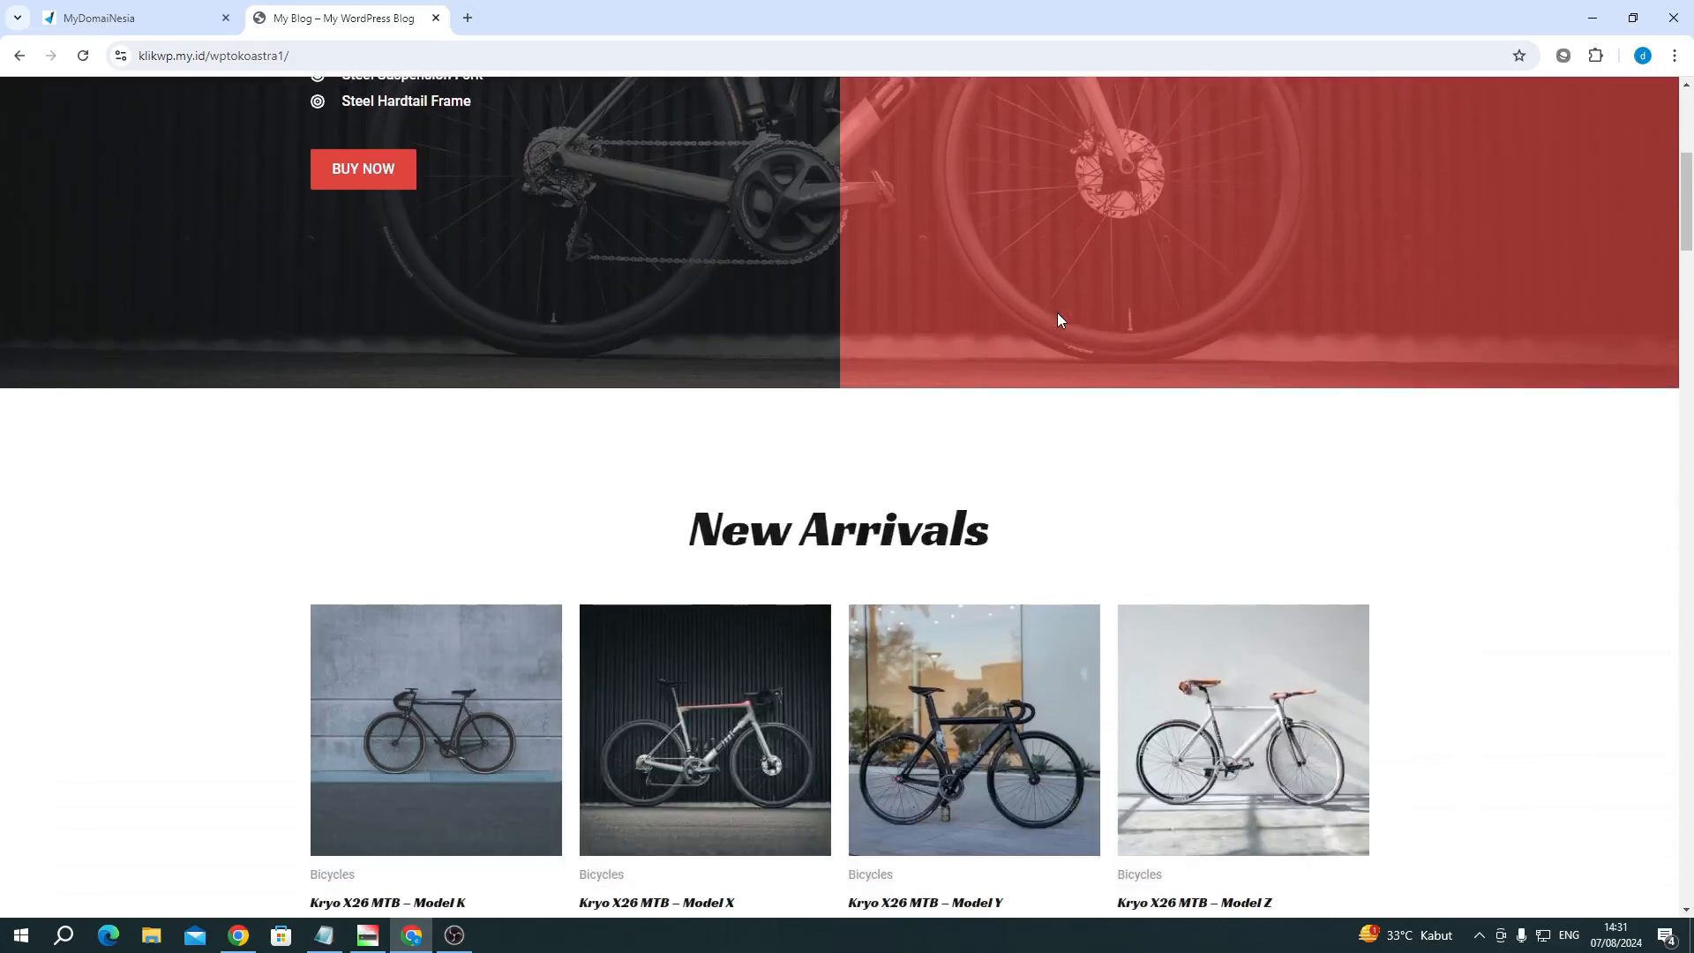
Step: Look through the bicycle store's homepage down to the footer and review its New Arrivals section
{"action": "scroll", "coordinate": [1059, 319], "scroll_direction": "down", "scroll_amount": 18}
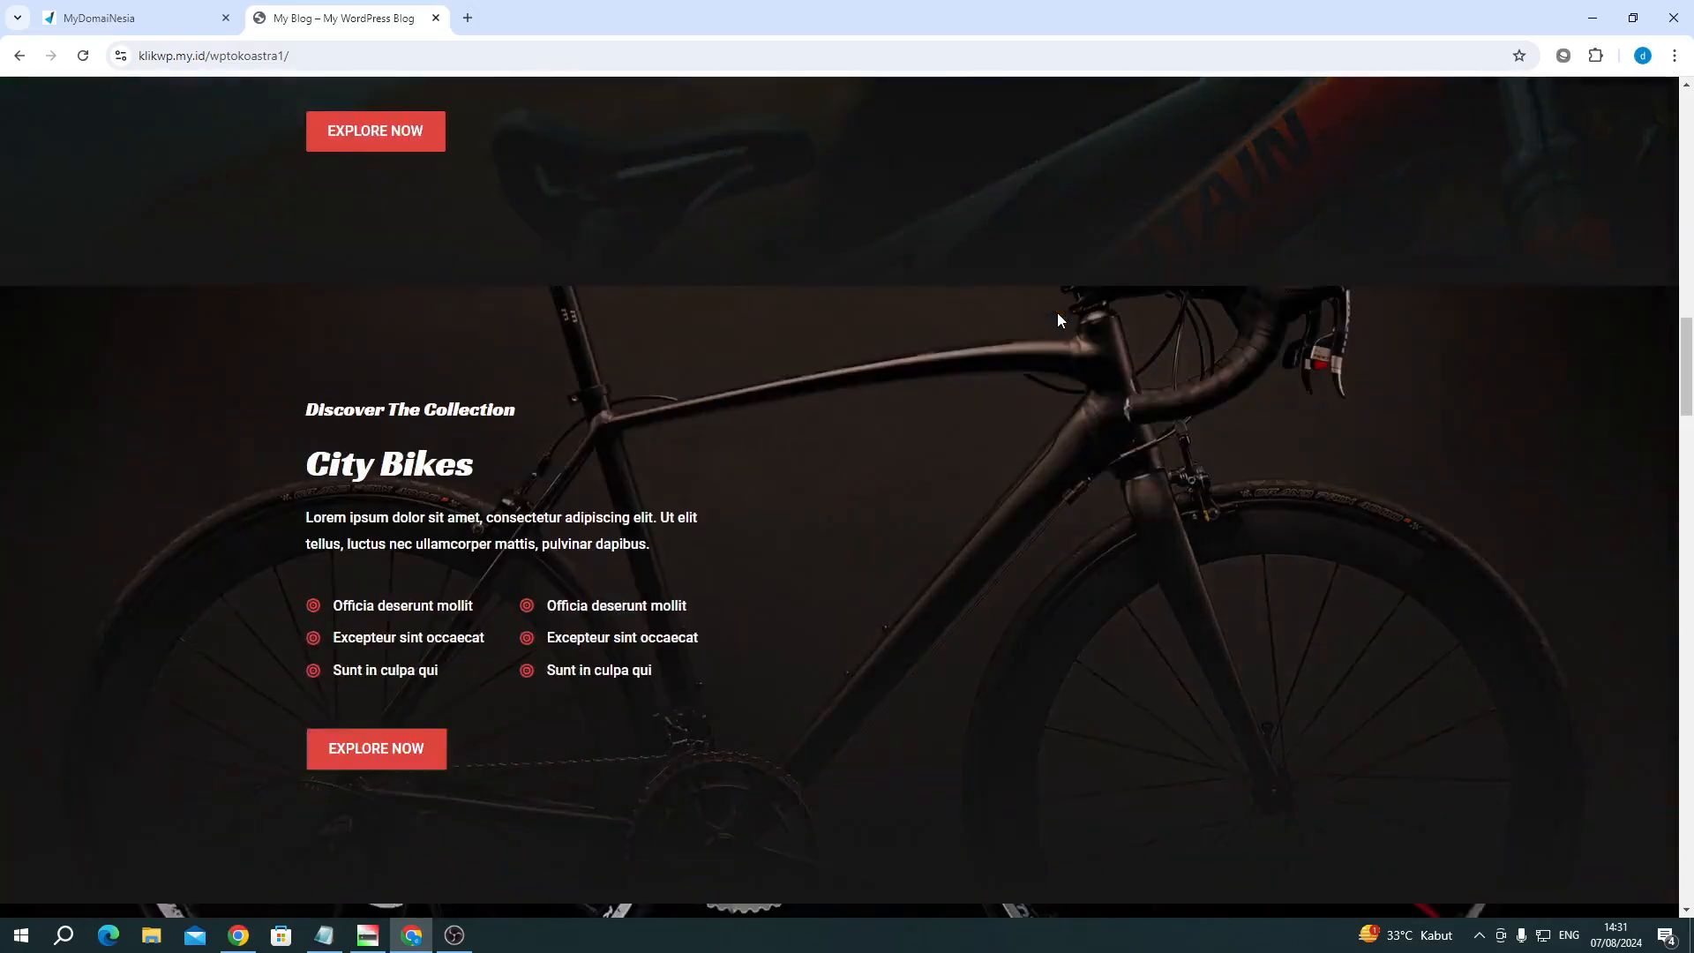
{"action": "scroll", "coordinate": [1058, 320], "scroll_direction": "down", "scroll_amount": 13}
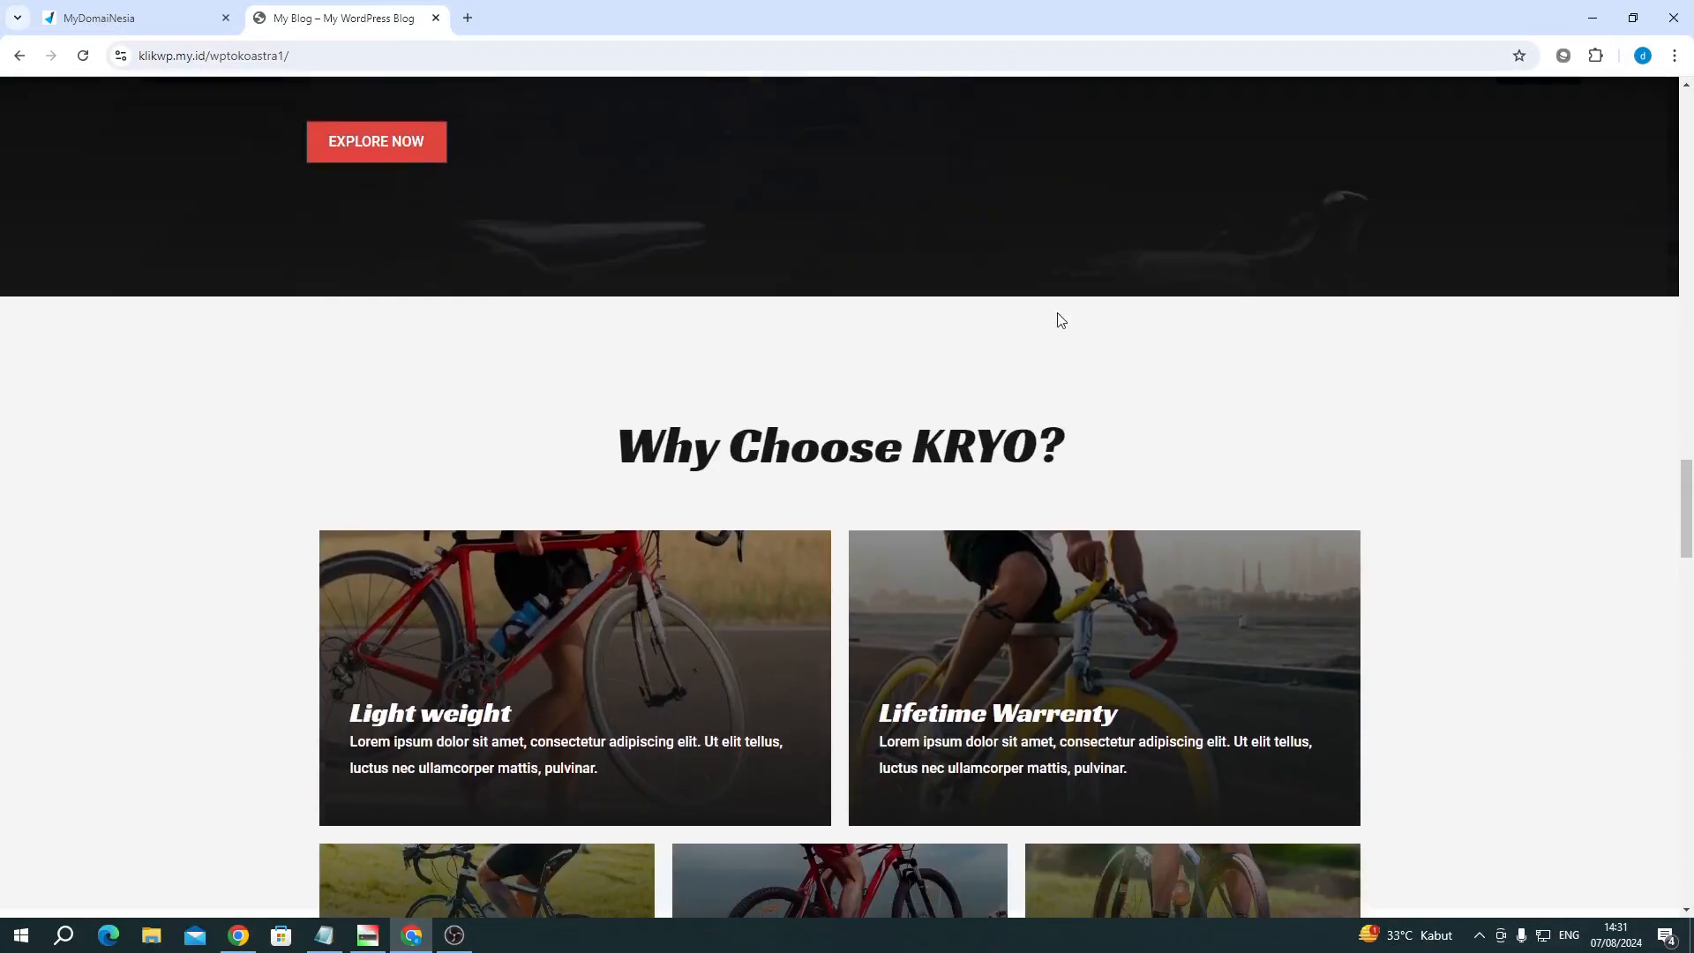
{"action": "scroll", "coordinate": [1060, 319], "scroll_direction": "down", "scroll_amount": 18}
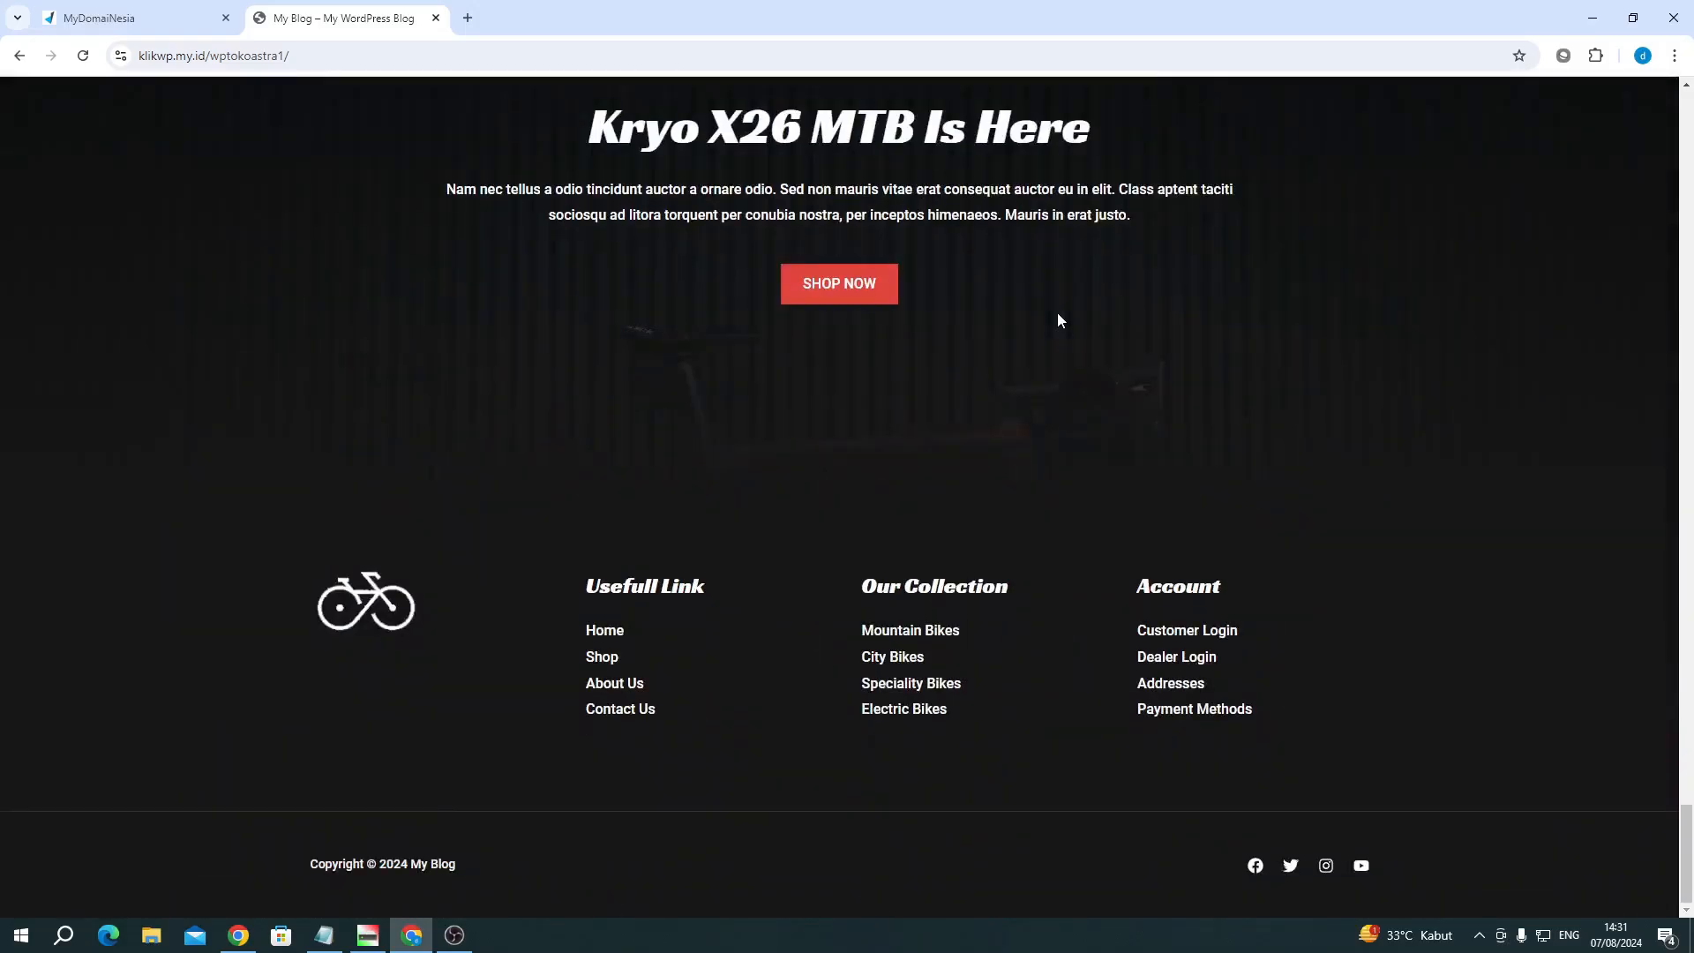
{"action": "scroll", "coordinate": [1060, 319], "scroll_direction": "up", "scroll_amount": 18}
{"action": "scroll", "coordinate": [1060, 319], "scroll_direction": "up", "scroll_amount": 14}
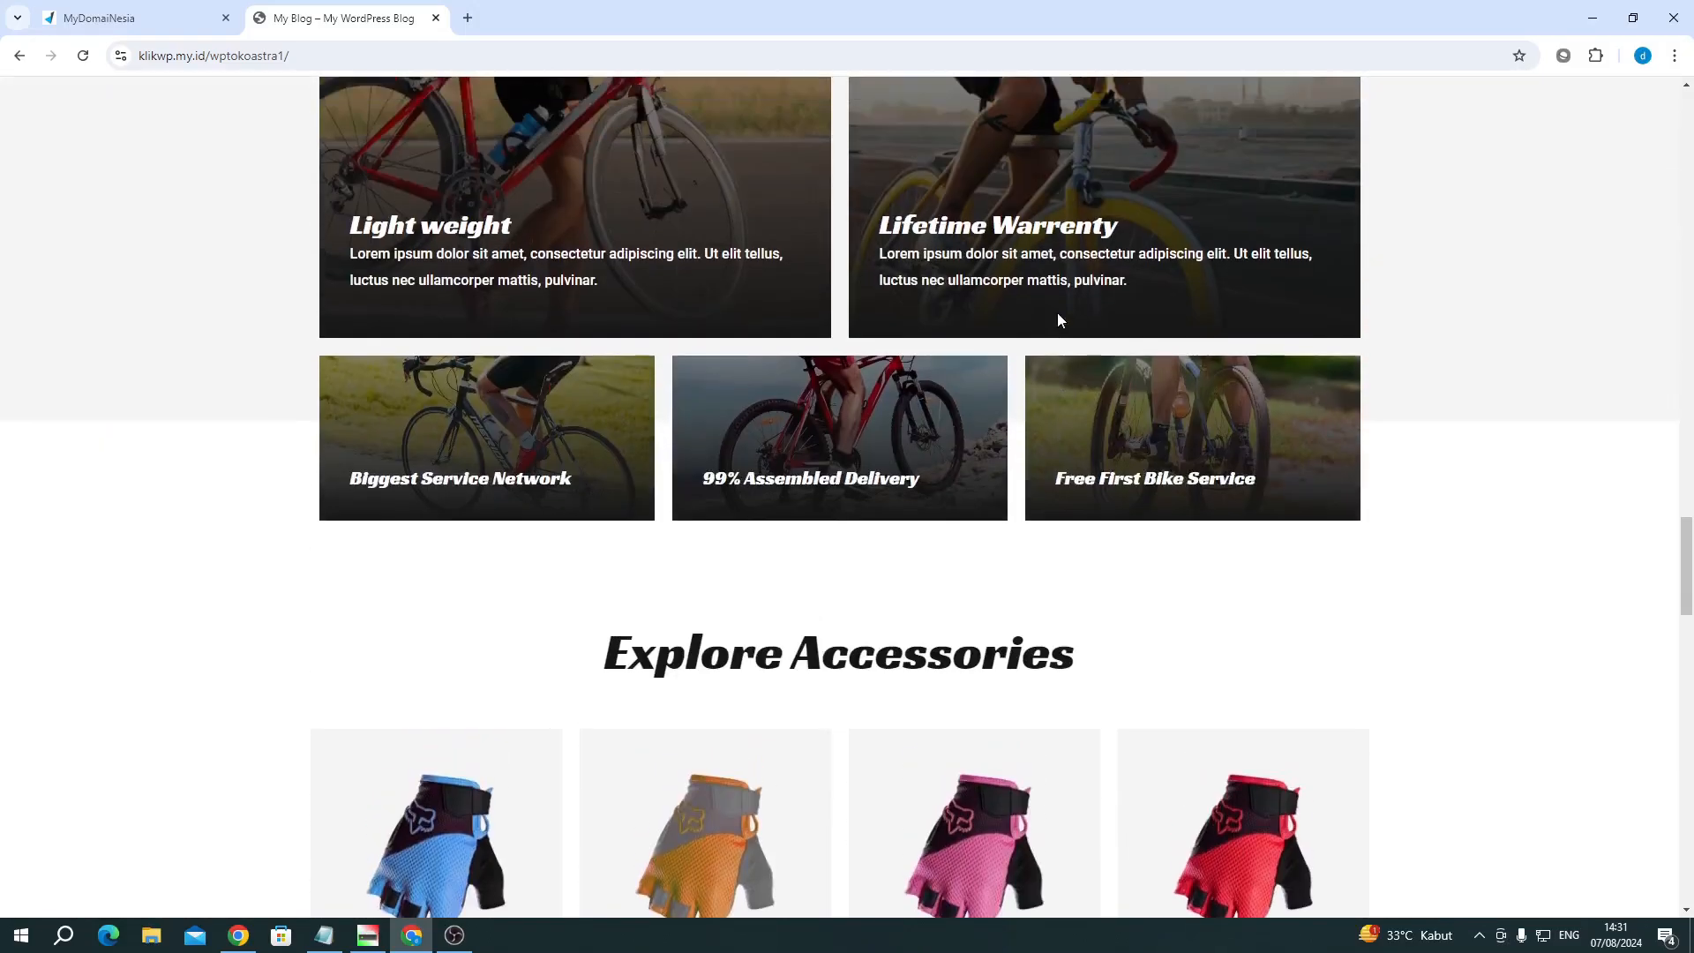
{"action": "scroll", "coordinate": [1059, 319], "scroll_direction": "up", "scroll_amount": 15}
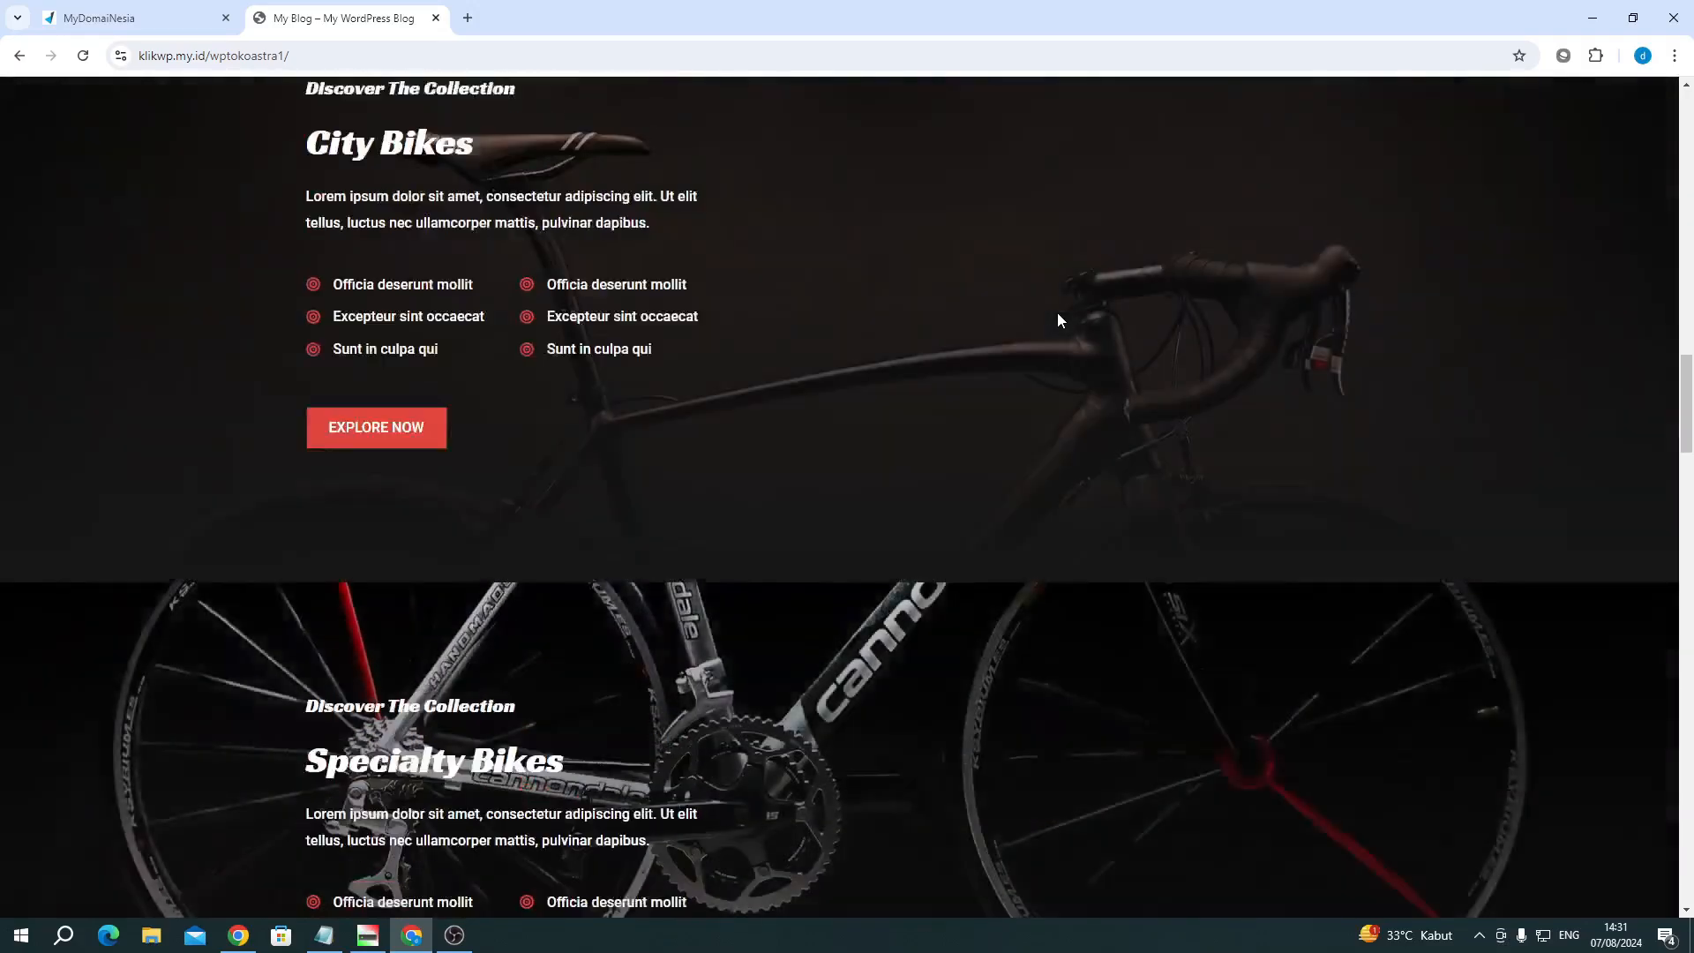
{"action": "scroll", "coordinate": [1060, 320], "scroll_direction": "up", "scroll_amount": 5}
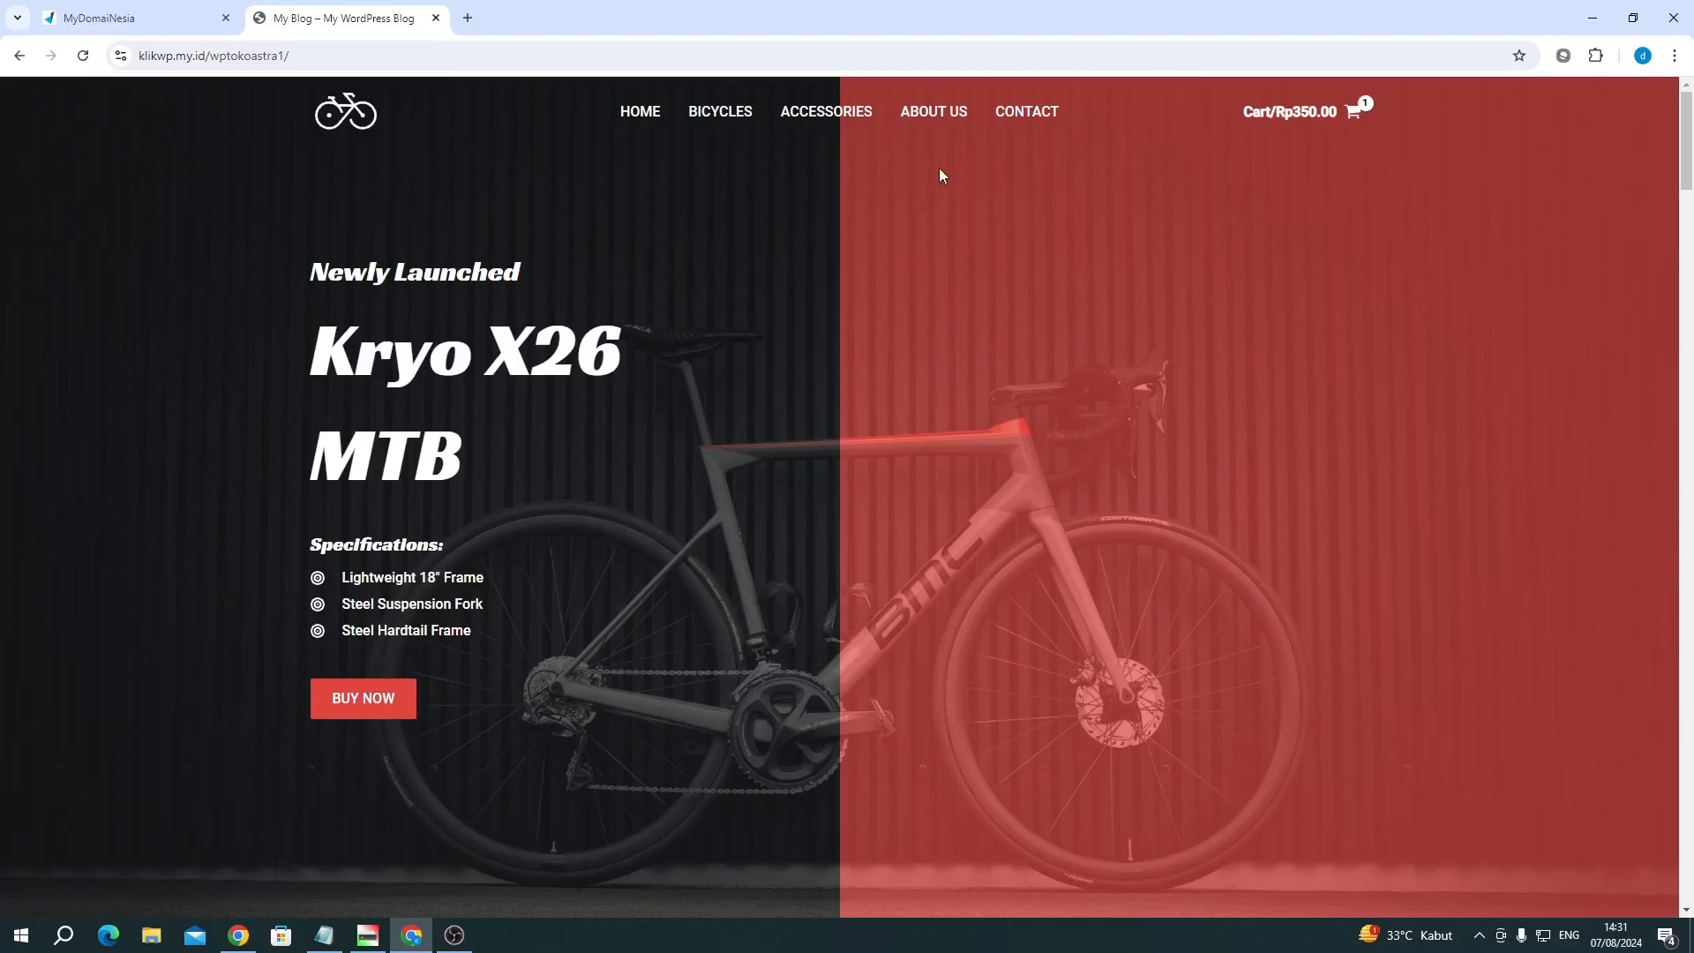
{"action": "scroll", "coordinate": [574, 427], "scroll_direction": "down", "scroll_amount": 12}
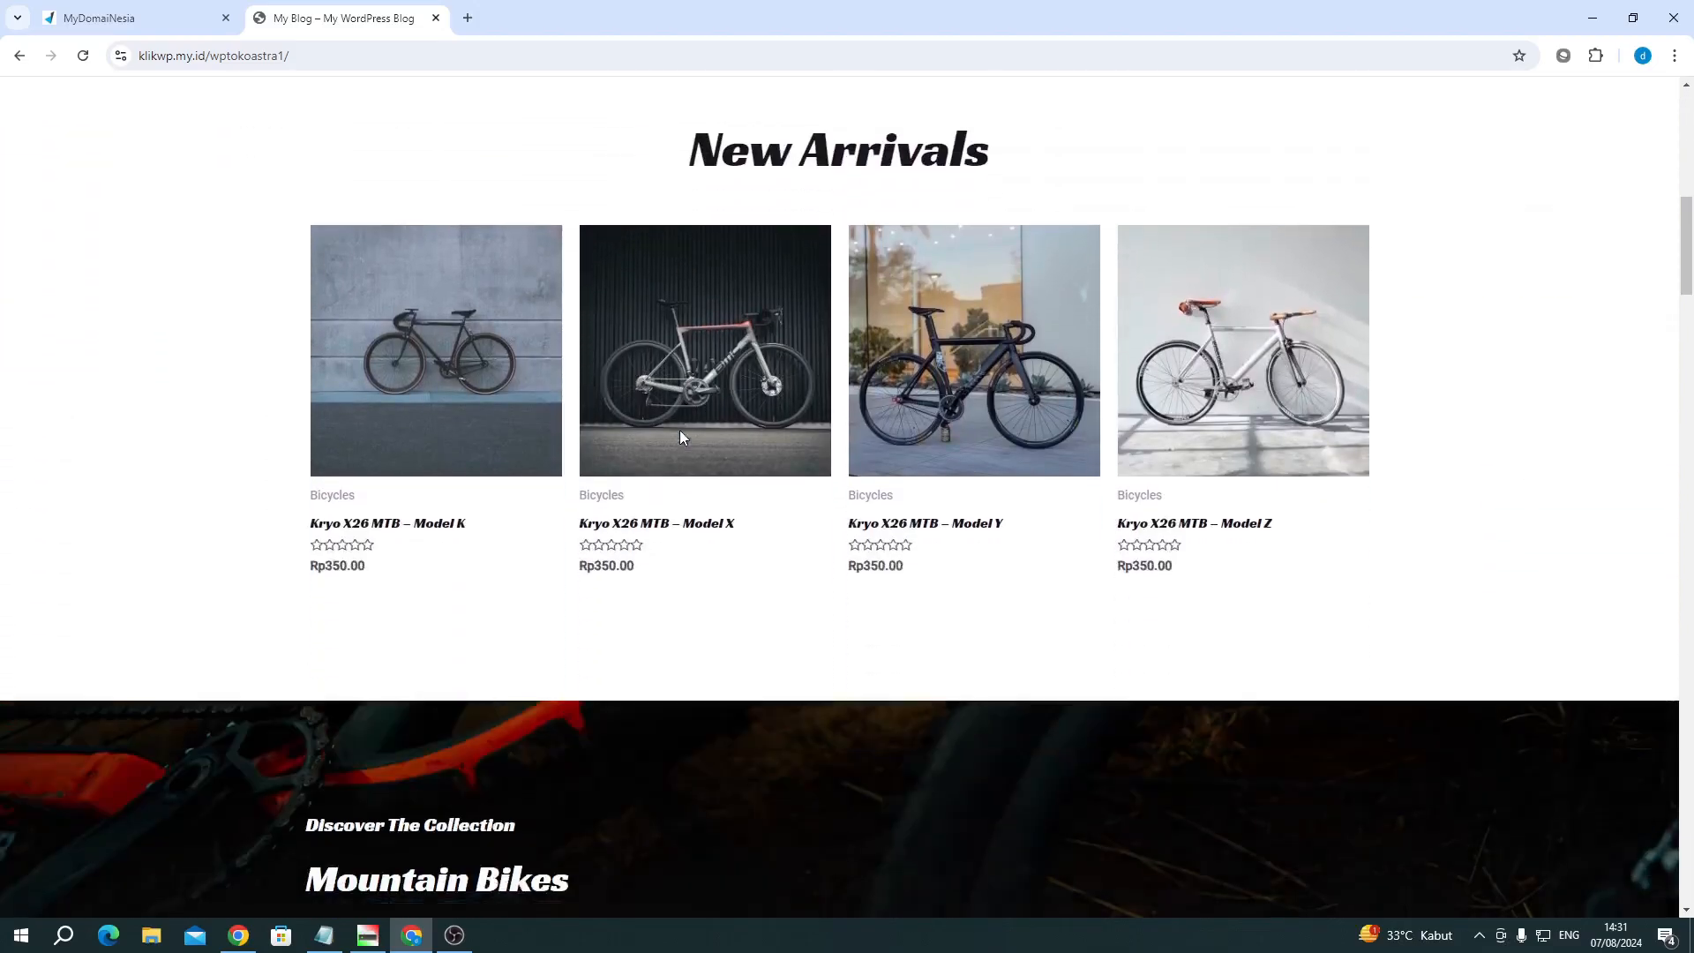
{"action": "scroll", "coordinate": [681, 437], "scroll_direction": "down", "scroll_amount": 6}
{"action": "scroll", "coordinate": [681, 437], "scroll_direction": "up", "scroll_amount": 14}
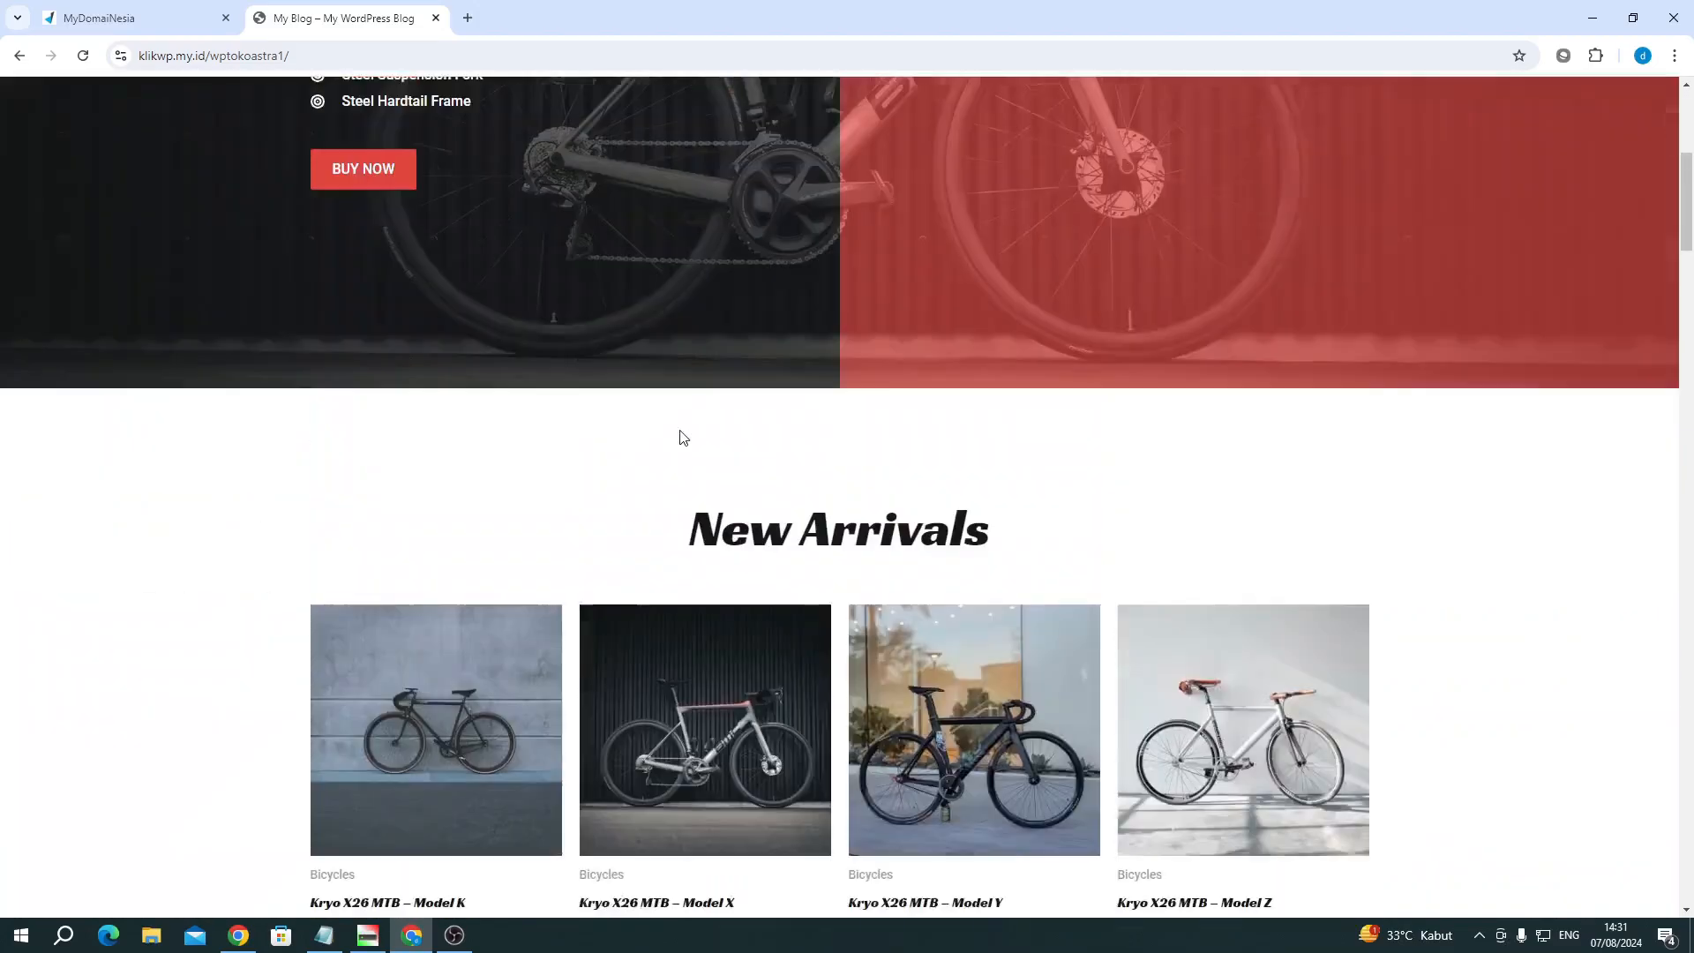
{"action": "scroll", "coordinate": [679, 437], "scroll_direction": "down", "scroll_amount": 5}
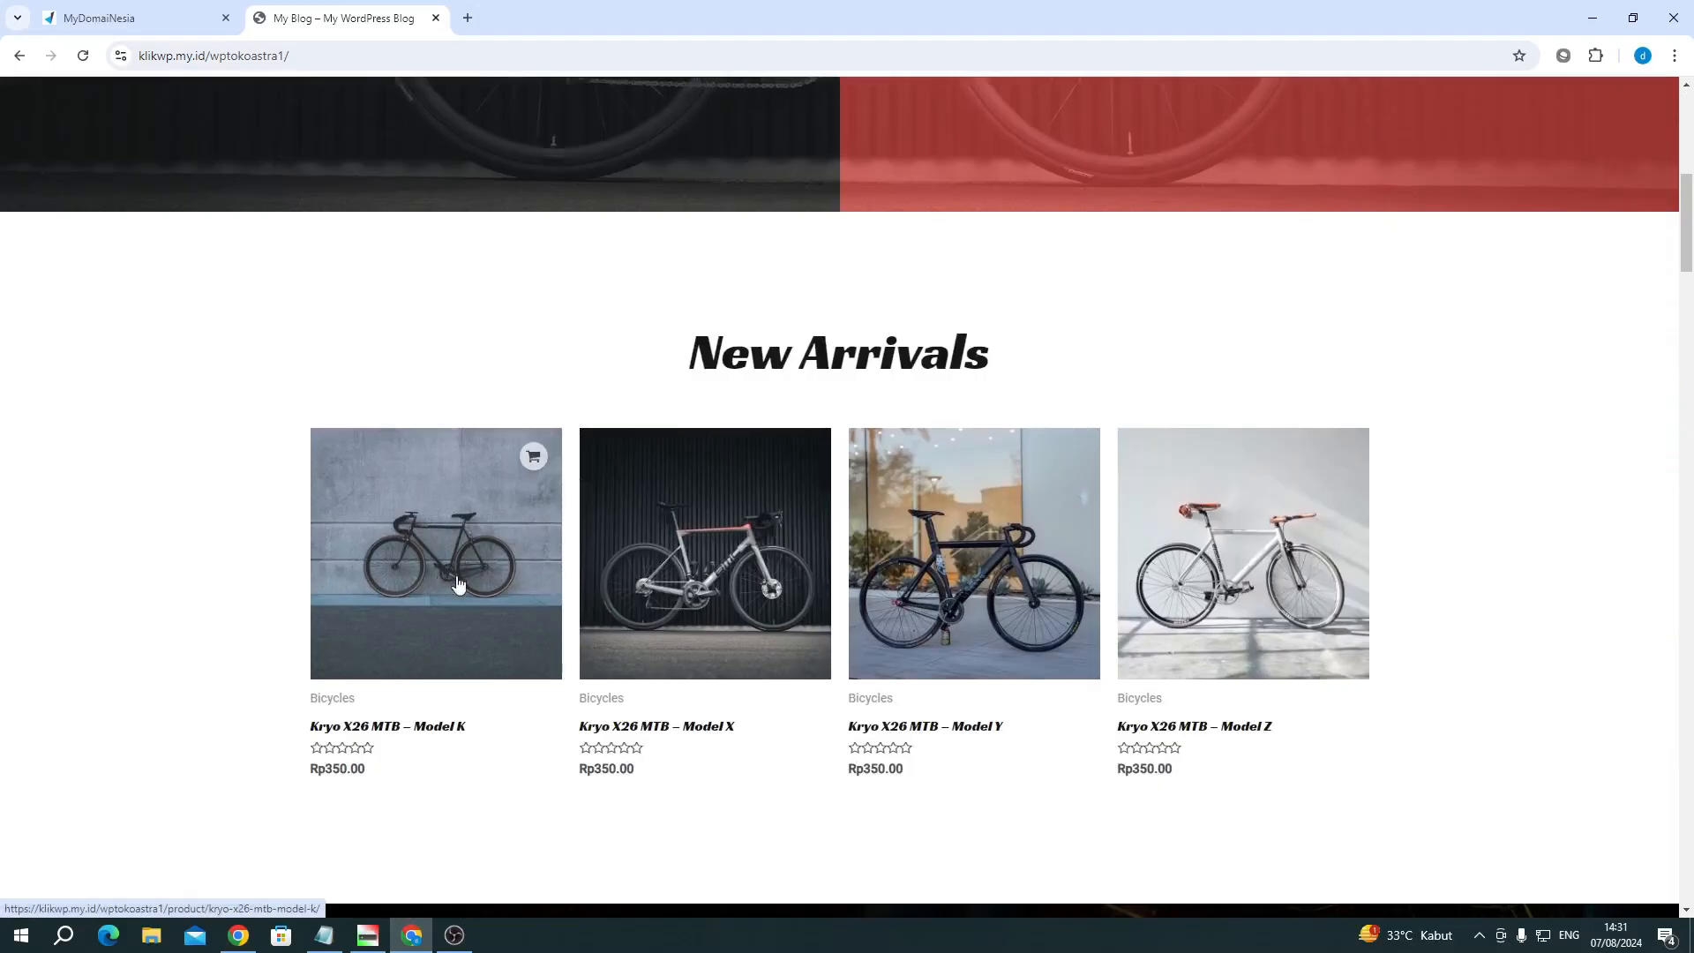
Step: Add one Kryo X26 MTB – Model K from New Arrivals to the cart and proceed to checkout
{"action": "left_click", "coordinate": [435, 579]}
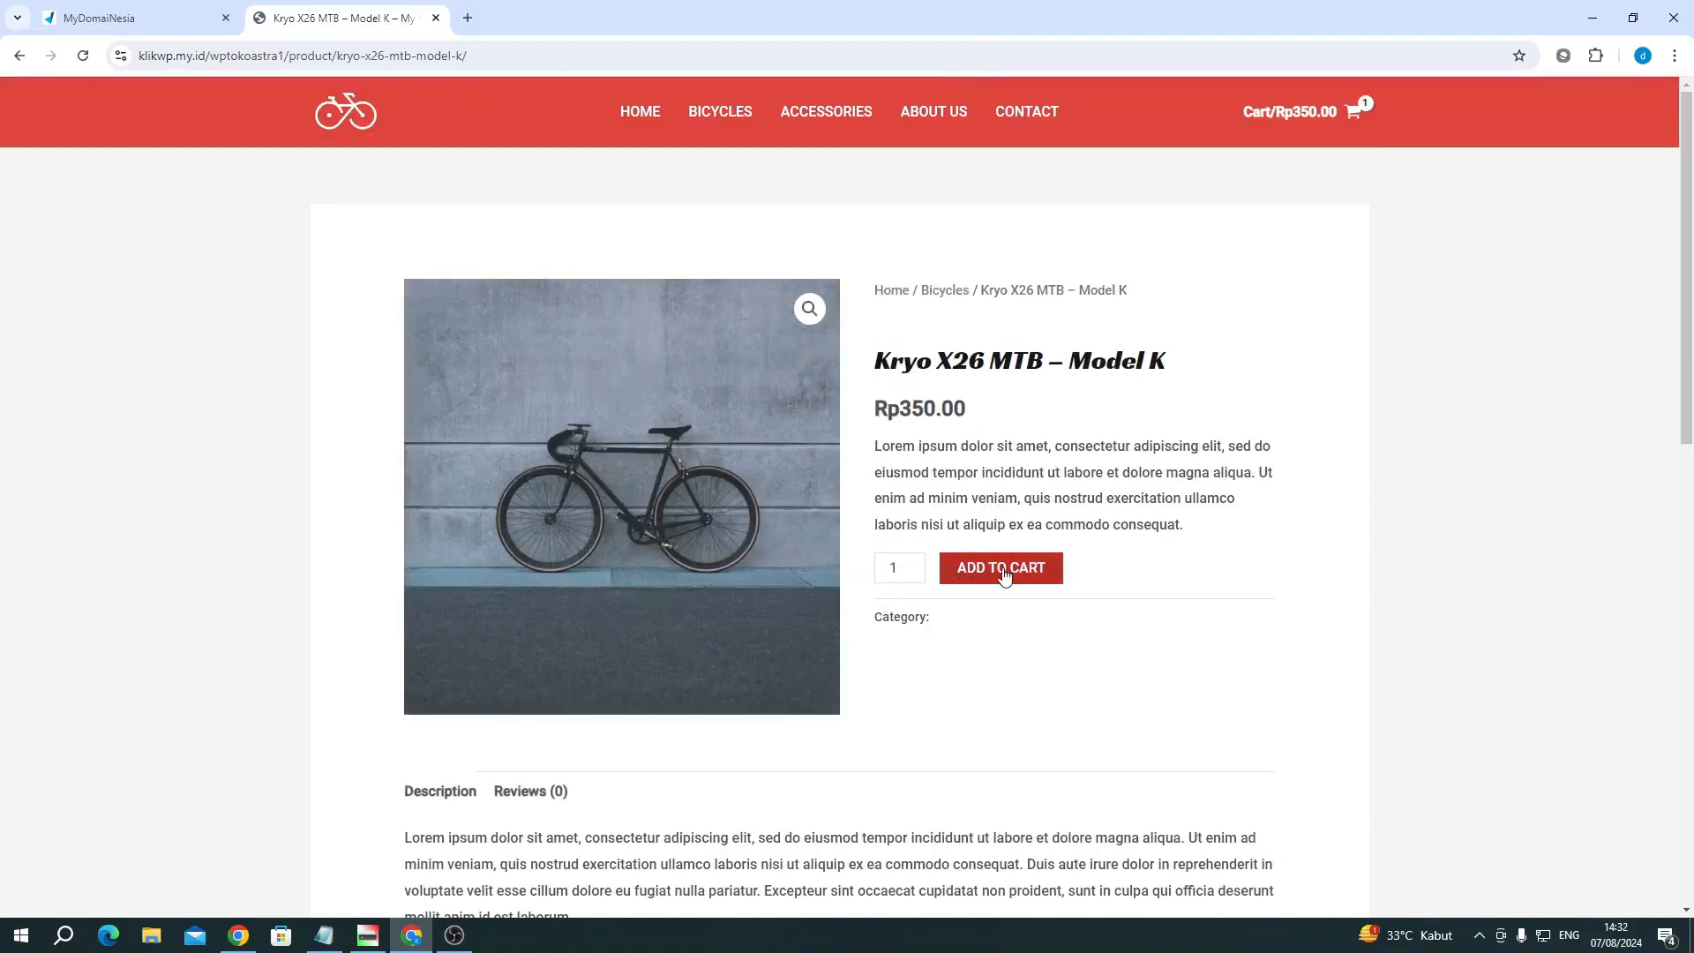
{"action": "left_click", "coordinate": [1003, 573]}
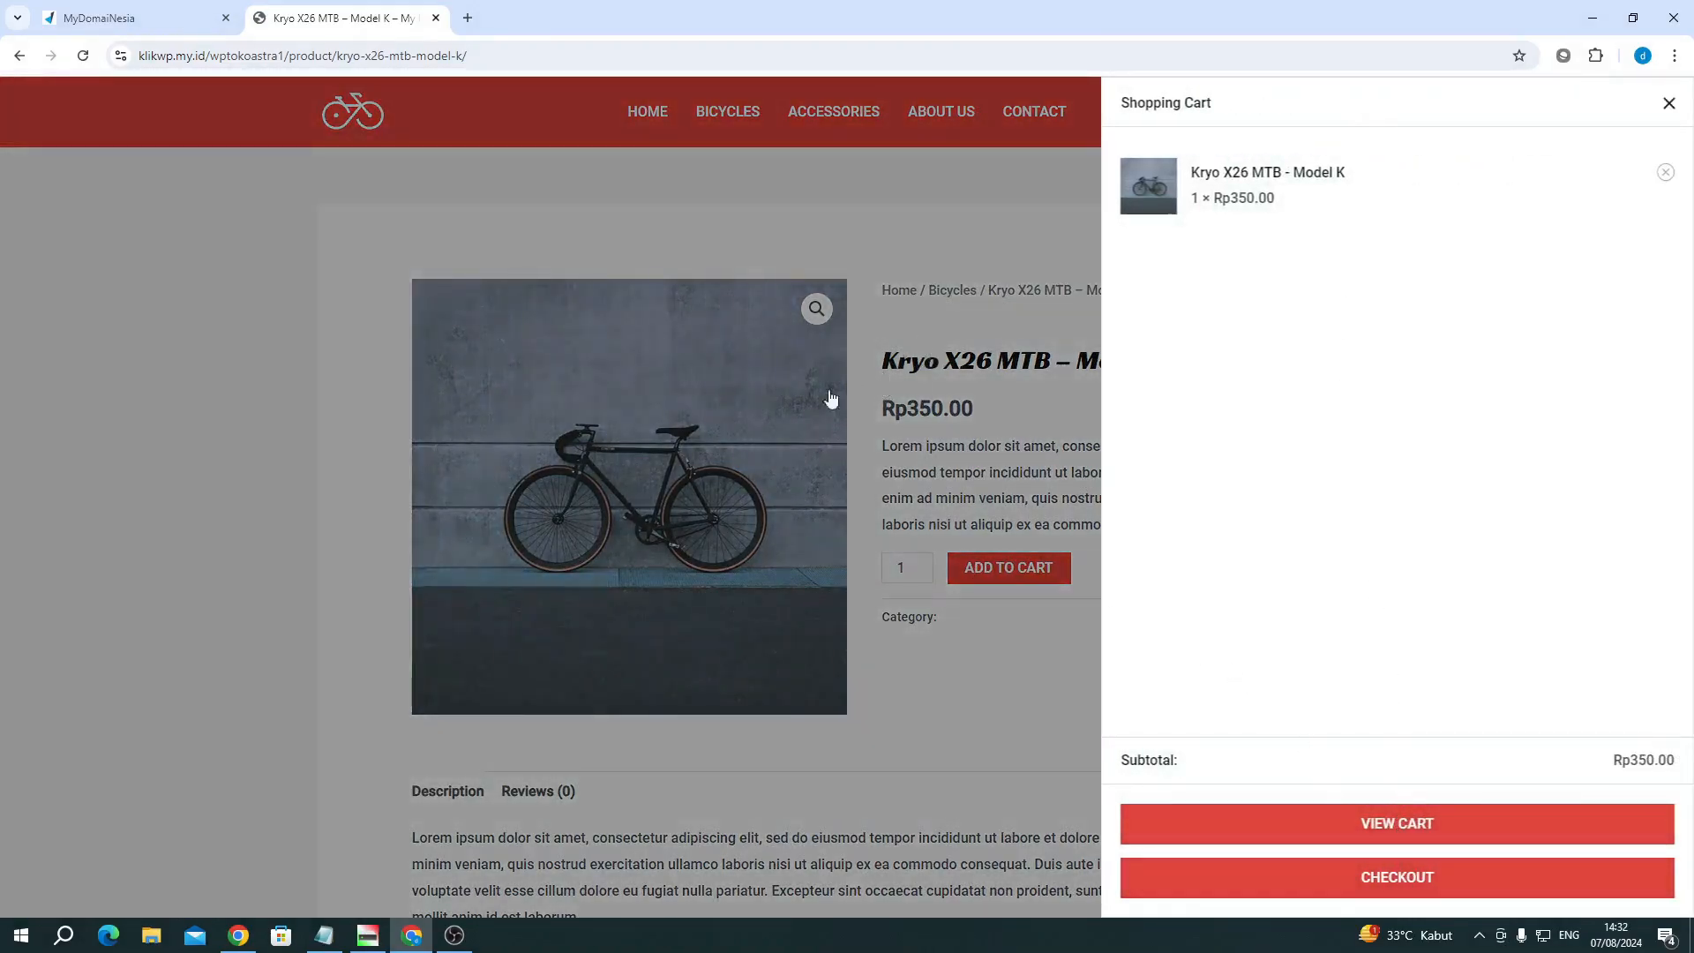
{"action": "left_click", "coordinate": [1381, 898]}
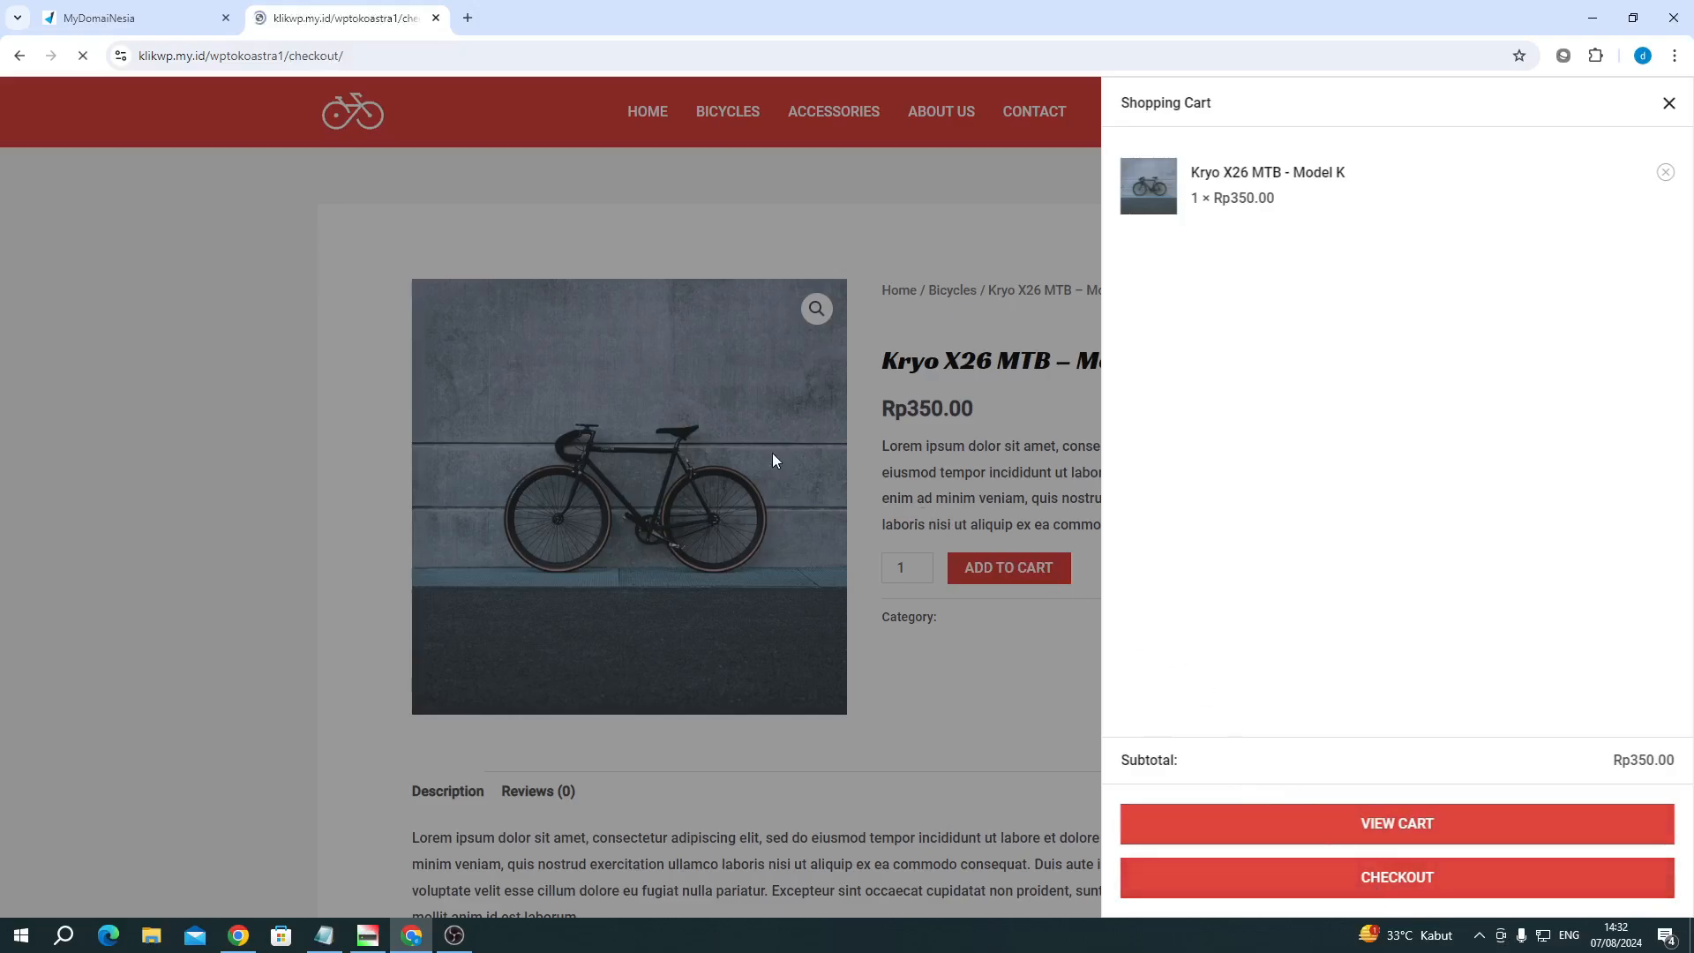
Step: Examine the checkout page's billing form, order summary and payment section
{"action": "scroll", "coordinate": [777, 461], "scroll_direction": "down", "scroll_amount": 1}
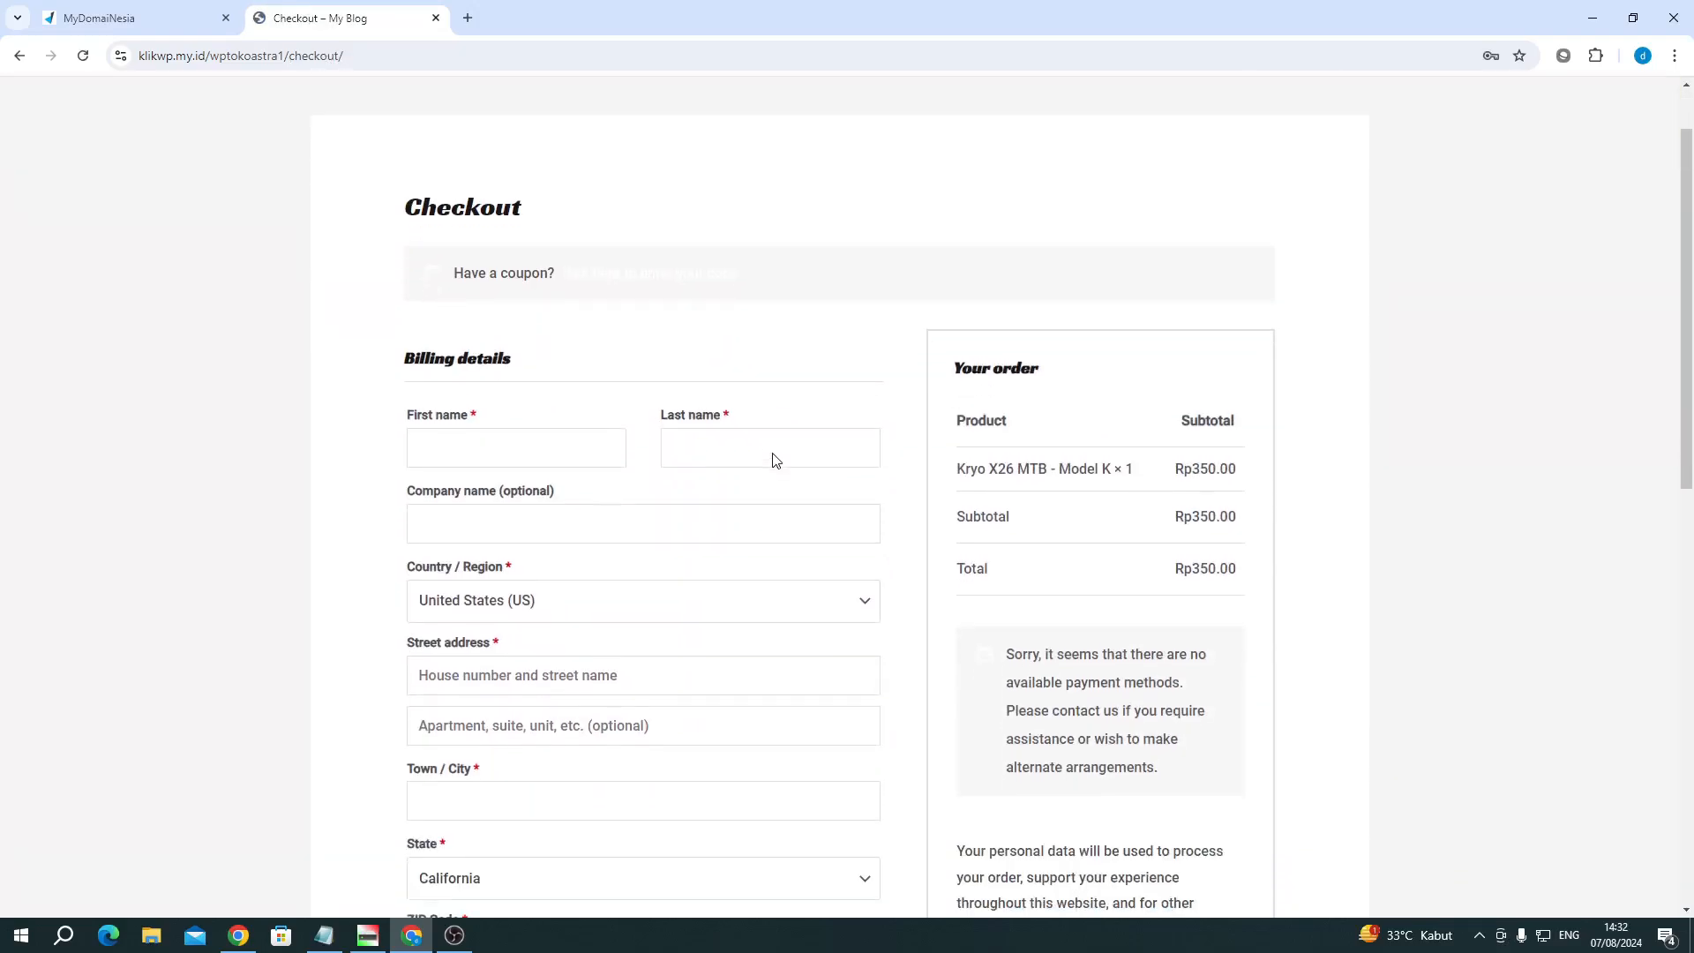
{"action": "scroll", "coordinate": [774, 456], "scroll_direction": "up", "scroll_amount": 1}
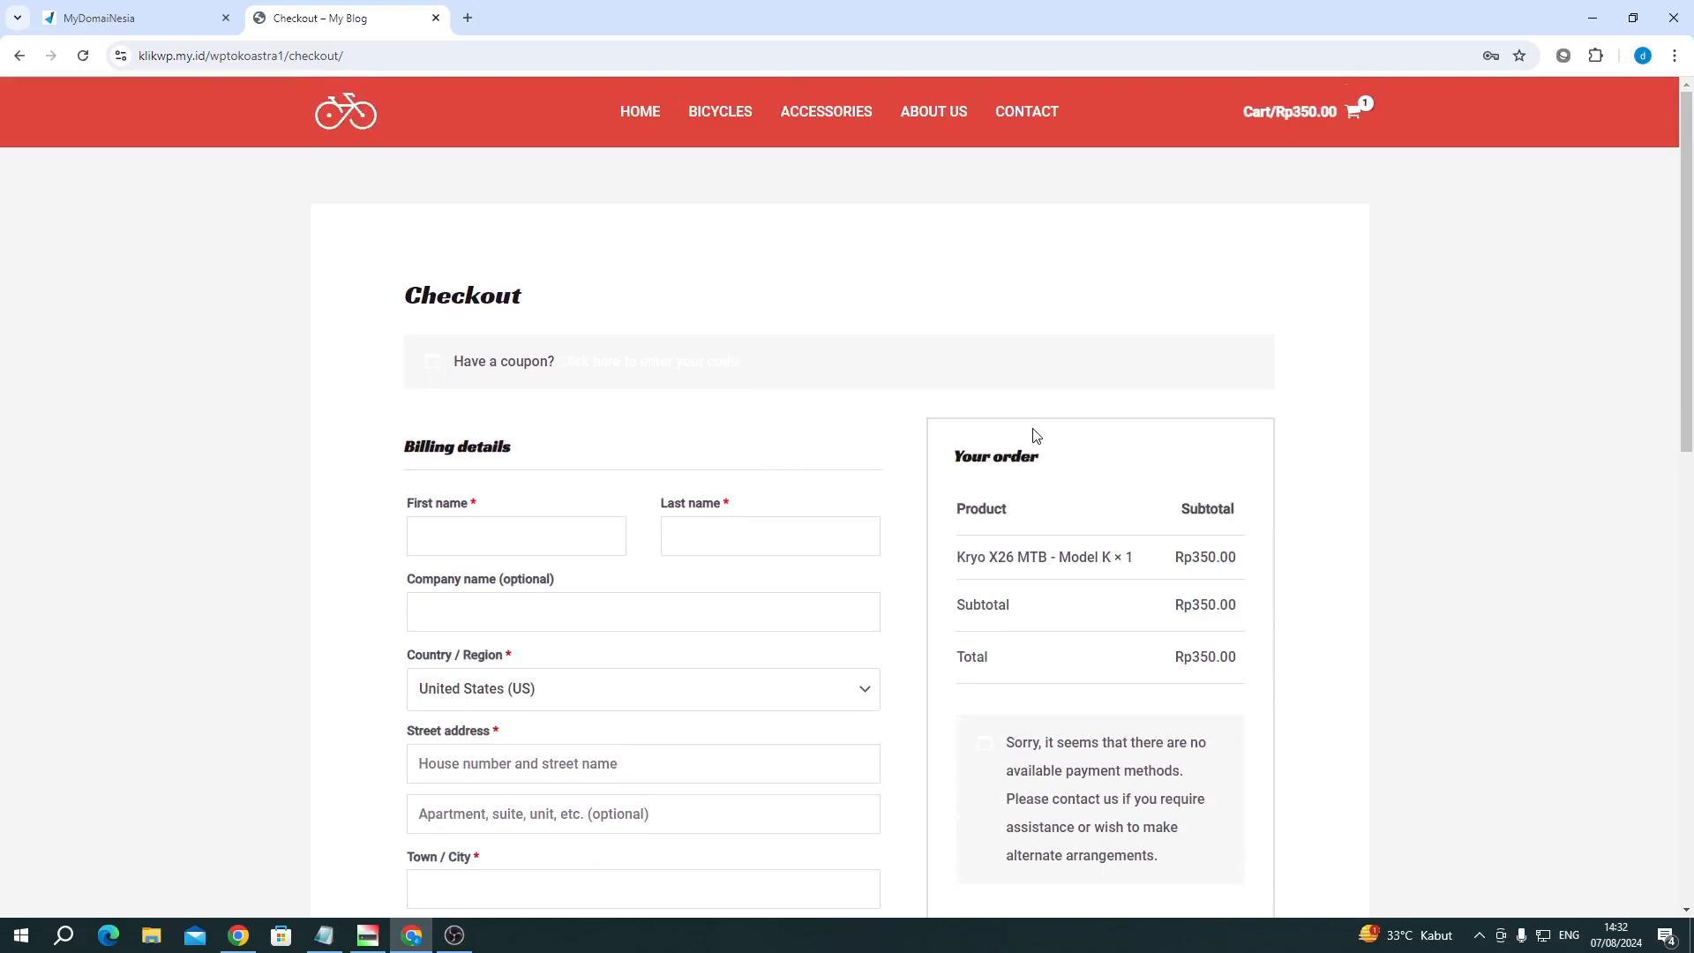
{"action": "scroll", "coordinate": [797, 500], "scroll_direction": "down", "scroll_amount": 1}
{"action": "scroll", "coordinate": [865, 503], "scroll_direction": "down", "scroll_amount": 1}
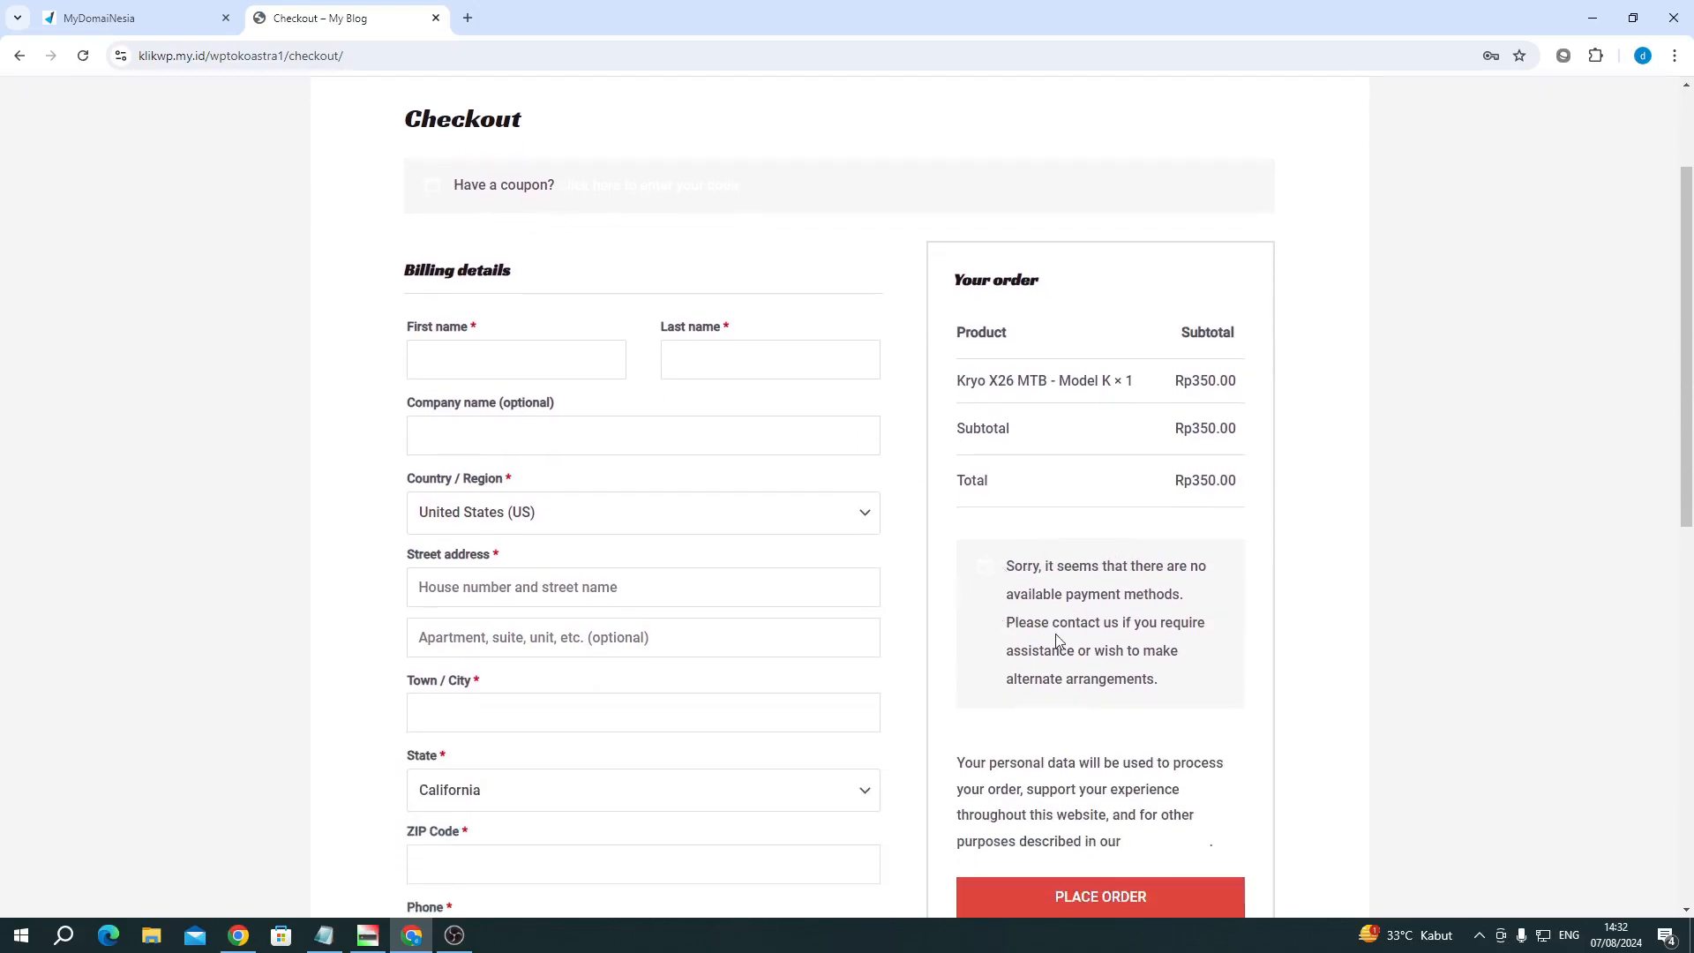
{"action": "scroll", "coordinate": [1059, 631], "scroll_direction": "down", "scroll_amount": 10}
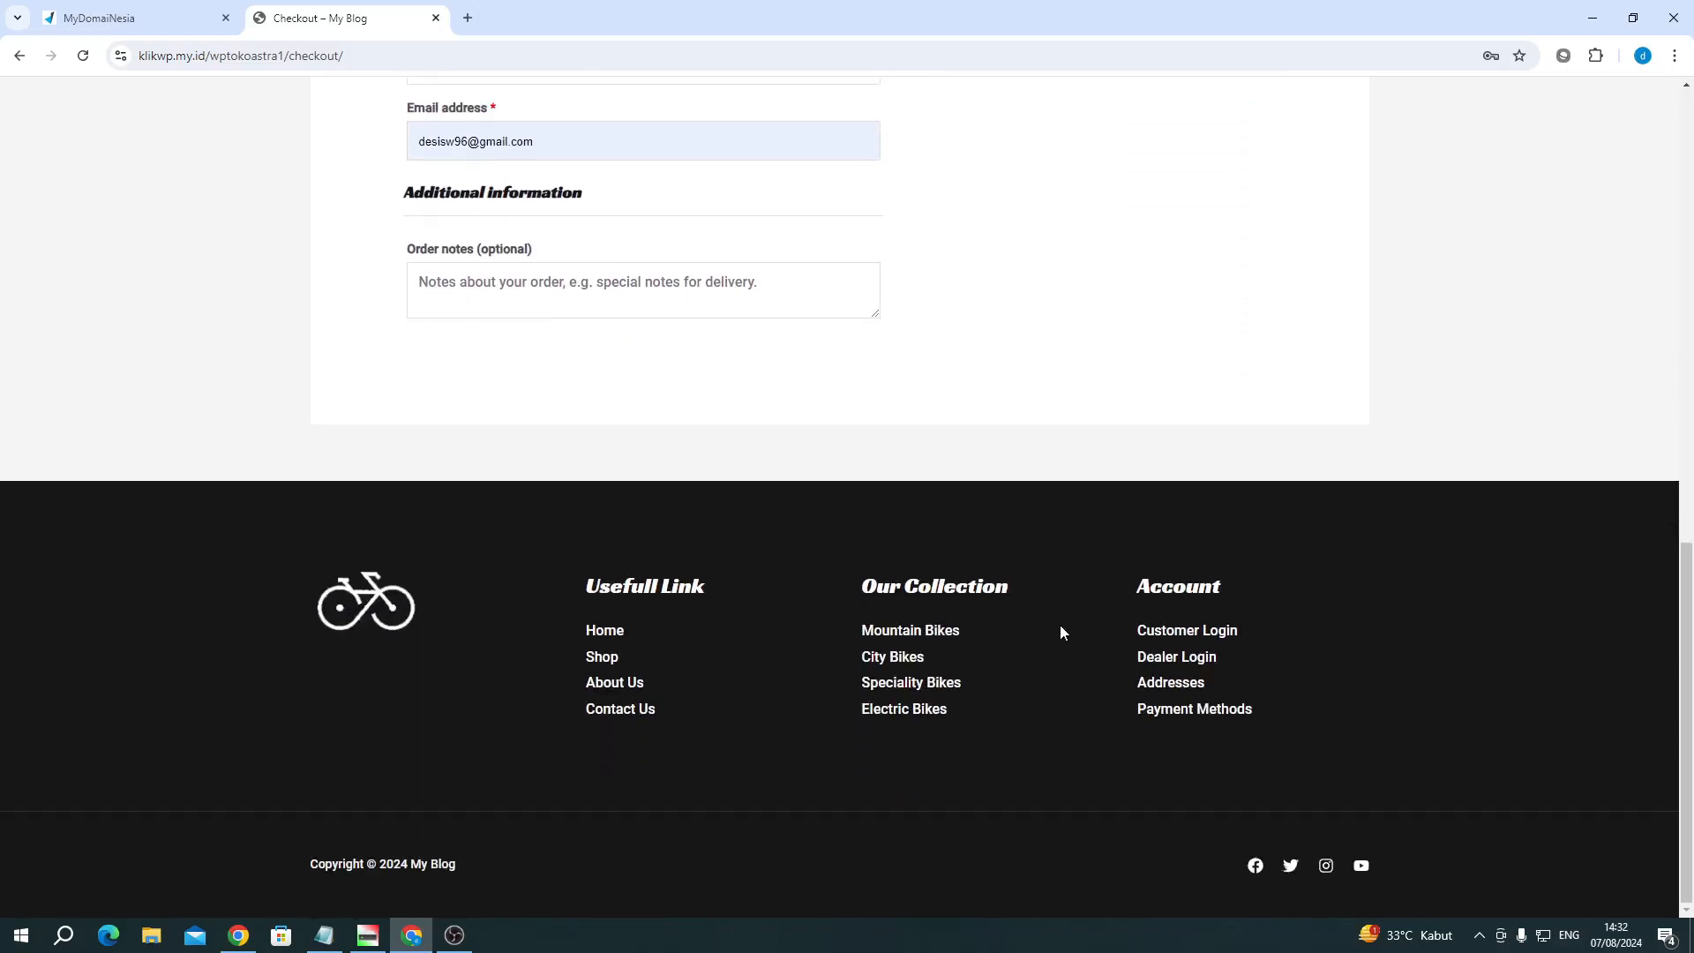
{"action": "scroll", "coordinate": [1060, 625], "scroll_direction": "up", "scroll_amount": 12}
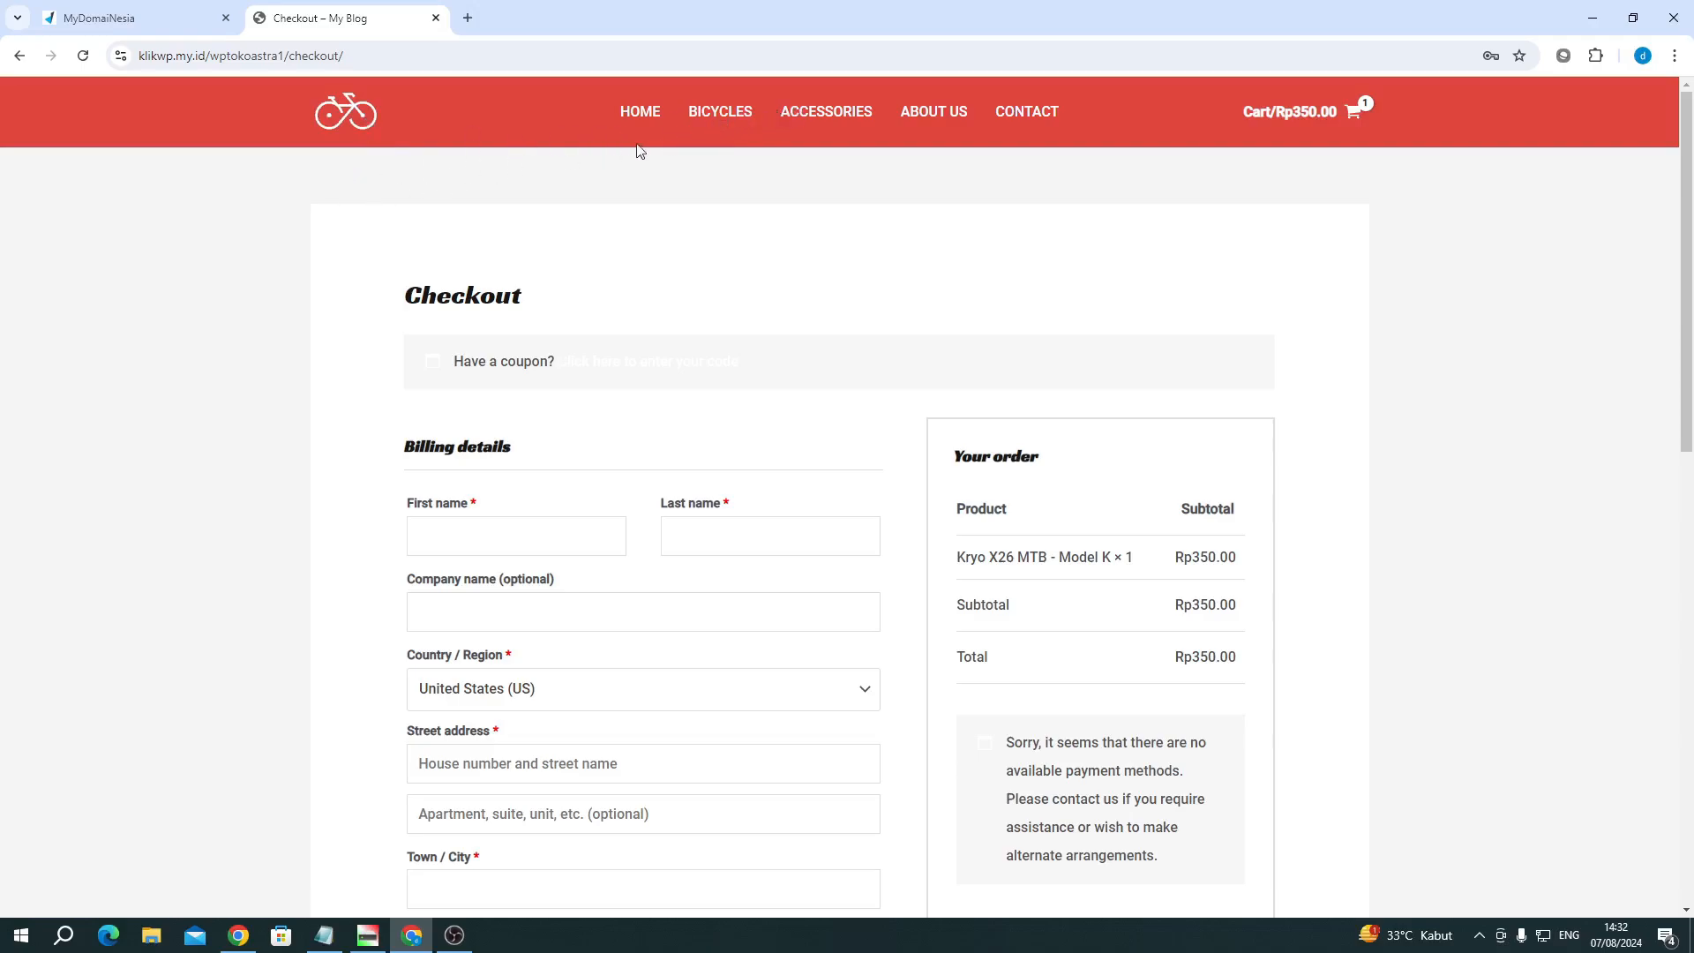
Step: Open the store's Bicycles category and look through its products
{"action": "left_click", "coordinate": [720, 129]}
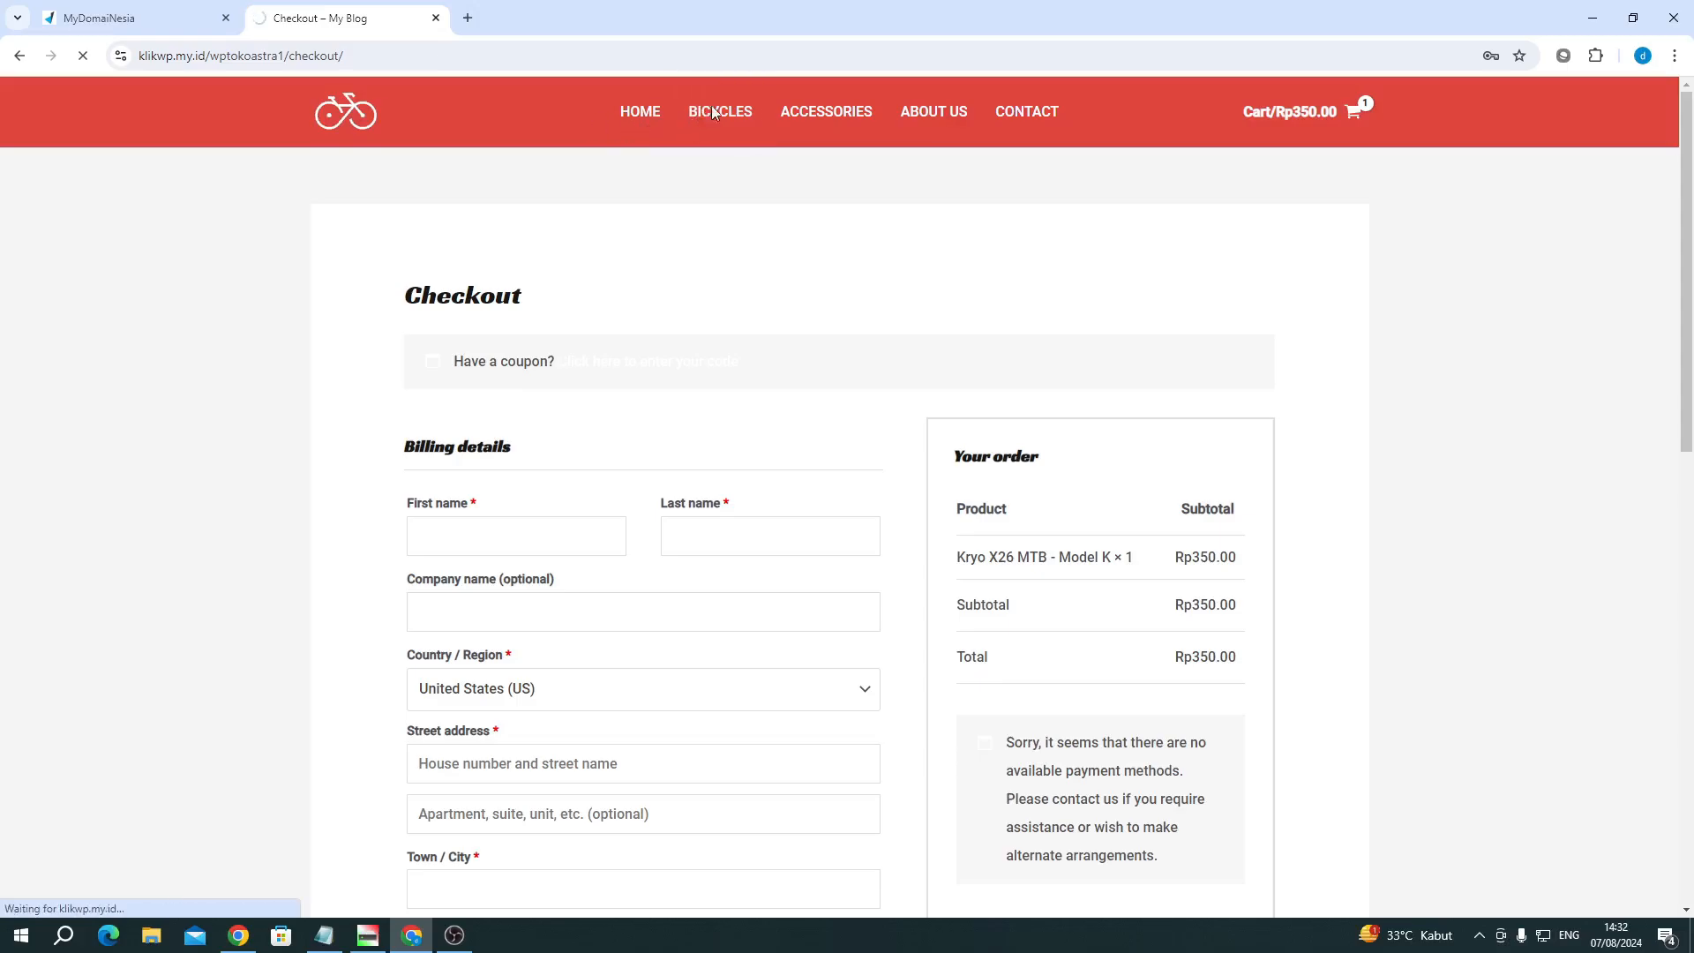
{"action": "scroll", "coordinate": [761, 407], "scroll_direction": "down", "scroll_amount": 12}
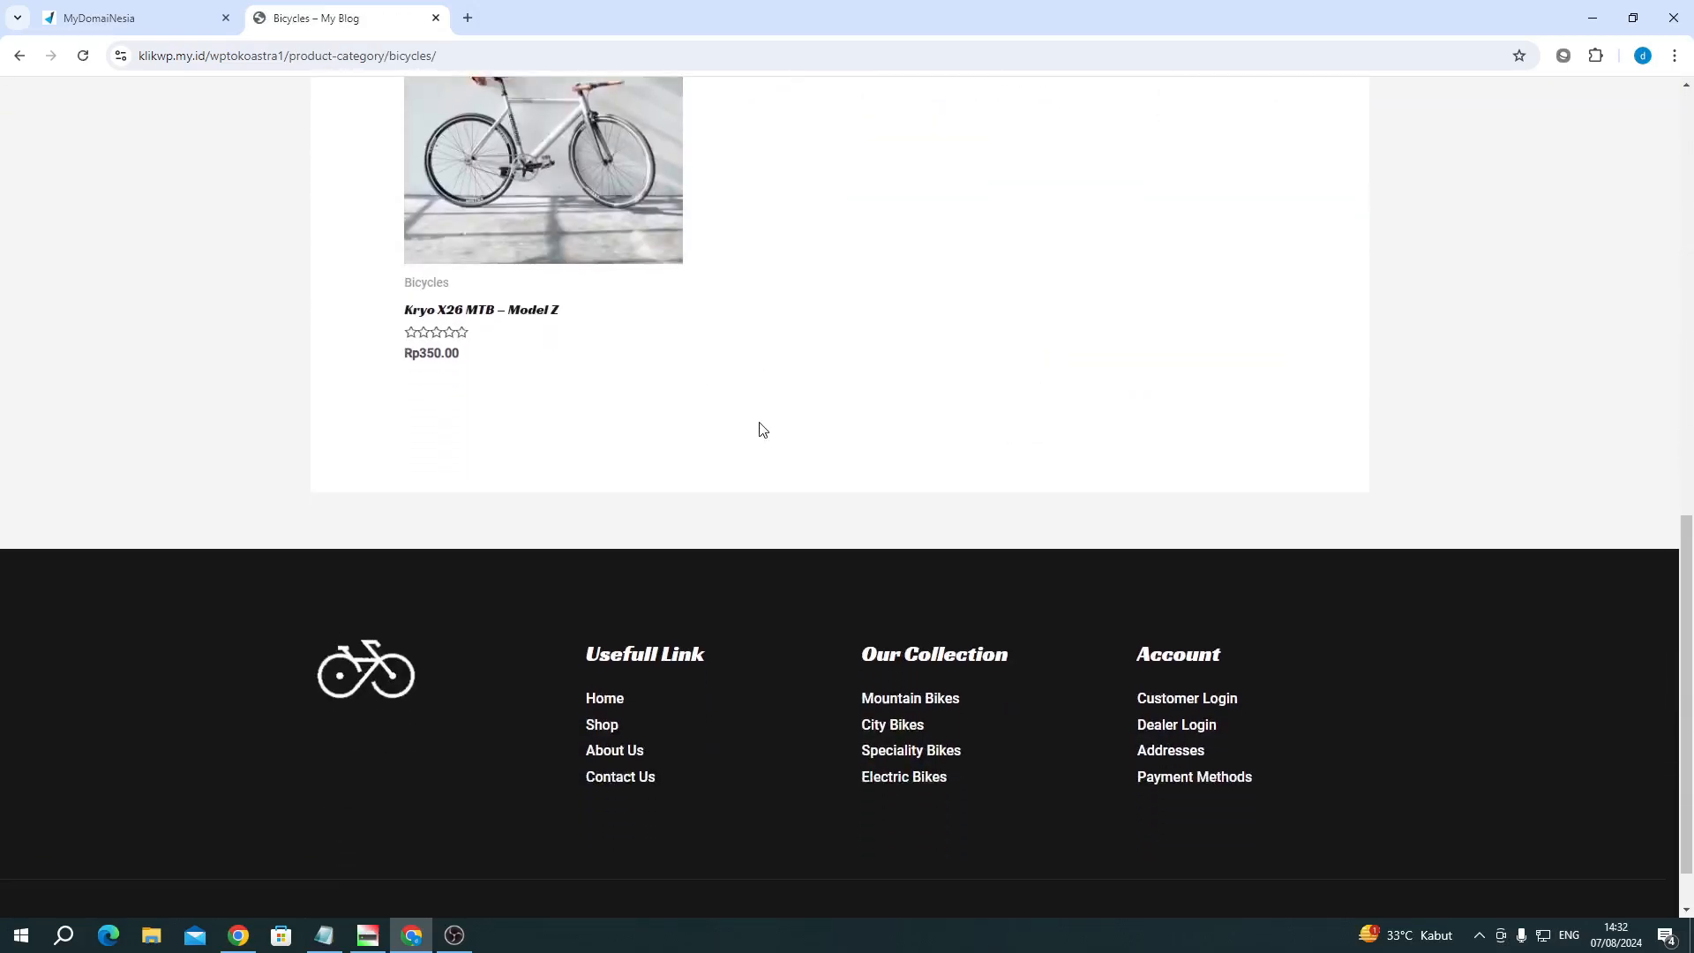
{"action": "scroll", "coordinate": [762, 430], "scroll_direction": "up", "scroll_amount": 12}
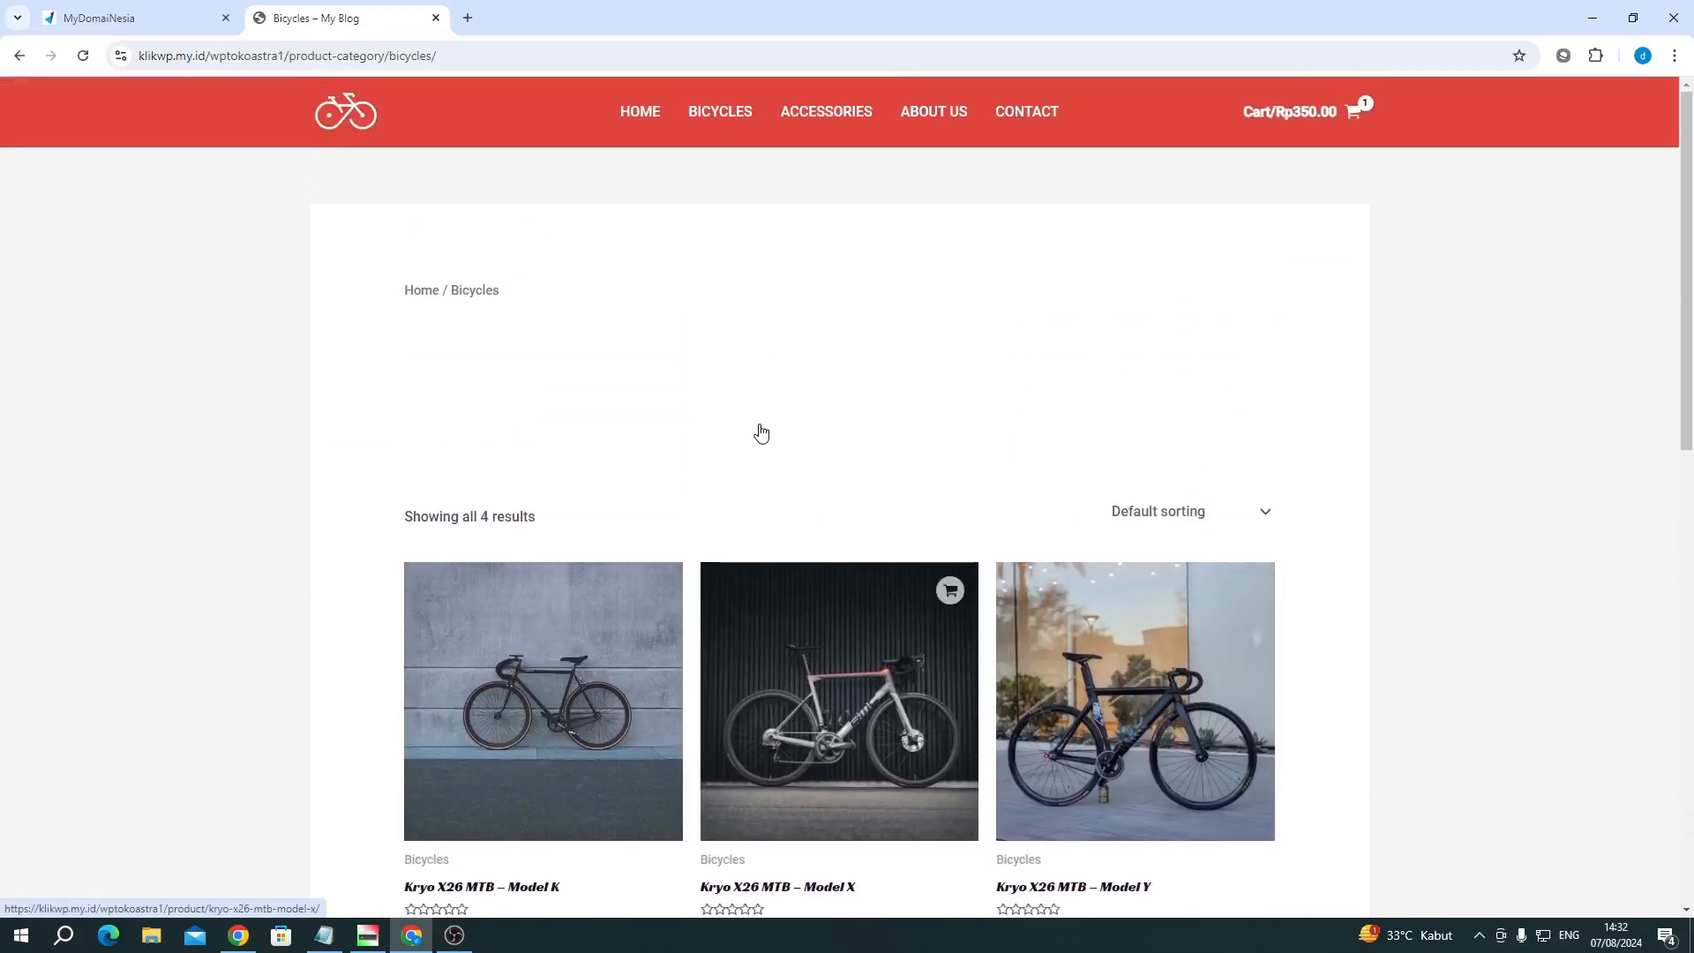
Step: Open the store's Accessories category and browse the gloves and helmets on offer
{"action": "left_click", "coordinate": [810, 116]}
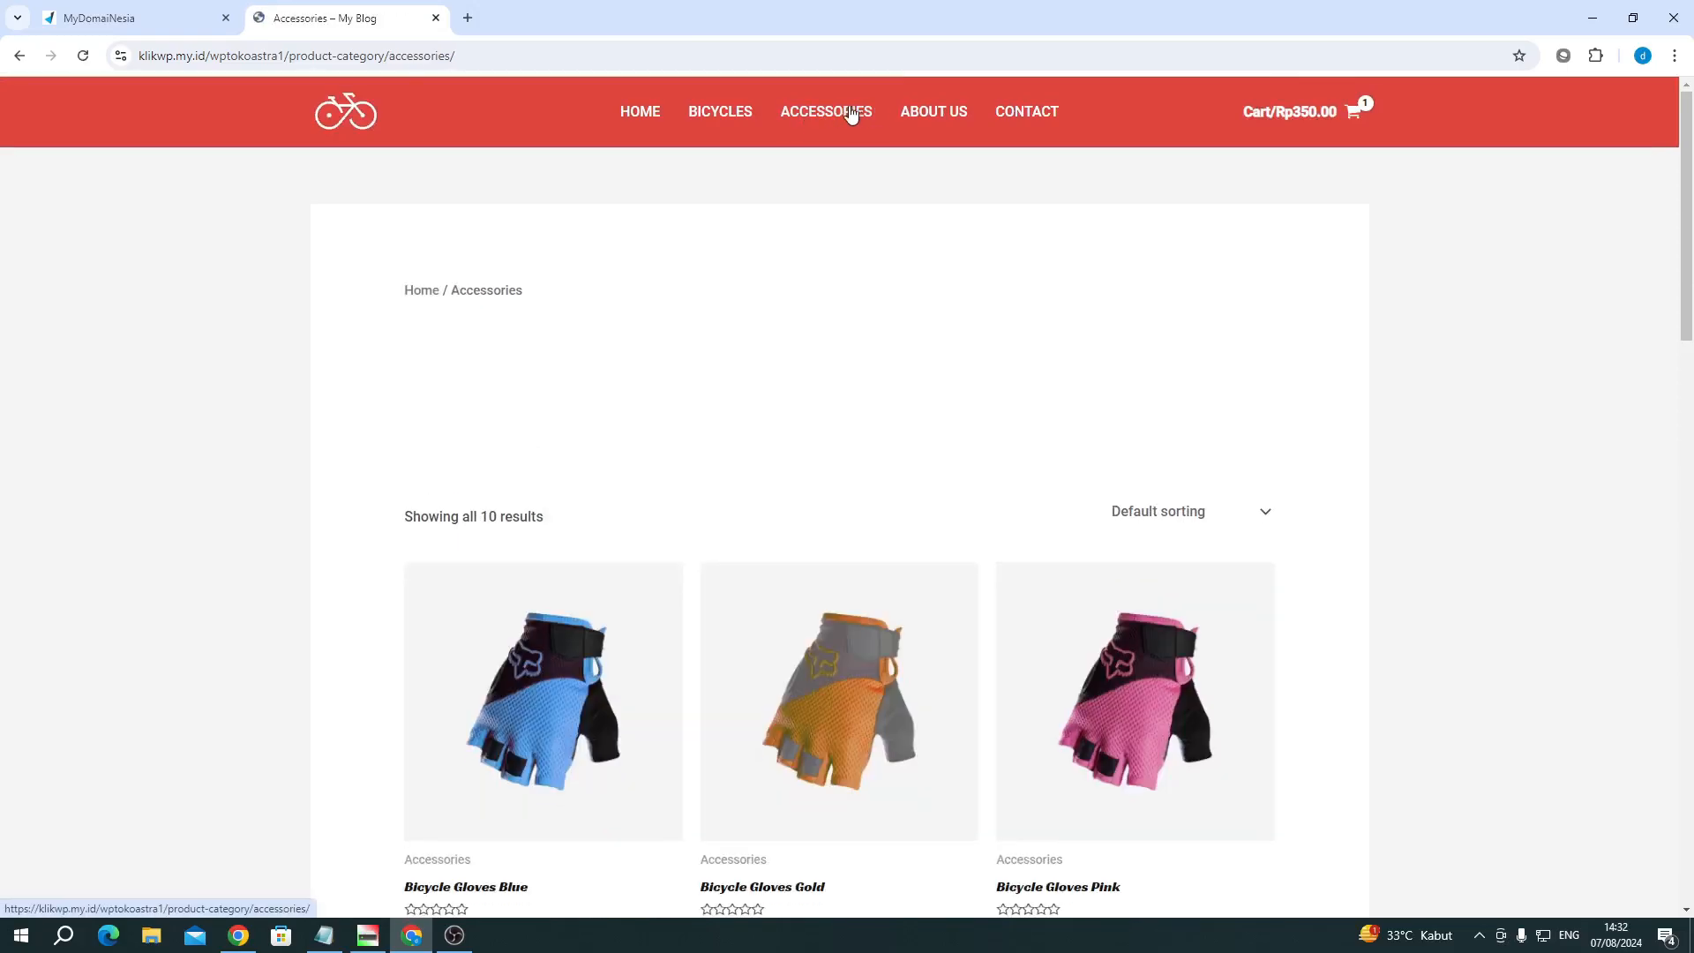
{"action": "scroll", "coordinate": [838, 421], "scroll_direction": "down", "scroll_amount": 15}
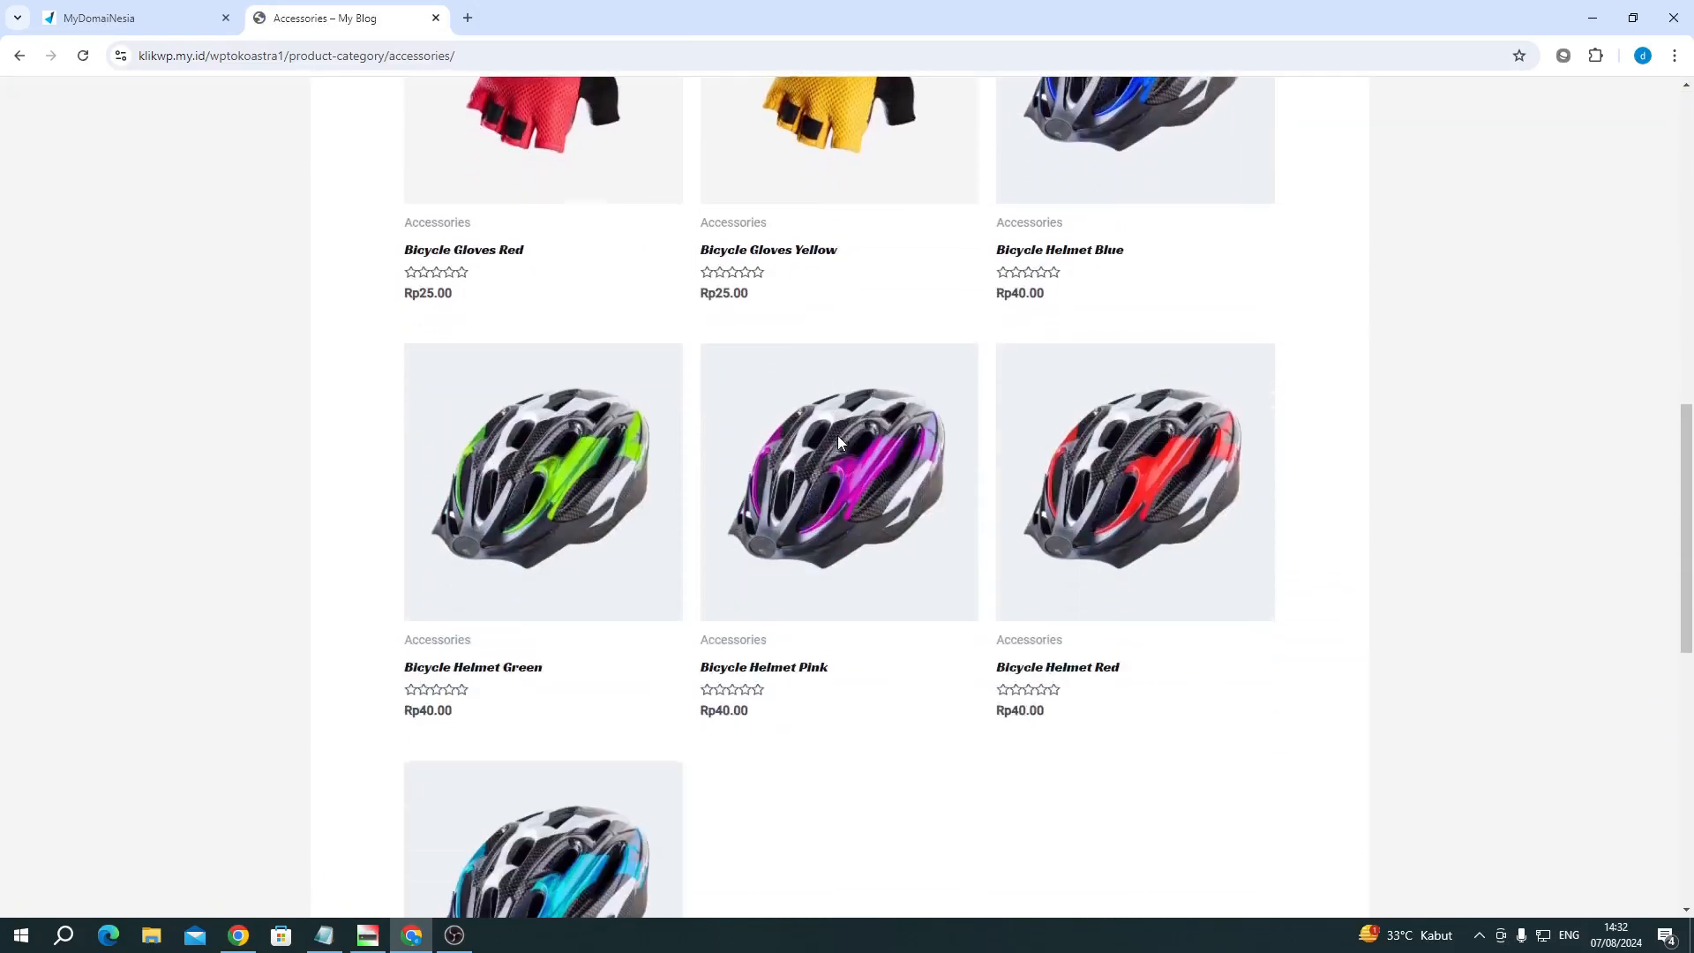
{"action": "scroll", "coordinate": [838, 443], "scroll_direction": "down", "scroll_amount": 2}
{"action": "scroll", "coordinate": [838, 443], "scroll_direction": "up", "scroll_amount": 9}
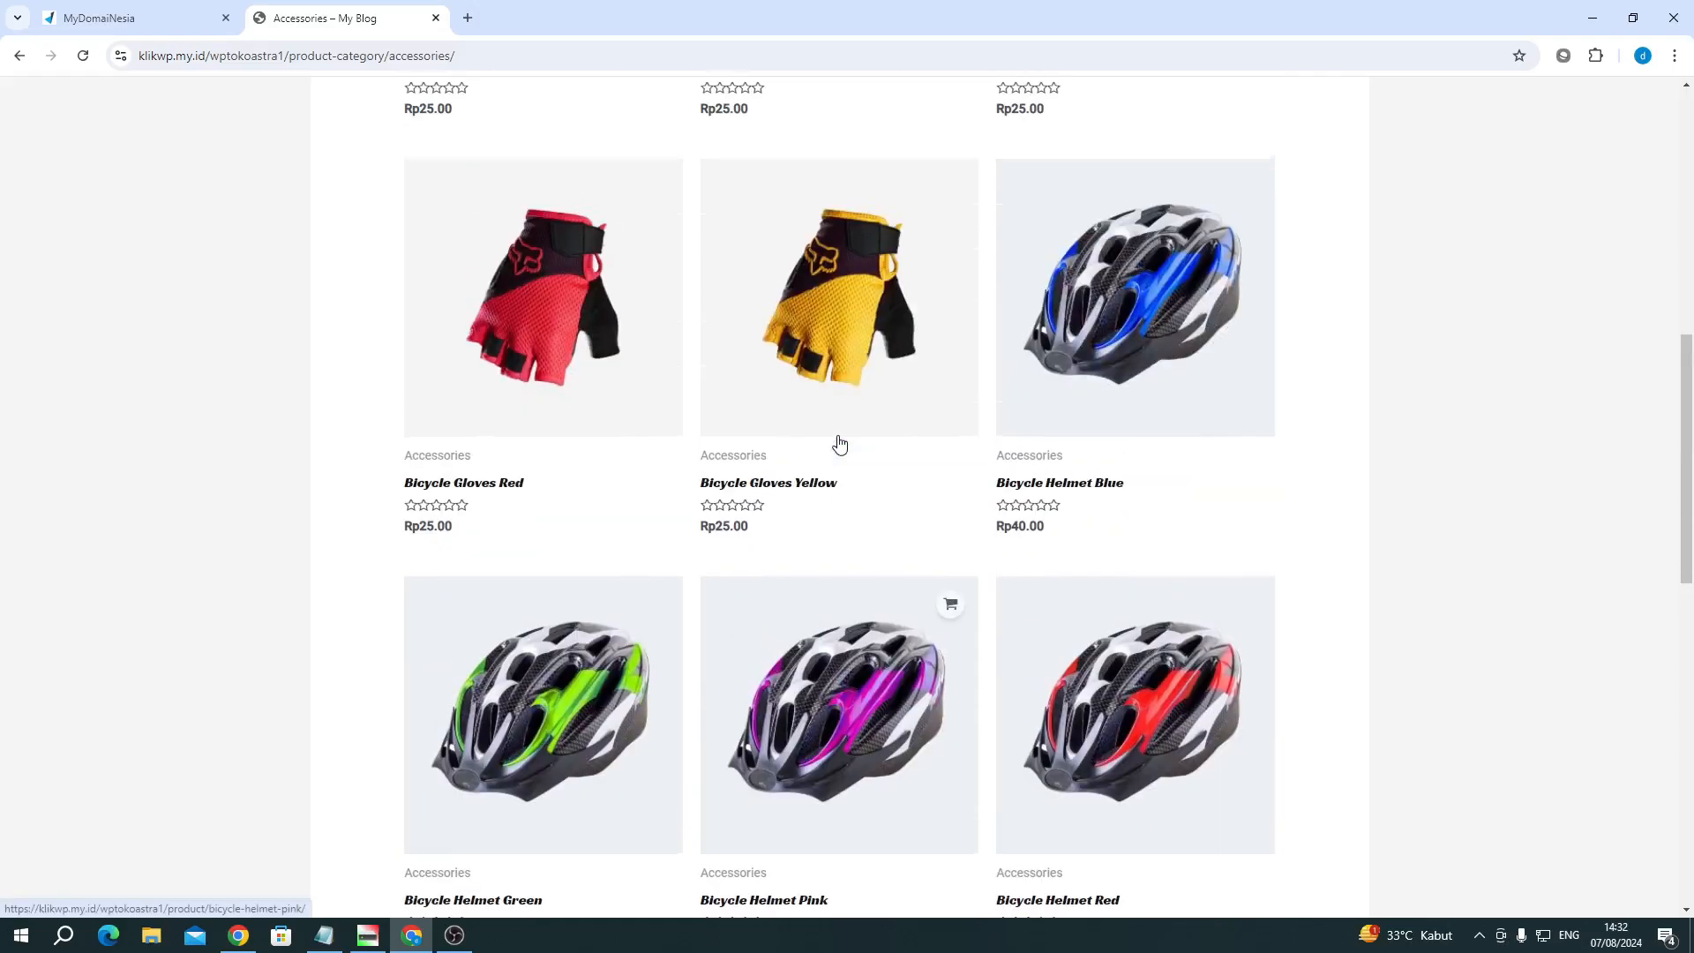
{"action": "scroll", "coordinate": [839, 441], "scroll_direction": "up", "scroll_amount": 9}
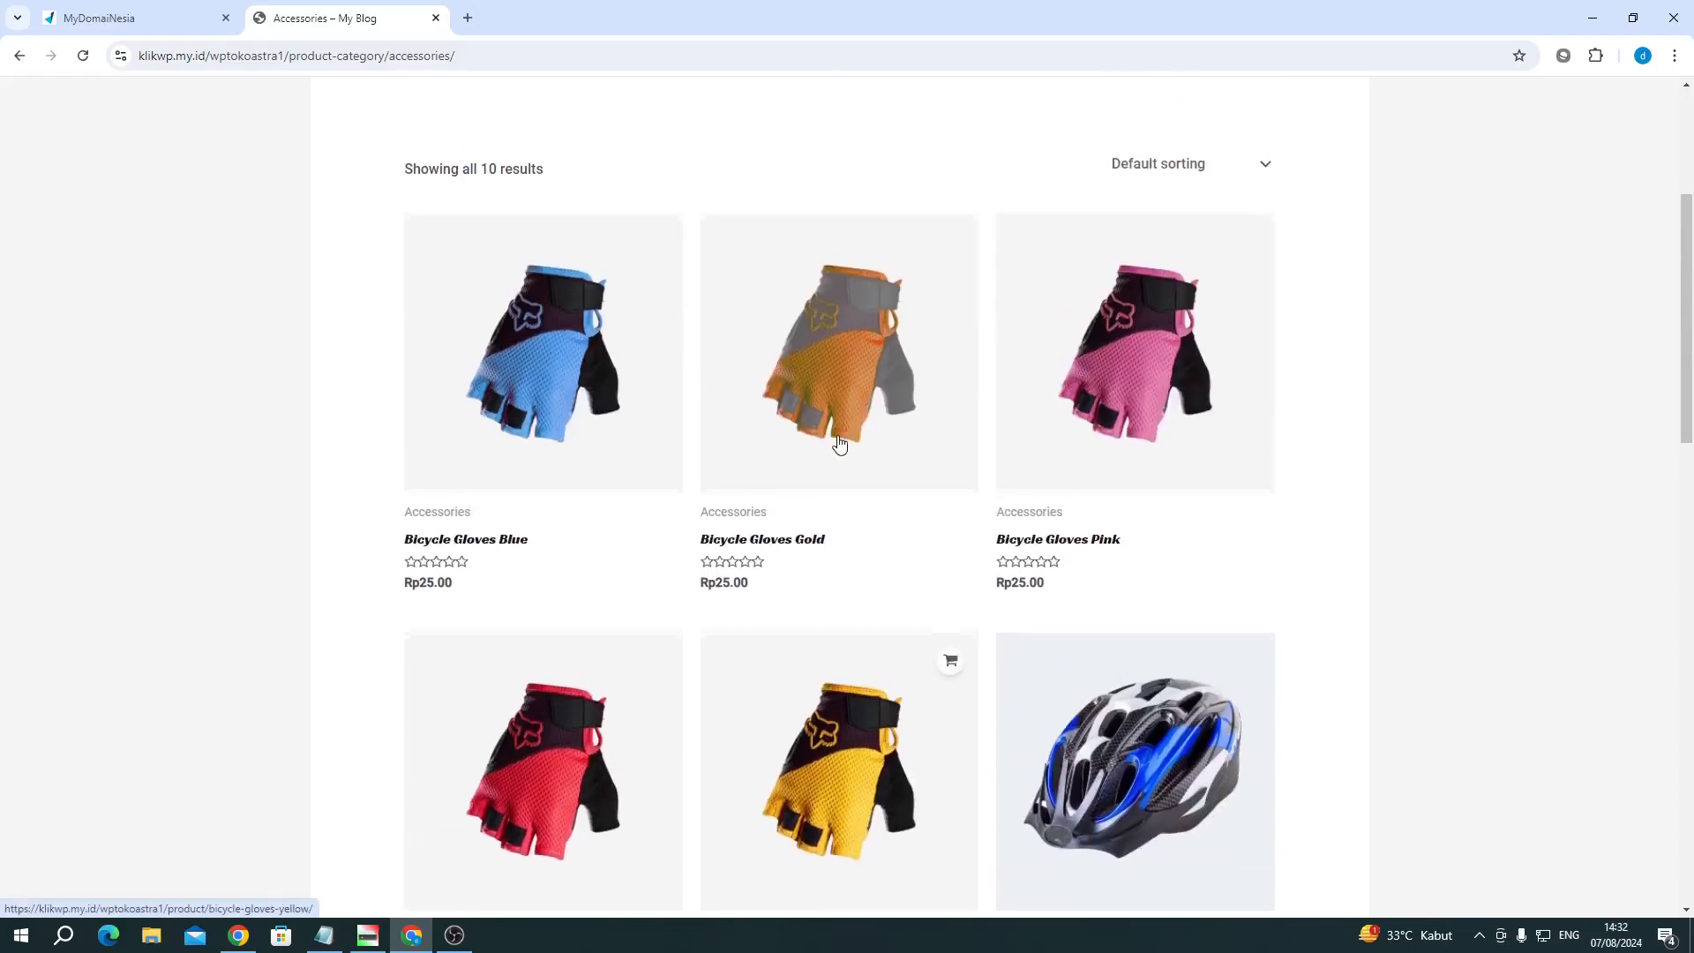
Step: Open the About Us page and look through its sections
{"action": "left_click", "coordinate": [940, 120]}
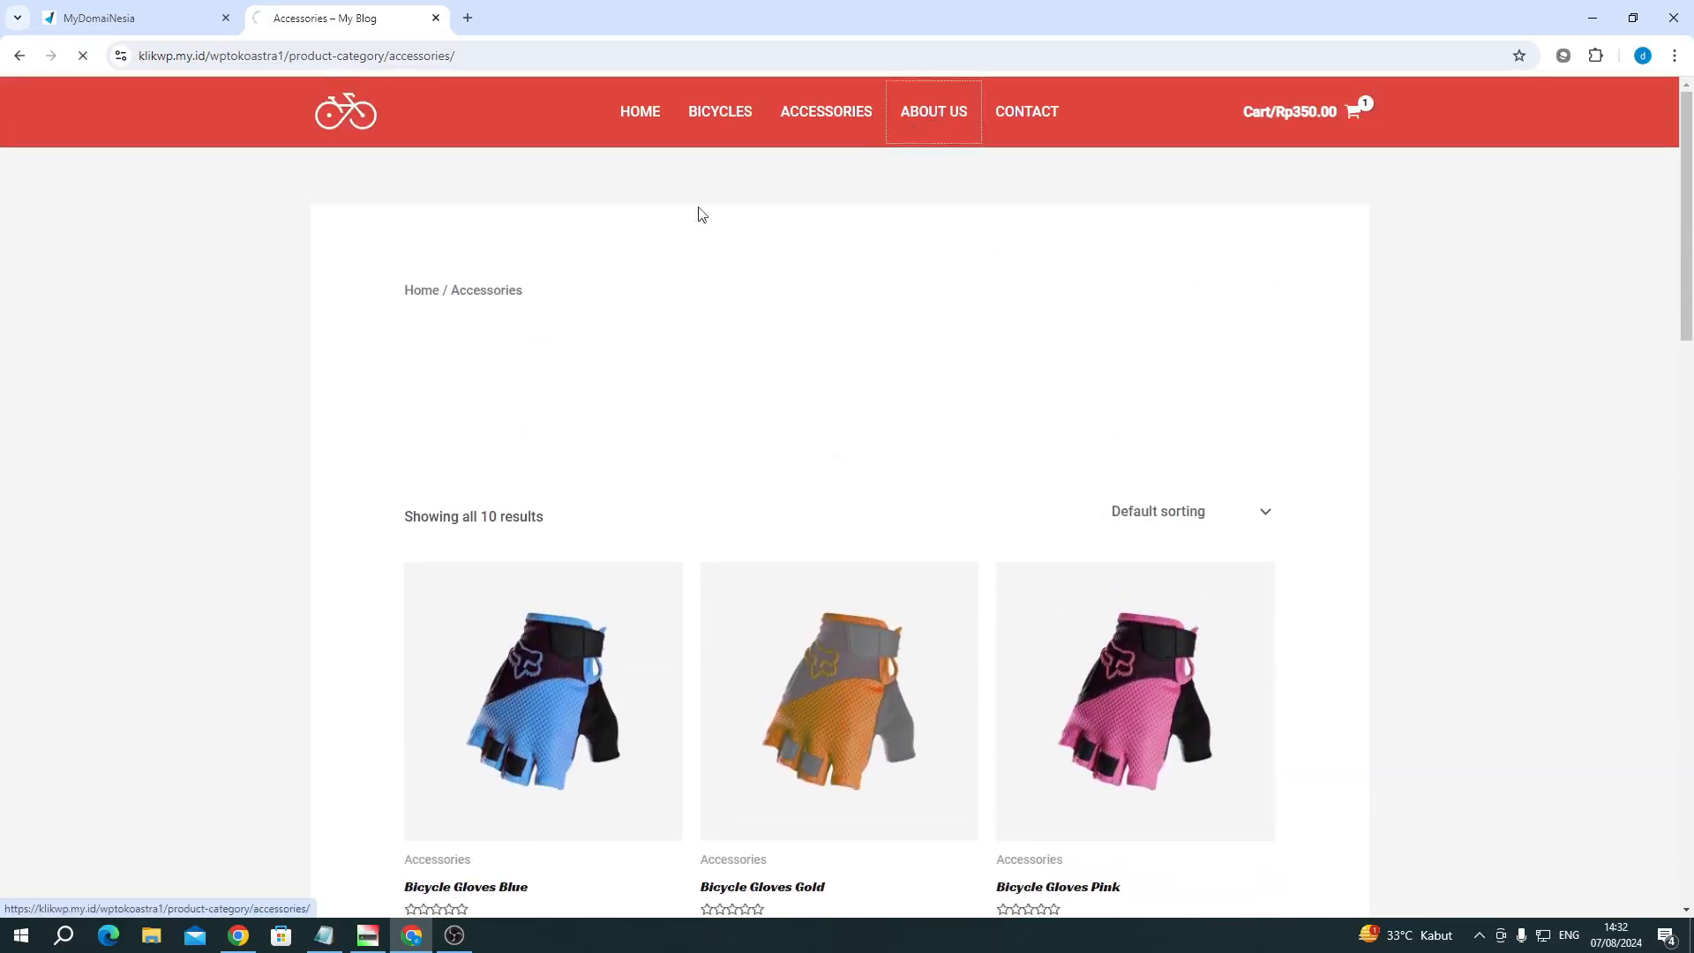
{"action": "scroll", "coordinate": [809, 352], "scroll_direction": "down", "scroll_amount": 20}
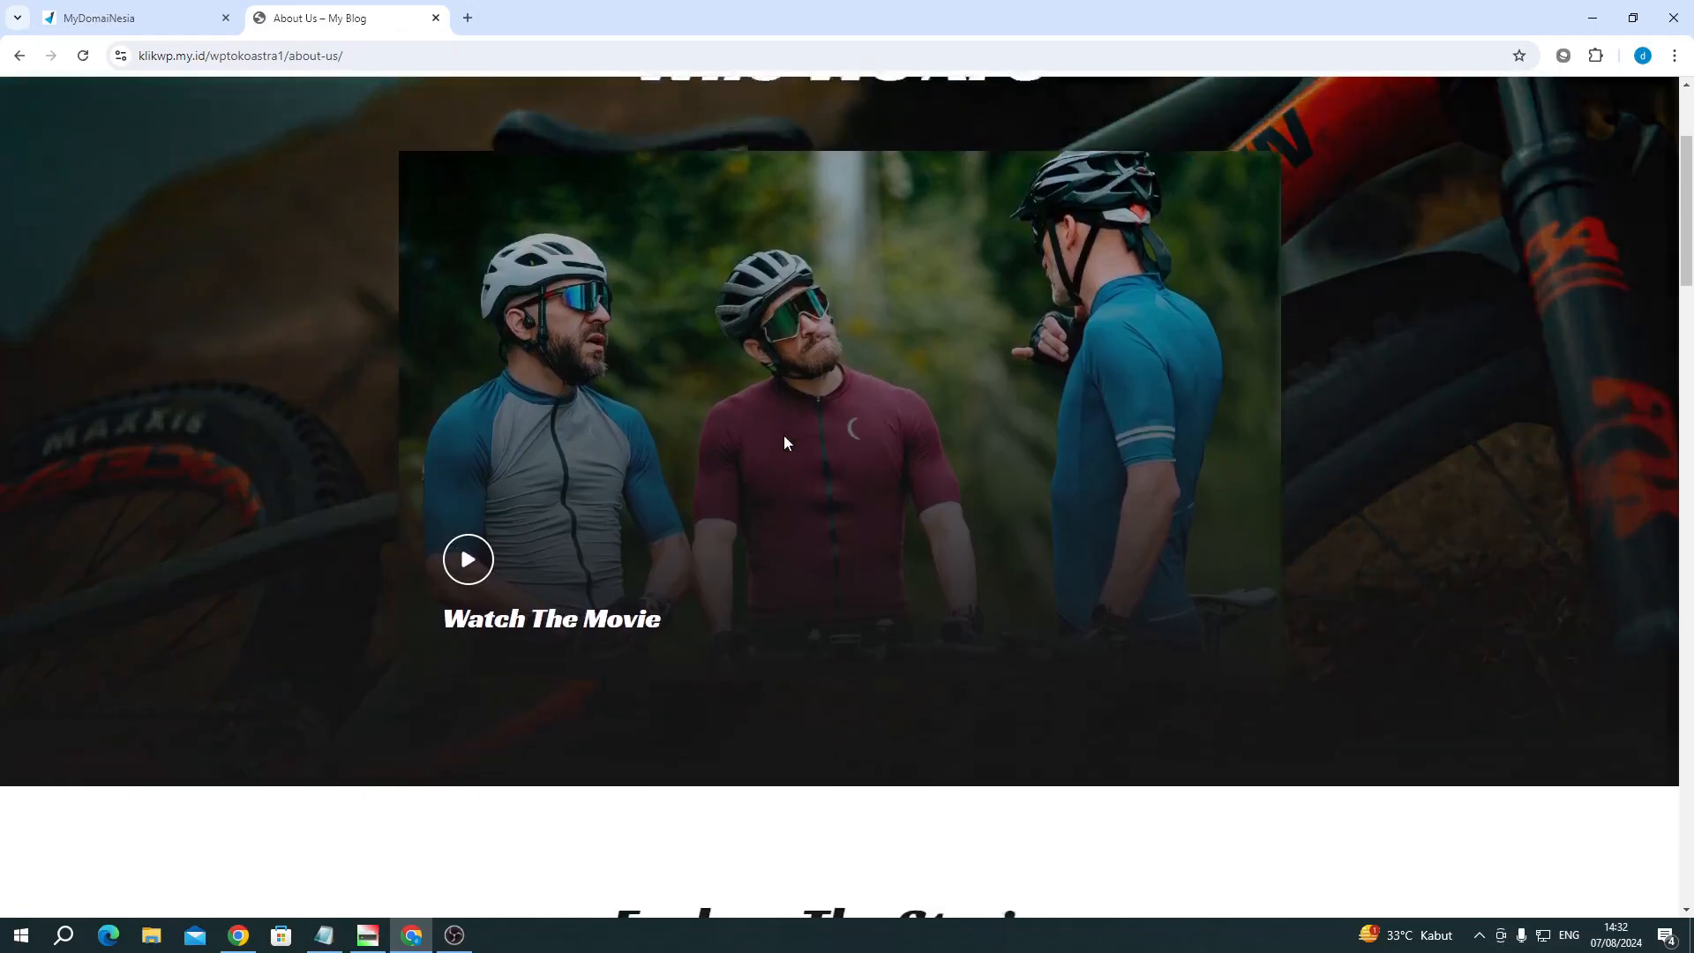
{"action": "scroll", "coordinate": [783, 441], "scroll_direction": "down", "scroll_amount": 5}
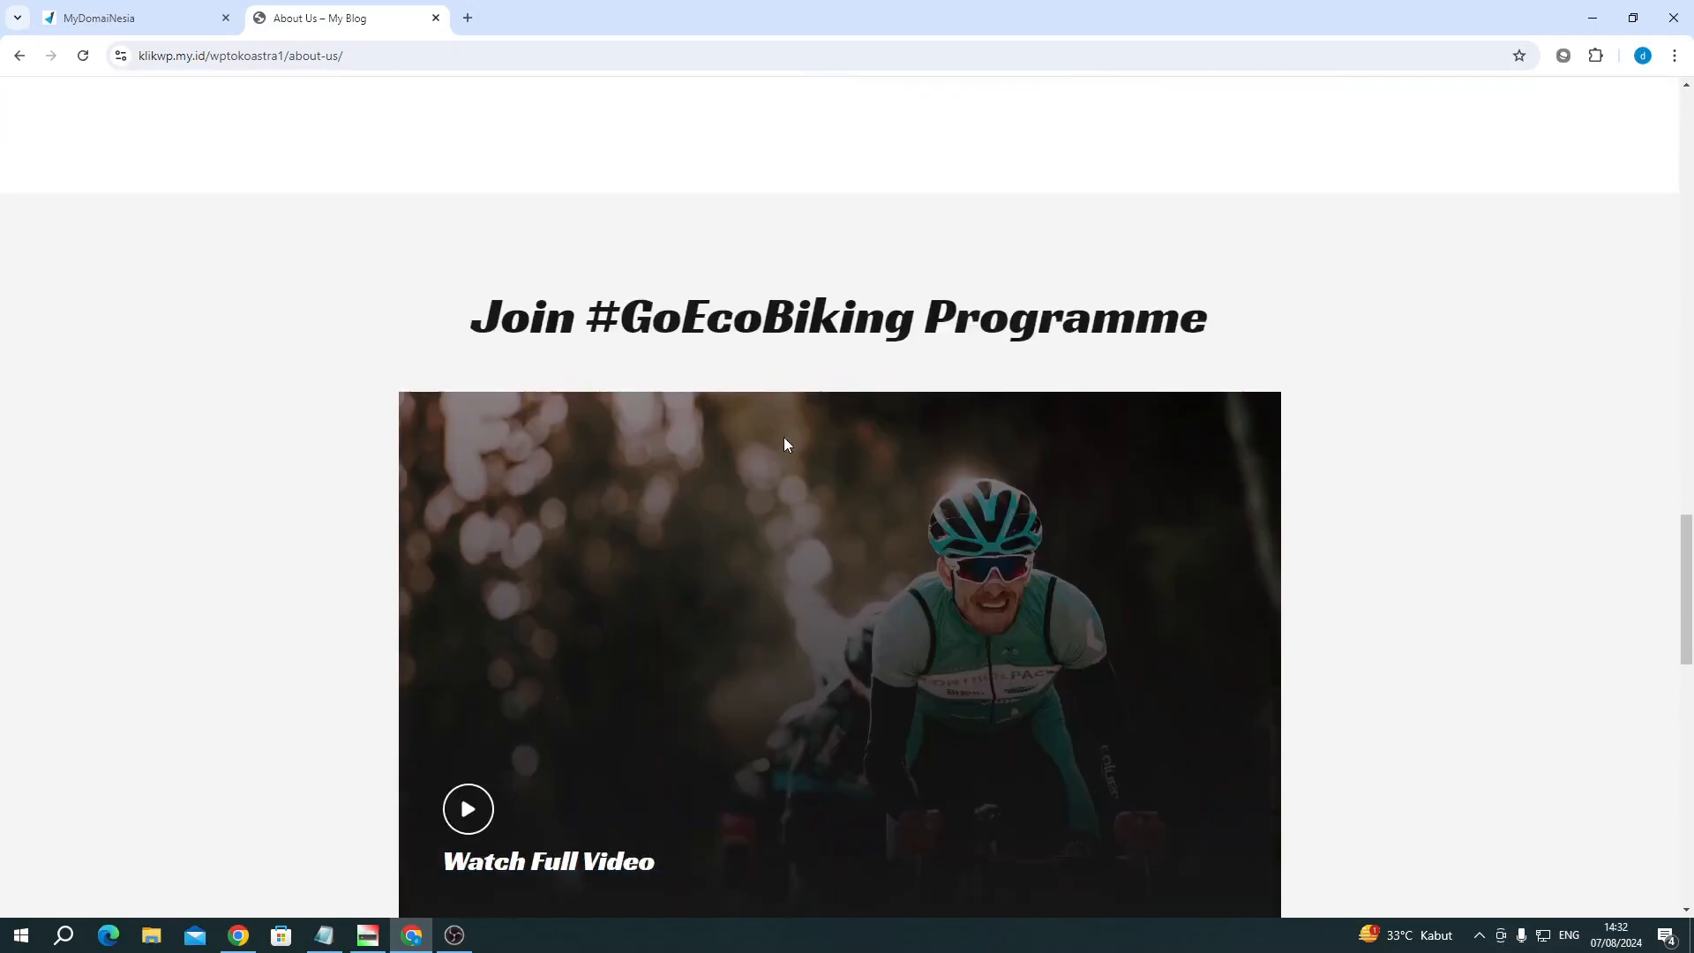
{"action": "scroll", "coordinate": [784, 437], "scroll_direction": "up", "scroll_amount": 20}
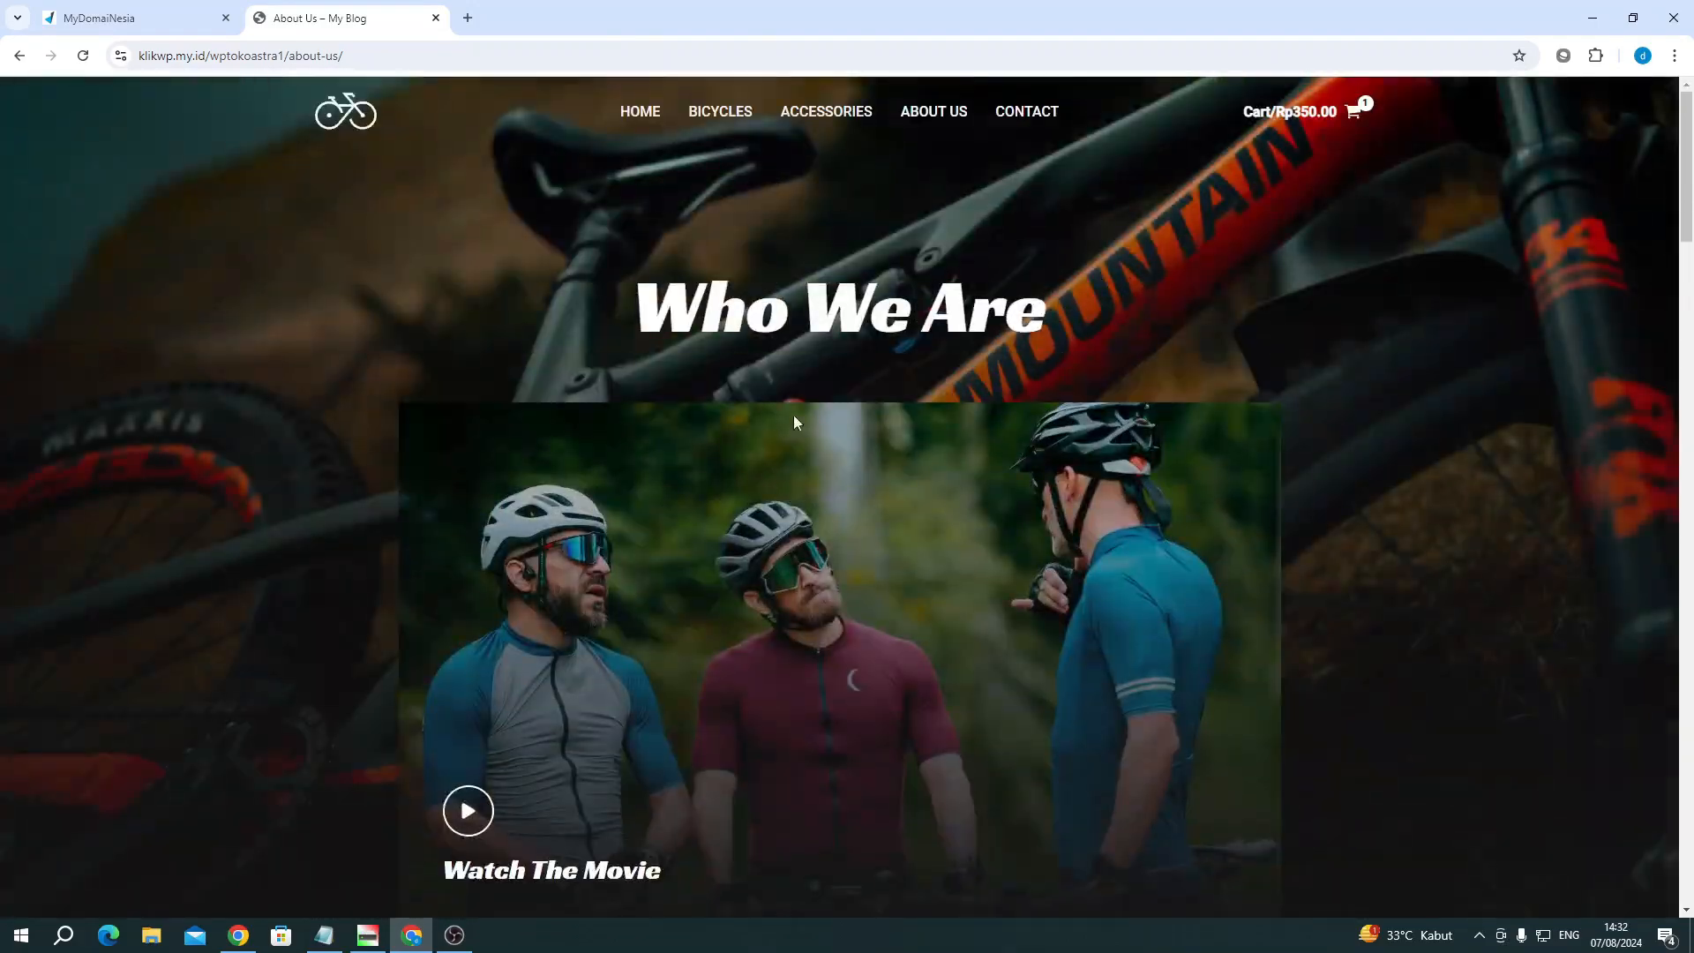
Step: View the Contact page's map, message form and contact details, and return to the store's homepage
{"action": "left_click", "coordinate": [1011, 115]}
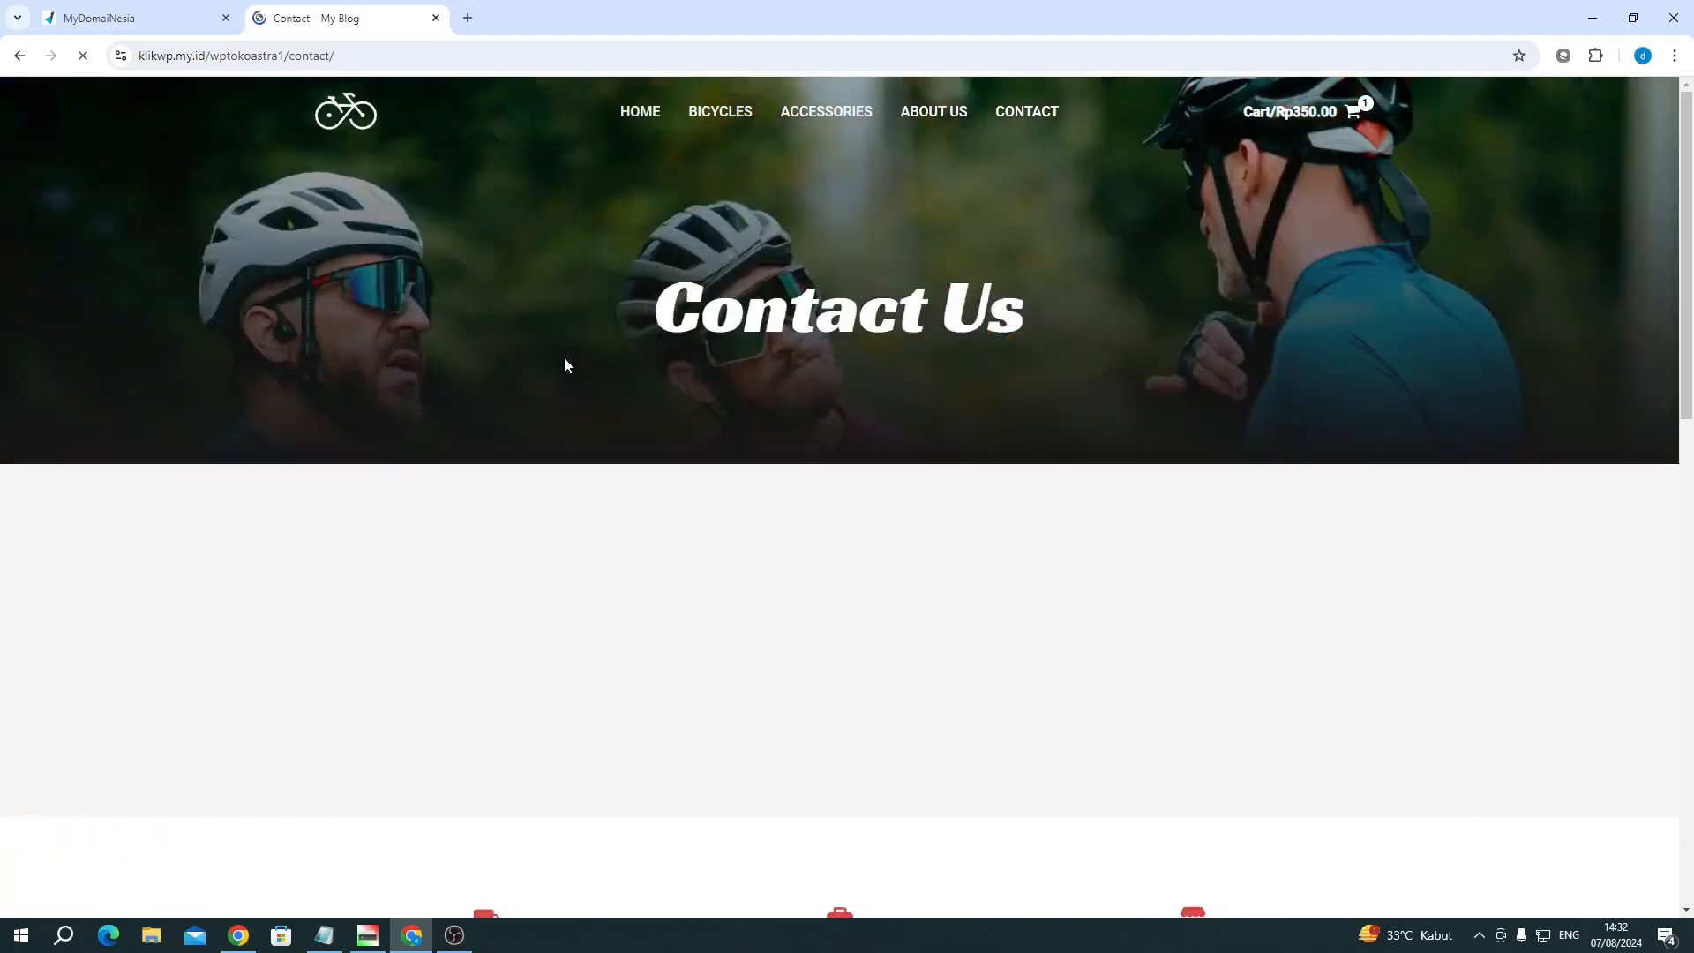
{"action": "scroll", "coordinate": [566, 364], "scroll_direction": "down", "scroll_amount": 13}
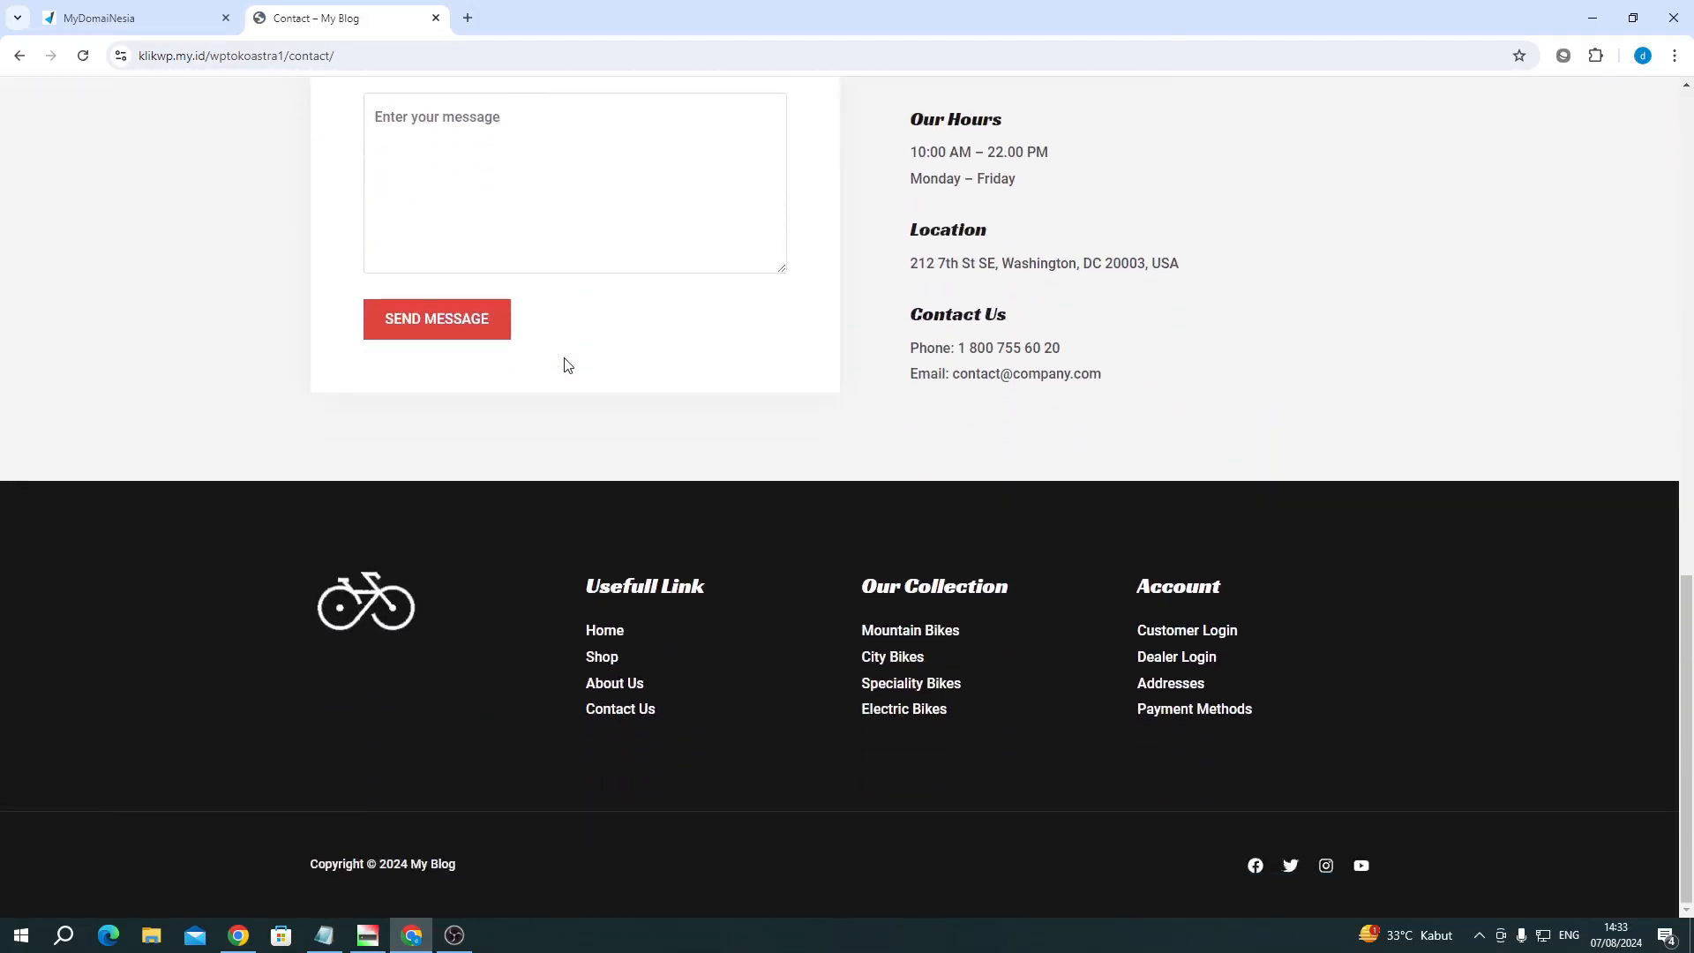
{"action": "scroll", "coordinate": [566, 362], "scroll_direction": "up", "scroll_amount": 15}
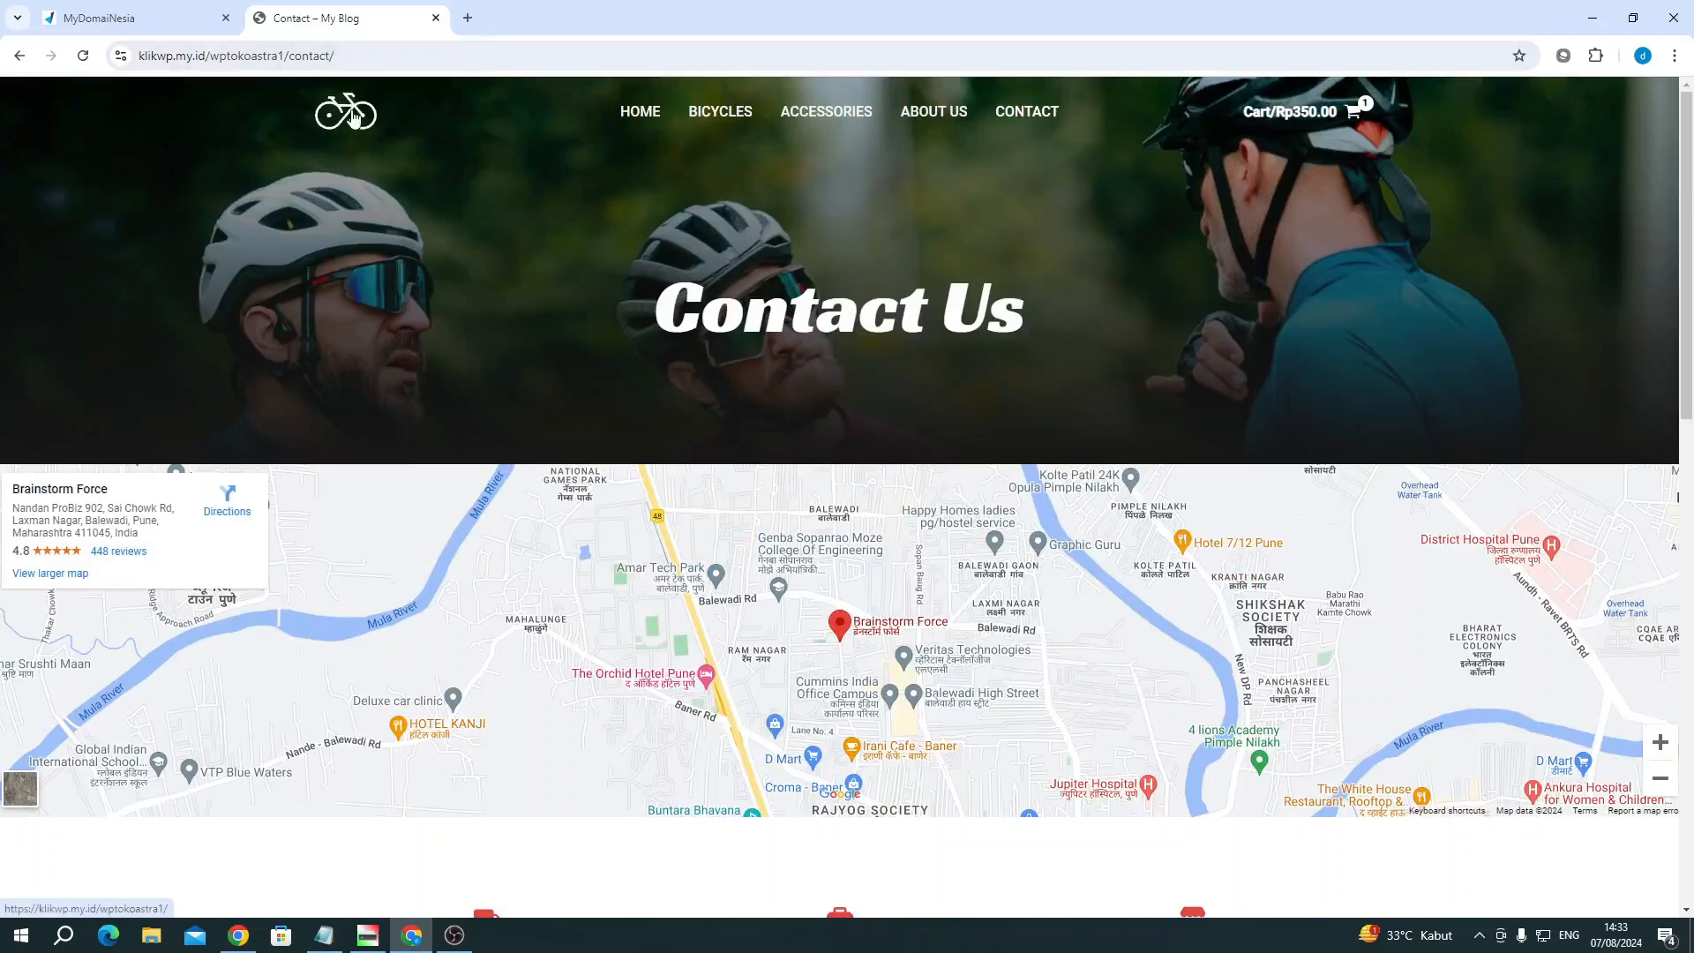
{"action": "left_click", "coordinate": [353, 115]}
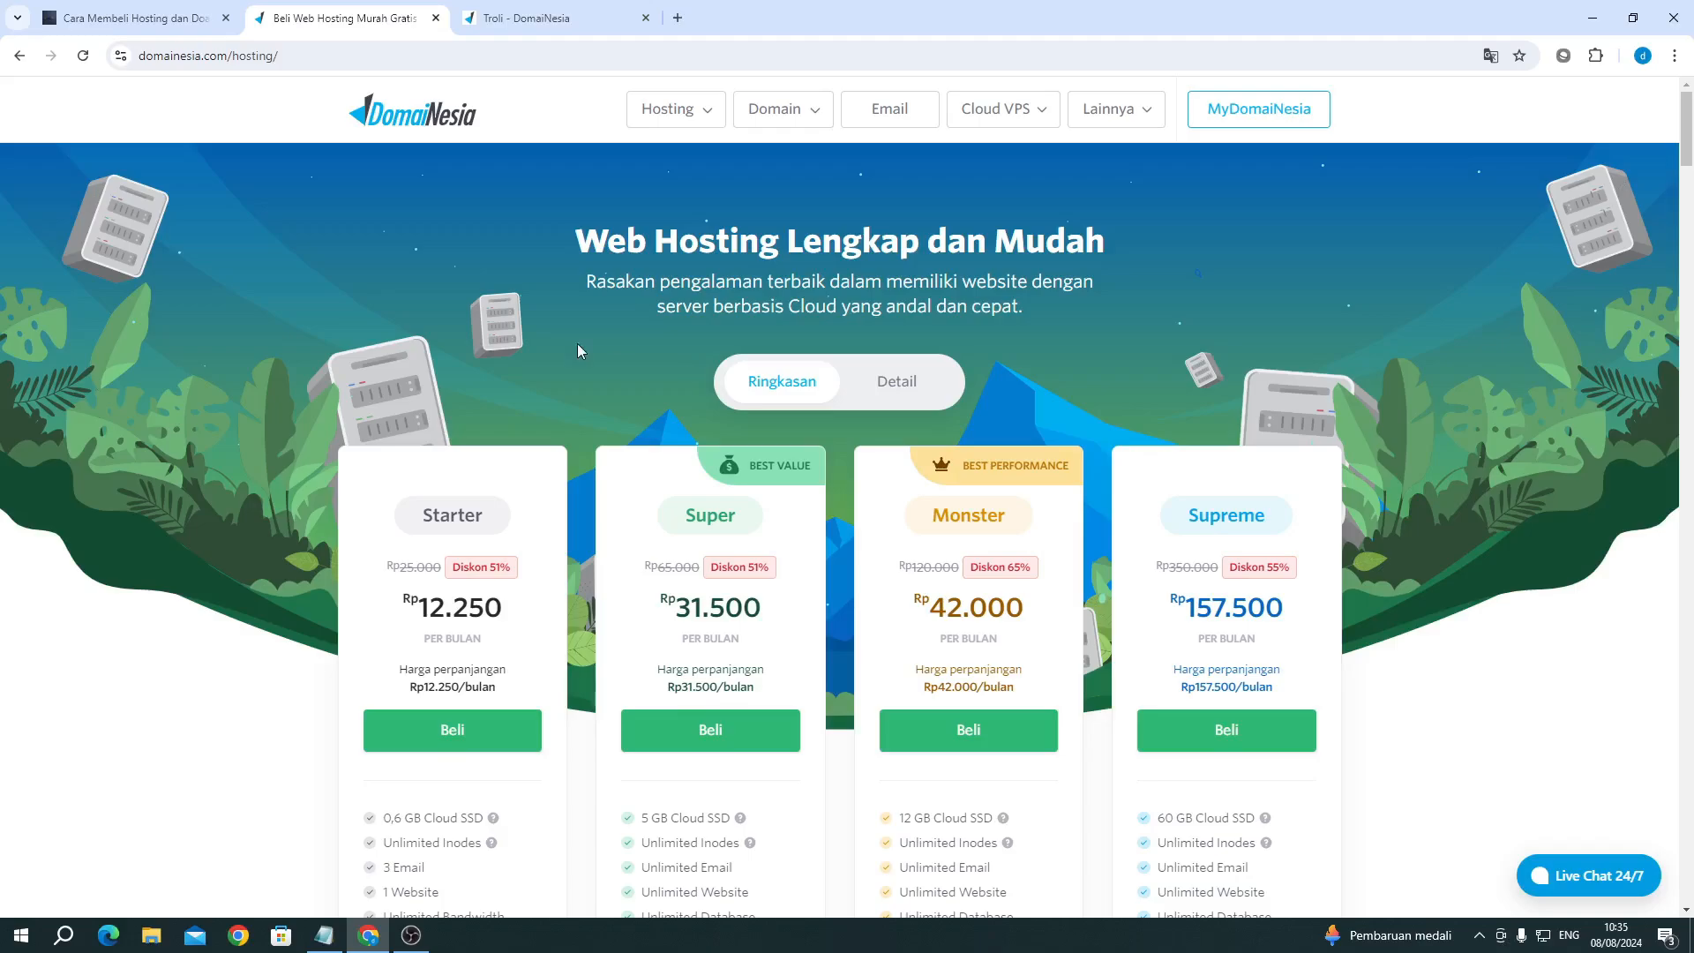
{"action": "left_click", "coordinate": [410, 937]}
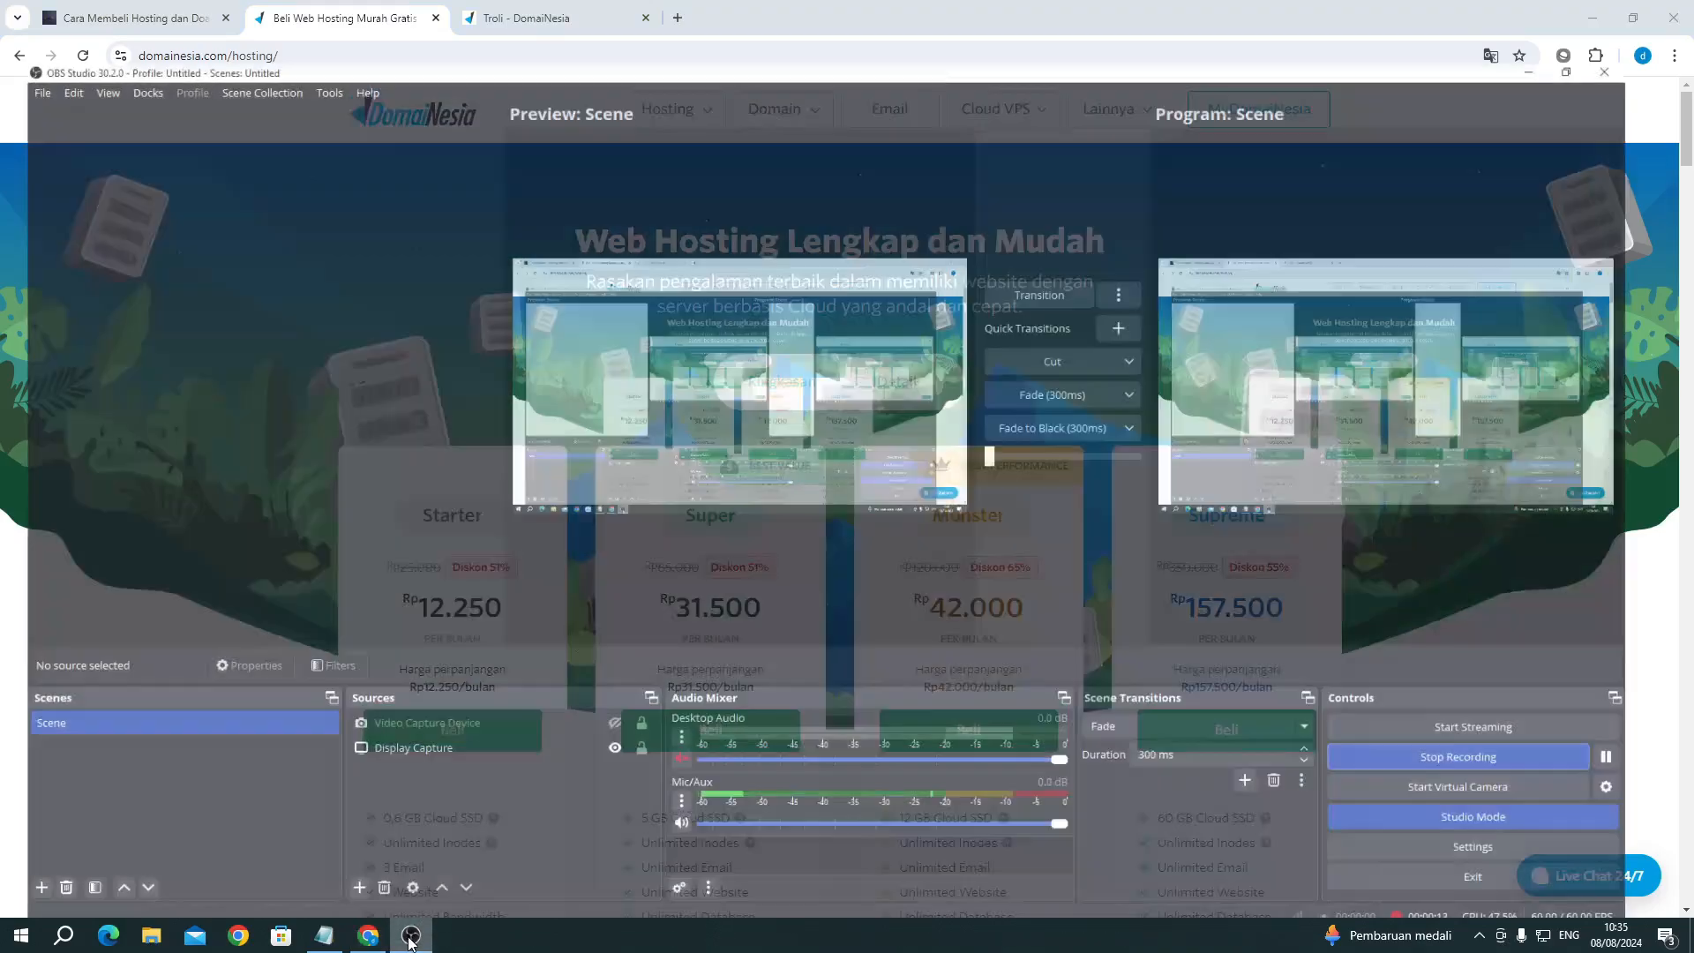
{"action": "left_click", "coordinate": [410, 937]}
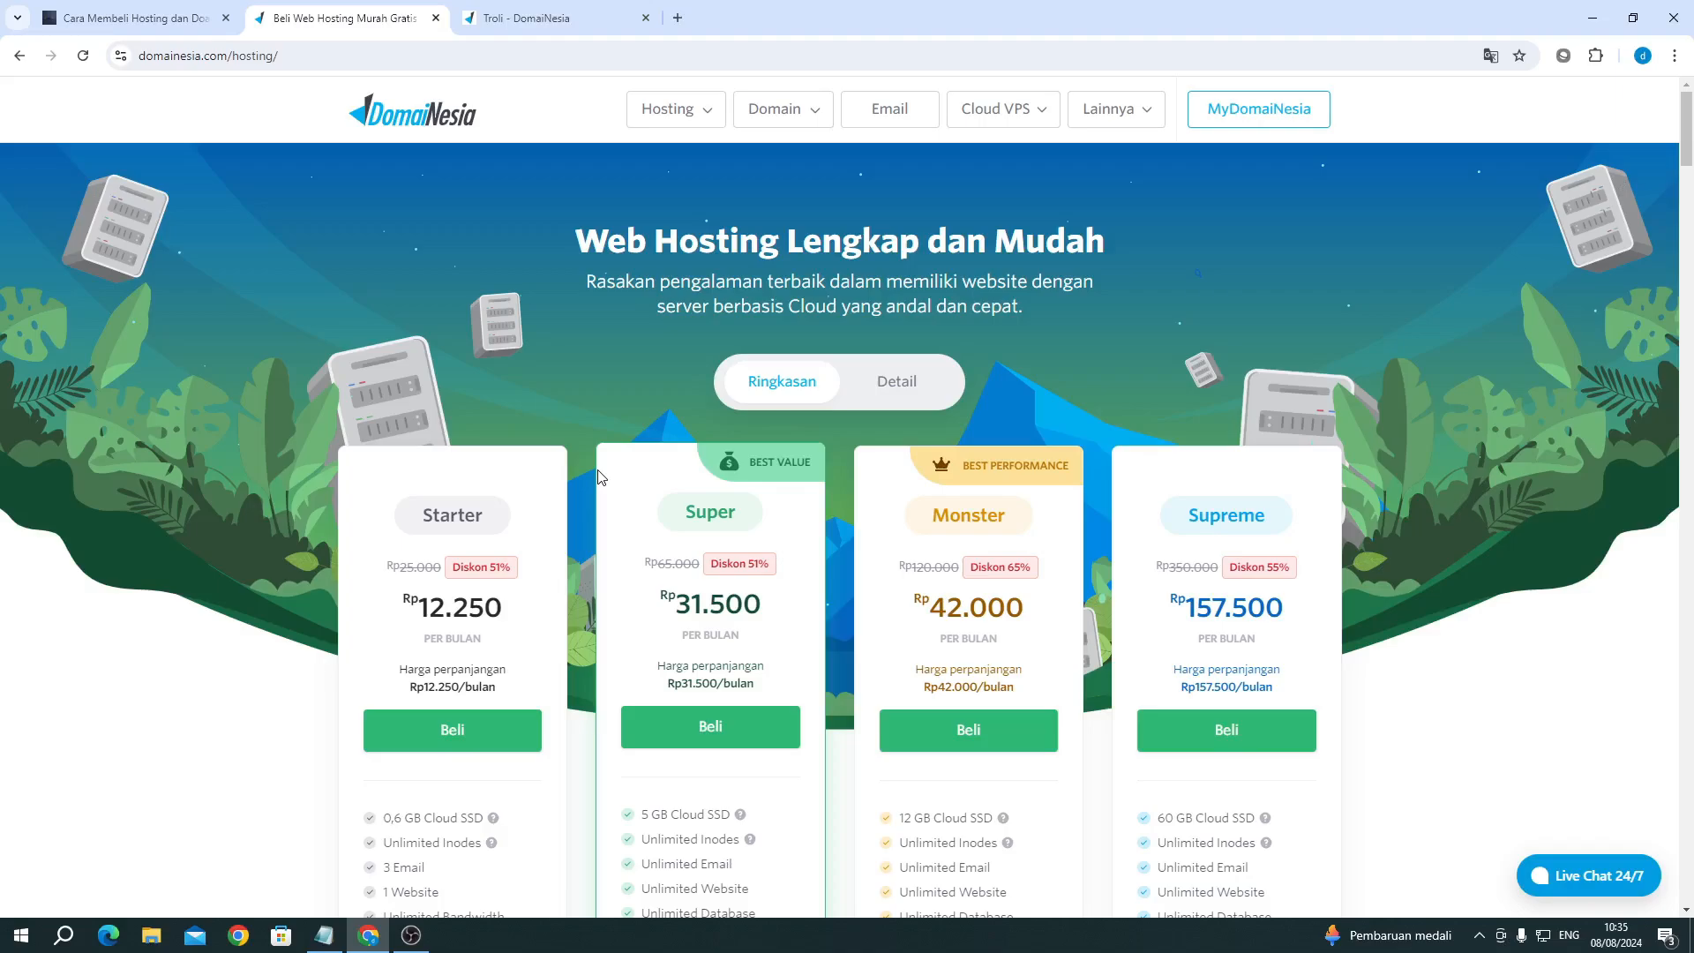
{"action": "left_click", "coordinate": [691, 123]}
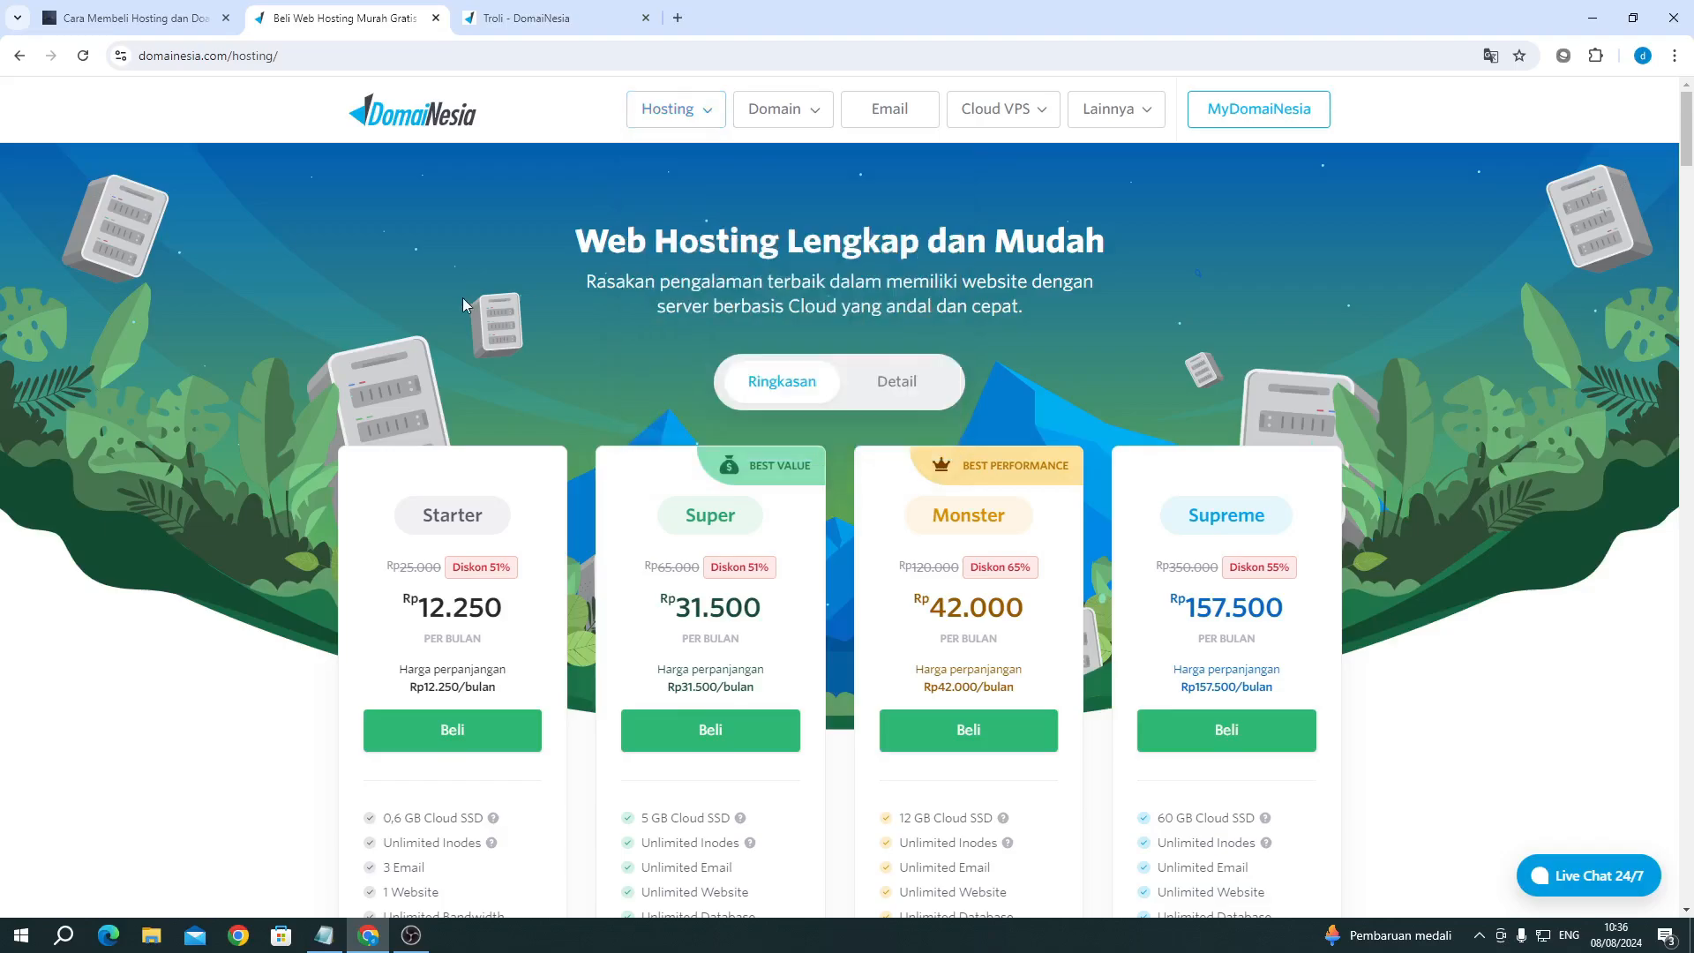
Step: Compare the Starter, Super, Monster and Supreme hosting plans by storage, features and monthly price
{"action": "scroll", "coordinate": [658, 371], "scroll_direction": "down", "scroll_amount": 2}
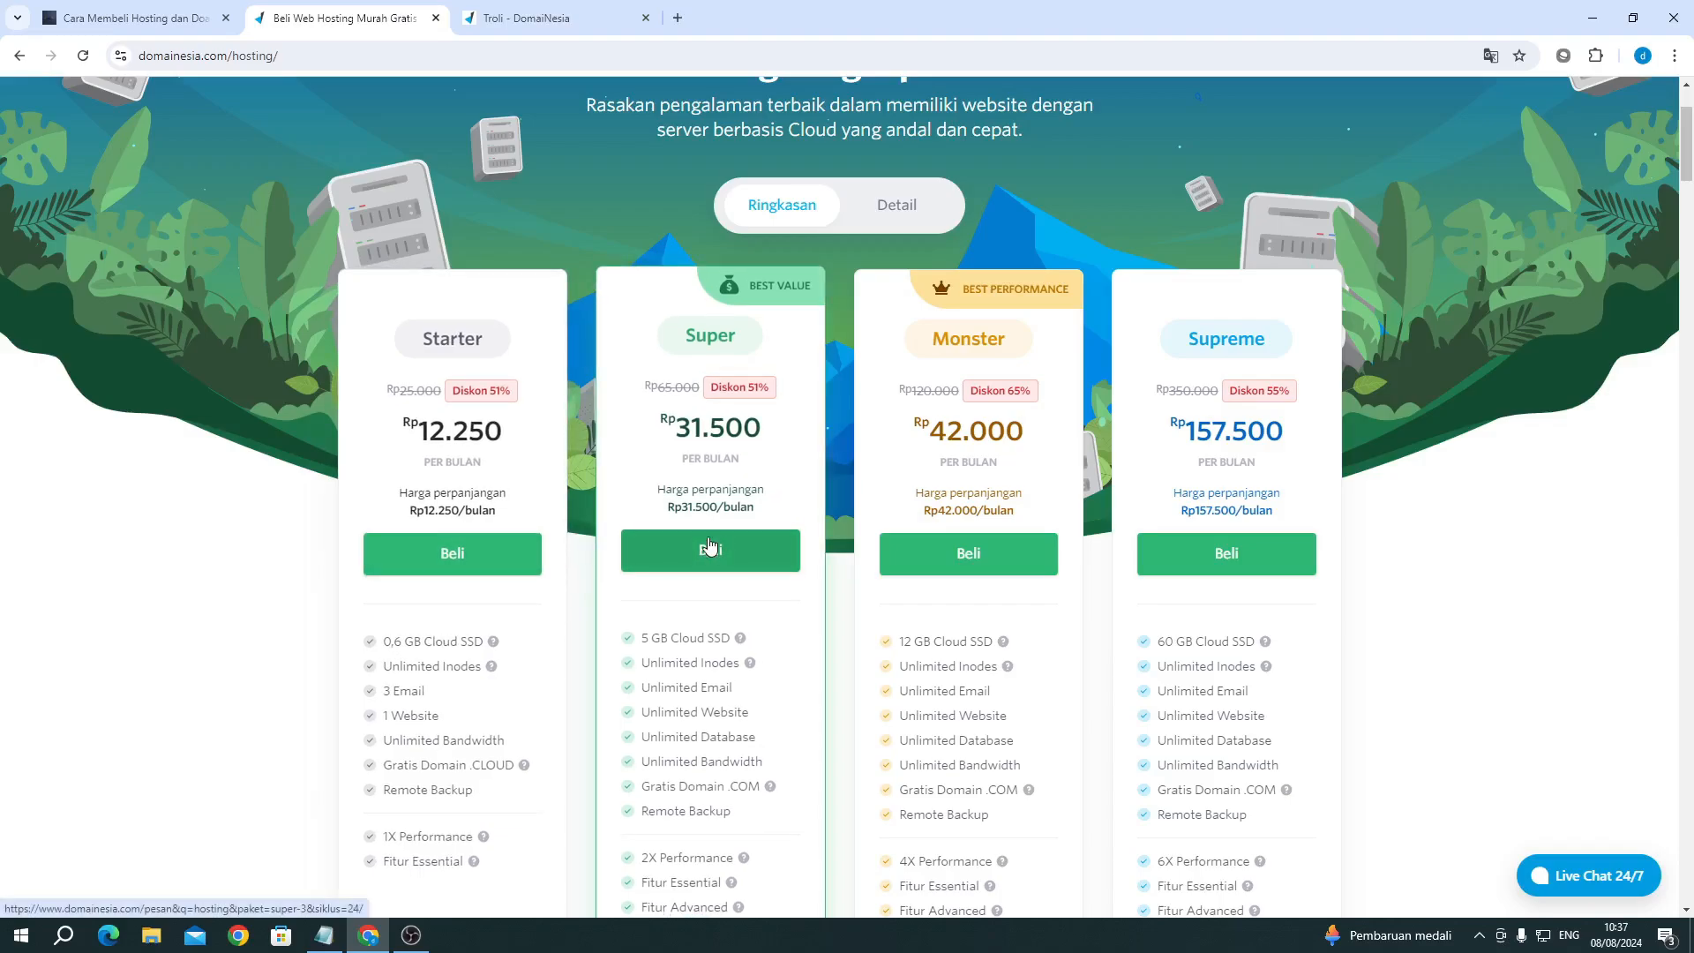
{"action": "scroll", "coordinate": [673, 650], "scroll_direction": "down", "scroll_amount": 2}
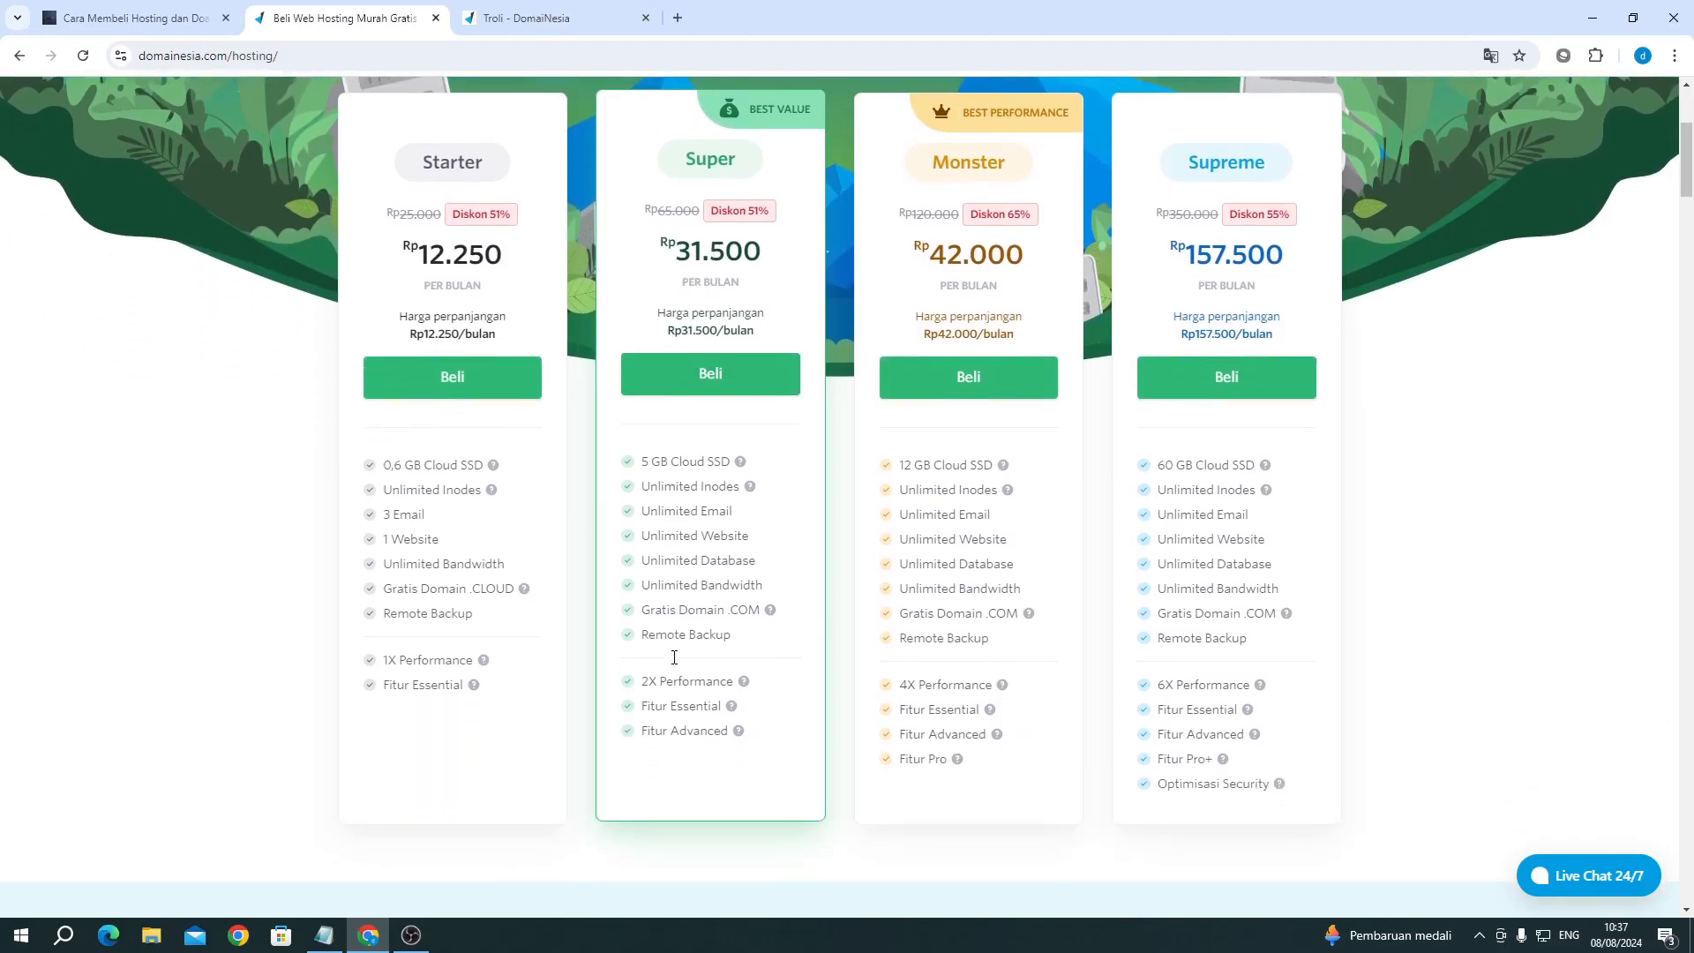
{"action": "left_click_drag", "start_coordinate": [388, 460], "coordinate": [411, 485]}
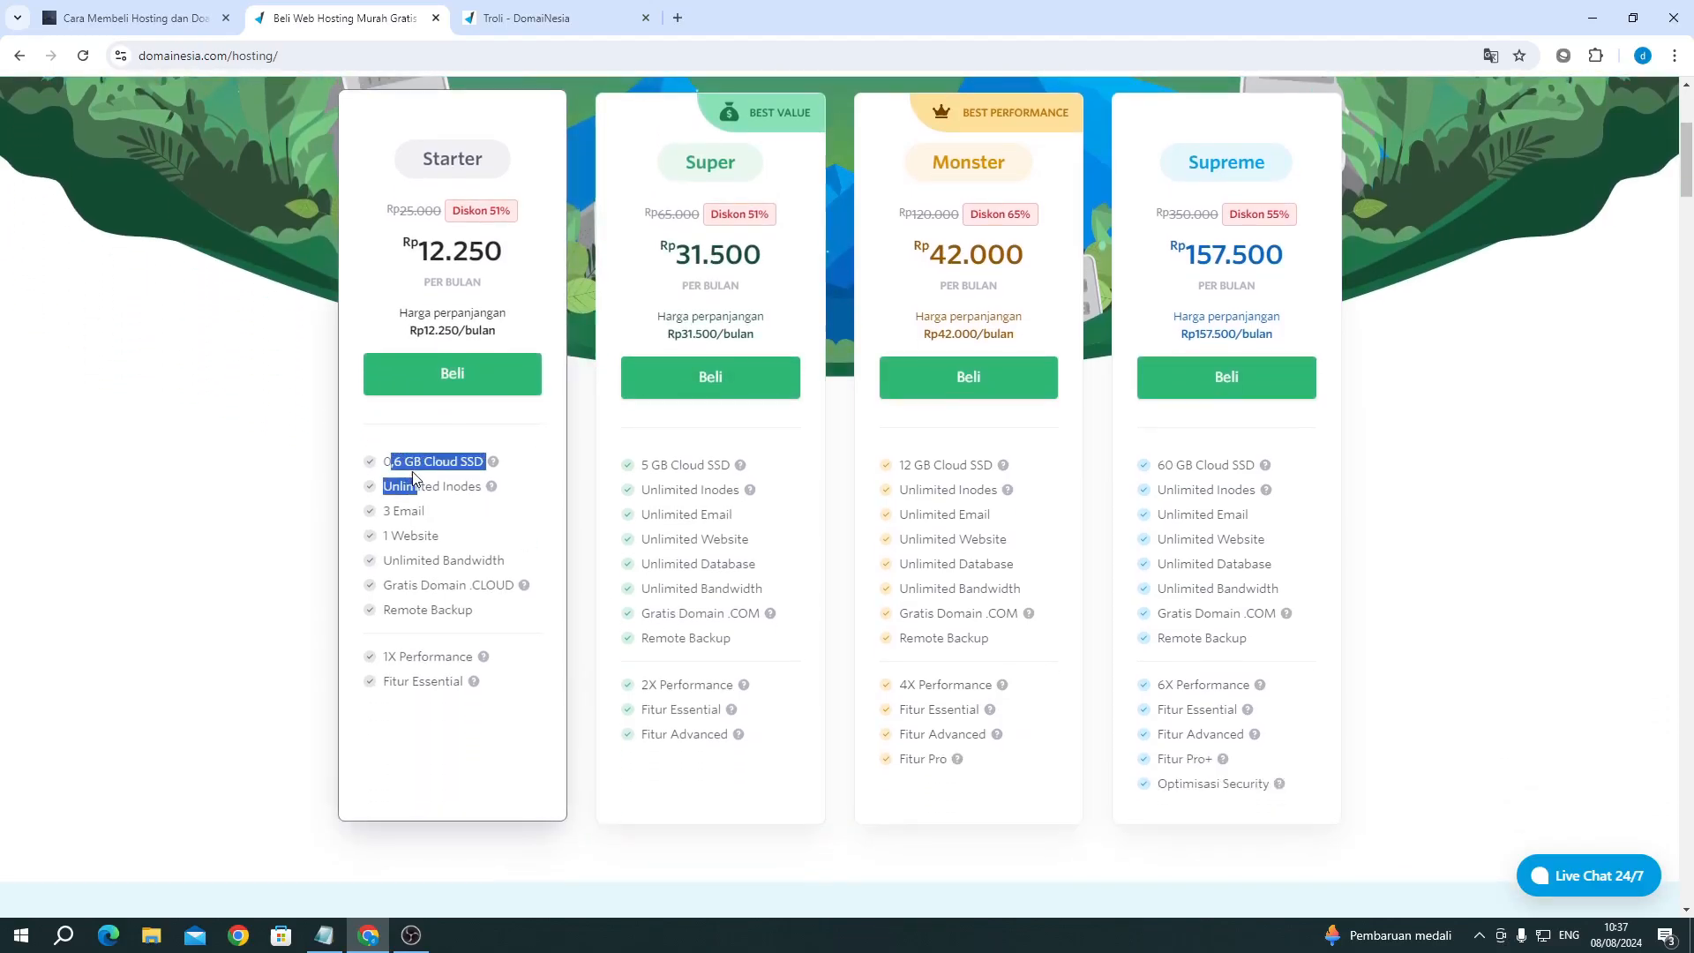
{"action": "left_click", "coordinate": [415, 478]}
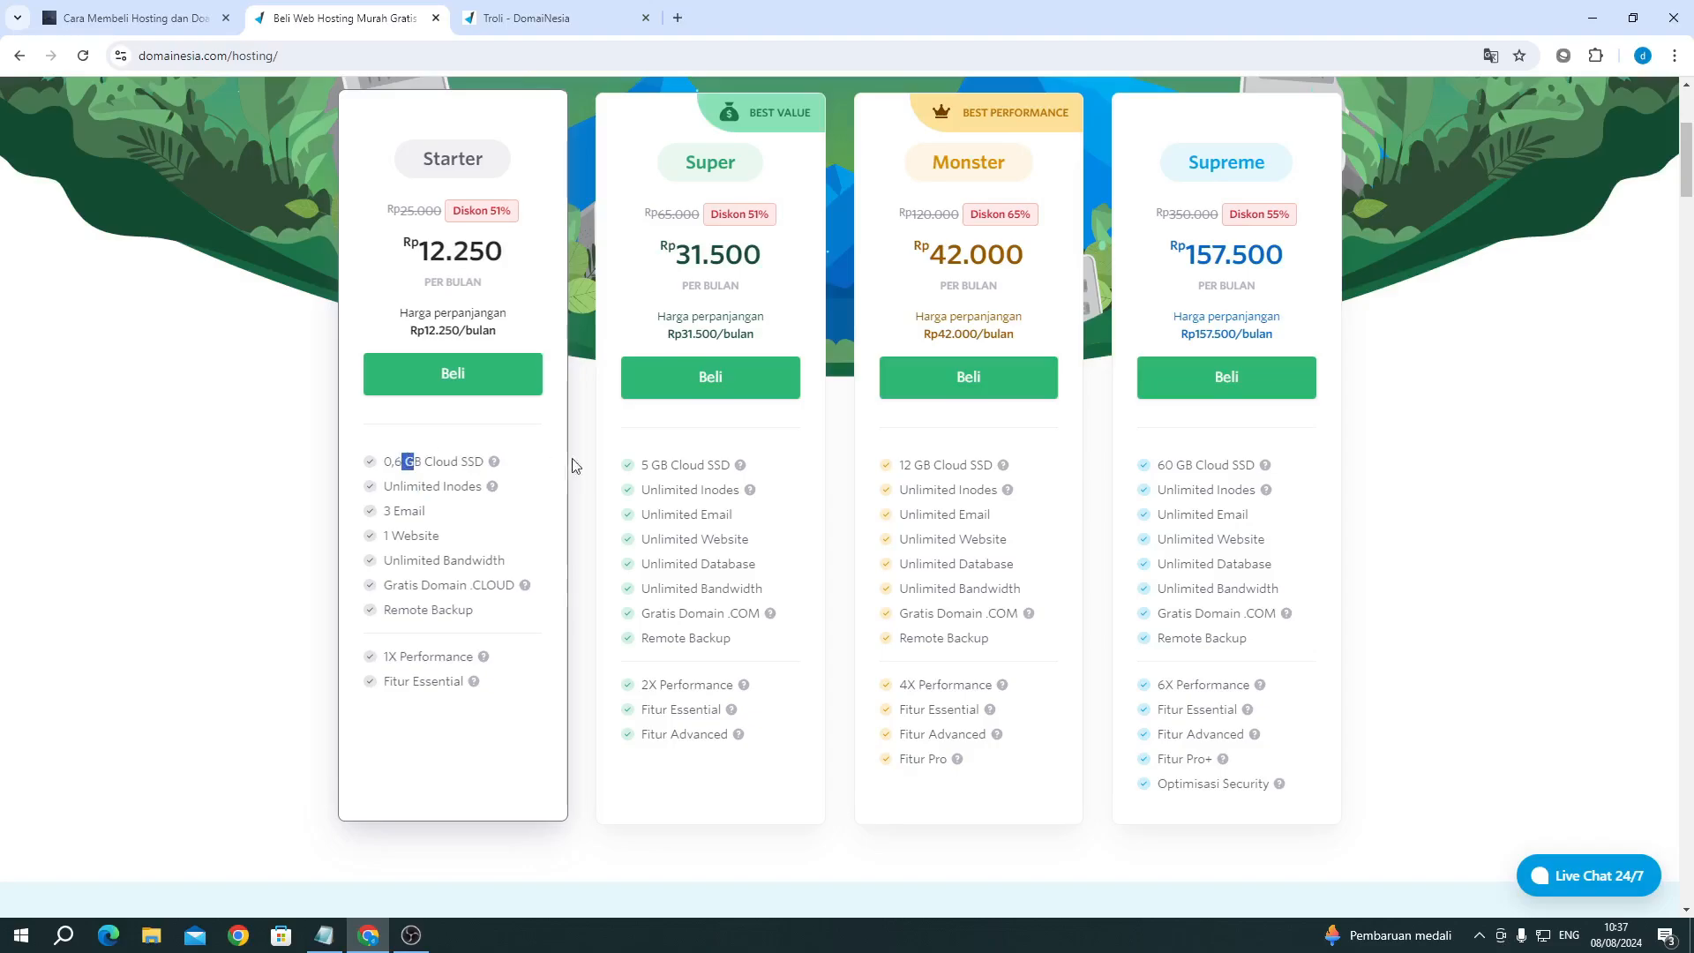
{"action": "left_click_drag", "start_coordinate": [642, 462], "coordinate": [669, 457]}
{"action": "left_click", "coordinate": [668, 462]}
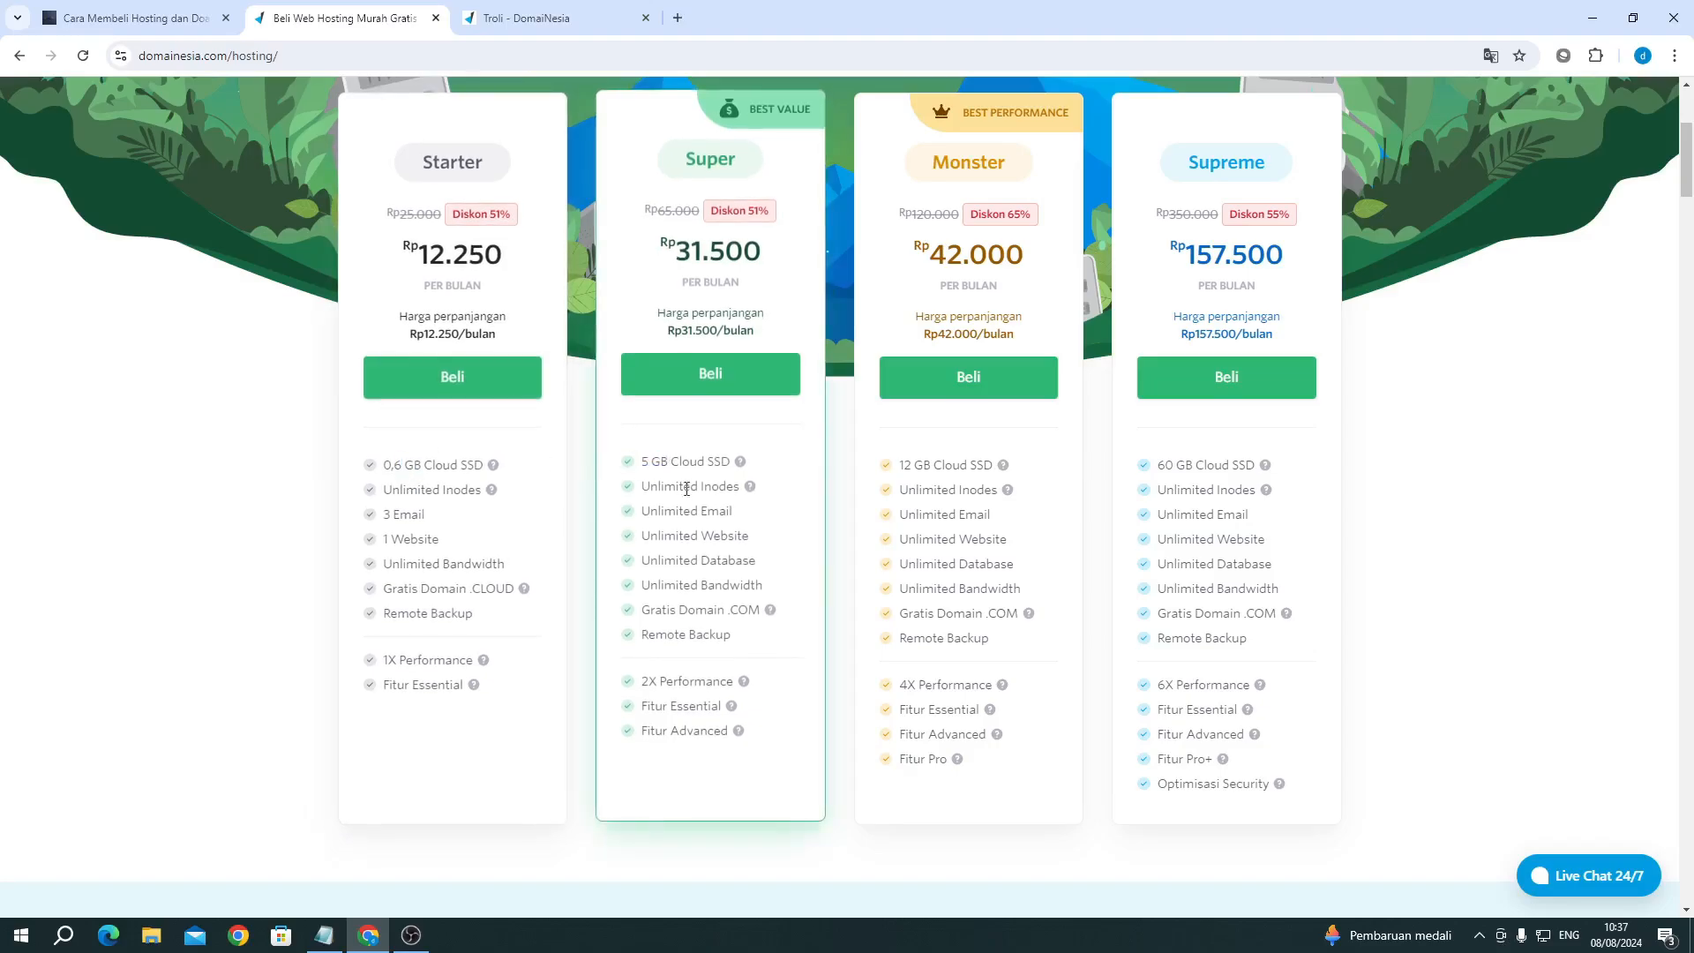
{"action": "scroll", "coordinate": [970, 617], "scroll_direction": "up", "scroll_amount": 1}
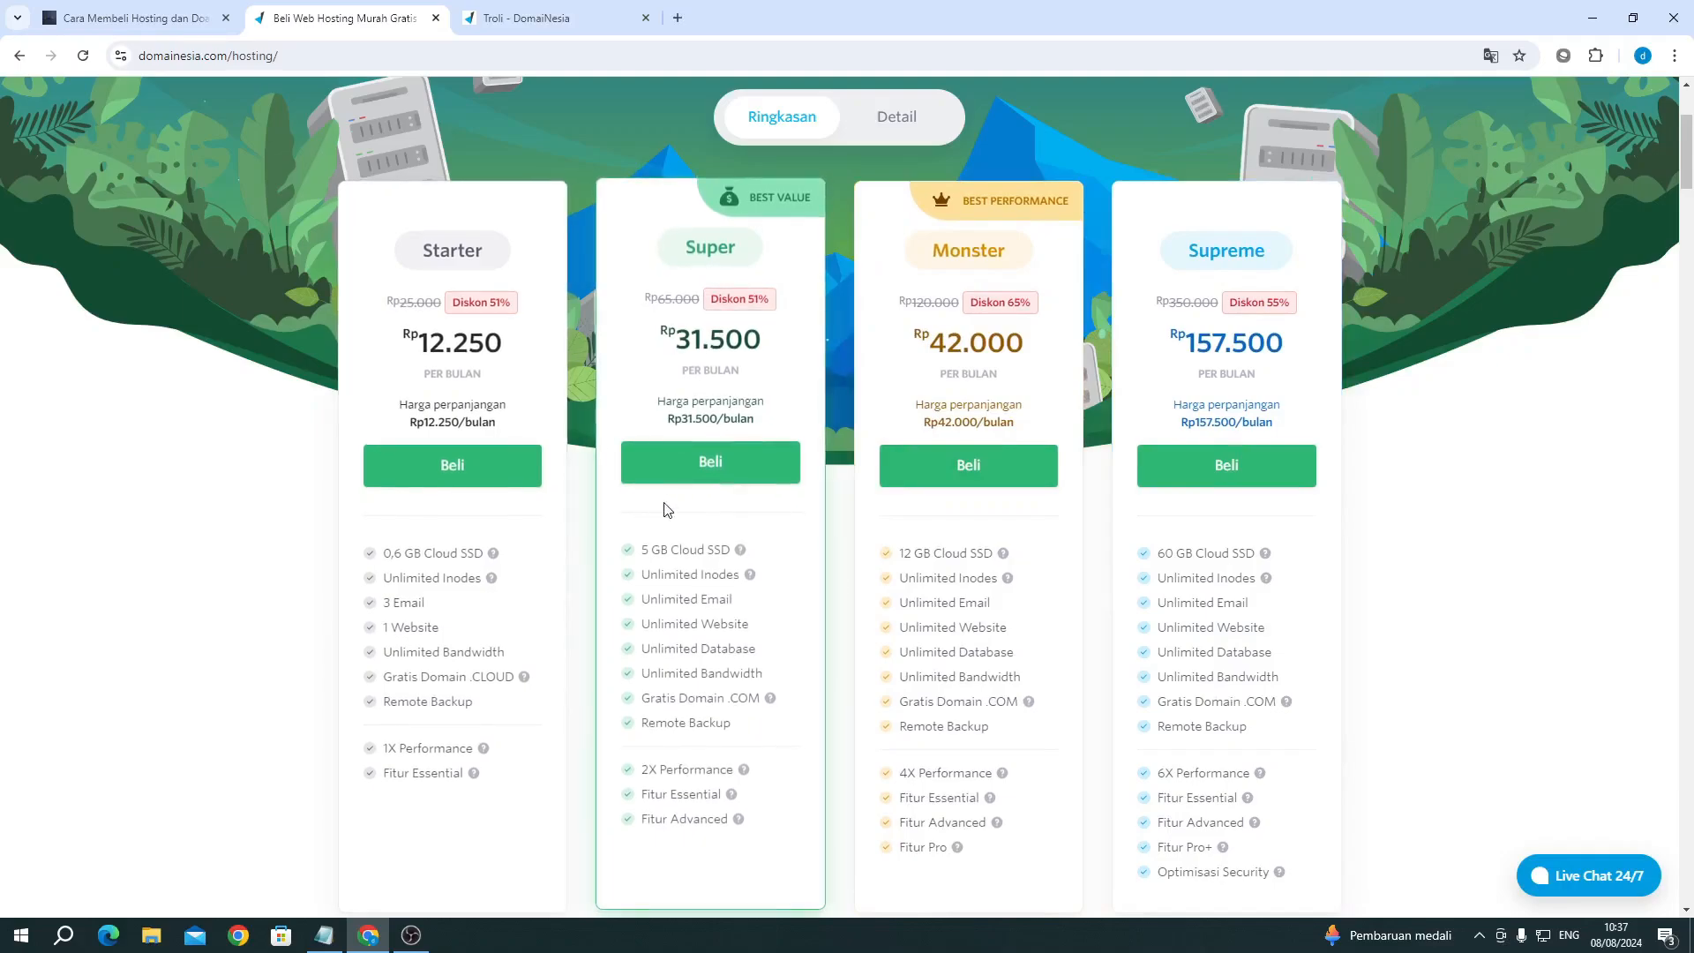
{"action": "left_click_drag", "start_coordinate": [697, 251], "coordinate": [736, 251]}
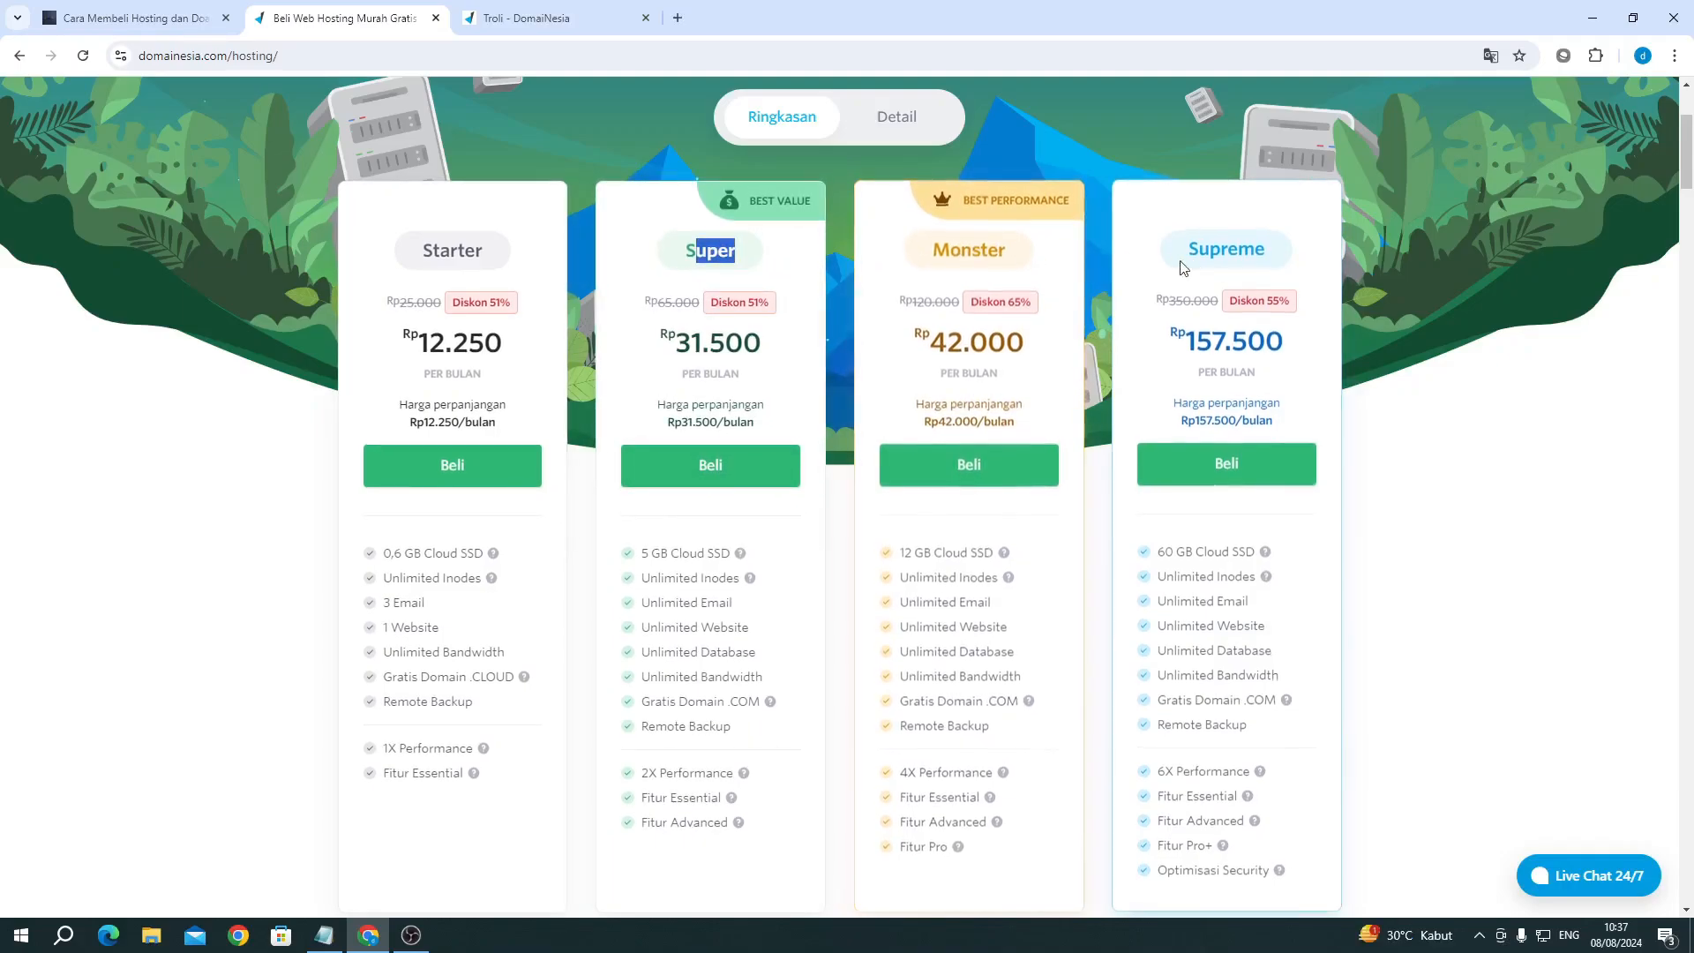
Step: Order the Super hosting plan and remove the DAVDIGITAL promo code from the order
{"action": "left_click", "coordinate": [690, 477]}
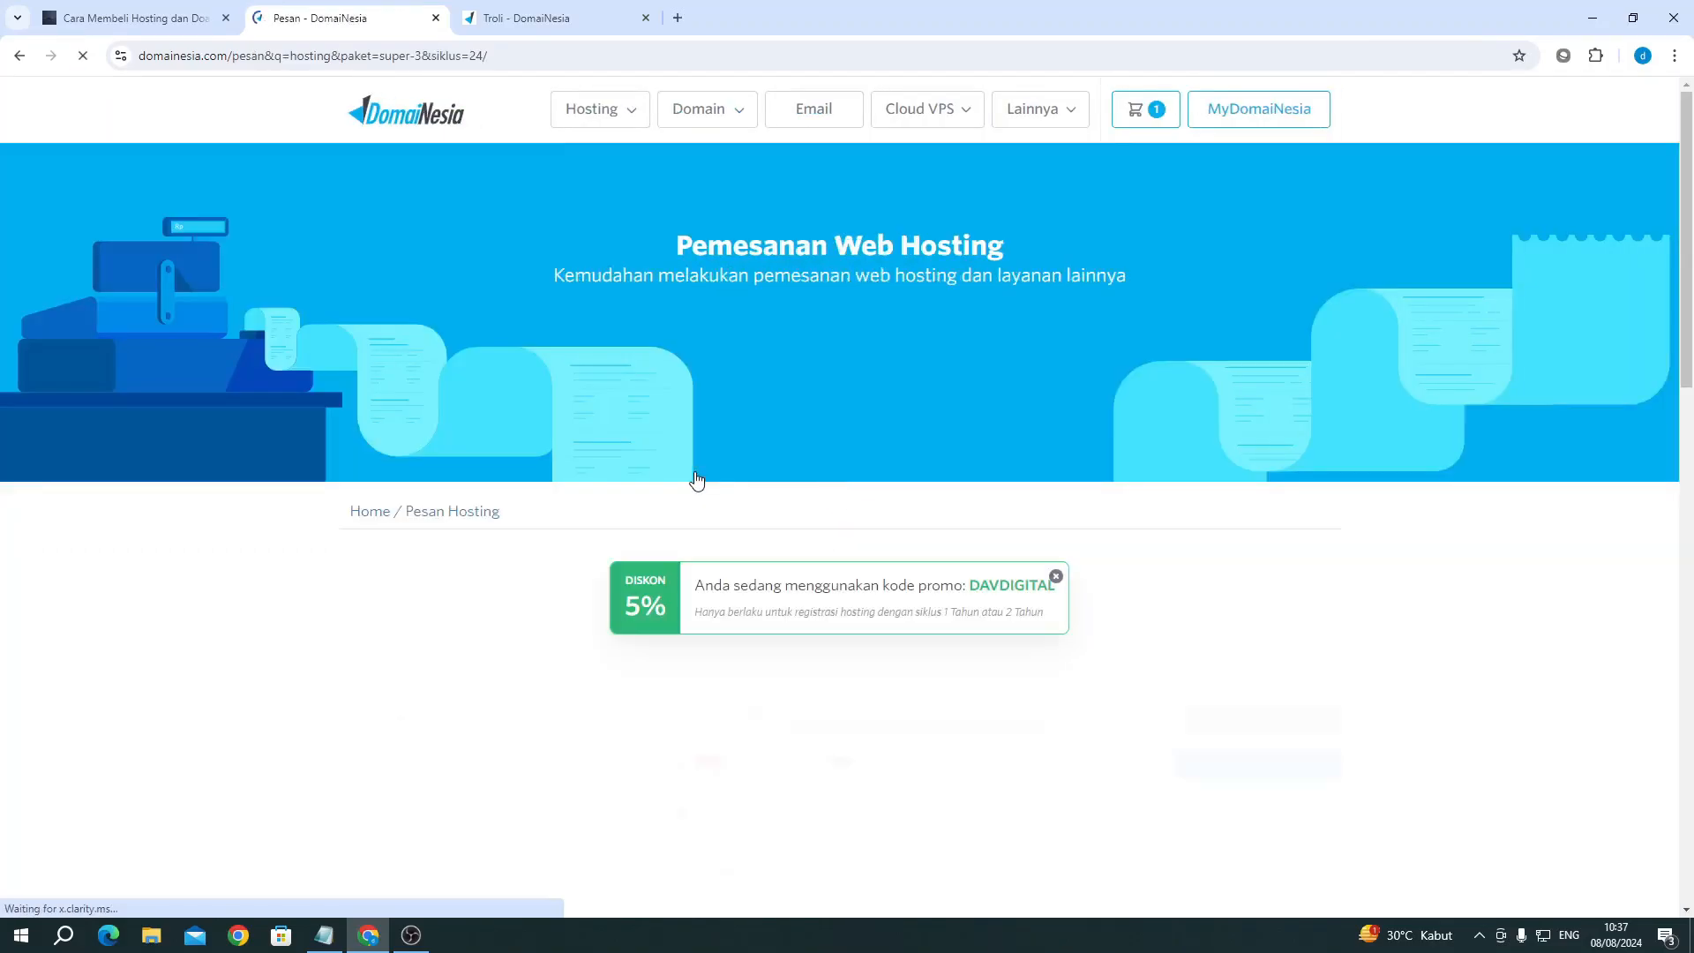
{"action": "scroll", "coordinate": [697, 481], "scroll_direction": "down", "scroll_amount": 5}
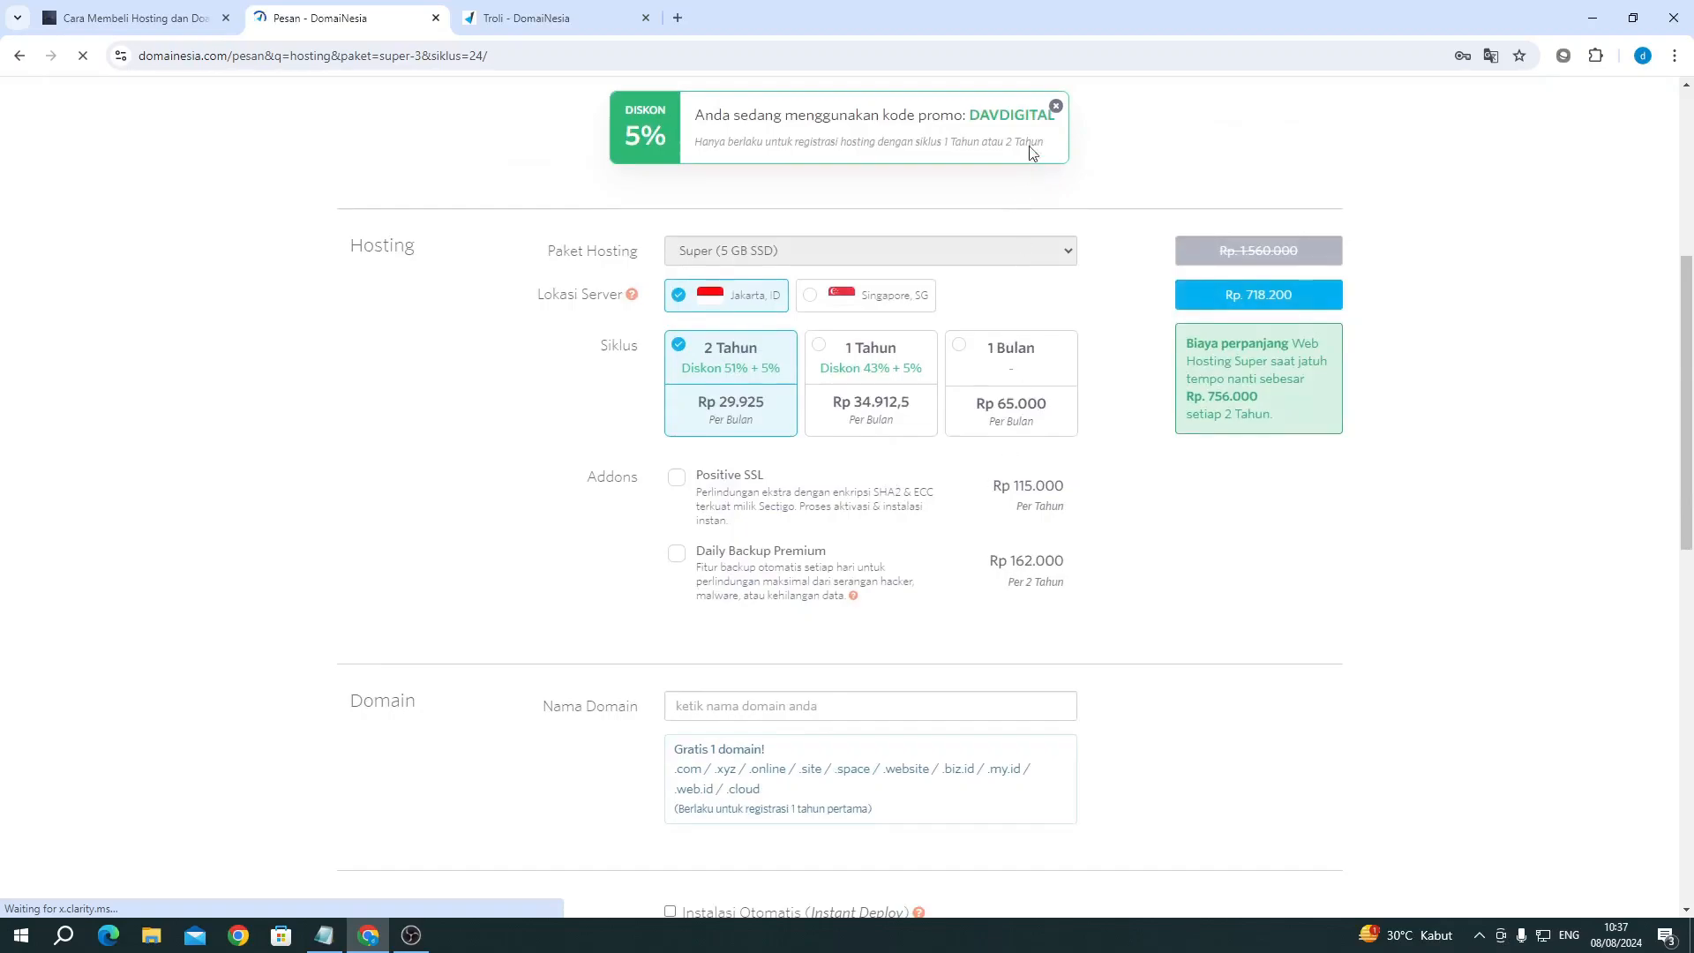
{"action": "left_click", "coordinate": [1056, 106]}
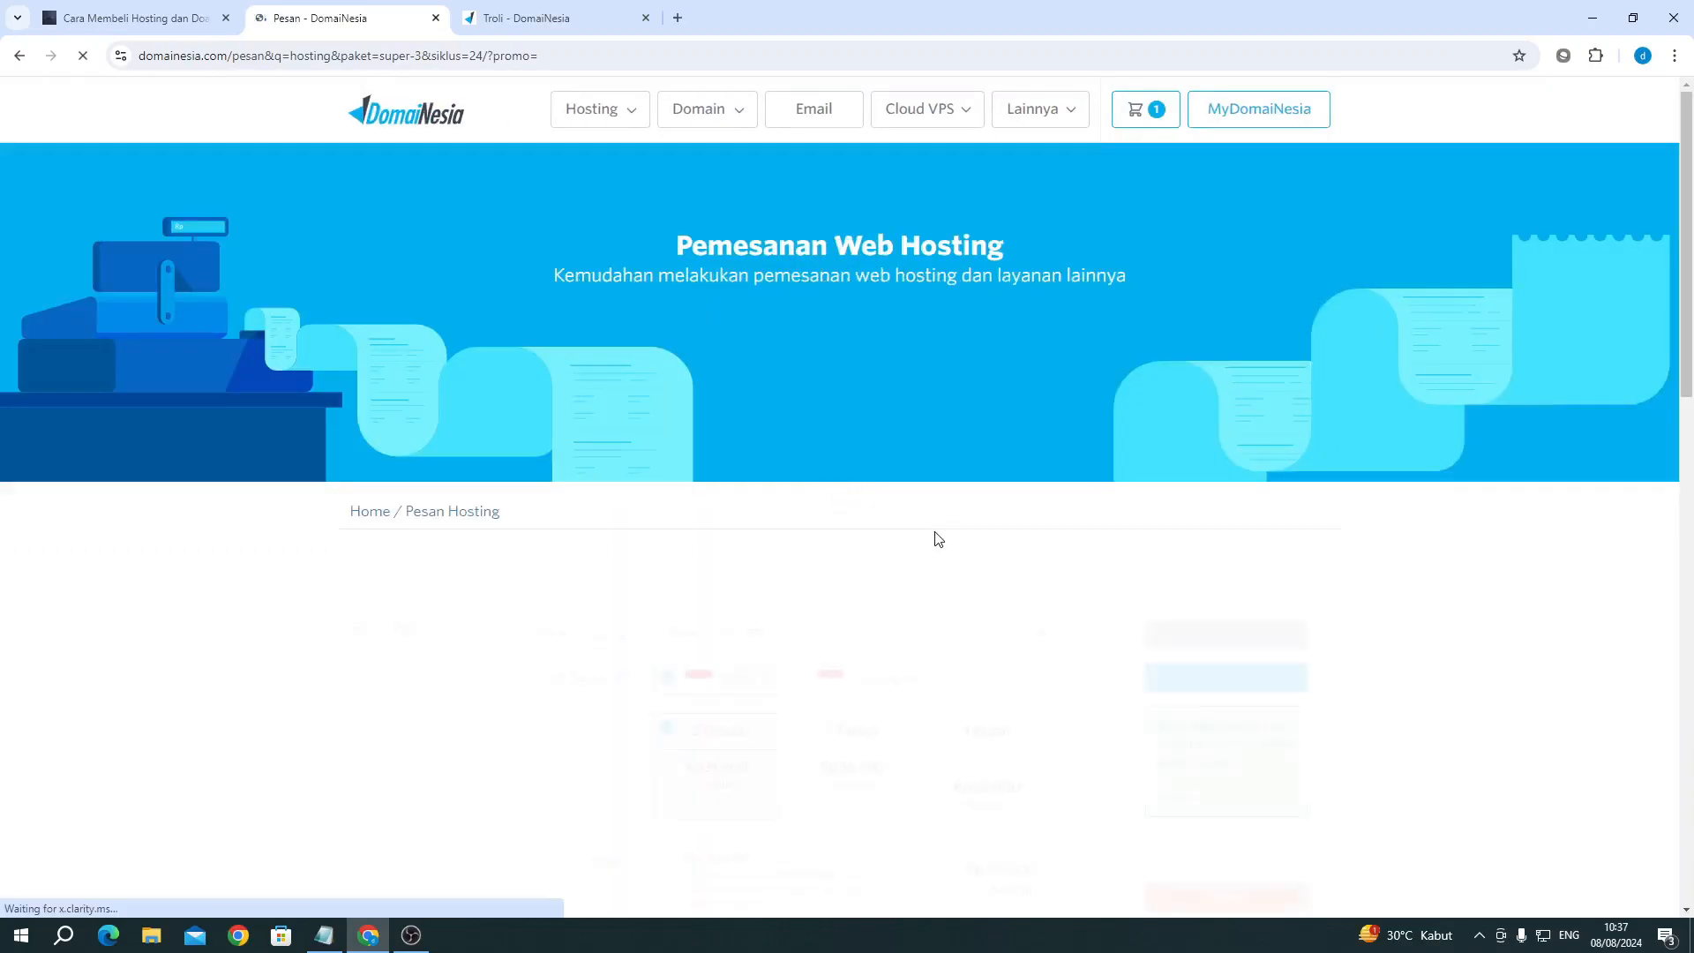
Step: Compare the Super plan's price for the 1 Tahun and 1 Bulan cycles, ending on the 2 Tahun cycle
{"action": "scroll", "coordinate": [934, 536], "scroll_direction": "down", "scroll_amount": 7}
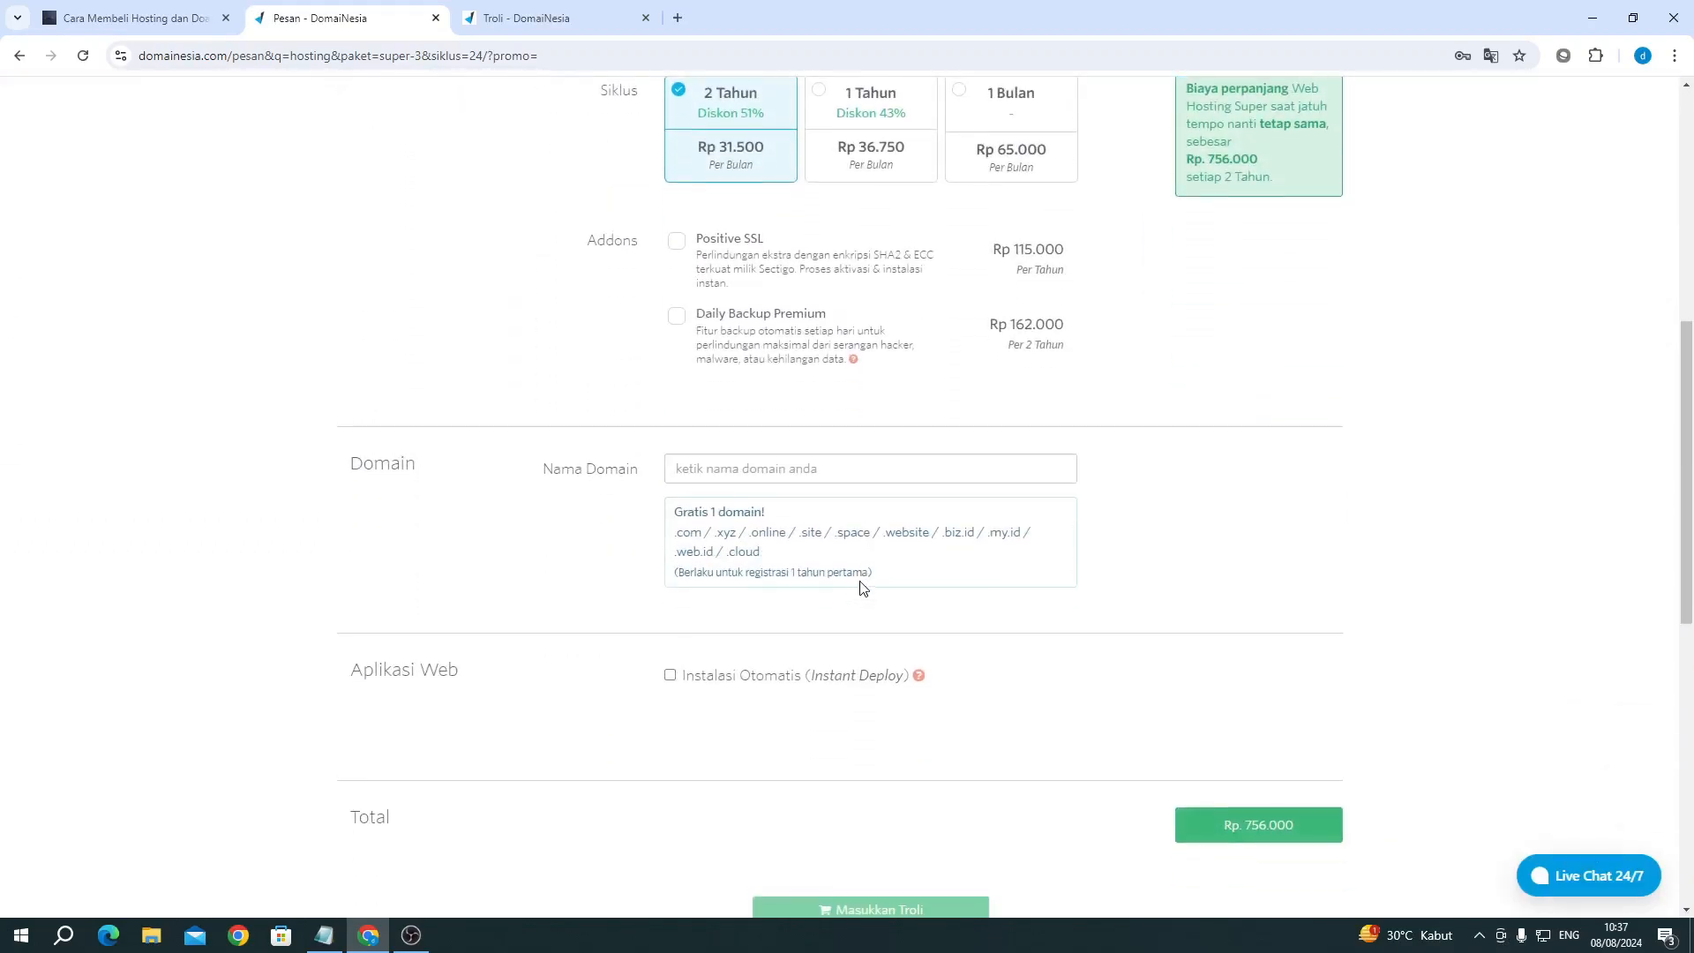
{"action": "scroll", "coordinate": [860, 582], "scroll_direction": "up", "scroll_amount": 4}
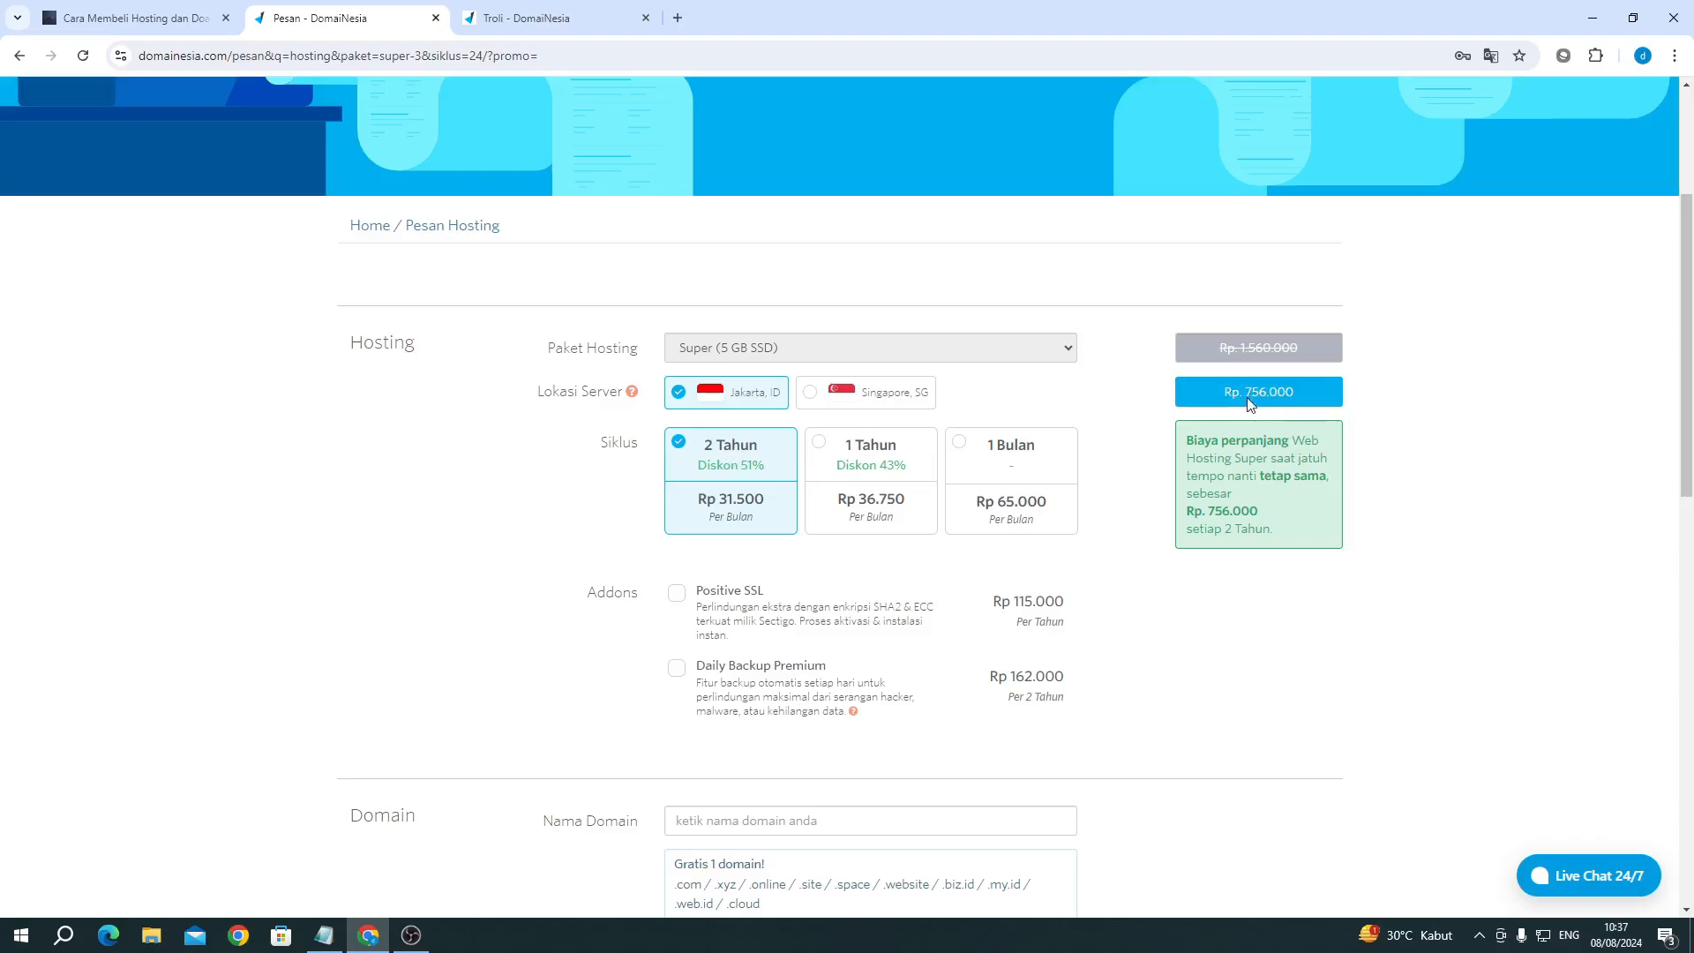
{"action": "left_click", "coordinate": [912, 489]}
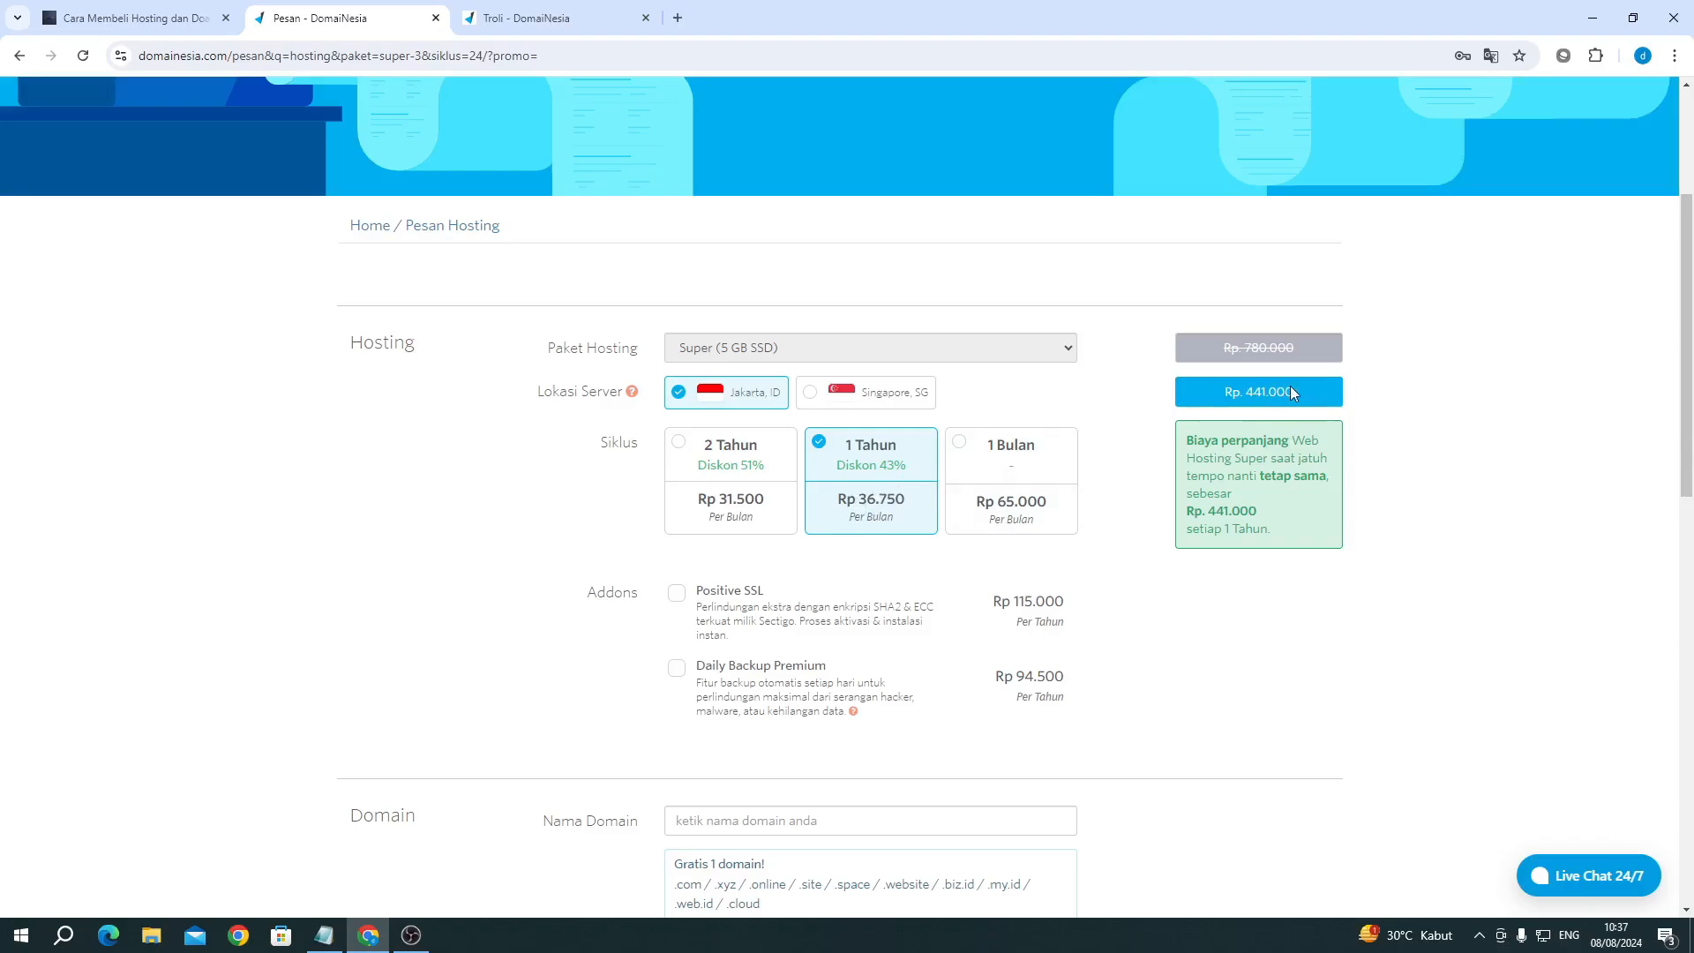
{"action": "left_click", "coordinate": [998, 473]}
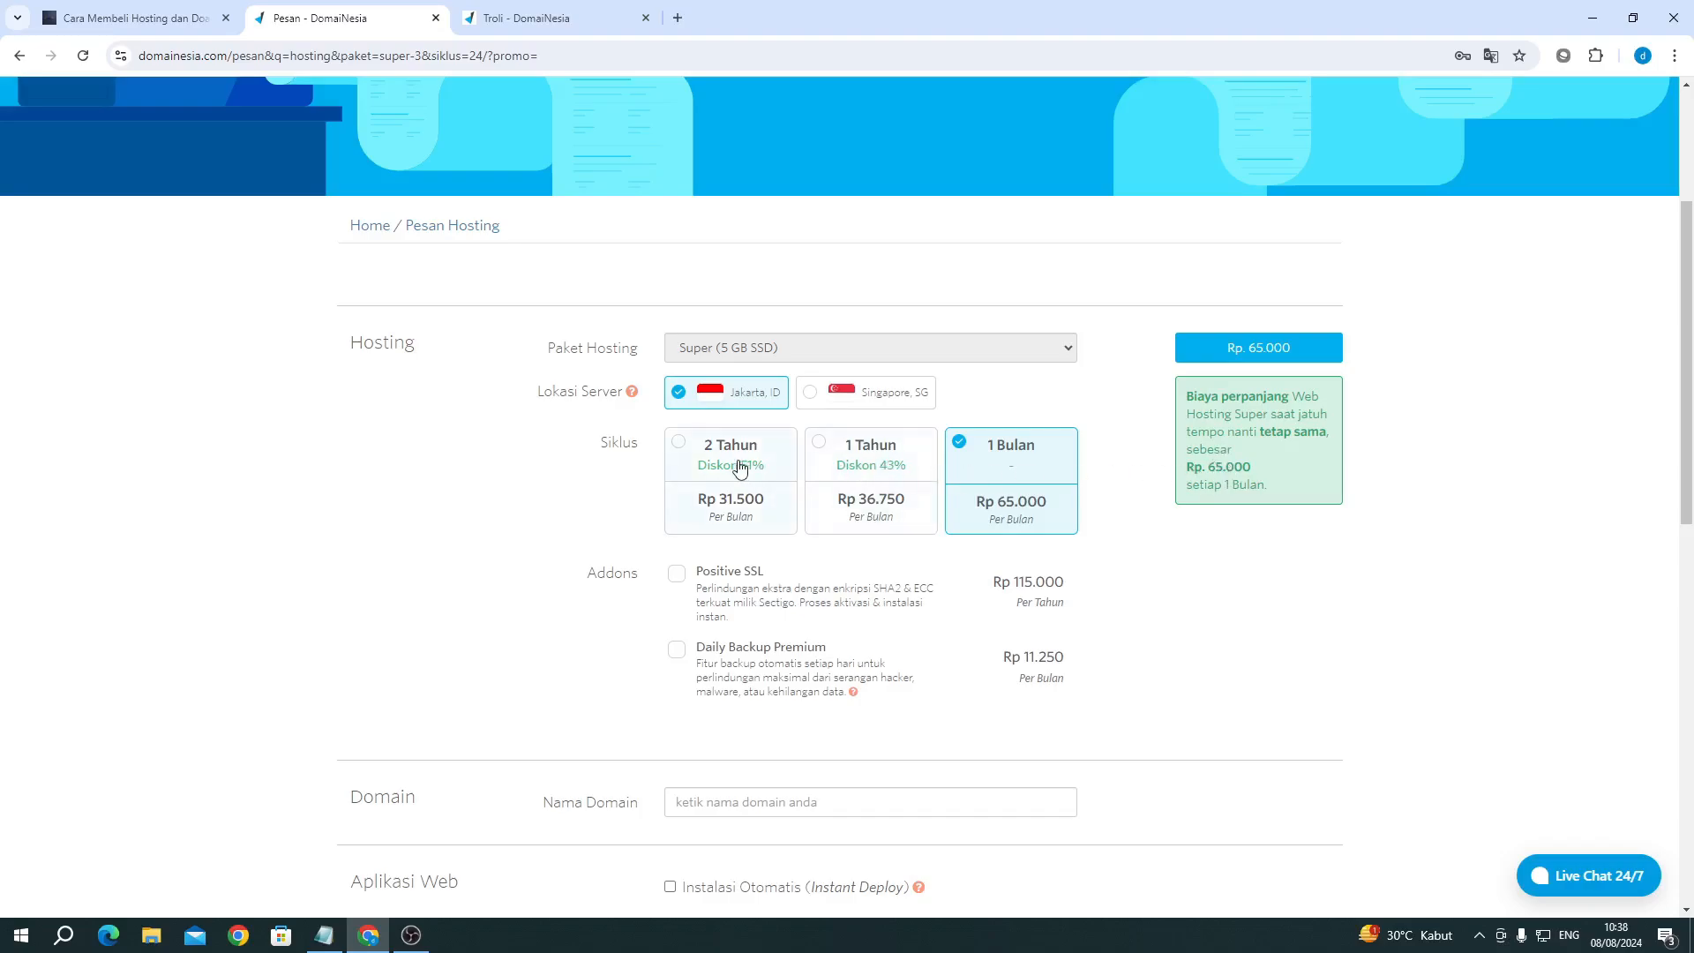
{"action": "left_click", "coordinate": [727, 488]}
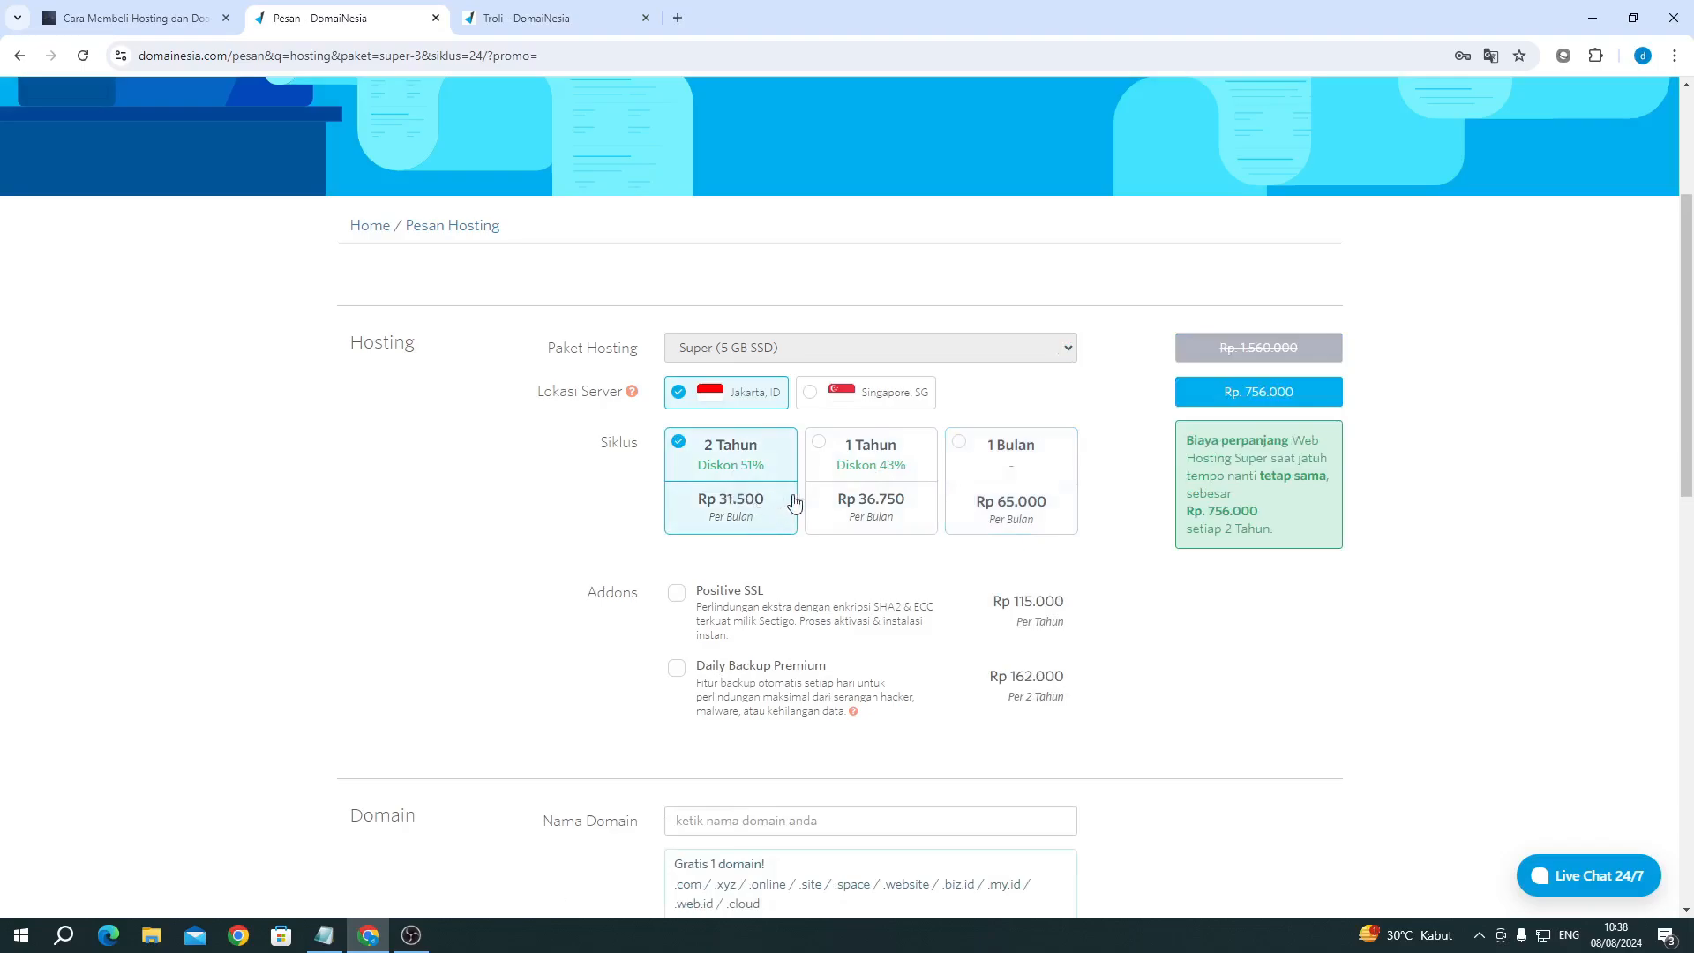
Step: Enter sdfdgdssdd.com as the order's domain name and review the domain options and total
{"action": "scroll", "coordinate": [751, 507], "scroll_direction": "down", "scroll_amount": 4}
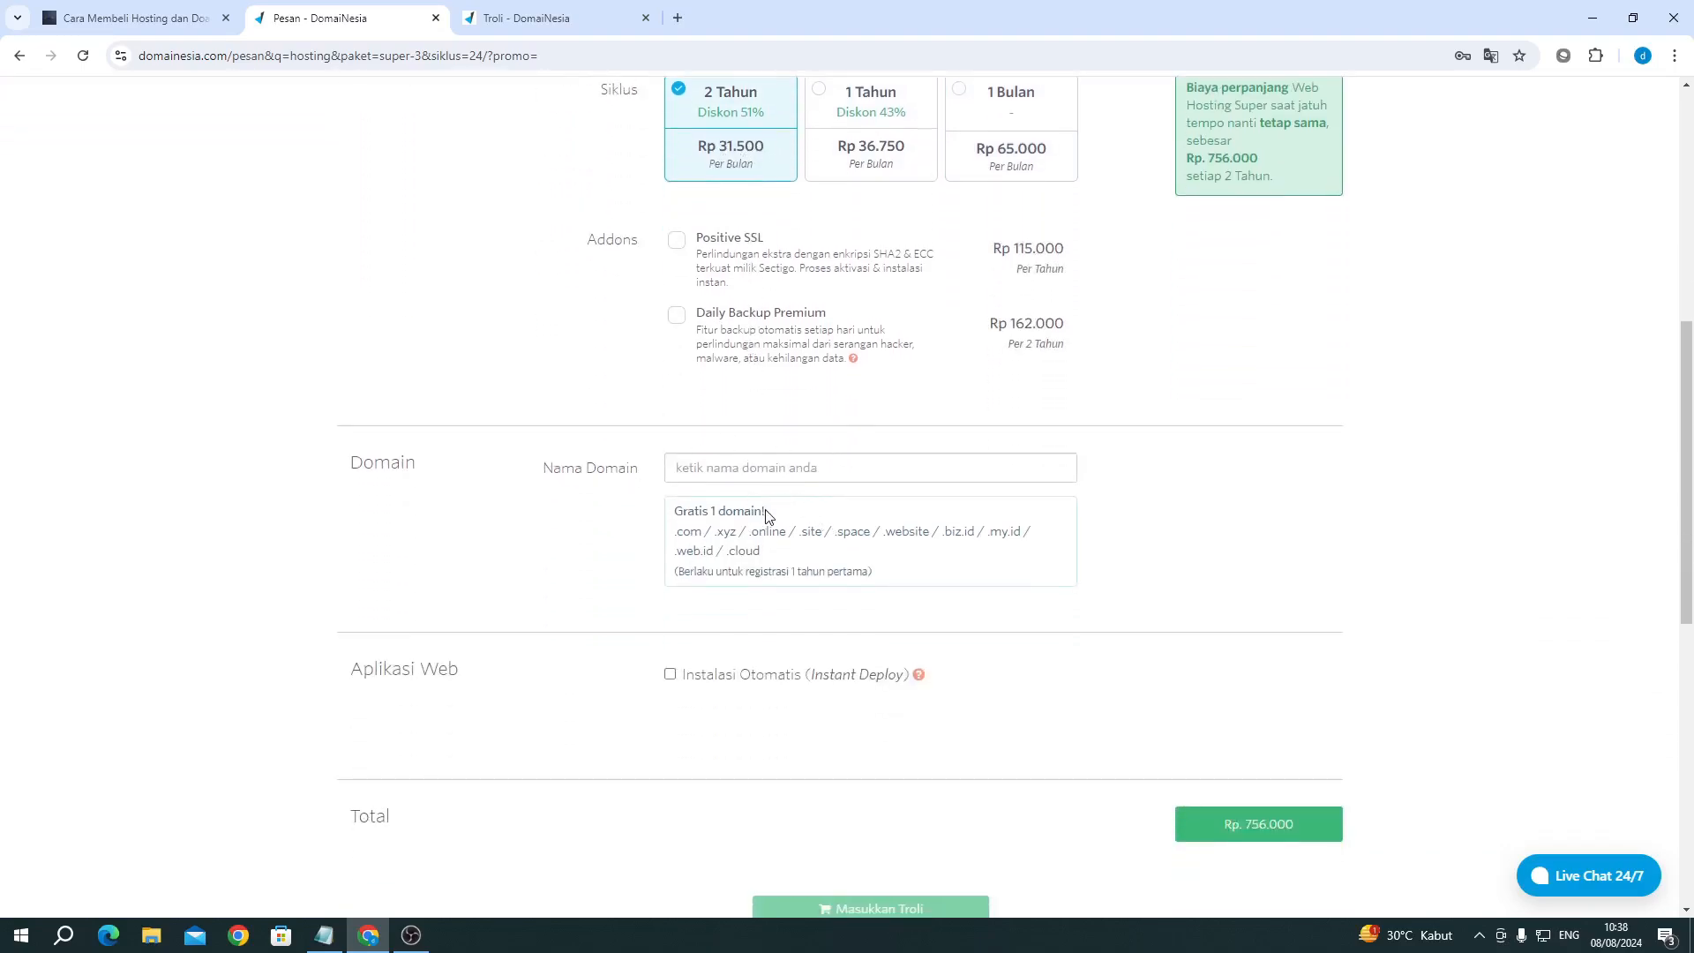
{"action": "left_click", "coordinate": [739, 466]}
{"action": "type", "text": "sdfdgdssde"}
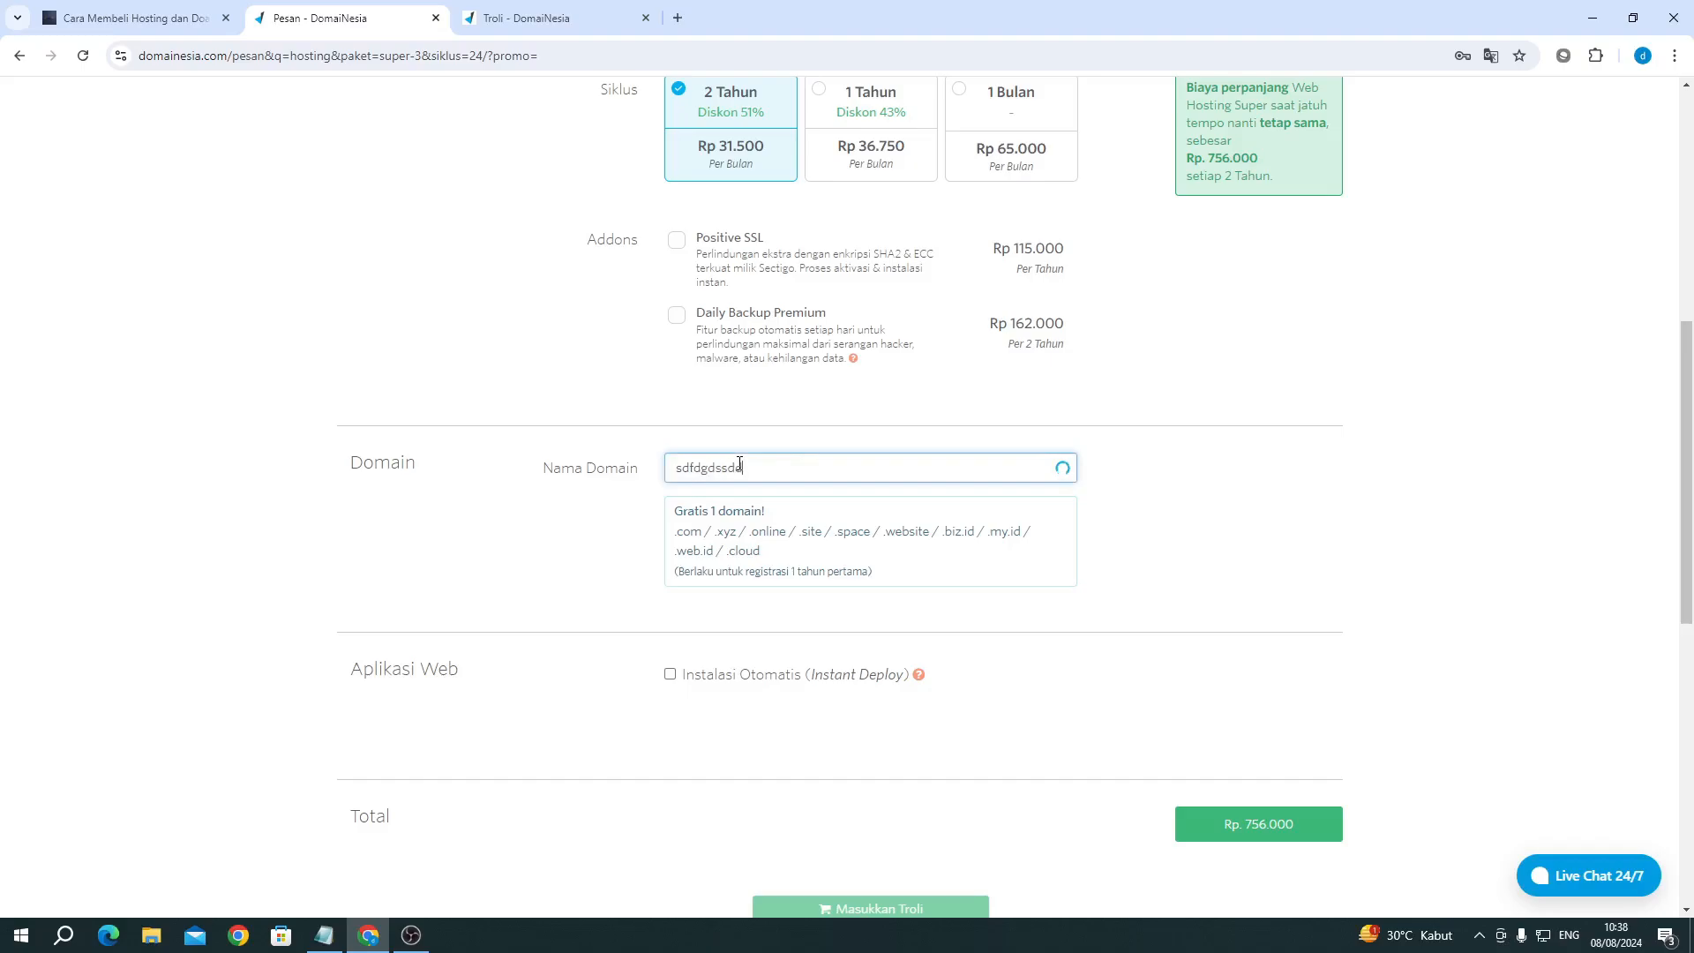
{"action": "type", "text": ".com"}
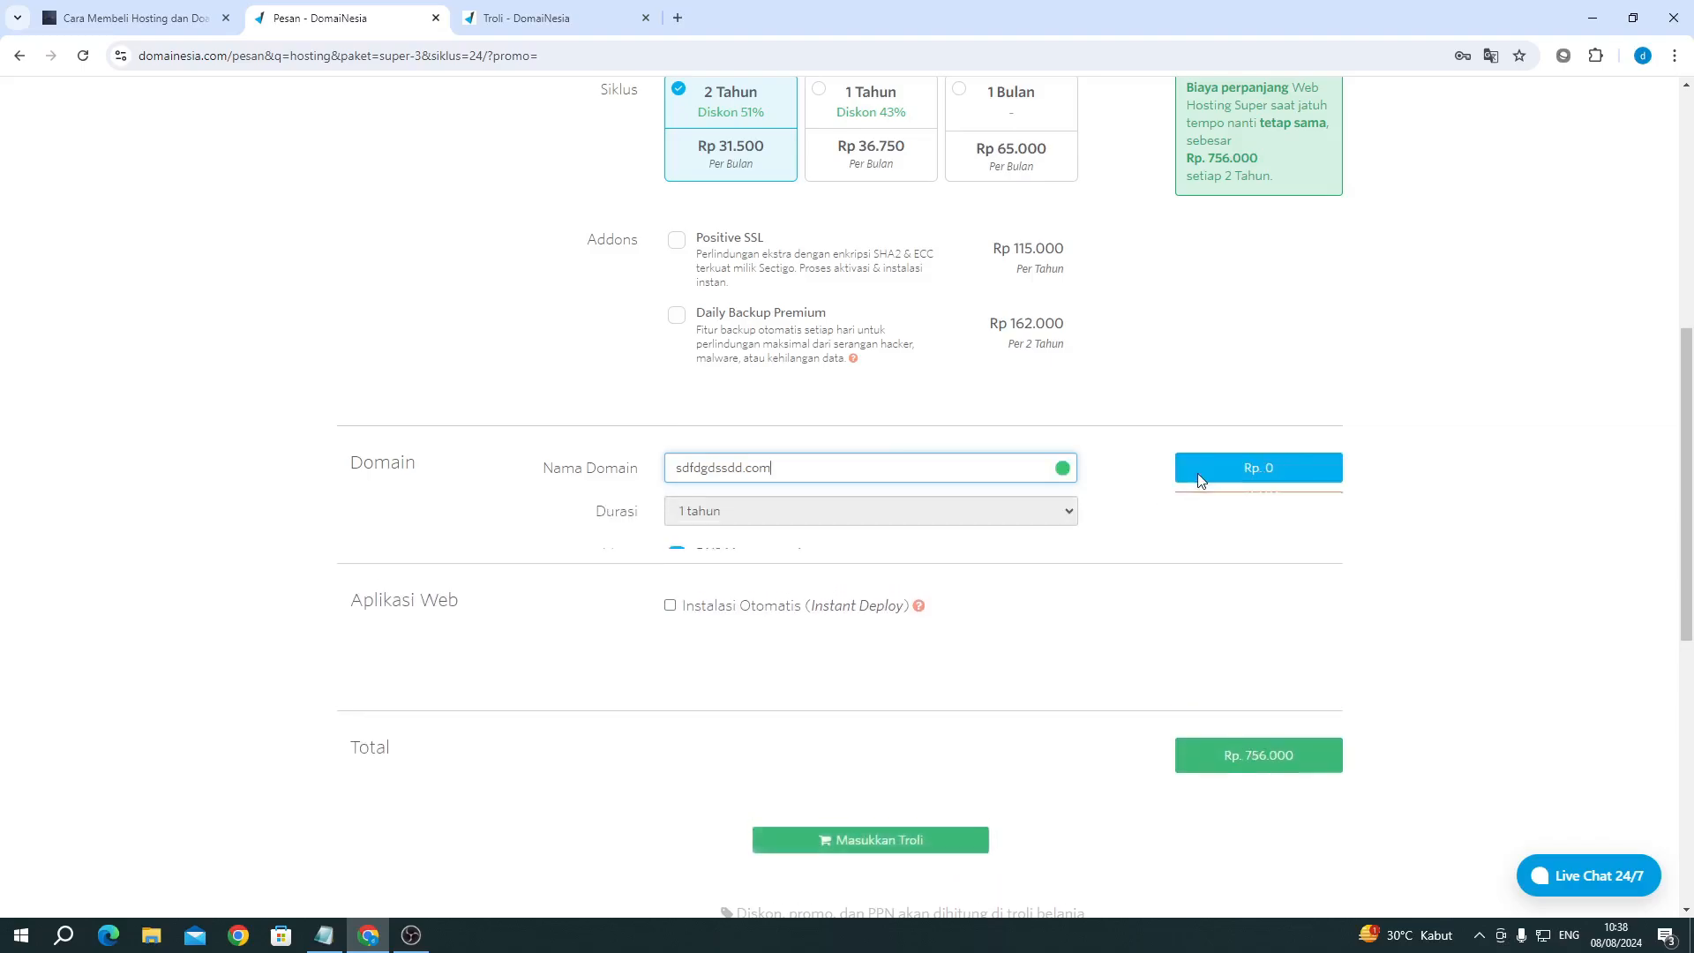
{"action": "scroll", "coordinate": [1248, 480], "scroll_direction": "down", "scroll_amount": 3}
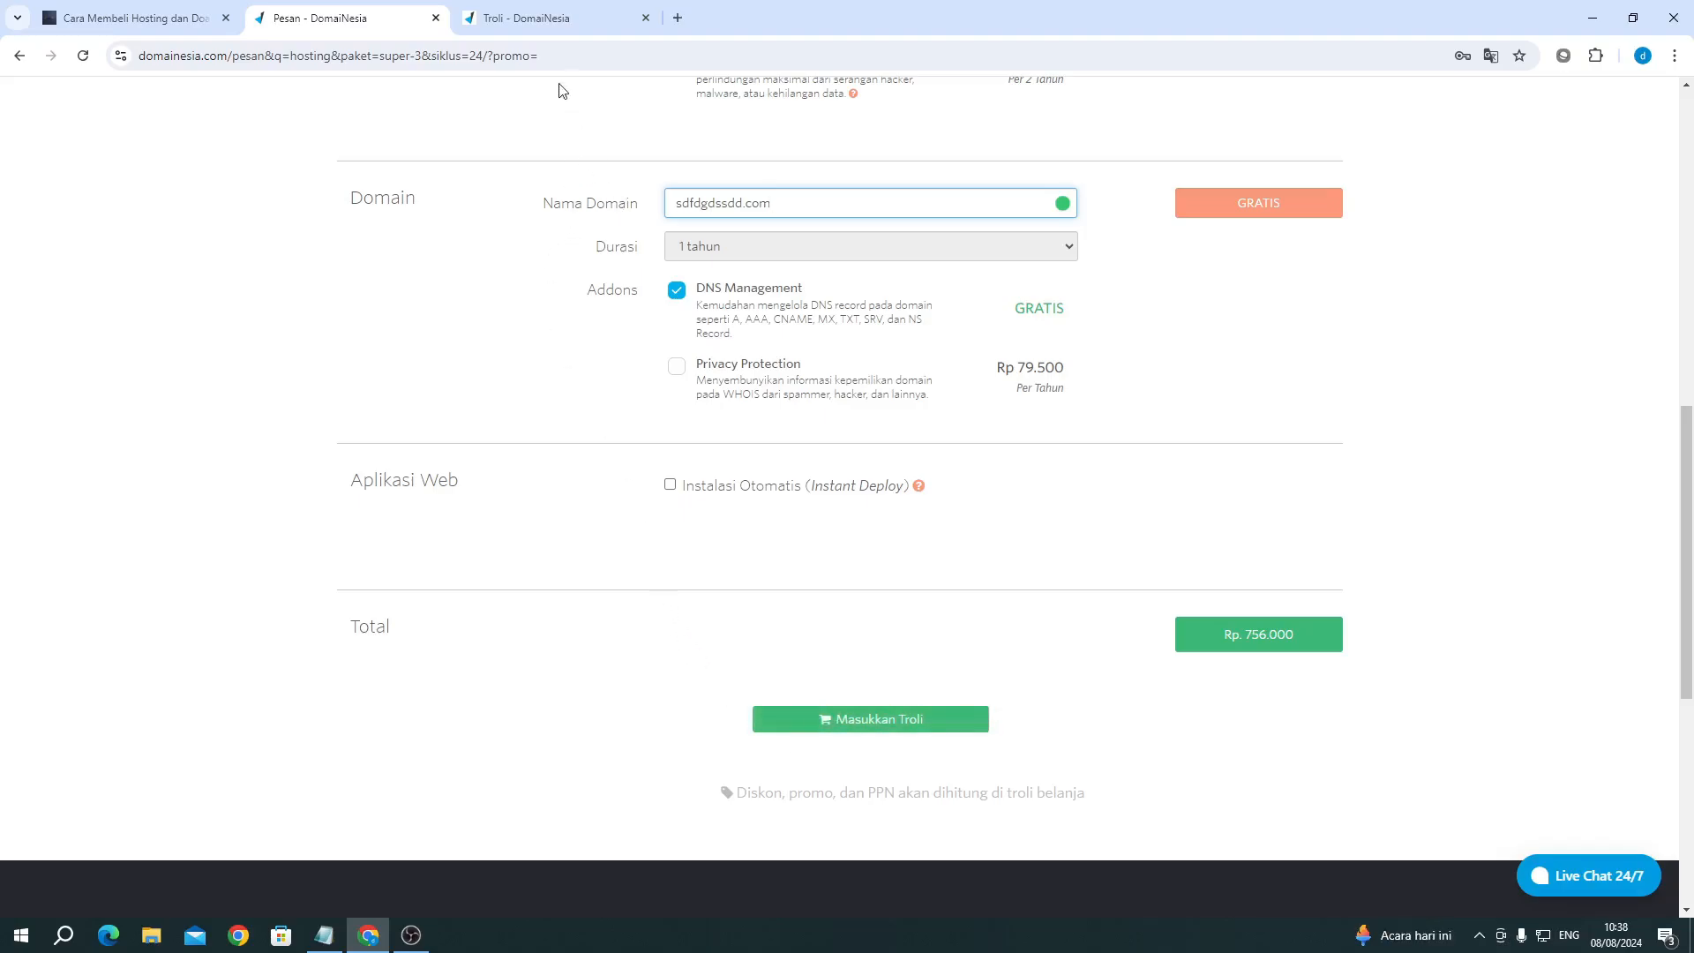
Step: Switch to the shopping cart page and check the ordered products, price summary and promo code field
{"action": "left_click", "coordinate": [536, 21]}
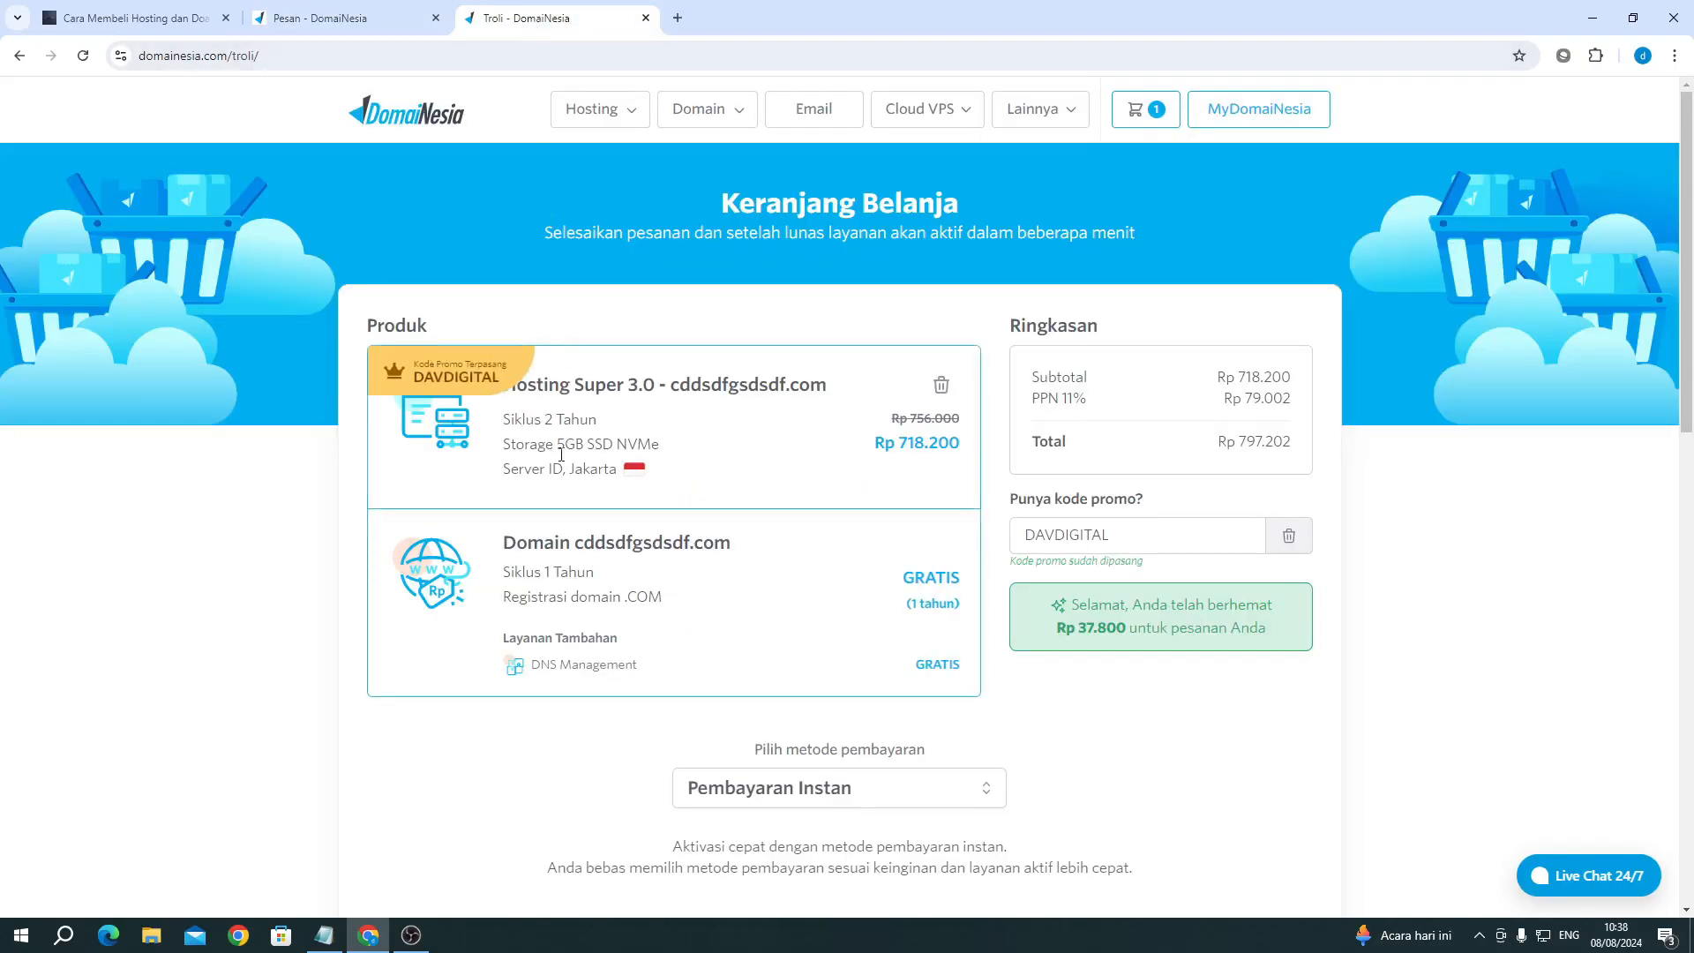
{"action": "scroll", "coordinate": [971, 397], "scroll_direction": "down", "scroll_amount": 1}
{"action": "left_click", "coordinate": [1178, 447]}
{"action": "left_click_drag", "start_coordinate": [1178, 449], "coordinate": [1015, 449]}
{"action": "left_click", "coordinate": [1065, 449]}
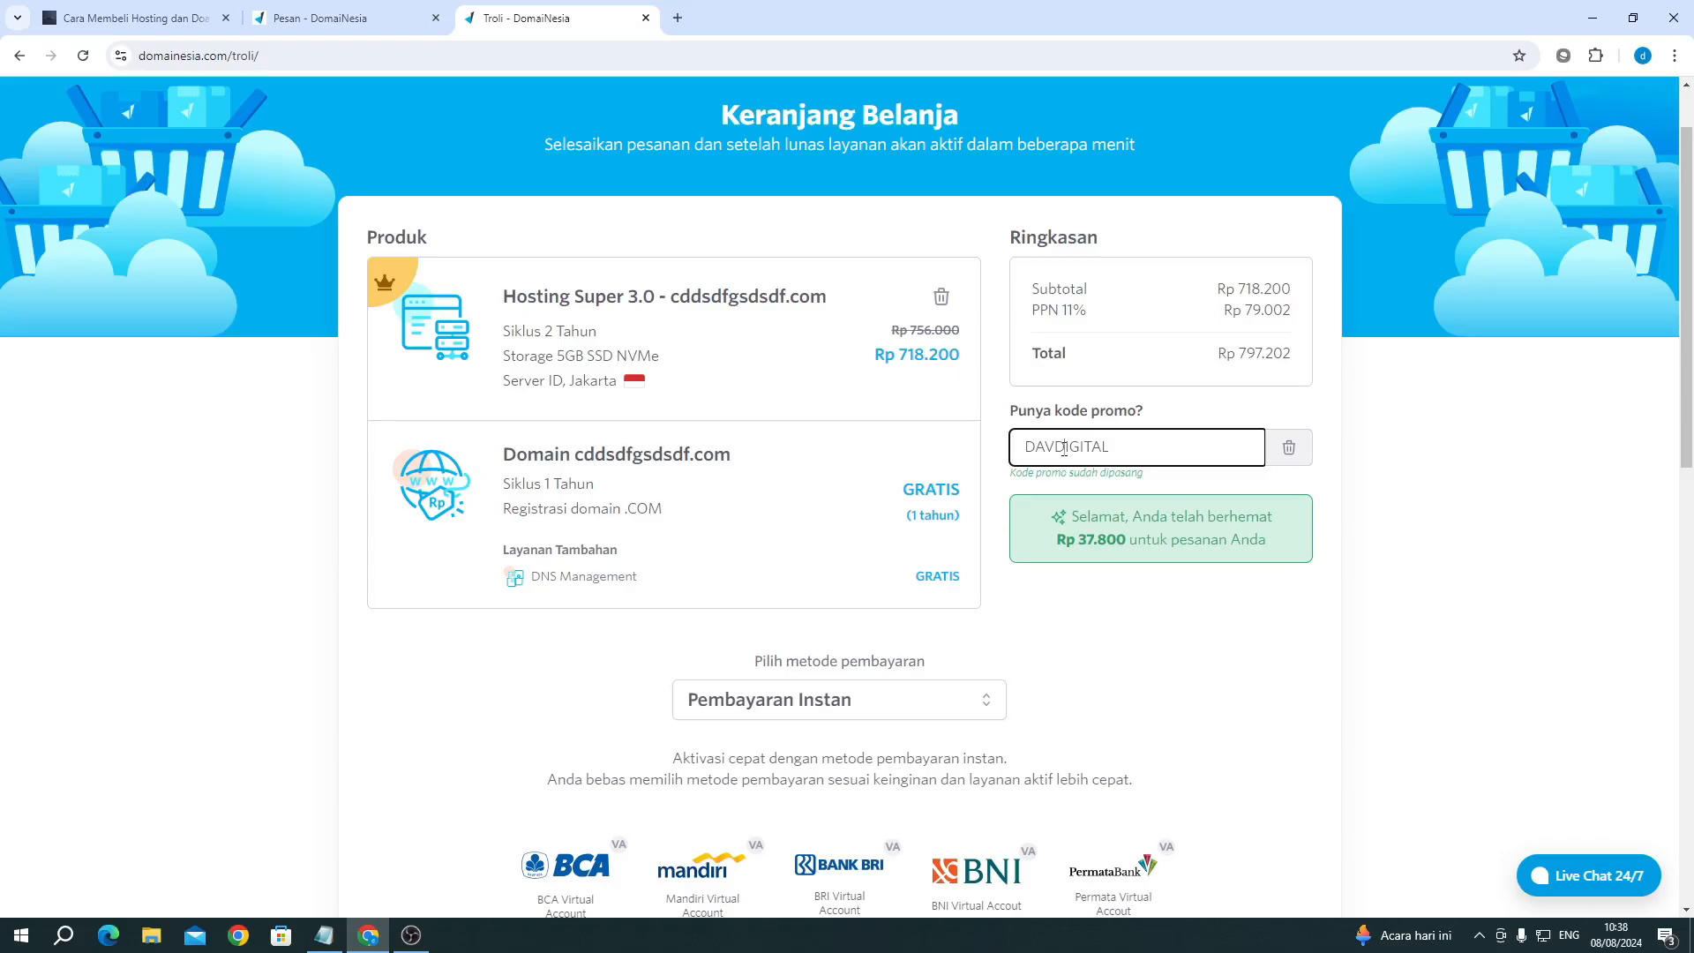
Step: Check the cart's payment method choices, keep Pembayaran Instan, and look through its payment channels down to the terms
{"action": "scroll", "coordinate": [1064, 450], "scroll_direction": "down", "scroll_amount": 2}
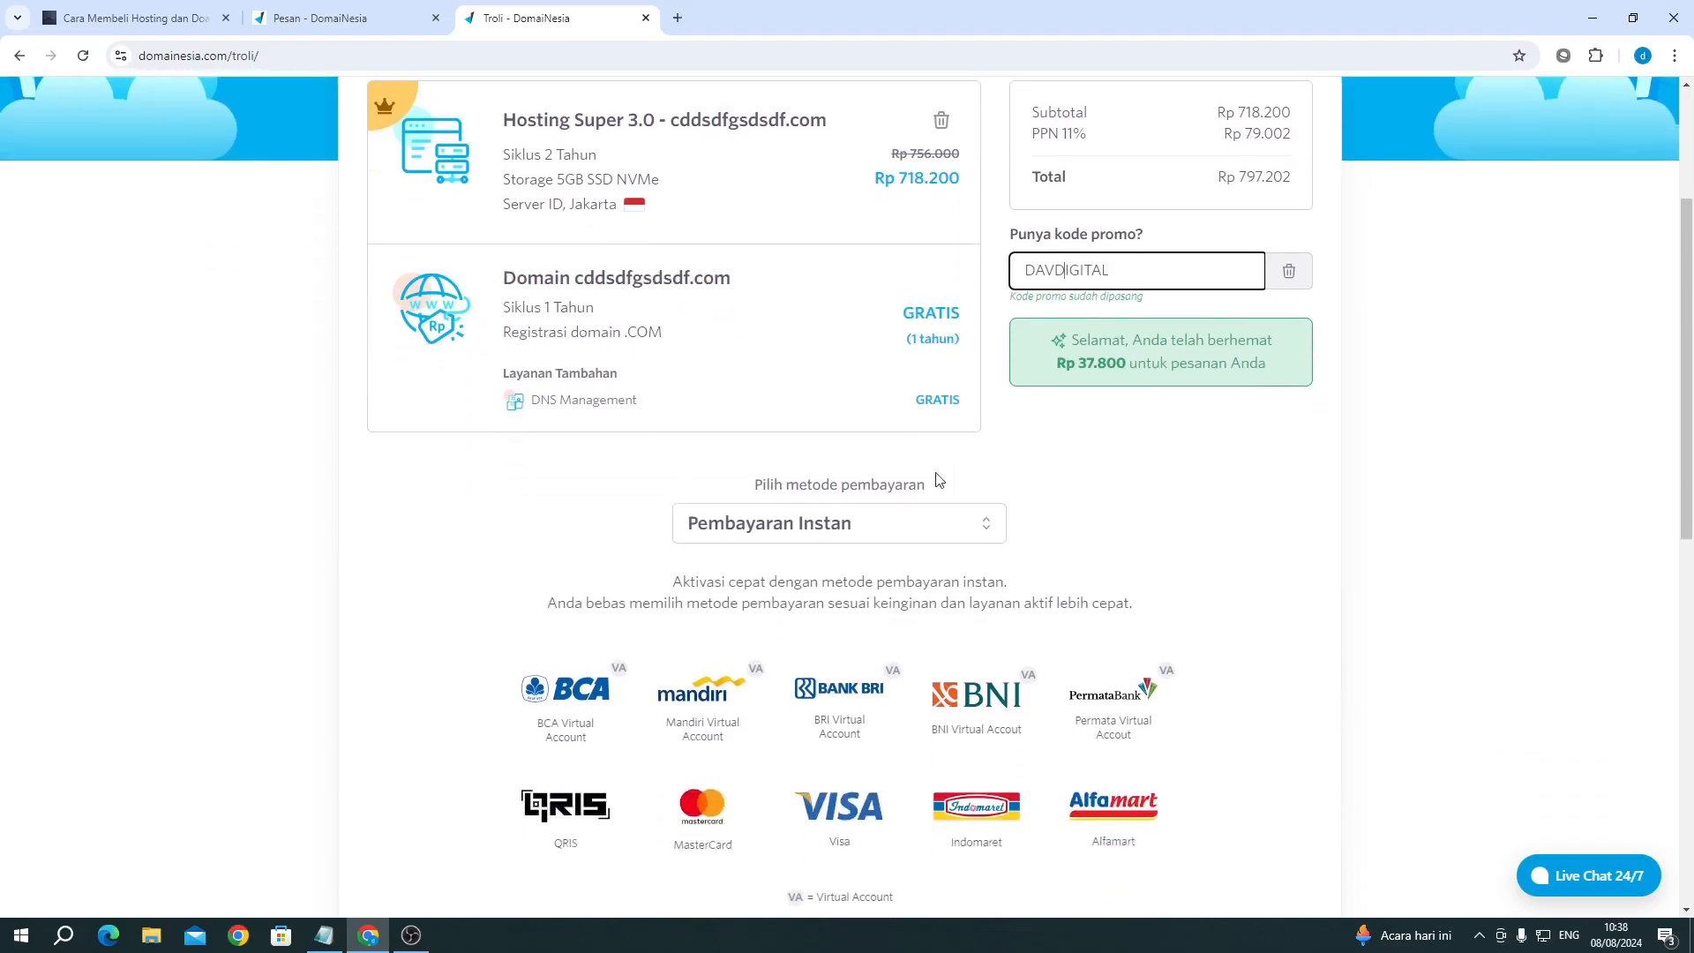
{"action": "scroll", "coordinate": [799, 561], "scroll_direction": "down", "scroll_amount": 1}
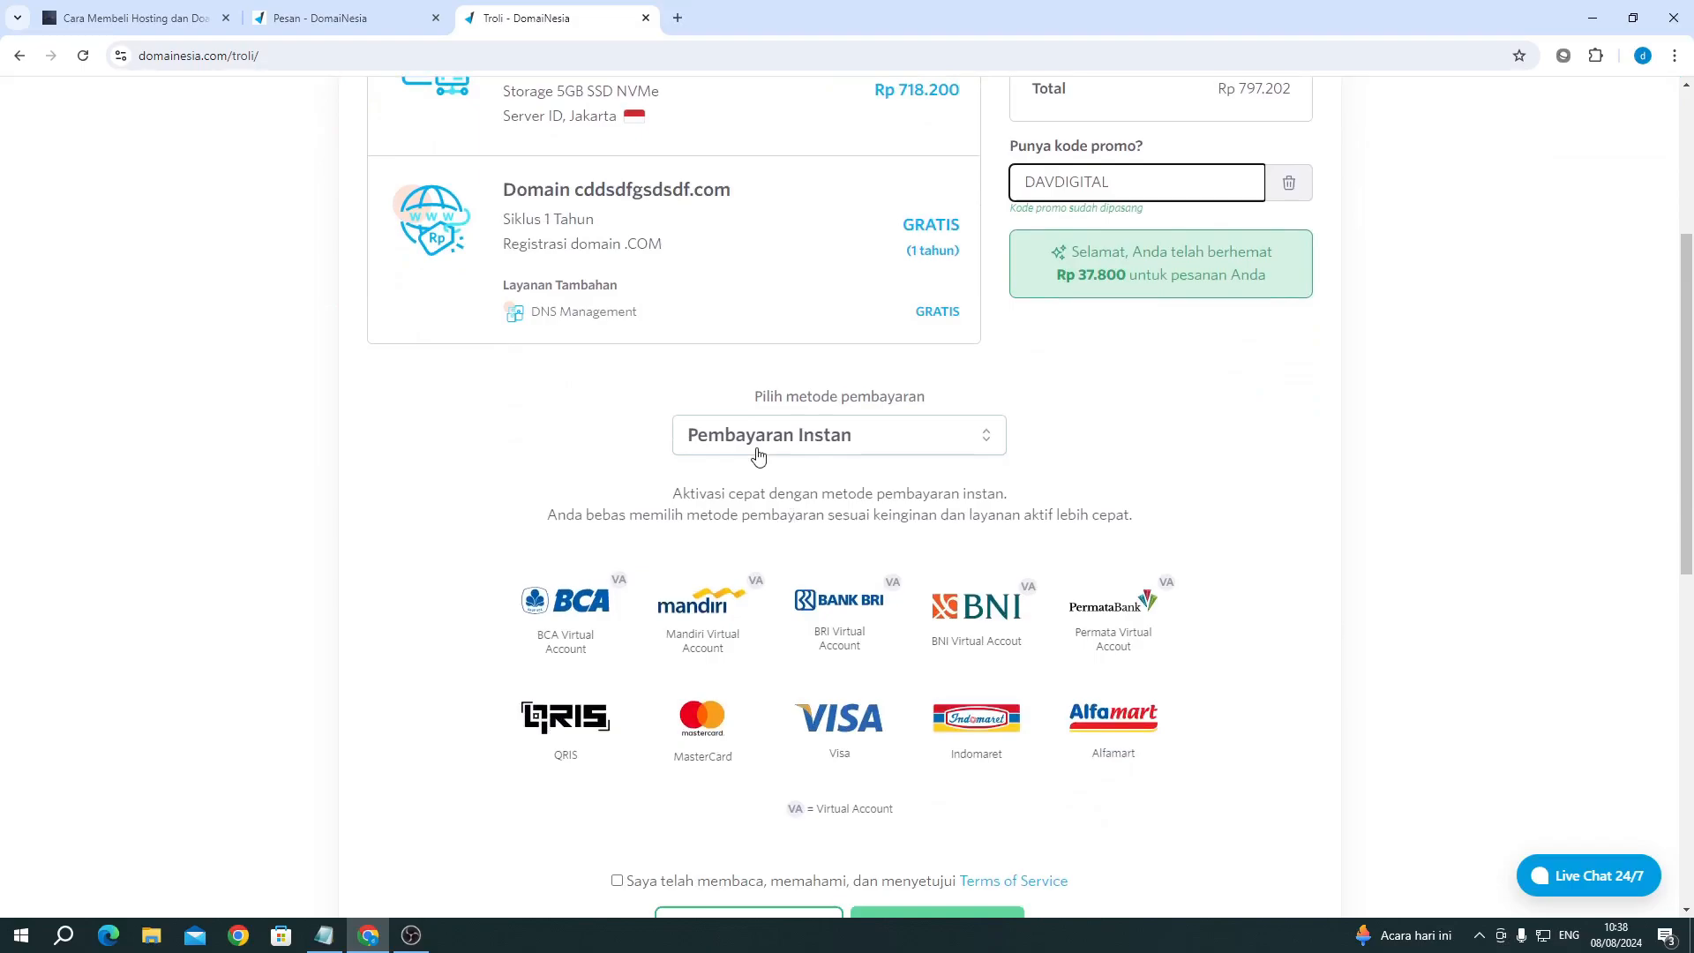
{"action": "left_click", "coordinate": [812, 443]}
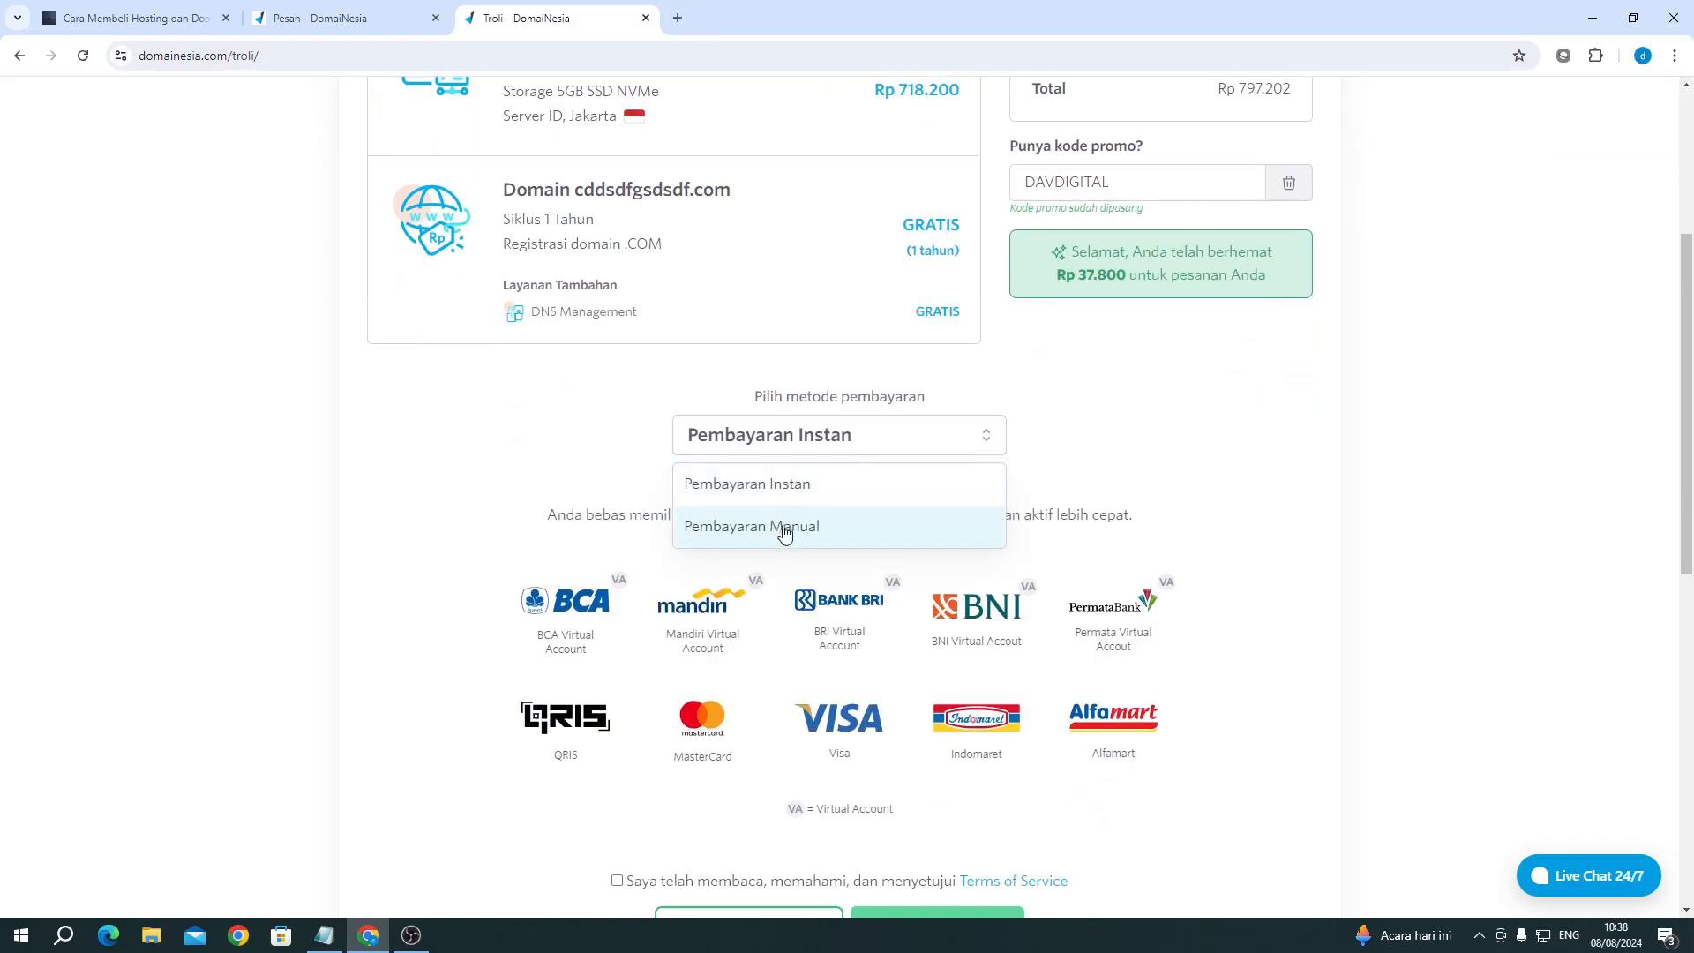
{"action": "left_click", "coordinate": [778, 485]}
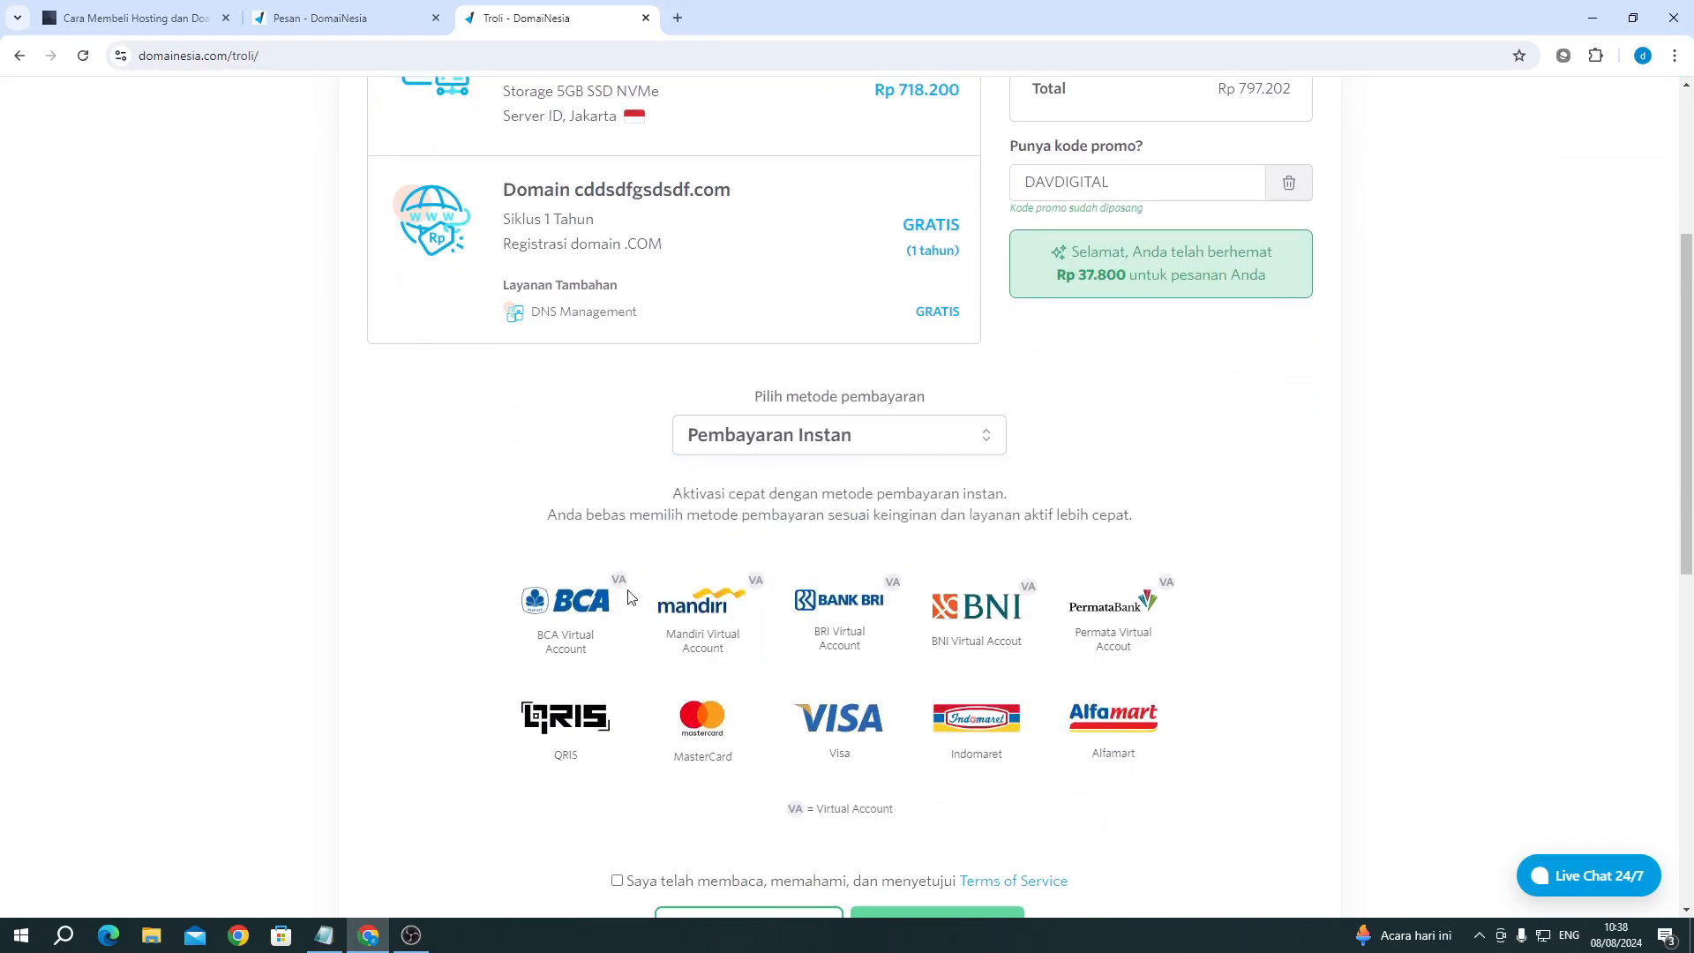
{"action": "scroll", "coordinate": [855, 717], "scroll_direction": "down", "scroll_amount": 1}
{"action": "scroll", "coordinate": [855, 717], "scroll_direction": "down", "scroll_amount": 1}
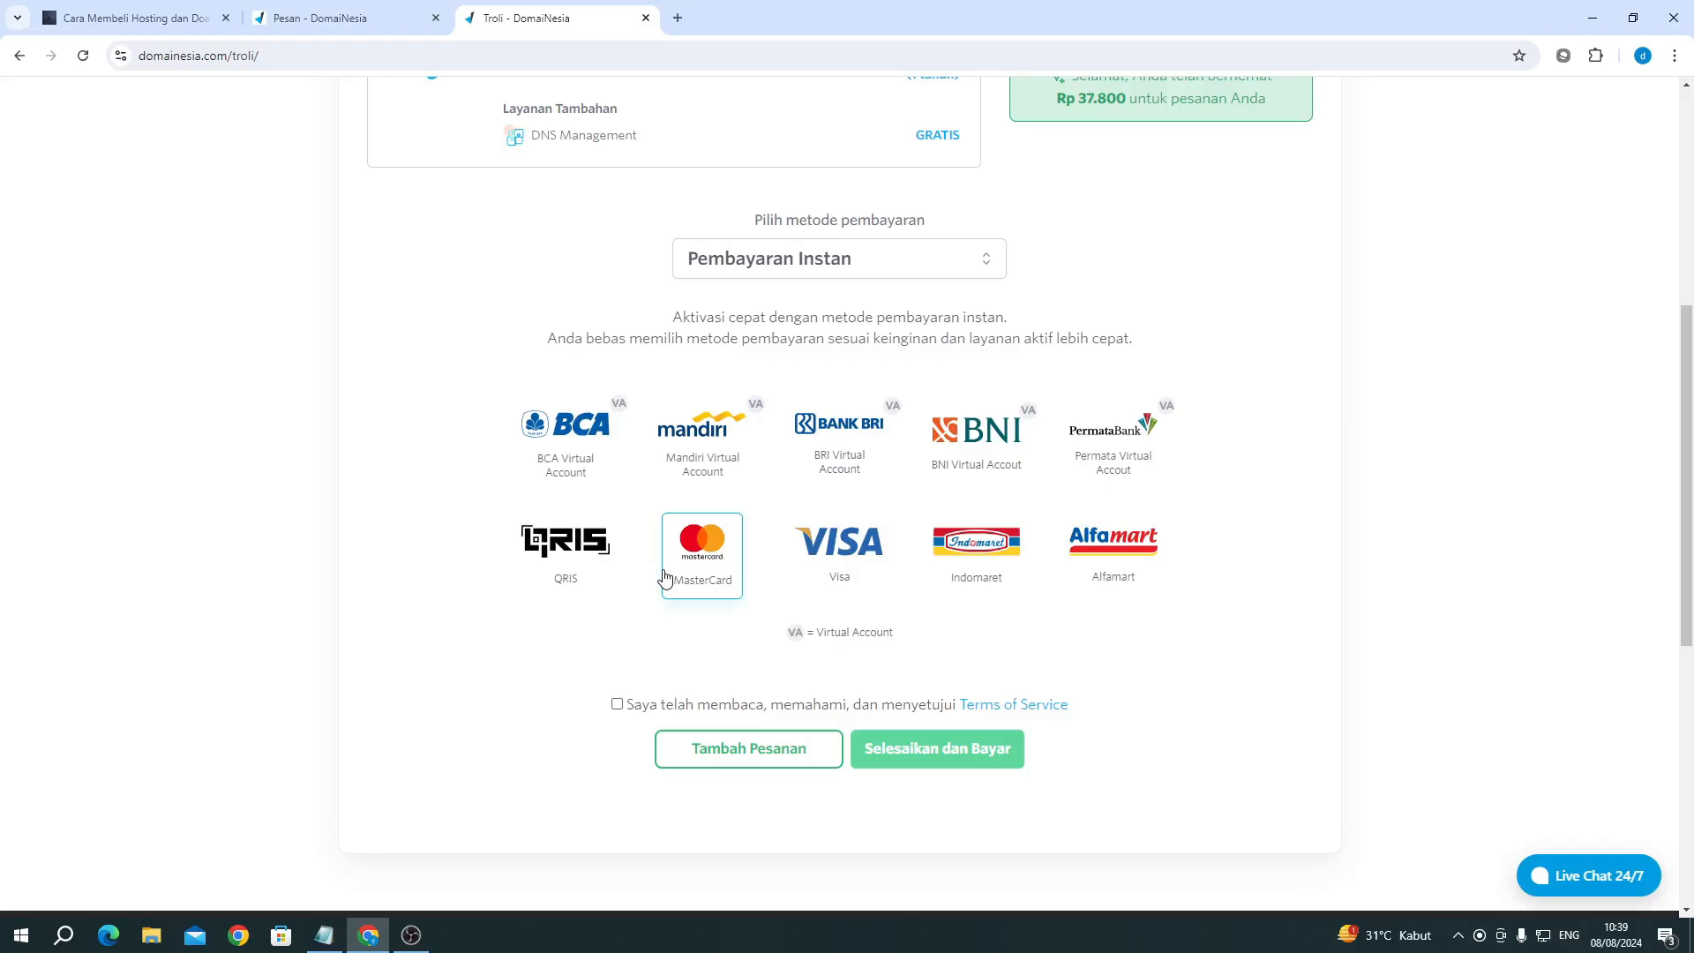
Step: Open the DomaiNesia hosting purchase guide article, briefly play and pause its embedded video, and dismiss the video suggestions
{"action": "left_click", "coordinate": [165, 20]}
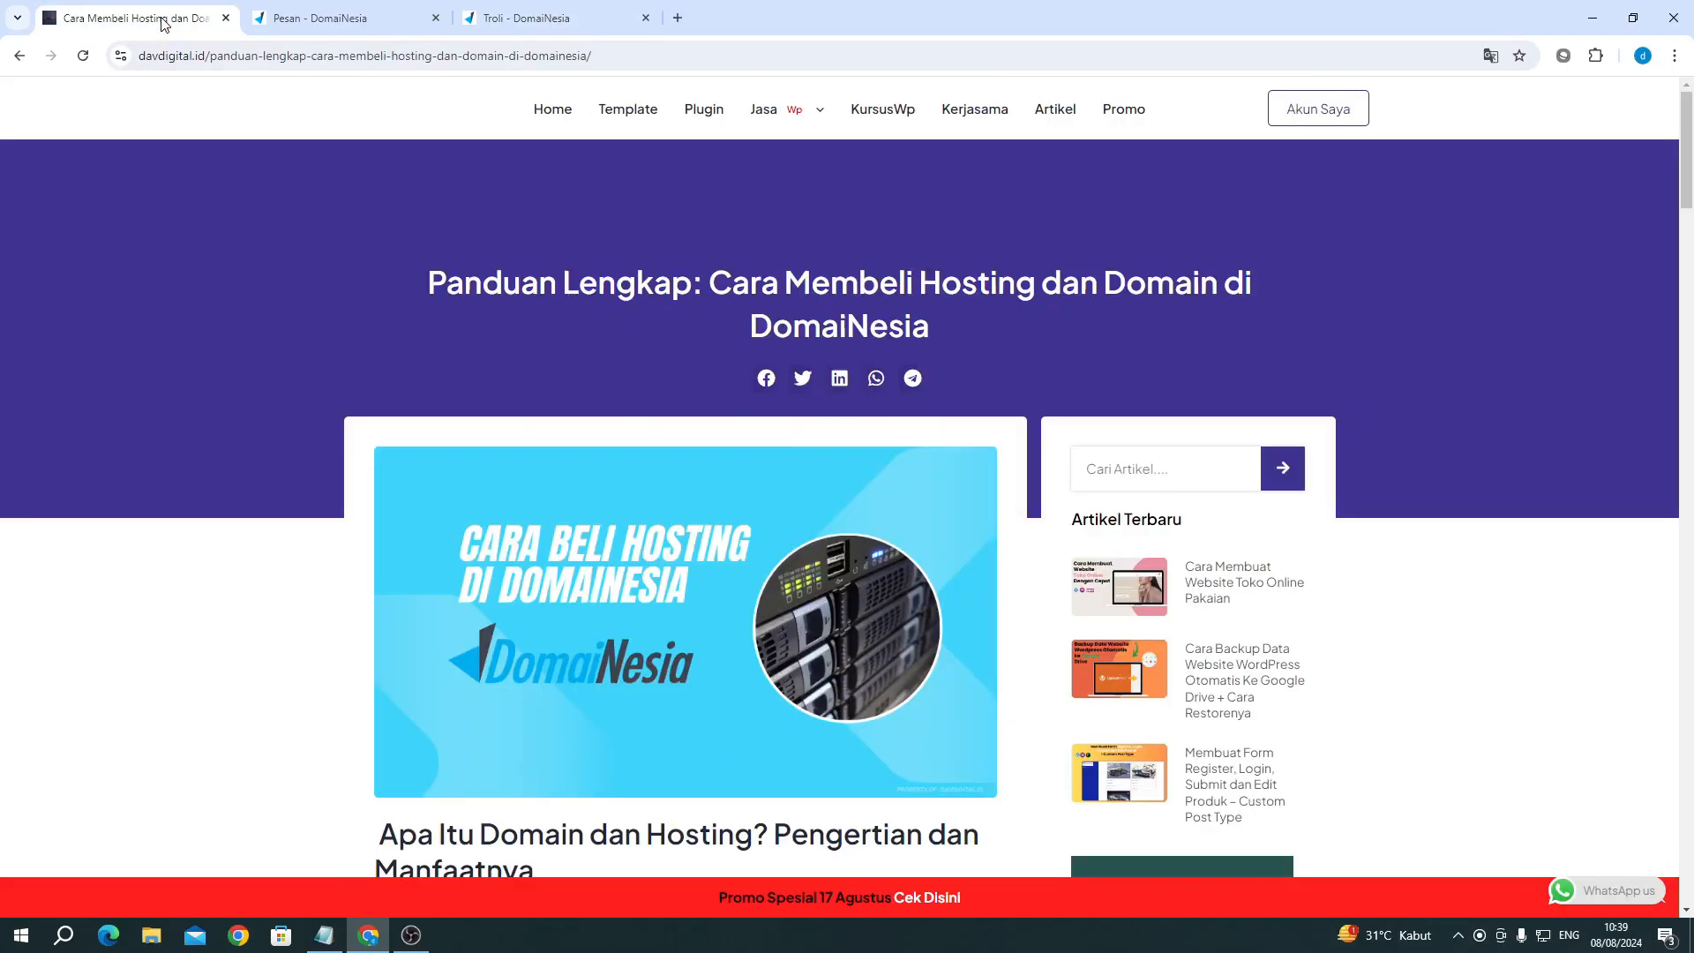
{"action": "scroll", "coordinate": [378, 327], "scroll_direction": "down", "scroll_amount": 7}
{"action": "scroll", "coordinate": [381, 327], "scroll_direction": "up", "scroll_amount": 5}
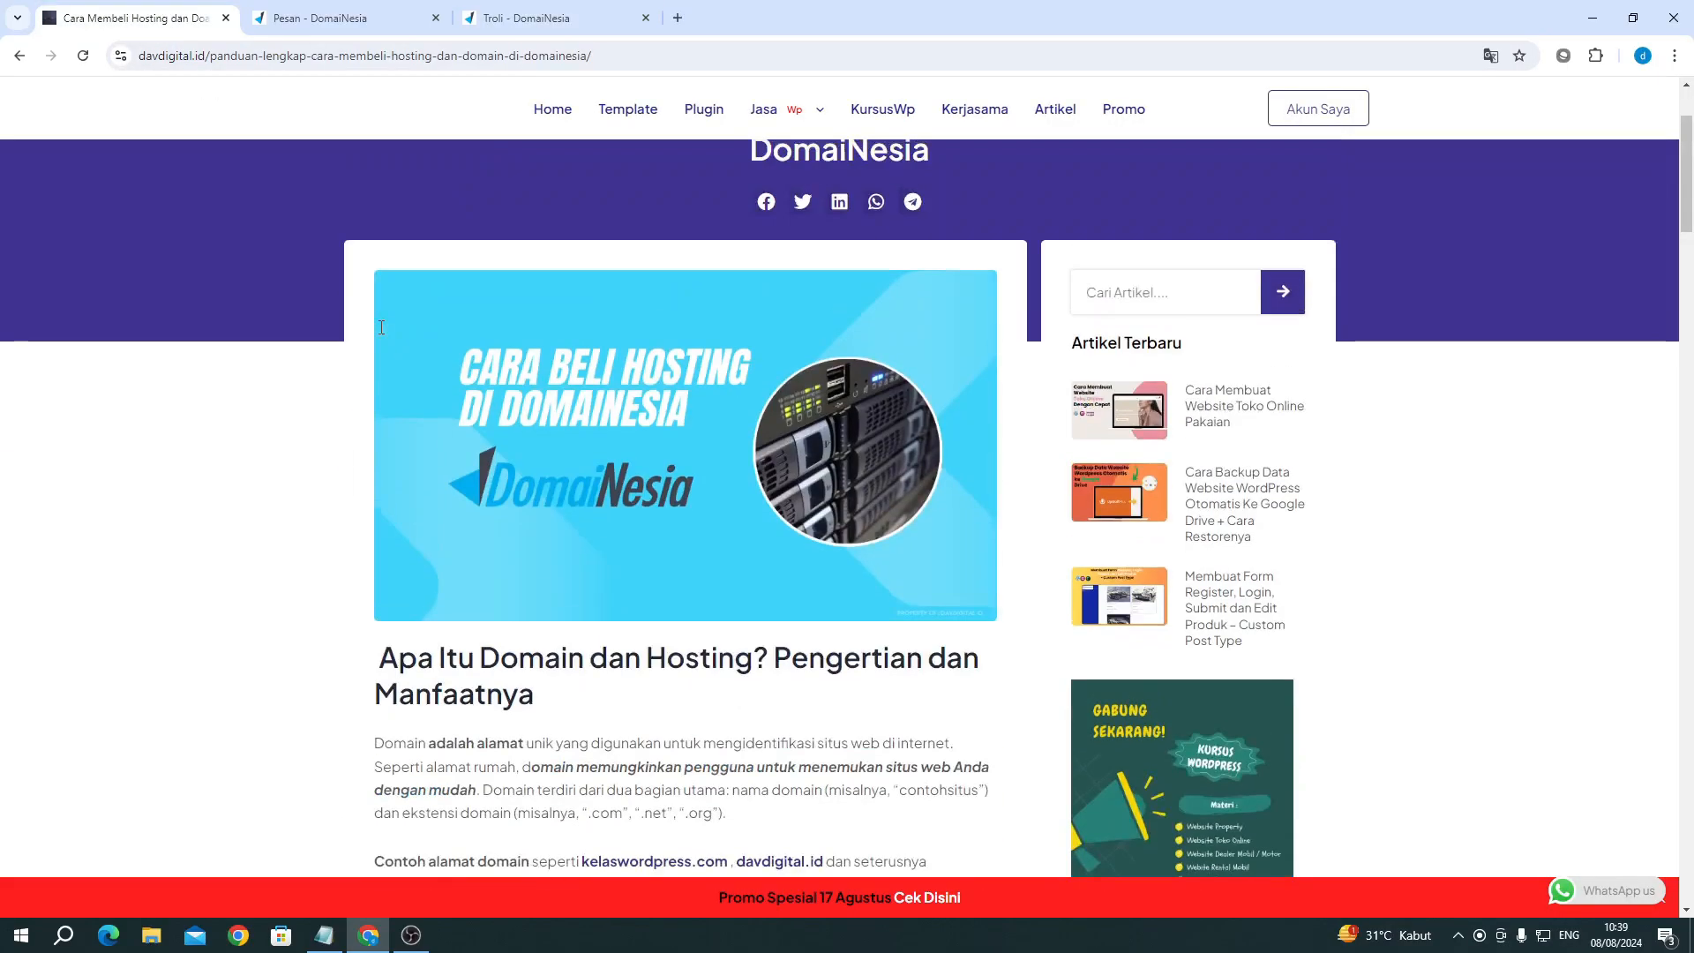
{"action": "scroll", "coordinate": [380, 332], "scroll_direction": "down", "scroll_amount": 9}
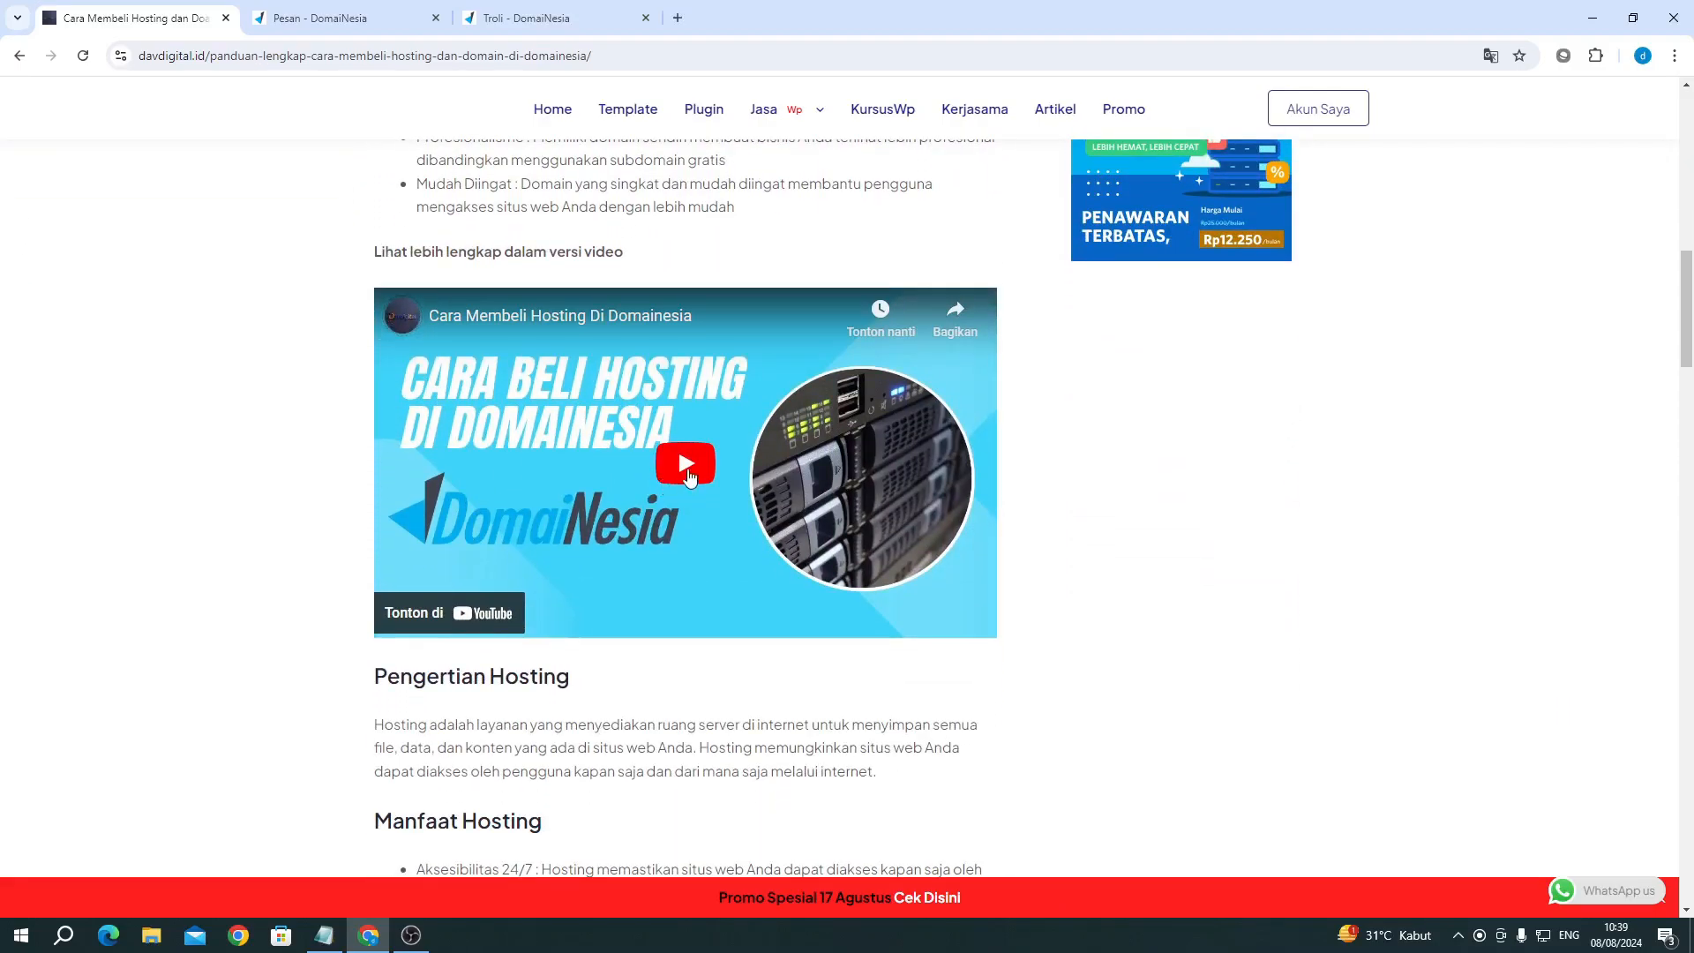
{"action": "left_click", "coordinate": [687, 486]}
{"action": "left_click", "coordinate": [406, 622]}
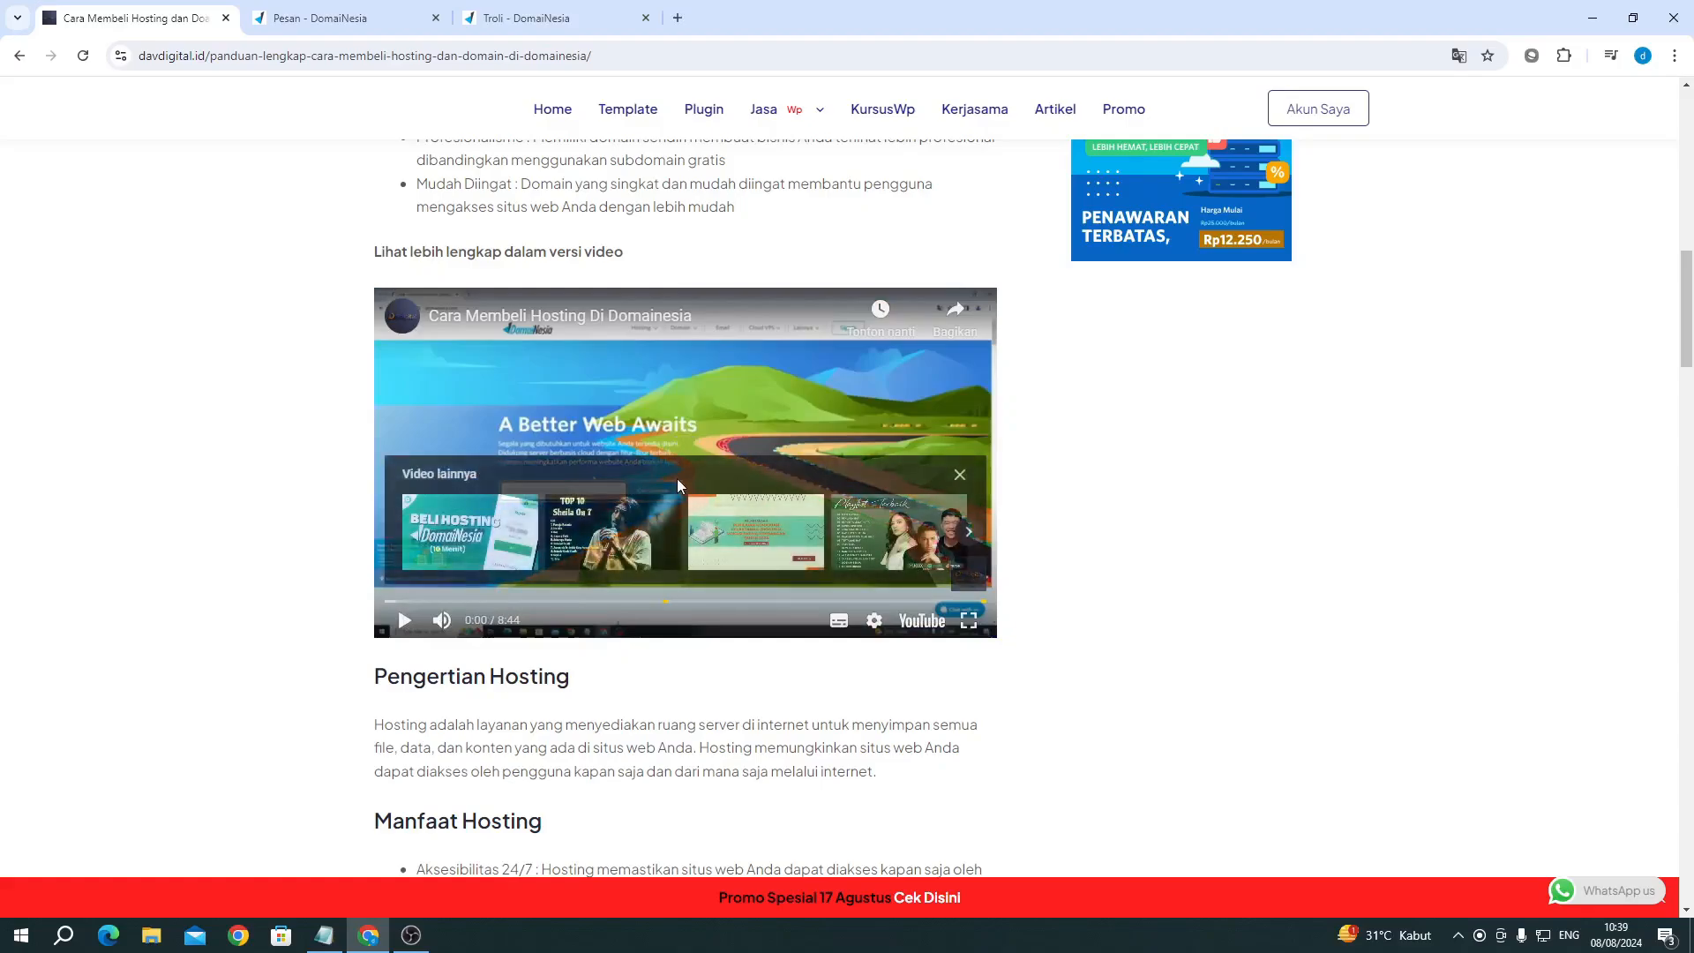
{"action": "left_click", "coordinate": [960, 476]}
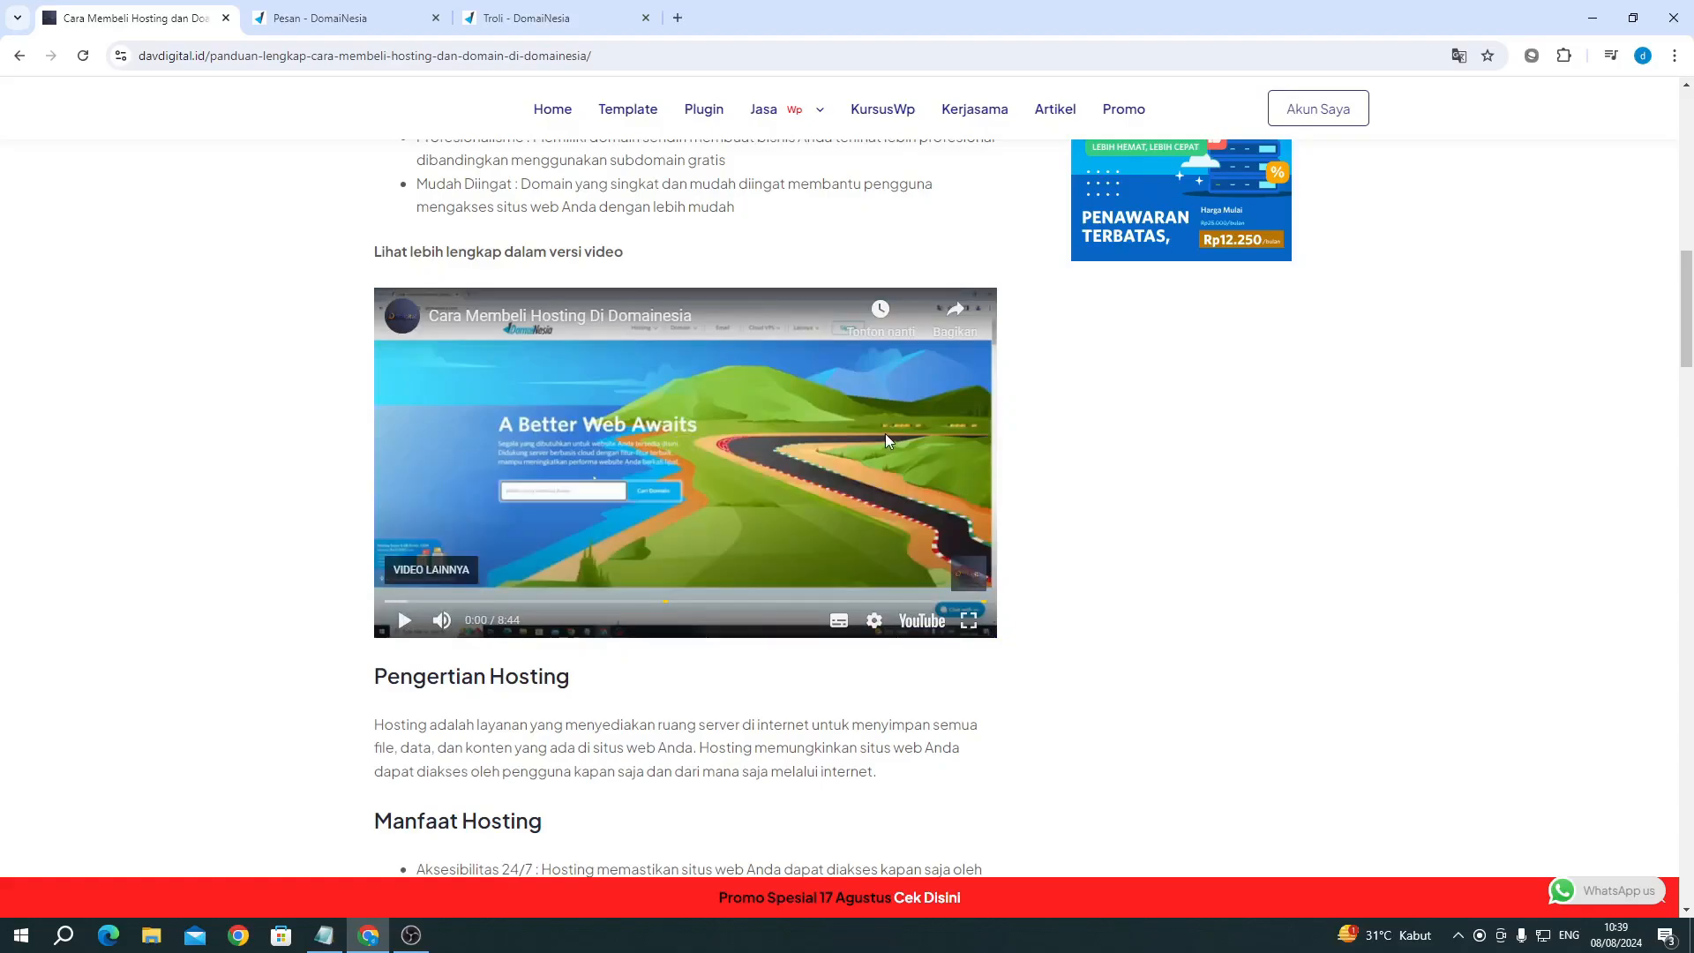
{"action": "scroll", "coordinate": [886, 433], "scroll_direction": "down", "scroll_amount": 2}
{"action": "scroll", "coordinate": [850, 393], "scroll_direction": "up", "scroll_amount": 2}
Step: Return to the hosting order form, and go back over the shopping cart page
{"action": "left_click", "coordinate": [390, 18]}
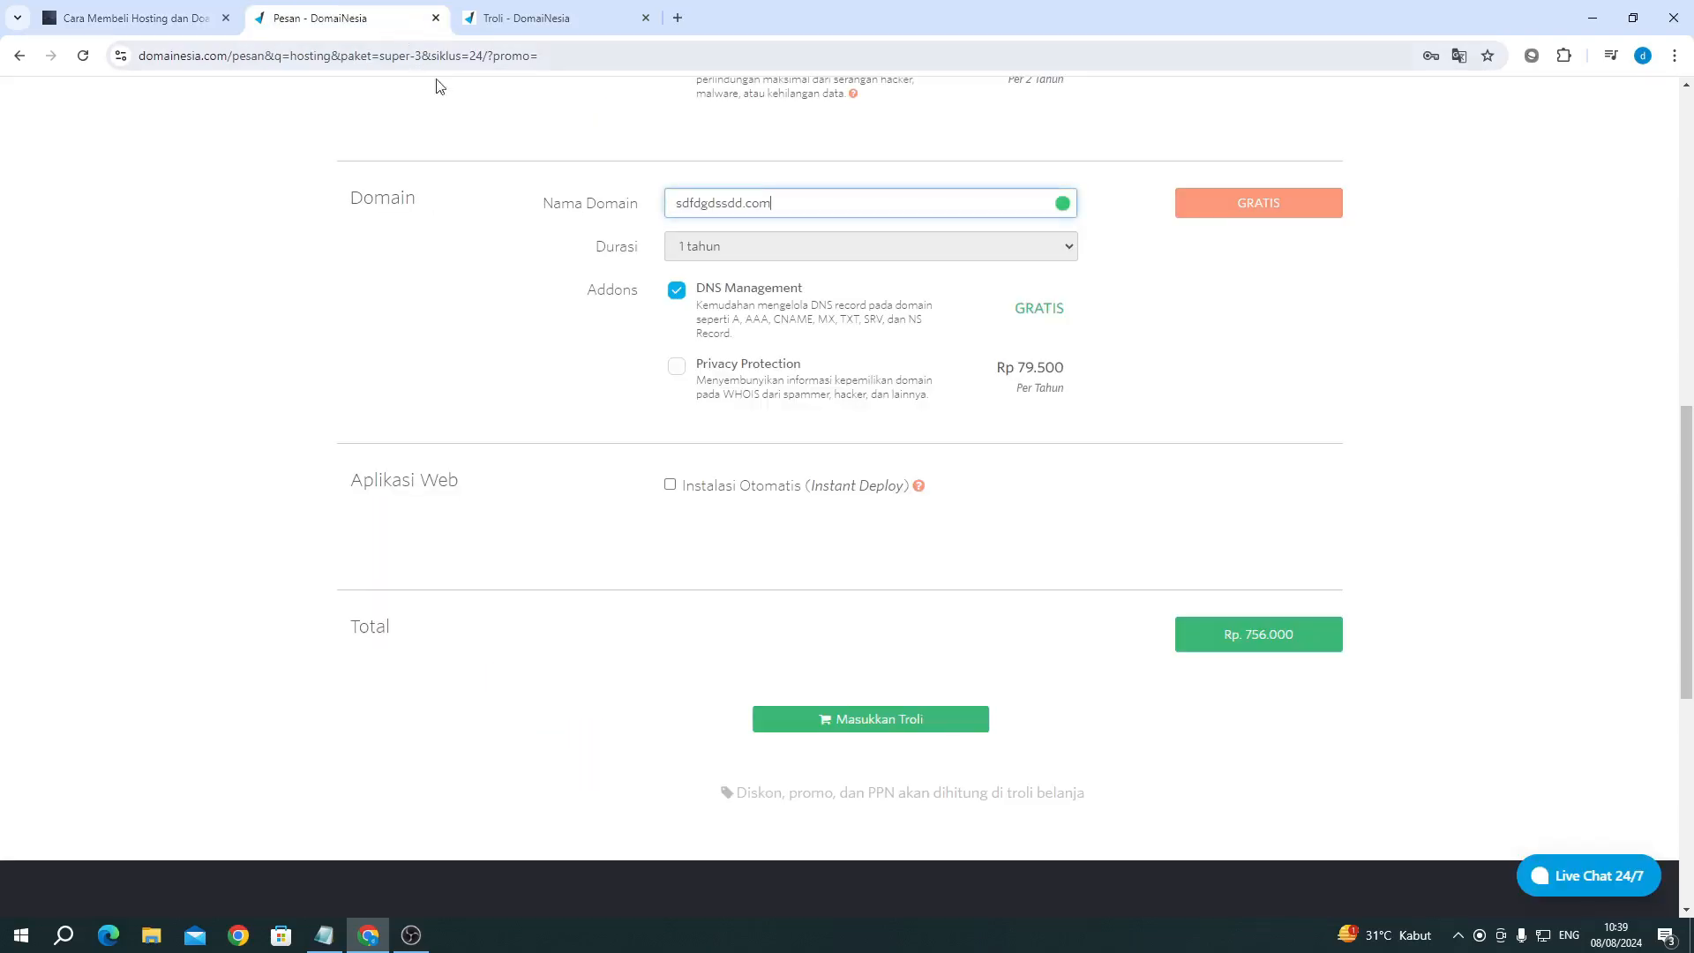
{"action": "scroll", "coordinate": [942, 413], "scroll_direction": "up", "scroll_amount": 1}
{"action": "left_click", "coordinate": [557, 22]}
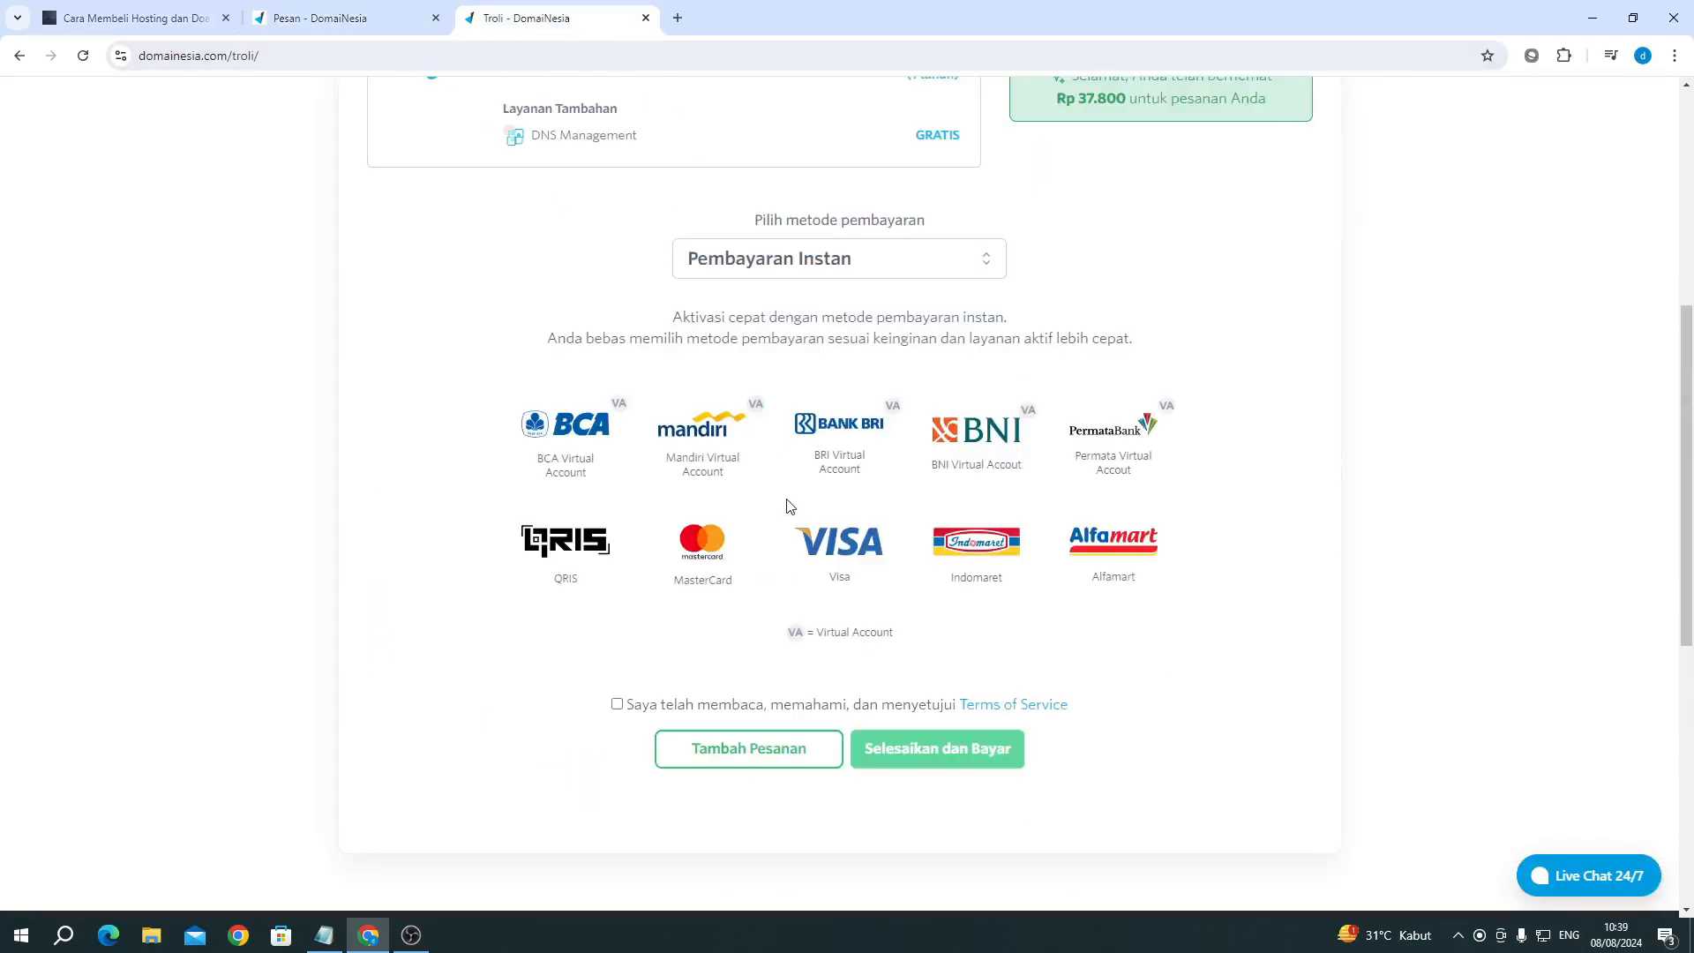
{"action": "scroll", "coordinate": [788, 505], "scroll_direction": "up", "scroll_amount": 6}
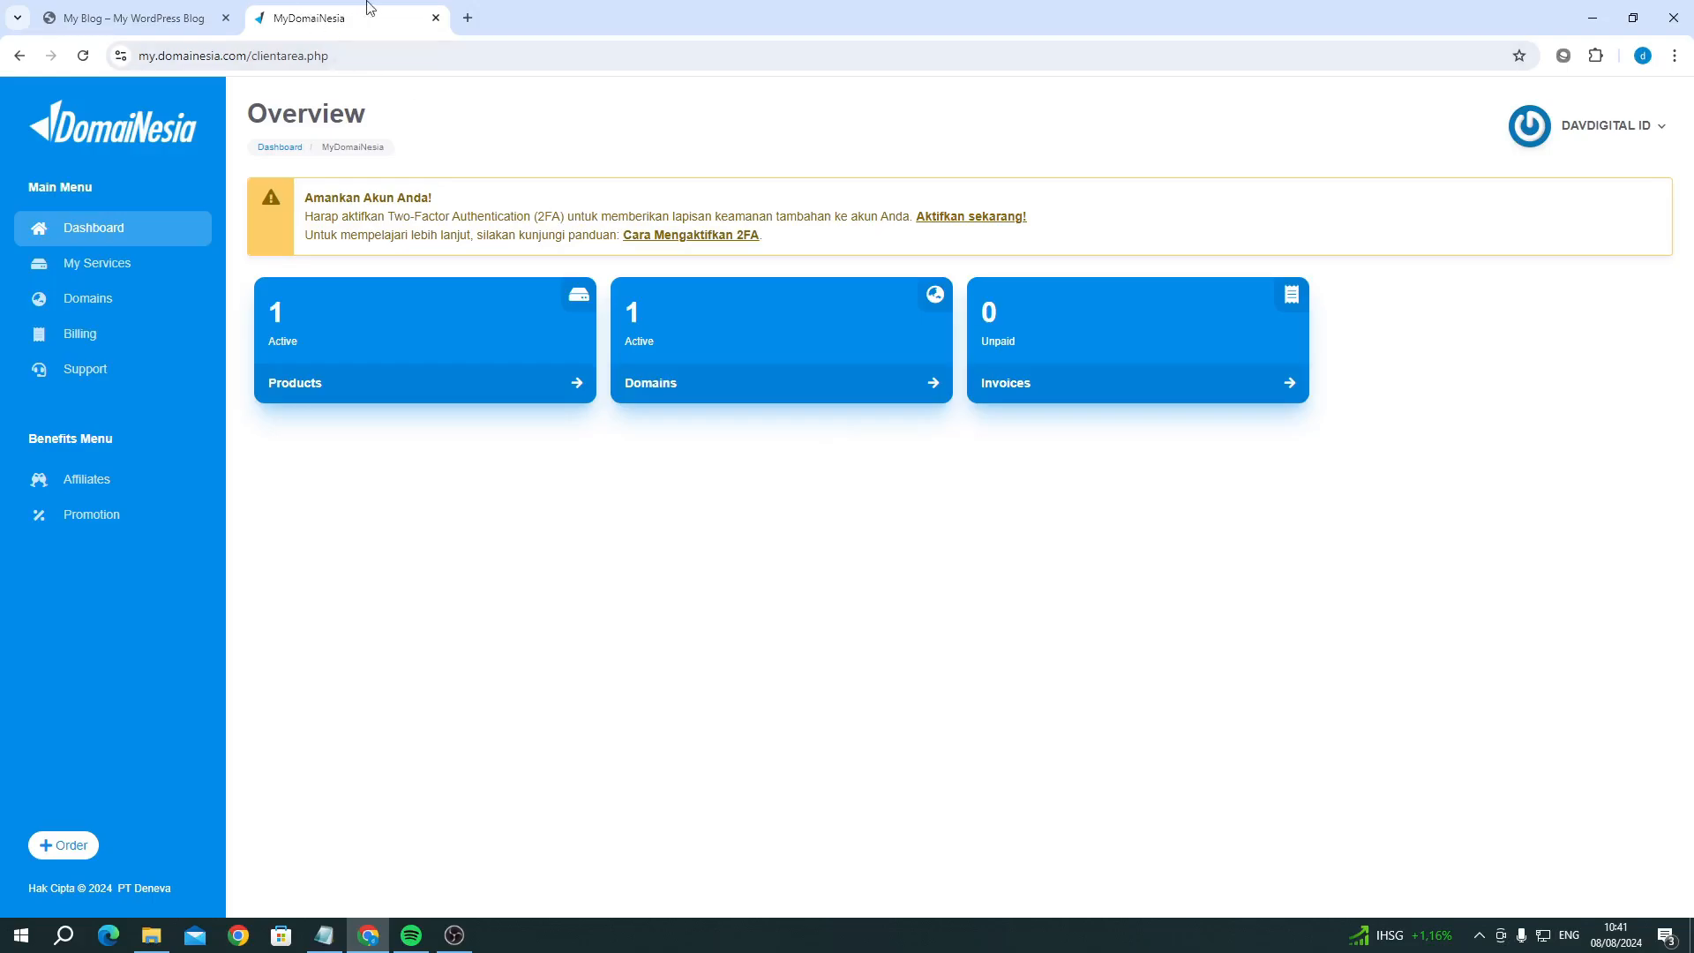
Step: Revisit the DomaiNesia hosting plans page in a separate tab, and return to the MyDomaiNesia client area
{"action": "left_click", "coordinate": [468, 18]}
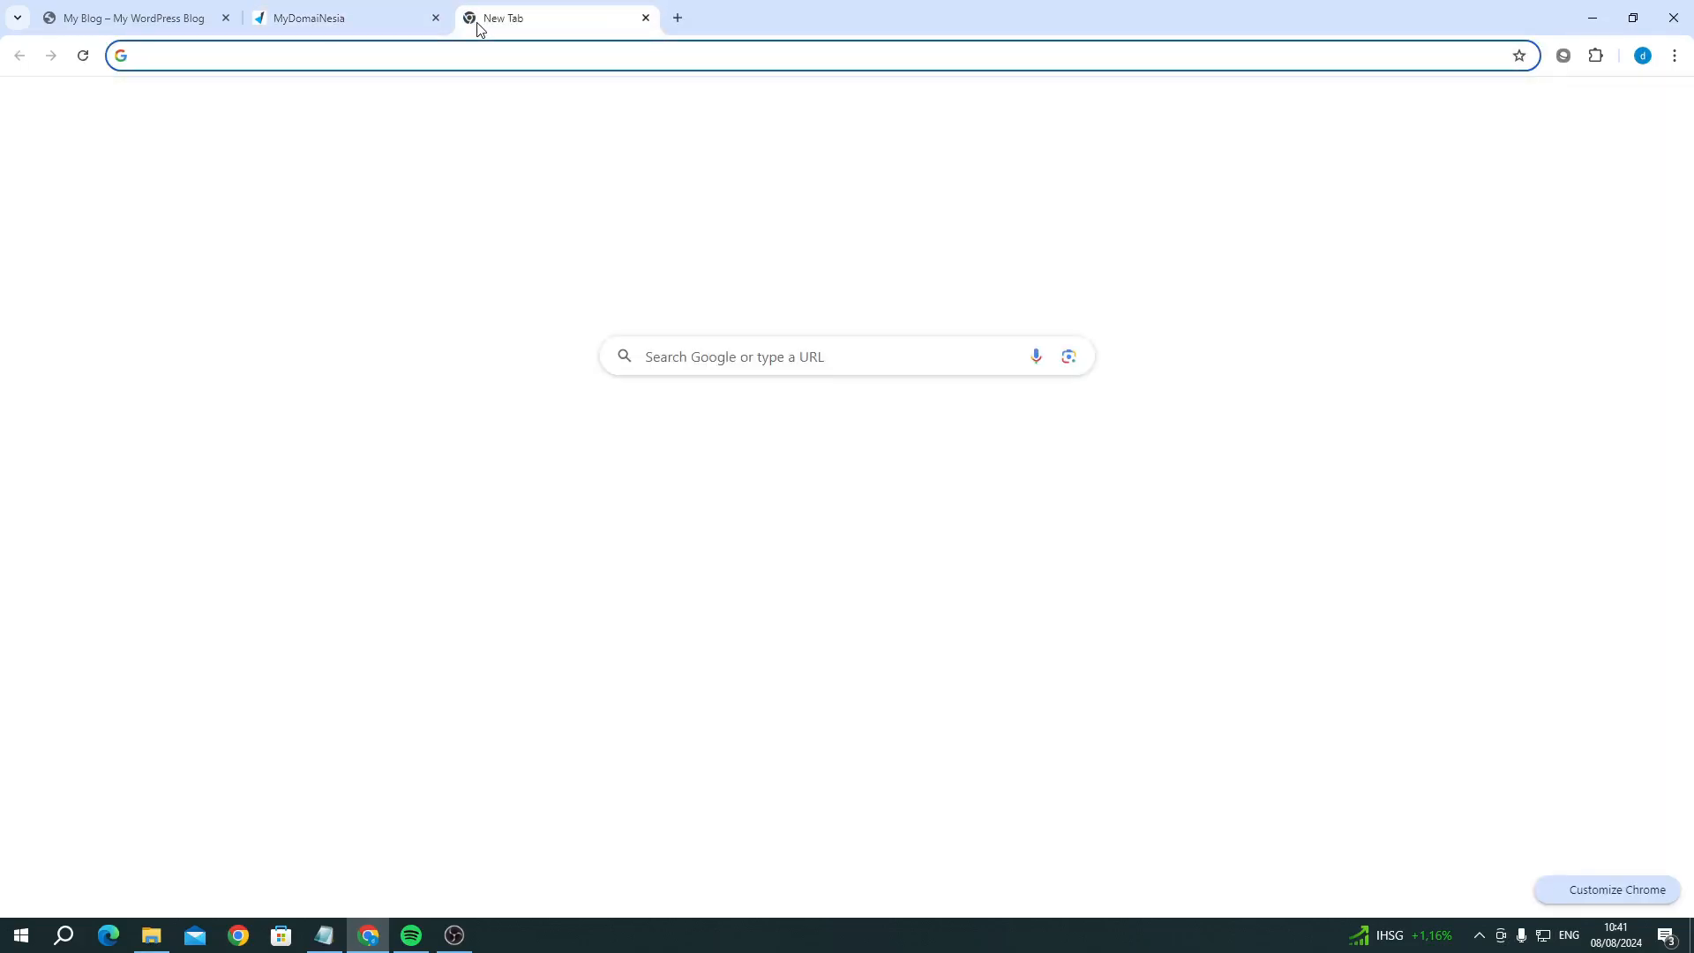
{"action": "type", "text": "do"}
{"action": "key", "text": "Return"}
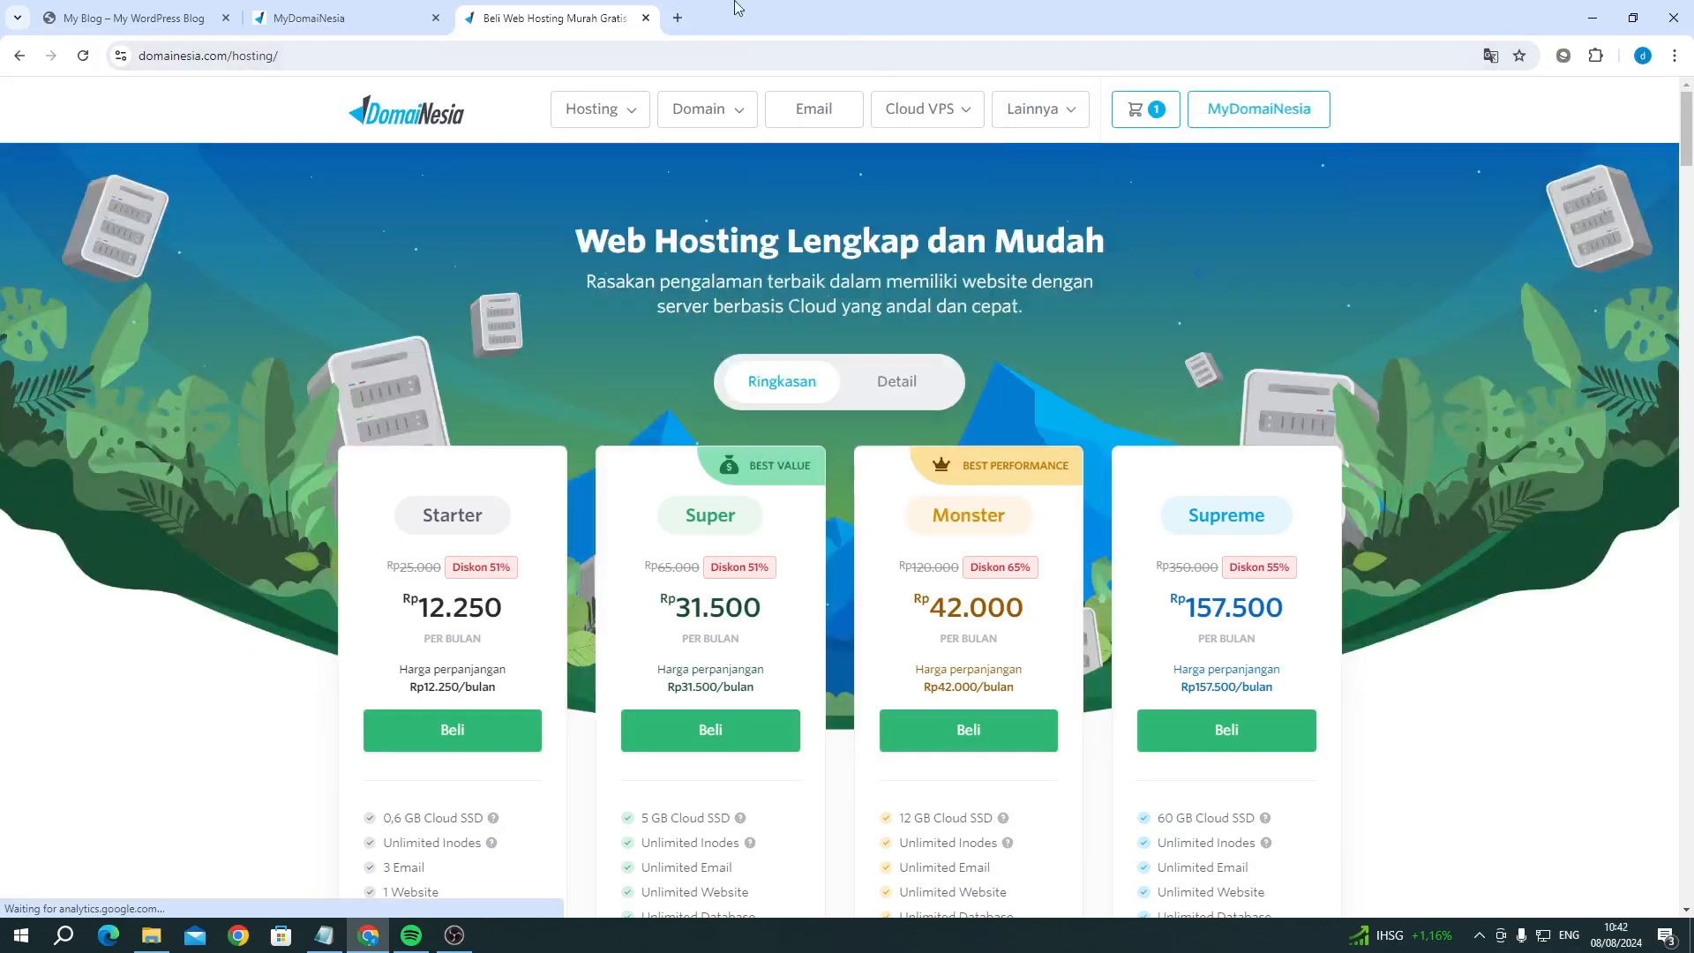
{"action": "left_click", "coordinate": [646, 18]}
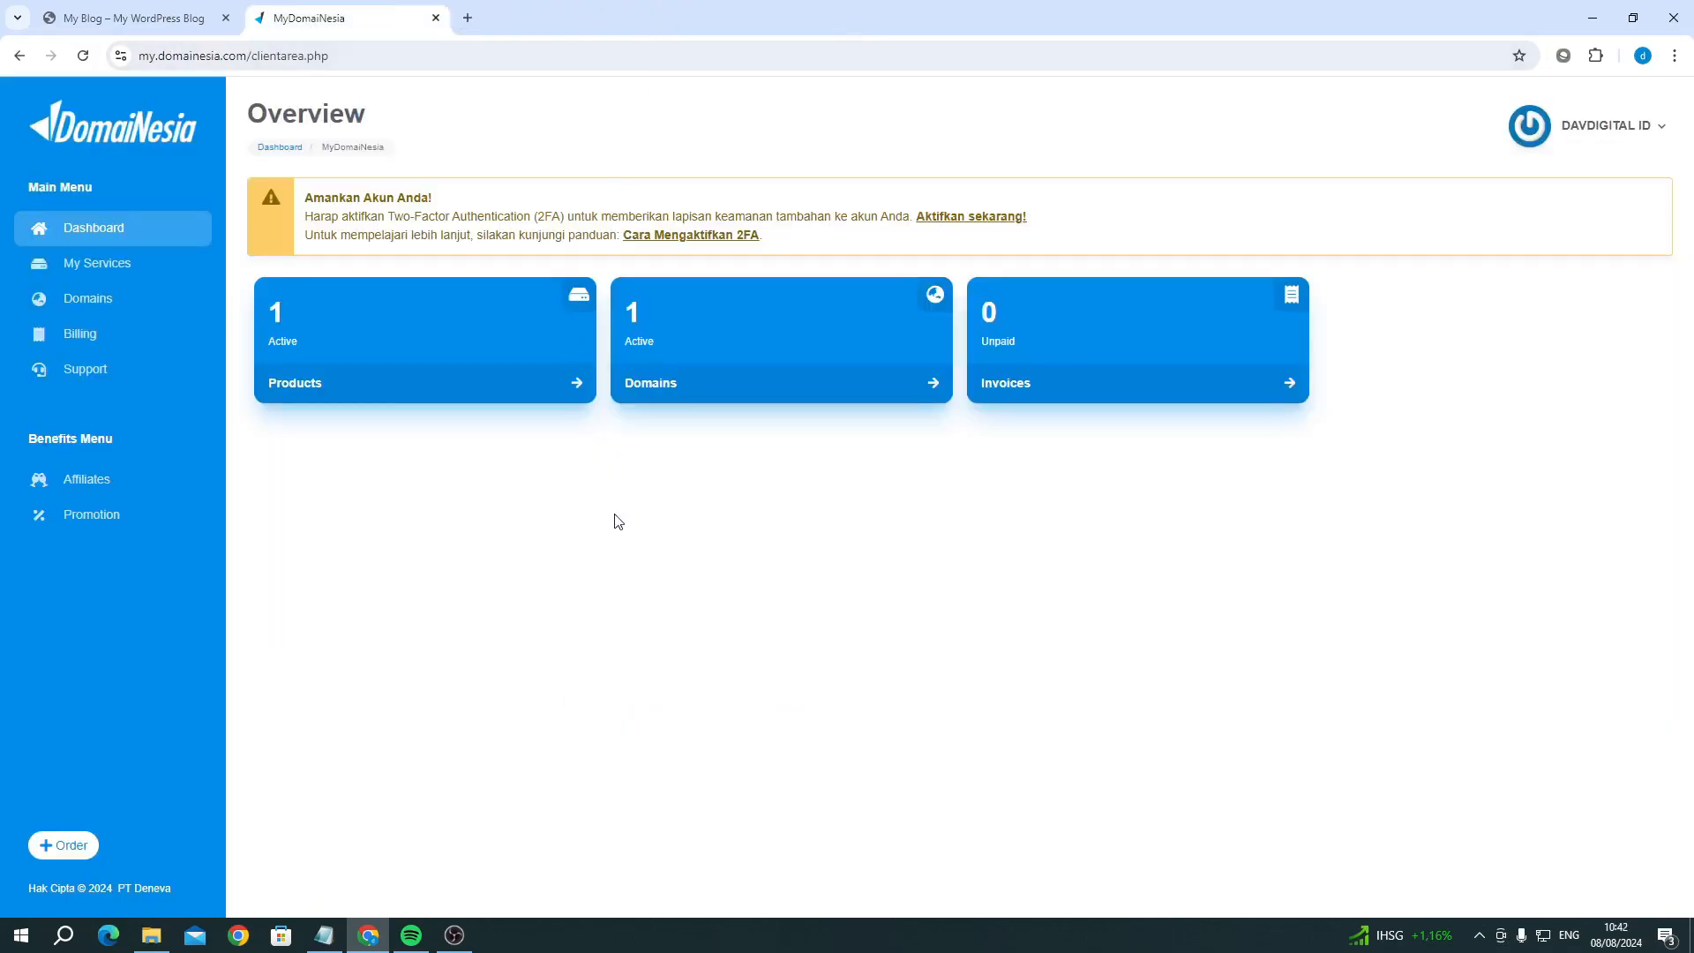
Step: Open the details of the Hosting Starter 3.0 service and log in to its cPanel with the saved credentials
{"action": "left_click", "coordinate": [117, 274]}
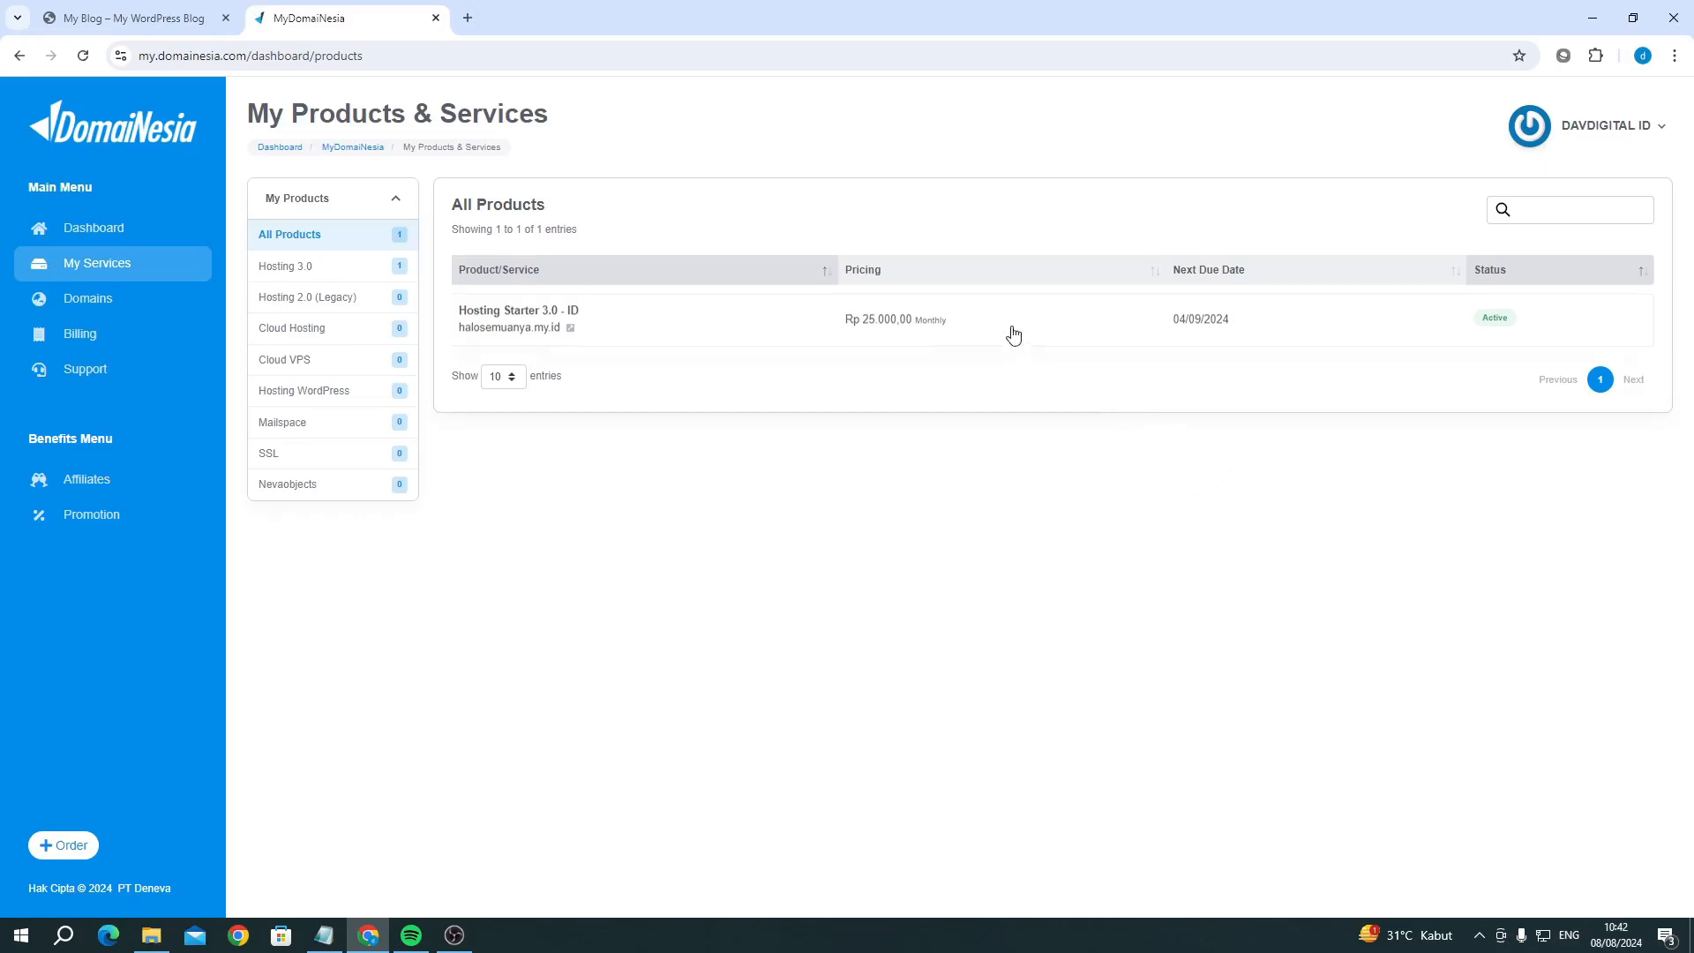
{"action": "left_click", "coordinate": [1109, 317]}
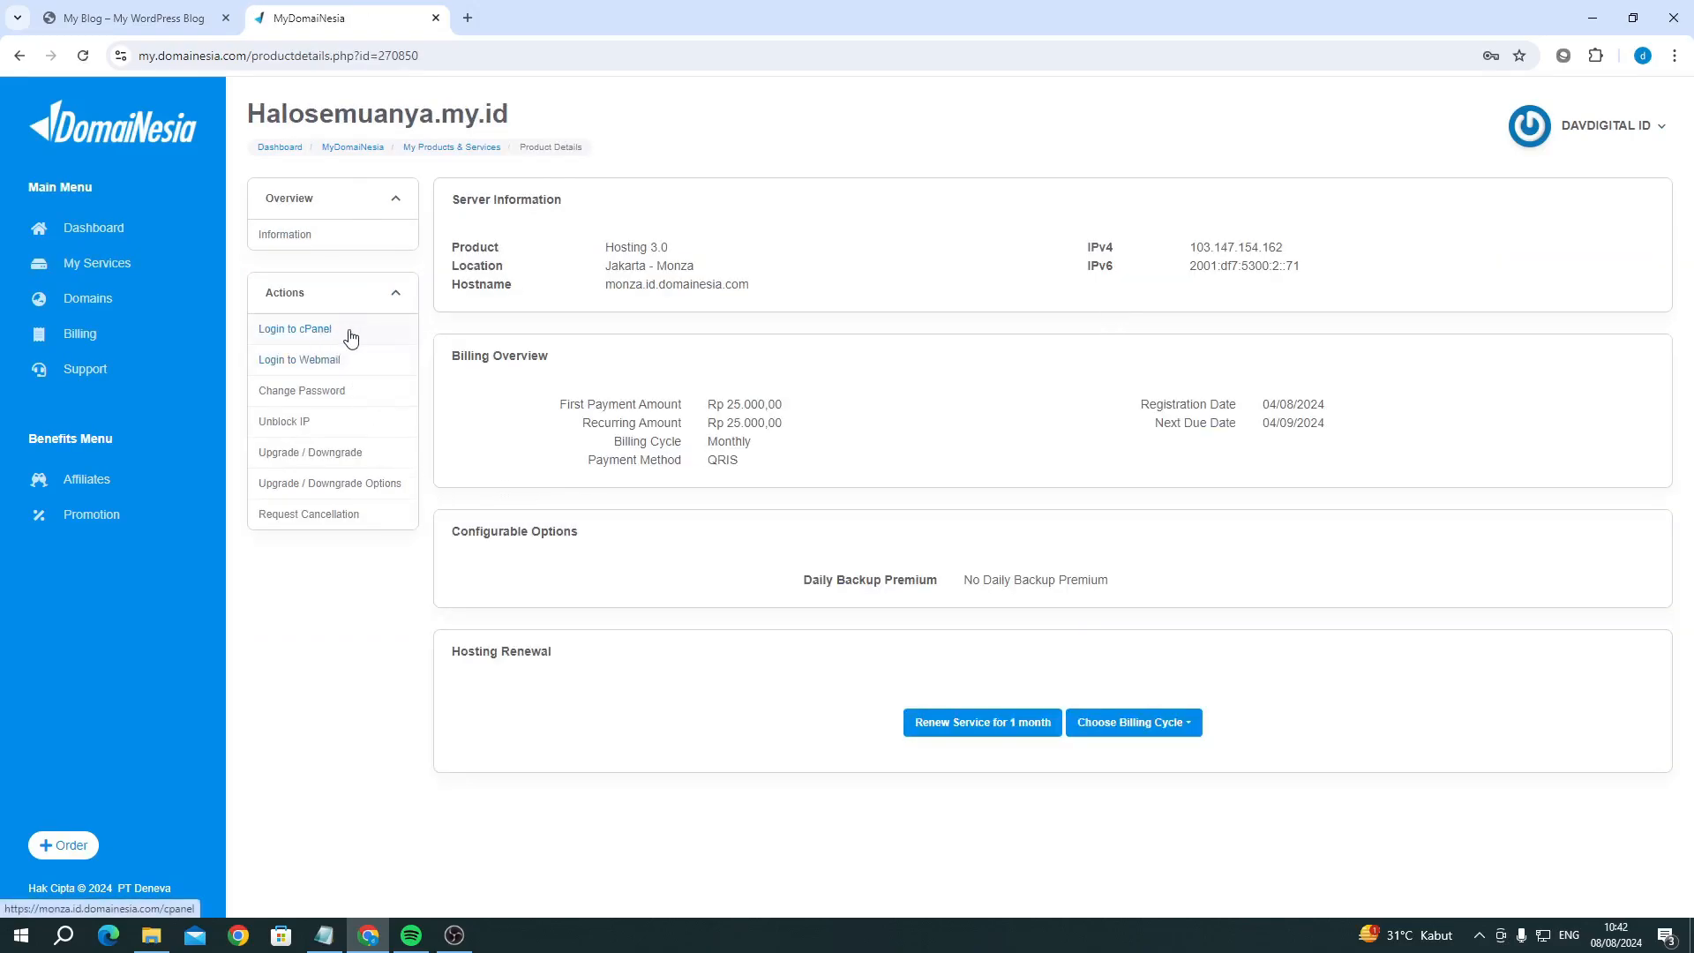
{"action": "left_click", "coordinate": [315, 330]}
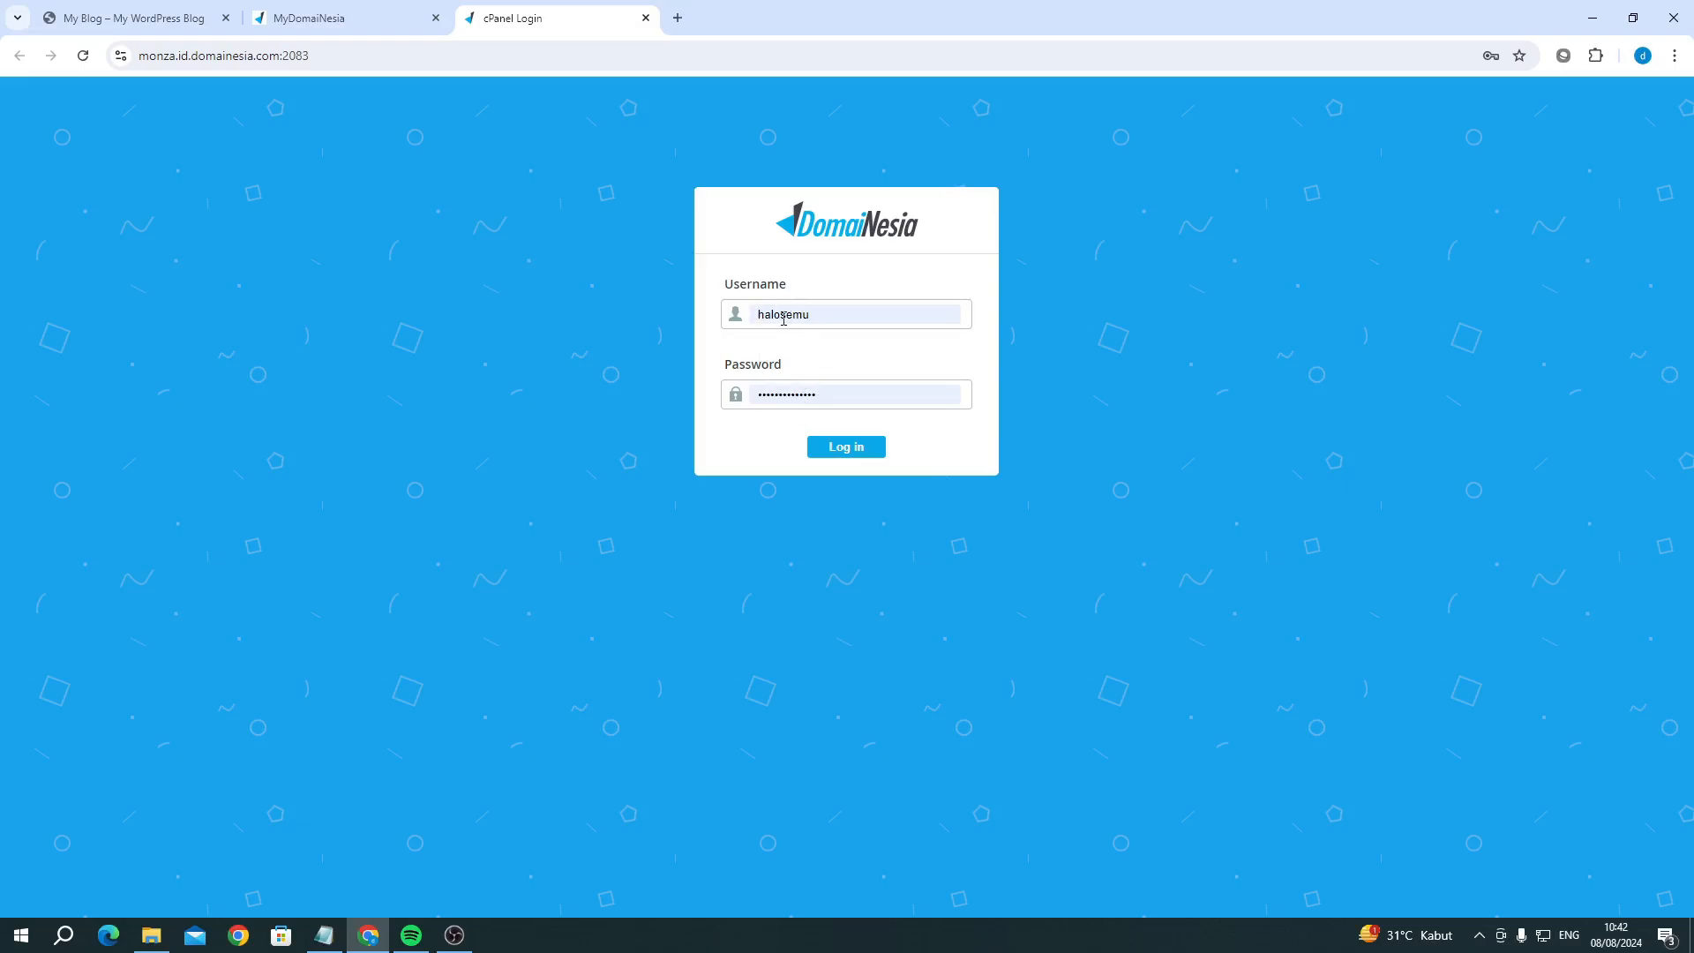
{"action": "left_click", "coordinate": [841, 452]}
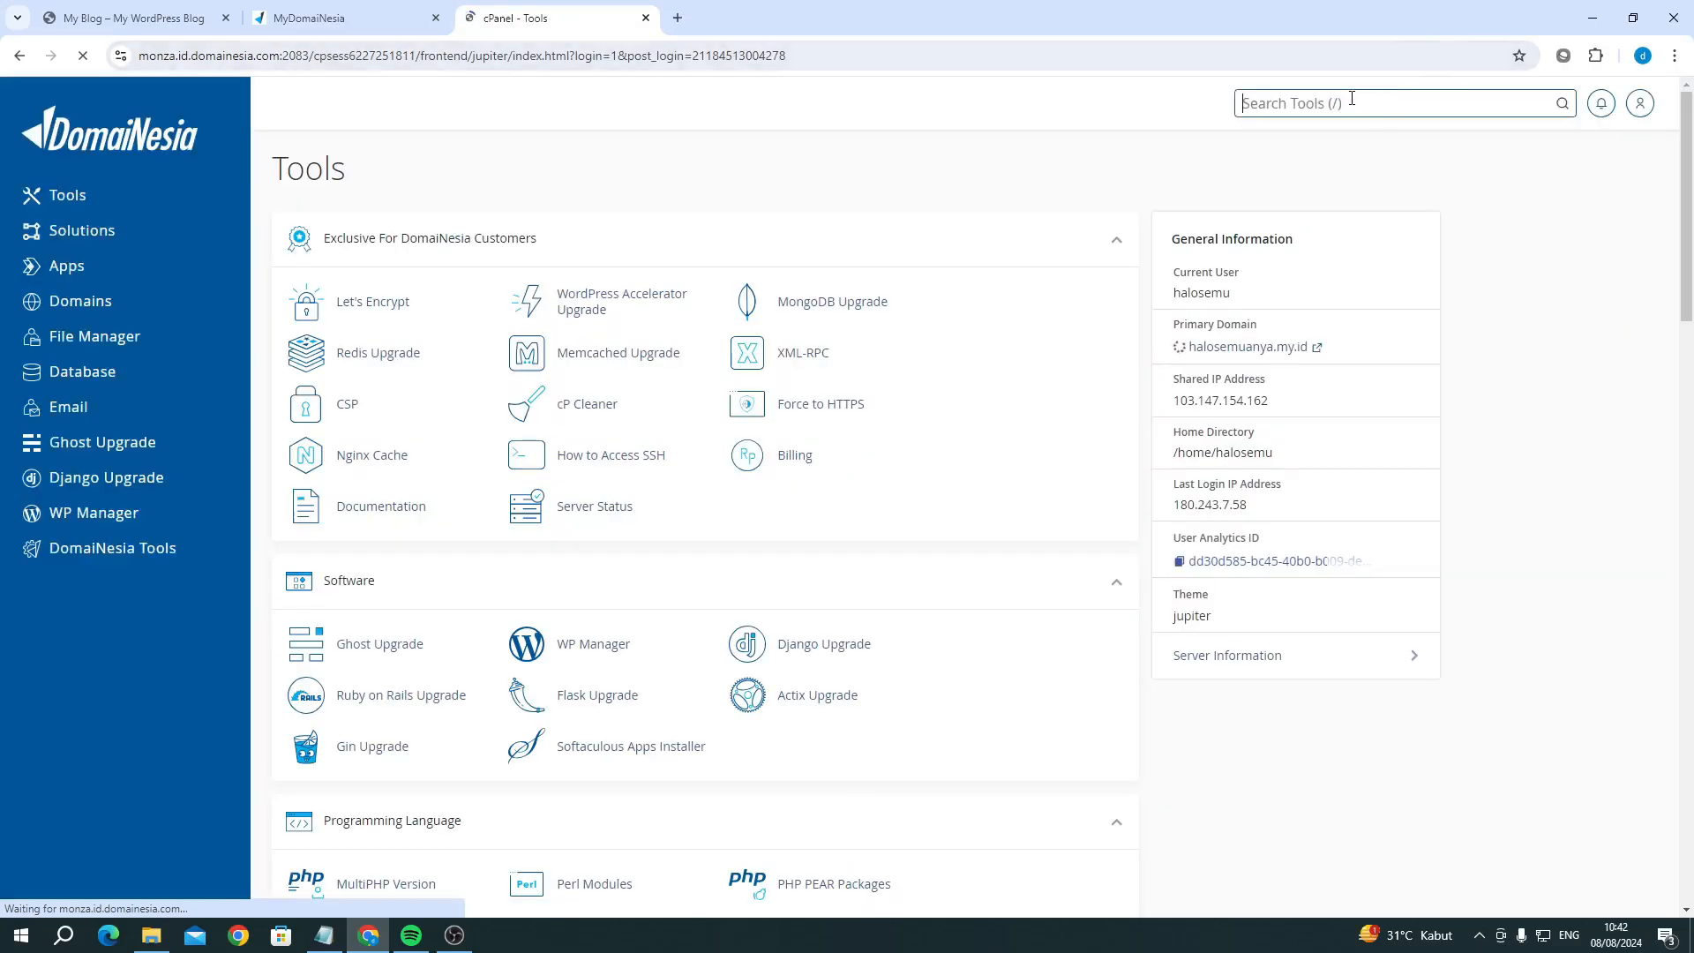
Step: Search the cPanel tools for ssl, open SSL/TLS Status, and select all listed domains
{"action": "left_click", "coordinate": [1352, 101]}
{"action": "type", "text": "ssl"}
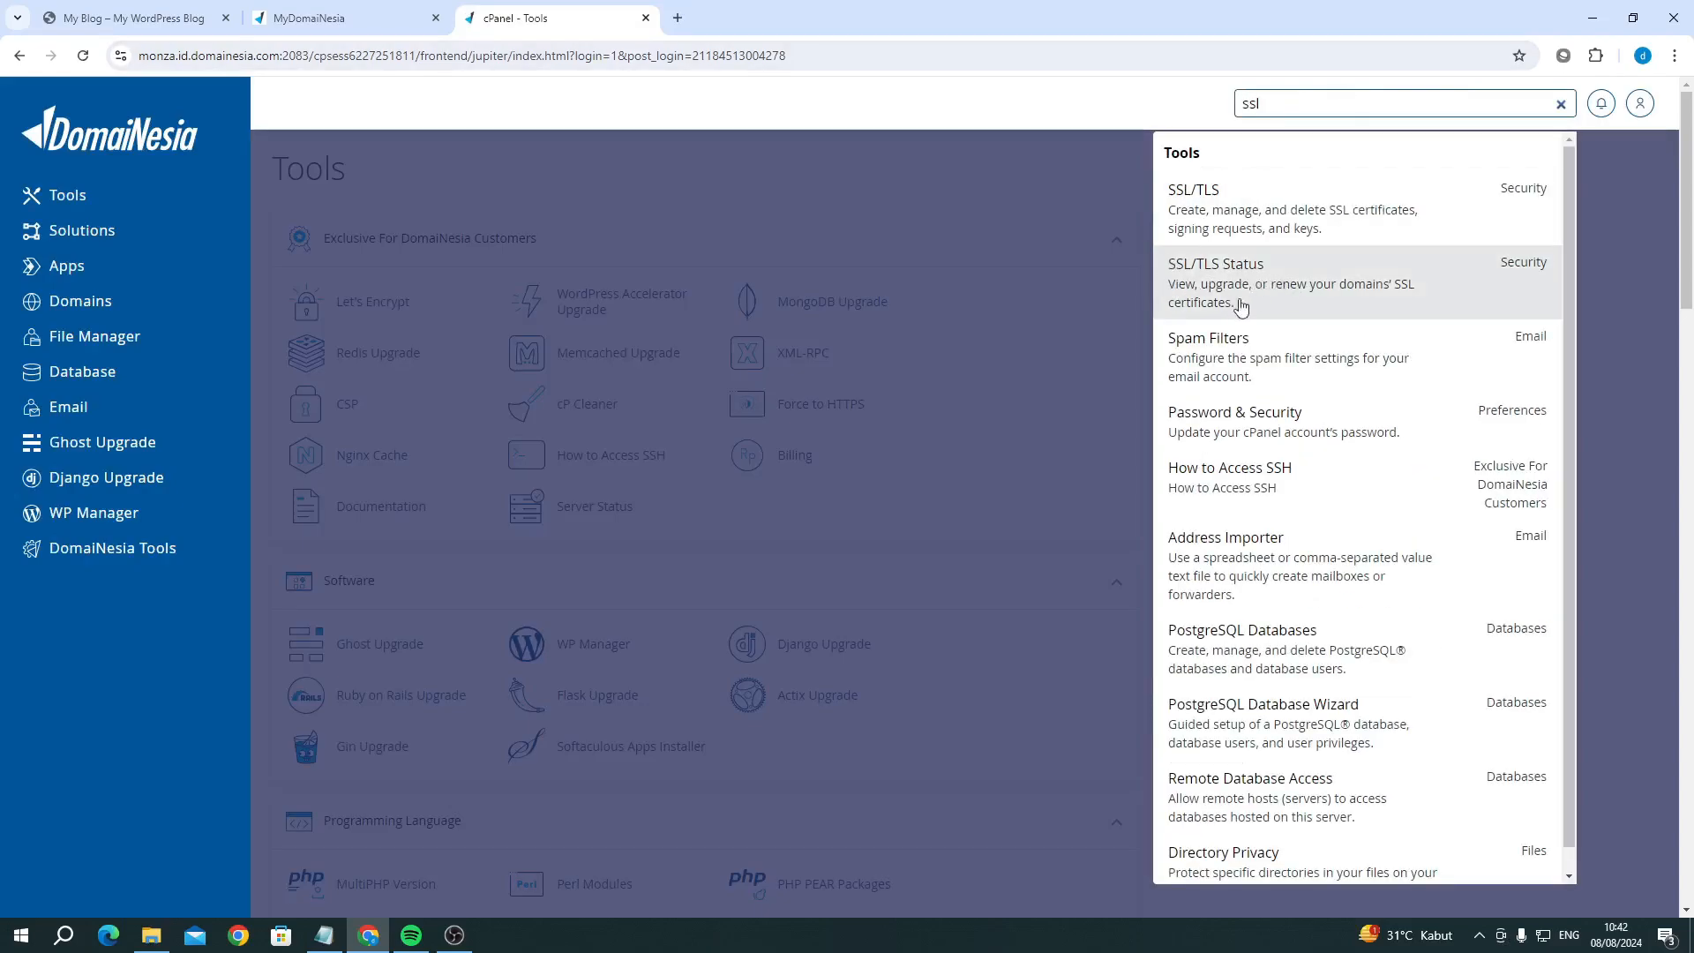
{"action": "left_click", "coordinate": [1228, 303]}
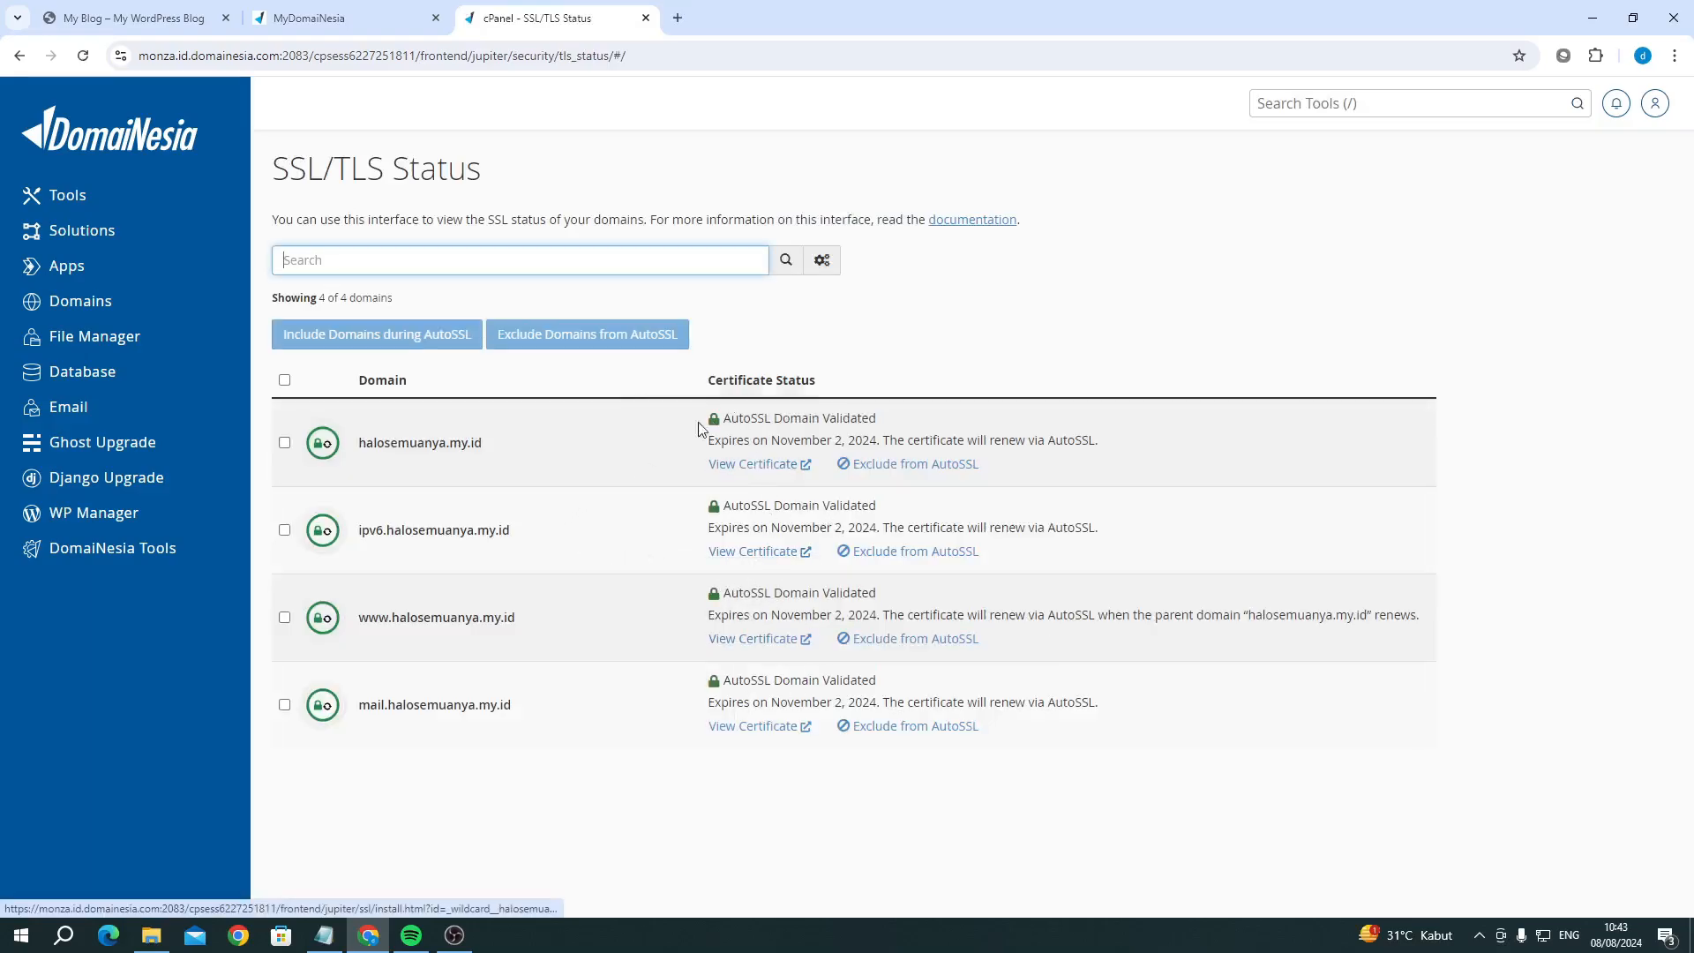
{"action": "left_click", "coordinate": [285, 381]}
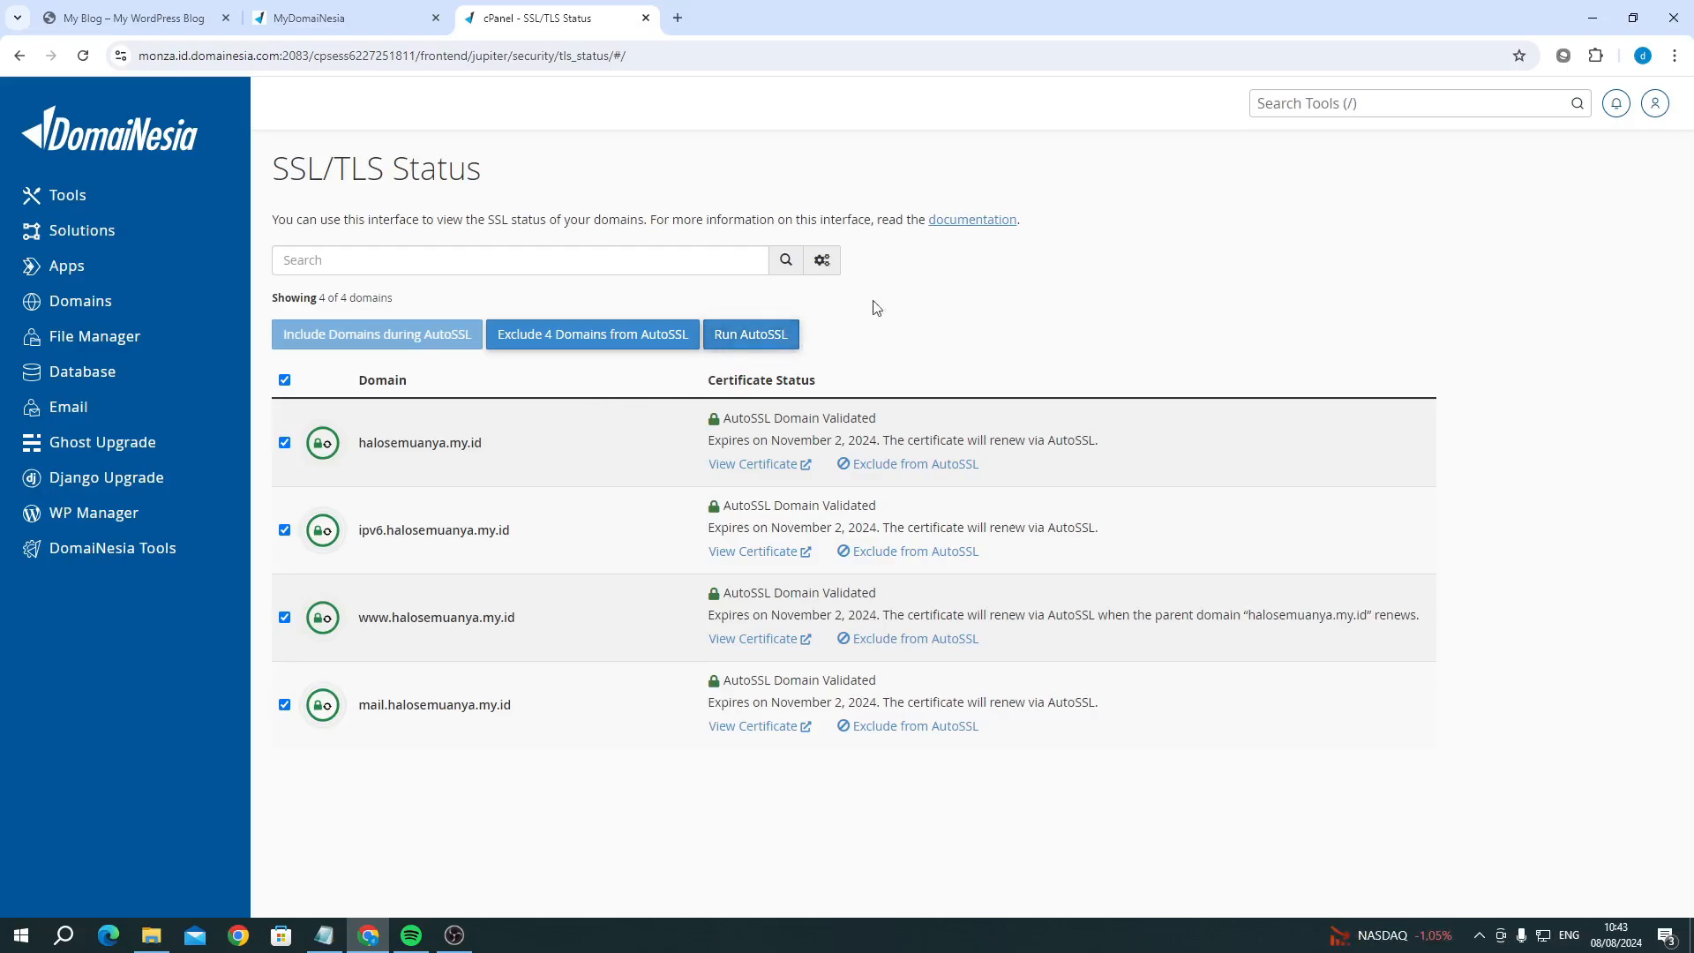
Step: Find the Softaculous Apps Installer in cPanel and open the WordPress installation form in a separate tab
{"action": "left_click", "coordinate": [1278, 104]}
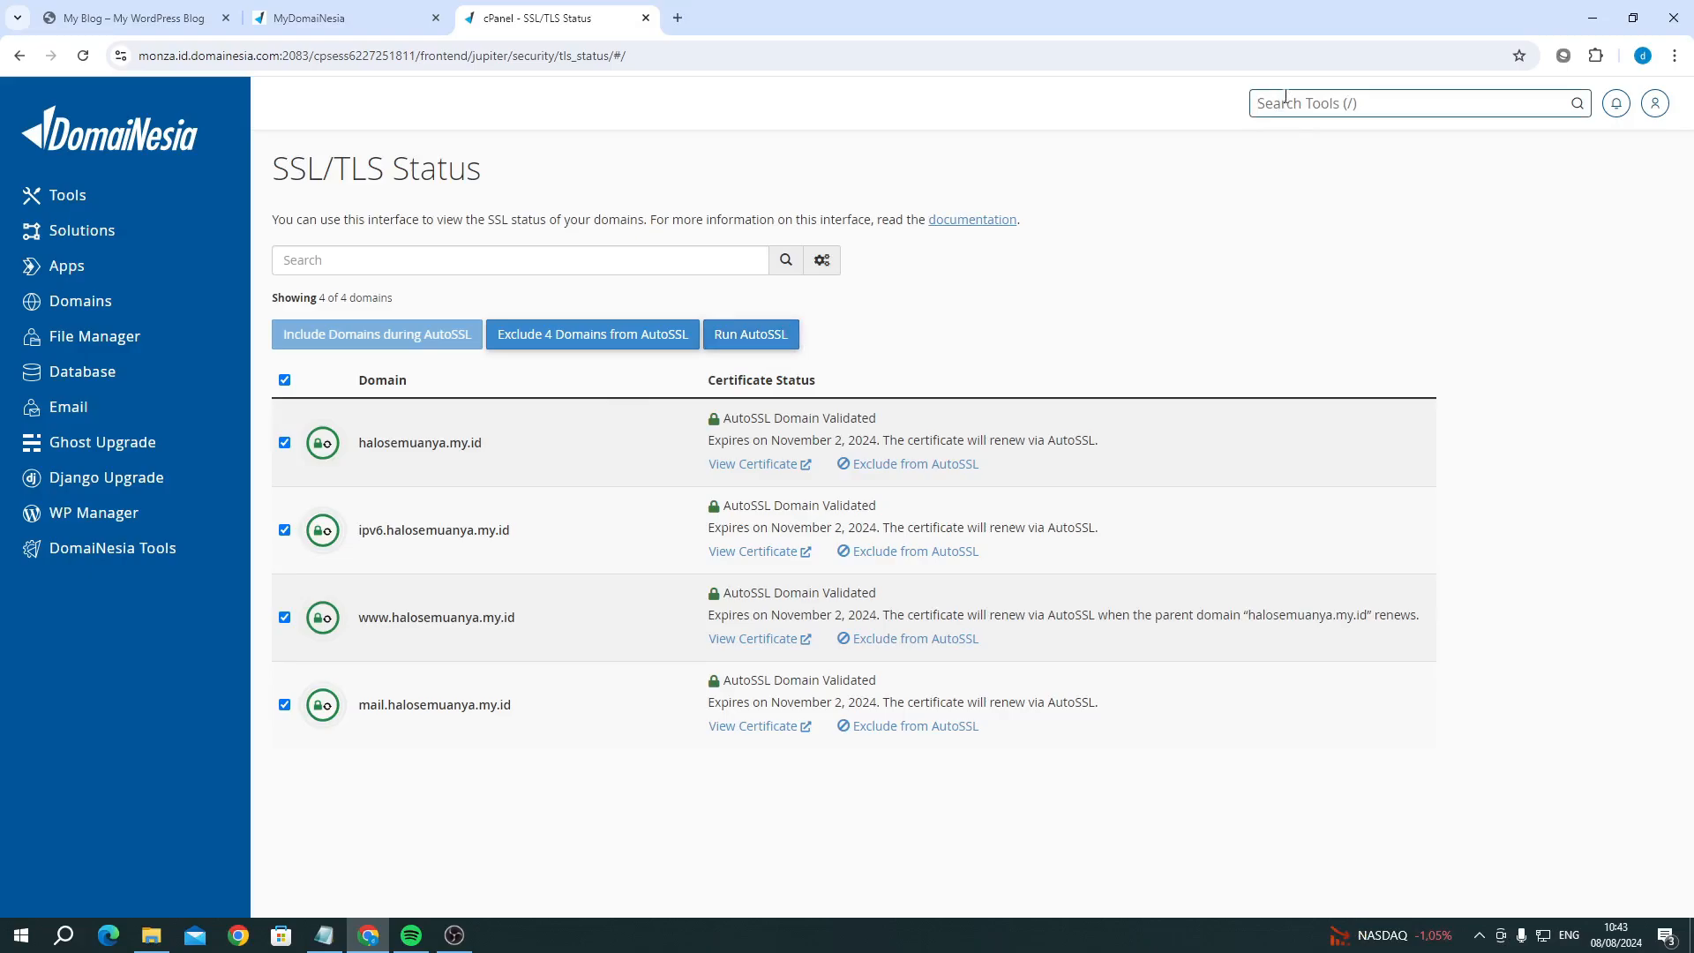
{"action": "type", "text": "soft"}
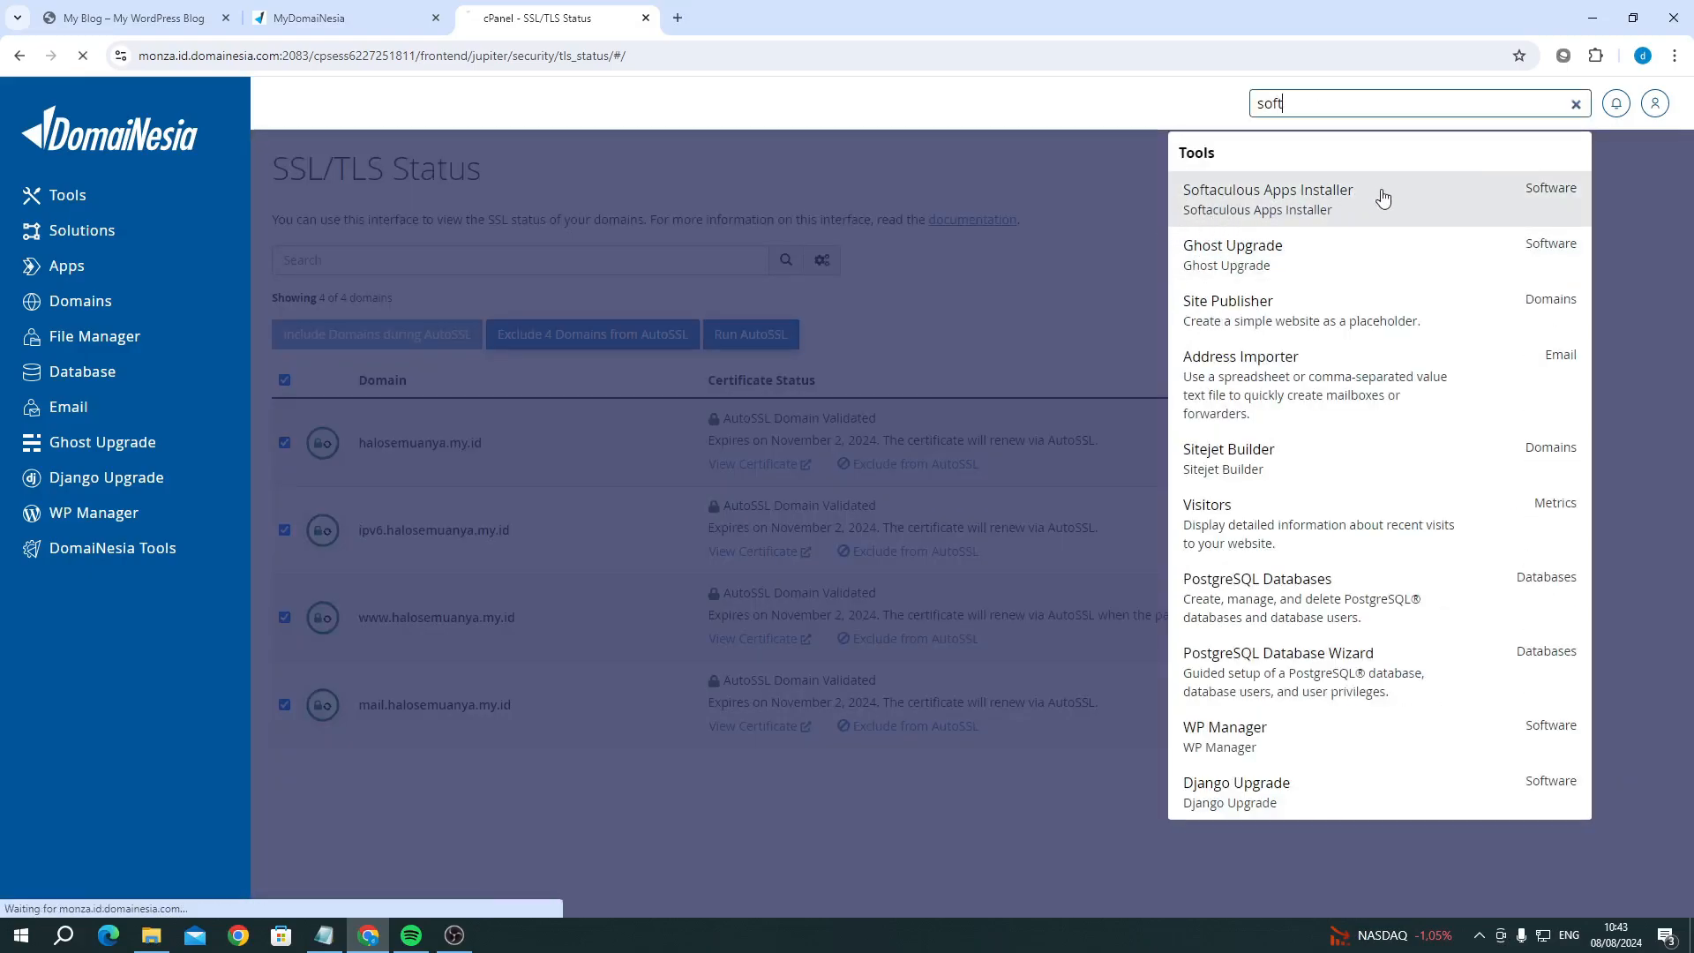
{"action": "left_click", "coordinate": [1228, 265]}
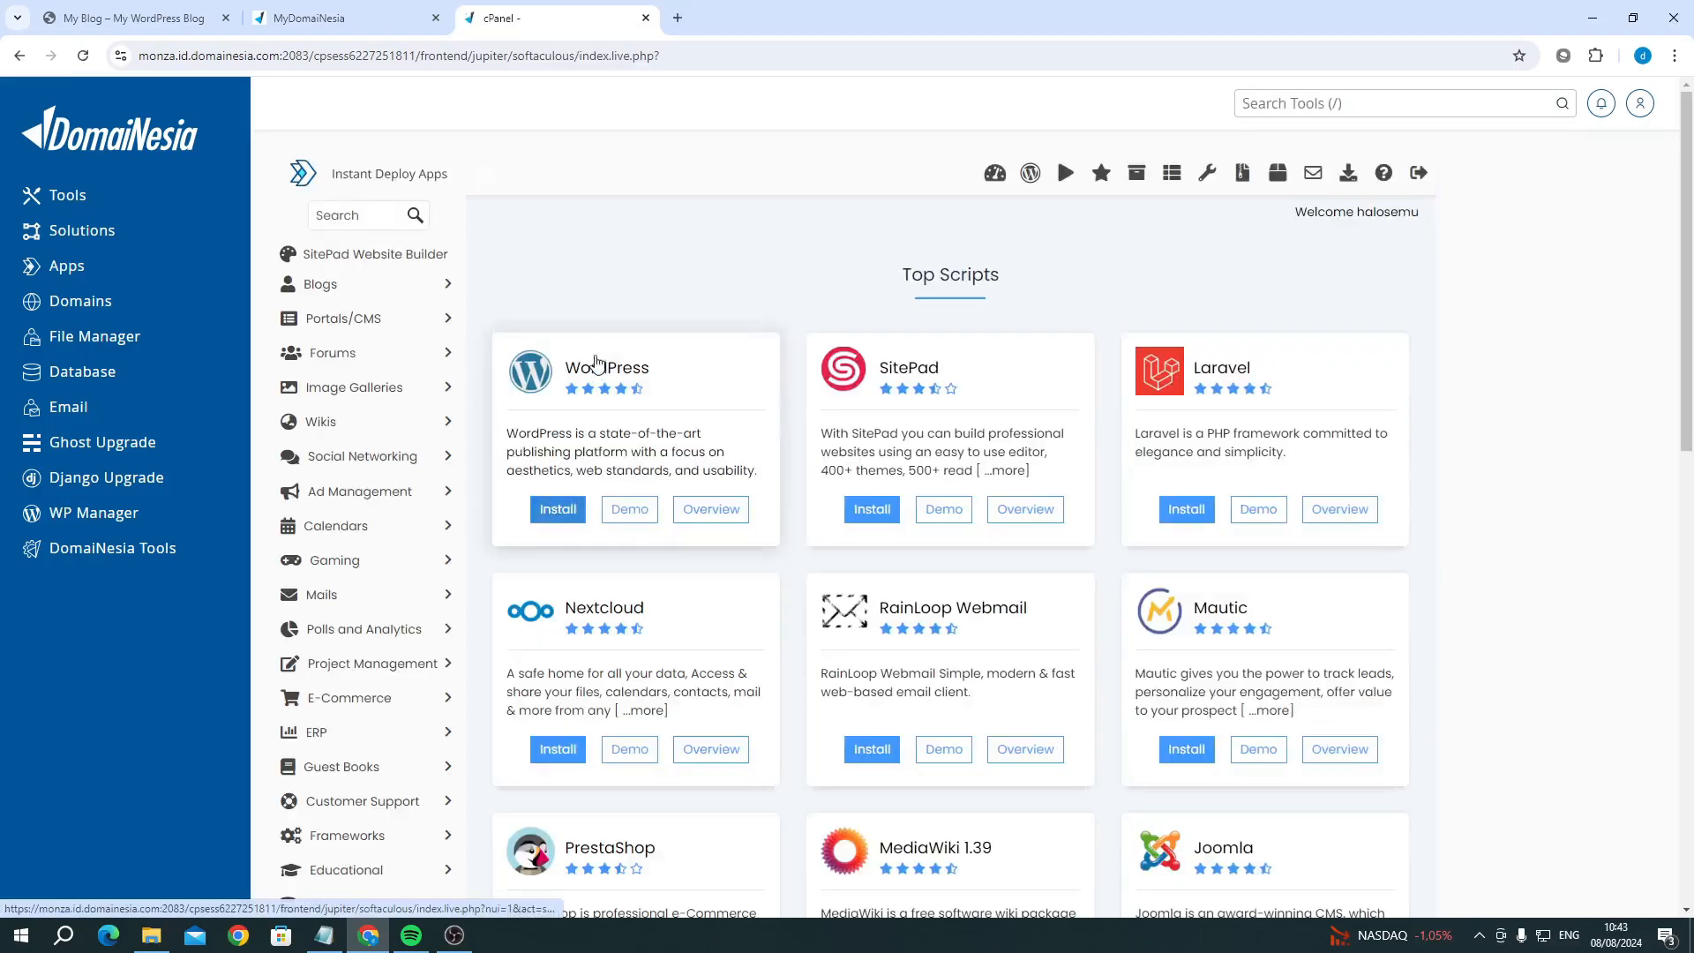
{"action": "right_click", "coordinate": [558, 514]}
{"action": "left_click", "coordinate": [590, 526]}
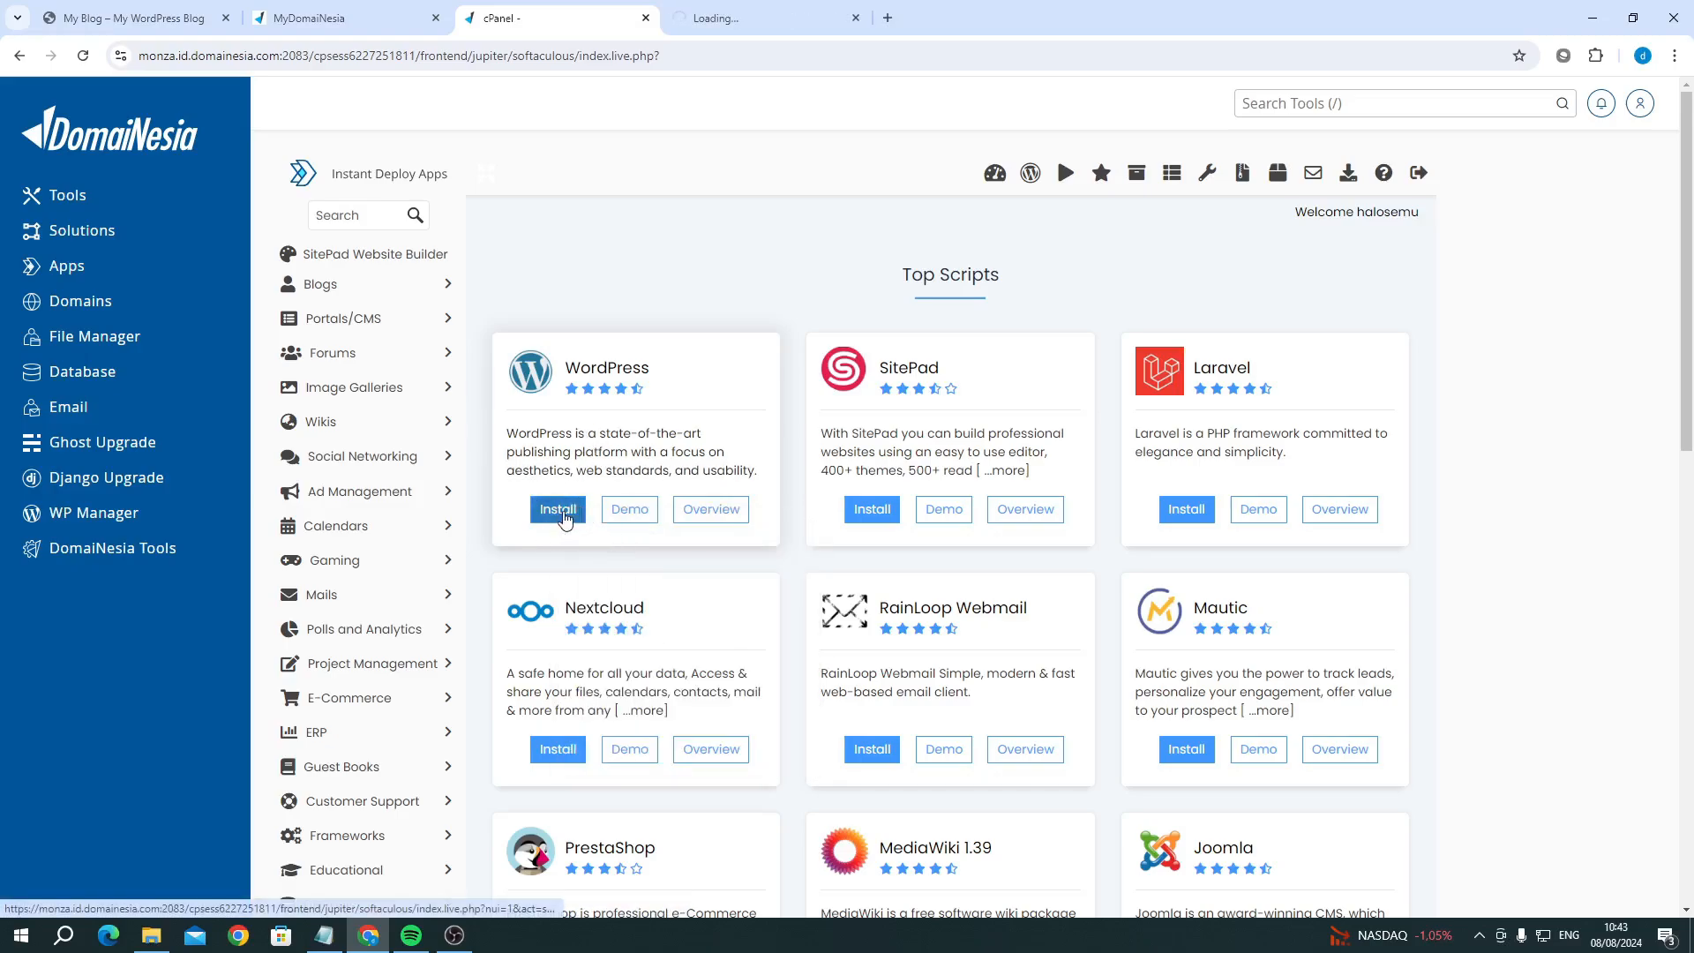
{"action": "right_click", "coordinate": [565, 515]}
{"action": "left_click", "coordinate": [695, 28]}
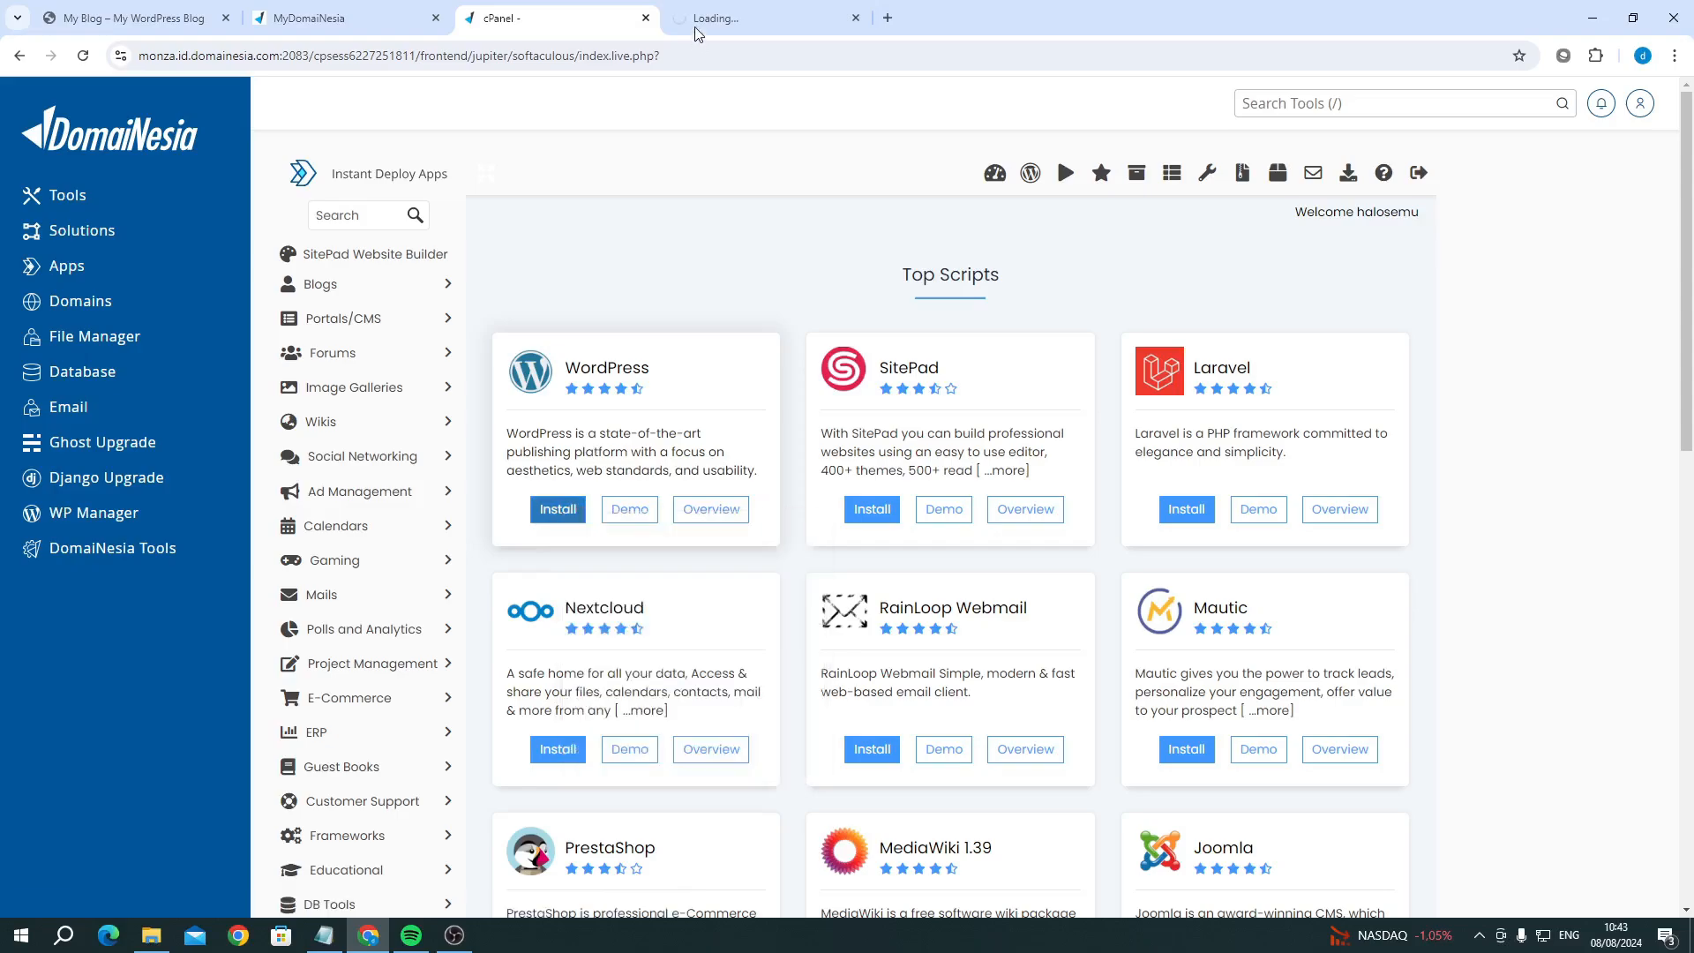
{"action": "left_click", "coordinate": [695, 28]}
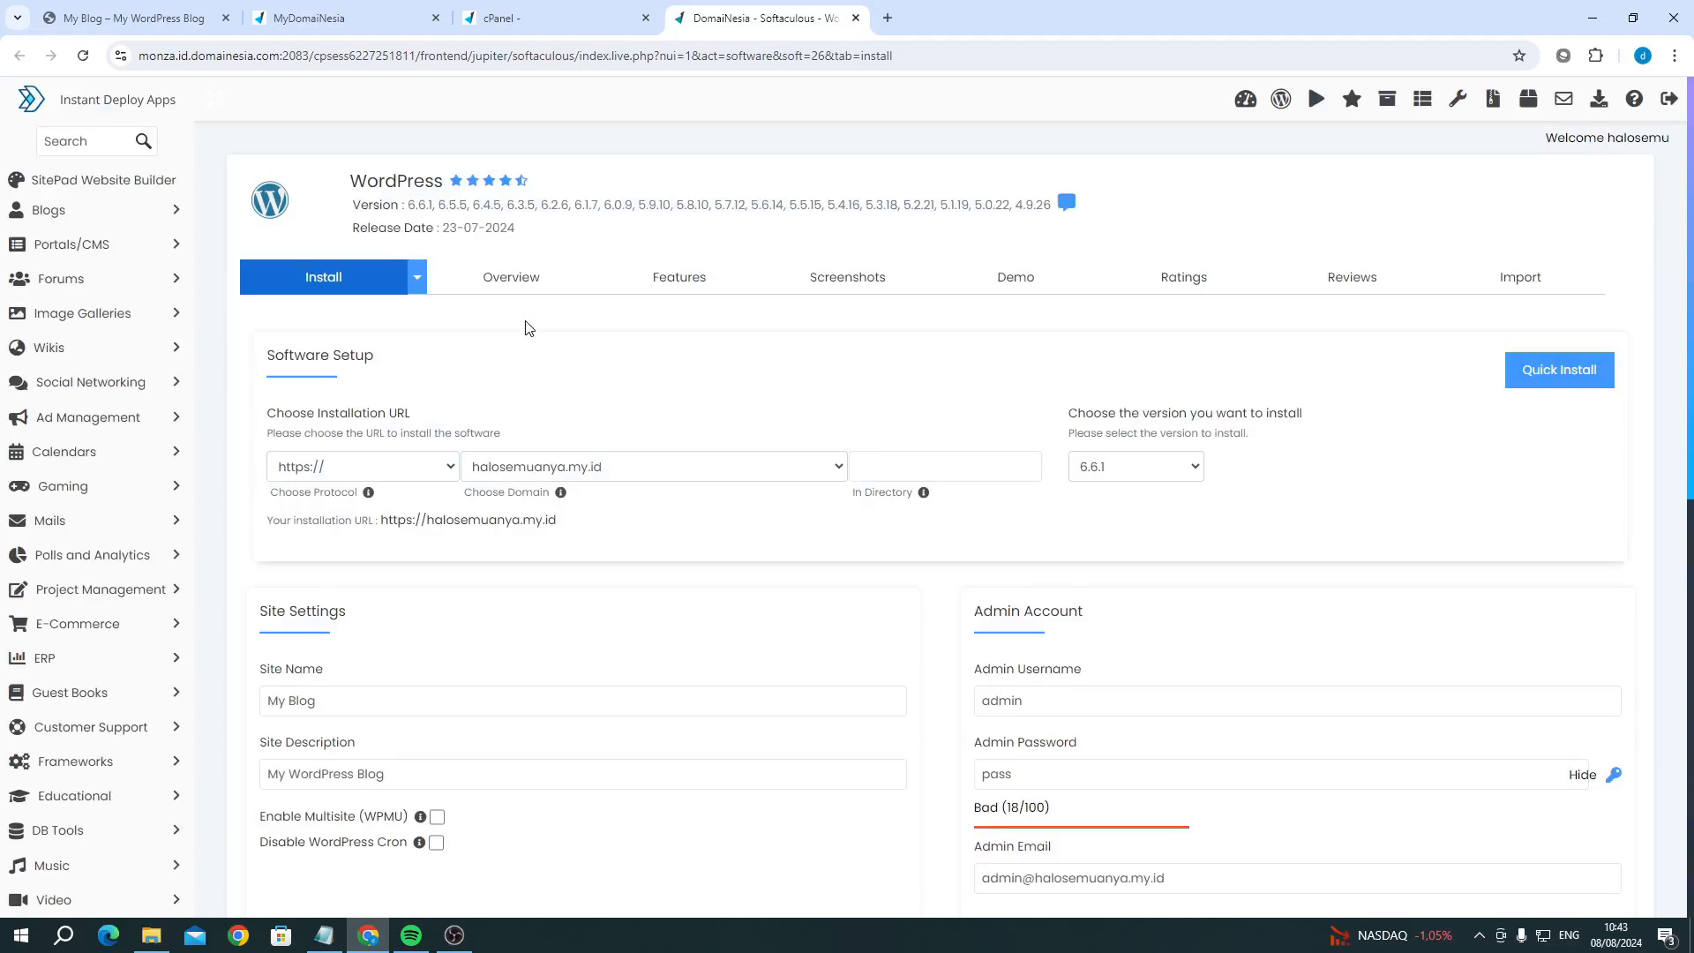
Step: Leave the installation directory empty, and set the site name to Toko Sepeda and the description to Menjual Sepeda Baru dan Bekas
{"action": "scroll", "coordinate": [527, 328], "scroll_direction": "down", "scroll_amount": 1}
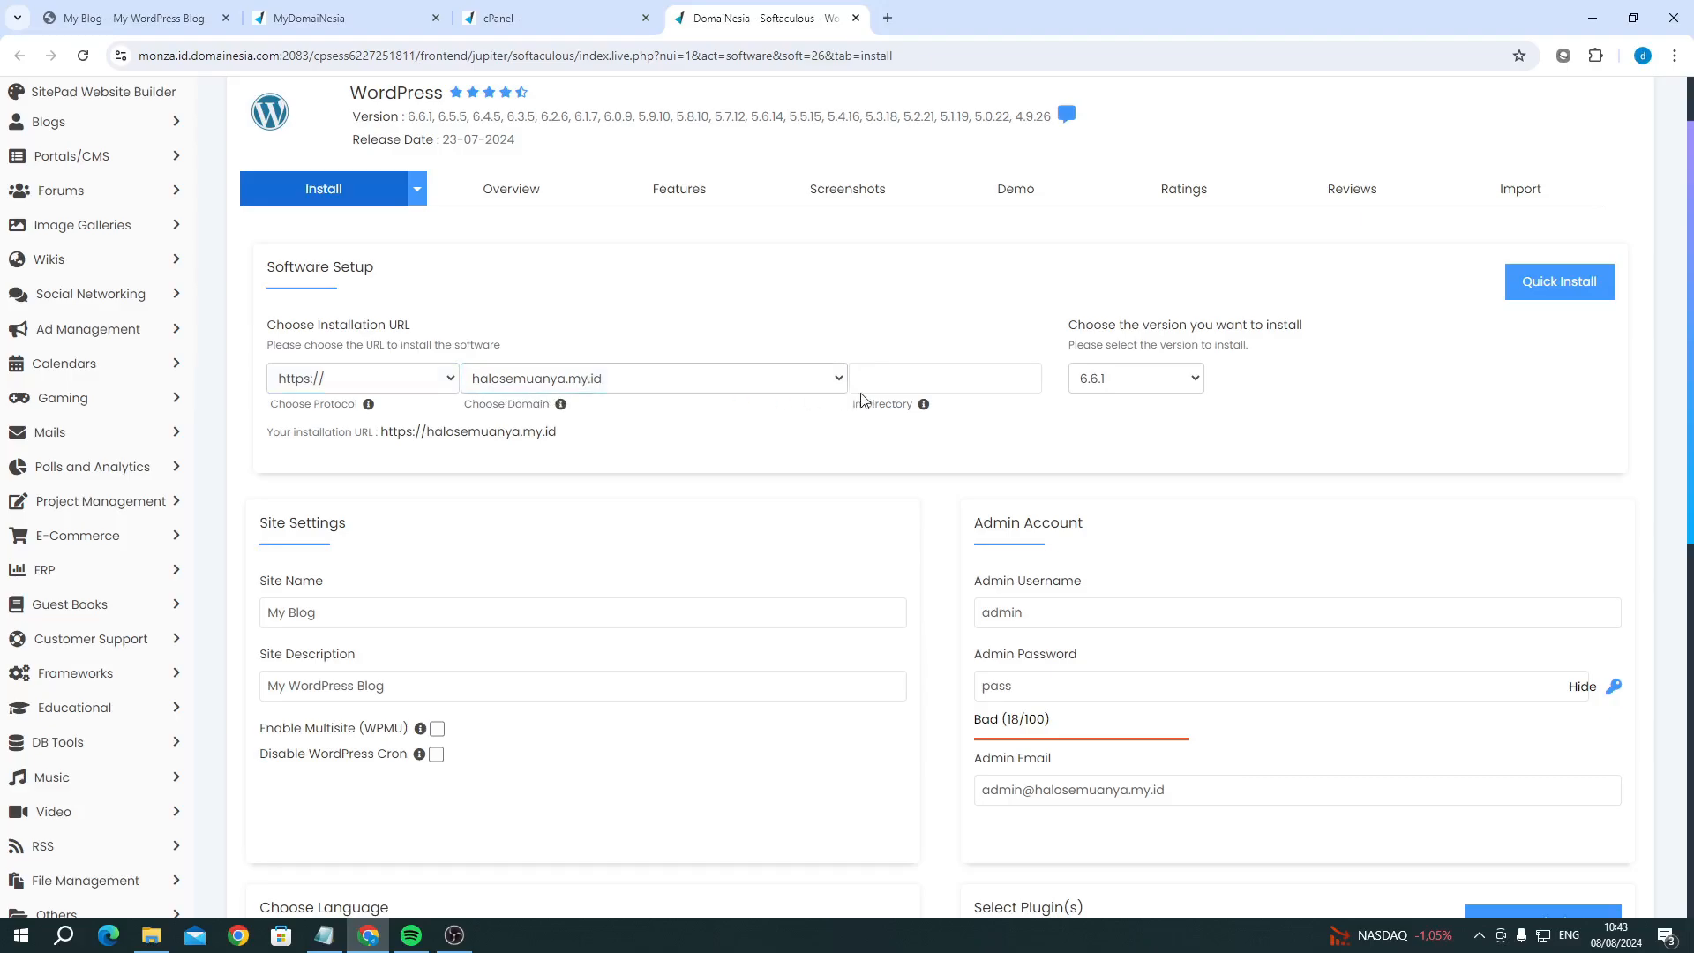
{"action": "left_click", "coordinate": [924, 383]}
{"action": "scroll", "coordinate": [415, 442], "scroll_direction": "down", "scroll_amount": 2}
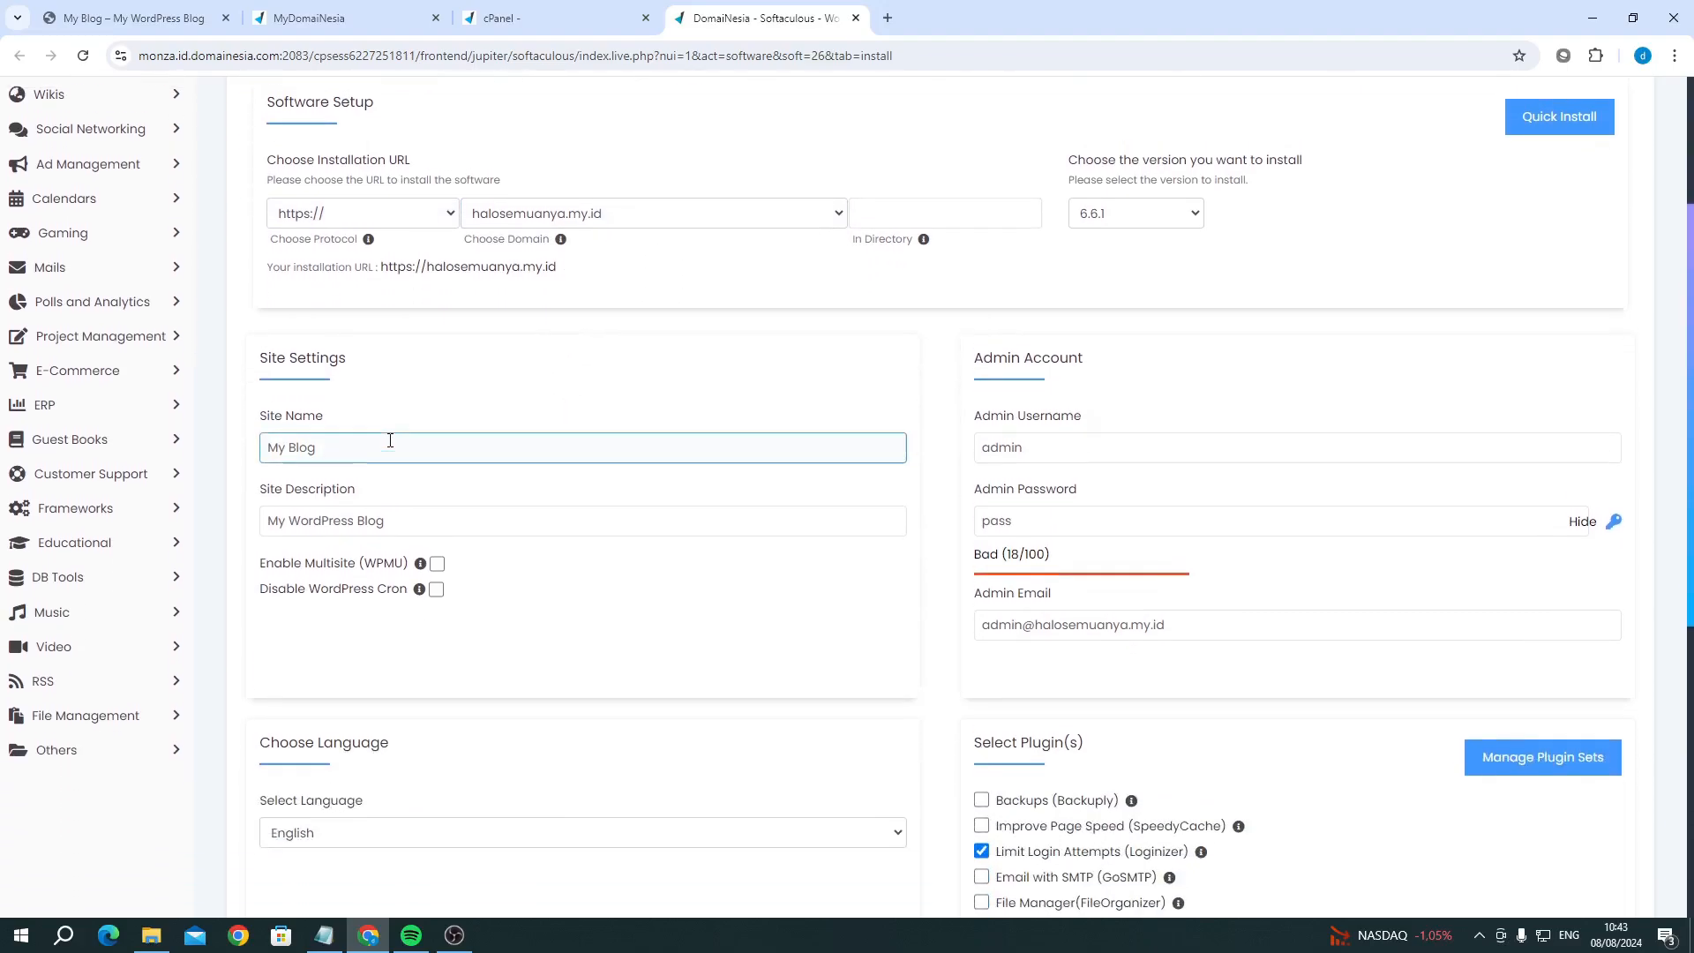
{"action": "scroll", "coordinate": [386, 439], "scroll_direction": "up", "scroll_amount": 1}
{"action": "left_click", "coordinate": [300, 523]}
{"action": "key", "text": "ctrl+a"}
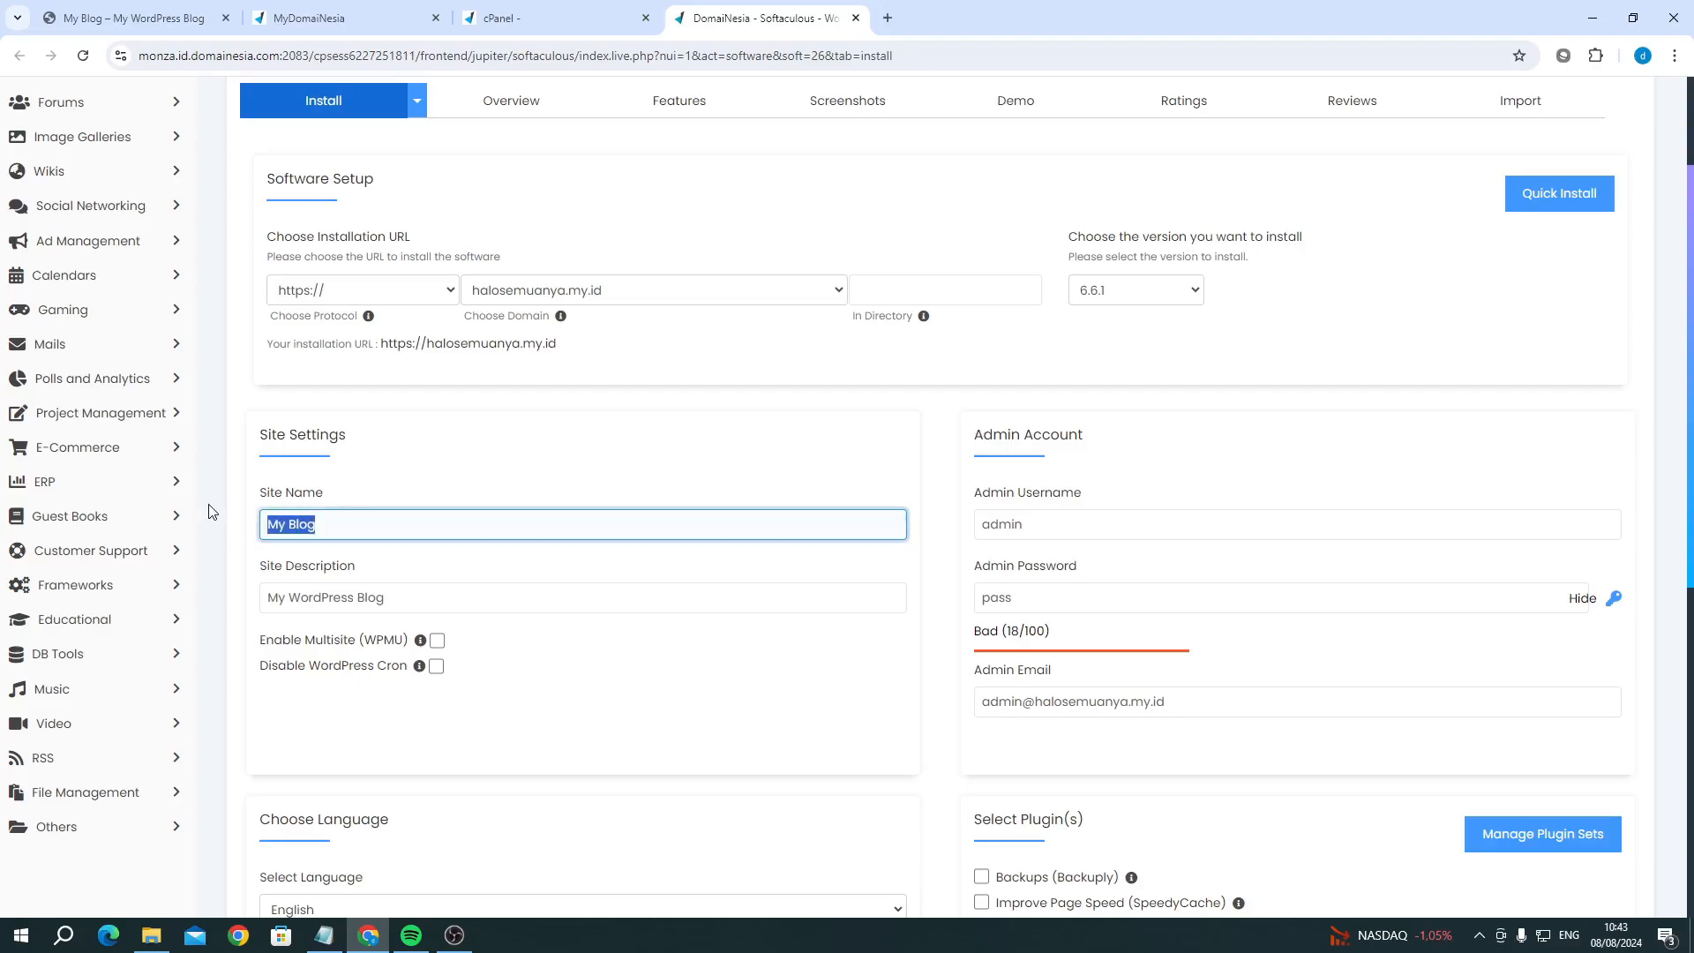
{"action": "type", "text": "Toko Sepeda"}
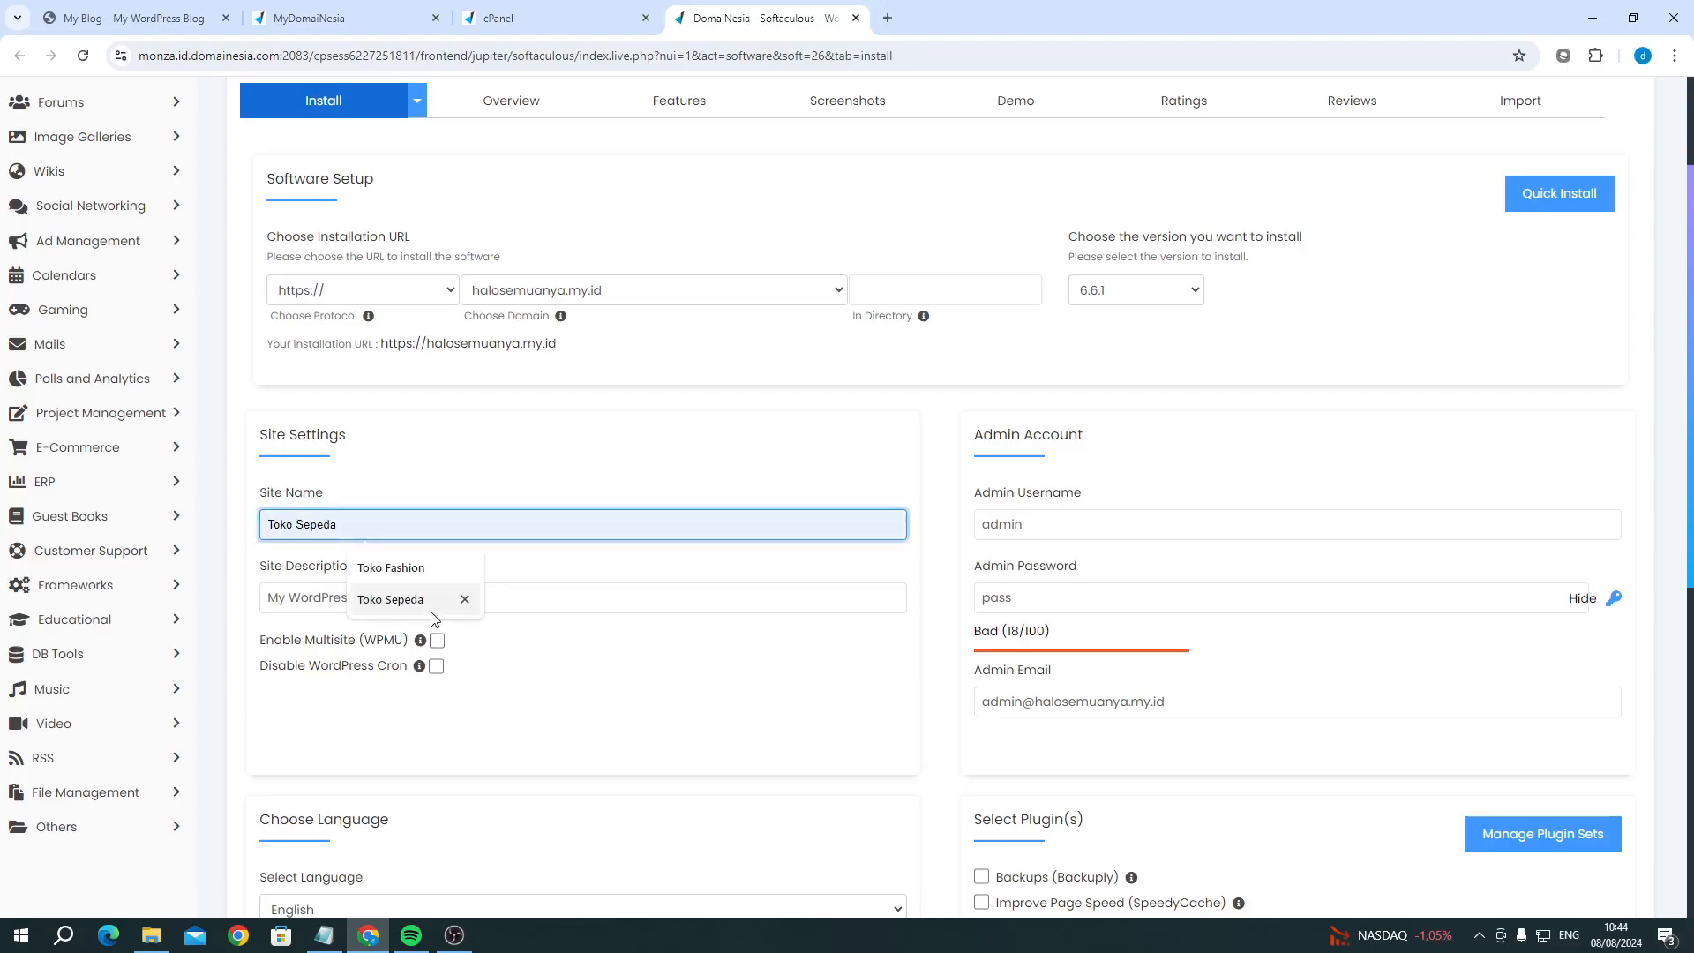
{"action": "left_click", "coordinate": [379, 599]}
{"action": "left_click_drag", "start_coordinate": [379, 597], "coordinate": [272, 603]}
{"action": "type", "text": "mENJ"}
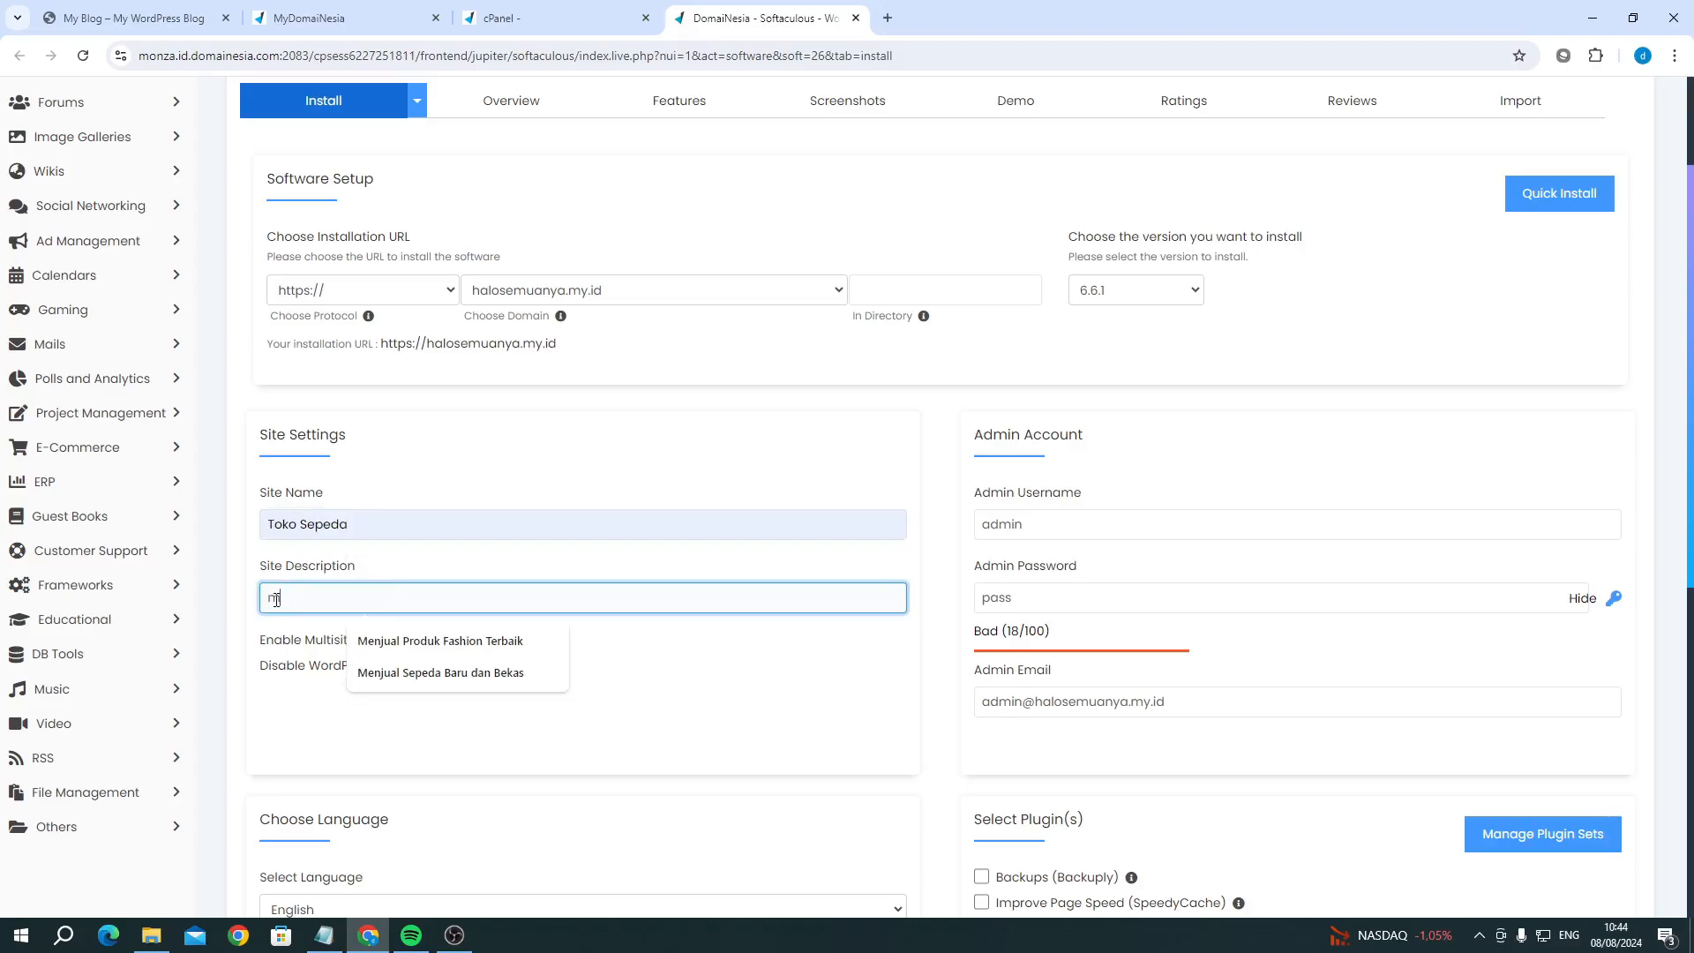
{"action": "left_click", "coordinate": [407, 675]}
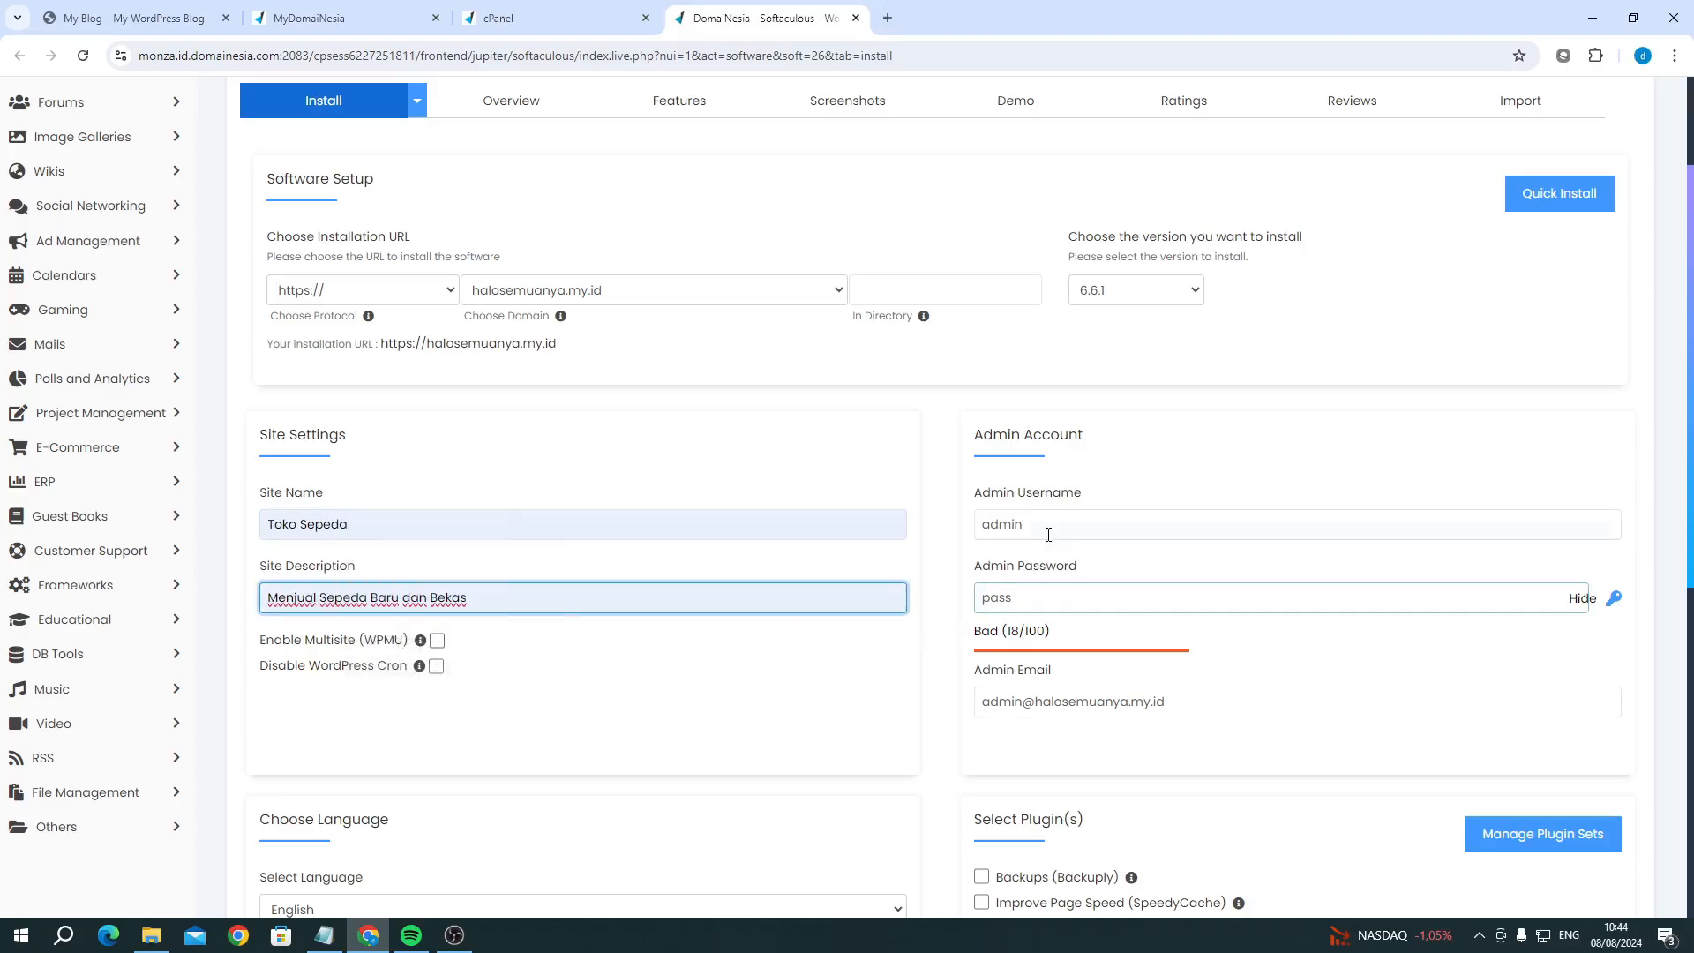
Step: Replace the WordPress admin username with miminlogin
{"action": "double_click", "coordinate": [981, 526]}
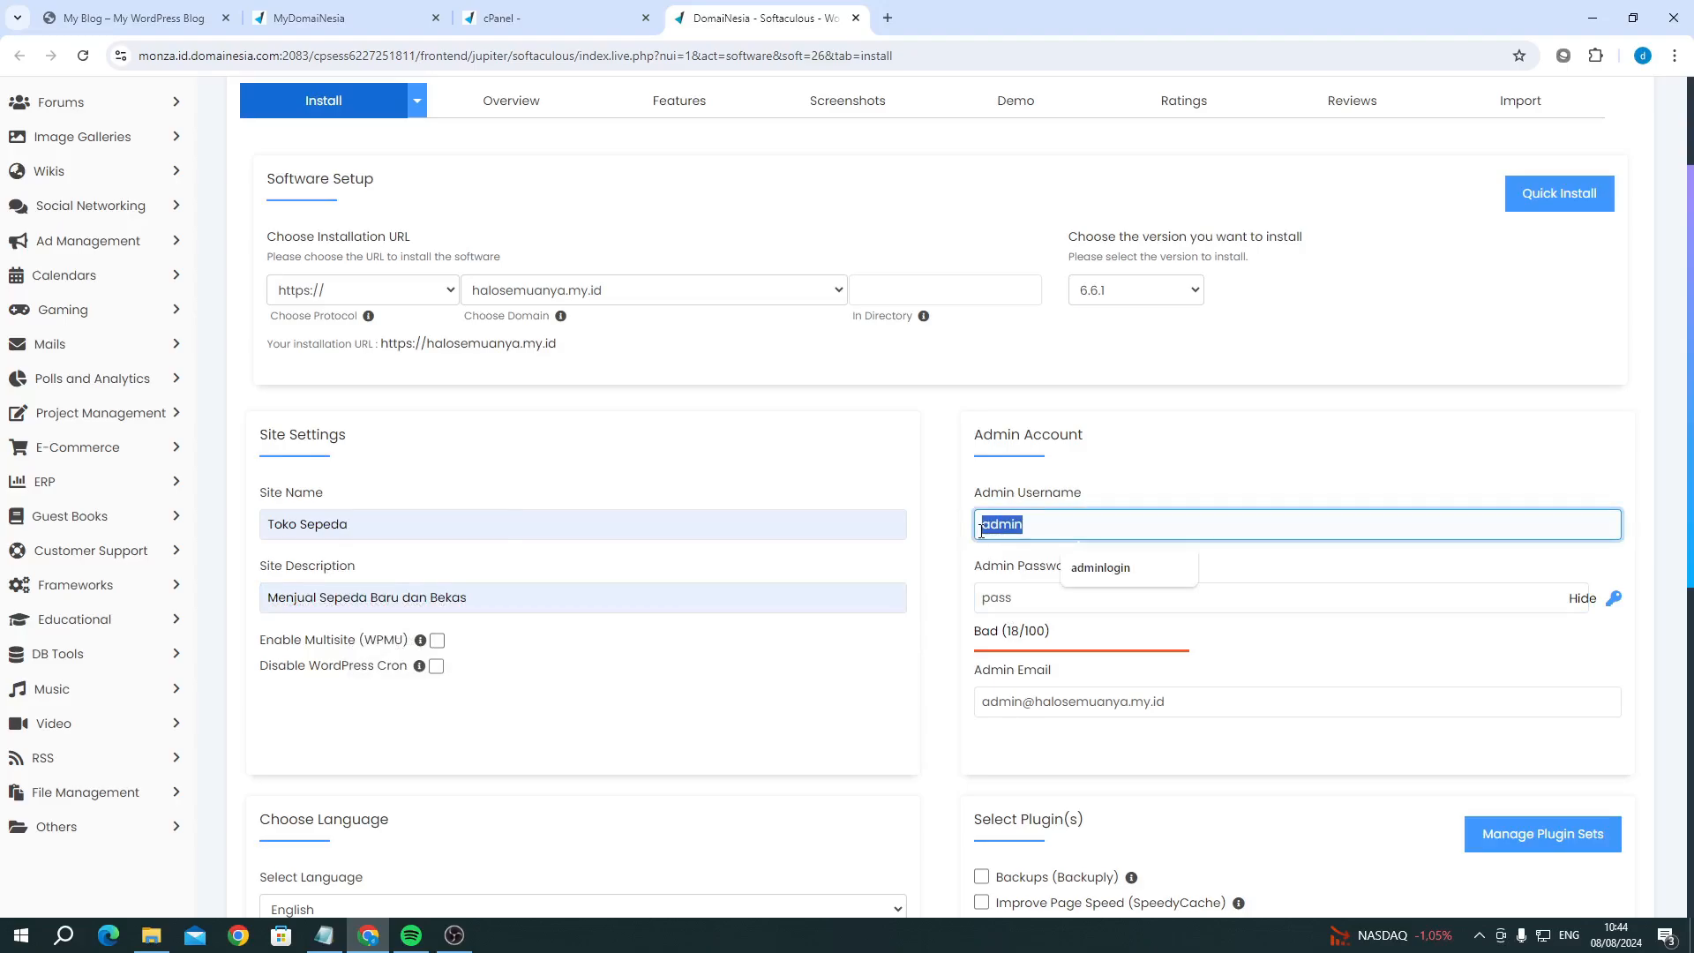
{"action": "type", "text": "dan"}
{"action": "key", "text": "BackSpace"}
{"action": "key", "text": "BackSpace"}
{"action": "key", "text": "BackSpace"}
{"action": "type", "text": "mi"}
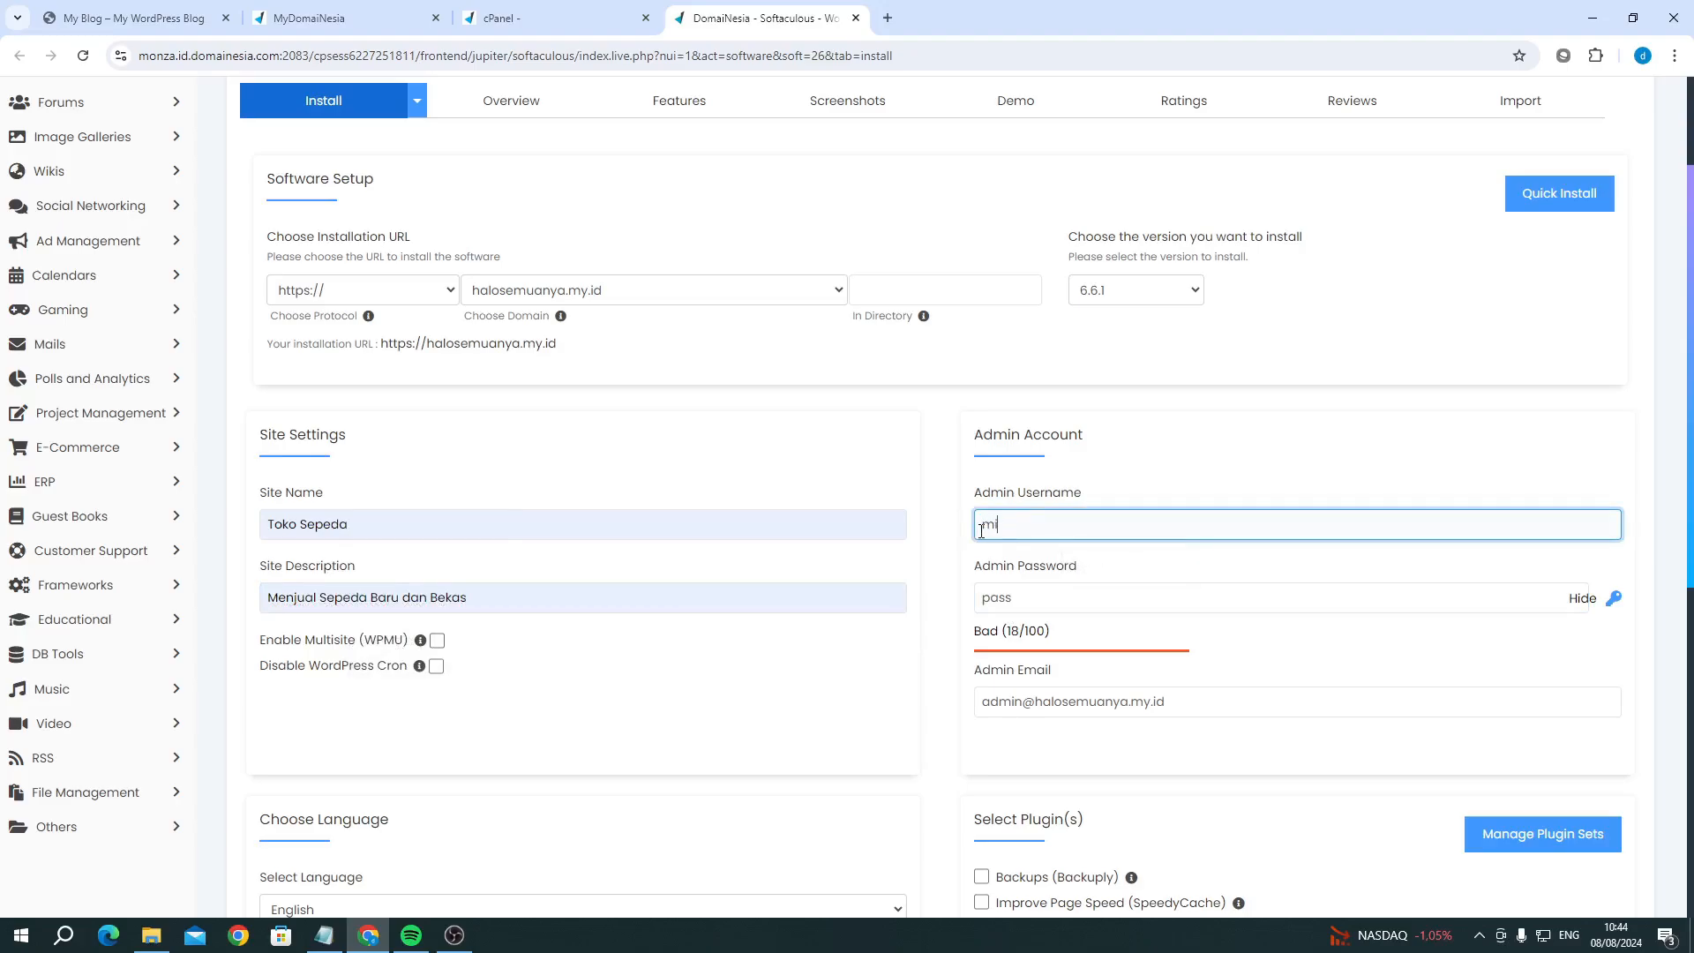
{"action": "type", "text": "minlogin"}
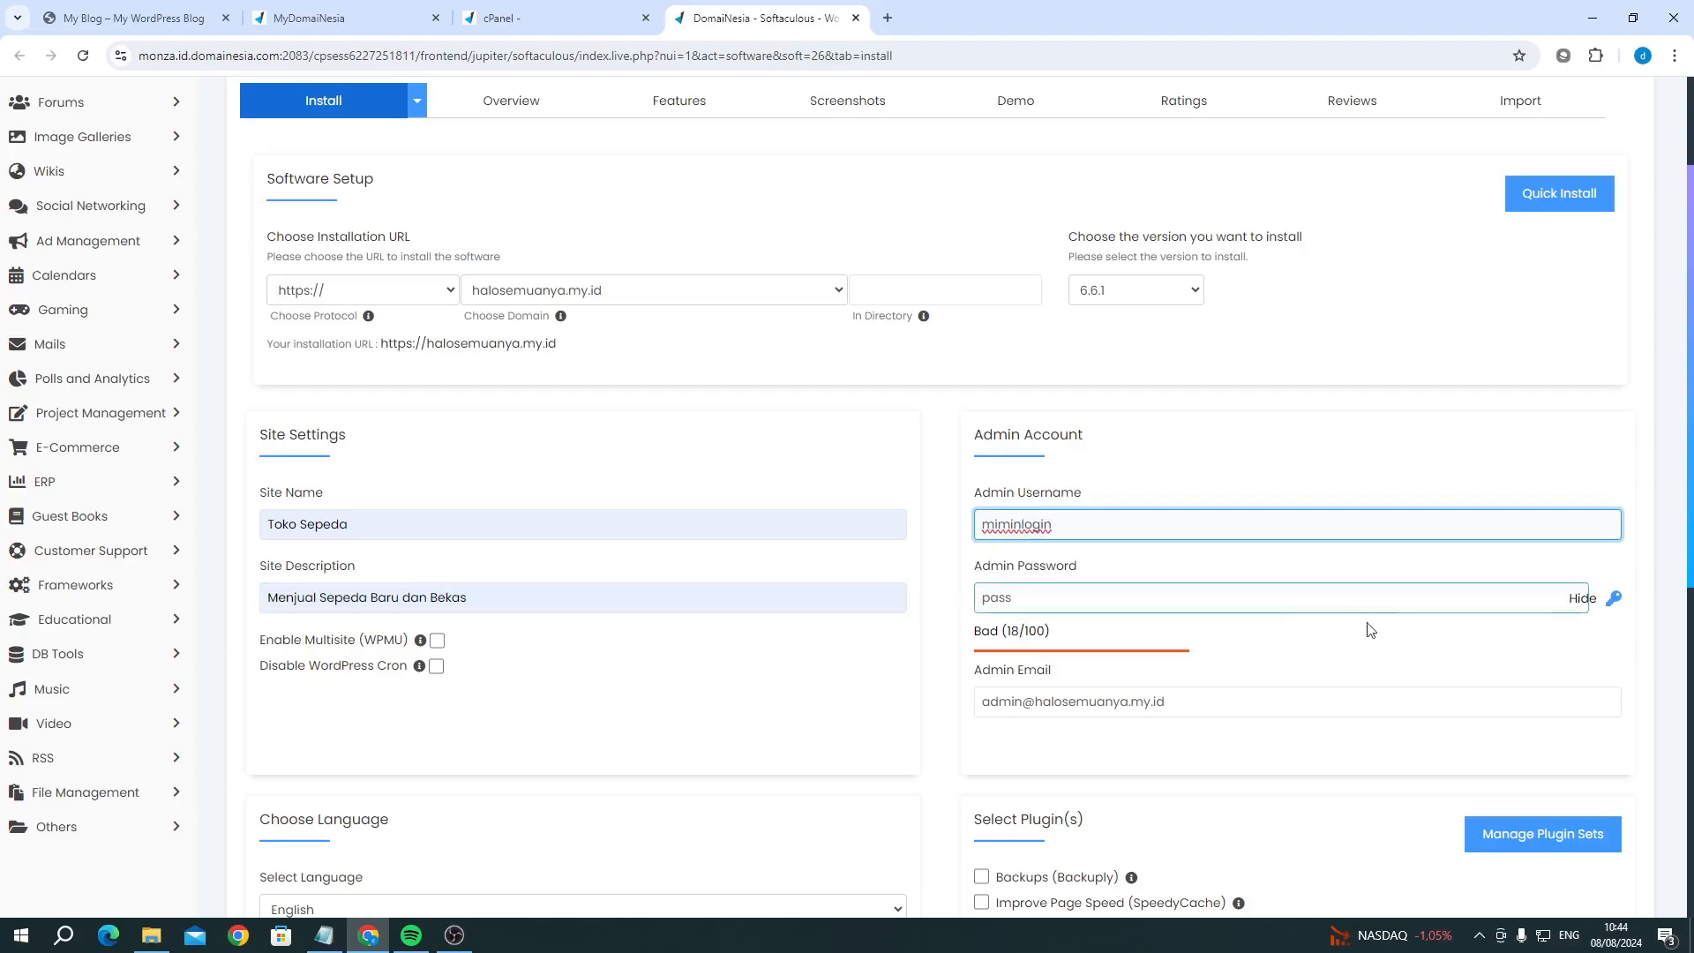
Step: Replace the default admin password with a randomly generated strong one and select it
{"action": "left_click", "coordinate": [1002, 591]}
{"action": "double_click", "coordinate": [1002, 591]}
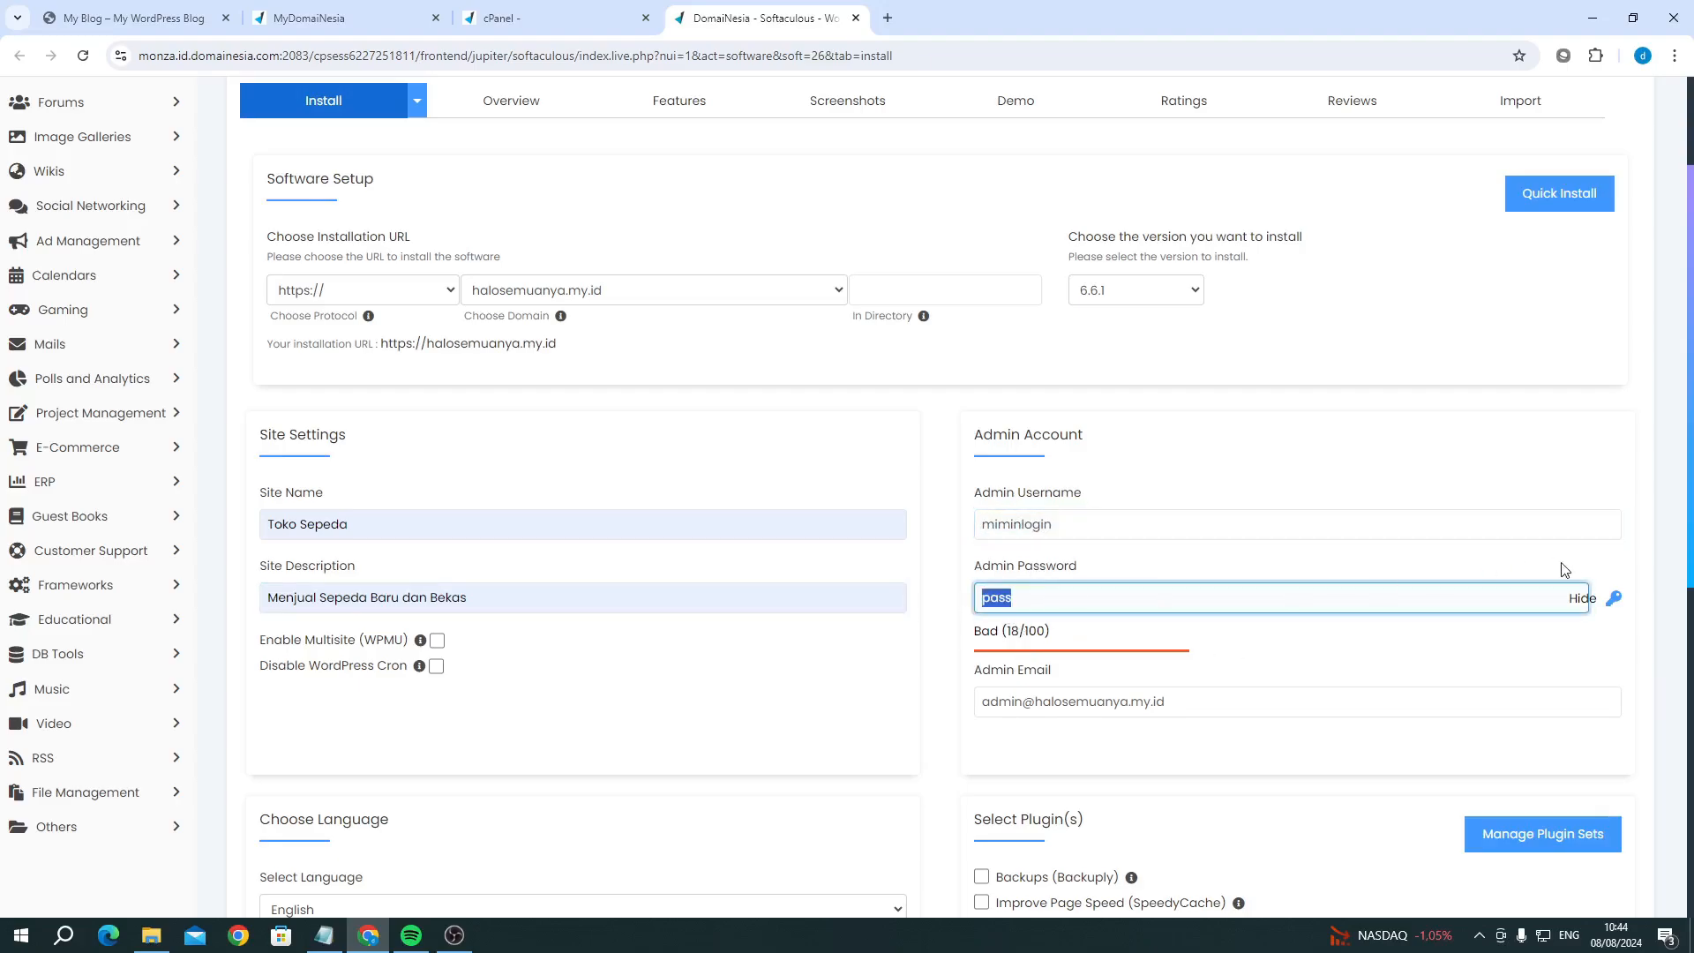
{"action": "left_click", "coordinate": [1614, 598]}
{"action": "left_click_drag", "start_coordinate": [1155, 601], "coordinate": [873, 614]}
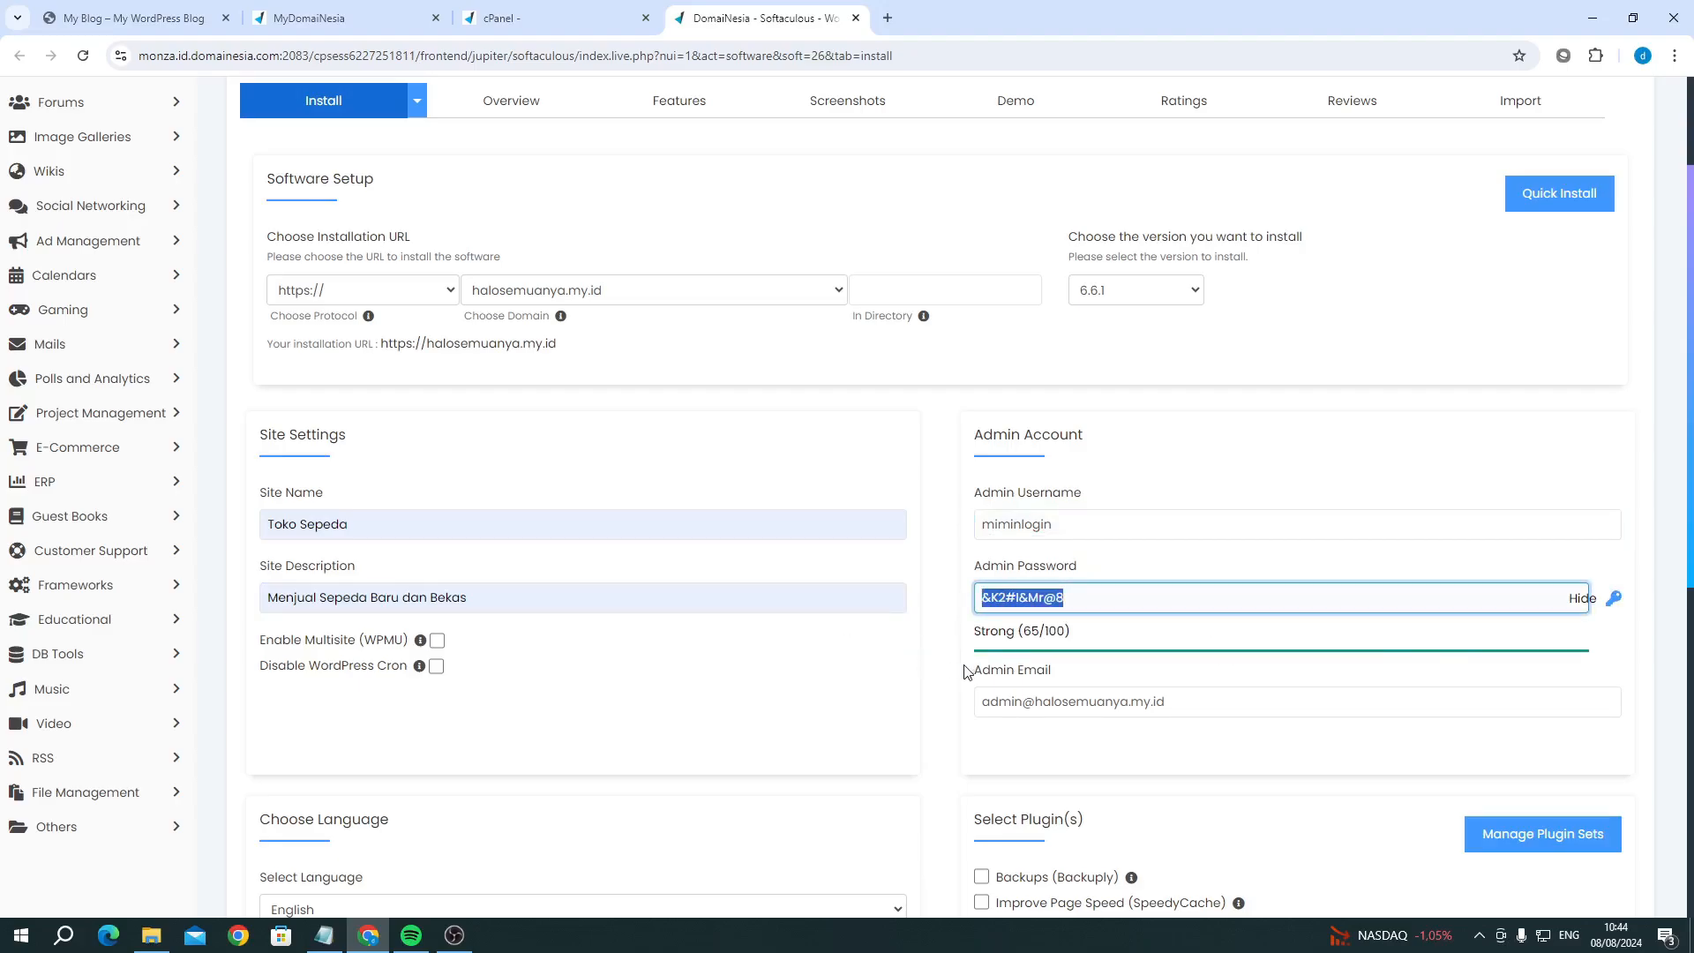
Step: Set the WordPress language to Indonesian and install it with the preselected plugins
{"action": "scroll", "coordinate": [552, 593], "scroll_direction": "down", "scroll_amount": 2}
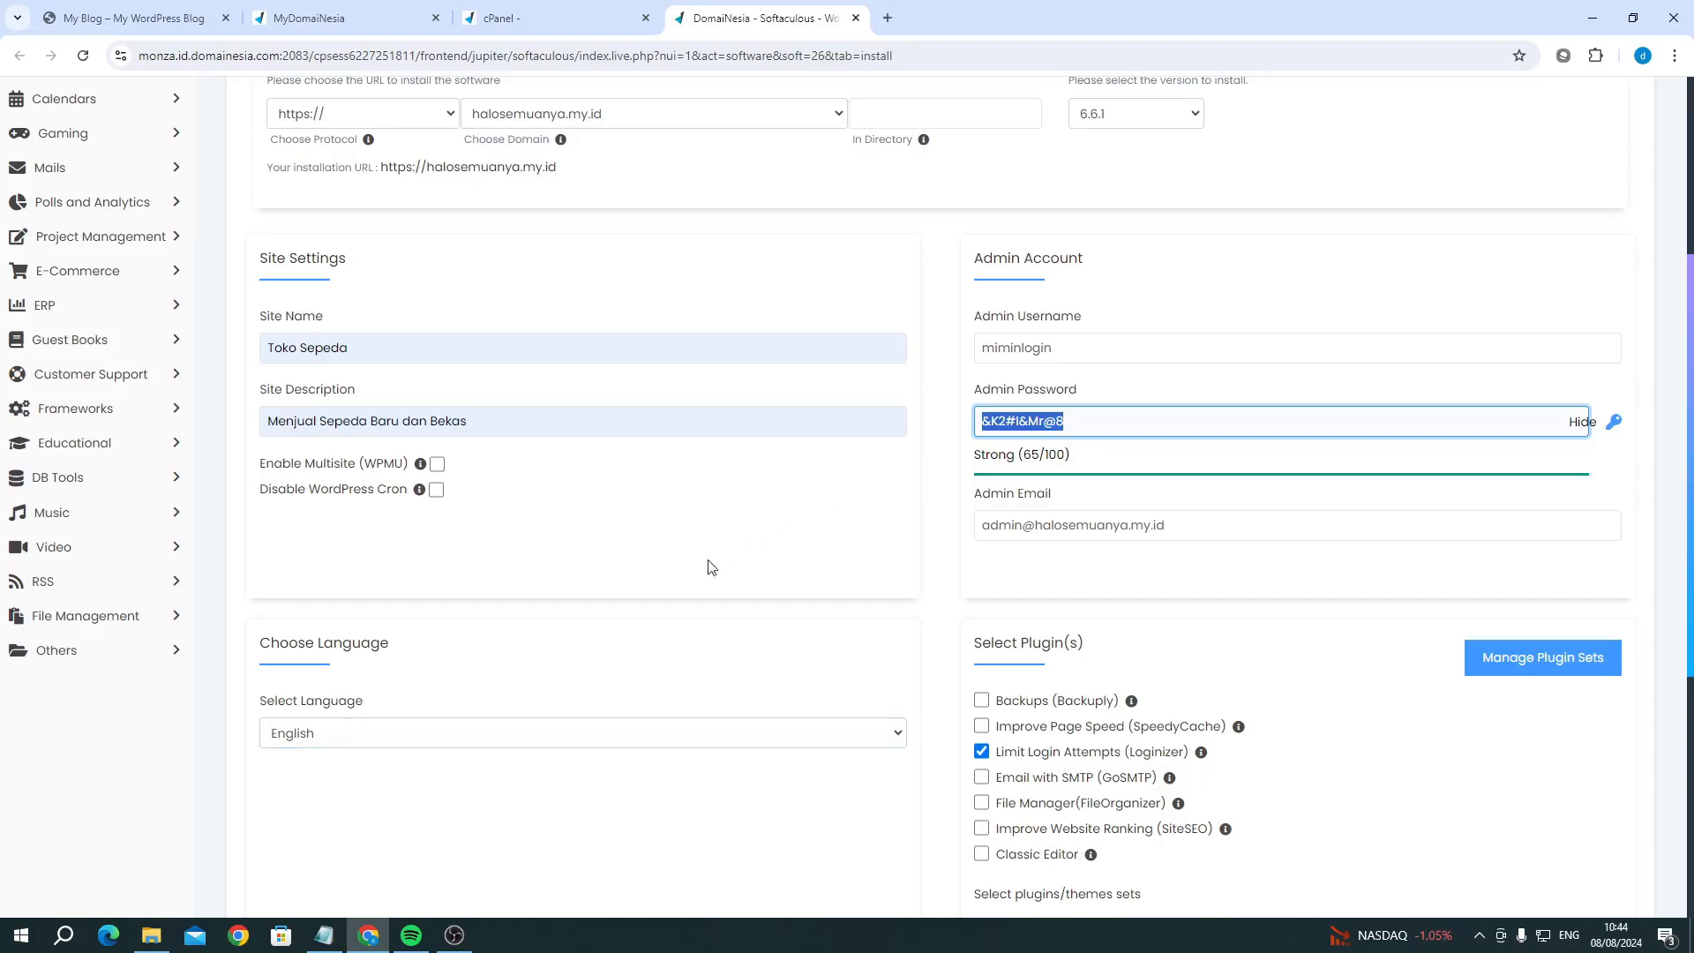
{"action": "left_click", "coordinate": [494, 733]}
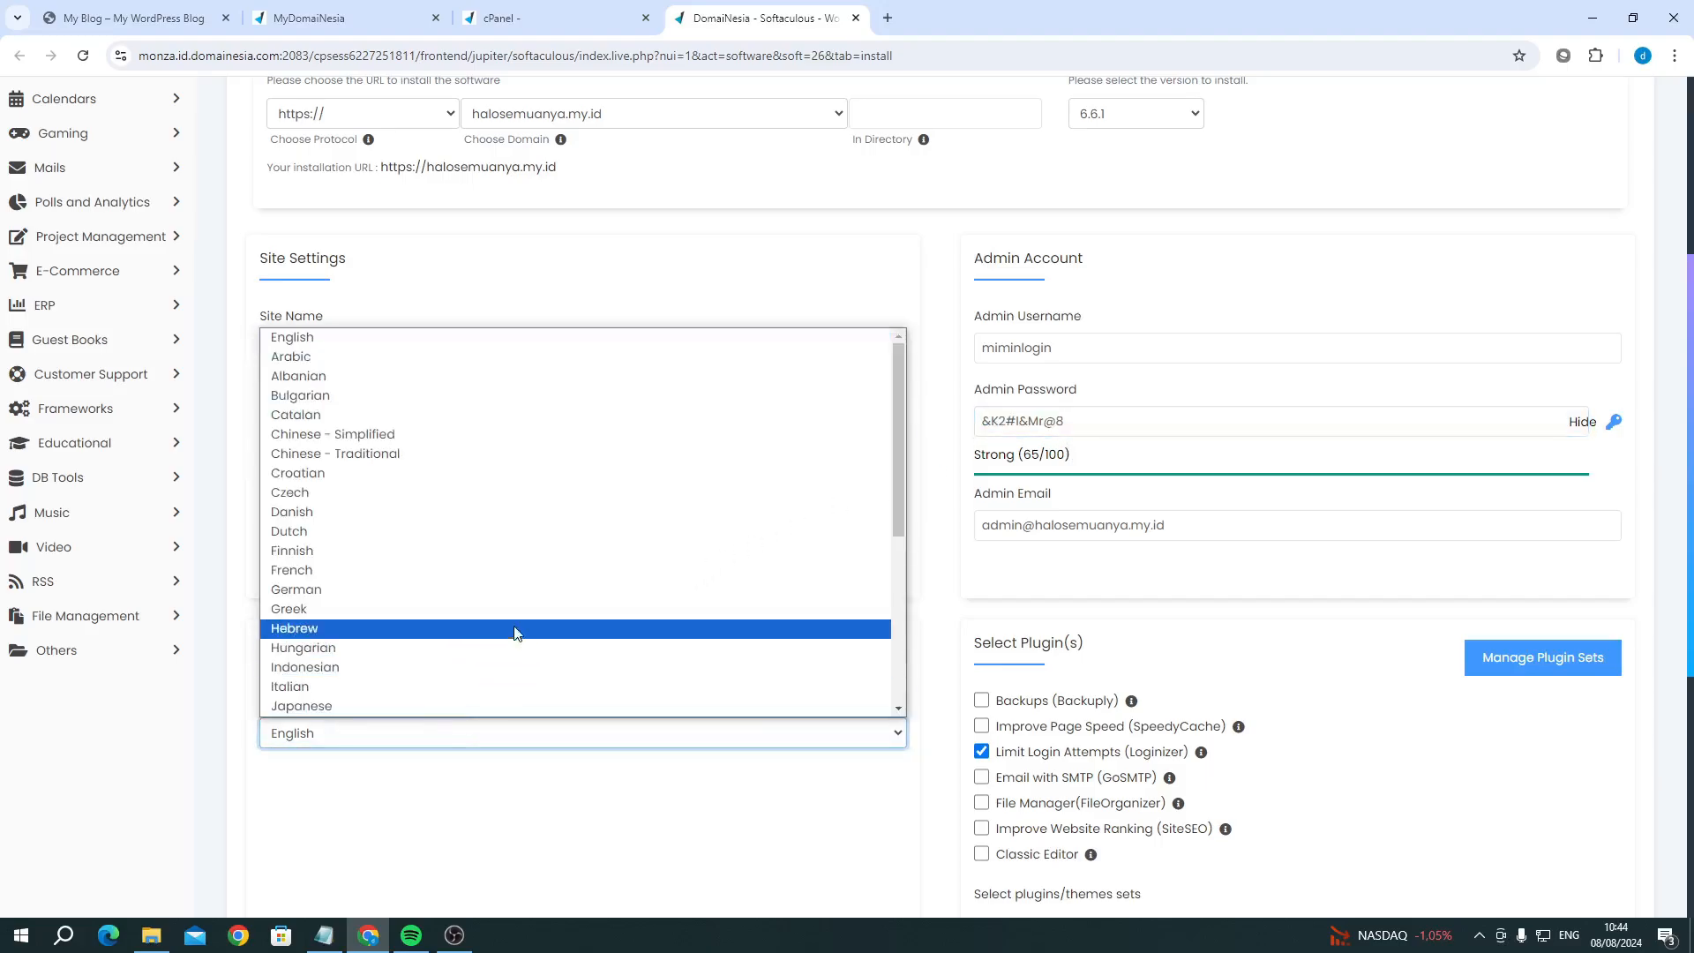
{"action": "left_click", "coordinate": [406, 663]}
{"action": "scroll", "coordinate": [491, 605], "scroll_direction": "down", "scroll_amount": 5}
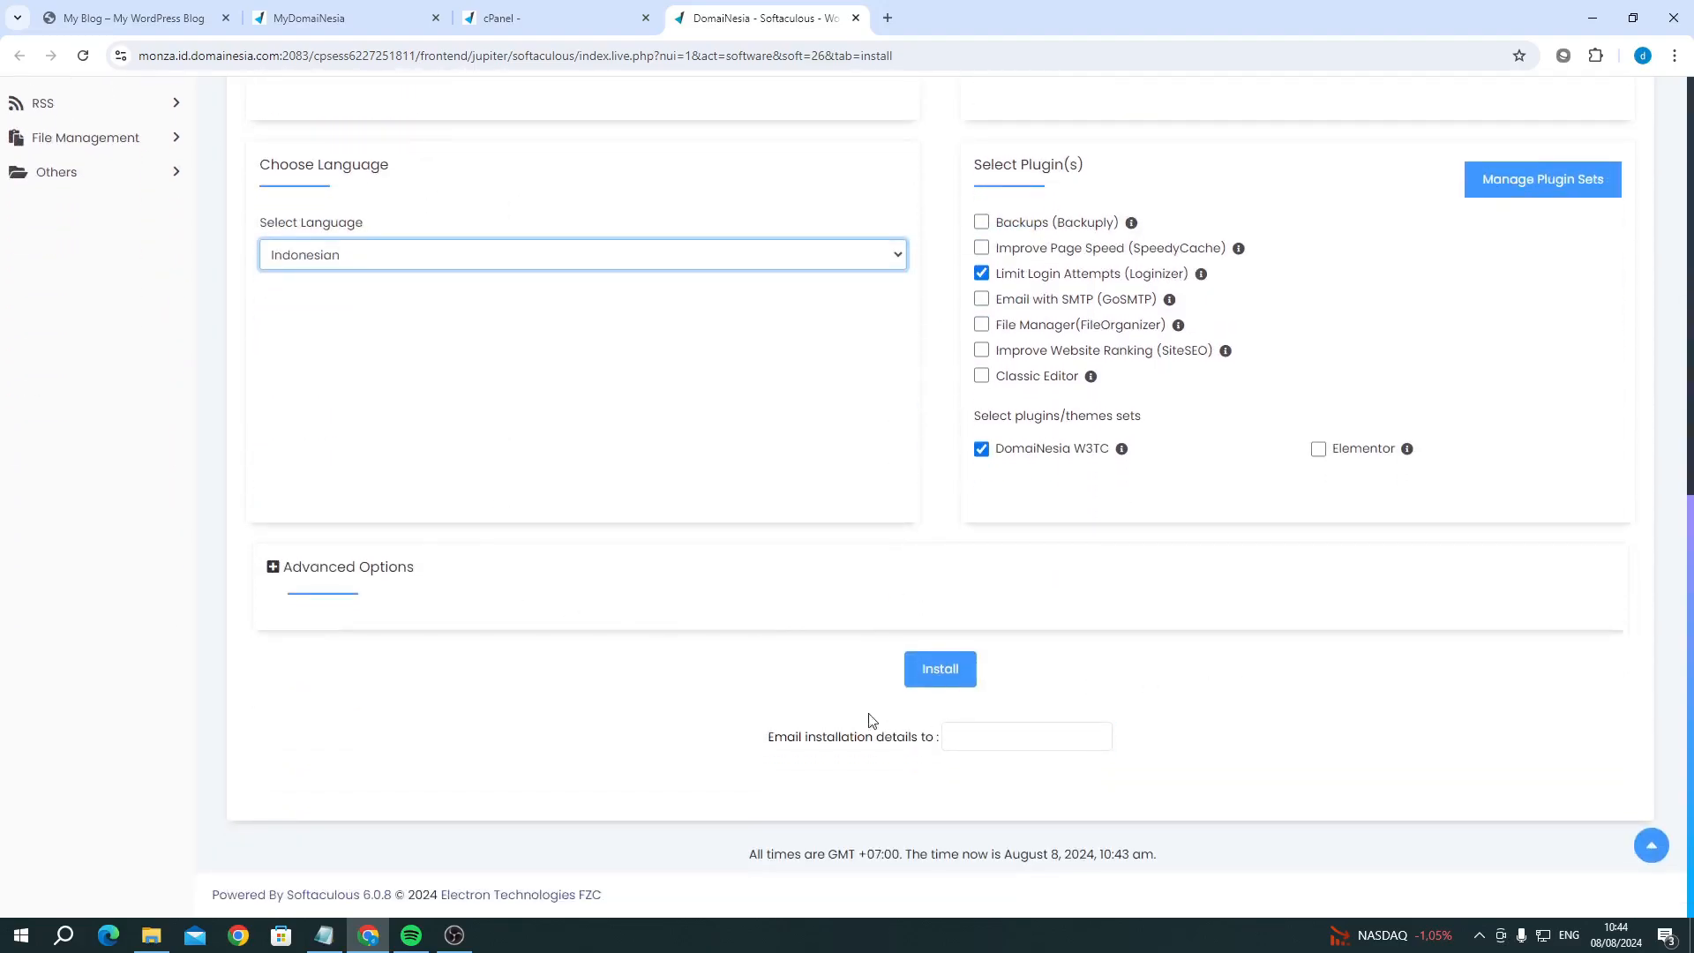
{"action": "left_click", "coordinate": [953, 683]}
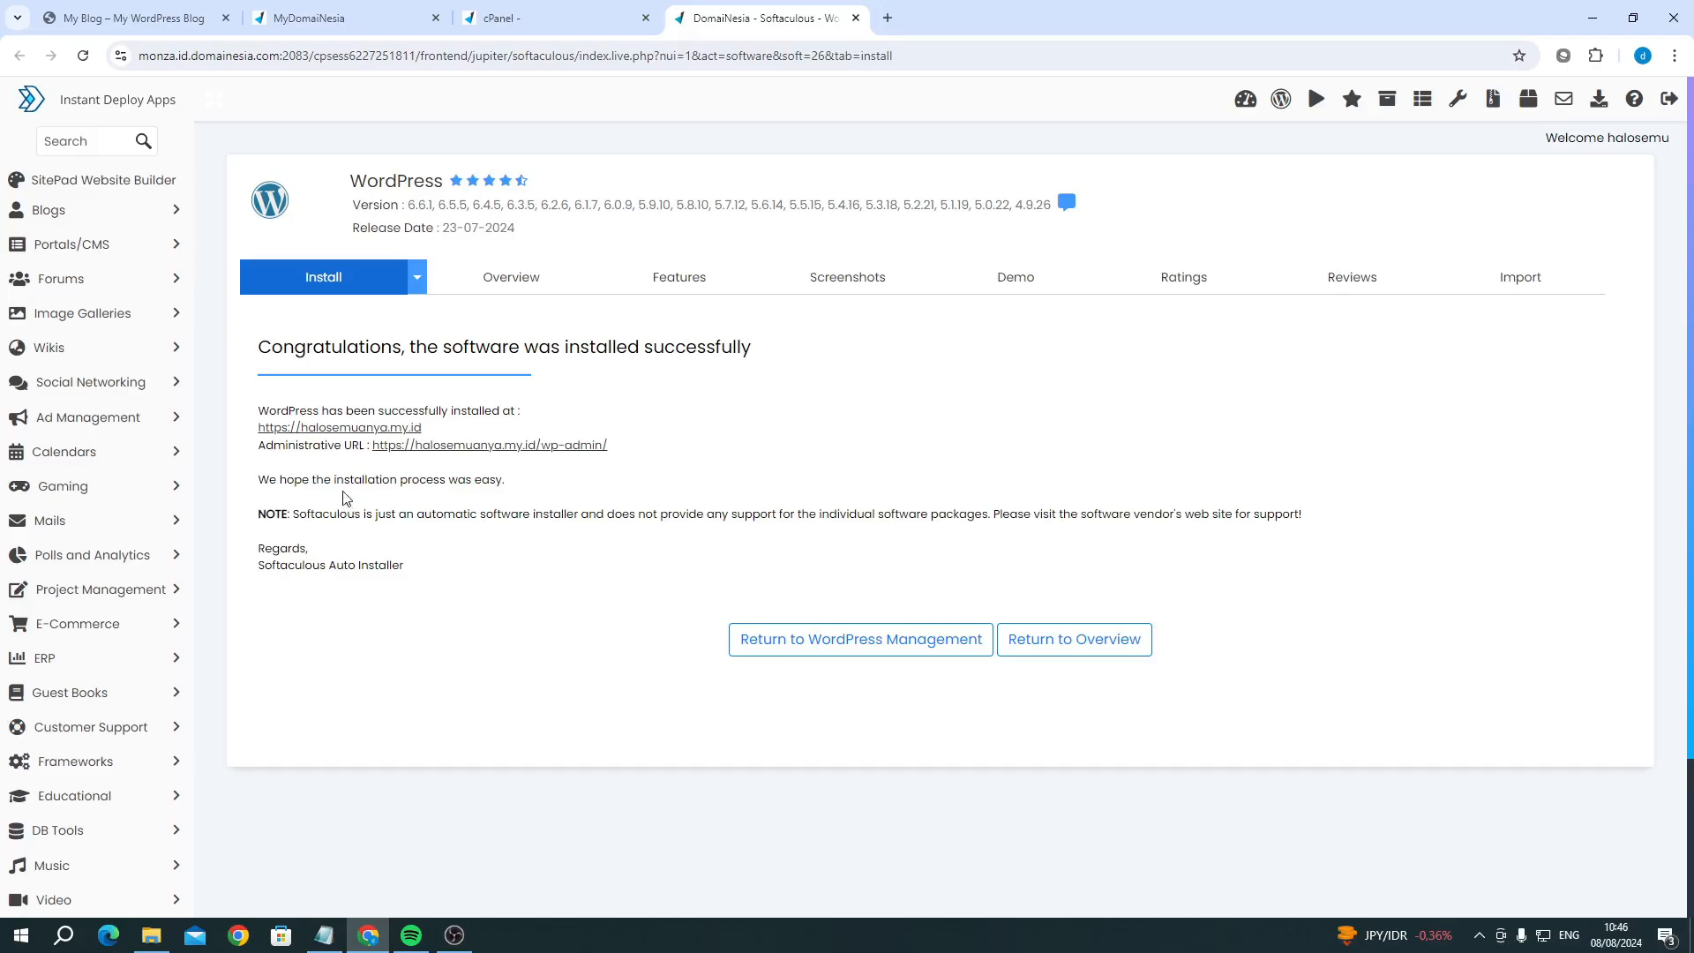
Step: Open the newly installed site and go to its wp-admin login page
{"action": "left_click", "coordinate": [361, 429]}
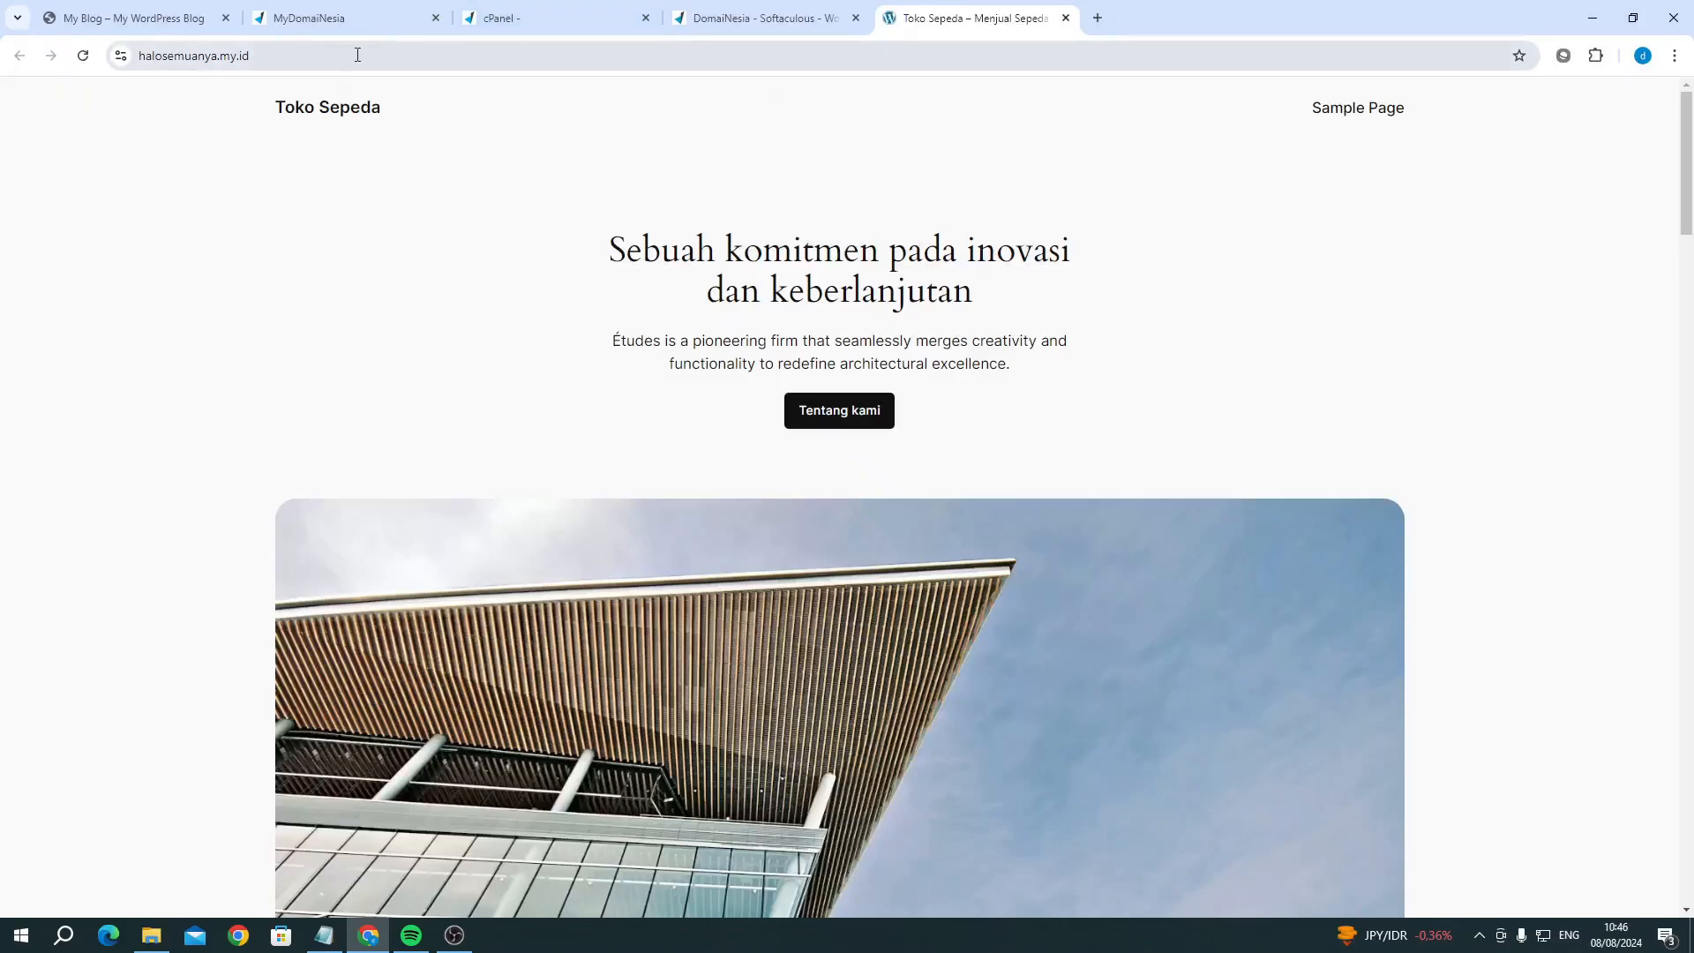
{"action": "left_click", "coordinate": [406, 46]}
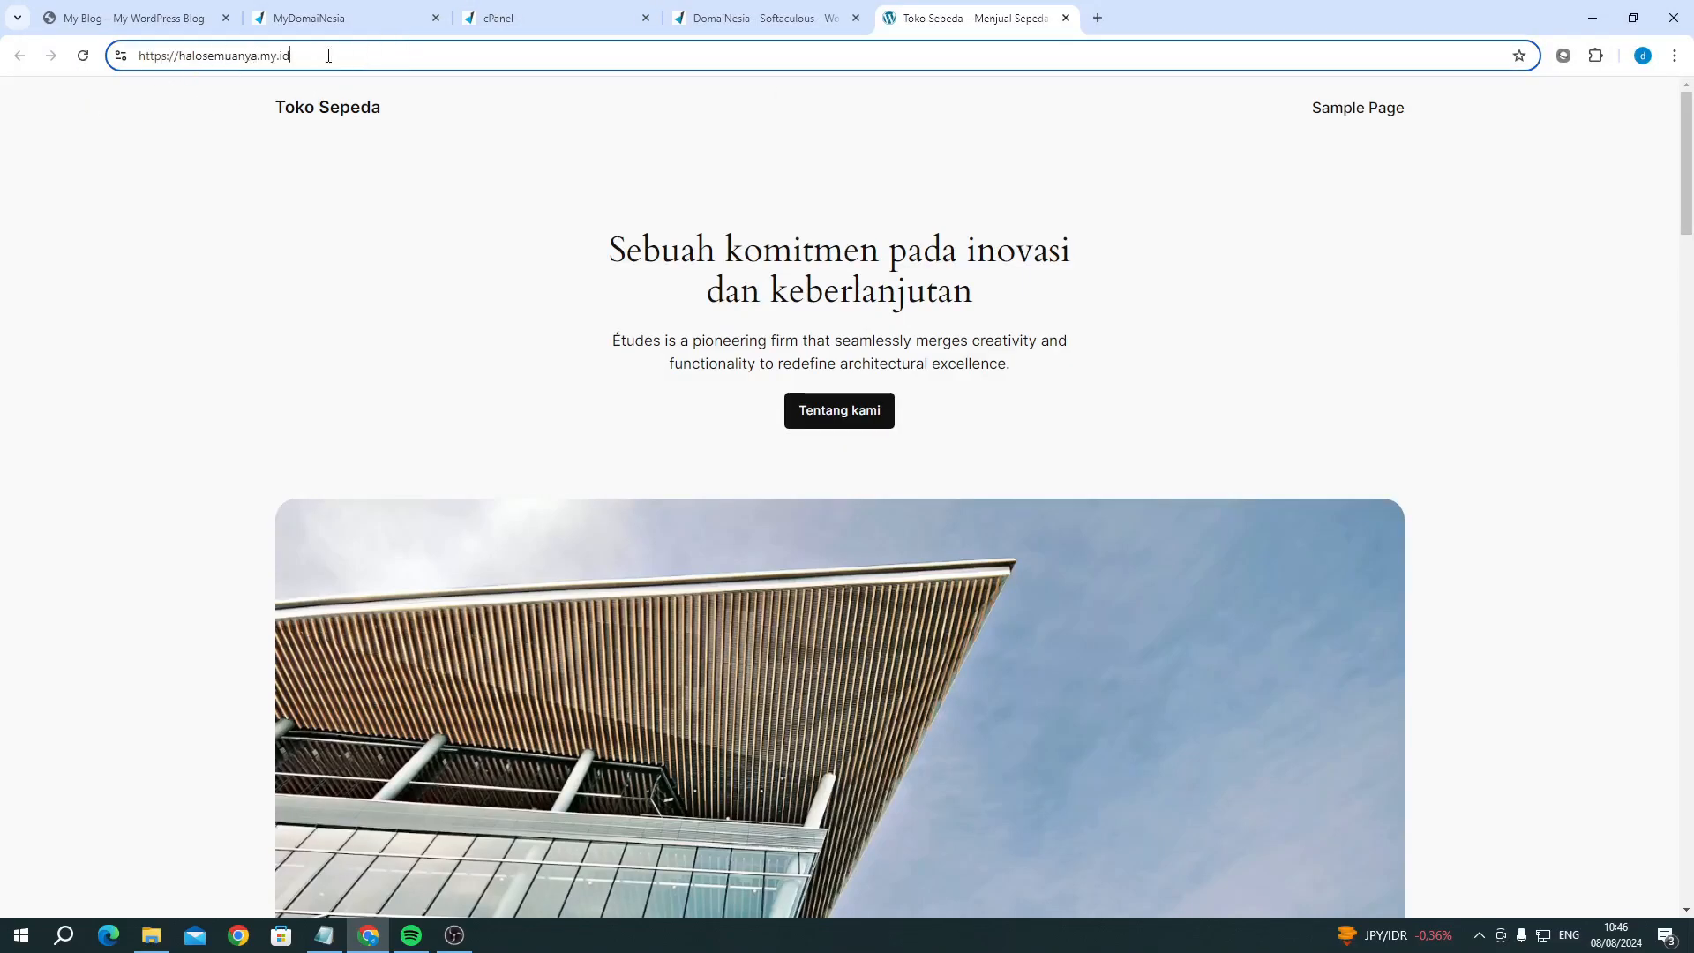
{"action": "type", "text": "/"}
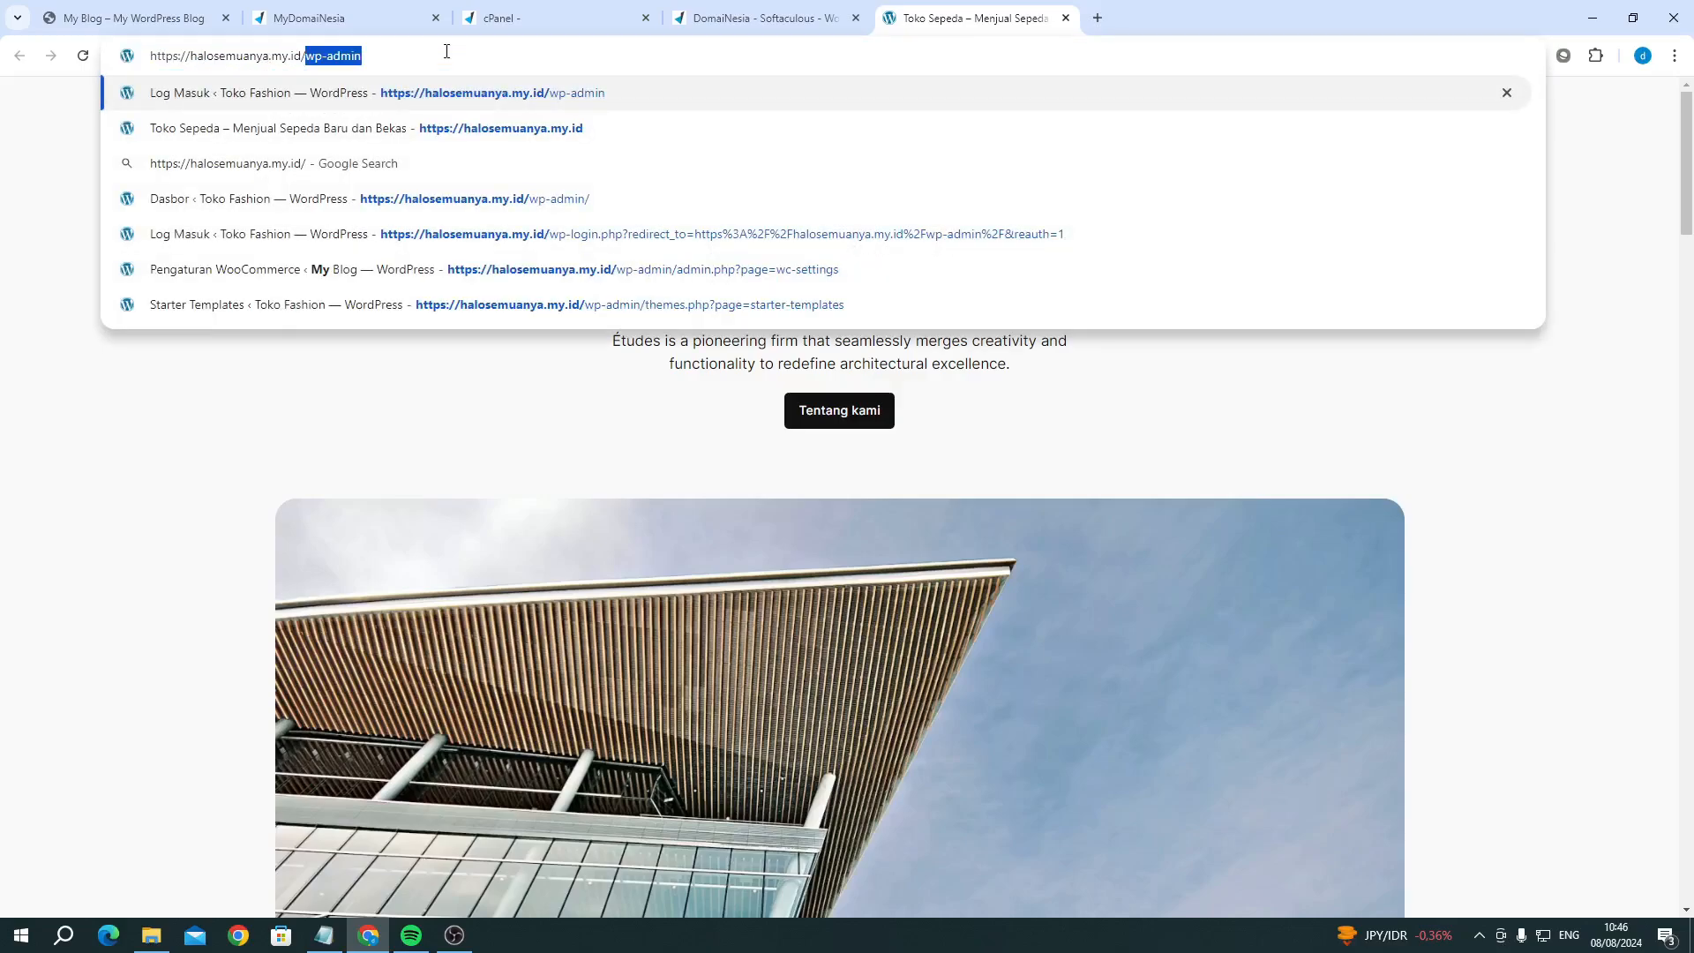
{"action": "key", "text": "Right"}
{"action": "key", "text": "Return"}
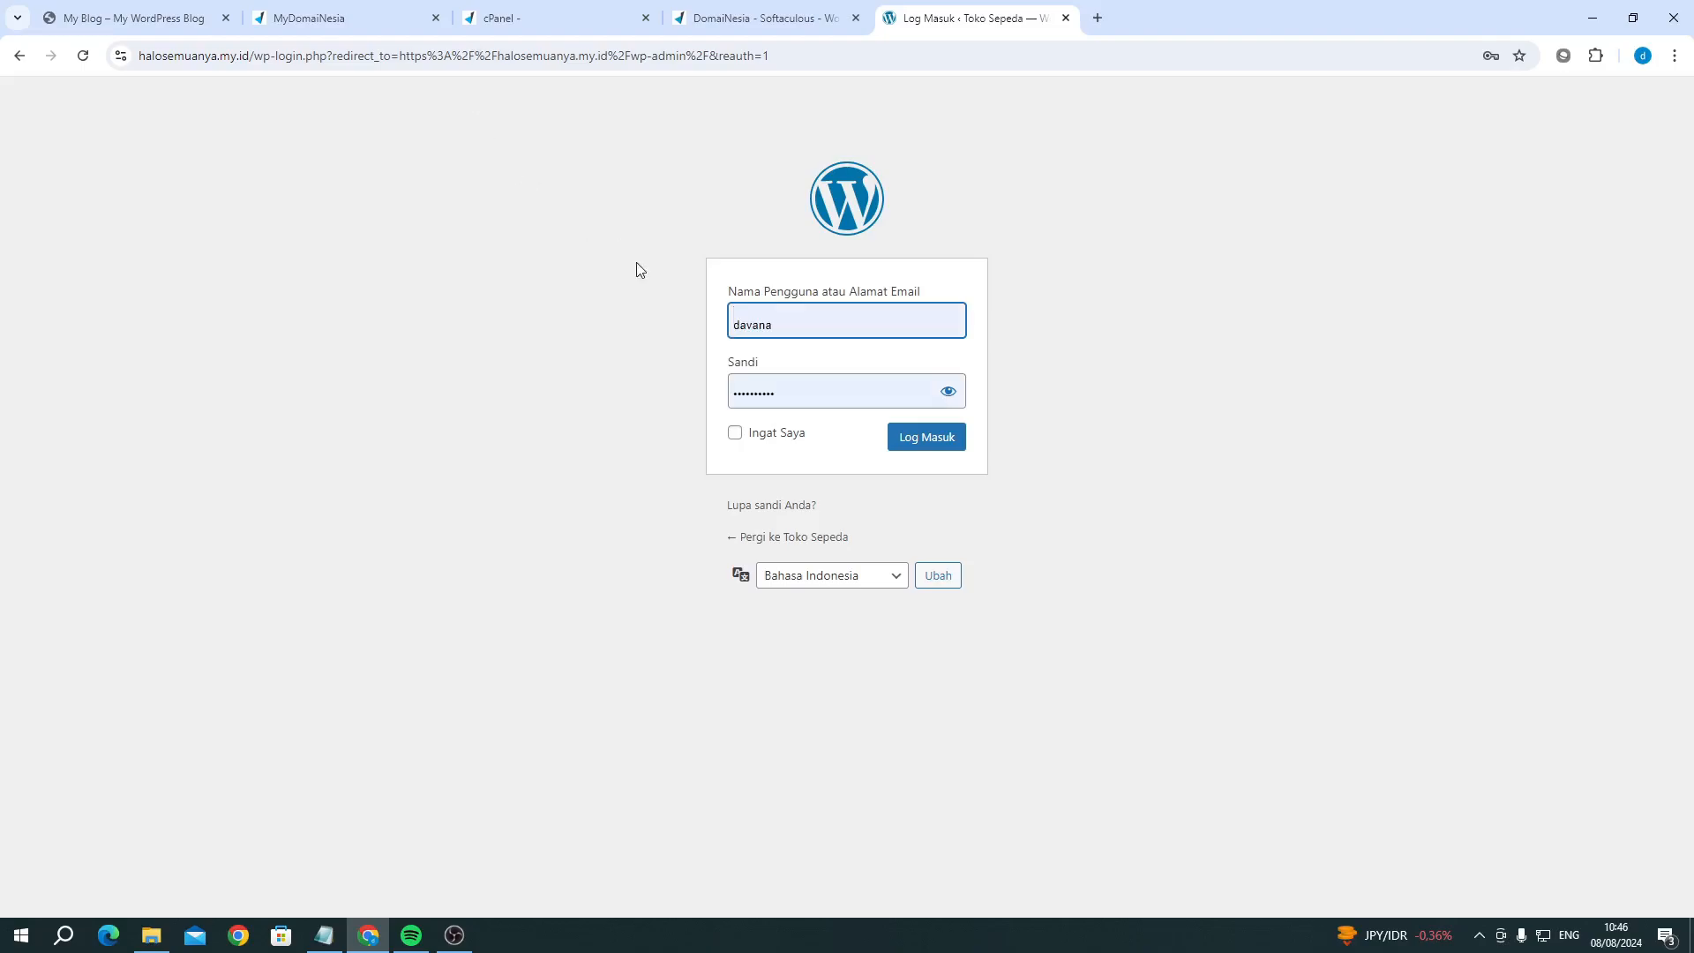
Step: Replace the prefilled username on the WordPress login form with miminlogin
{"action": "double_click", "coordinate": [802, 326]}
{"action": "key", "text": "BackSpace"}
{"action": "type", "text": "ad"}
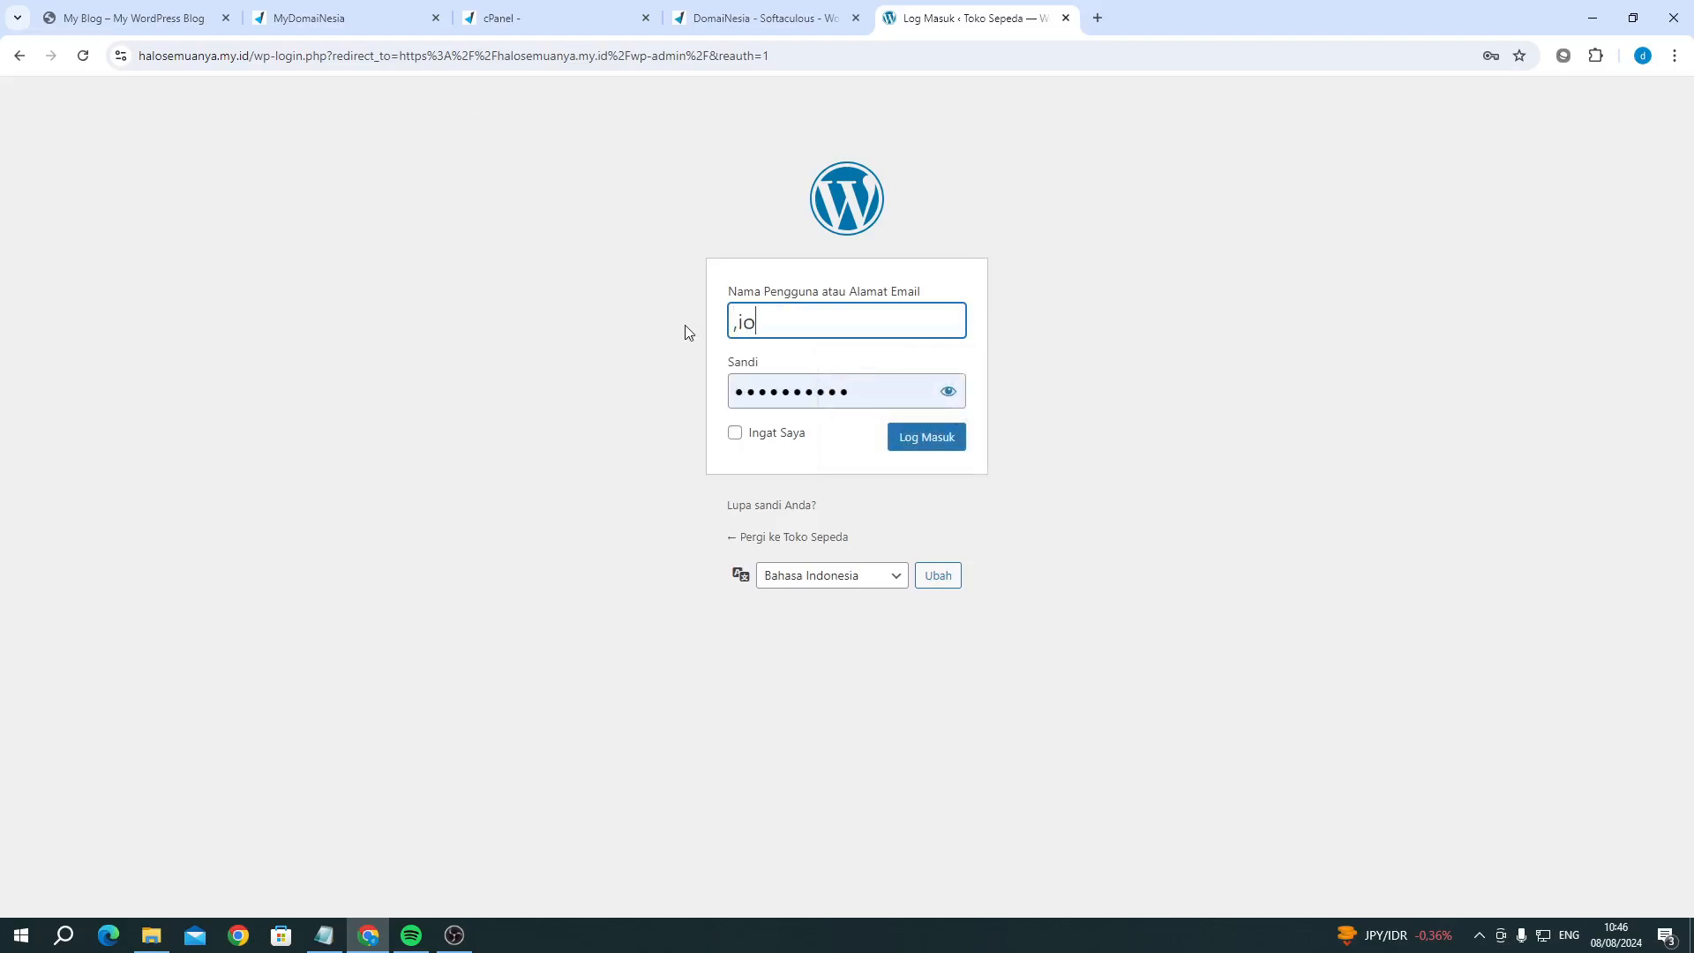
{"action": "key", "text": "BackSpace"}
{"action": "key", "text": "BackSpace"}
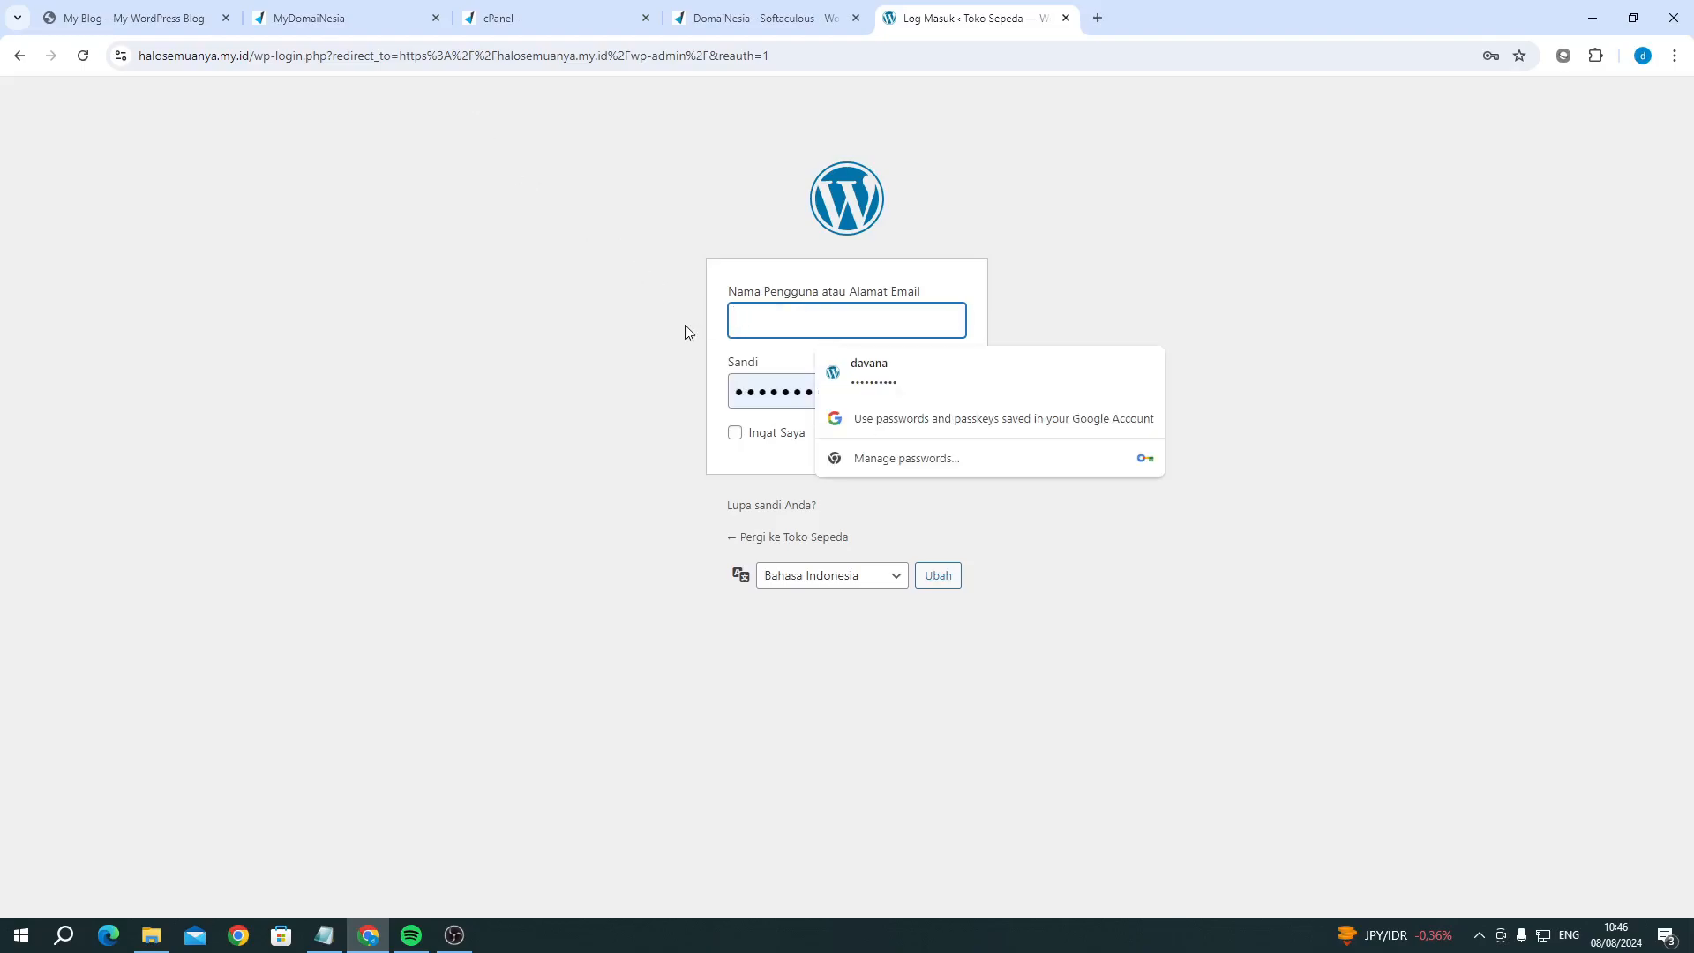
{"action": "type", "text": "mimin"}
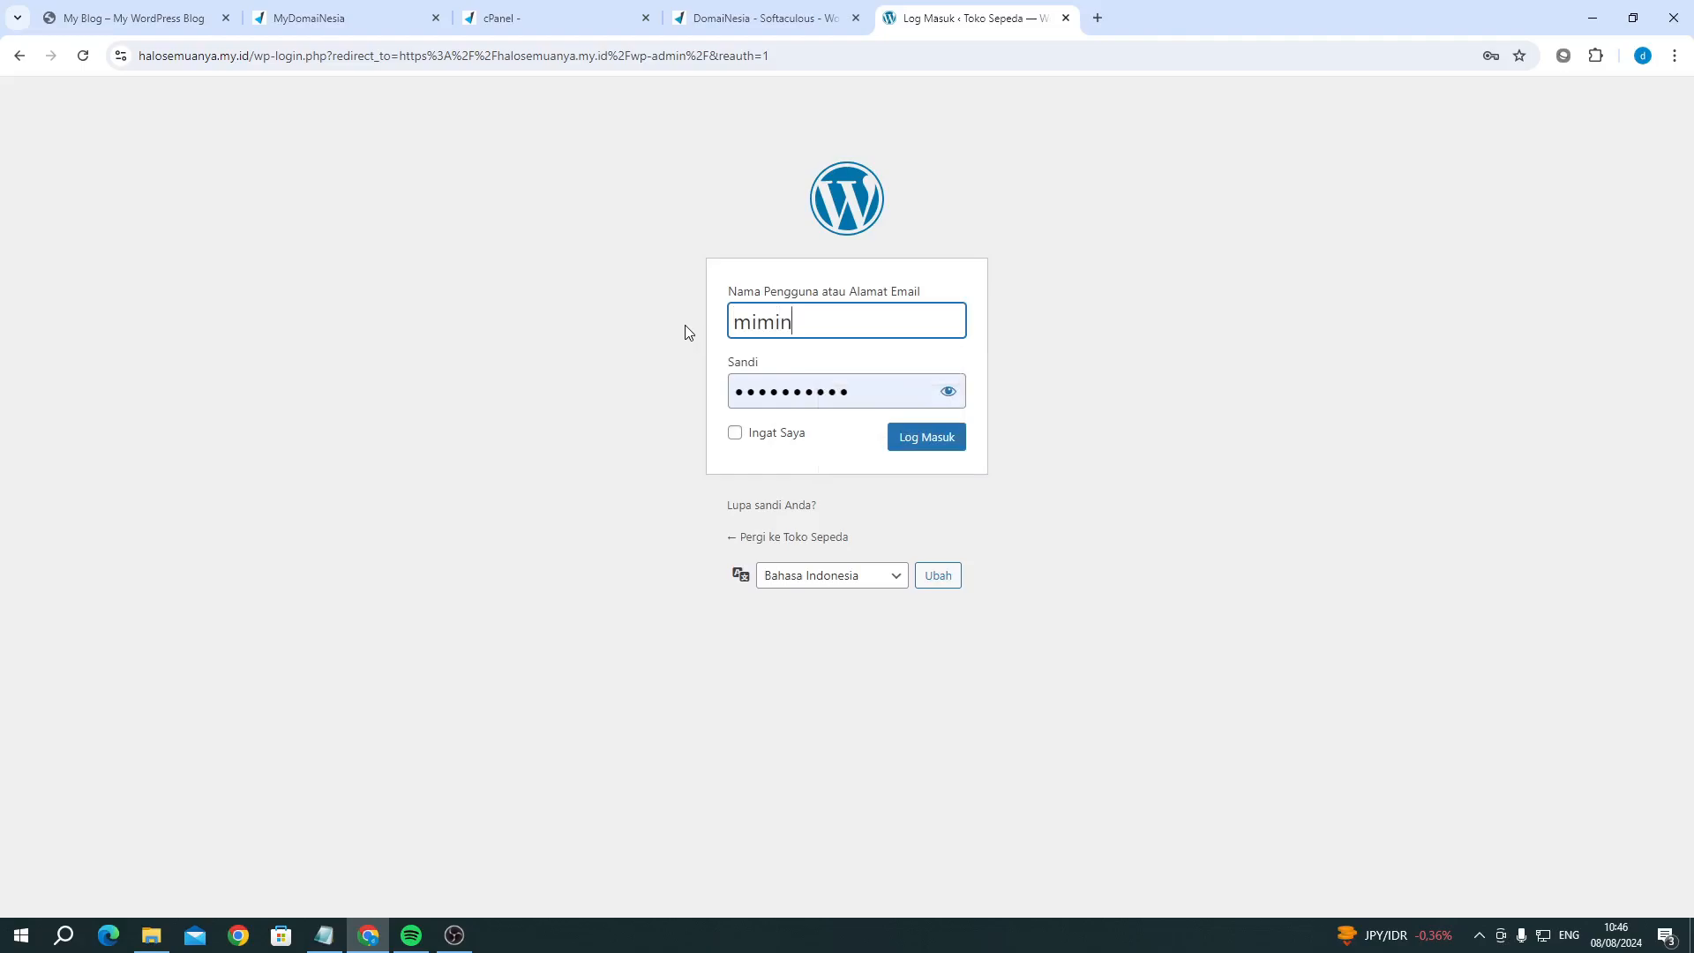
{"action": "type", "text": "login"}
Step: Enter the admin password, reveal it to check it, and log in to the WordPress dashboard
{"action": "left_click", "coordinate": [784, 405]}
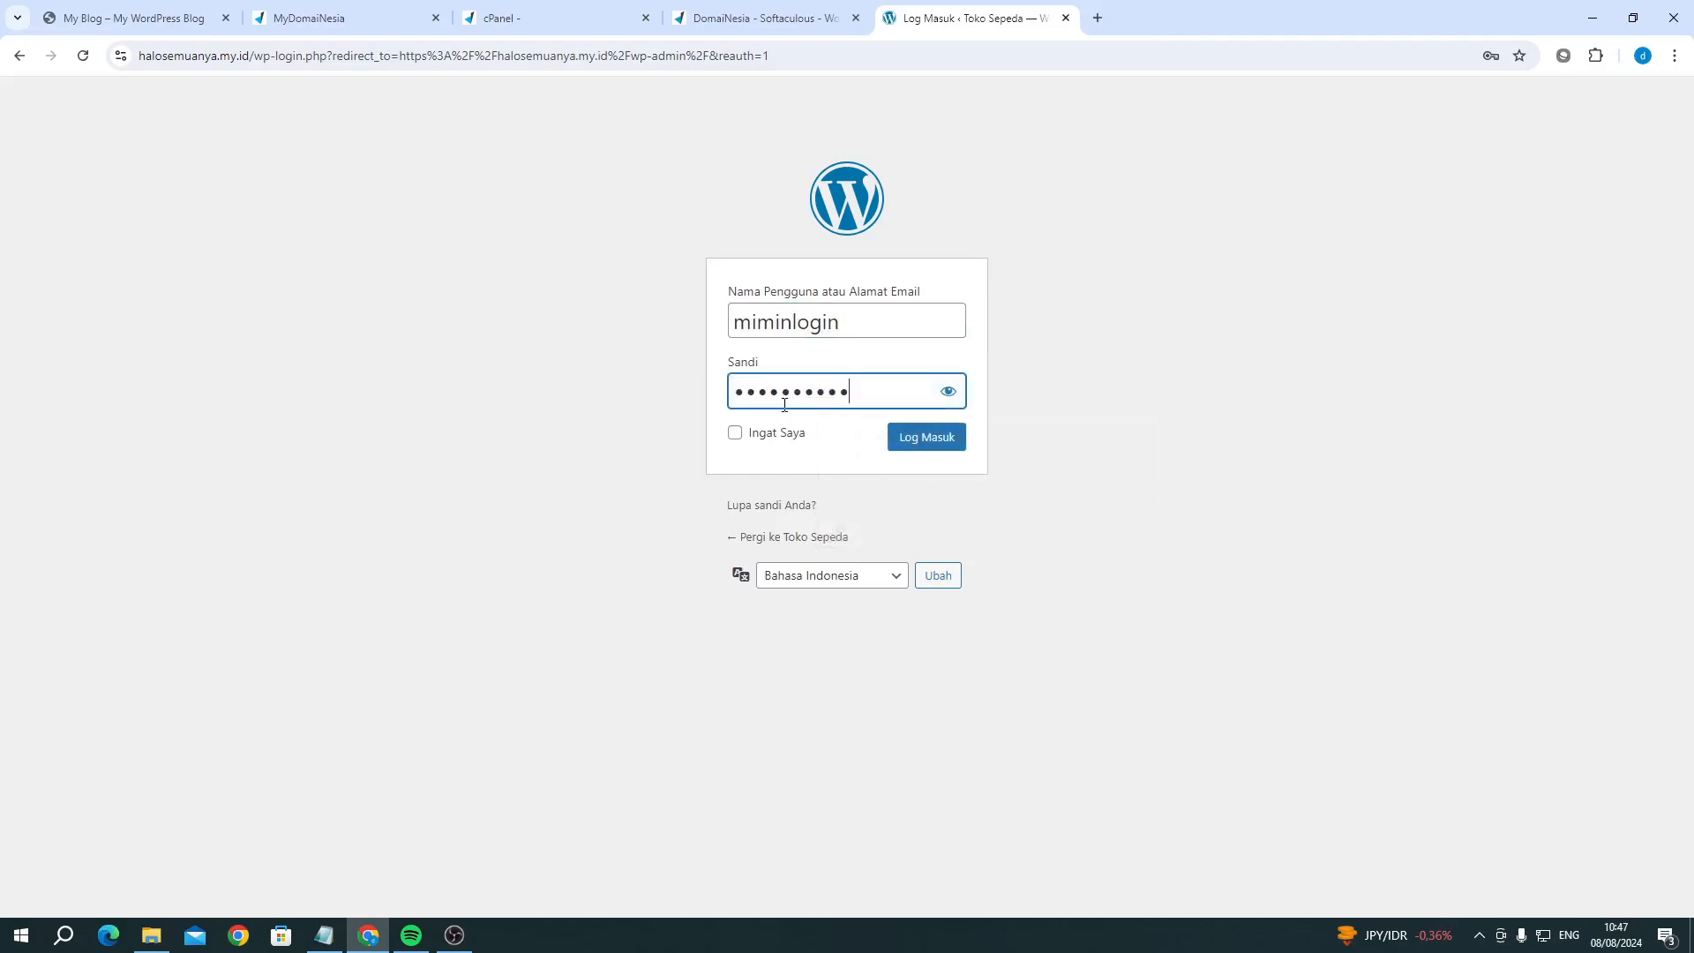
{"action": "left_click", "coordinate": [947, 391]}
{"action": "left_click", "coordinate": [904, 439]}
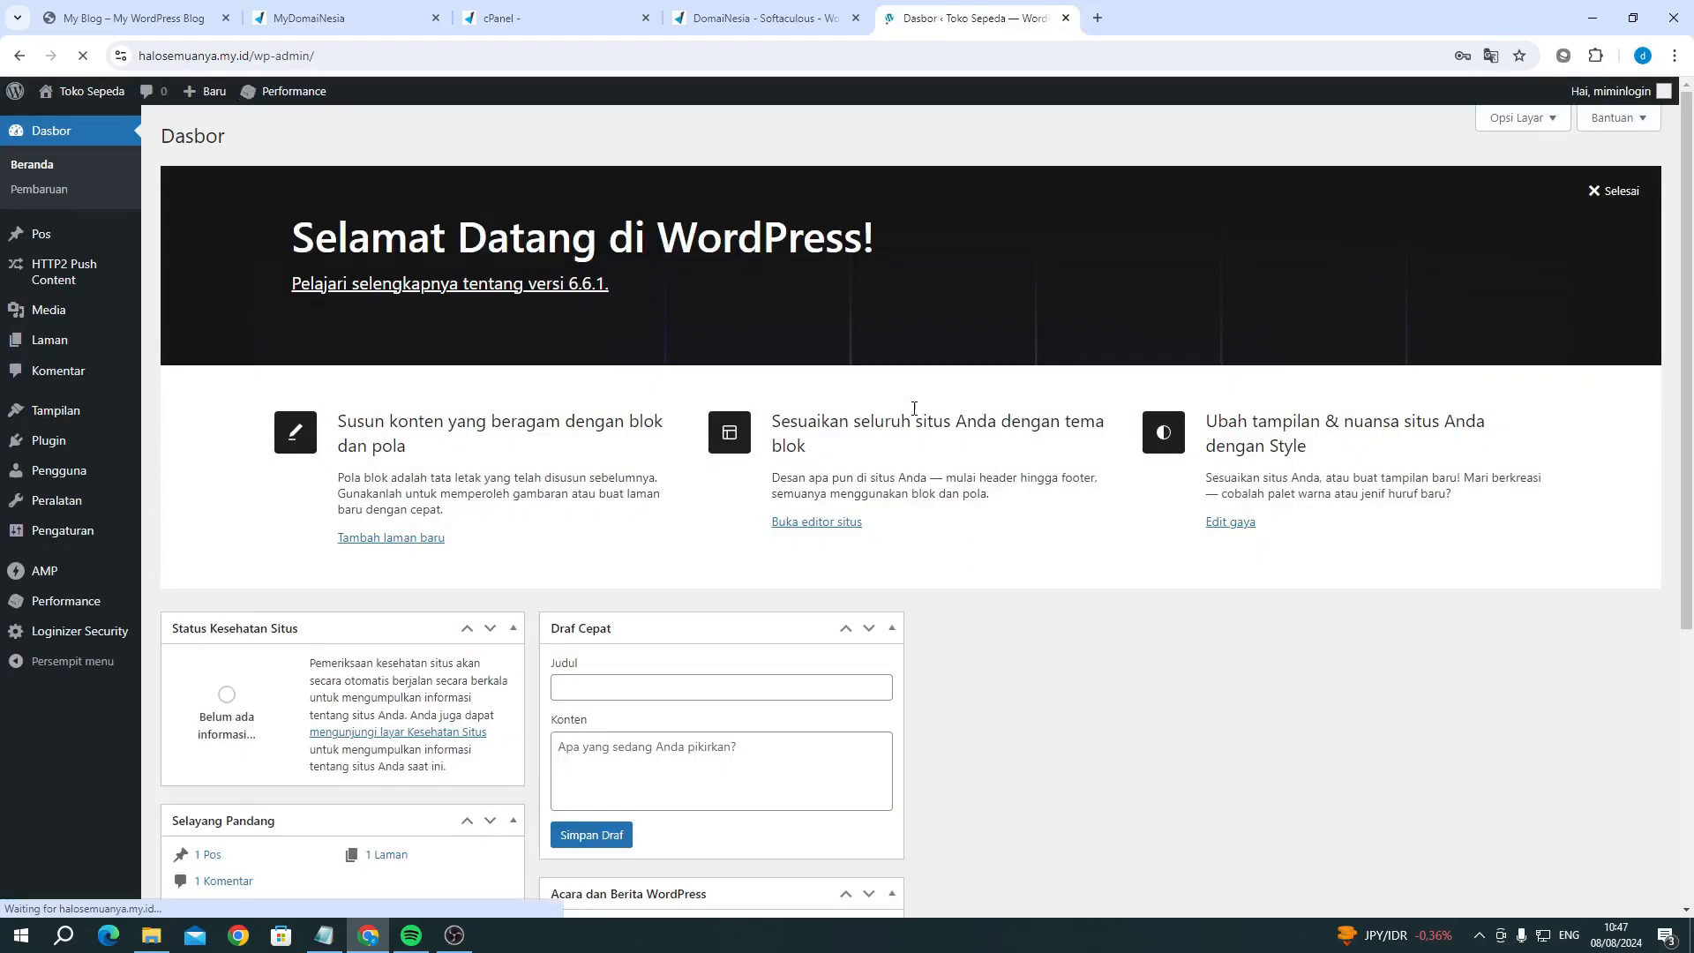
{"action": "left_click", "coordinate": [1430, 325]}
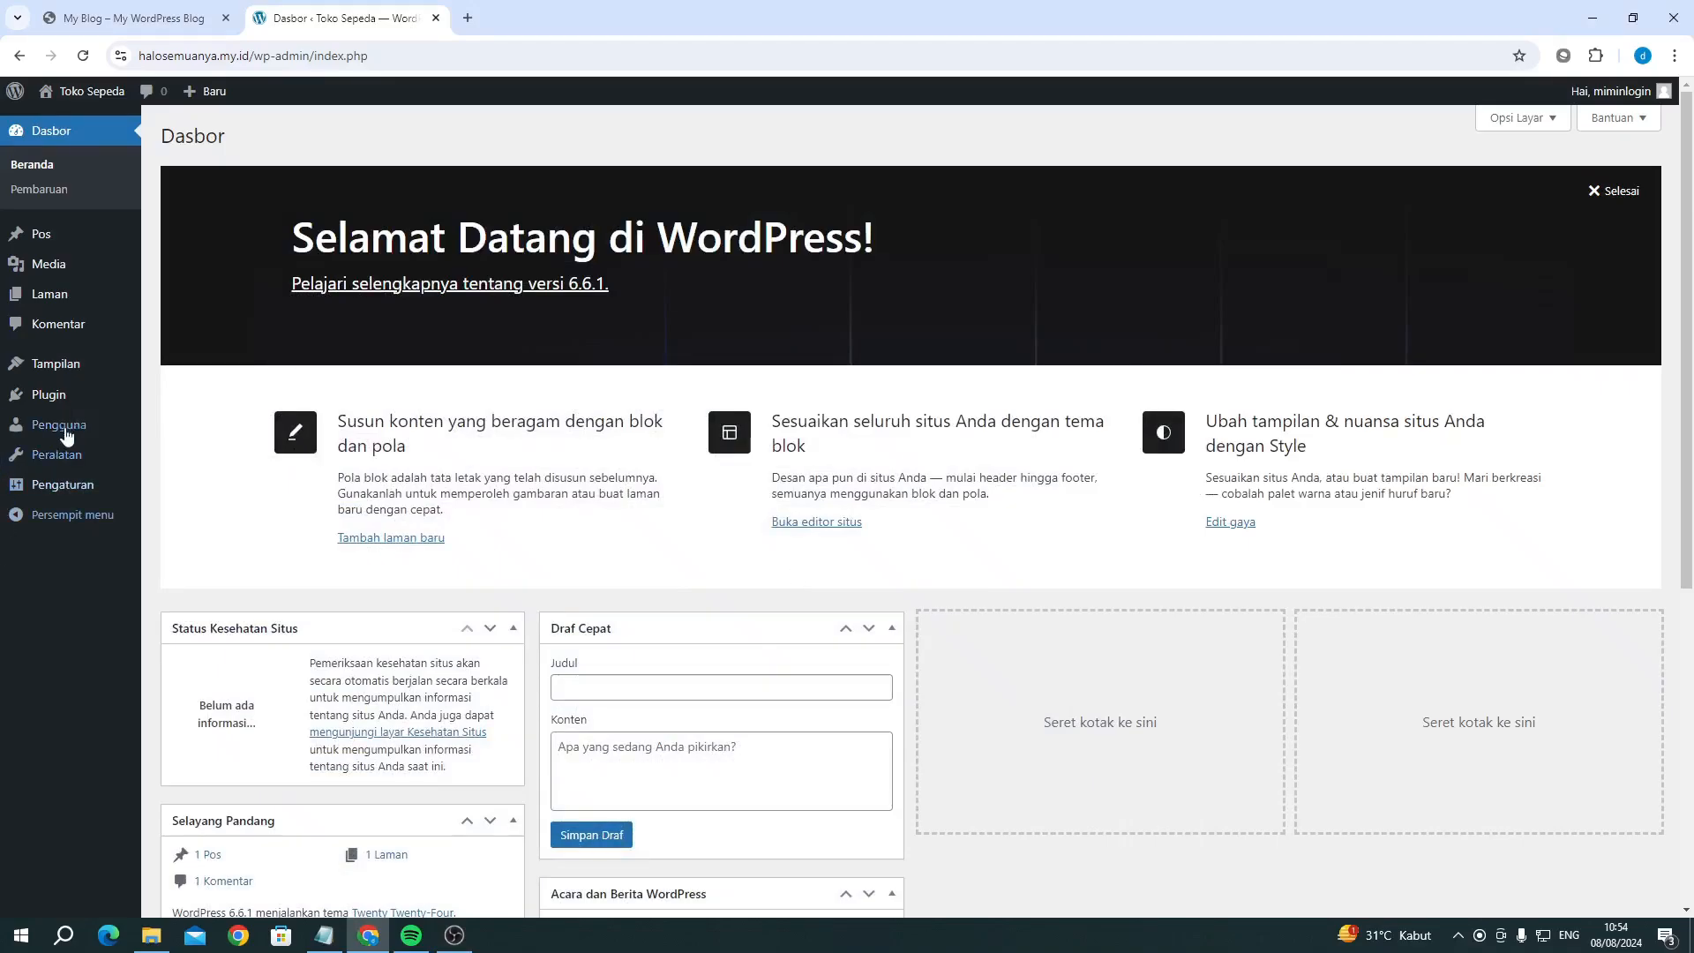
Step: Search the theme directory for astra, then install and activate the Astra theme
{"action": "mouse_move", "coordinate": [68, 370]}
{"action": "left_click", "coordinate": [169, 371]}
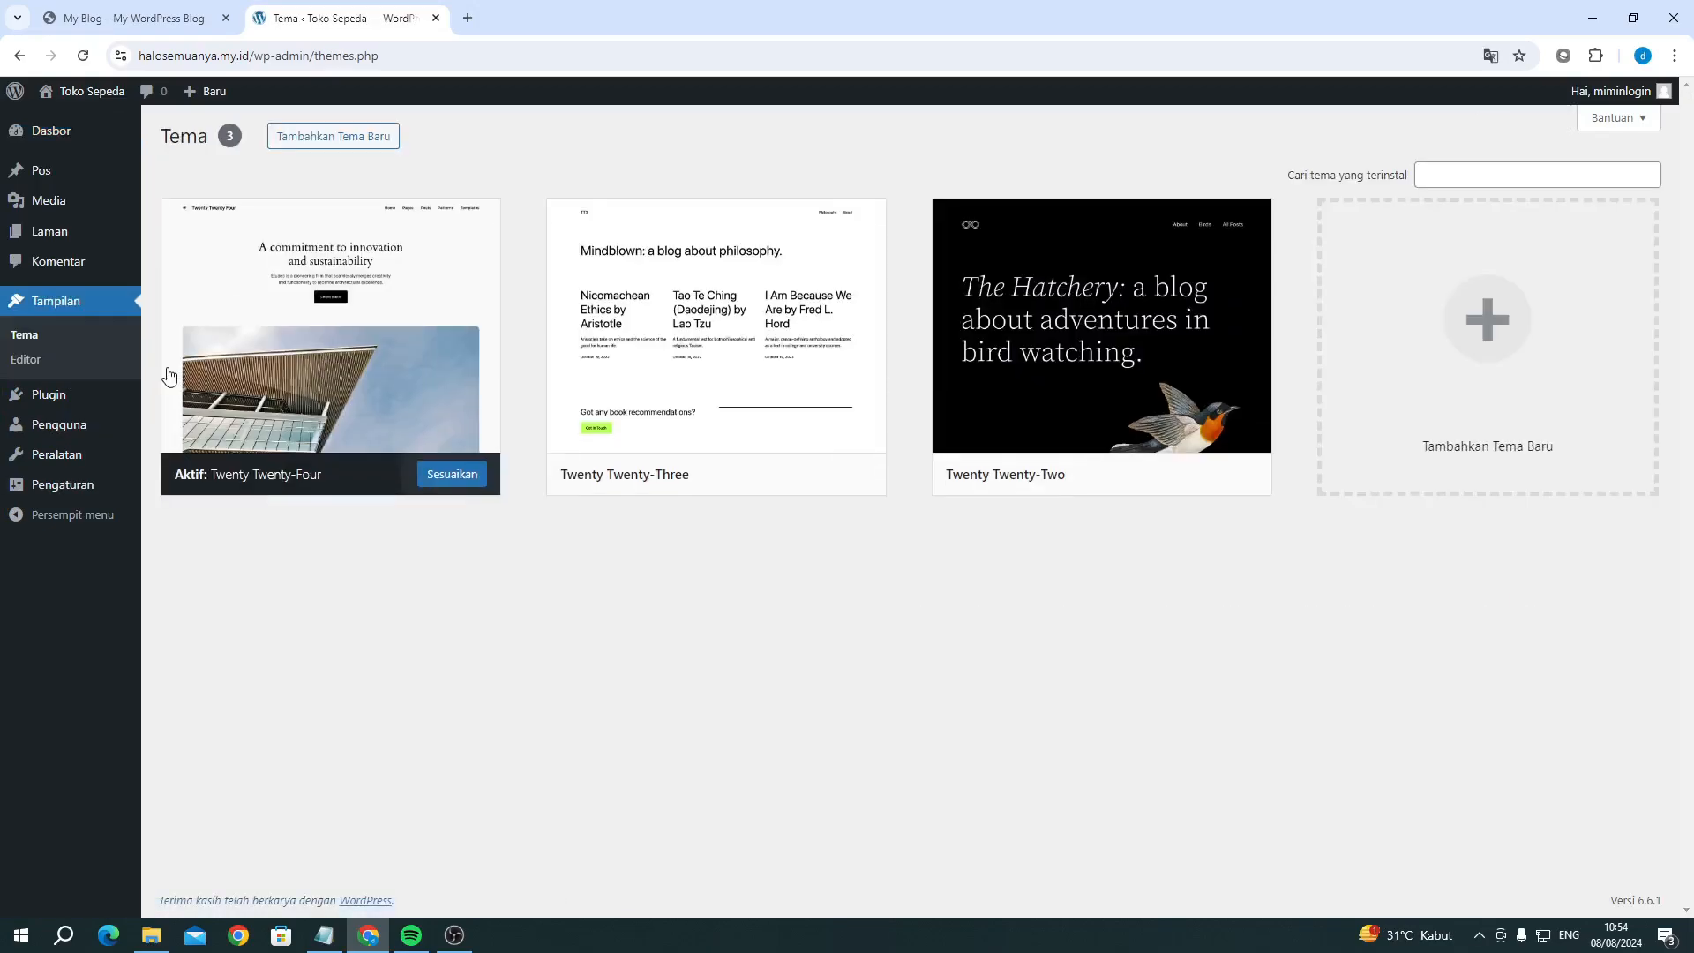
{"action": "mouse_move", "coordinate": [296, 321]}
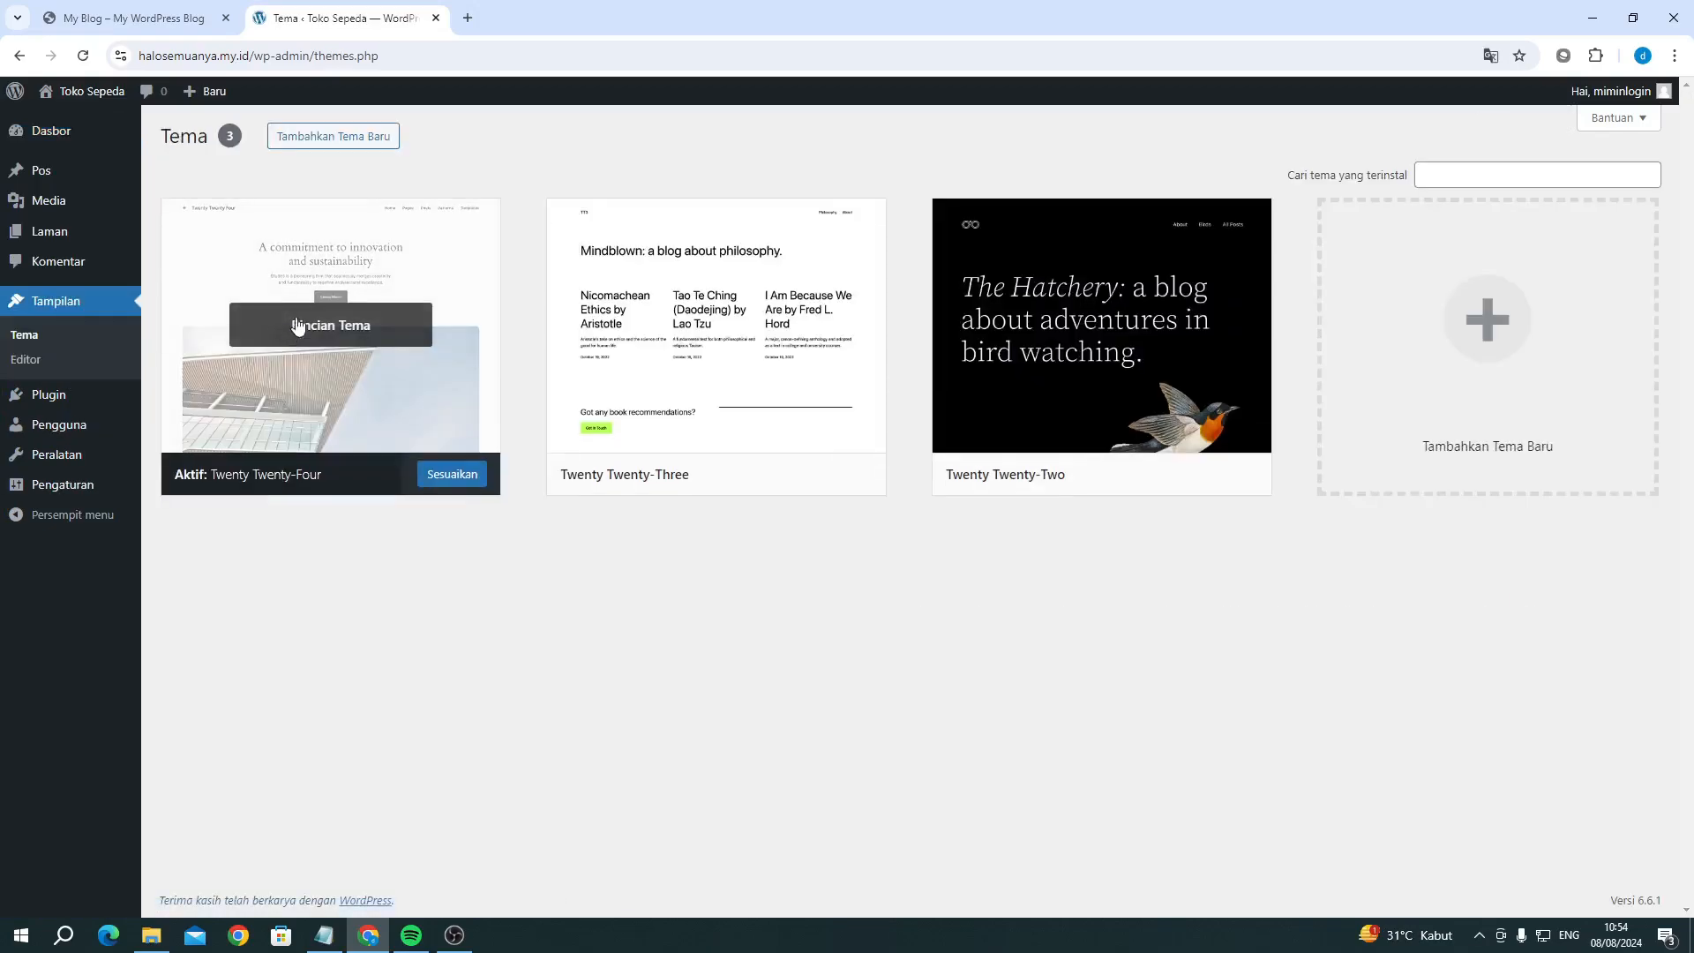
{"action": "left_click", "coordinate": [345, 144]}
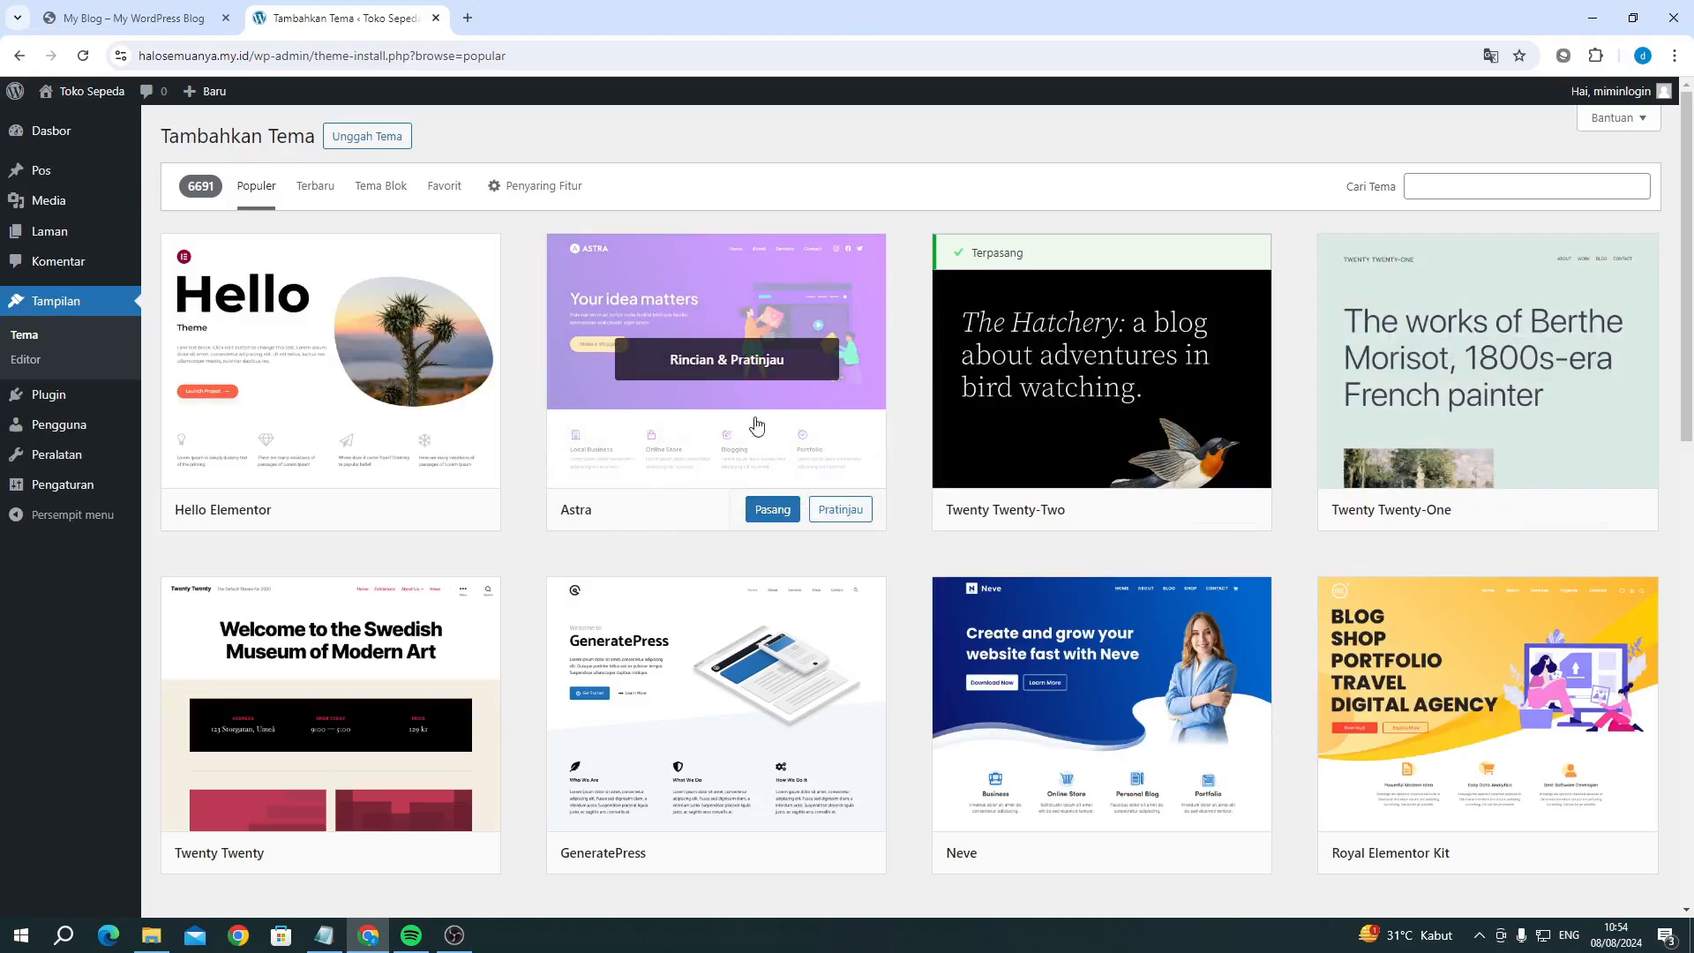
{"action": "left_click", "coordinate": [1435, 188]}
{"action": "type", "text": "as"}
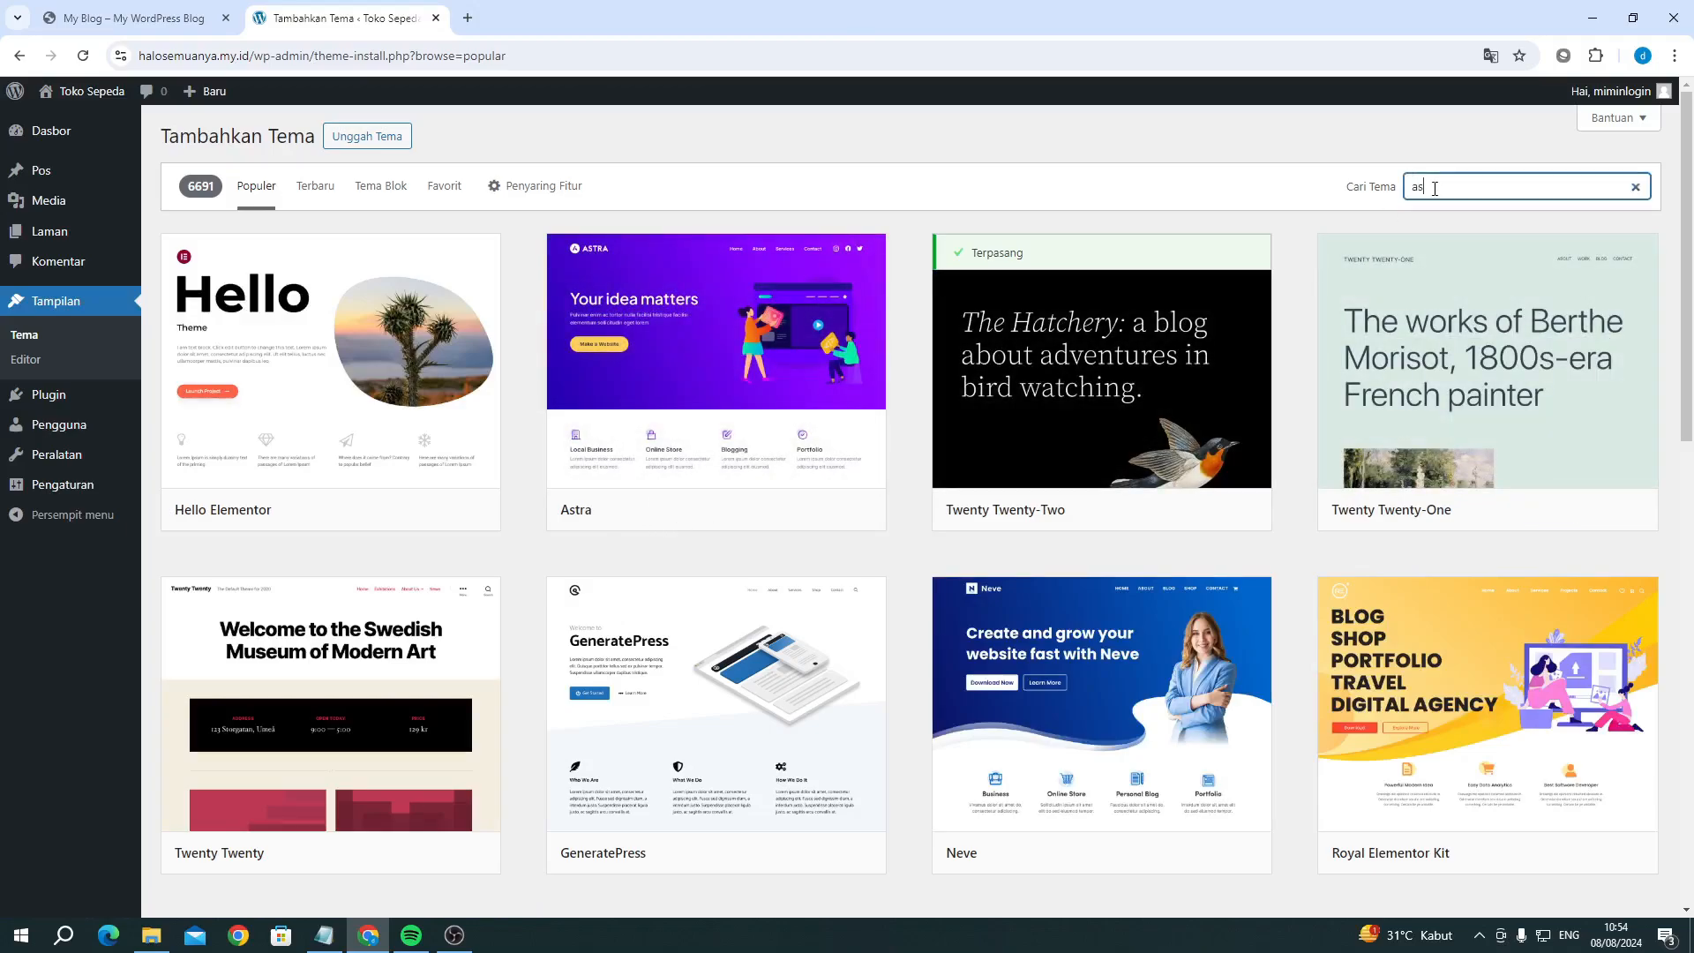
{"action": "type", "text": "rtra"}
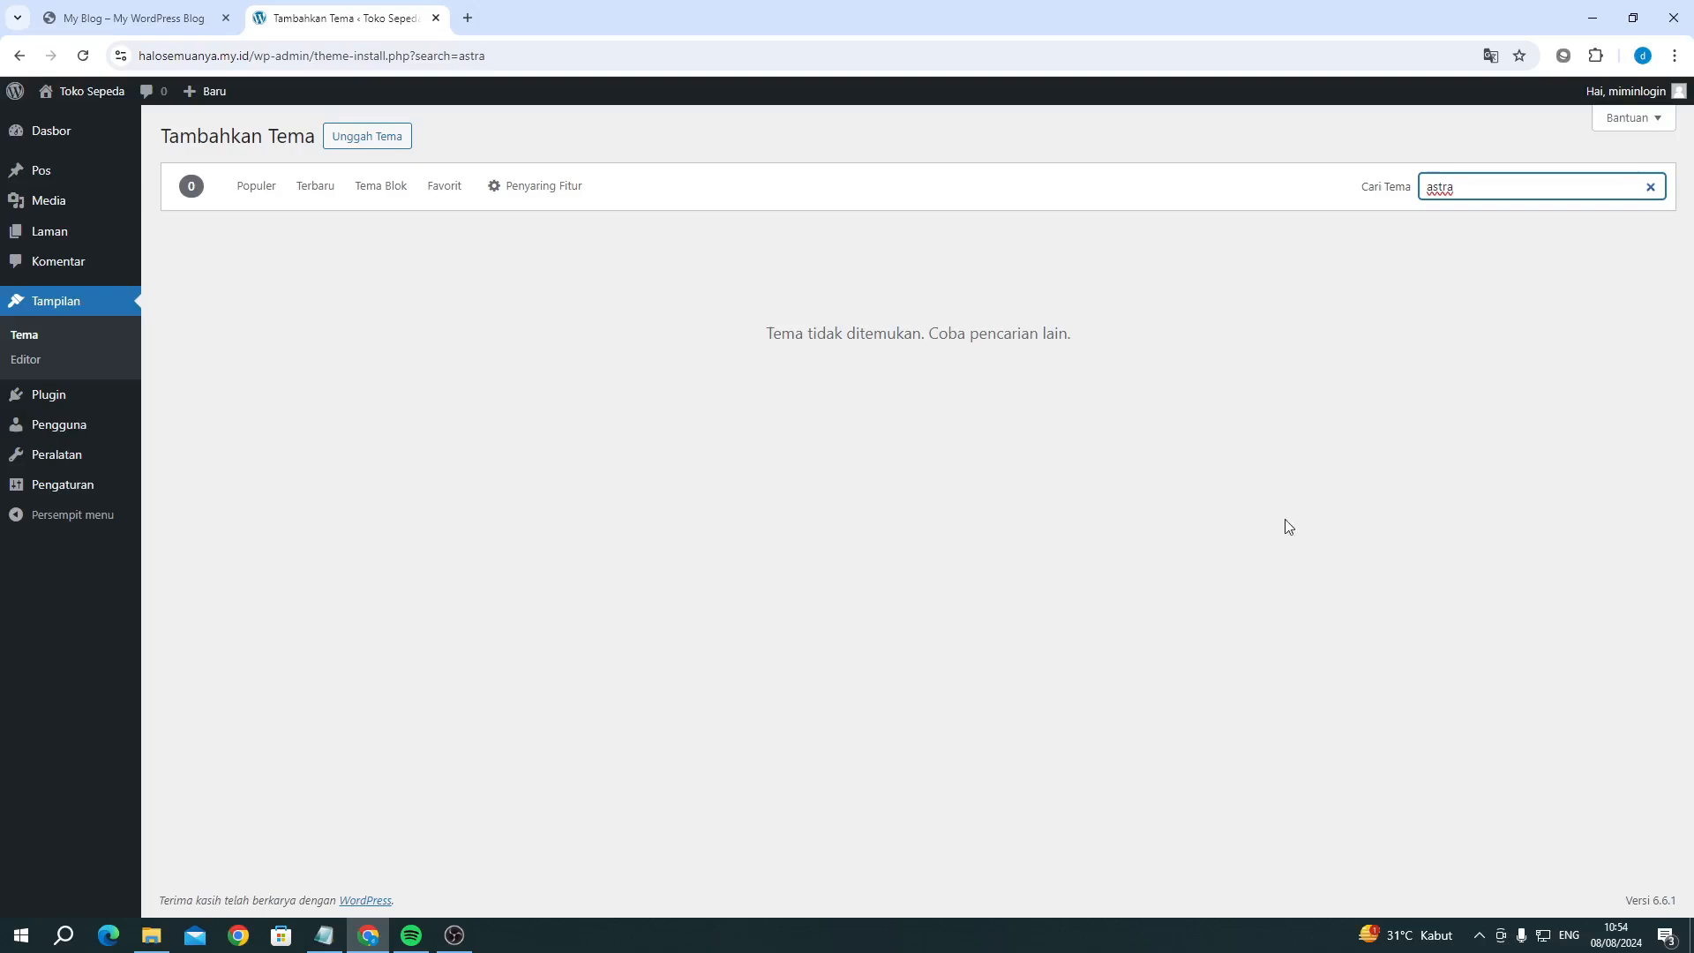
{"action": "mouse_move", "coordinate": [265, 480]}
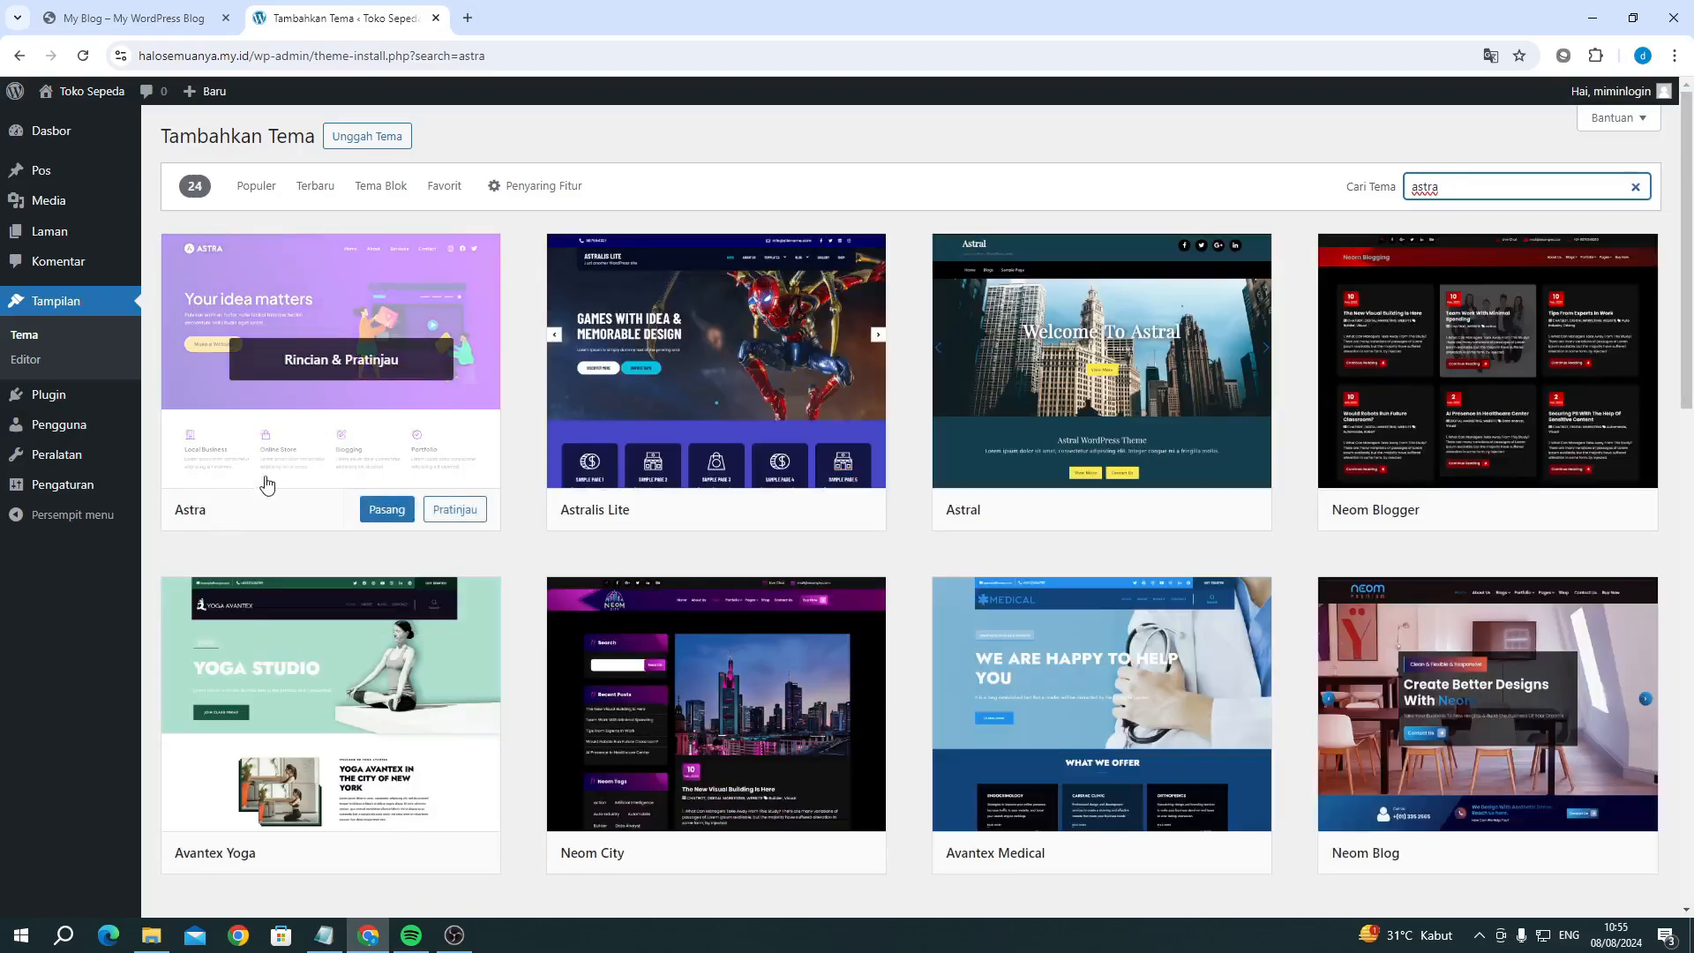
{"action": "left_click", "coordinate": [388, 510]}
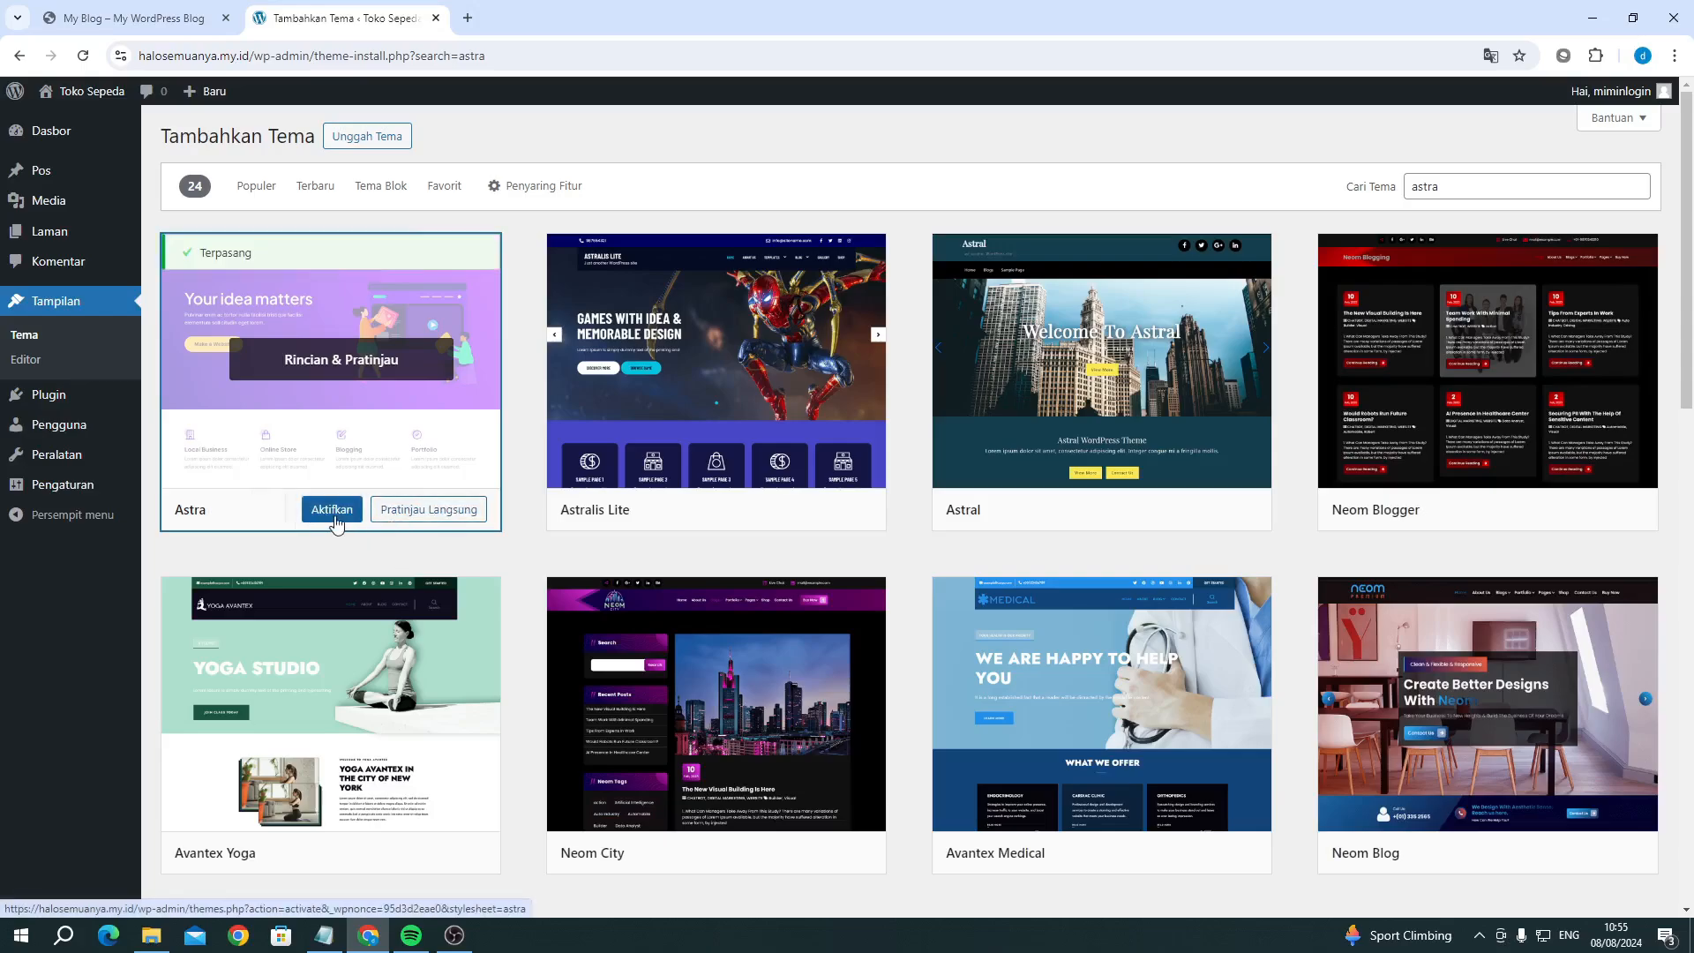
{"action": "left_click", "coordinate": [333, 512]}
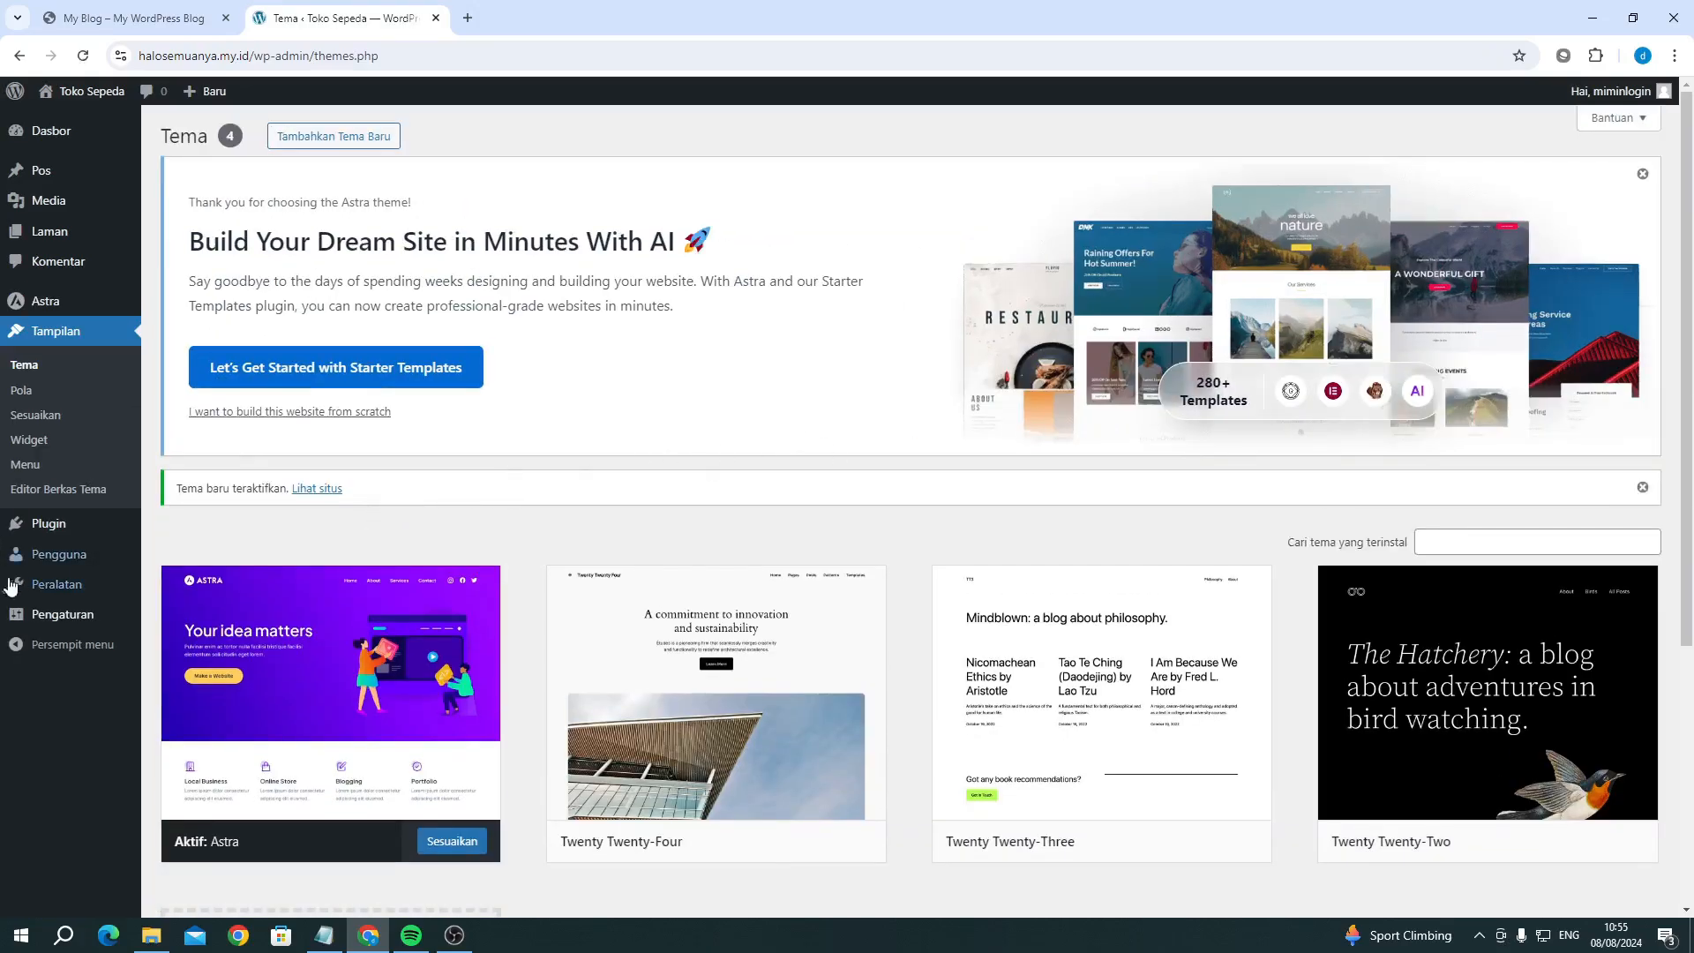
Step: Search the plugin directory for woocommerce, then install and activate the WooCommerce plugin
{"action": "mouse_move", "coordinate": [113, 534]}
{"action": "left_click", "coordinate": [179, 564]}
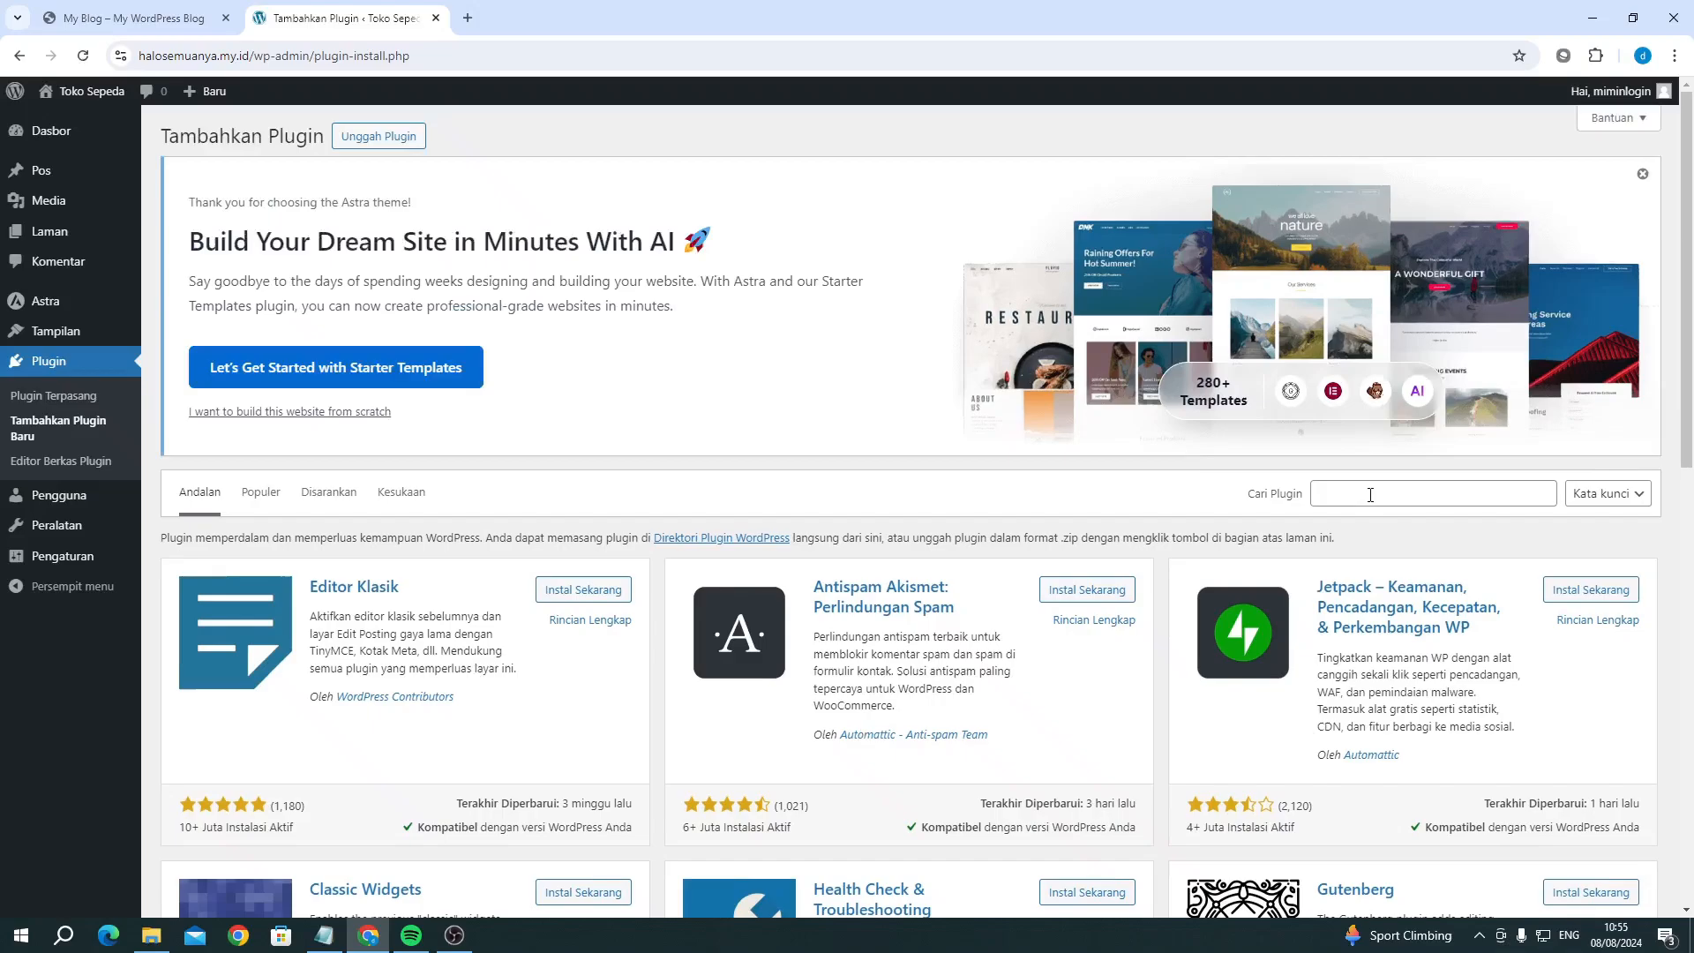
{"action": "left_click", "coordinate": [1387, 496]}
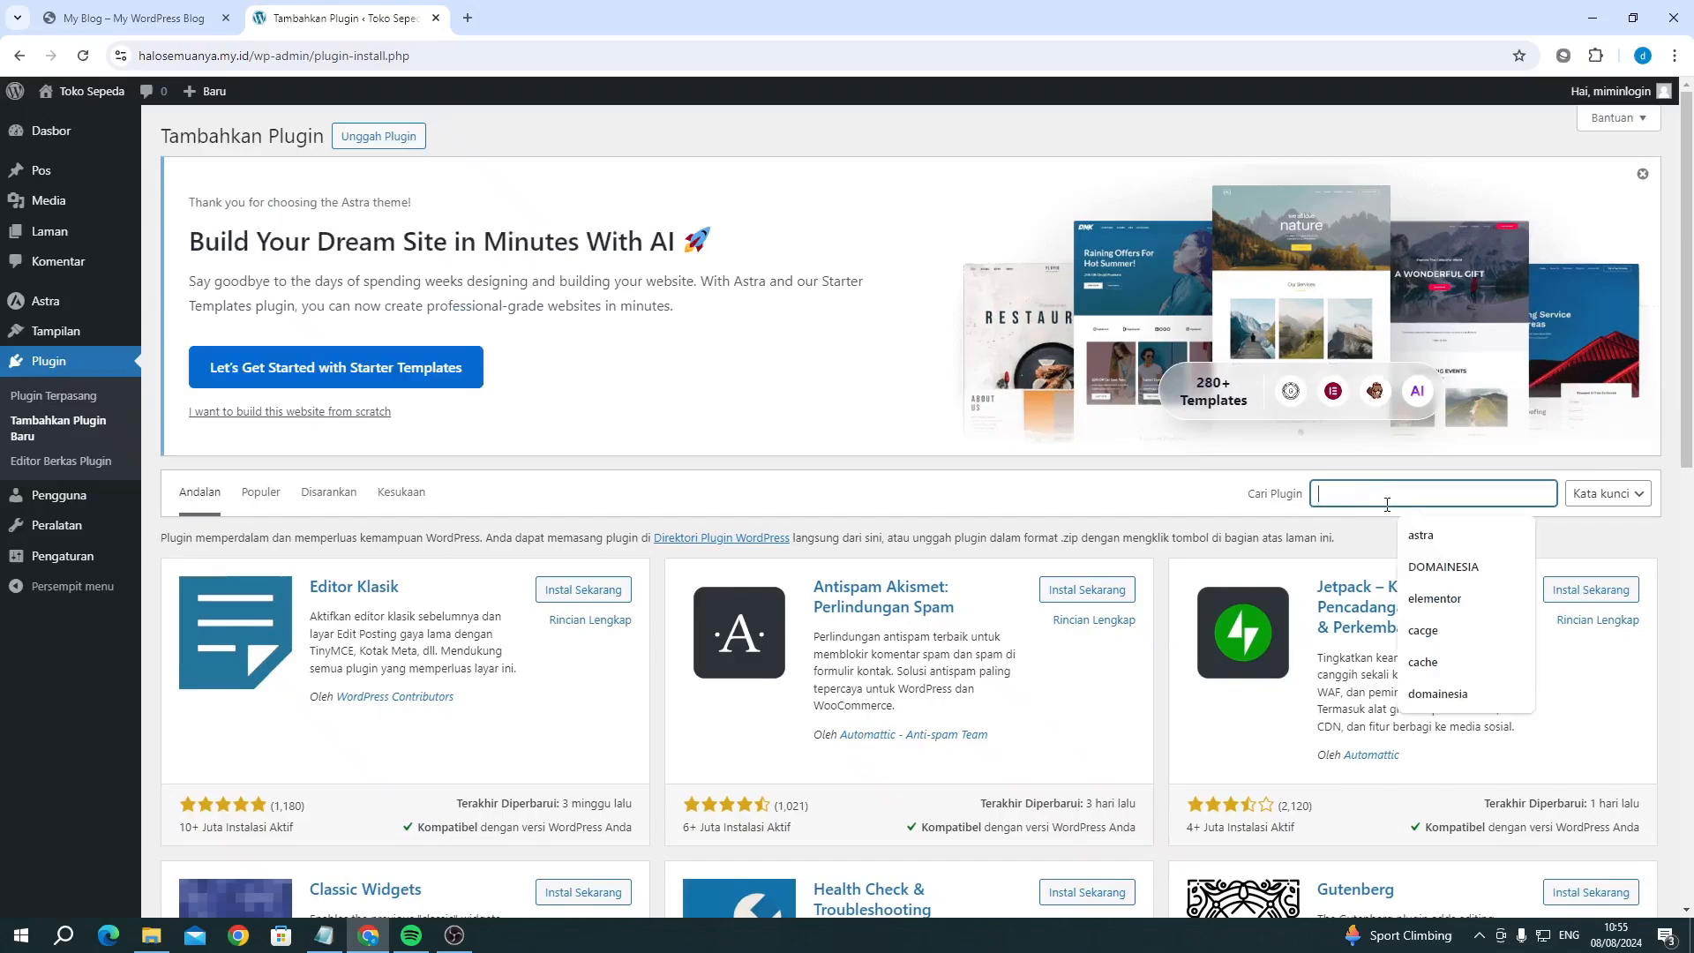
{"action": "type", "text": "woocommerce"}
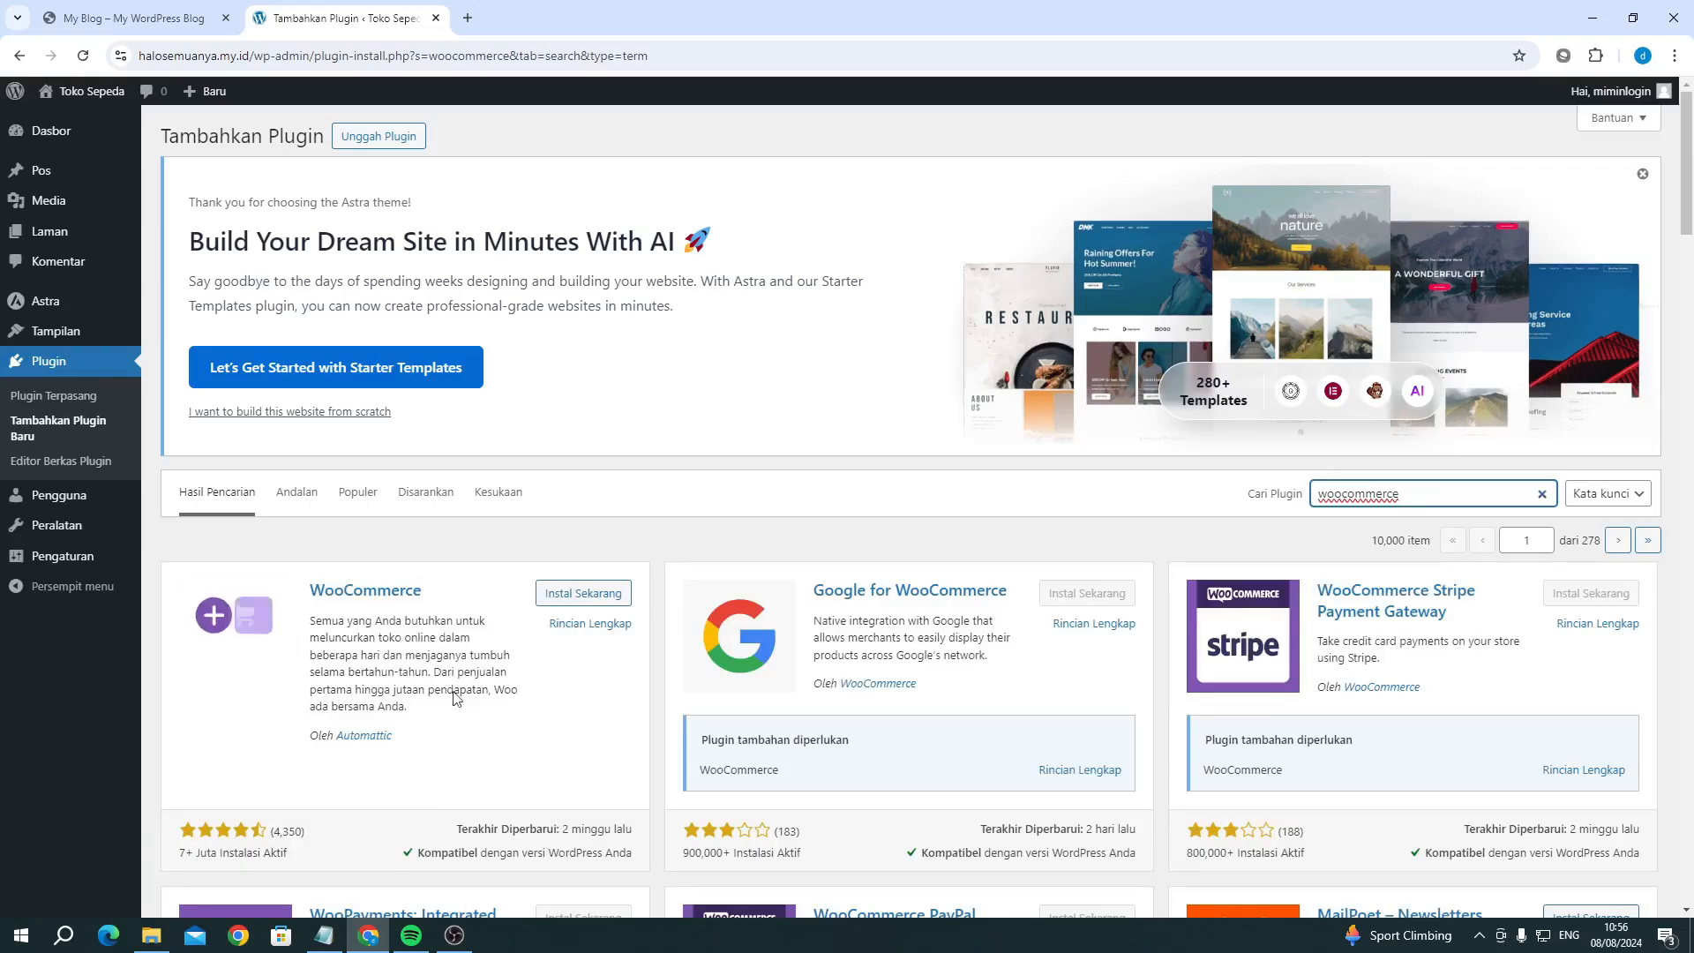
{"action": "left_click", "coordinate": [570, 604]}
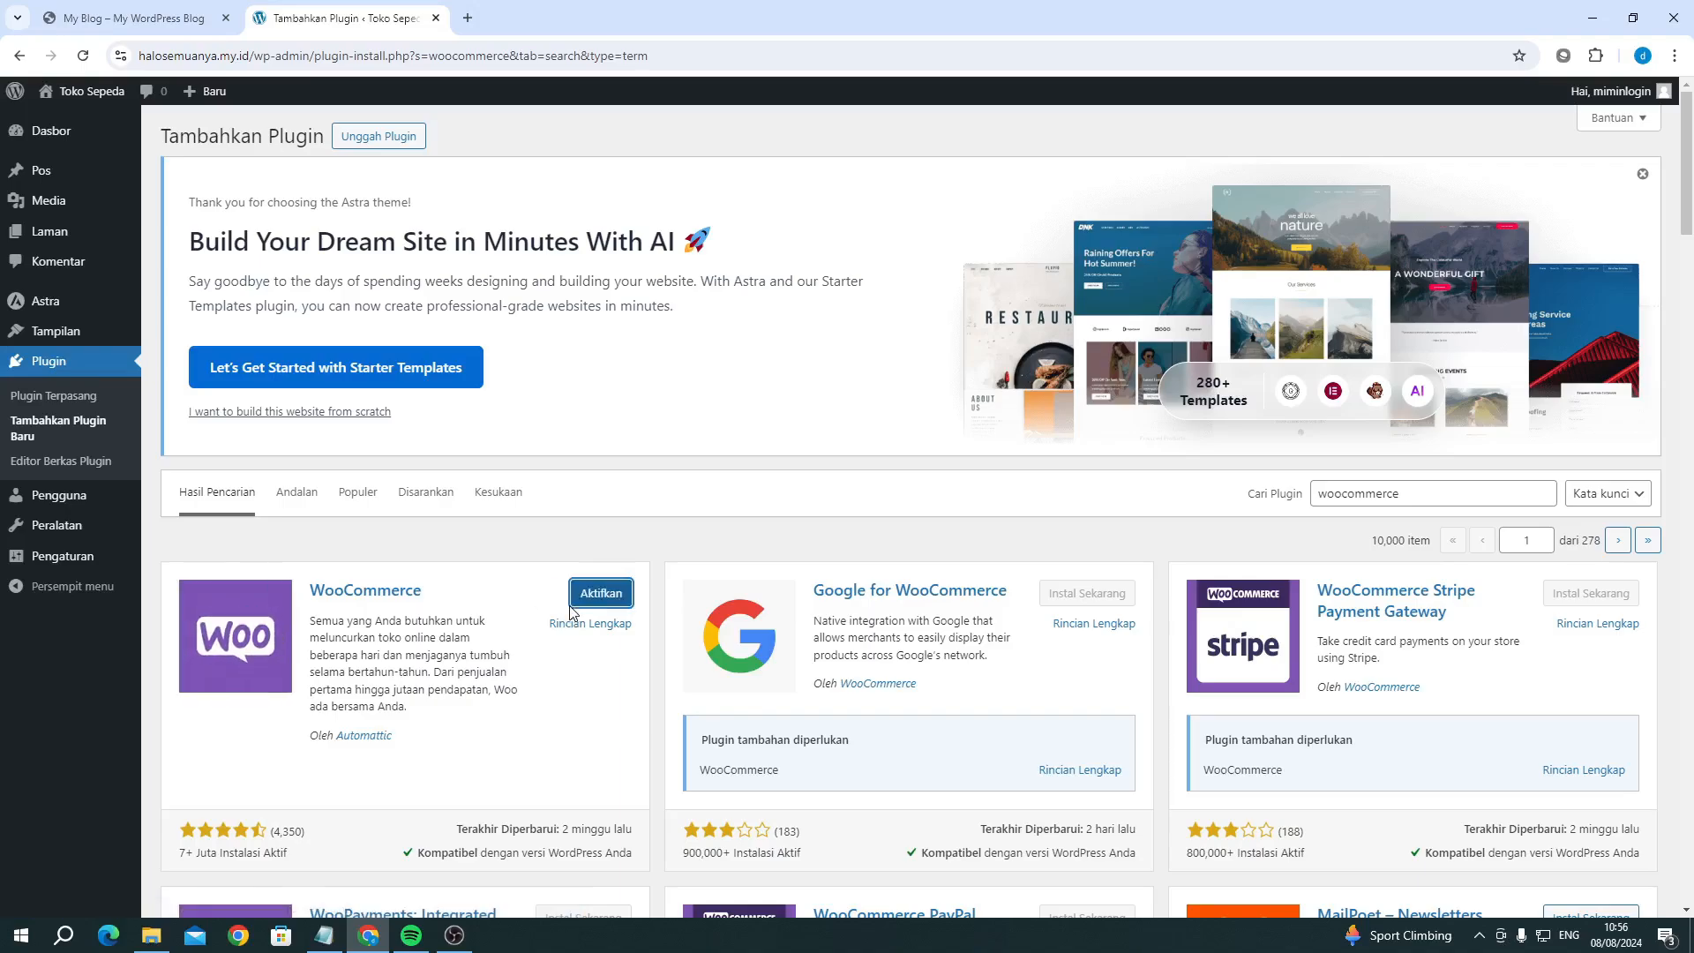
{"action": "left_click", "coordinate": [602, 604]}
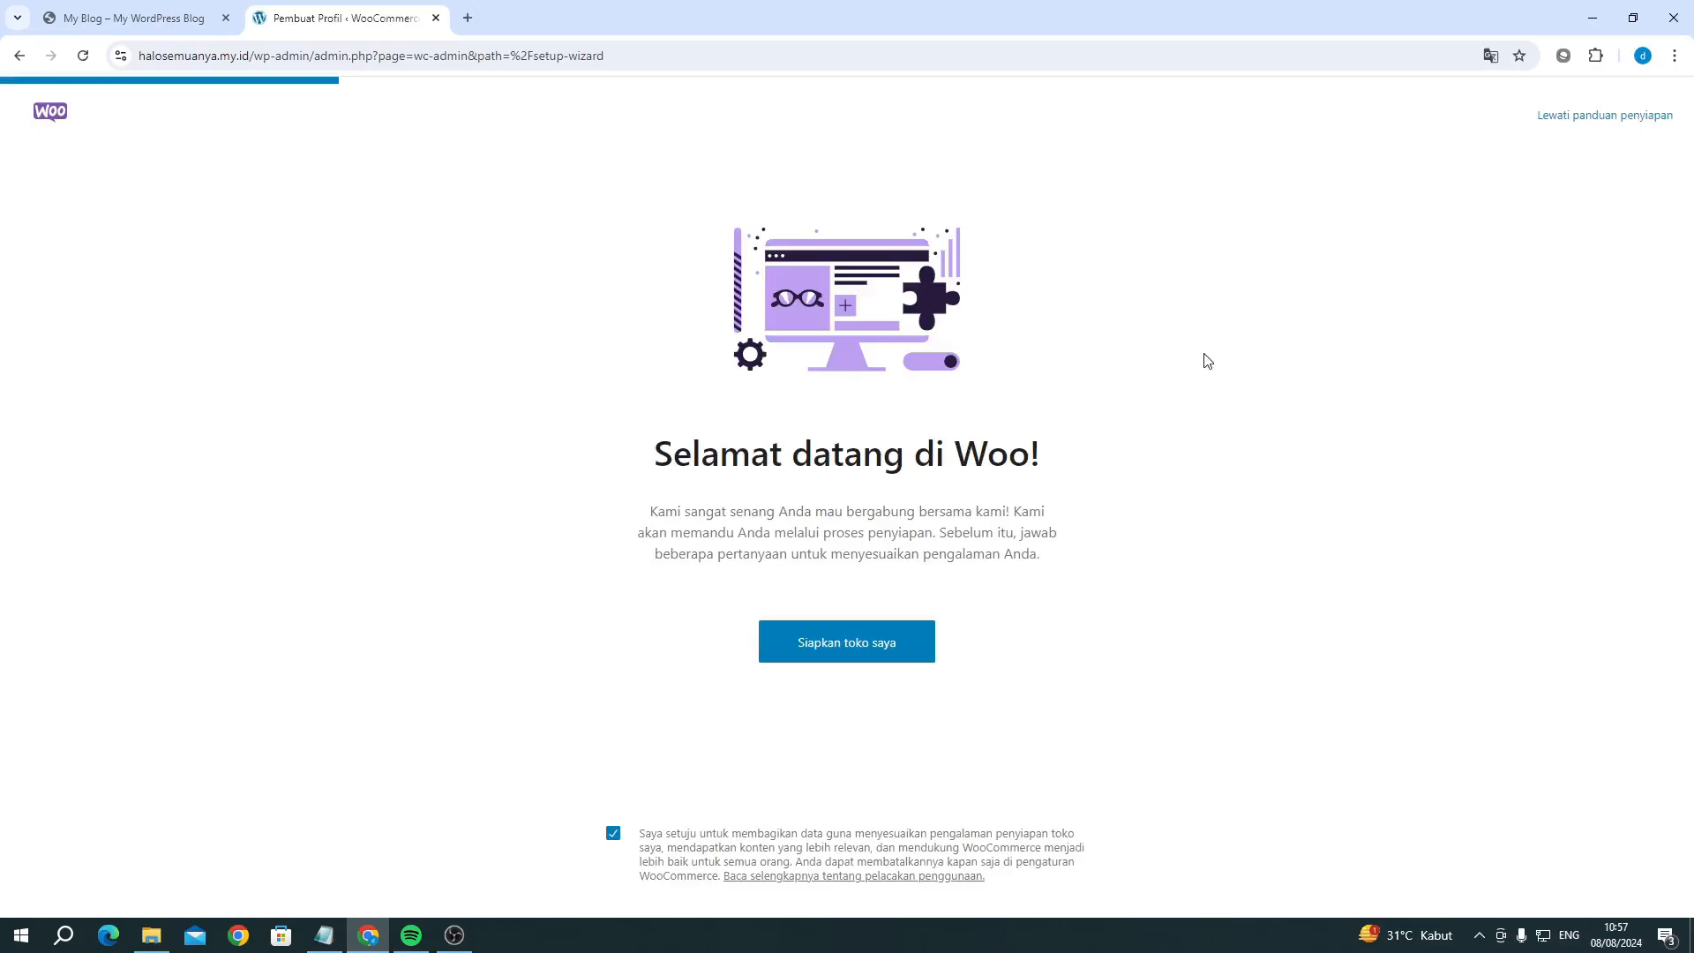
Step: Skip WooCommerce's guided setup, set the business location to Indonesia — Bali, and continue to the store
{"action": "left_click", "coordinate": [1550, 119]}
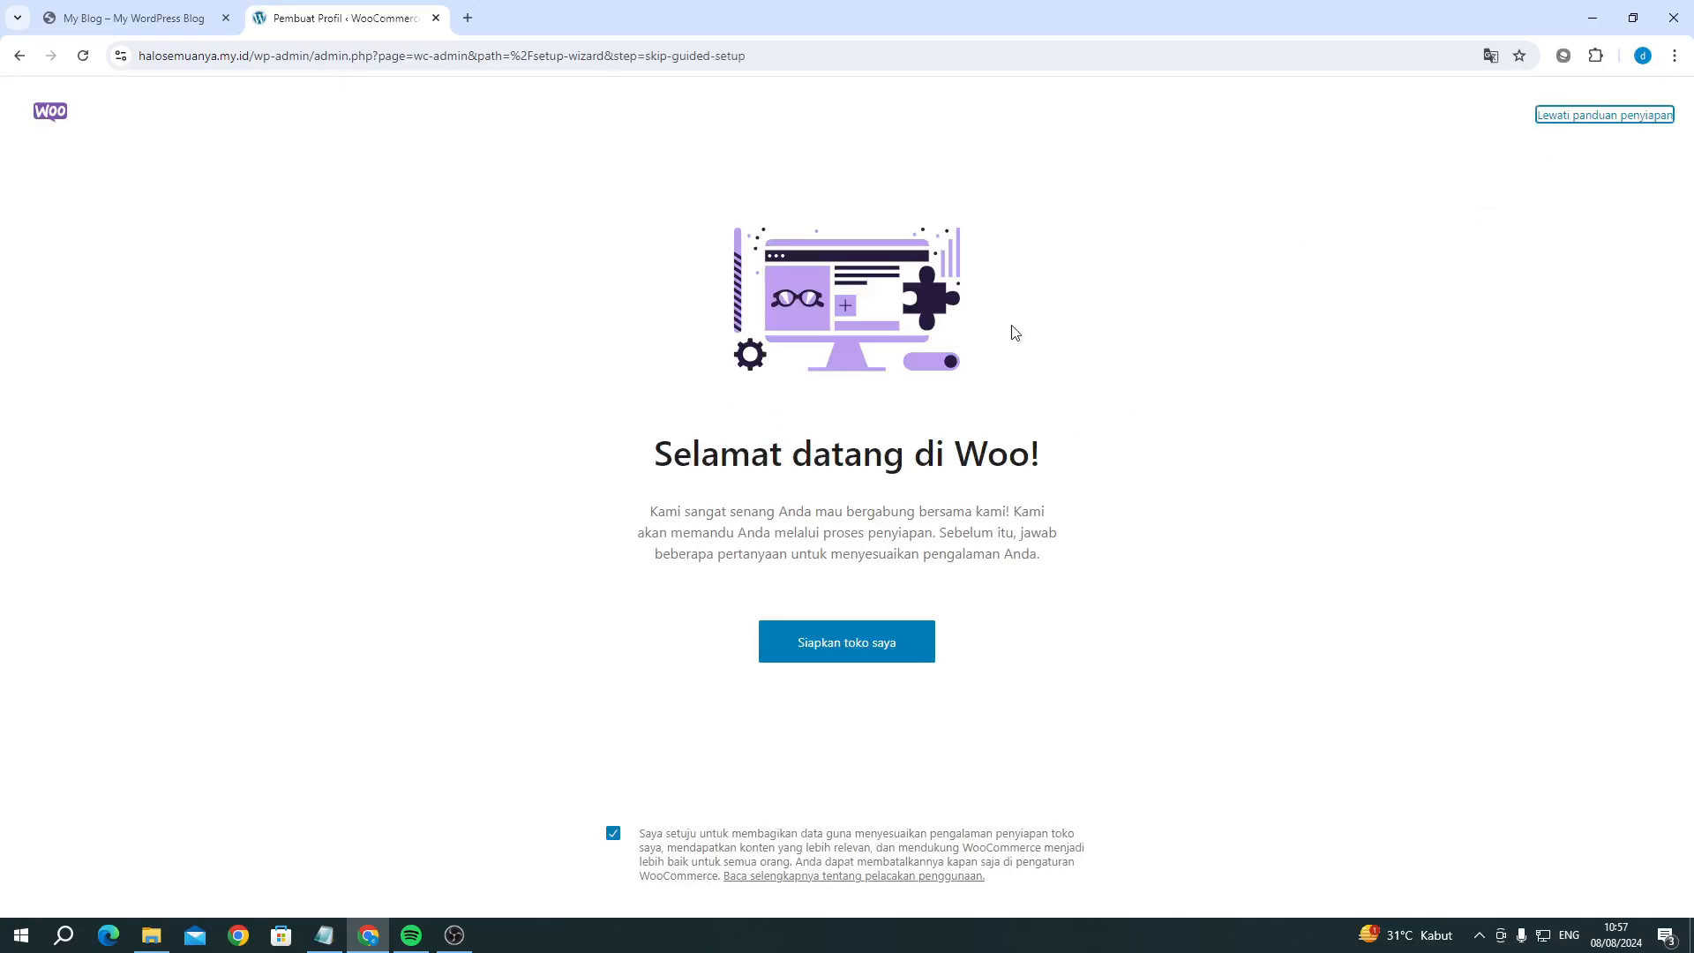
{"action": "left_click", "coordinate": [733, 357]}
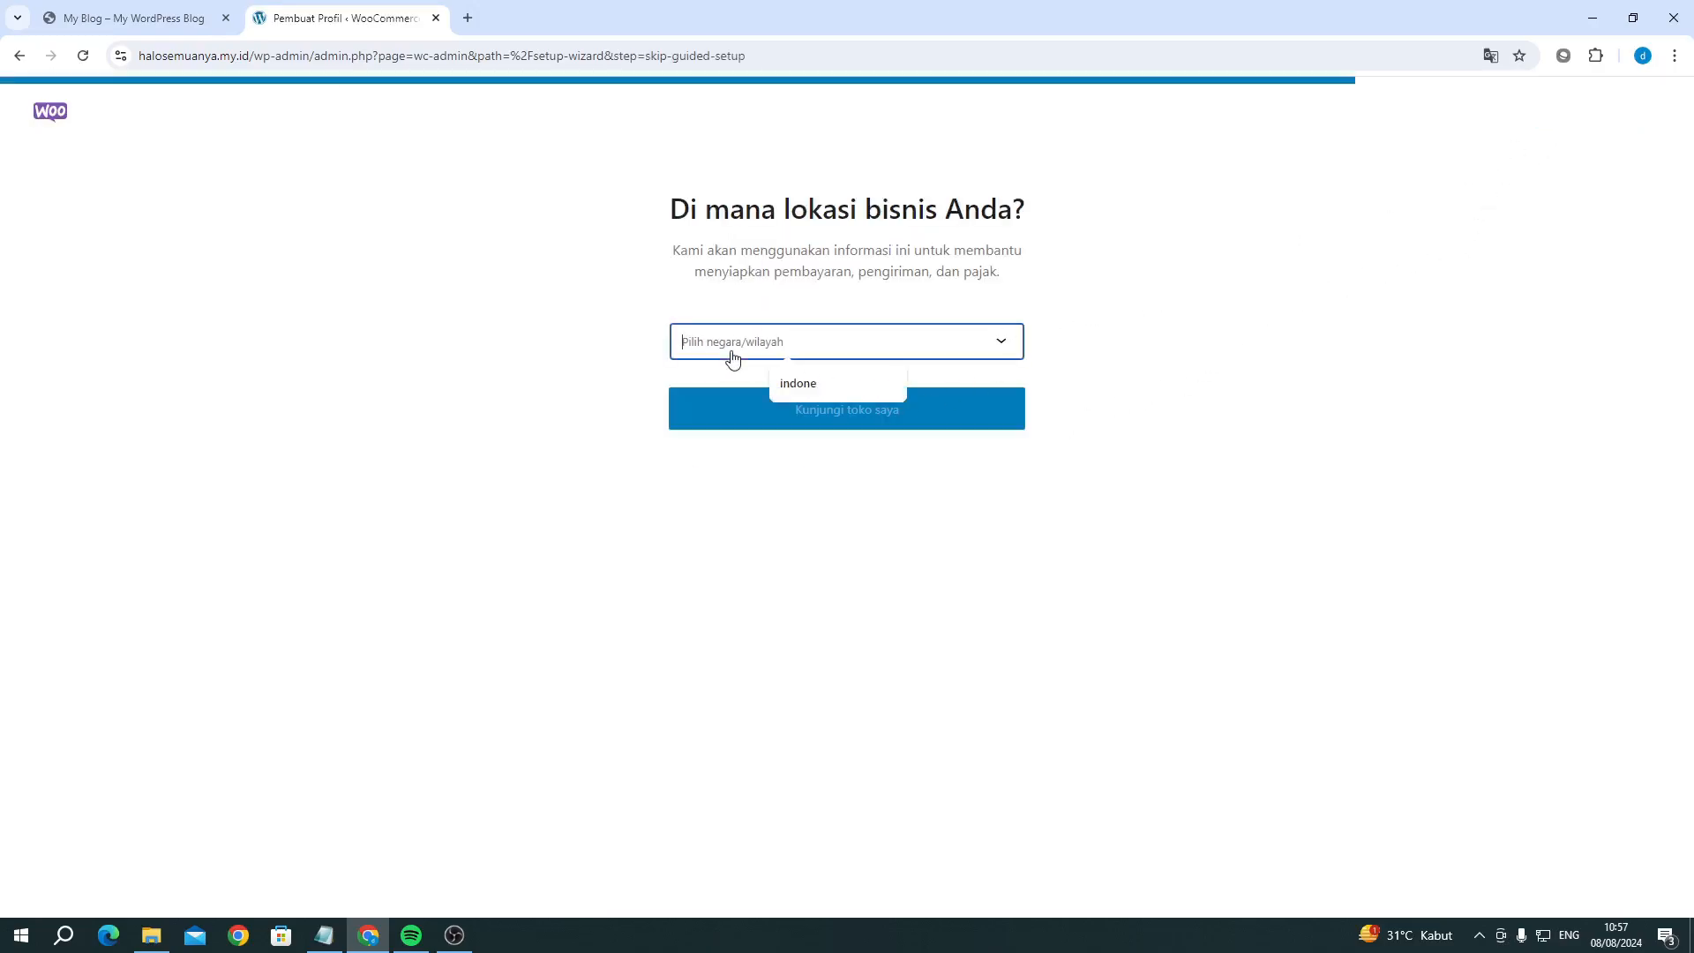
{"action": "left_click", "coordinate": [803, 346]}
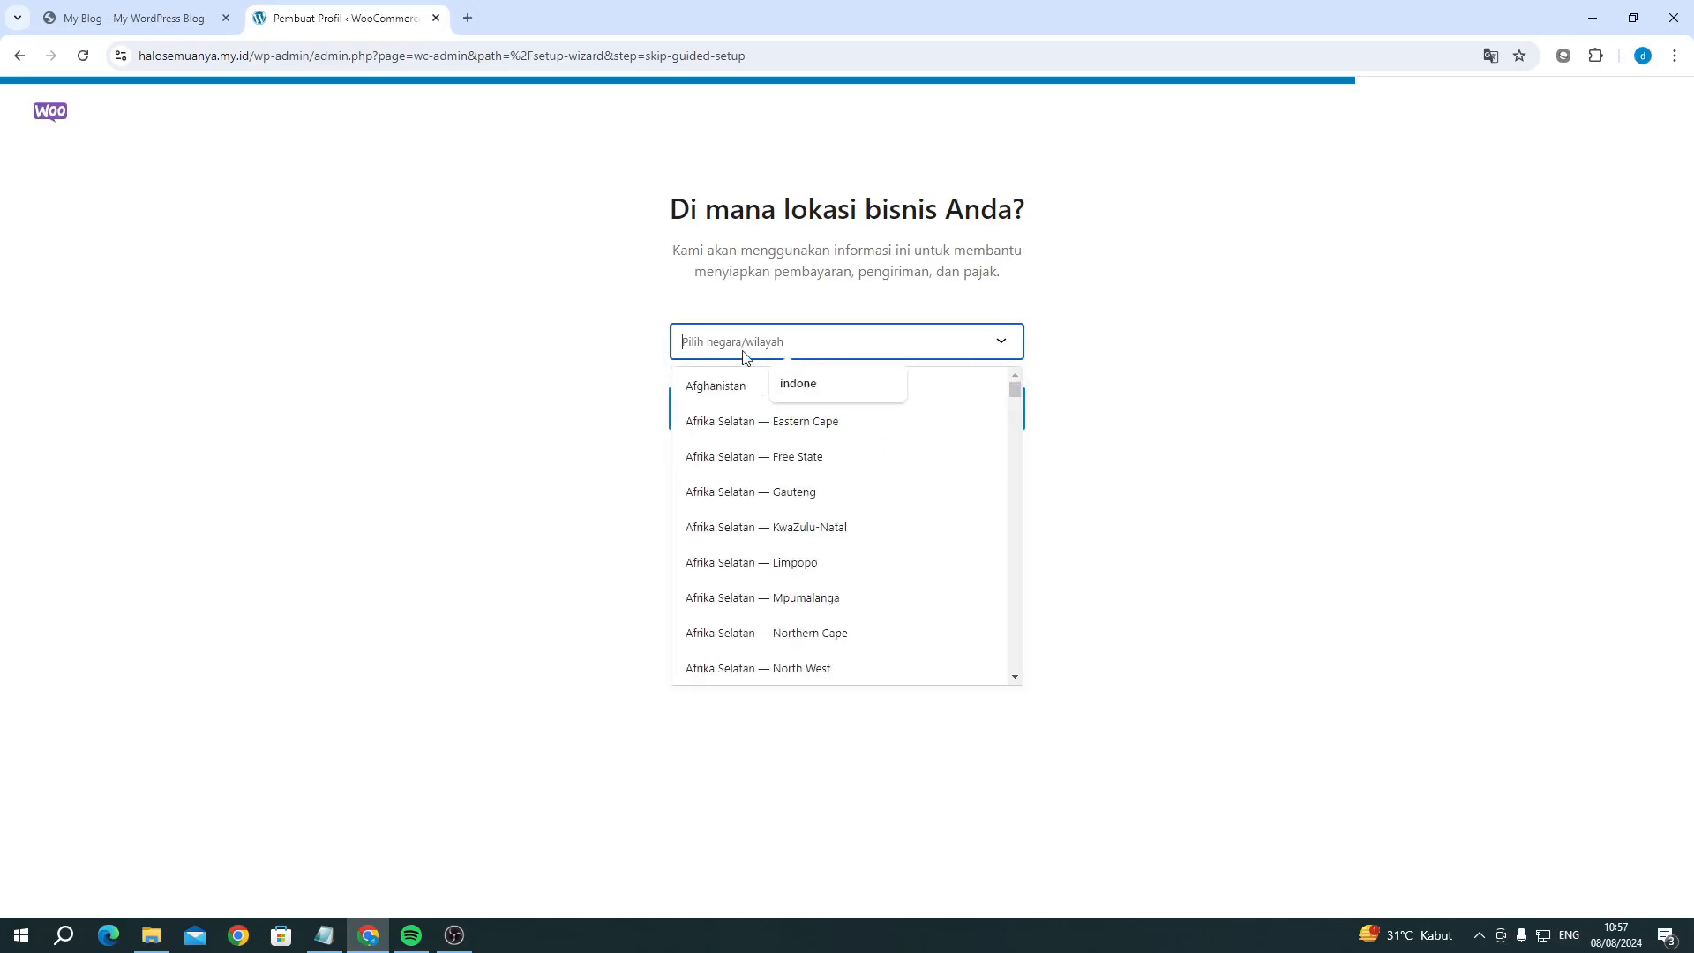
{"action": "type", "text": "indone"}
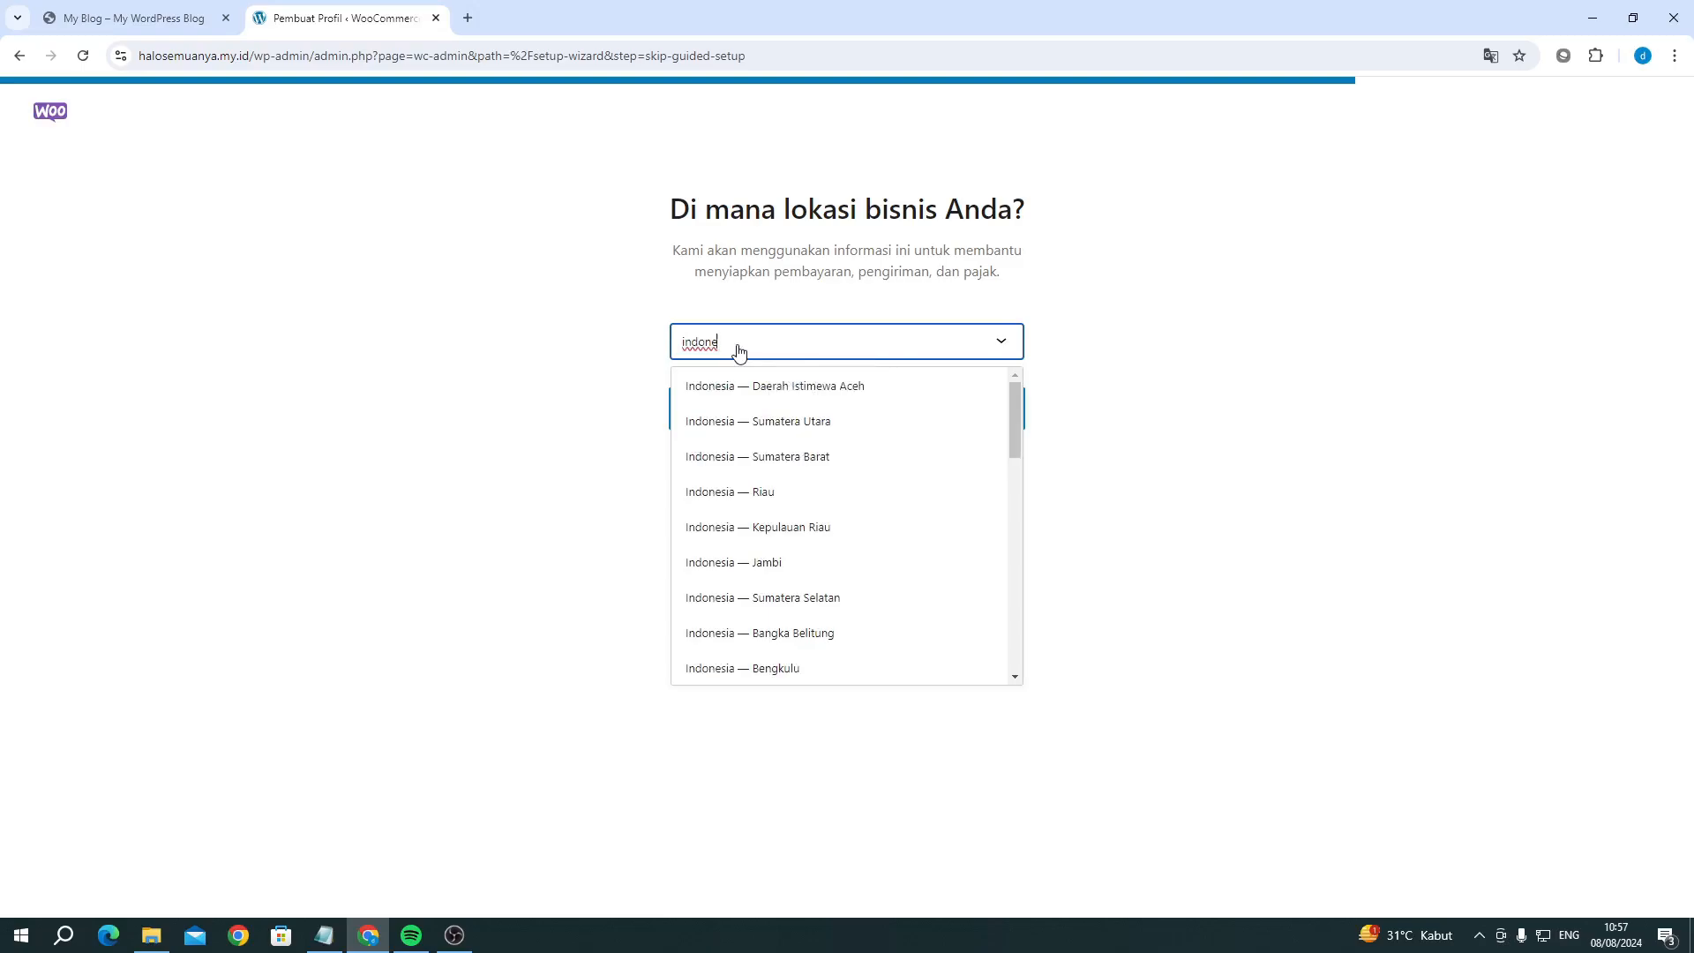
{"action": "scroll", "coordinate": [814, 626], "scroll_direction": "down", "scroll_amount": 2}
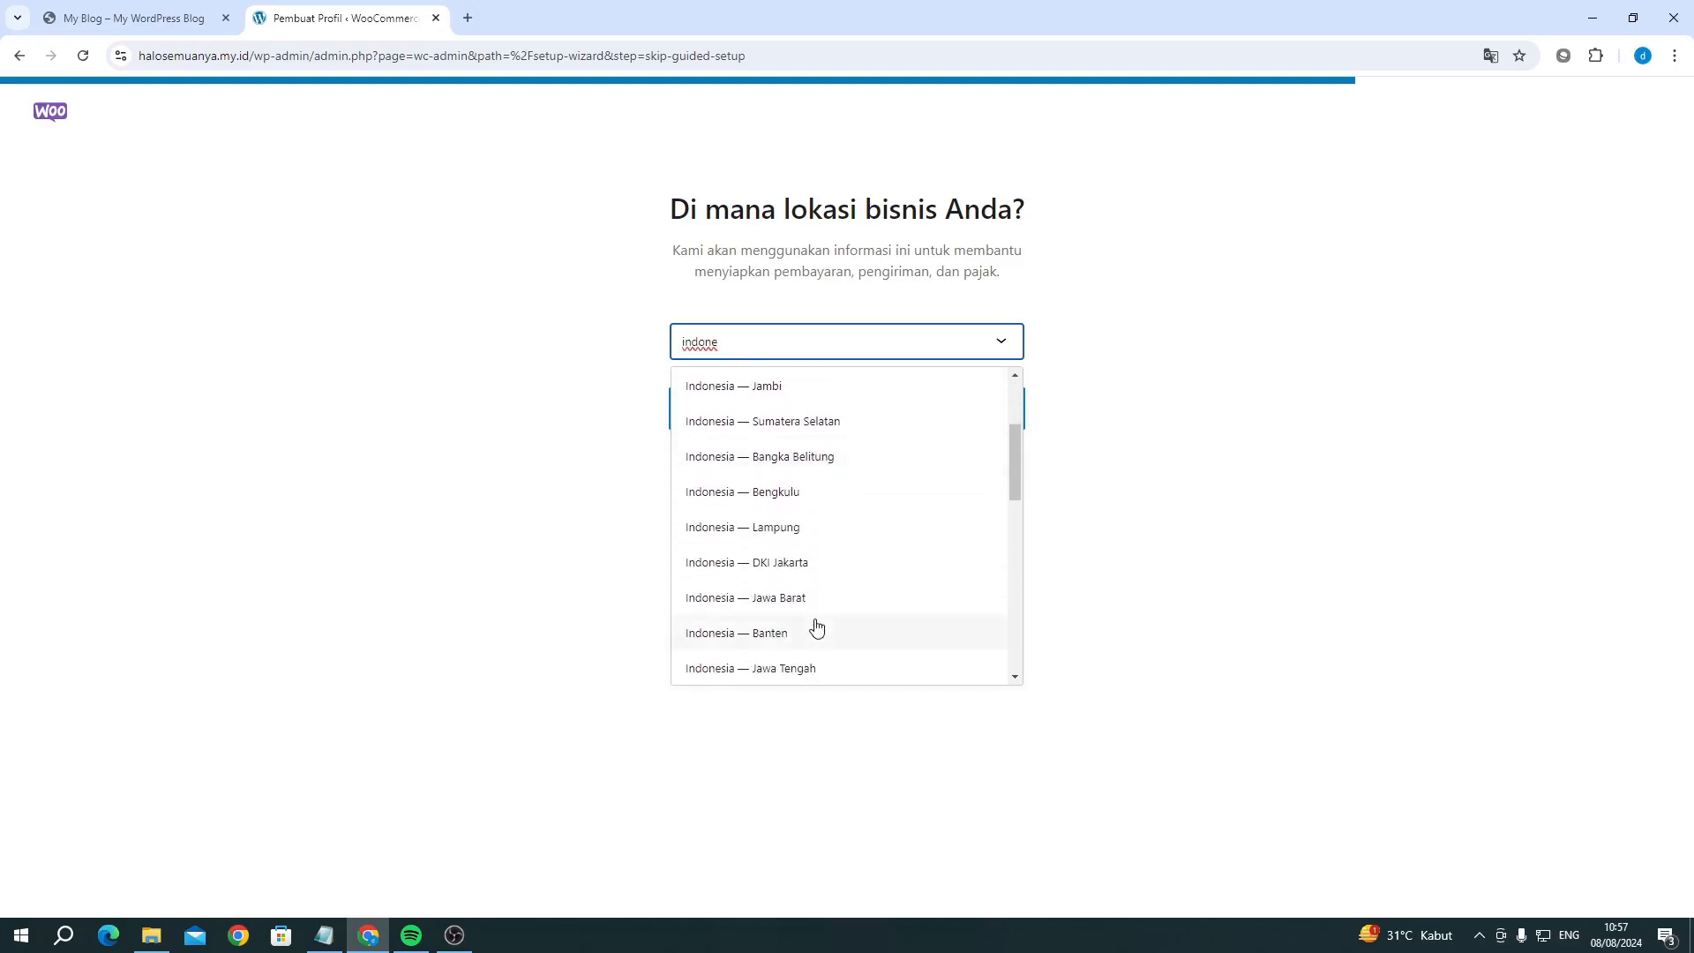
{"action": "scroll", "coordinate": [816, 627], "scroll_direction": "down", "scroll_amount": 2}
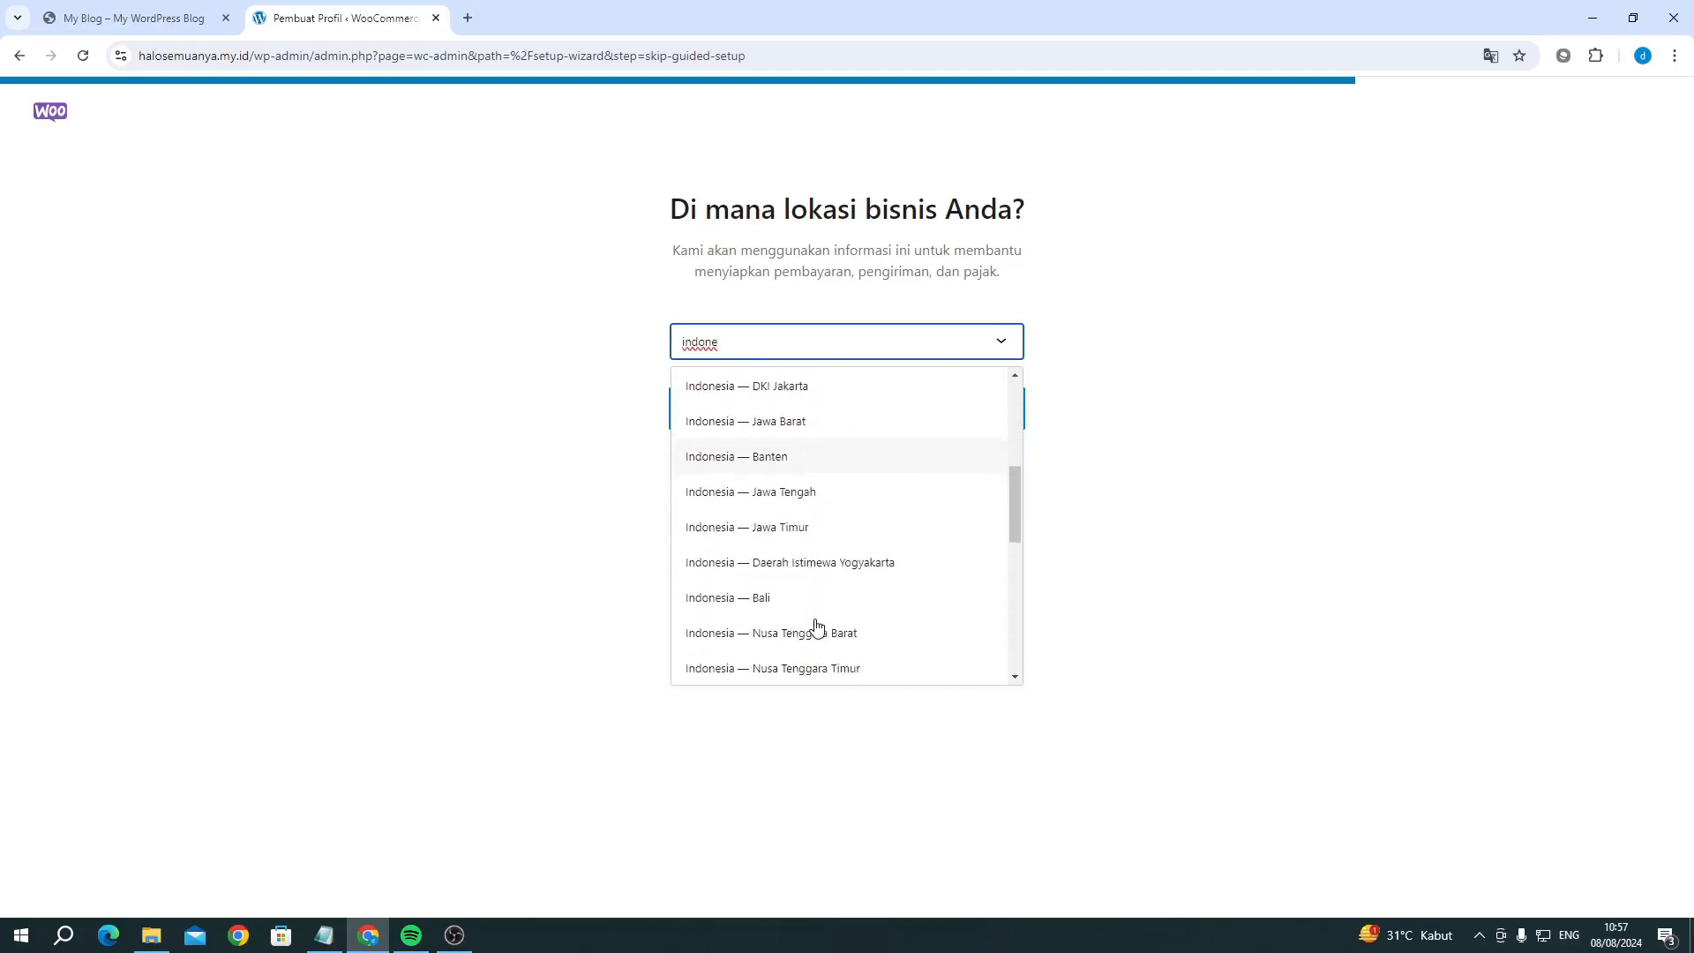
{"action": "left_click", "coordinate": [757, 597]}
{"action": "left_click", "coordinate": [842, 424]}
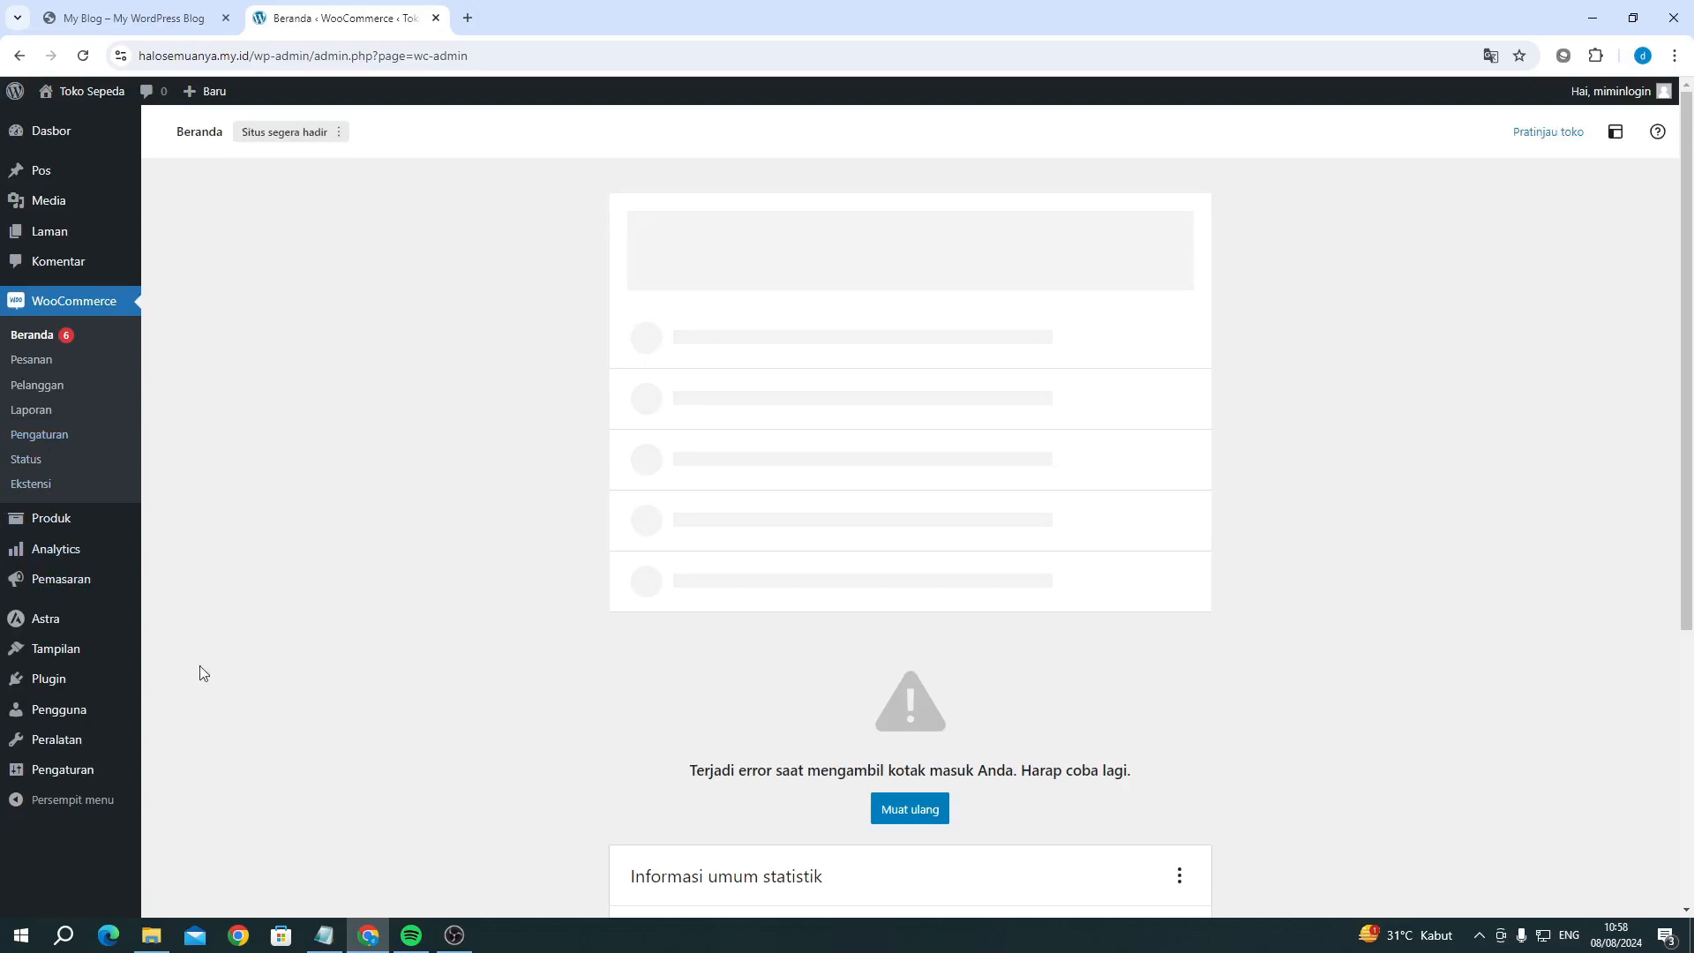
Step: Search the plugin directory for elementor, then install and activate the Elementor website builder plugin
{"action": "mouse_move", "coordinate": [90, 680]}
{"action": "left_click", "coordinate": [168, 711]}
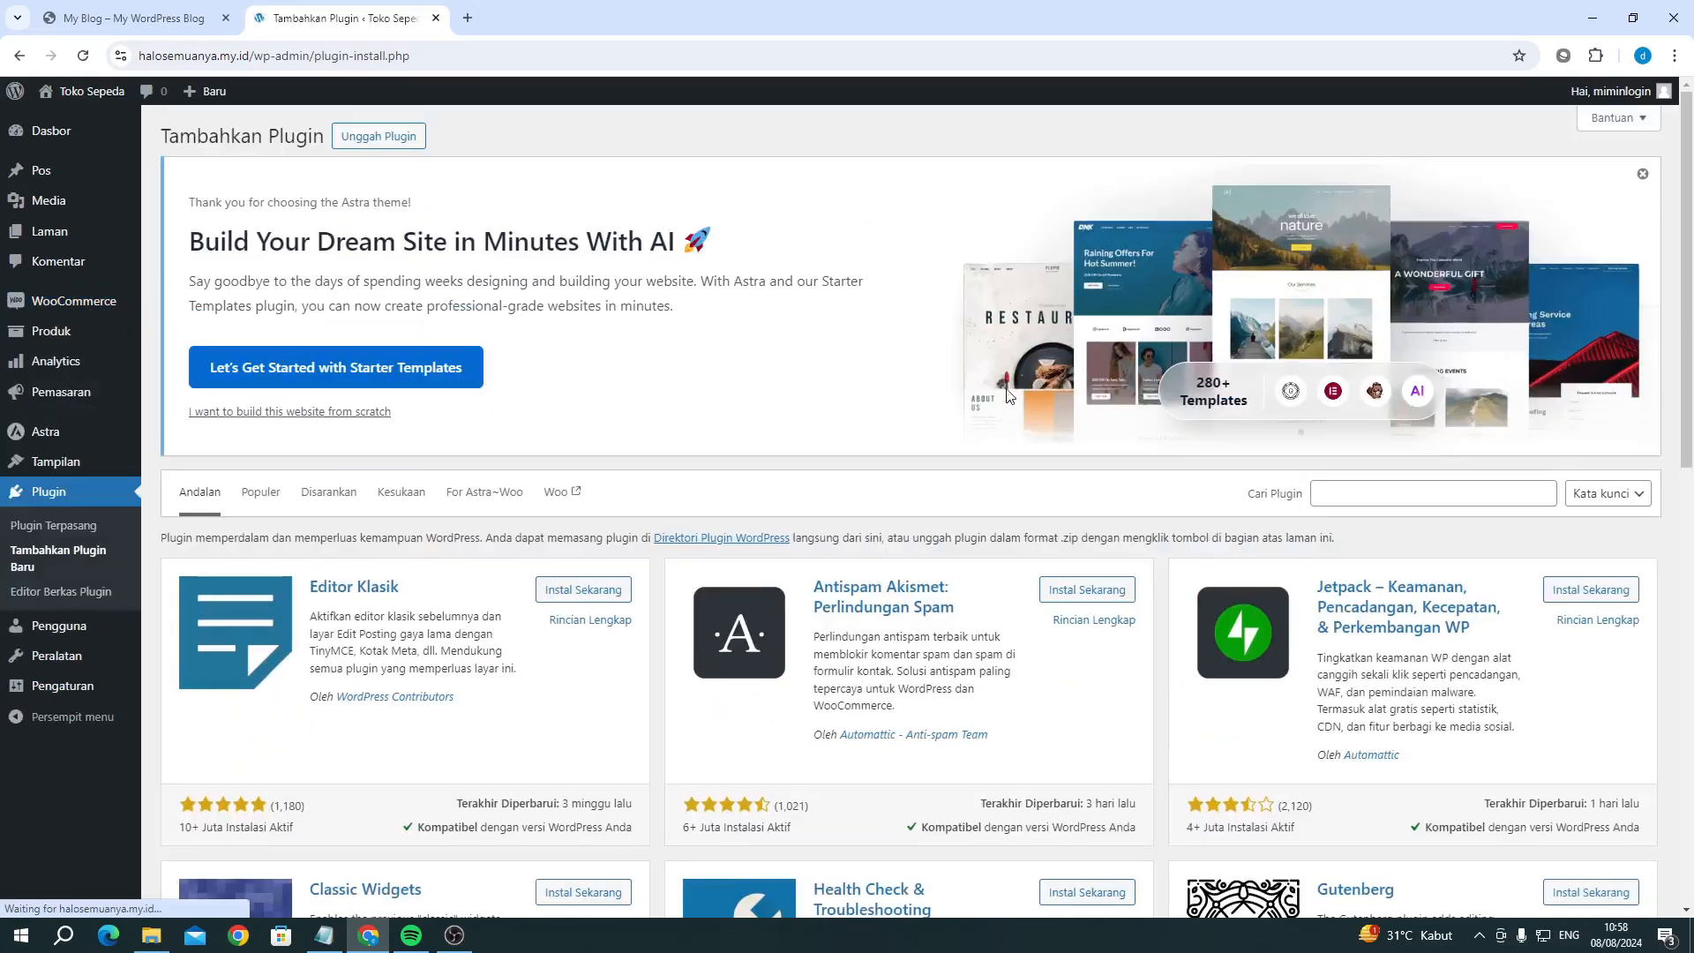
{"action": "left_click", "coordinate": [1411, 494]}
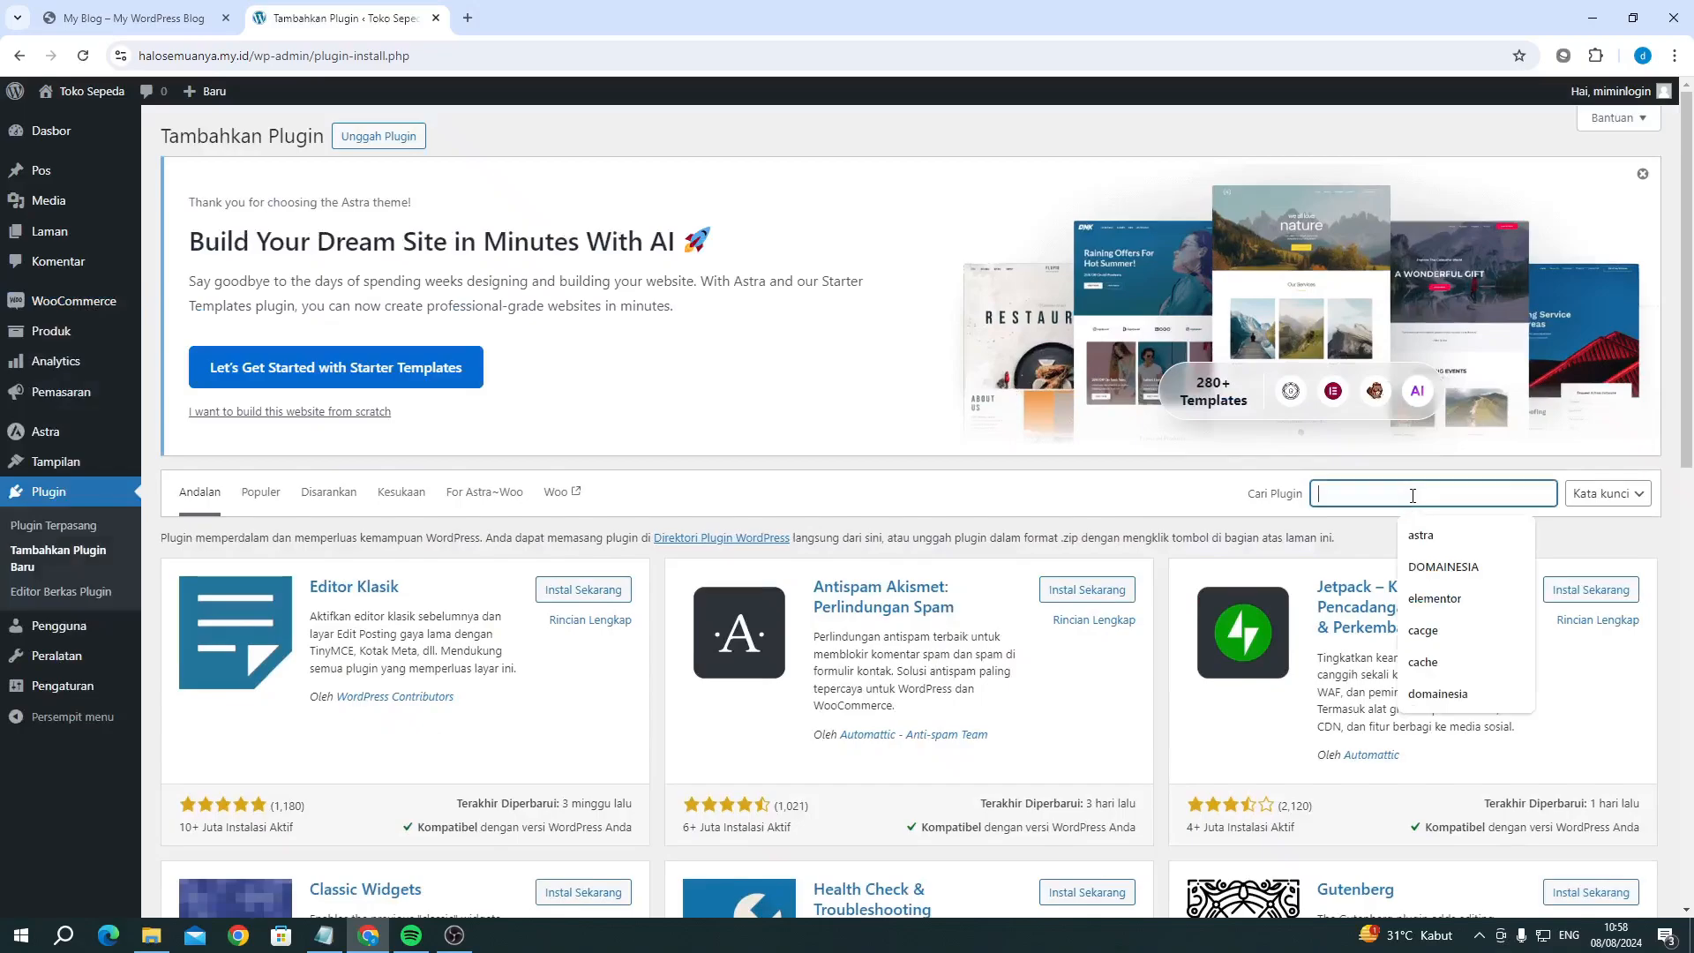
{"action": "type", "text": "elel"}
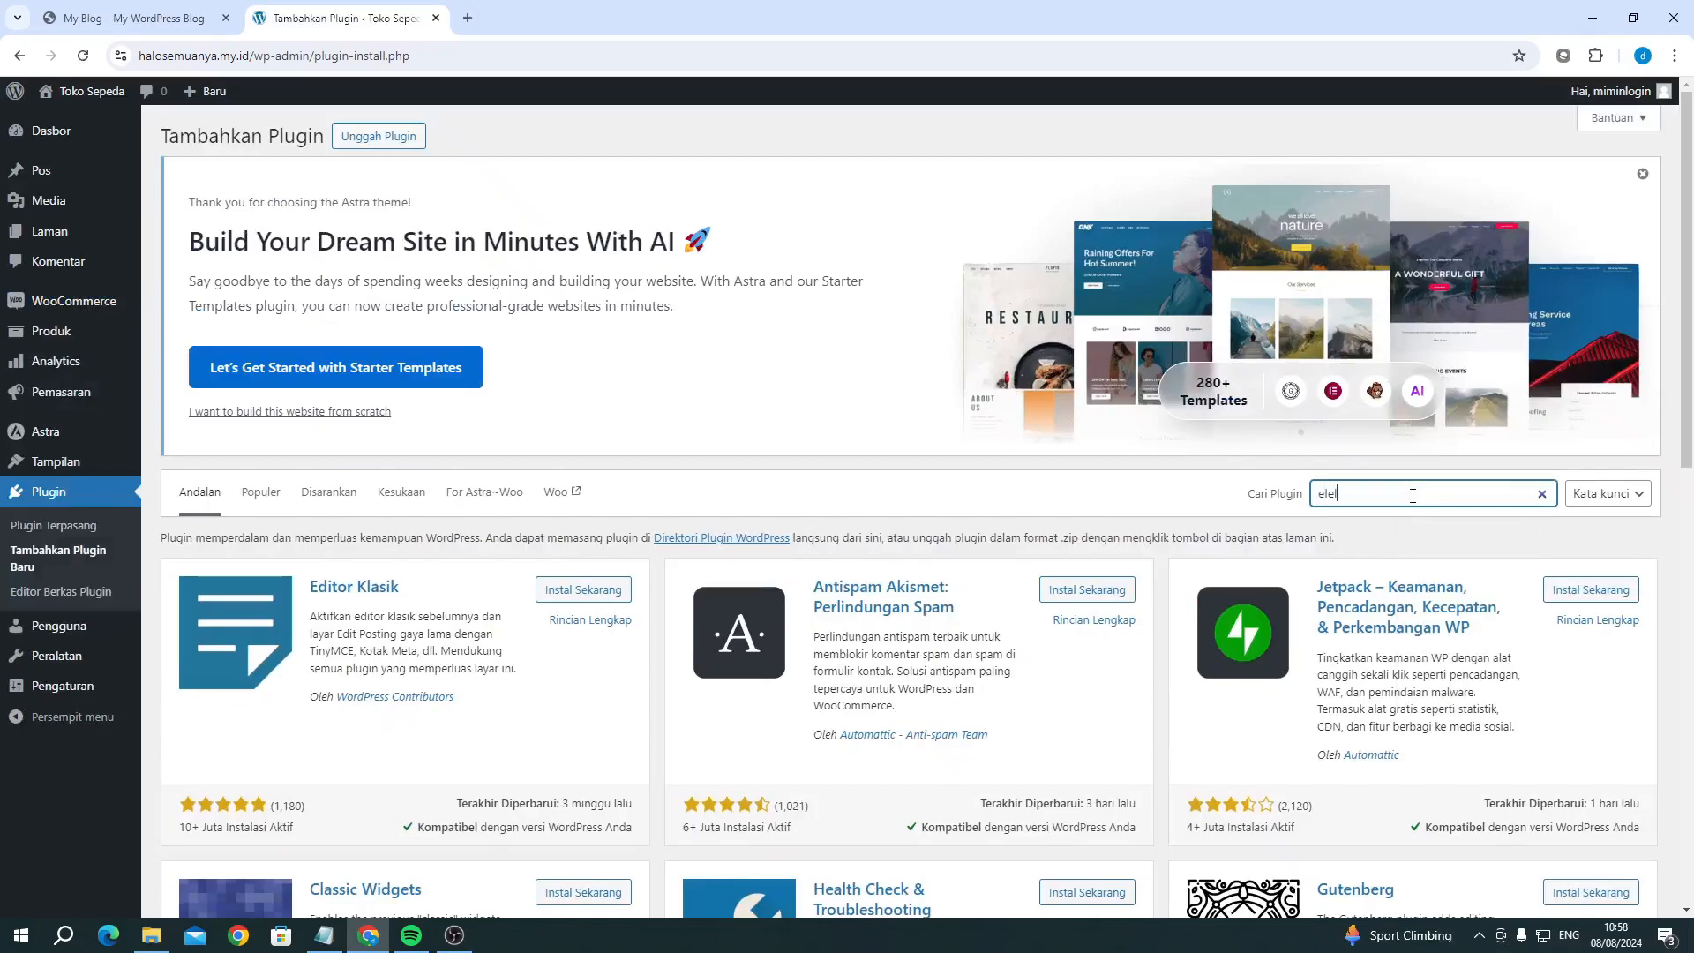
{"action": "key", "text": "BackSpace"}
{"action": "type", "text": "meno"}
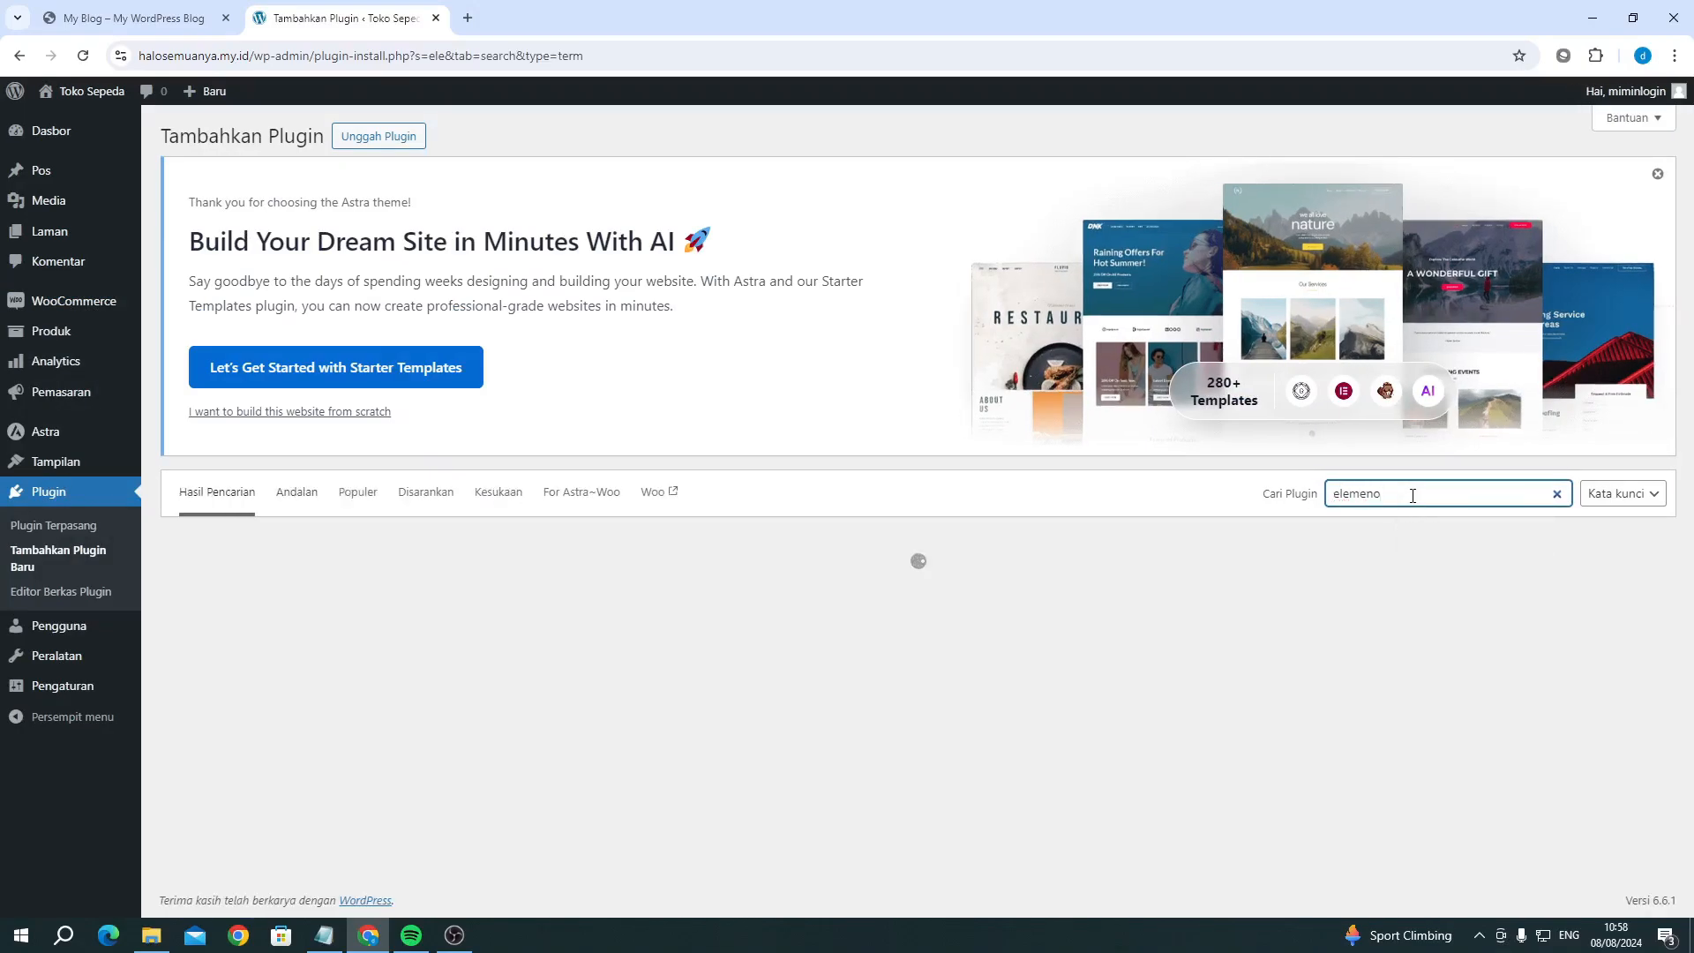
{"action": "key", "text": "BackSpace"}
{"action": "type", "text": "tor"}
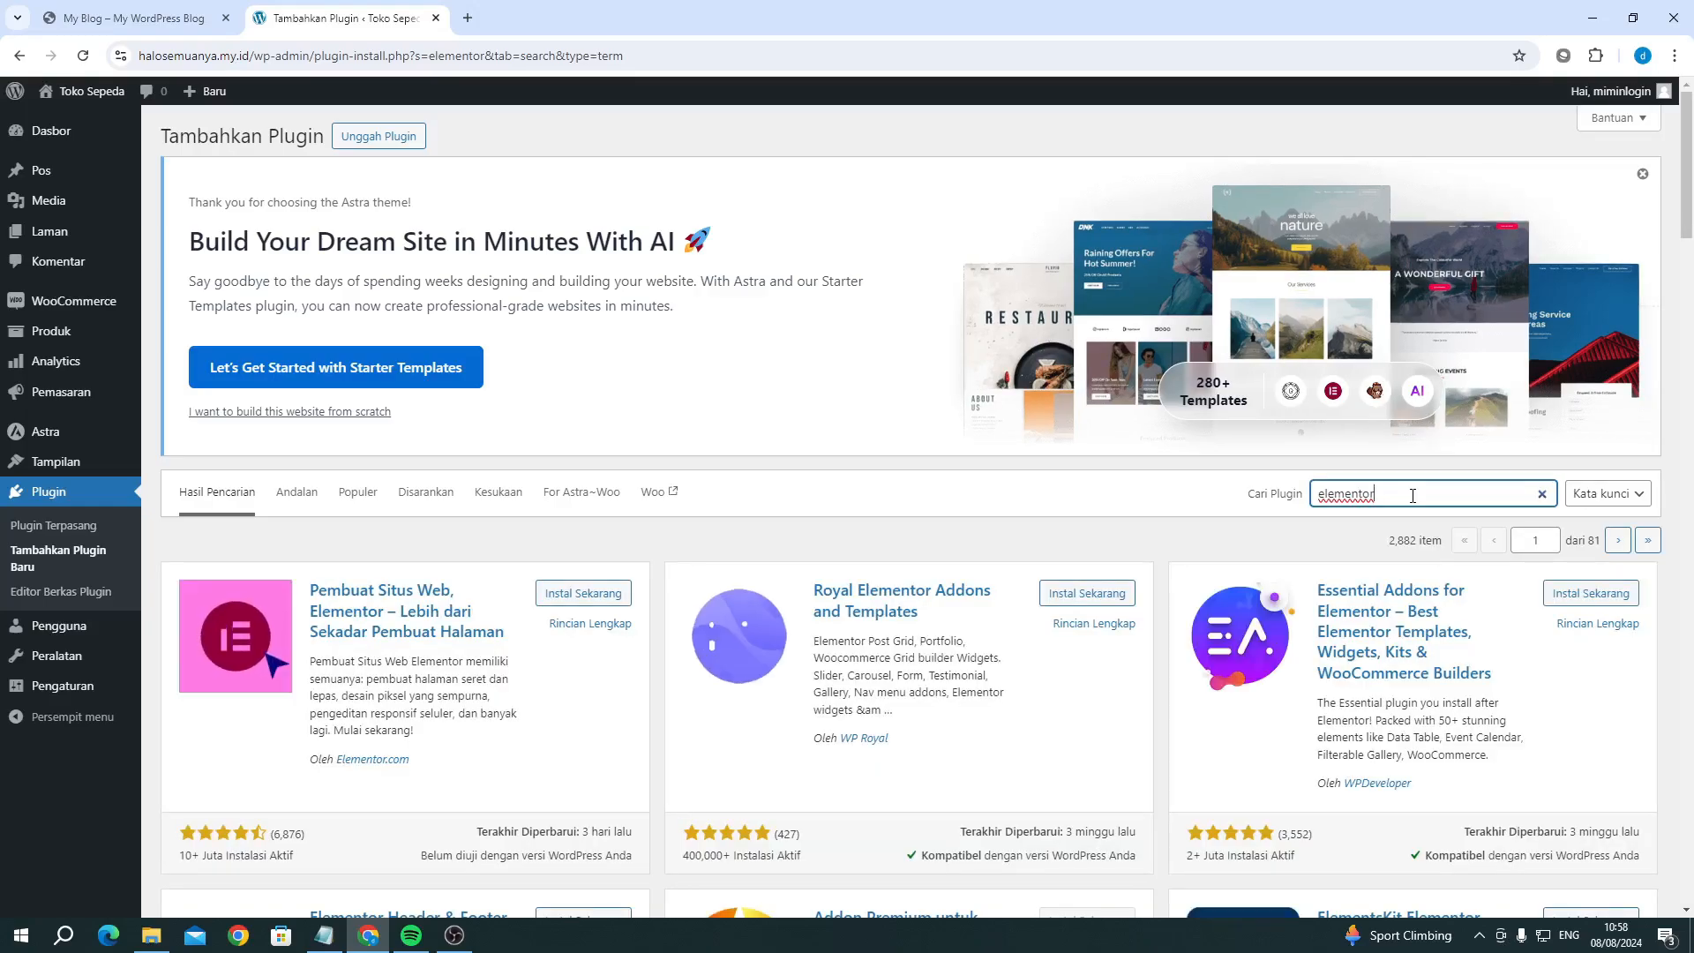
{"action": "left_click", "coordinate": [578, 598]}
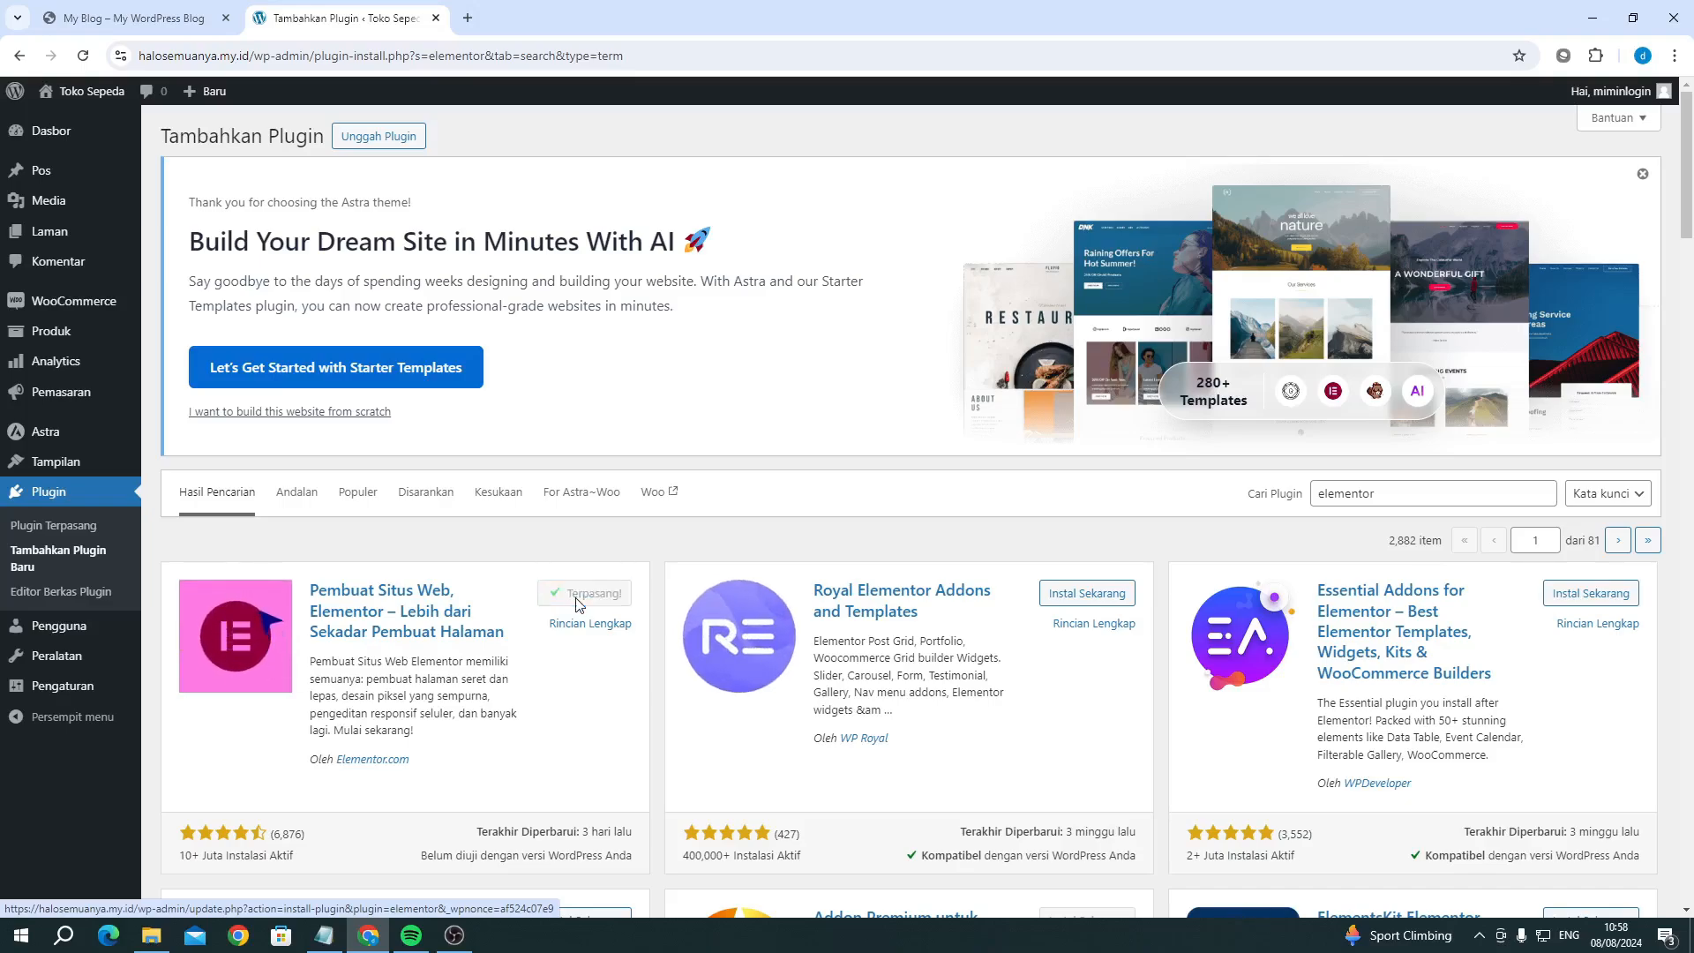
{"action": "left_click", "coordinate": [578, 603]}
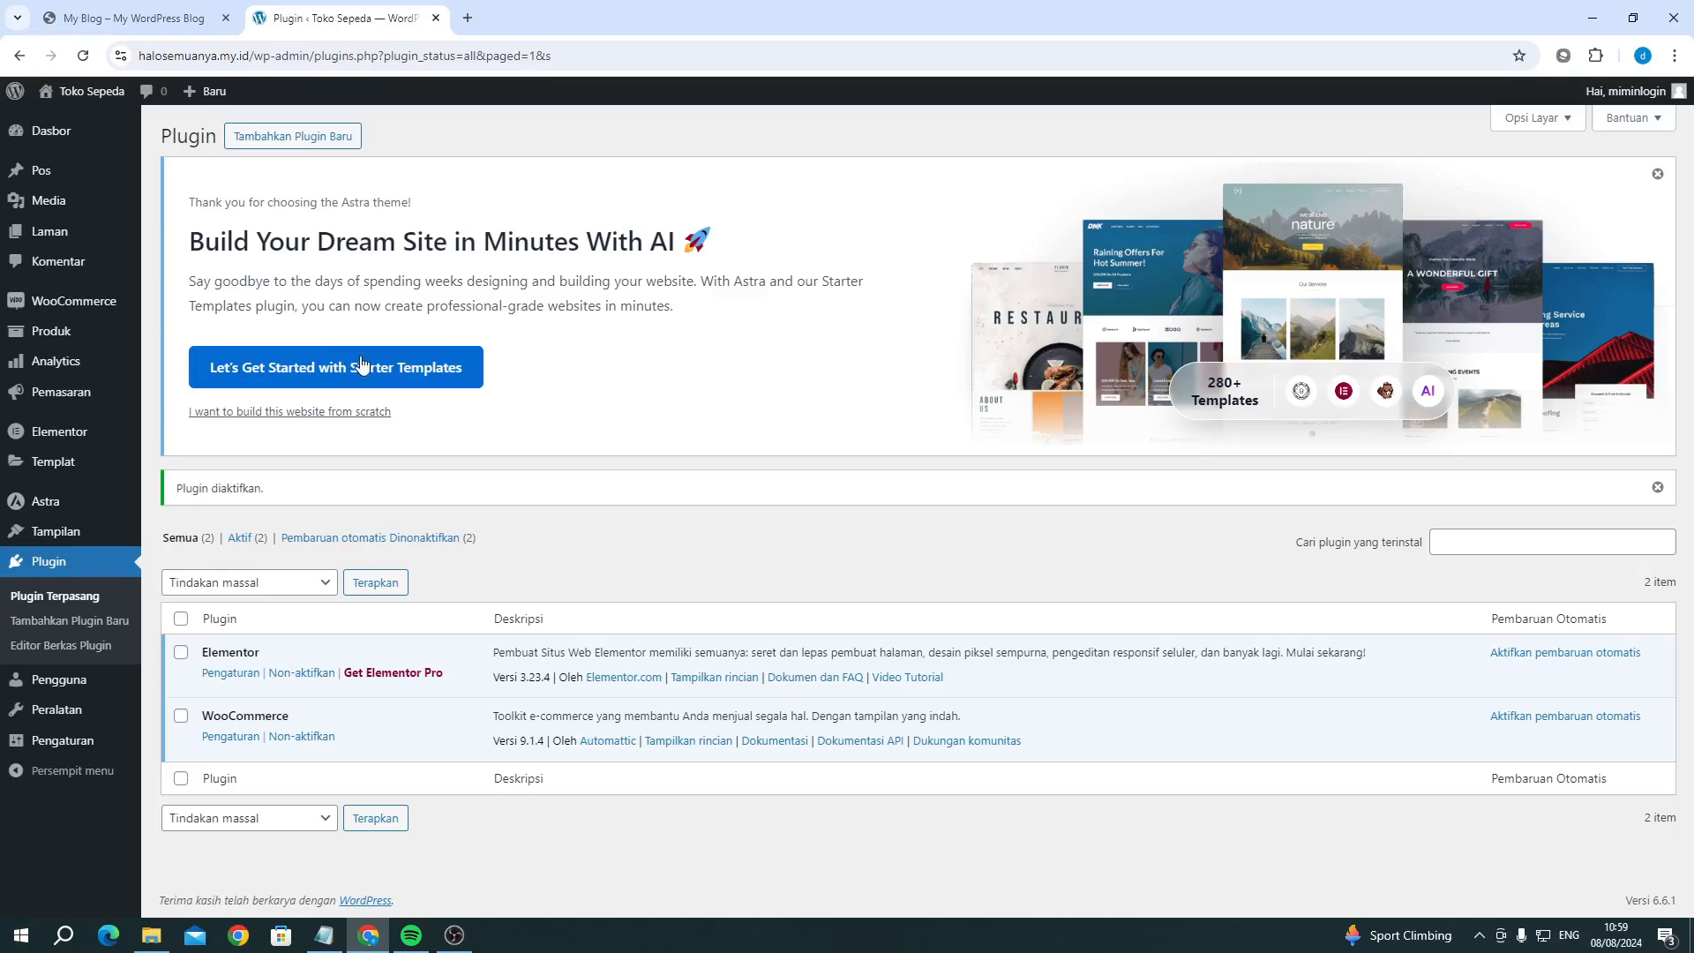
Step: Search the plugin directory for astra, then install and activate the Starter Templates plugin
{"action": "left_click", "coordinate": [280, 148]}
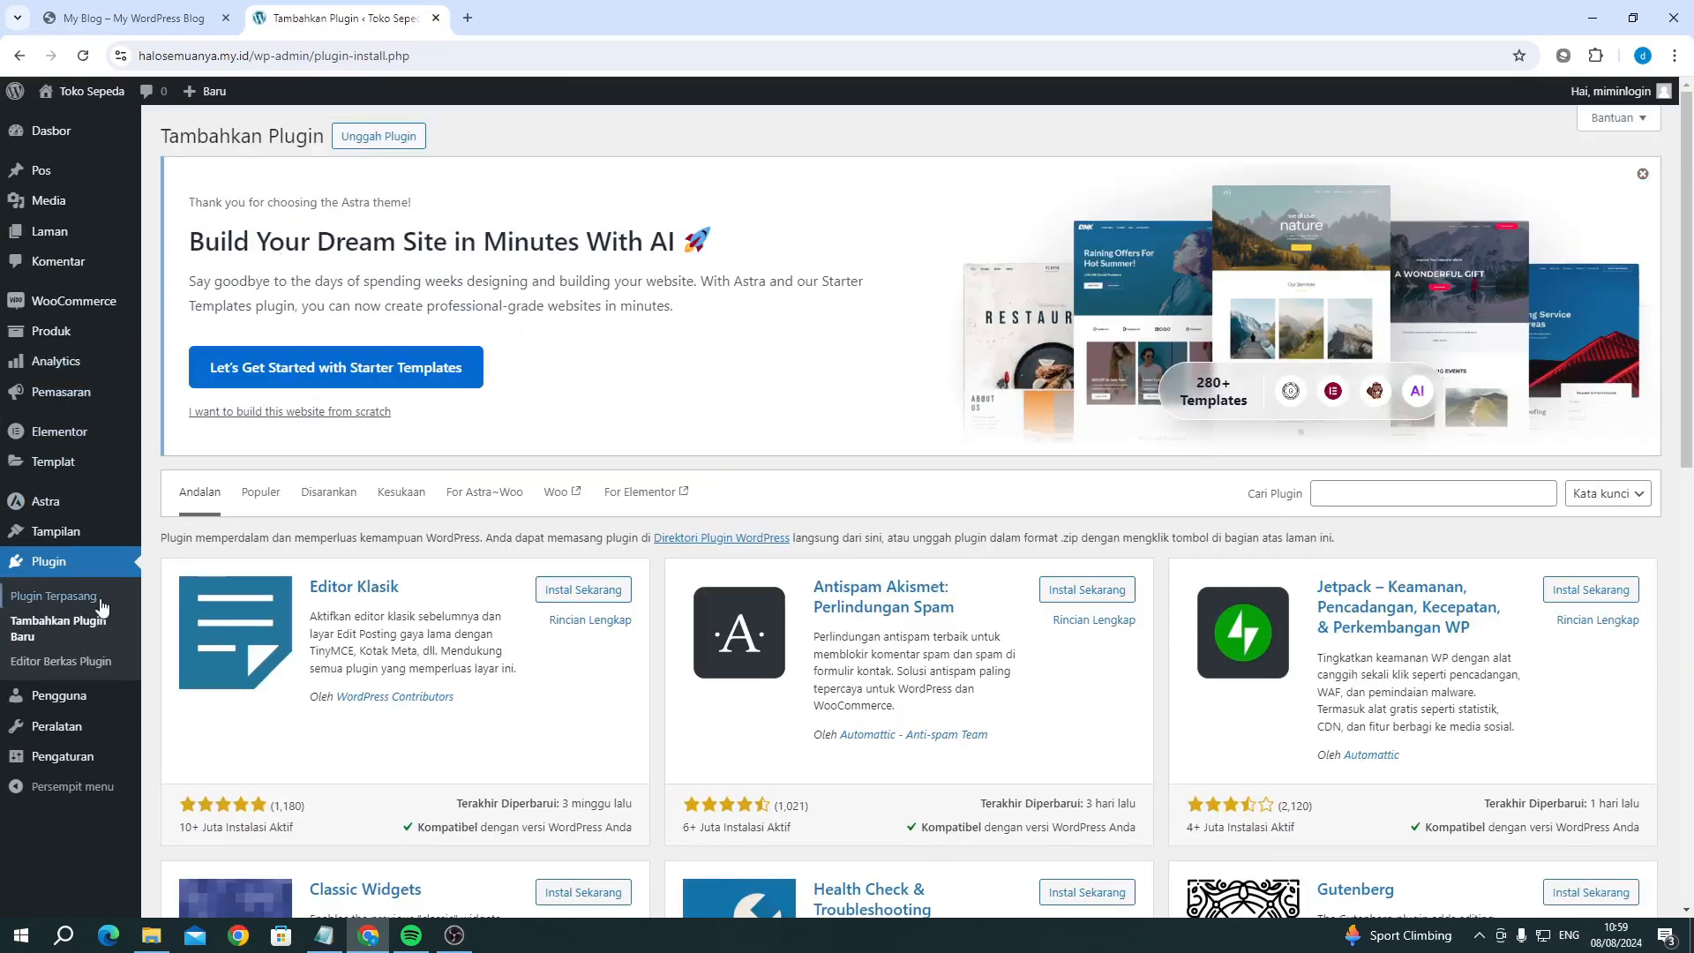
{"action": "left_click", "coordinate": [1392, 499]}
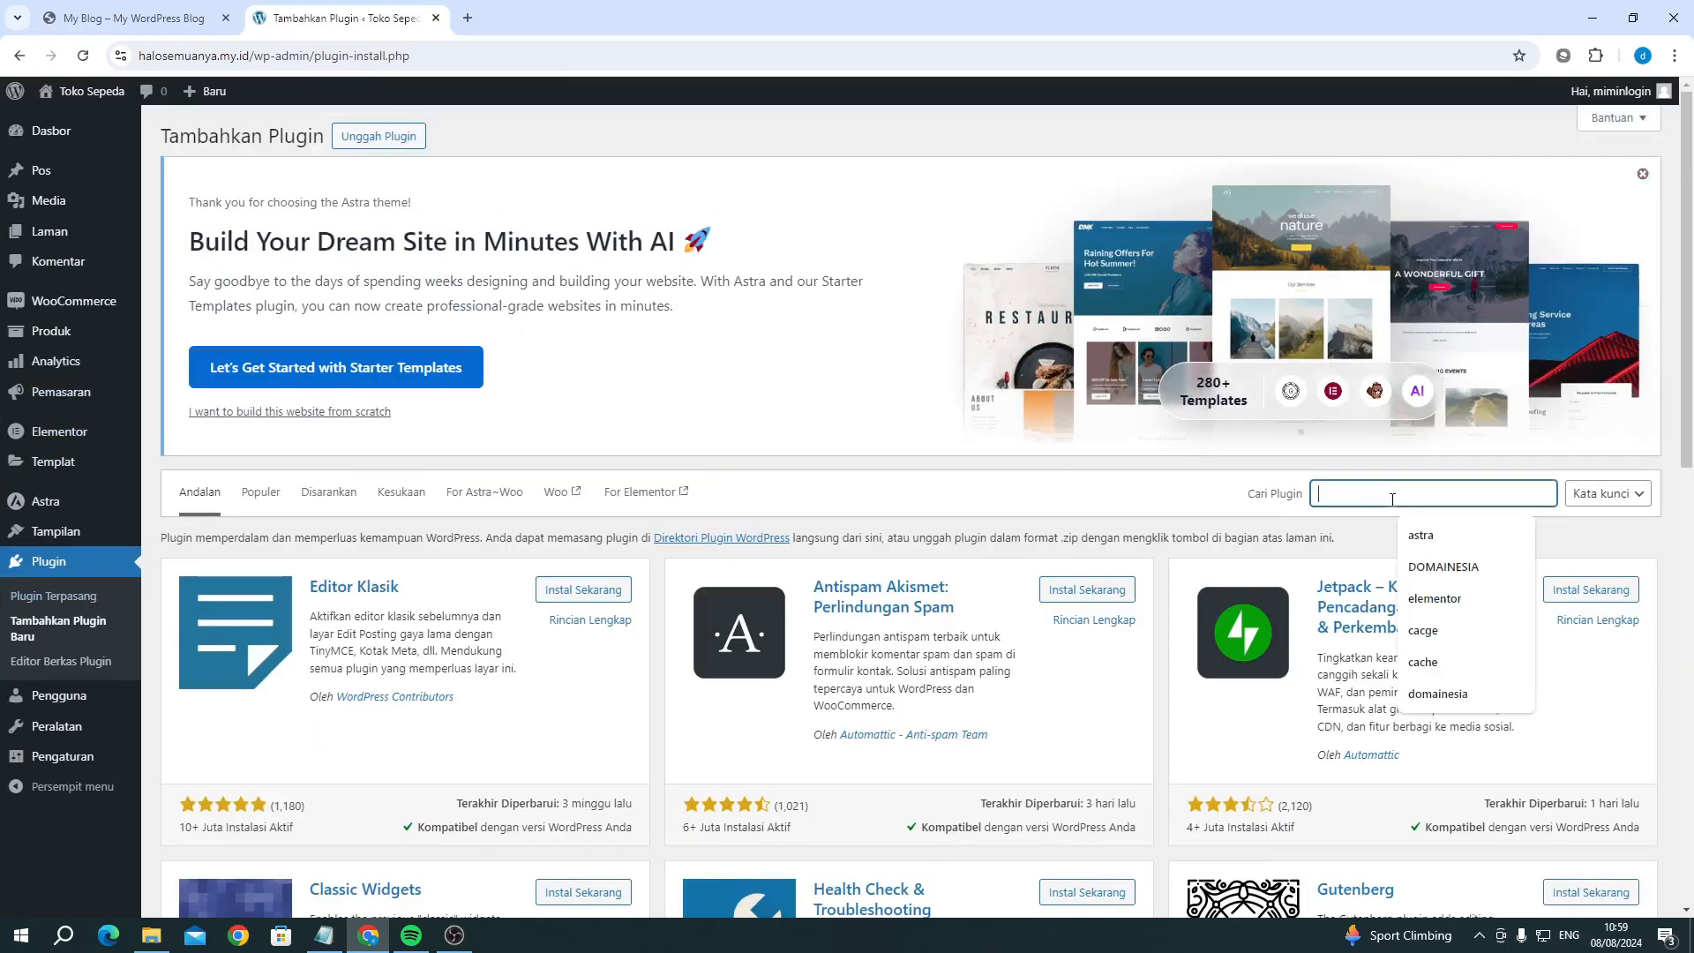
{"action": "type", "text": "astra"}
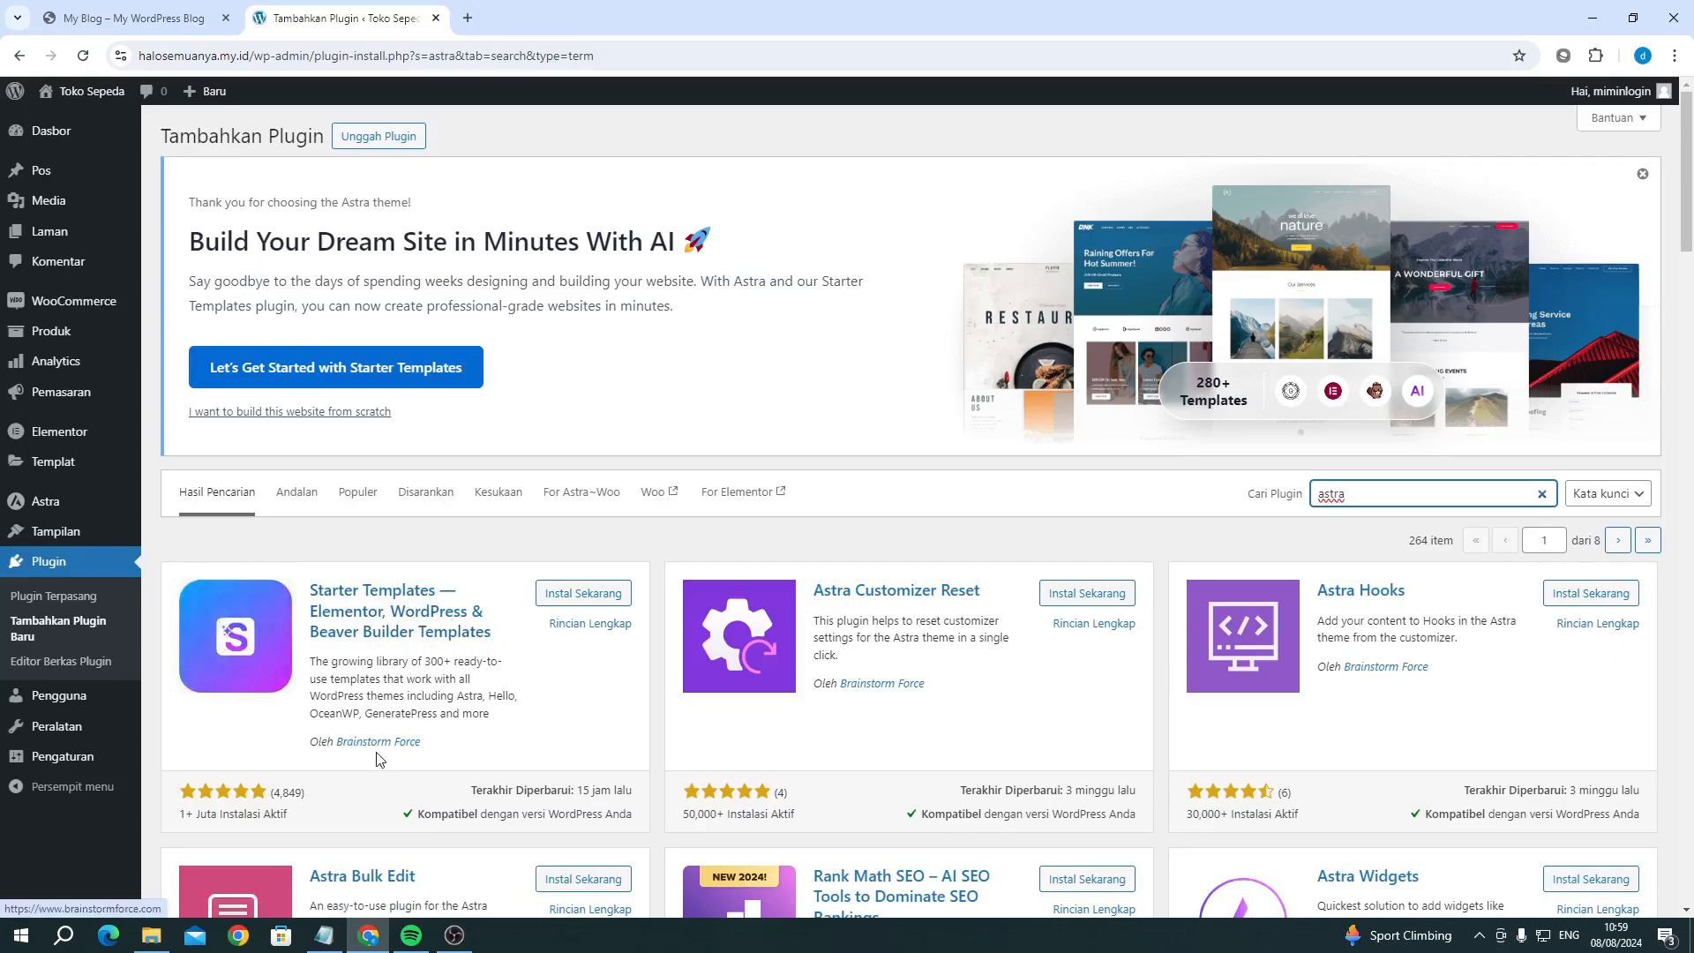
{"action": "left_click", "coordinate": [604, 592]}
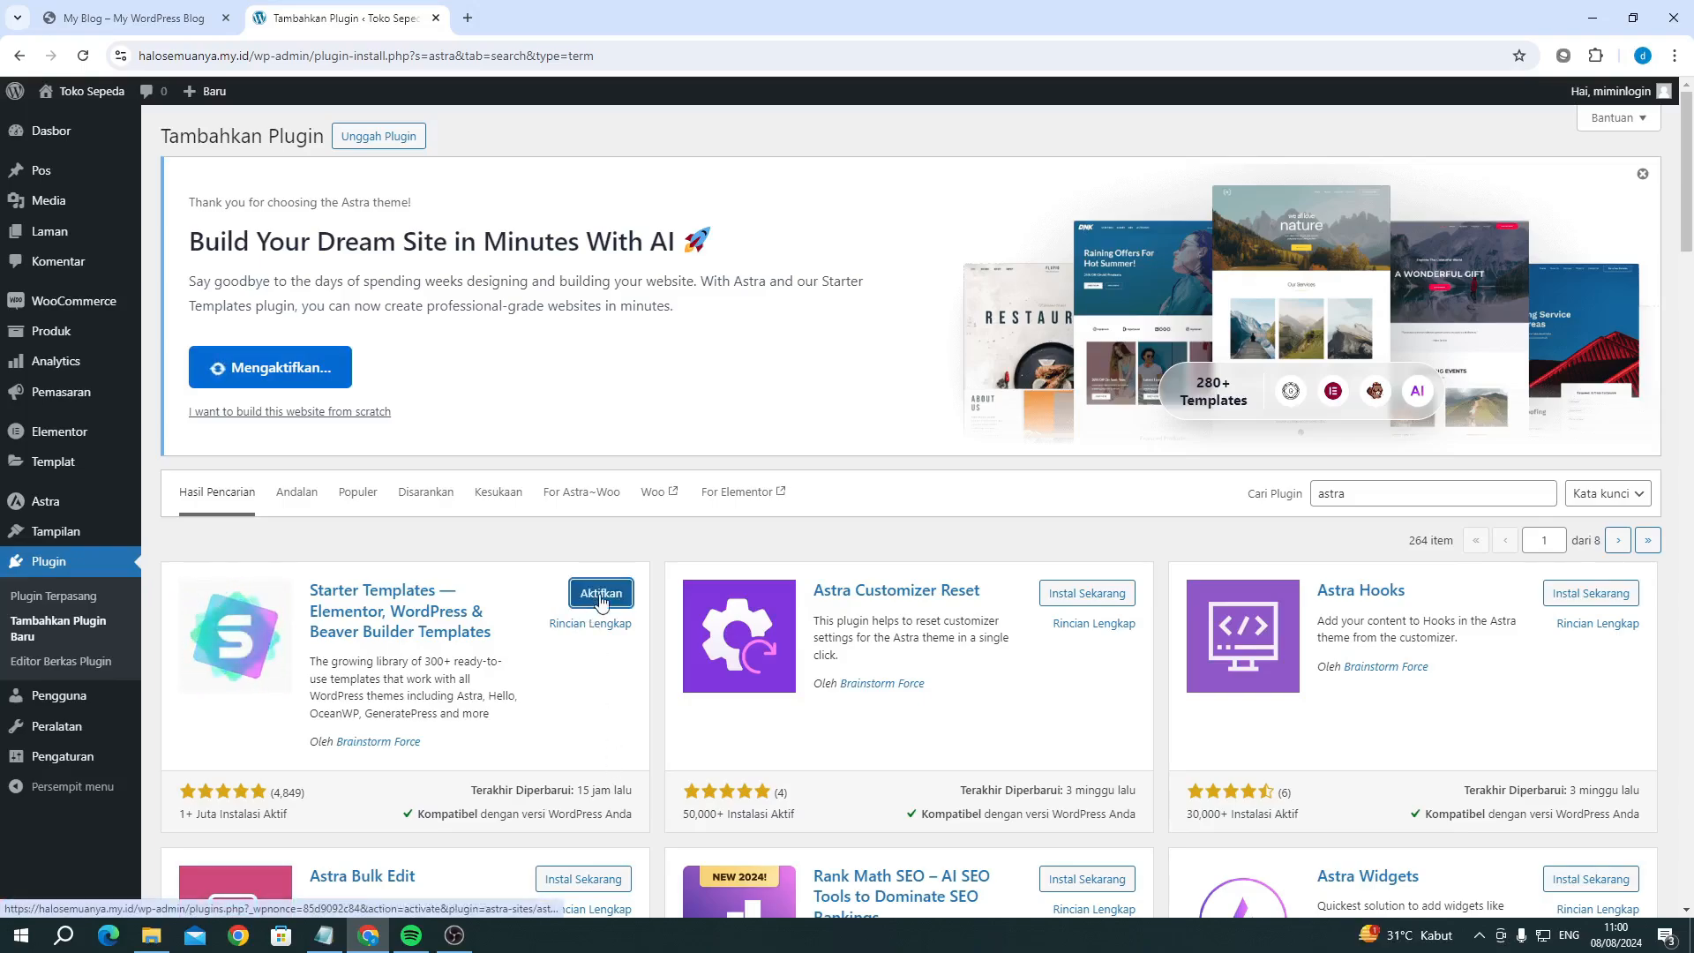
{"action": "left_click", "coordinate": [606, 594]}
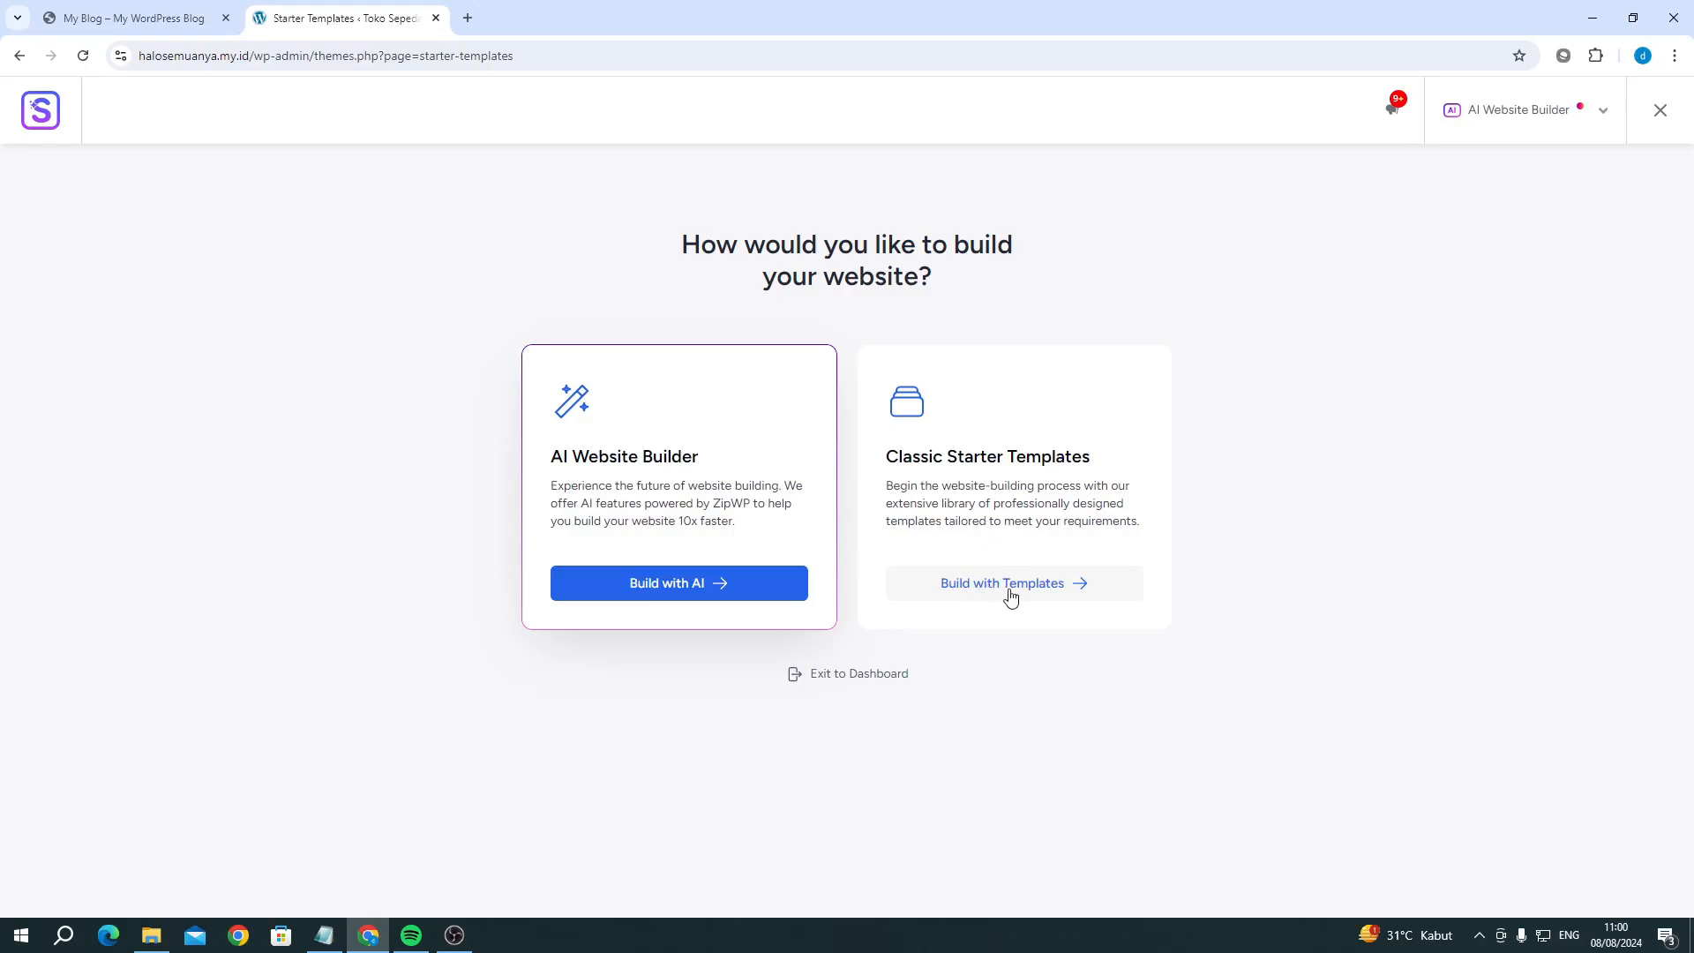
Step: Choose Elementor as the page builder and filter the starter templates by the Clothing store category under E-Commerce
{"action": "left_click", "coordinate": [1603, 119]}
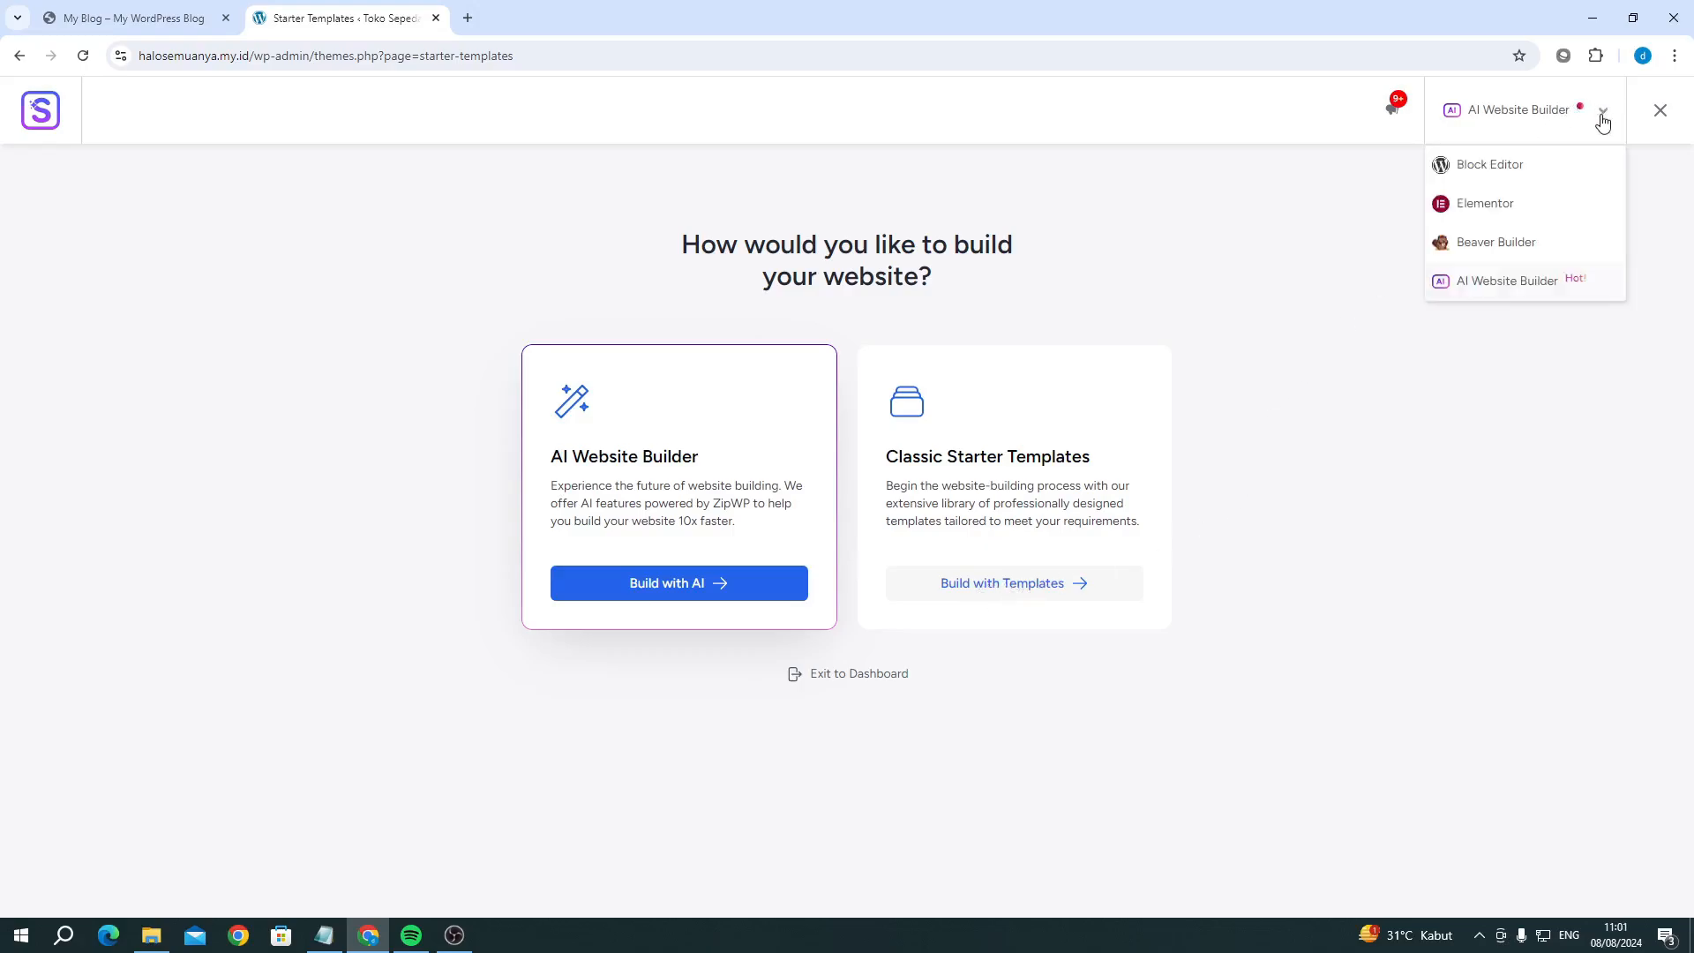
{"action": "left_click", "coordinate": [1487, 208]}
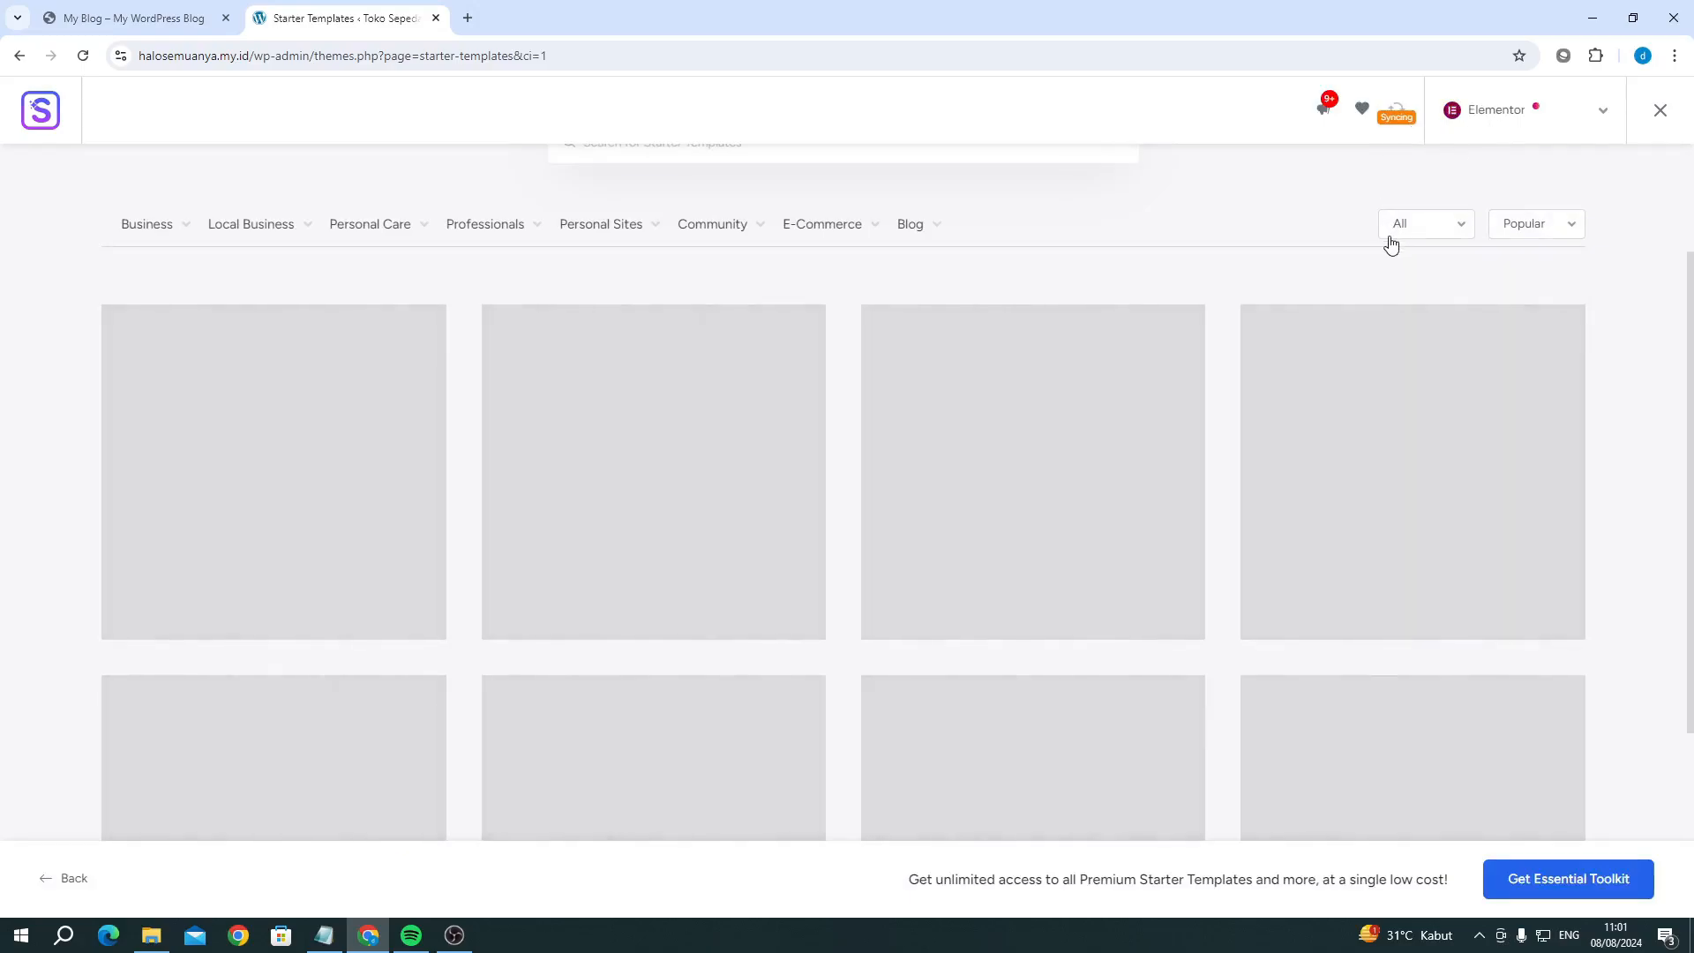
{"action": "scroll", "coordinate": [1182, 306], "scroll_direction": "up", "scroll_amount": 2}
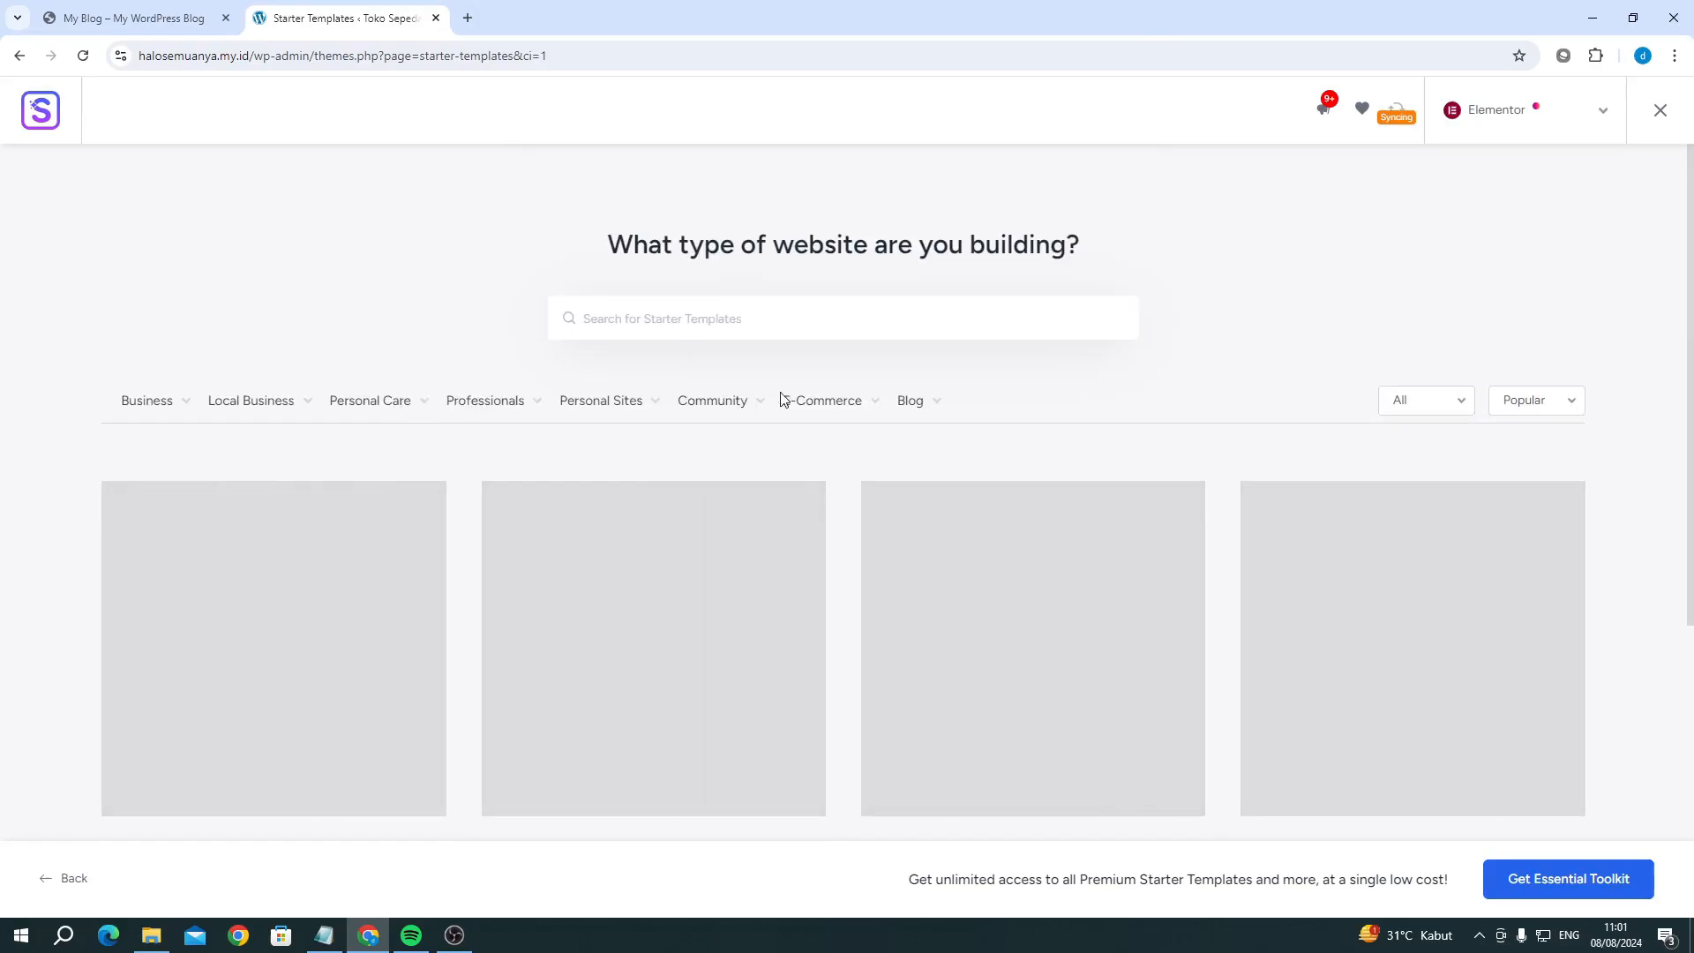
{"action": "mouse_move", "coordinate": [823, 406]}
{"action": "left_click", "coordinate": [821, 473]}
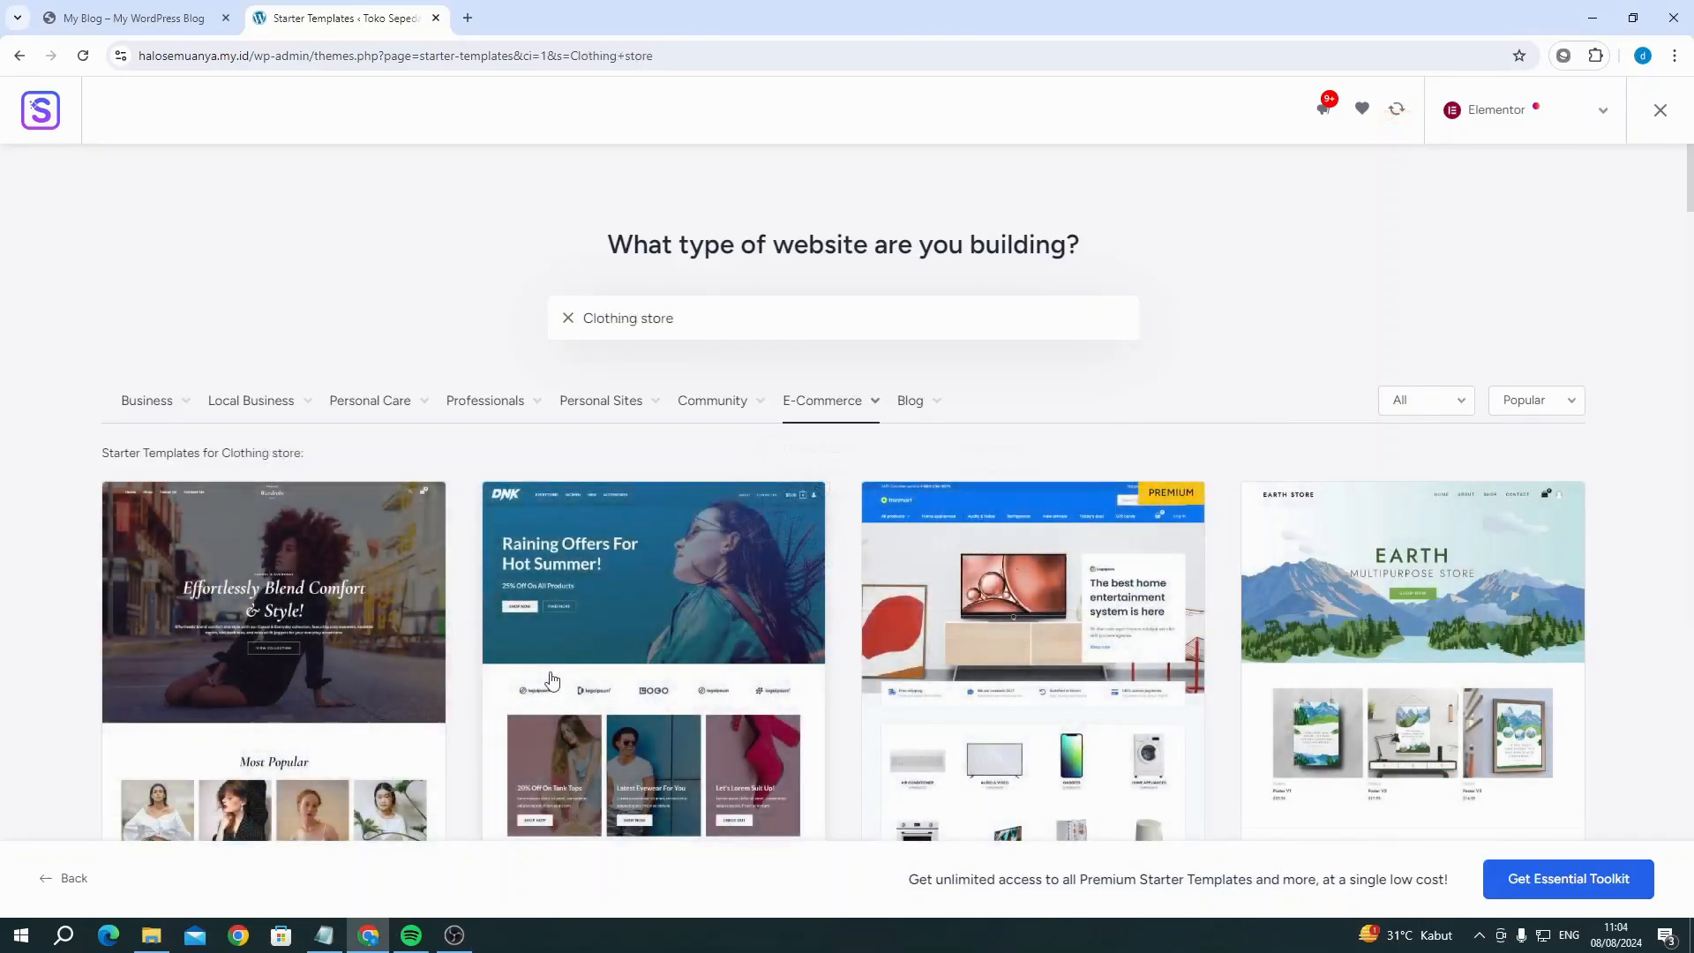
{"action": "mouse_move", "coordinate": [872, 413]}
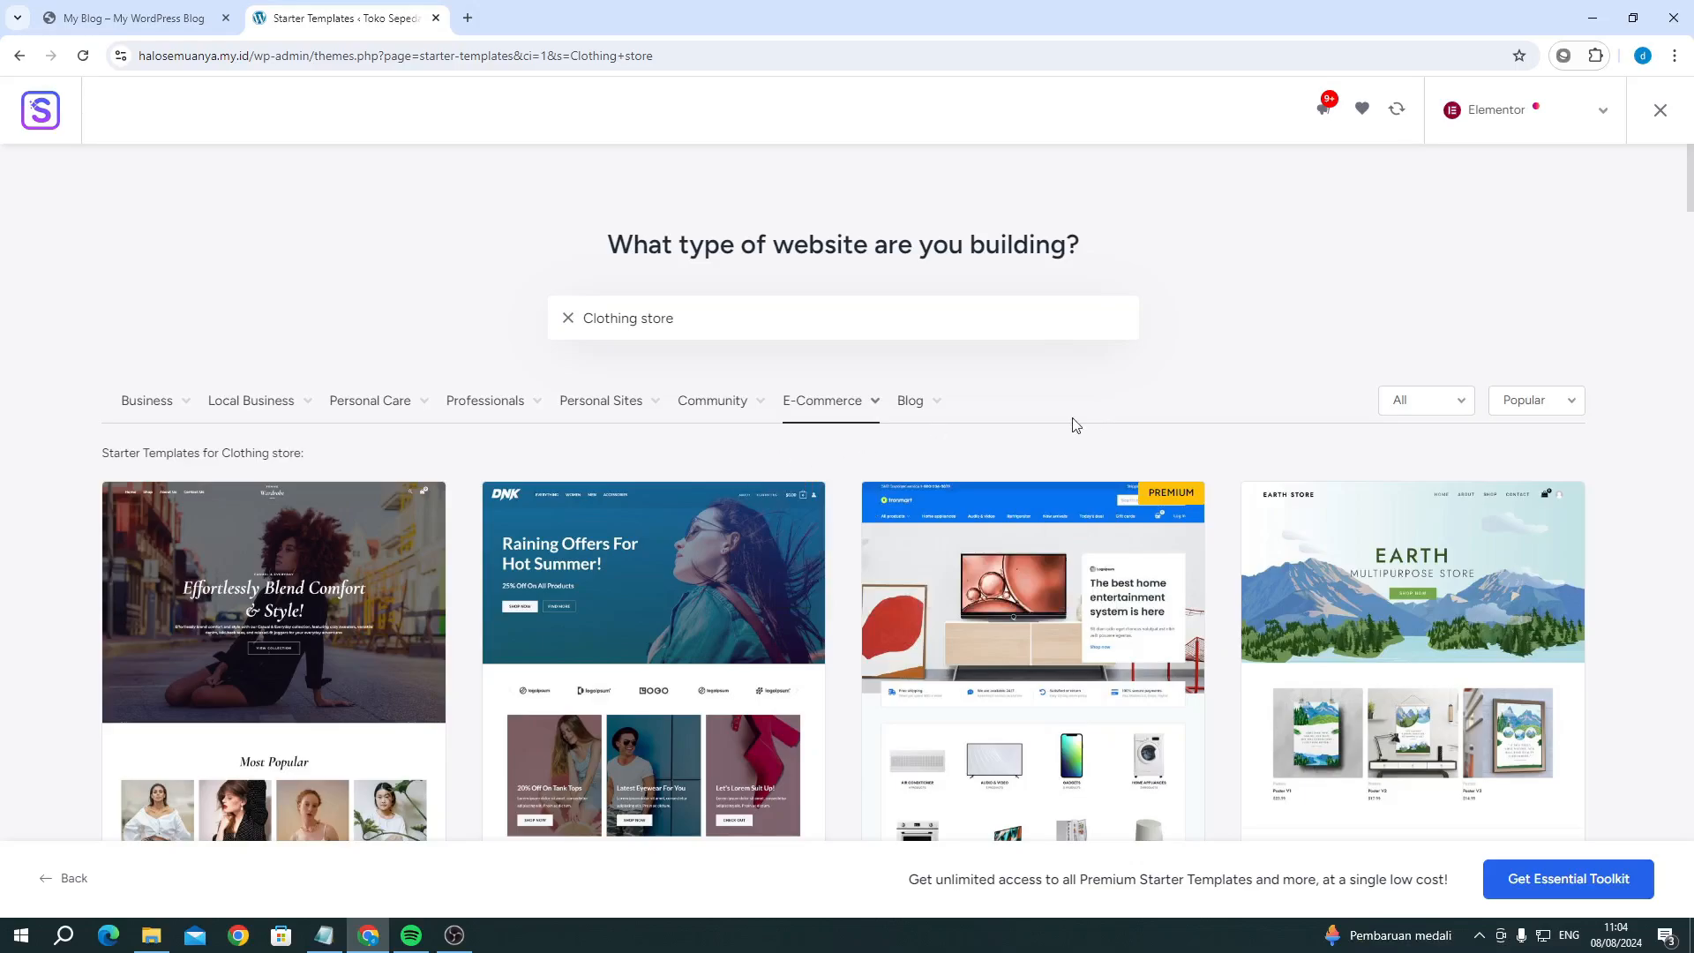
Step: Look through the Clothing store templates and select the Cycle Shop template
{"action": "scroll", "coordinate": [1075, 425], "scroll_direction": "down", "scroll_amount": 15}
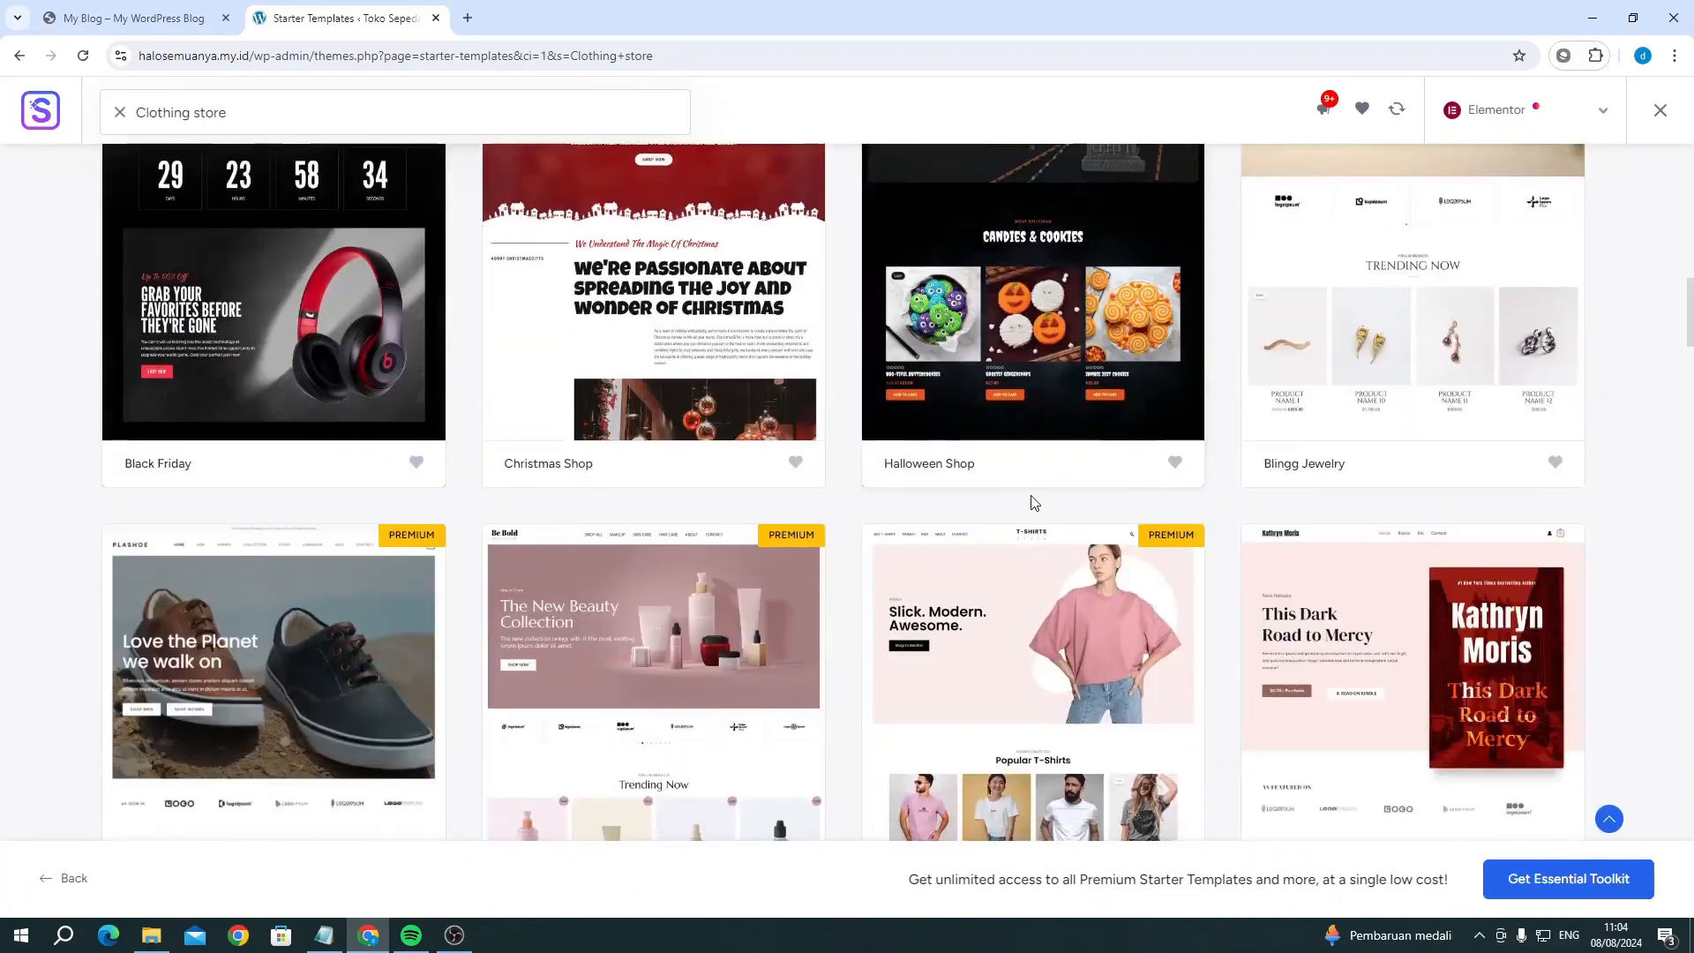
{"action": "scroll", "coordinate": [1032, 503], "scroll_direction": "down", "scroll_amount": 10}
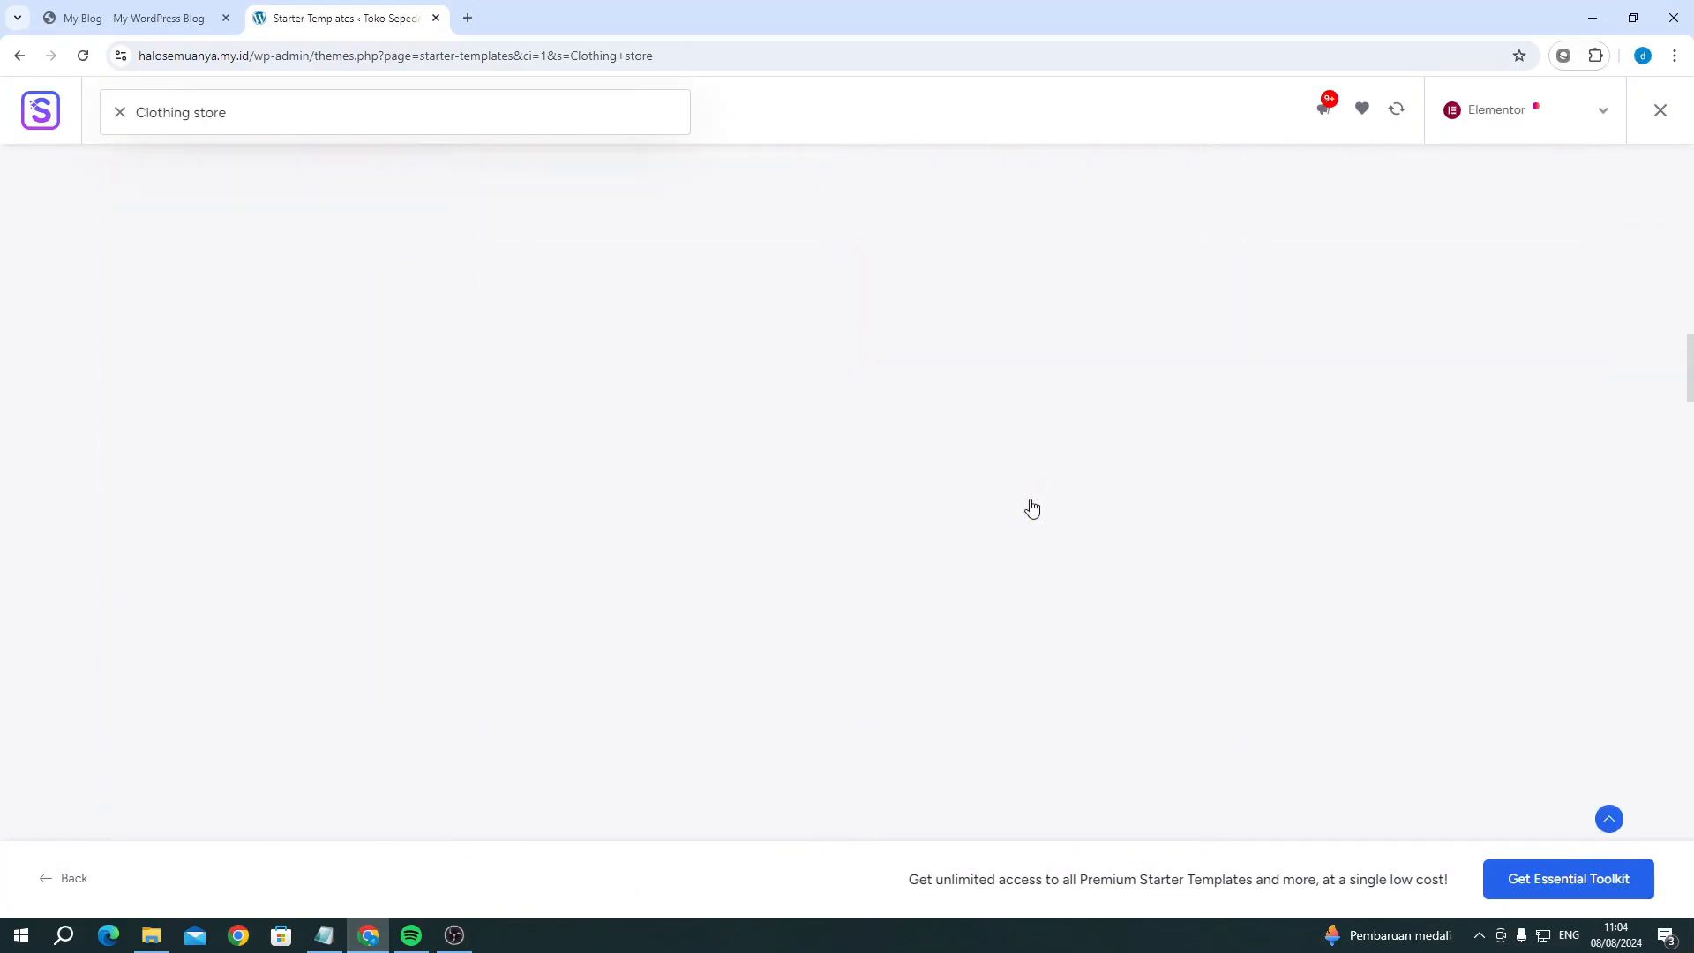
{"action": "scroll", "coordinate": [1032, 509], "scroll_direction": "up", "scroll_amount": 3}
{"action": "scroll", "coordinate": [1032, 509], "scroll_direction": "up", "scroll_amount": 1}
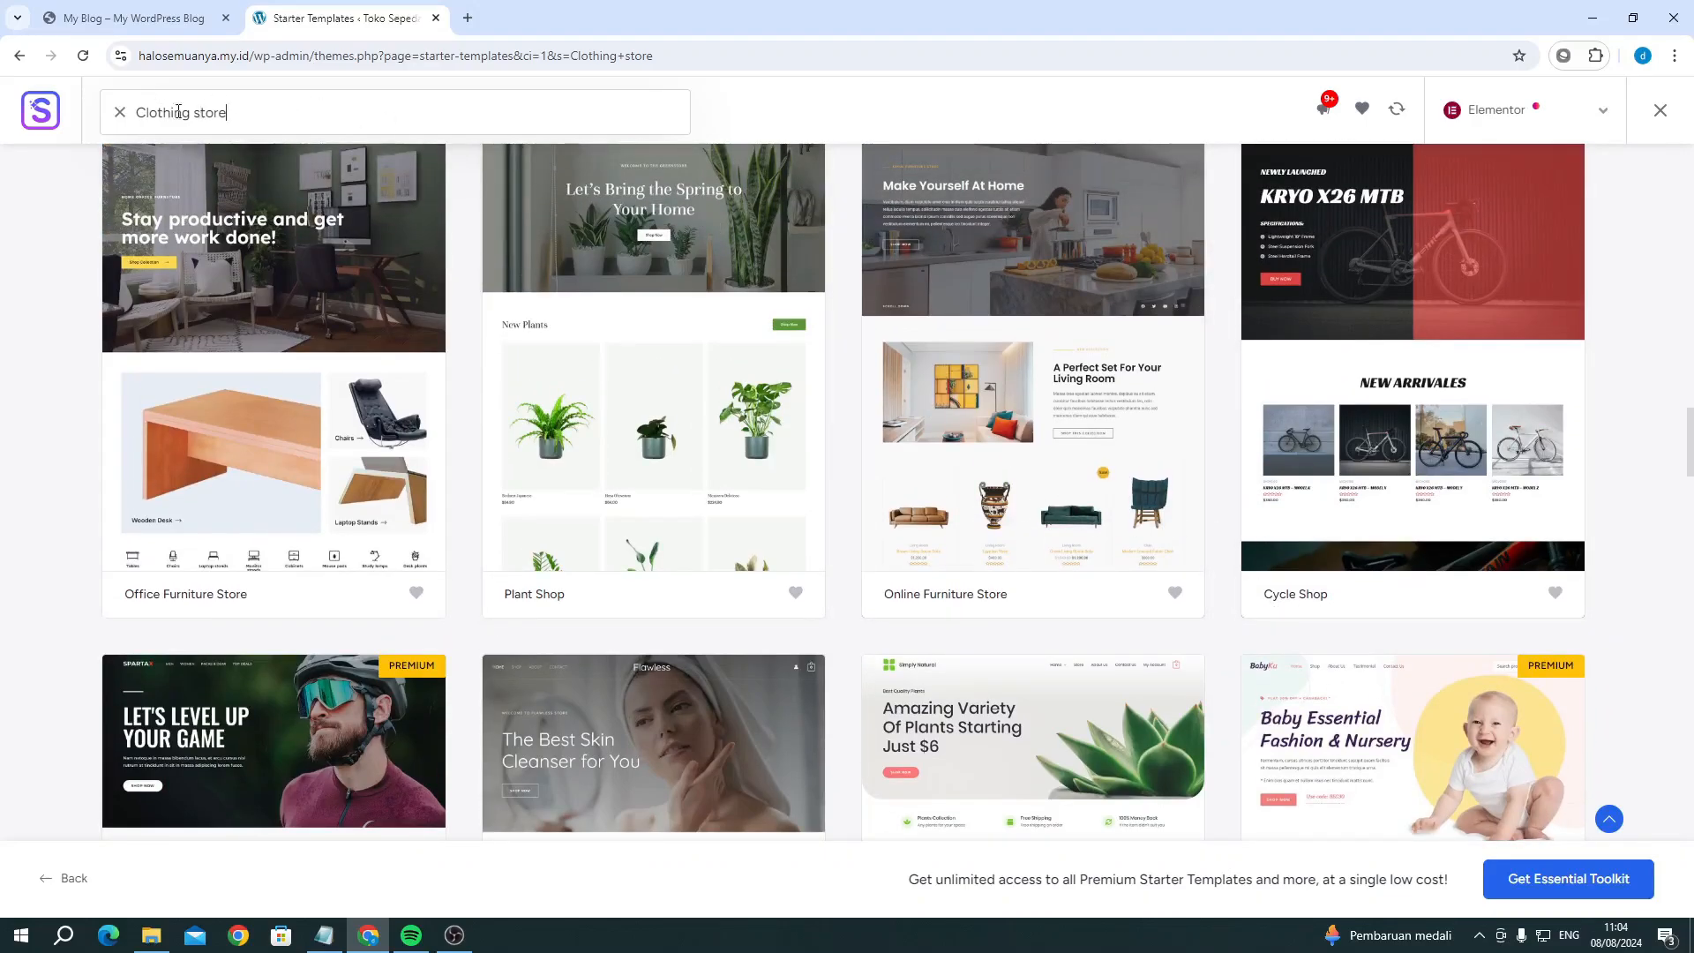
{"action": "scroll", "coordinate": [688, 328], "scroll_direction": "down", "scroll_amount": 10}
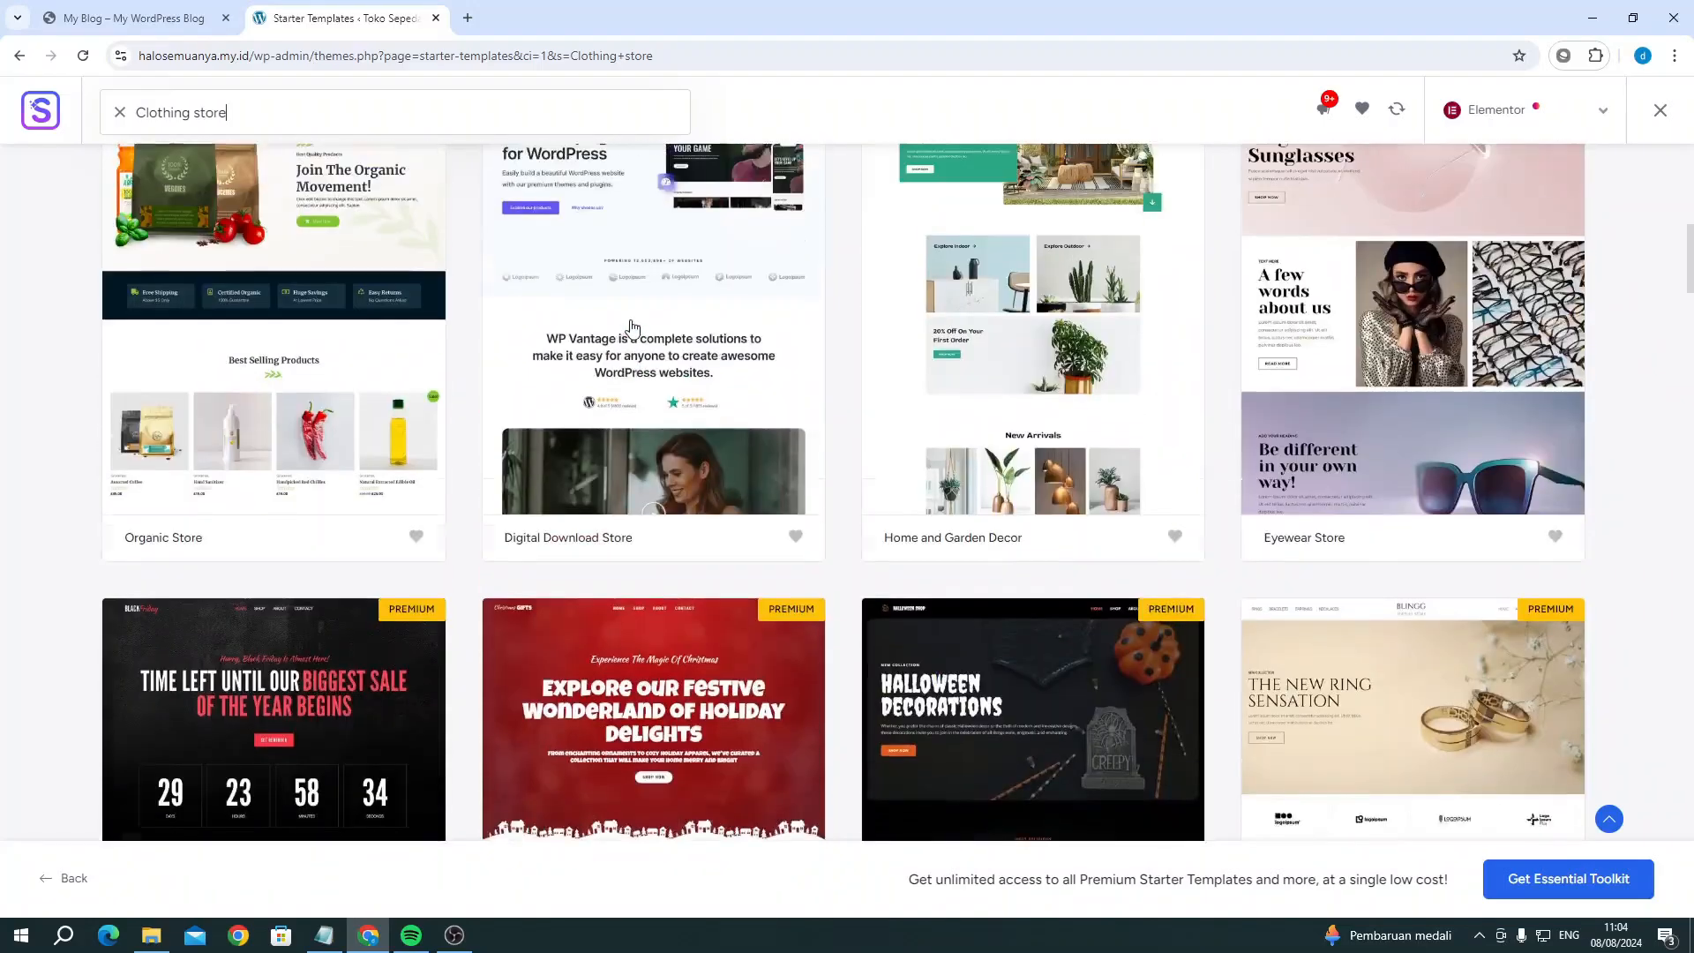
{"action": "scroll", "coordinate": [632, 326], "scroll_direction": "up", "scroll_amount": 12}
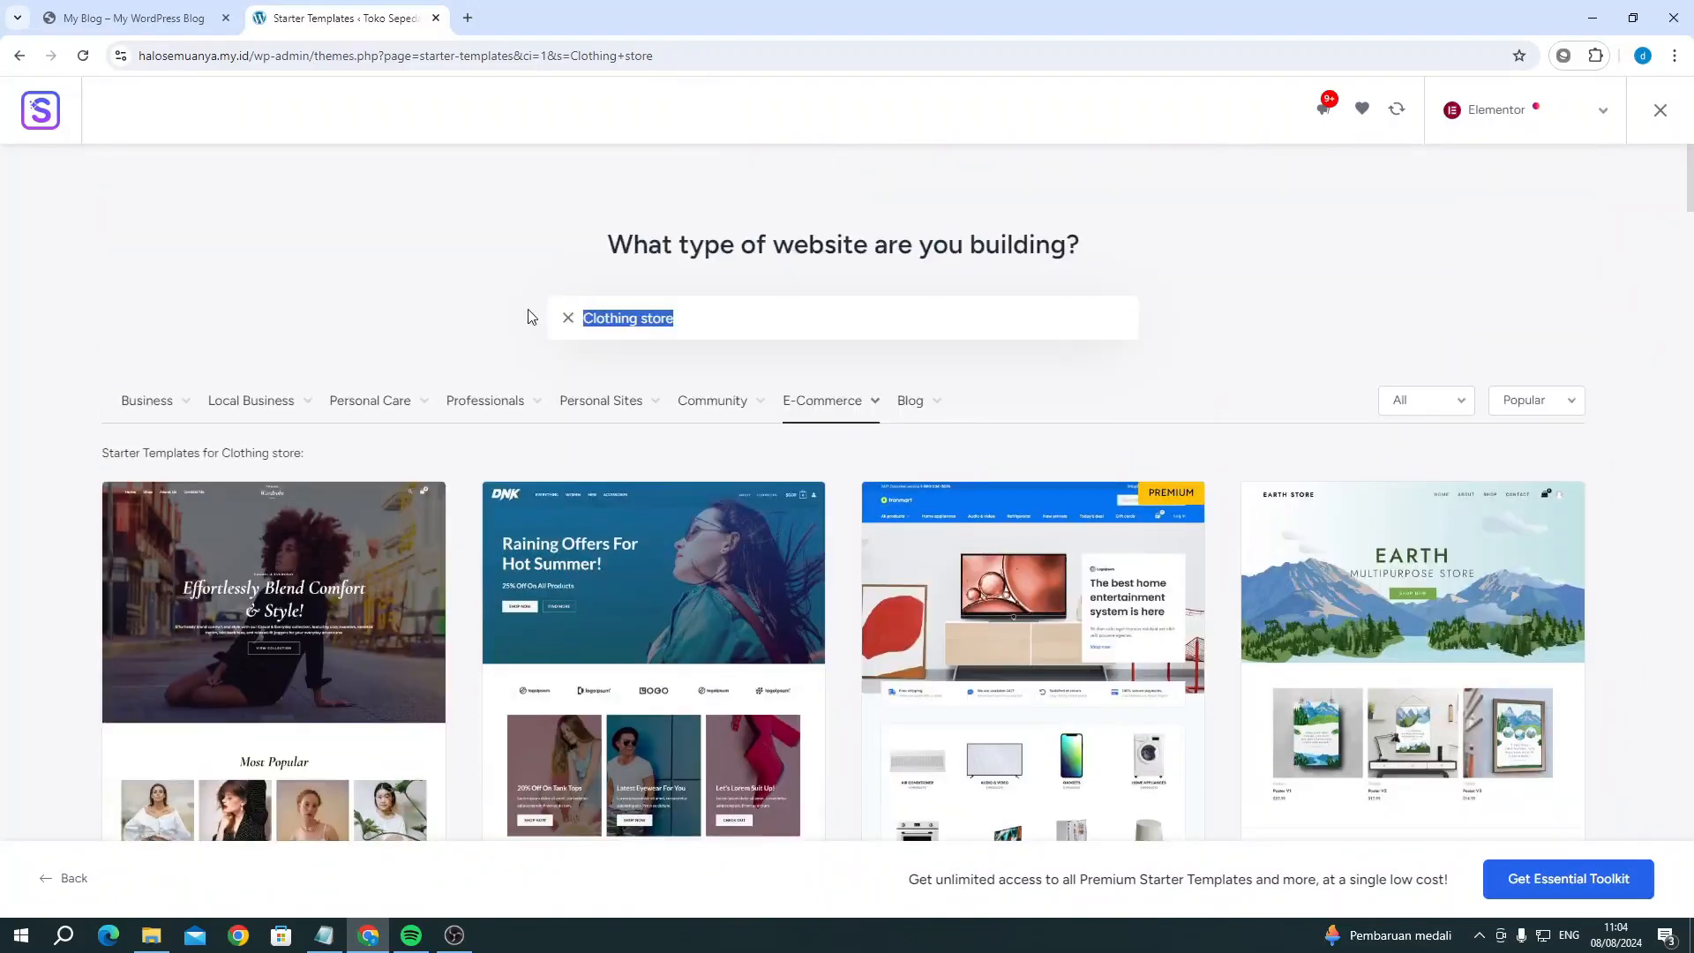
{"action": "scroll", "coordinate": [1025, 378], "scroll_direction": "down", "scroll_amount": 15}
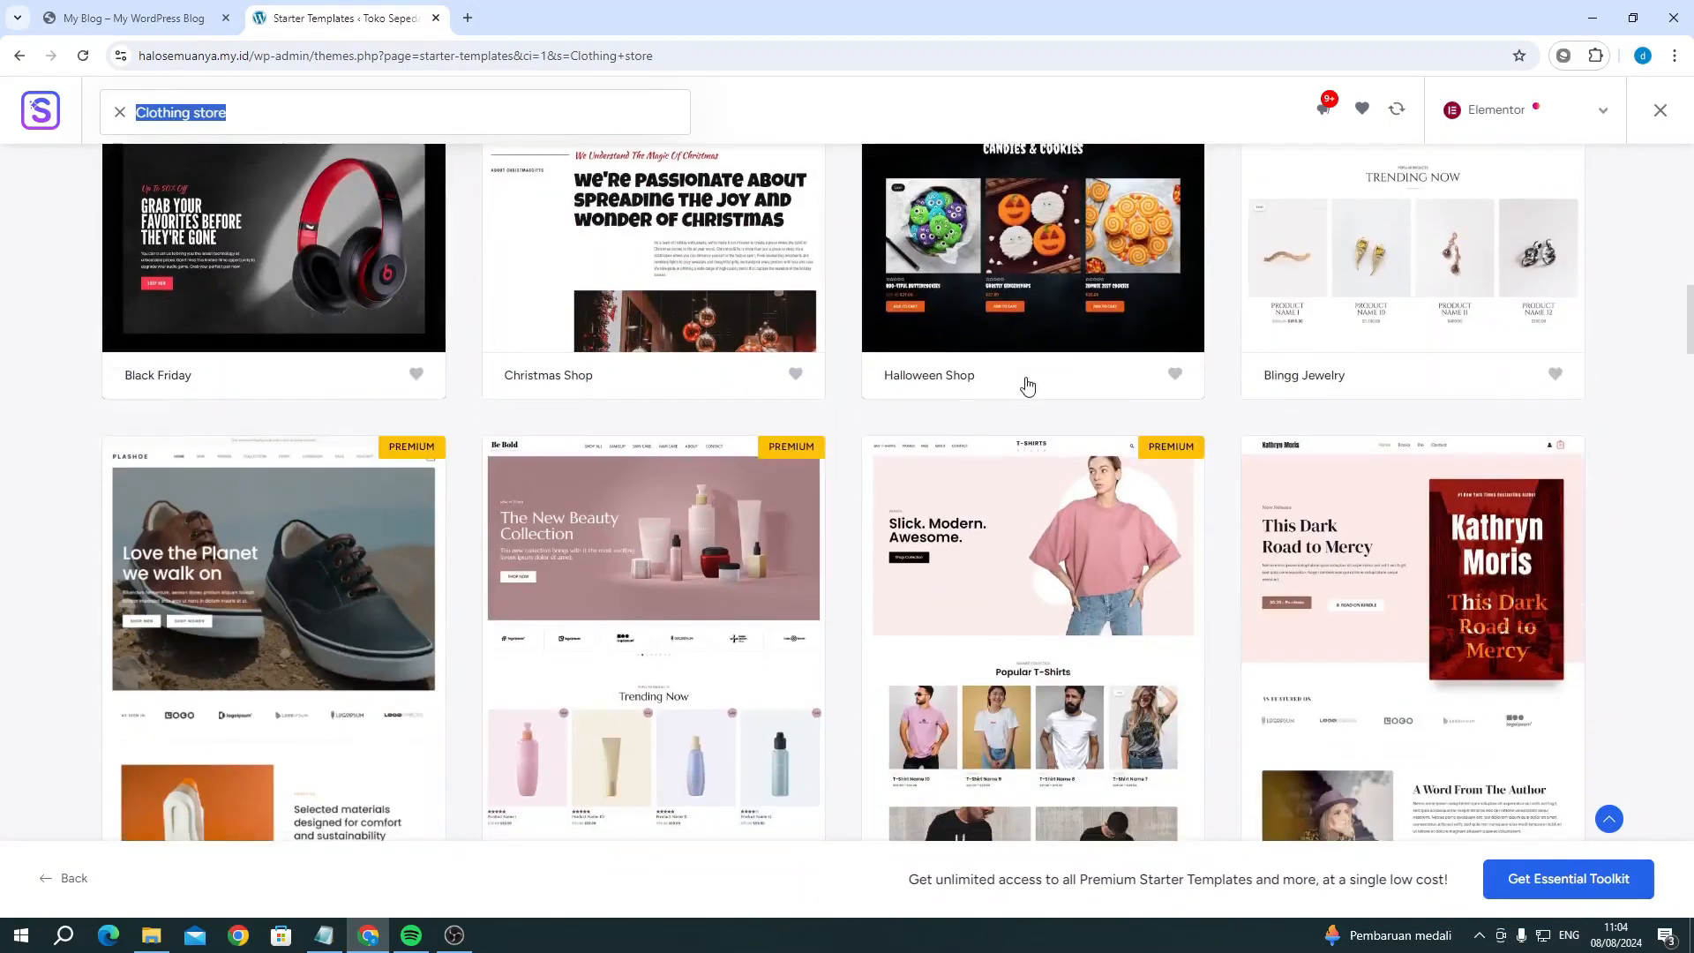
{"action": "scroll", "coordinate": [1027, 384], "scroll_direction": "down", "scroll_amount": 8}
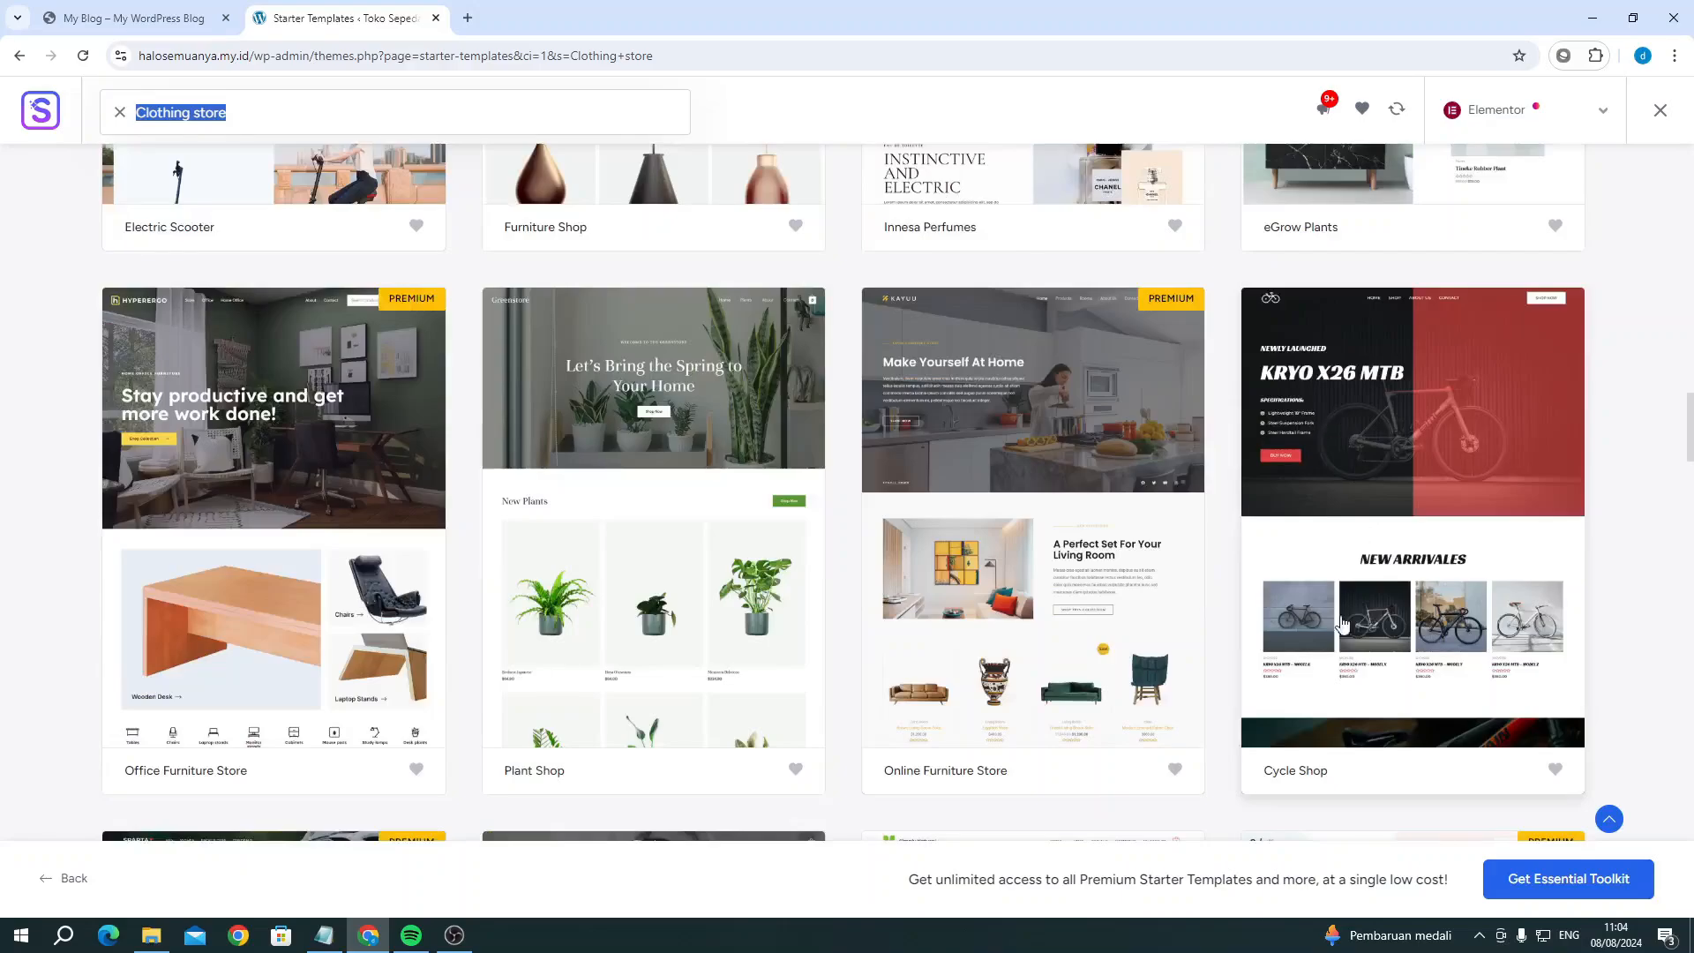
{"action": "left_click", "coordinate": [1381, 505]}
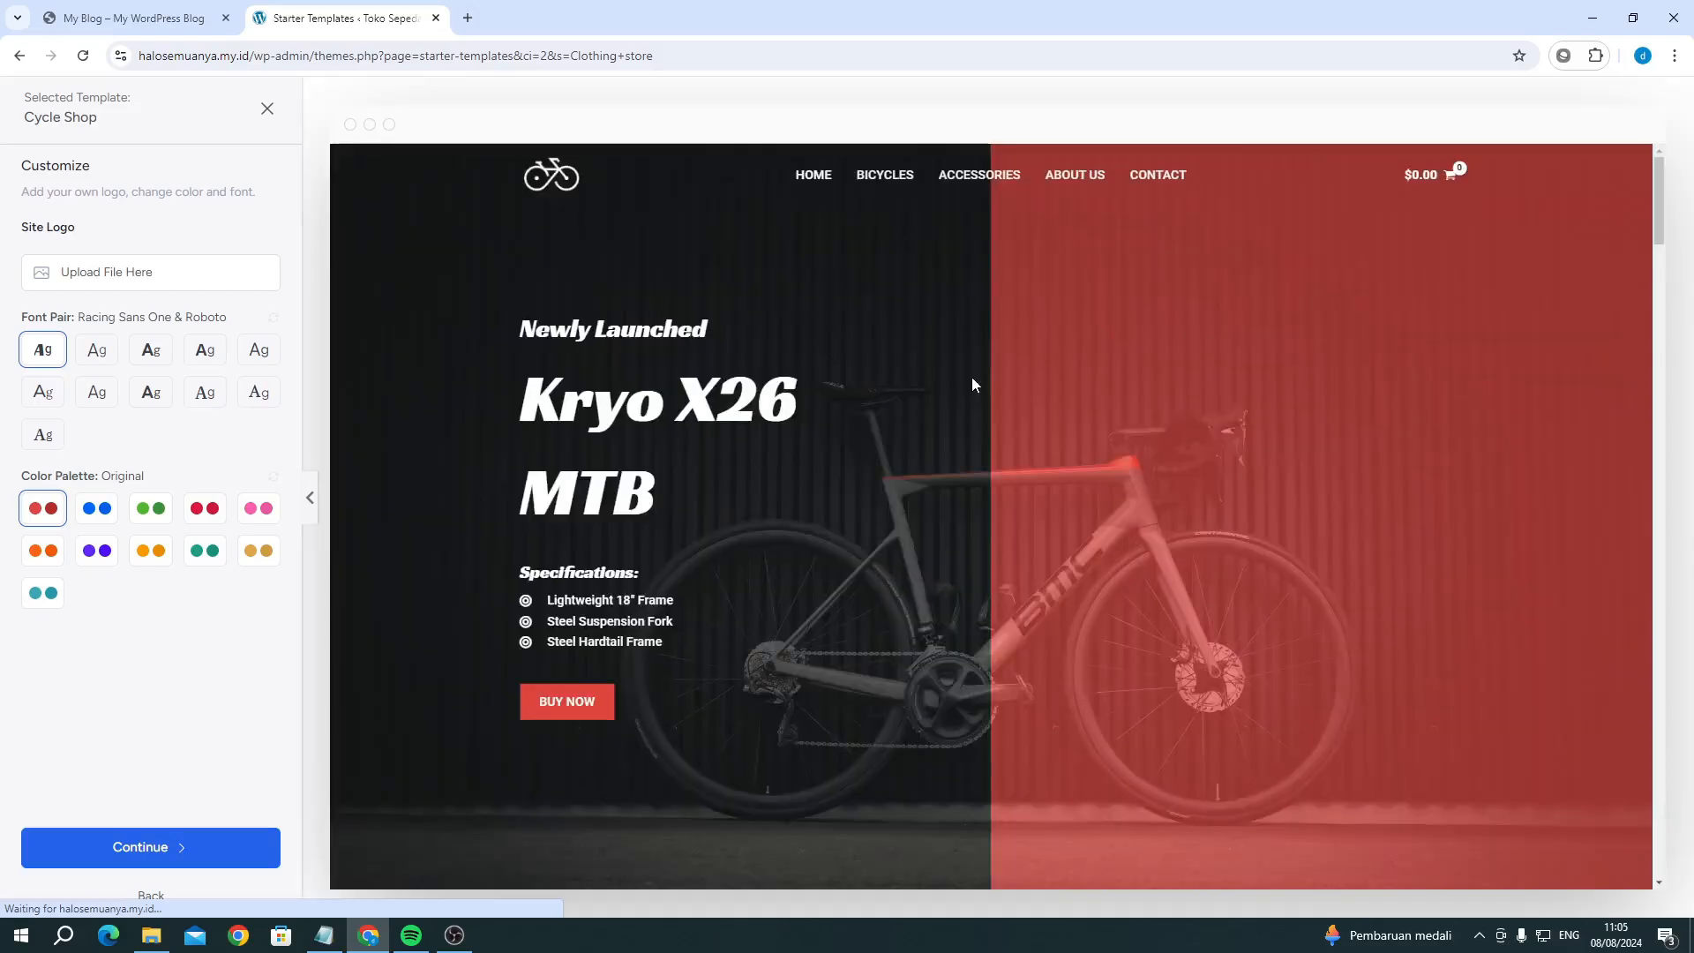
Step: Preview the Cycle Shop homepage and continue to feature selection with the original fonts and color palette
{"action": "scroll", "coordinate": [973, 384], "scroll_direction": "down", "scroll_amount": 10}
{"action": "scroll", "coordinate": [971, 377], "scroll_direction": "down", "scroll_amount": 15}
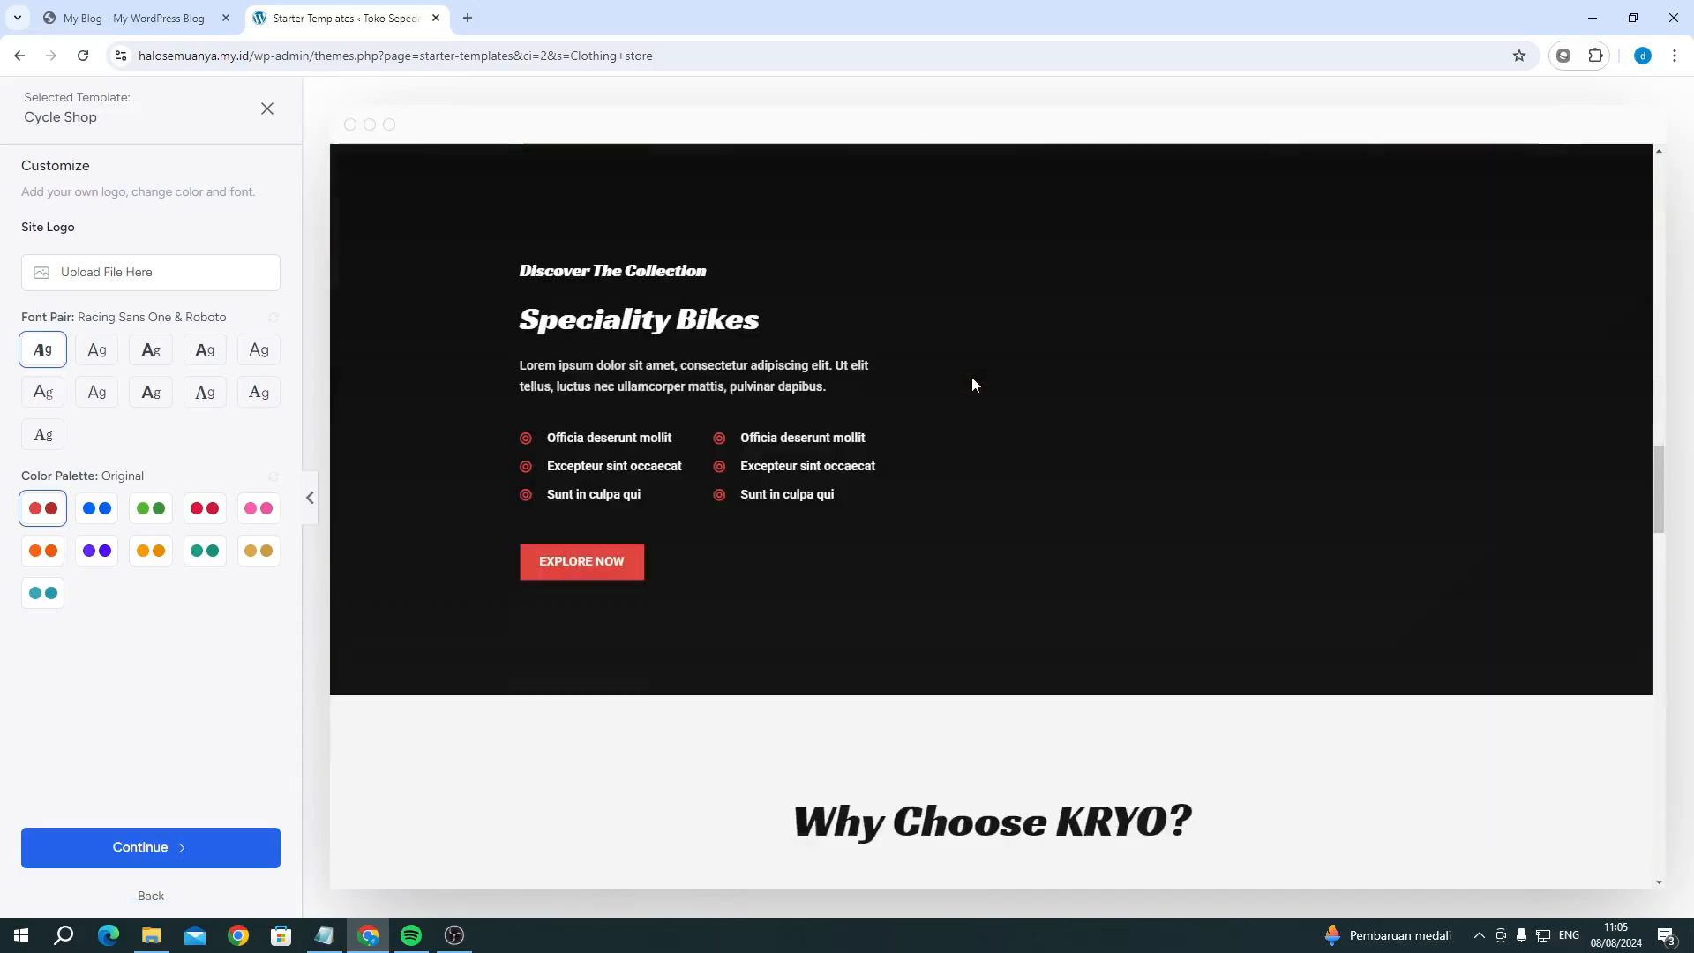
{"action": "scroll", "coordinate": [974, 383], "scroll_direction": "up", "scroll_amount": 15}
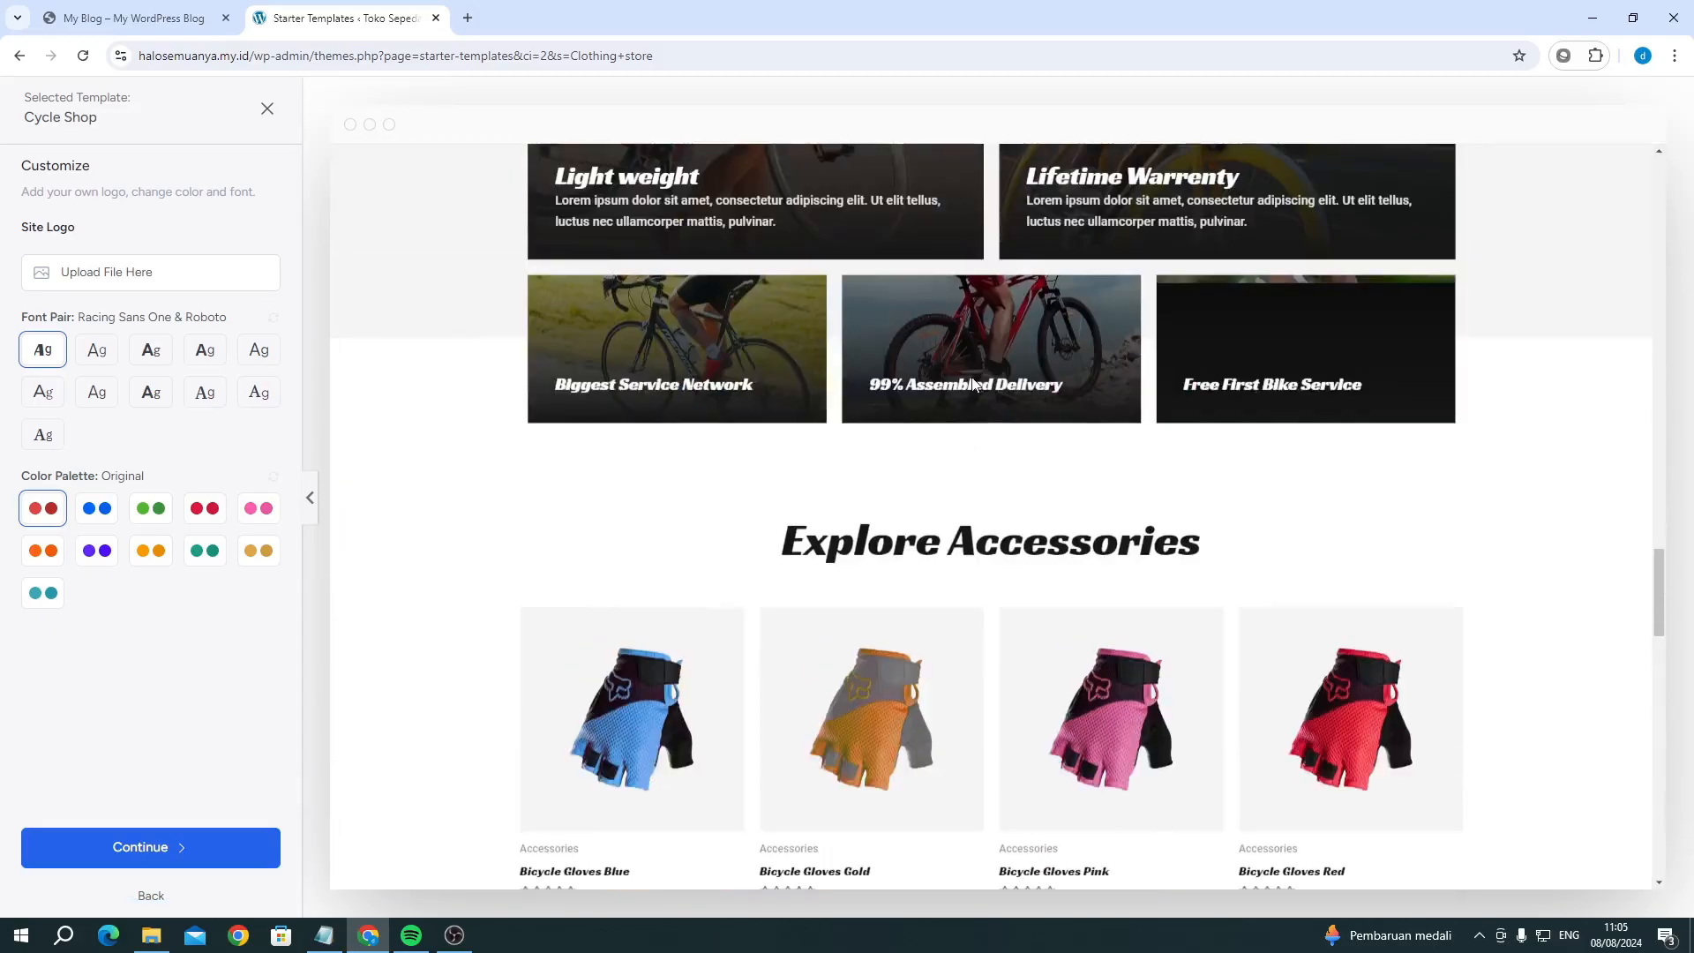
{"action": "scroll", "coordinate": [971, 385], "scroll_direction": "up", "scroll_amount": 5}
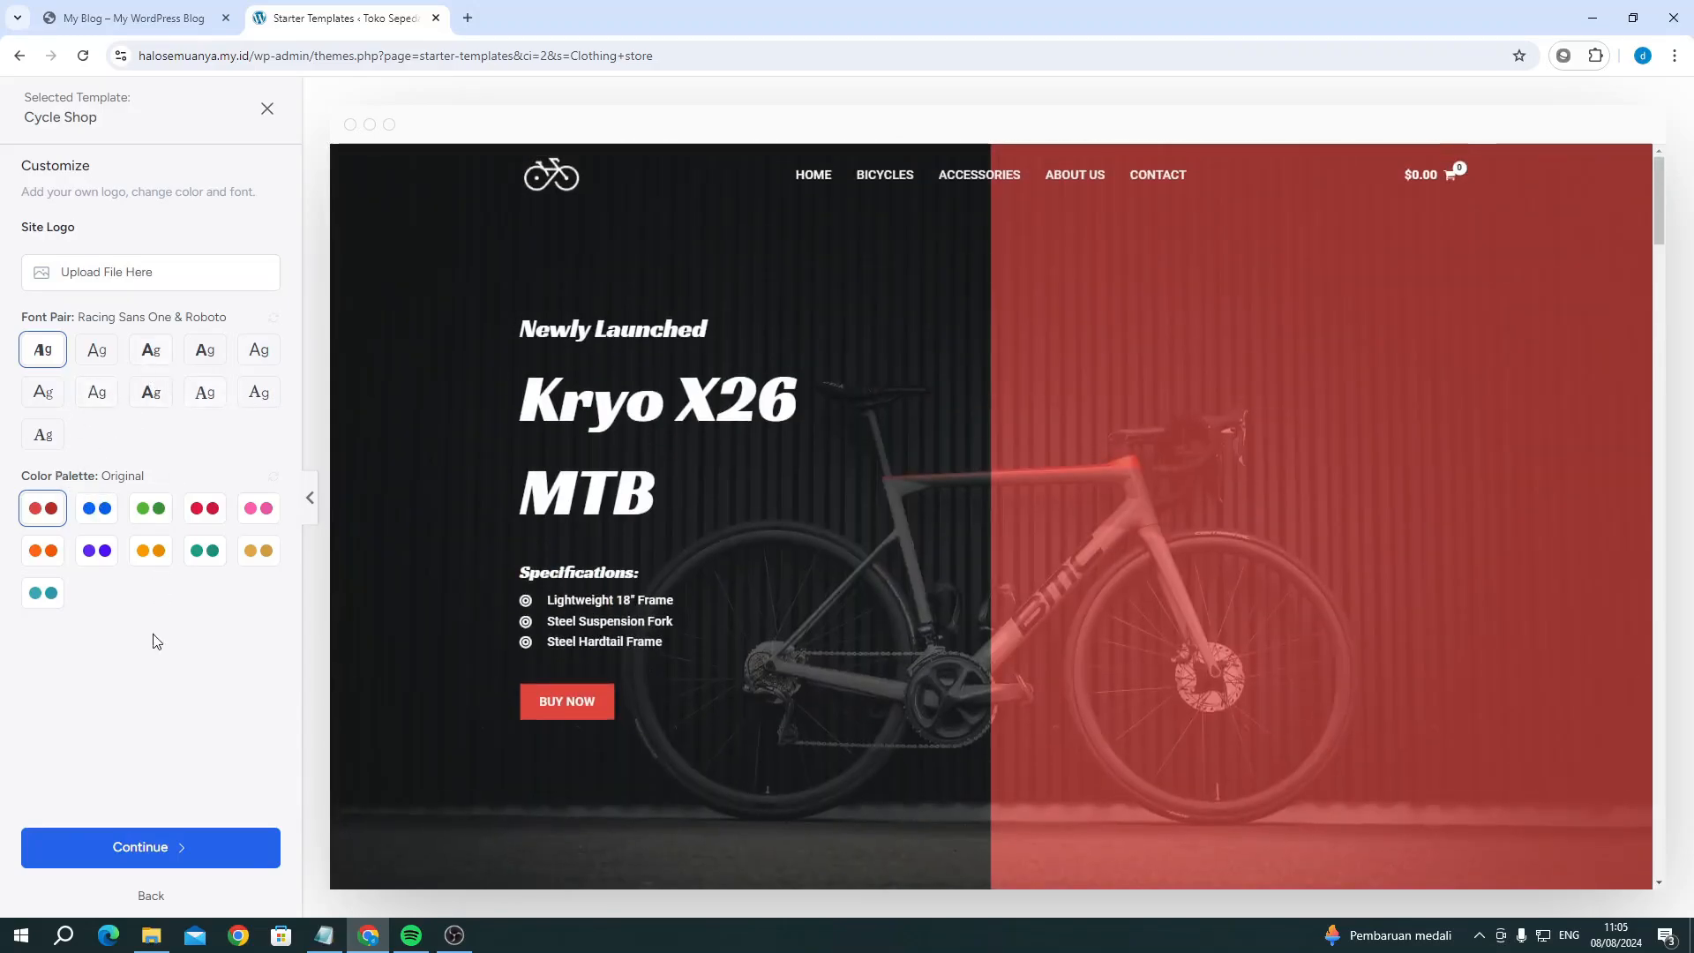
{"action": "left_click", "coordinate": [172, 862]}
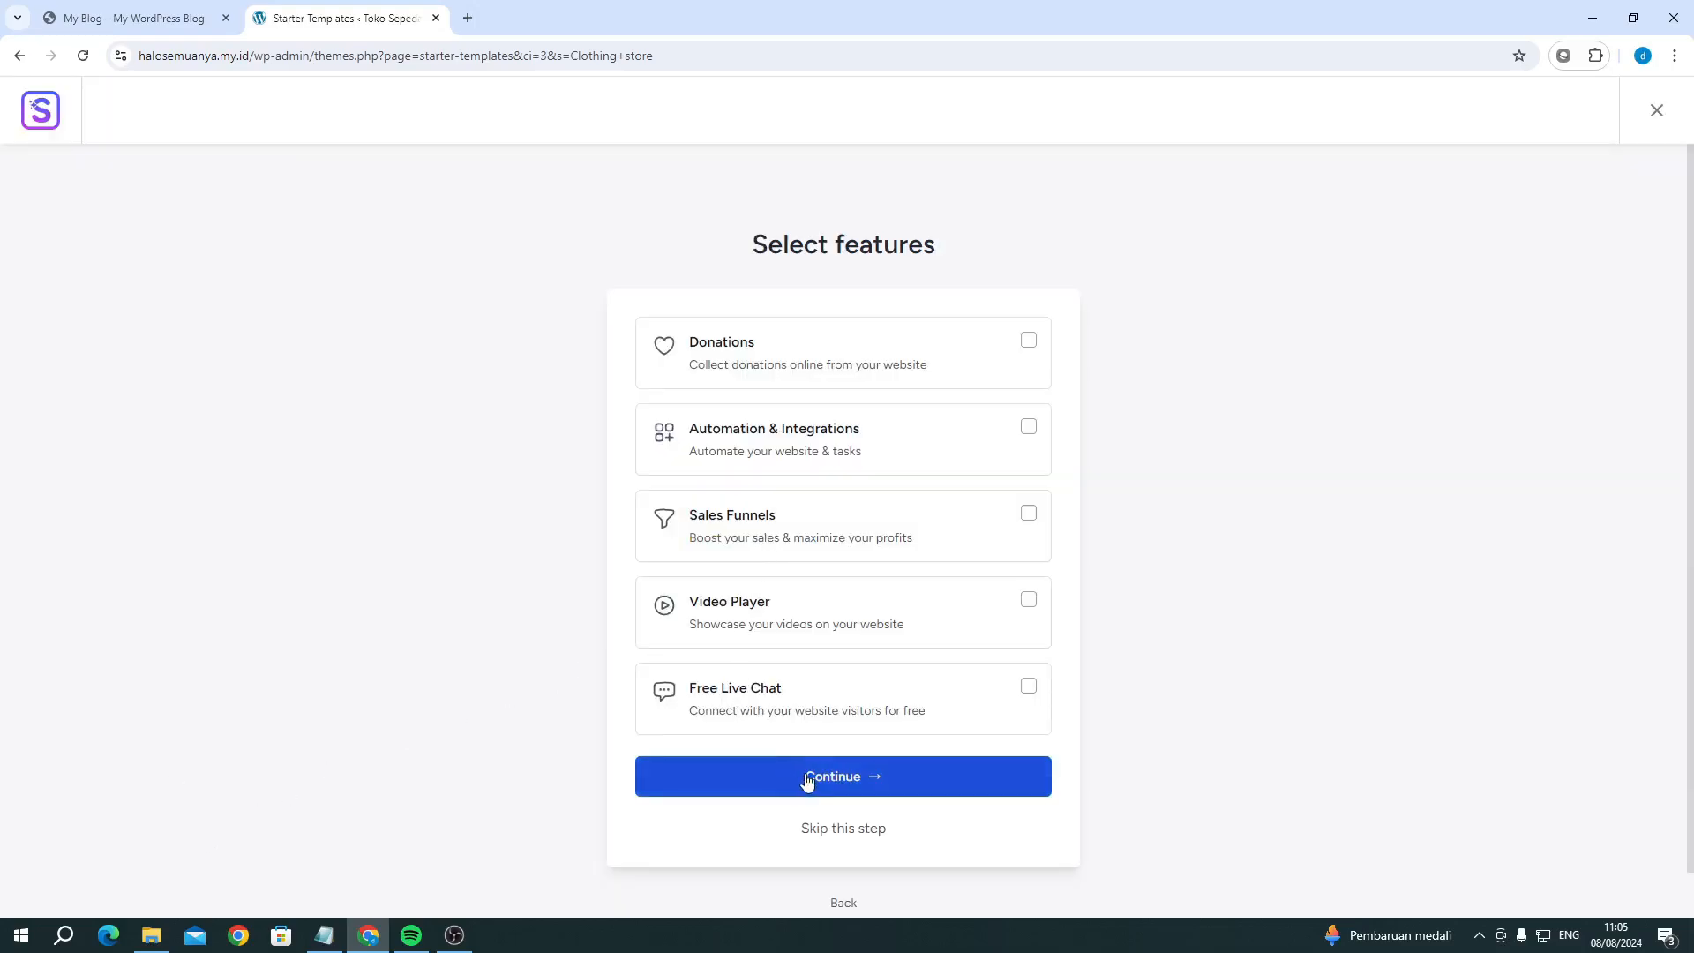
Step: Go back out of the template setup without importing and return to the WordPress dashboard
{"action": "left_click", "coordinate": [18, 56]}
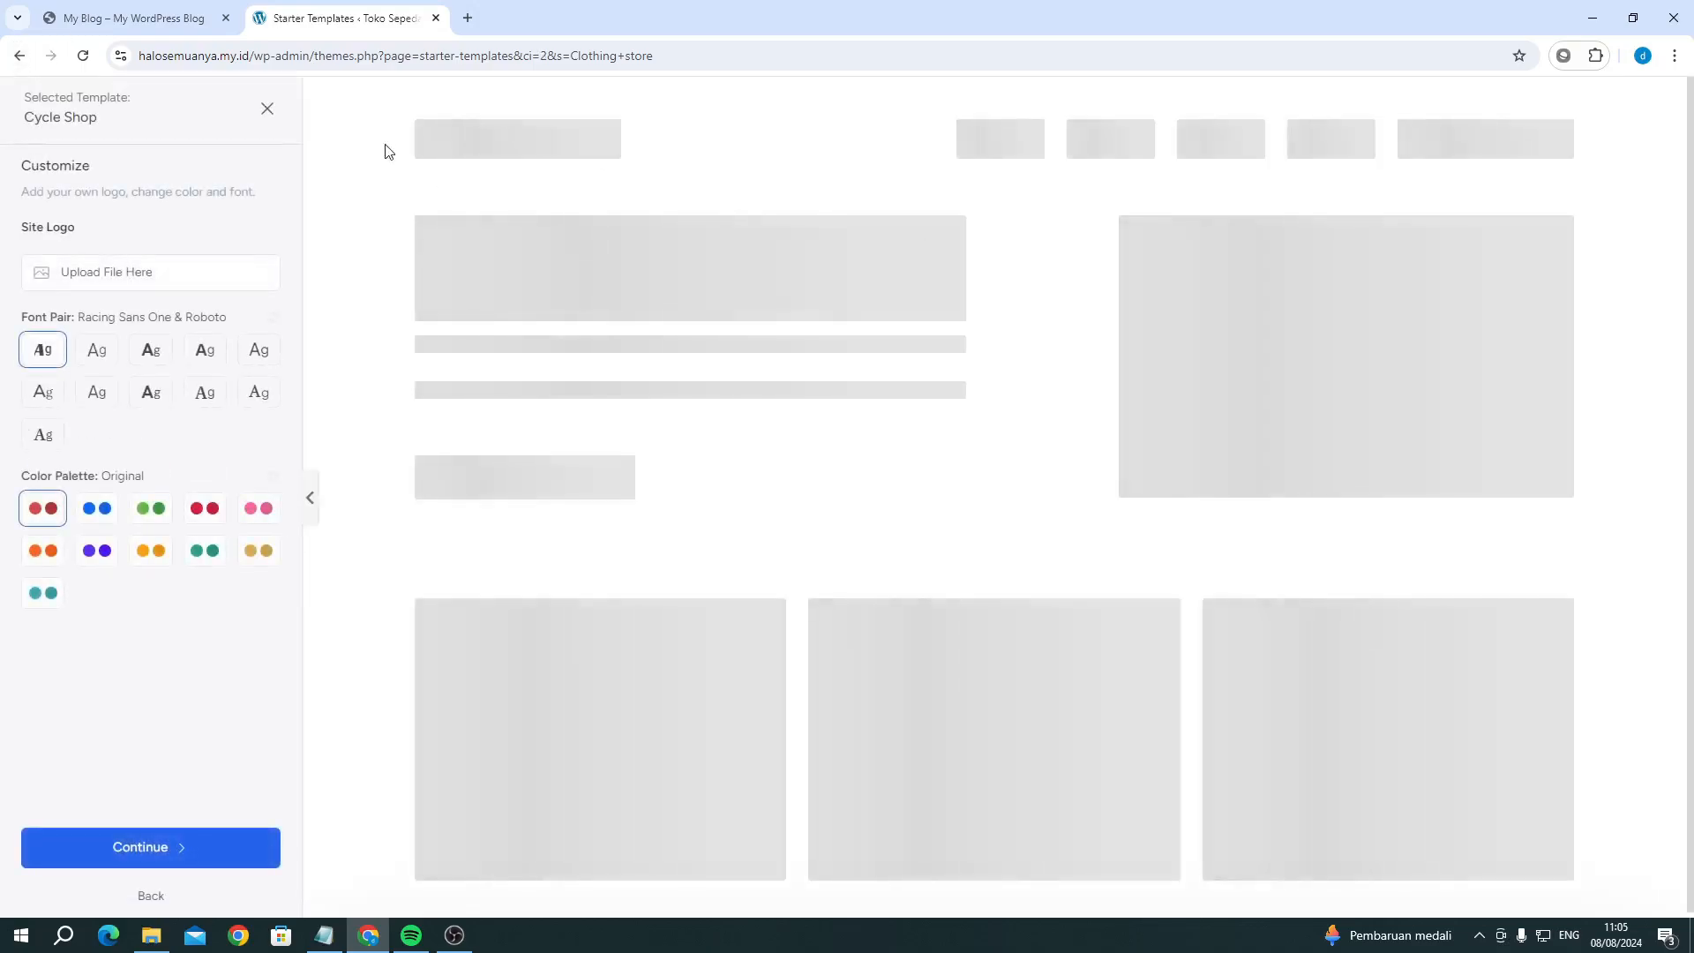
{"action": "left_click", "coordinate": [8, 58]}
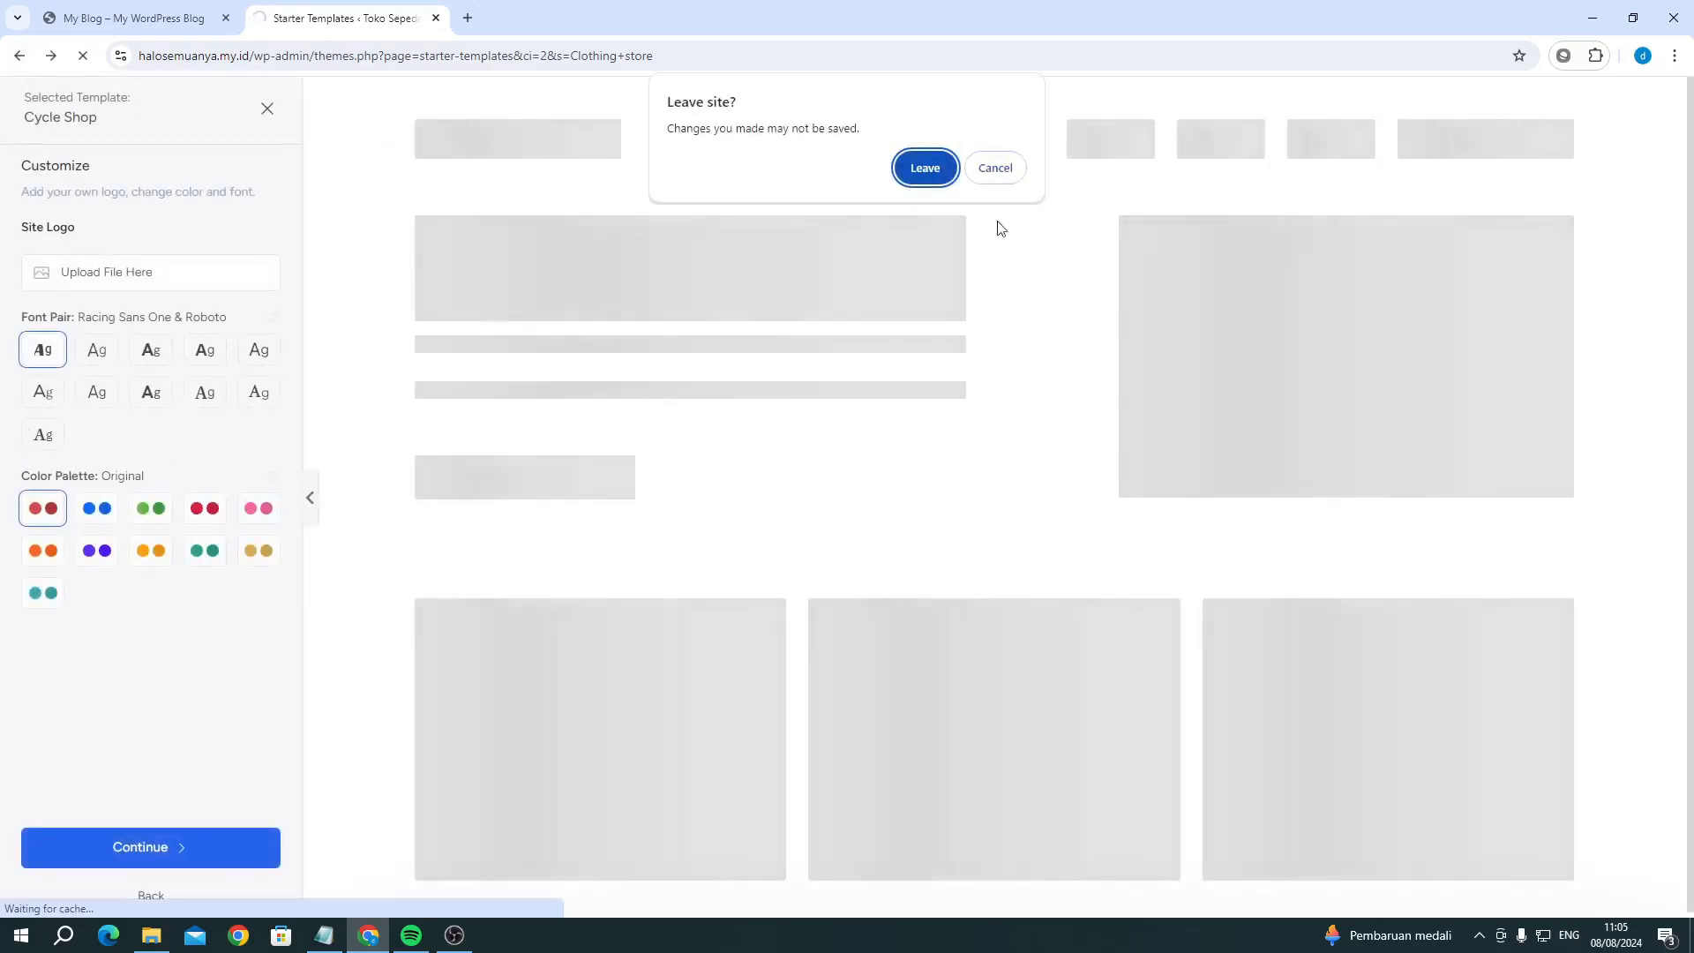
{"action": "left_click", "coordinate": [913, 172]}
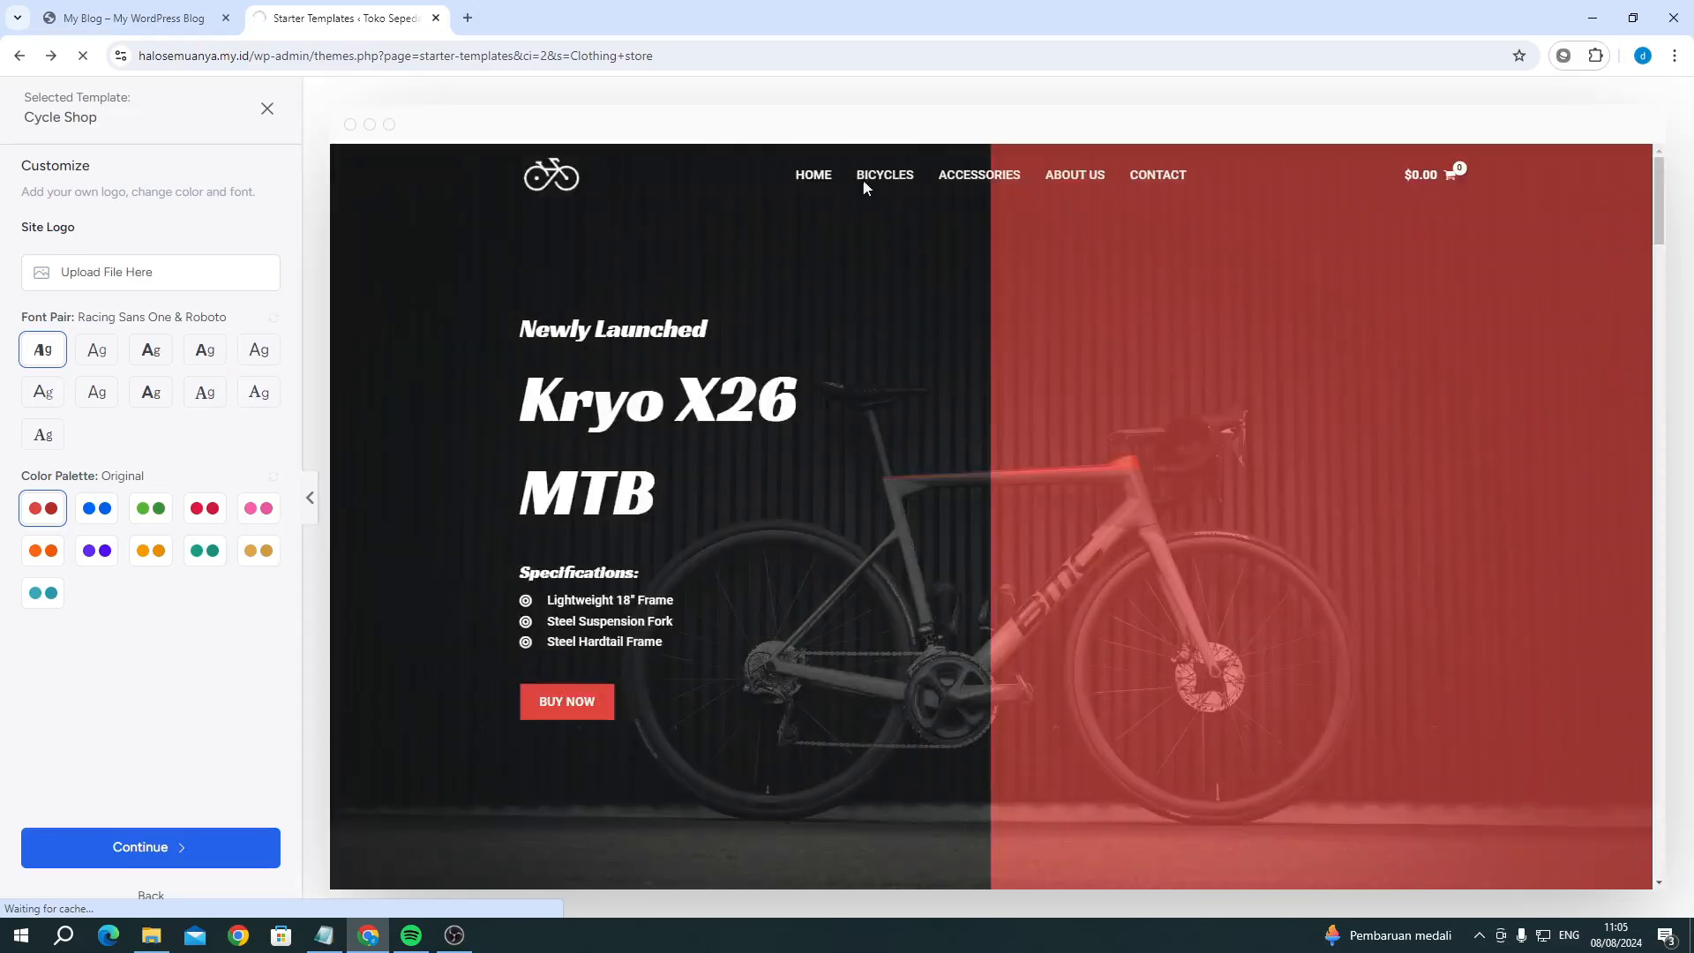
{"action": "left_click", "coordinate": [19, 56]}
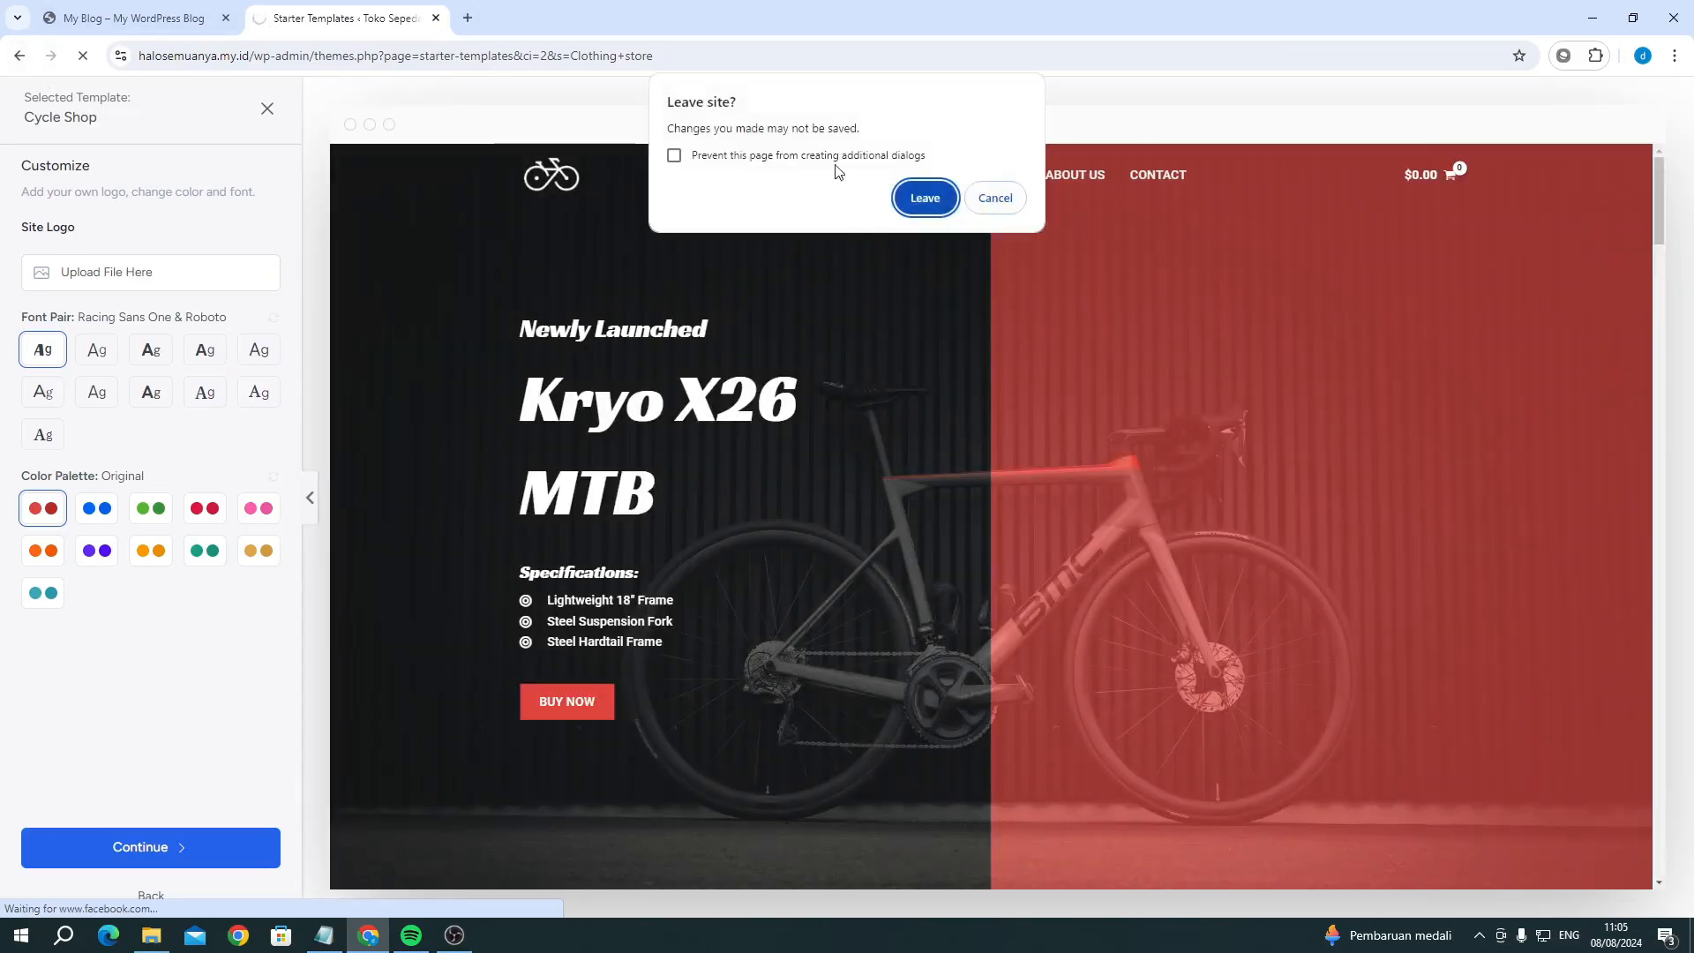
{"action": "left_click", "coordinate": [923, 197]}
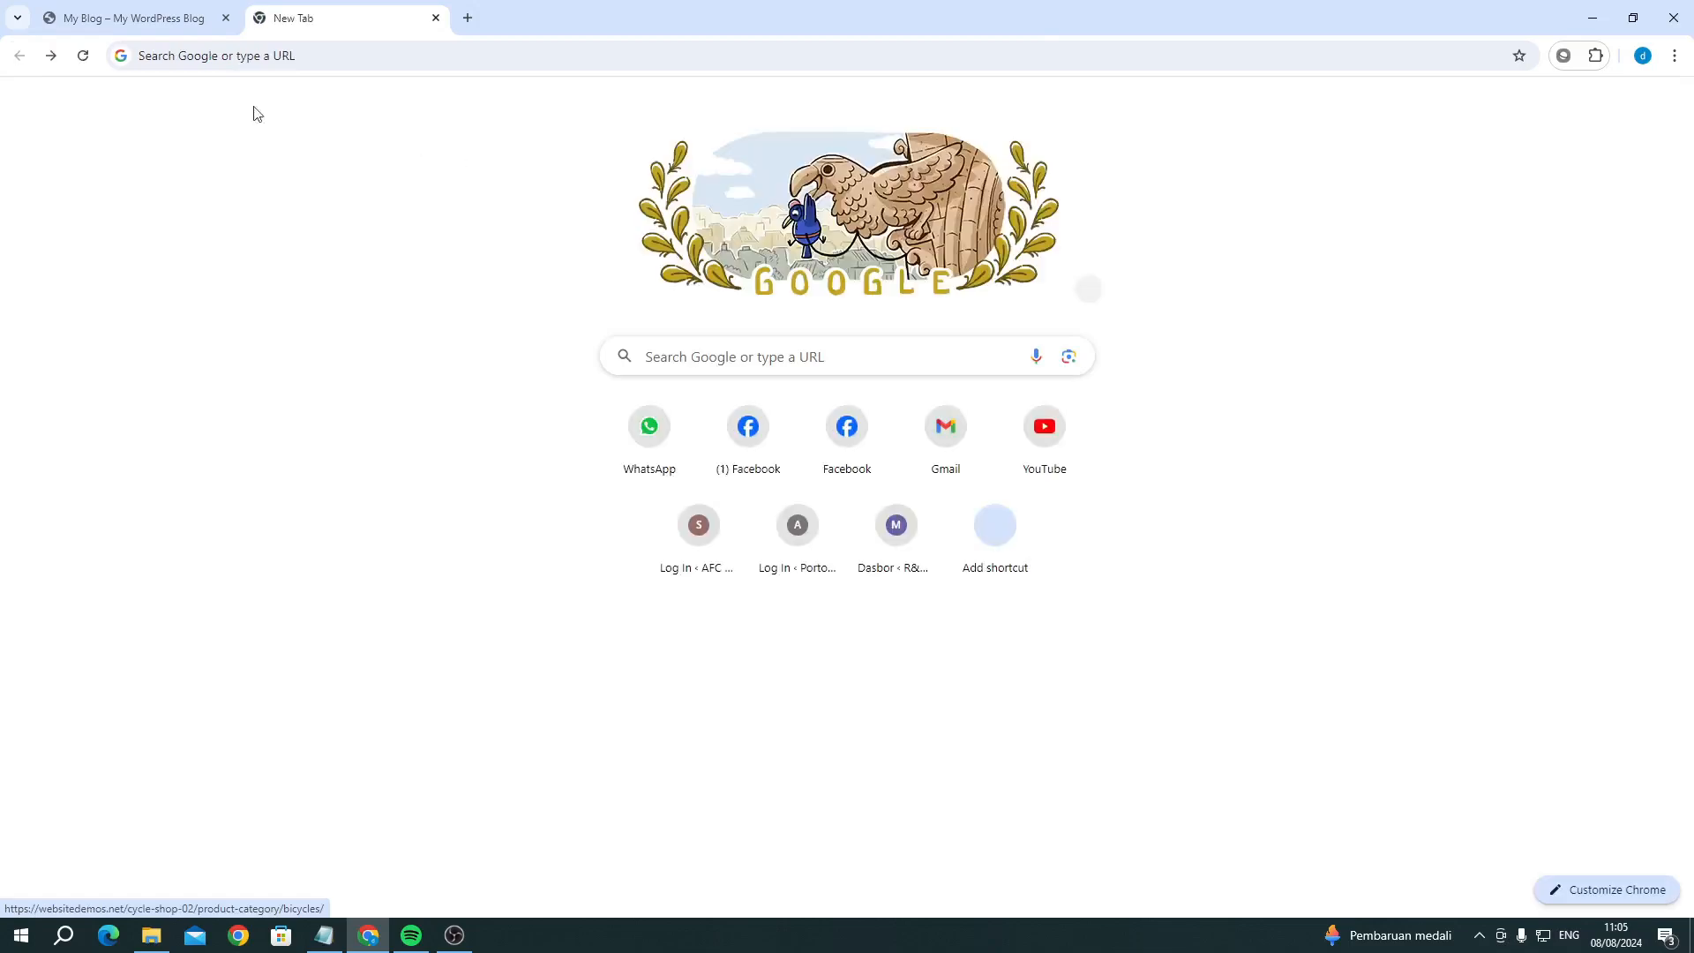
{"action": "left_click", "coordinate": [128, 17]}
{"action": "left_click", "coordinate": [361, 21]}
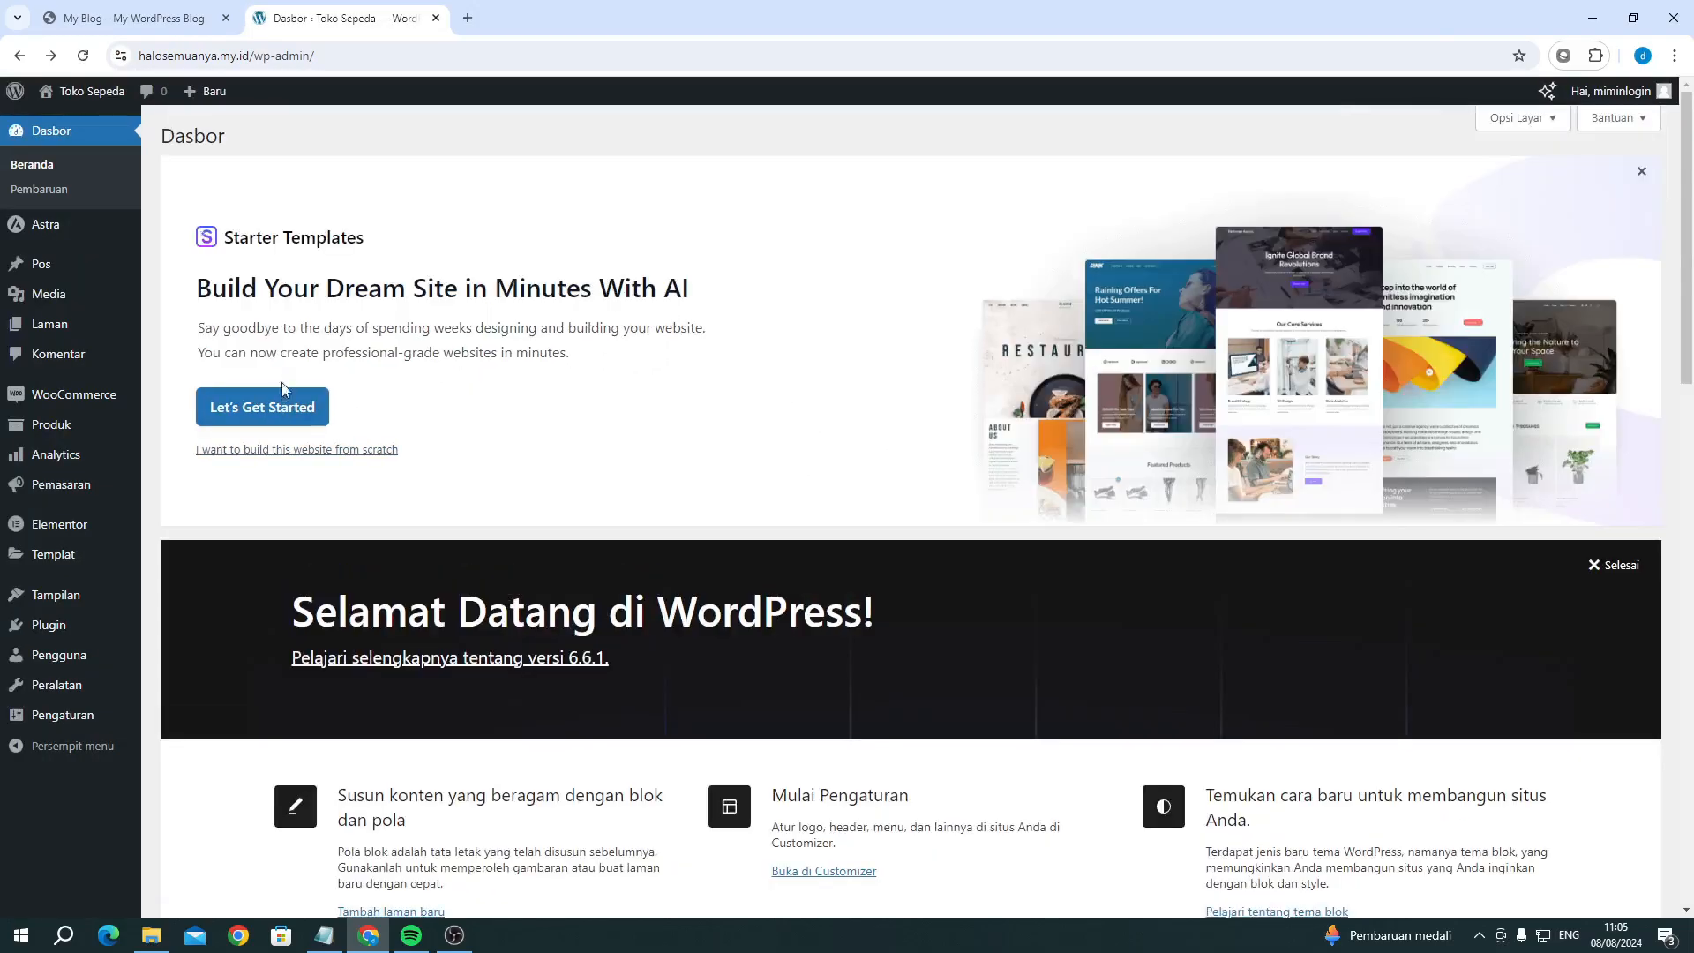
Step: Start the Starter Templates setup from the dashboard, choose Elementor, and filter by the Clothing store category under E-Commerce
{"action": "left_click", "coordinate": [275, 413]}
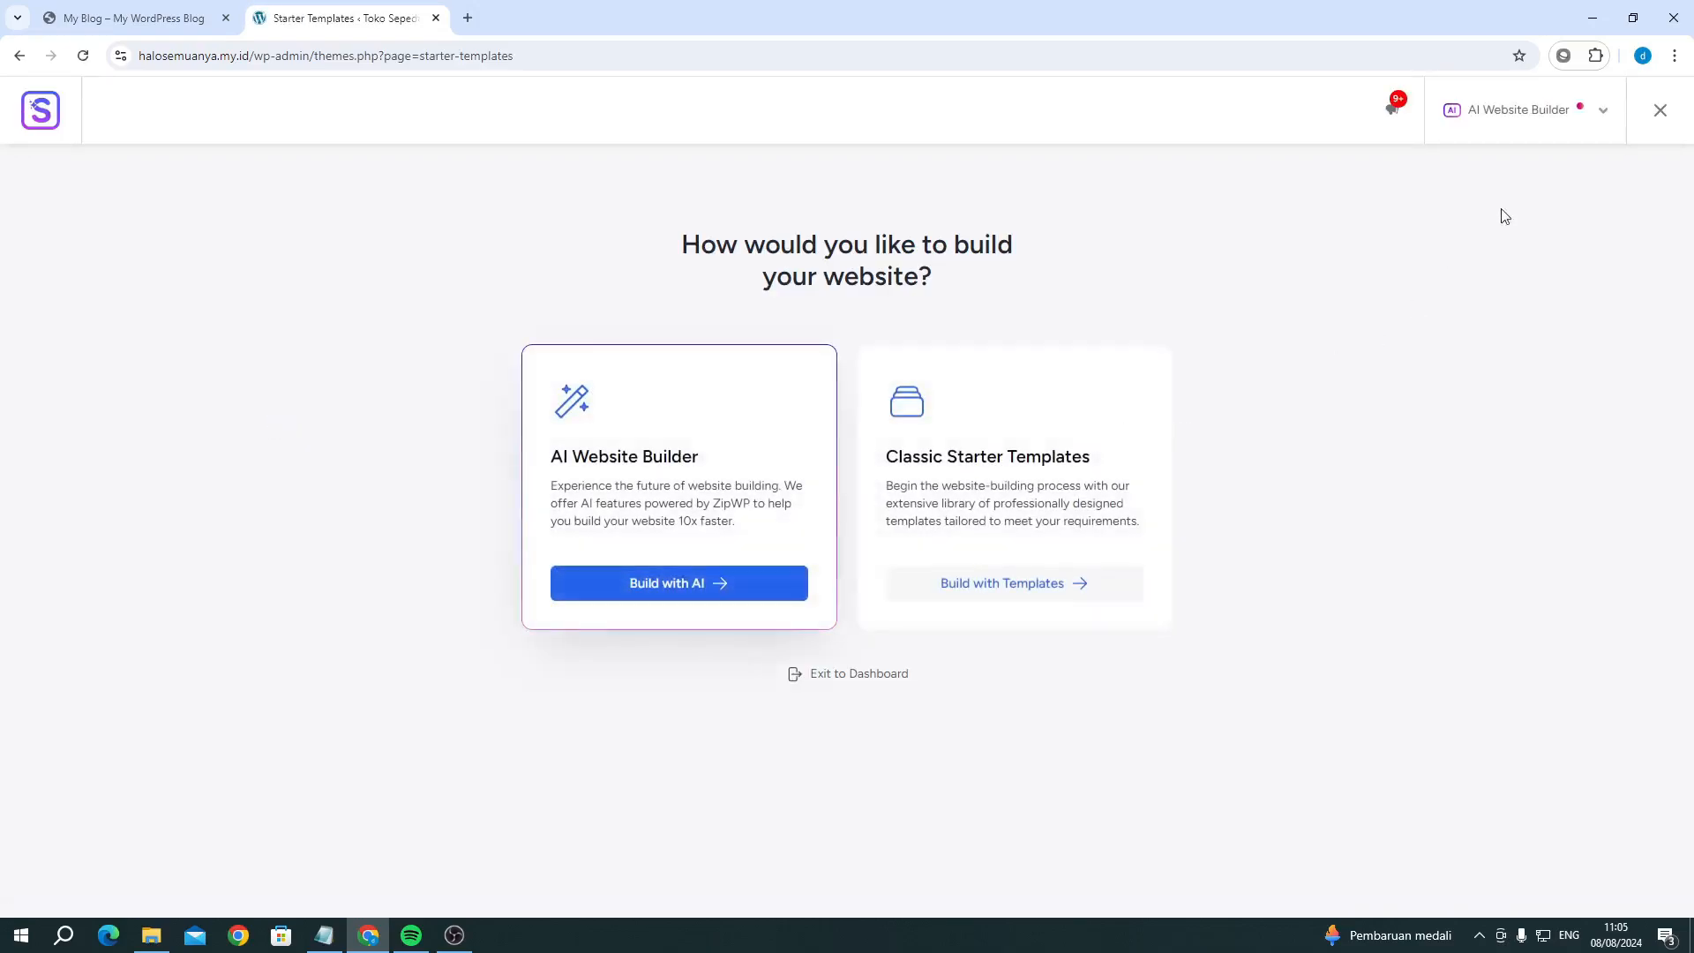
{"action": "left_click", "coordinate": [1538, 116]}
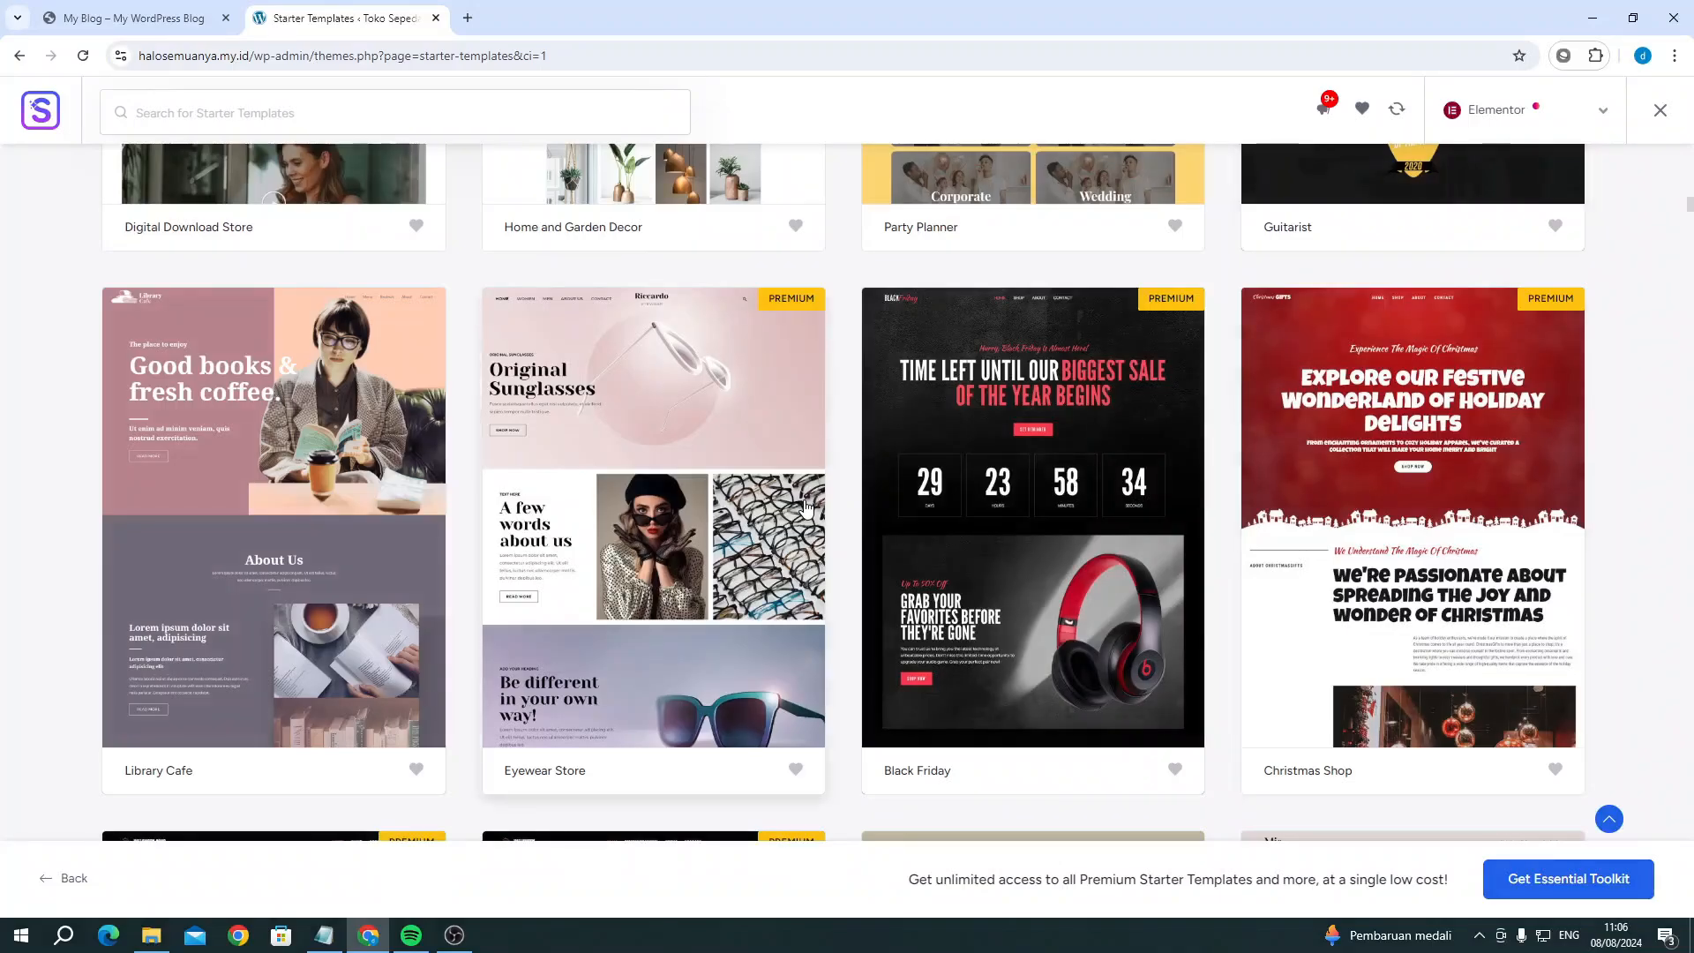
{"action": "scroll", "coordinate": [1232, 530], "scroll_direction": "up", "scroll_amount": 20}
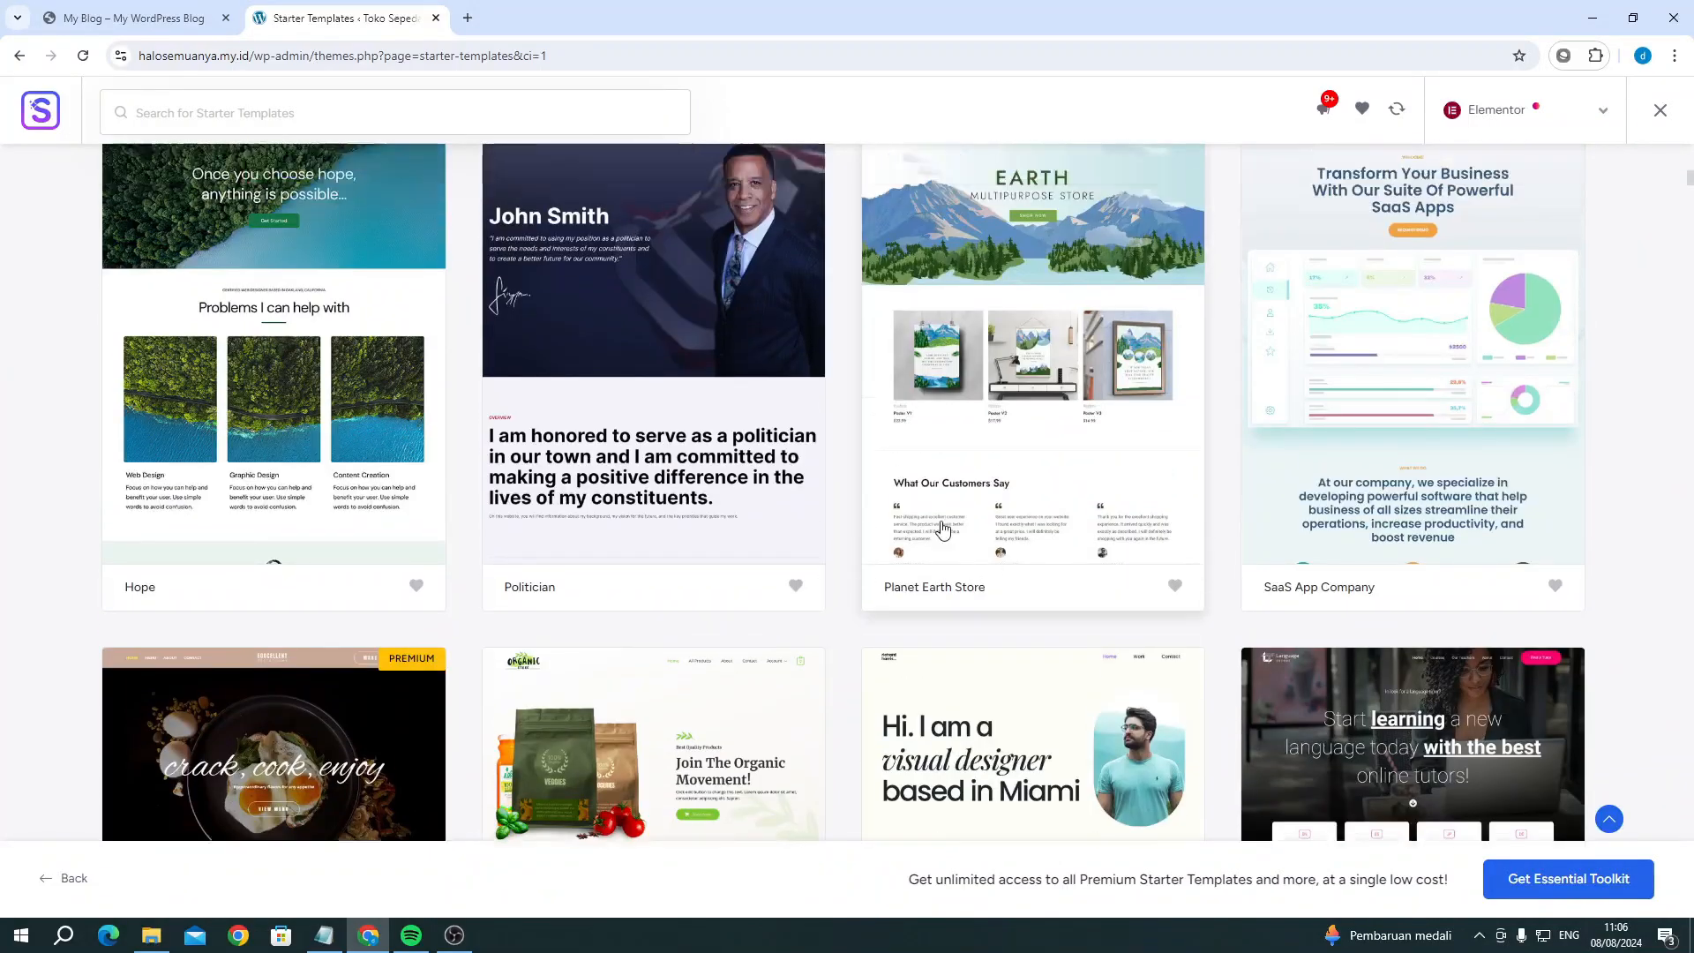
{"action": "scroll", "coordinate": [943, 529], "scroll_direction": "up", "scroll_amount": 10}
{"action": "scroll", "coordinate": [943, 529], "scroll_direction": "up", "scroll_amount": 6}
{"action": "mouse_move", "coordinate": [810, 413]}
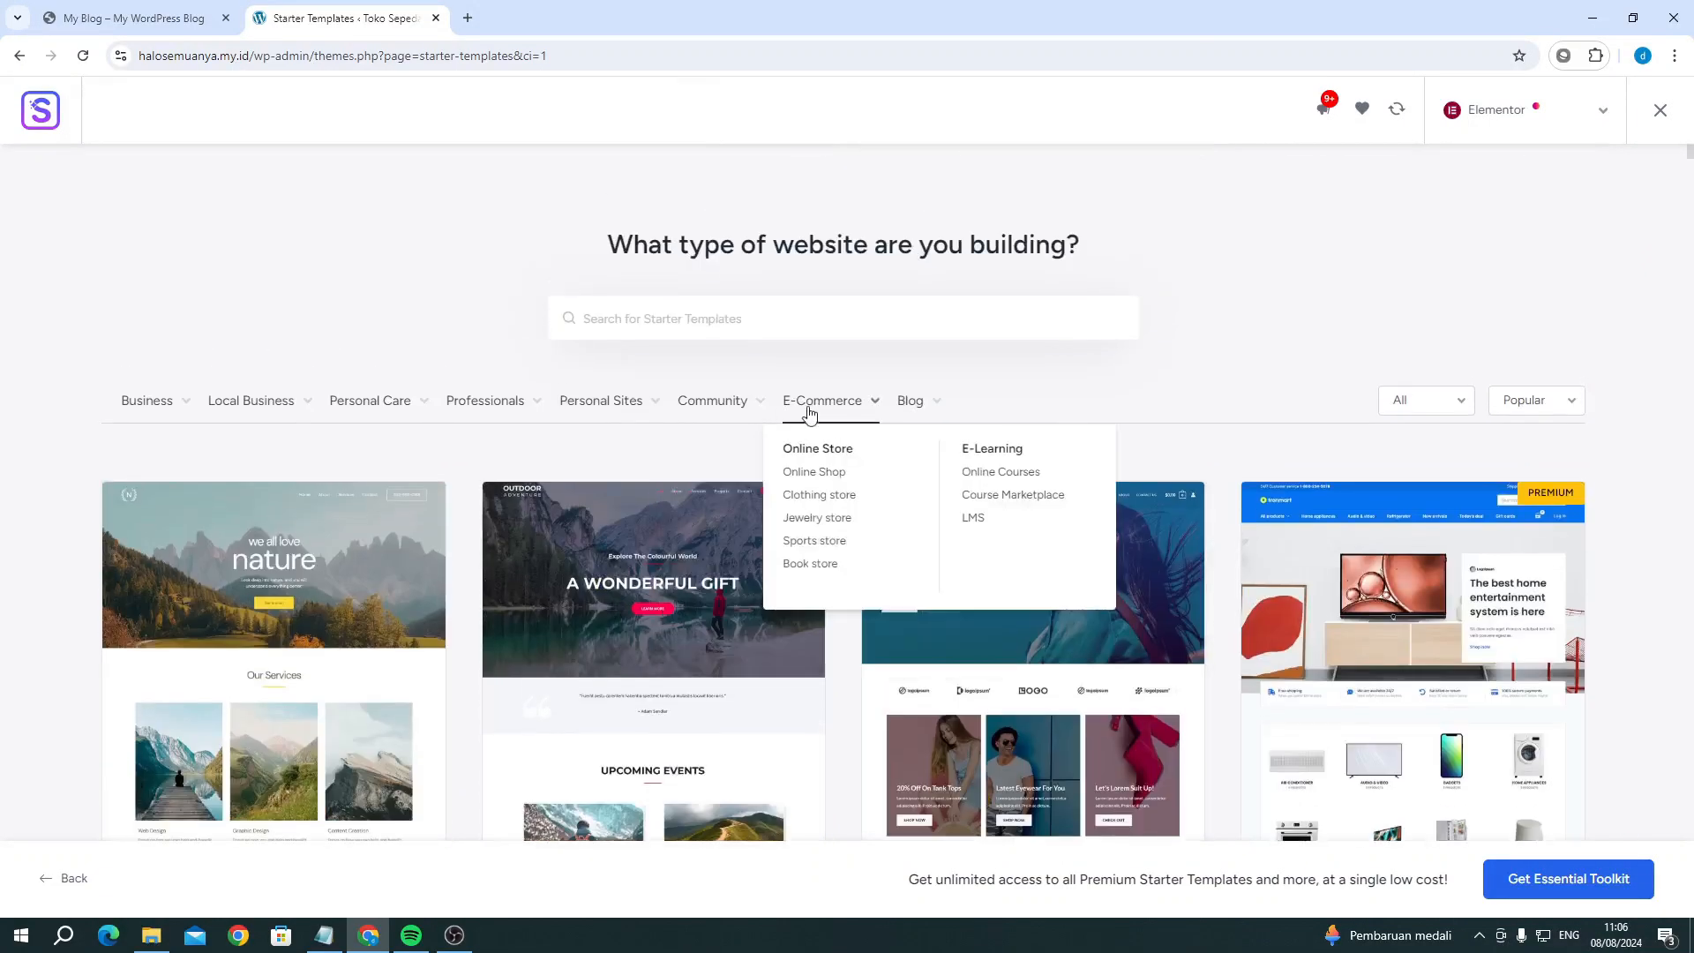
{"action": "left_click", "coordinate": [813, 504]}
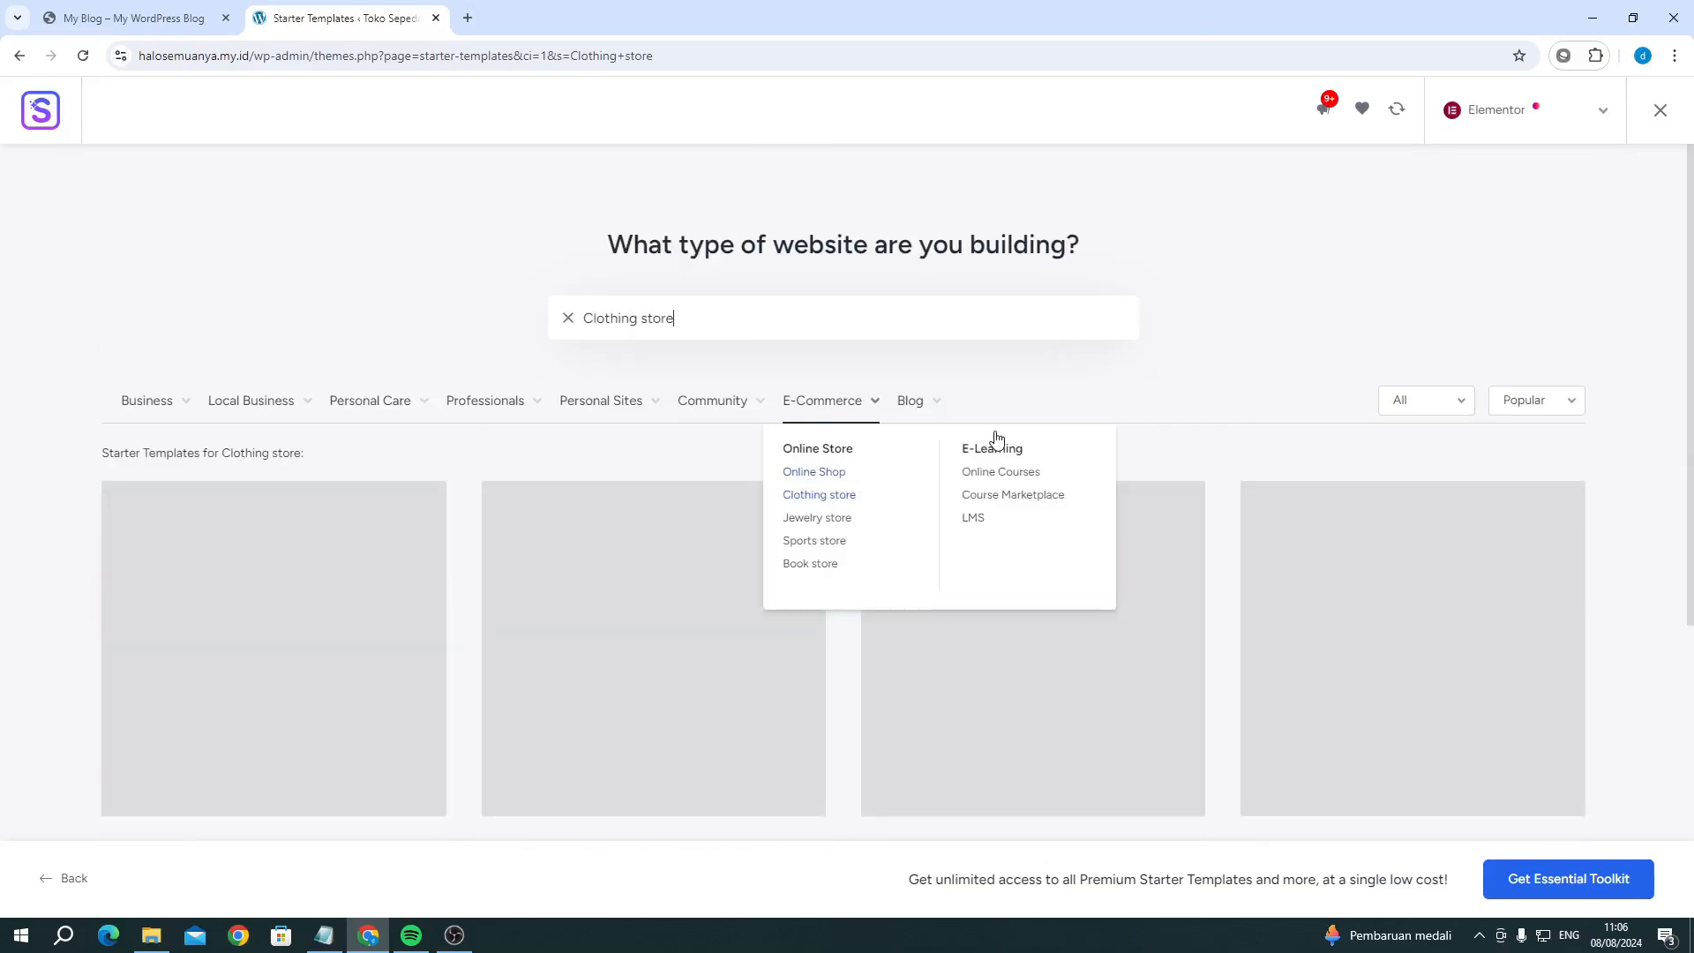
Step: Find the Cycle Shop template among the Clothing store templates and select it
{"action": "scroll", "coordinate": [1032, 494], "scroll_direction": "down", "scroll_amount": 10}
{"action": "scroll", "coordinate": [1073, 514], "scroll_direction": "down", "scroll_amount": 15}
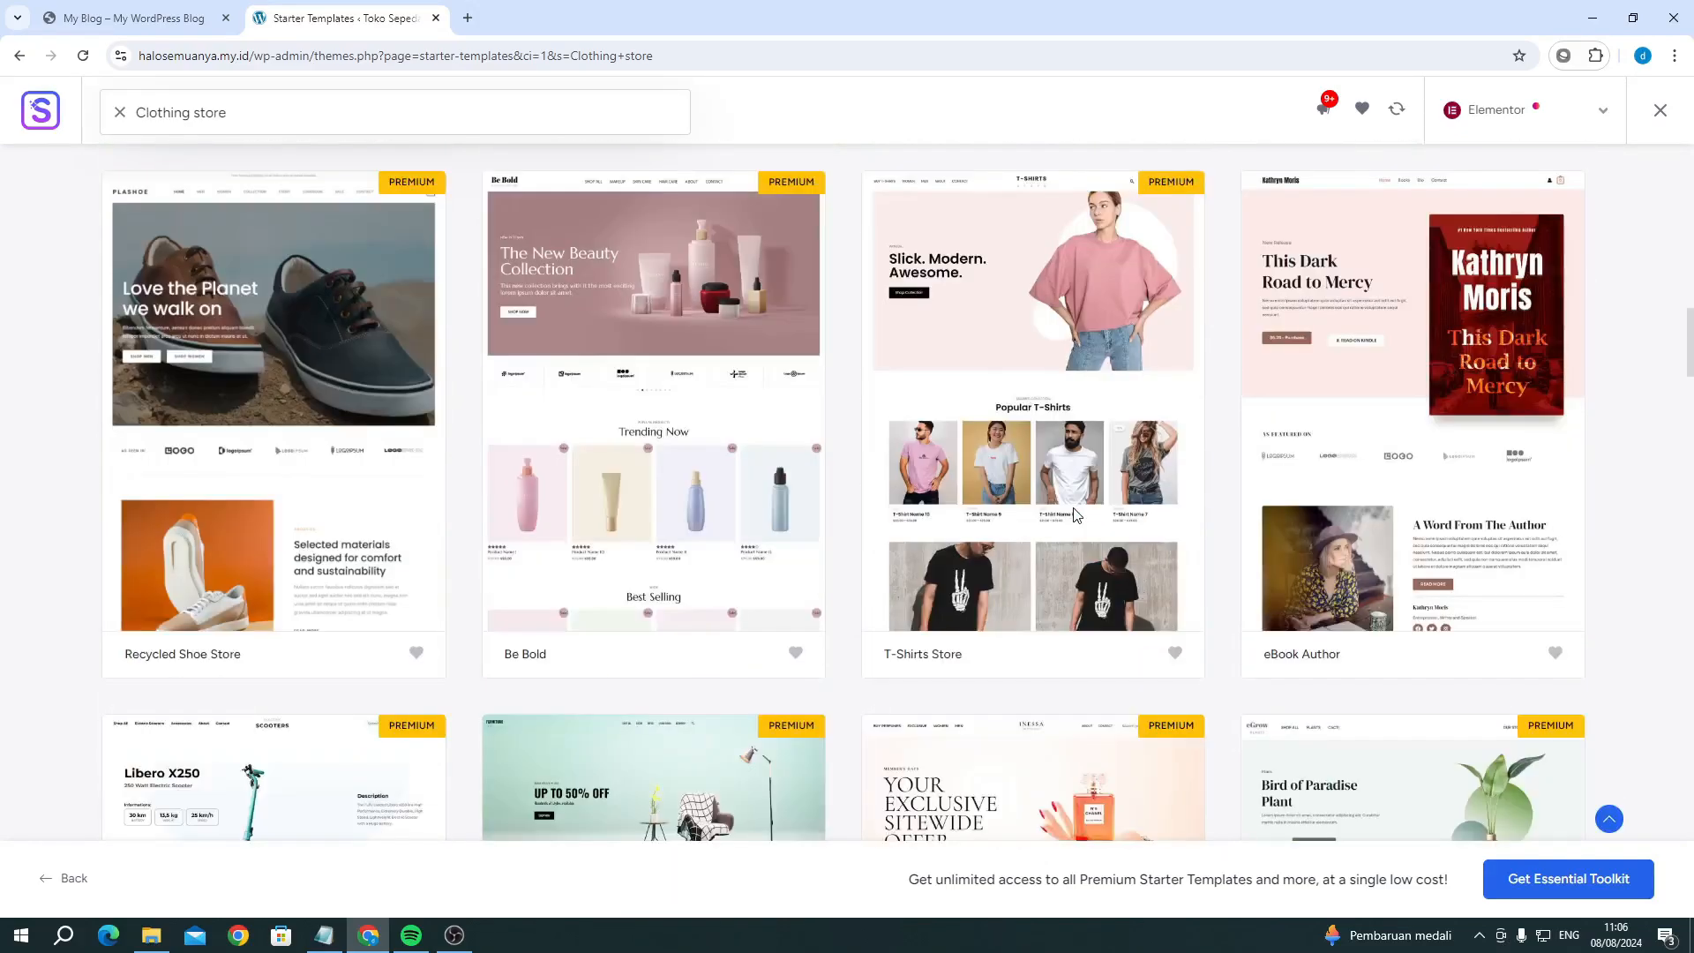
{"action": "scroll", "coordinate": [1074, 514], "scroll_direction": "up", "scroll_amount": 3}
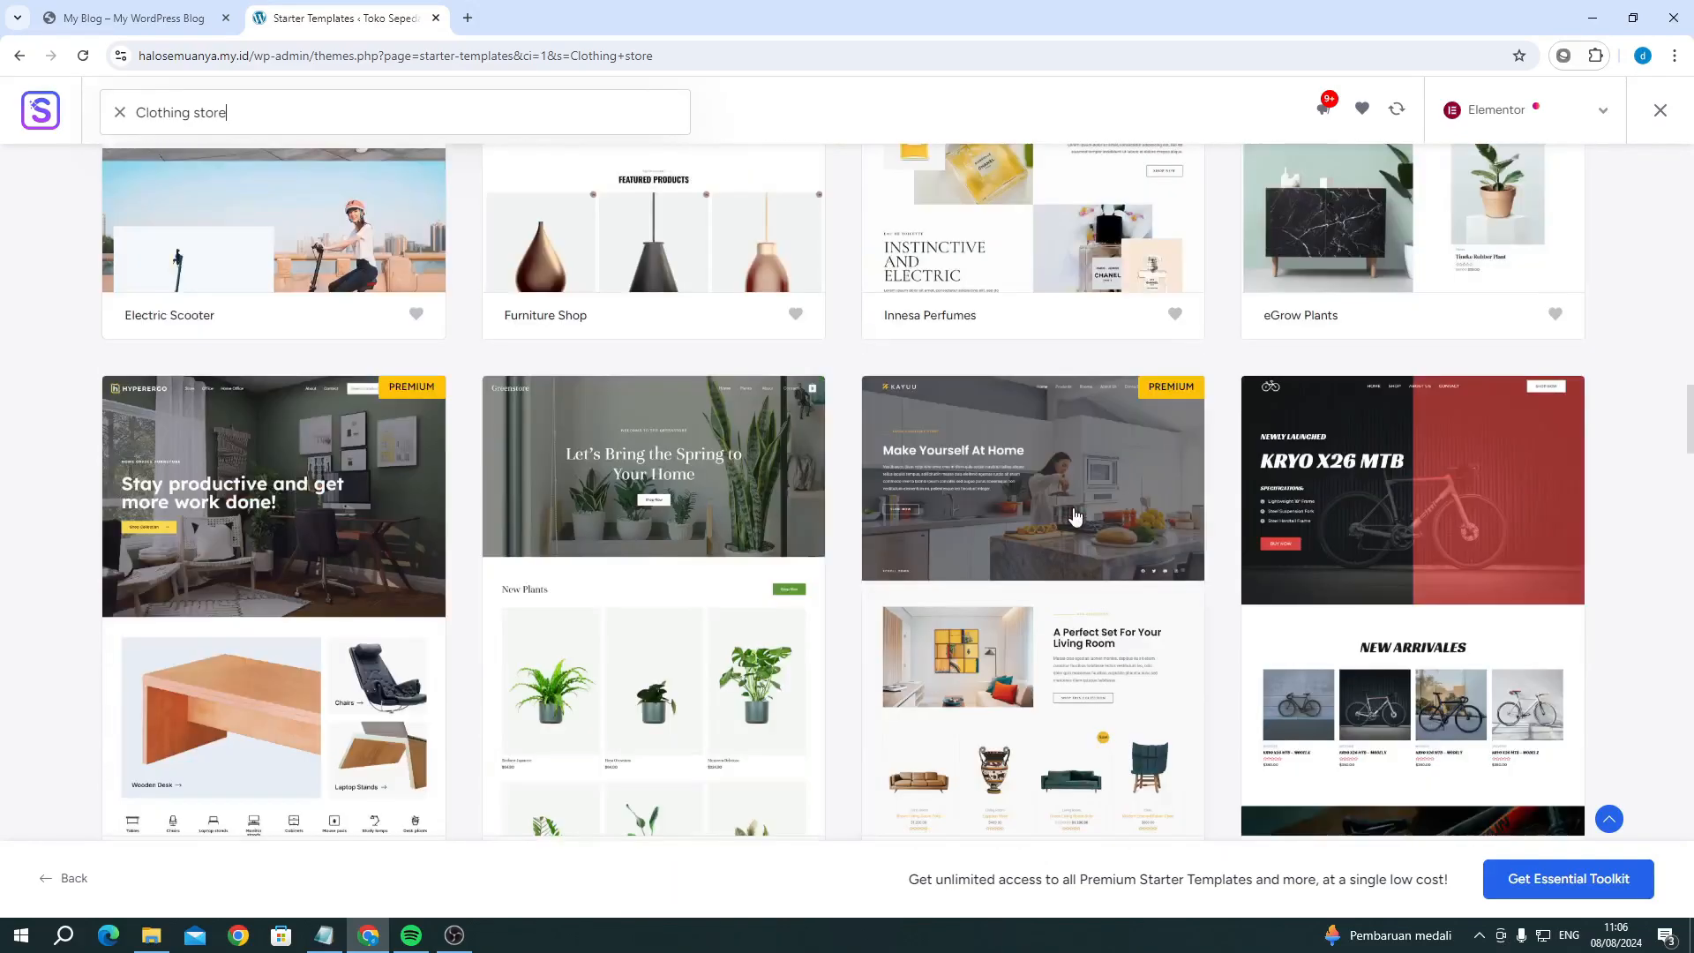
{"action": "left_click", "coordinate": [1381, 578]}
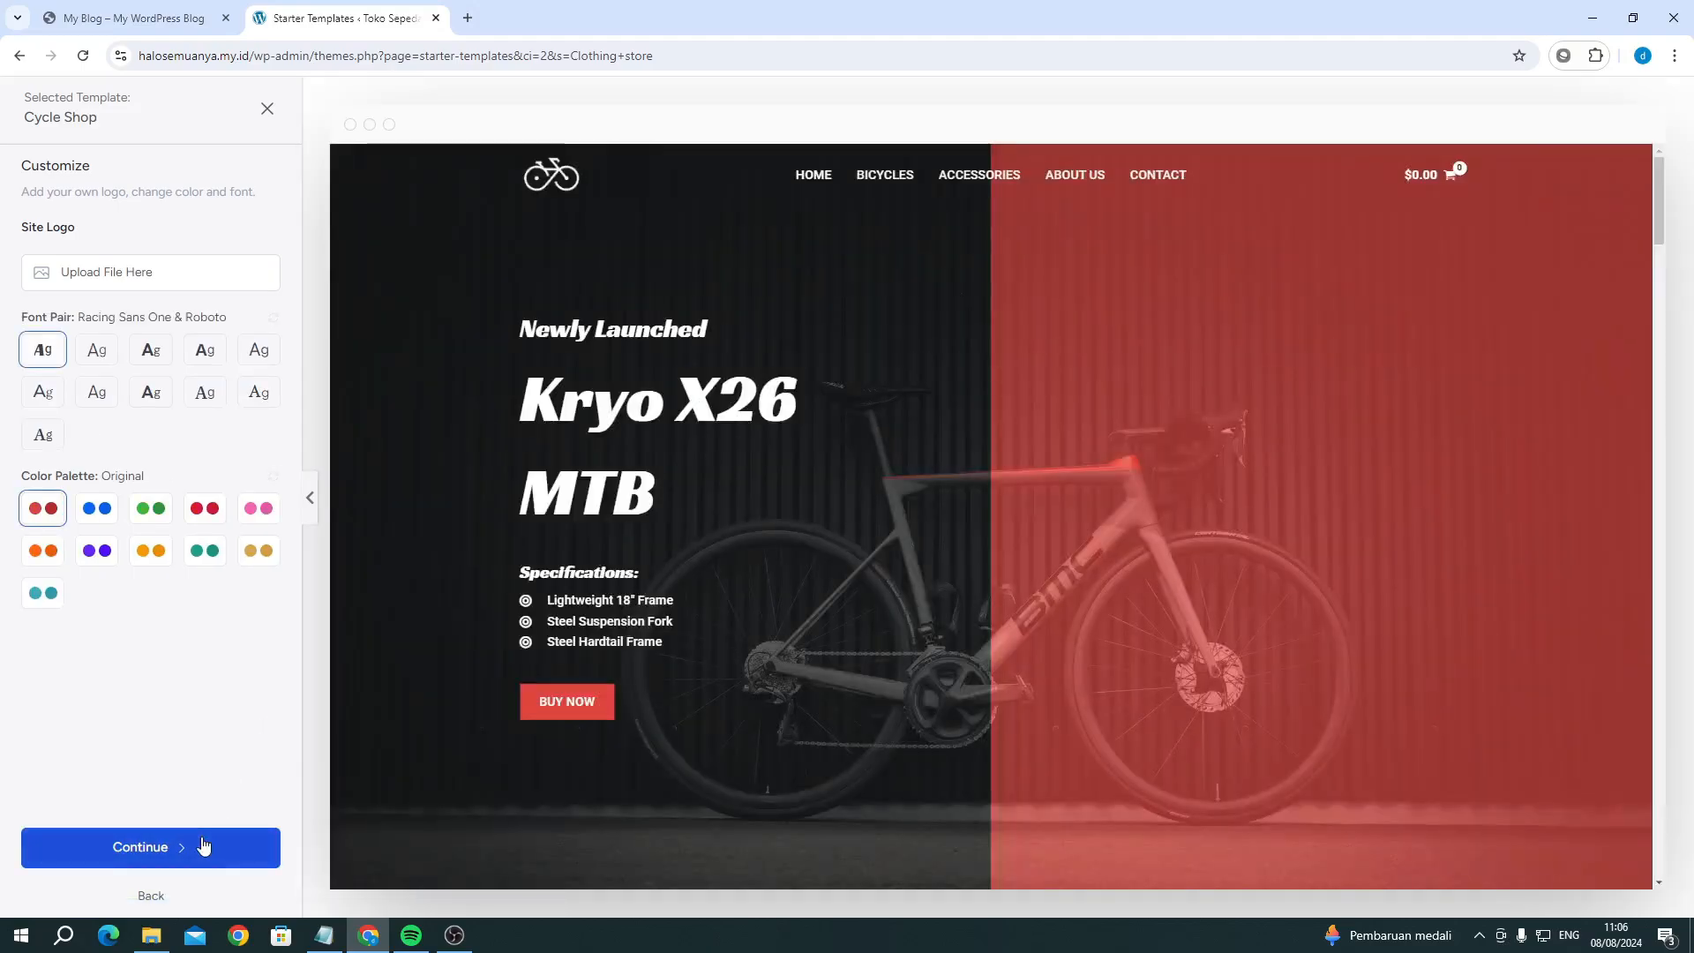
Step: Build the website from the Cycle Shop template with its original fonts and colors, no extra features and the personal details left blank
{"action": "left_click", "coordinate": [203, 845]}
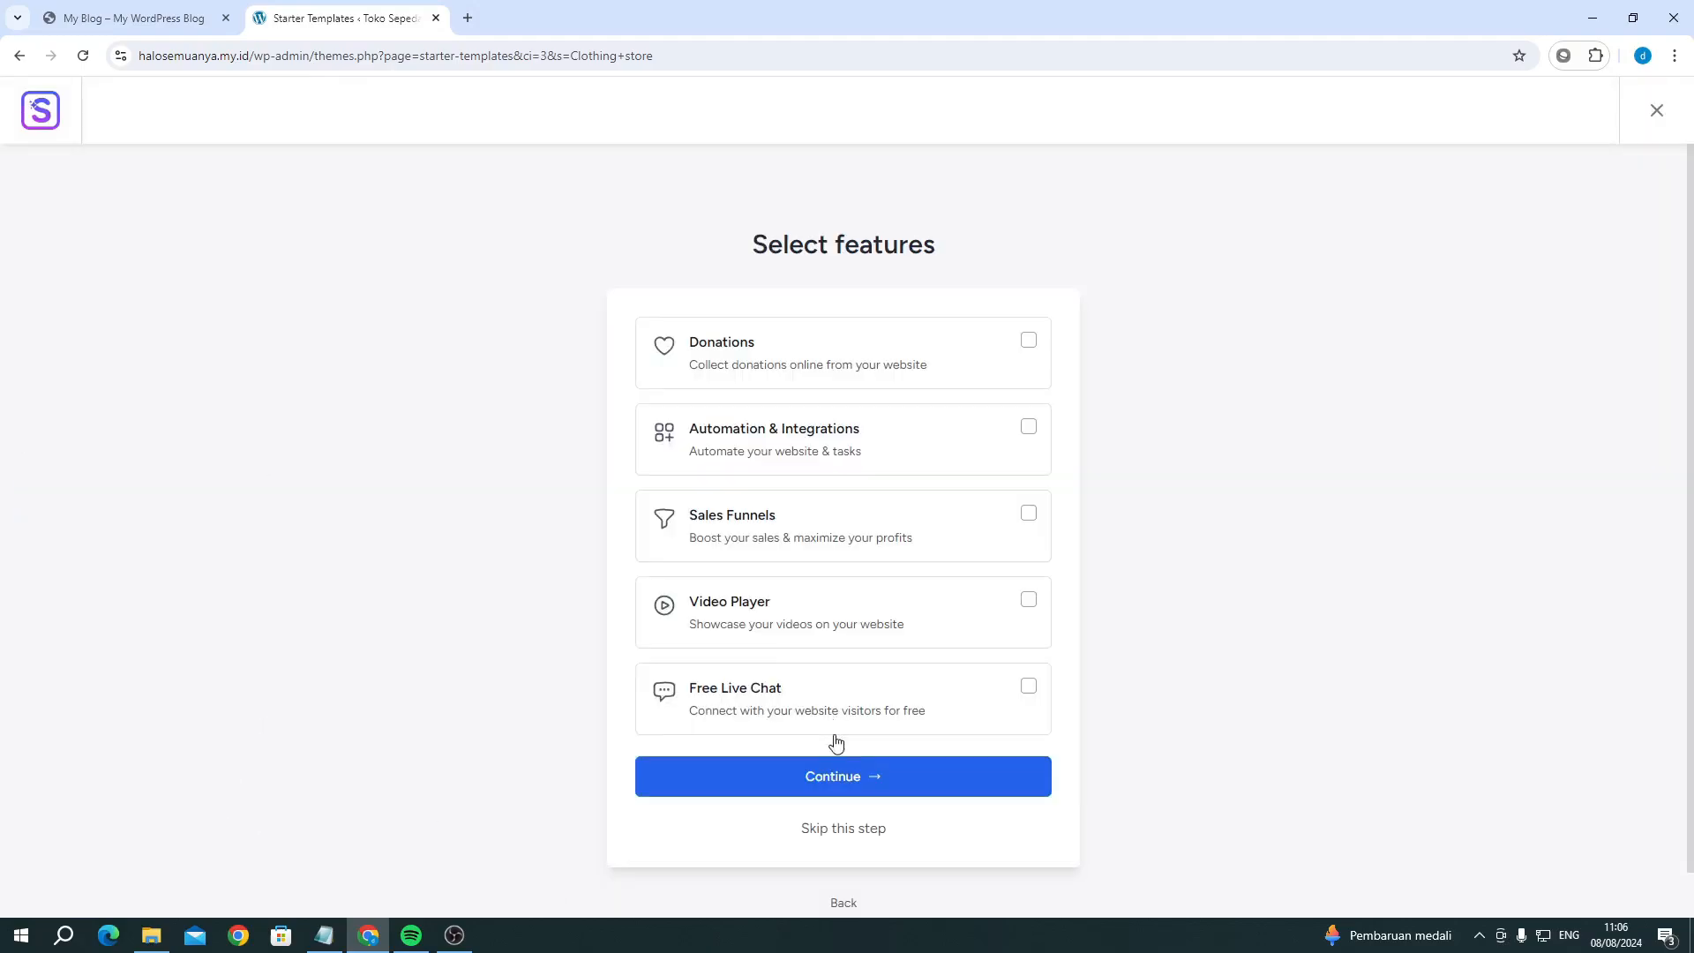
{"action": "left_click", "coordinate": [851, 783]}
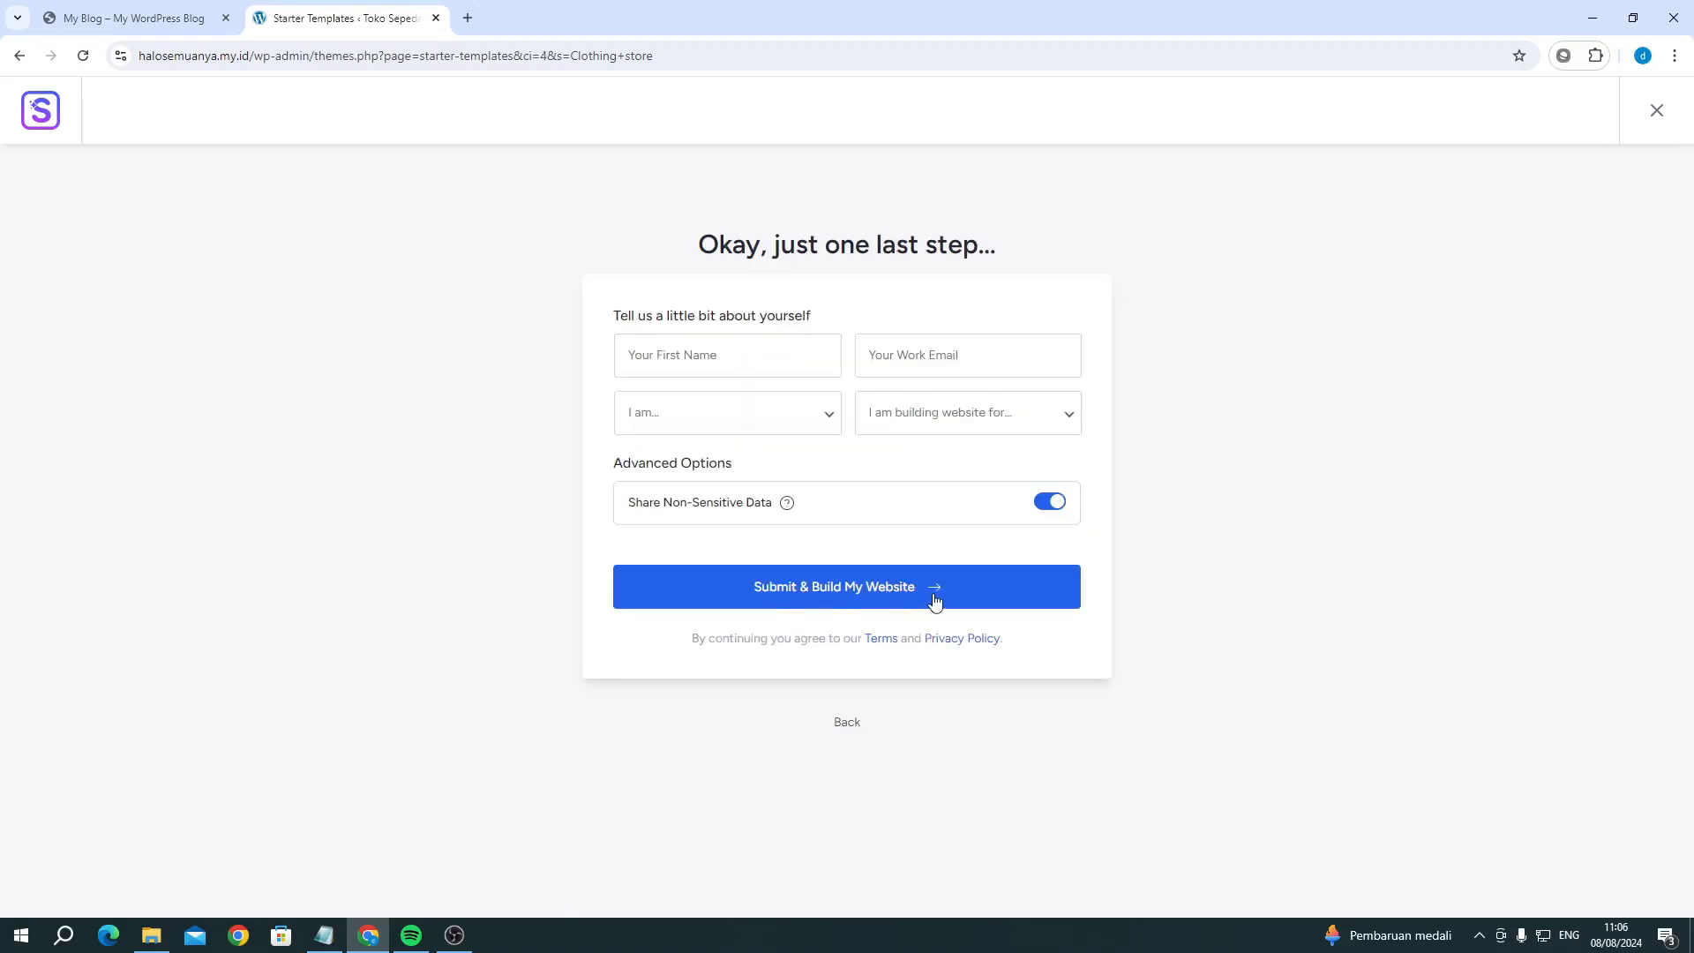
{"action": "left_click", "coordinate": [896, 597]}
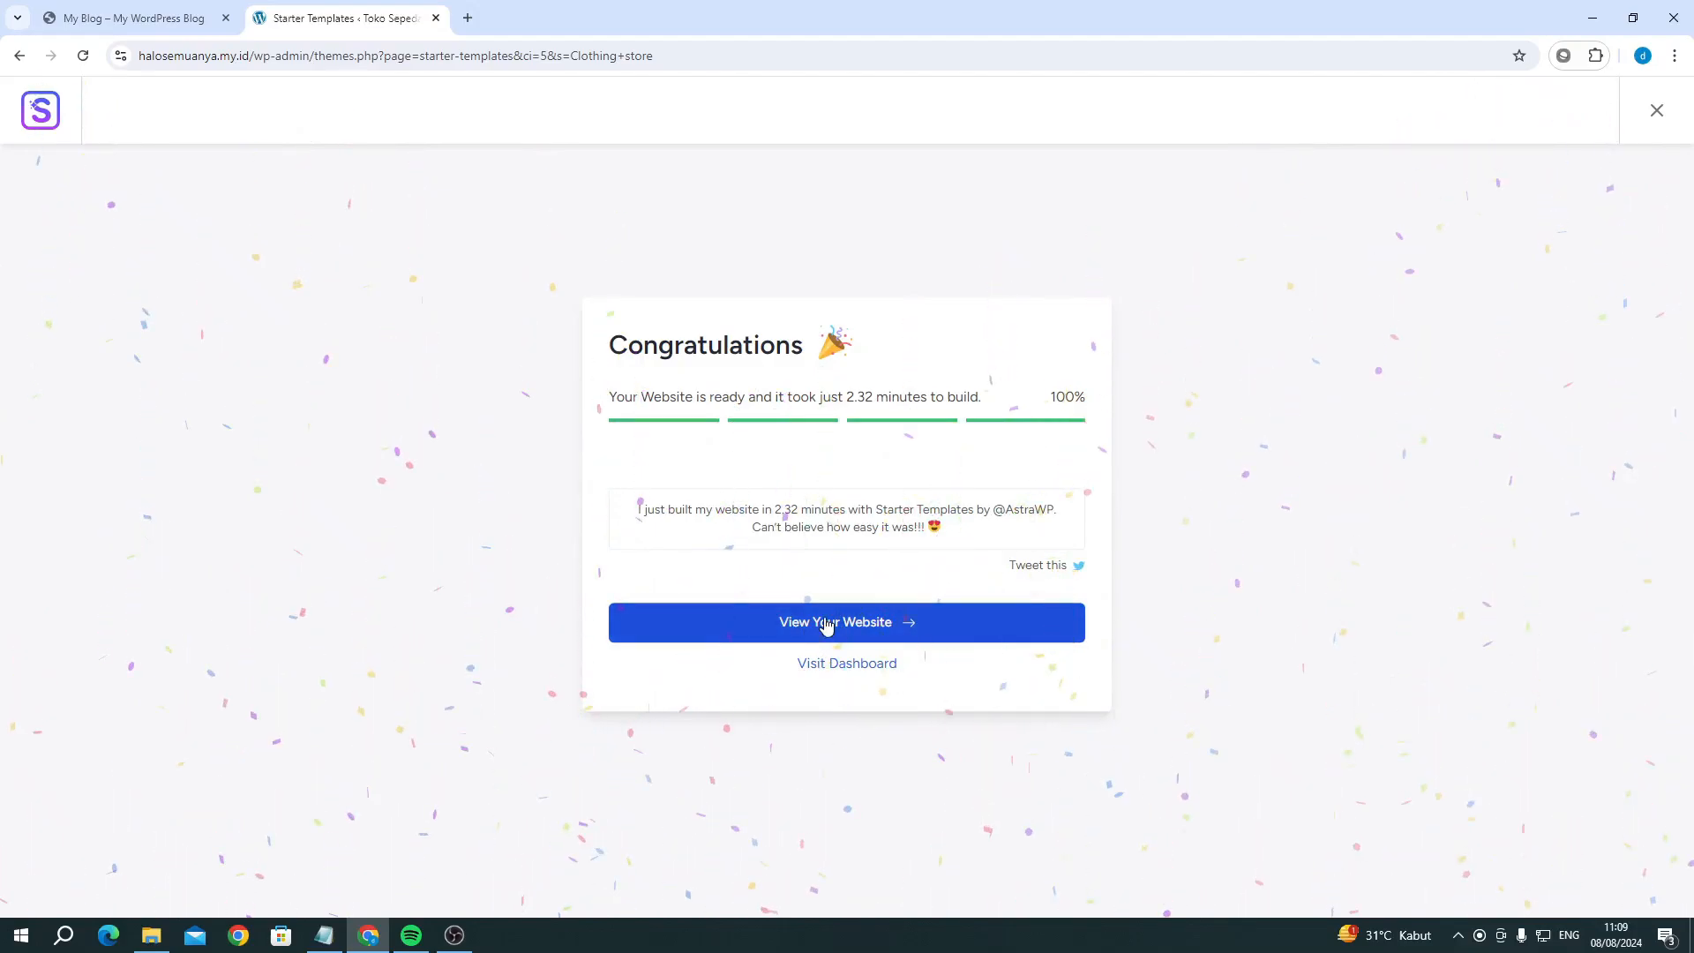
Step: View the newly built website's homepage and return to the WordPress dashboard from the template setup
{"action": "left_click", "coordinate": [856, 623]}
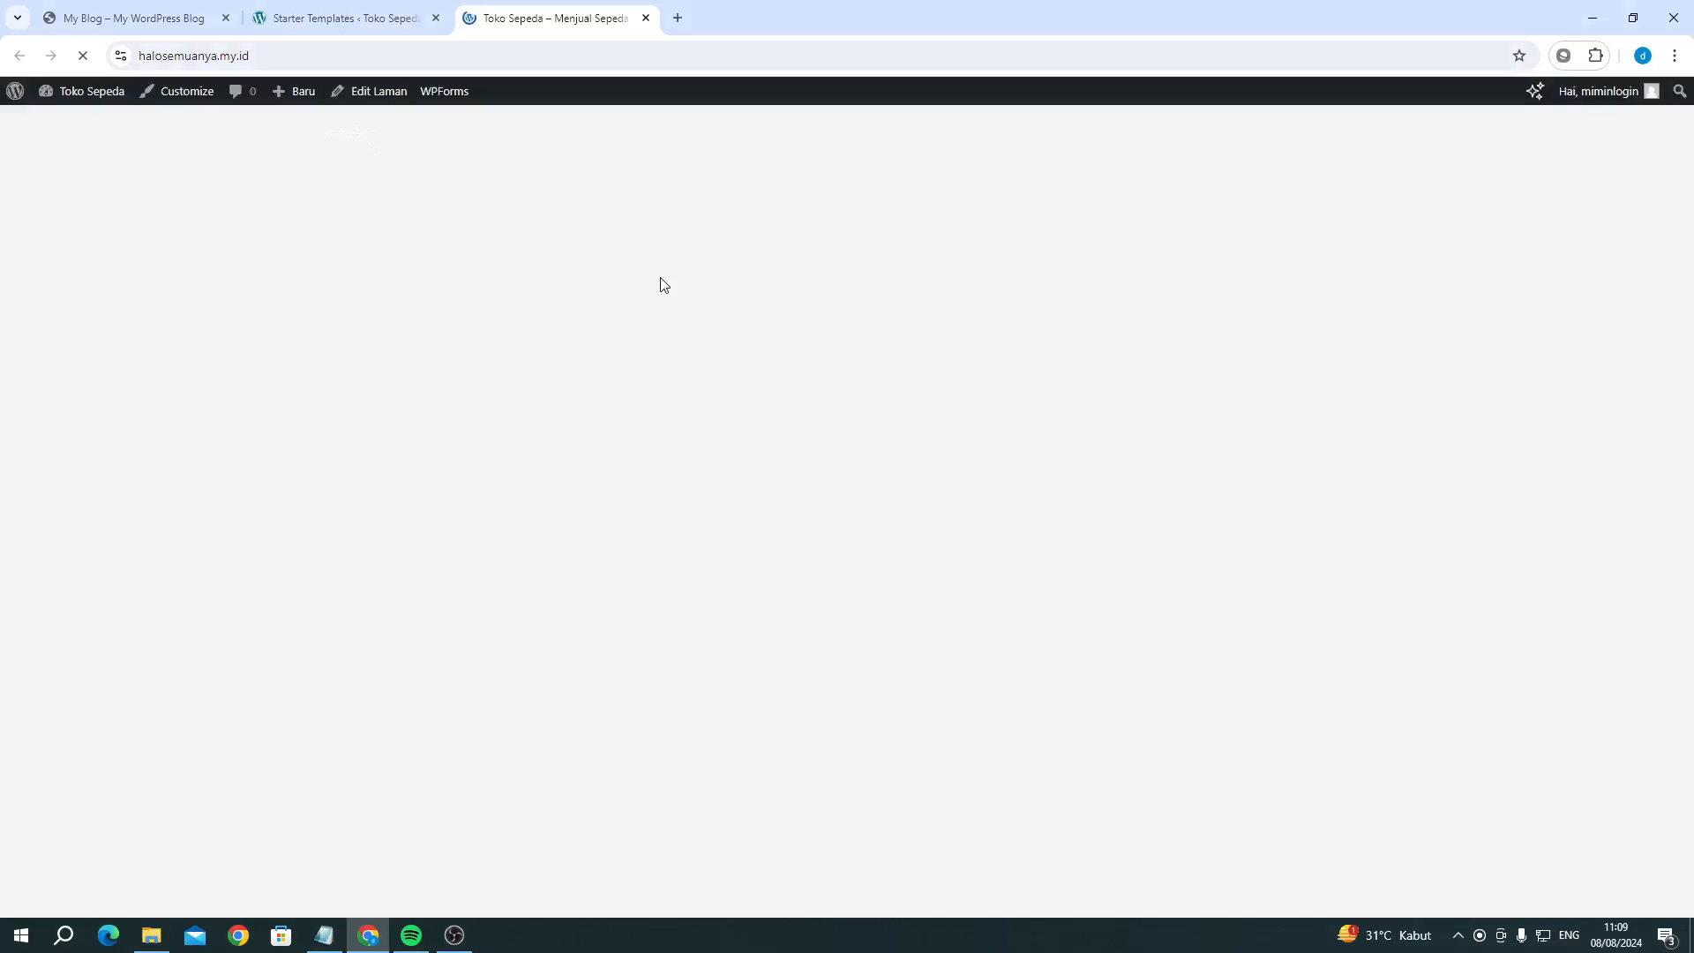
{"action": "scroll", "coordinate": [661, 277], "scroll_direction": "down", "scroll_amount": 20}
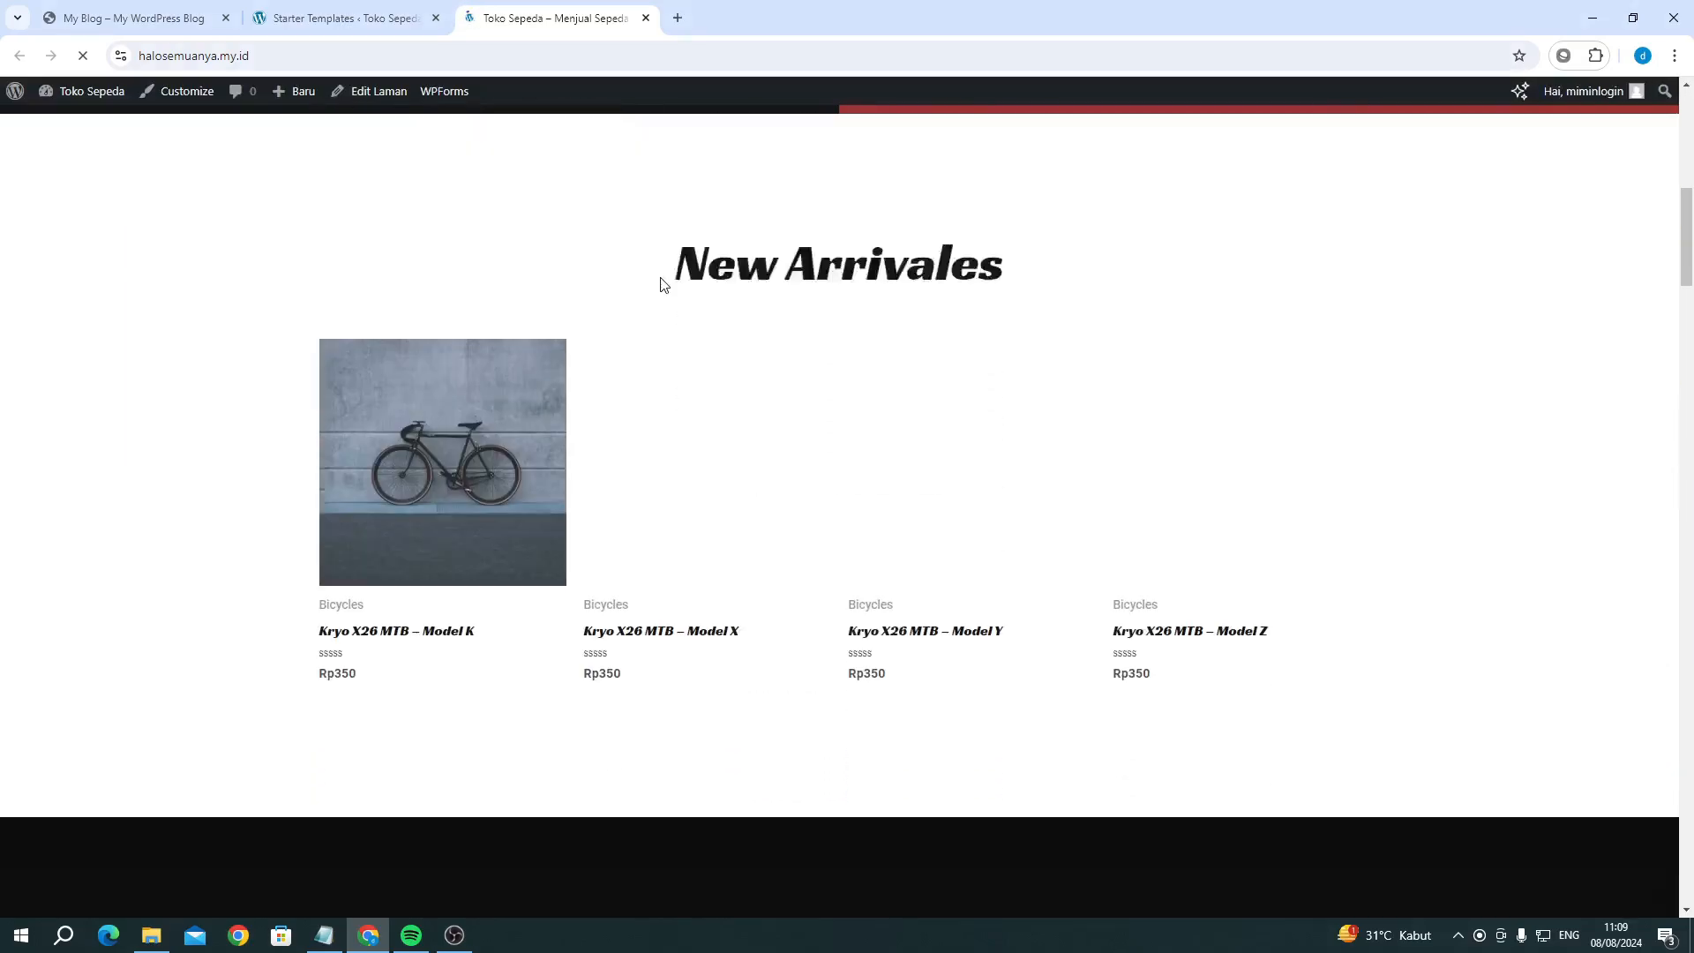
{"action": "scroll", "coordinate": [662, 285], "scroll_direction": "down", "scroll_amount": 20}
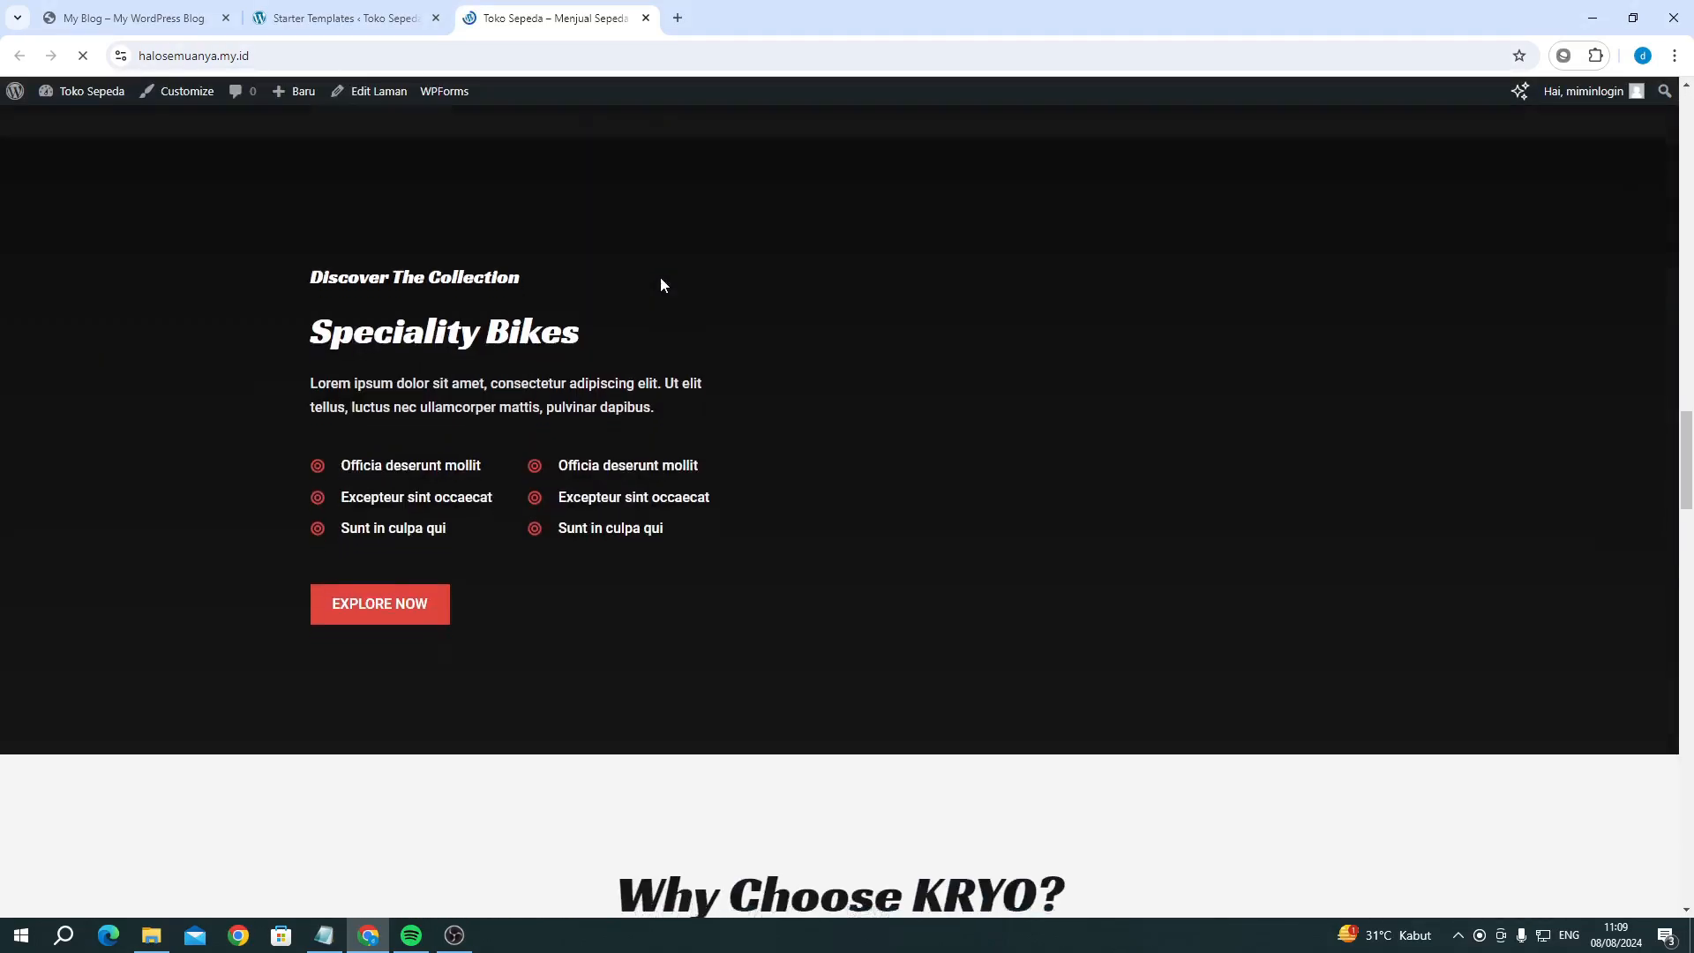
{"action": "scroll", "coordinate": [662, 284], "scroll_direction": "up", "scroll_amount": 20}
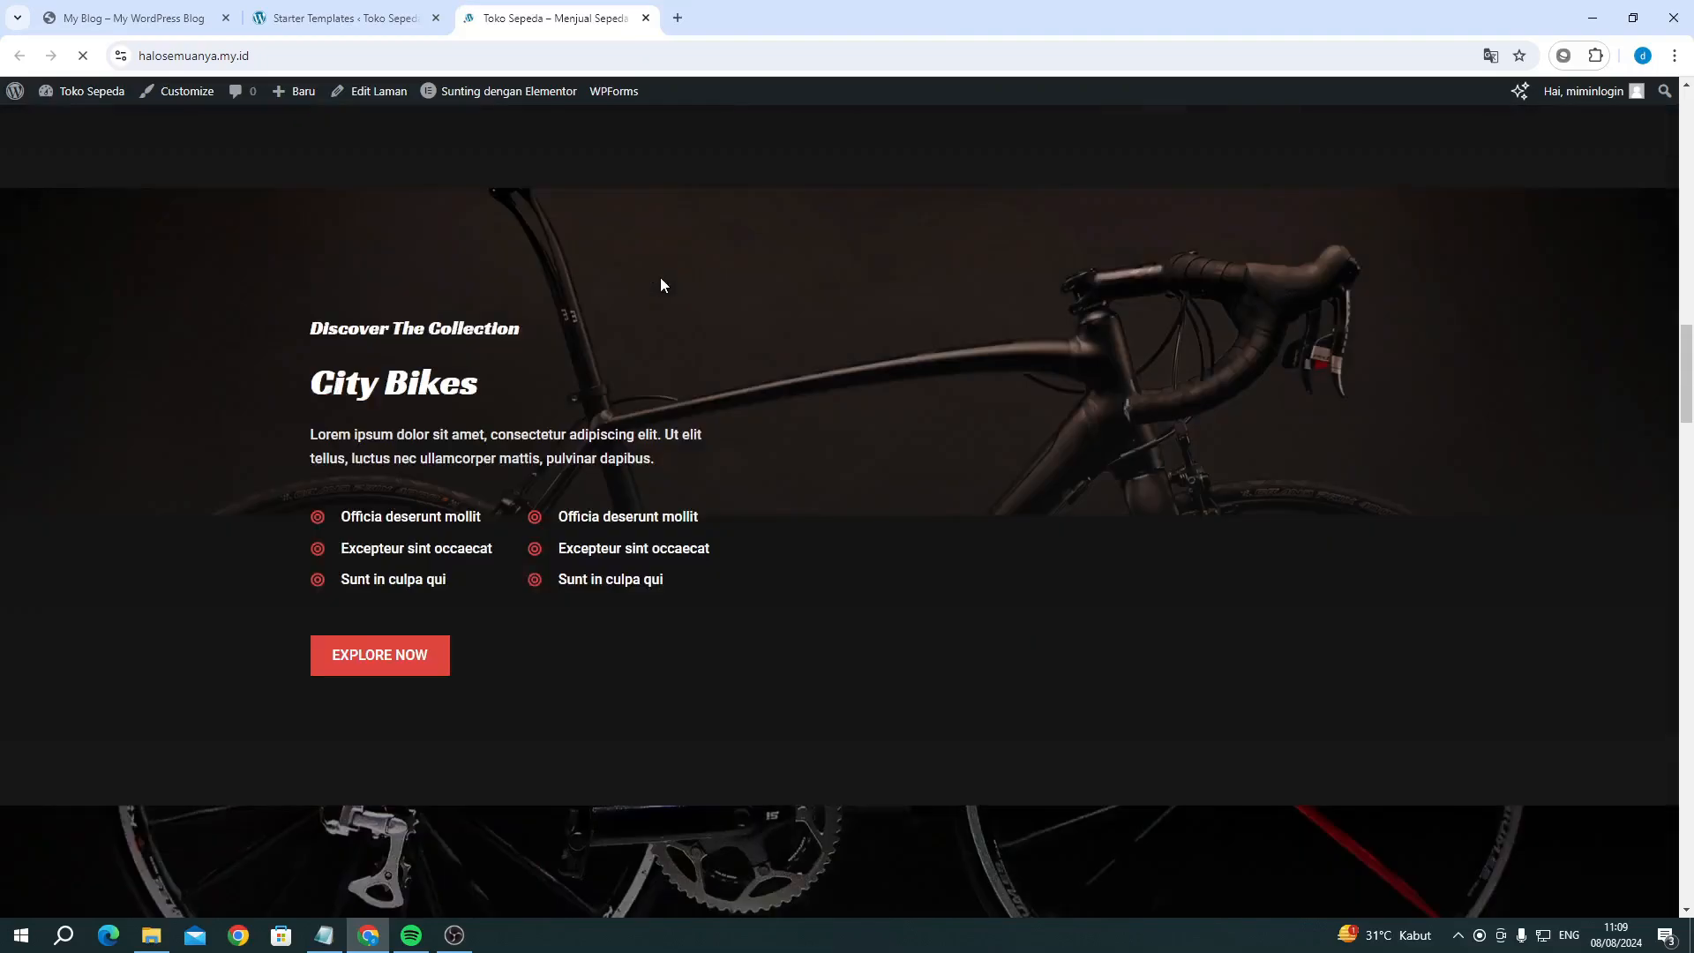
{"action": "scroll", "coordinate": [660, 284], "scroll_direction": "up", "scroll_amount": 5}
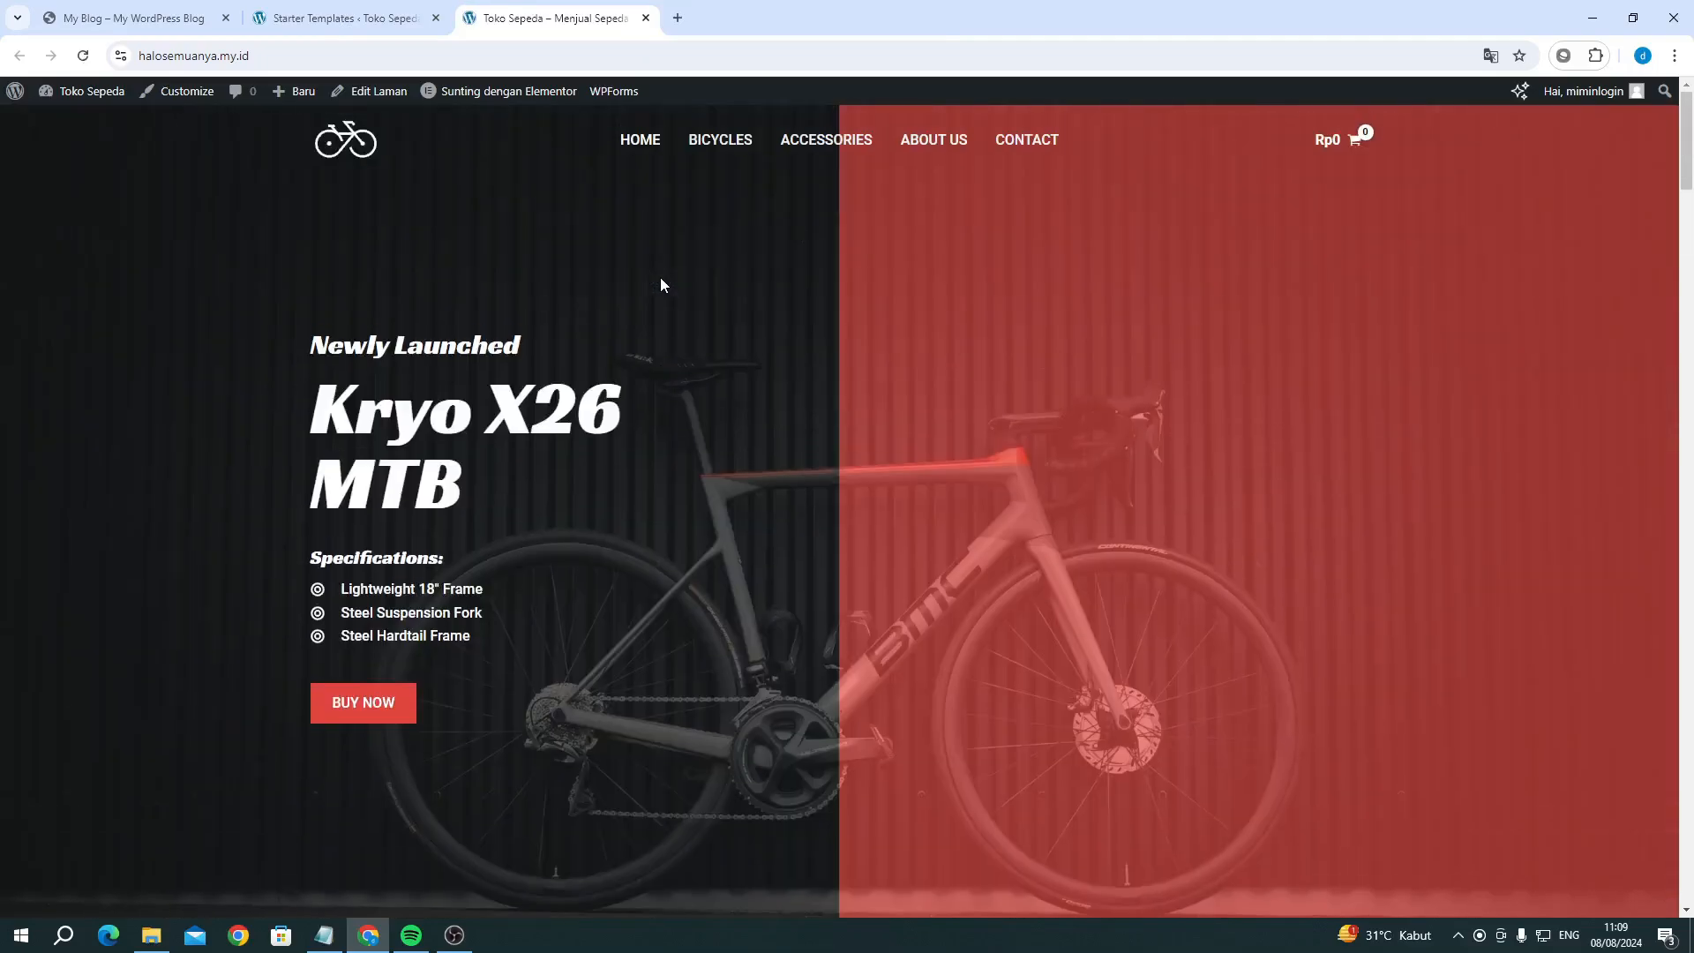
{"action": "left_click", "coordinate": [378, 25]}
{"action": "left_click", "coordinate": [843, 672]}
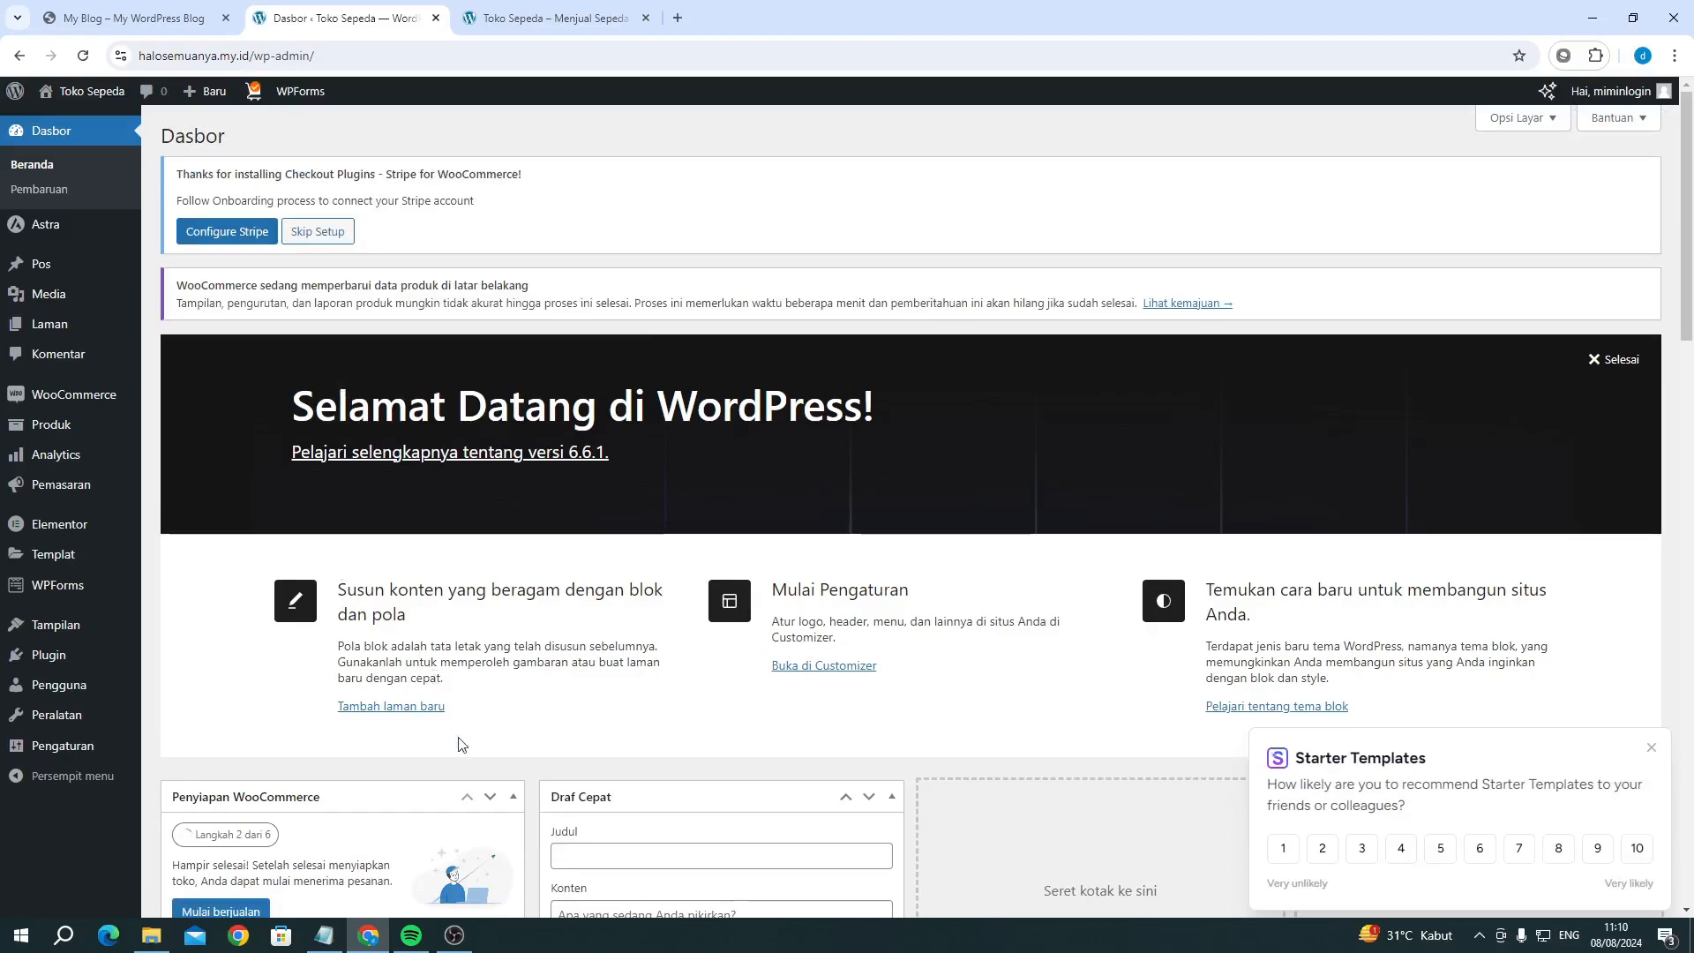
{"action": "left_click", "coordinate": [454, 935]}
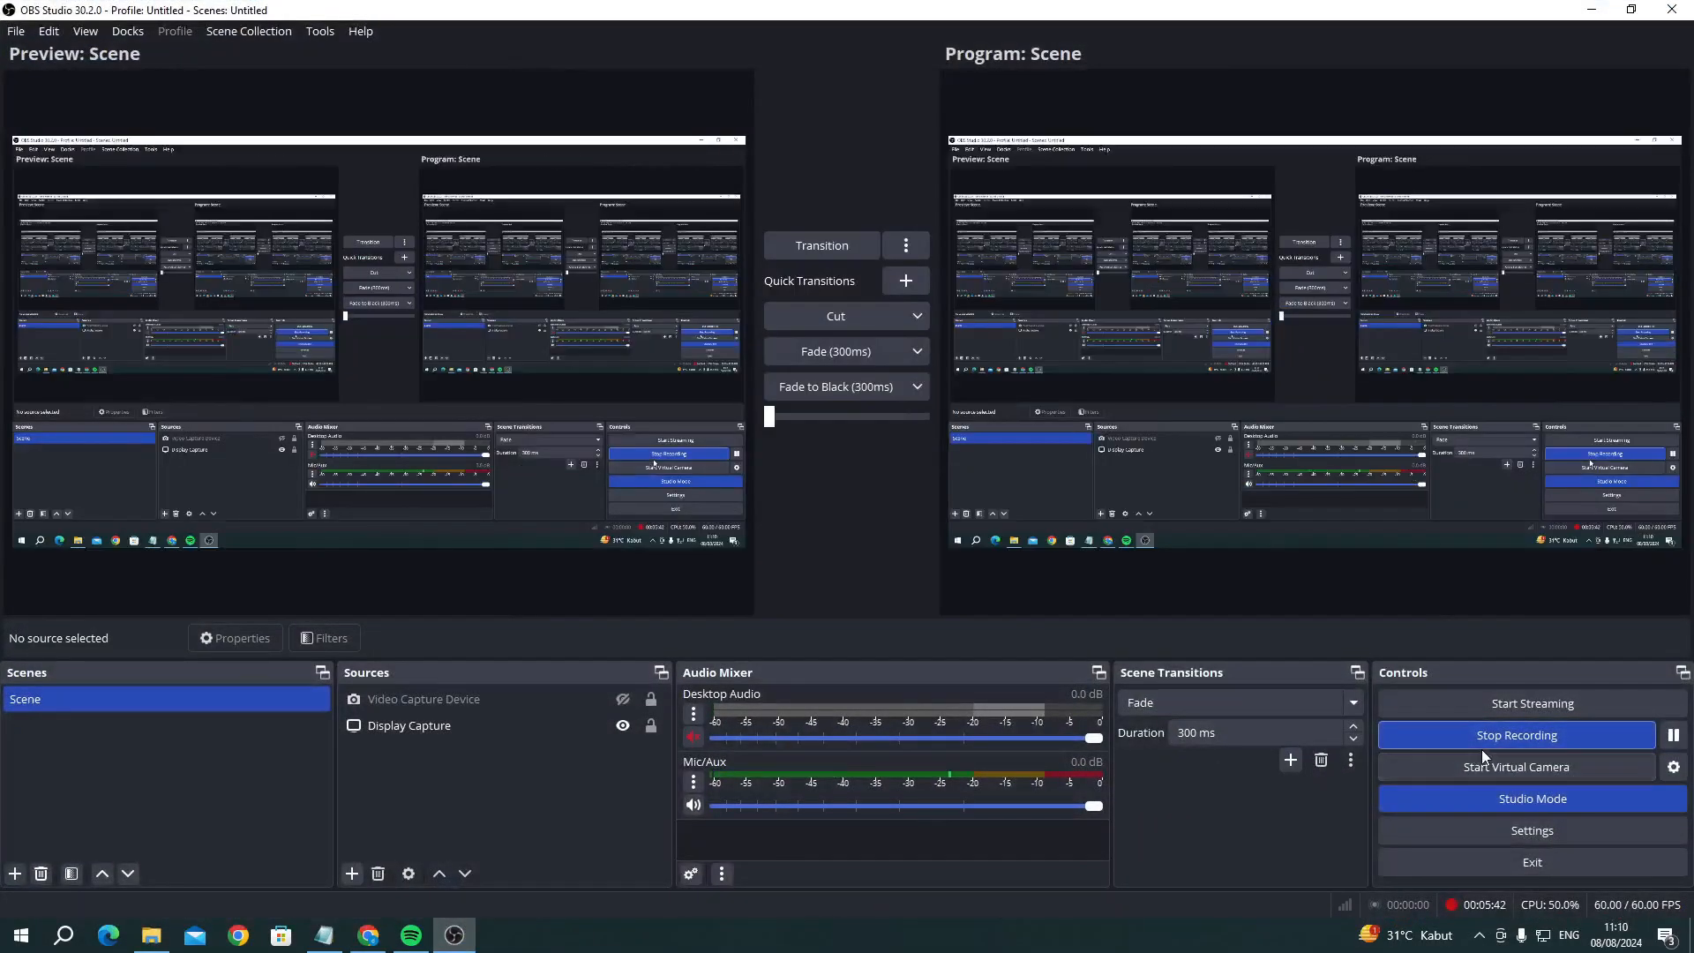
{"action": "left_click", "coordinate": [1480, 747]}
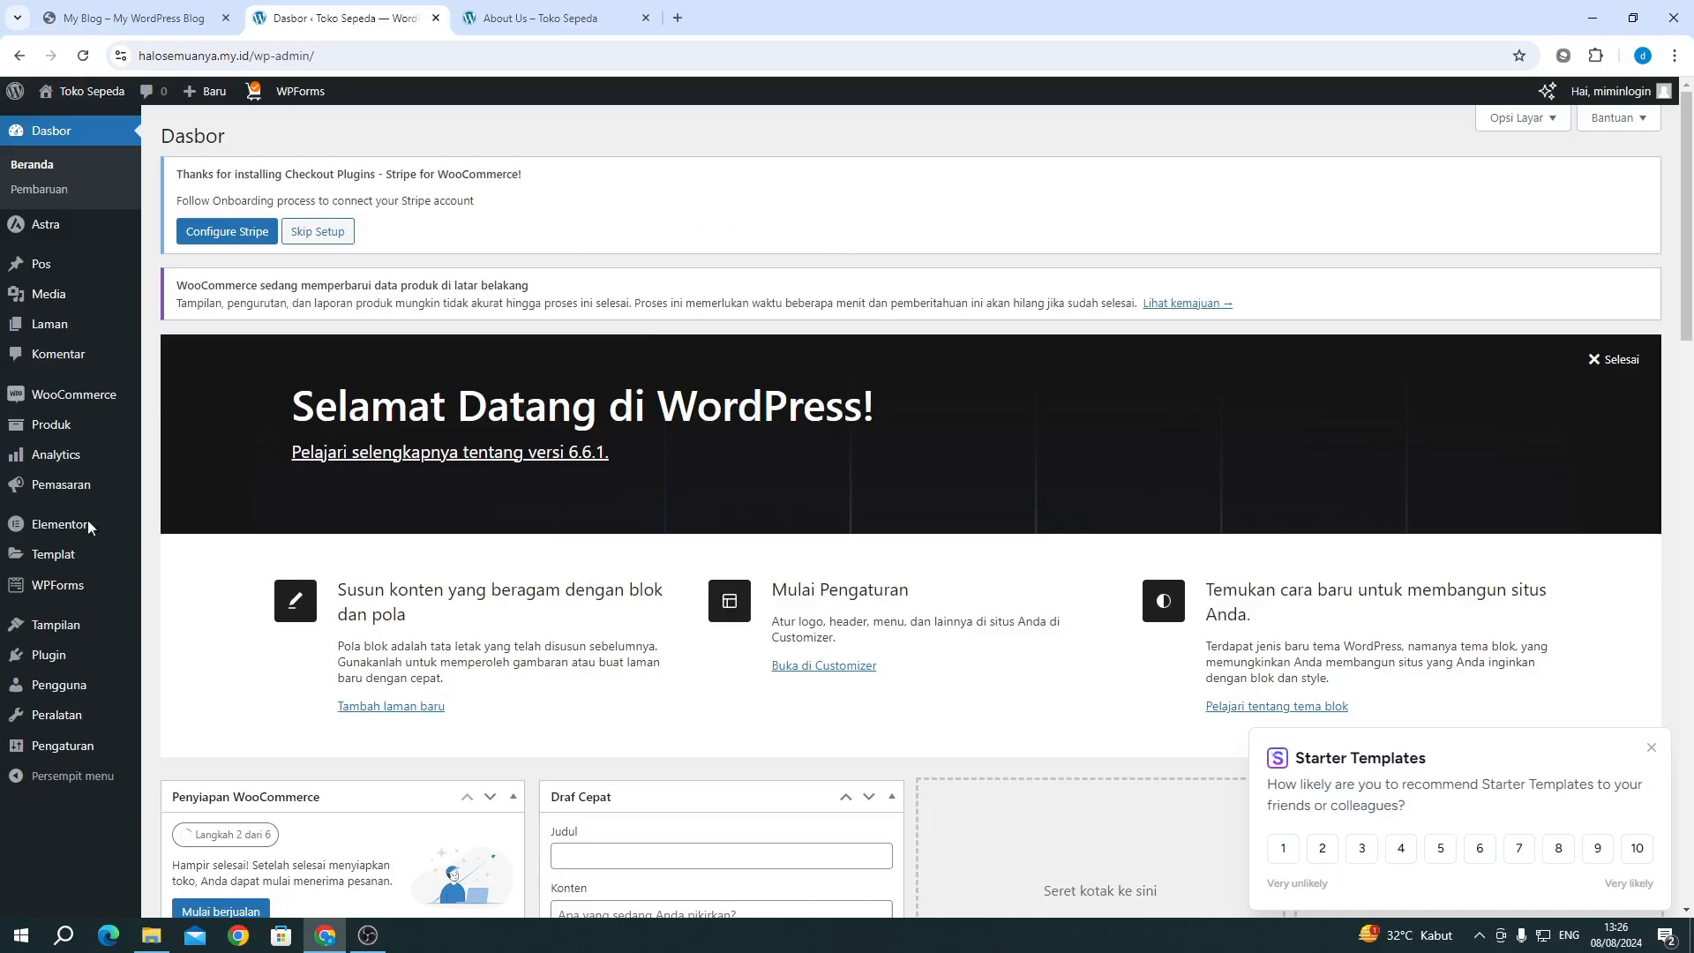
Step: Look through the store's About Us page and the homepage down to its New Arrivales products
{"action": "left_click", "coordinate": [540, 18]}
{"action": "scroll", "coordinate": [520, 339], "scroll_direction": "down", "scroll_amount": 5}
{"action": "scroll", "coordinate": [397, 366], "scroll_direction": "up", "scroll_amount": 6}
{"action": "scroll", "coordinate": [274, 392], "scroll_direction": "down", "scroll_amount": 3}
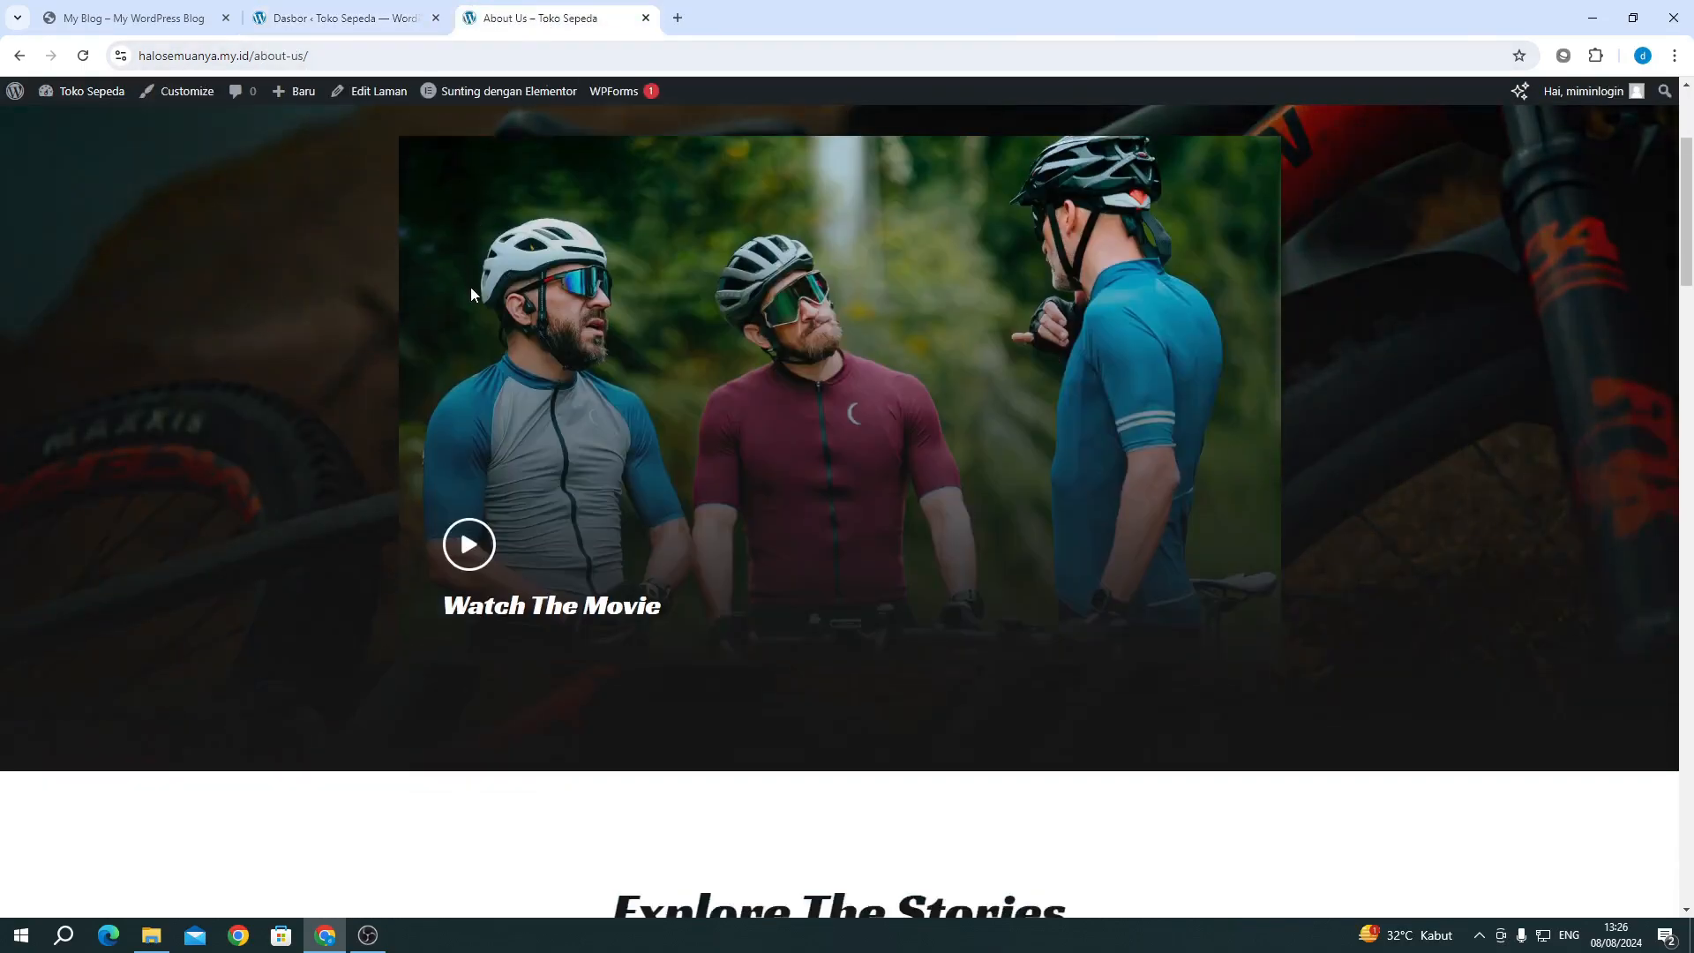
{"action": "scroll", "coordinate": [470, 288], "scroll_direction": "up", "scroll_amount": 3}
{"action": "left_click", "coordinate": [632, 142]}
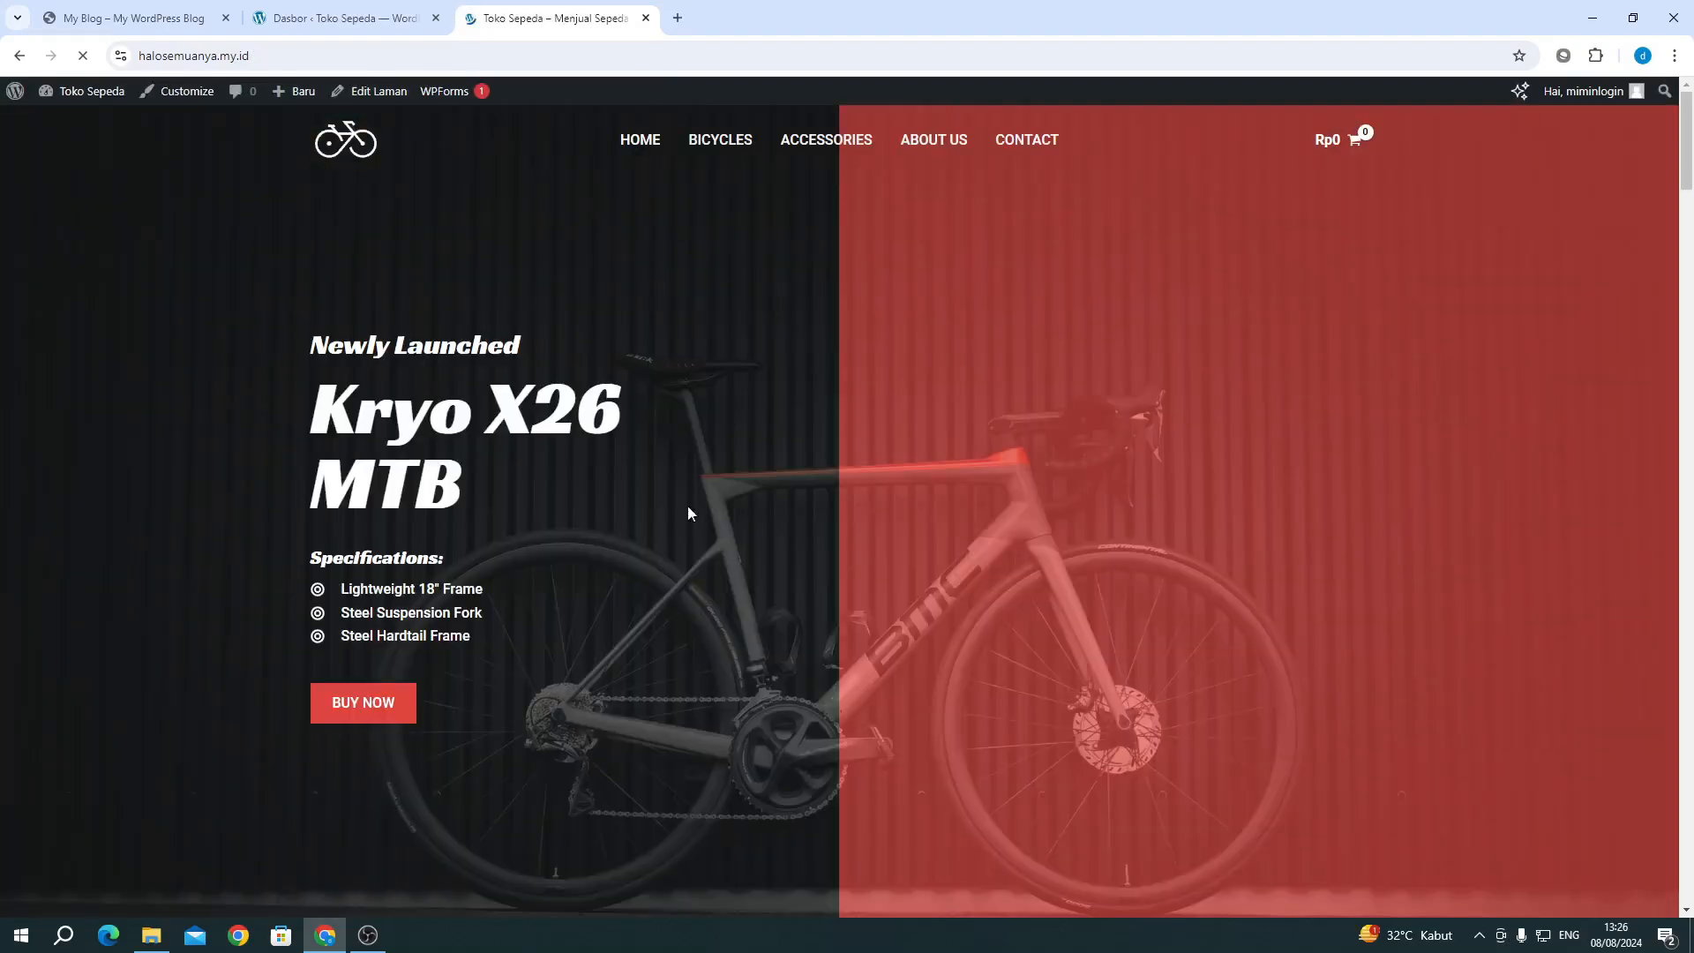
{"action": "scroll", "coordinate": [688, 514], "scroll_direction": "down", "scroll_amount": 10}
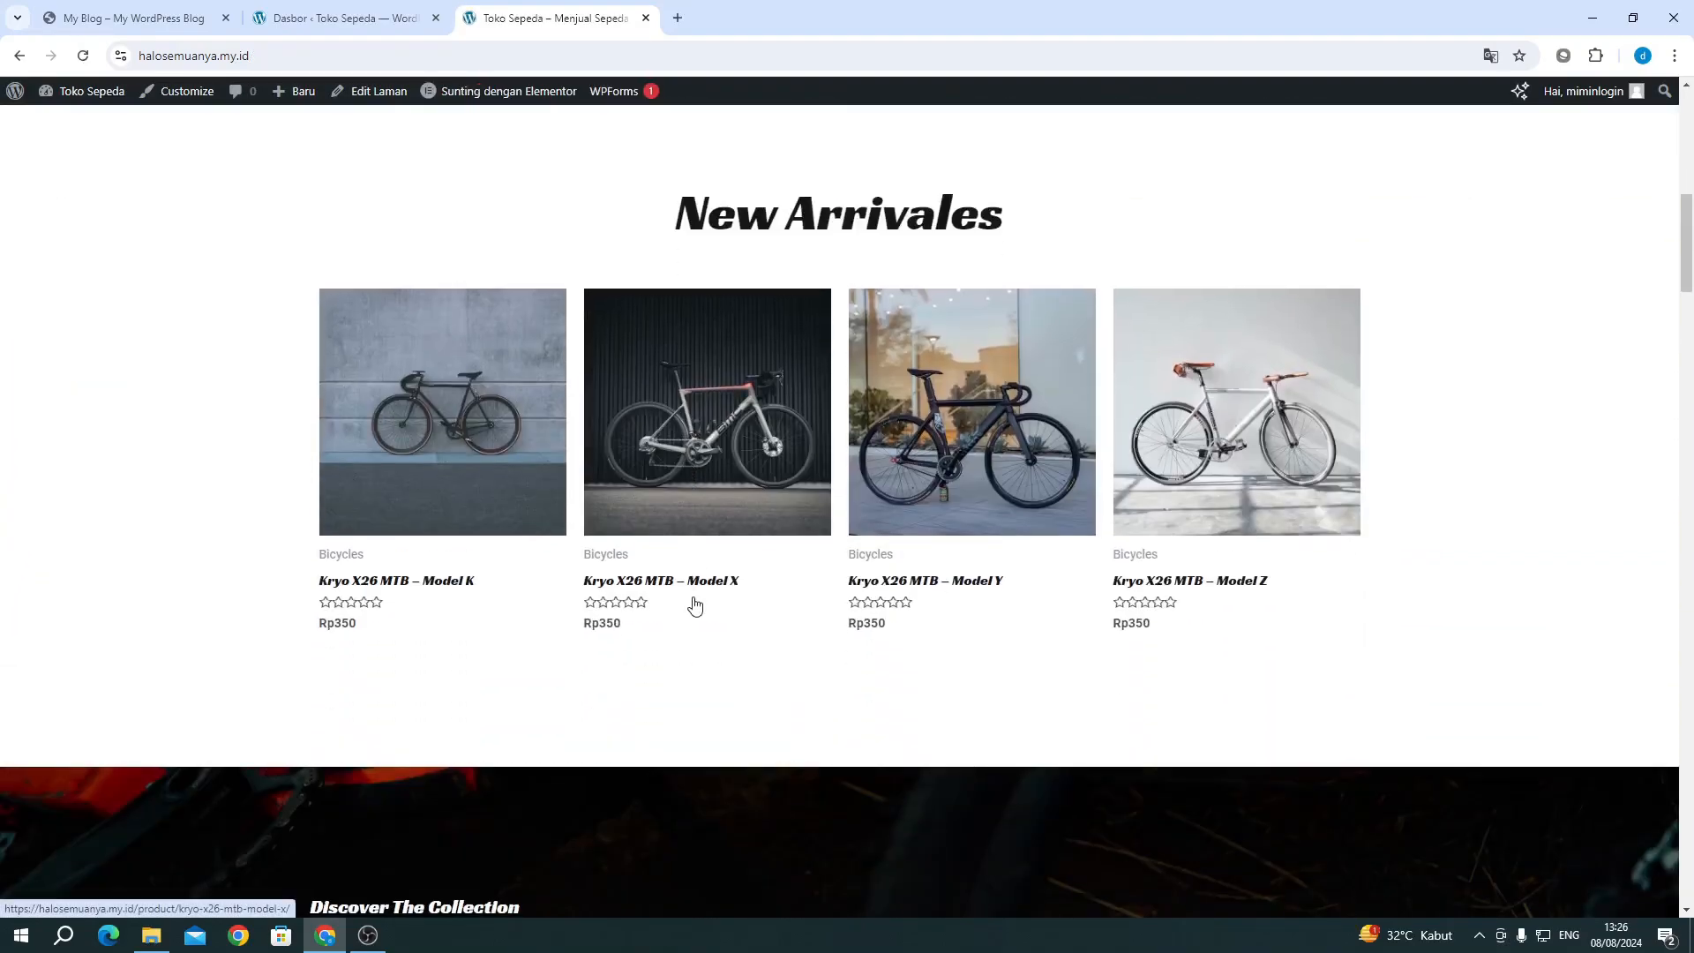
{"action": "scroll", "coordinate": [694, 605], "scroll_direction": "down", "scroll_amount": 2}
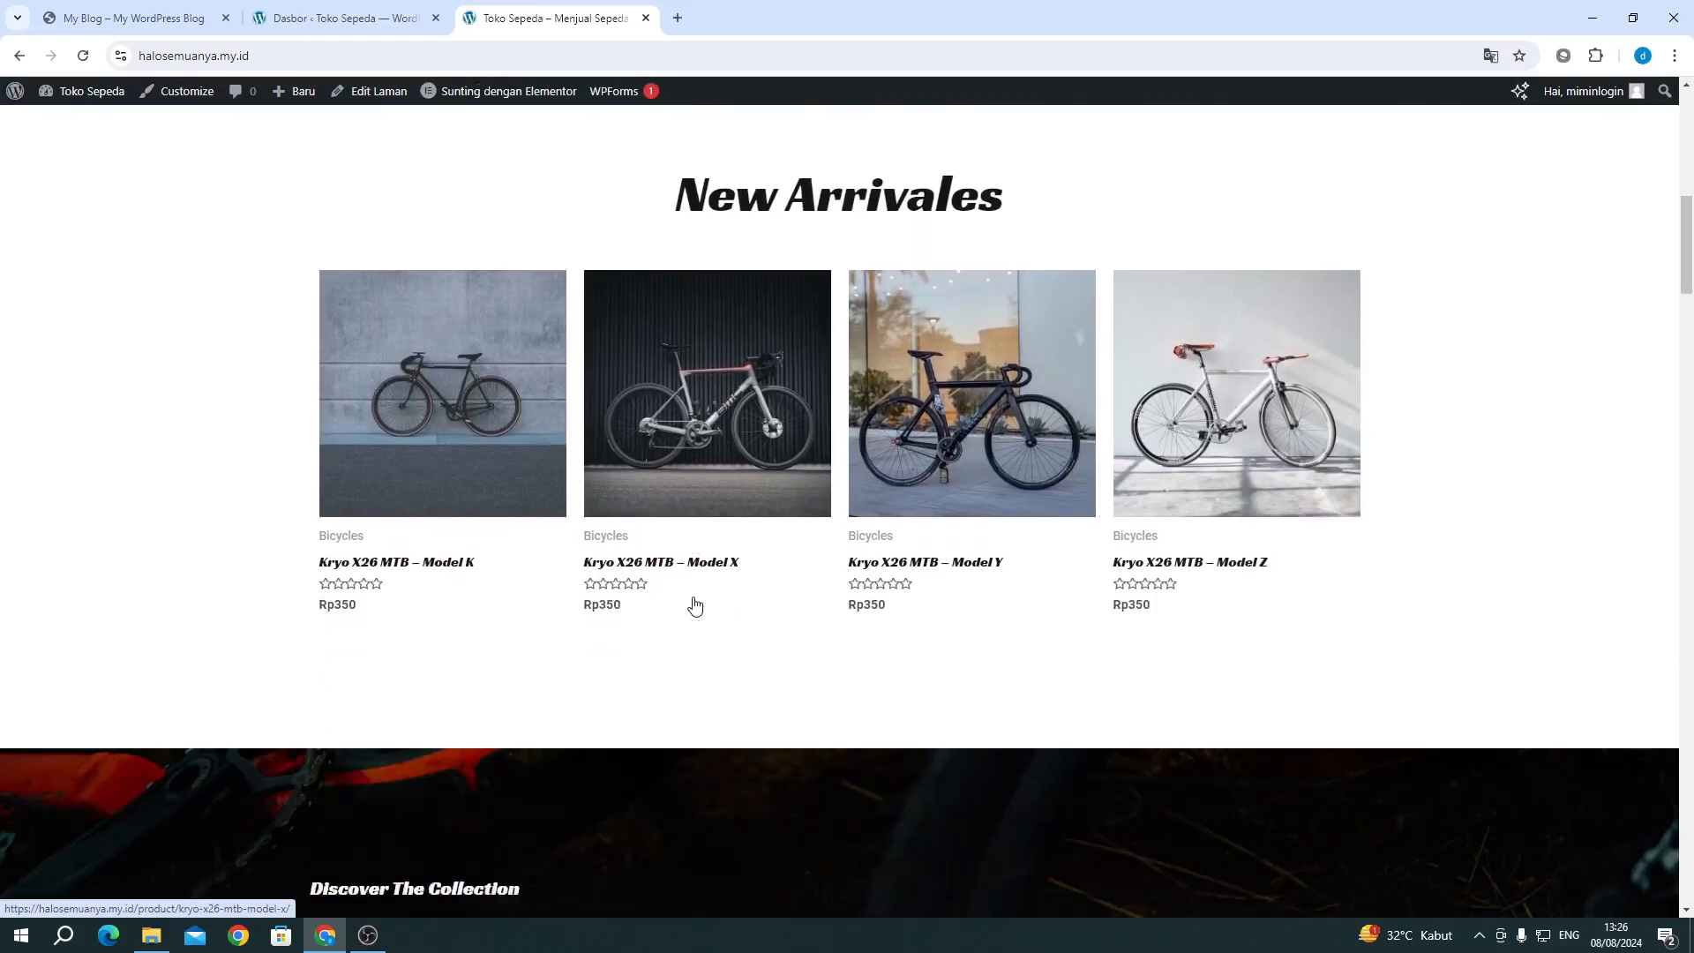
{"action": "scroll", "coordinate": [632, 534], "scroll_direction": "up", "scroll_amount": 7}
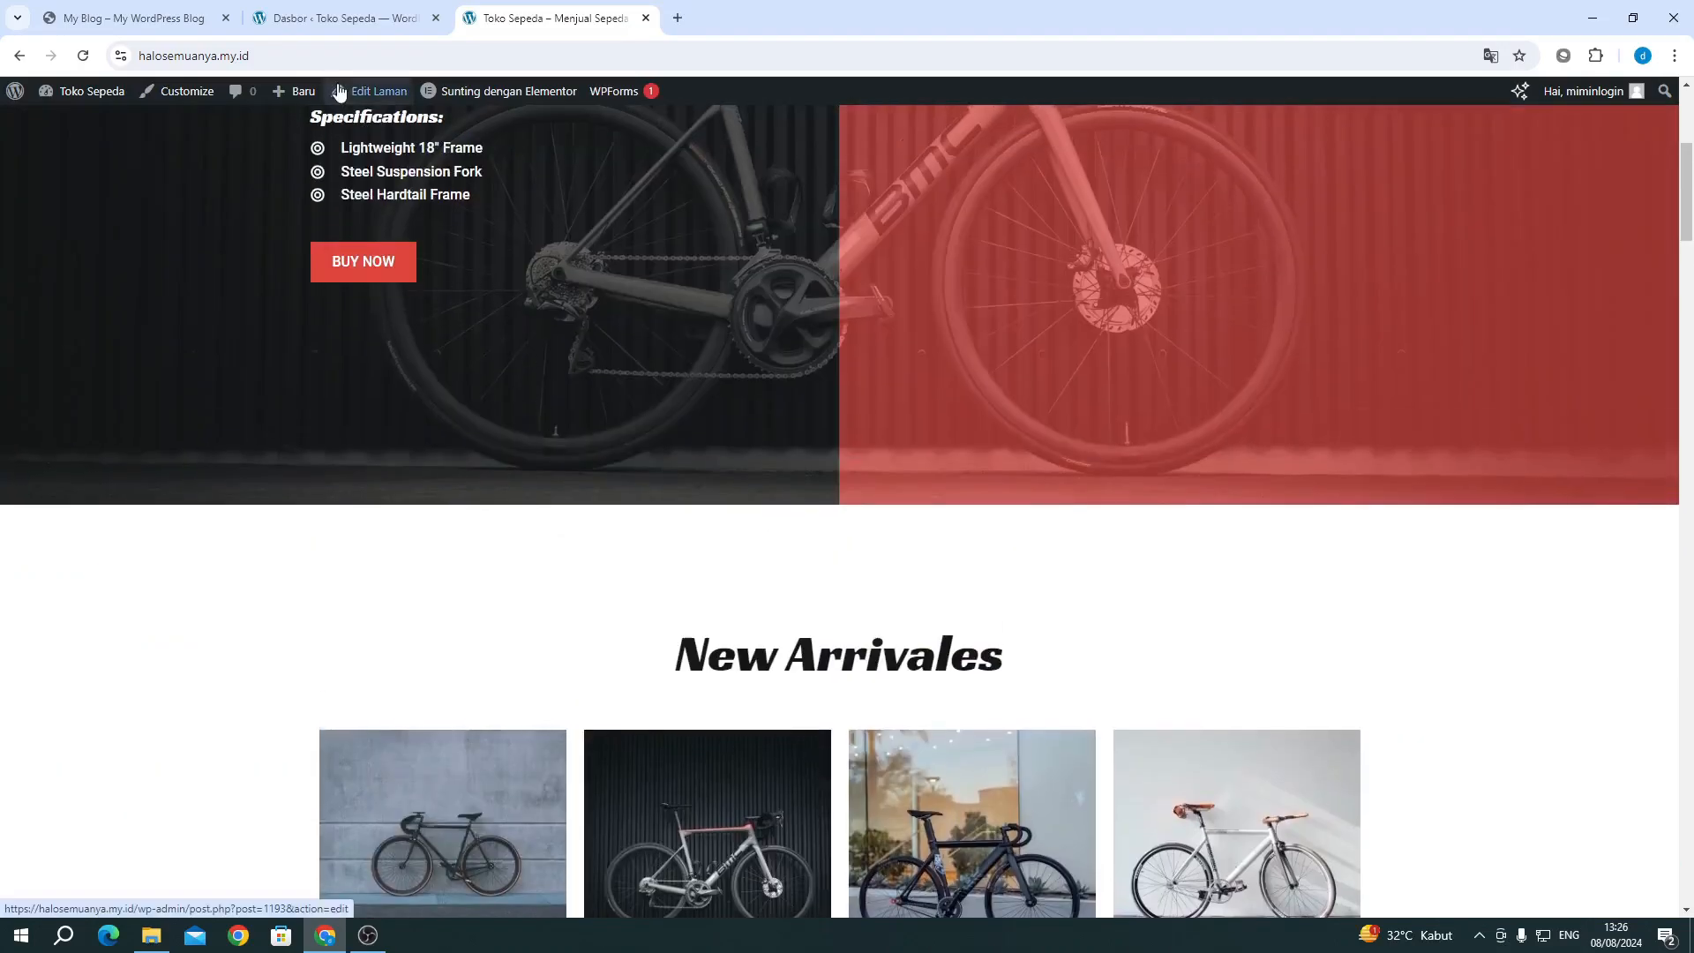
Step: Open the general WooCommerce settings from the WordPress dashboard and review the store address and general options
{"action": "left_click", "coordinate": [314, 20]}
{"action": "mouse_move", "coordinate": [87, 394]}
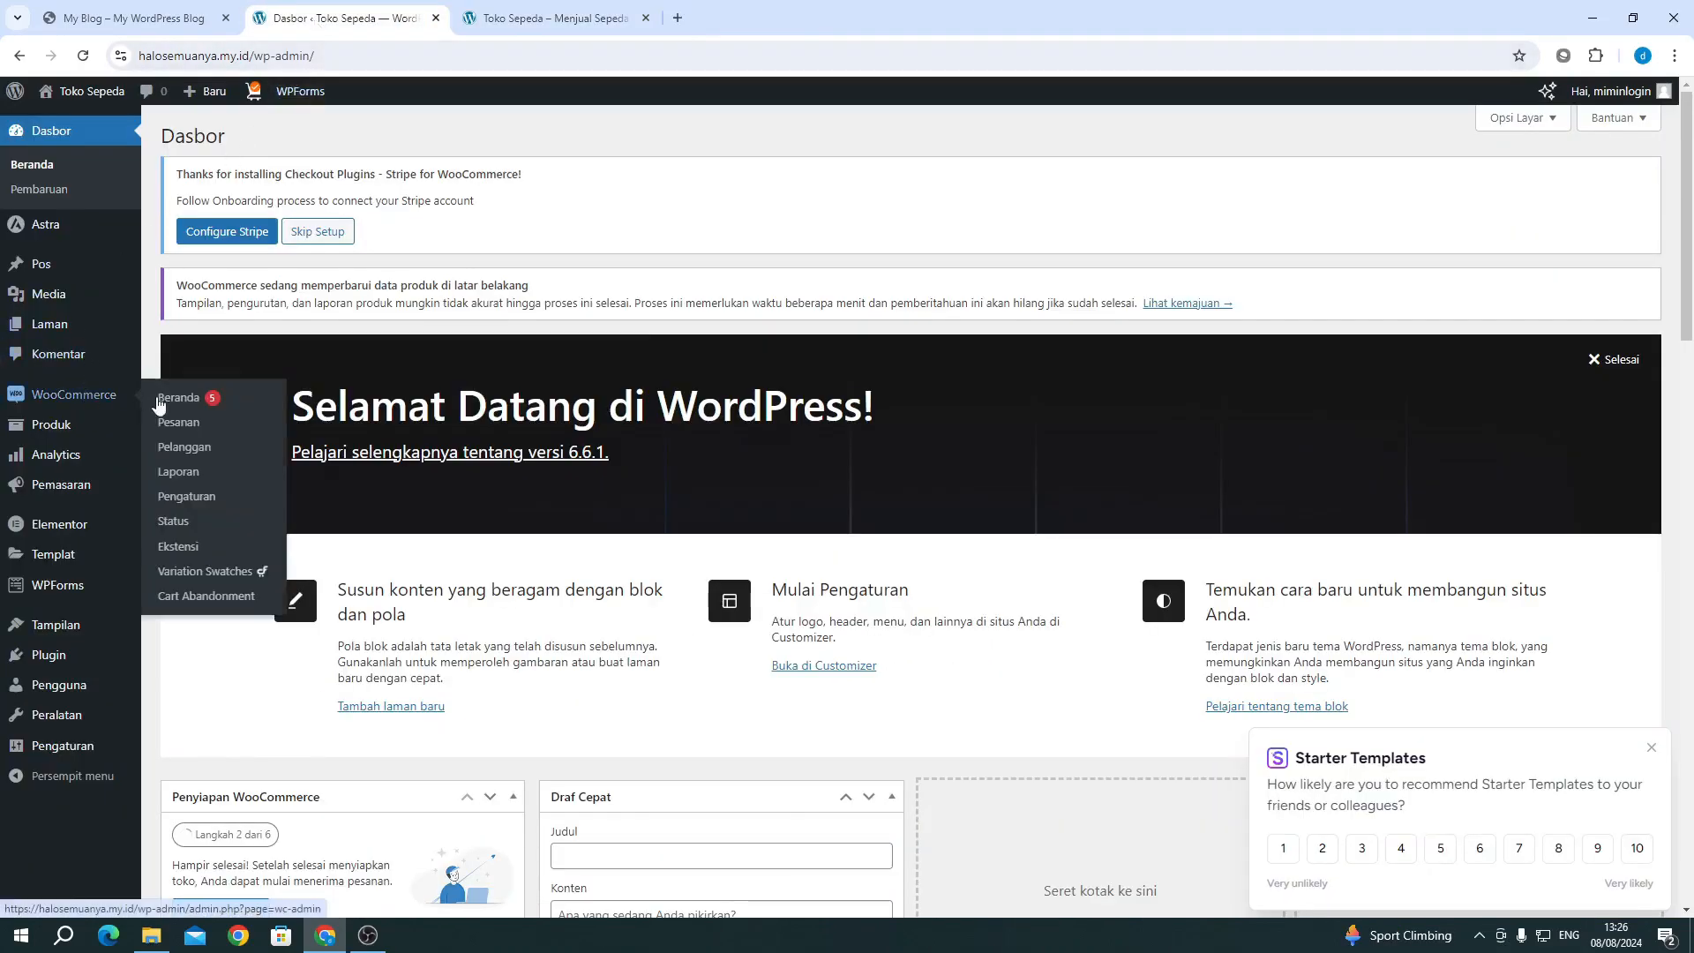
{"action": "left_click", "coordinate": [189, 499]}
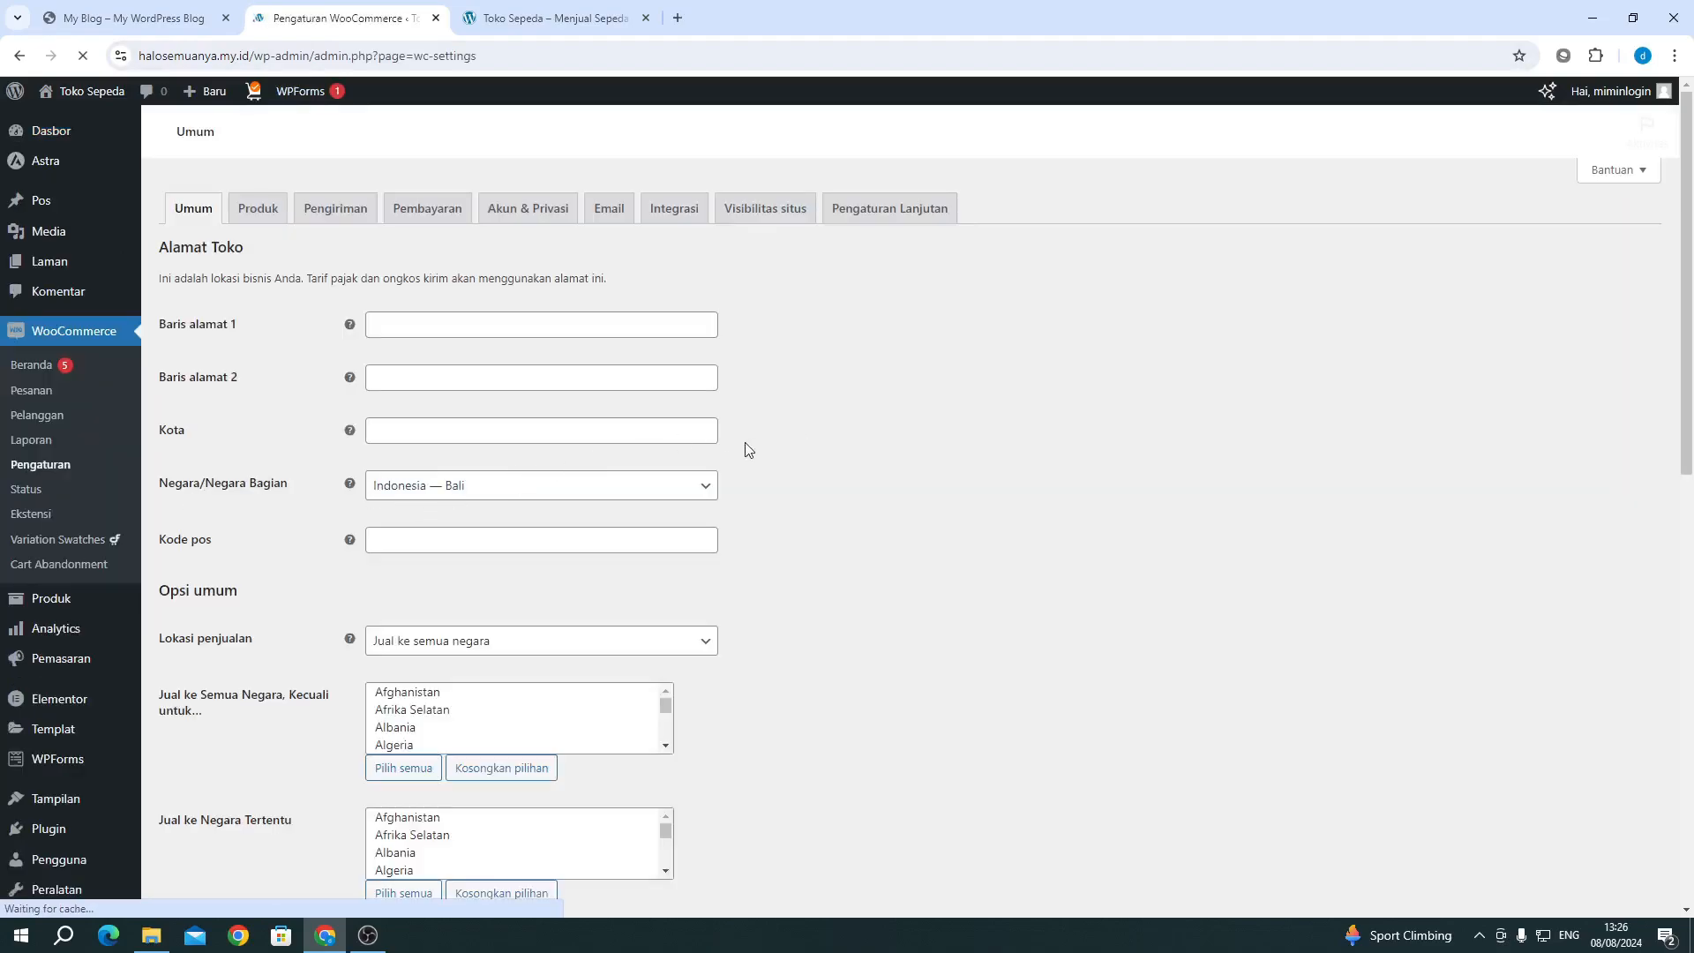
{"action": "scroll", "coordinate": [377, 484], "scroll_direction": "down", "scroll_amount": 1}
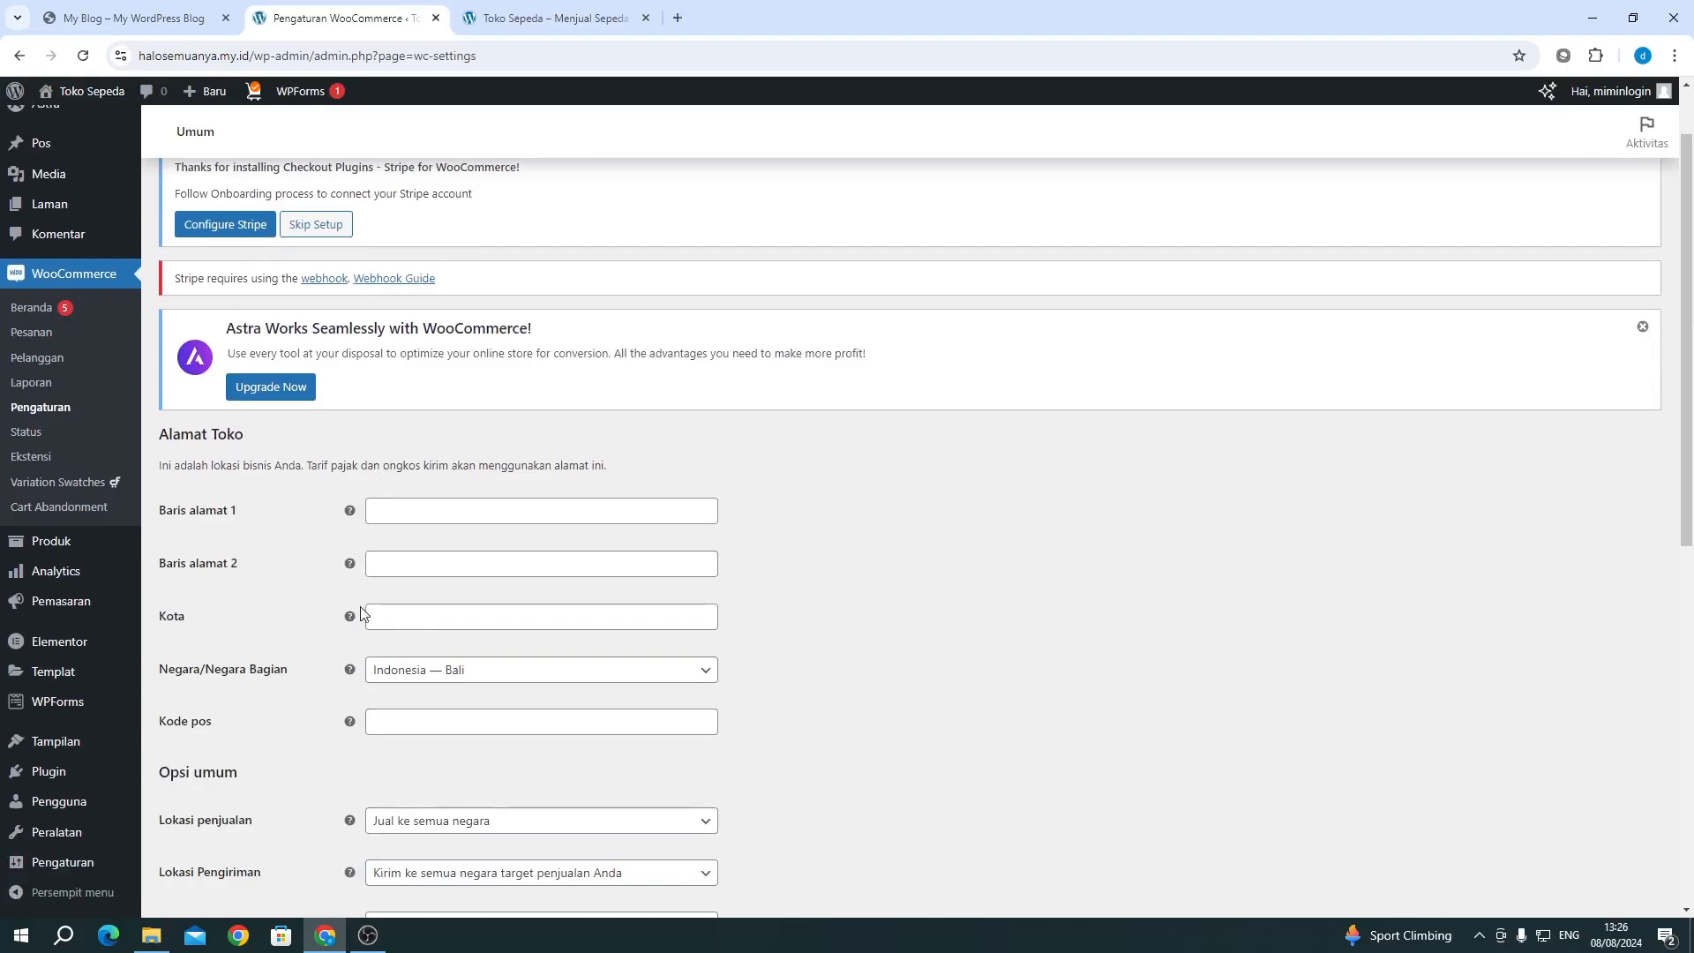
{"action": "scroll", "coordinate": [362, 612], "scroll_direction": "down", "scroll_amount": 5}
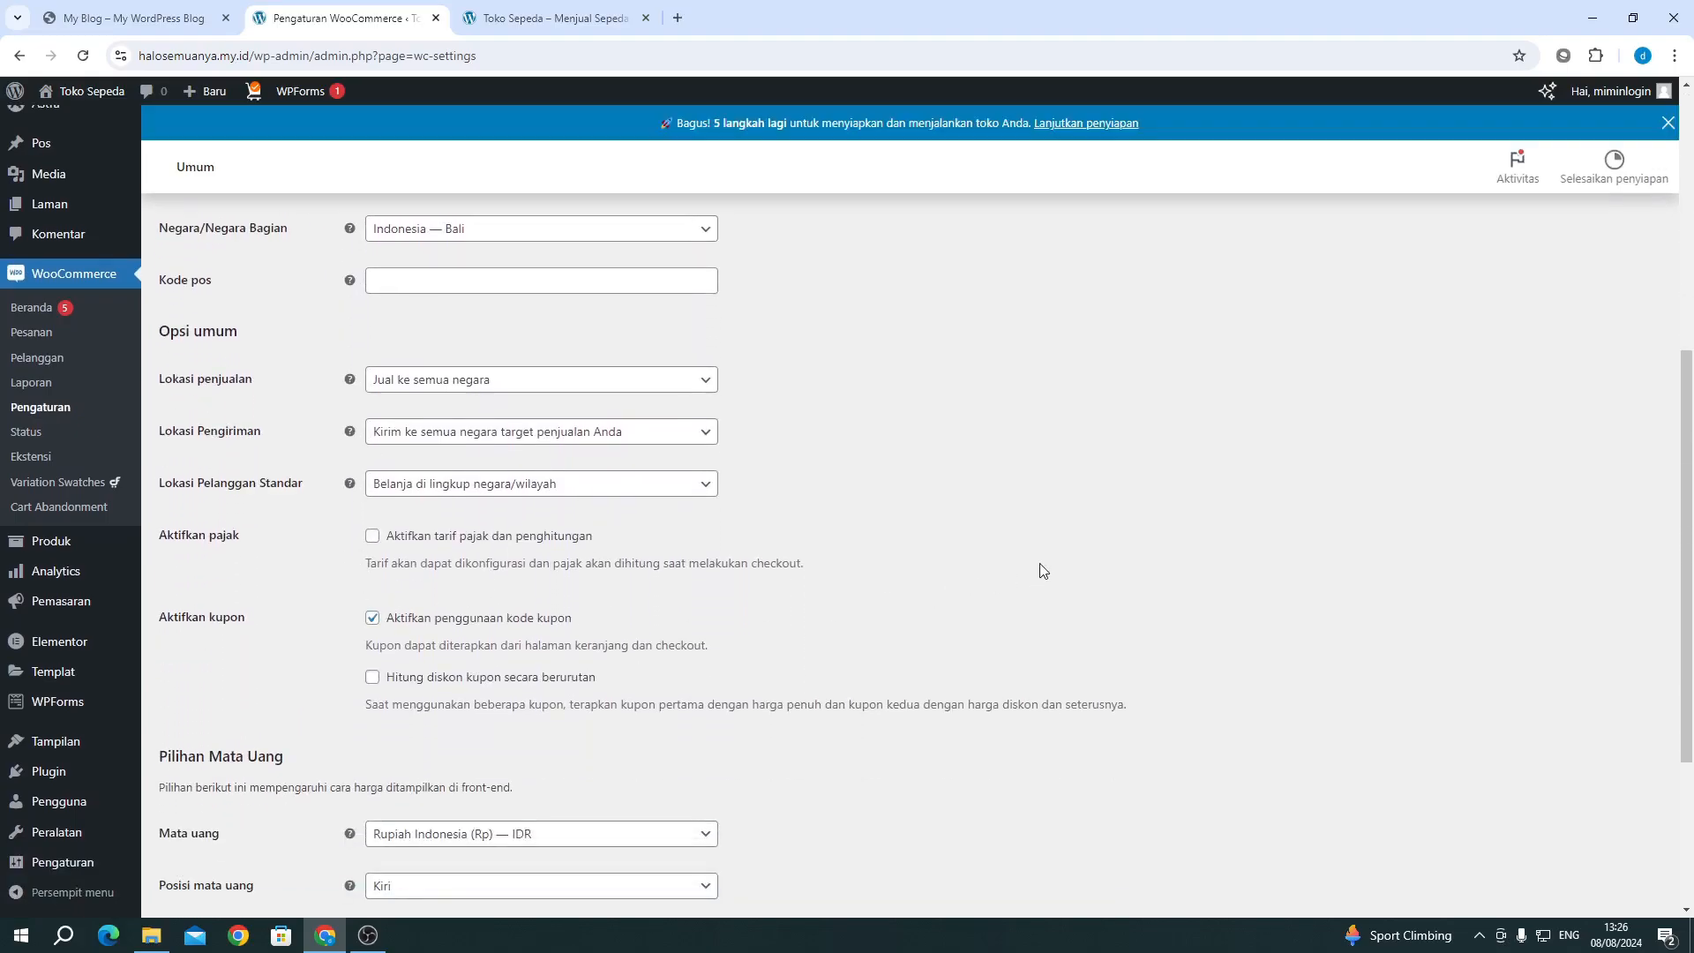
{"action": "scroll", "coordinate": [1042, 570], "scroll_direction": "up", "scroll_amount": 2}
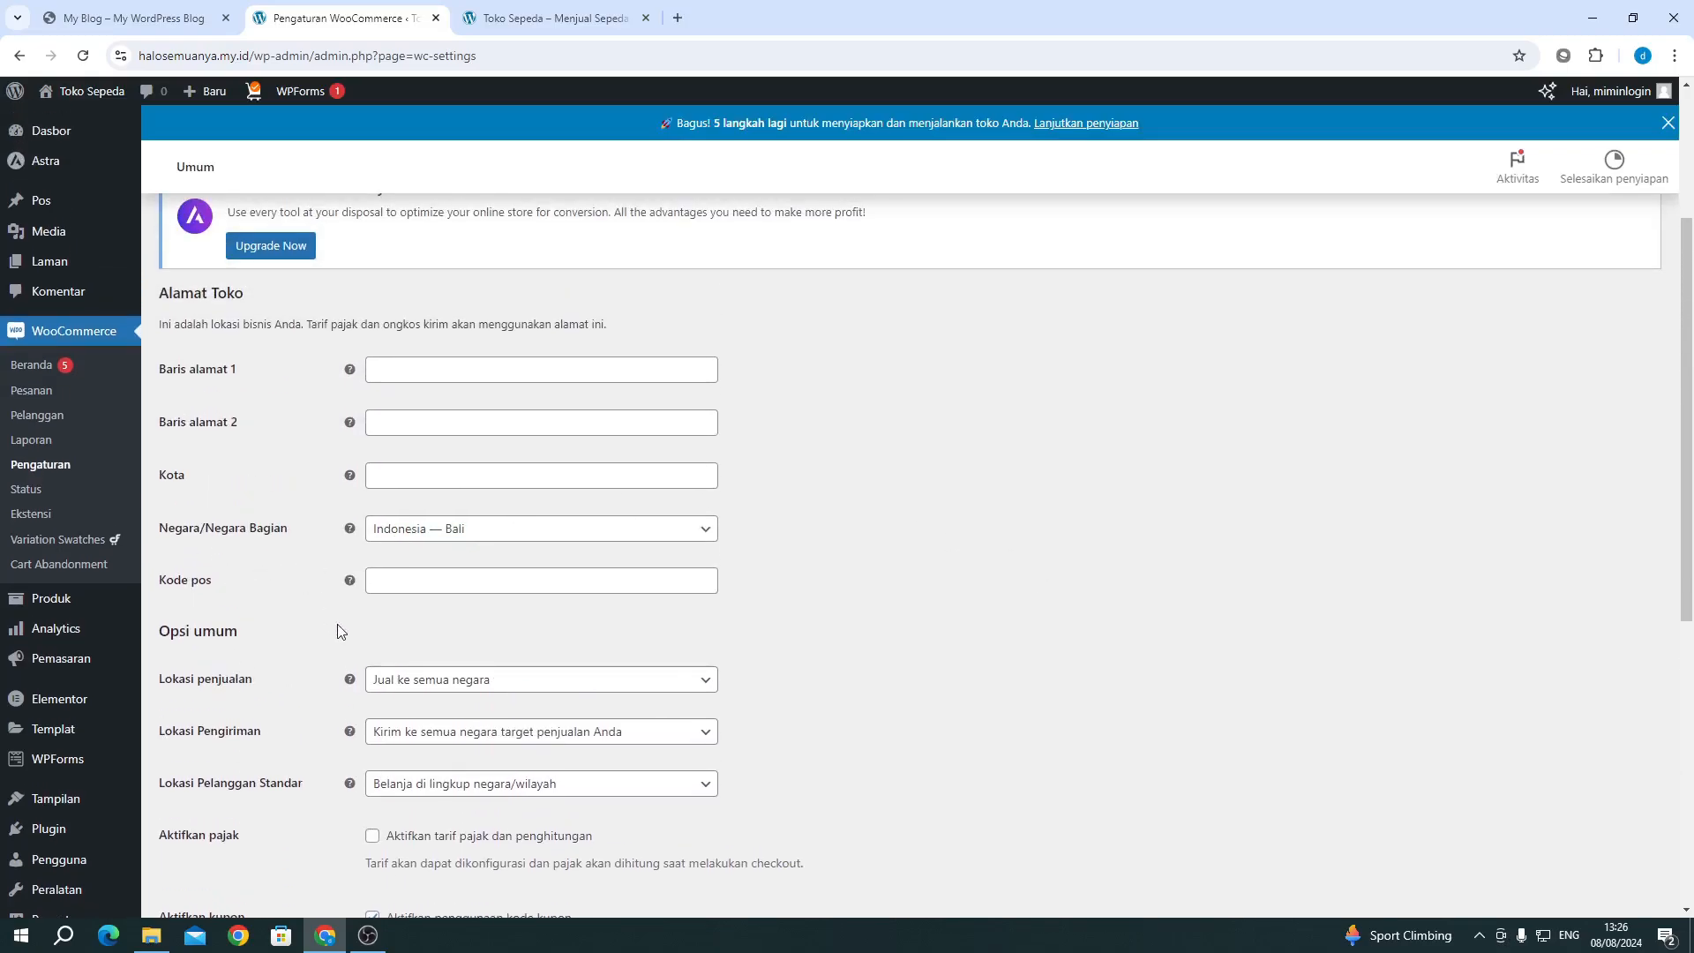
Step: Set the selling location to Jual ke Negara Tertentu and add Indonesia as the only country sold to
{"action": "scroll", "coordinate": [338, 631], "scroll_direction": "down", "scroll_amount": 1}
{"action": "double_click", "coordinate": [250, 592]}
{"action": "left_click", "coordinate": [479, 595]}
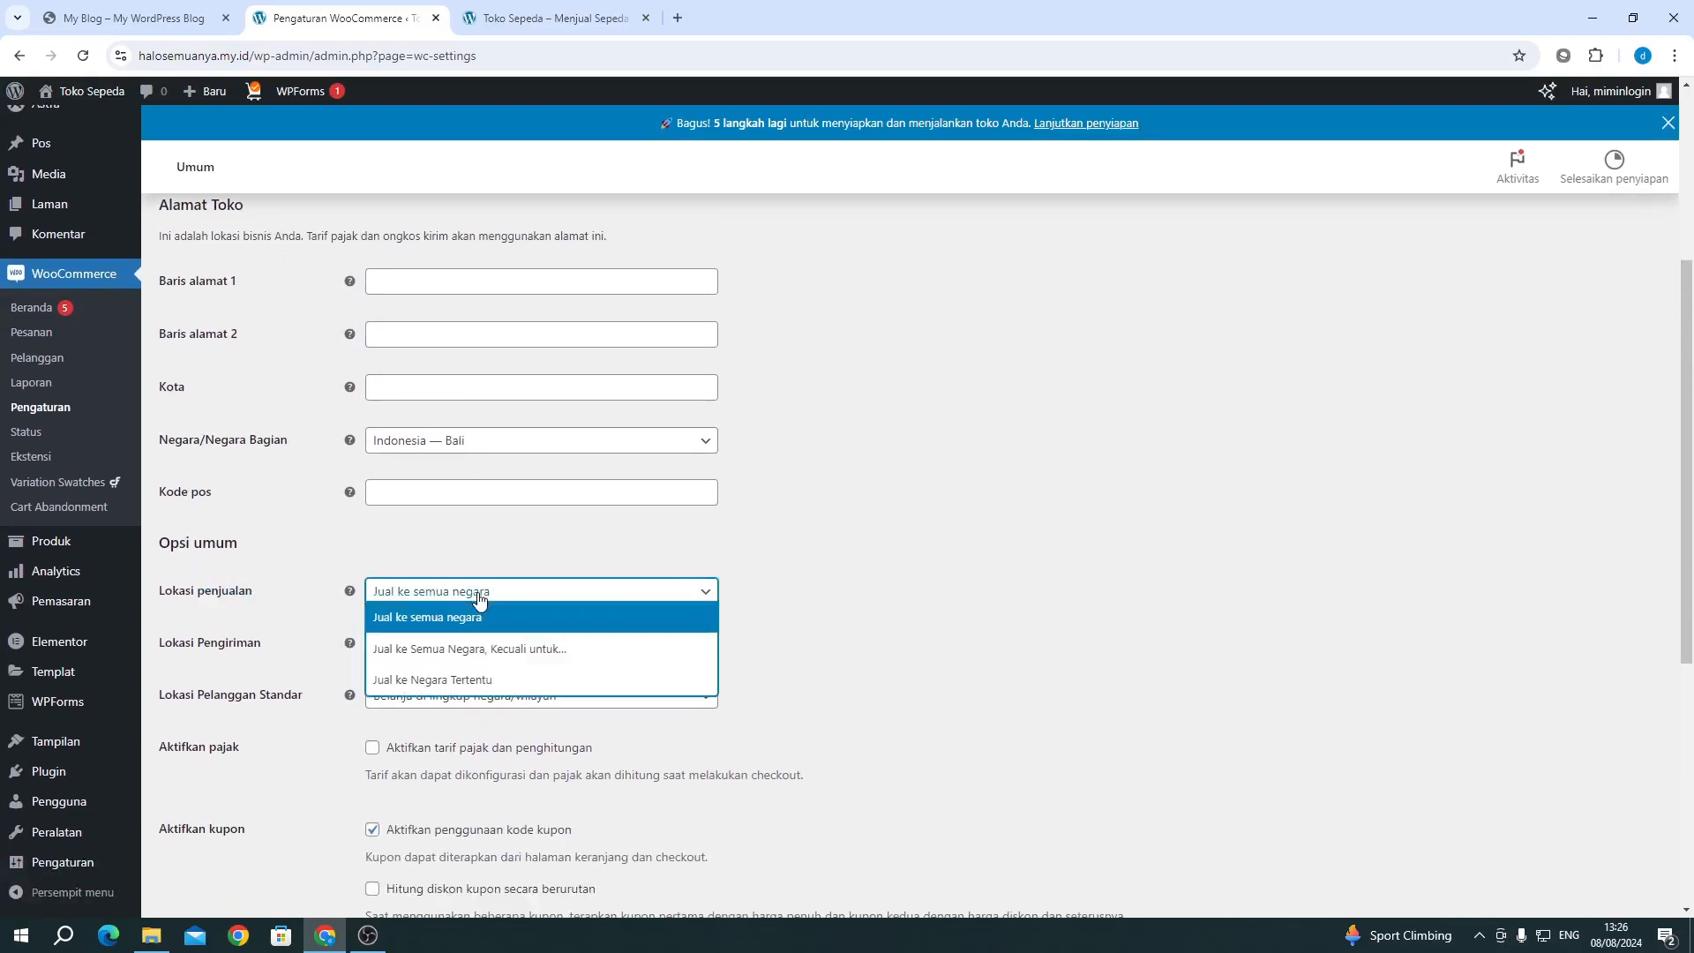
{"action": "left_click", "coordinate": [445, 681]}
{"action": "left_click", "coordinate": [458, 648]}
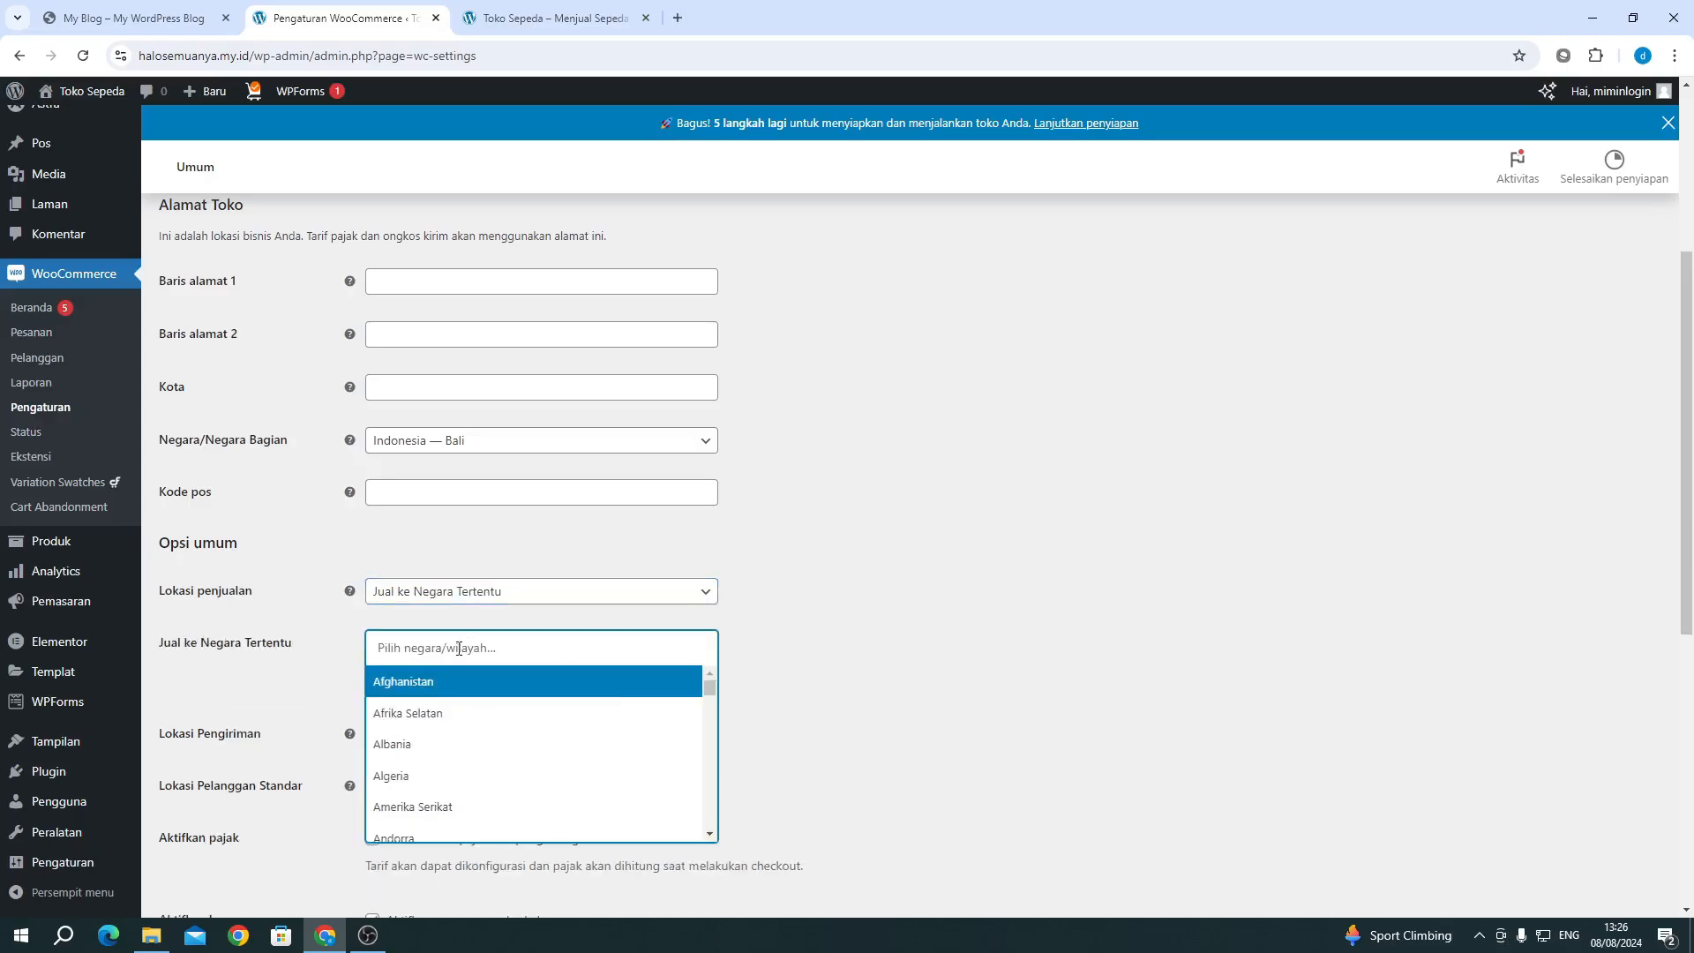
{"action": "type", "text": "ind"}
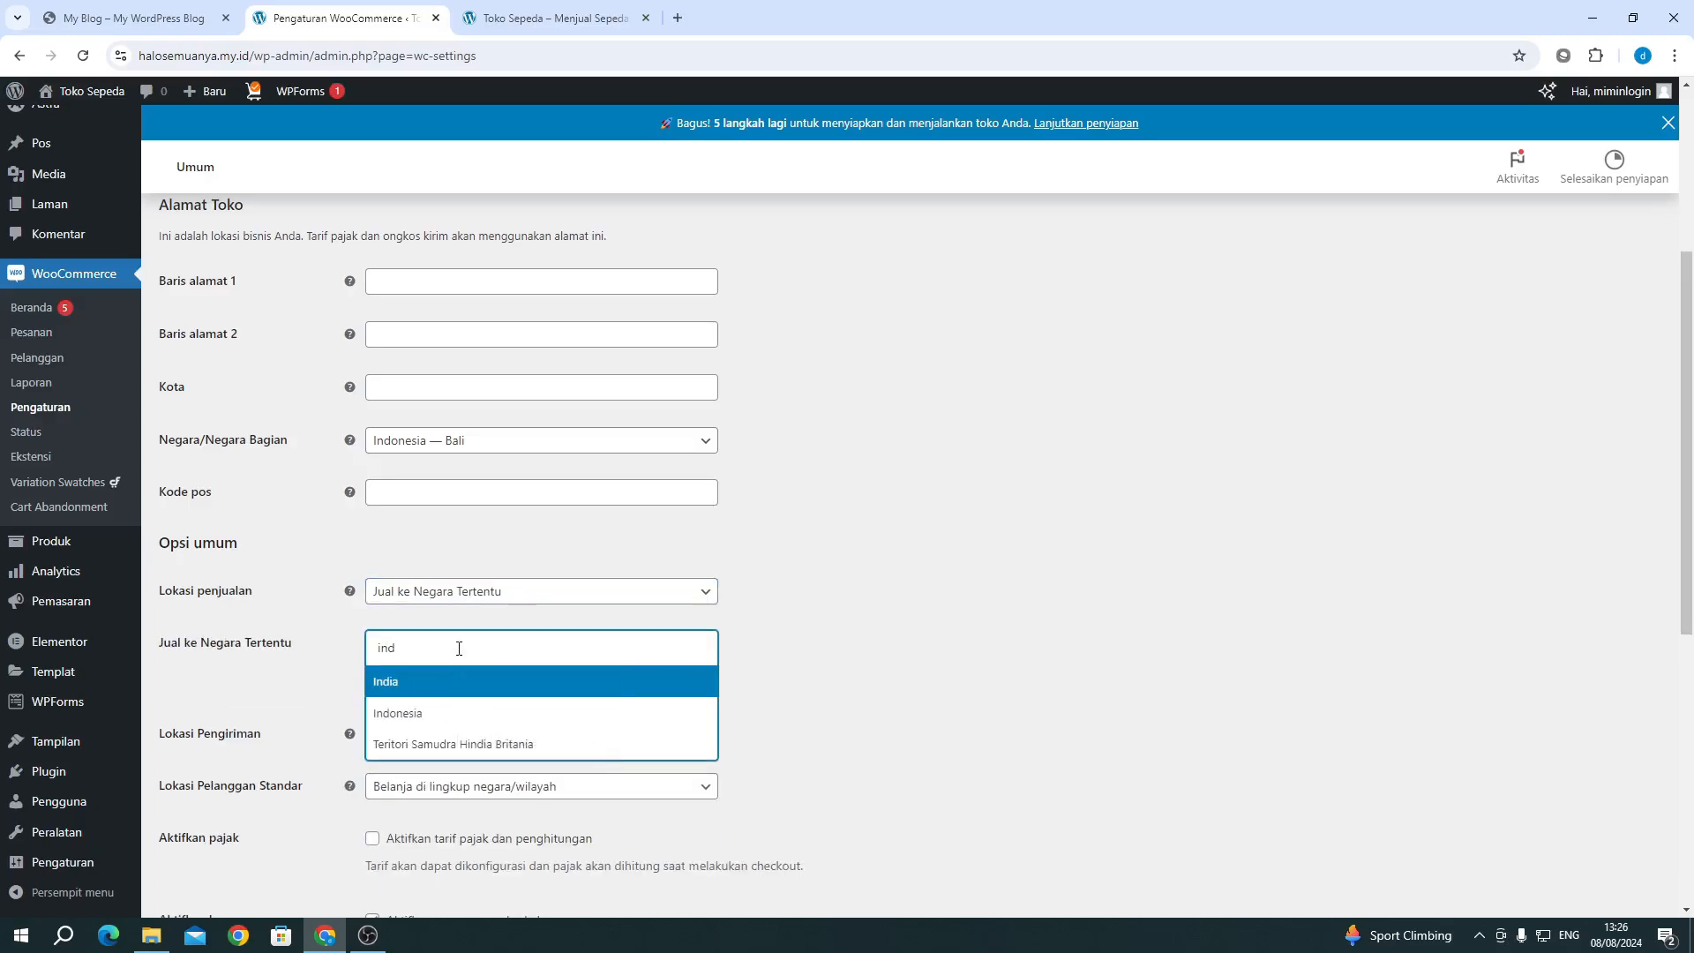
{"action": "left_click", "coordinate": [444, 713]}
{"action": "scroll", "coordinate": [1019, 620], "scroll_direction": "down", "scroll_amount": 2}
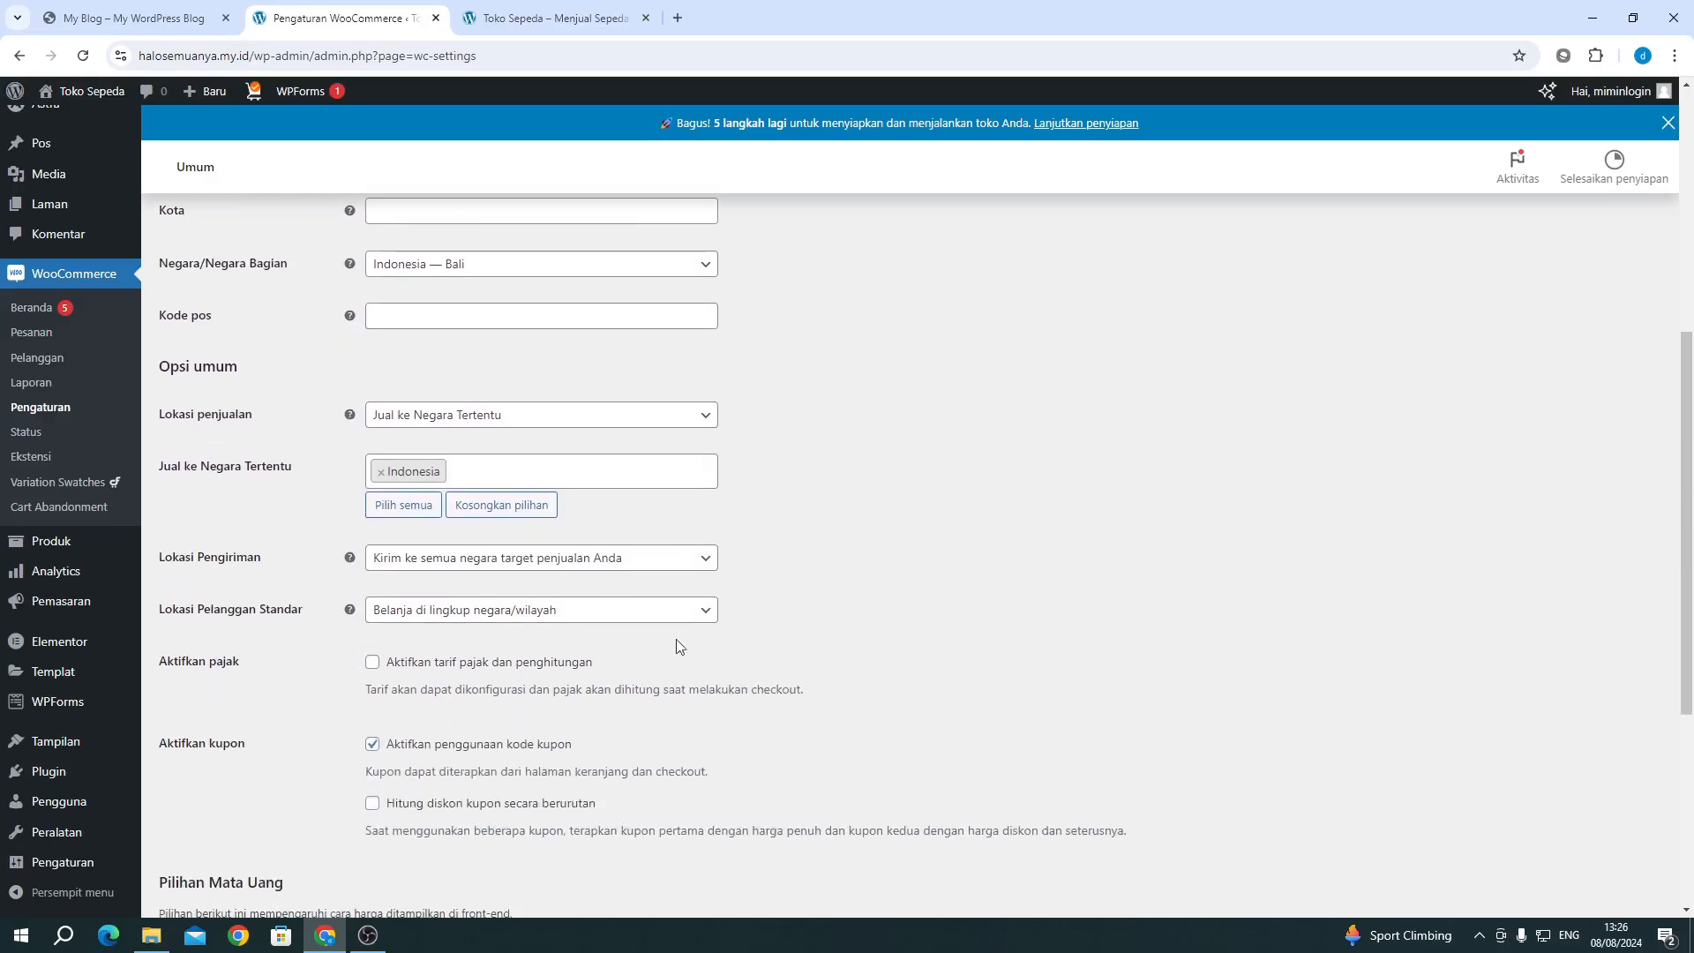
{"action": "left_click", "coordinate": [494, 558]}
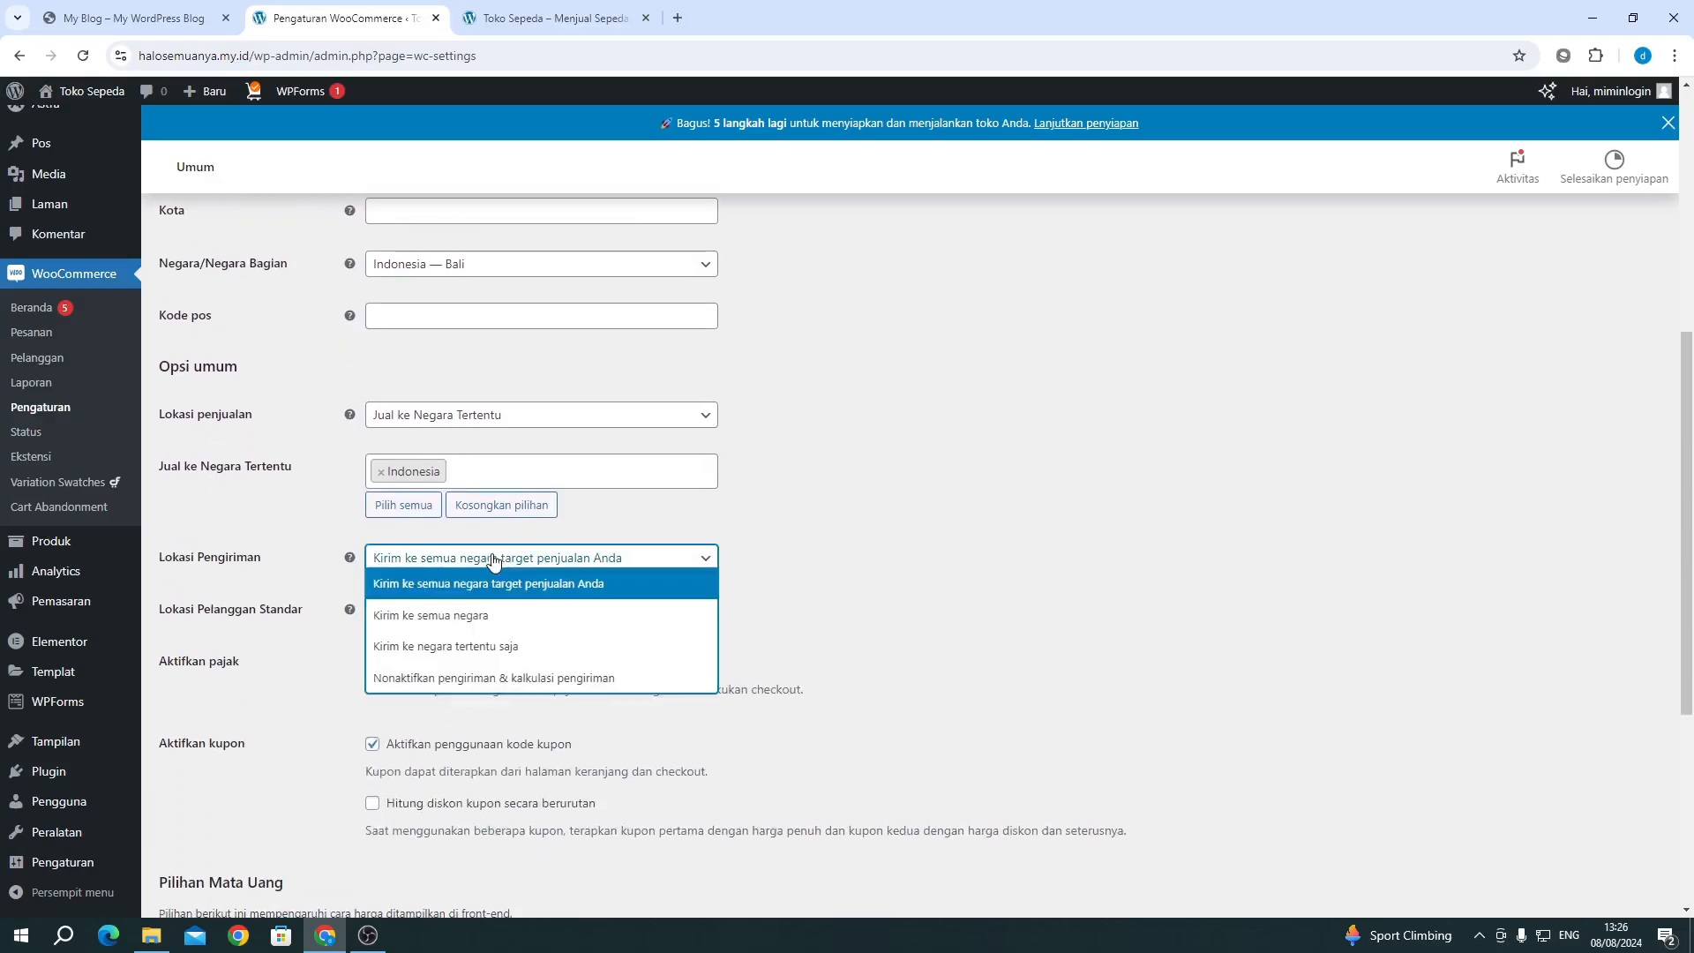
{"action": "left_click", "coordinate": [463, 616]}
{"action": "left_click", "coordinate": [461, 609]}
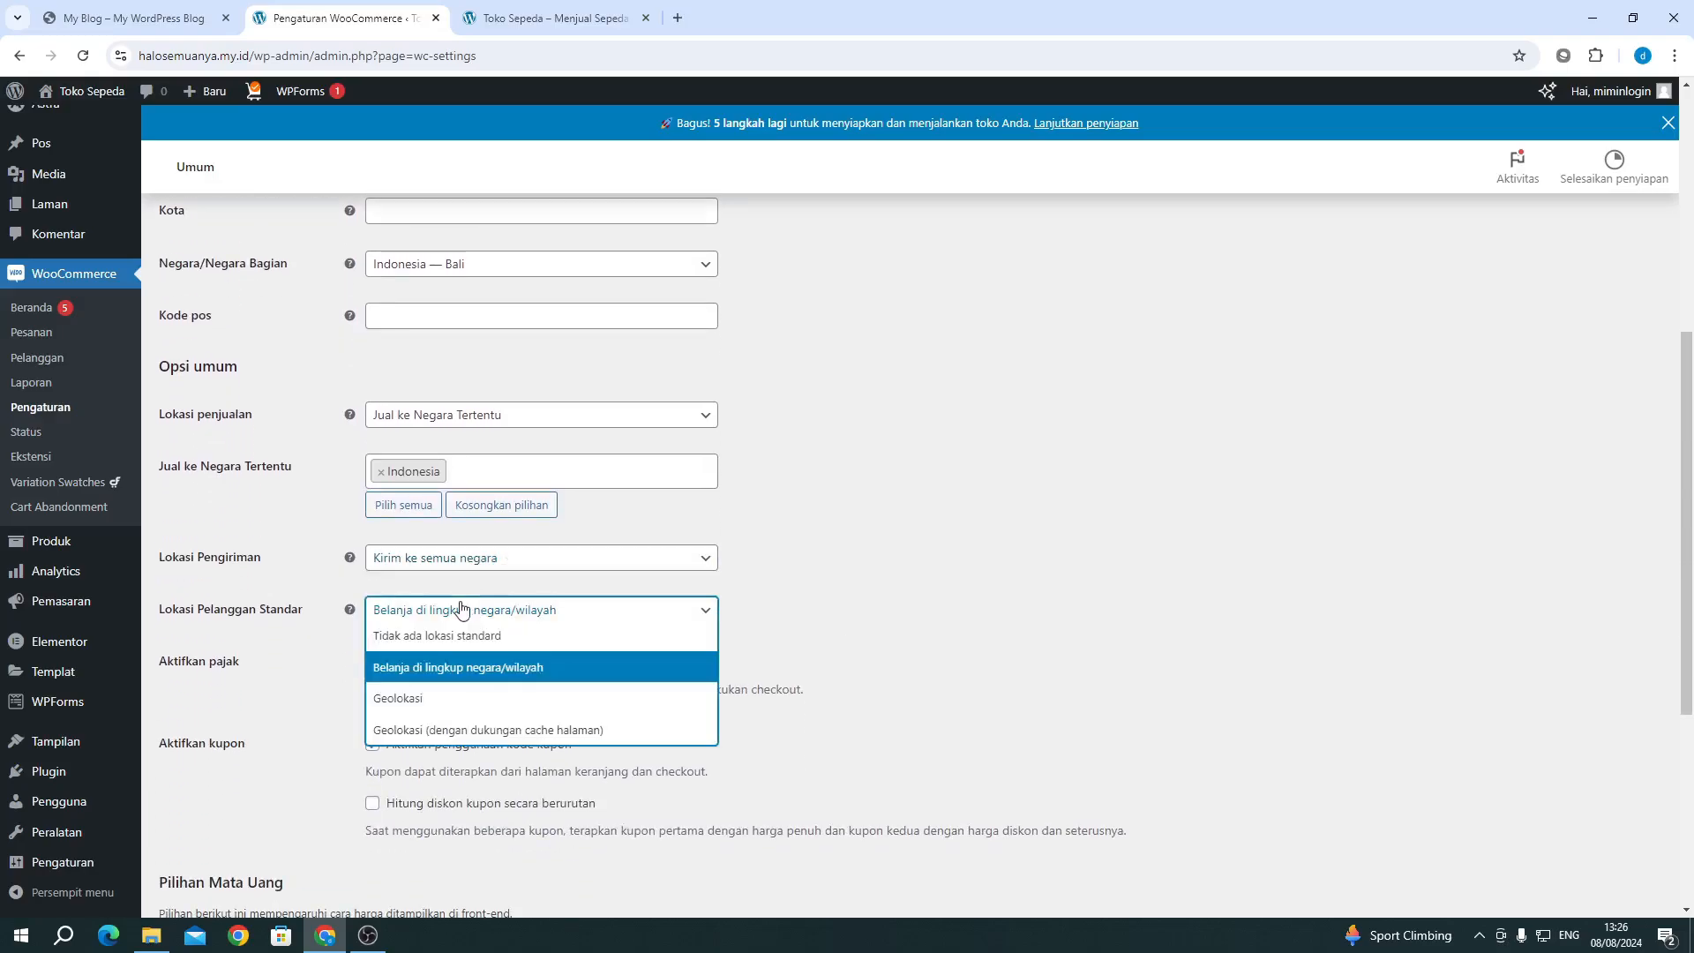
Step: Set the shipping location to Kirim ke negara tertentu saja and add Indonesia as the only shipping country
{"action": "left_click", "coordinate": [425, 570]}
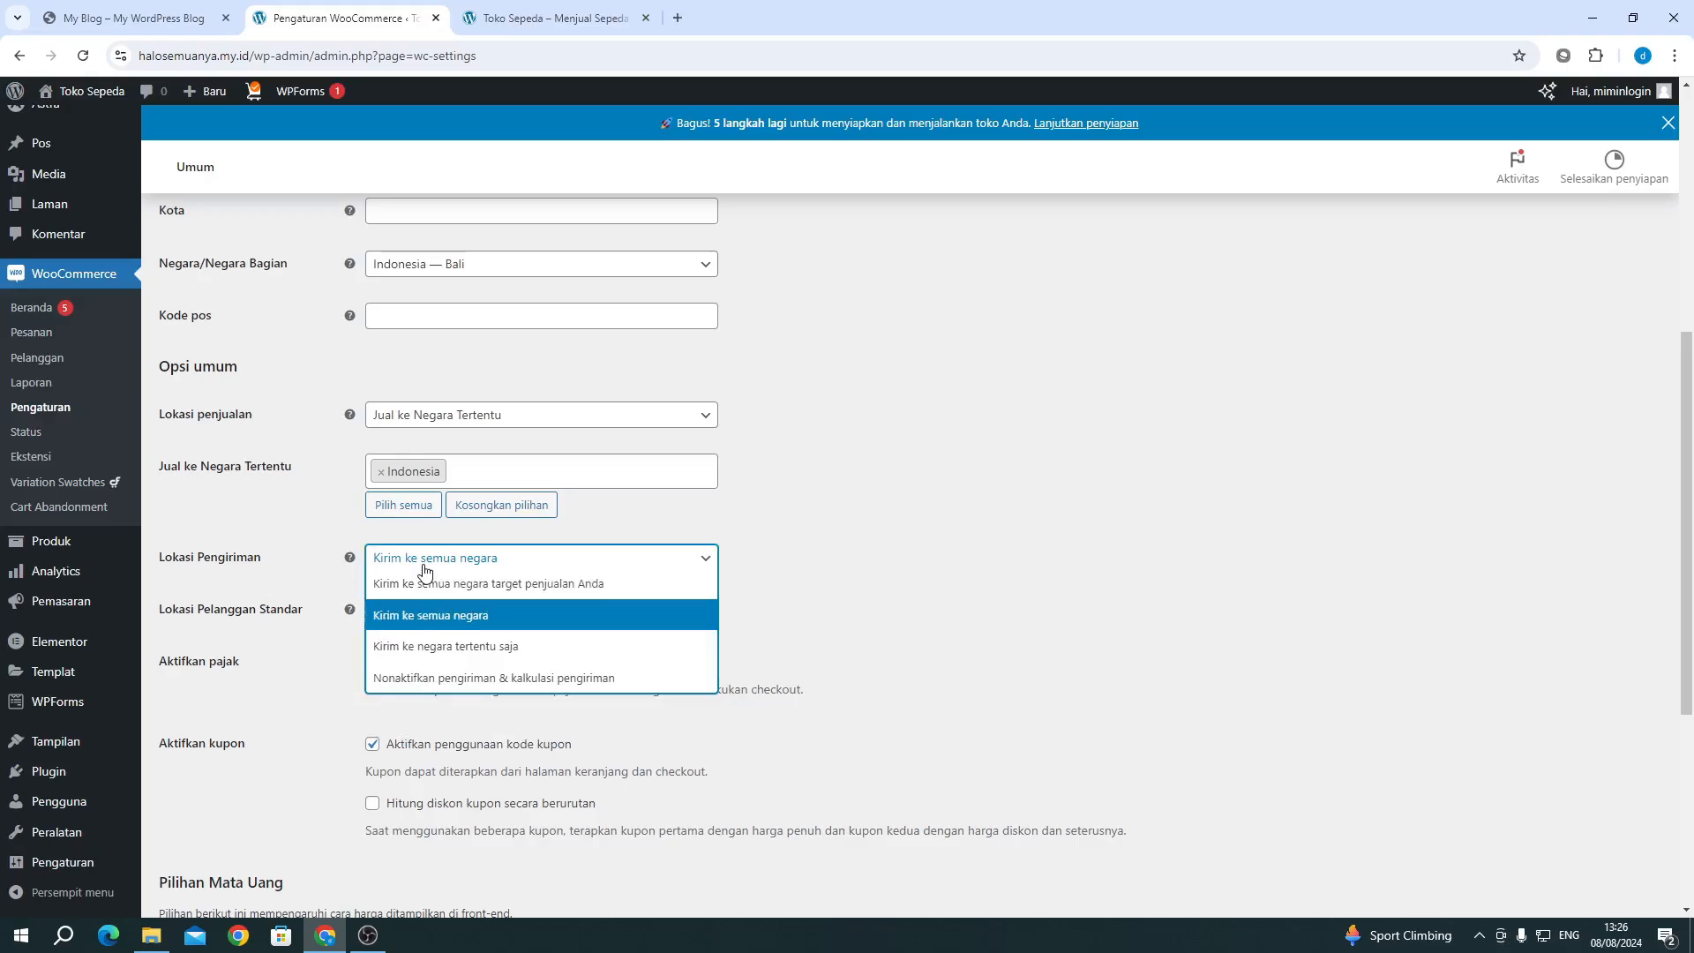
{"action": "left_click", "coordinate": [441, 647]}
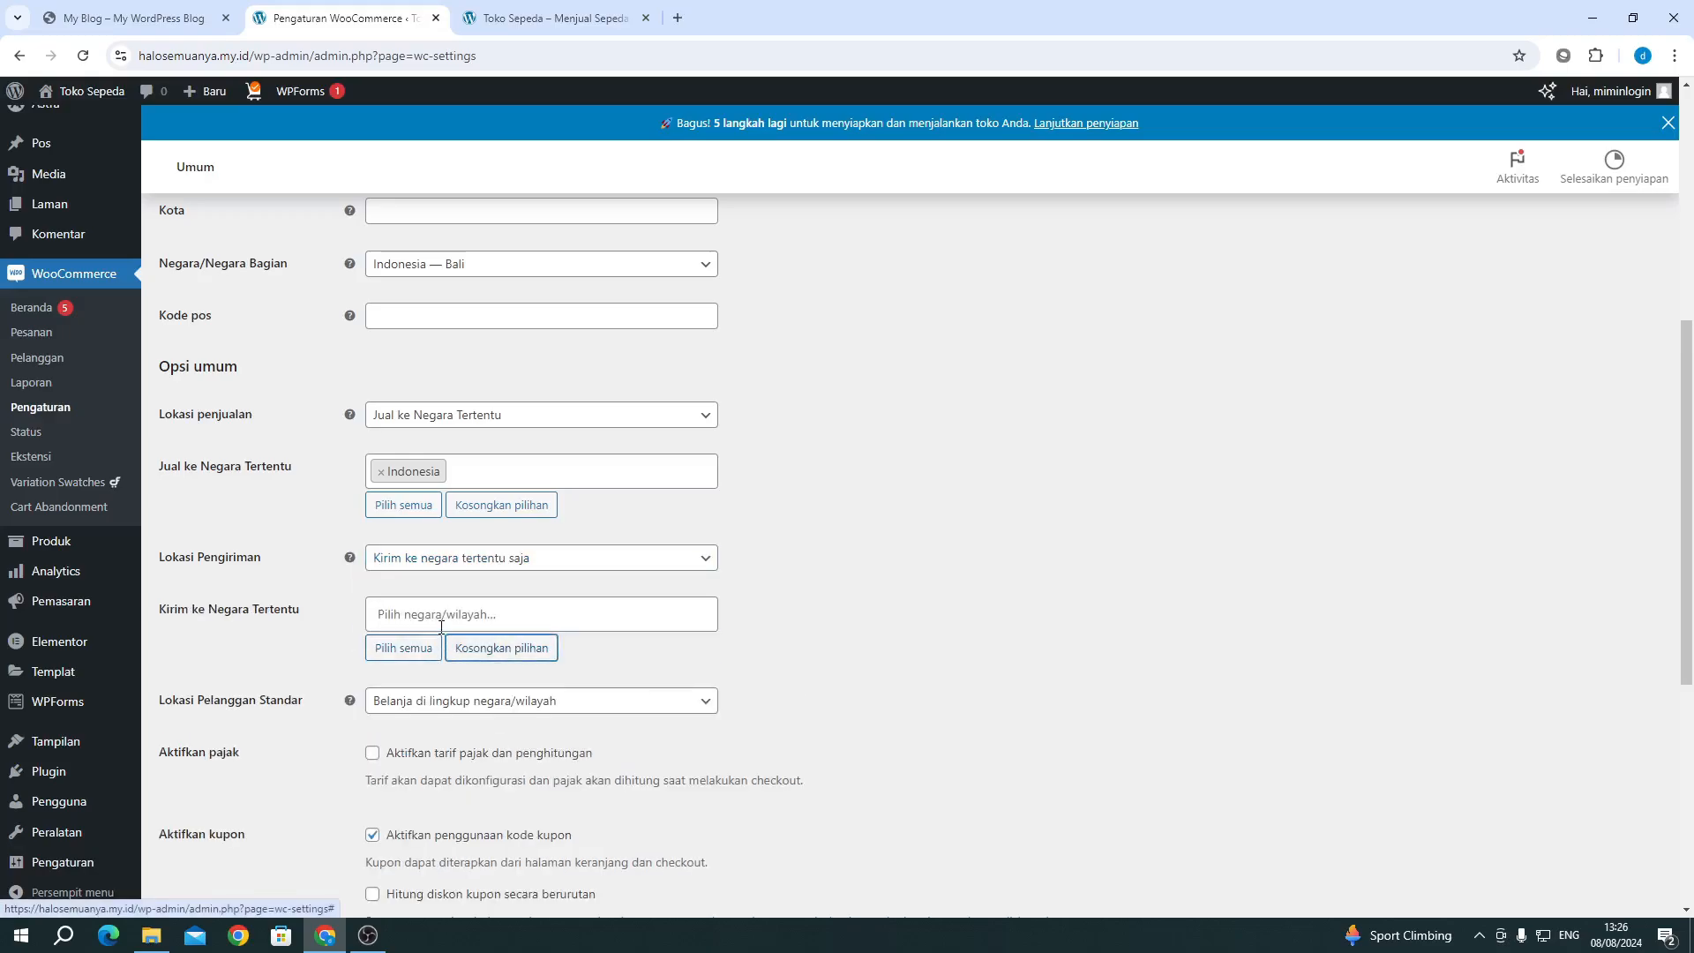
{"action": "left_click", "coordinate": [443, 615]}
{"action": "type", "text": "indo"}
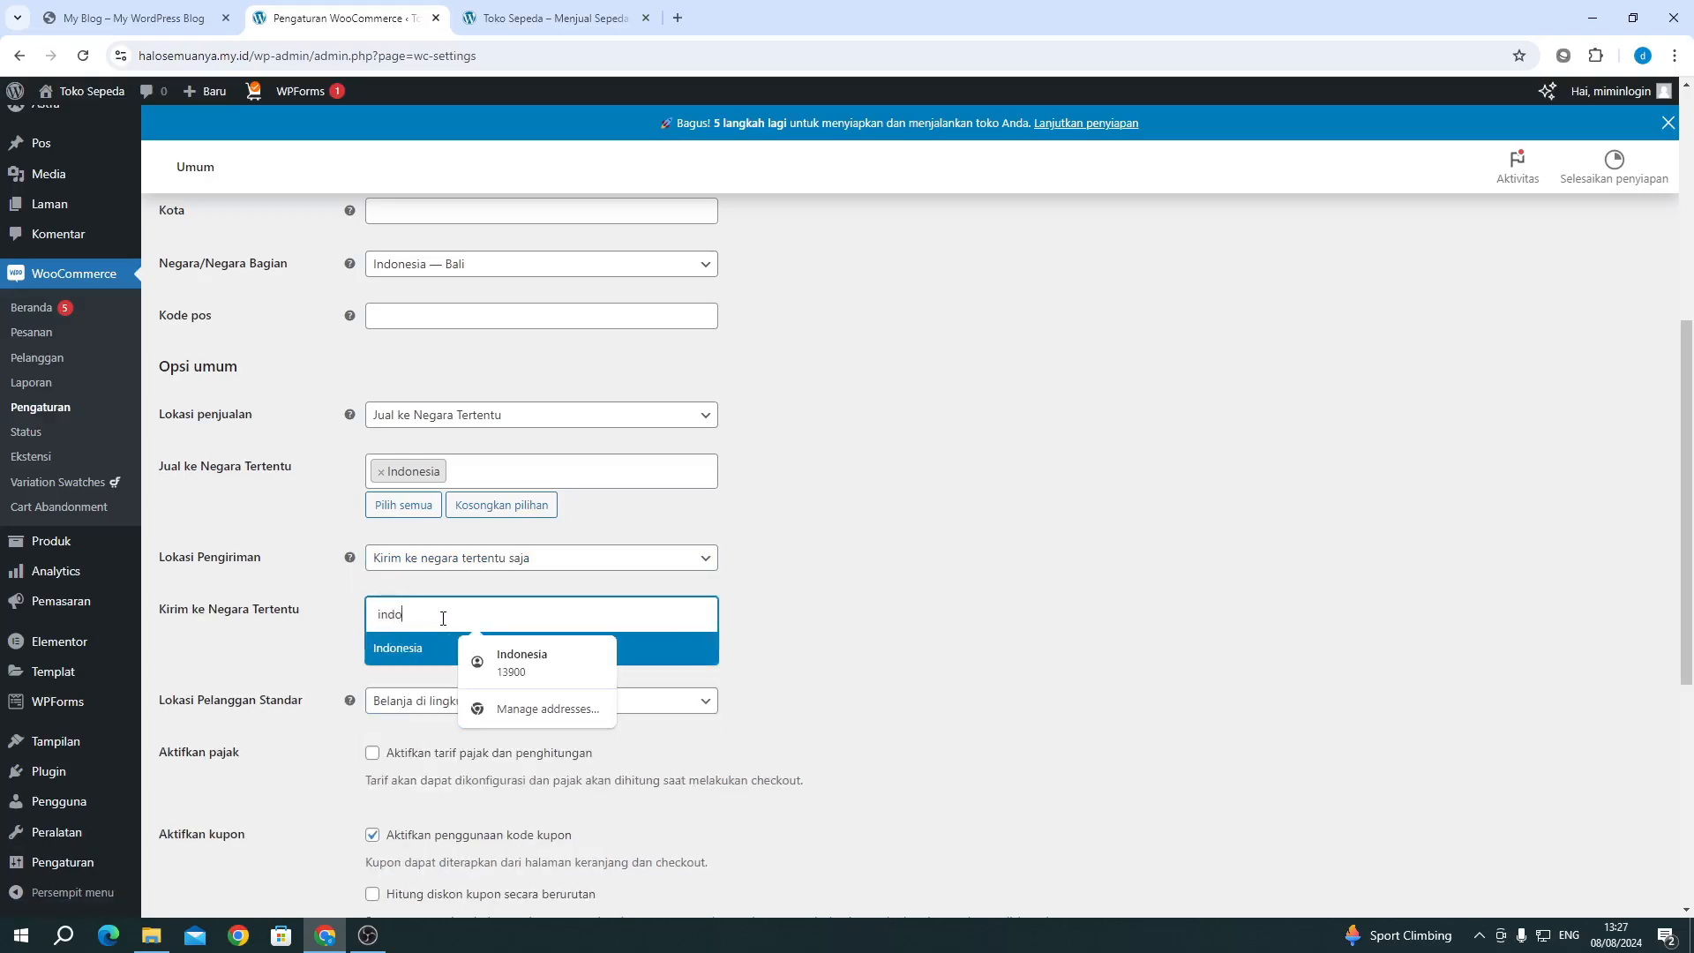
{"action": "key", "text": "Return"}
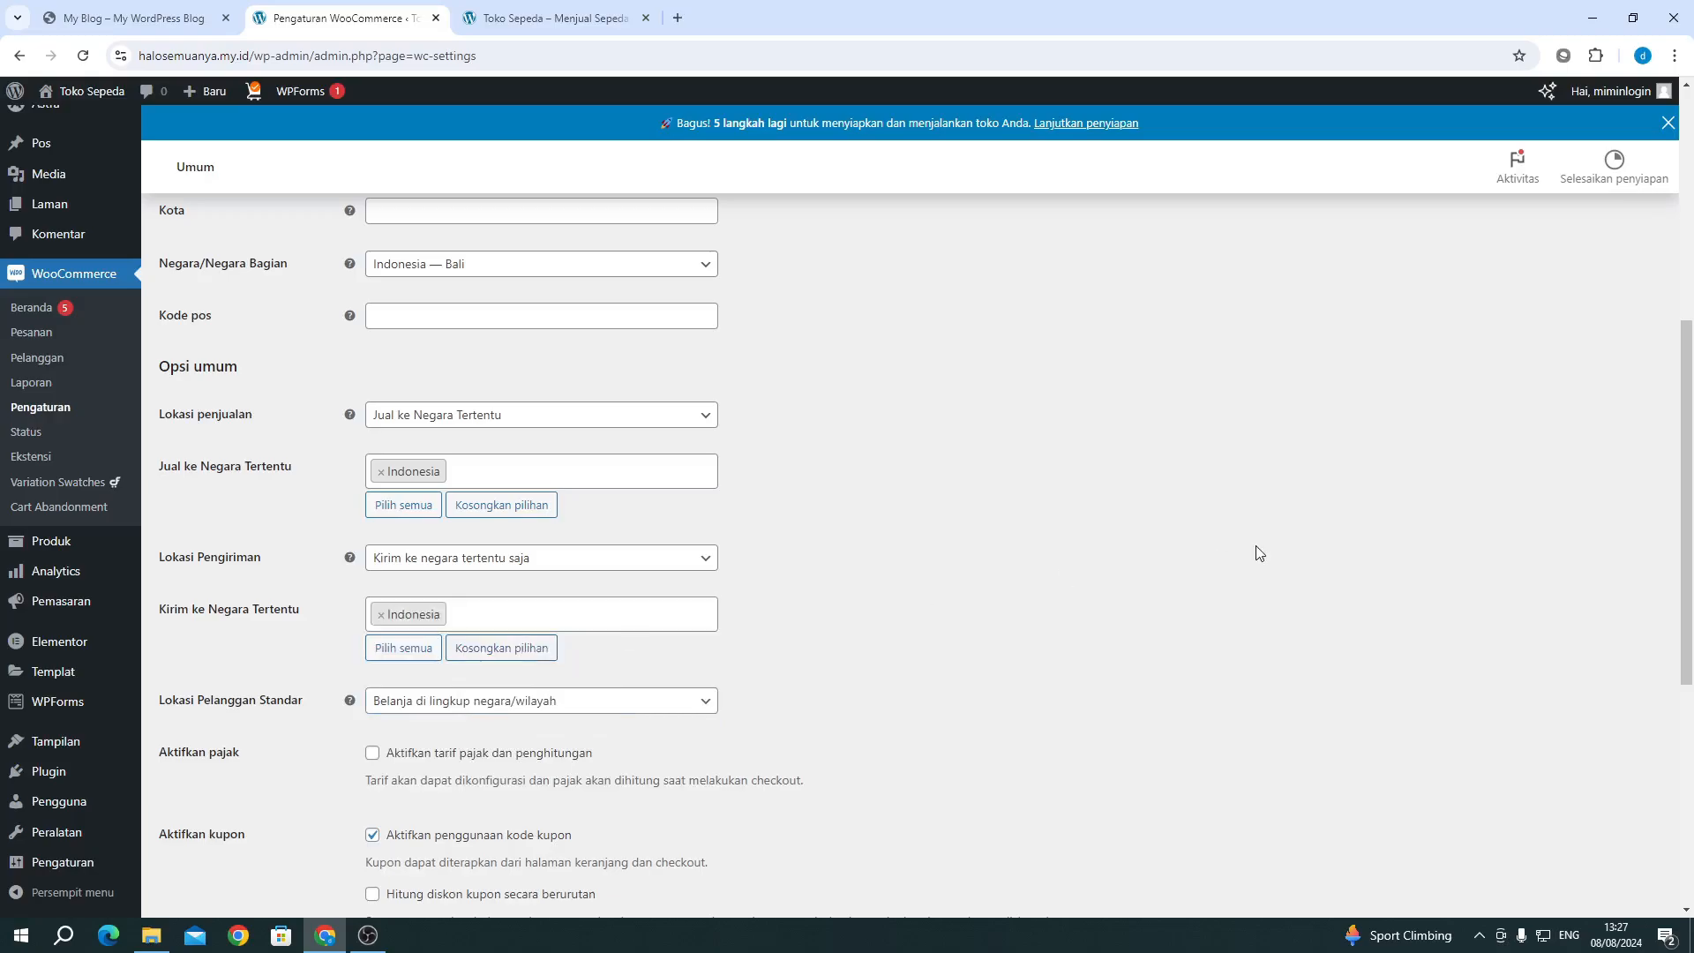
{"action": "scroll", "coordinate": [1259, 553], "scroll_direction": "down", "scroll_amount": 5}
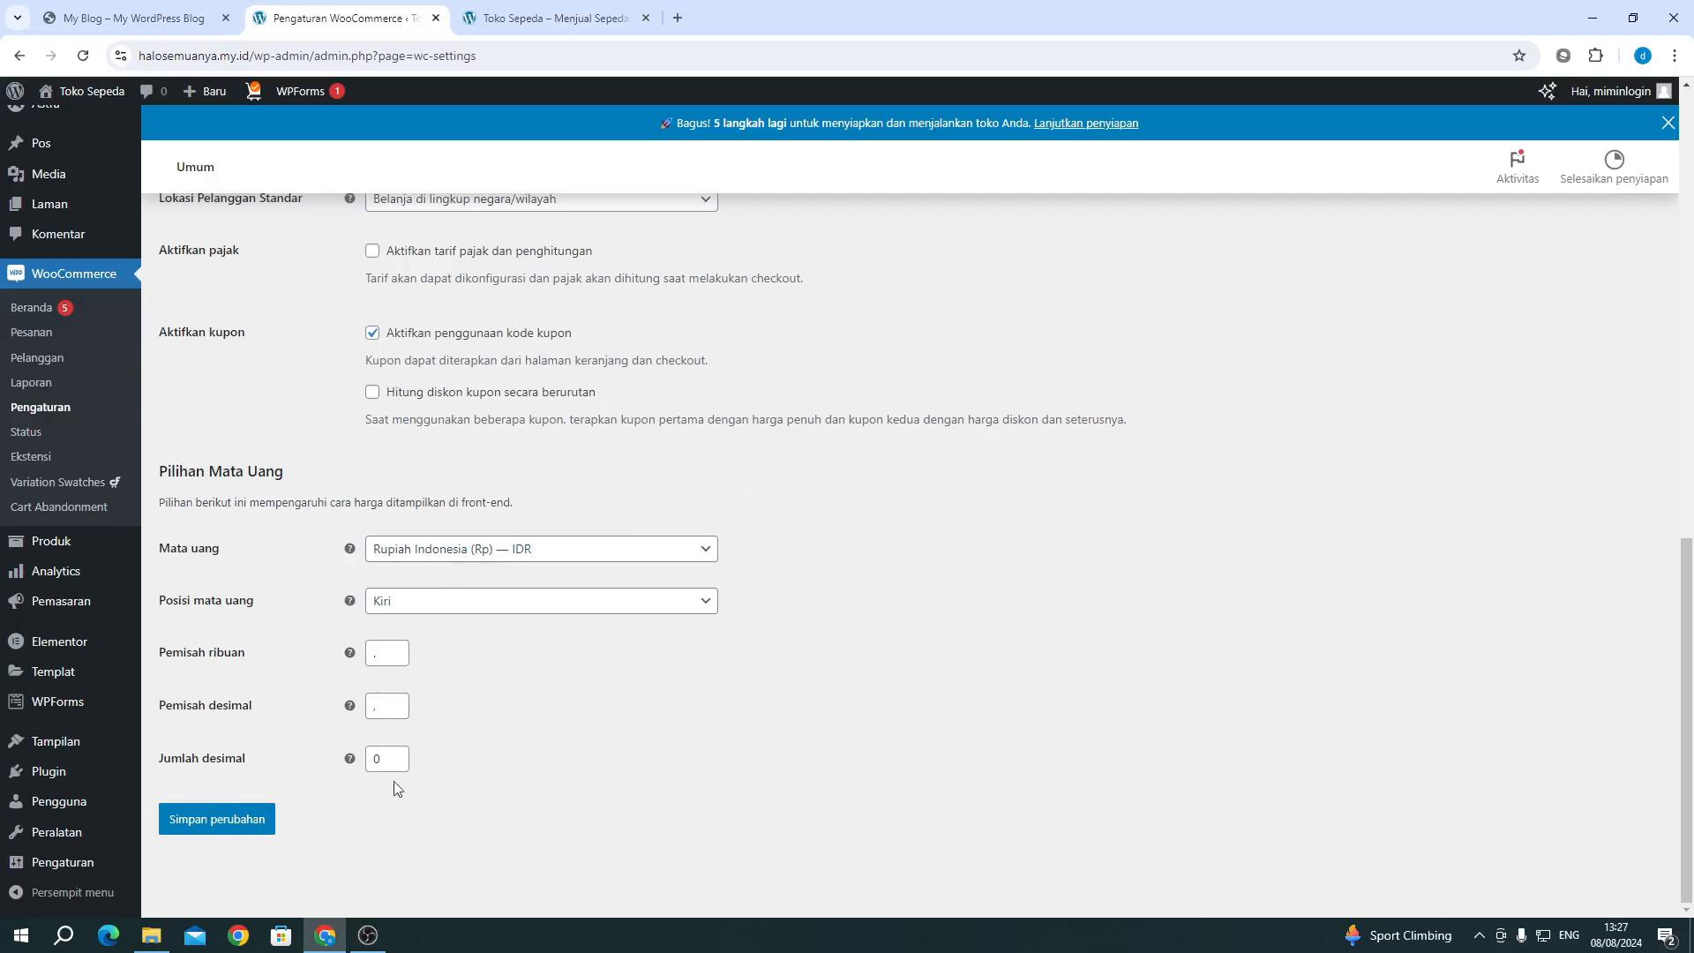
Step: Save the changes to the general WooCommerce settings
{"action": "left_click", "coordinate": [198, 823]}
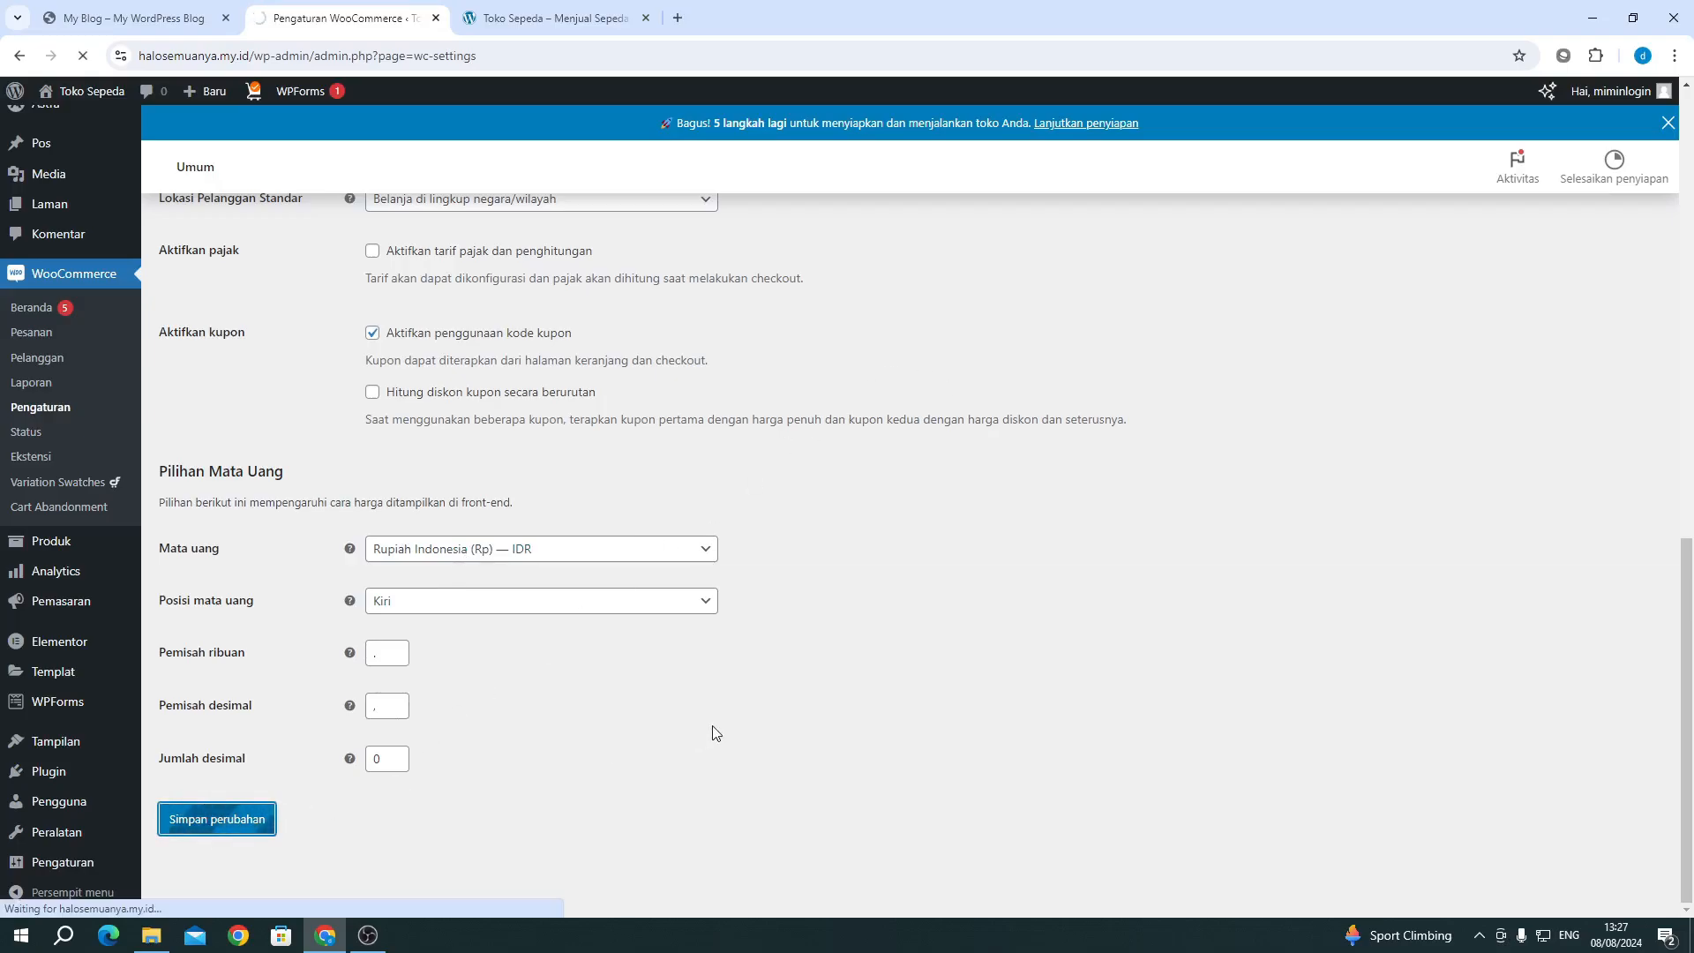
{"action": "scroll", "coordinate": [715, 733], "scroll_direction": "up", "scroll_amount": 5}
{"action": "scroll", "coordinate": [714, 734], "scroll_direction": "up", "scroll_amount": 3}
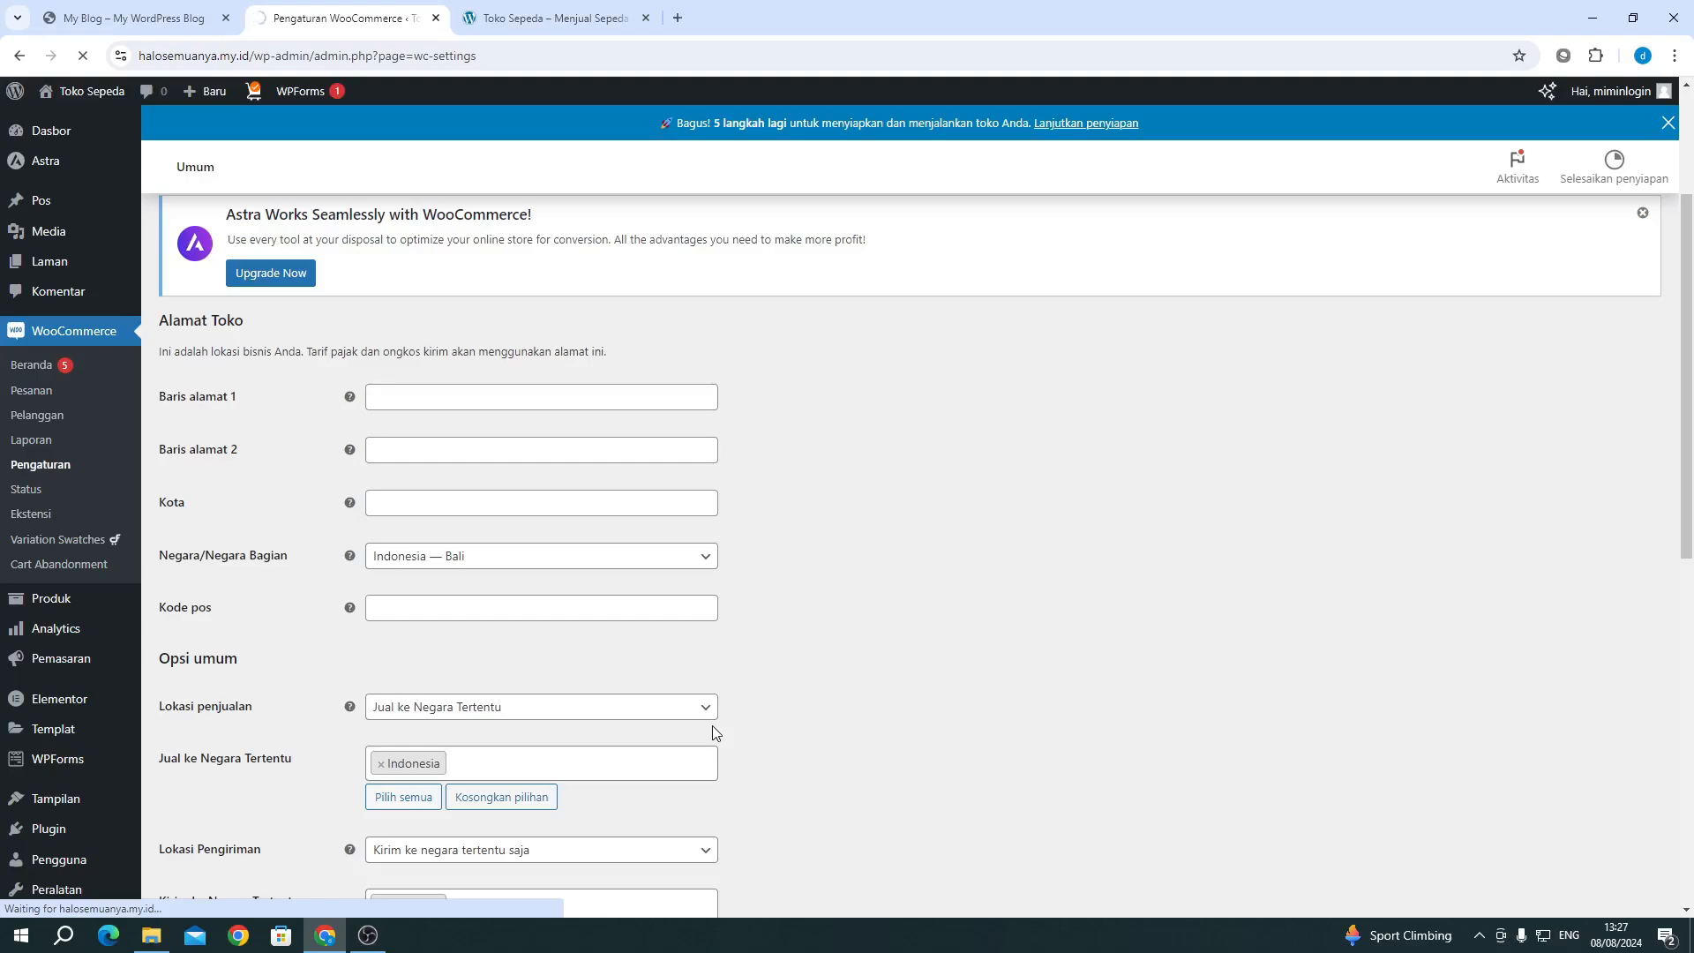
{"action": "scroll", "coordinate": [713, 729], "scroll_direction": "up", "scroll_amount": 3}
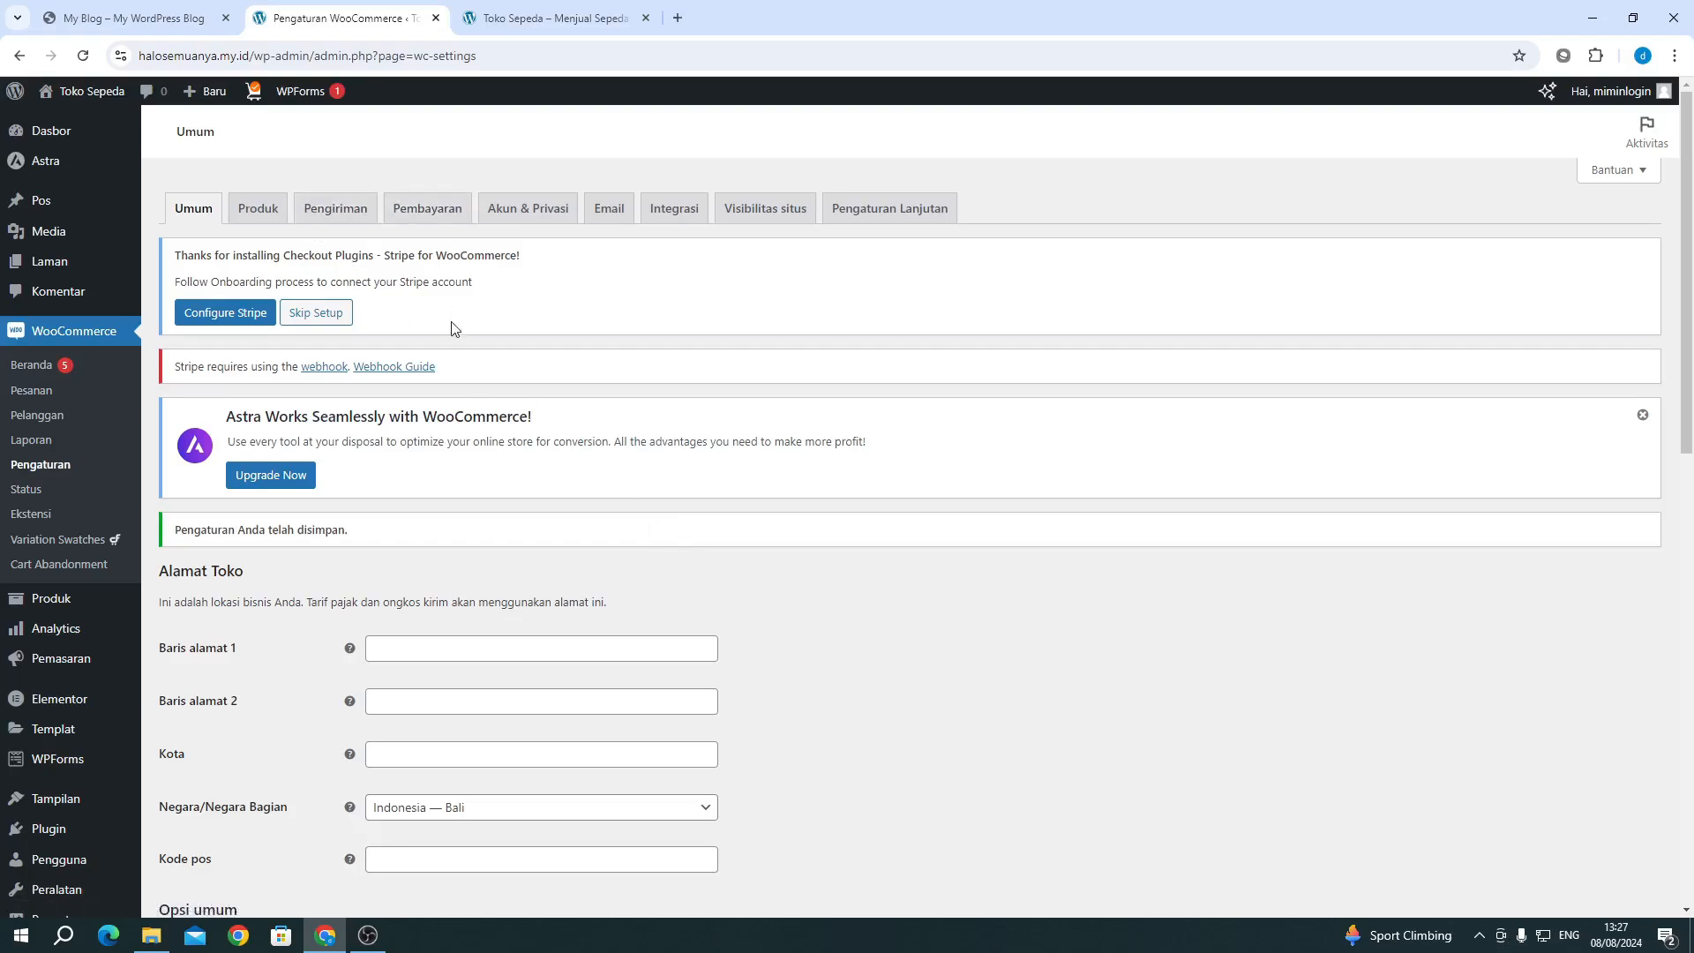
Step: Open the WooCommerce payment settings and look through the list of payment methods
{"action": "left_click", "coordinate": [426, 210]}
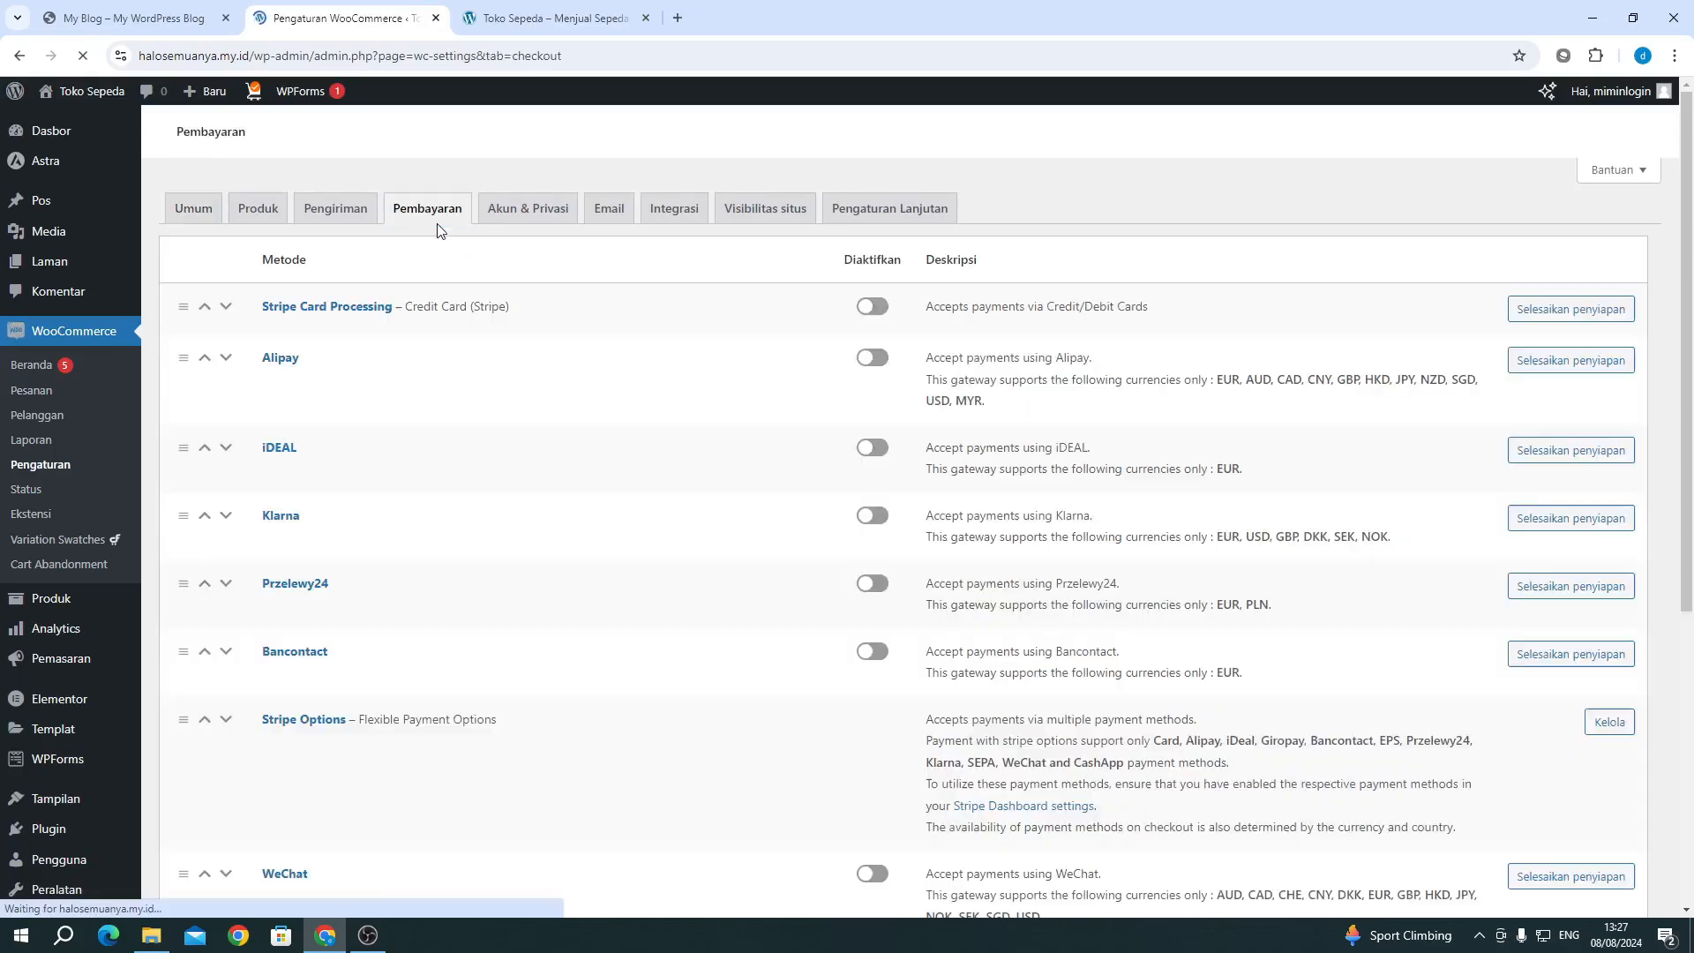
{"action": "scroll", "coordinate": [430, 318], "scroll_direction": "down", "scroll_amount": 10}
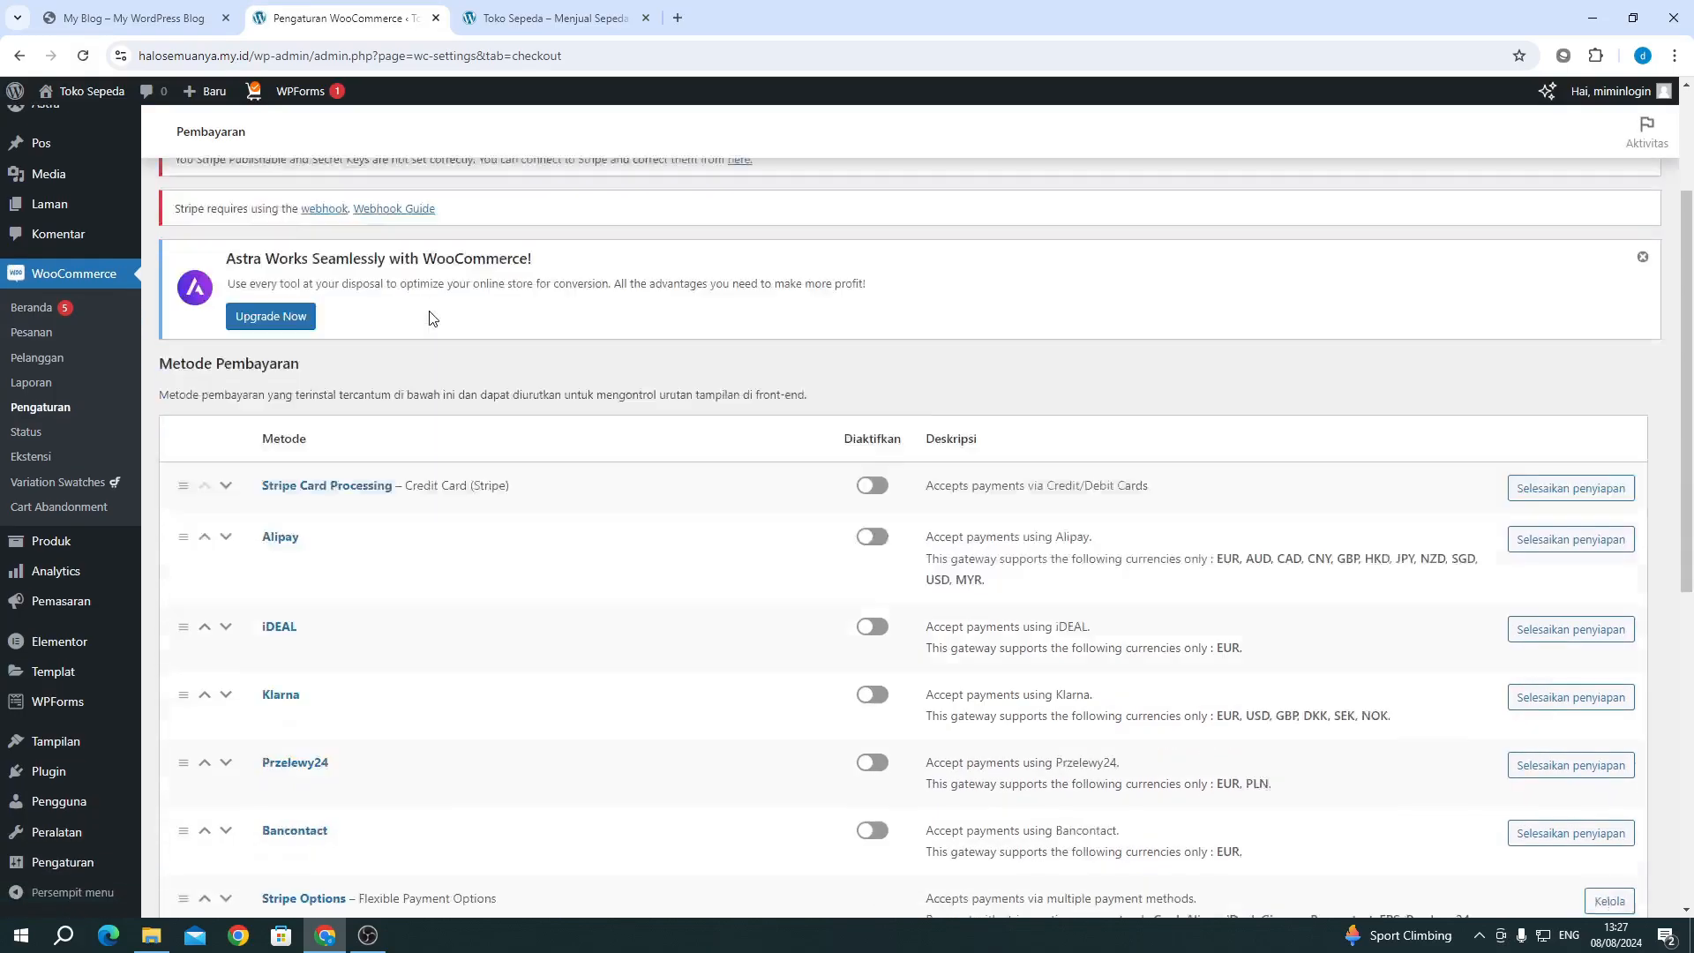
{"action": "scroll", "coordinate": [431, 317], "scroll_direction": "up", "scroll_amount": 4}
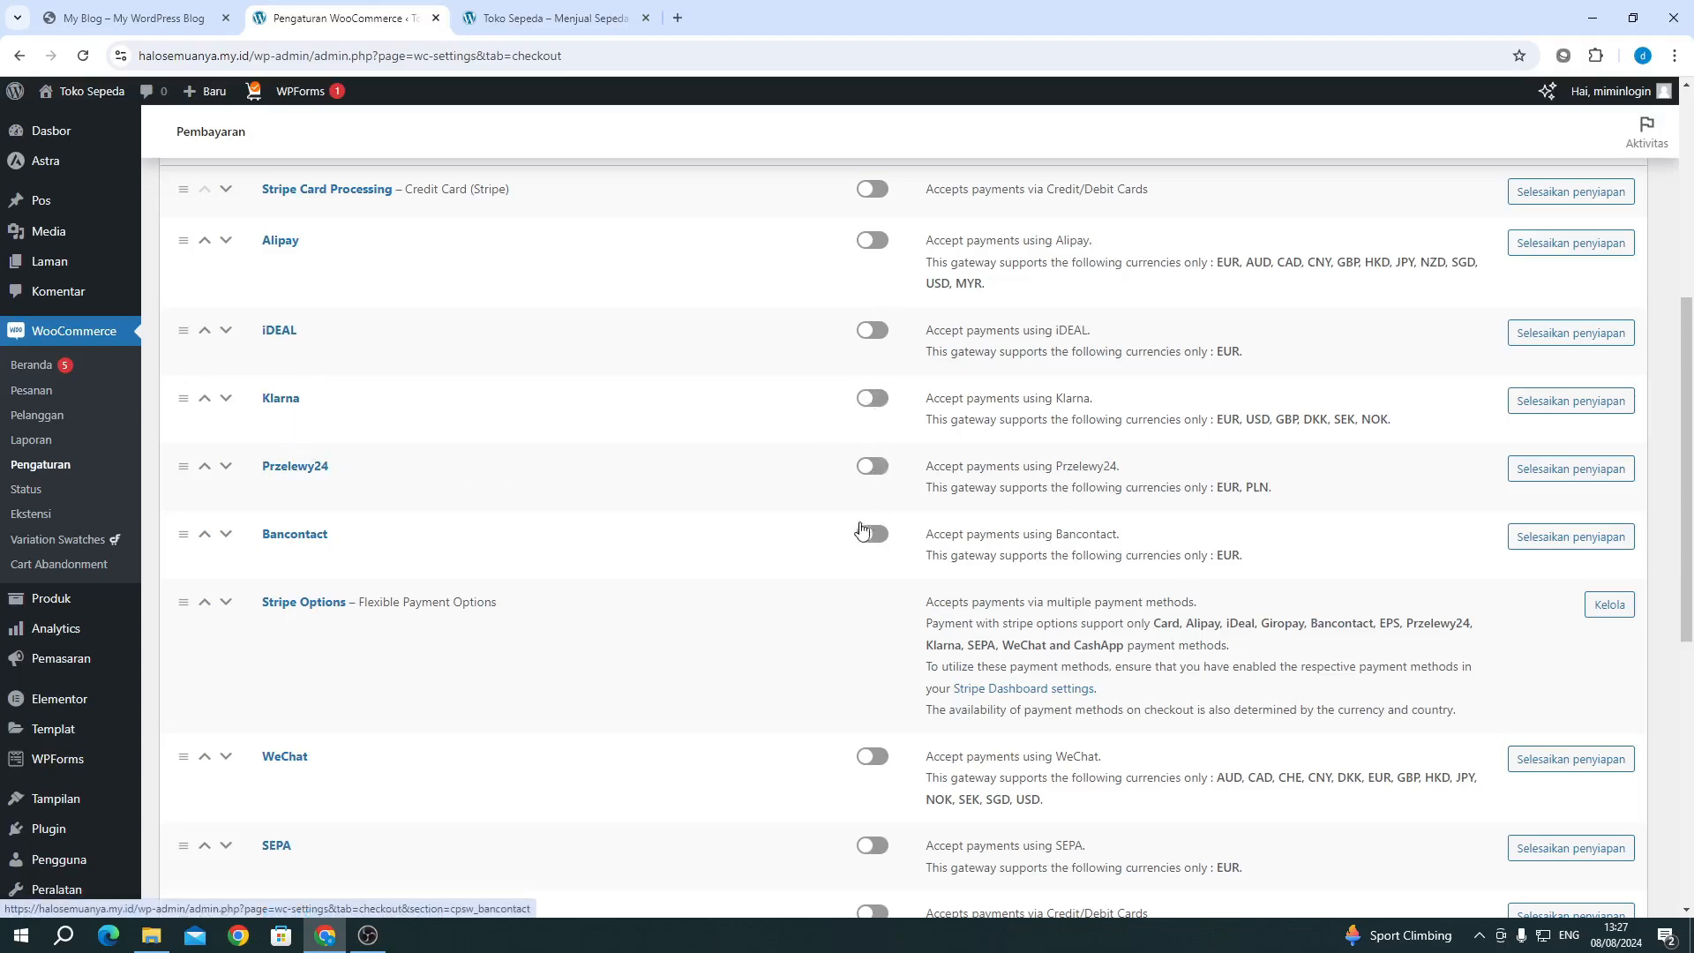
{"action": "scroll", "coordinate": [861, 522], "scroll_direction": "down", "scroll_amount": 2}
{"action": "scroll", "coordinate": [862, 522], "scroll_direction": "down", "scroll_amount": 3}
Step: Bulk-deactivate the Checkout Plugins - PayPal for WooCommerce and Checkout Plugins - Stripe for WooCommerce plugins among the installed plugins
{"action": "mouse_move", "coordinate": [32, 776]}
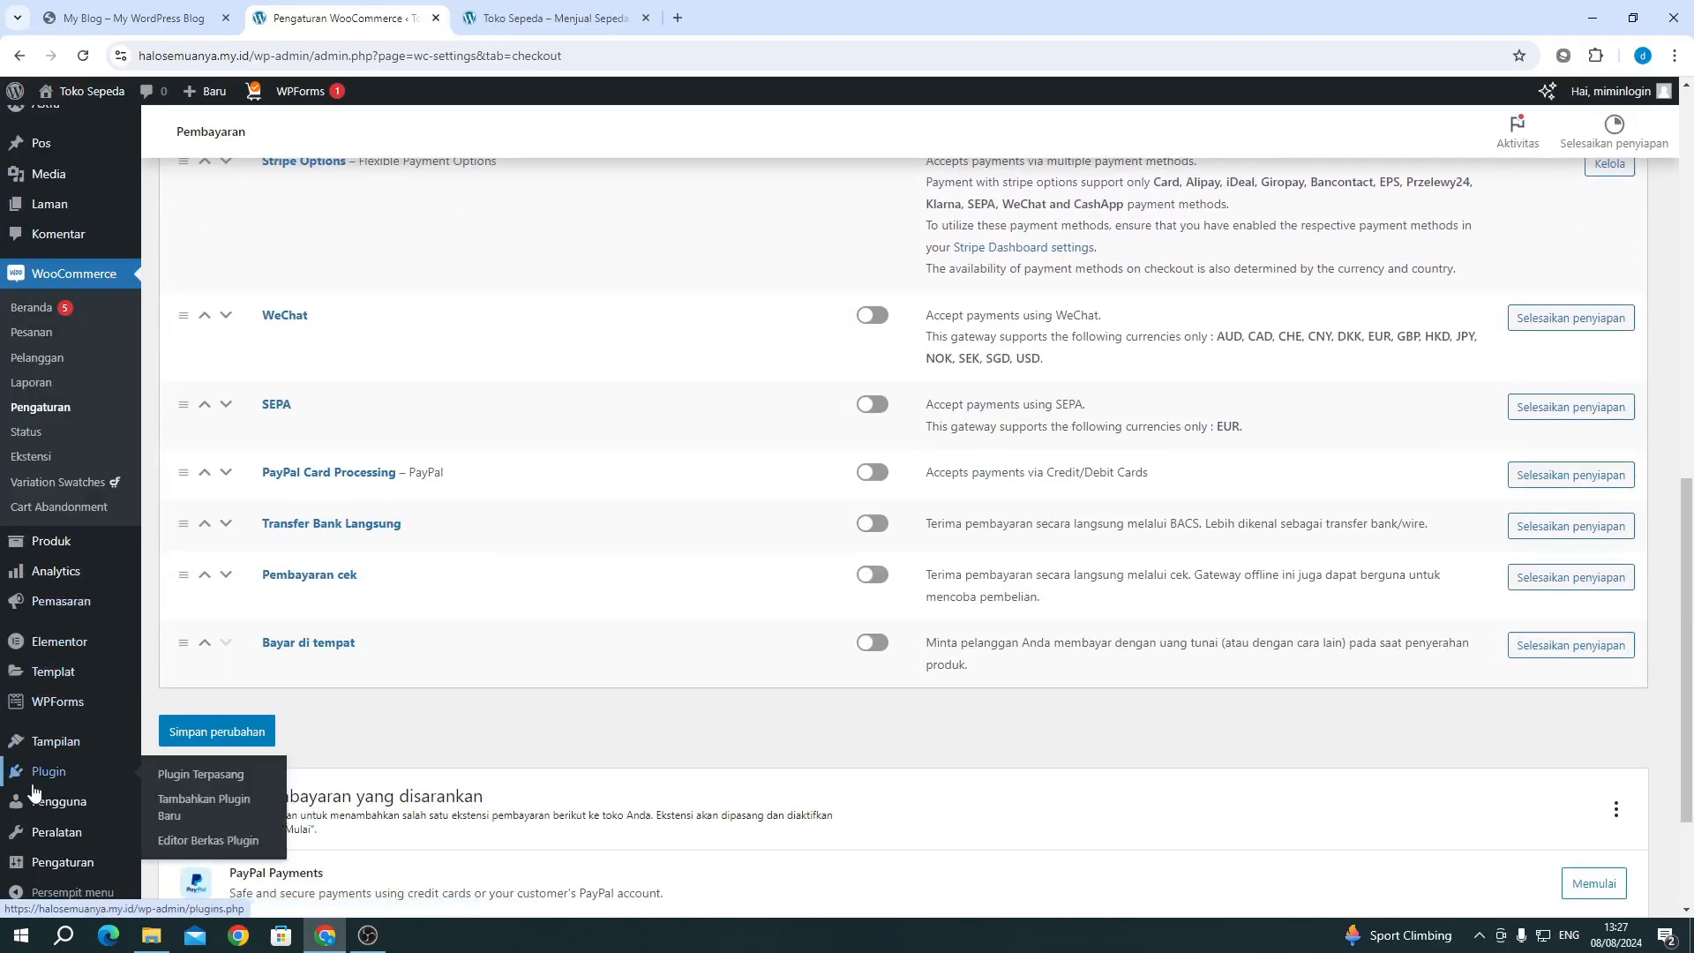
{"action": "right_click", "coordinate": [160, 768]}
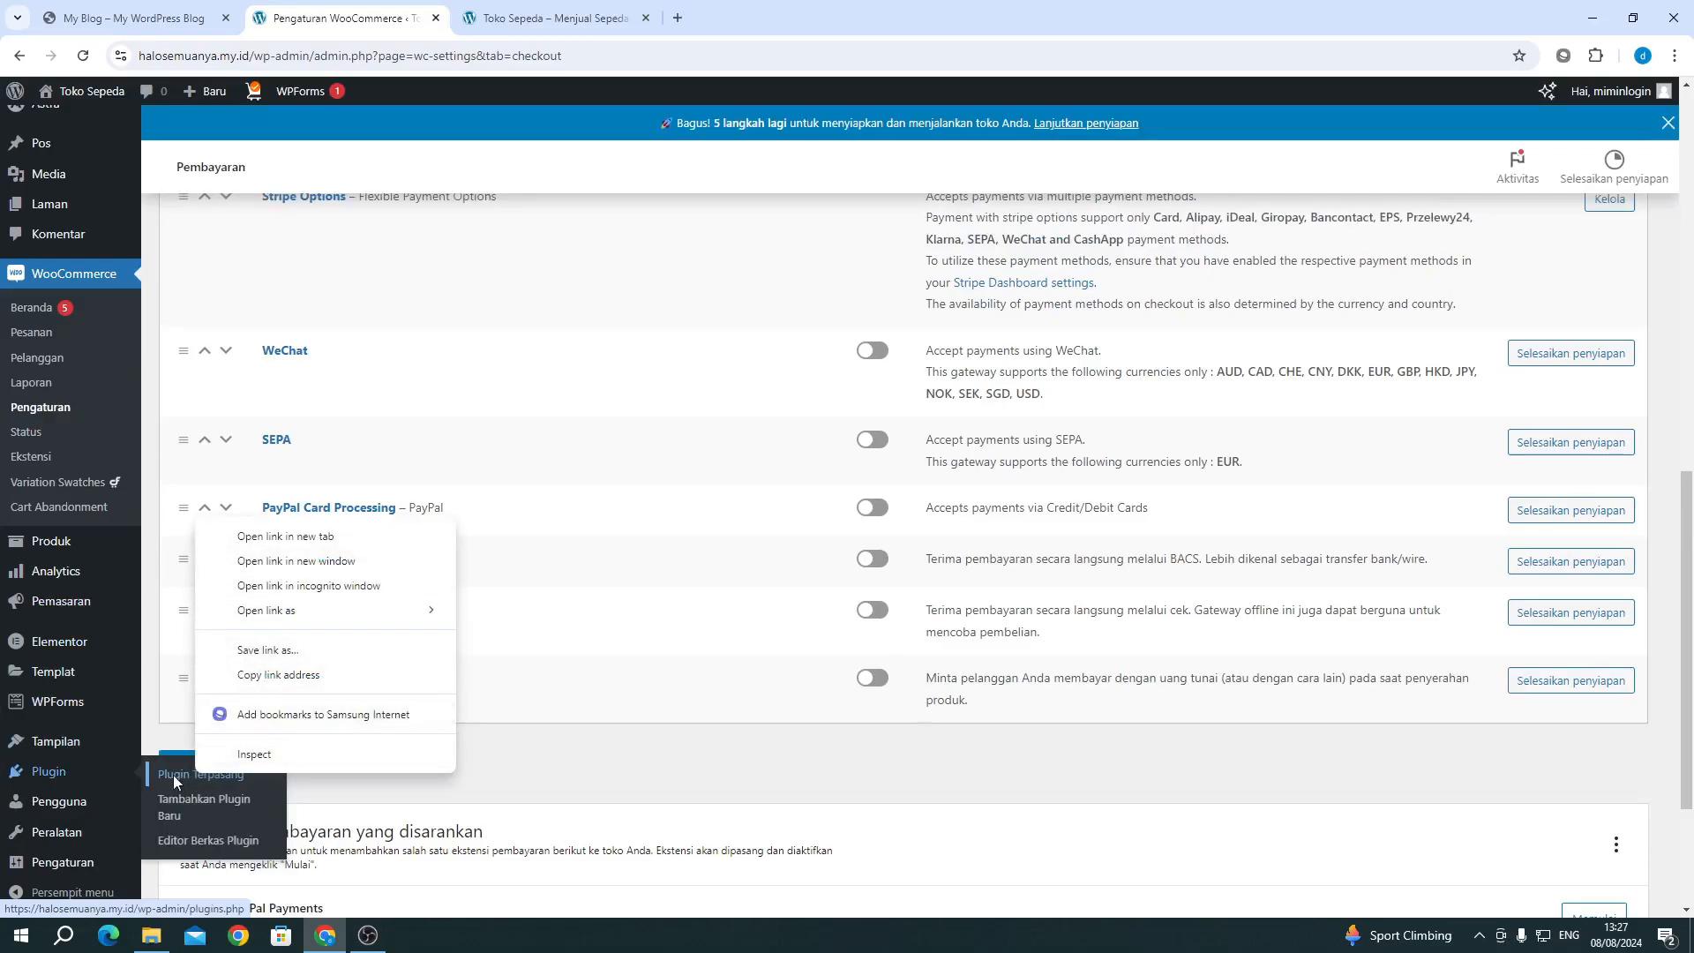
{"action": "left_click", "coordinate": [174, 777]}
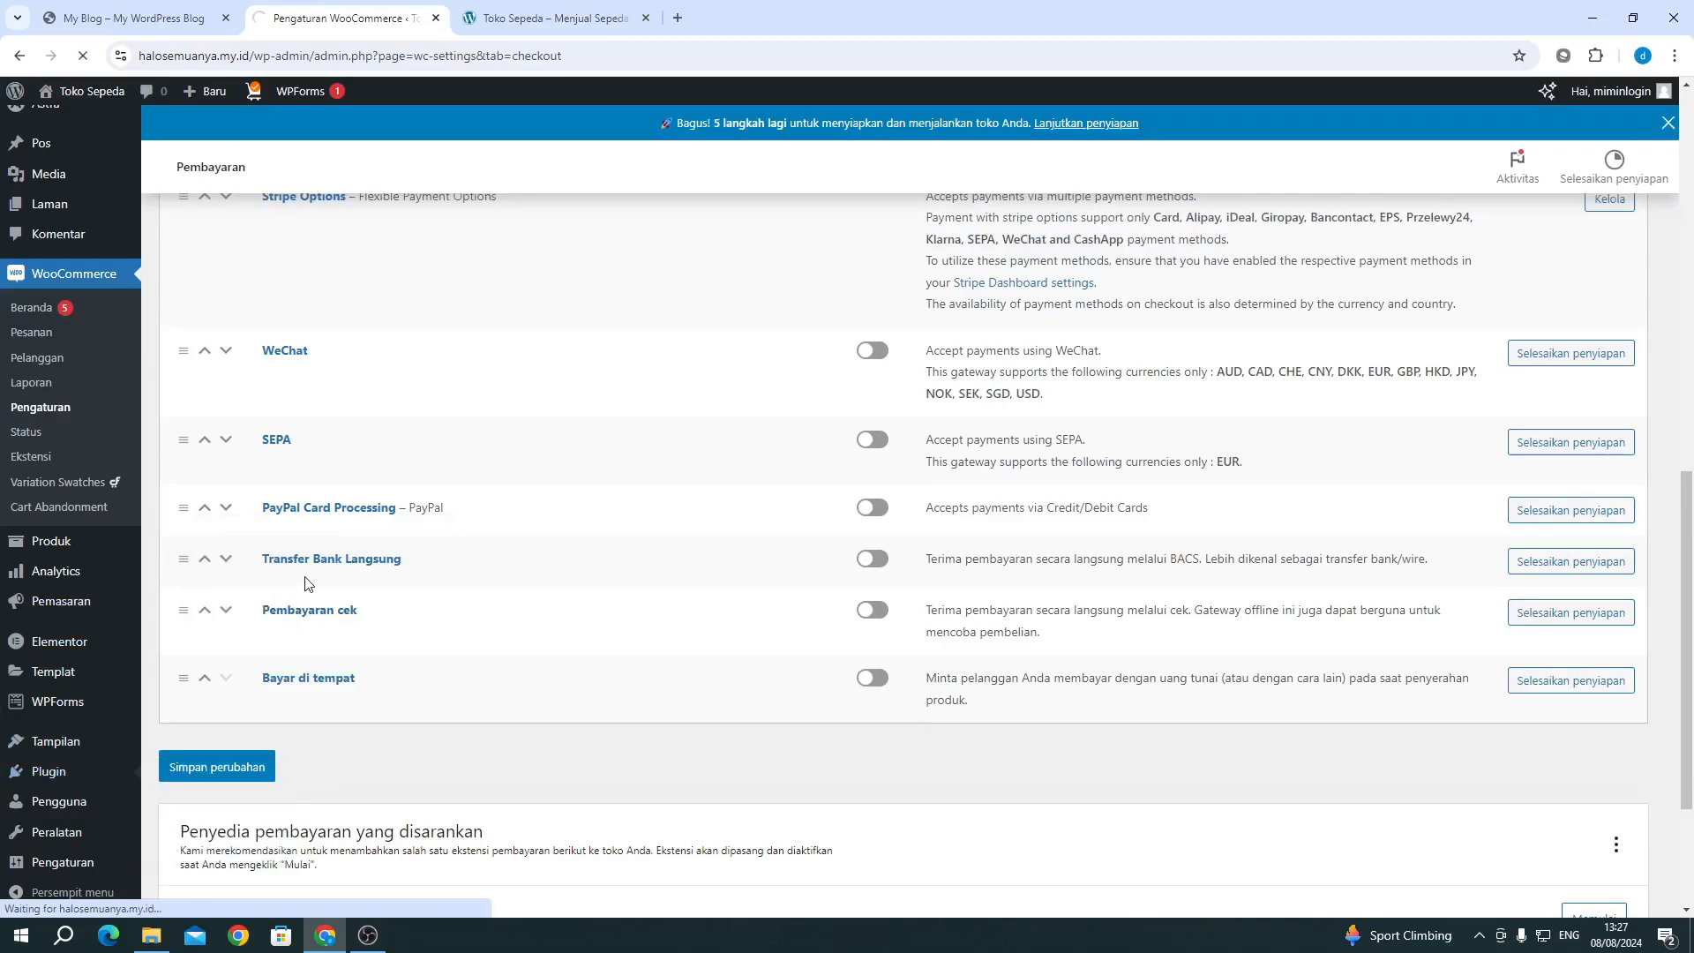
{"action": "scroll", "coordinate": [509, 463], "scroll_direction": "up", "scroll_amount": 7}
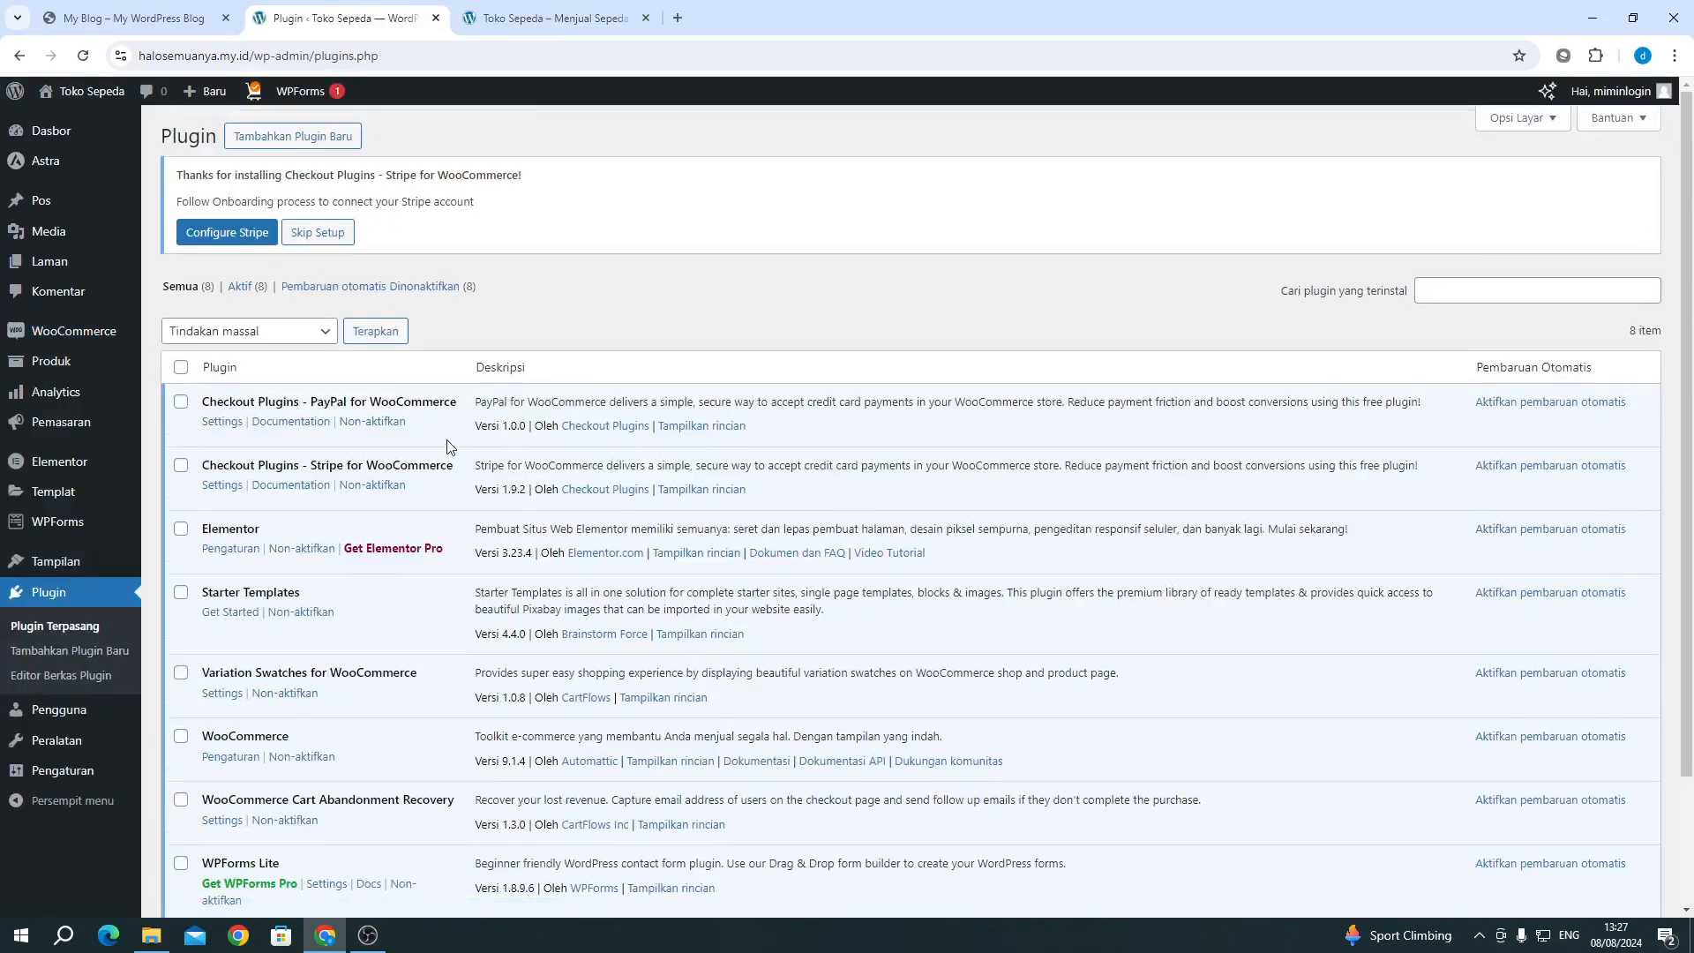
{"action": "left_click", "coordinate": [182, 405]}
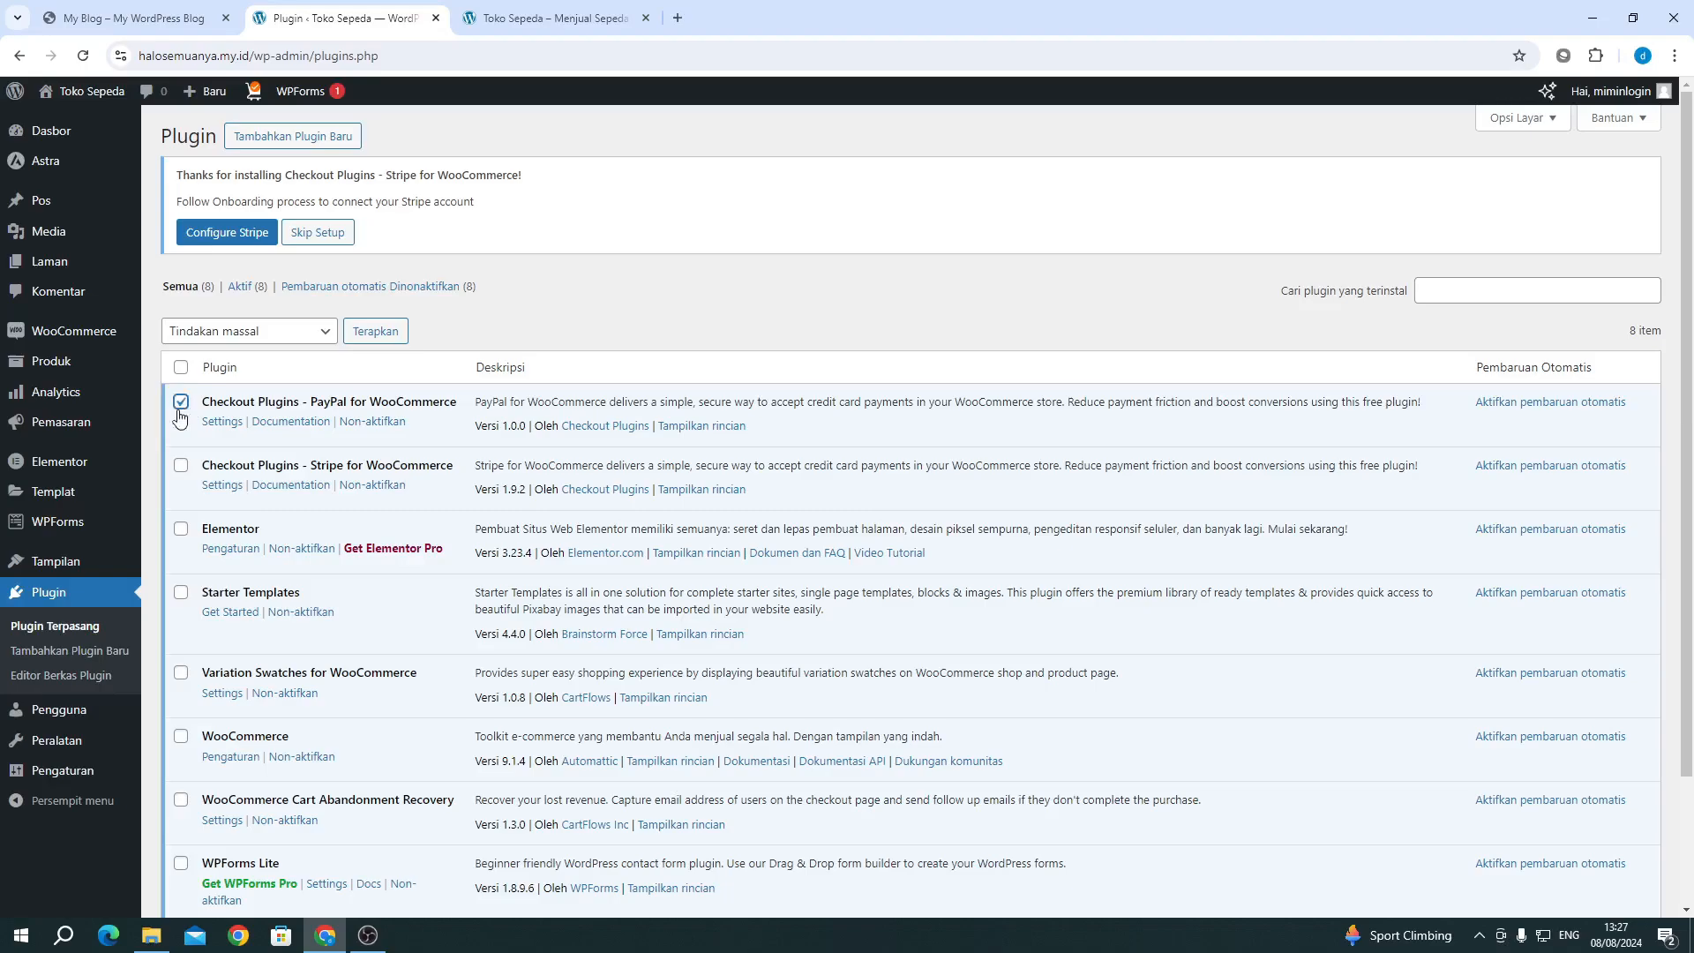
{"action": "left_click", "coordinate": [179, 468]}
{"action": "scroll", "coordinate": [294, 514], "scroll_direction": "down", "scroll_amount": 3}
{"action": "scroll", "coordinate": [293, 514], "scroll_direction": "up", "scroll_amount": 3}
{"action": "left_click", "coordinate": [221, 333]}
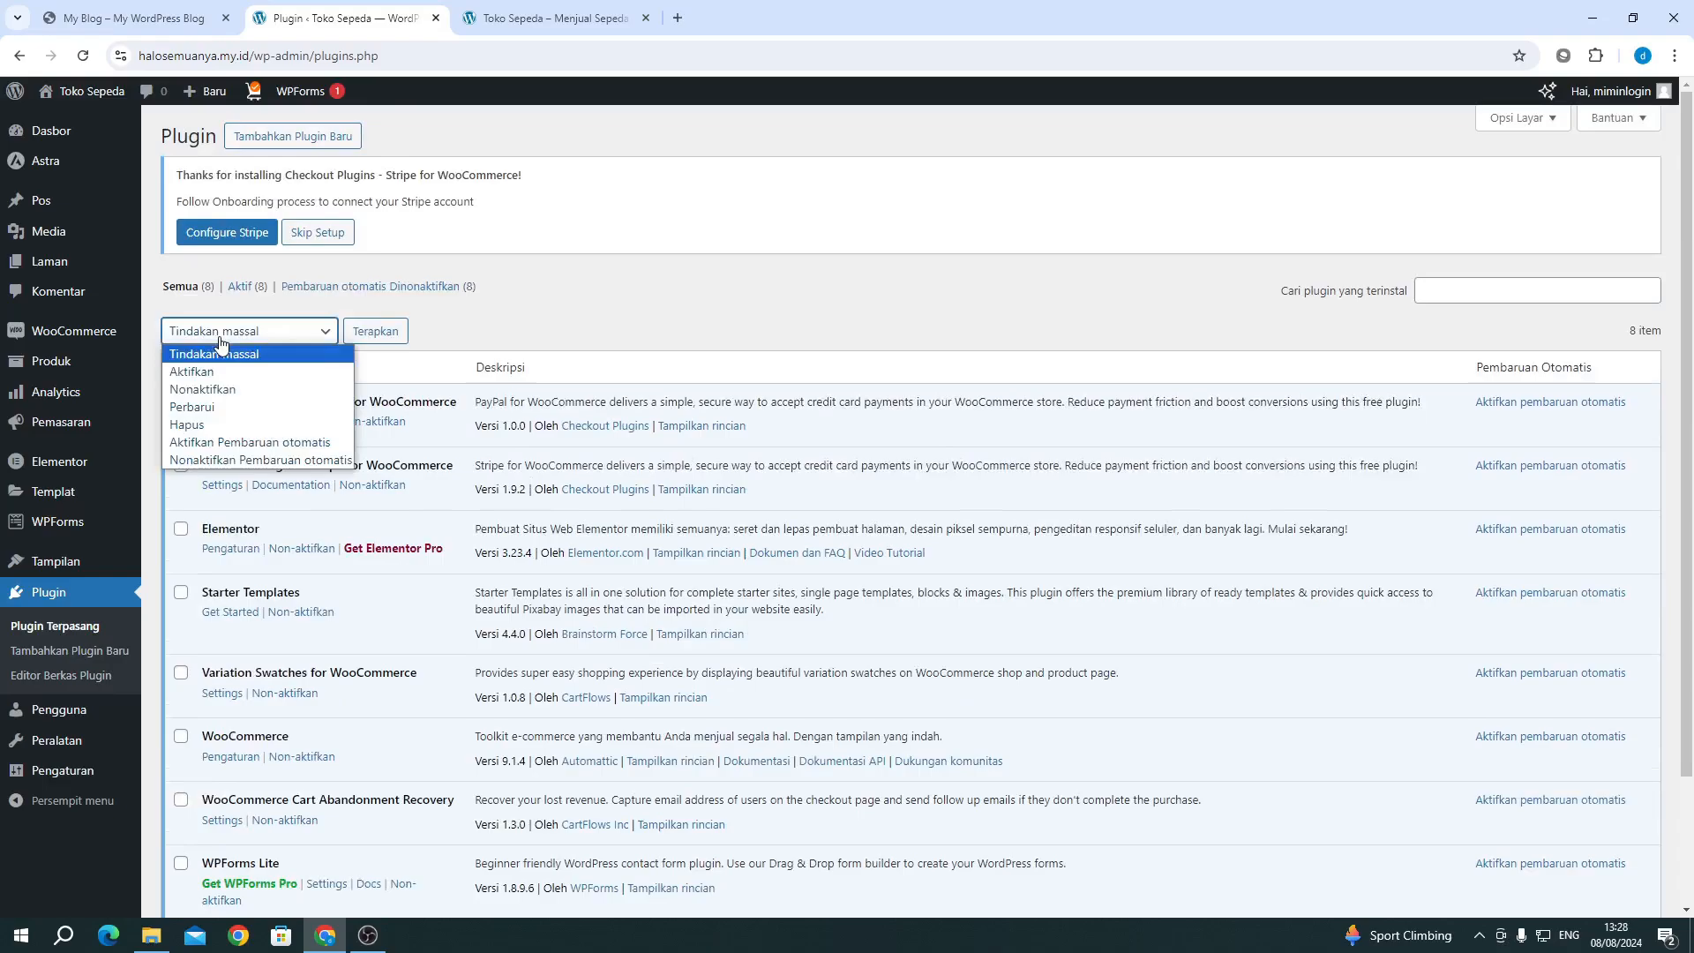
{"action": "left_click", "coordinate": [202, 389]}
{"action": "left_click", "coordinate": [386, 340]}
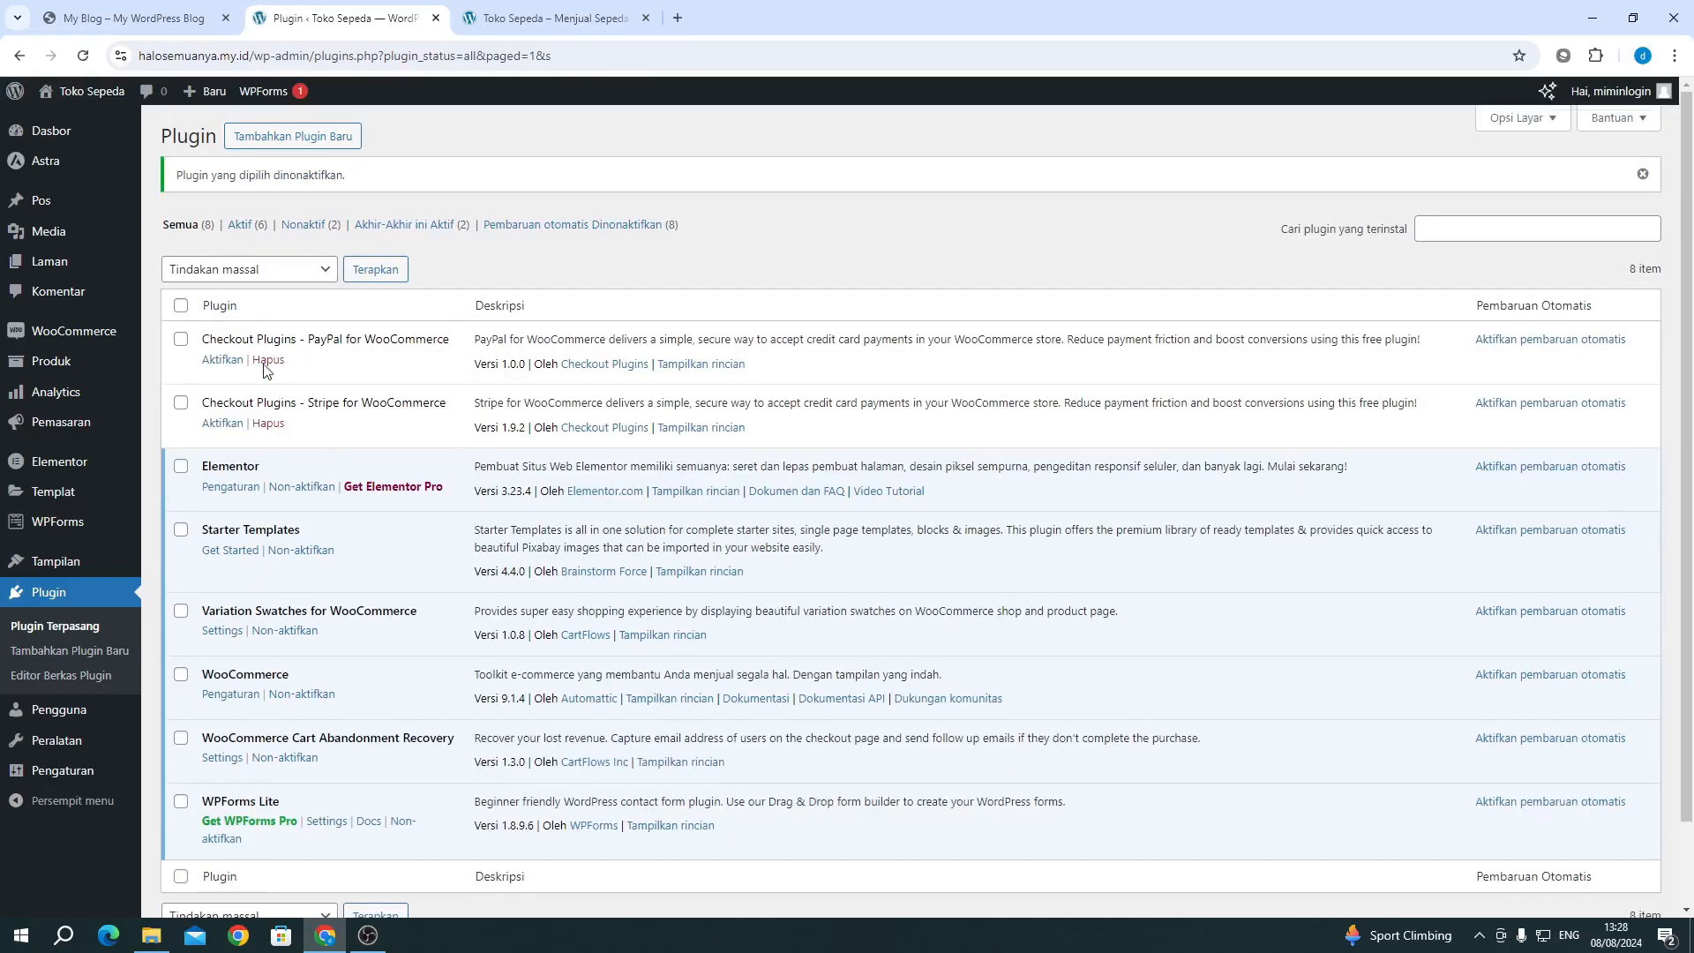
{"action": "left_click", "coordinate": [180, 340]}
{"action": "left_click", "coordinate": [181, 402]}
{"action": "left_click", "coordinate": [207, 278]}
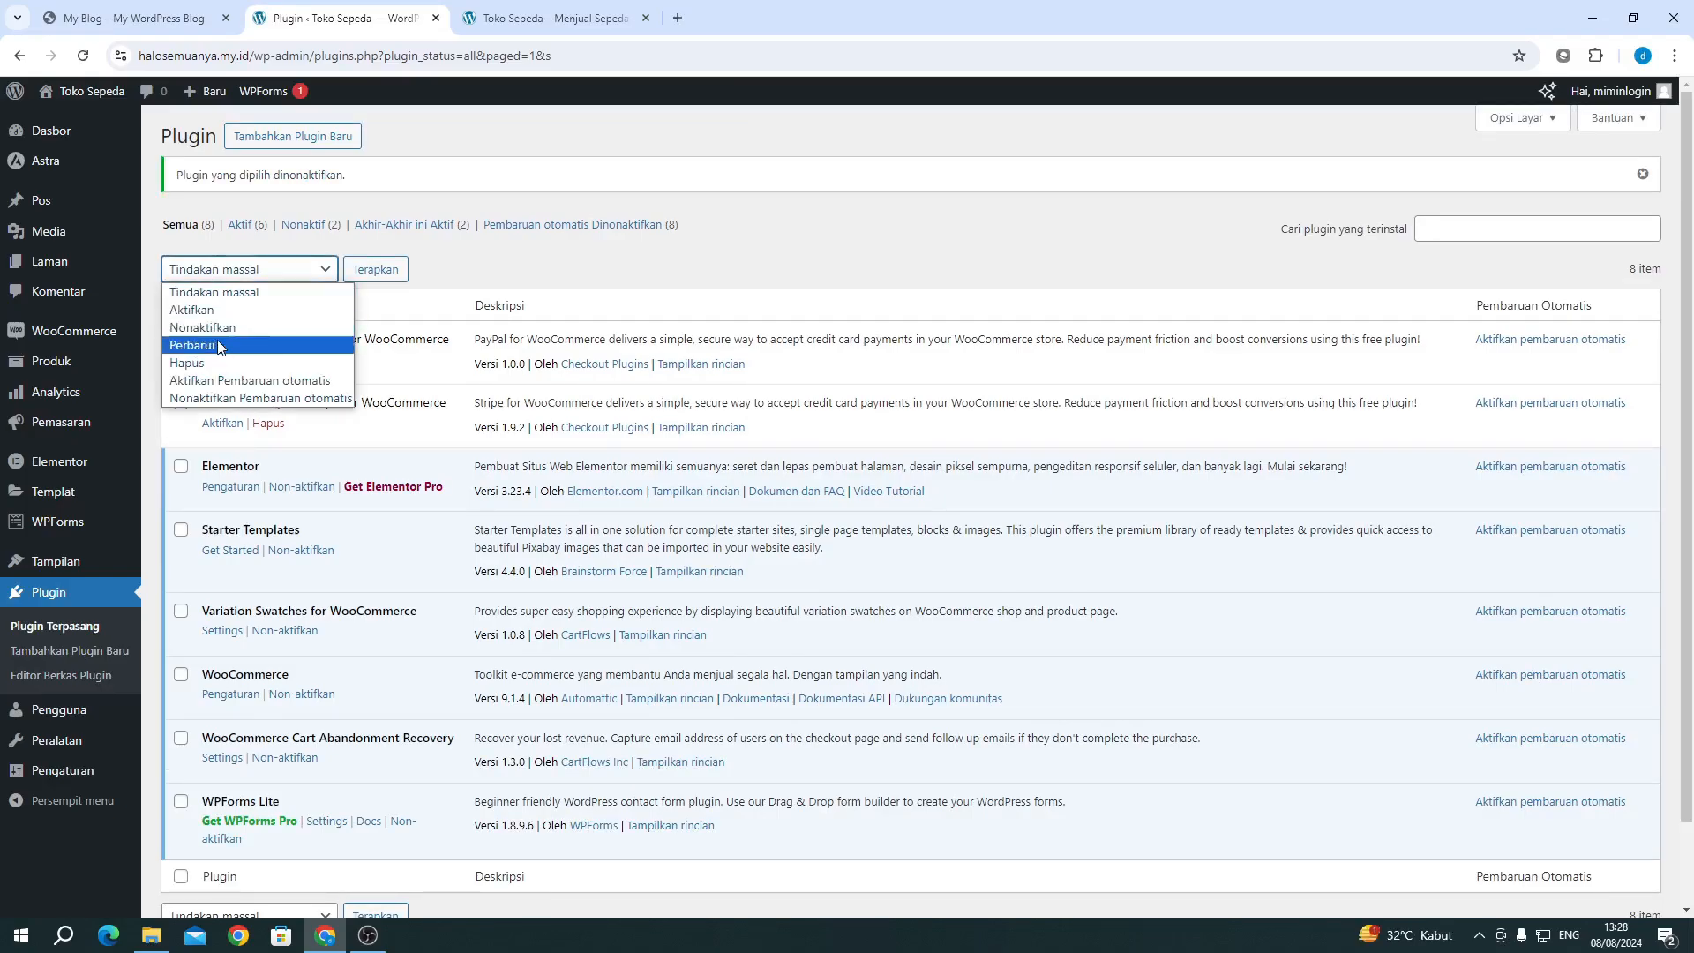
{"action": "left_click", "coordinate": [637, 265]}
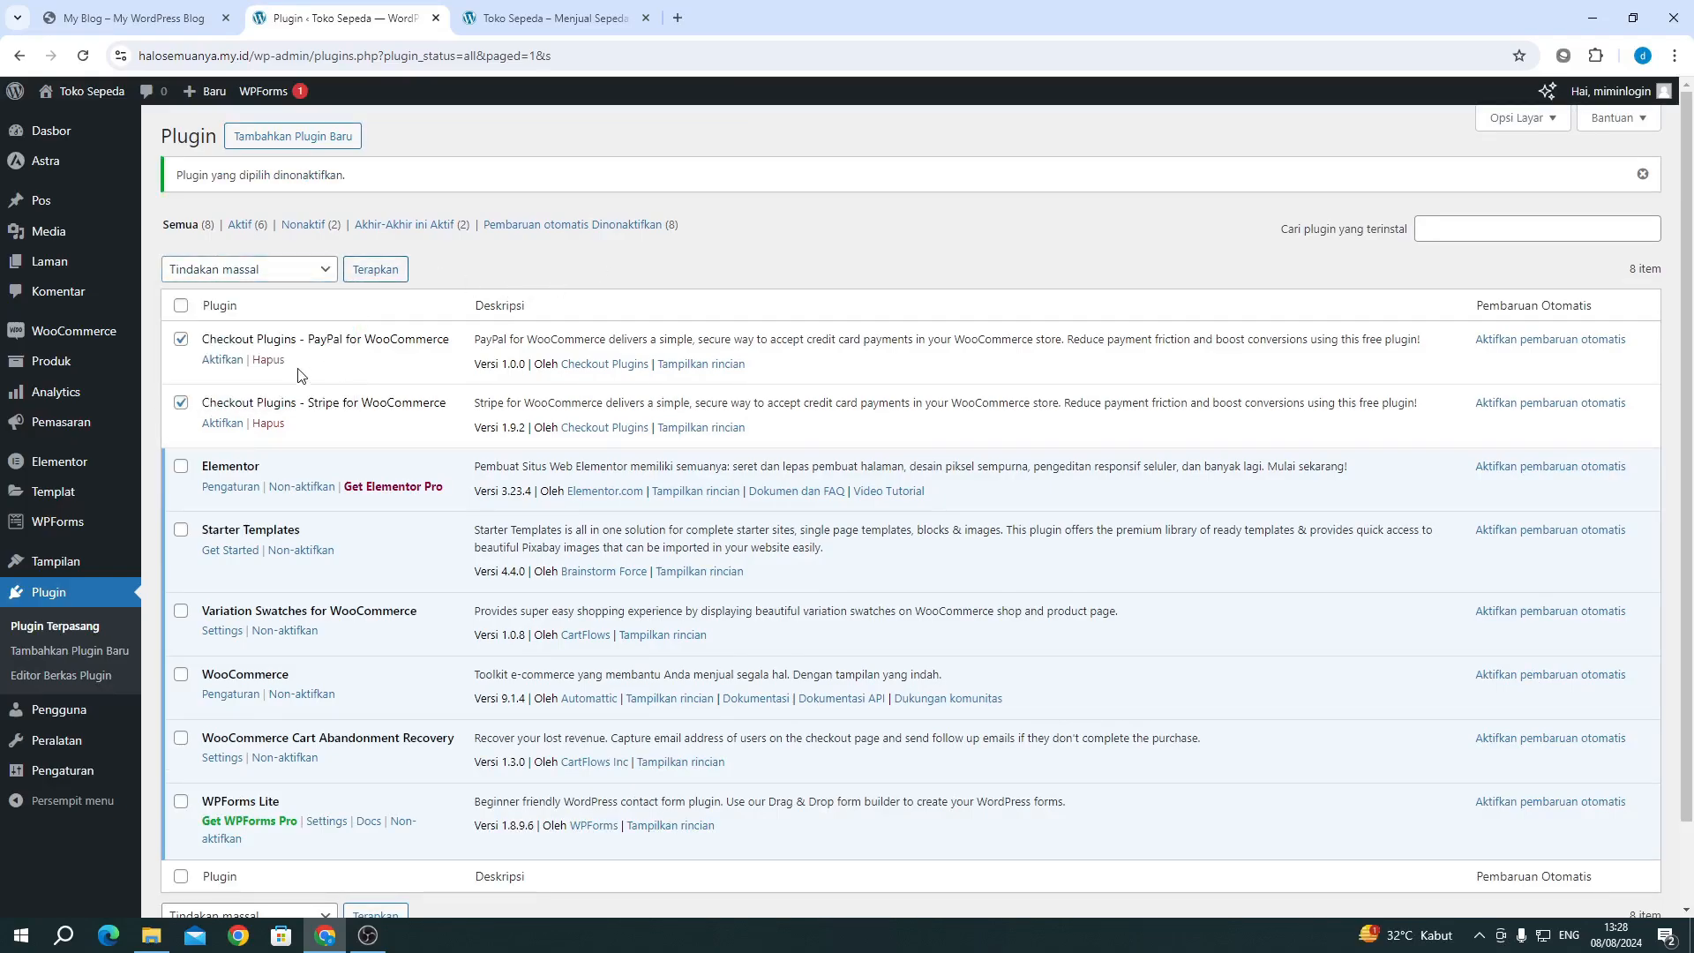
Step: Open the Transfer Bank Langsung setup in the WooCommerce payment settings and enable bank transfer
{"action": "mouse_move", "coordinate": [106, 331]}
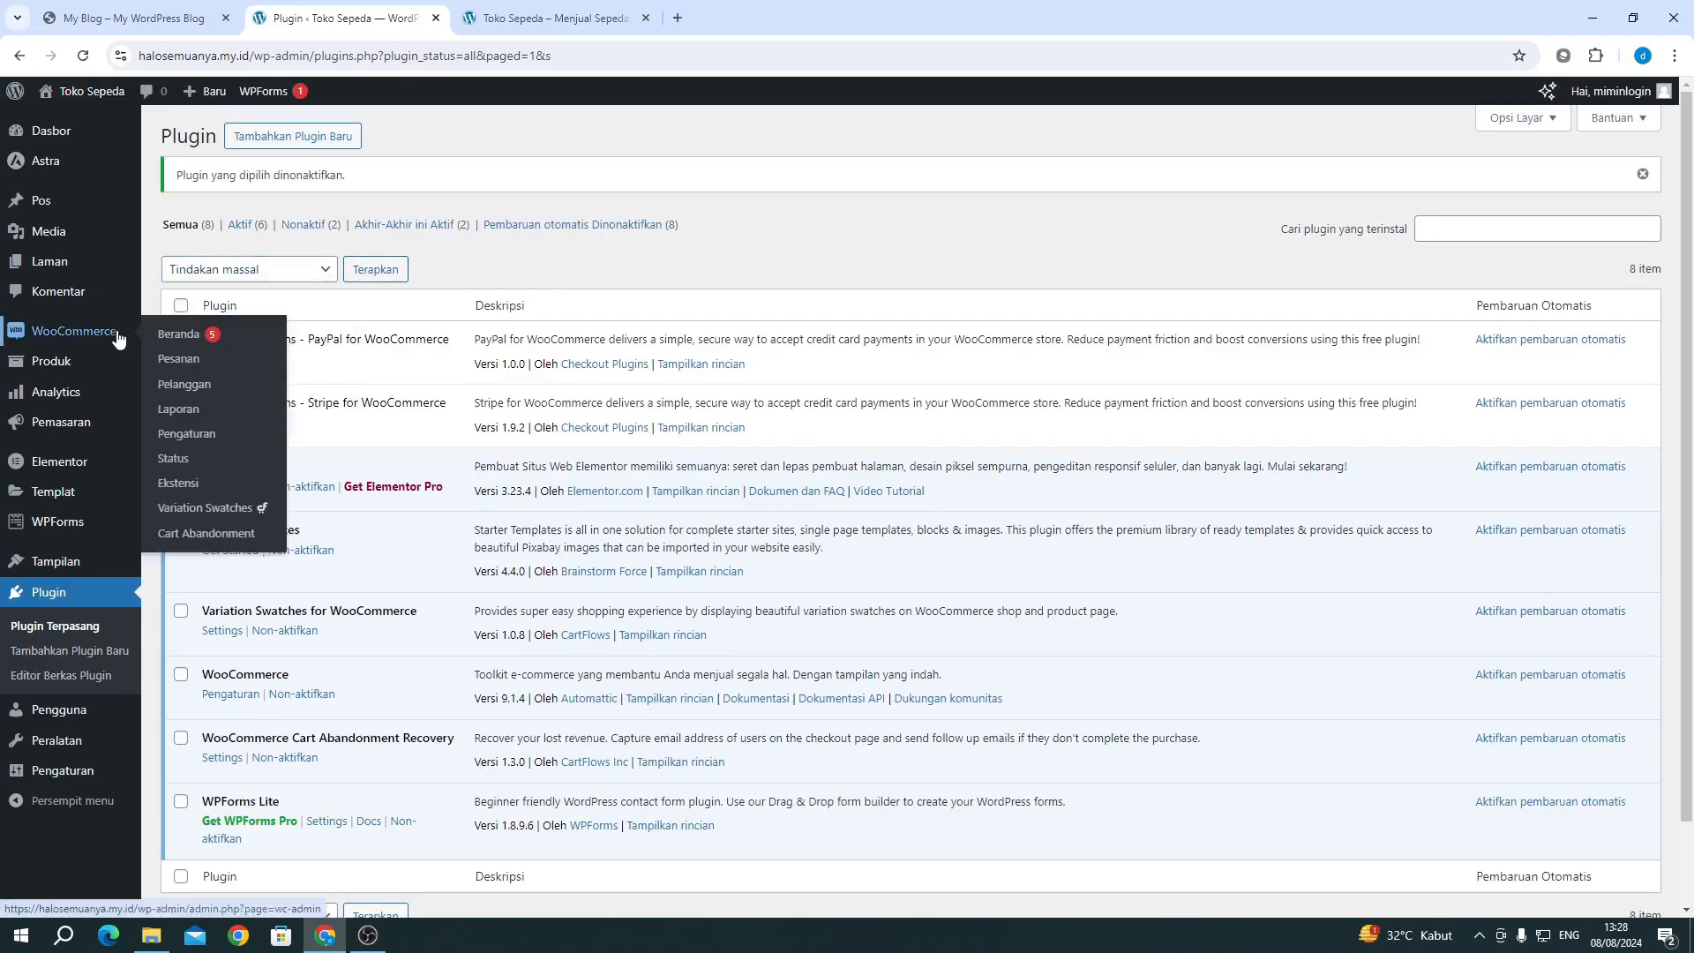
{"action": "left_click", "coordinate": [198, 434]}
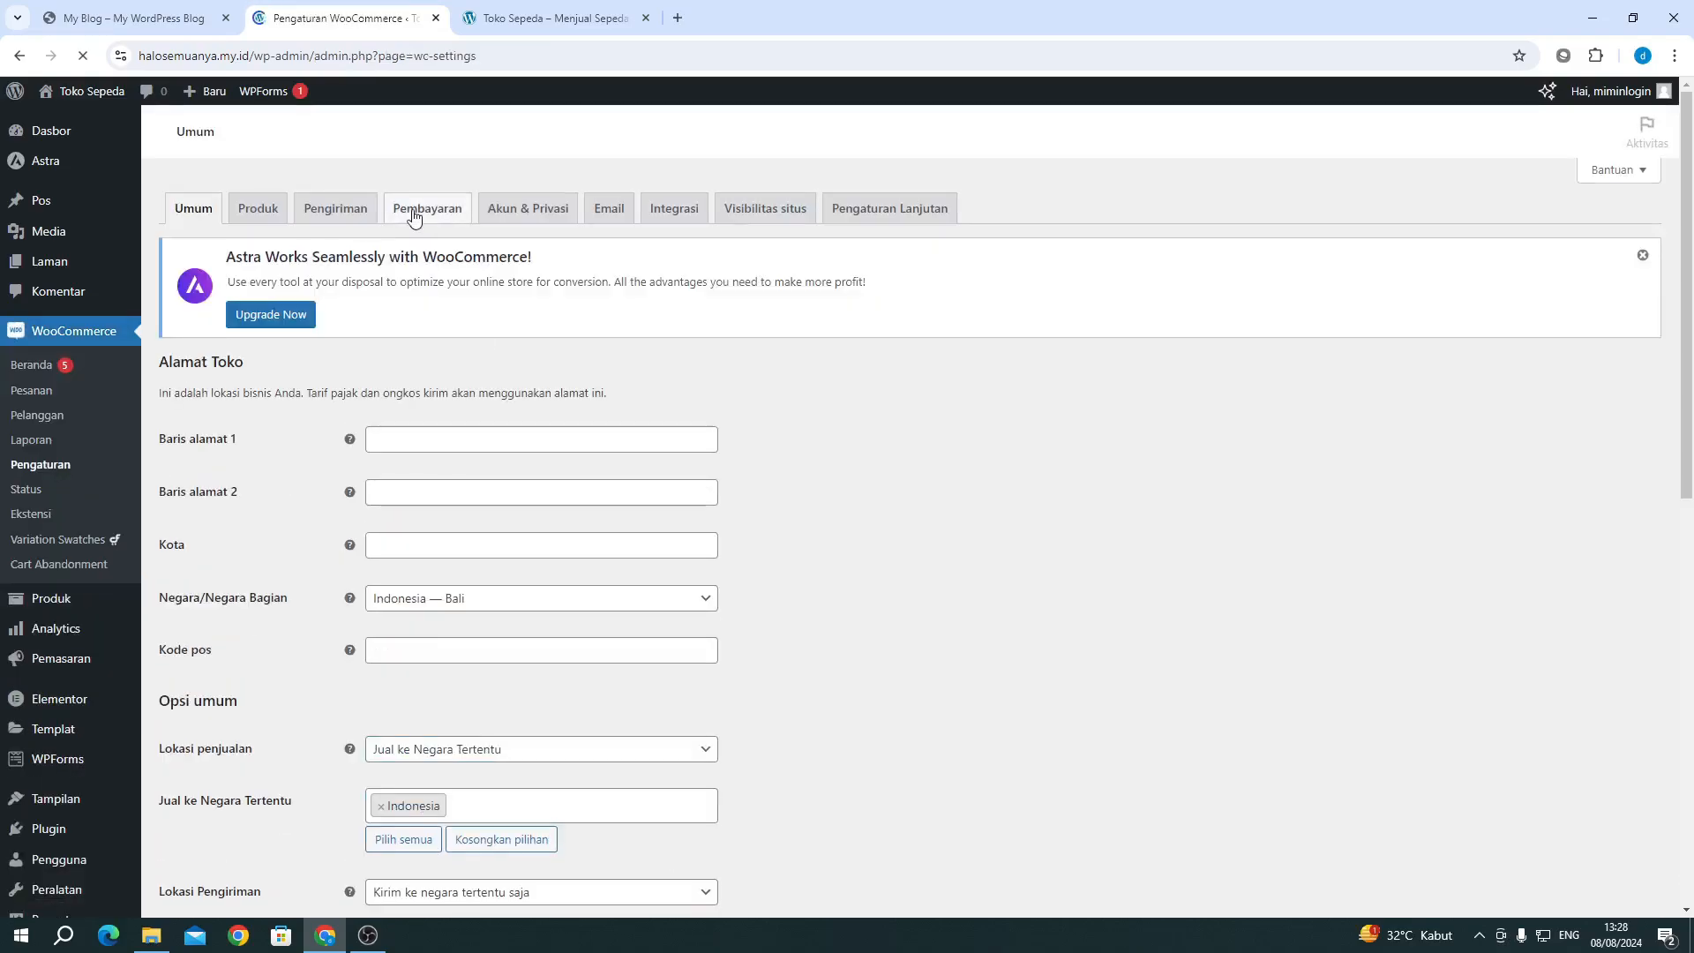
{"action": "left_click", "coordinate": [415, 216]}
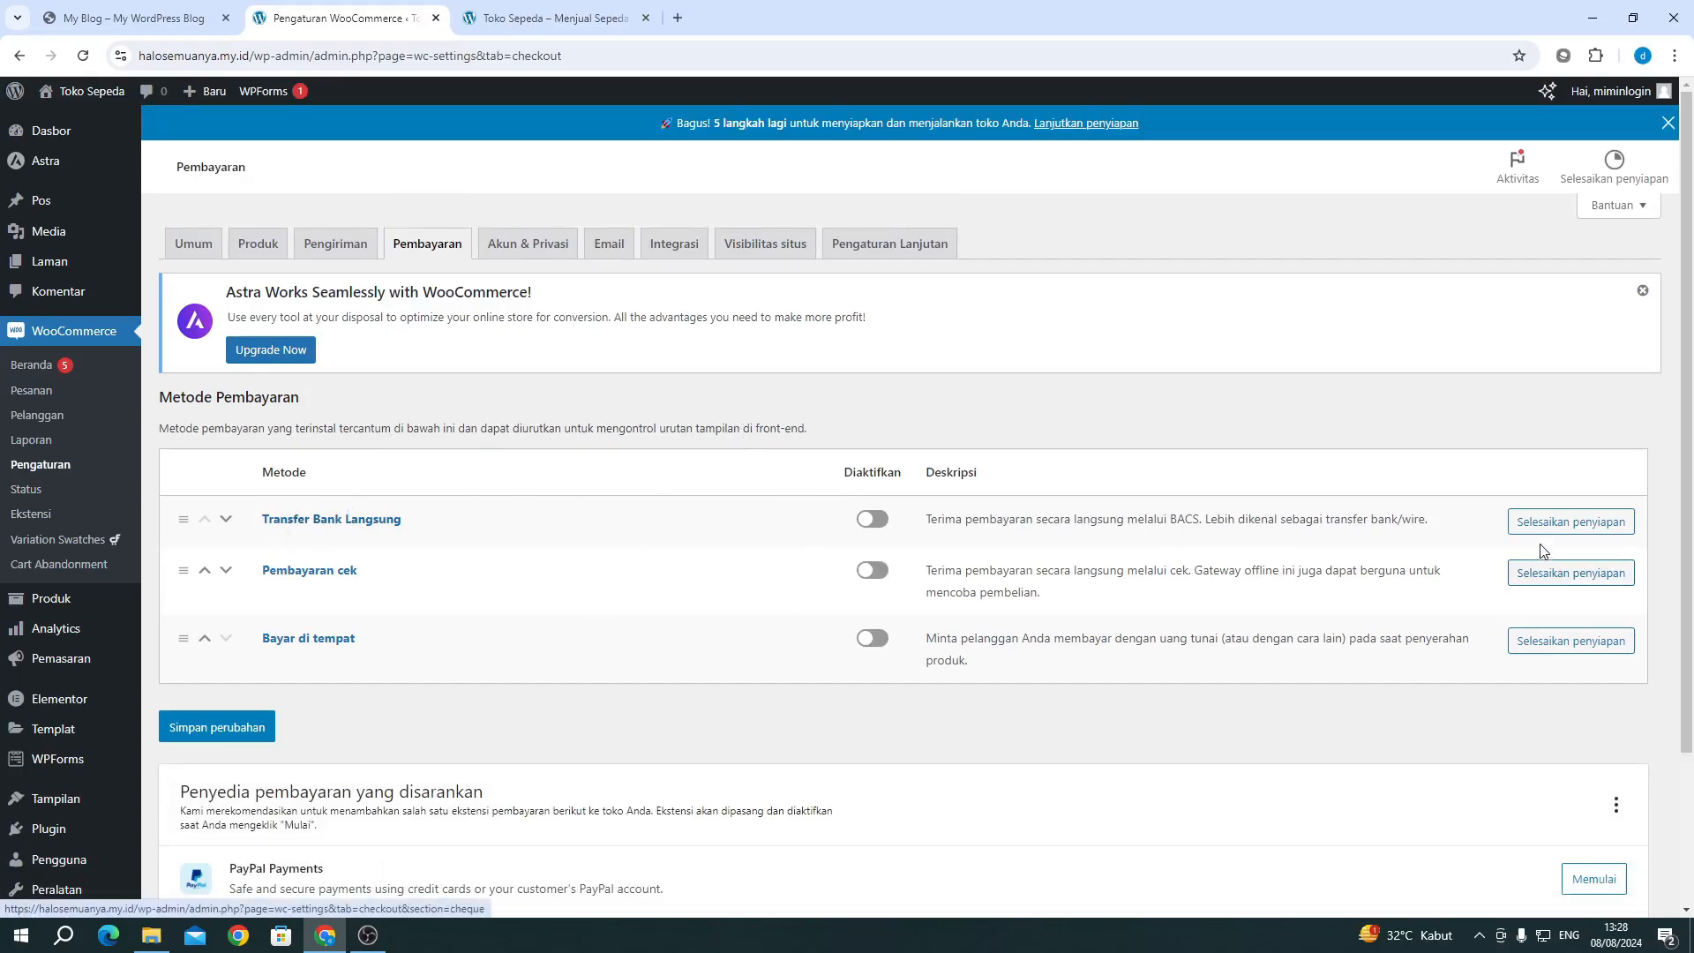
{"action": "left_click", "coordinate": [1610, 527]}
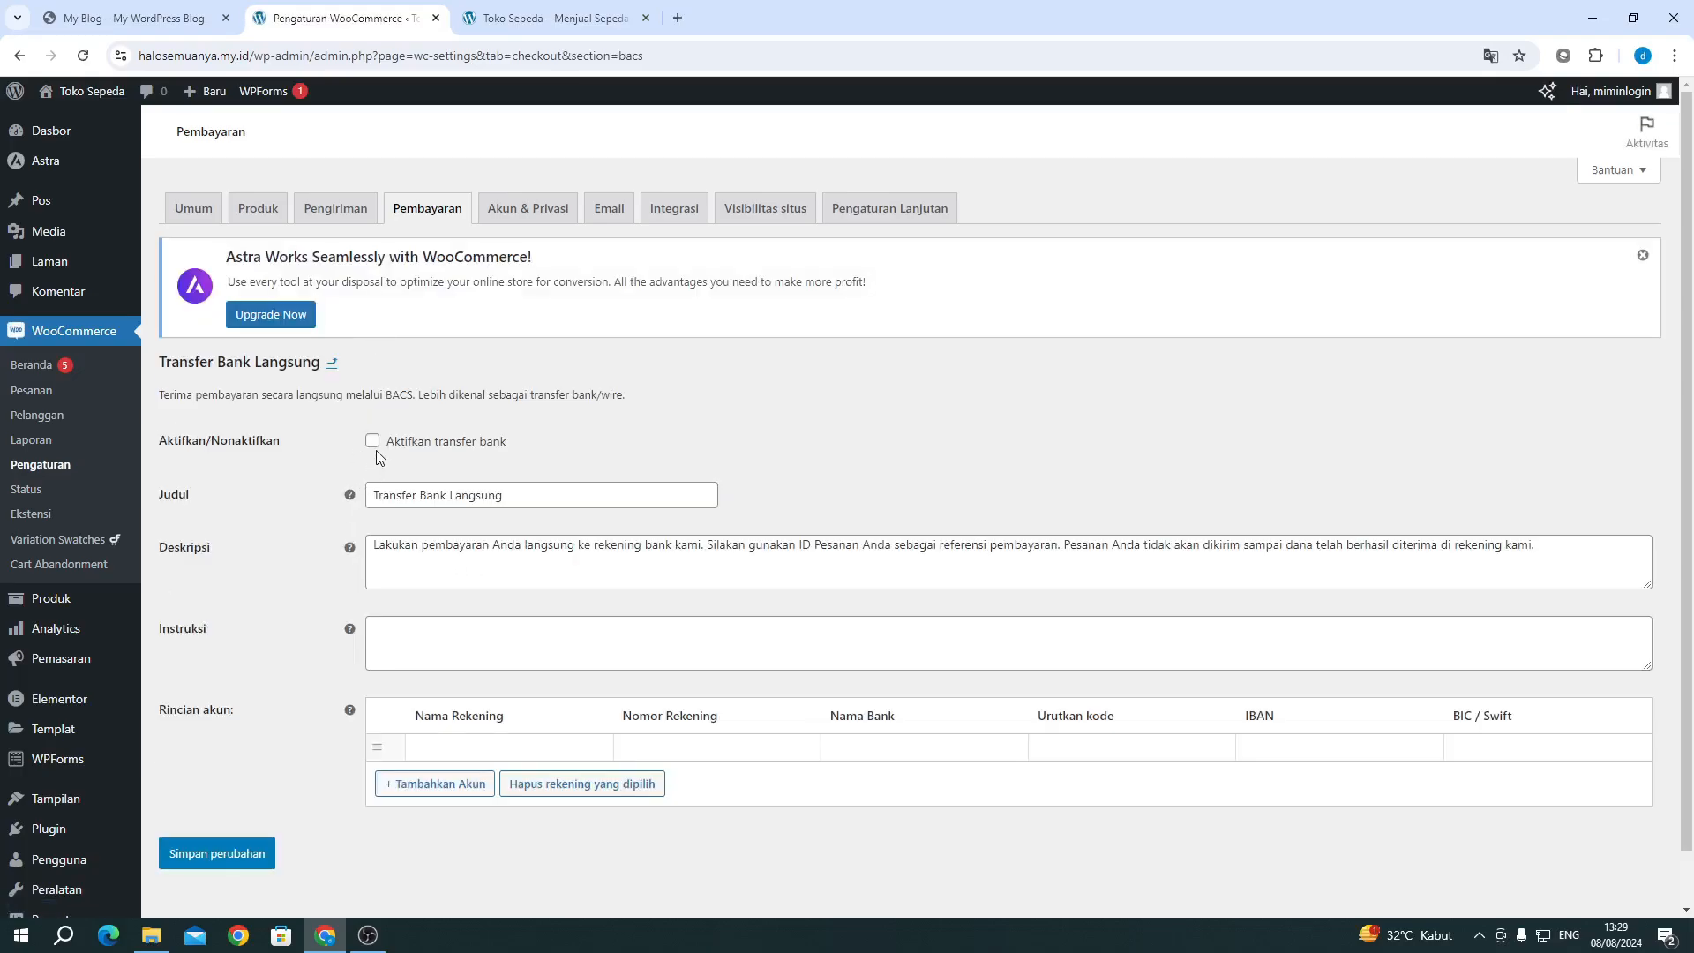
{"action": "left_click", "coordinate": [372, 441]}
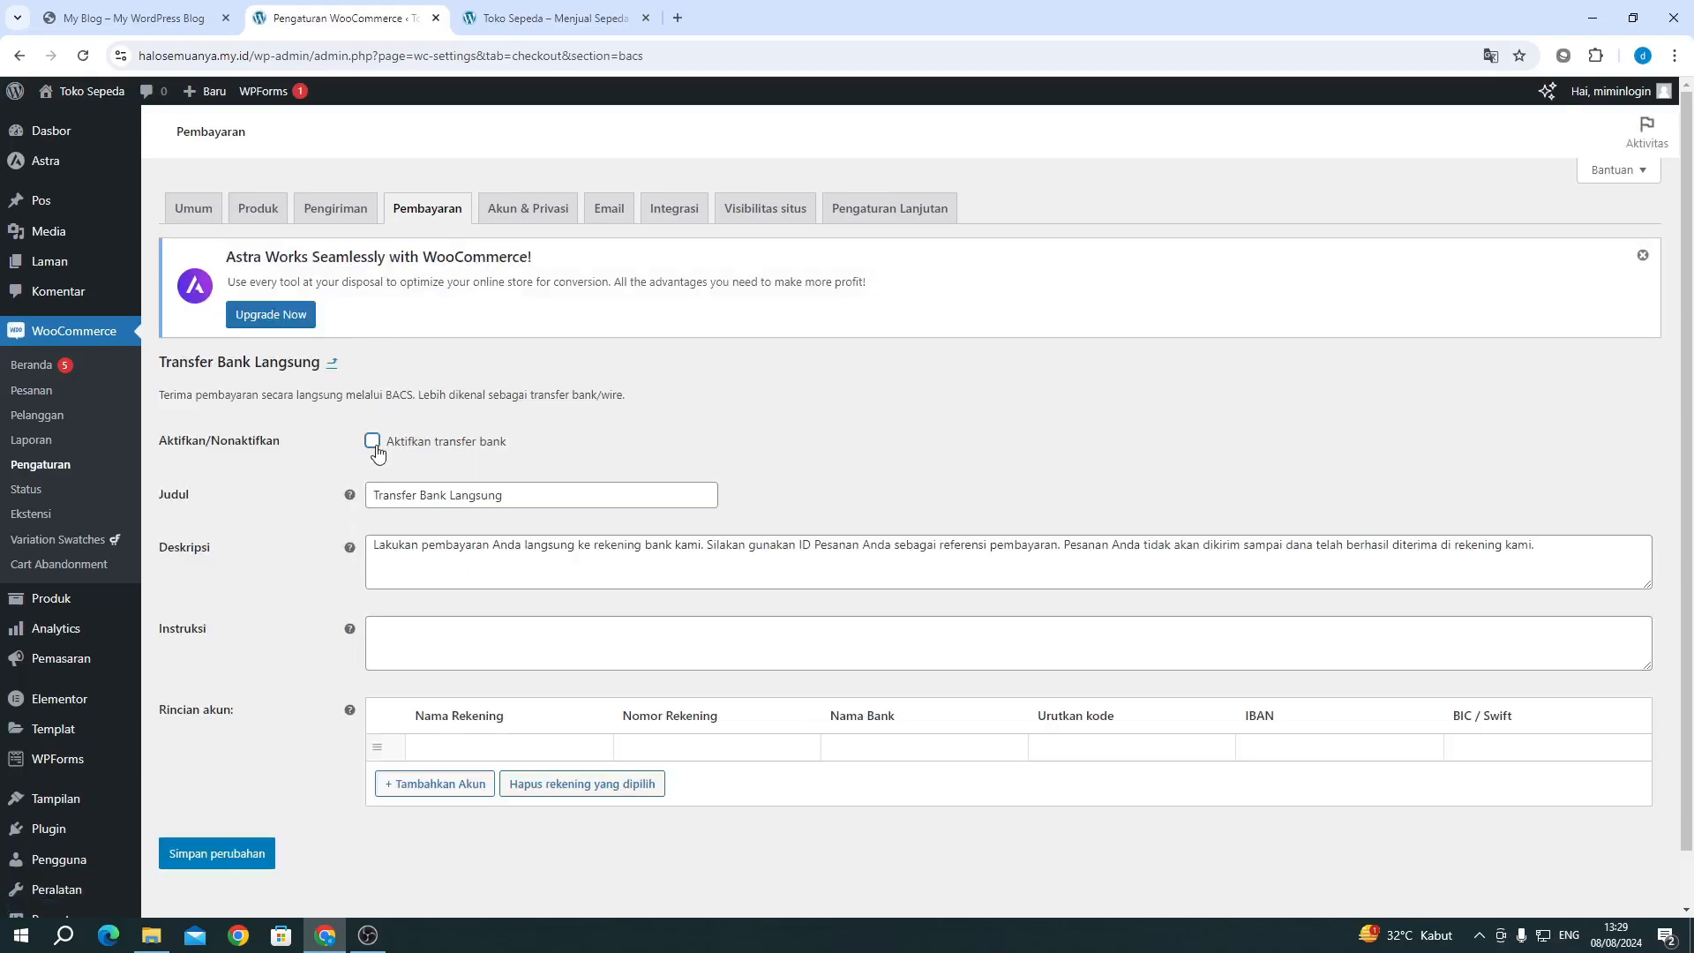
Step: Enter the account holder's name, the account number and BRI as the bank for direct bank transfer, and save the settings
{"action": "left_click", "coordinate": [450, 747]}
{"action": "left_click", "coordinate": [564, 789]}
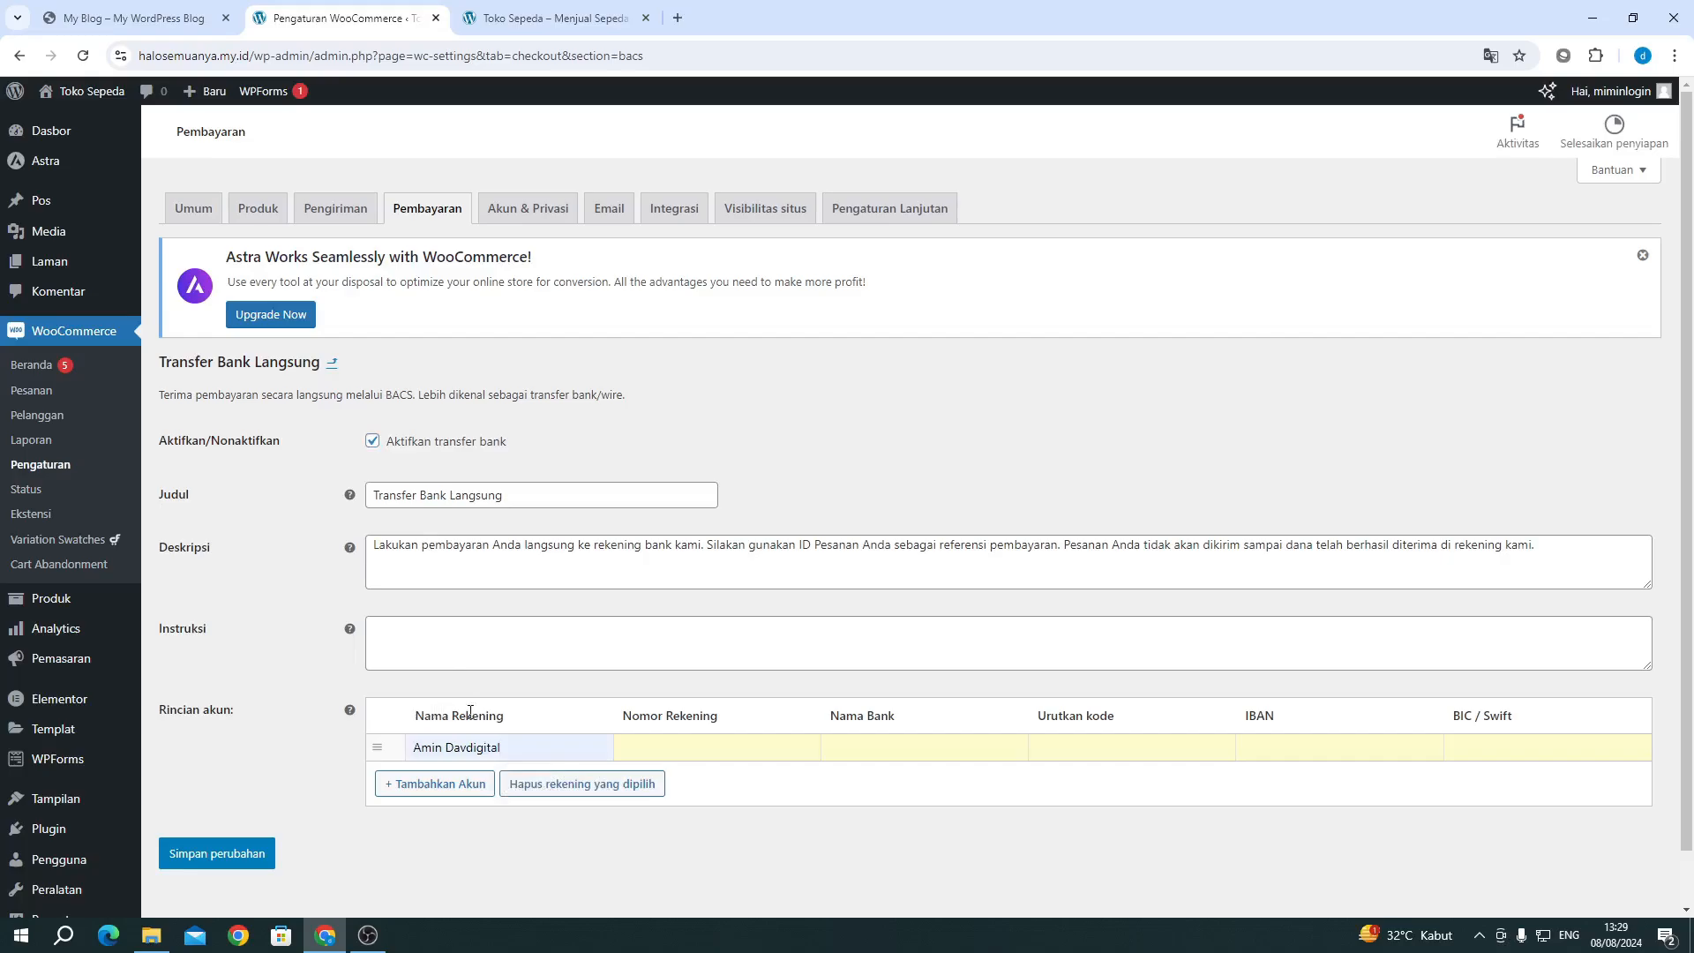
{"action": "left_click", "coordinate": [717, 745]}
{"action": "left_click", "coordinate": [746, 792]}
{"action": "left_click", "coordinate": [921, 773]}
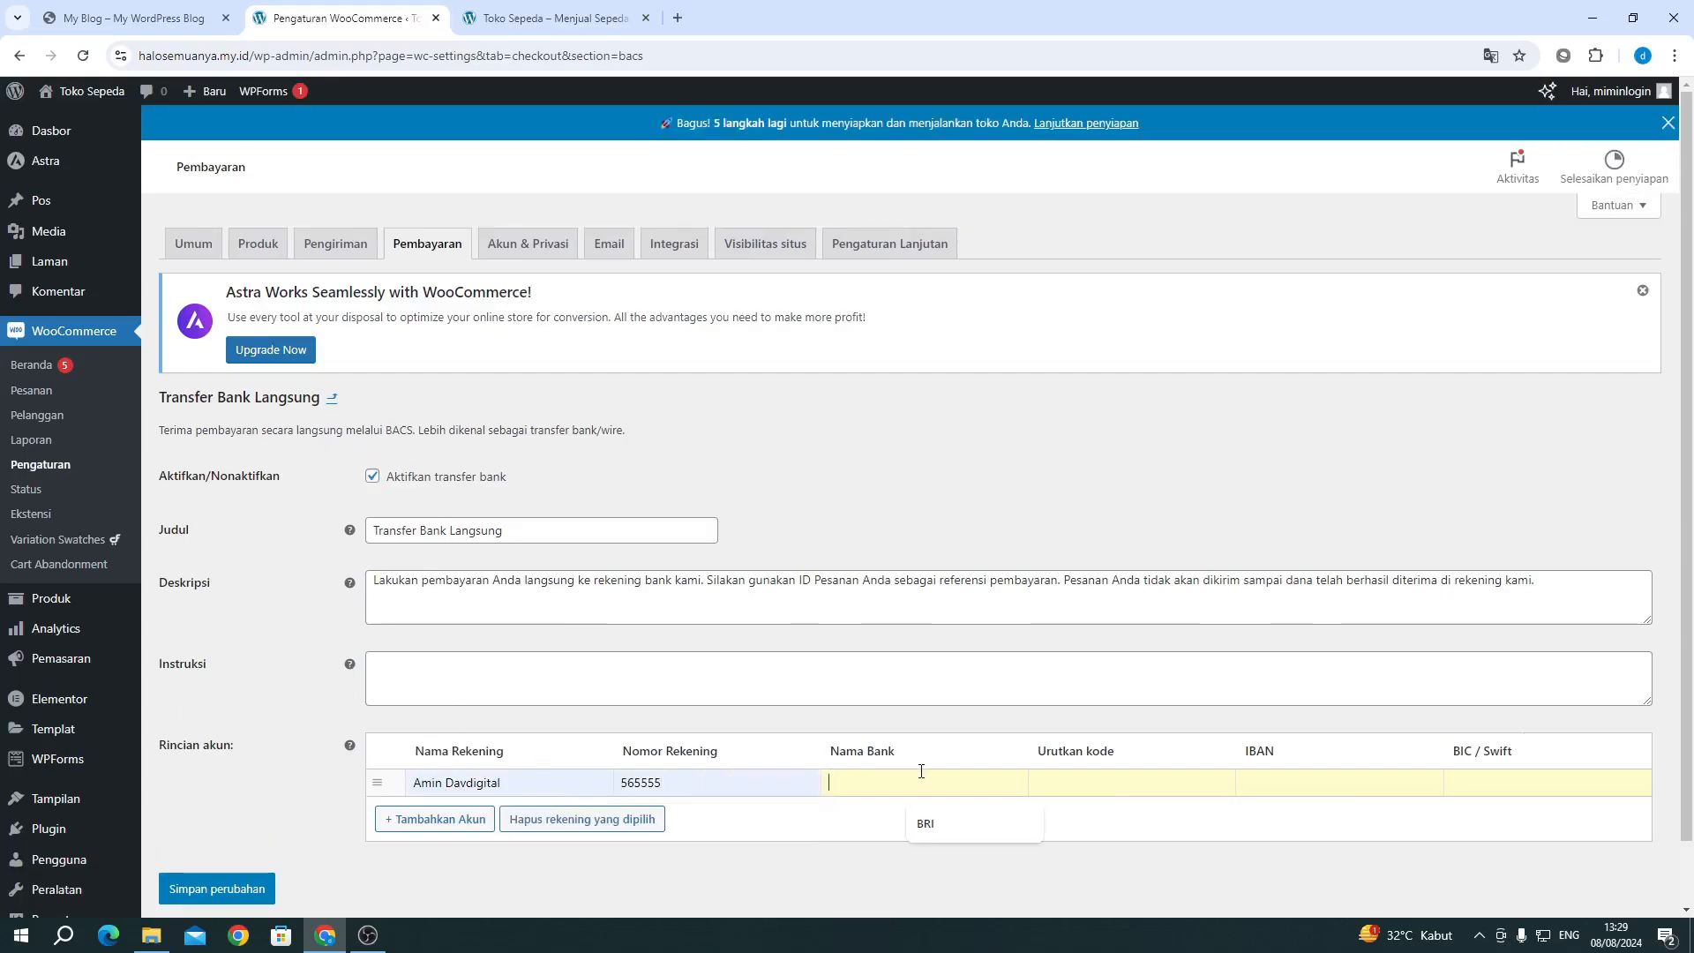
{"action": "left_click", "coordinate": [923, 823]}
{"action": "scroll", "coordinate": [901, 741], "scroll_direction": "down", "scroll_amount": 1}
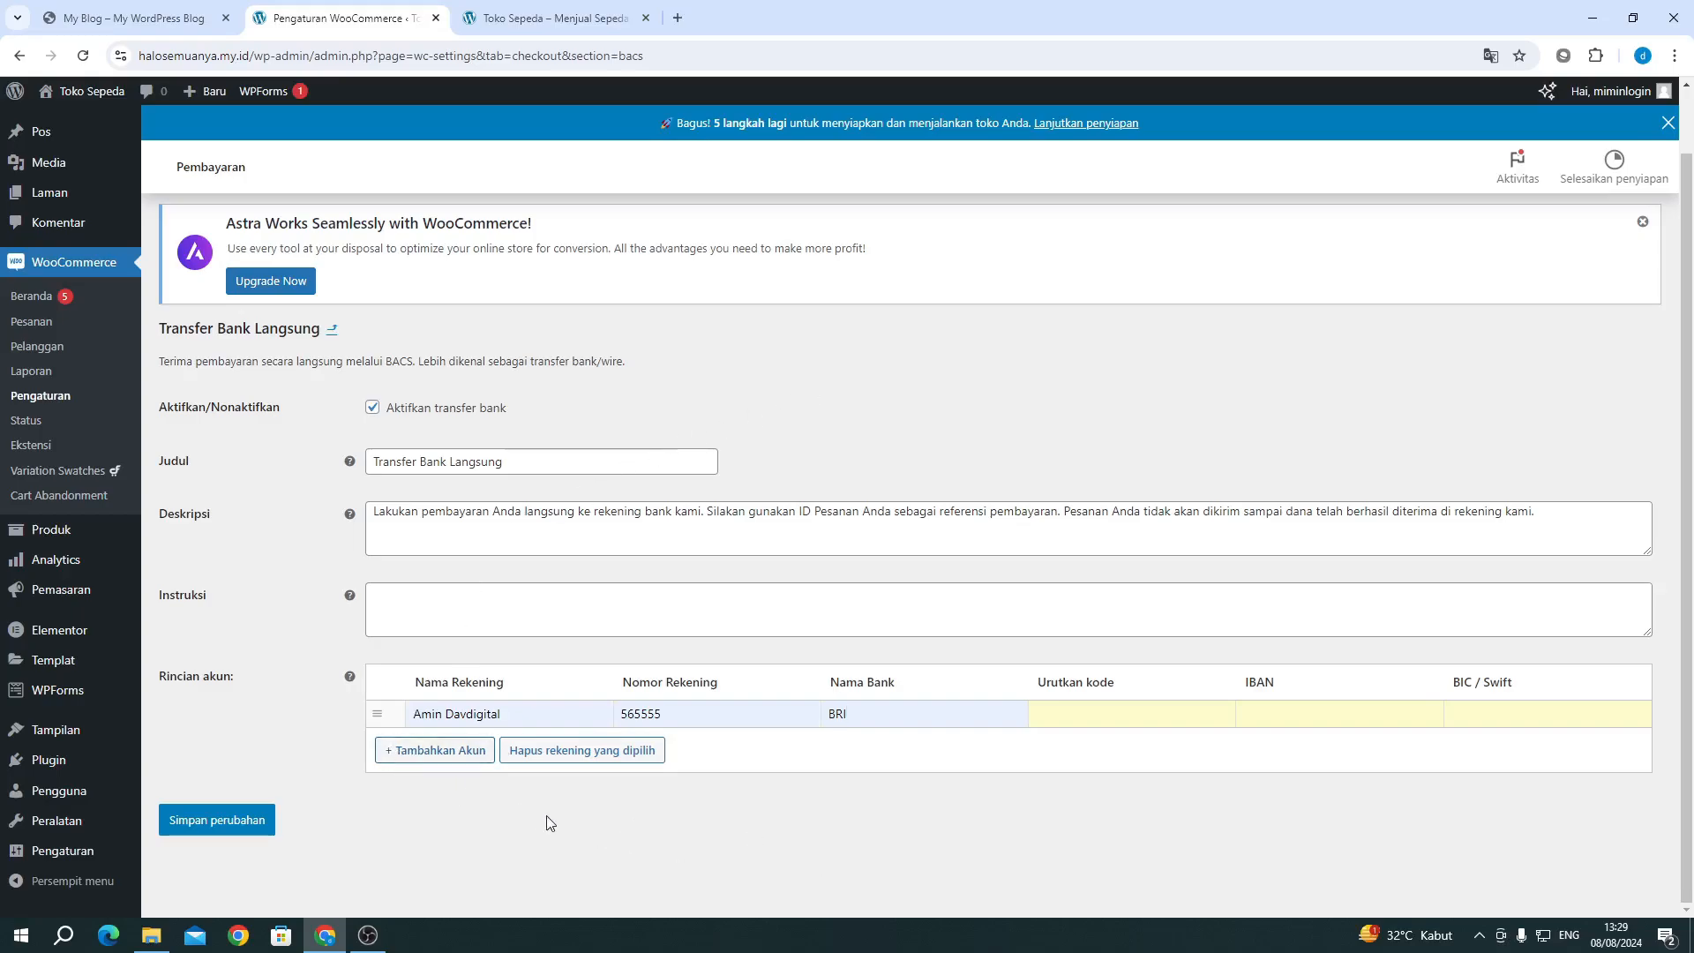
{"action": "left_click", "coordinate": [237, 828]}
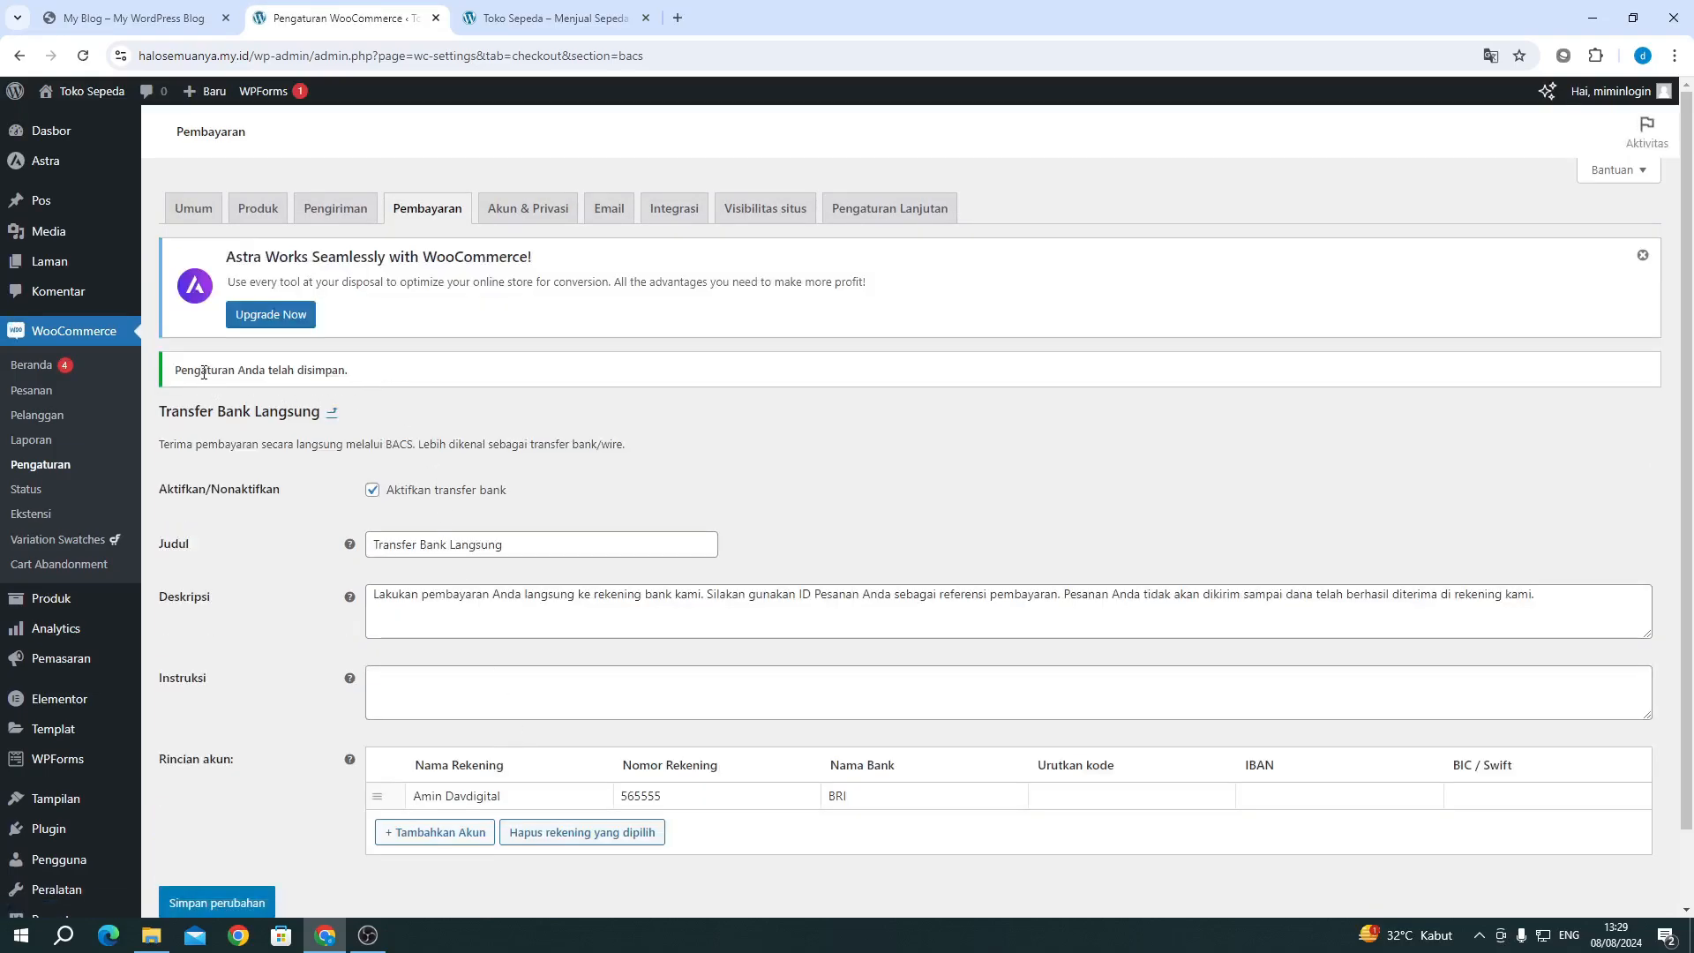
{"action": "left_click_drag", "start_coordinate": [204, 373], "coordinate": [461, 371]}
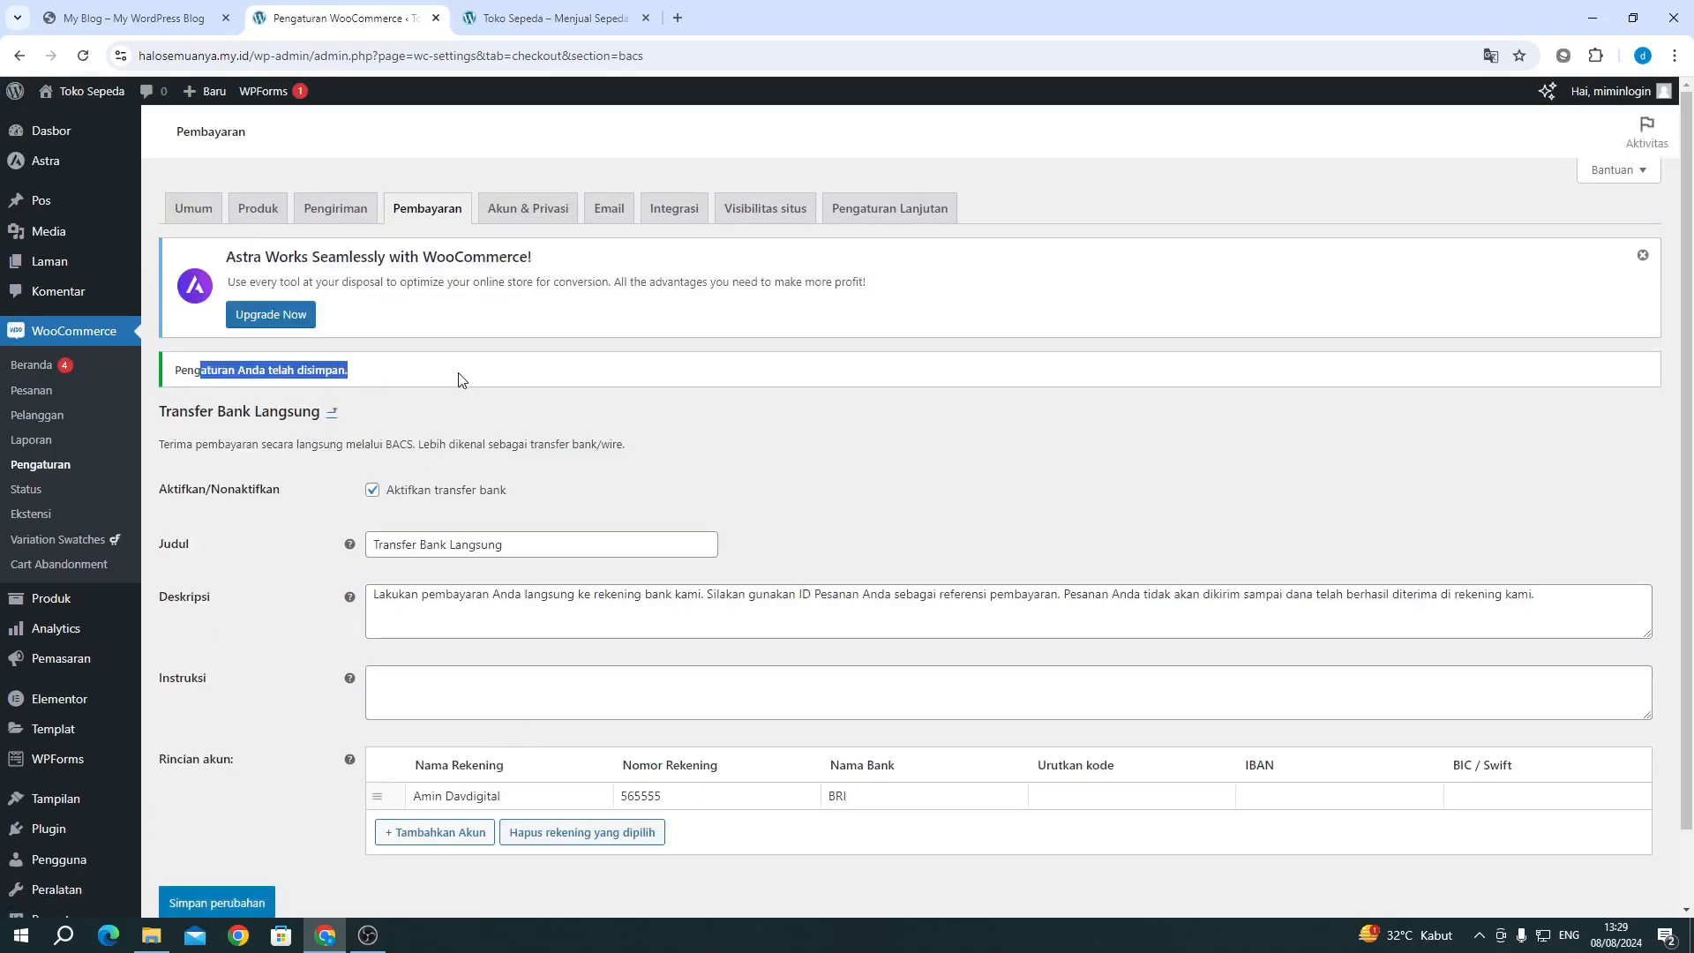
{"action": "left_click", "coordinate": [463, 375]}
Step: In the WooCommerce account and privacy settings, disable orders without an account and allow login to existing accounts during checkout
{"action": "left_click", "coordinate": [498, 214]}
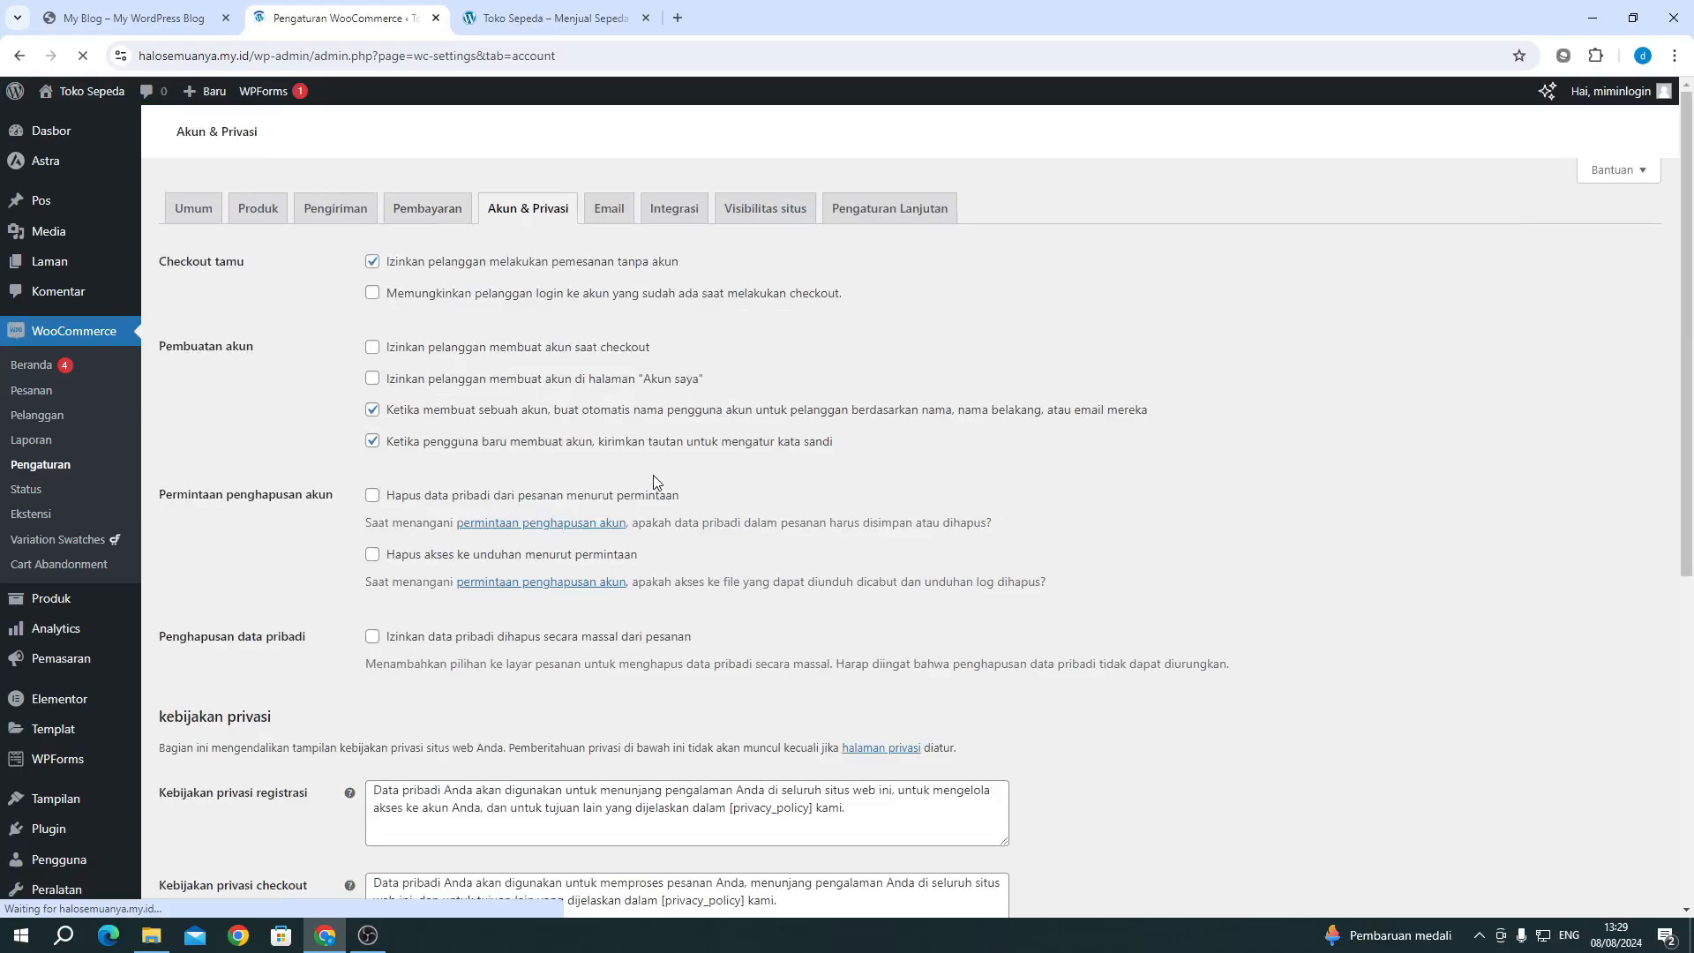
{"action": "left_click", "coordinate": [465, 380]}
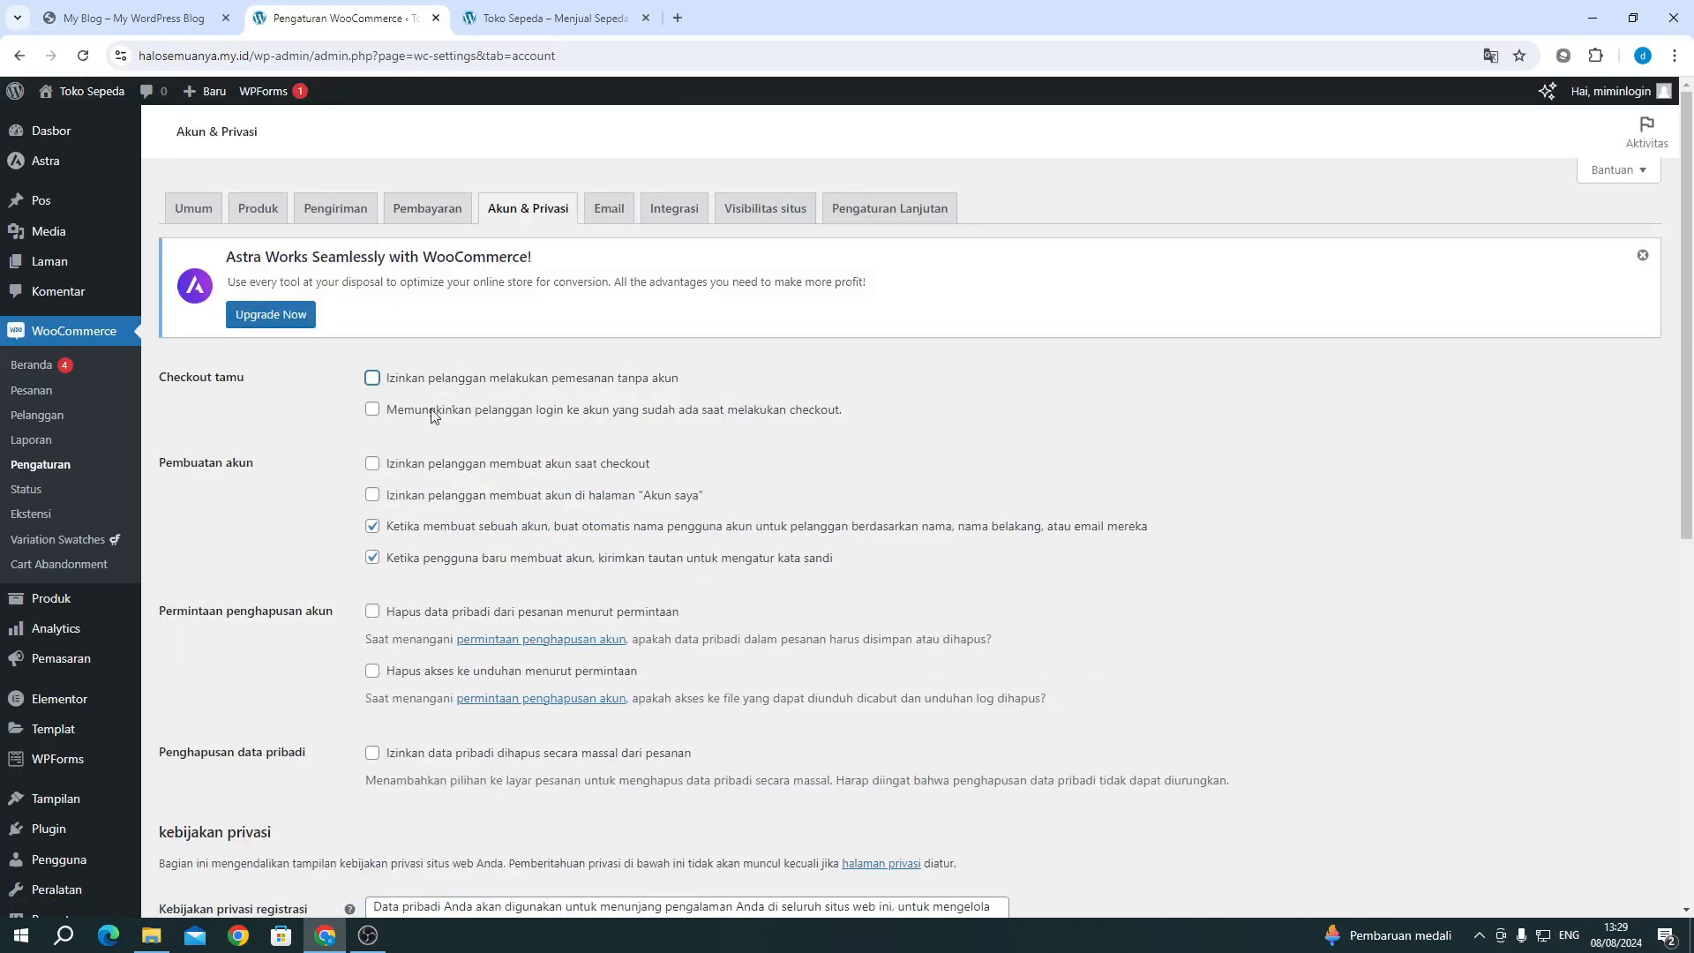
{"action": "left_click", "coordinate": [432, 411]}
Step: Allow account creation at checkout and on the Akun saya page, and disable automatic usernames and the password setup link
{"action": "left_click", "coordinate": [406, 465]}
{"action": "left_click", "coordinate": [403, 496]}
{"action": "left_click", "coordinate": [398, 528]}
{"action": "left_click", "coordinate": [398, 559]}
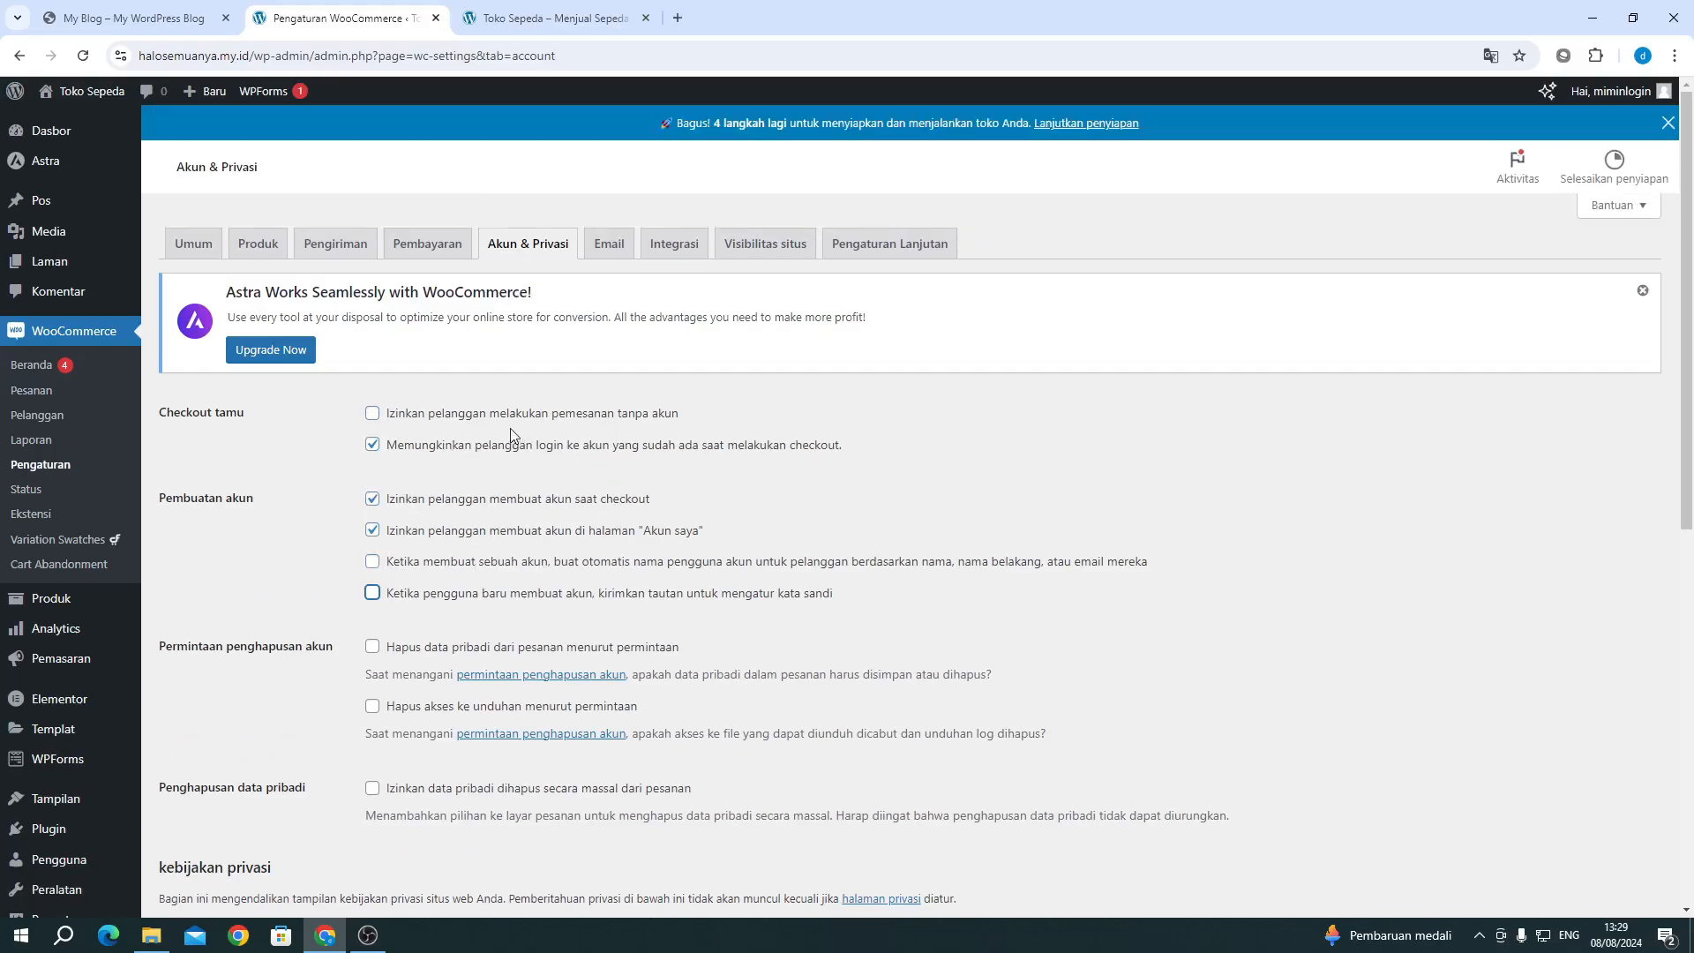
Step: Check the enabled login and account creation options and save the account and privacy settings
{"action": "left_click_drag", "start_coordinate": [490, 446], "coordinate": [642, 465]}
{"action": "left_click_drag", "start_coordinate": [523, 499], "coordinate": [680, 503]}
{"action": "left_click_drag", "start_coordinate": [543, 531], "coordinate": [682, 531]}
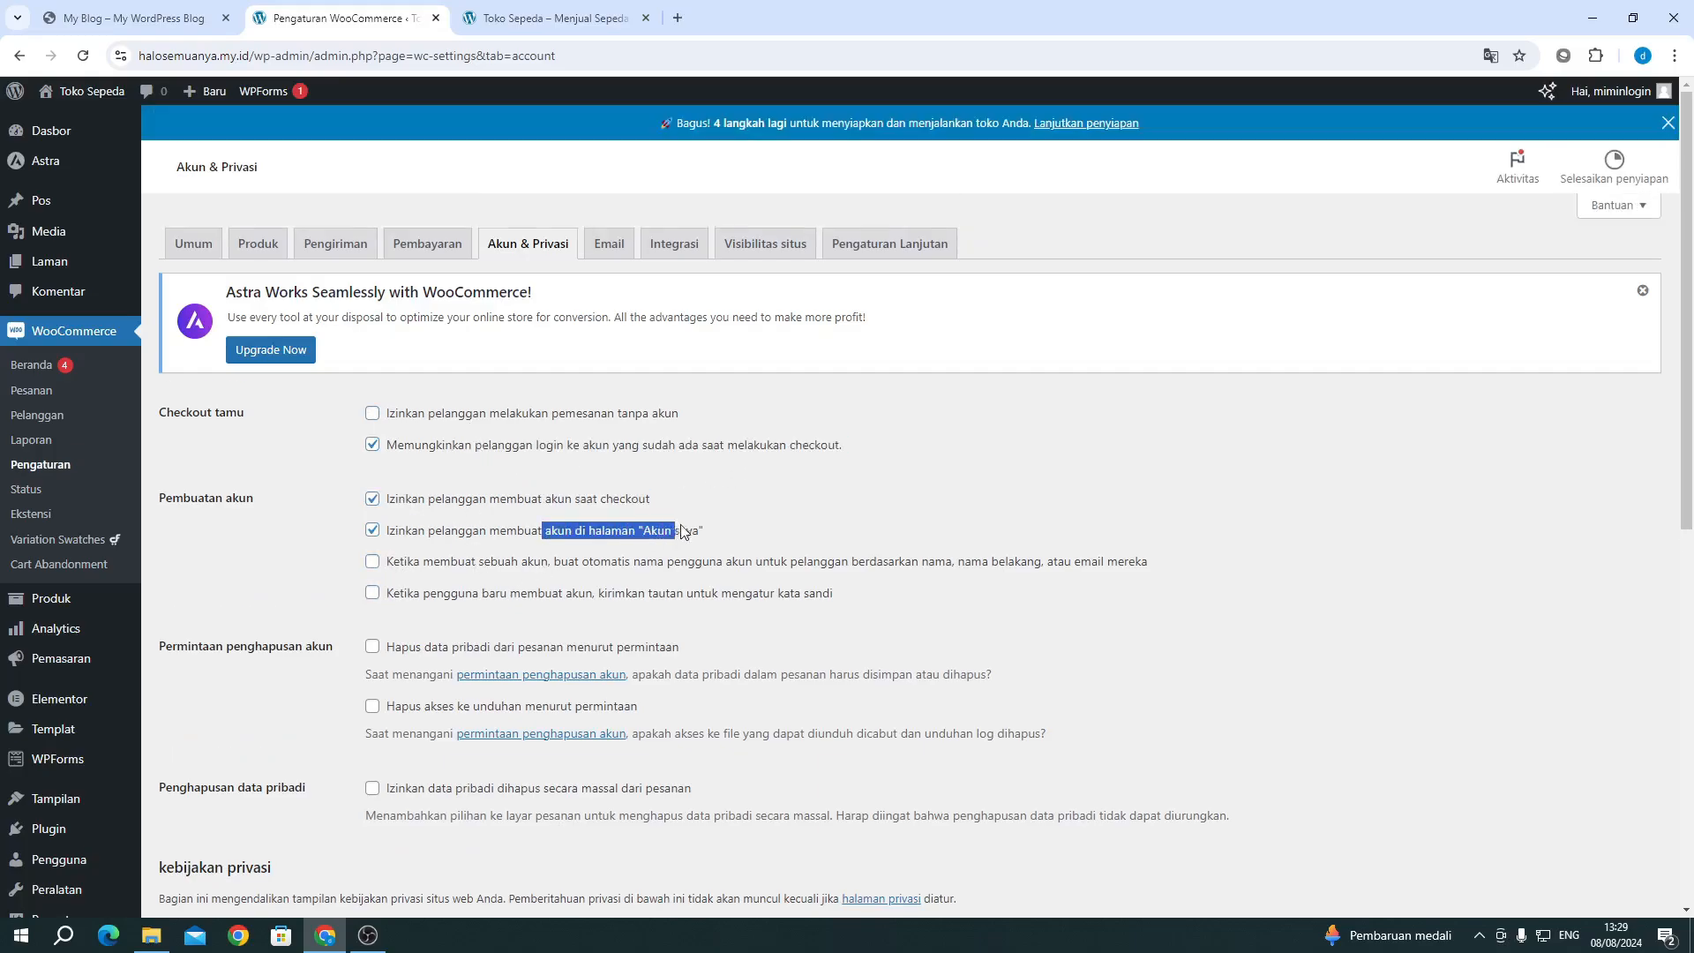
{"action": "left_click", "coordinate": [748, 516]}
{"action": "scroll", "coordinate": [394, 636], "scroll_direction": "down", "scroll_amount": 7}
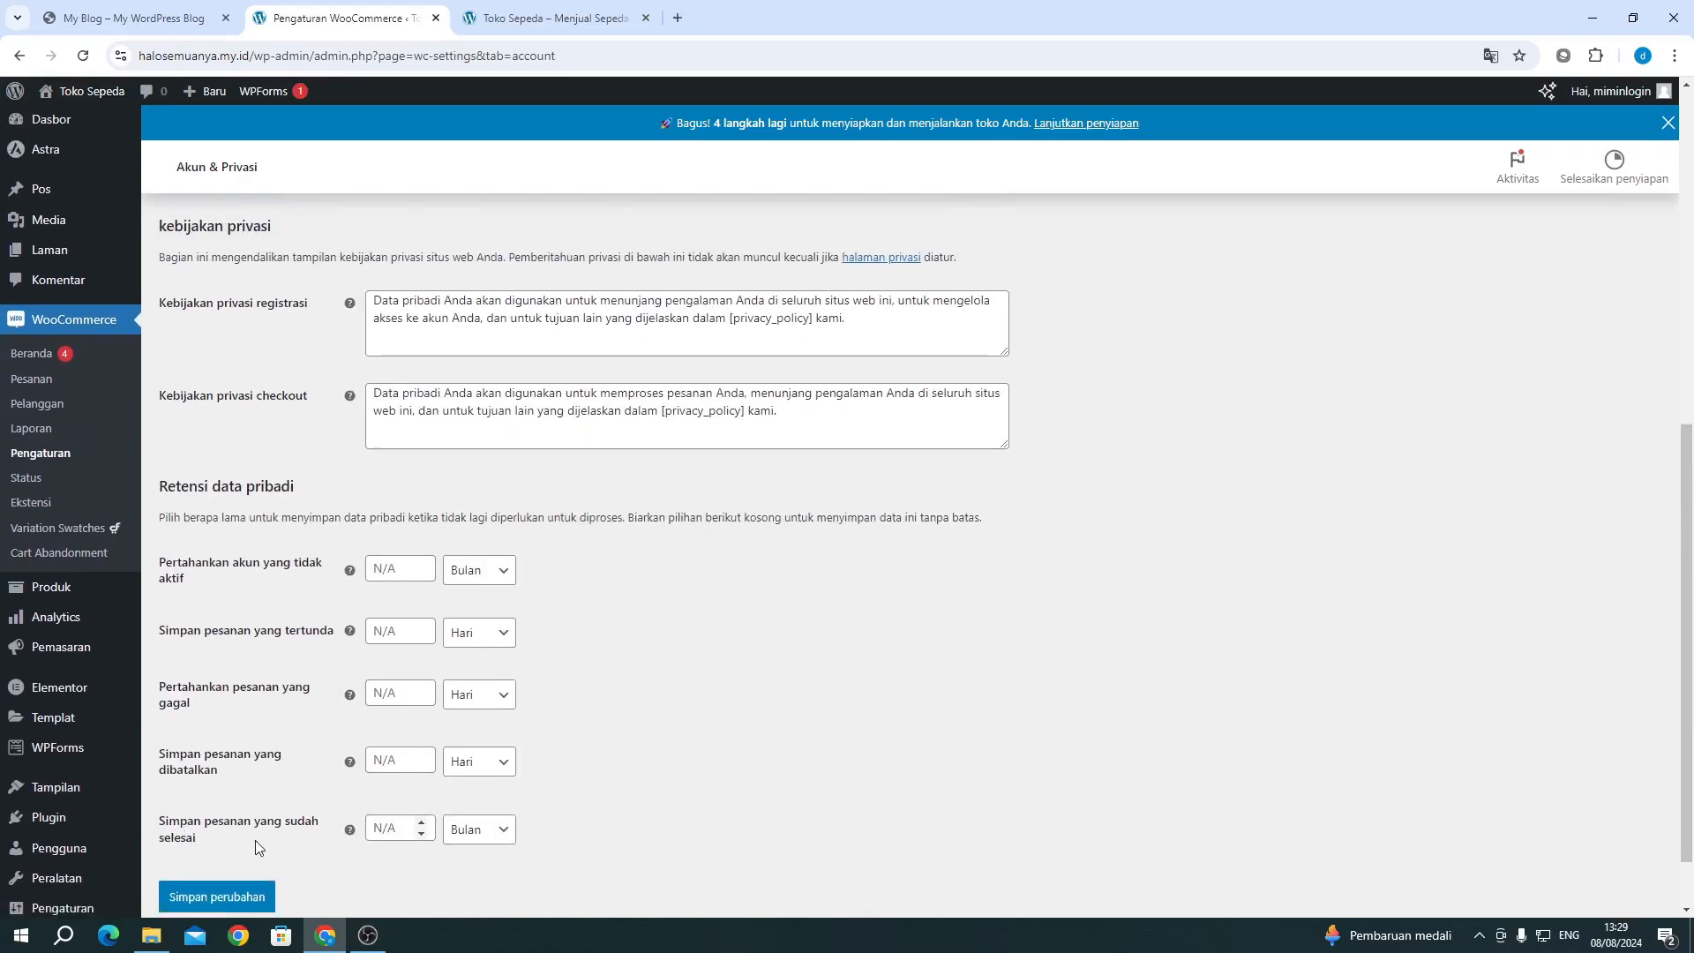
{"action": "left_click", "coordinate": [227, 825]}
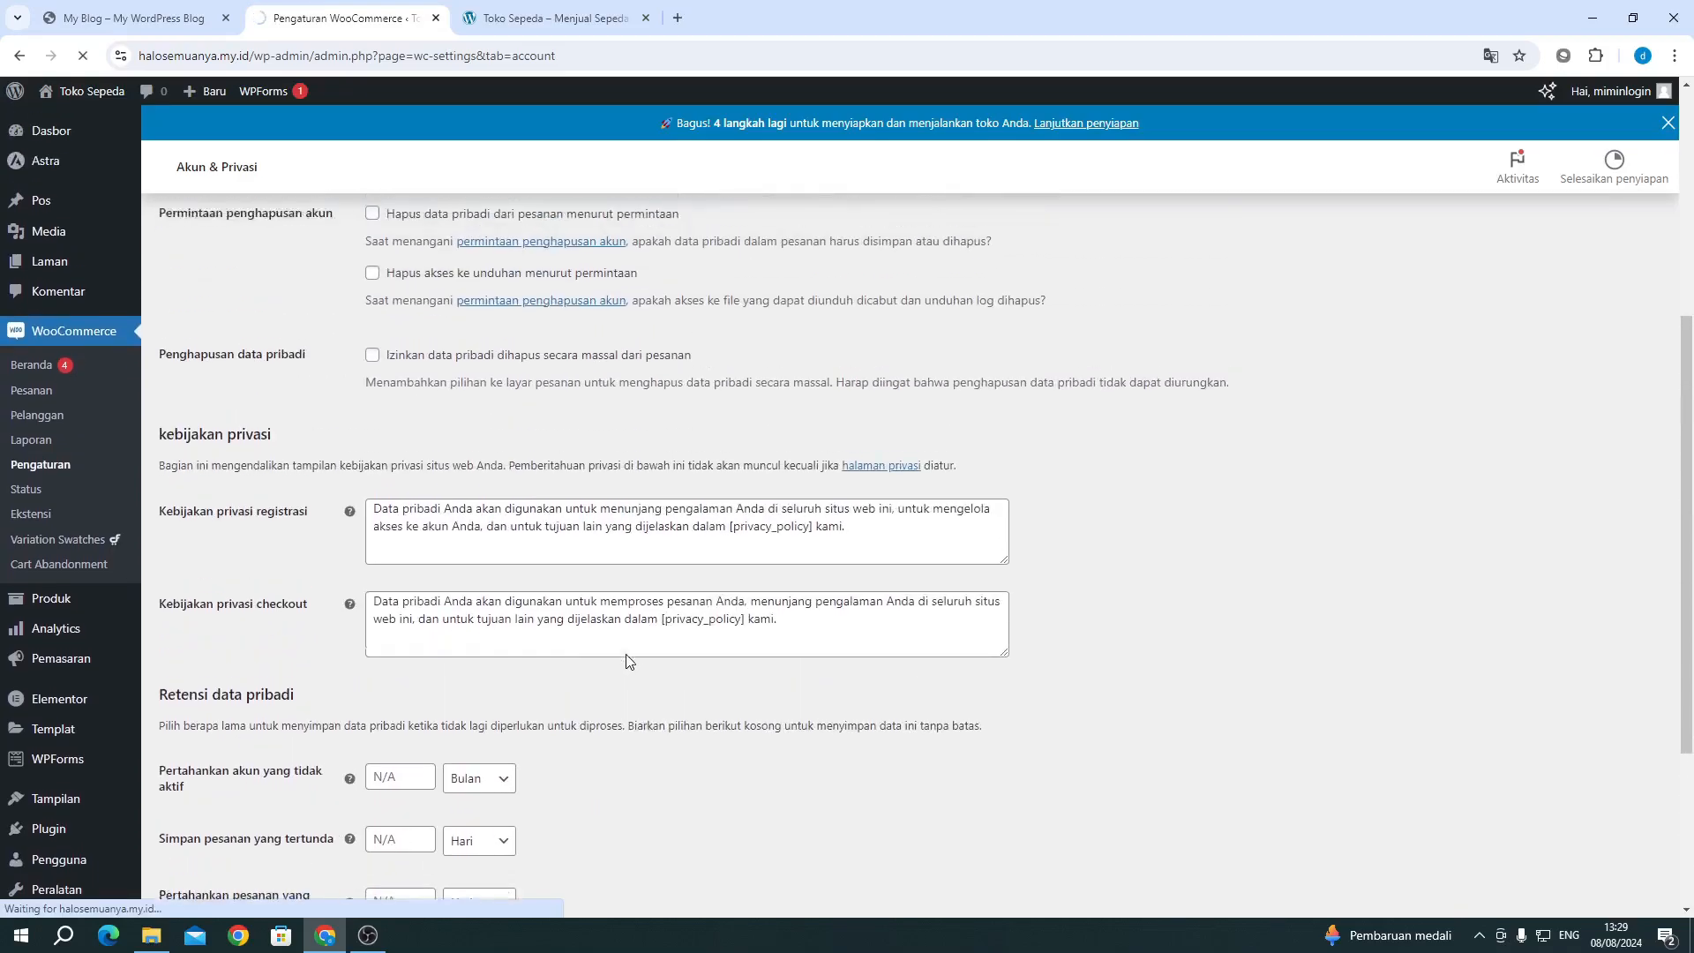
{"action": "scroll", "coordinate": [627, 654], "scroll_direction": "up", "scroll_amount": 4}
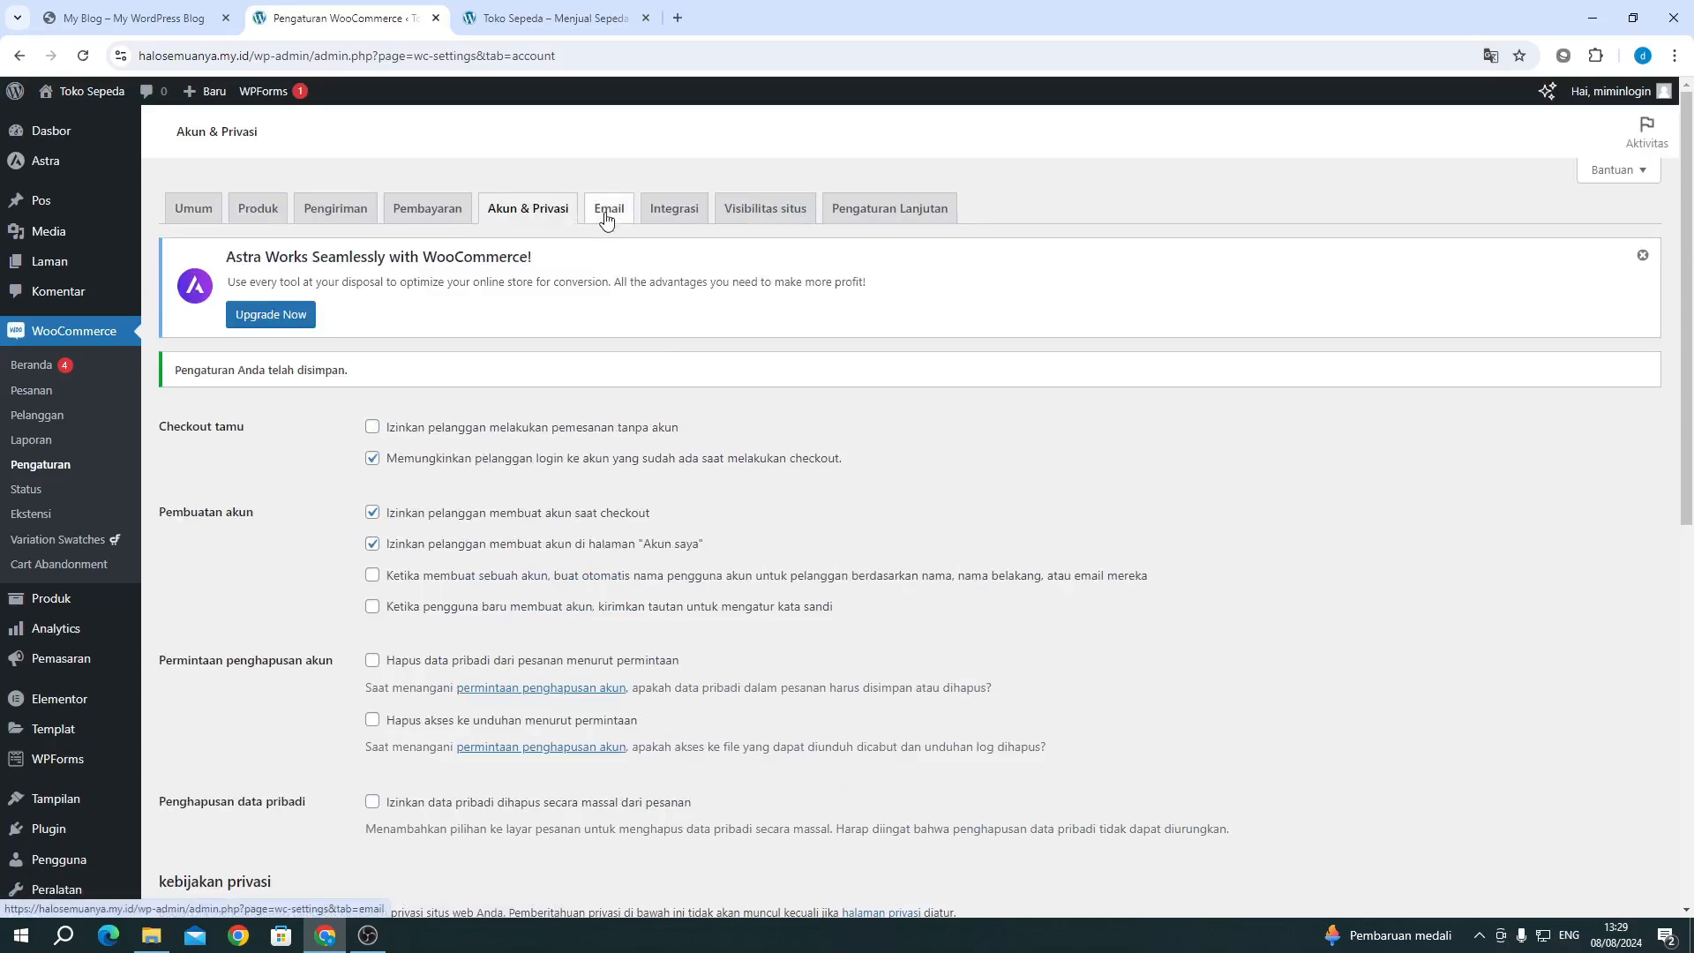
Step: View the WooCommerce shipping zones, and open the WooCommerce Indo Ongkir plugin page on wpbisnis.com in a new browser tab
{"action": "left_click", "coordinate": [334, 212]}
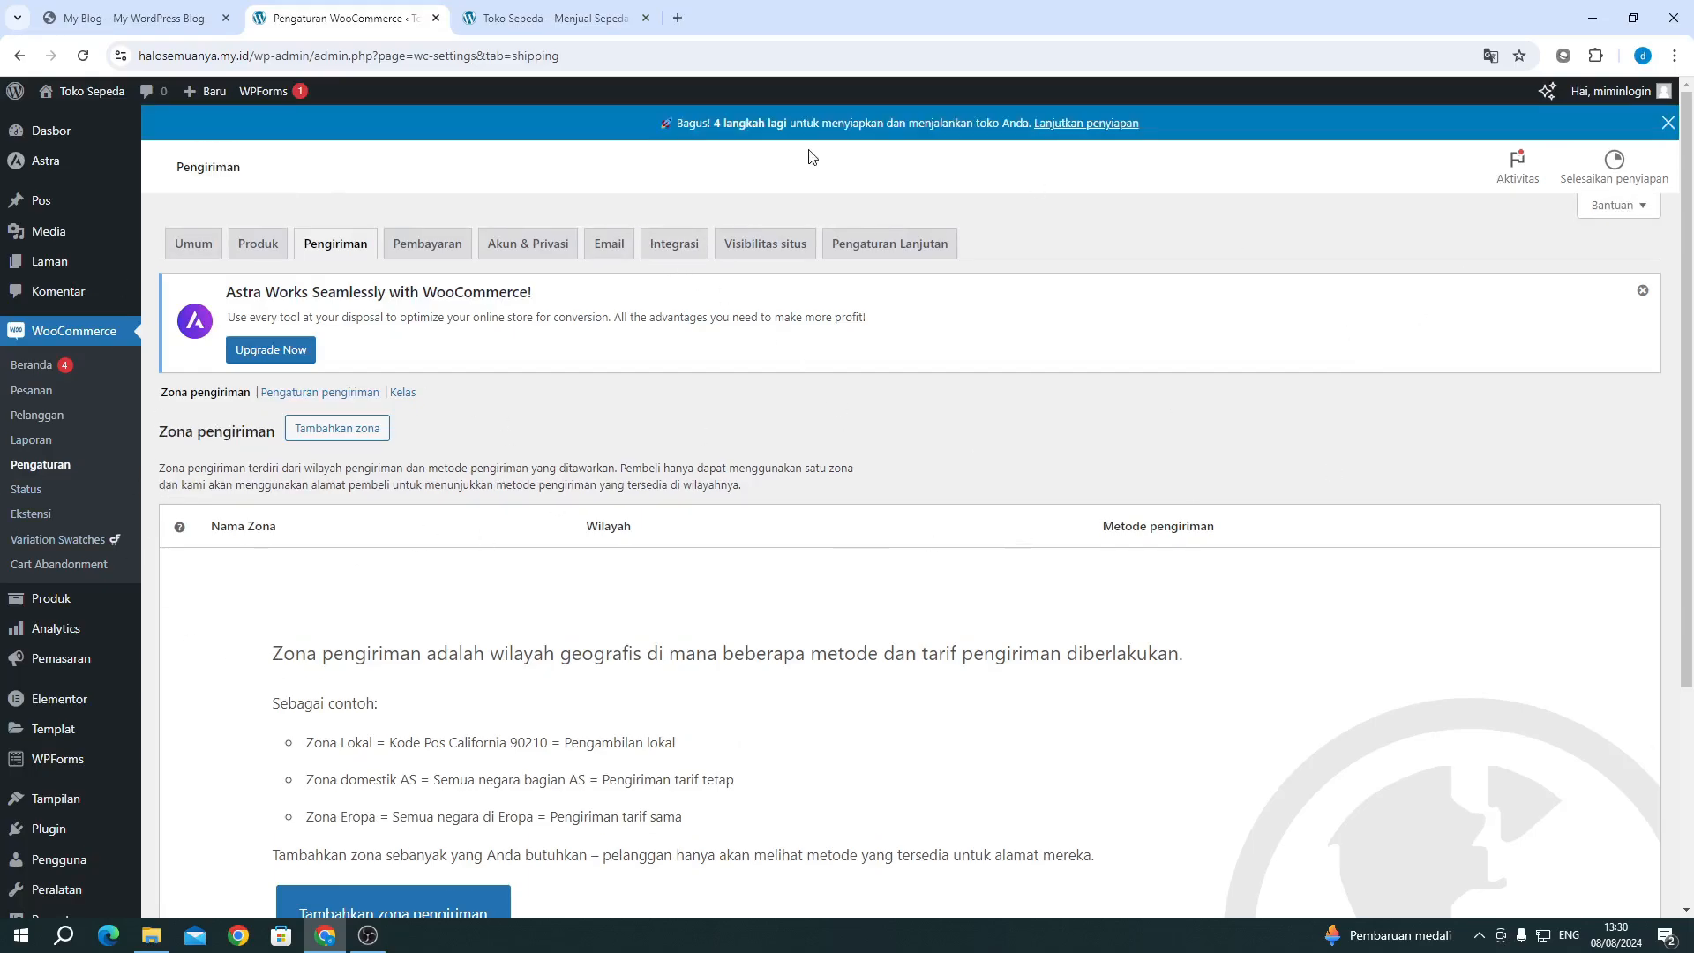
{"action": "left_click", "coordinate": [677, 18]}
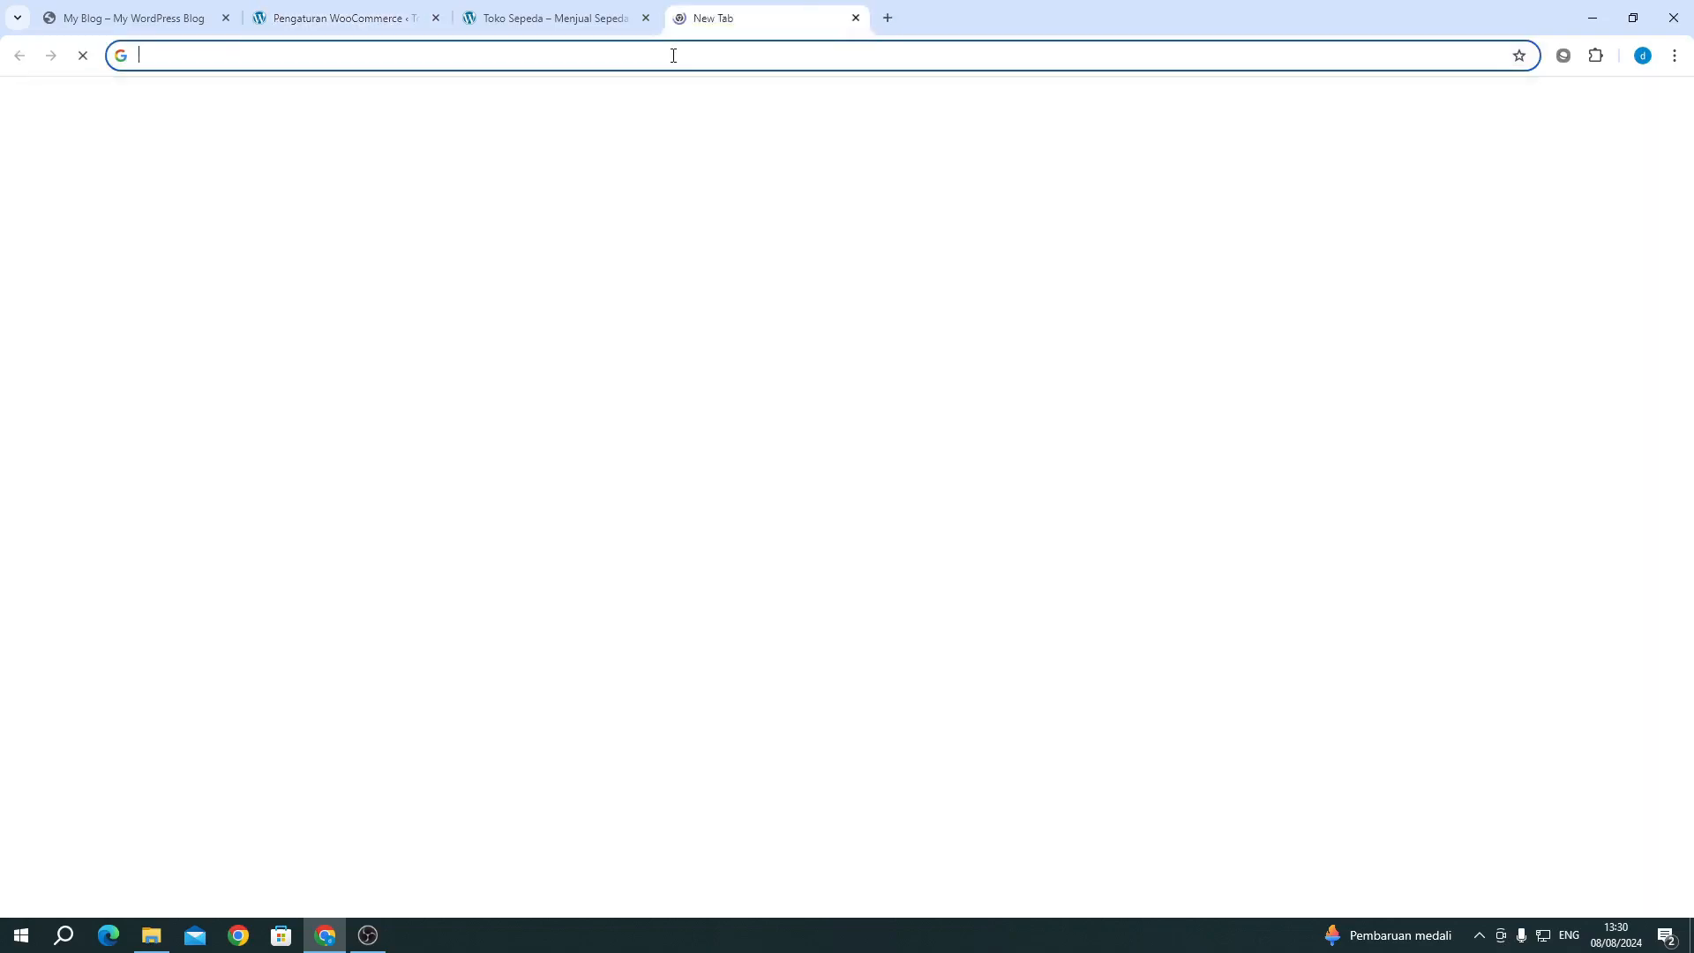
{"action": "type", "text": "ind"}
{"action": "key", "text": "Return"}
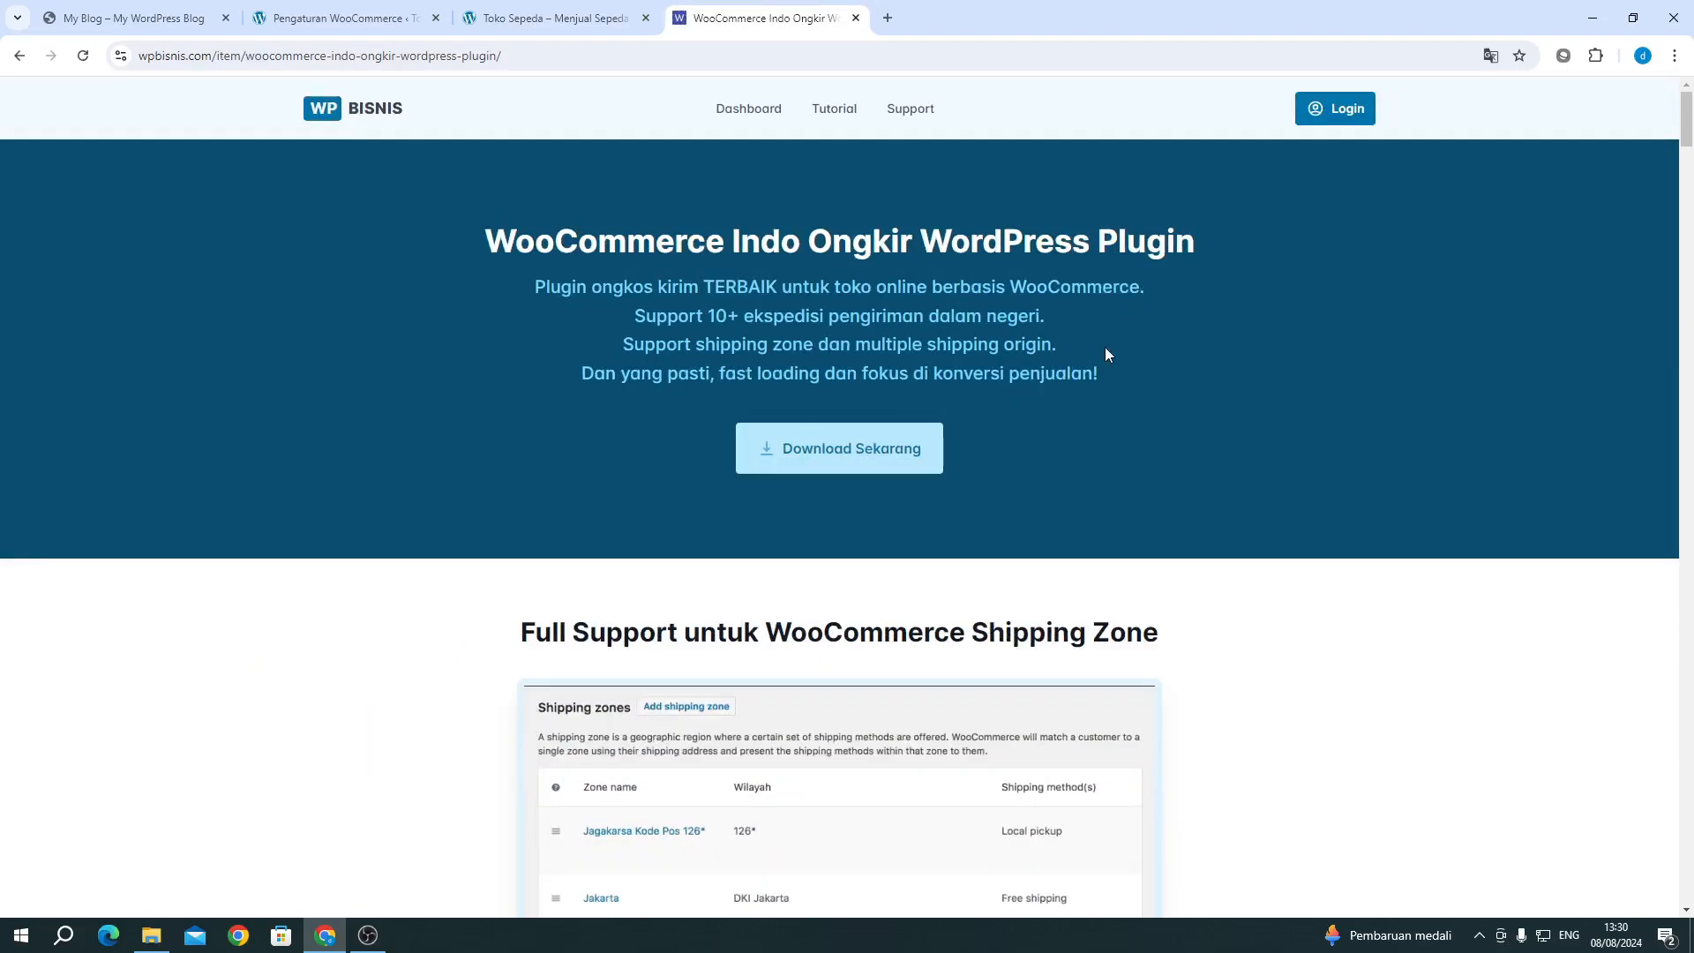
Step: Examine the Indo Ongkir plugin's introduction, supported local couriers, multi-origin shipping and address input features
{"action": "left_click_drag", "start_coordinate": [730, 245], "coordinate": [758, 269]}
{"action": "left_click", "coordinate": [822, 298]}
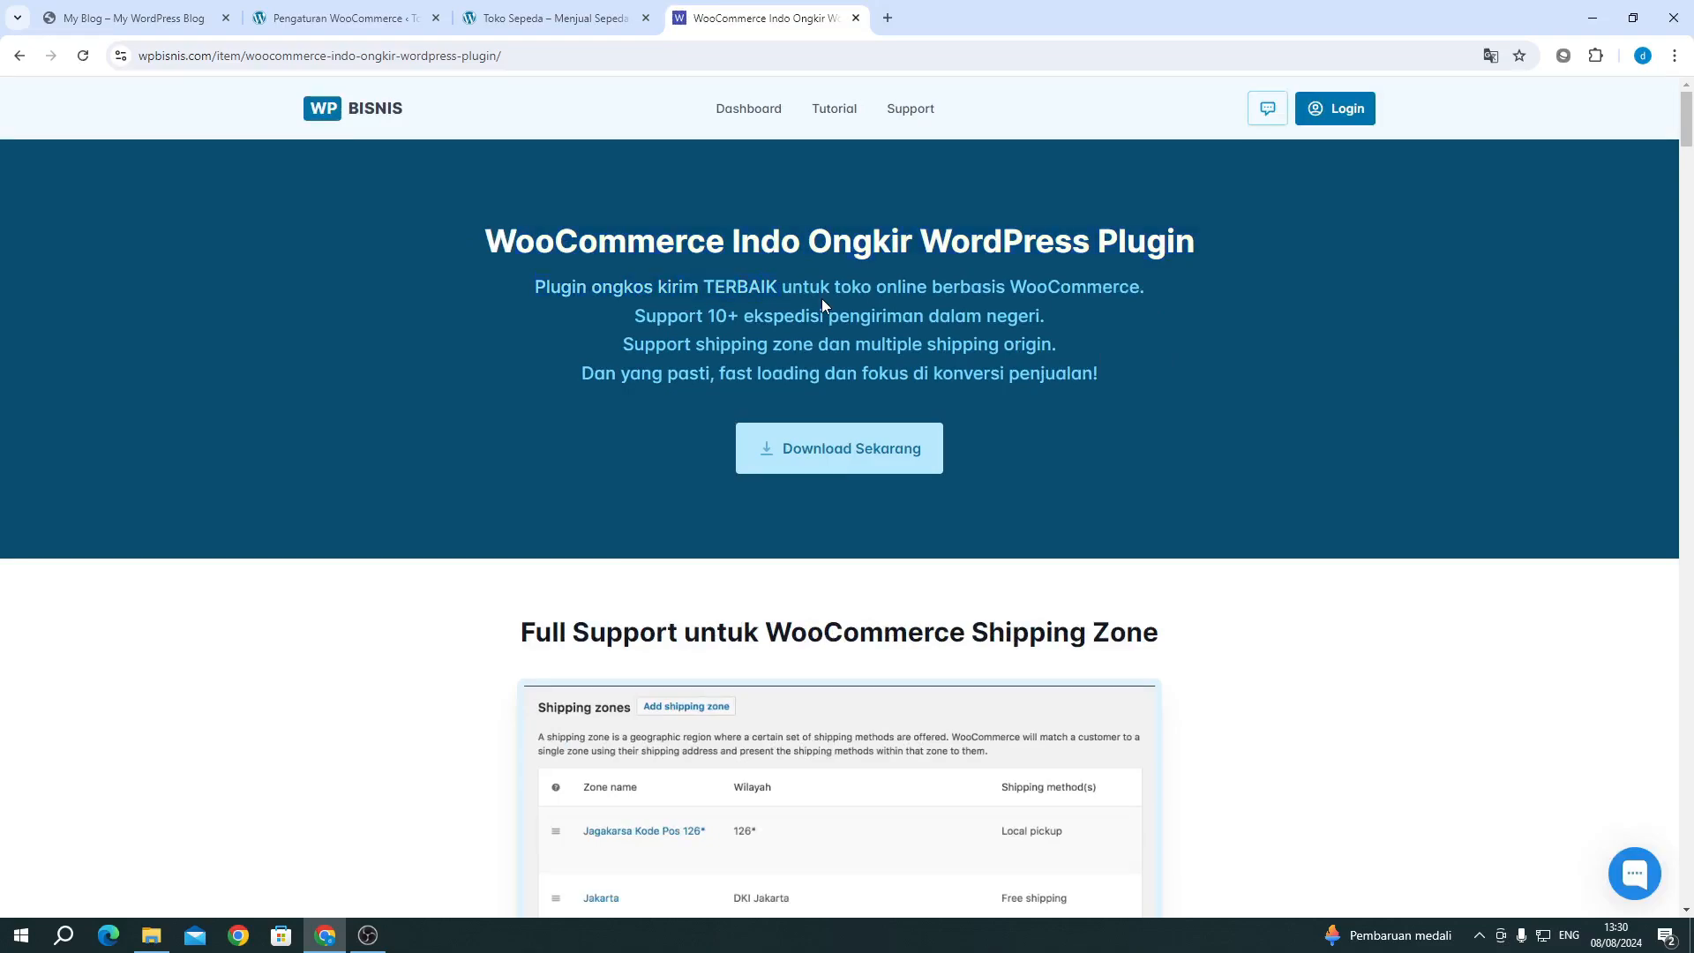
{"action": "left_click_drag", "start_coordinate": [587, 325], "coordinate": [741, 345]}
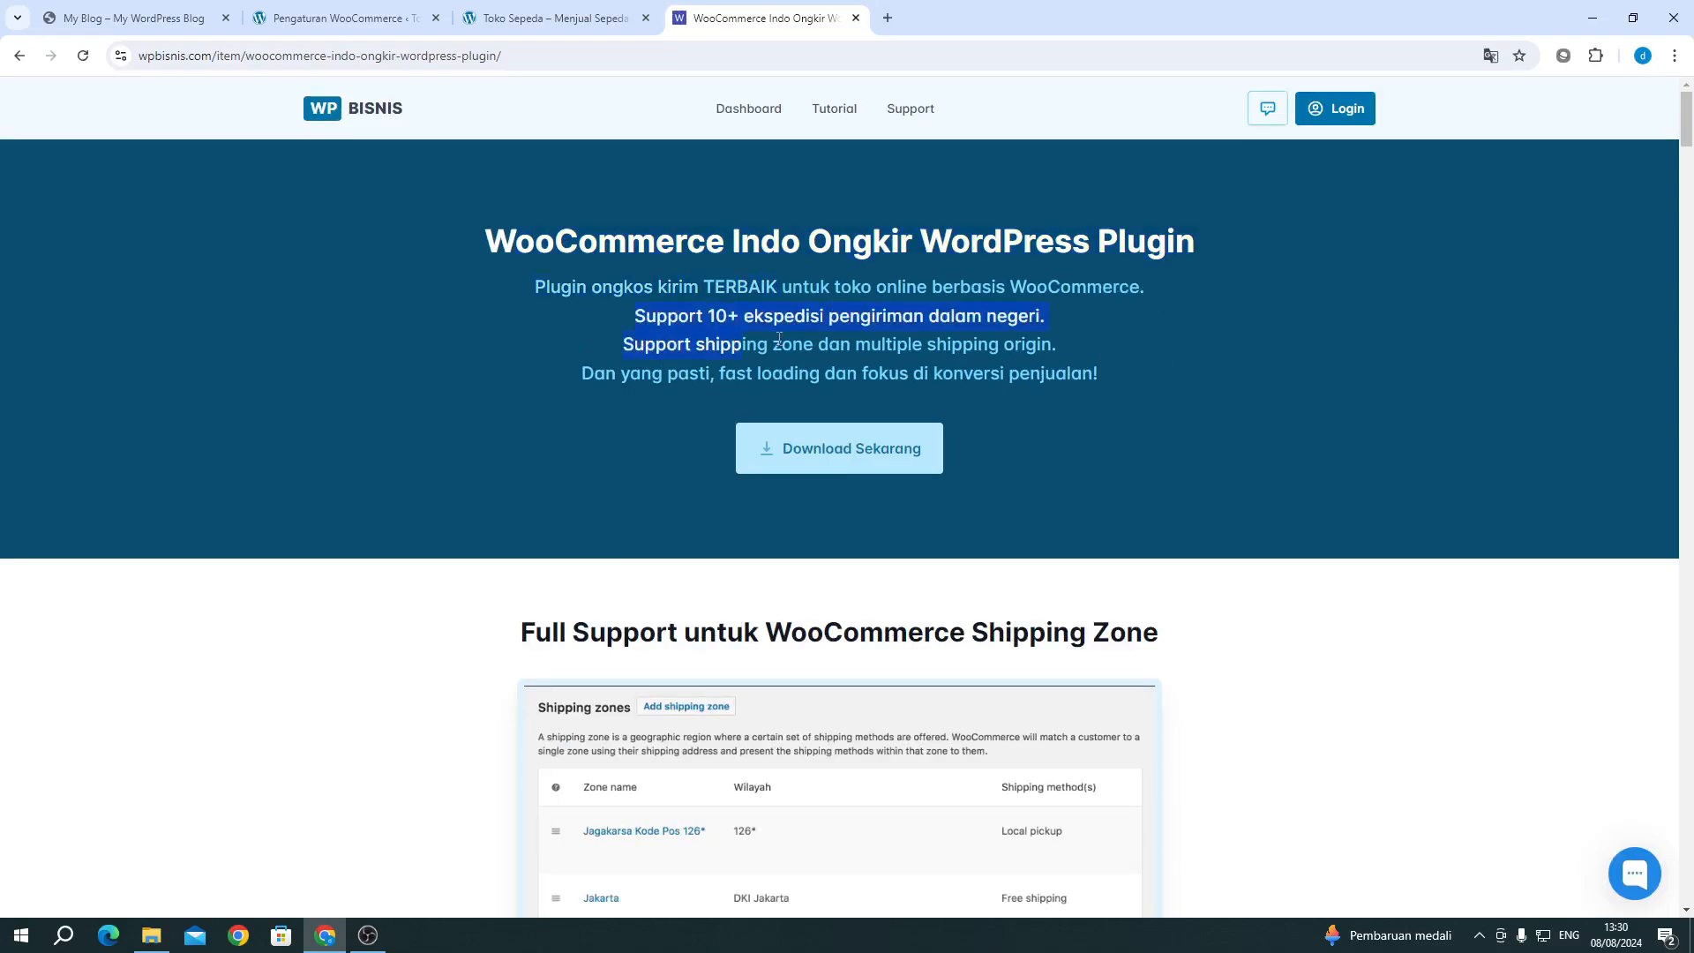
{"action": "left_click", "coordinate": [780, 338]}
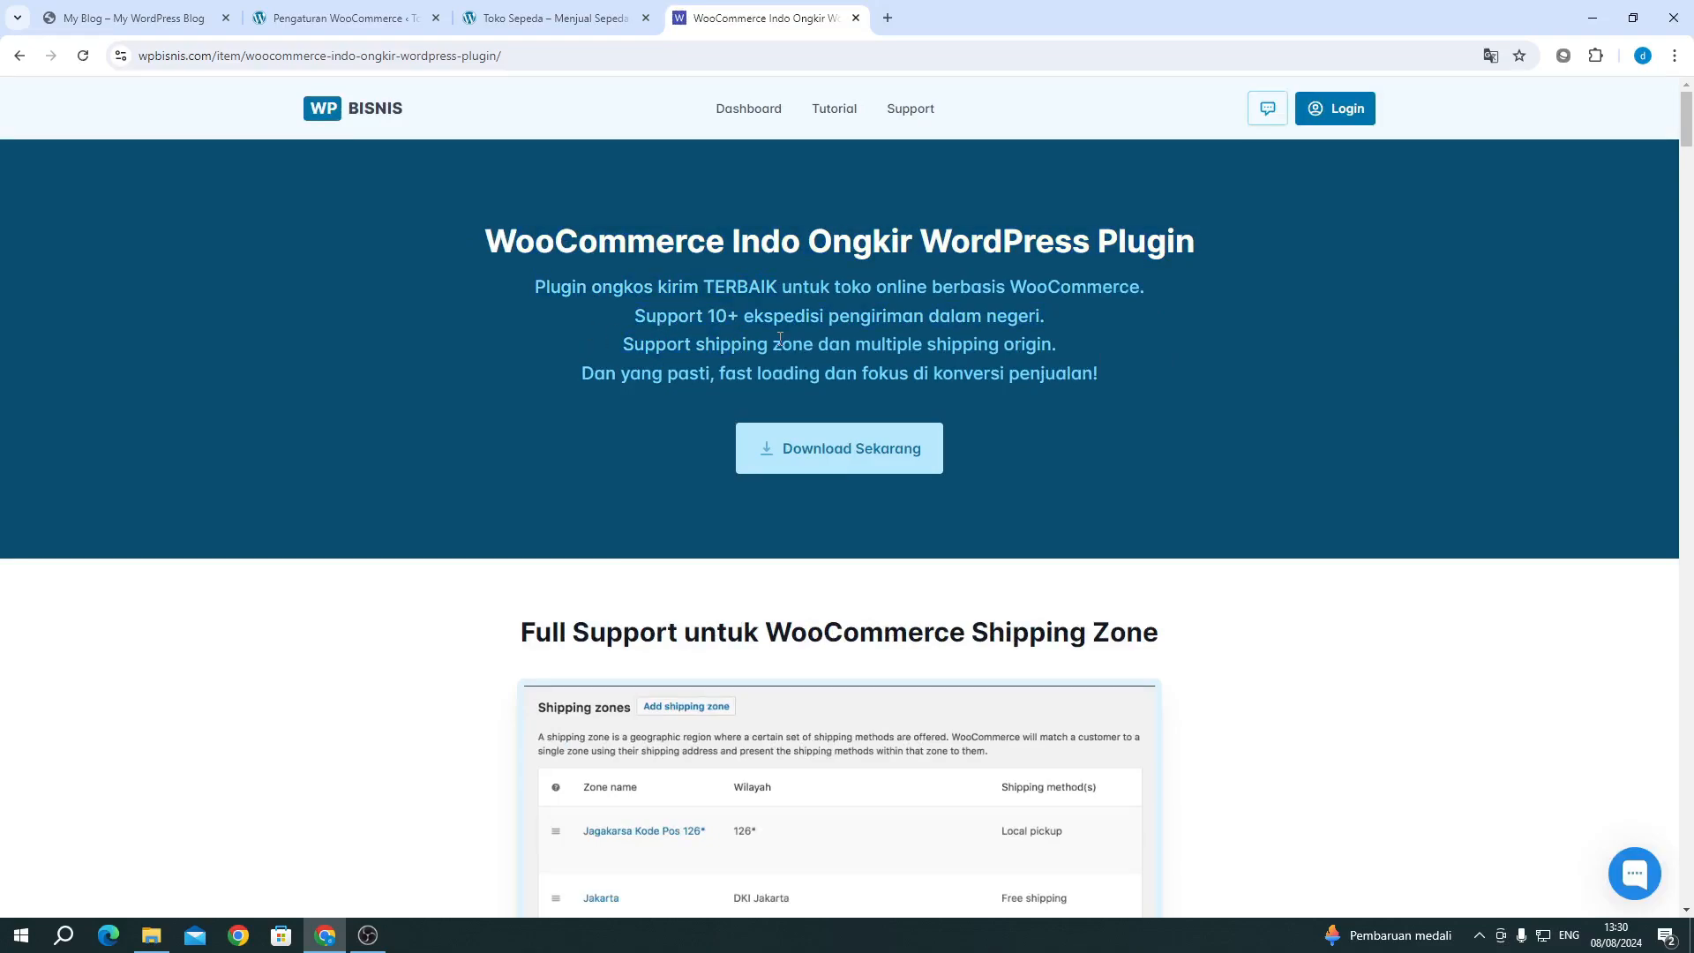
{"action": "left_click_drag", "start_coordinate": [673, 323], "coordinate": [740, 323]}
{"action": "left_click", "coordinate": [792, 325]}
{"action": "scroll", "coordinate": [792, 325], "scroll_direction": "down", "scroll_amount": 20}
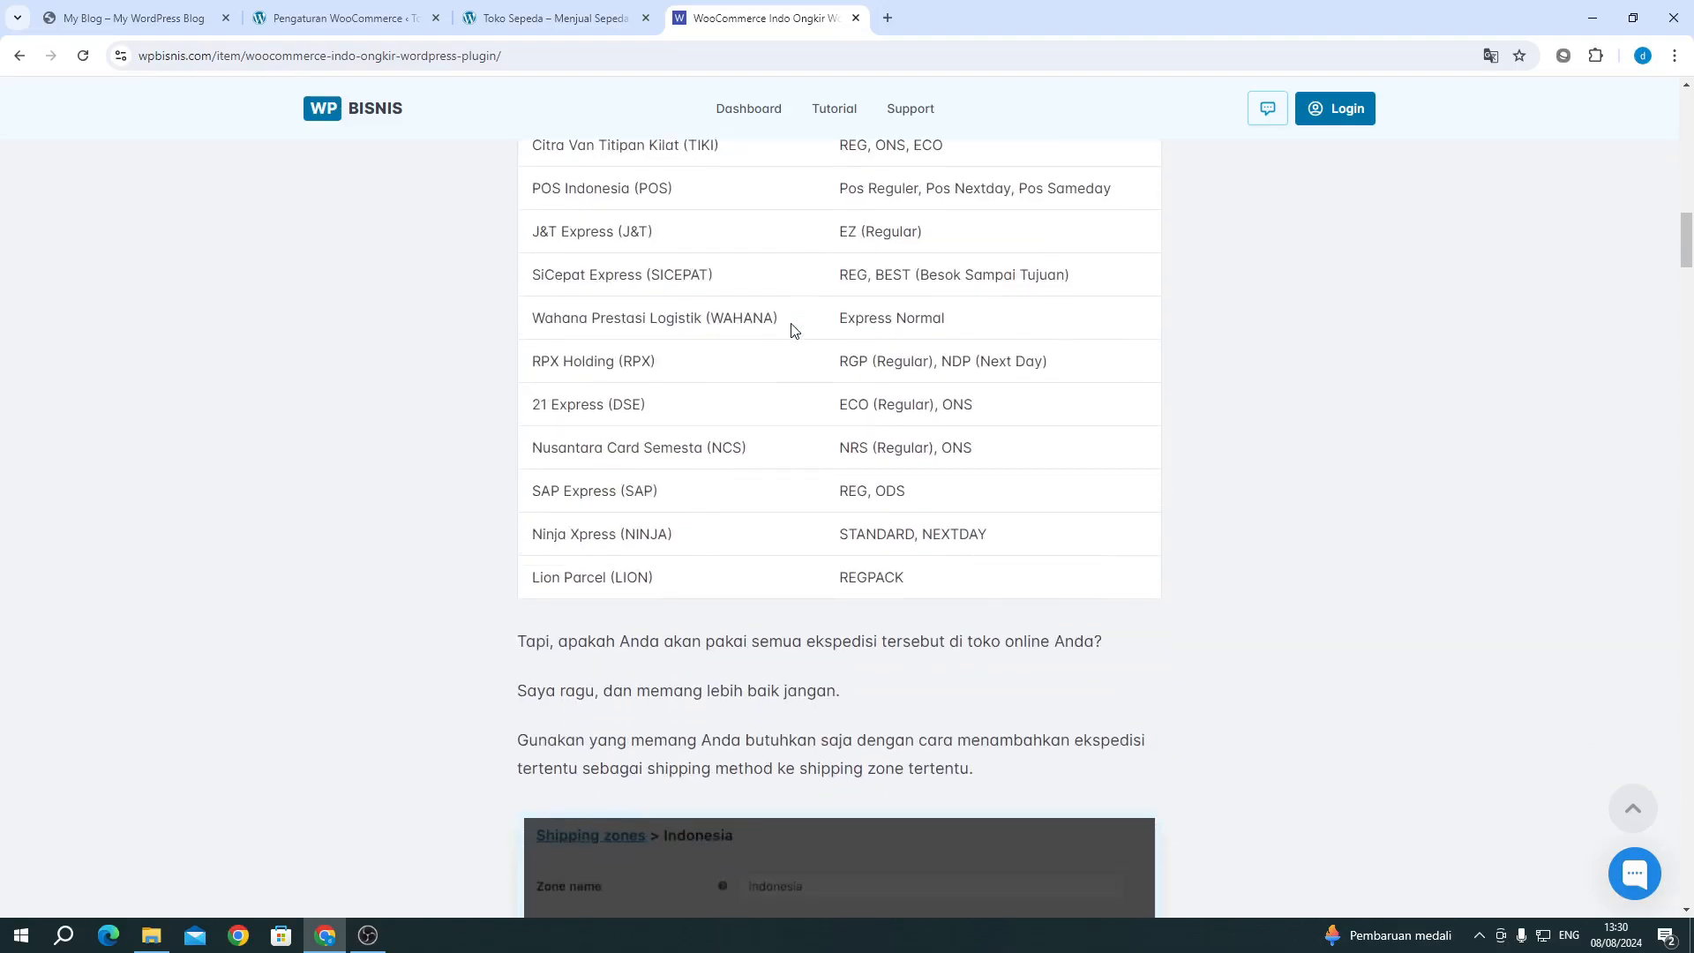
{"action": "scroll", "coordinate": [792, 329], "scroll_direction": "down", "scroll_amount": 15}
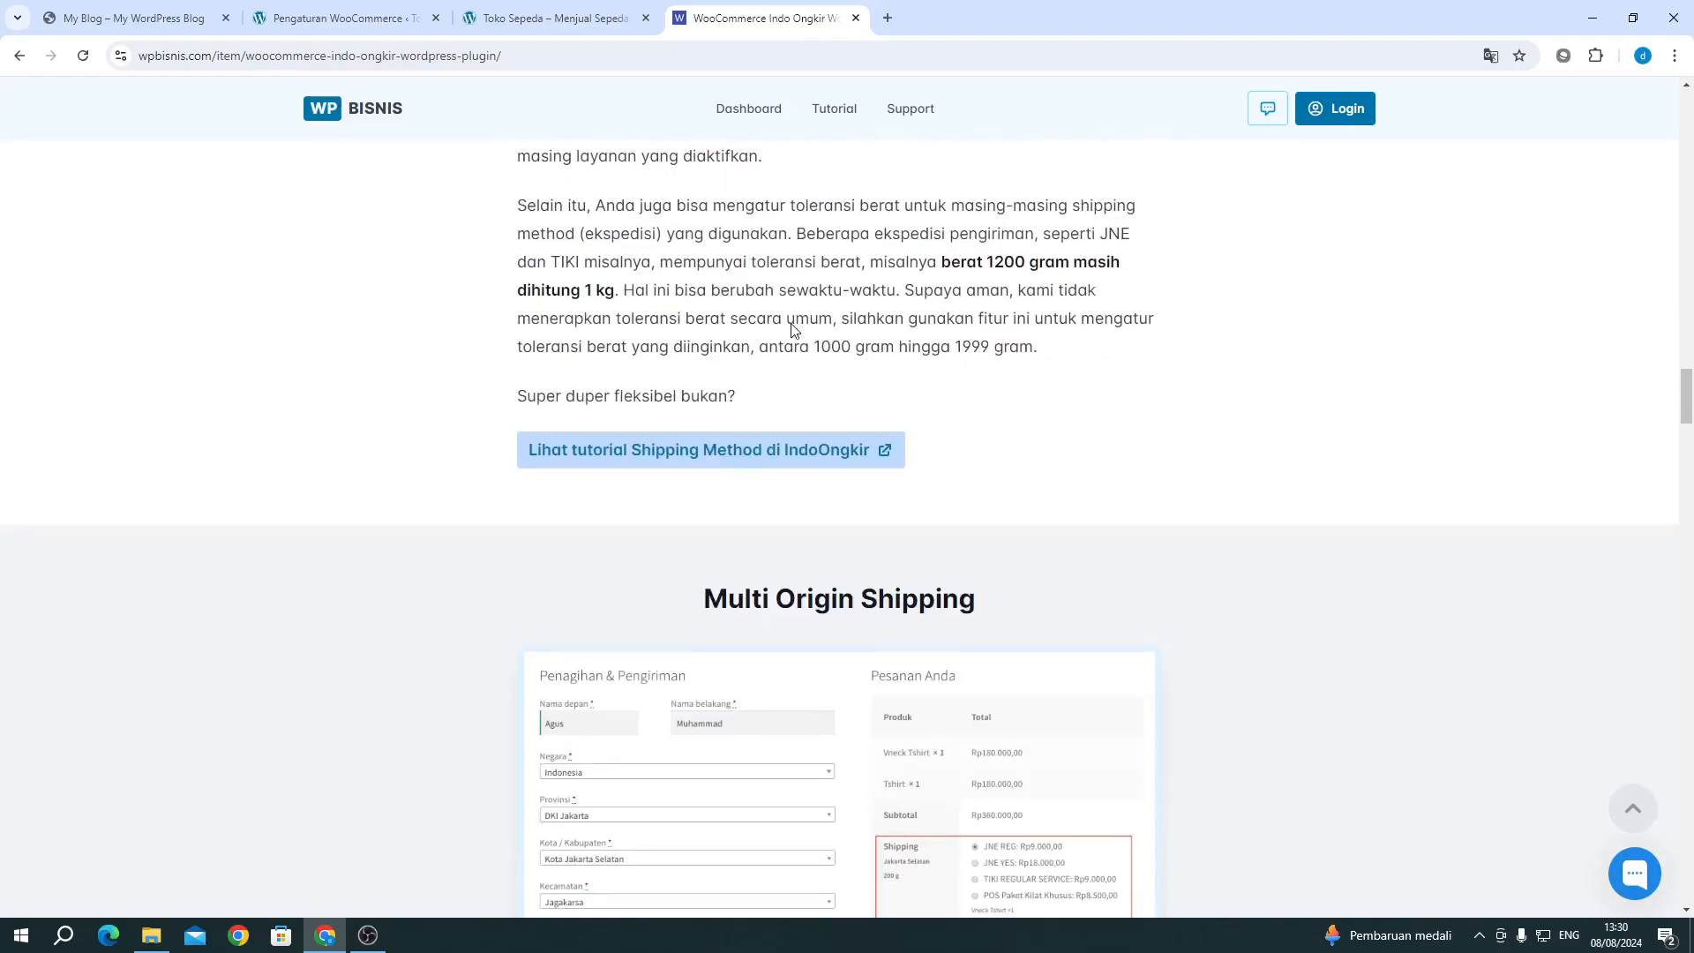
{"action": "scroll", "coordinate": [792, 329], "scroll_direction": "down", "scroll_amount": 20}
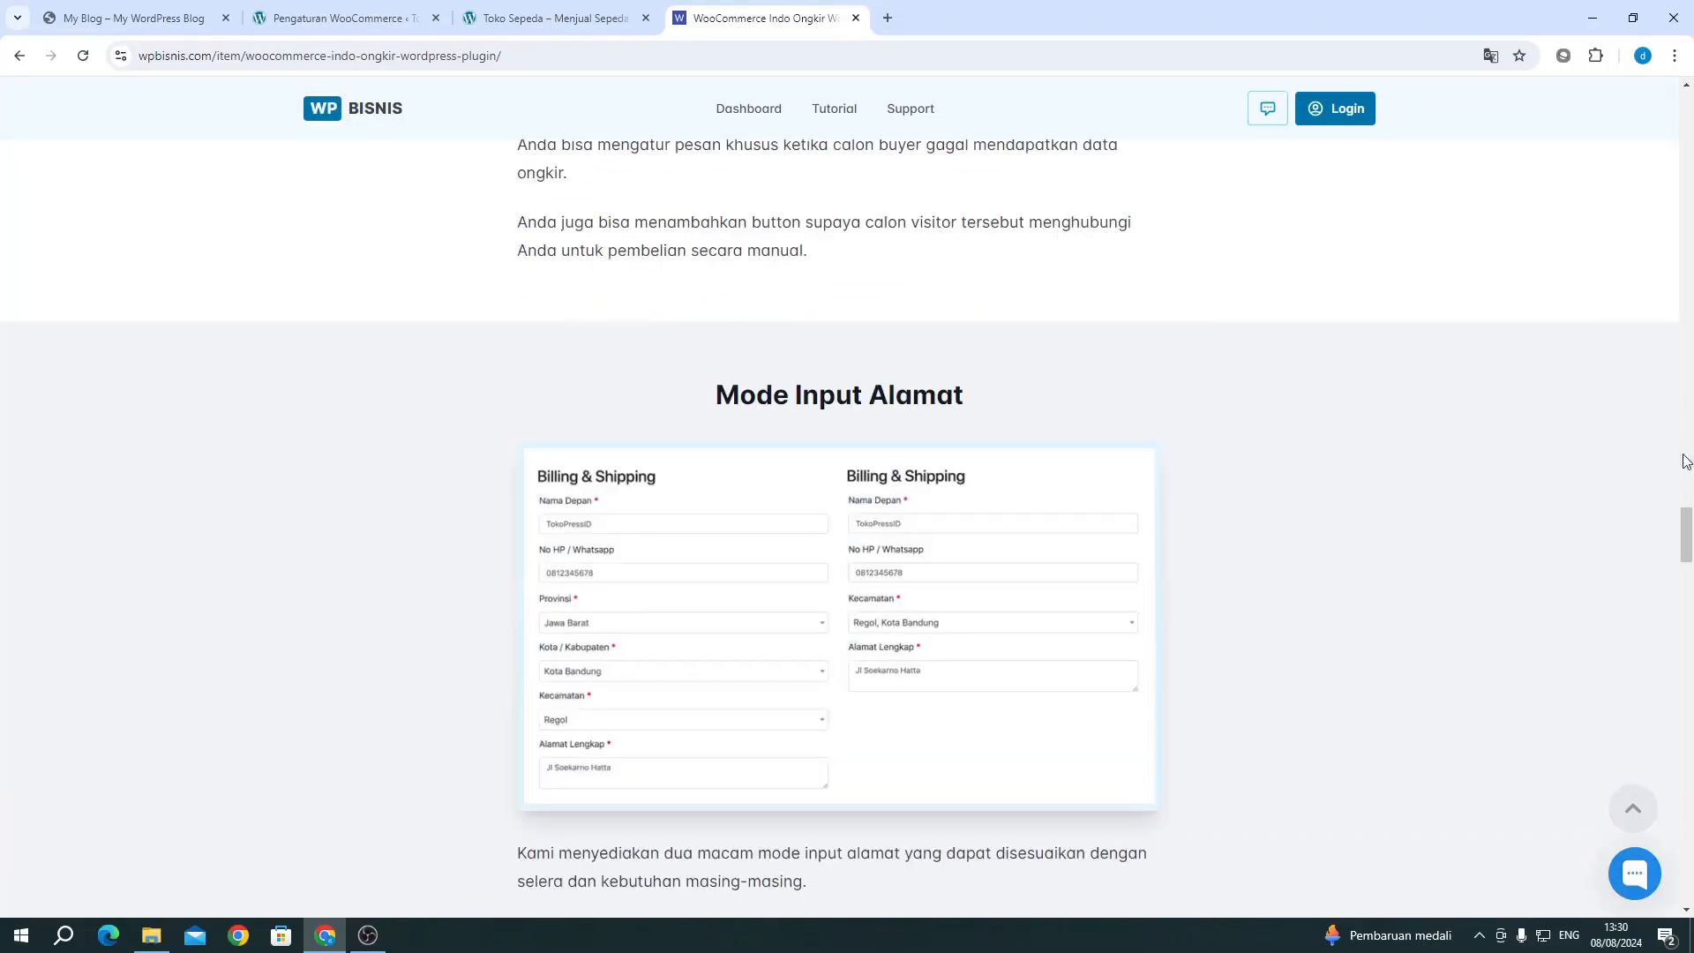
{"action": "left_click_drag", "start_coordinate": [1650, 494], "coordinate": [1634, 346]}
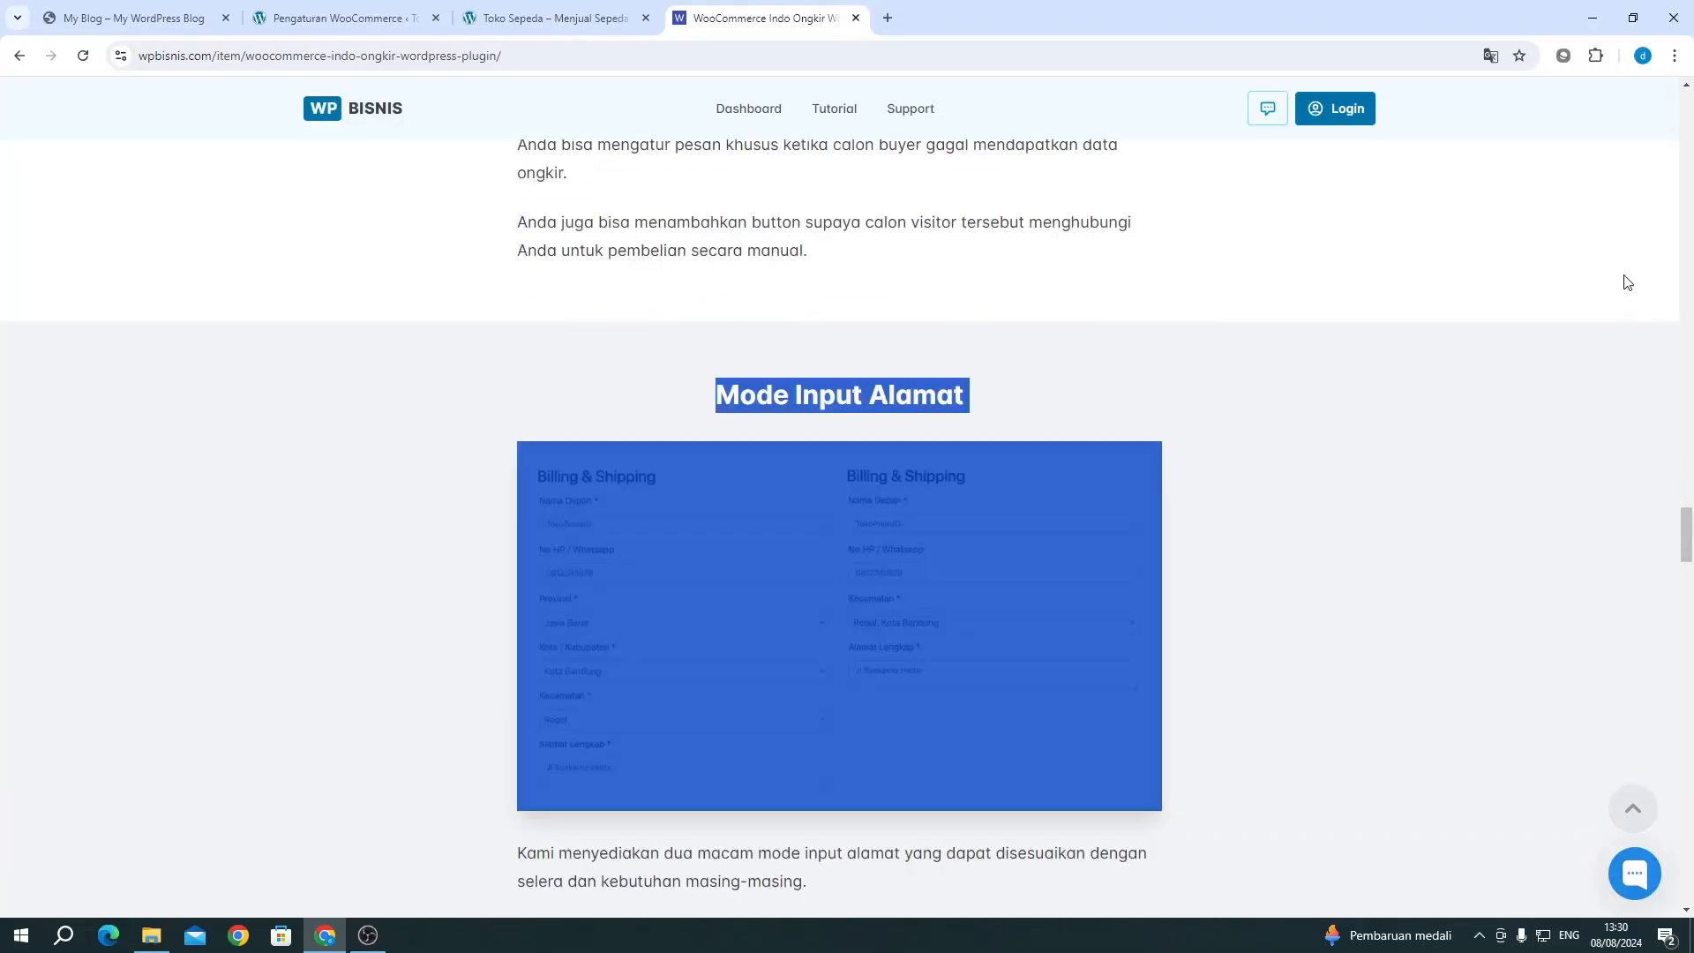
{"action": "left_click", "coordinate": [1615, 337]}
{"action": "scroll", "coordinate": [757, 270], "scroll_direction": "up", "scroll_amount": 20}
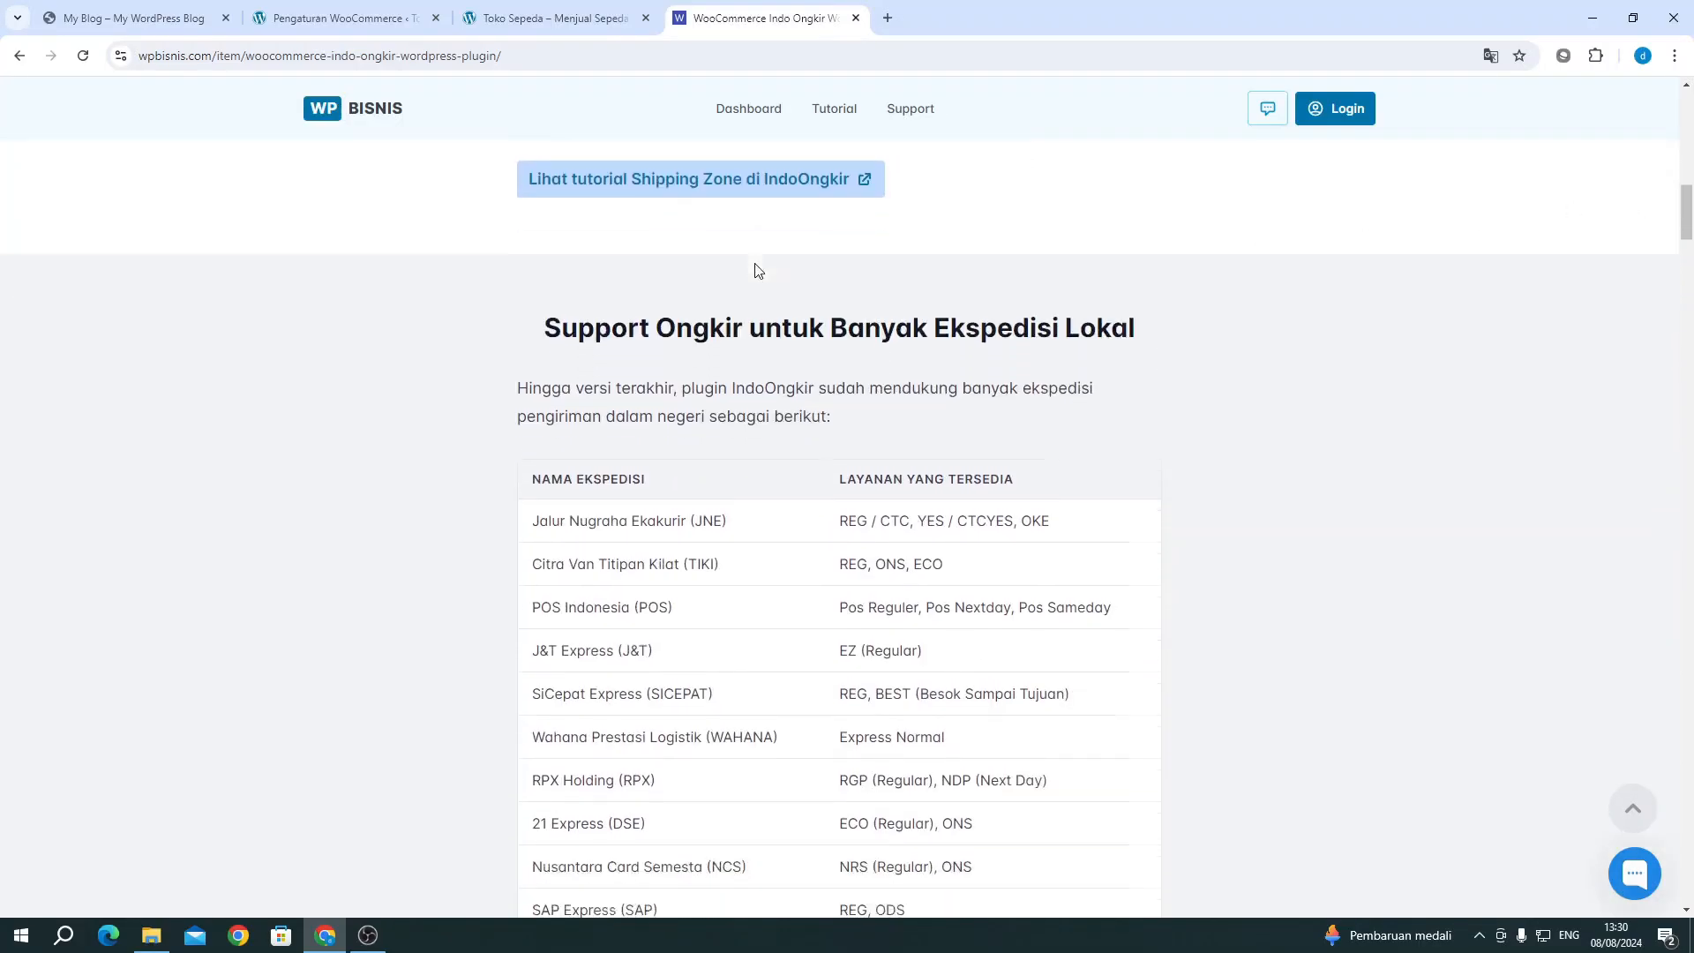
{"action": "scroll", "coordinate": [757, 270], "scroll_direction": "up", "scroll_amount": 15}
Step: Open the Indo Ongkir download section and compare the prices, renewal discounts and website limits of the Standard 1, 5 and 10 Web packages
{"action": "left_click", "coordinate": [825, 446]}
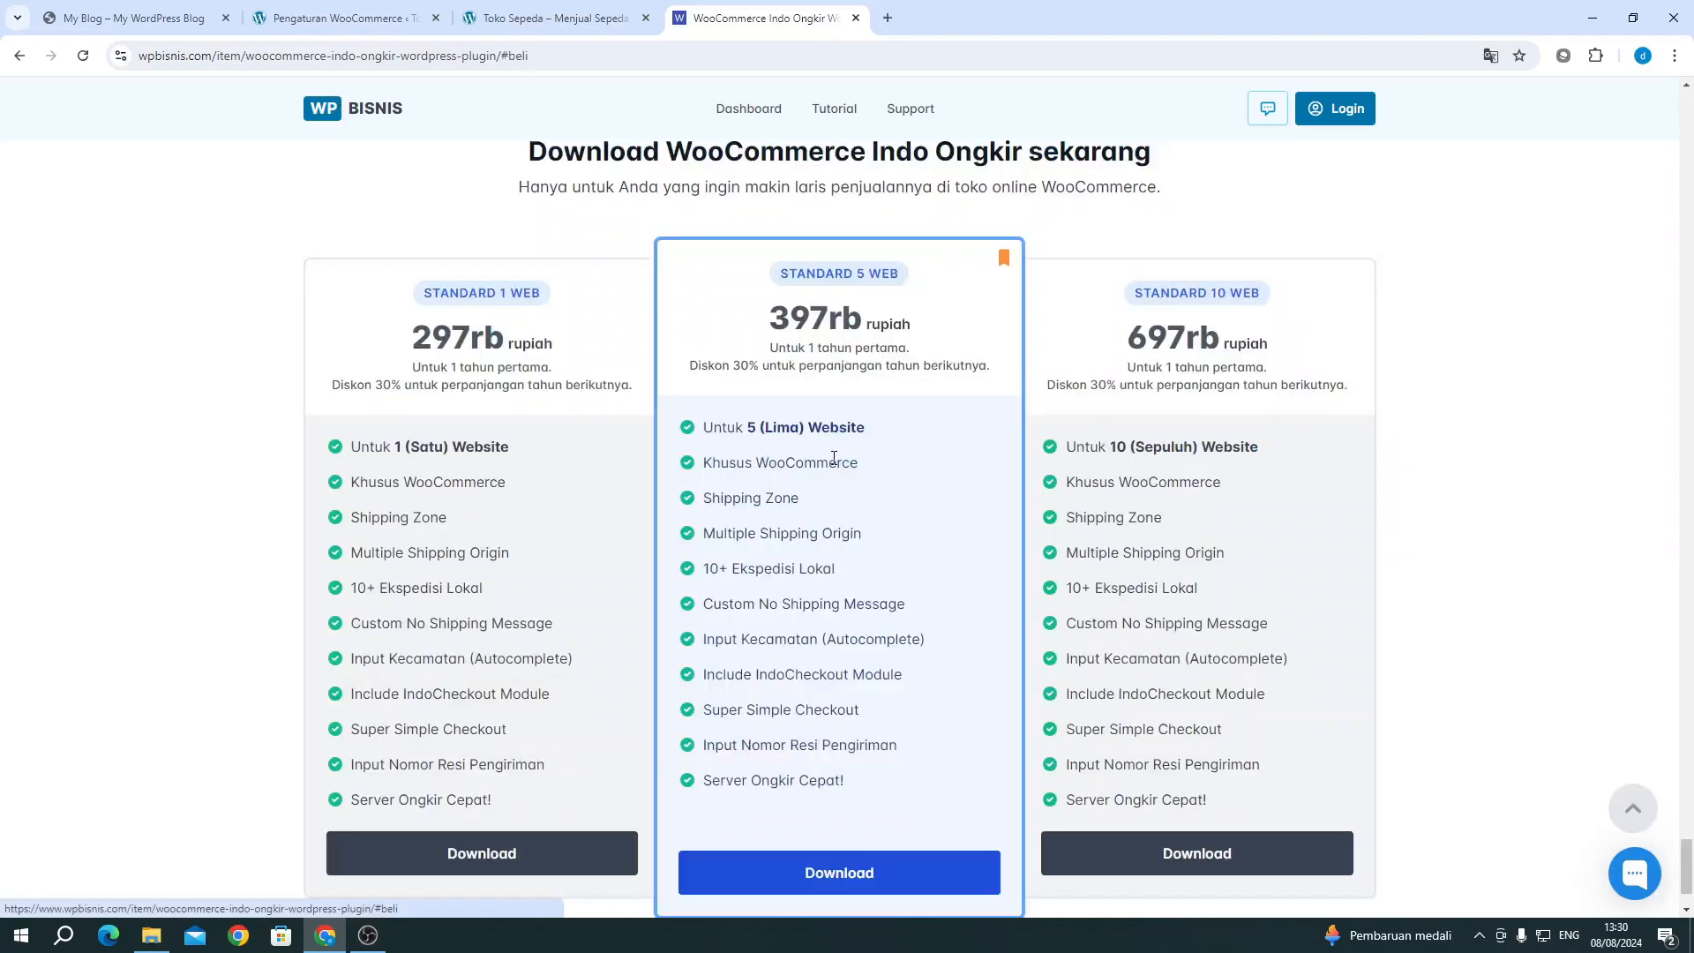
{"action": "left_click_drag", "start_coordinate": [417, 338], "coordinate": [452, 341]}
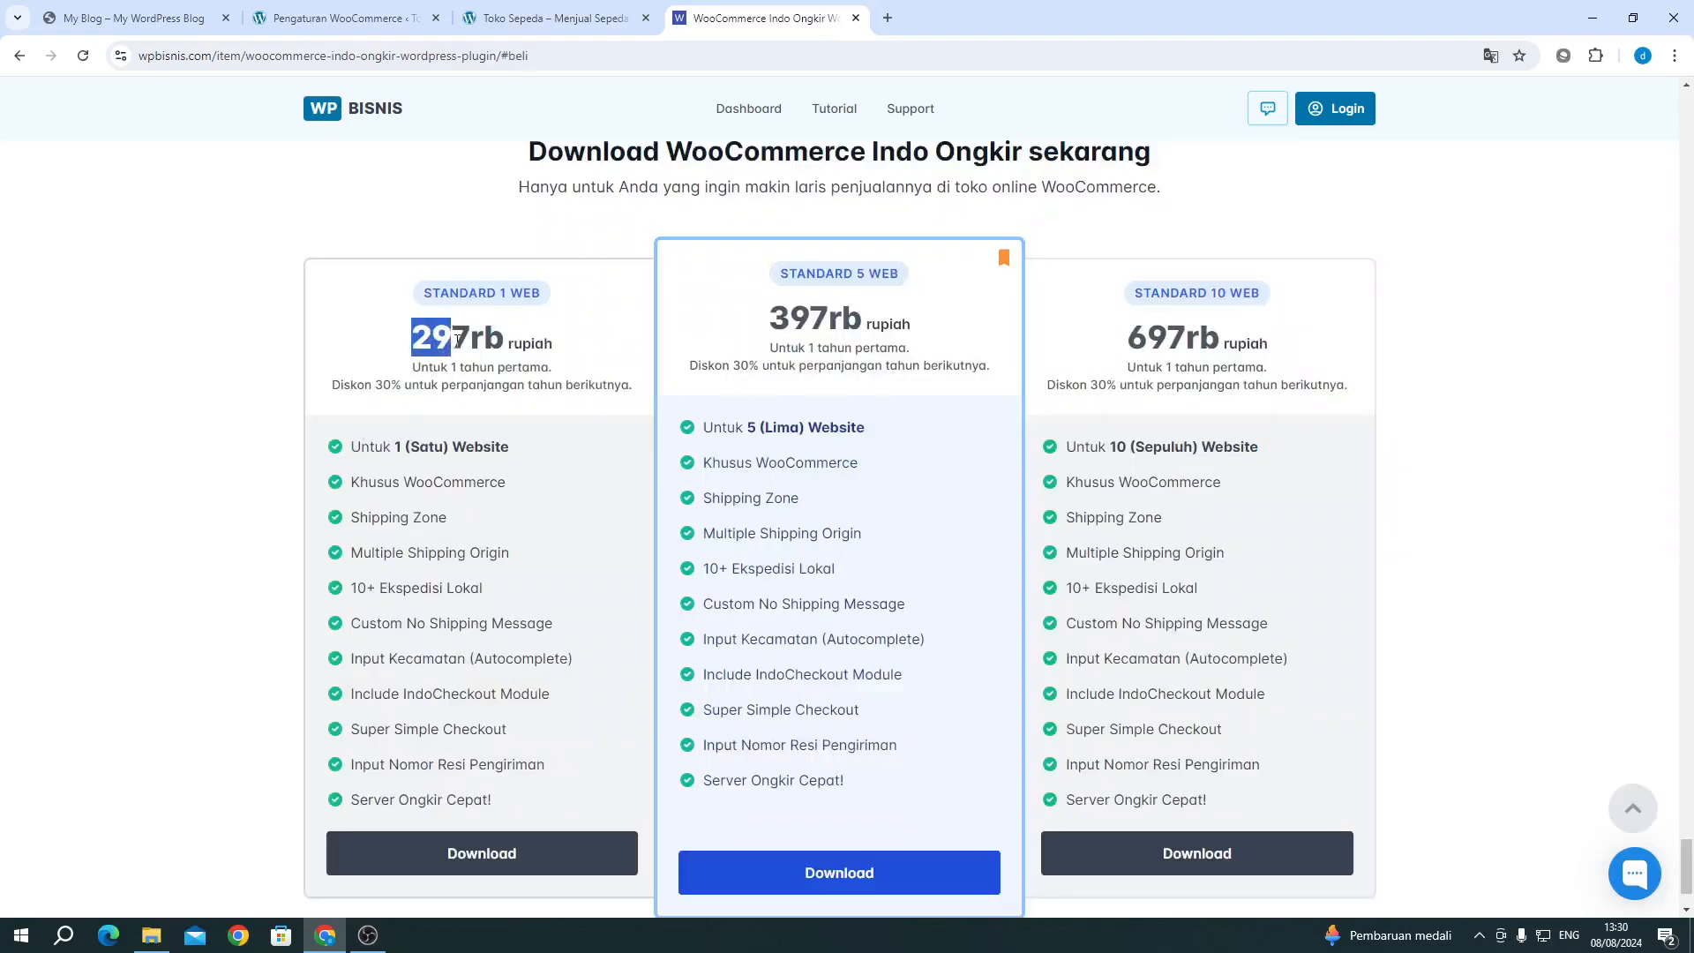
{"action": "left_click", "coordinate": [458, 342]}
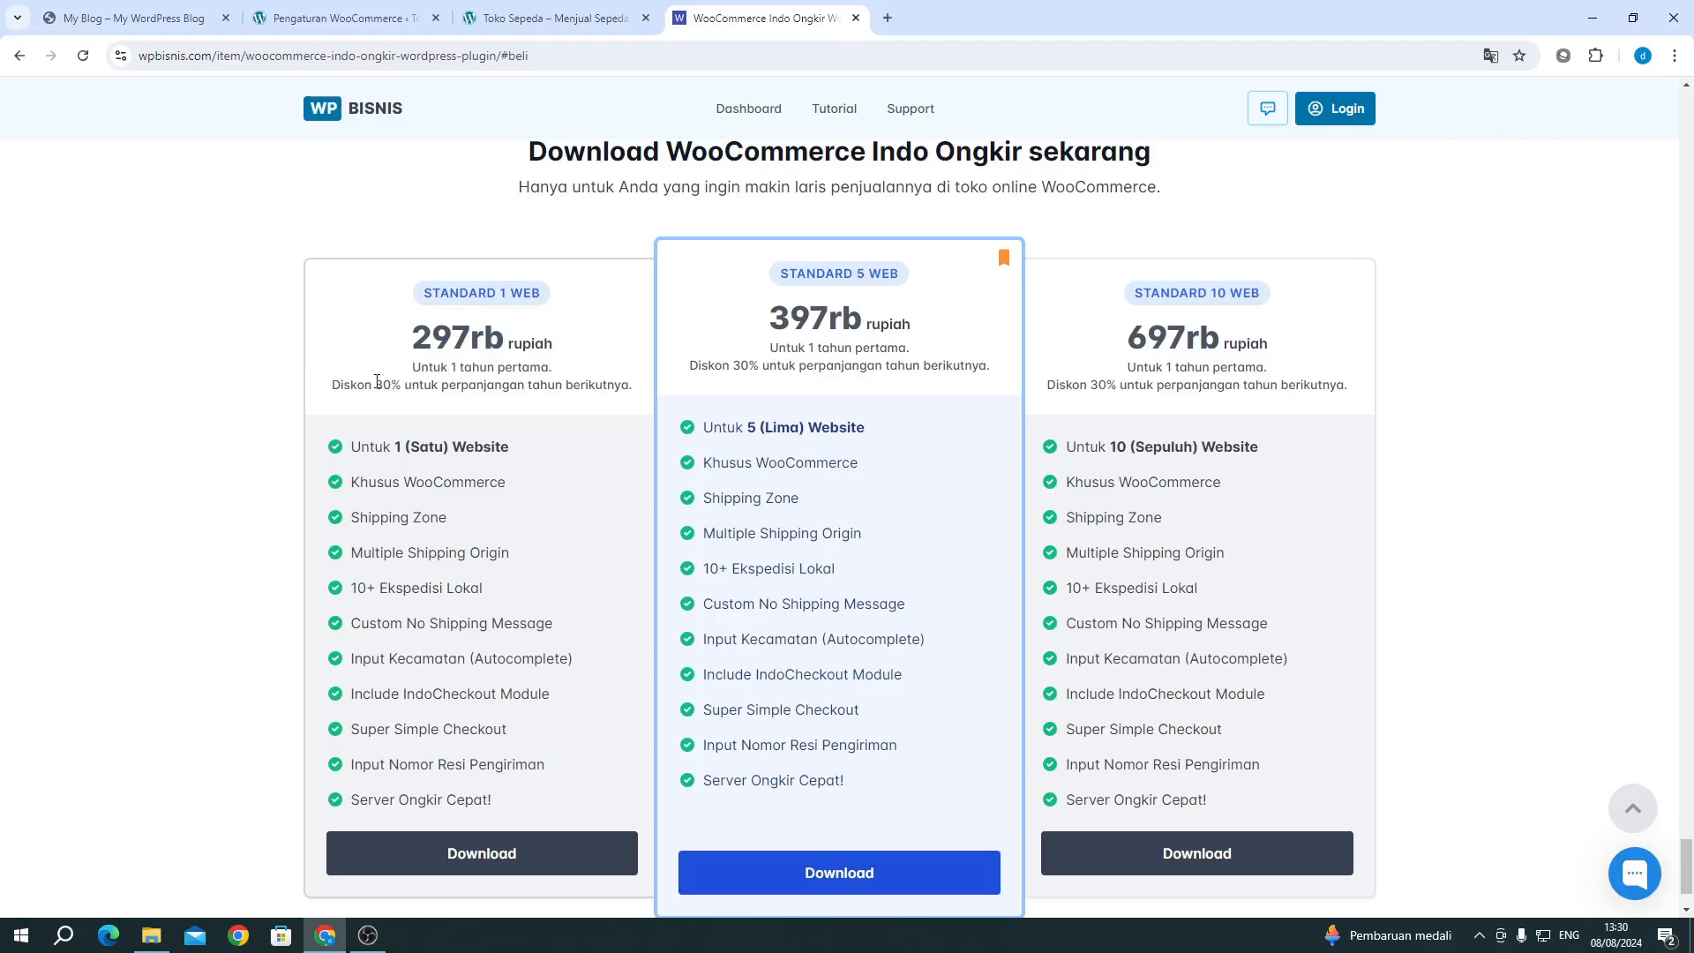
{"action": "left_click_drag", "start_coordinate": [377, 383], "coordinate": [405, 391]}
{"action": "left_click", "coordinate": [440, 391]}
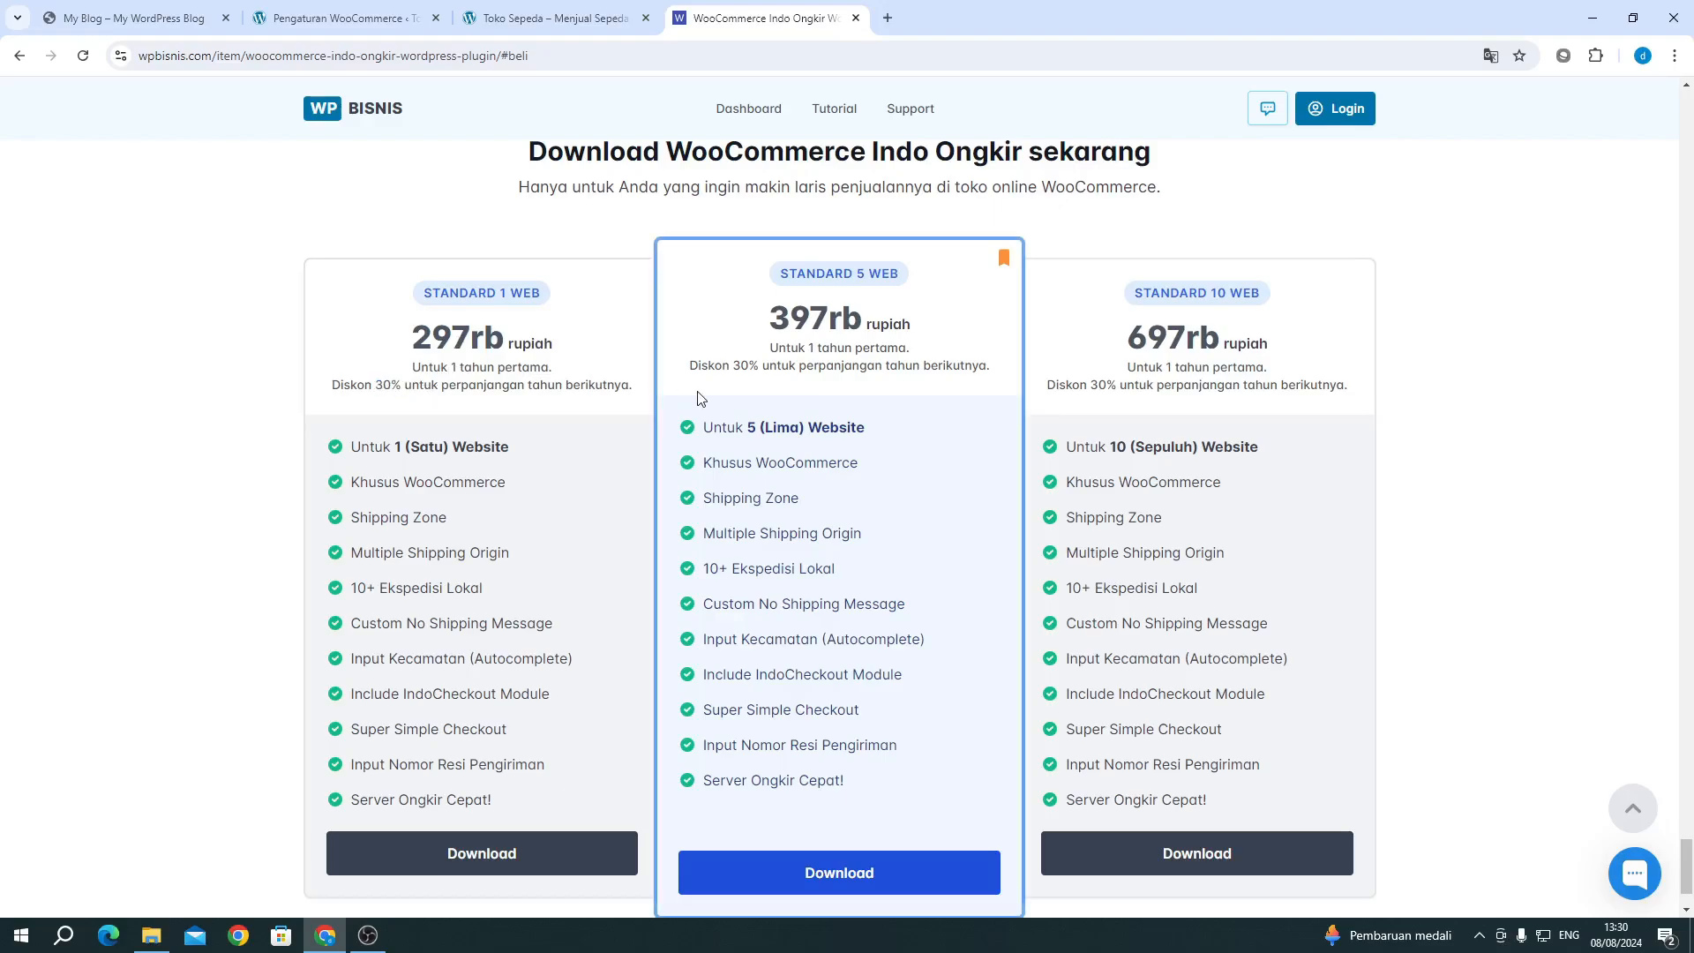
{"action": "left_click_drag", "start_coordinate": [704, 370], "coordinate": [913, 390]}
{"action": "left_click_drag", "start_coordinate": [1063, 389], "coordinate": [1236, 410]}
{"action": "left_click", "coordinate": [1235, 410]}
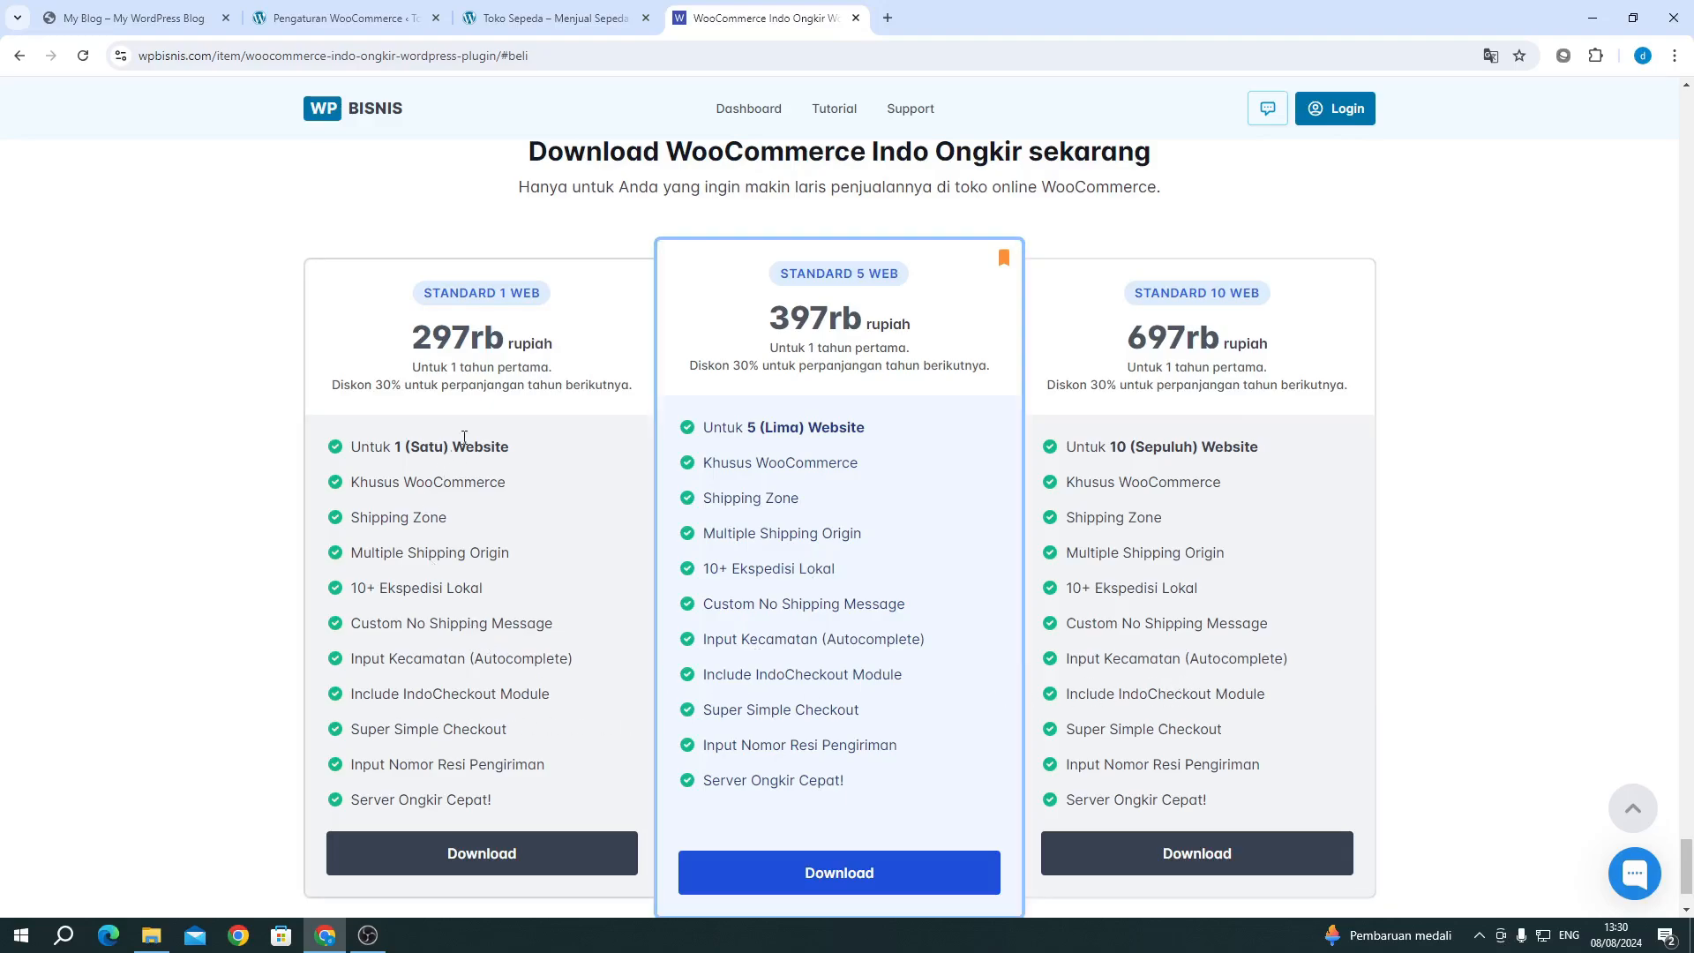
{"action": "left_click_drag", "start_coordinate": [413, 443], "coordinate": [556, 450]}
{"action": "left_click_drag", "start_coordinate": [741, 427], "coordinate": [867, 429]}
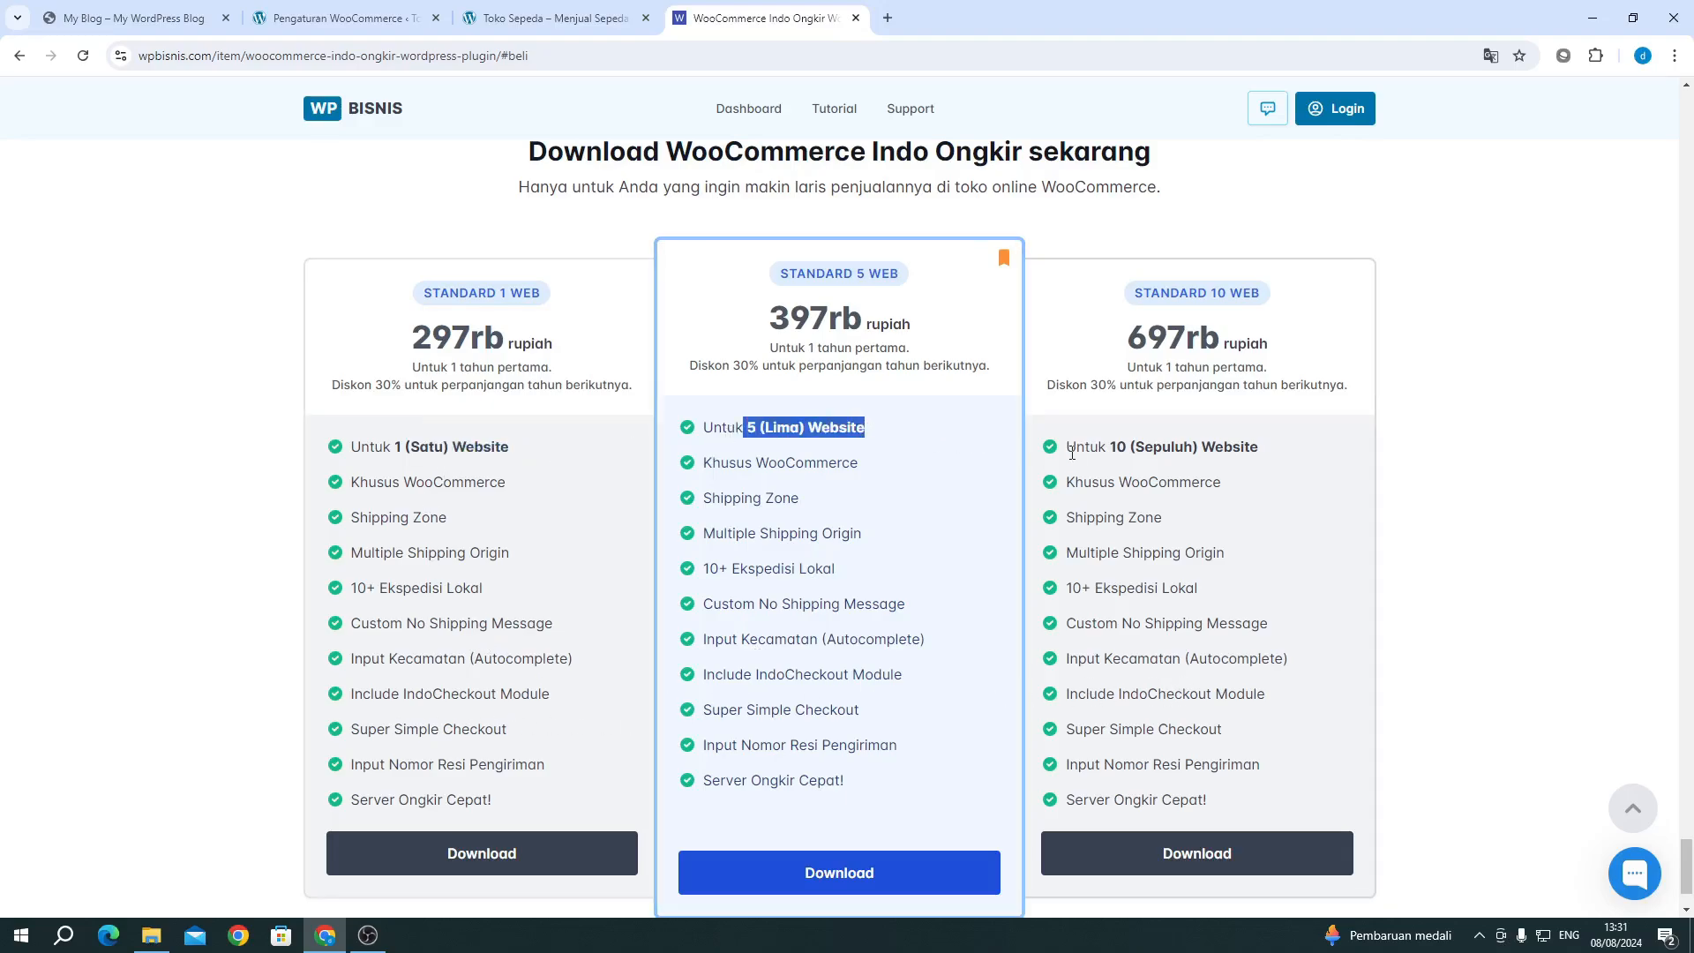
{"action": "left_click_drag", "start_coordinate": [1091, 447], "coordinate": [1146, 465]}
{"action": "left_click", "coordinate": [1152, 448]}
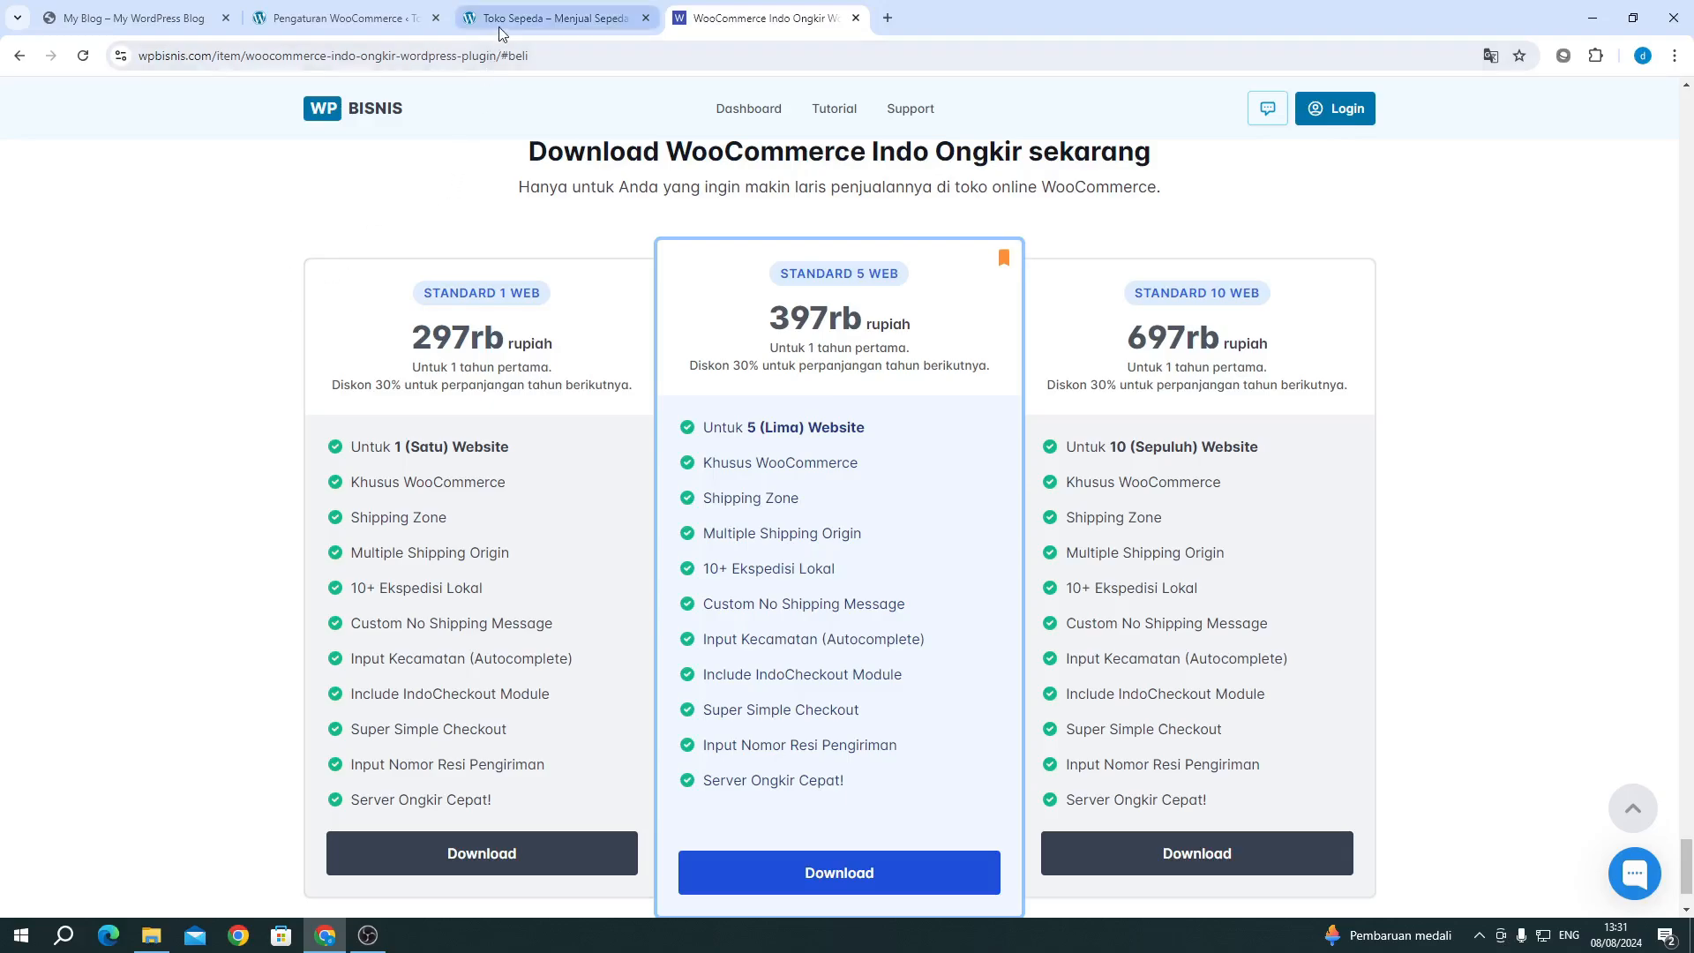
Step: View the bicycle store's front page, and return to the Indo Ongkir package prices
{"action": "left_click", "coordinate": [547, 17]}
{"action": "scroll", "coordinate": [448, 373], "scroll_direction": "up", "scroll_amount": 5}
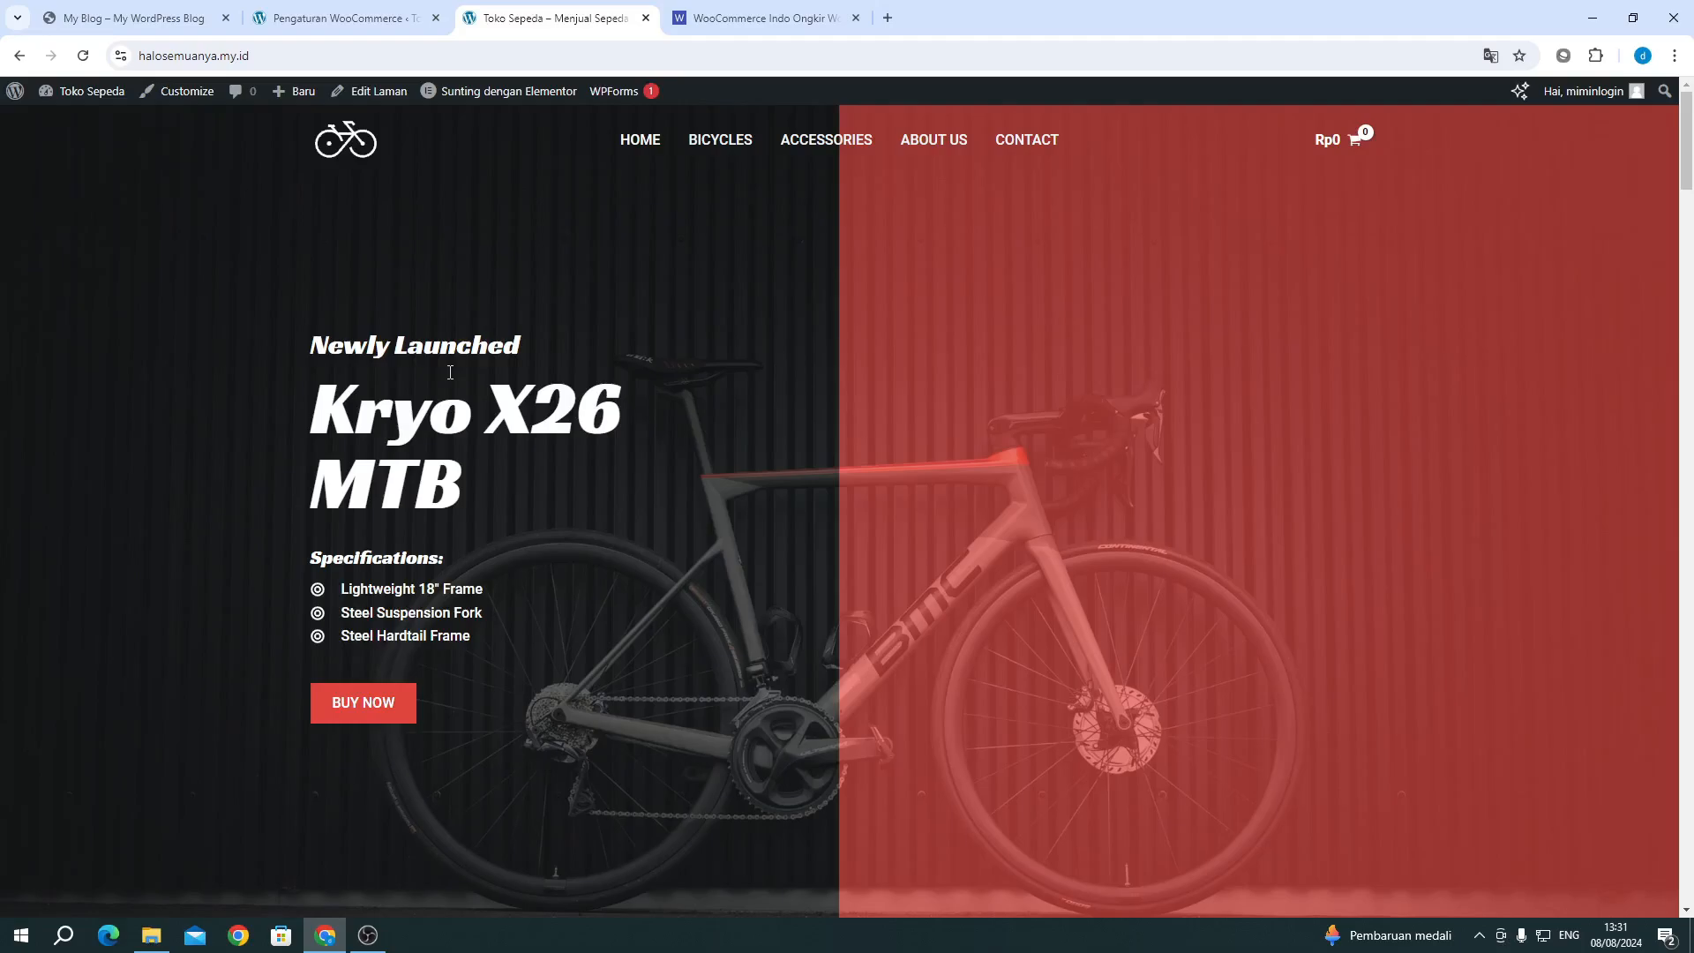
{"action": "left_click", "coordinate": [697, 19]}
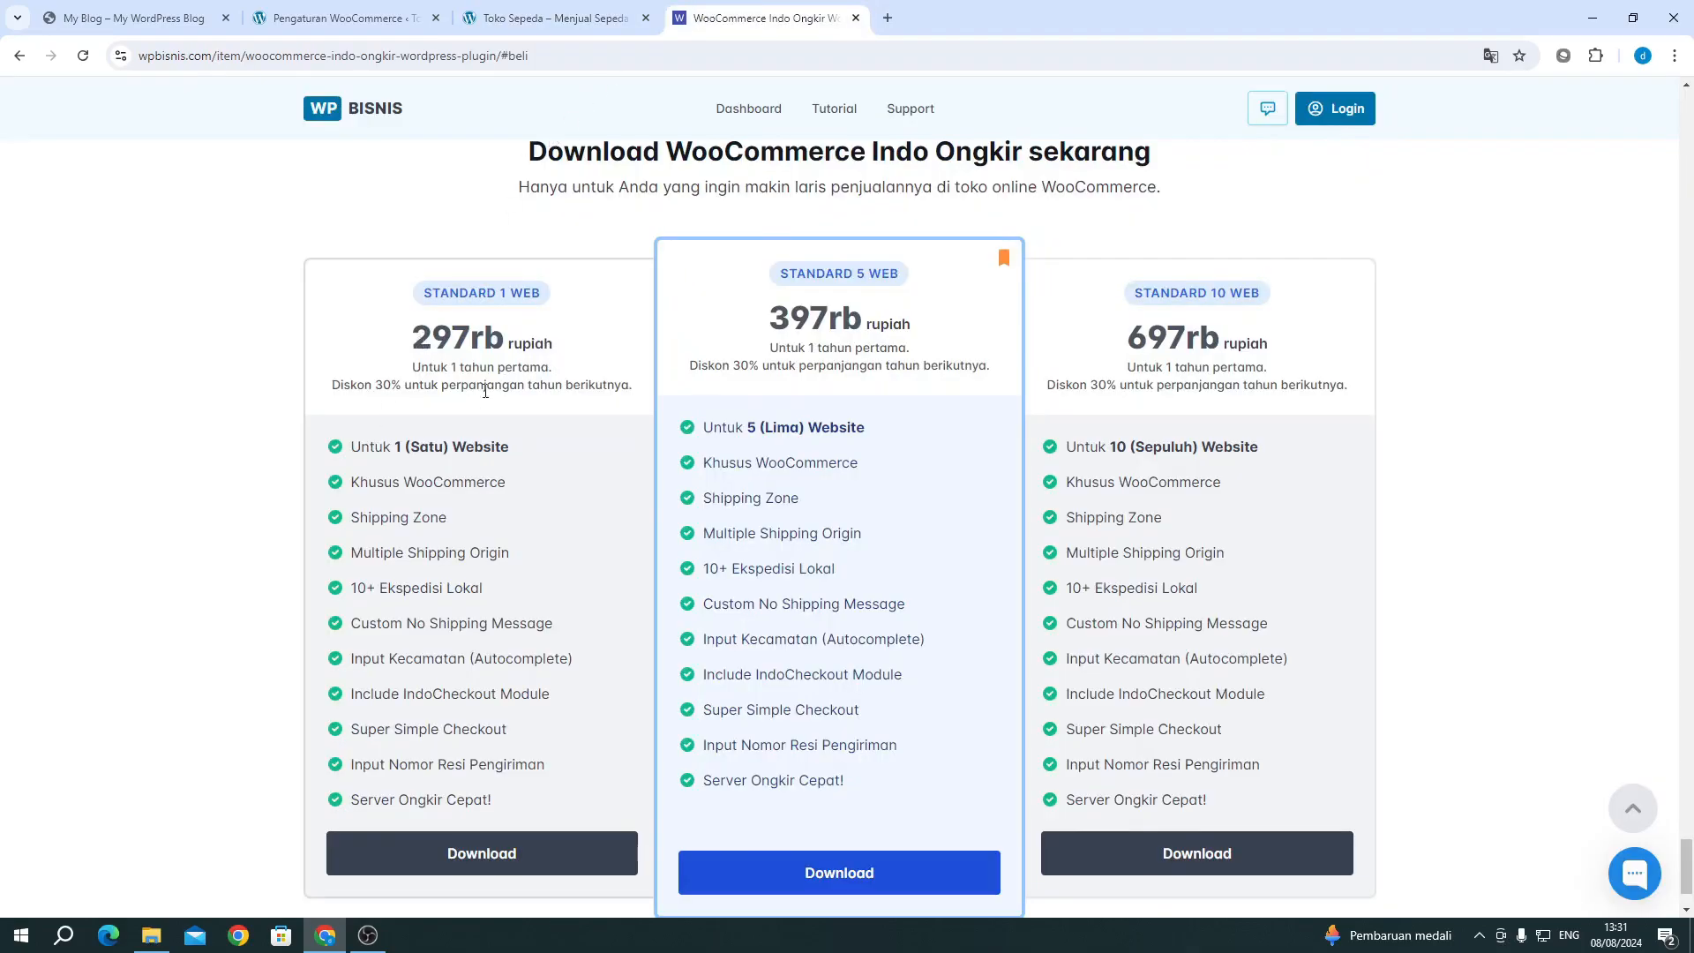
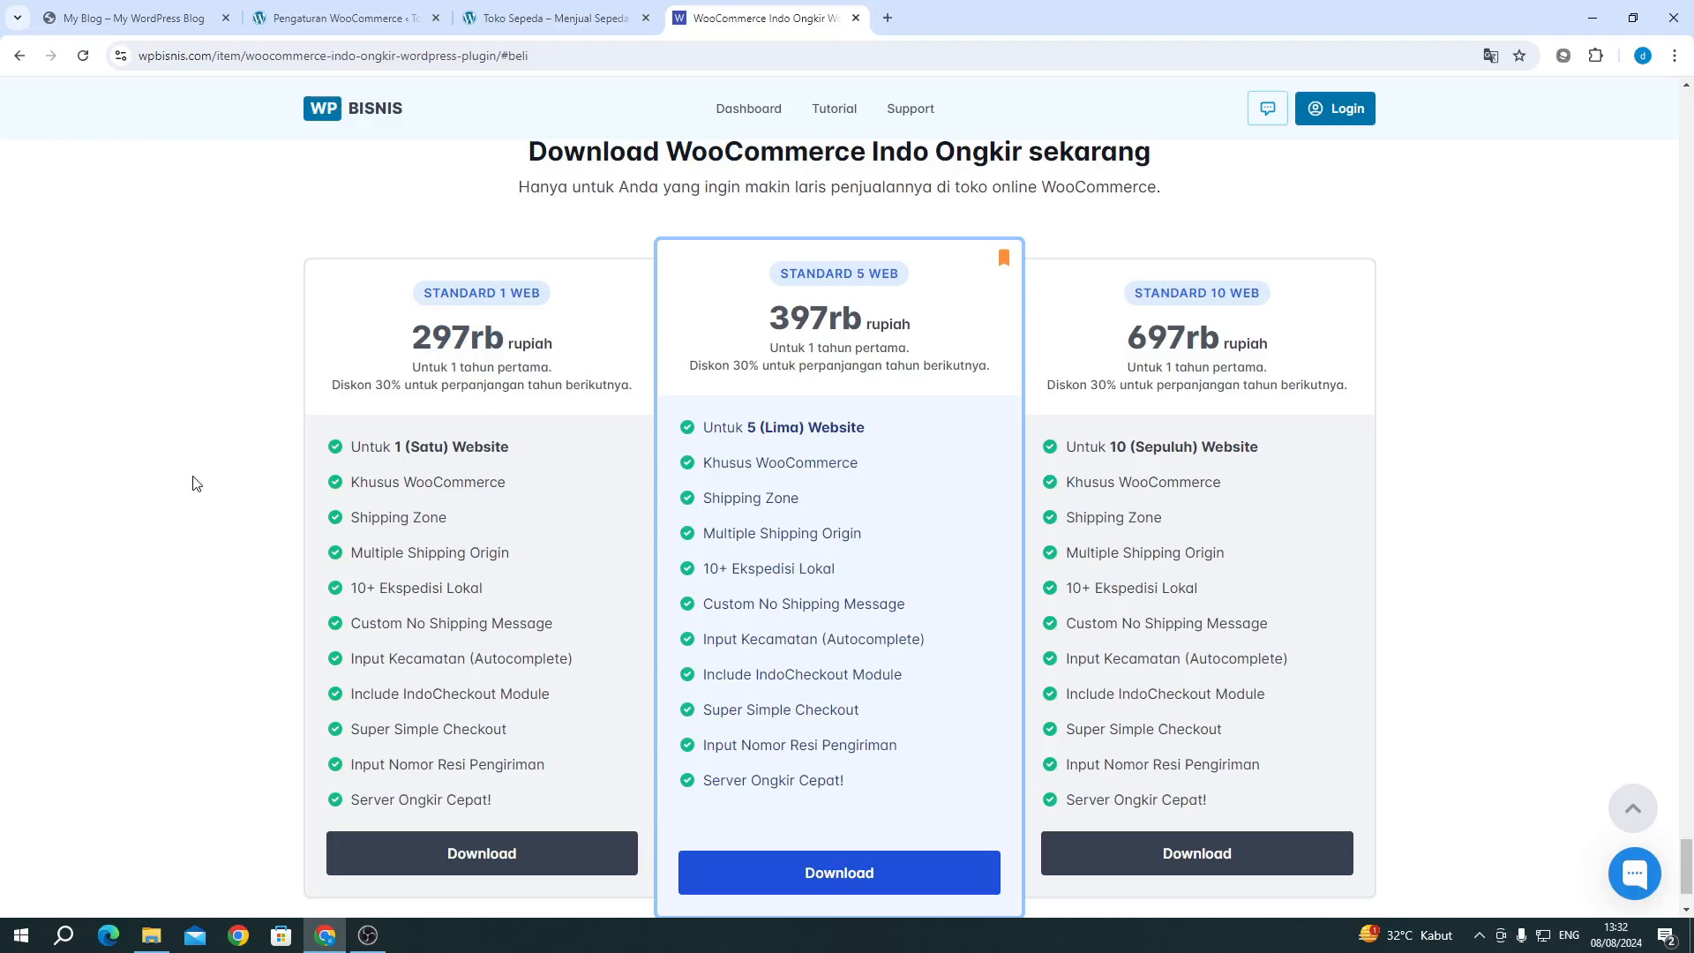
Step: Search Google for "jne ongkir" in a new browser tab, dismiss the precise location request, and close the tab after viewing the results
{"action": "left_click", "coordinate": [889, 18]}
{"action": "type", "text": "jeng"}
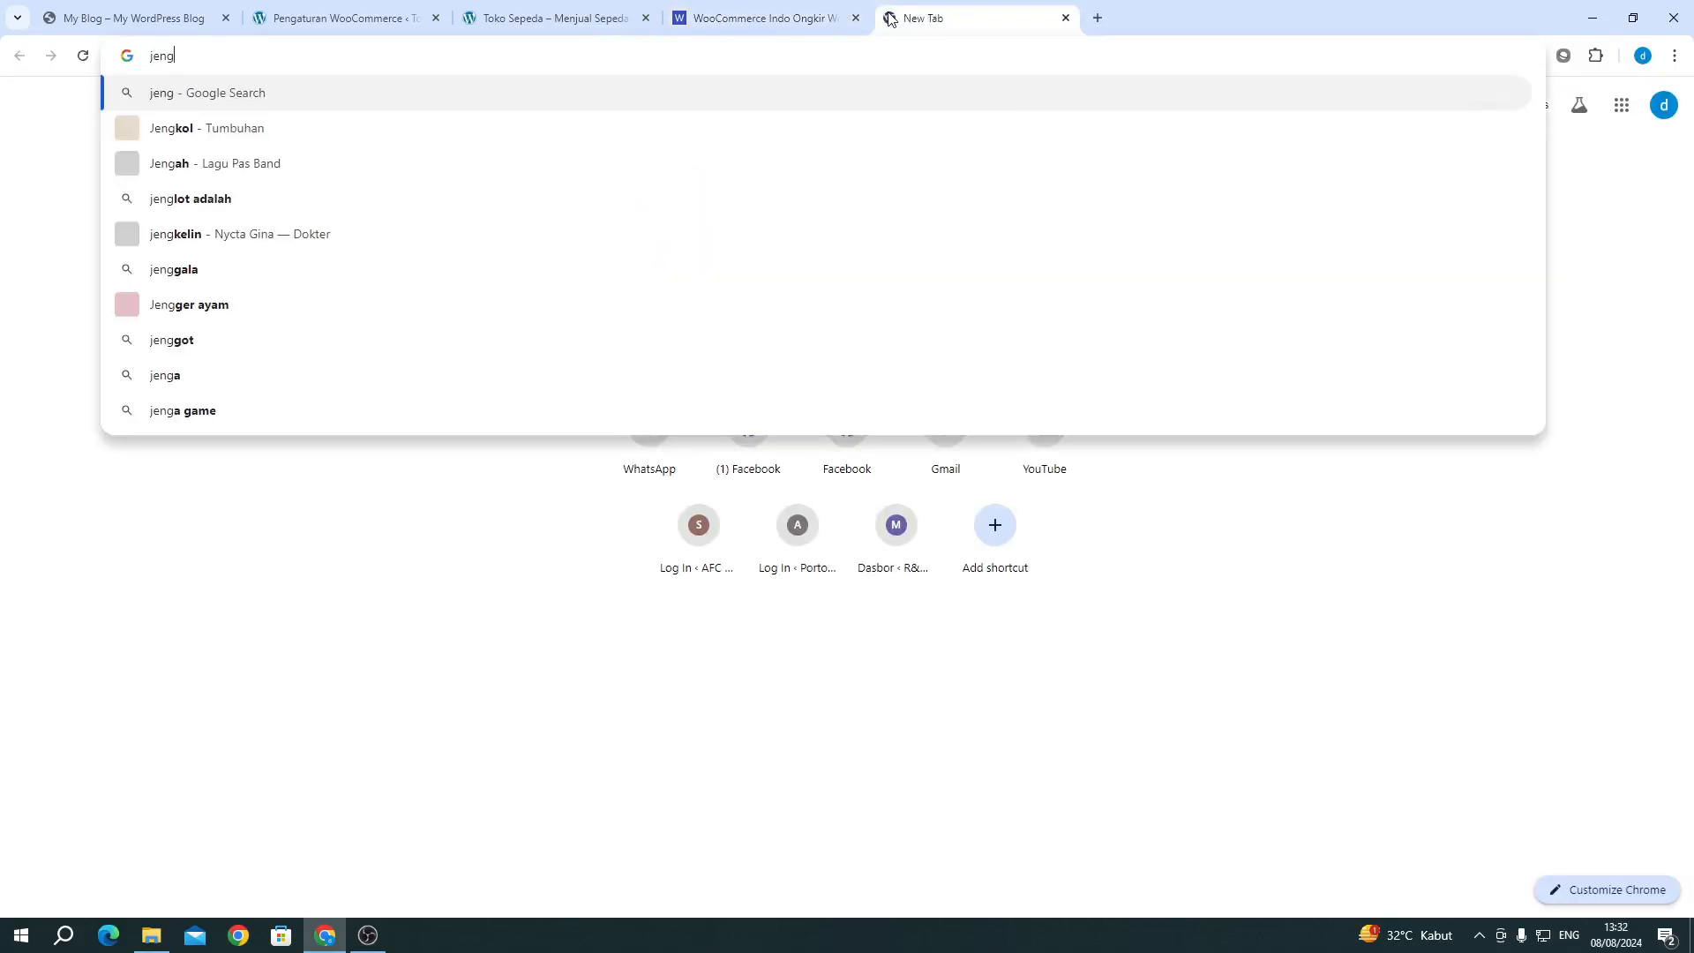
{"action": "key", "text": "BackSpace"}
{"action": "key", "text": "BackSpace"}
{"action": "key", "text": "BackSpace"}
{"action": "type", "text": "ne"}
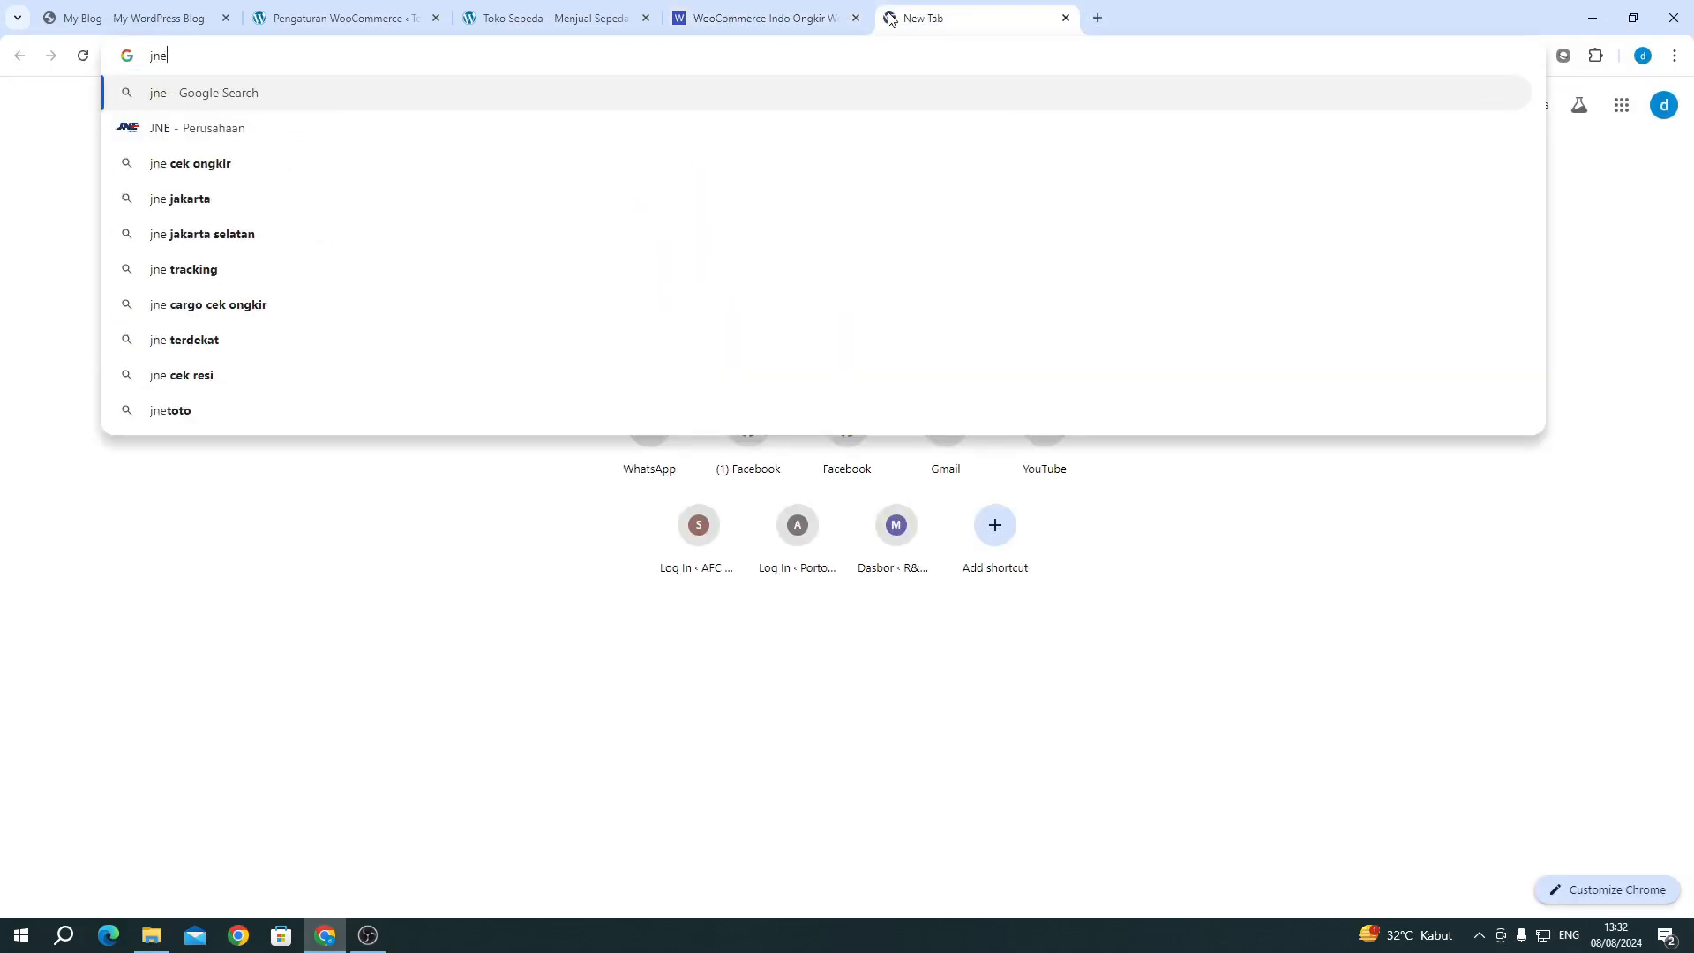
{"action": "type", "text": " ongkir"}
{"action": "key", "text": "Return"}
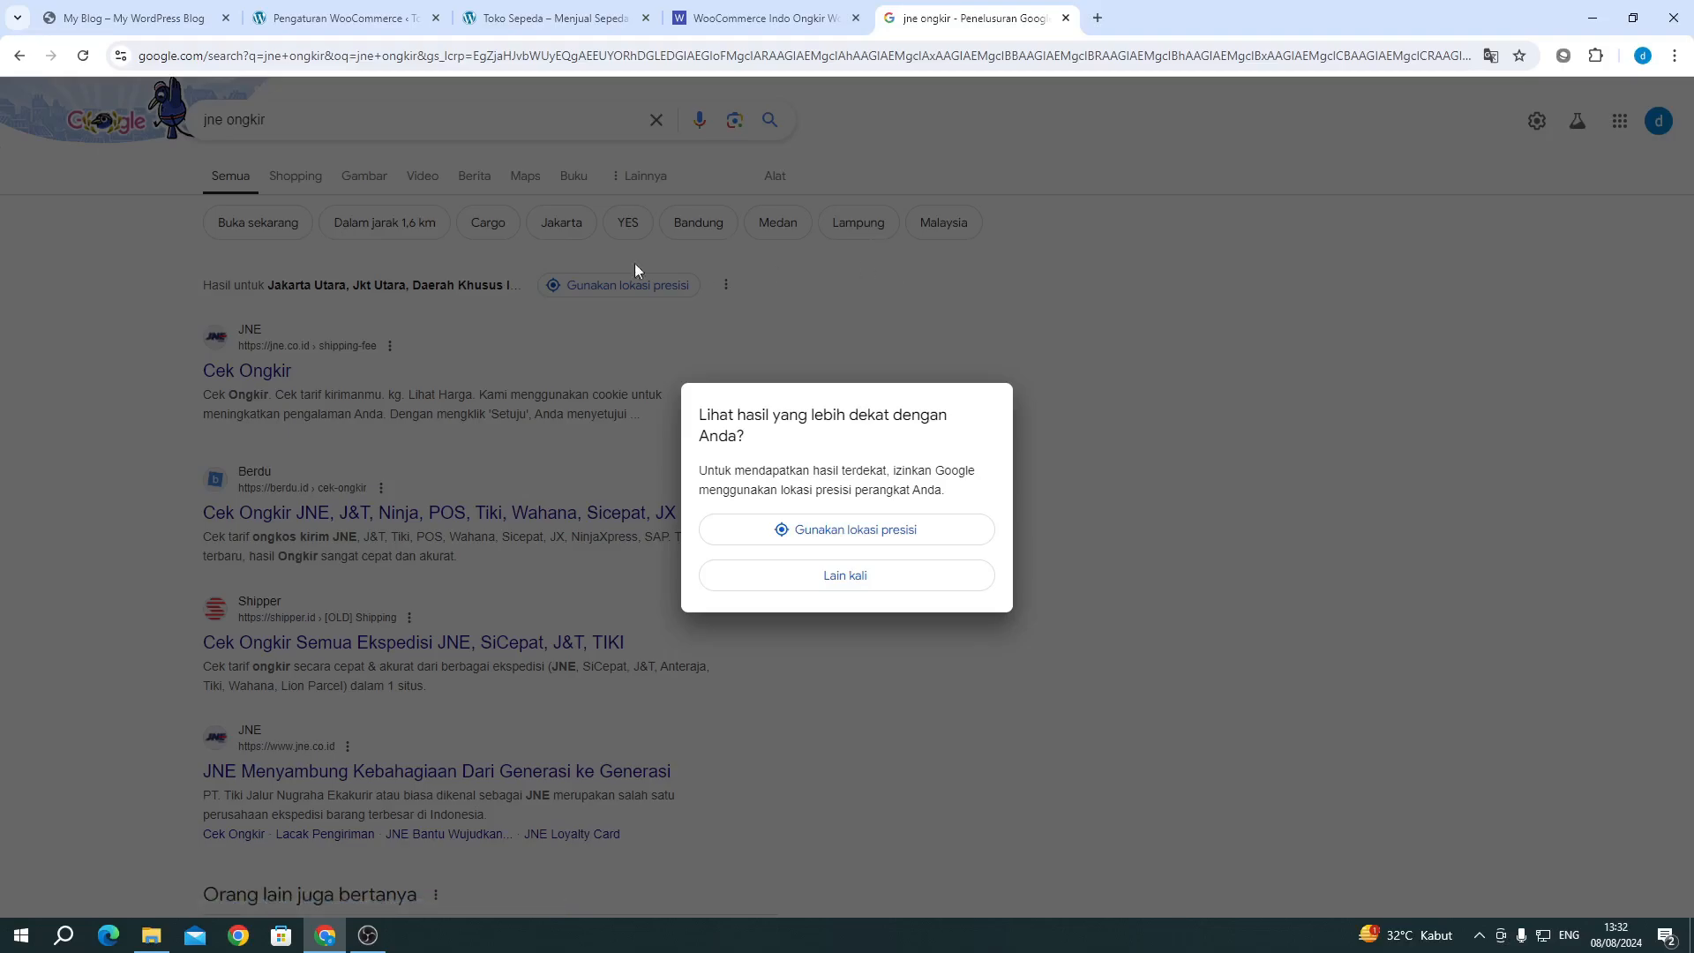
{"action": "left_click", "coordinate": [878, 581]}
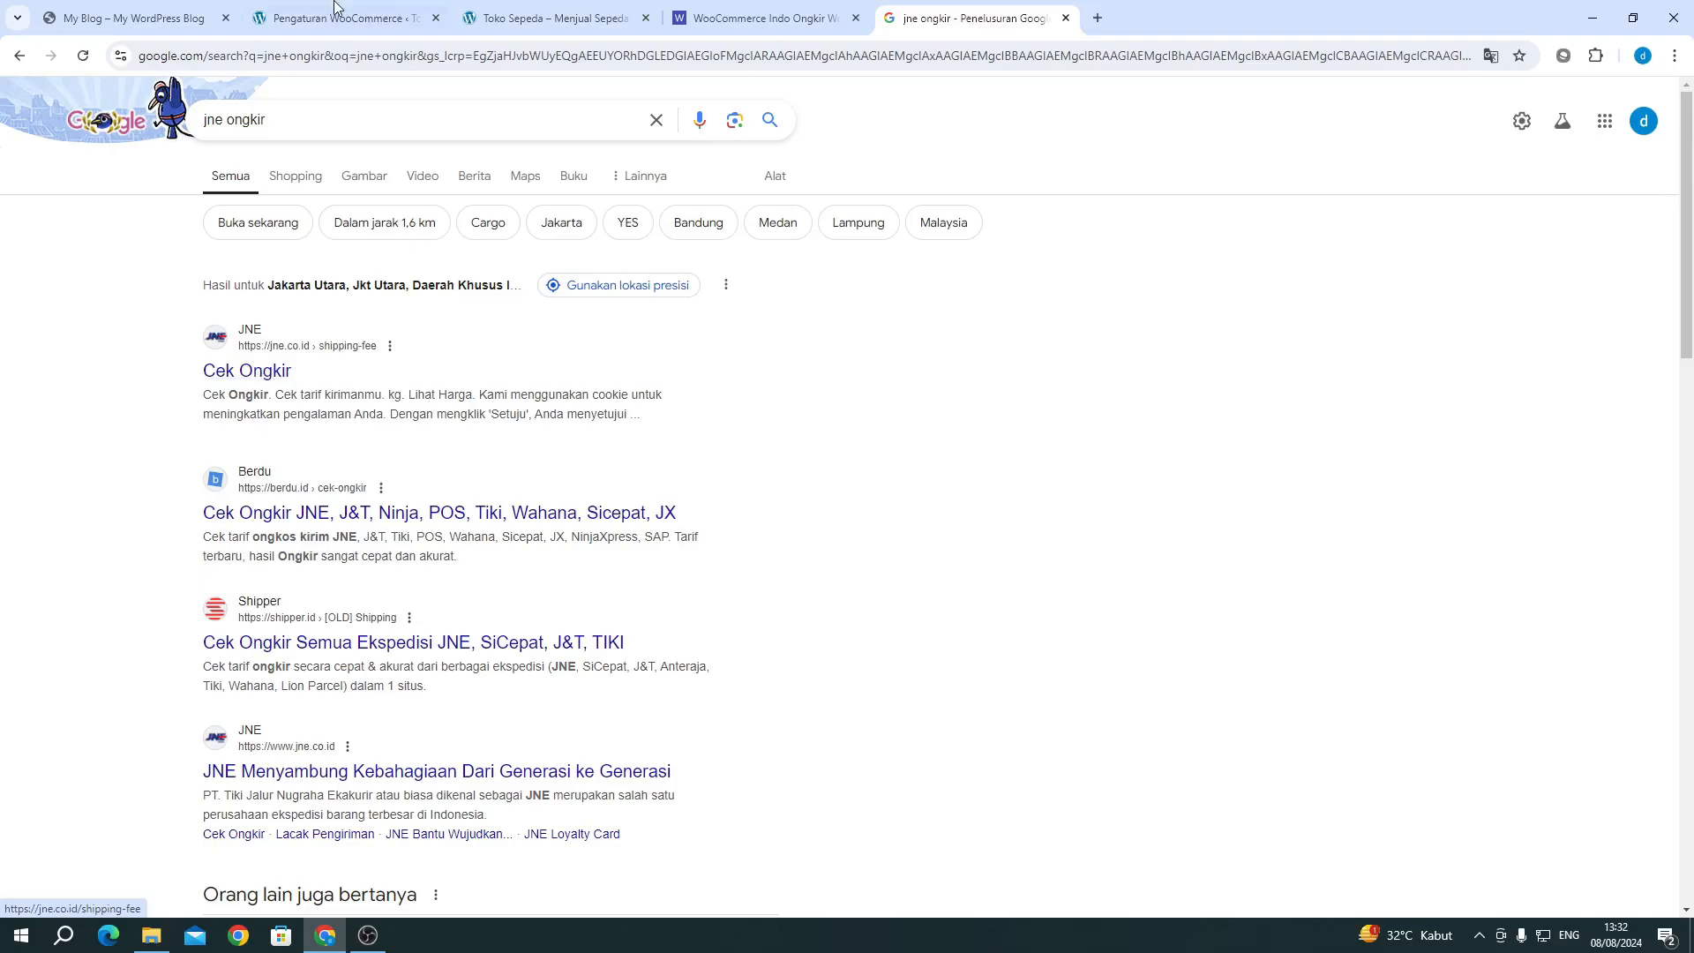
{"action": "left_click", "coordinate": [1066, 18]}
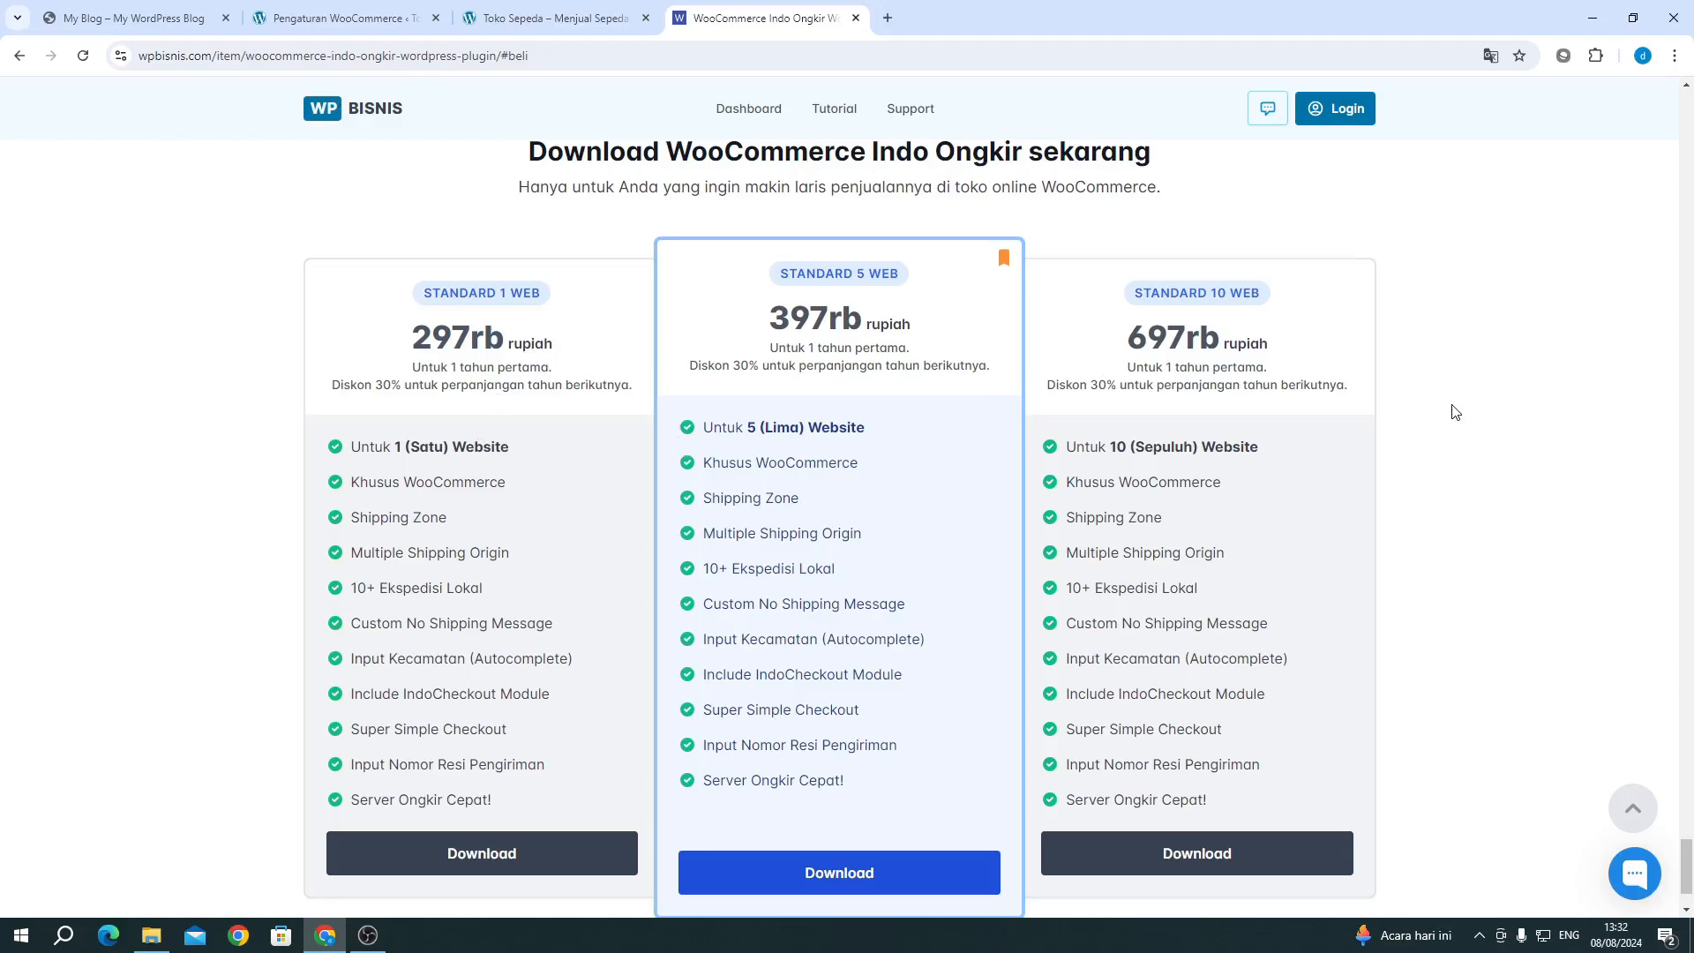
Step: Open the Tambahkan Plugin page in the store's WordPress admin, glancing back at the Indo Ongkir package prices while it loads
{"action": "left_click", "coordinate": [346, 32]}
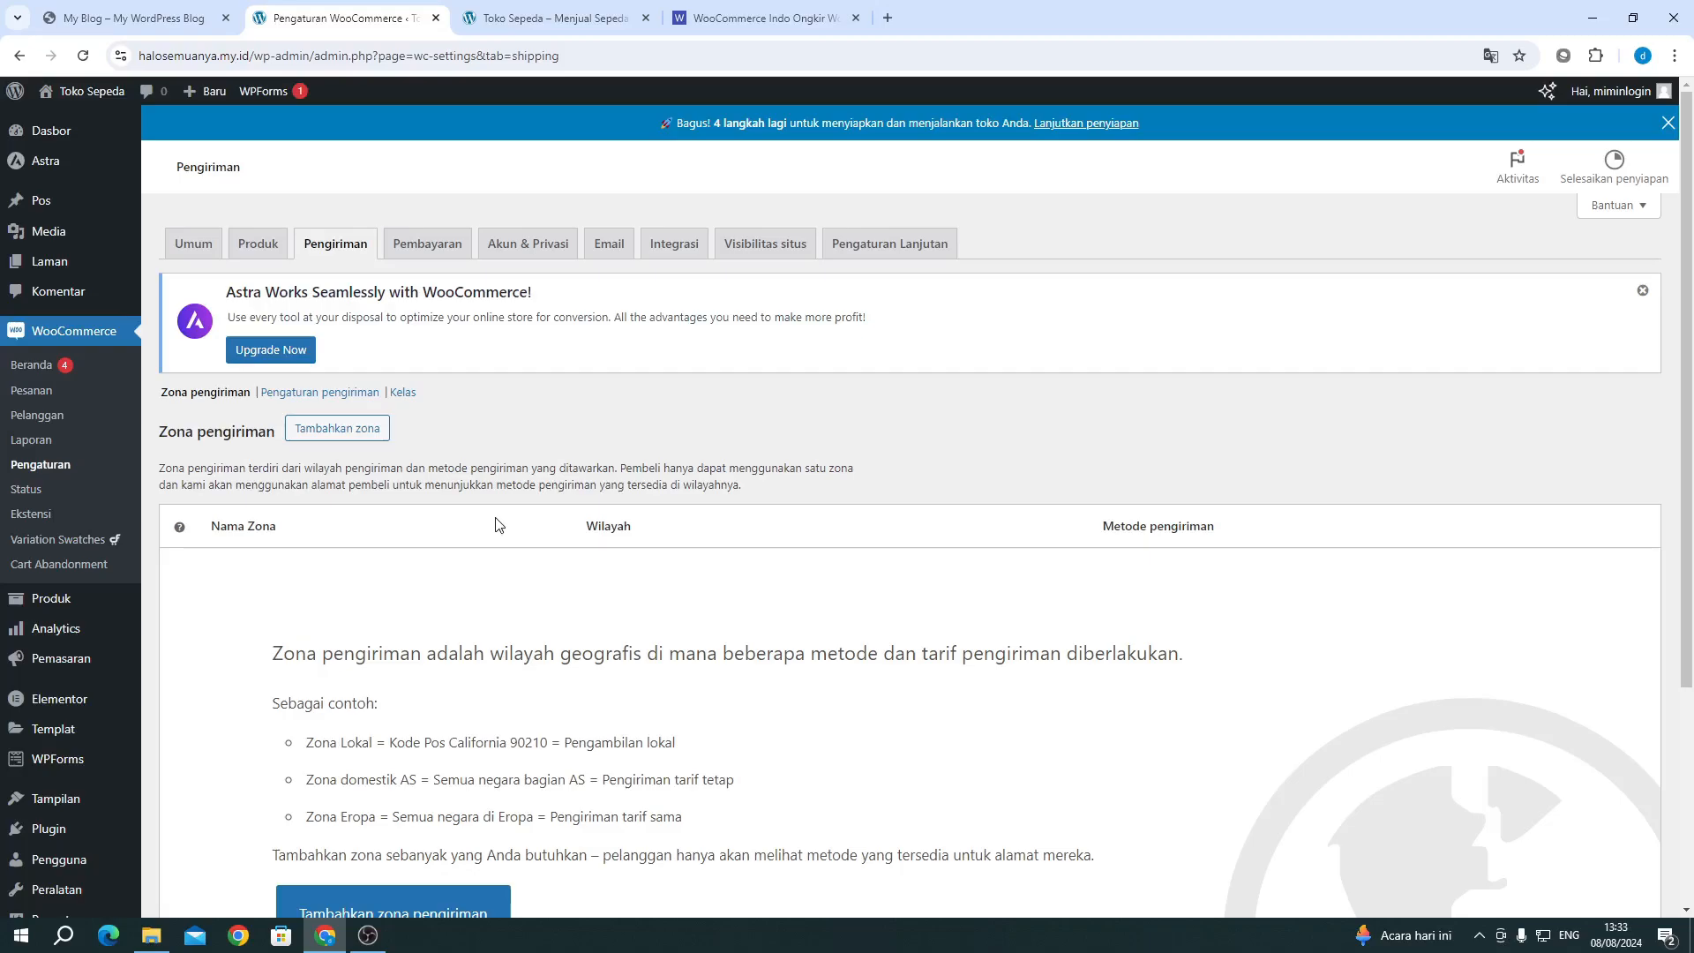
{"action": "scroll", "coordinate": [495, 525], "scroll_direction": "down", "scroll_amount": 2}
{"action": "mouse_move", "coordinate": [61, 651]}
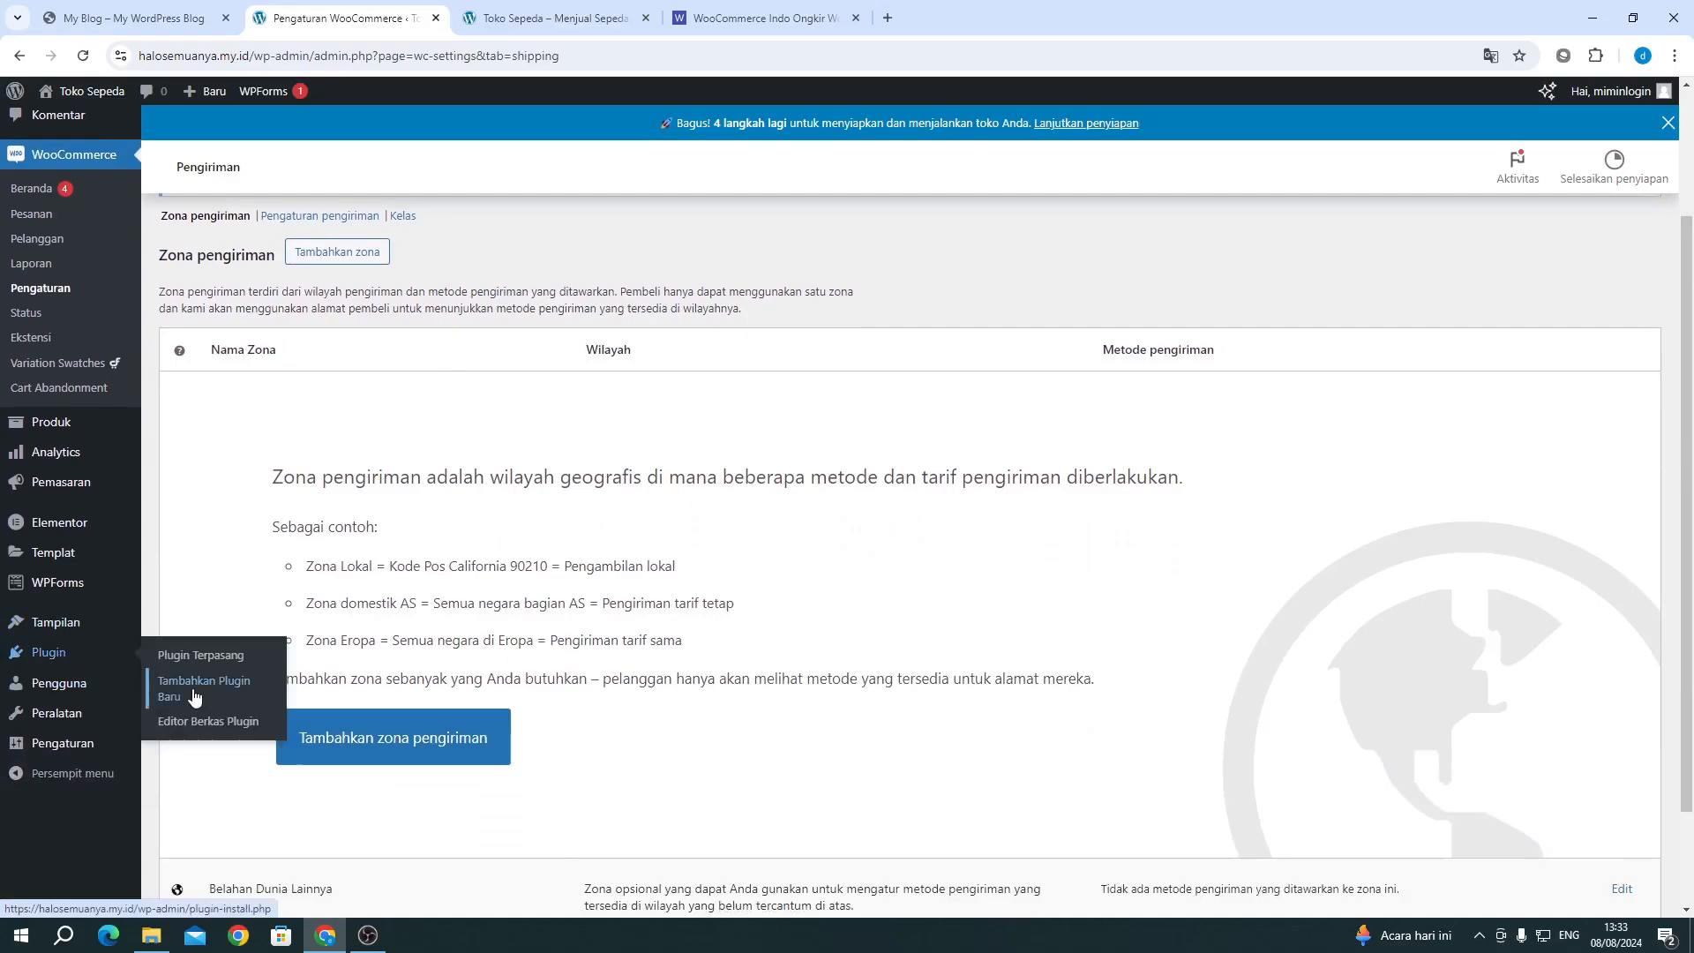
{"action": "left_click", "coordinate": [195, 697]}
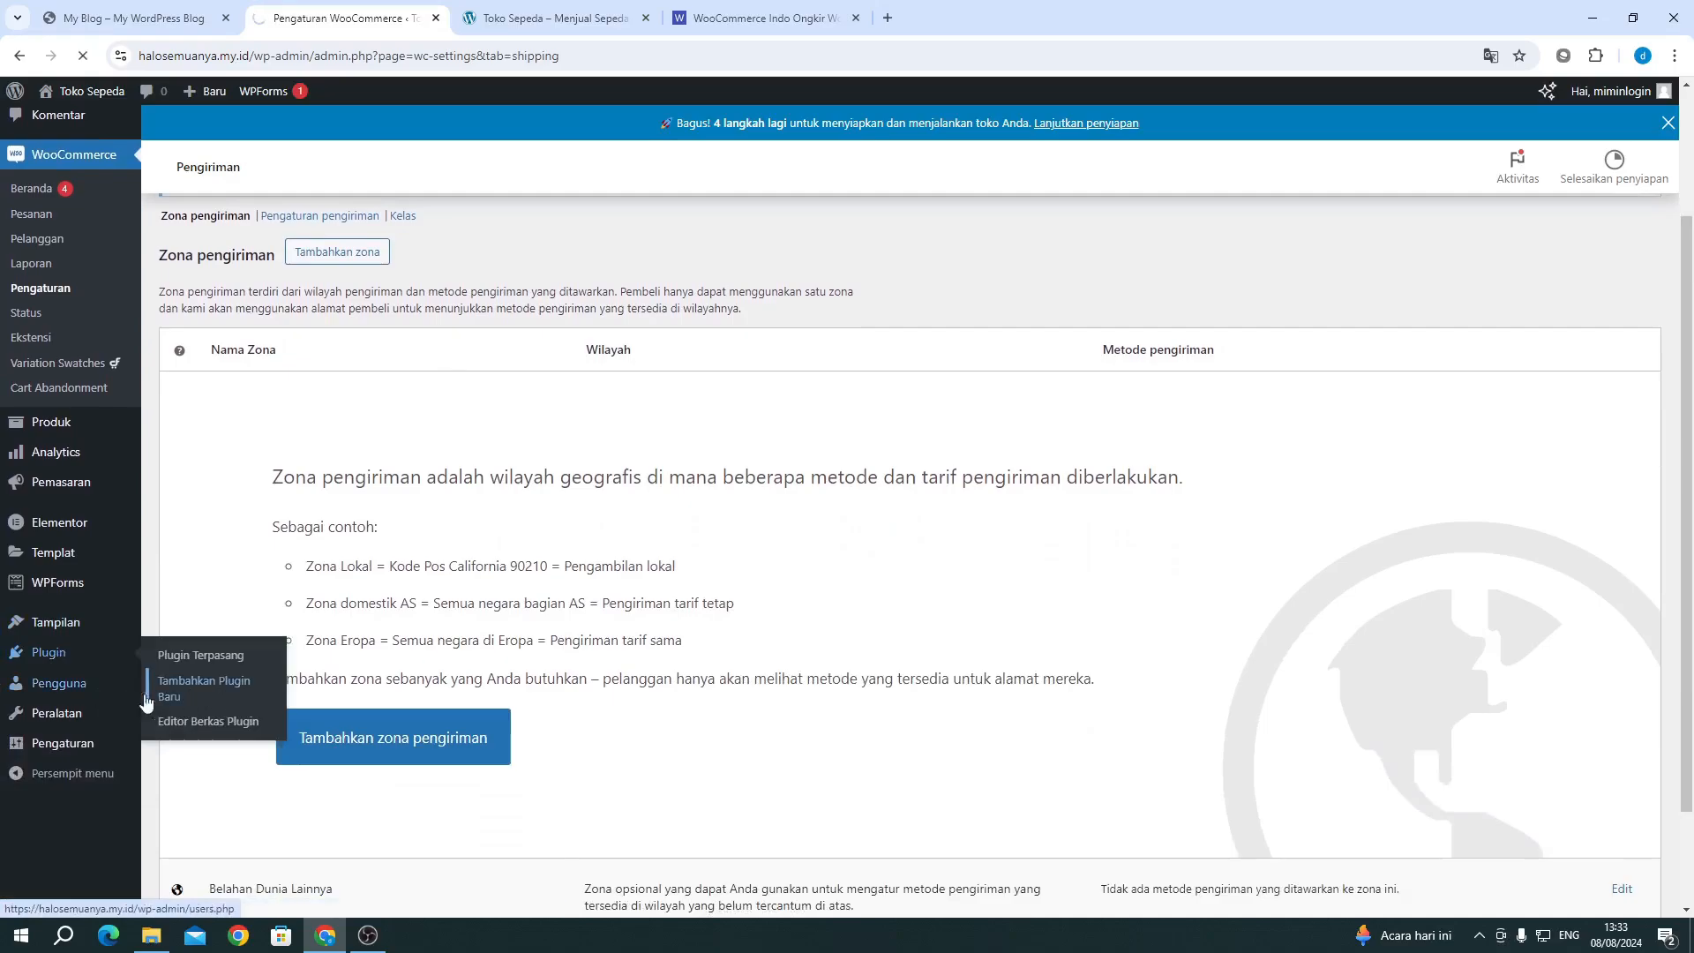
{"action": "left_click", "coordinate": [739, 18]}
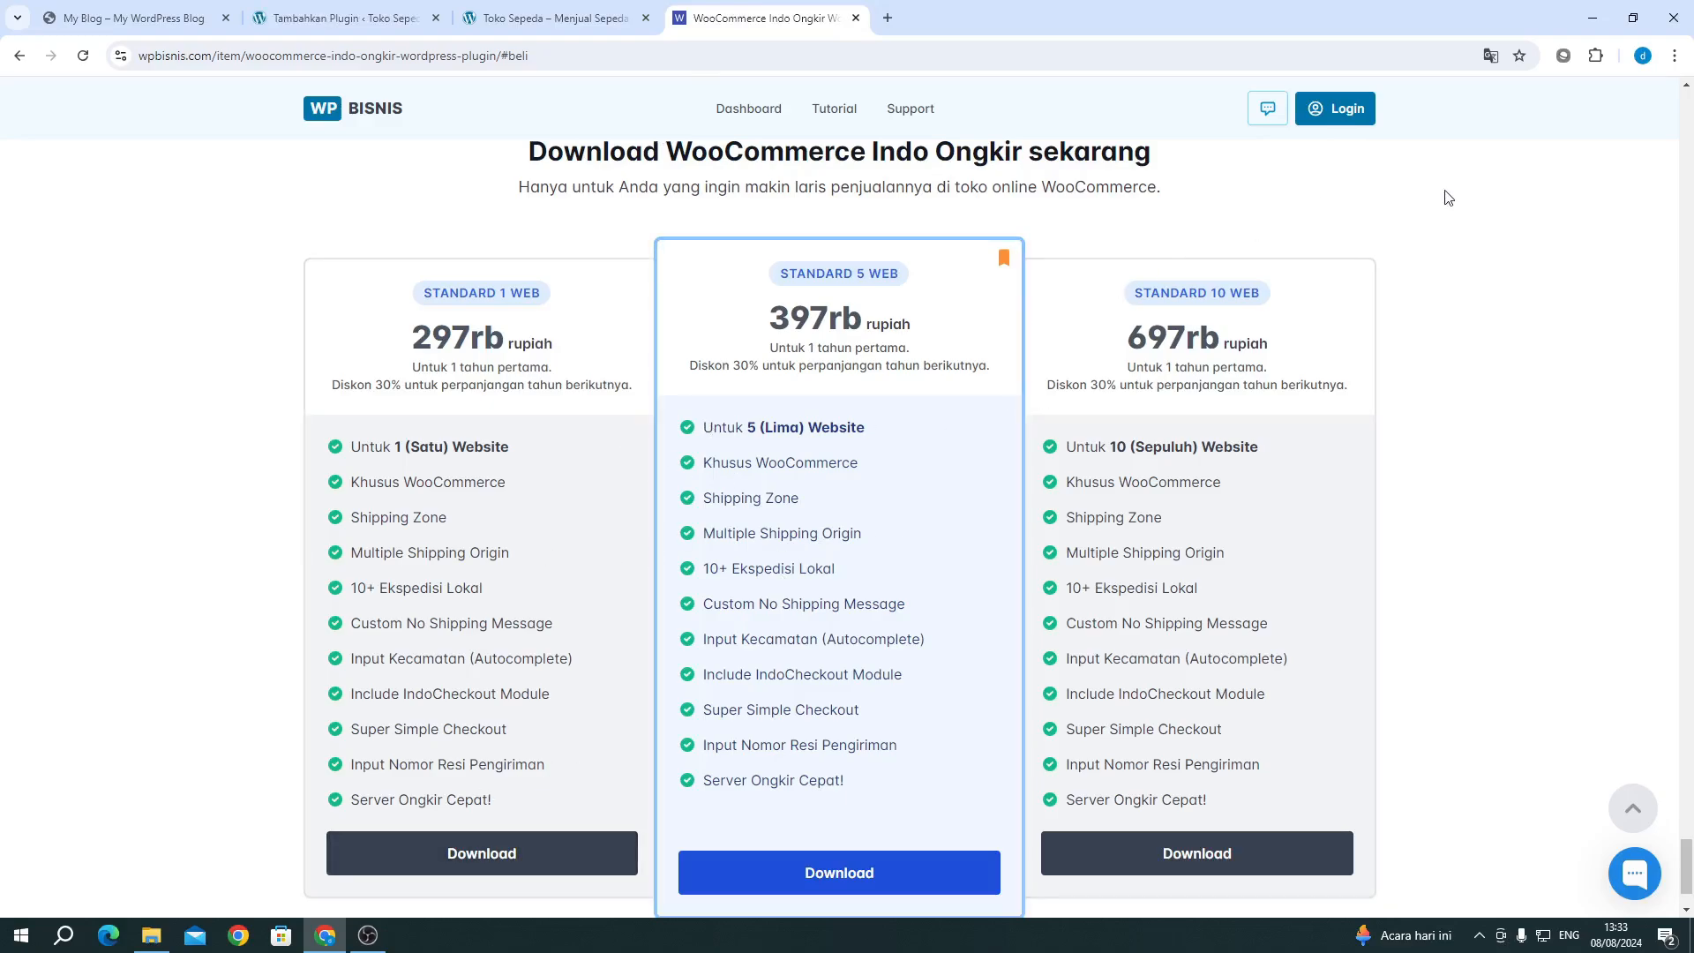
{"action": "left_click", "coordinate": [353, 19]}
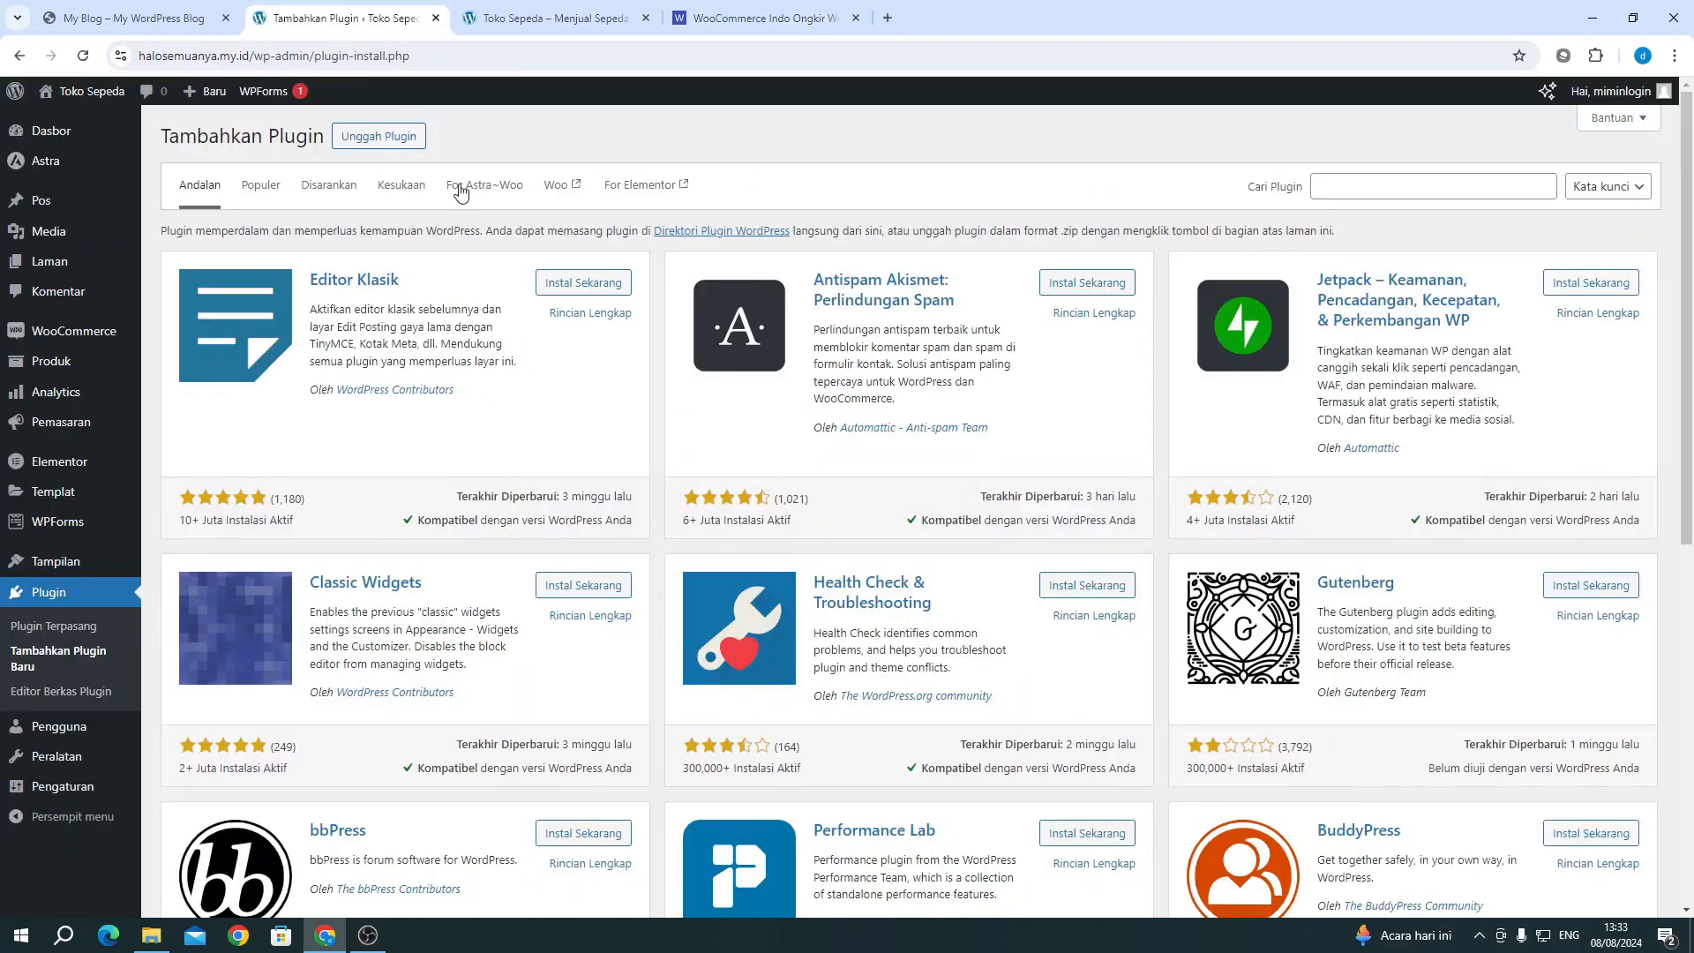
Step: Search the WordPress plugin directory for "ongkos kirim" and look through the shipping cost plugins on offer
{"action": "left_click", "coordinate": [1383, 191]}
{"action": "type", "text": "ongk"}
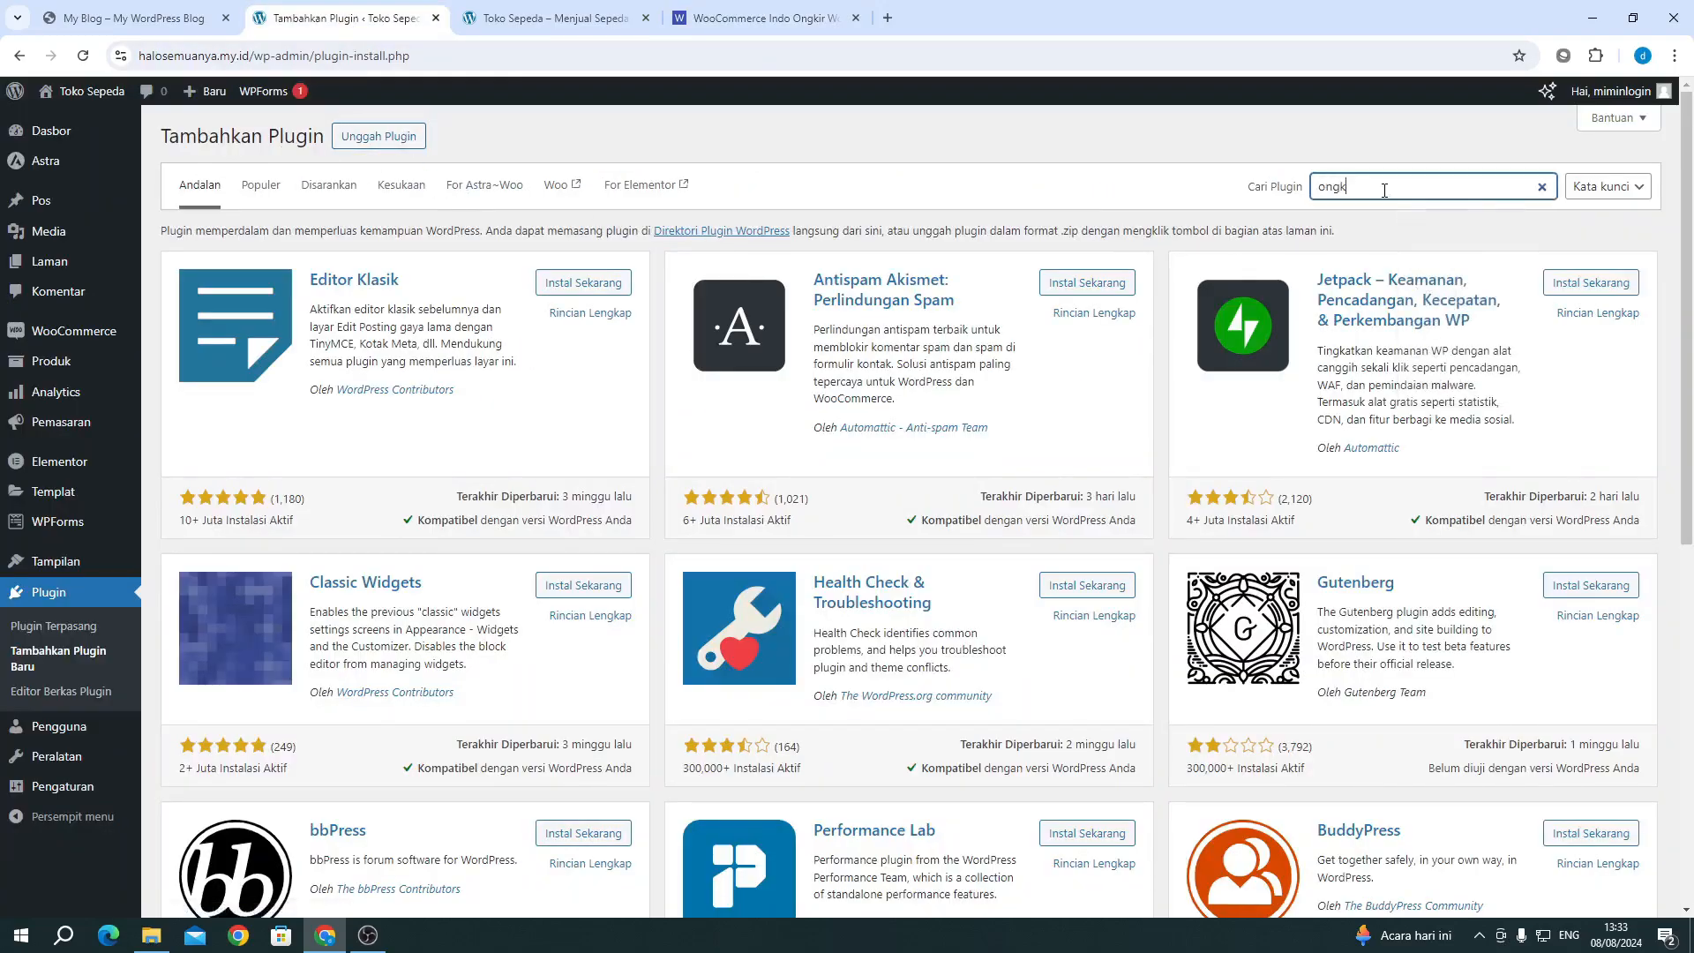
{"action": "type", "text": "os kirim"}
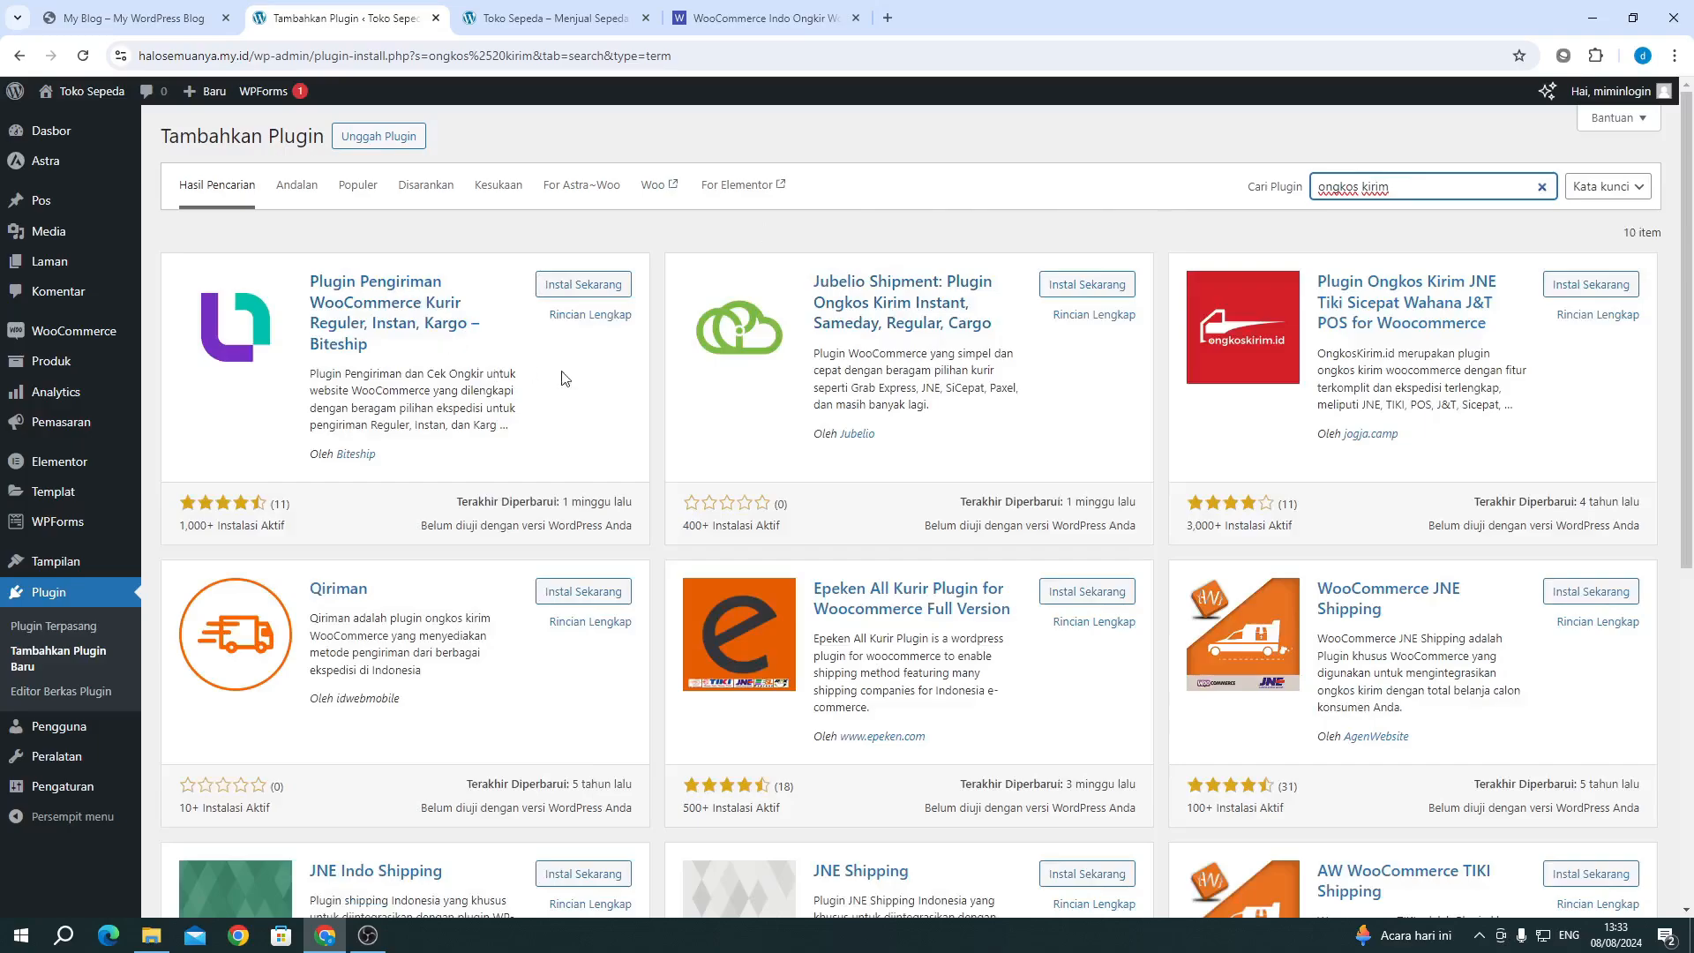
{"action": "scroll", "coordinate": [605, 361], "scroll_direction": "down", "scroll_amount": 5}
{"action": "scroll", "coordinate": [604, 361], "scroll_direction": "up", "scroll_amount": 4}
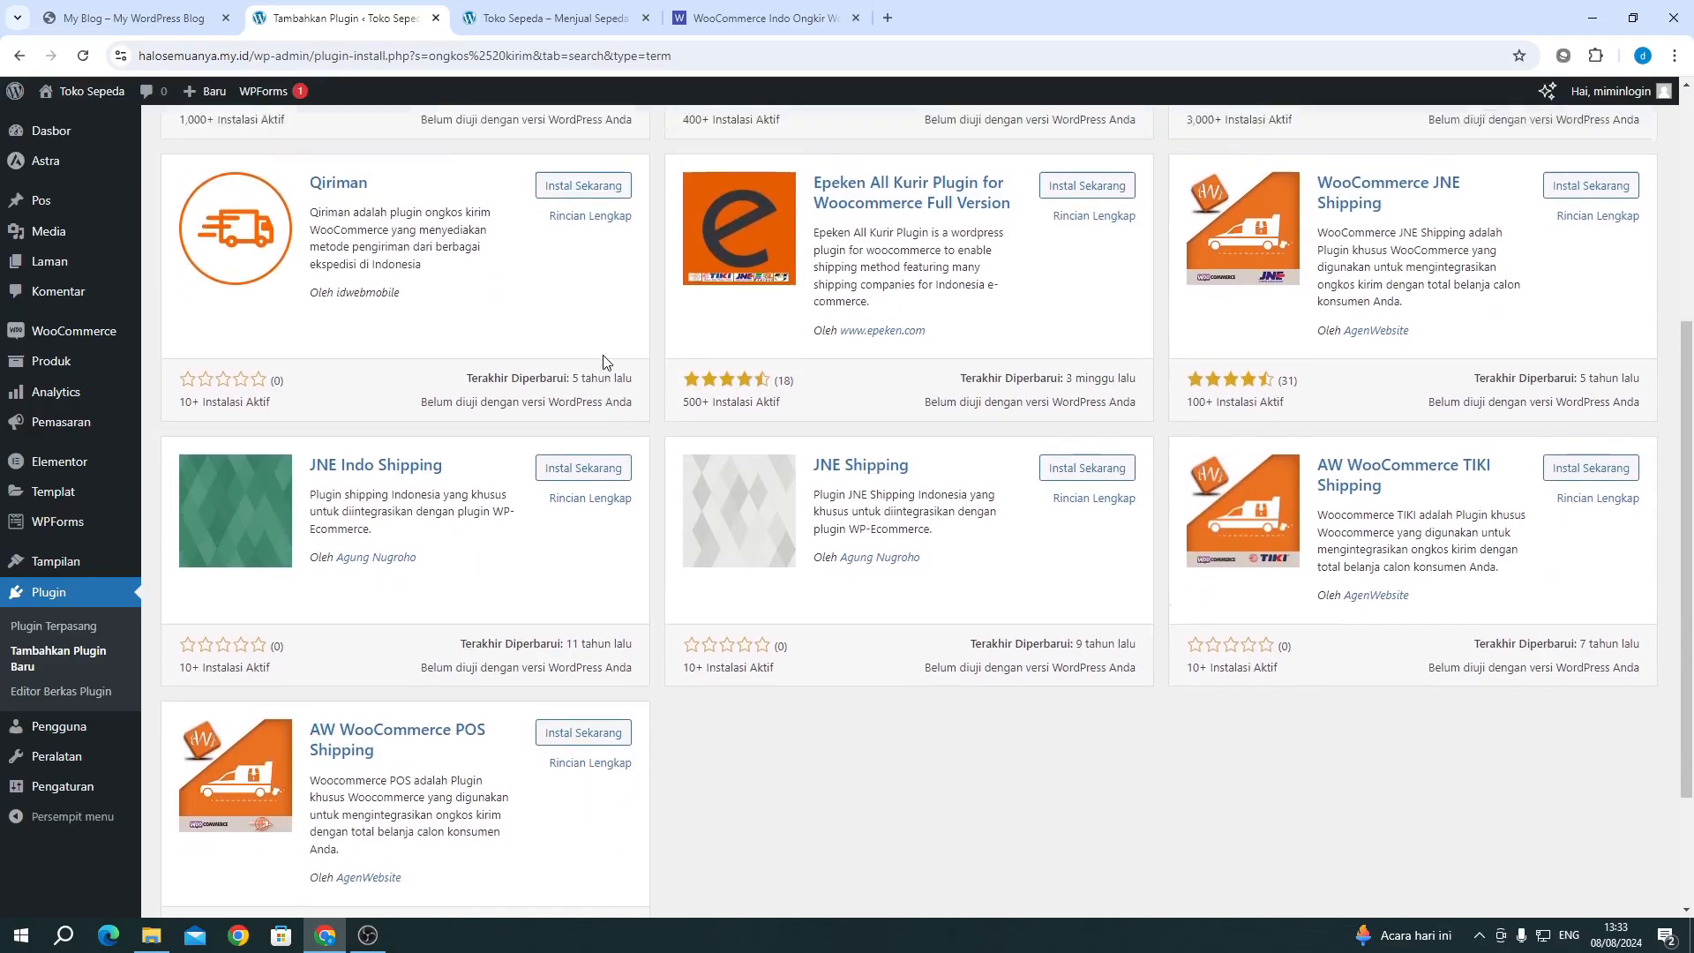
{"action": "scroll", "coordinate": [605, 361], "scroll_direction": "up", "scroll_amount": 1}
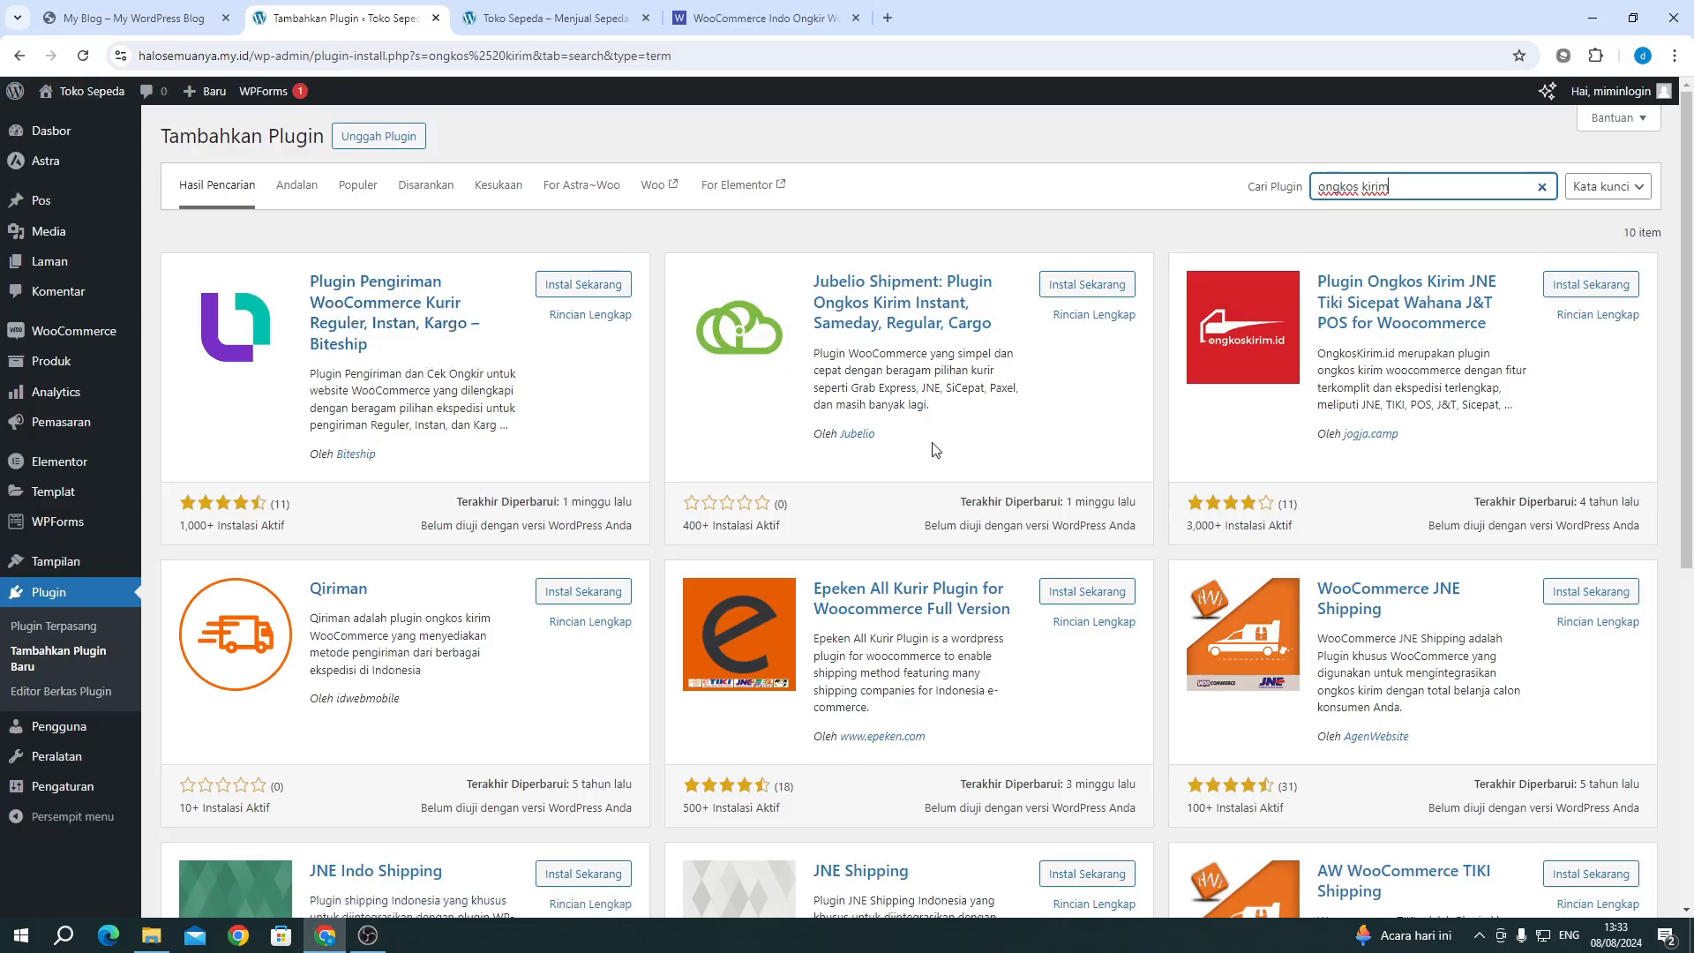
{"action": "scroll", "coordinate": [1235, 617], "scroll_direction": "down", "scroll_amount": 1}
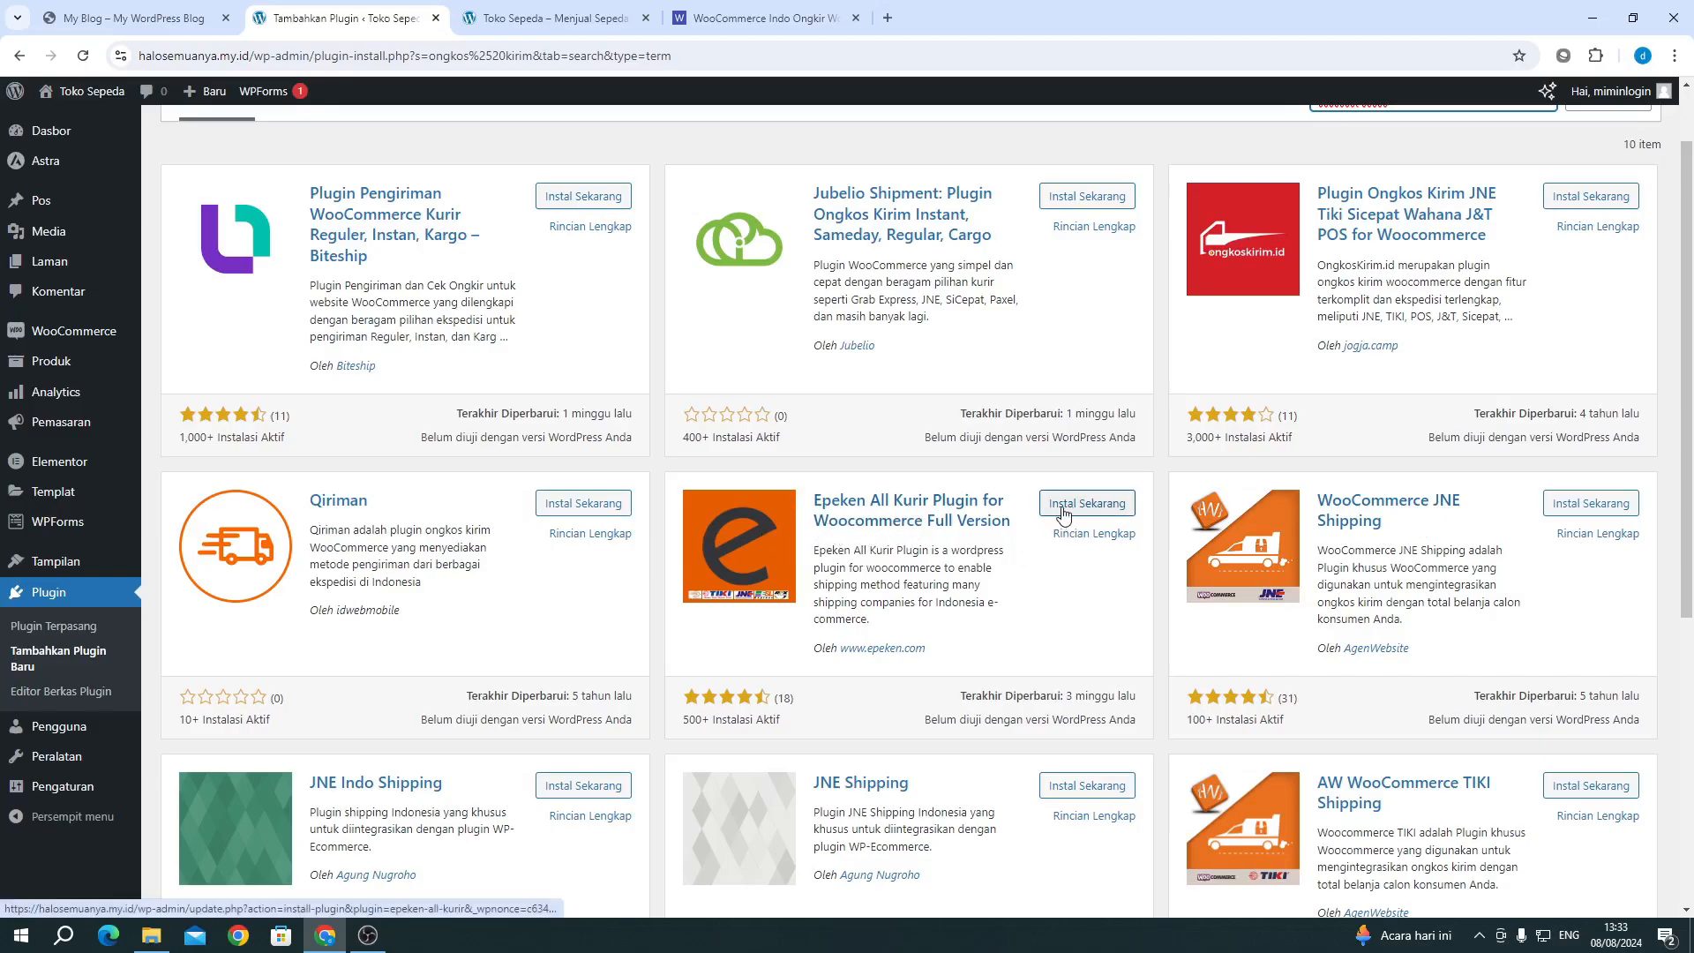
{"action": "scroll", "coordinate": [900, 635], "scroll_direction": "down", "scroll_amount": 5}
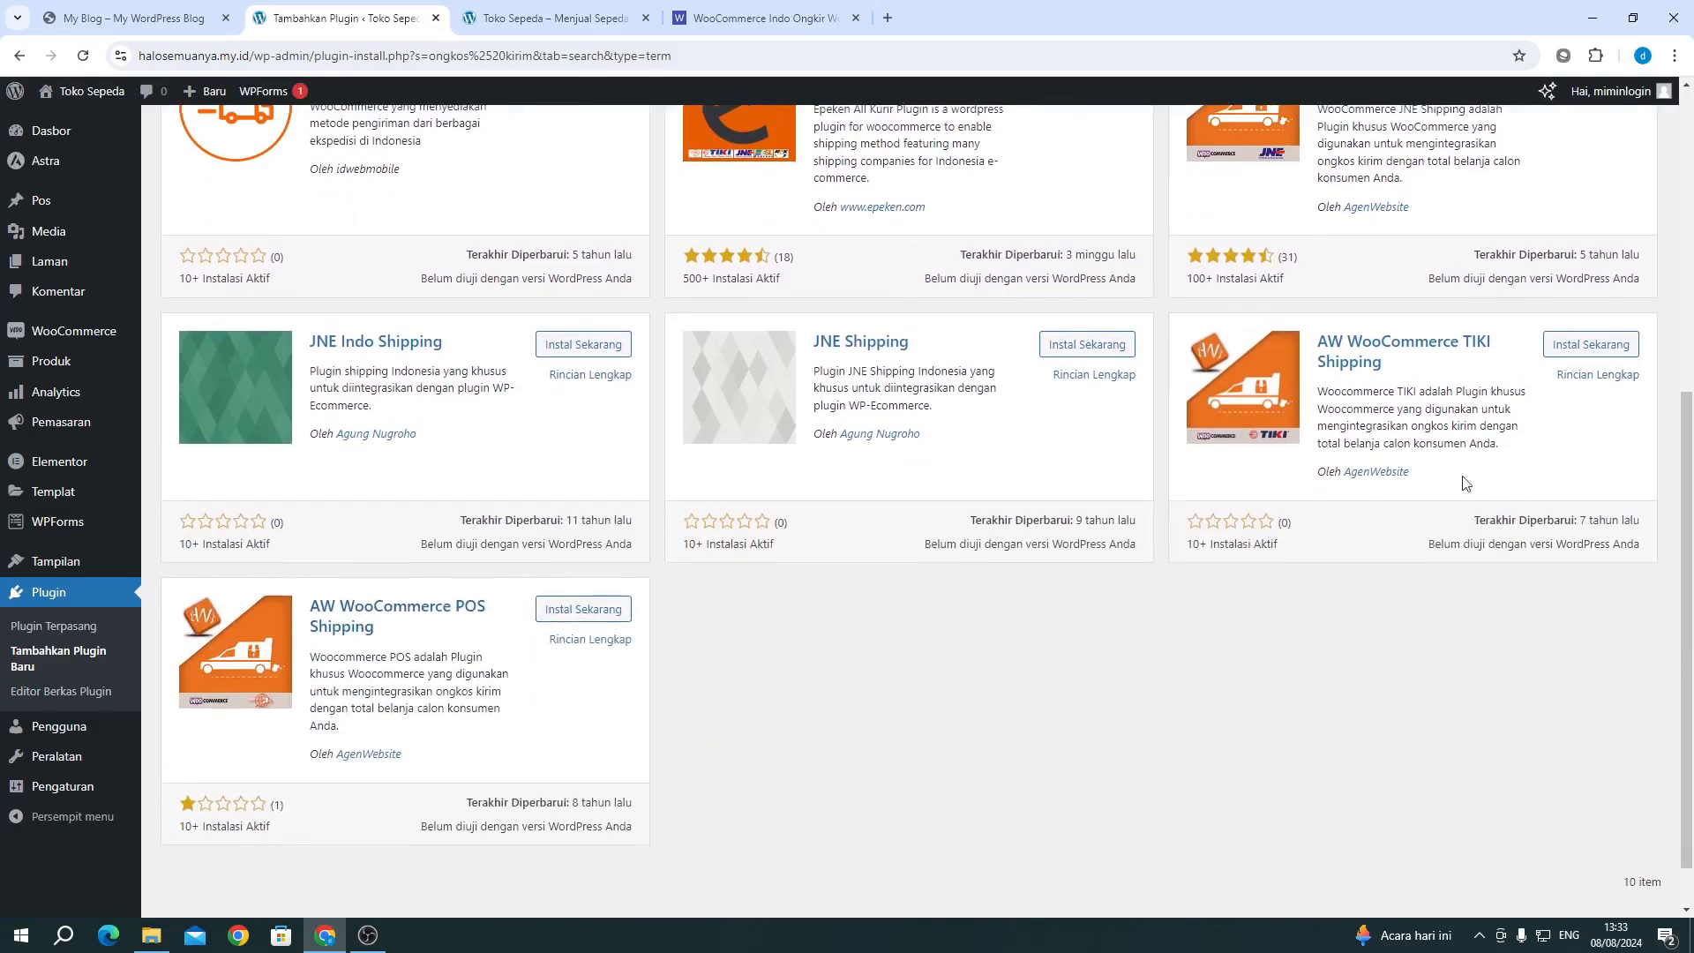
{"action": "scroll", "coordinate": [1467, 480], "scroll_direction": "up", "scroll_amount": 6}
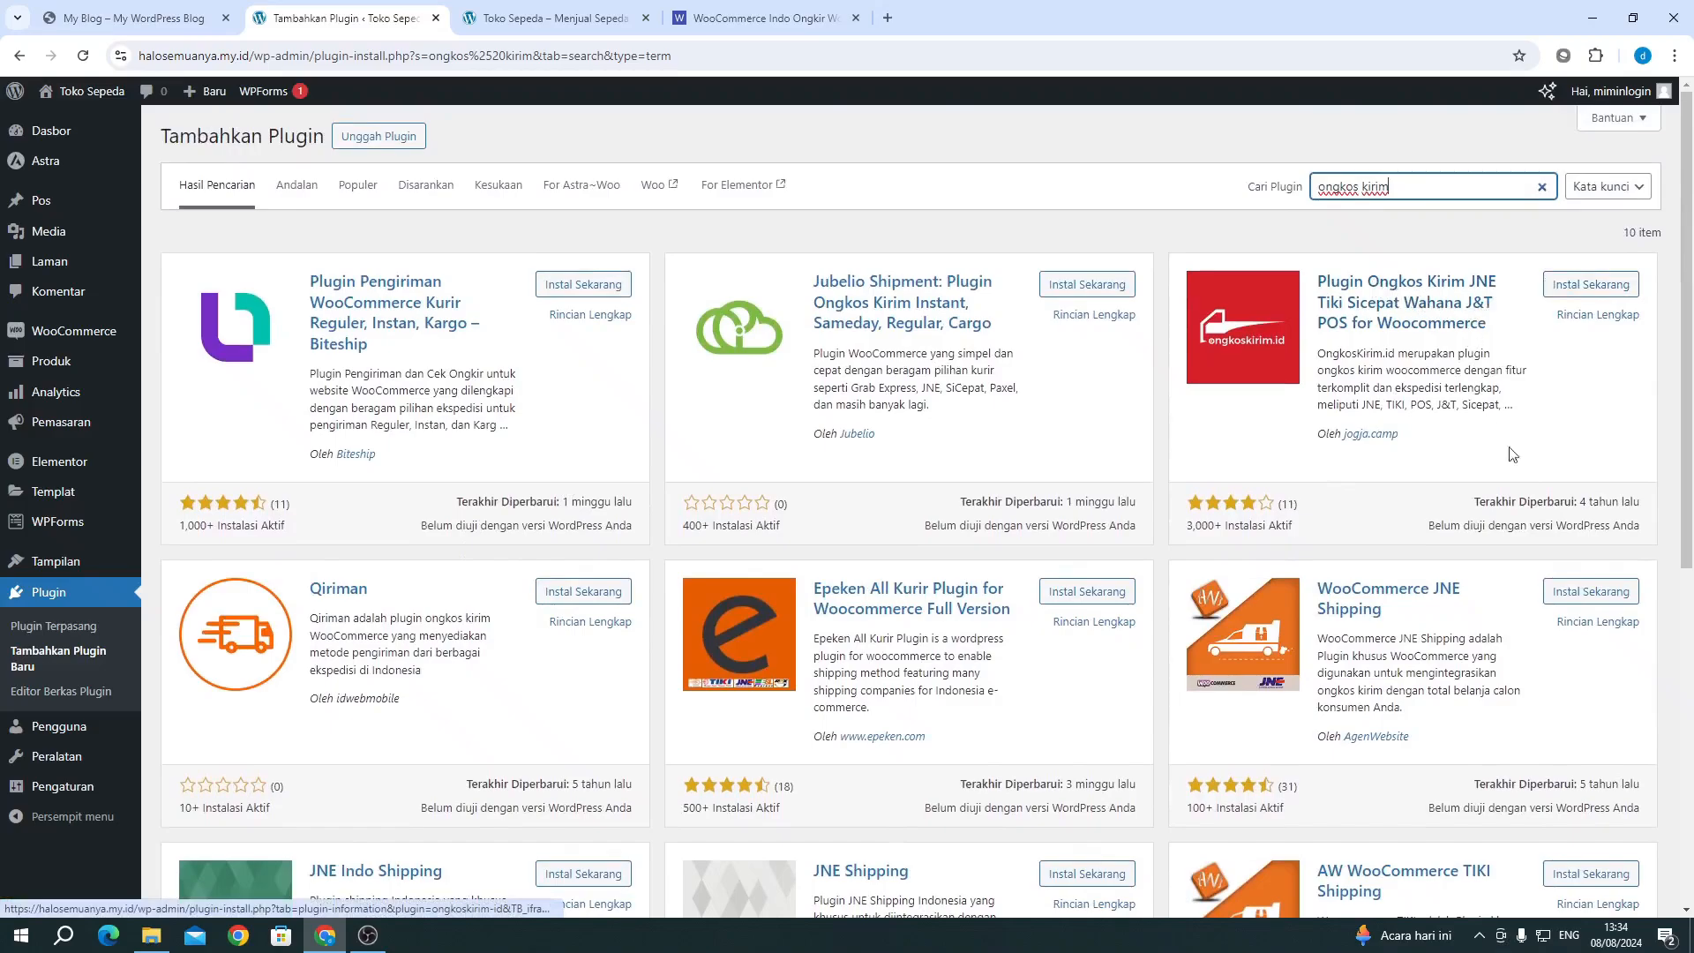
Step: Install and activate the Plugin Ongkos Kirim JNE Tiki Sicepat Wahana J&T POS for Woocommerce by jogja.camp
{"action": "left_click_drag", "start_coordinate": [1489, 502], "coordinate": [1606, 501]}
{"action": "left_click", "coordinate": [1623, 501]}
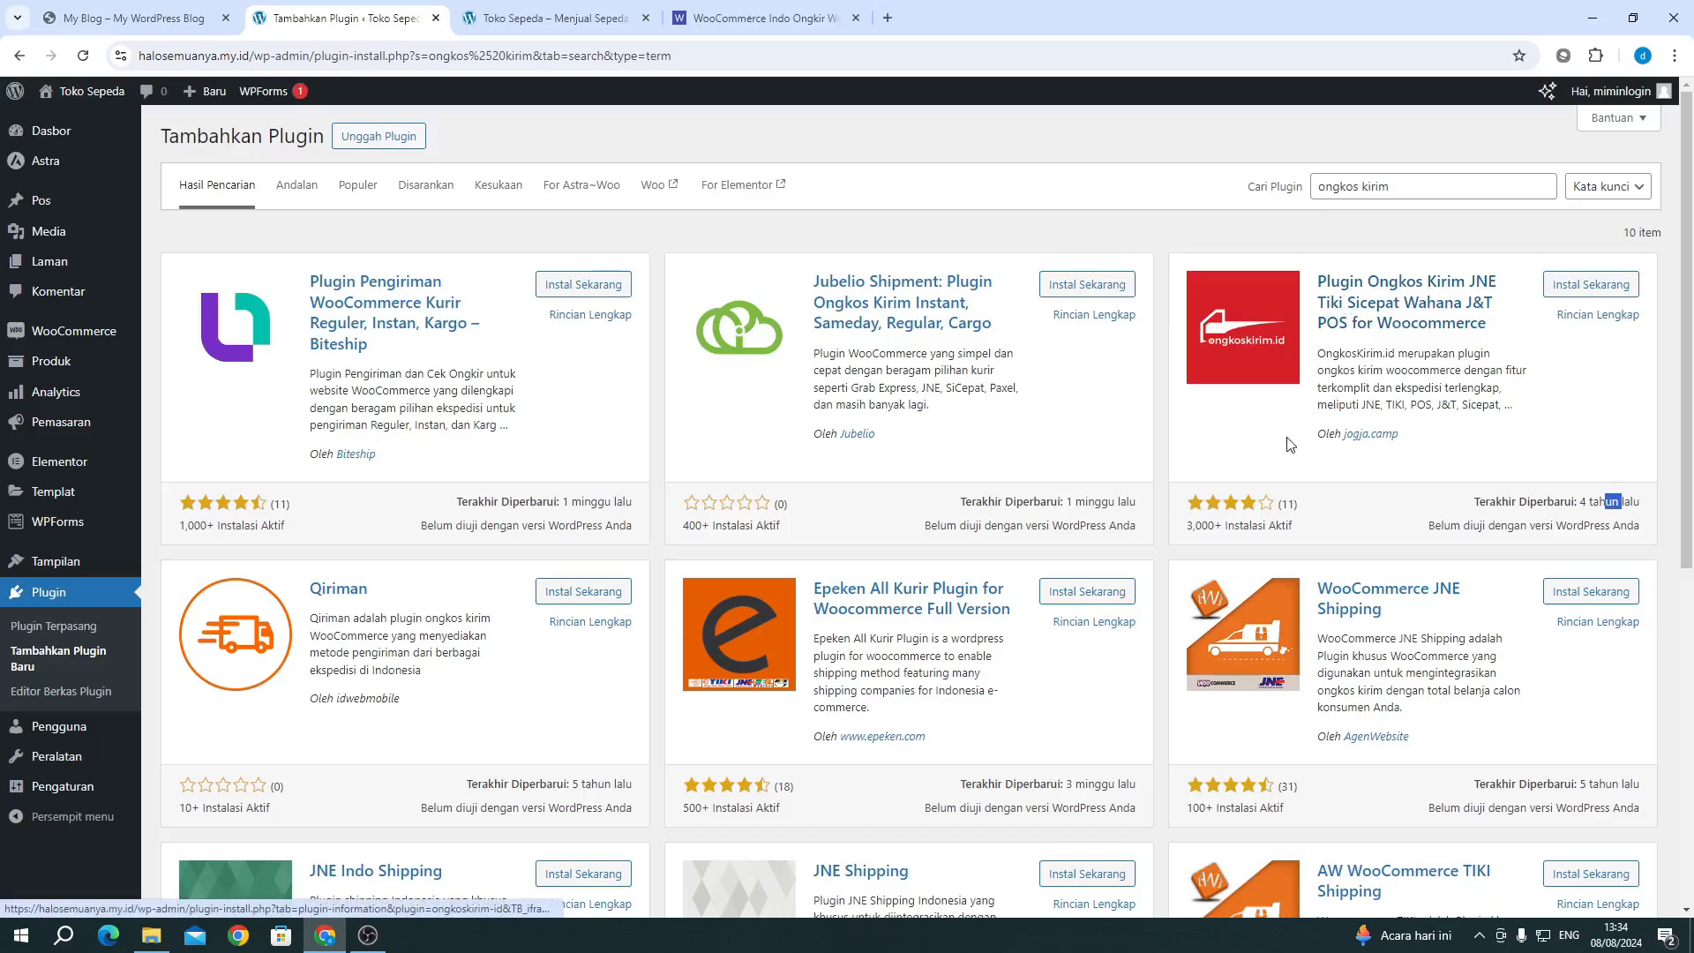
{"action": "left_click", "coordinate": [1579, 286]}
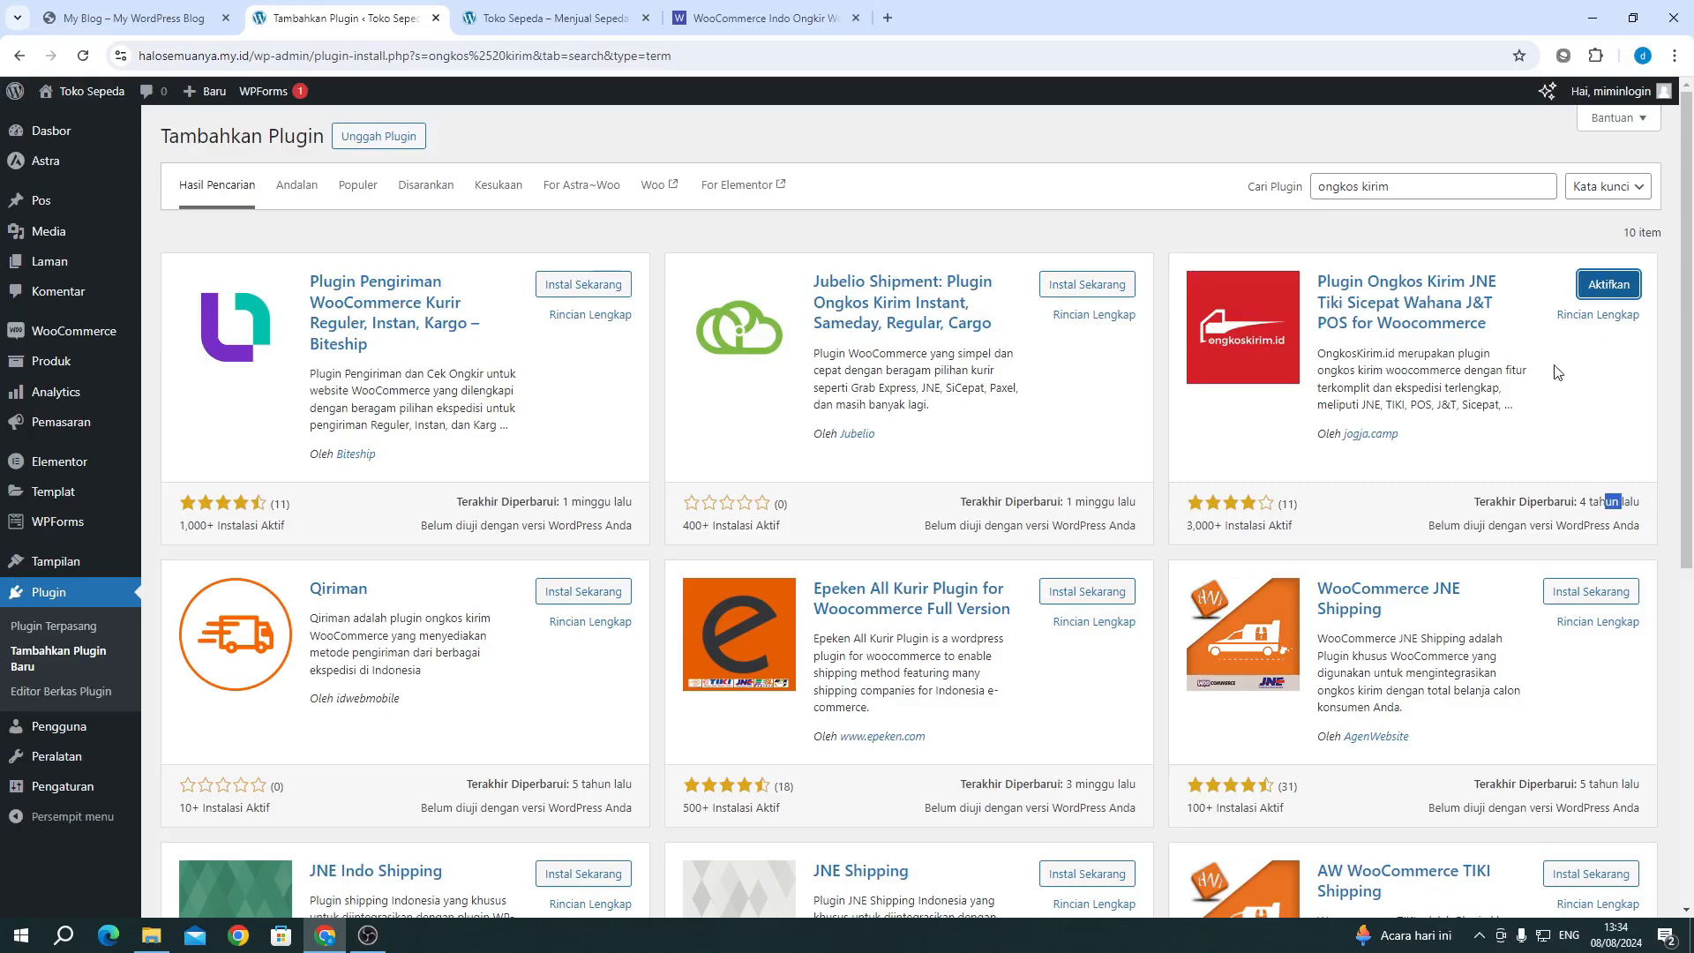
{"action": "left_click", "coordinate": [1605, 297]}
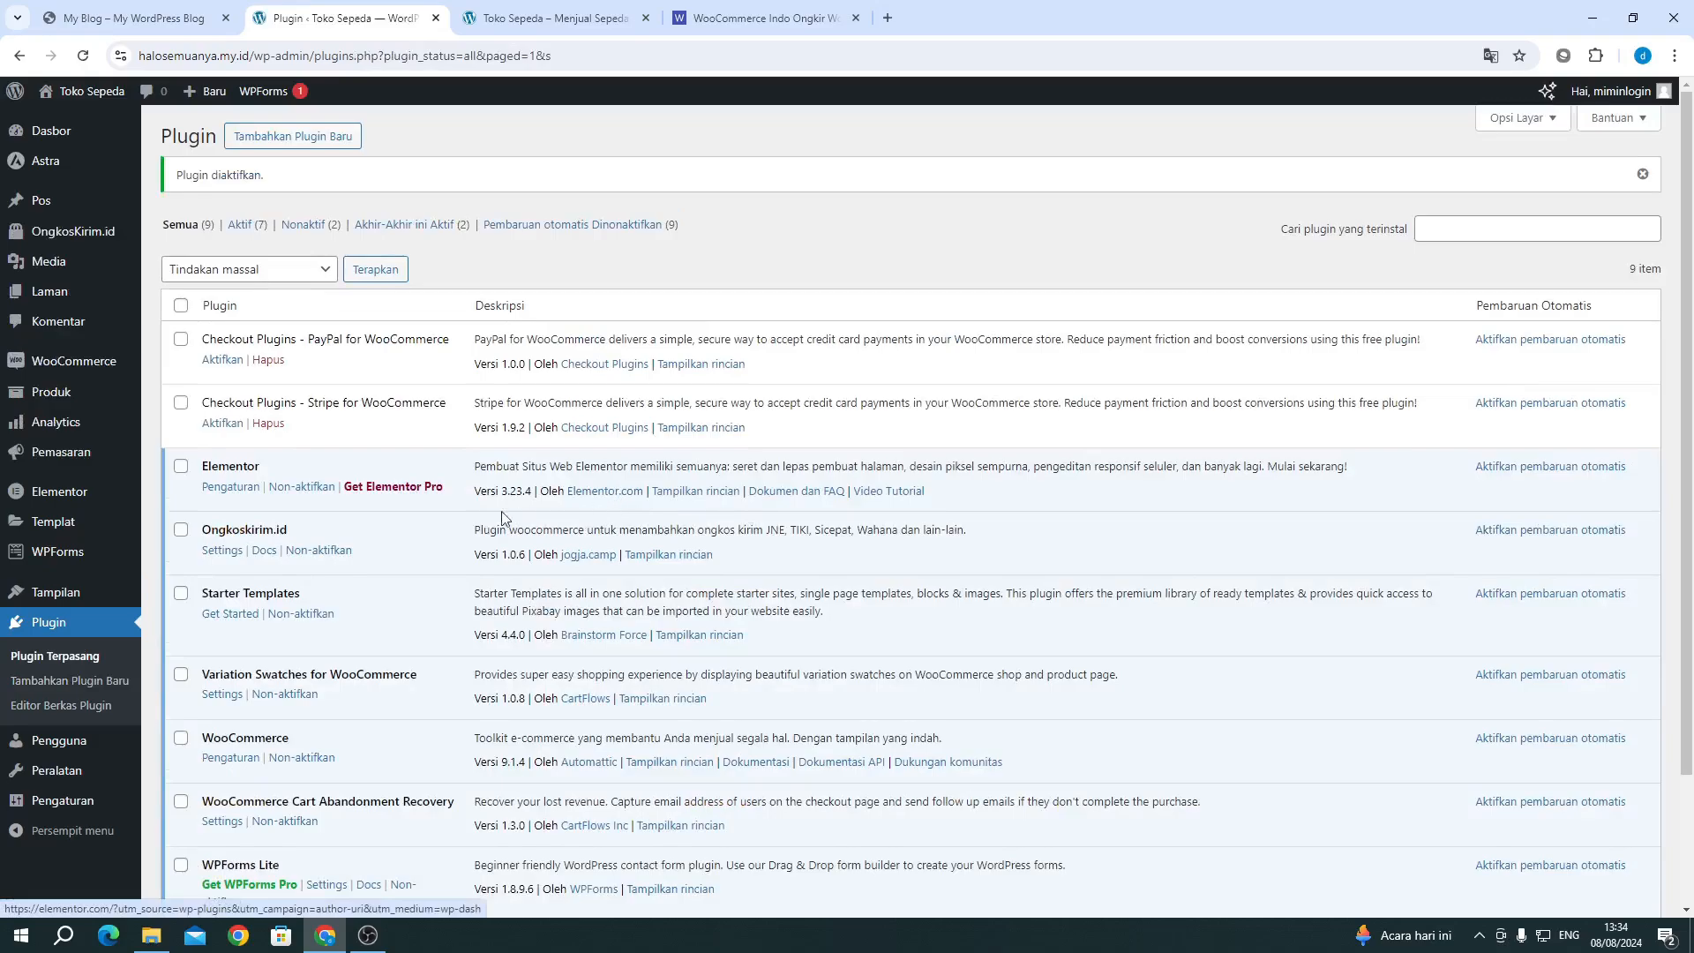
Step: Open the OngkosKirim.id section of WooCommerce's shipping settings
{"action": "mouse_move", "coordinate": [135, 369]}
{"action": "left_click", "coordinate": [189, 454]}
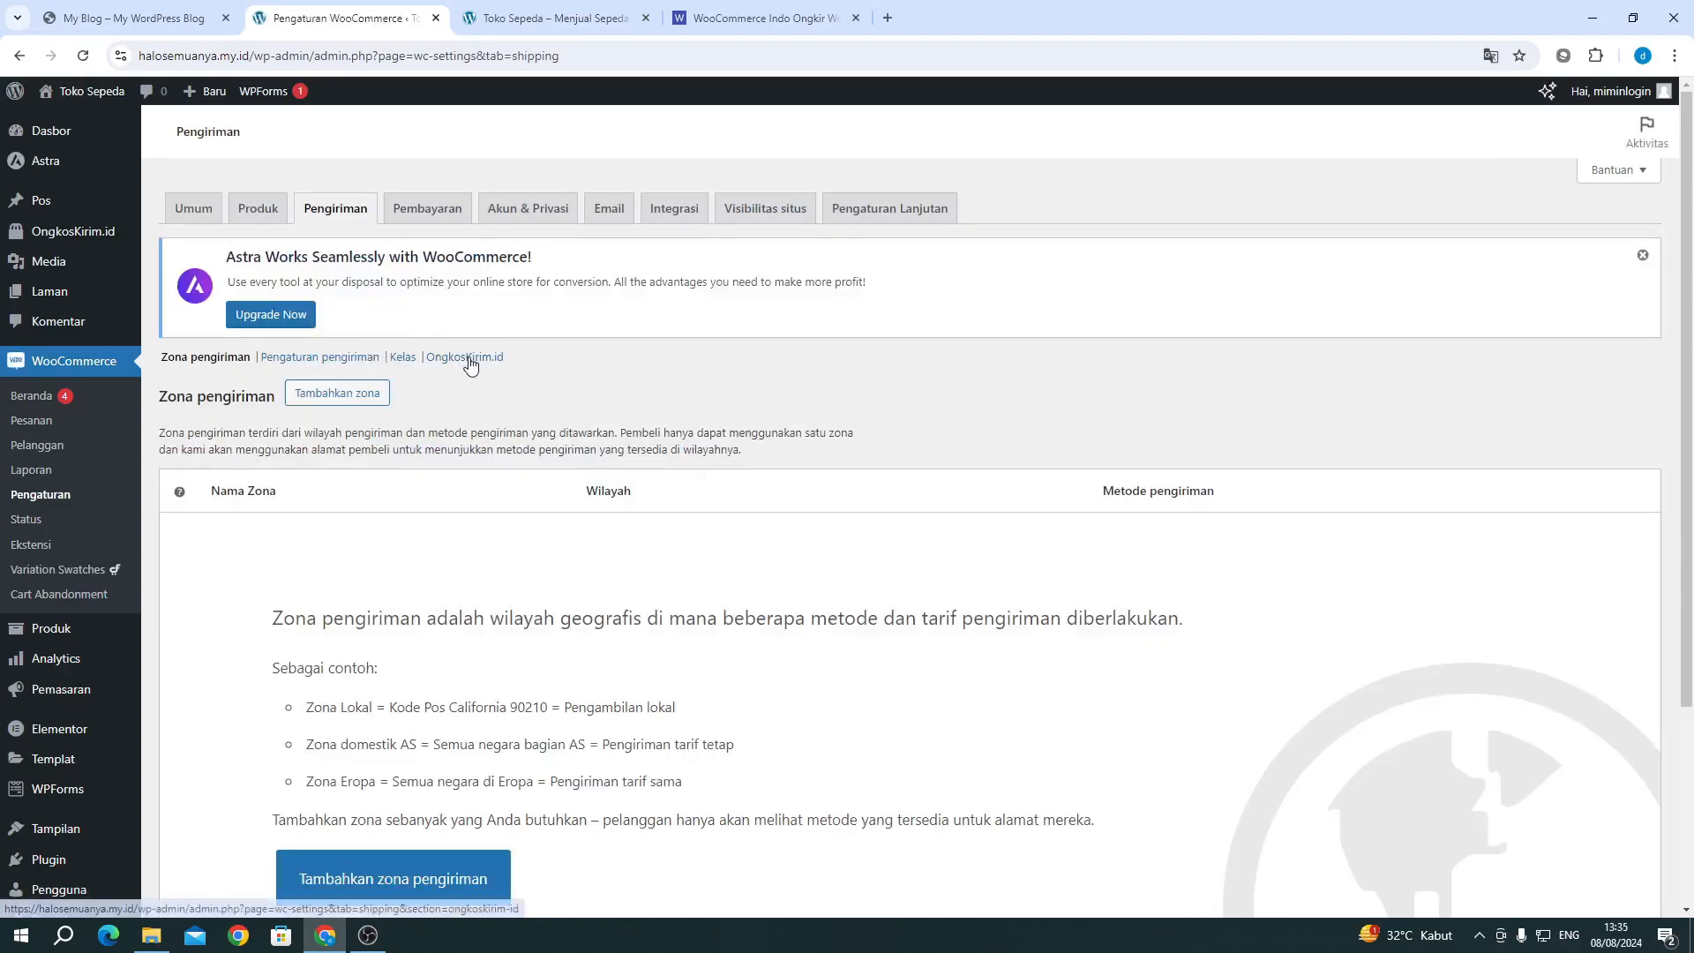
{"action": "left_click", "coordinate": [451, 360]}
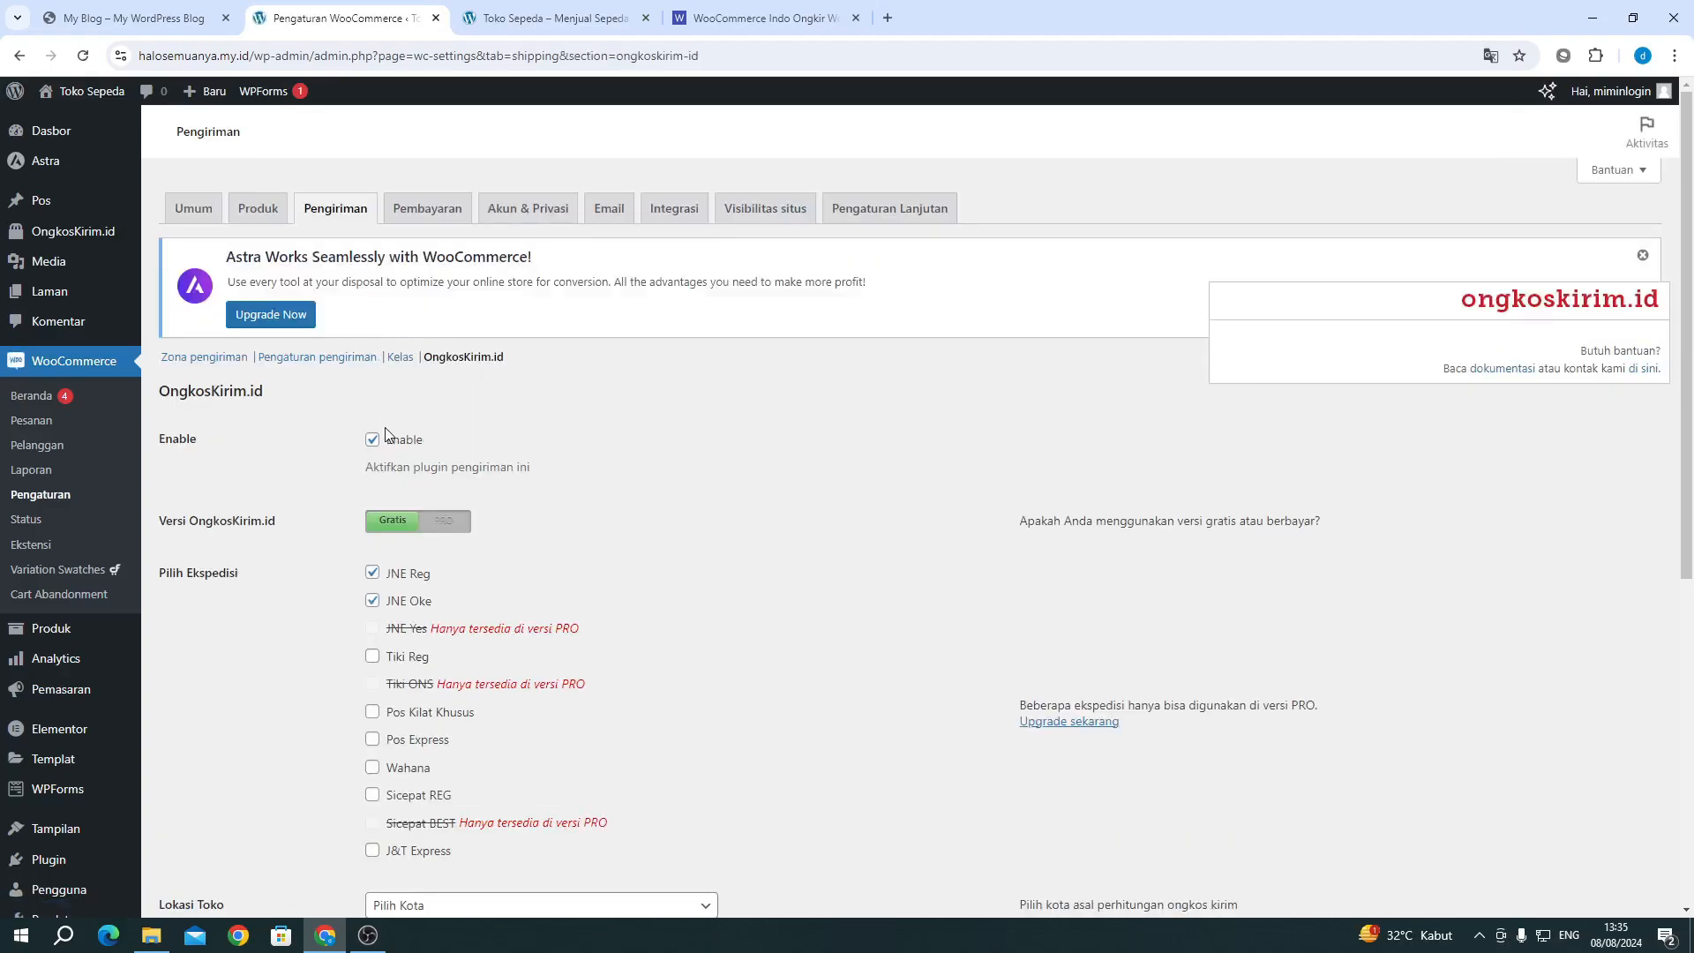
Step: Enable the Pos Kilat Khusus and Pos Express couriers for the OngkosKirim.id plugin
{"action": "scroll", "coordinate": [387, 427], "scroll_direction": "down", "scroll_amount": 1}
{"action": "left_click_drag", "start_coordinate": [367, 400], "coordinate": [494, 390]}
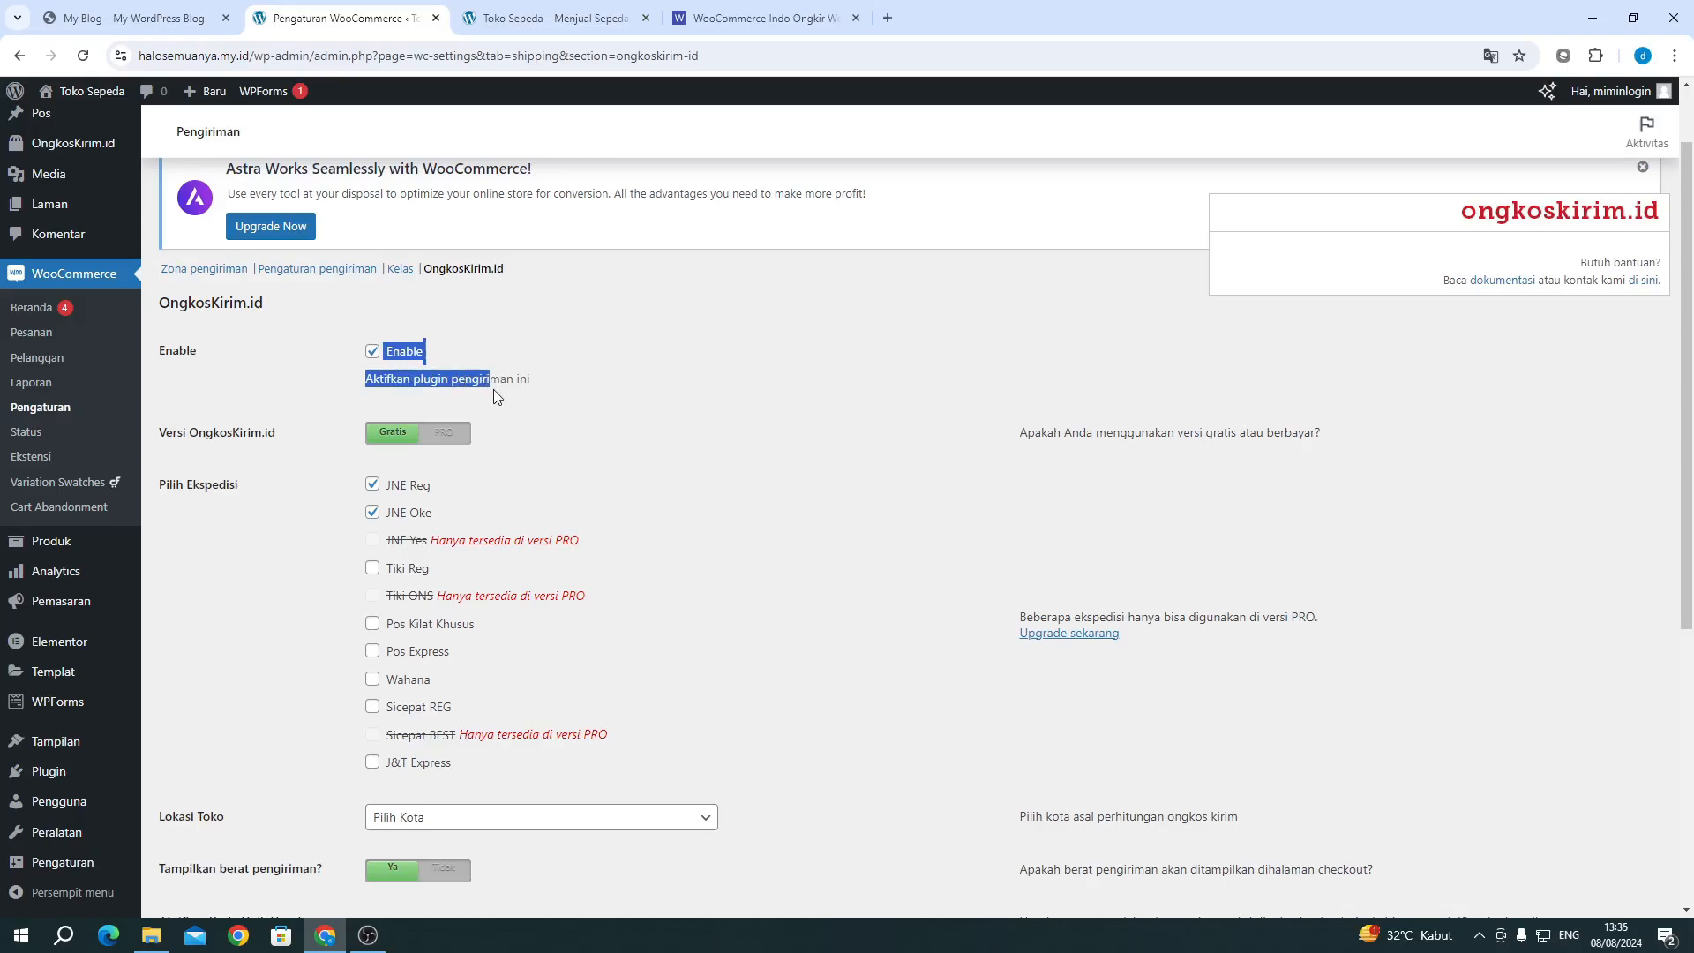
{"action": "left_click", "coordinate": [494, 389]}
{"action": "scroll", "coordinate": [329, 616], "scroll_direction": "down", "scroll_amount": 1}
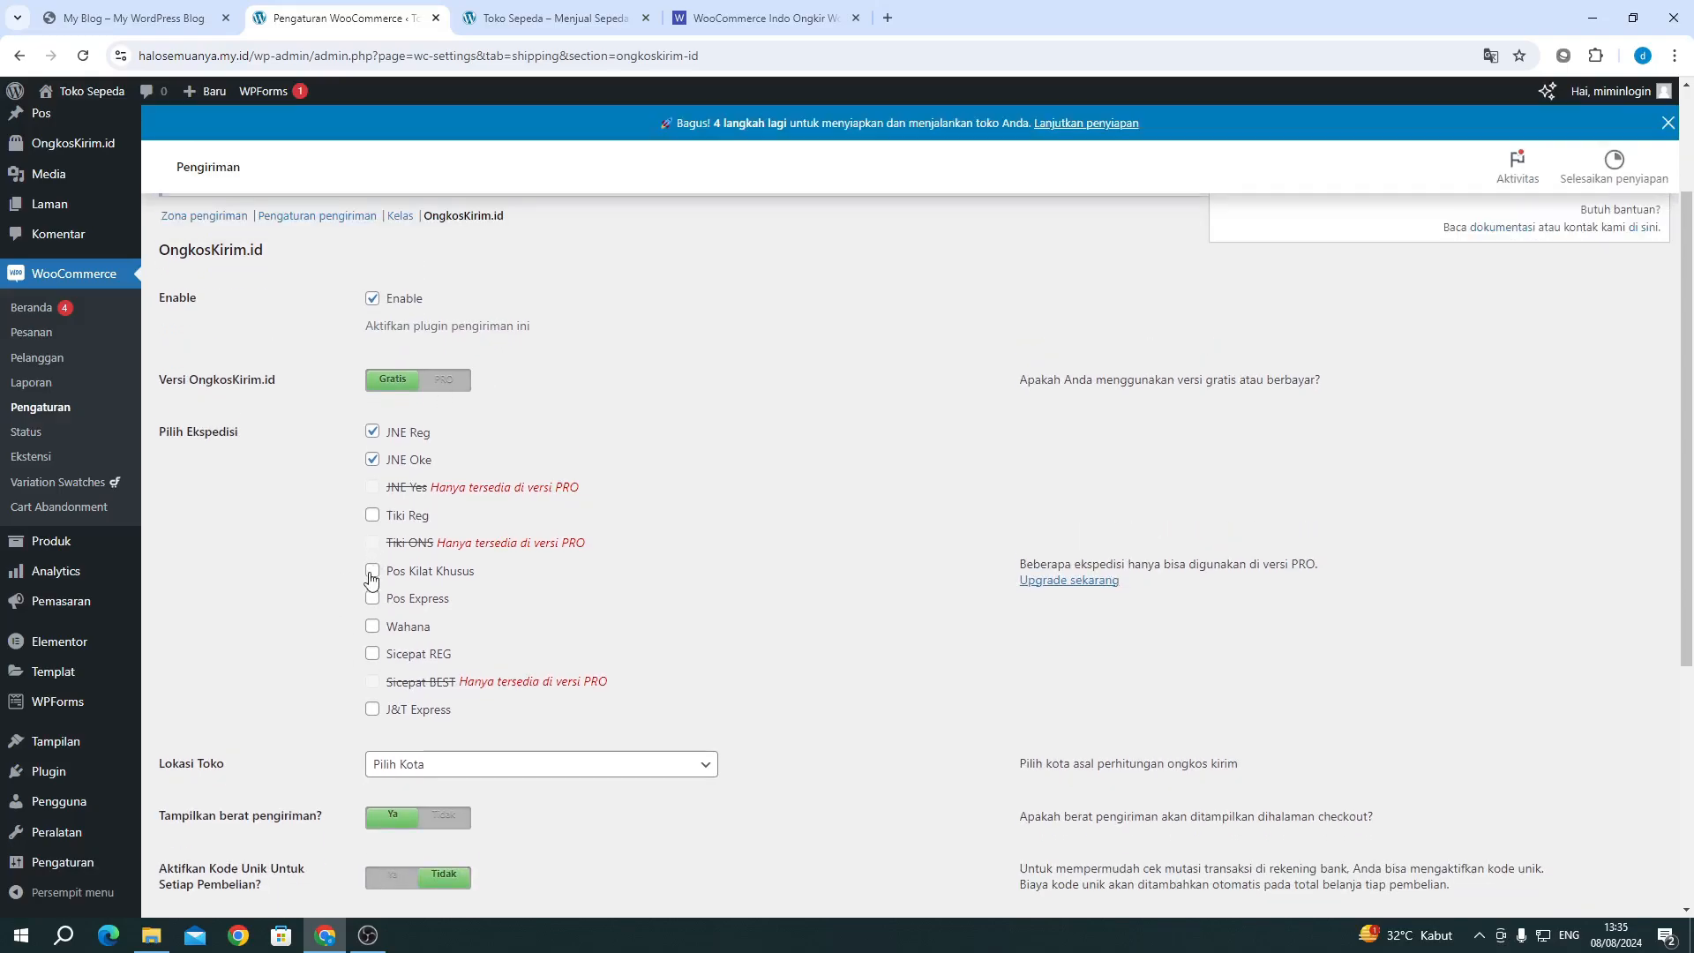
{"action": "left_click", "coordinate": [372, 598]}
{"action": "left_click", "coordinate": [372, 571]}
Step: Set the store location for shipping costs to DENPASAR, save the changes, and read the plugin notice
{"action": "scroll", "coordinate": [348, 616], "scroll_direction": "down", "scroll_amount": 2}
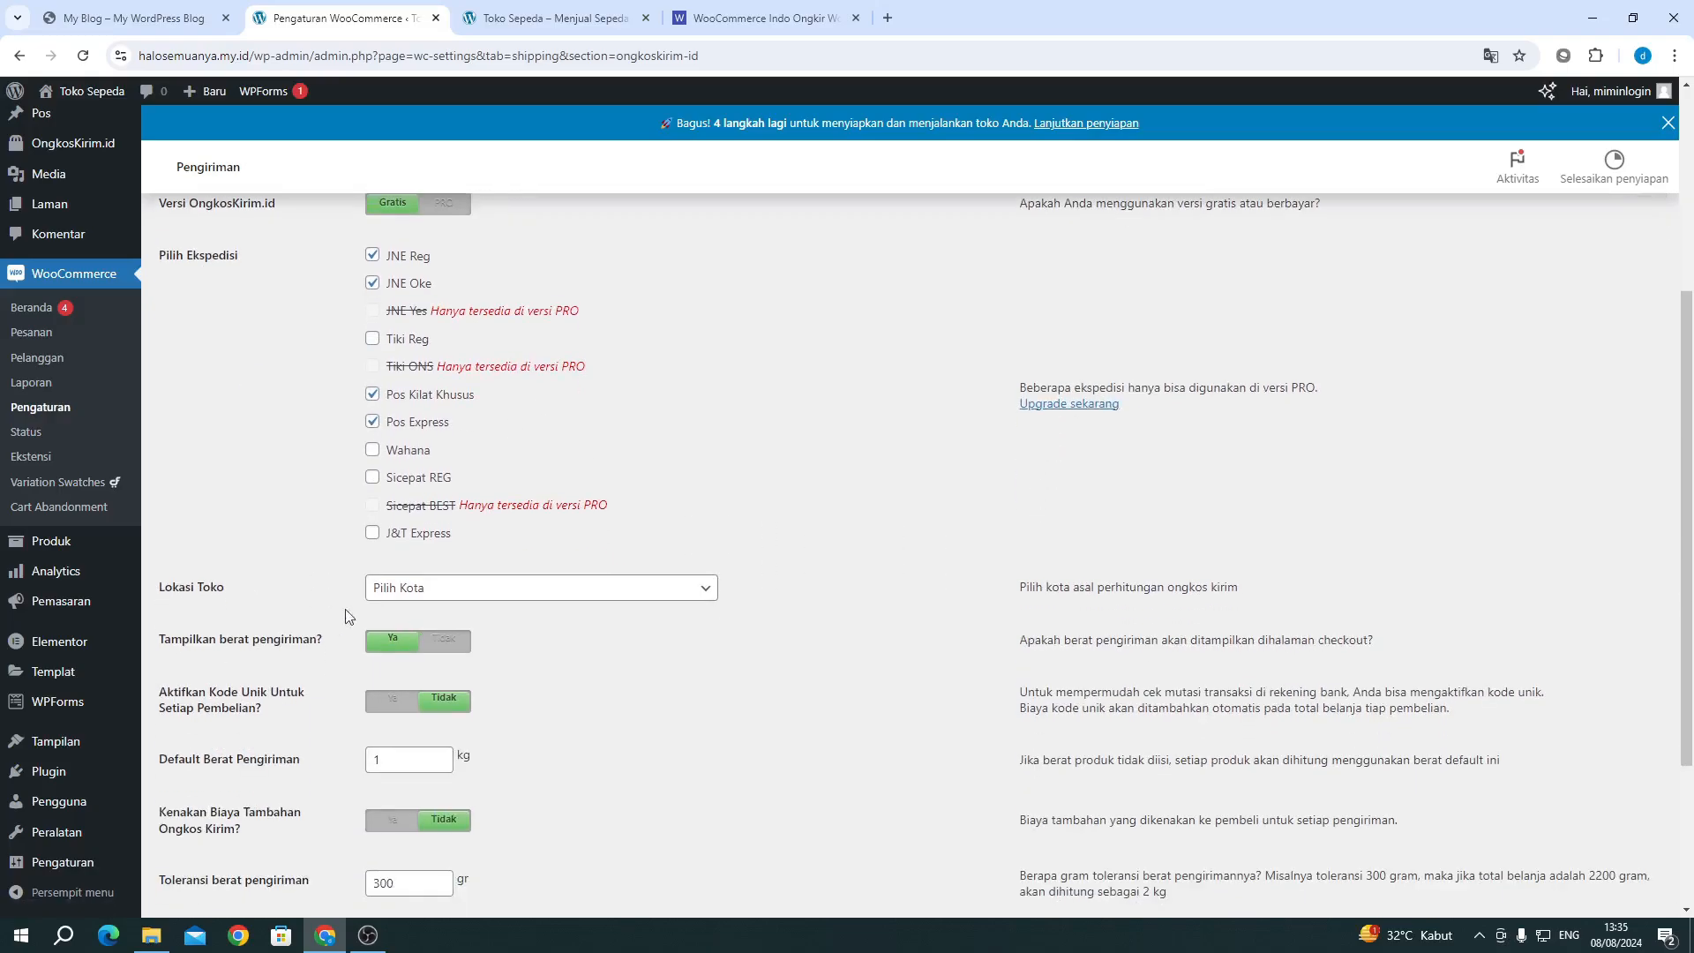
{"action": "left_click", "coordinate": [430, 604]}
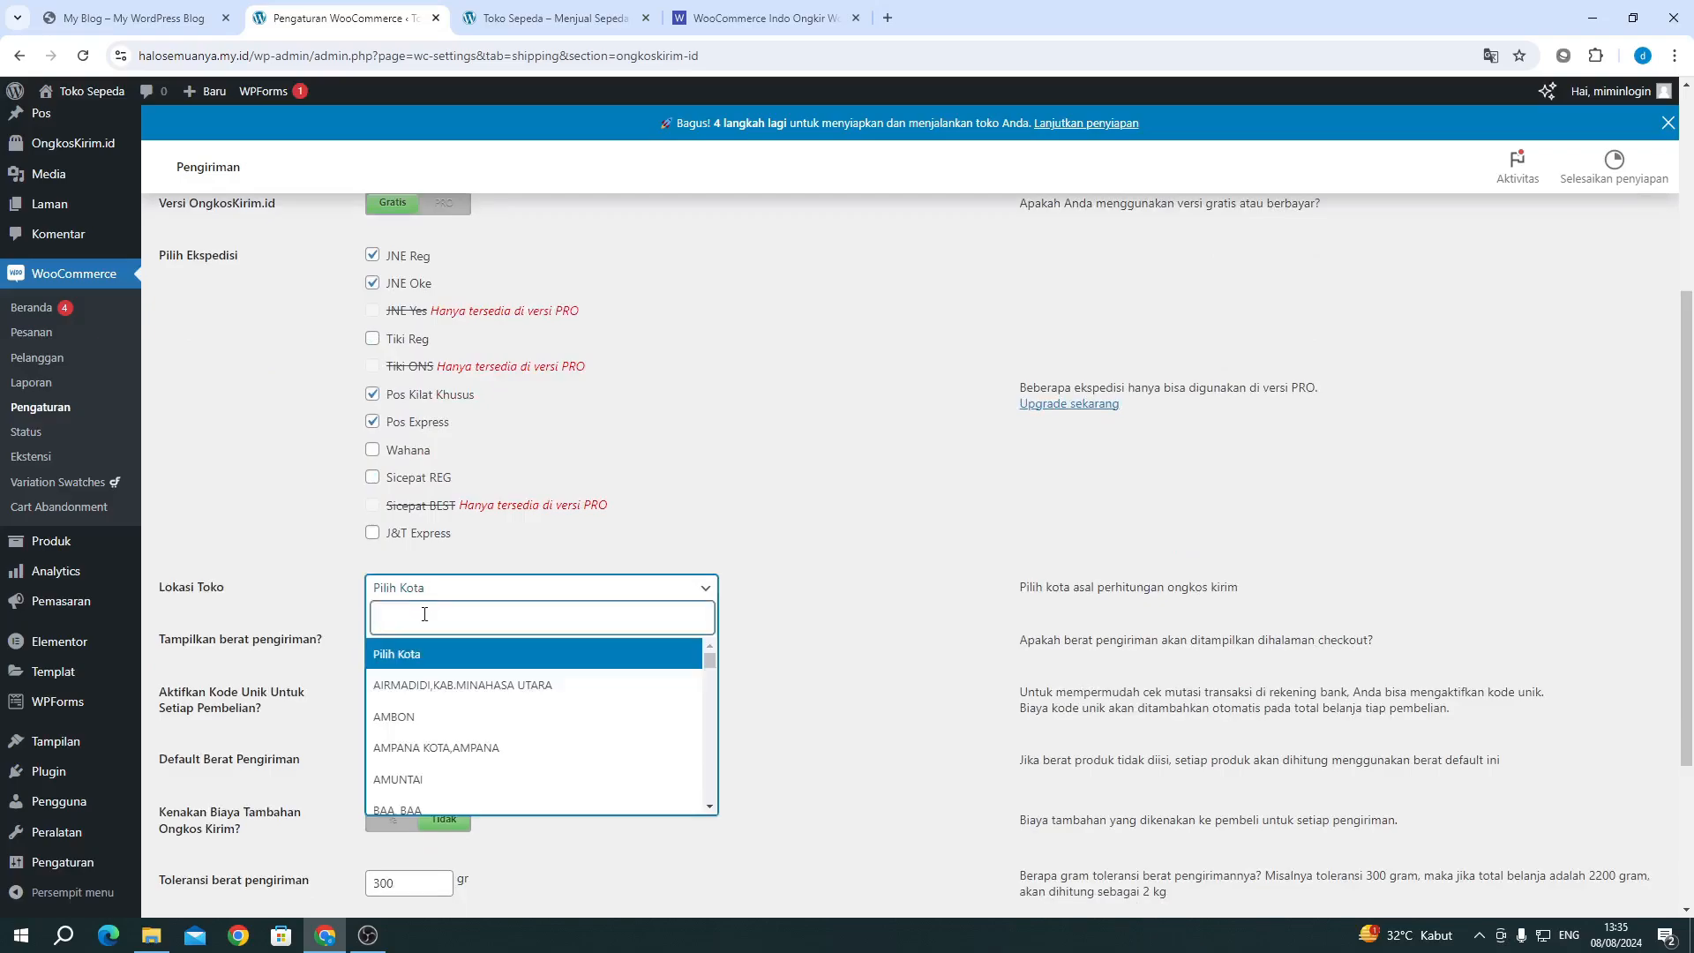
{"action": "type", "text": "den"}
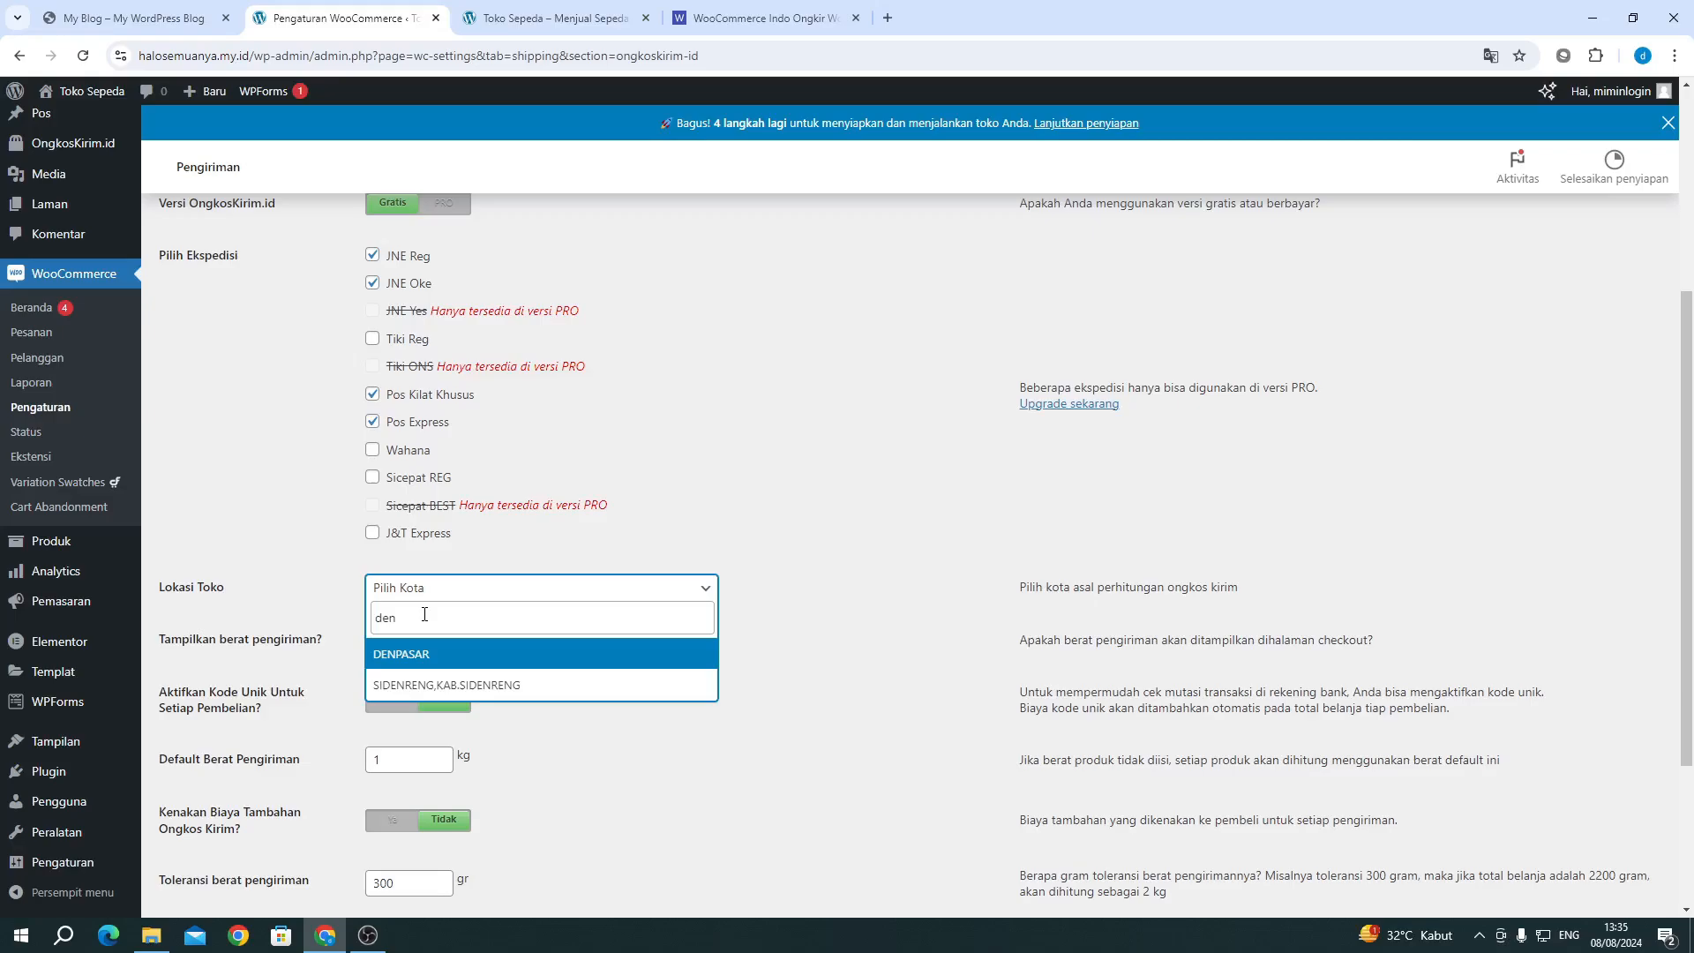
{"action": "left_click", "coordinate": [412, 655]}
{"action": "scroll", "coordinate": [336, 657], "scroll_direction": "down", "scroll_amount": 3}
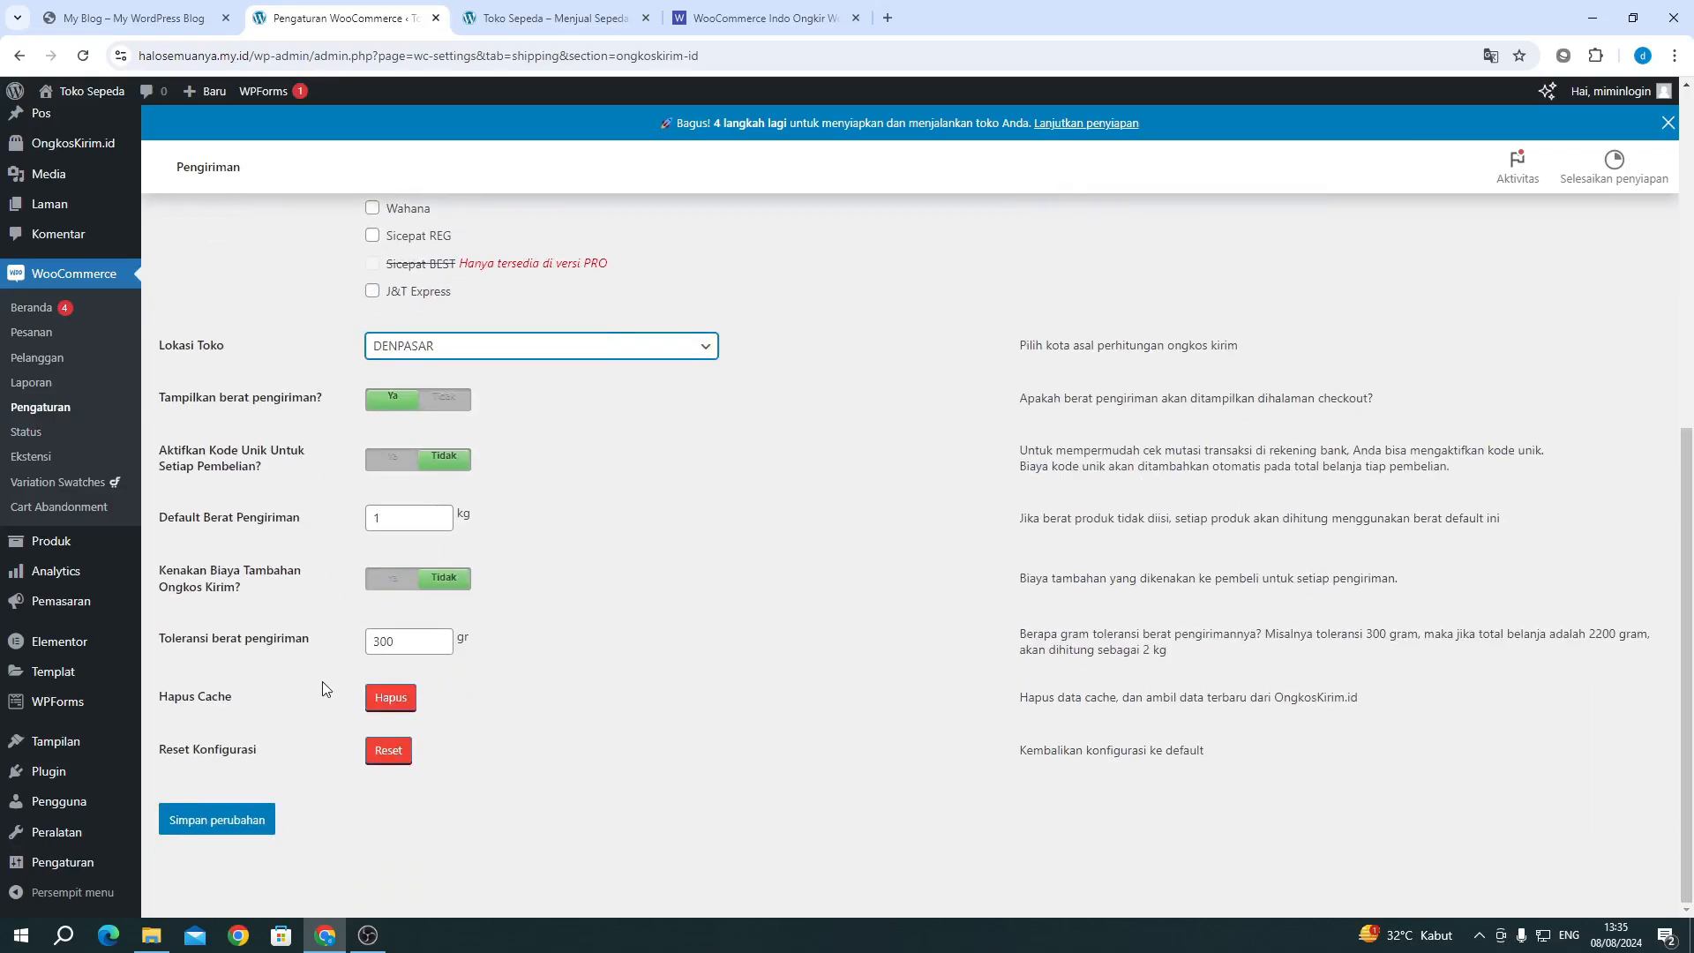
{"action": "left_click", "coordinate": [251, 821]}
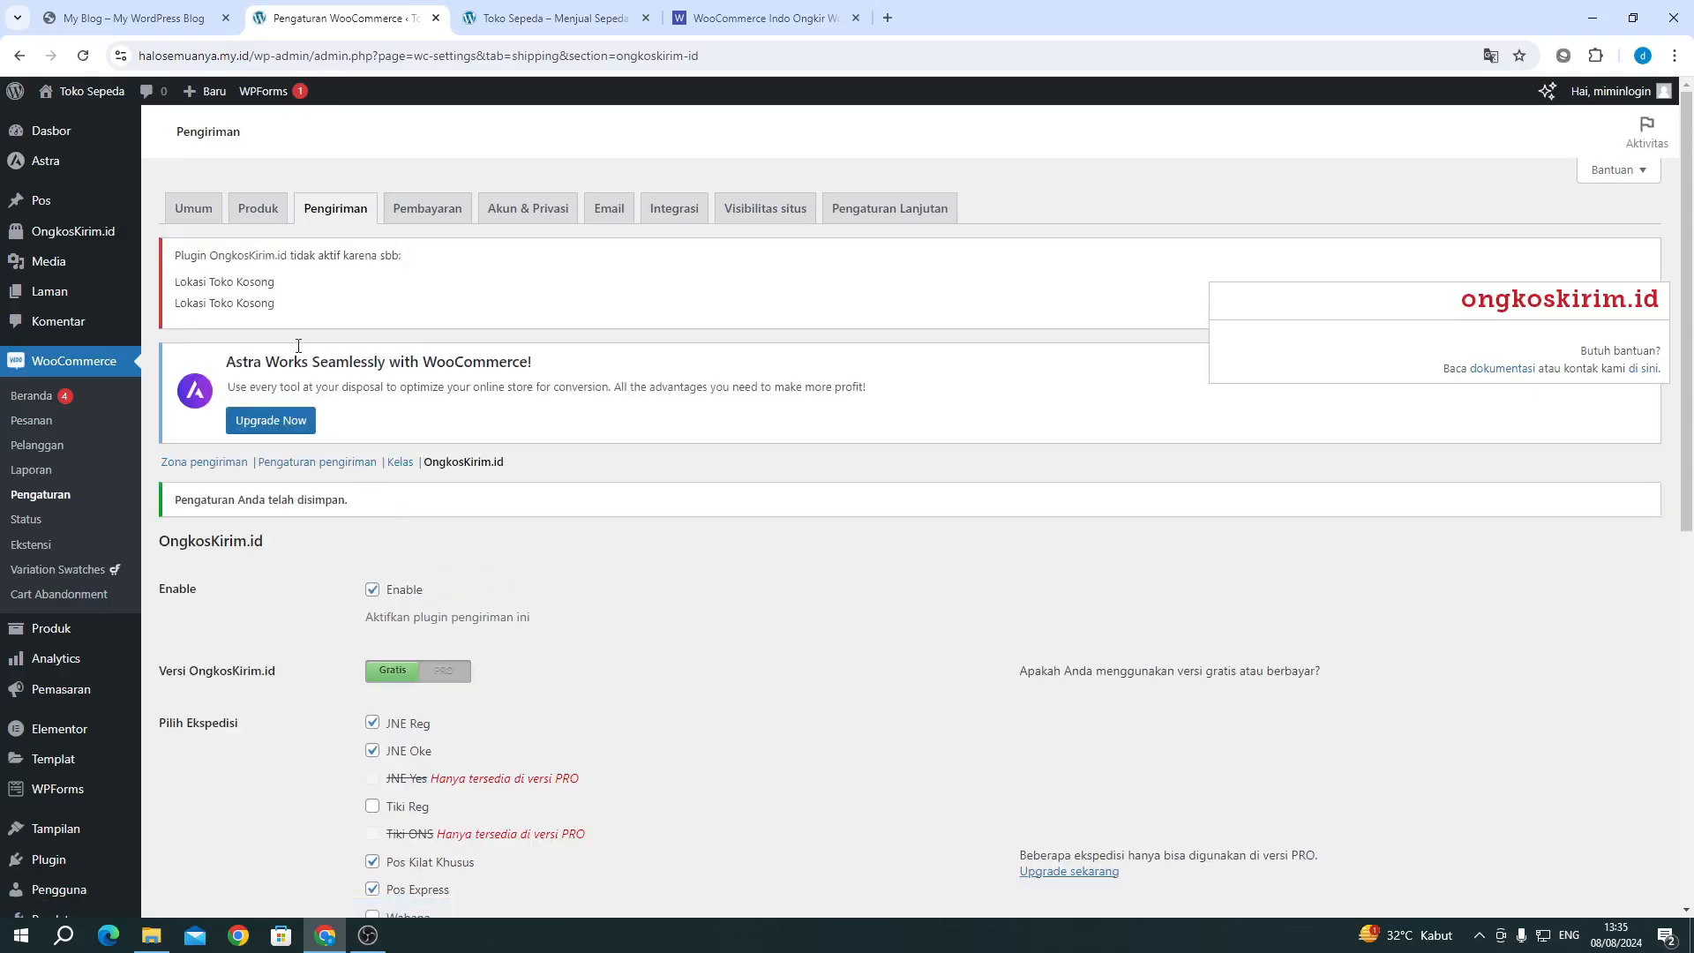
{"action": "left_click_drag", "start_coordinate": [193, 280], "coordinate": [389, 330]}
{"action": "left_click", "coordinate": [506, 283]}
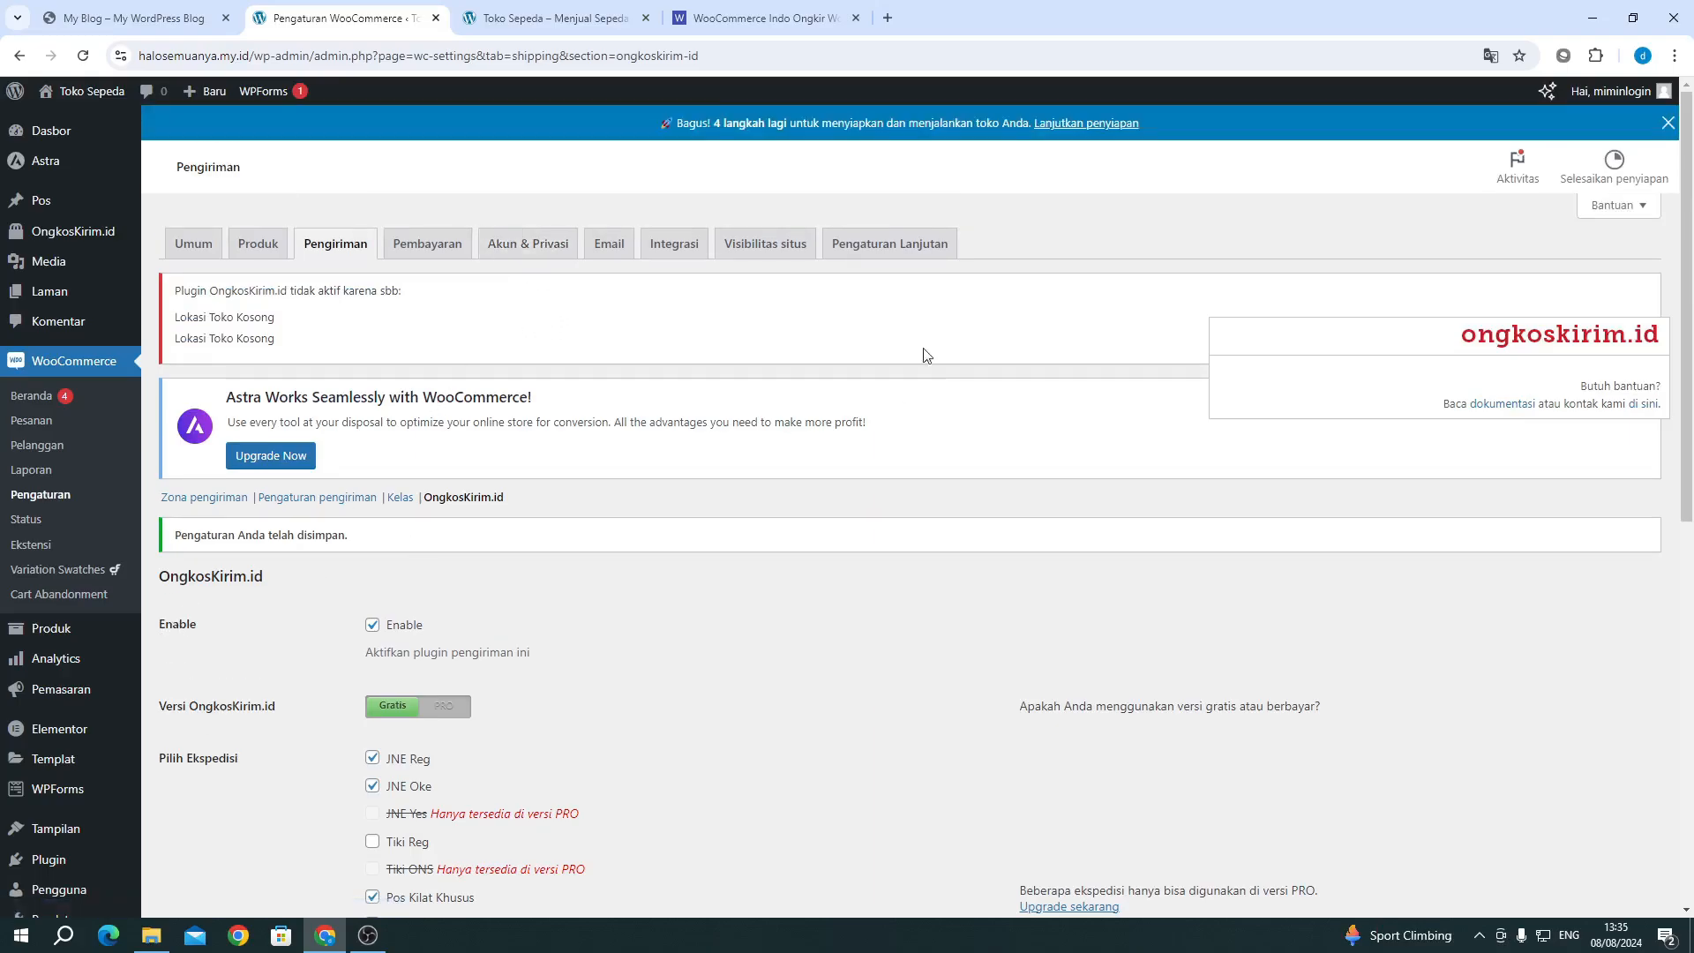
Step: Open WooCommerce's site visibility settings and check how the store's address halosemuanya.my.id looks to visitors in an incognito window
{"action": "left_click", "coordinate": [781, 257]}
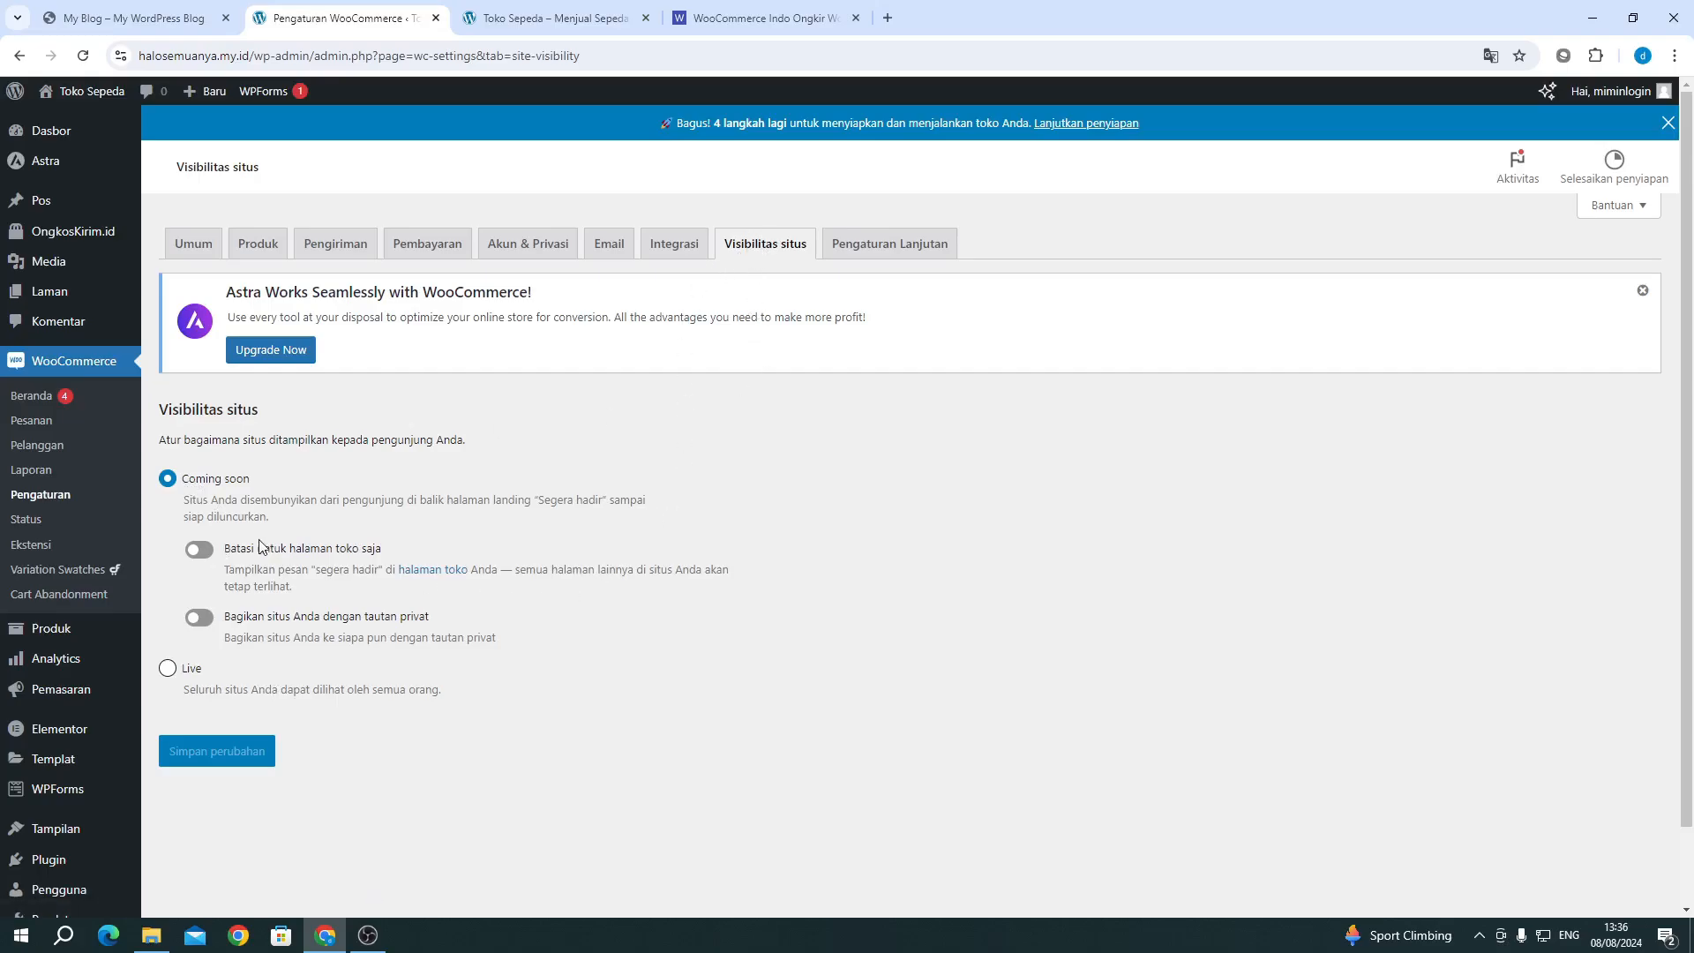
{"action": "left_click_drag", "start_coordinate": [250, 57], "coordinate": [137, 61]}
{"action": "right_click", "coordinate": [196, 69]}
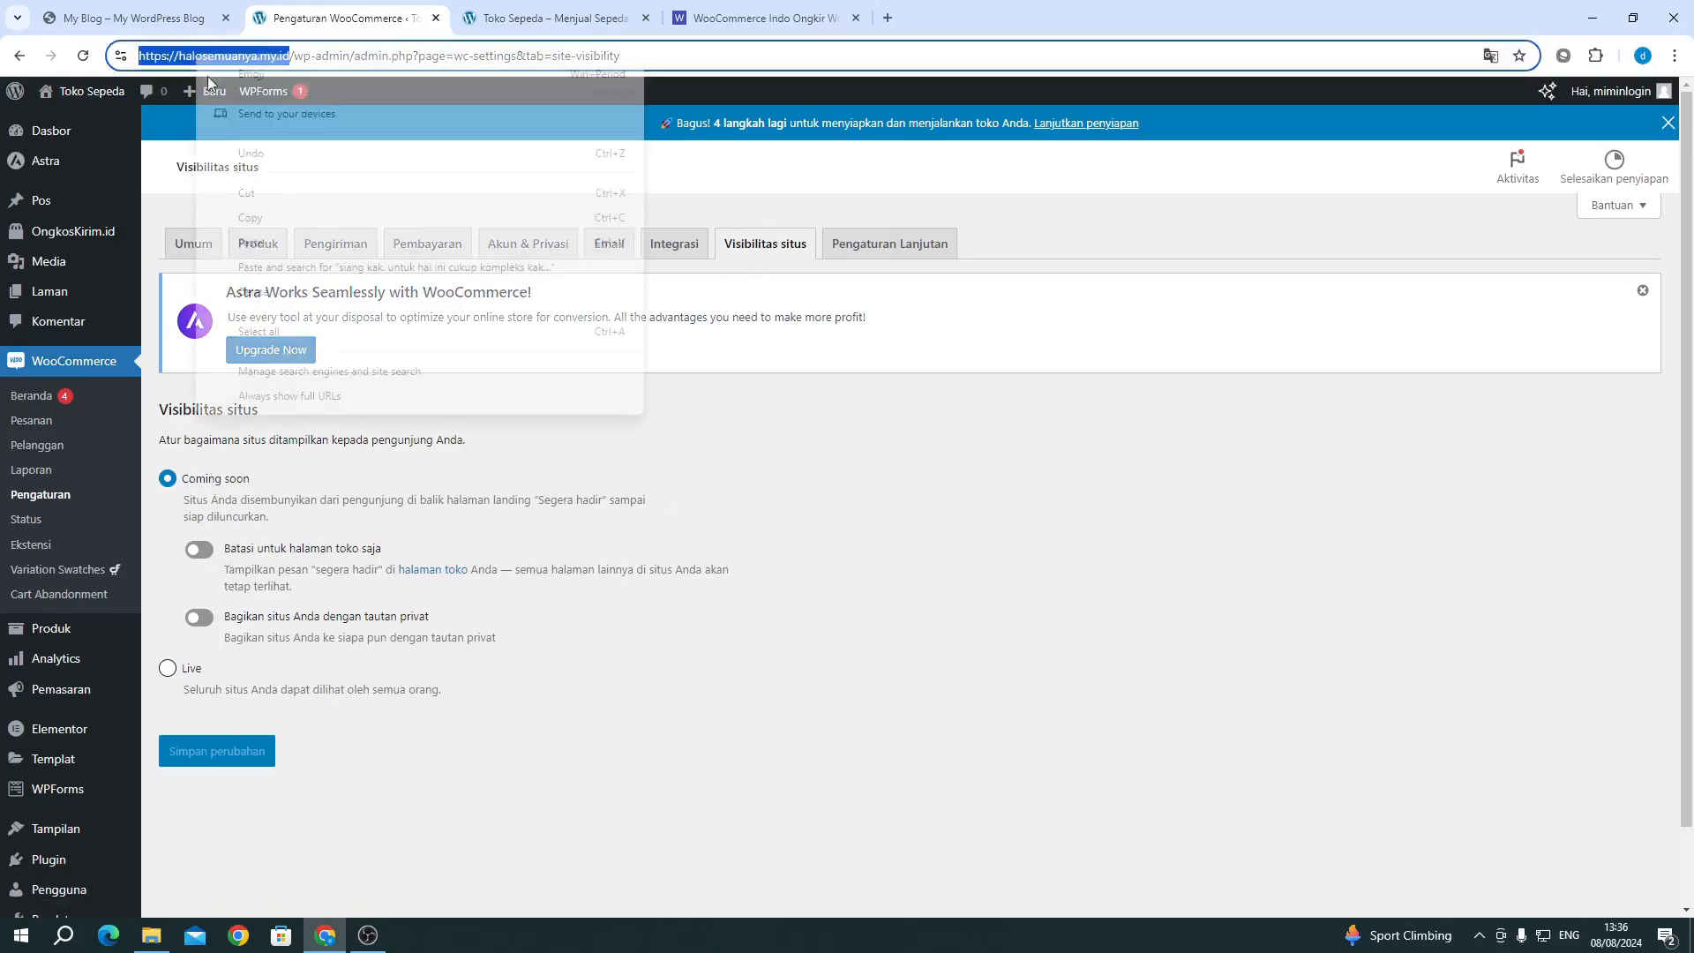
{"action": "left_click", "coordinate": [284, 219]}
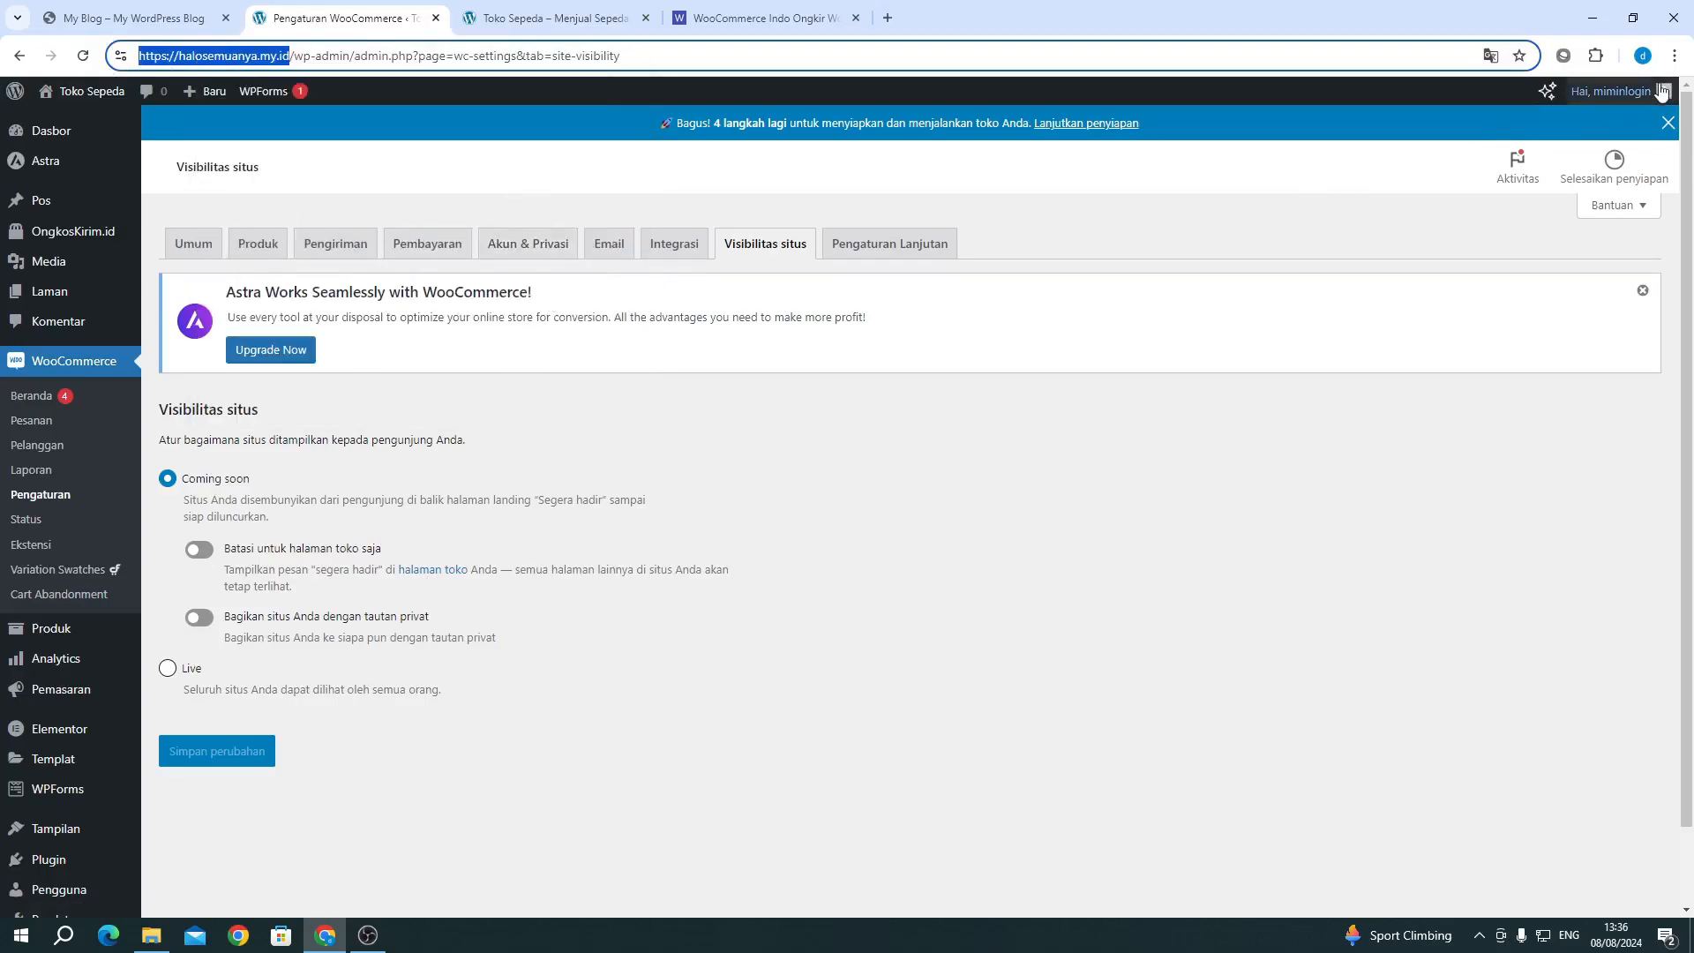
{"action": "left_click", "coordinate": [1672, 56]}
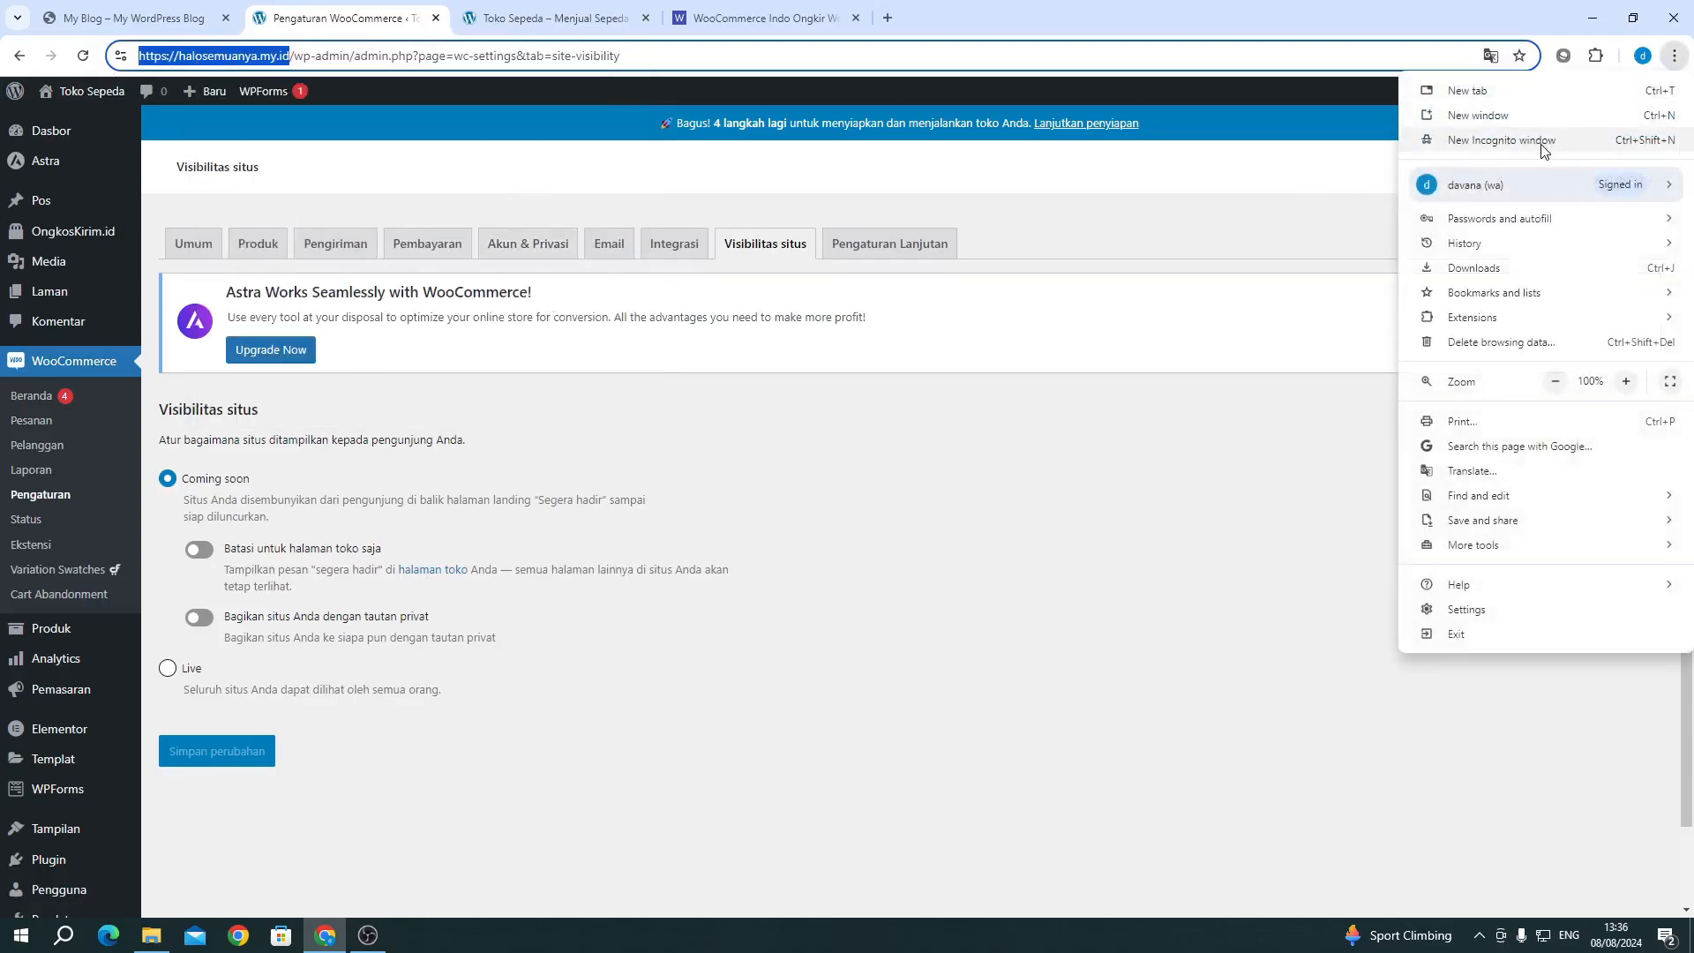
{"action": "left_click", "coordinate": [1546, 141]}
{"action": "right_click", "coordinate": [1286, 53]}
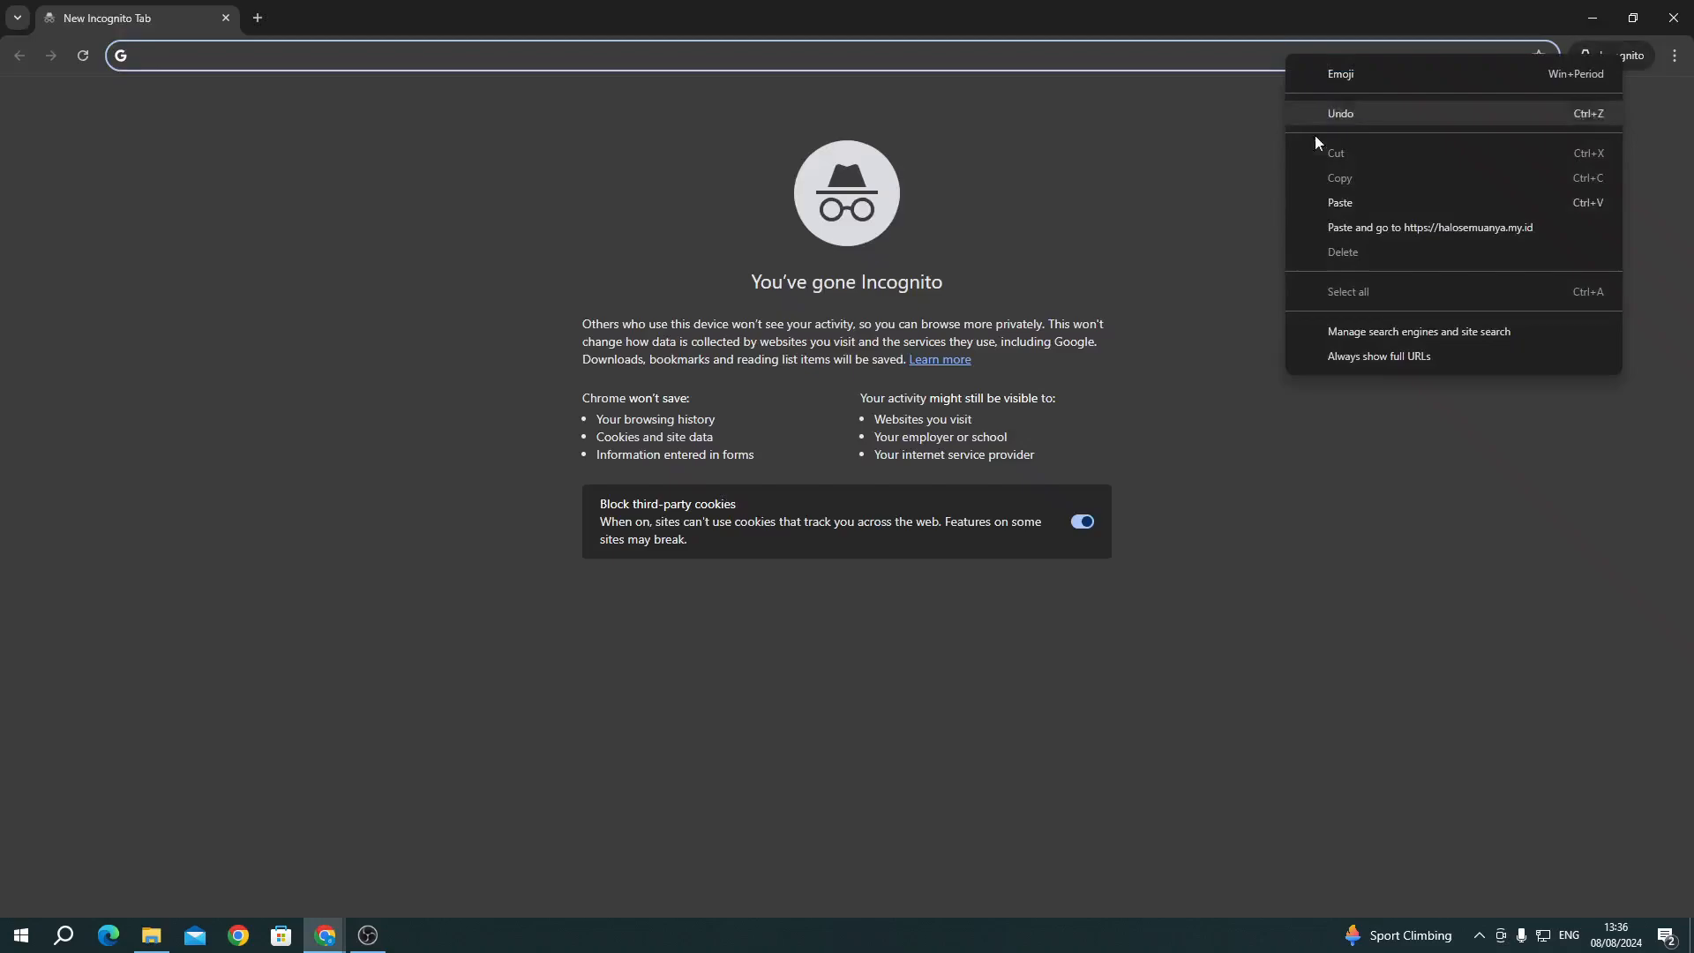
{"action": "left_click", "coordinate": [1371, 235]}
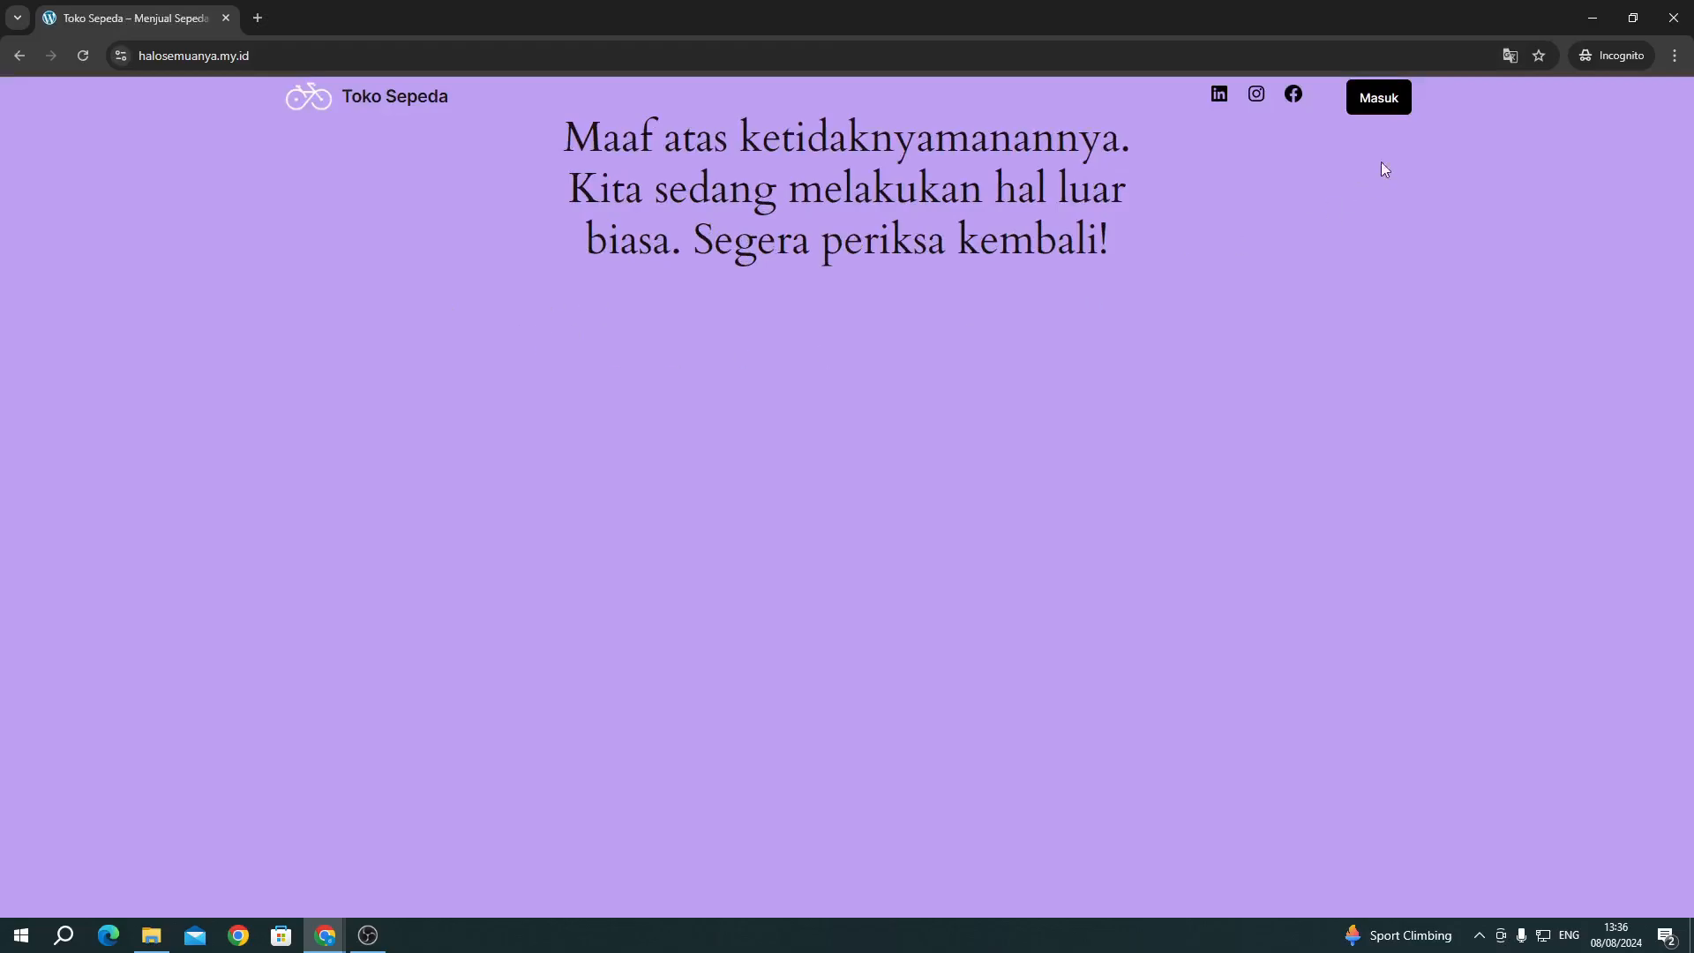
{"action": "left_click", "coordinate": [1674, 17]}
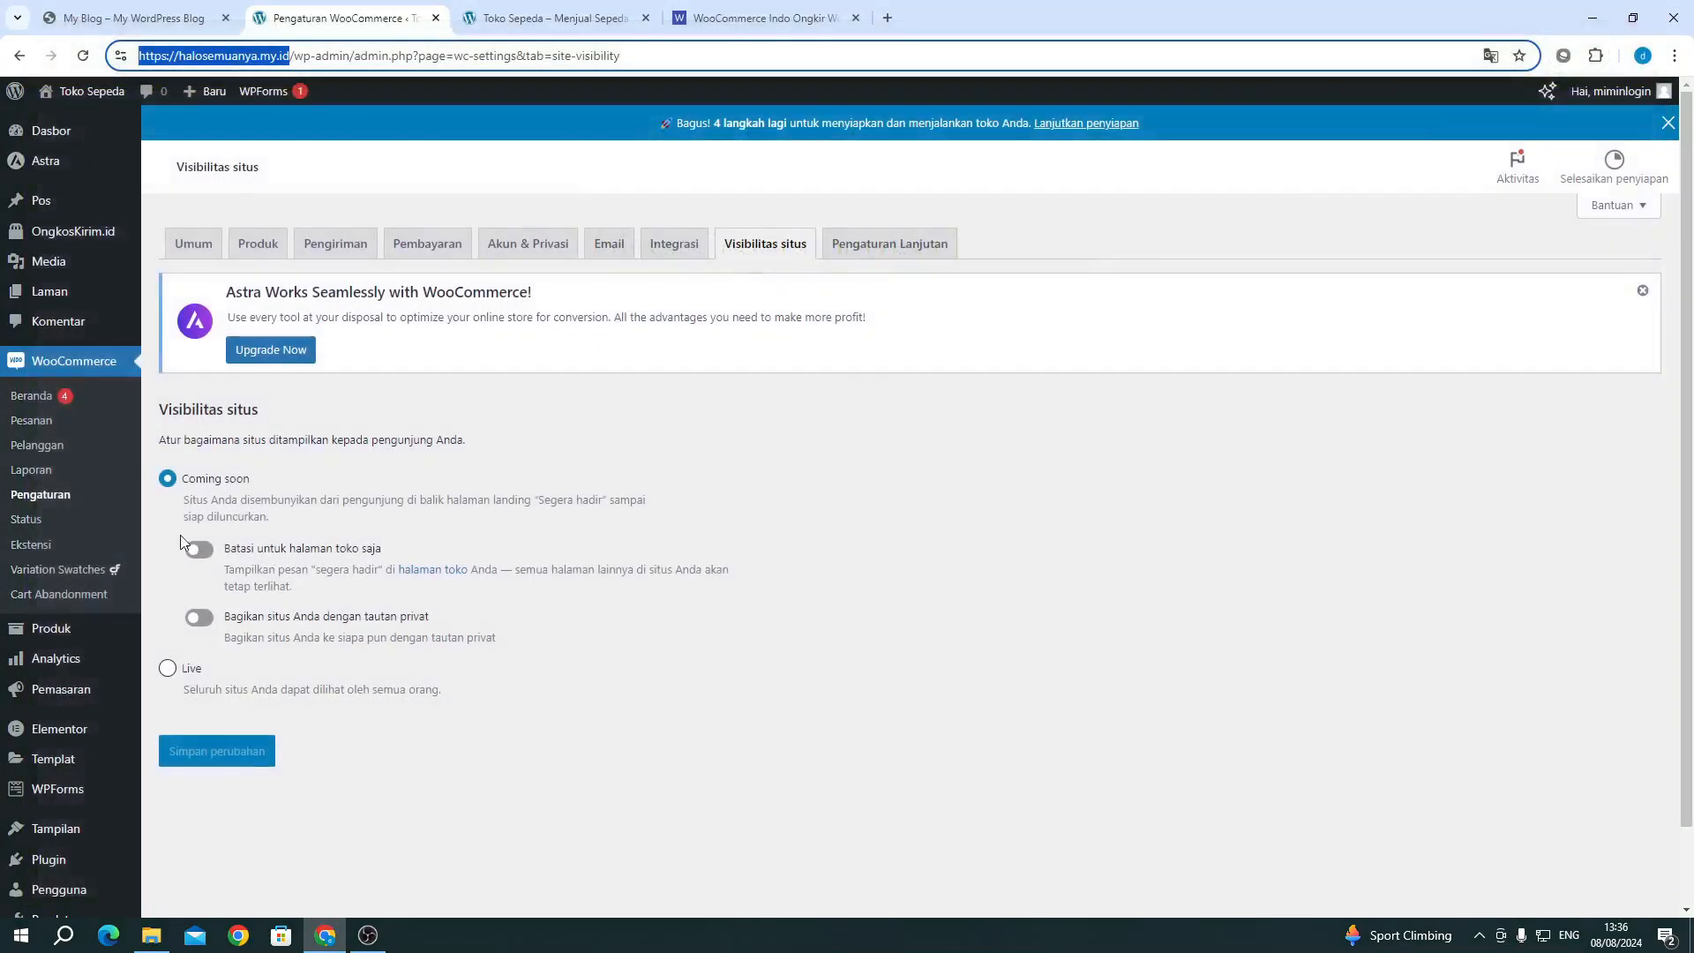
Step: Set the site visibility to Live and save the change
{"action": "left_click_drag", "start_coordinate": [231, 480], "coordinate": [253, 481]}
{"action": "left_click", "coordinate": [1006, 653]}
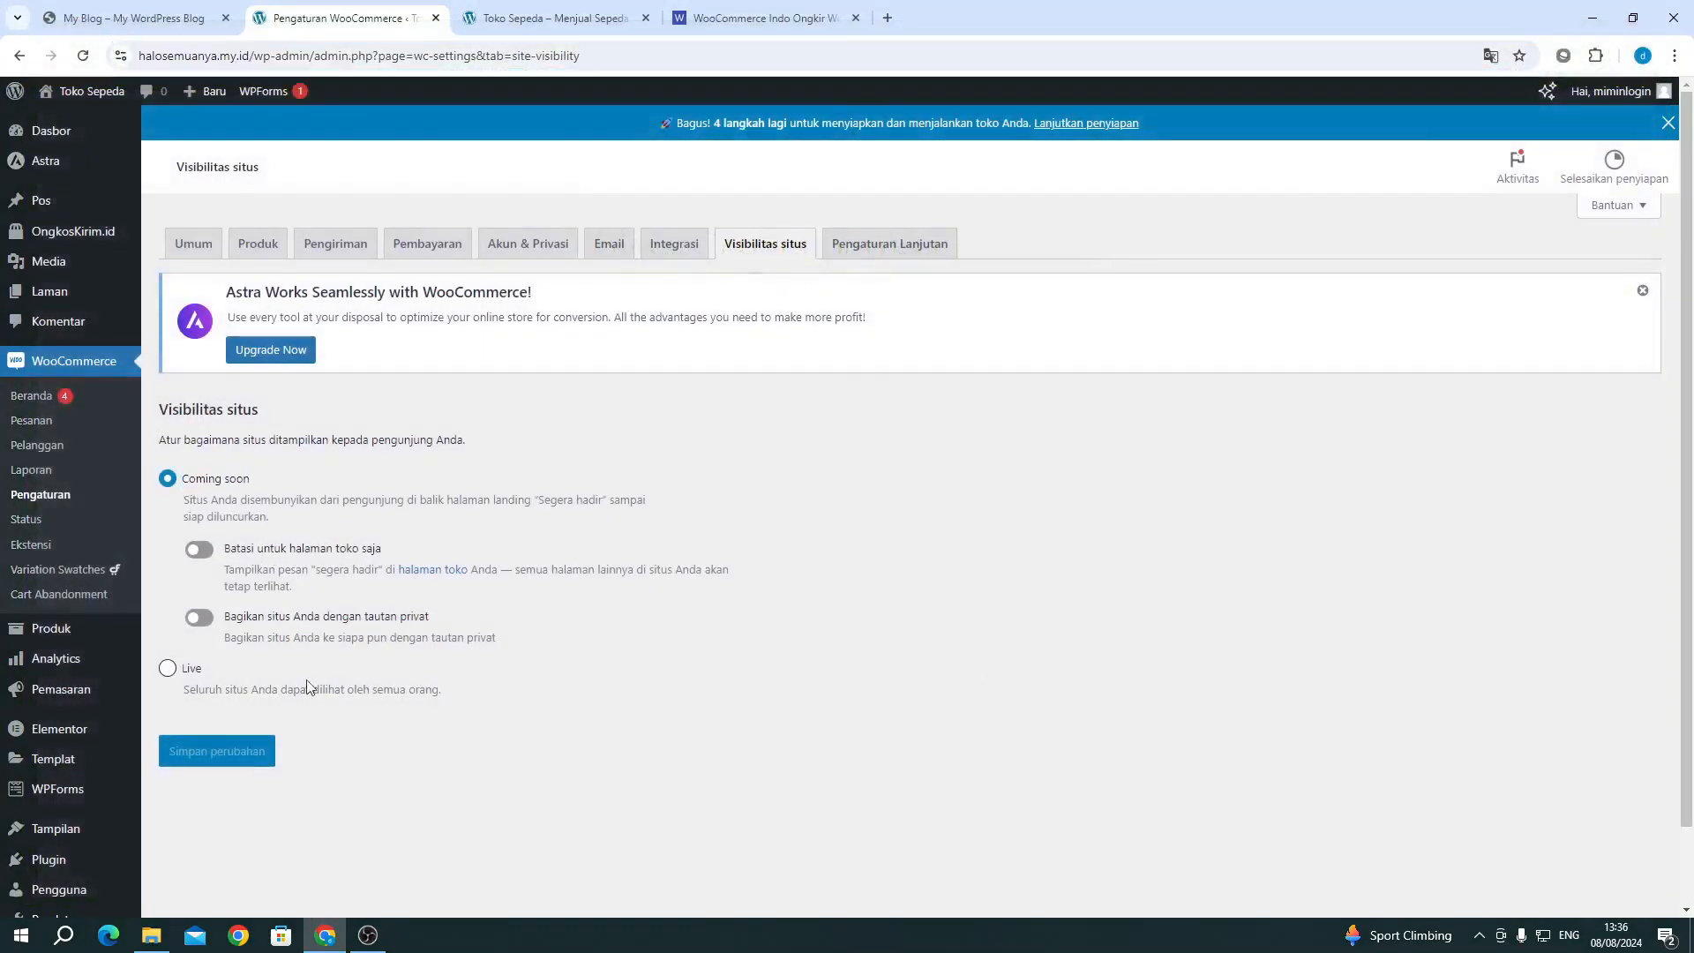
{"action": "left_click", "coordinate": [178, 672]}
{"action": "left_click", "coordinate": [214, 636]}
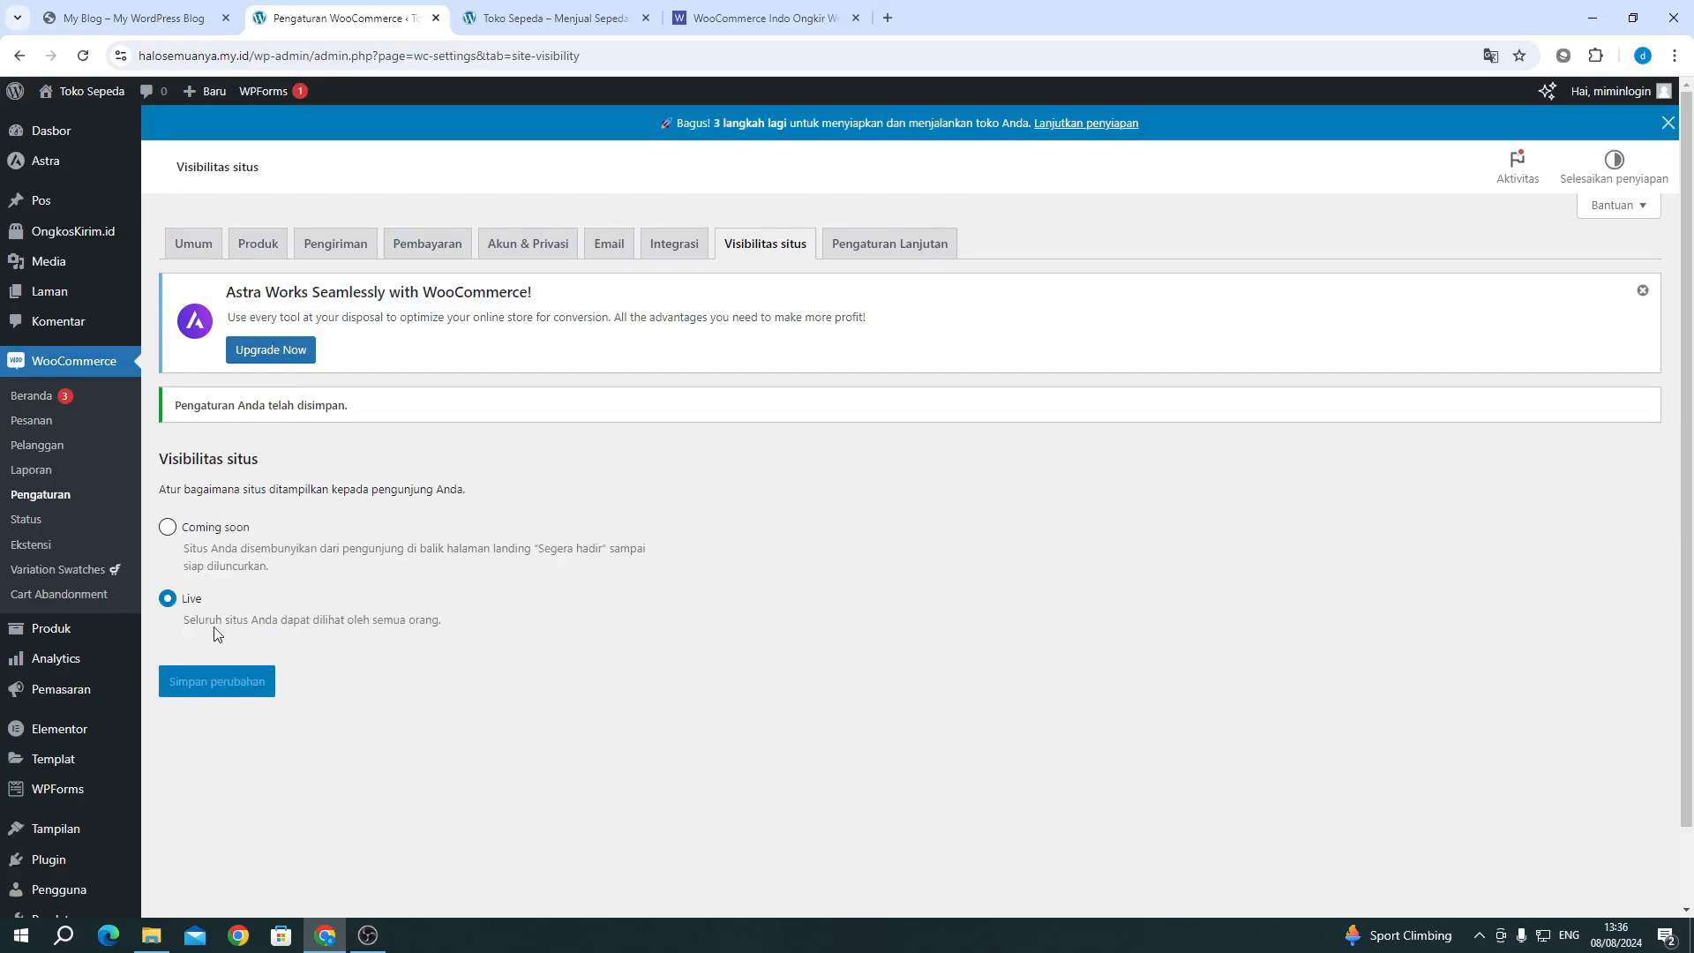
Step: Open a blank new product page and close the WooCommerce Indo Ongkir browser tab
{"action": "mouse_move", "coordinate": [42, 644]}
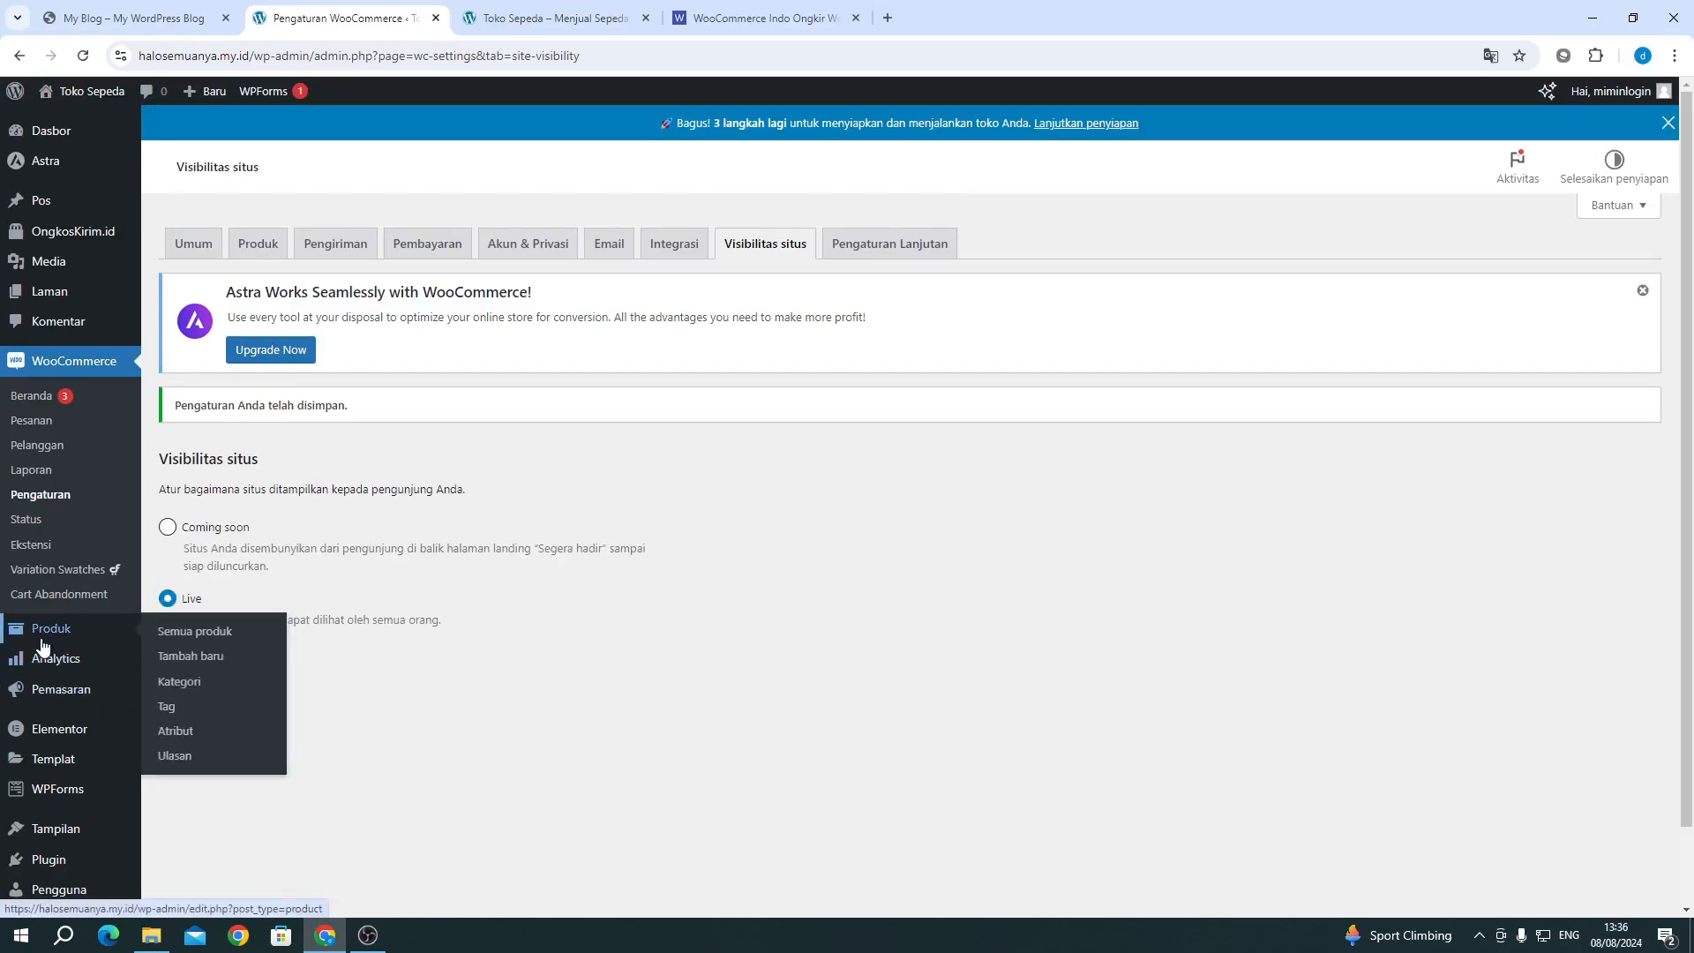
{"action": "left_click", "coordinate": [187, 660]}
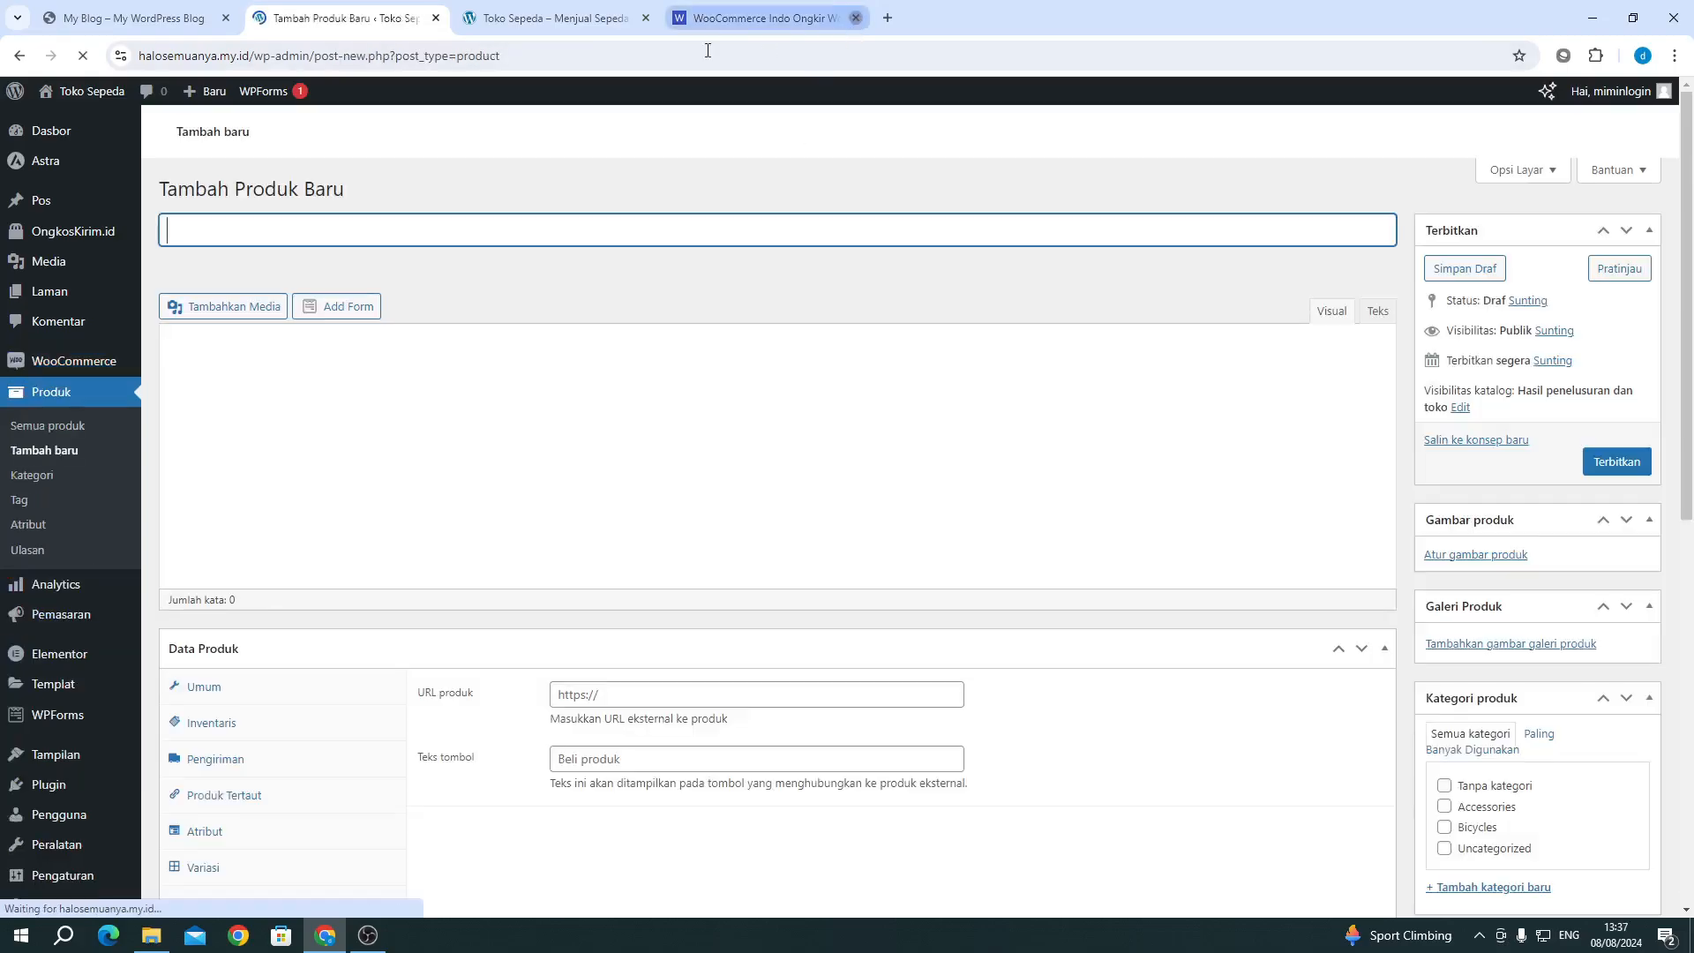
{"action": "left_click", "coordinate": [856, 19]}
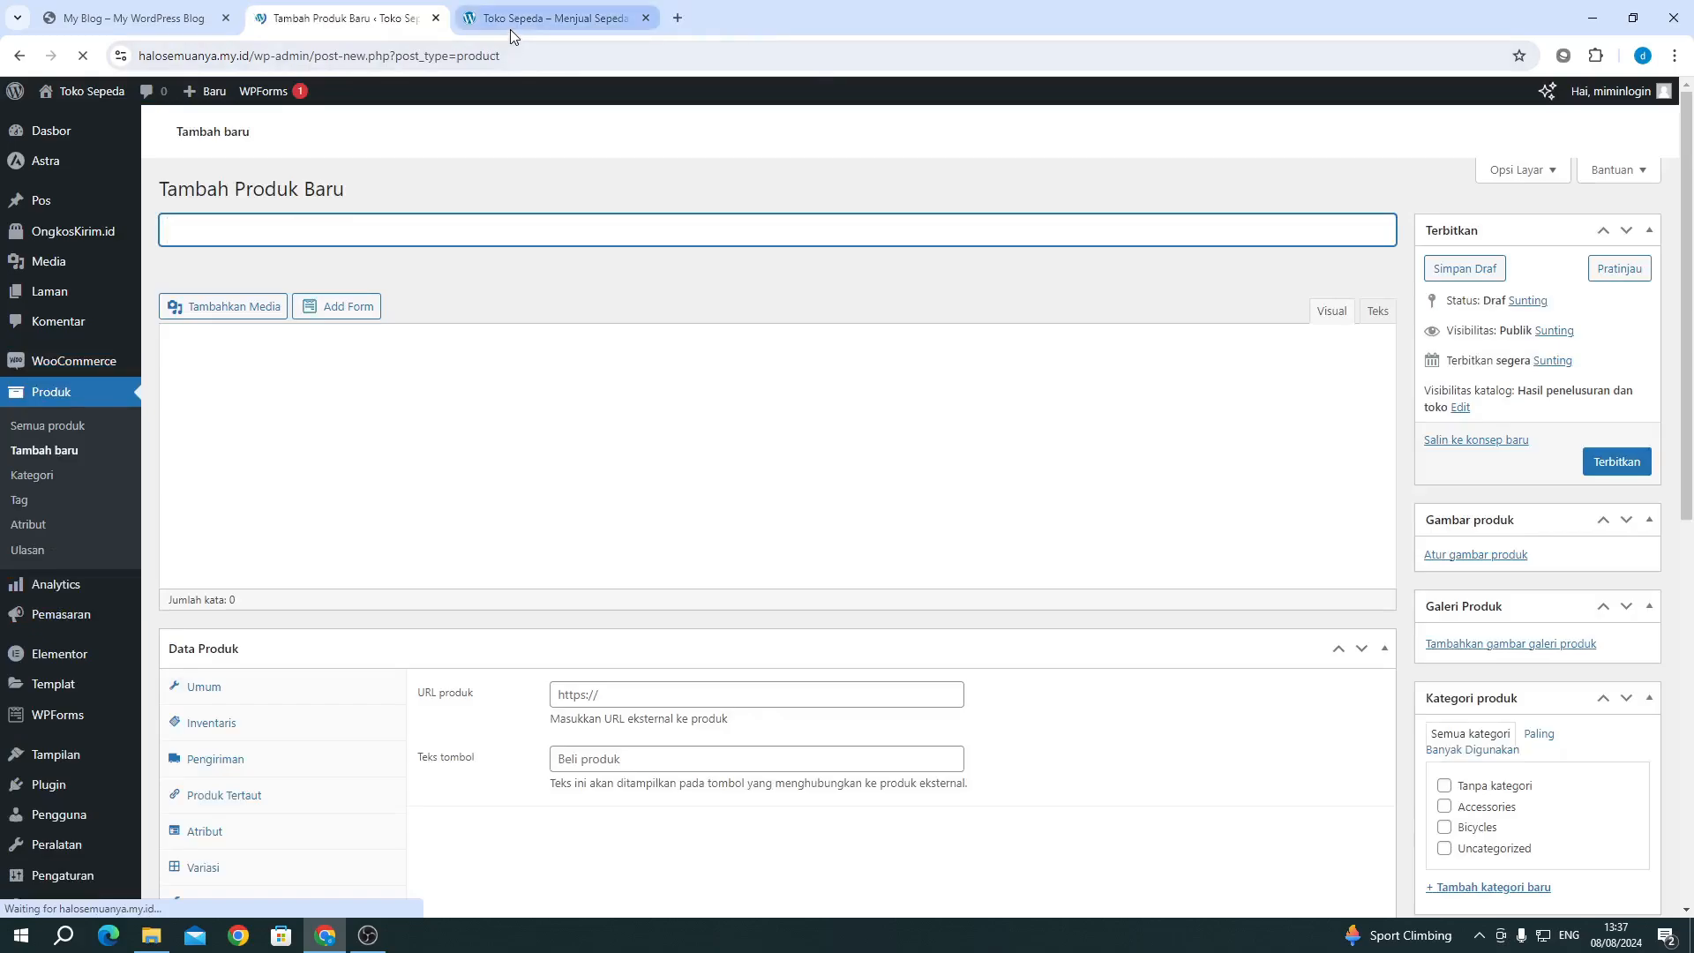
Step: Save the Kryo X26 MTB – Model Z picture from the store's front page to Downloads as bicycle-4-300x300
{"action": "left_click", "coordinate": [510, 29]}
{"action": "scroll", "coordinate": [764, 486], "scroll_direction": "down", "scroll_amount": 10}
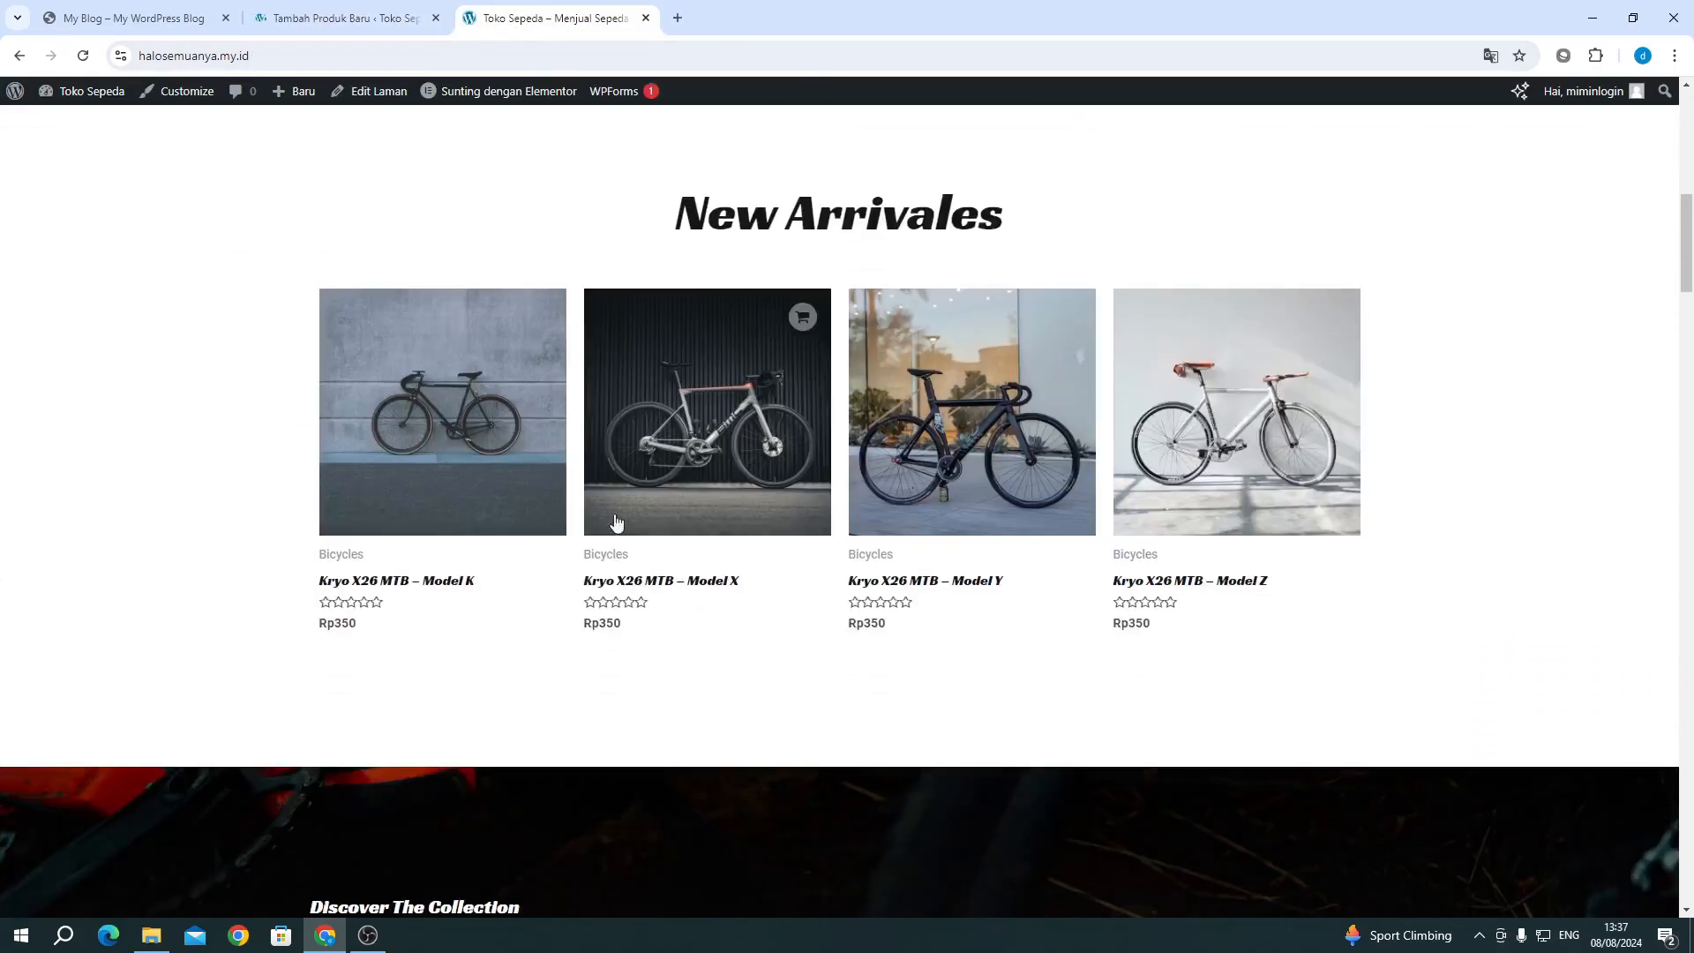
{"action": "right_click", "coordinate": [1259, 396]}
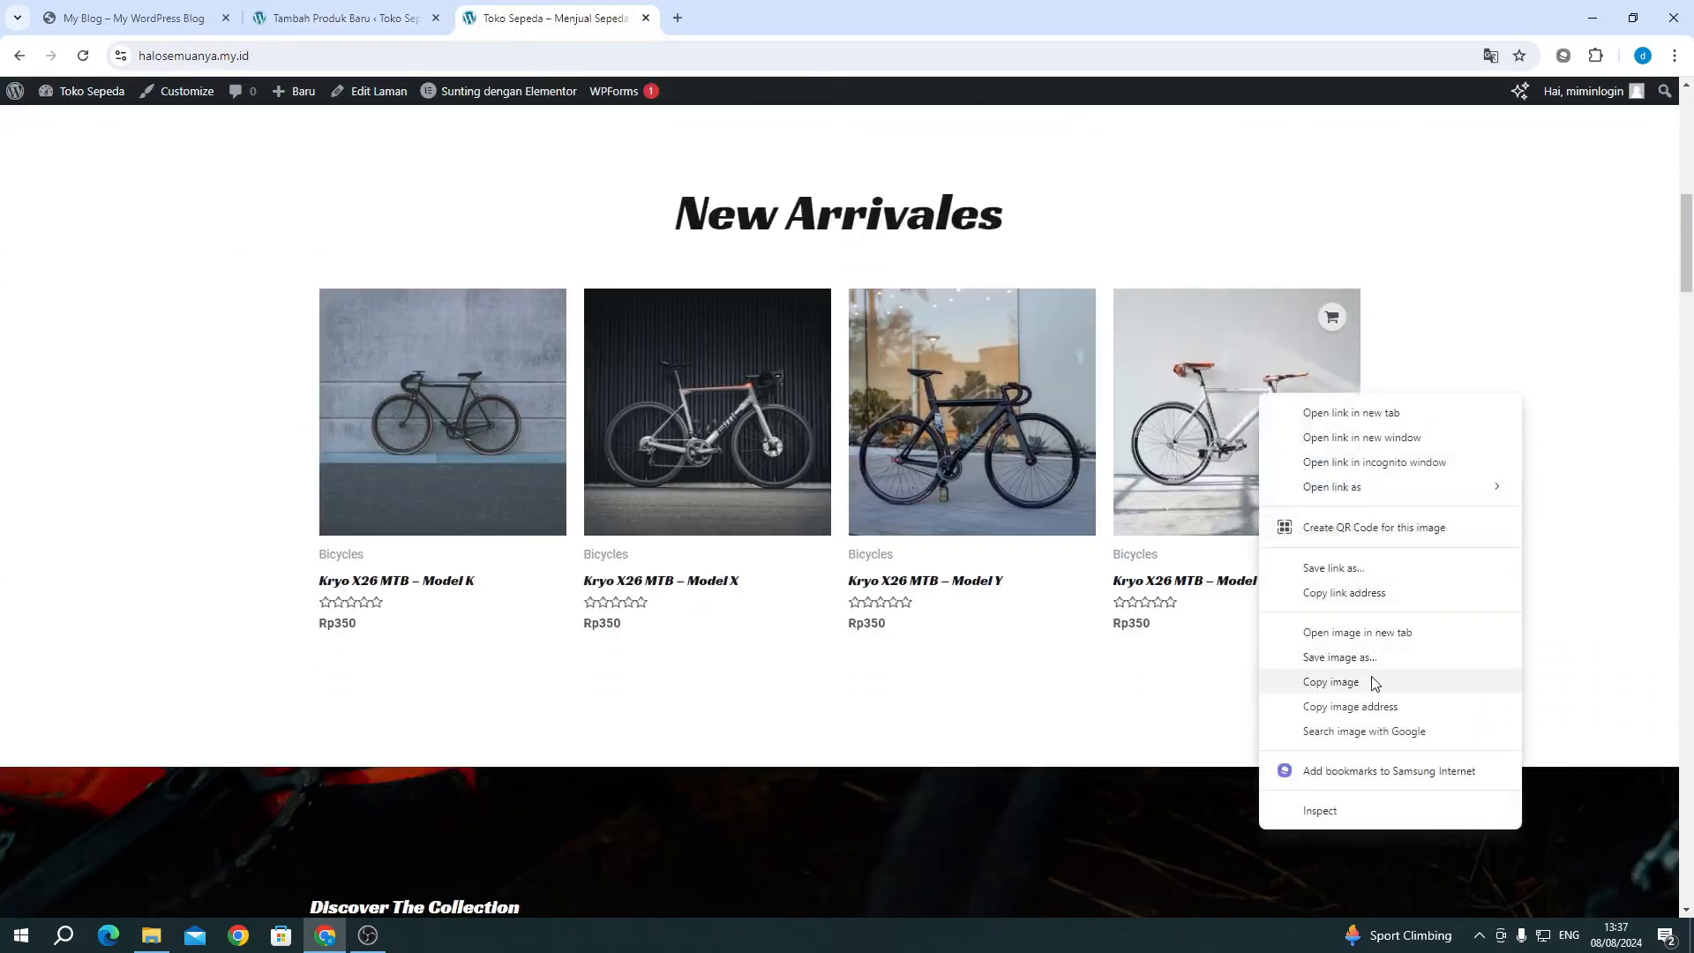
{"action": "left_click", "coordinate": [1334, 658]}
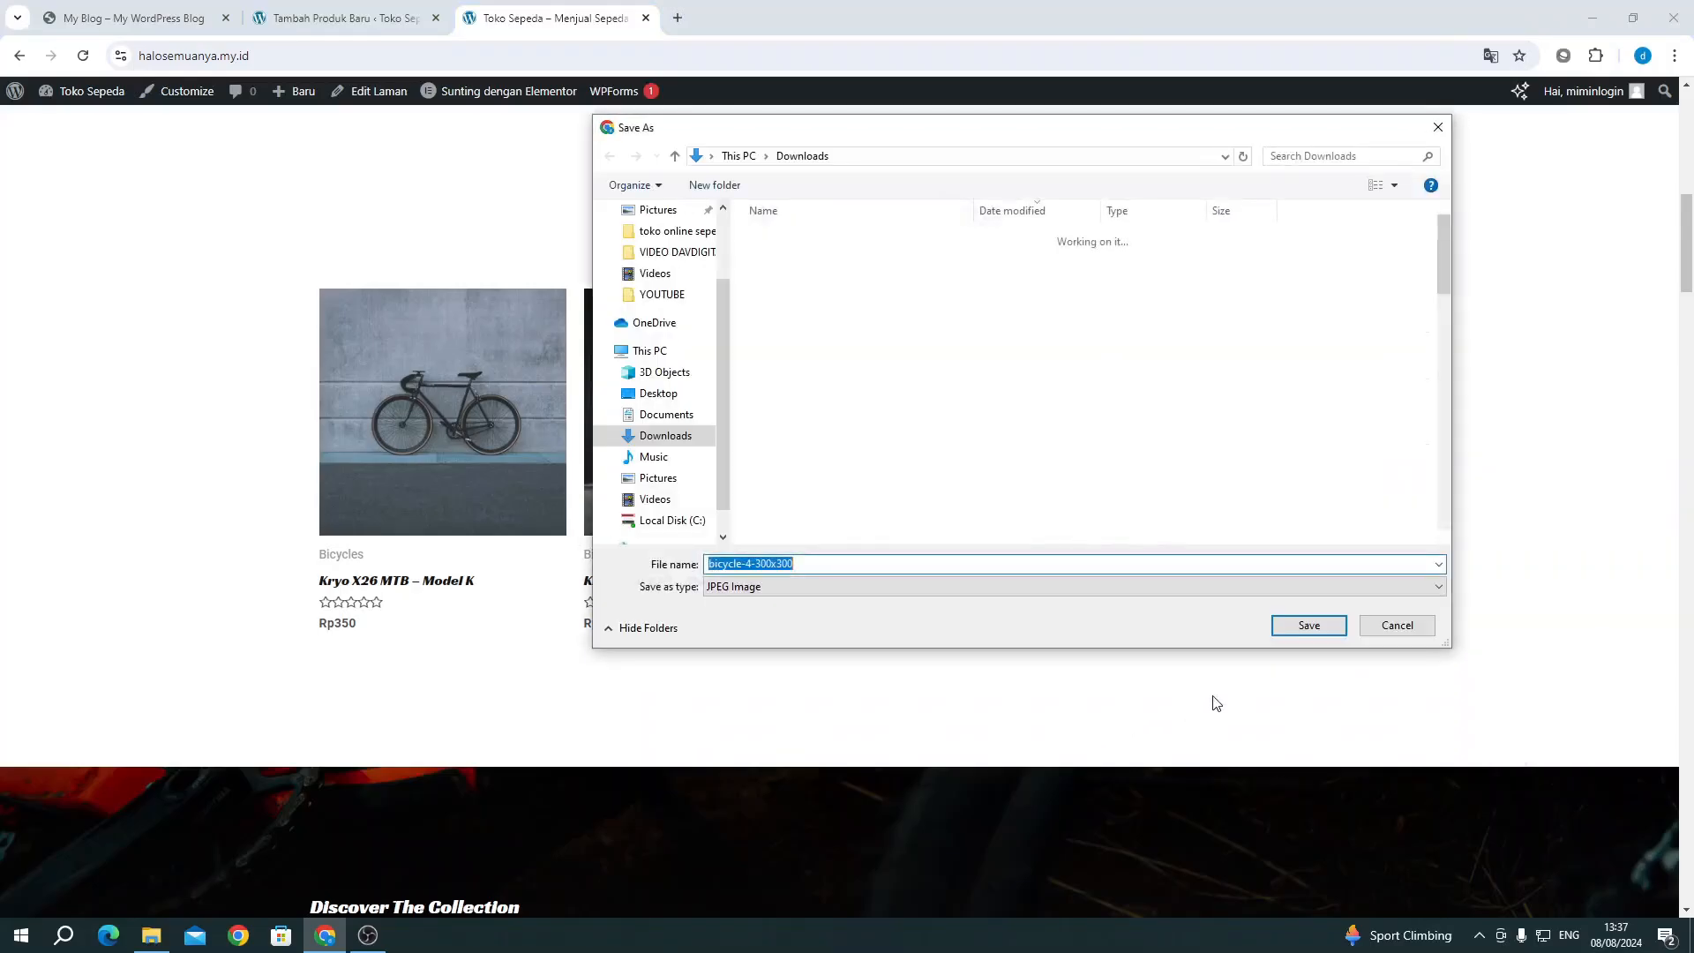
{"action": "left_click", "coordinate": [1309, 624]}
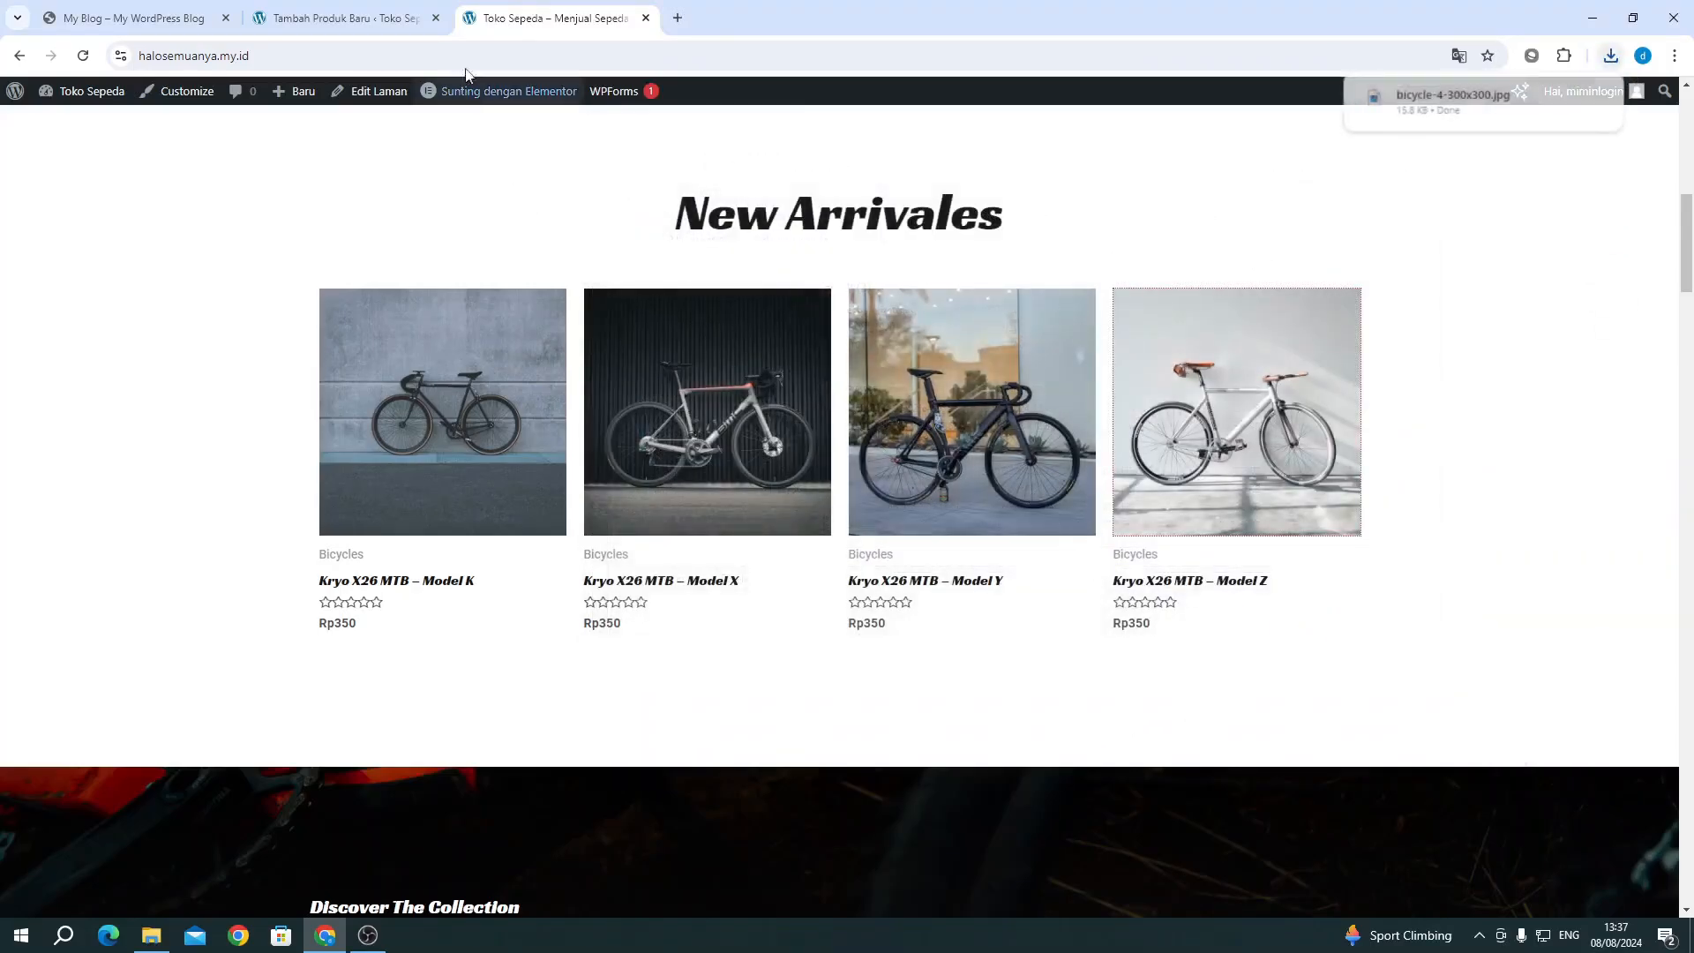
Step: Return to the new product page and name the product "Sepeda Abc"
{"action": "left_click", "coordinate": [360, 8]}
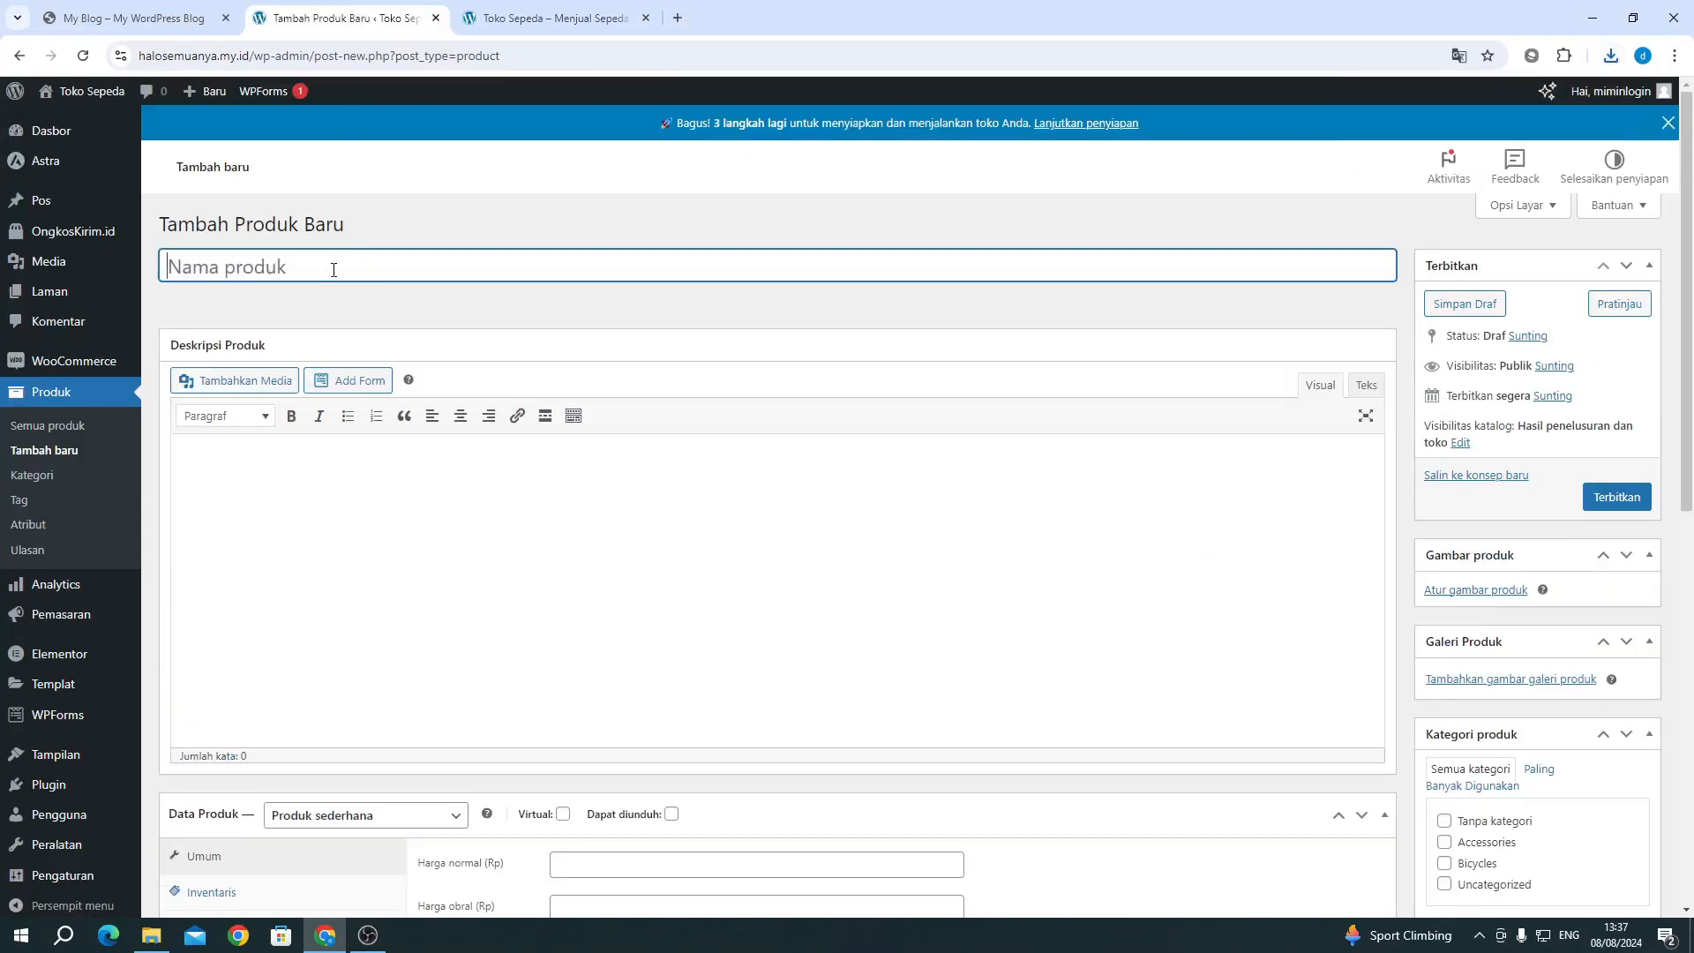
{"action": "scroll", "coordinate": [468, 486], "scroll_direction": "down", "scroll_amount": 4}
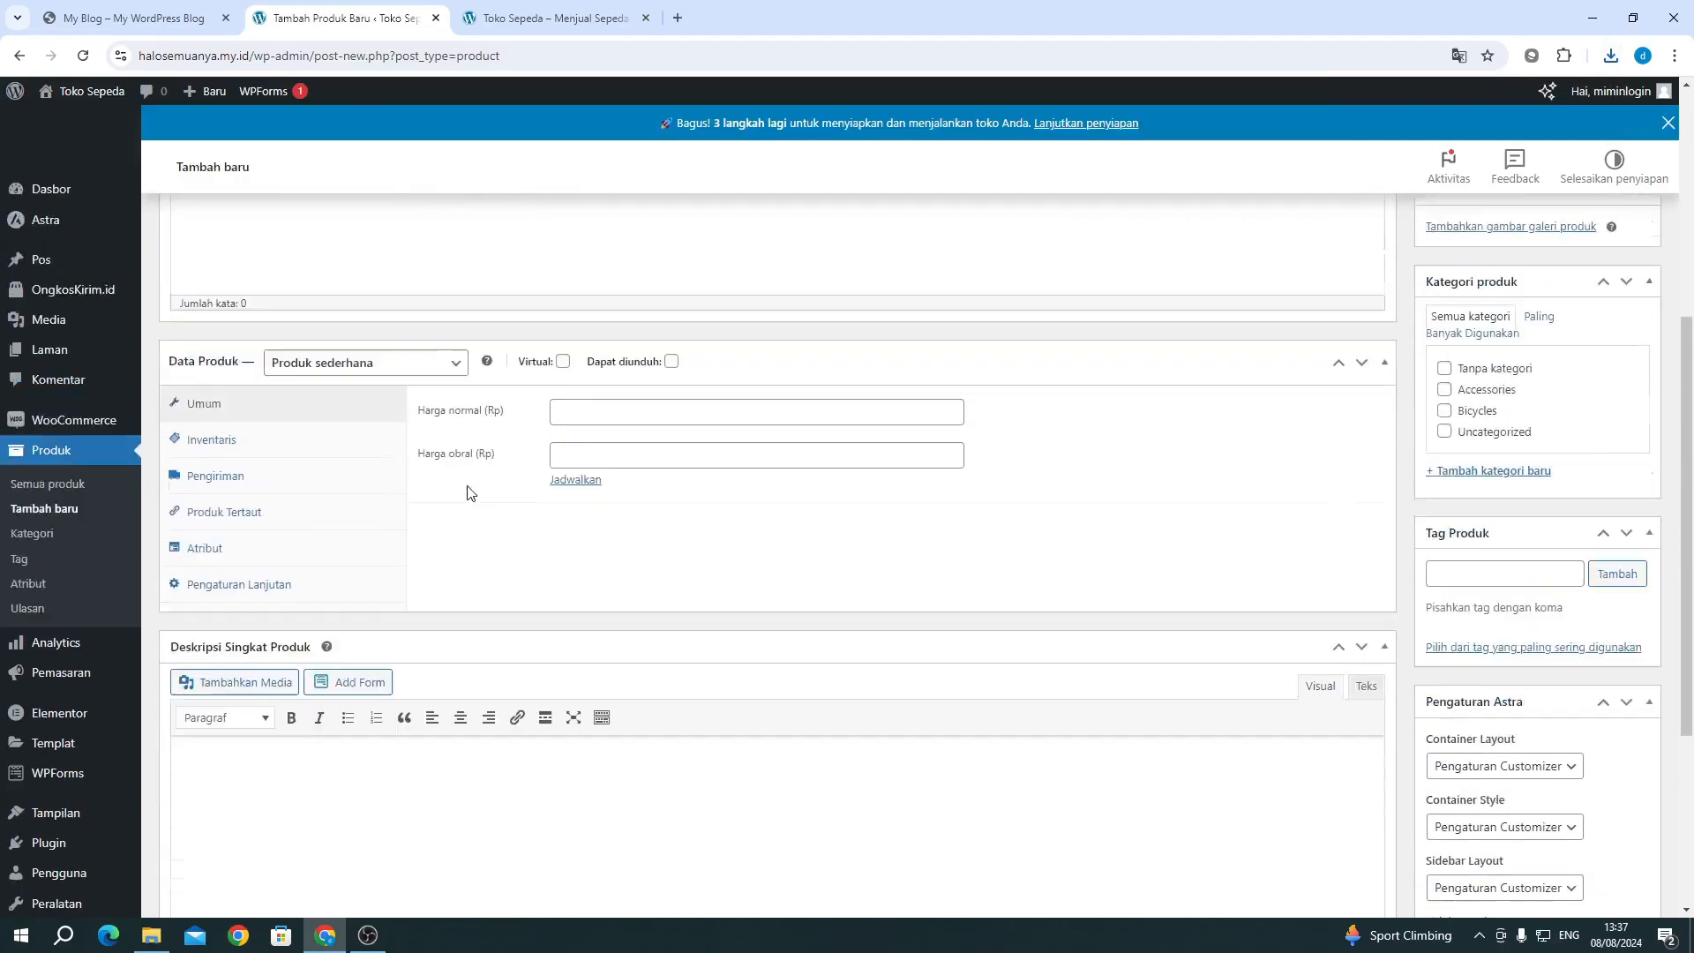
{"action": "scroll", "coordinate": [465, 492], "scroll_direction": "up", "scroll_amount": 4}
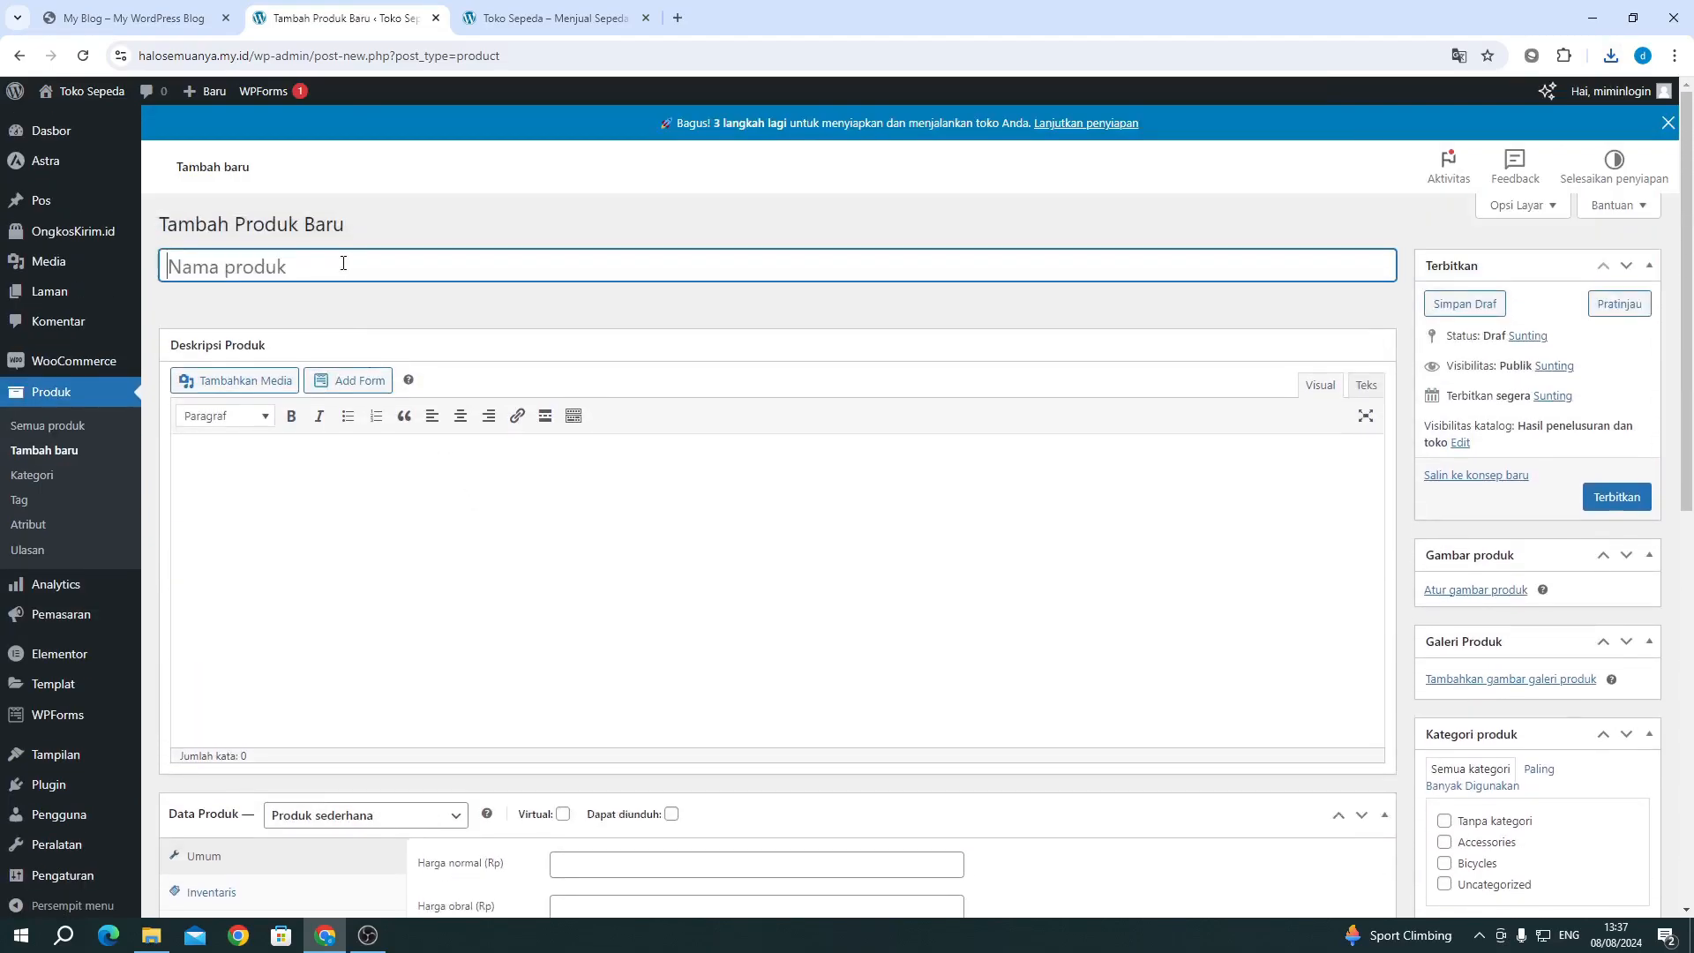
{"action": "type", "text": "Sepeda Abc"}
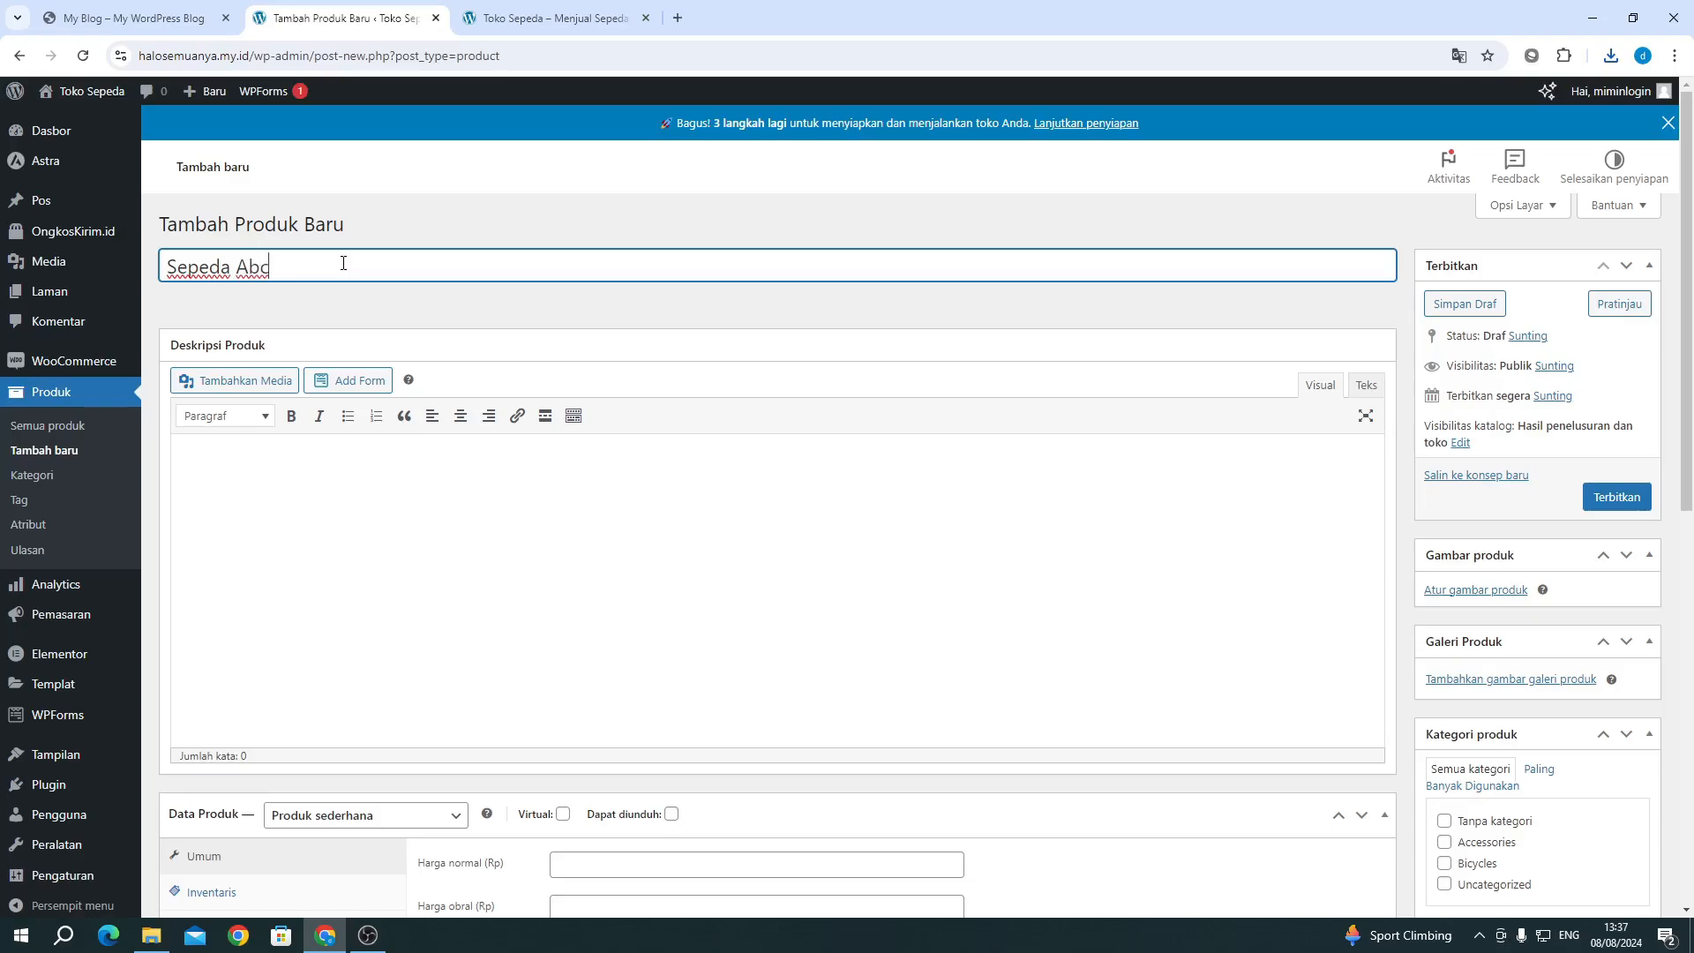
{"action": "left_click", "coordinate": [368, 935]}
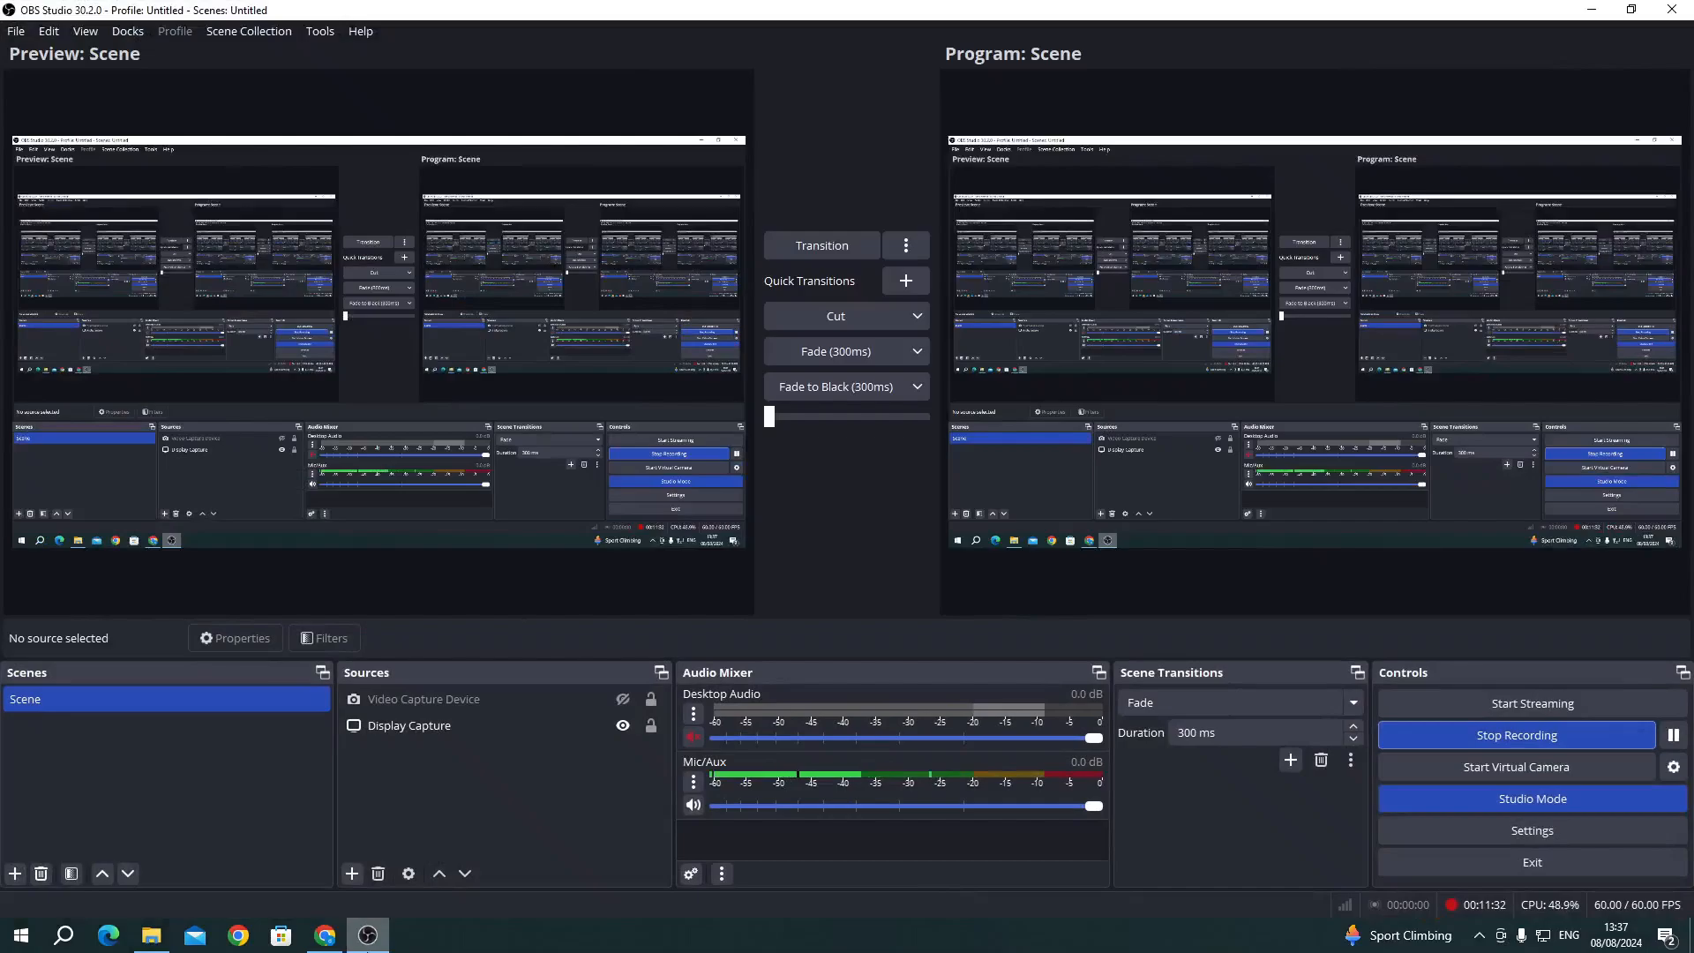
{"action": "left_click", "coordinate": [325, 935]}
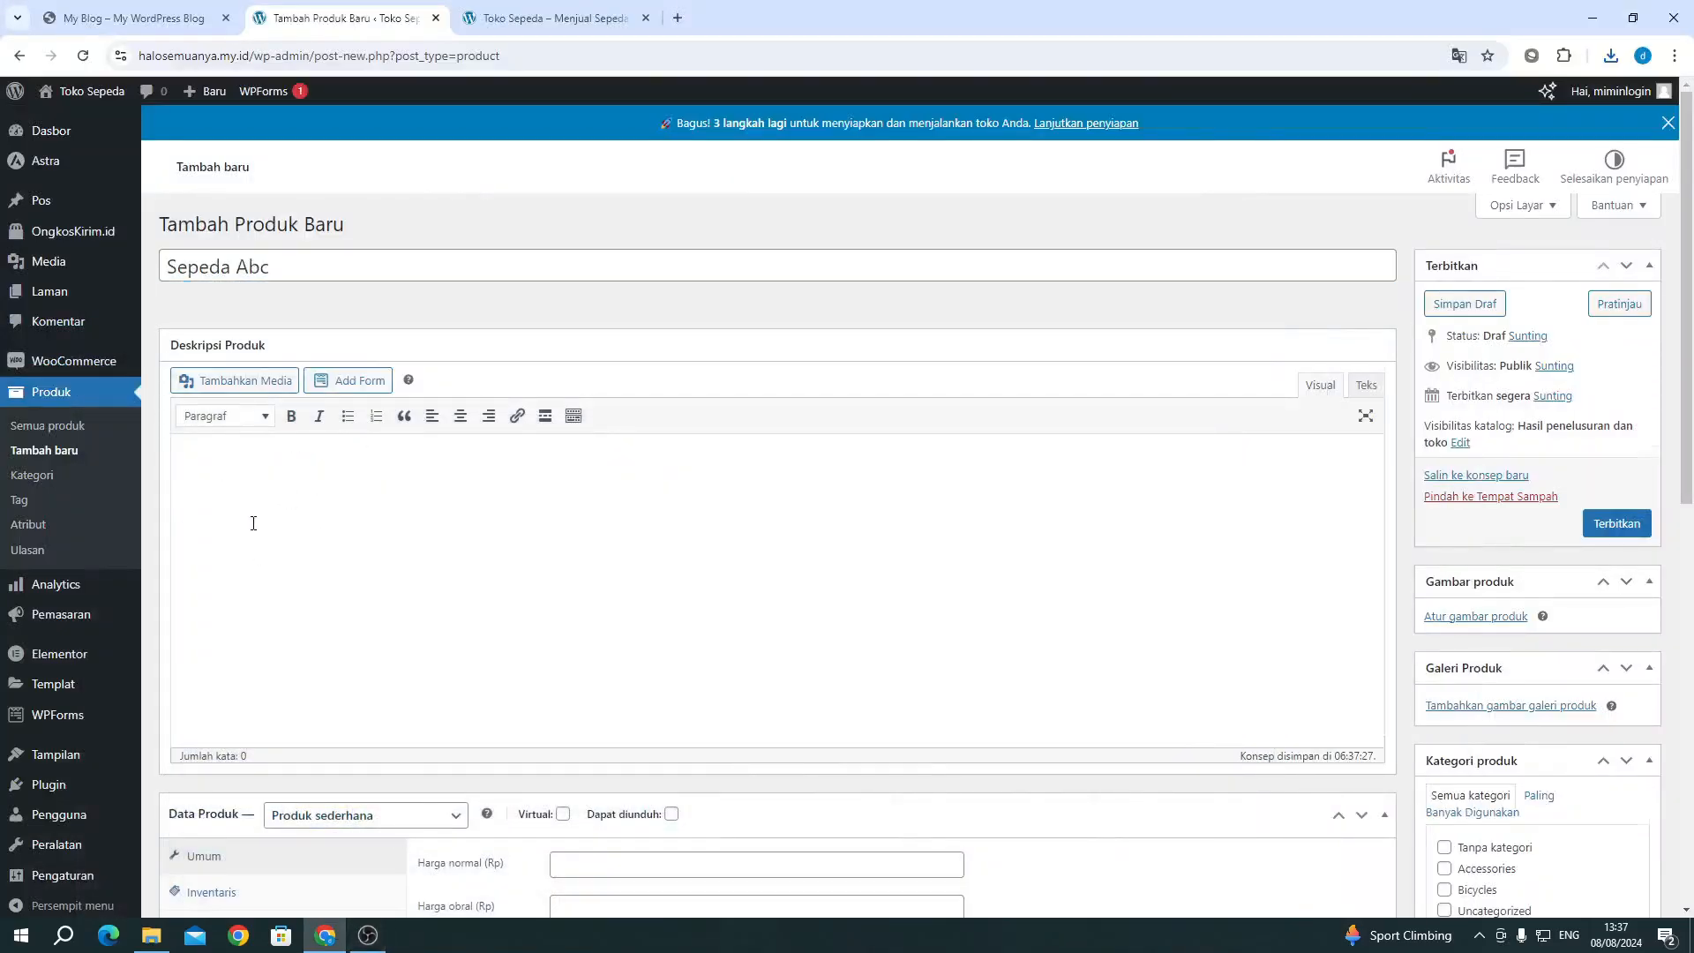
Step: Open the Kryo X26 MTB – Model K product page from New Arrivales on the store's front page
{"action": "scroll", "coordinate": [485, 587], "scroll_direction": "down", "scroll_amount": 8}
{"action": "scroll", "coordinate": [420, 428], "scroll_direction": "up", "scroll_amount": 8}
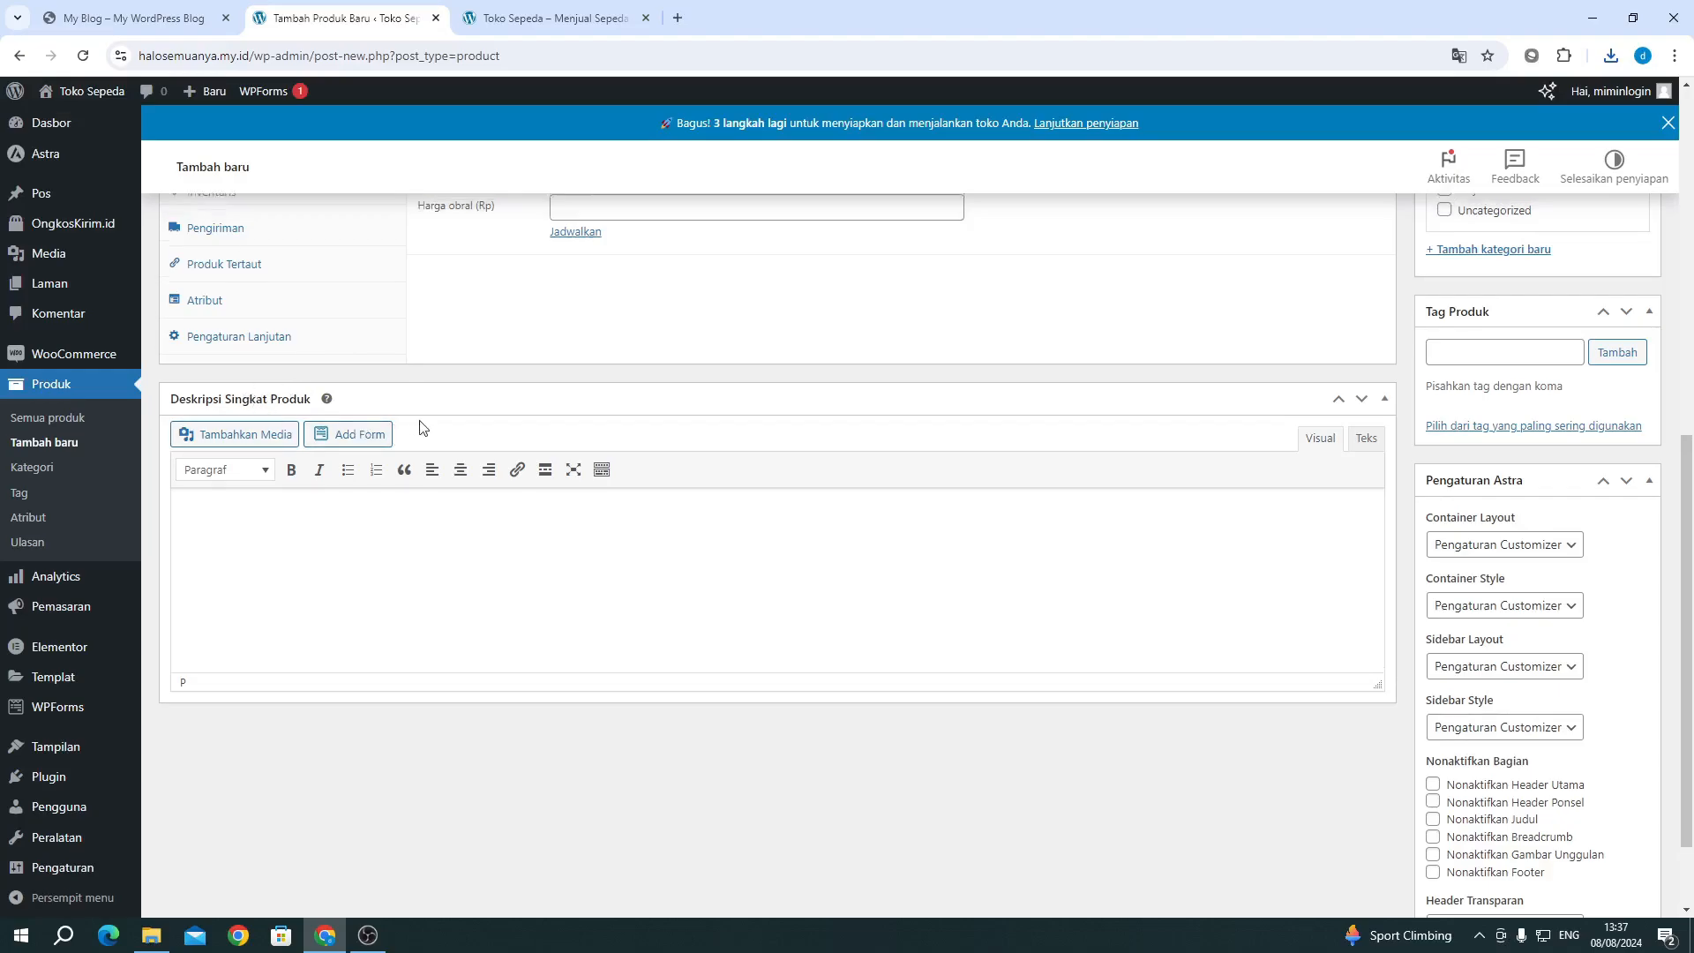
{"action": "left_click", "coordinate": [529, 18]}
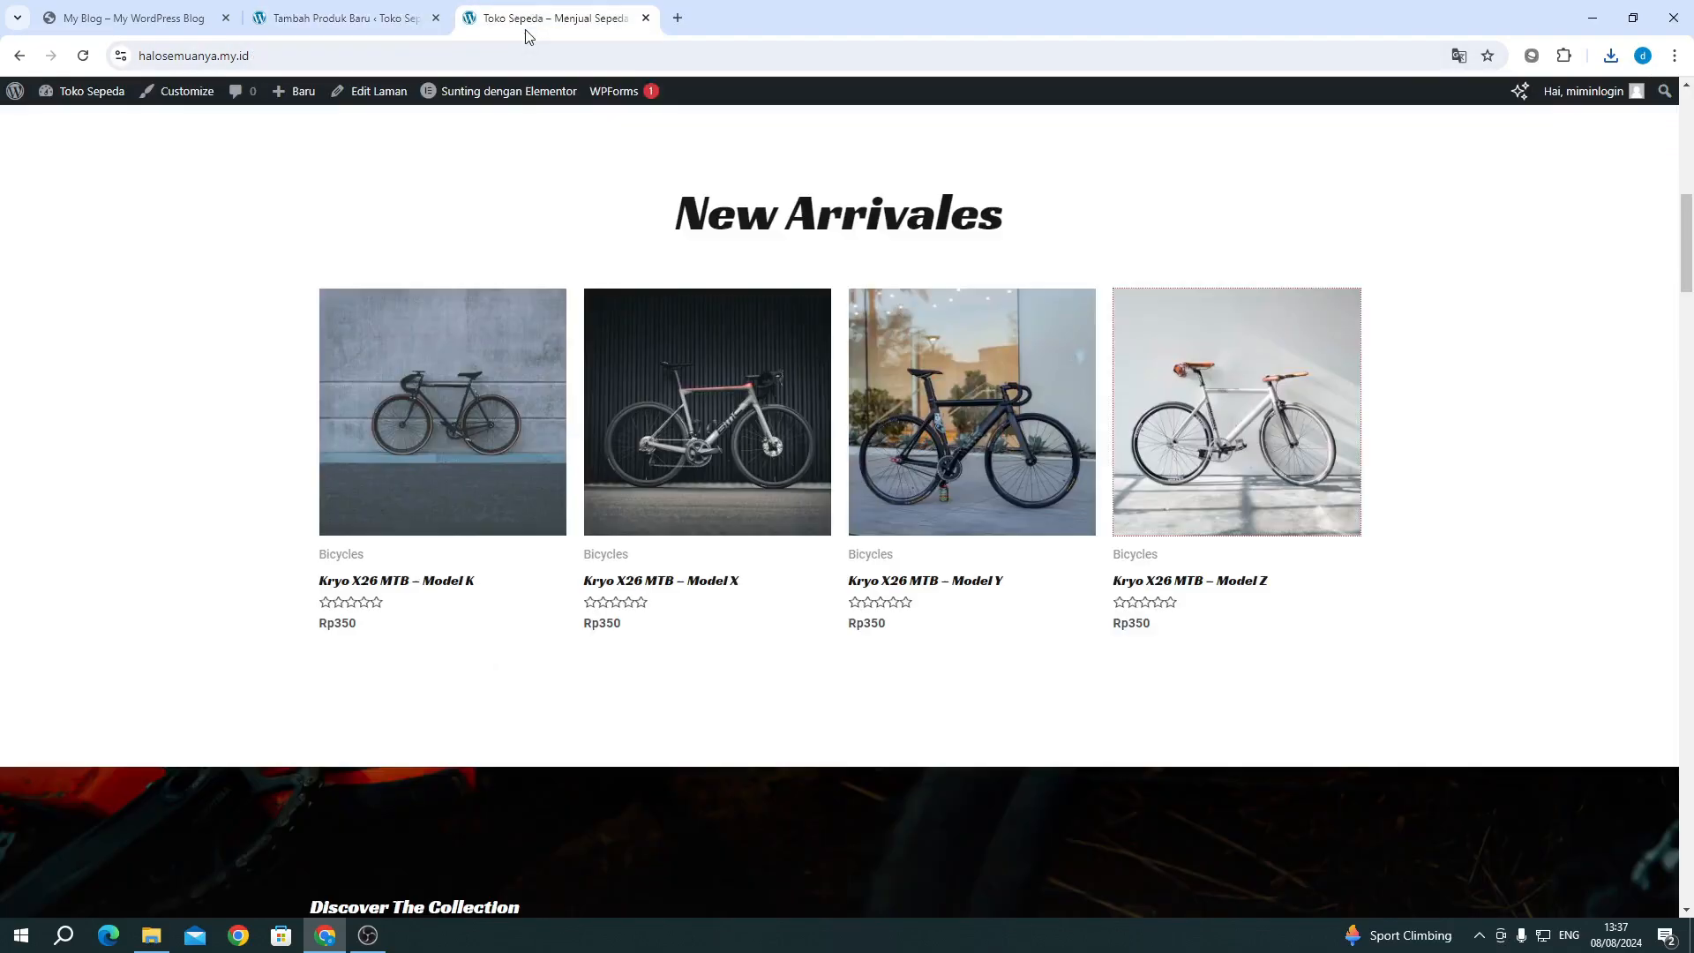
{"action": "left_click", "coordinate": [510, 424]}
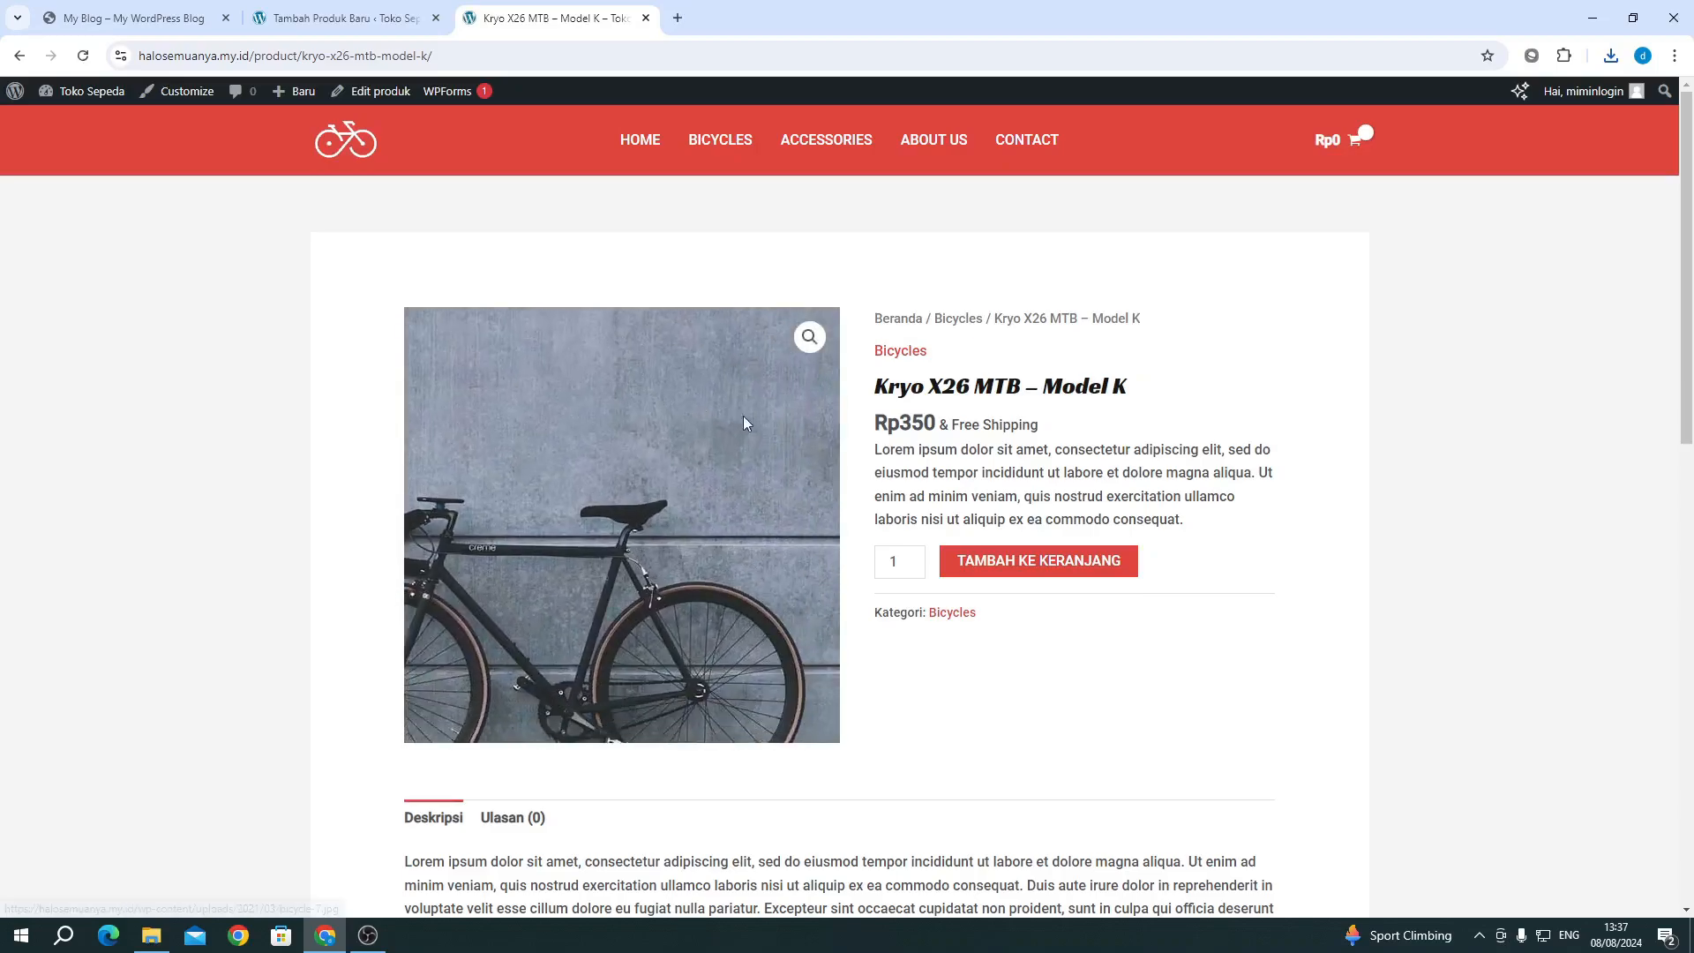
Step: Copy the lorem ipsum short description below the Model K price and look at the full text under Deskripsi
{"action": "triple_click", "coordinate": [869, 452]}
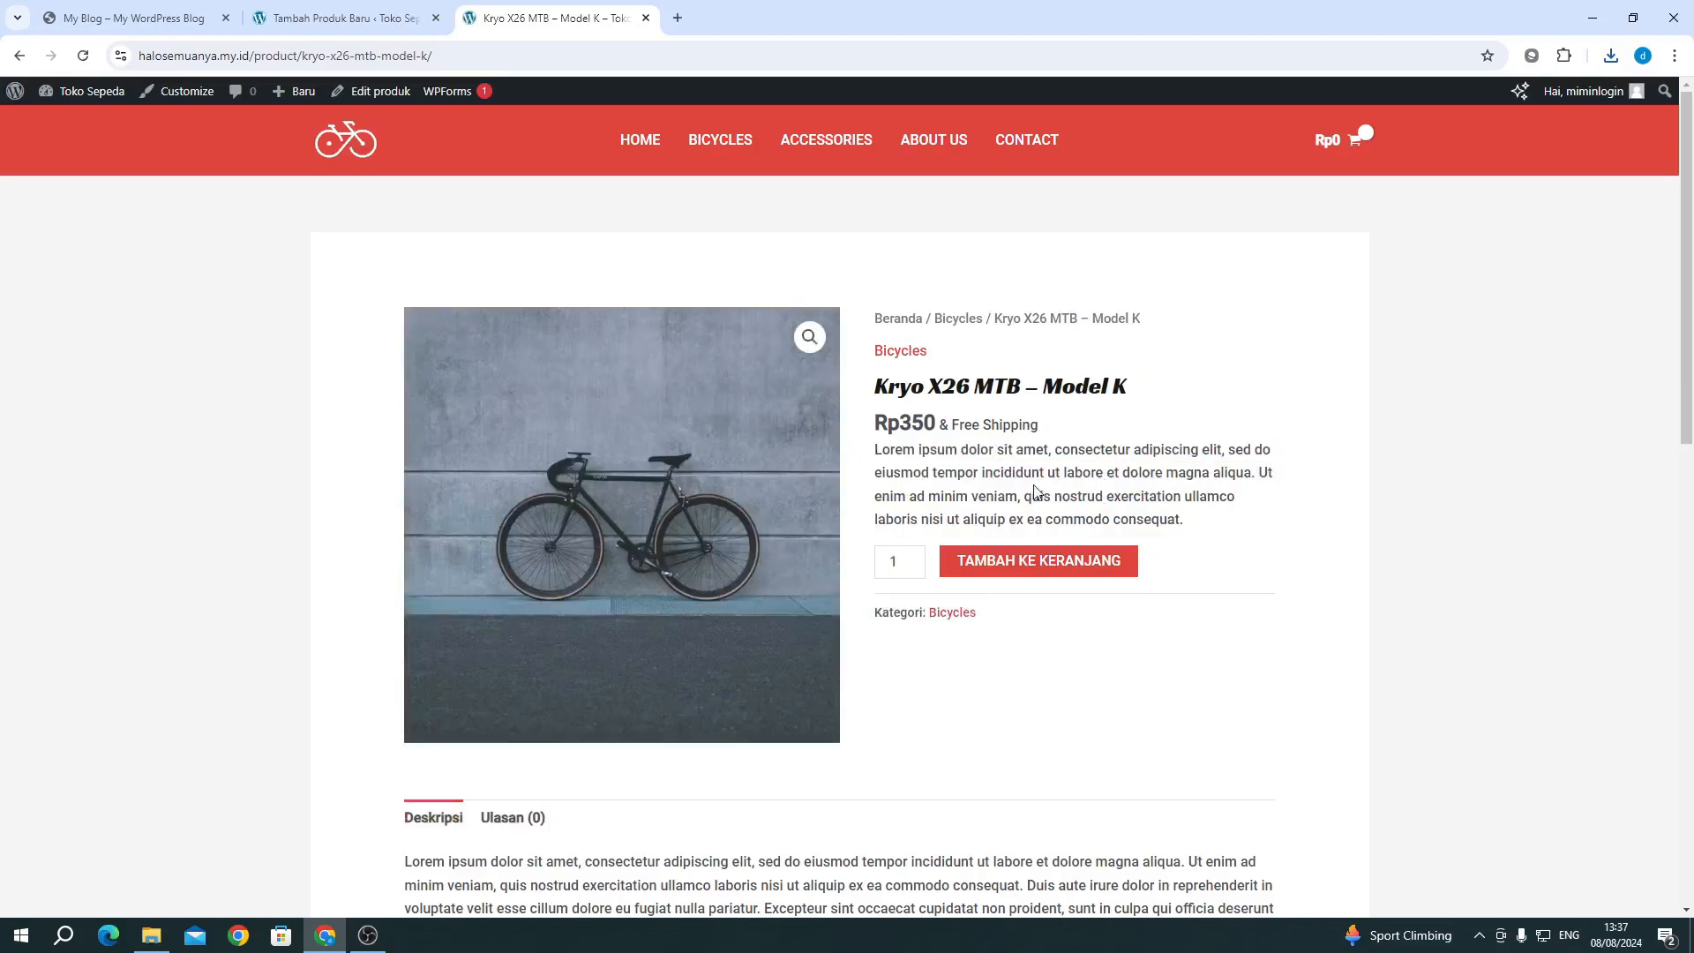
{"action": "left_click_drag", "start_coordinate": [1012, 472], "coordinate": [1039, 496]}
{"action": "left_click", "coordinate": [886, 449]}
{"action": "left_click_drag", "start_coordinate": [878, 449], "coordinate": [1169, 542]}
{"action": "key", "text": "ctrl+c"}
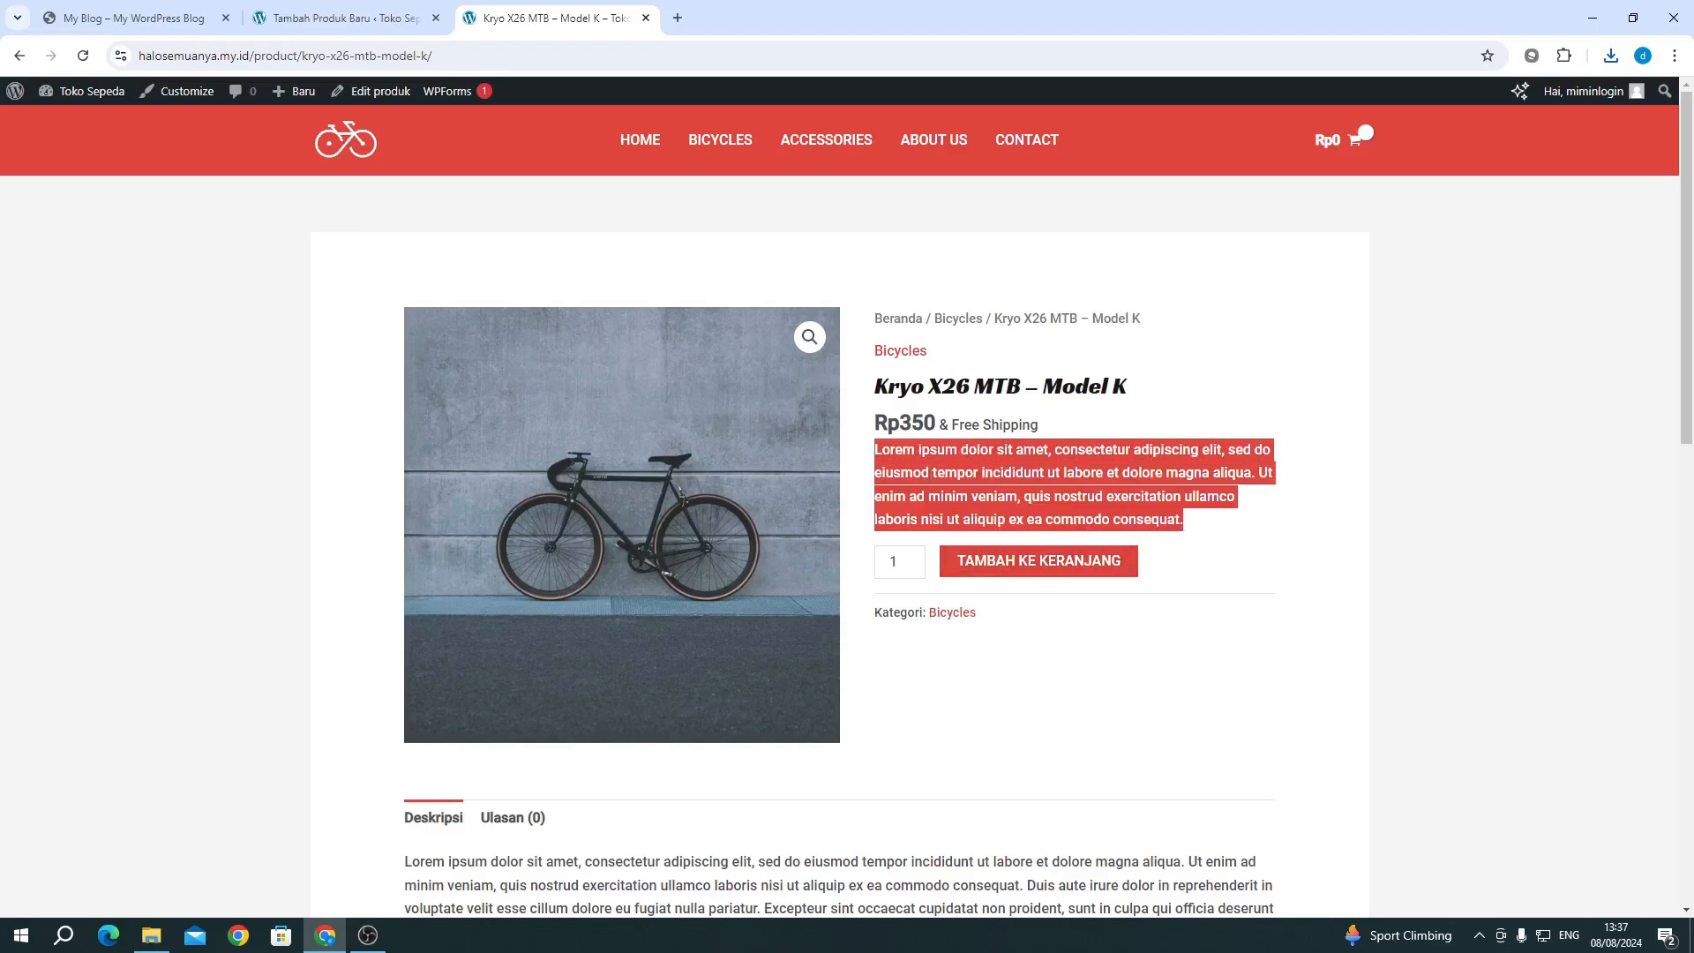
{"action": "left_click", "coordinate": [1015, 494]}
{"action": "scroll", "coordinate": [596, 510], "scroll_direction": "down", "scroll_amount": 5}
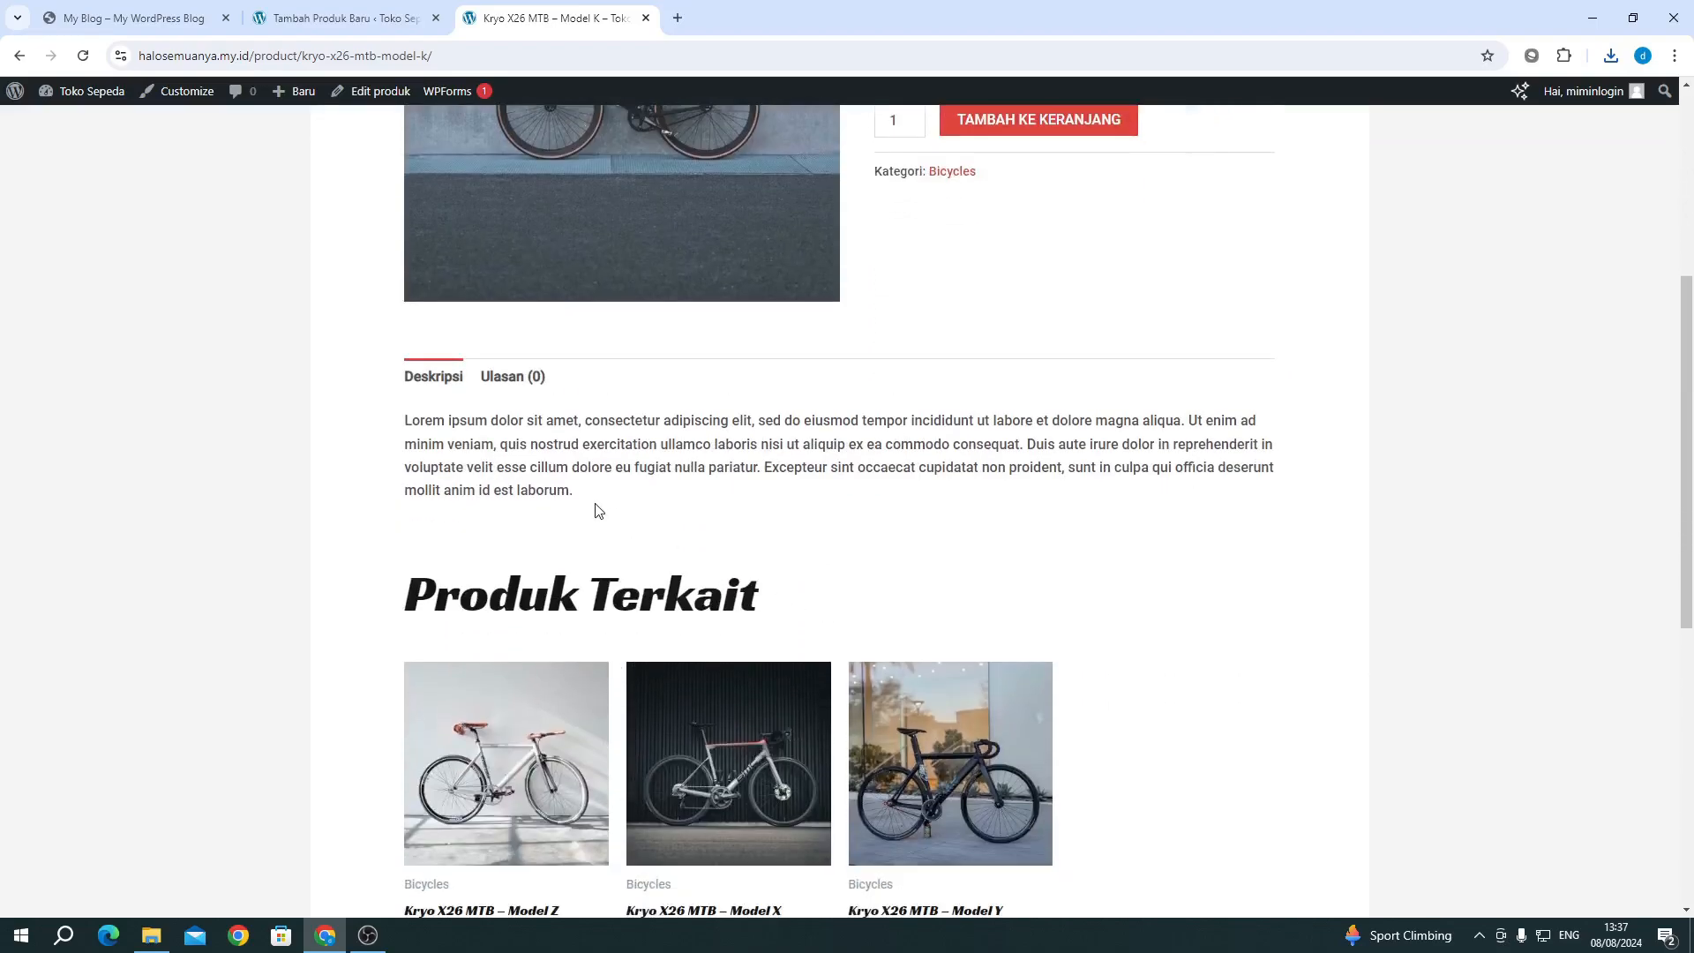
Step: Paste the copied Lorem ipsum text into both the description and the short description of the new product Sepeda Abc
{"action": "left_click_drag", "start_coordinate": [385, 436], "coordinate": [586, 460]}
{"action": "left_click", "coordinate": [586, 460]}
{"action": "left_click", "coordinate": [344, 17]}
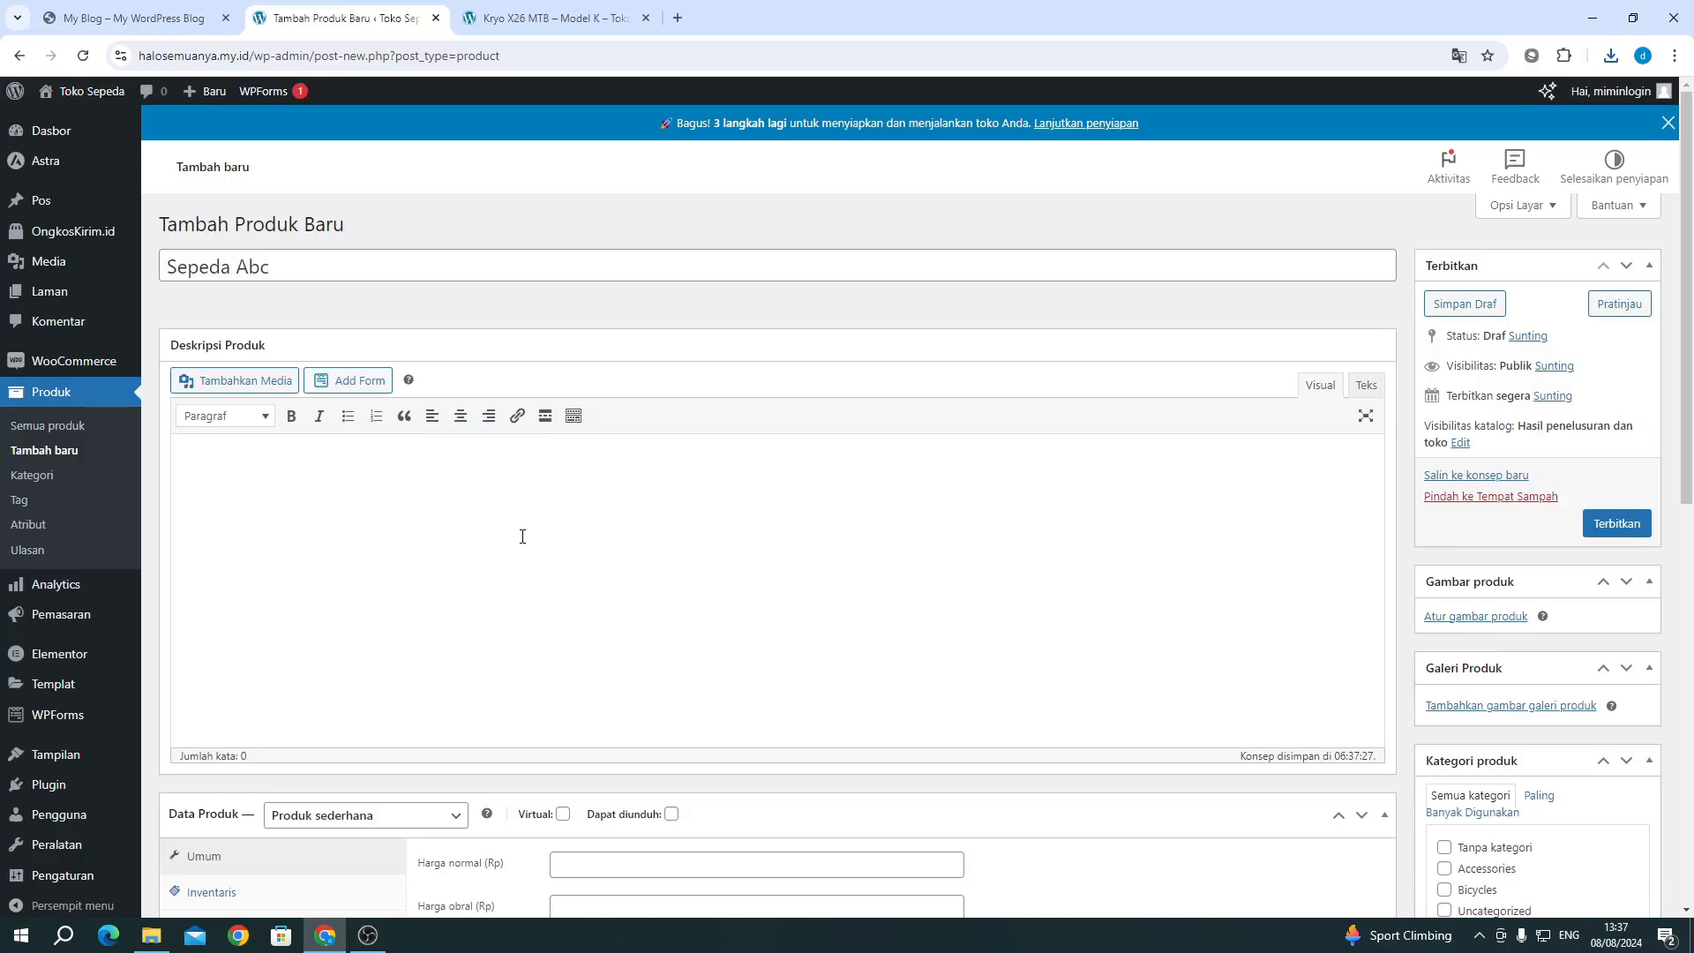
{"action": "left_click", "coordinate": [523, 536]}
{"action": "key", "text": "ctrl+v"}
{"action": "scroll", "coordinate": [511, 665], "scroll_direction": "down", "scroll_amount": 6}
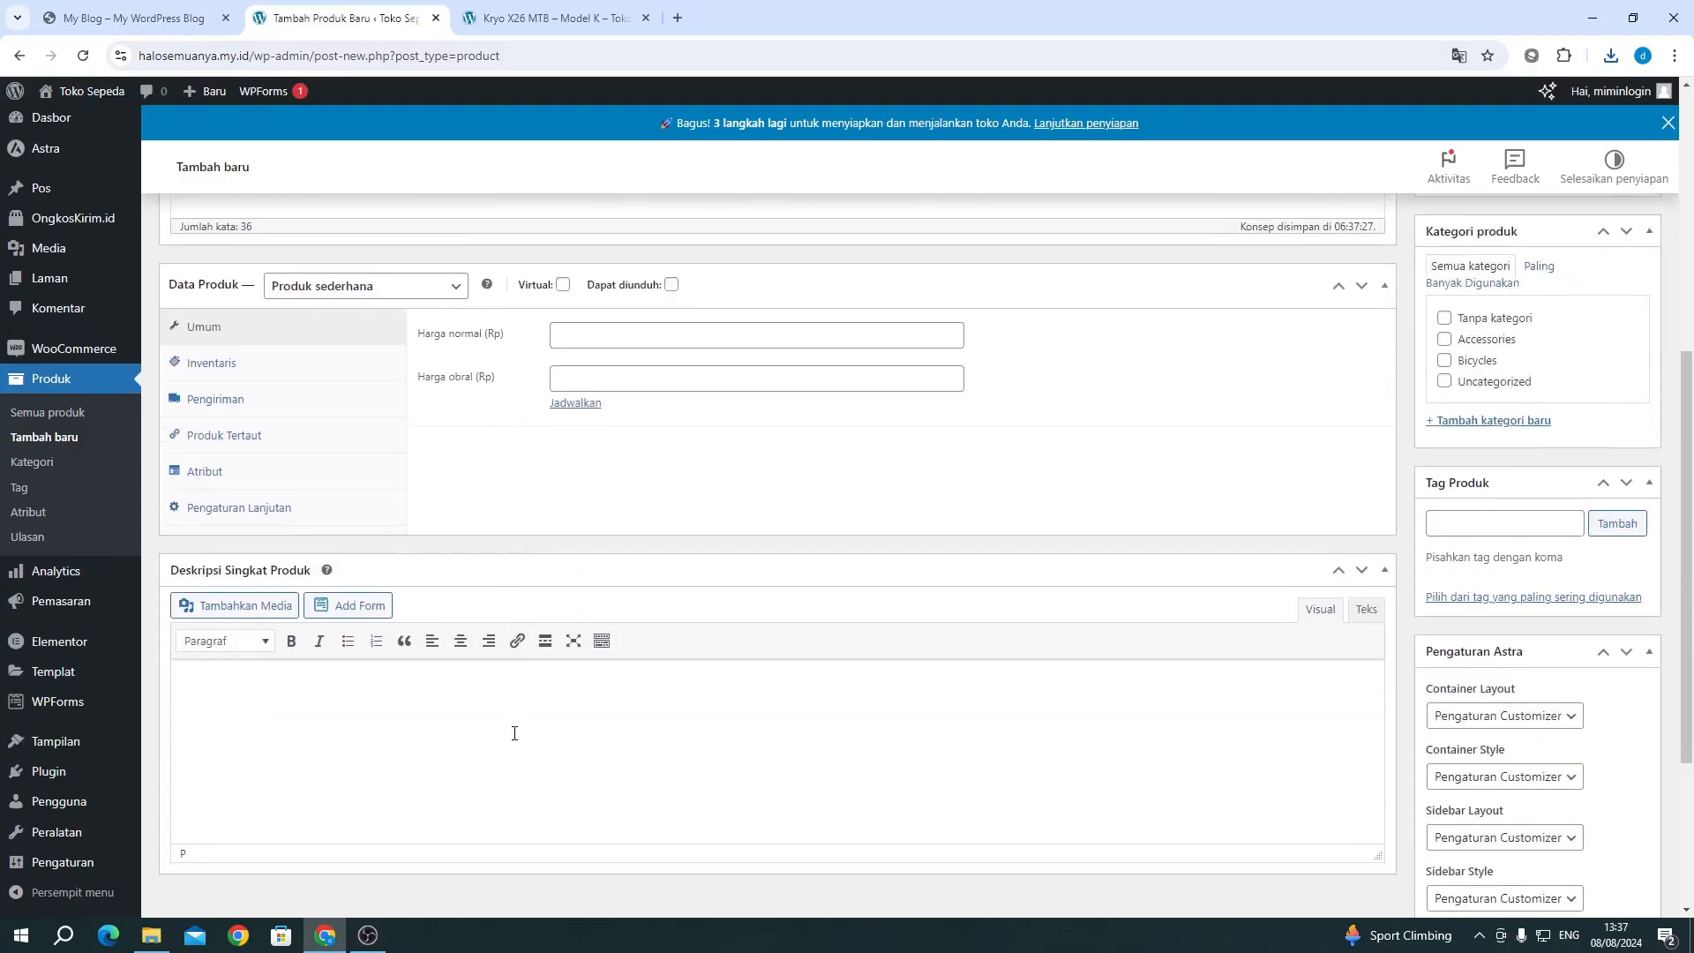
{"action": "left_click", "coordinate": [514, 734]}
{"action": "key", "text": "ctrl+v"}
{"action": "scroll", "coordinate": [515, 710], "scroll_direction": "up", "scroll_amount": 2}
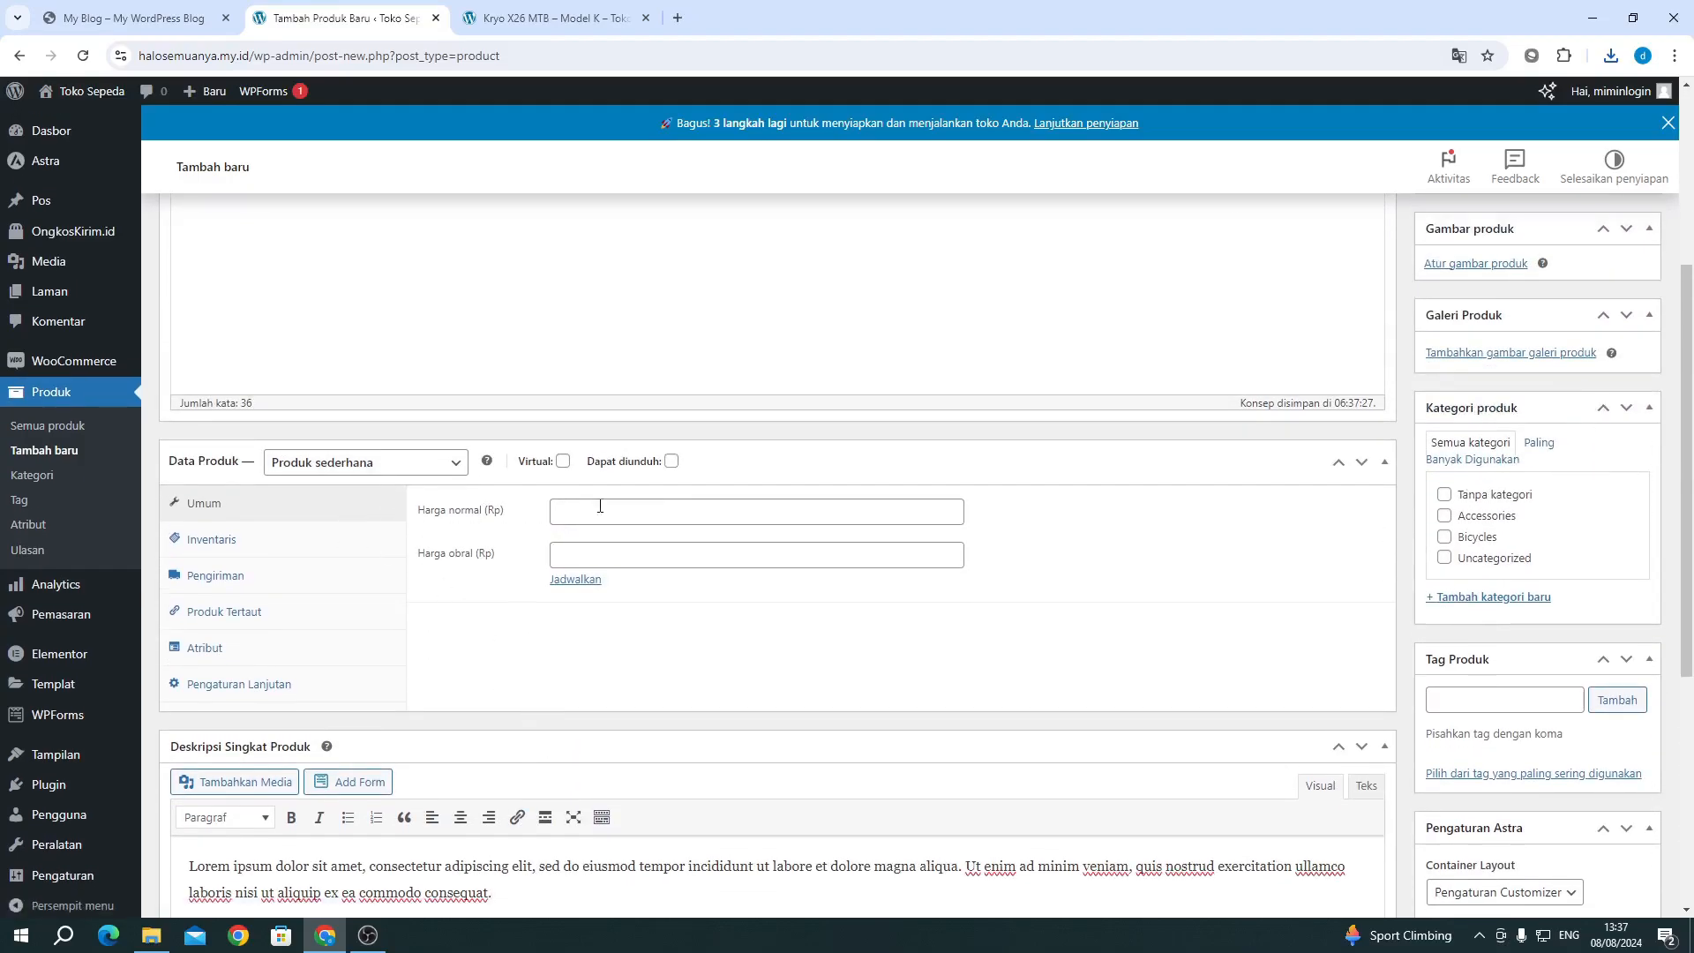
Step: Set the product's regular price to 1000000 and its sale price to 950000
{"action": "left_click", "coordinate": [600, 510]}
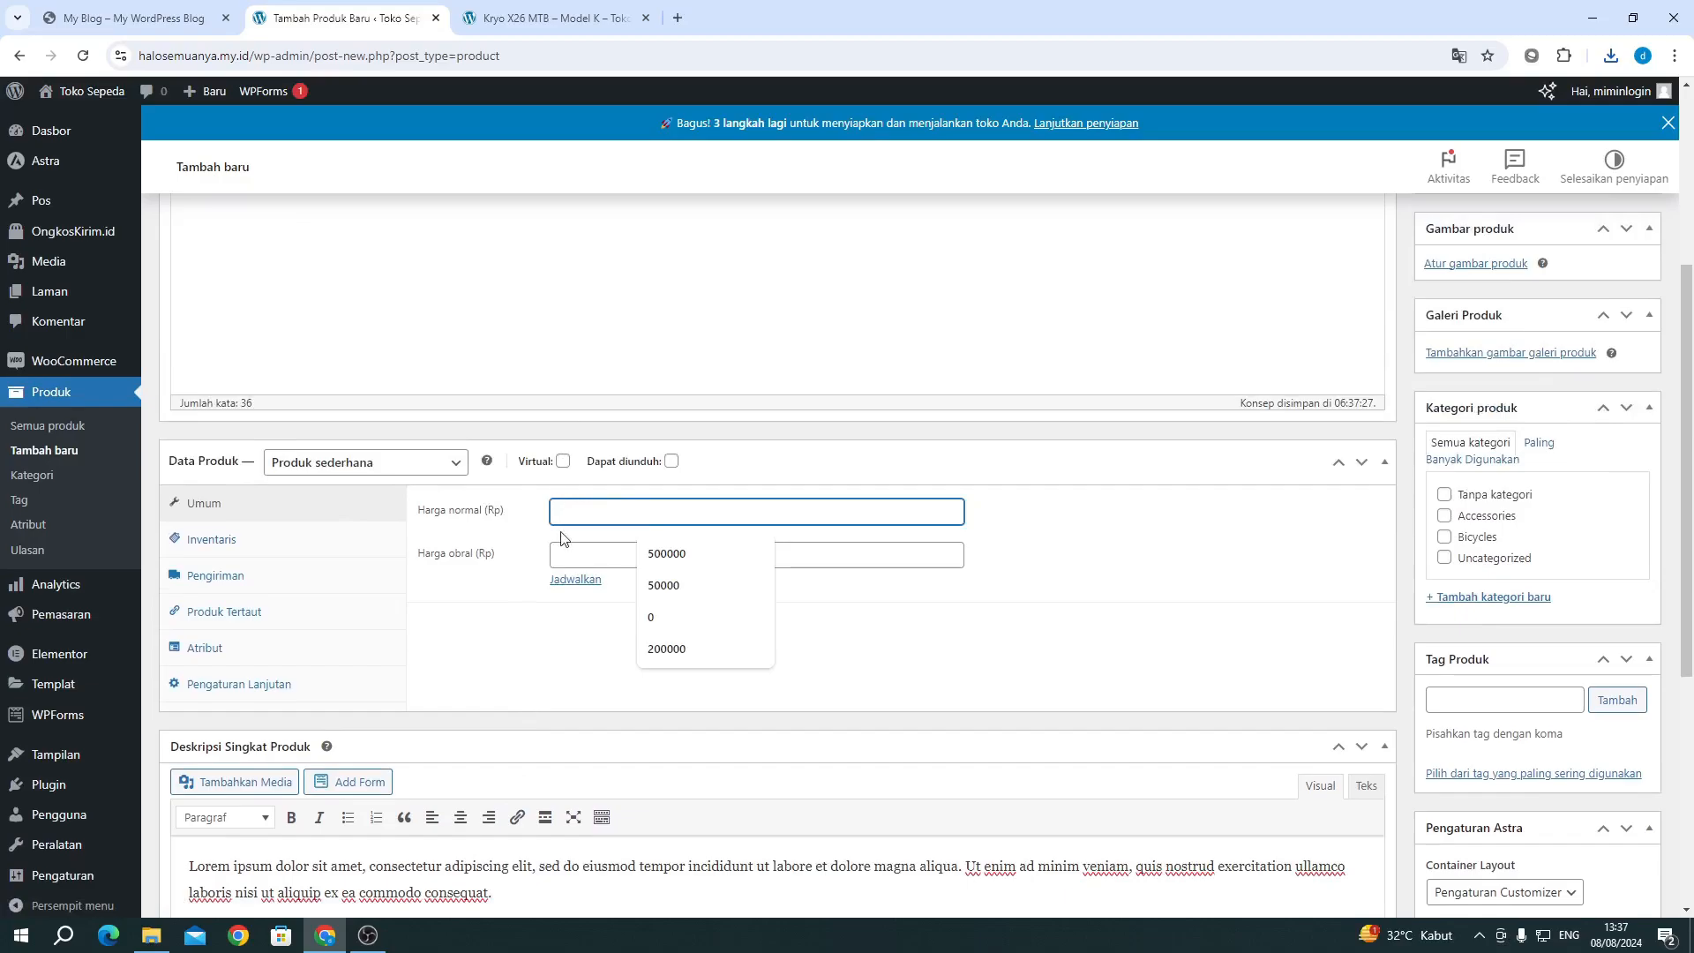
{"action": "type", "text": "1000"}
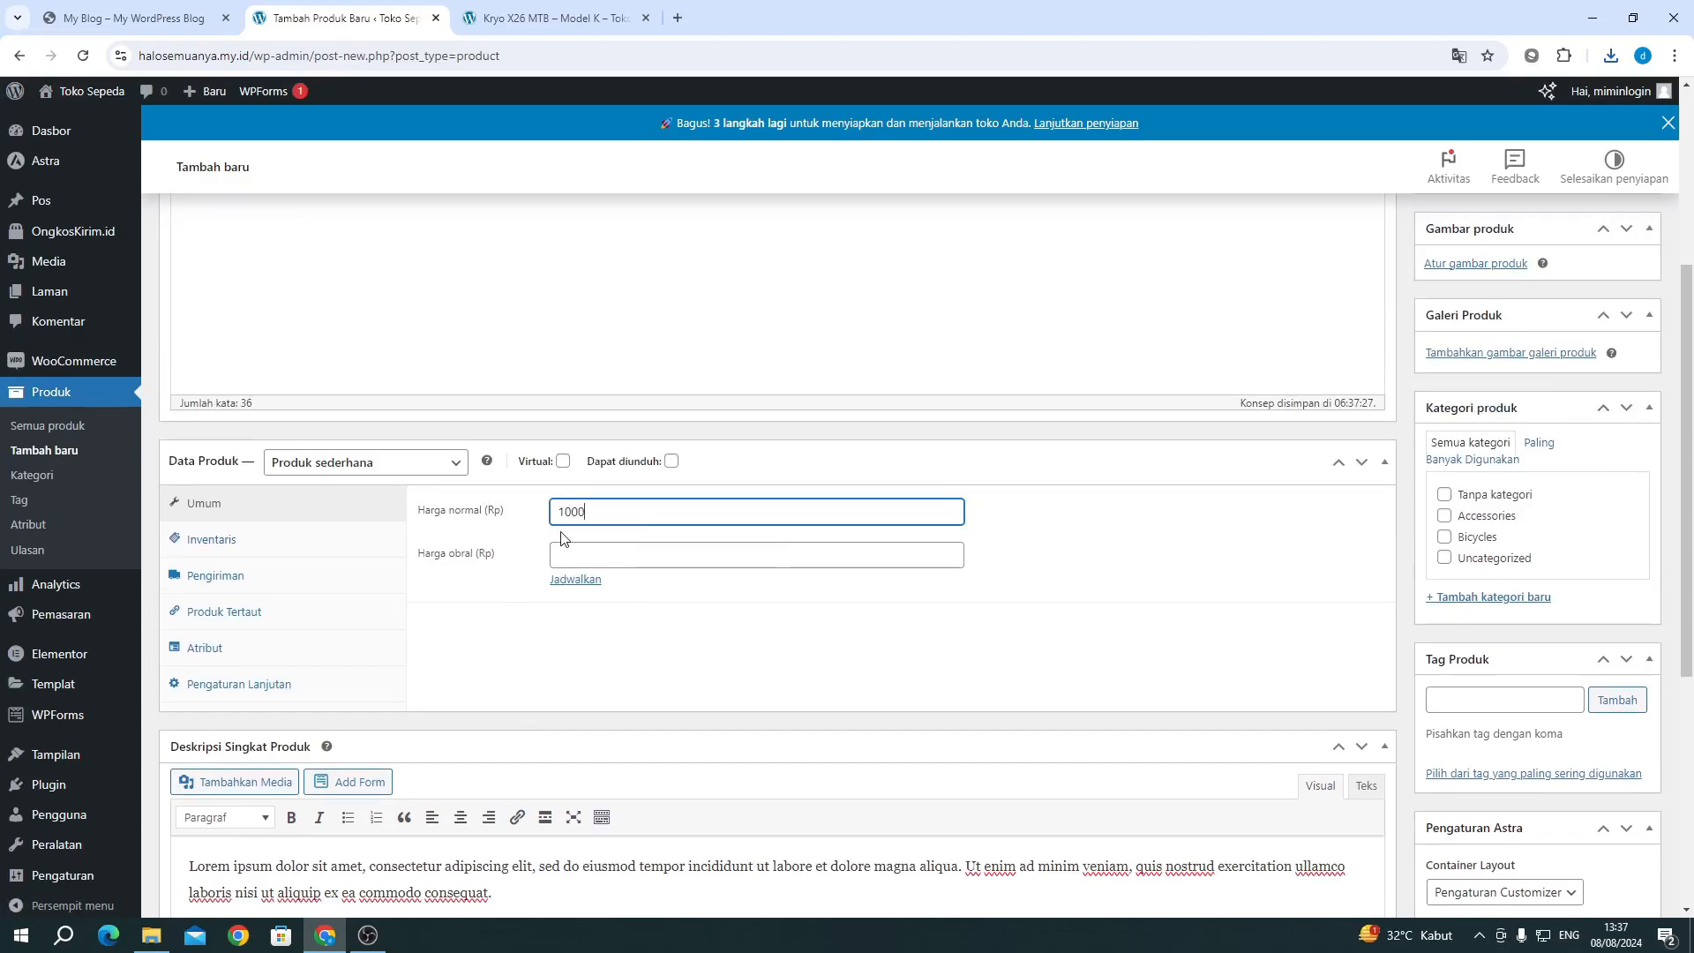
{"action": "type", "text": "000"}
{"action": "left_click", "coordinate": [789, 729]}
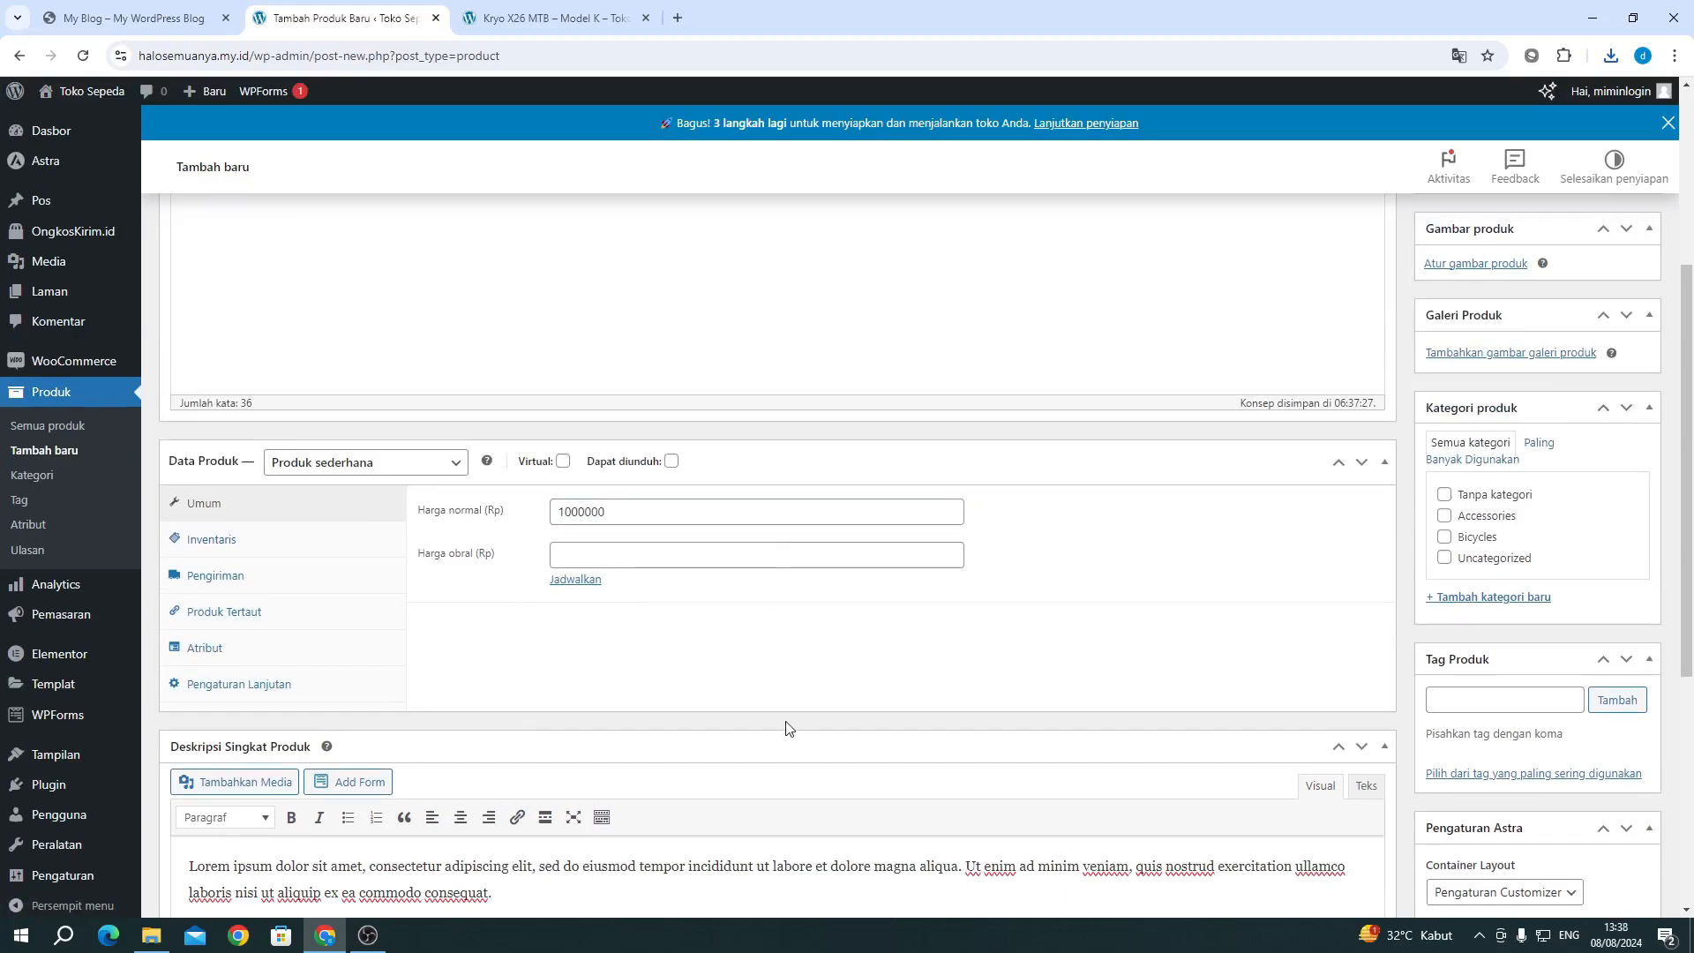
{"action": "left_click", "coordinate": [583, 556]}
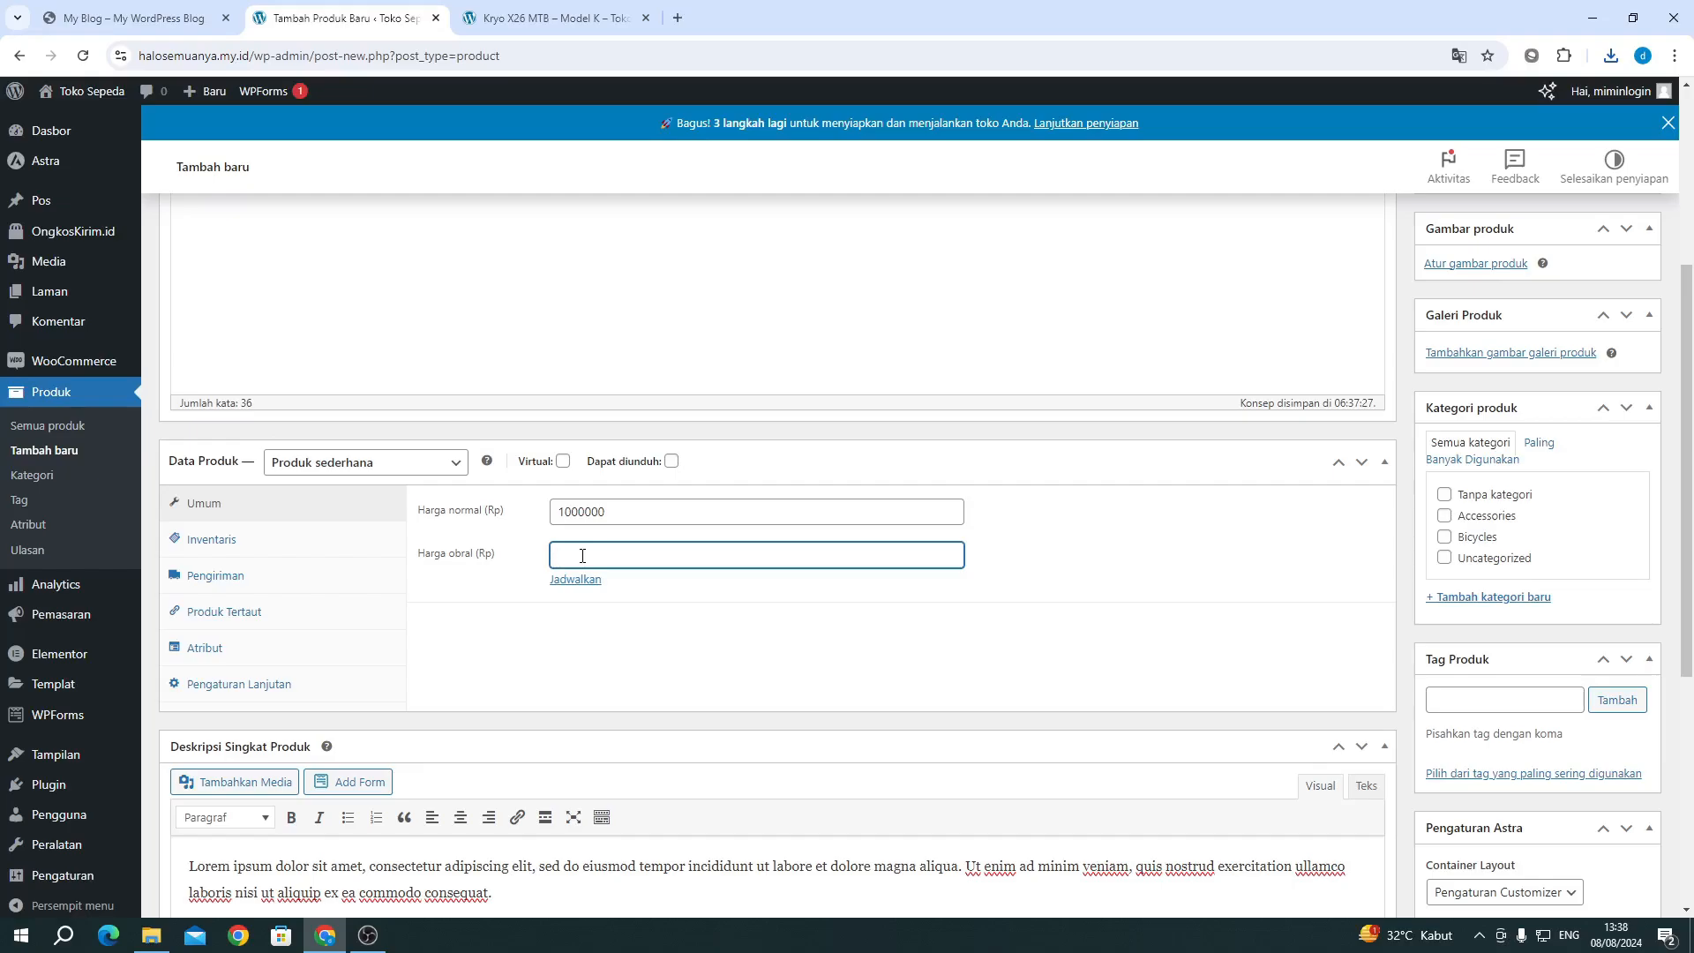
{"action": "left_click", "coordinate": [861, 699]}
Step: Upload the downloaded bicycle-4-300x300.jpg and set it as the product image
{"action": "scroll", "coordinate": [1281, 611], "scroll_direction": "up", "scroll_amount": 1}
{"action": "scroll", "coordinate": [1281, 611], "scroll_direction": "up", "scroll_amount": 3}
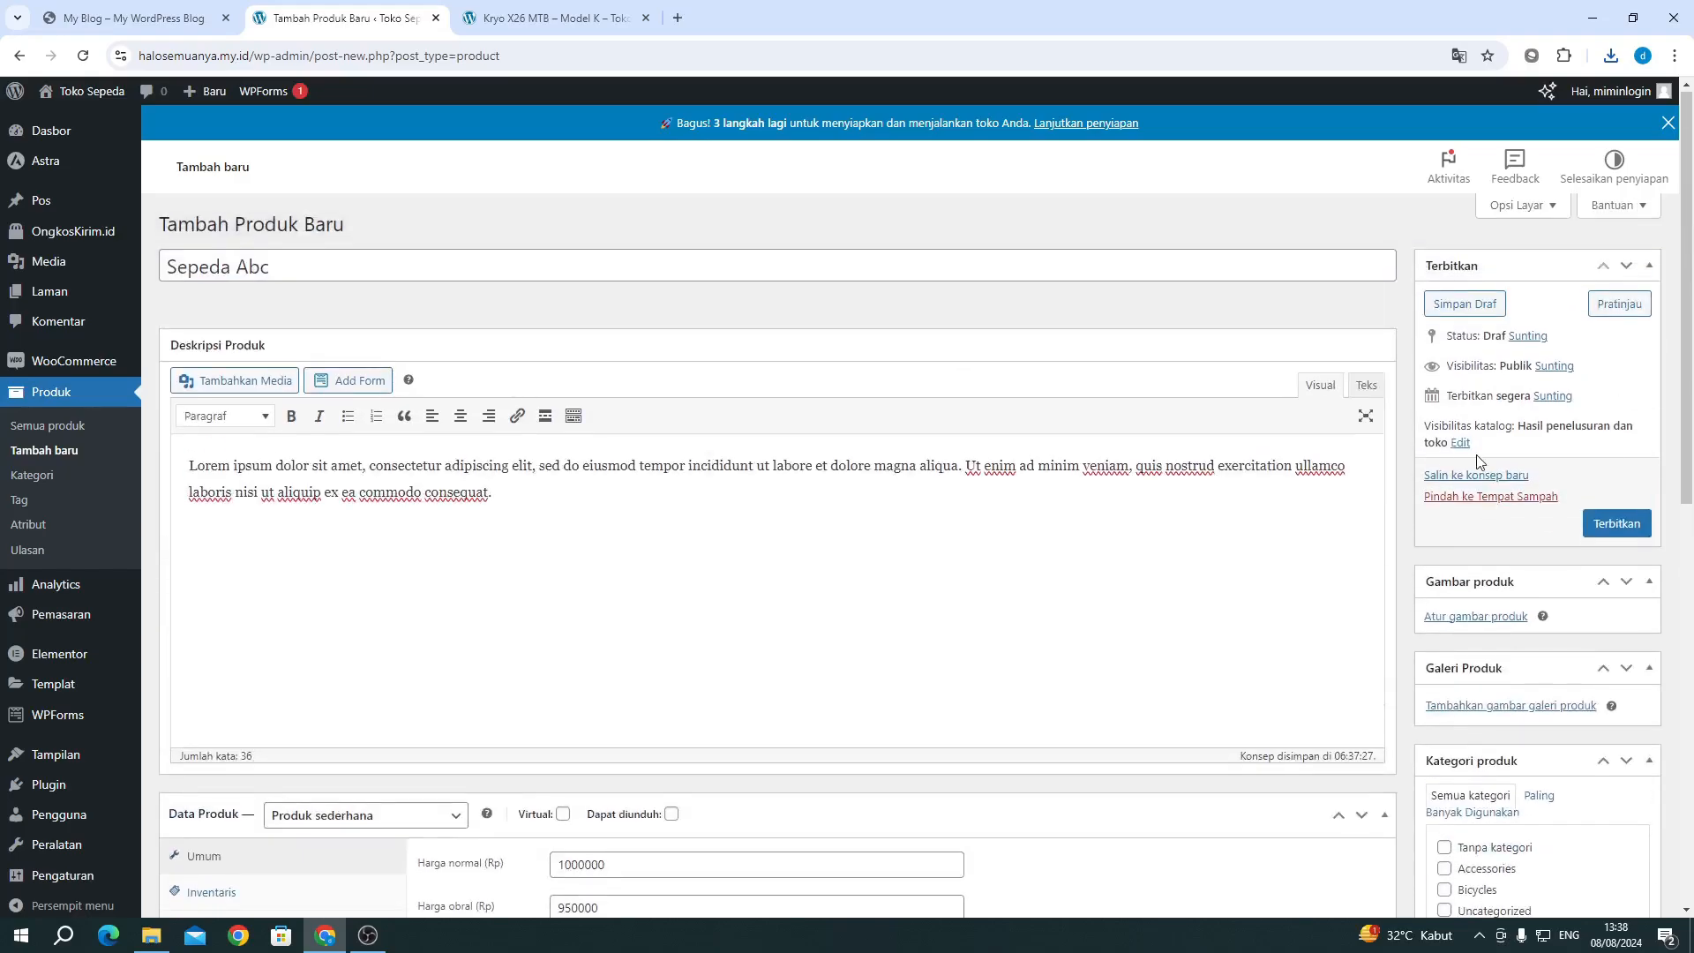
{"action": "left_click", "coordinate": [1445, 622]}
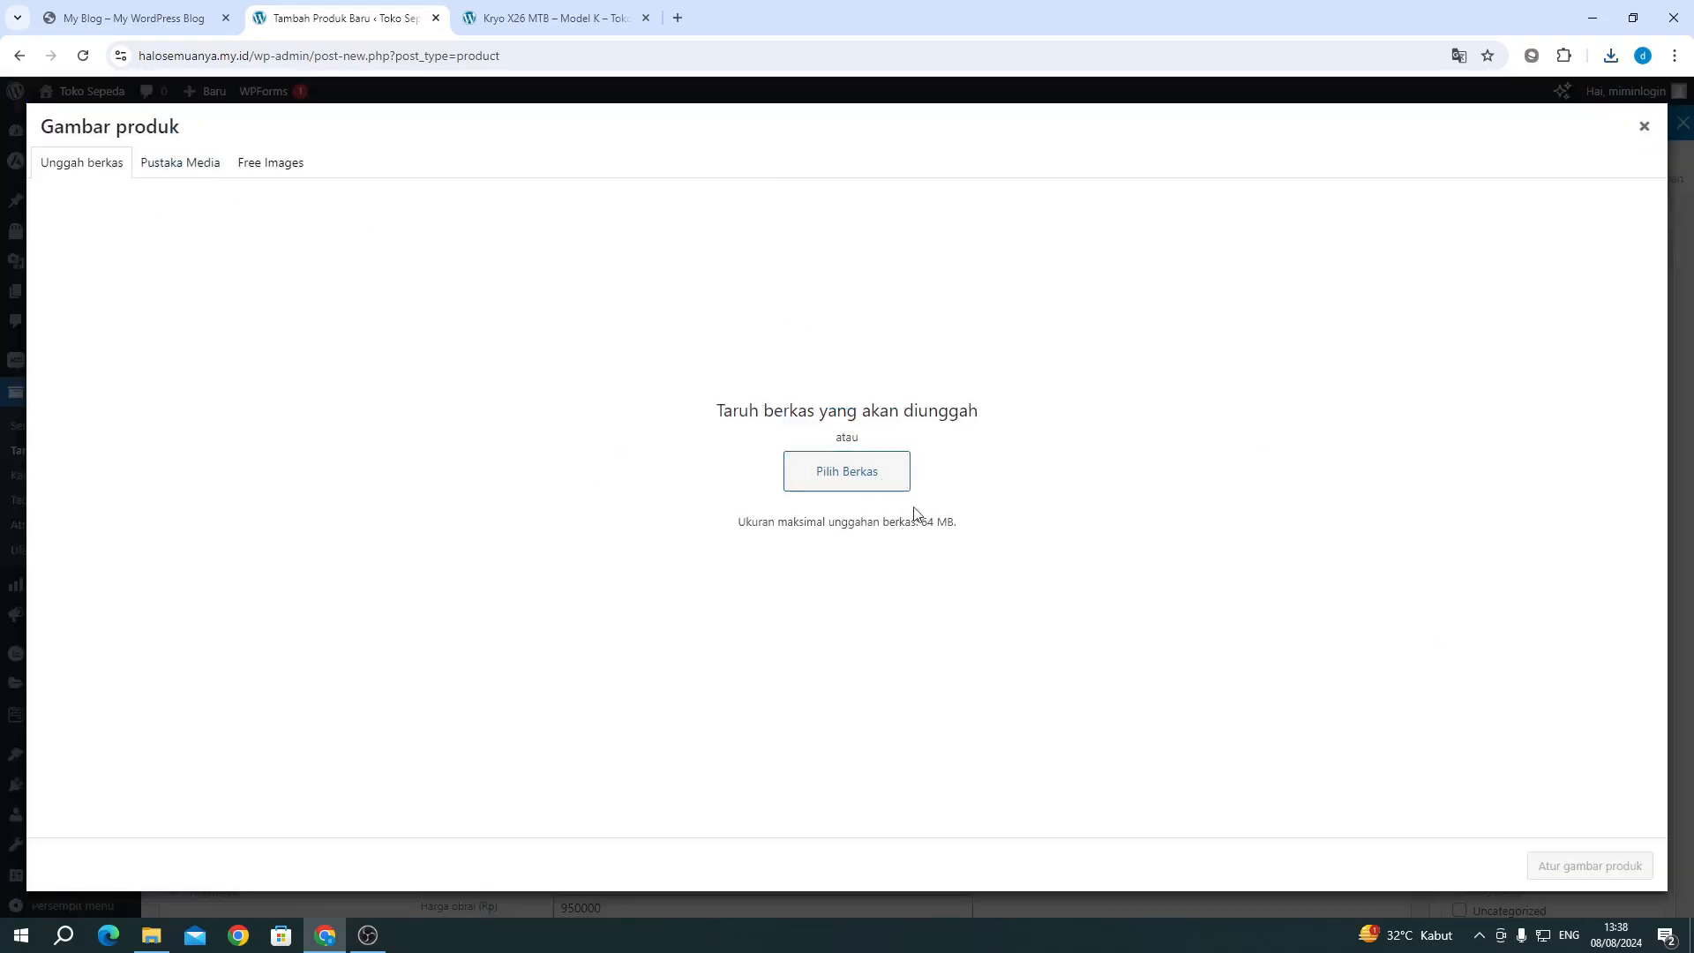
{"action": "left_click", "coordinate": [1610, 56]}
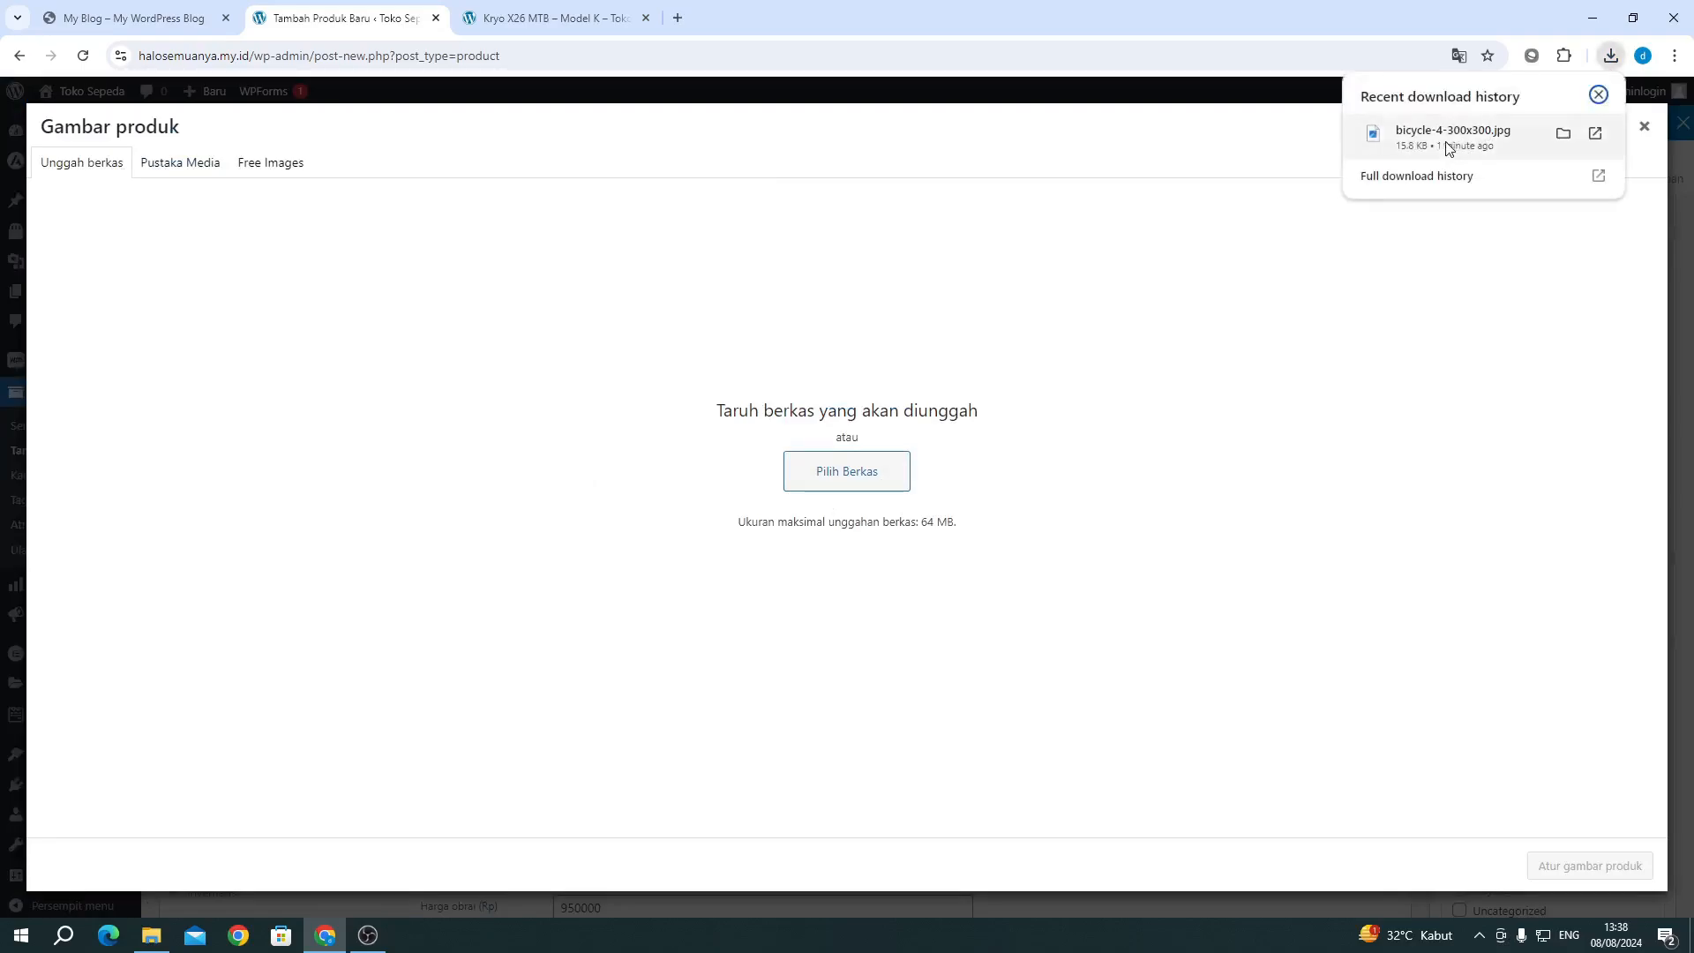
{"action": "left_click_drag", "start_coordinate": [1452, 137], "coordinate": [333, 470]}
{"action": "left_click", "coordinate": [532, 611]}
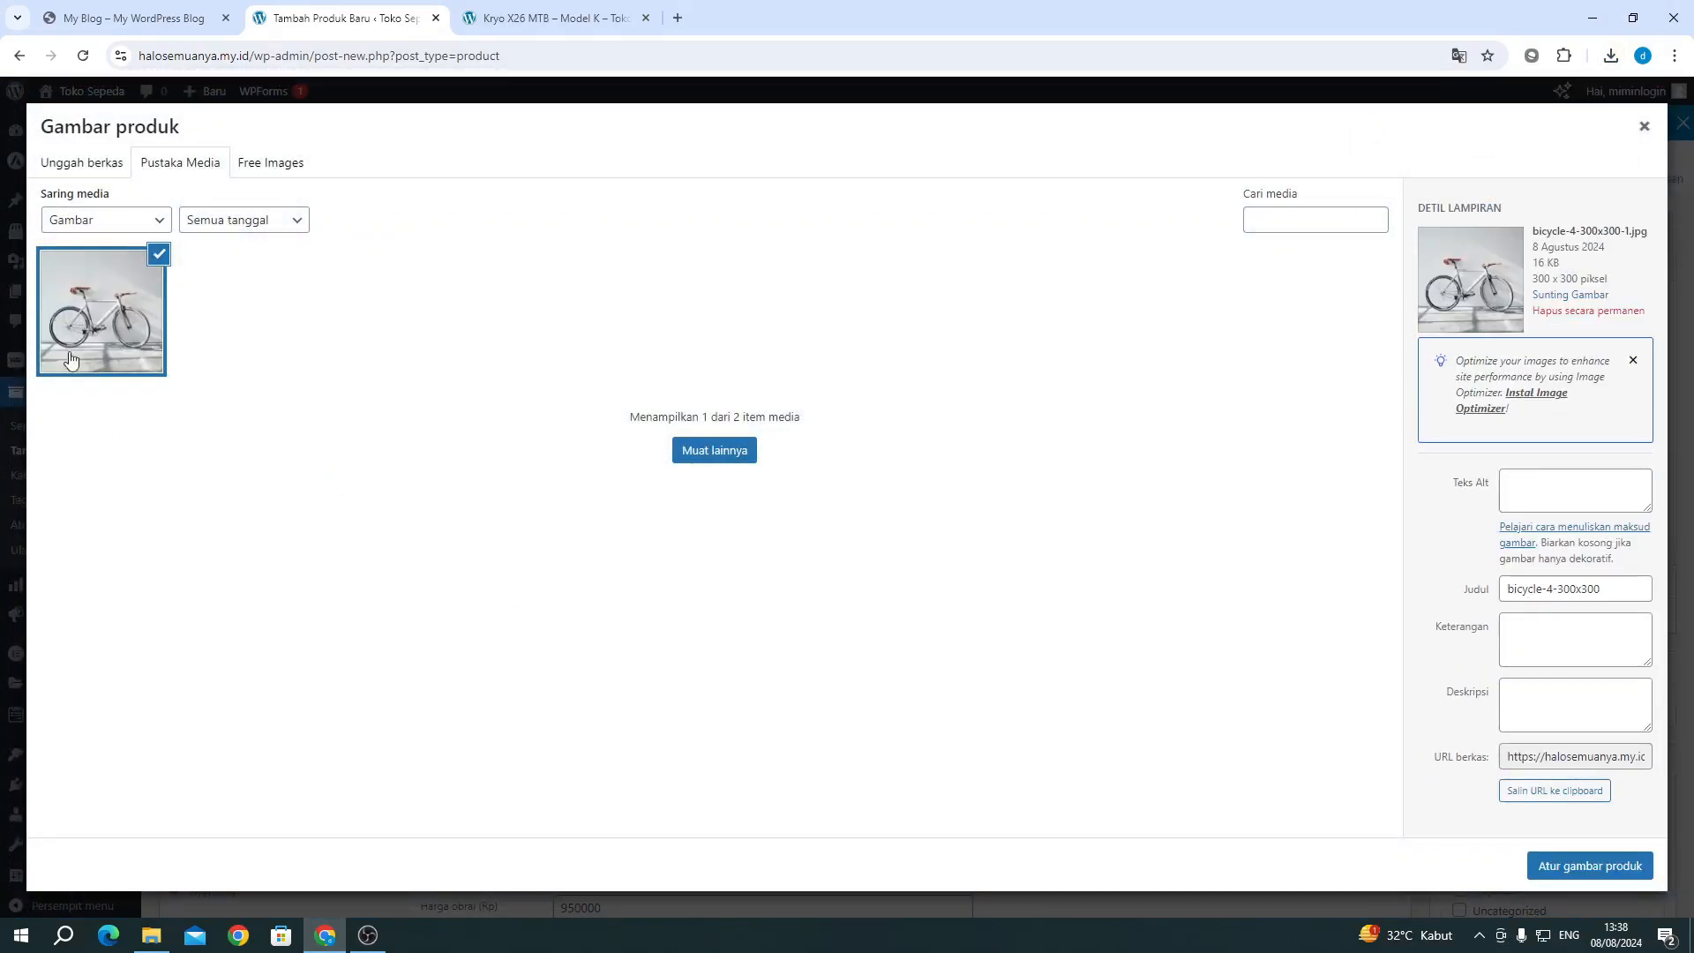
{"action": "left_click", "coordinate": [1564, 868]}
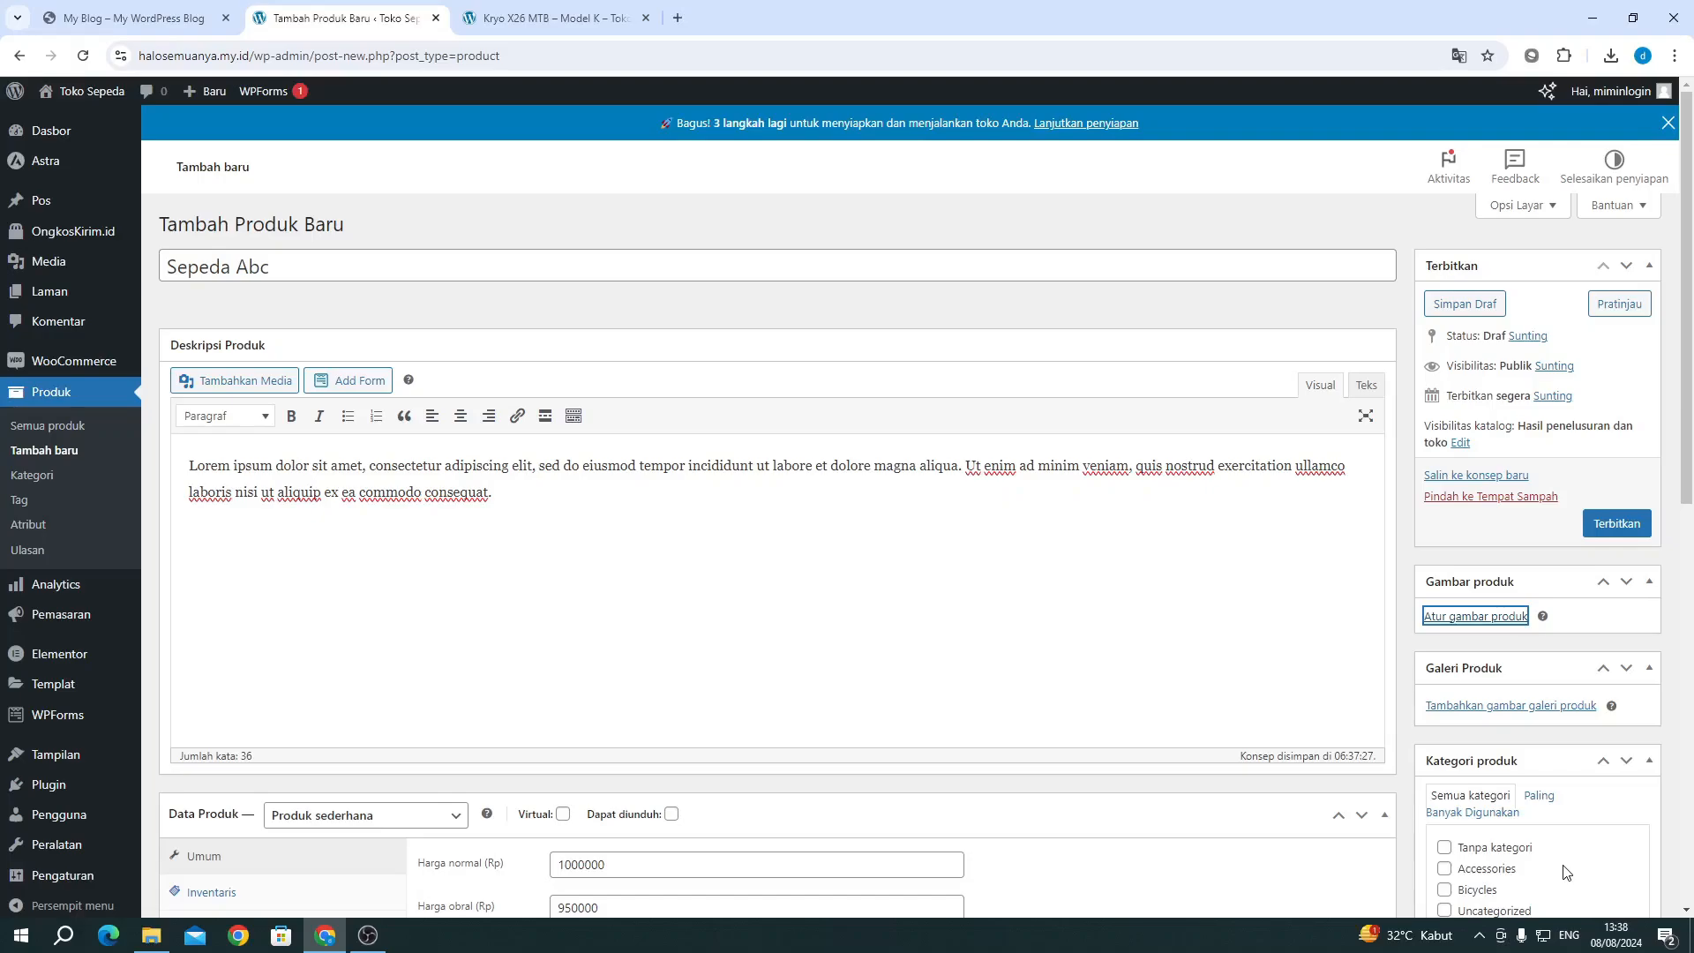
Step: Assign the product to the Bicycles category only
{"action": "scroll", "coordinate": [1416, 666], "scroll_direction": "down", "scroll_amount": 4}
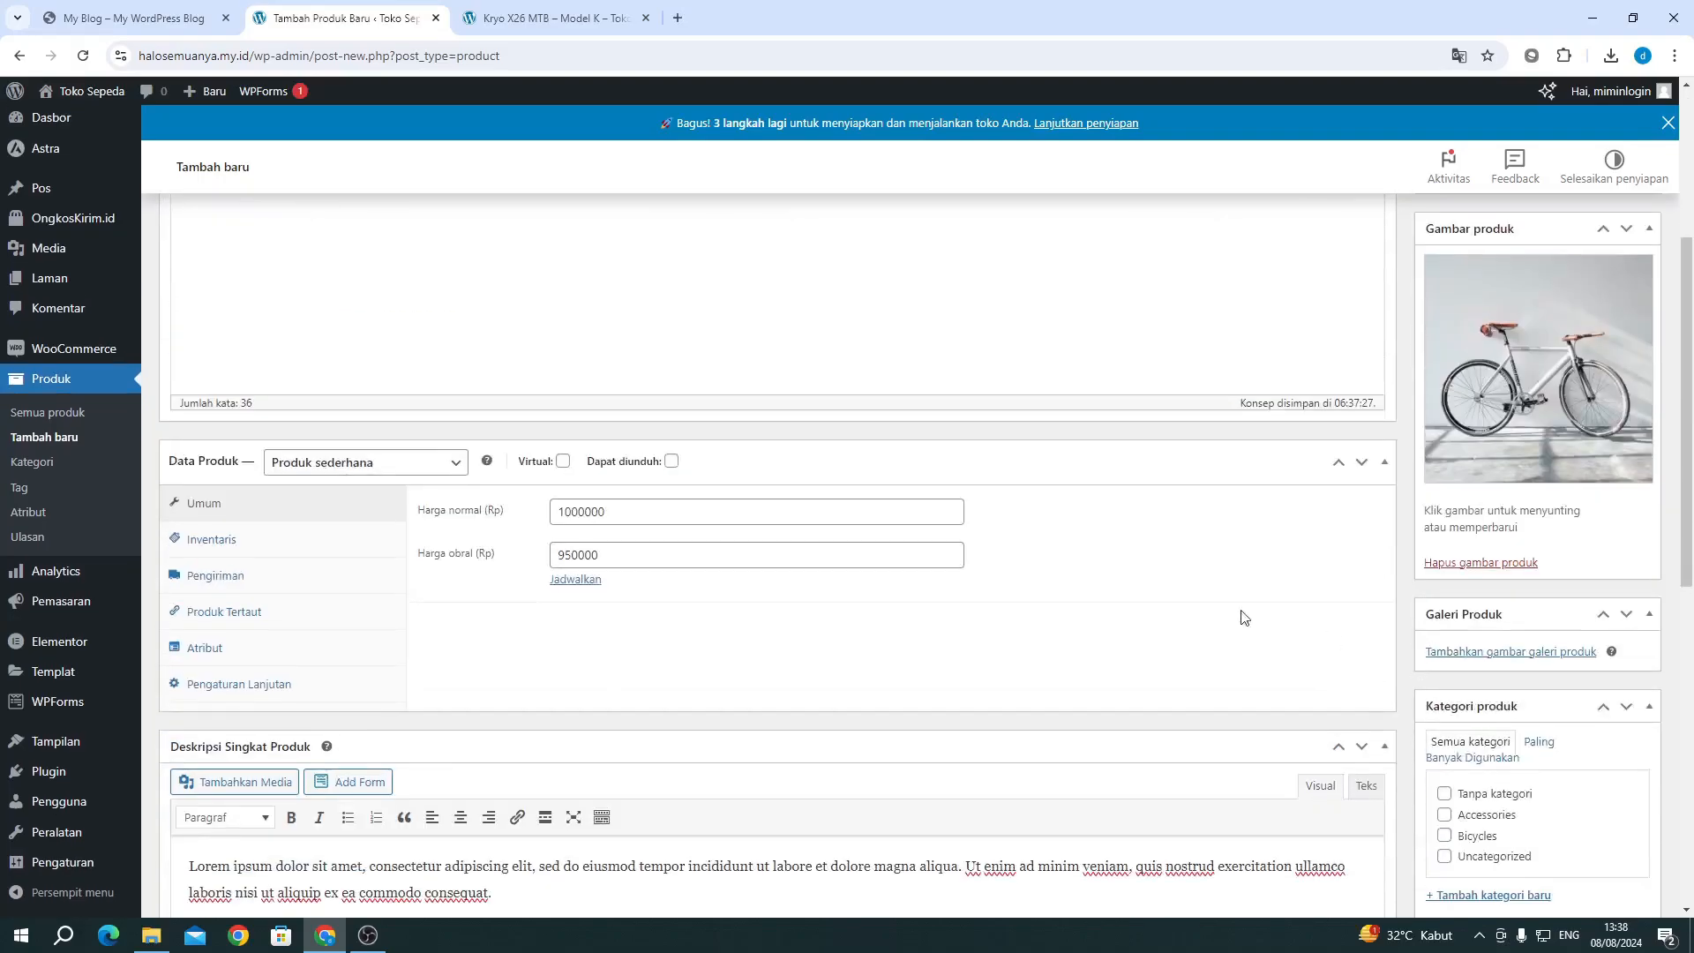
{"action": "scroll", "coordinate": [1168, 644], "scroll_direction": "down", "scroll_amount": 1}
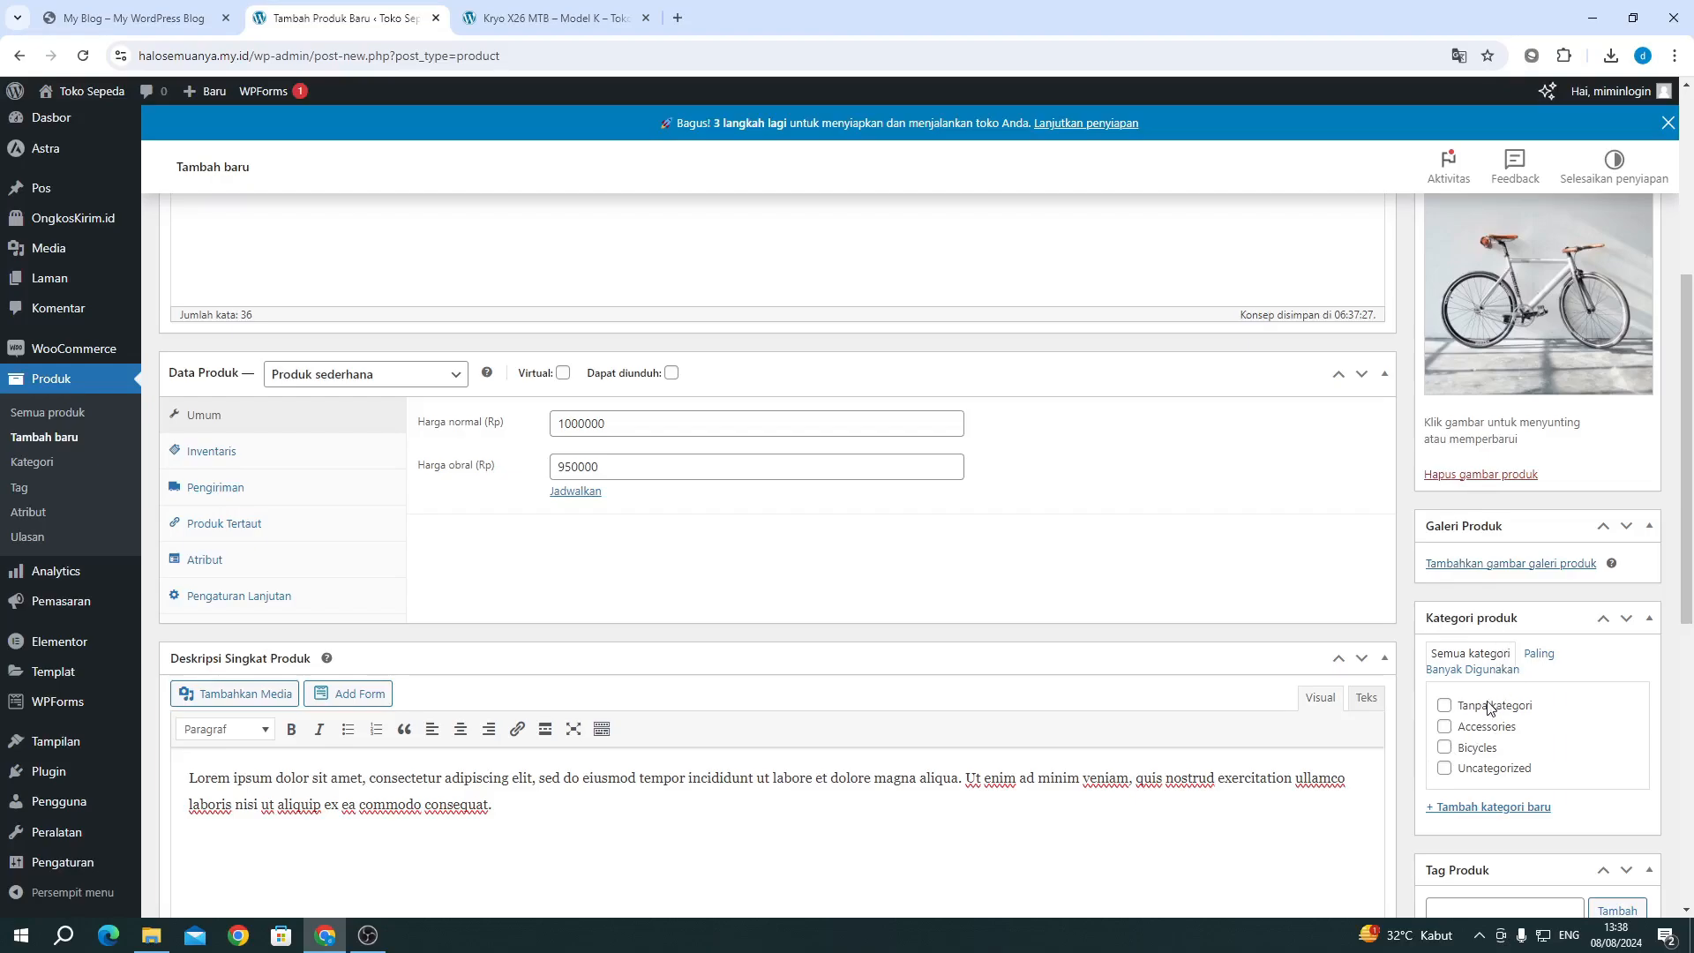
{"action": "scroll", "coordinate": [1551, 399], "scroll_direction": "up", "scroll_amount": 1}
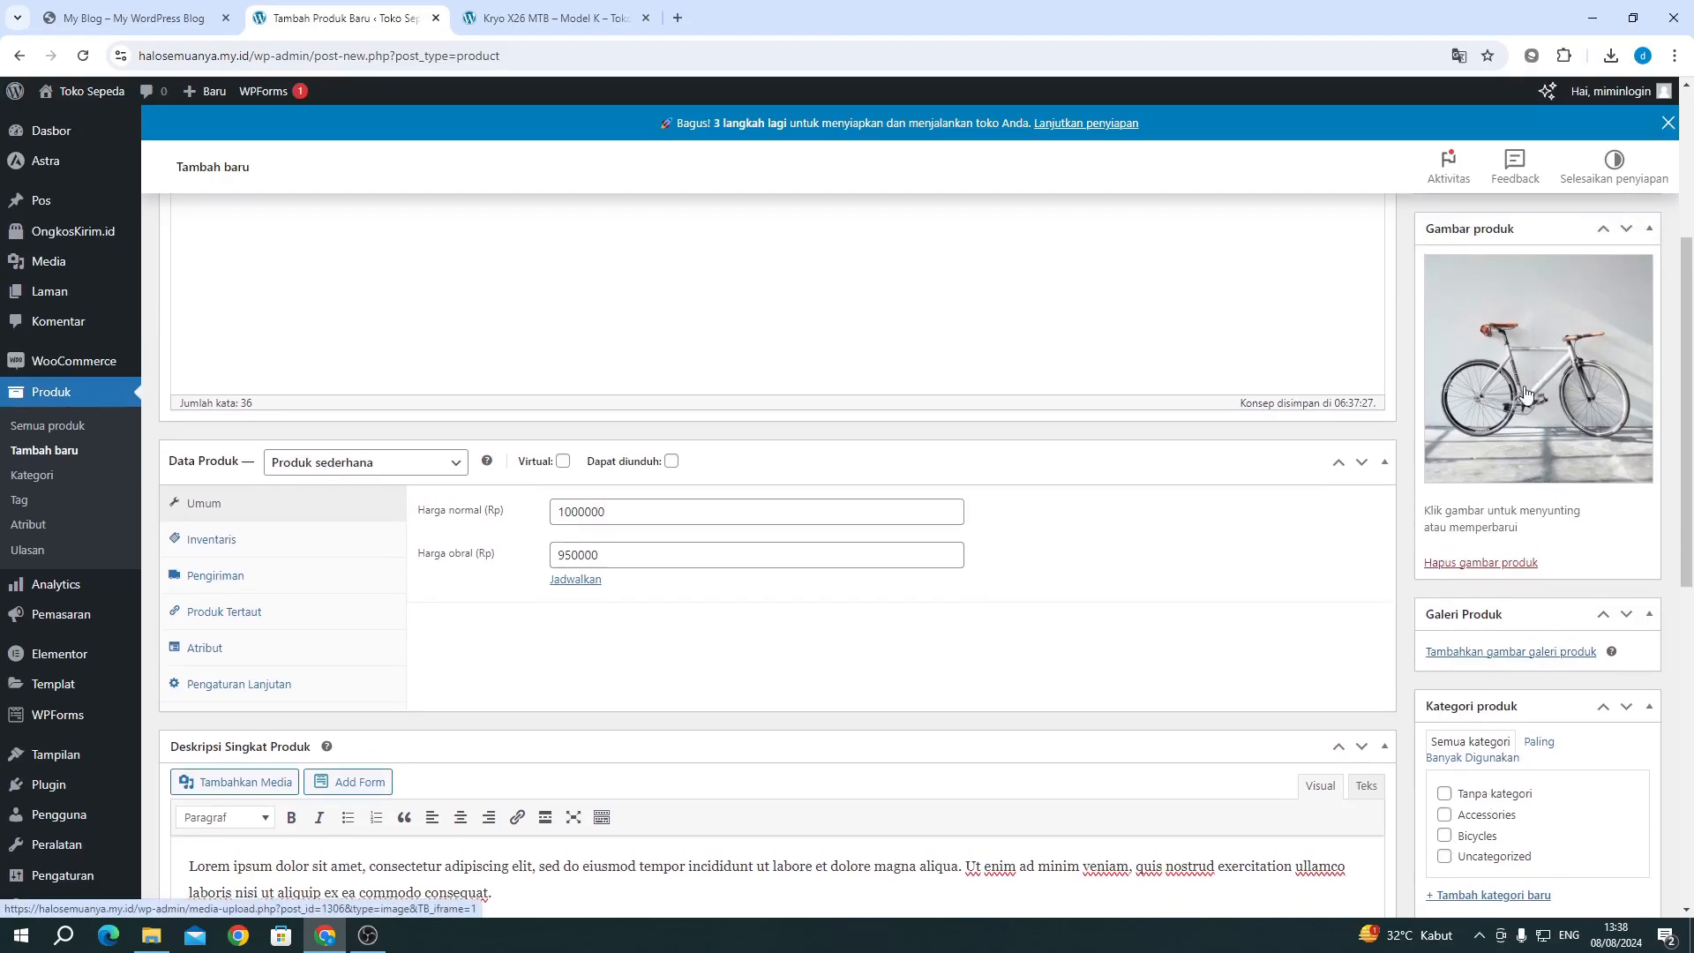
{"action": "scroll", "coordinate": [1483, 618], "scroll_direction": "down", "scroll_amount": 2}
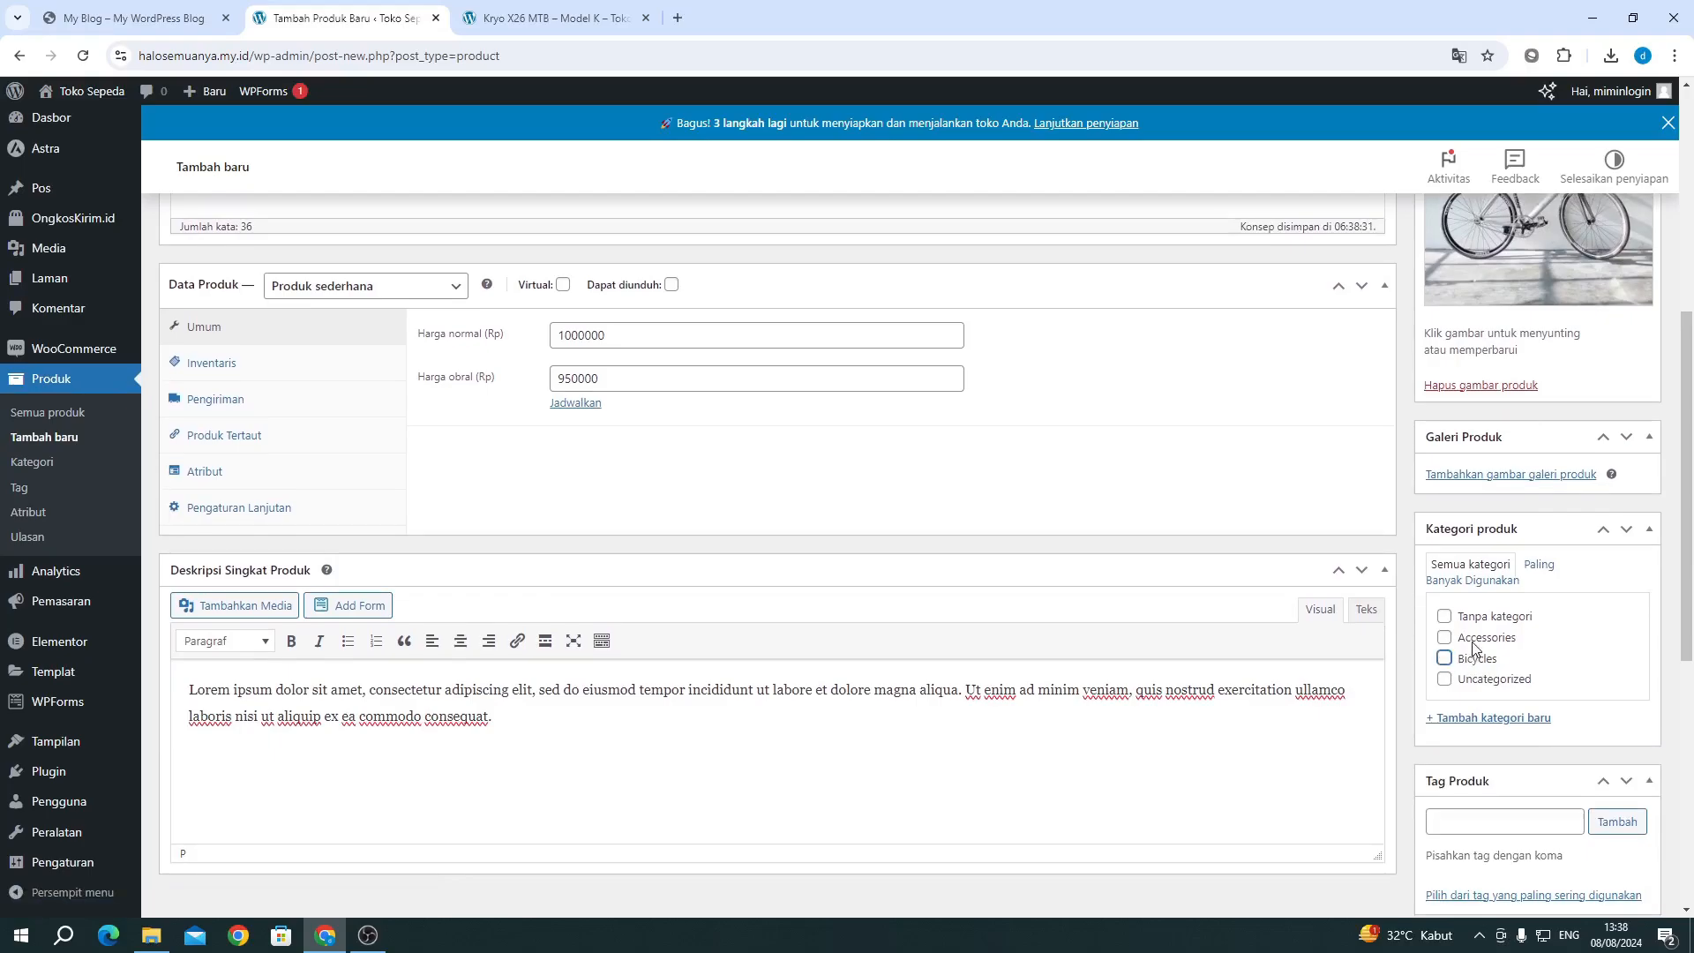
{"action": "left_click", "coordinate": [1472, 664]}
{"action": "left_click", "coordinate": [1473, 646]}
{"action": "left_click", "coordinate": [1470, 663]}
{"action": "left_click", "coordinate": [1464, 640]}
{"action": "left_click", "coordinate": [1466, 662]}
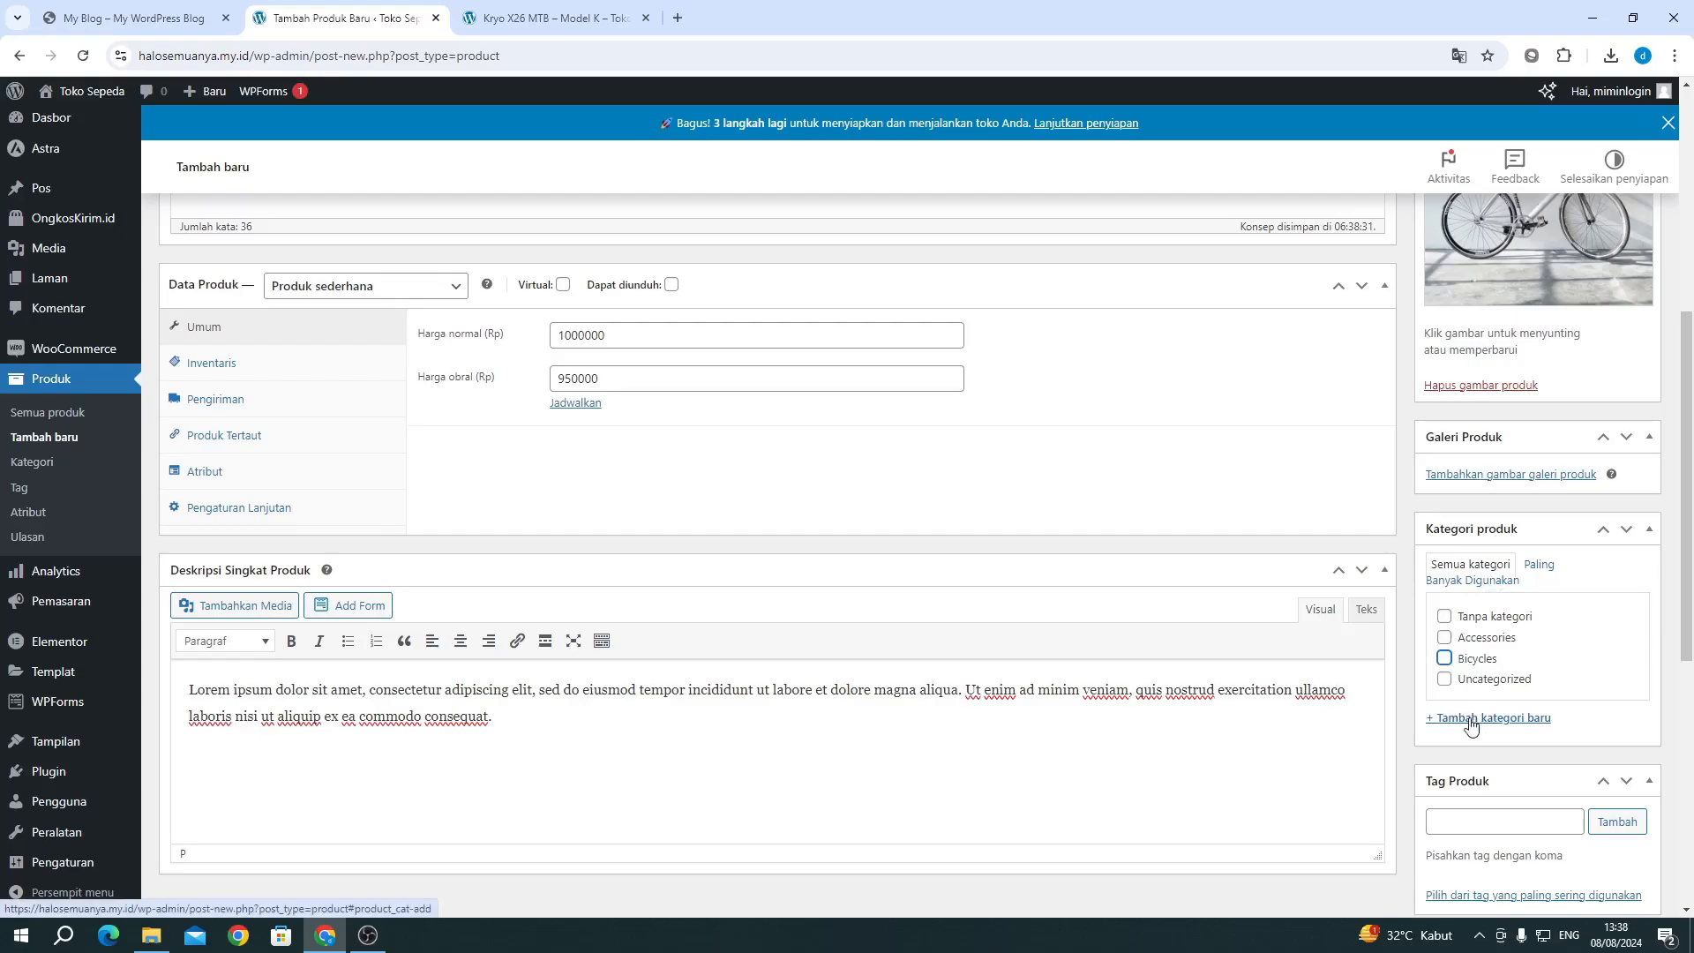
{"action": "left_click", "coordinate": [1492, 664]}
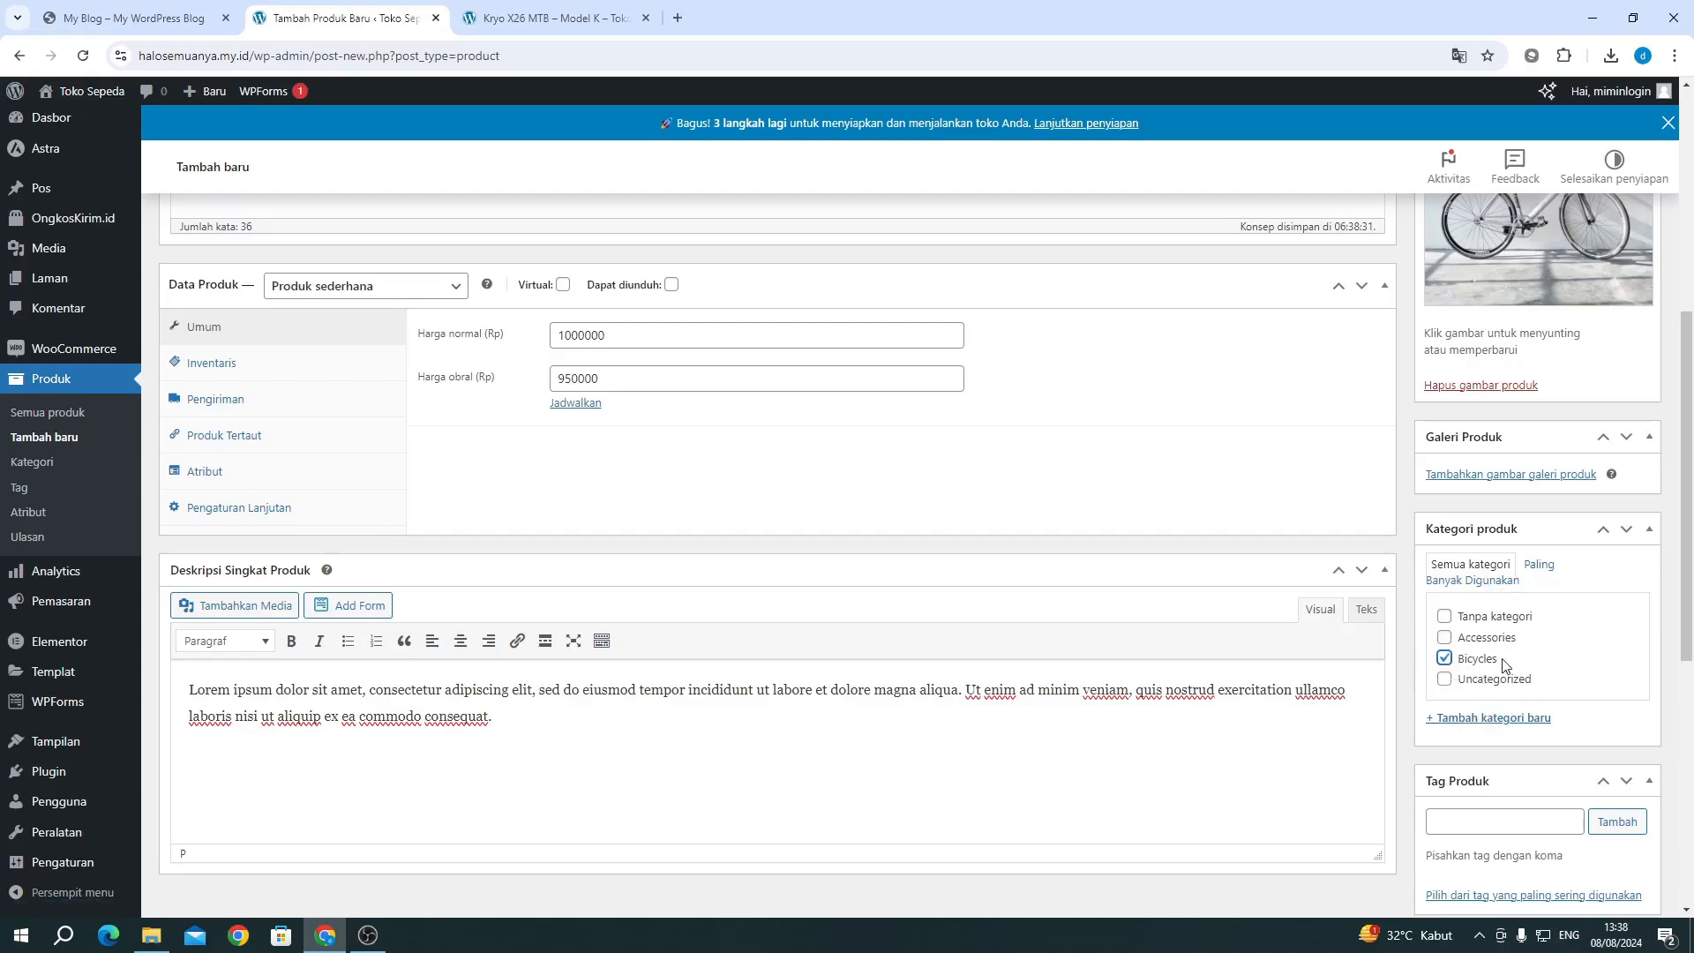
Step: Publish the Sepeda Abc product
{"action": "scroll", "coordinate": [1503, 666], "scroll_direction": "down", "scroll_amount": 7}
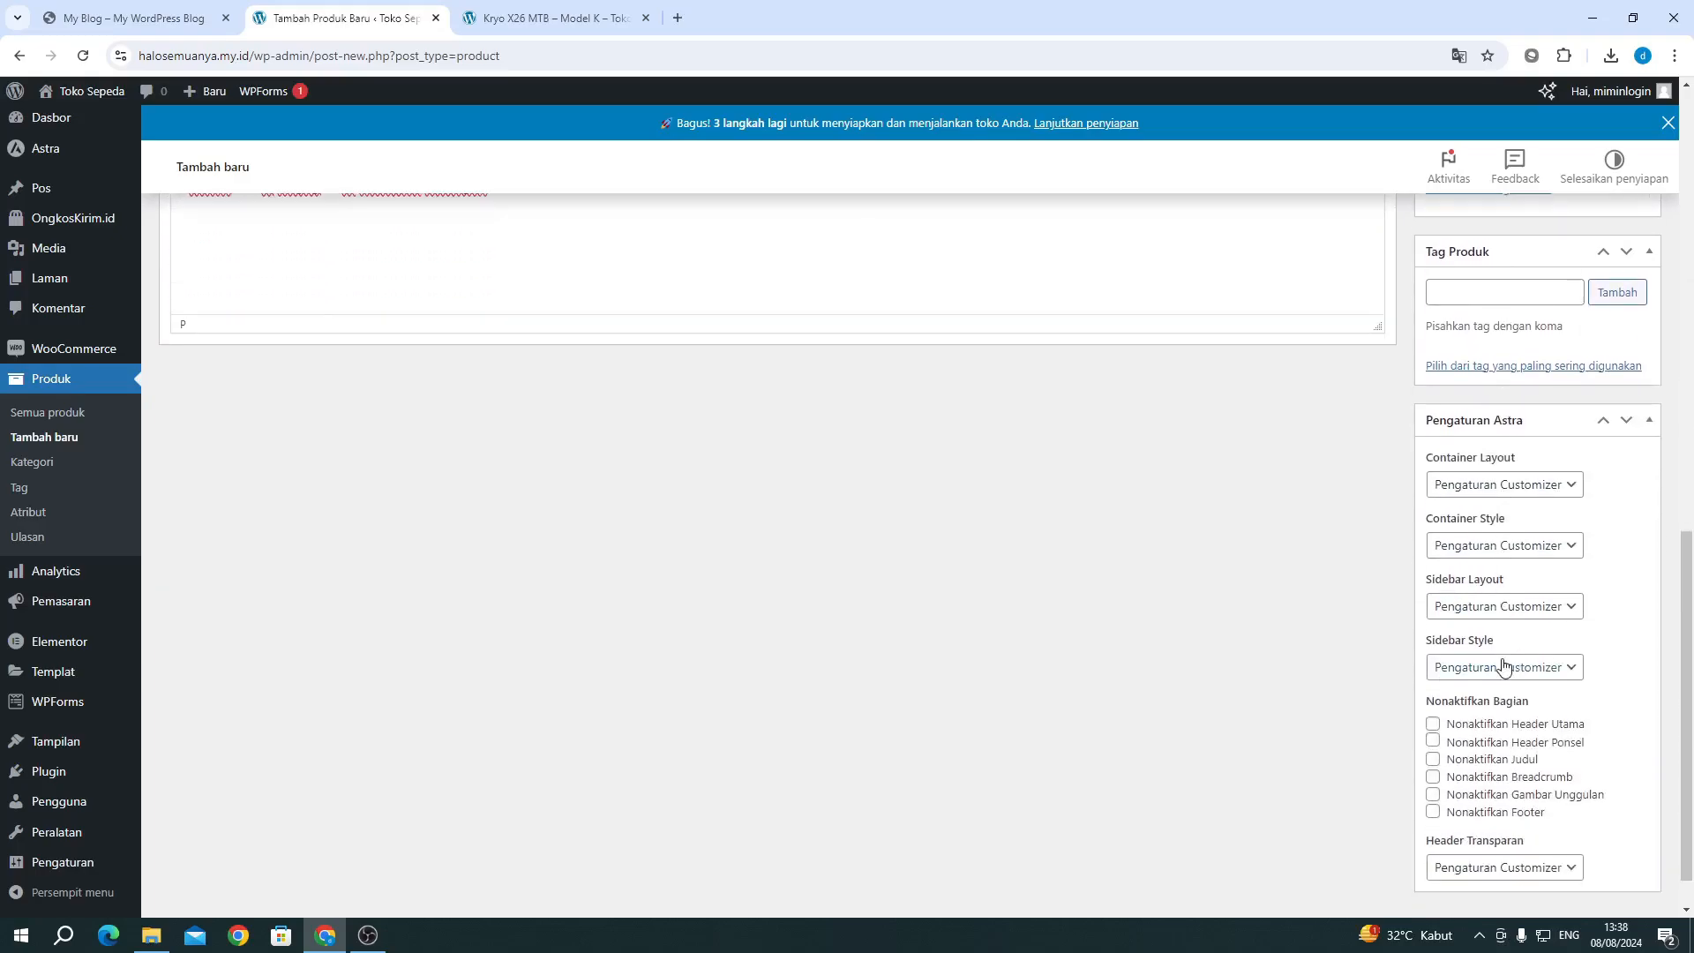
{"action": "scroll", "coordinate": [1503, 665], "scroll_direction": "up", "scroll_amount": 20}
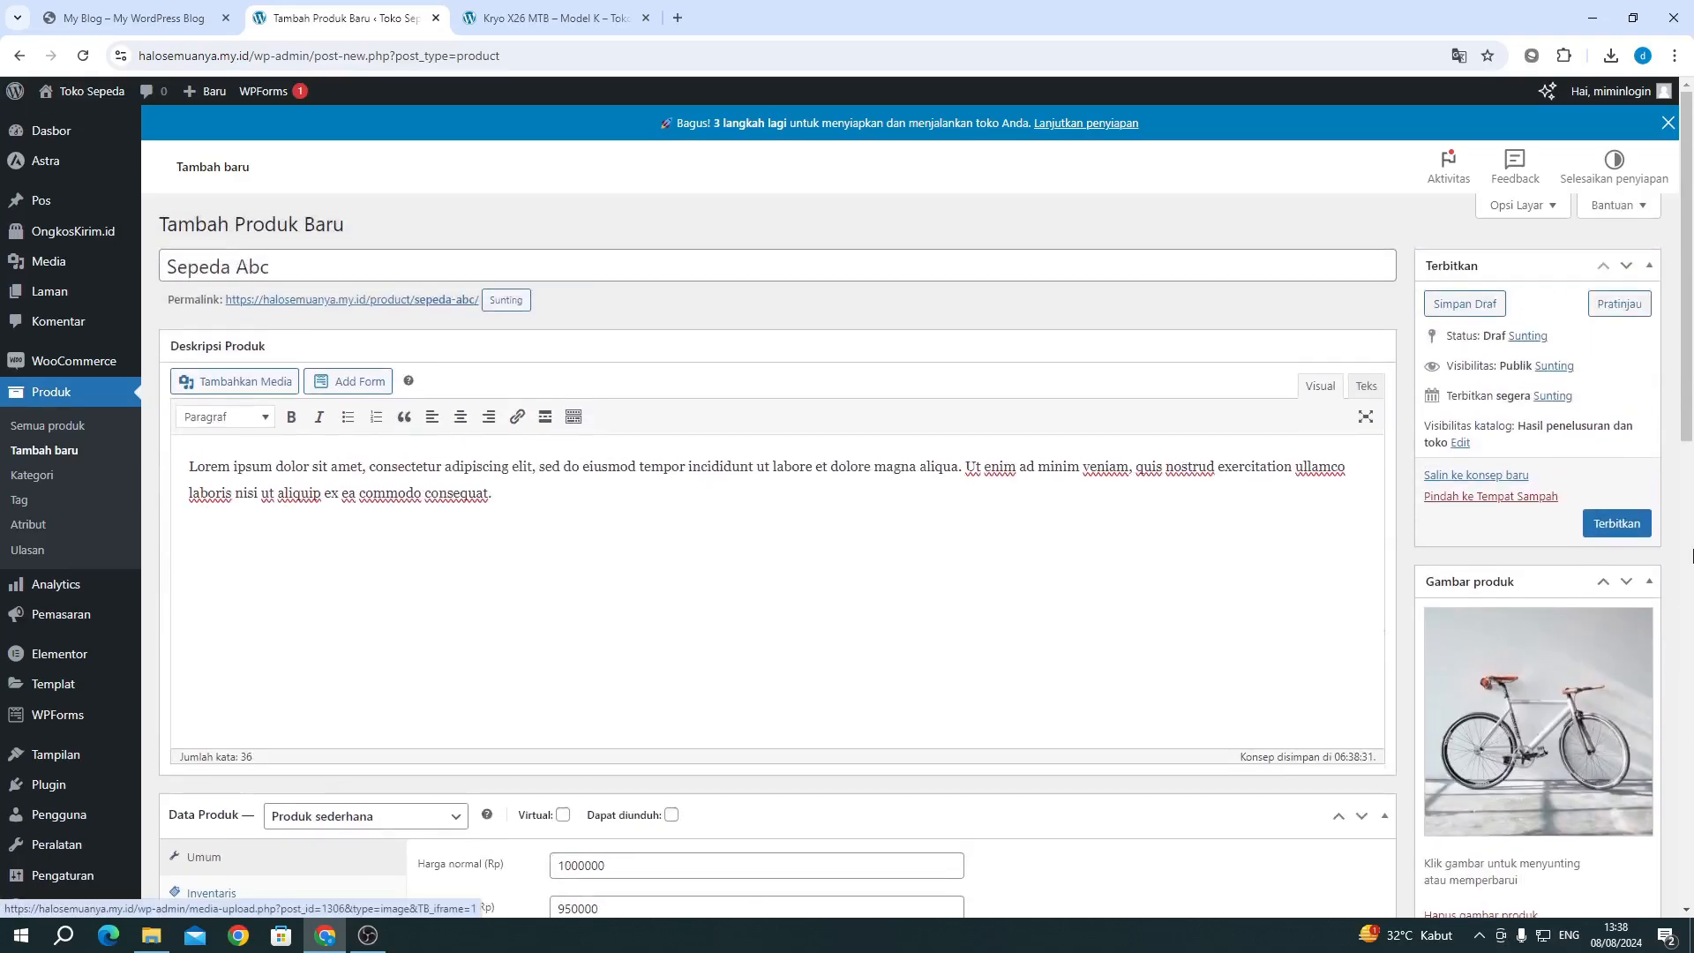
{"action": "left_click", "coordinate": [1618, 523]}
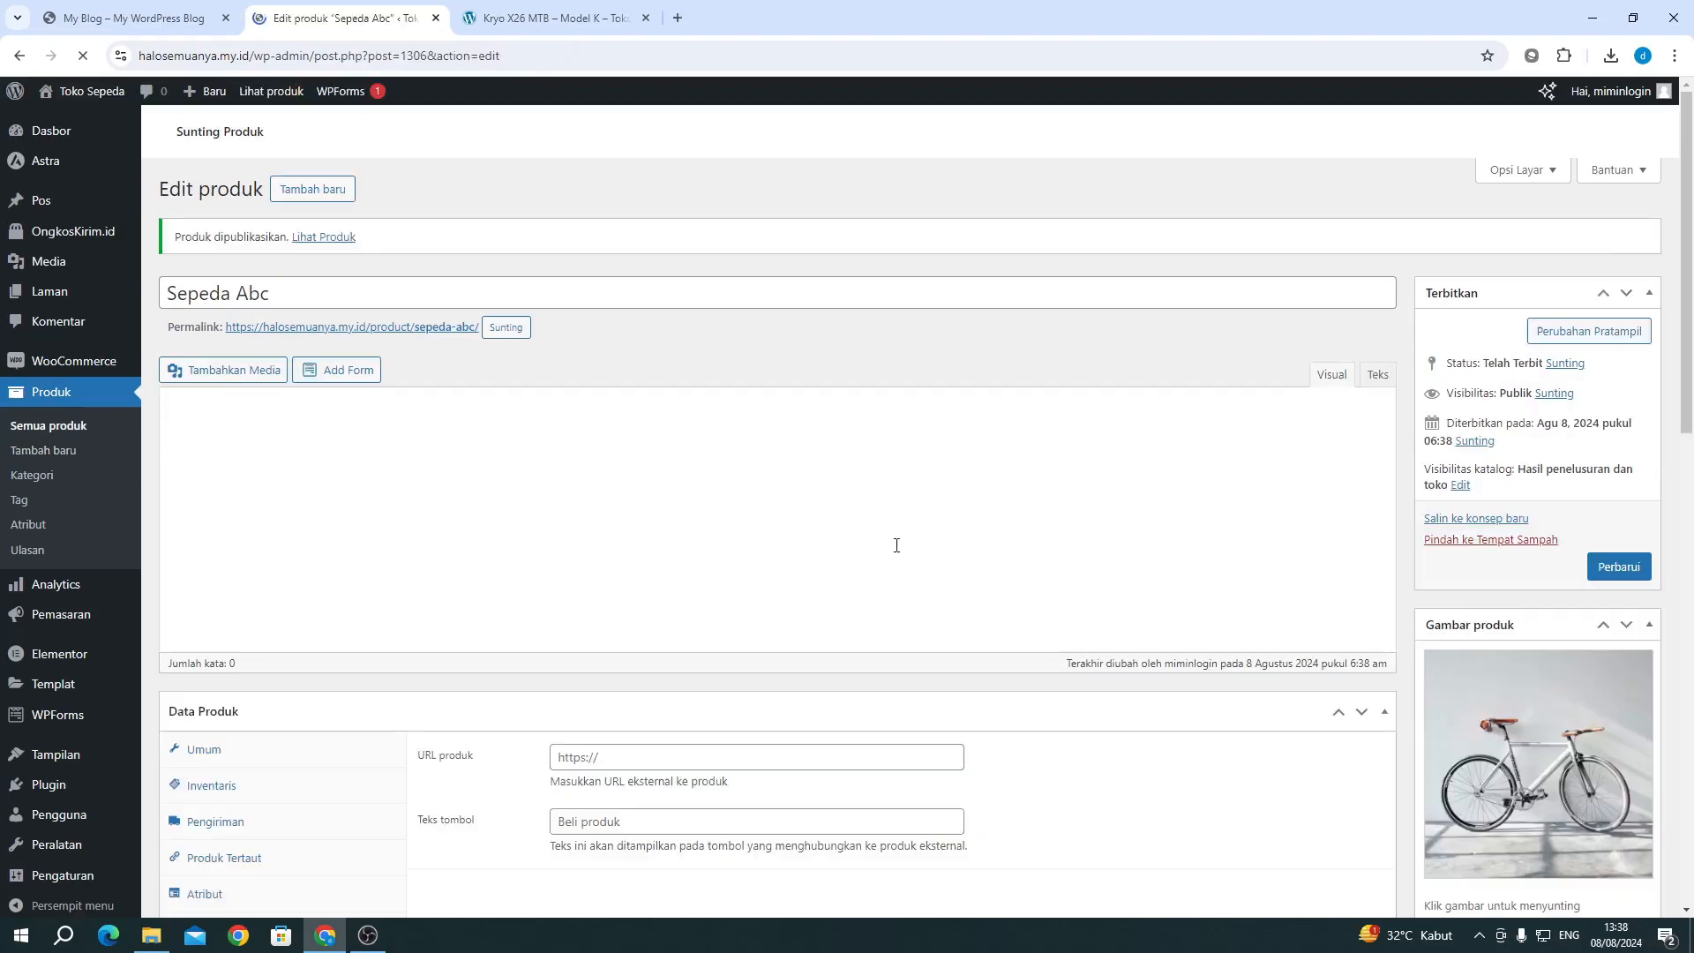
Step: Open the store's home page and check its New Arrivales section for the newly published product
{"action": "left_click", "coordinate": [566, 24]}
{"action": "scroll", "coordinate": [658, 325], "scroll_direction": "up", "scroll_amount": 5}
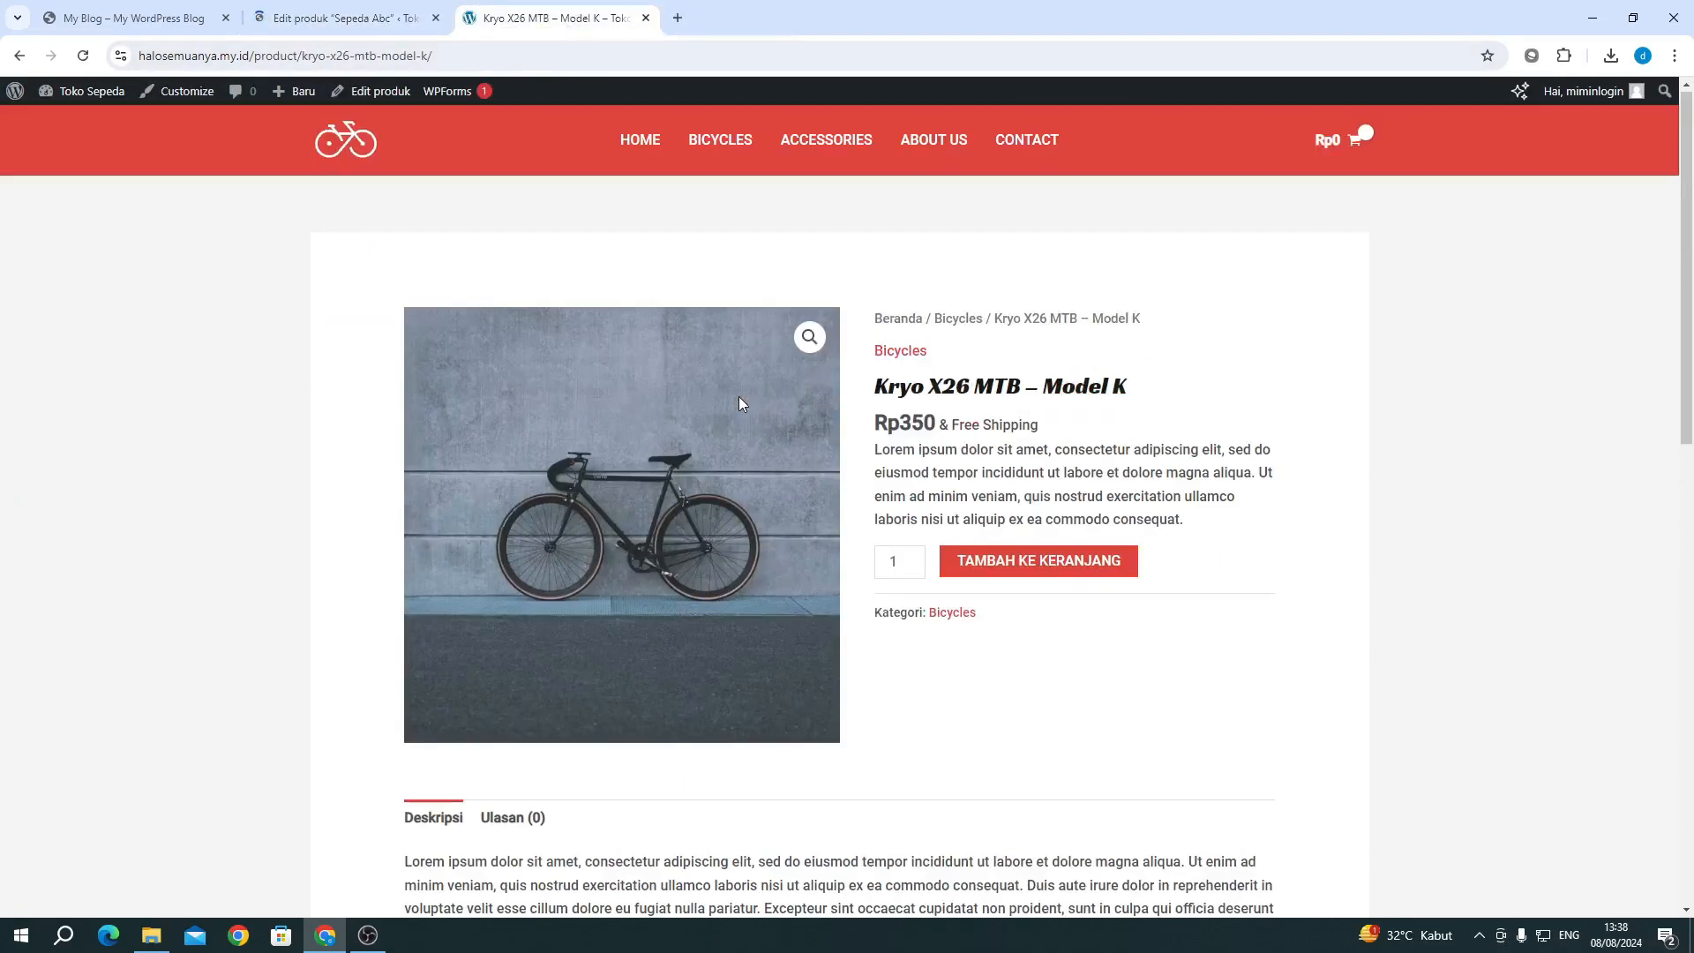
{"action": "left_click", "coordinate": [641, 144]}
{"action": "left_click", "coordinate": [371, 936]}
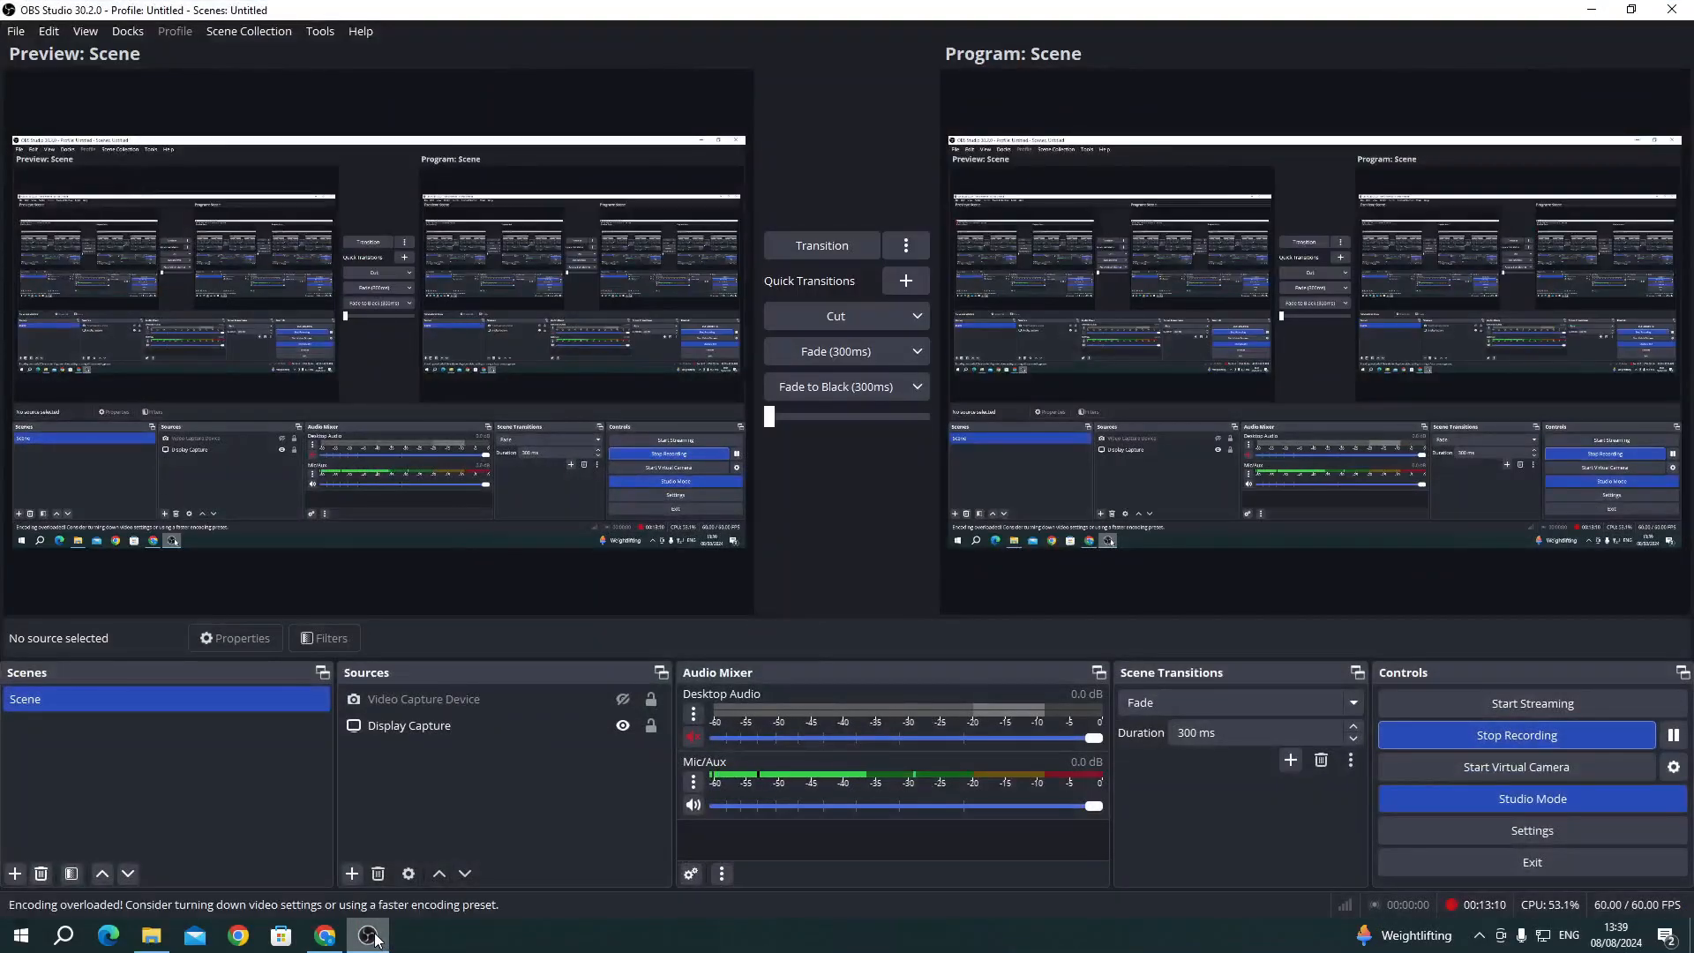
{"action": "left_click", "coordinate": [370, 937]}
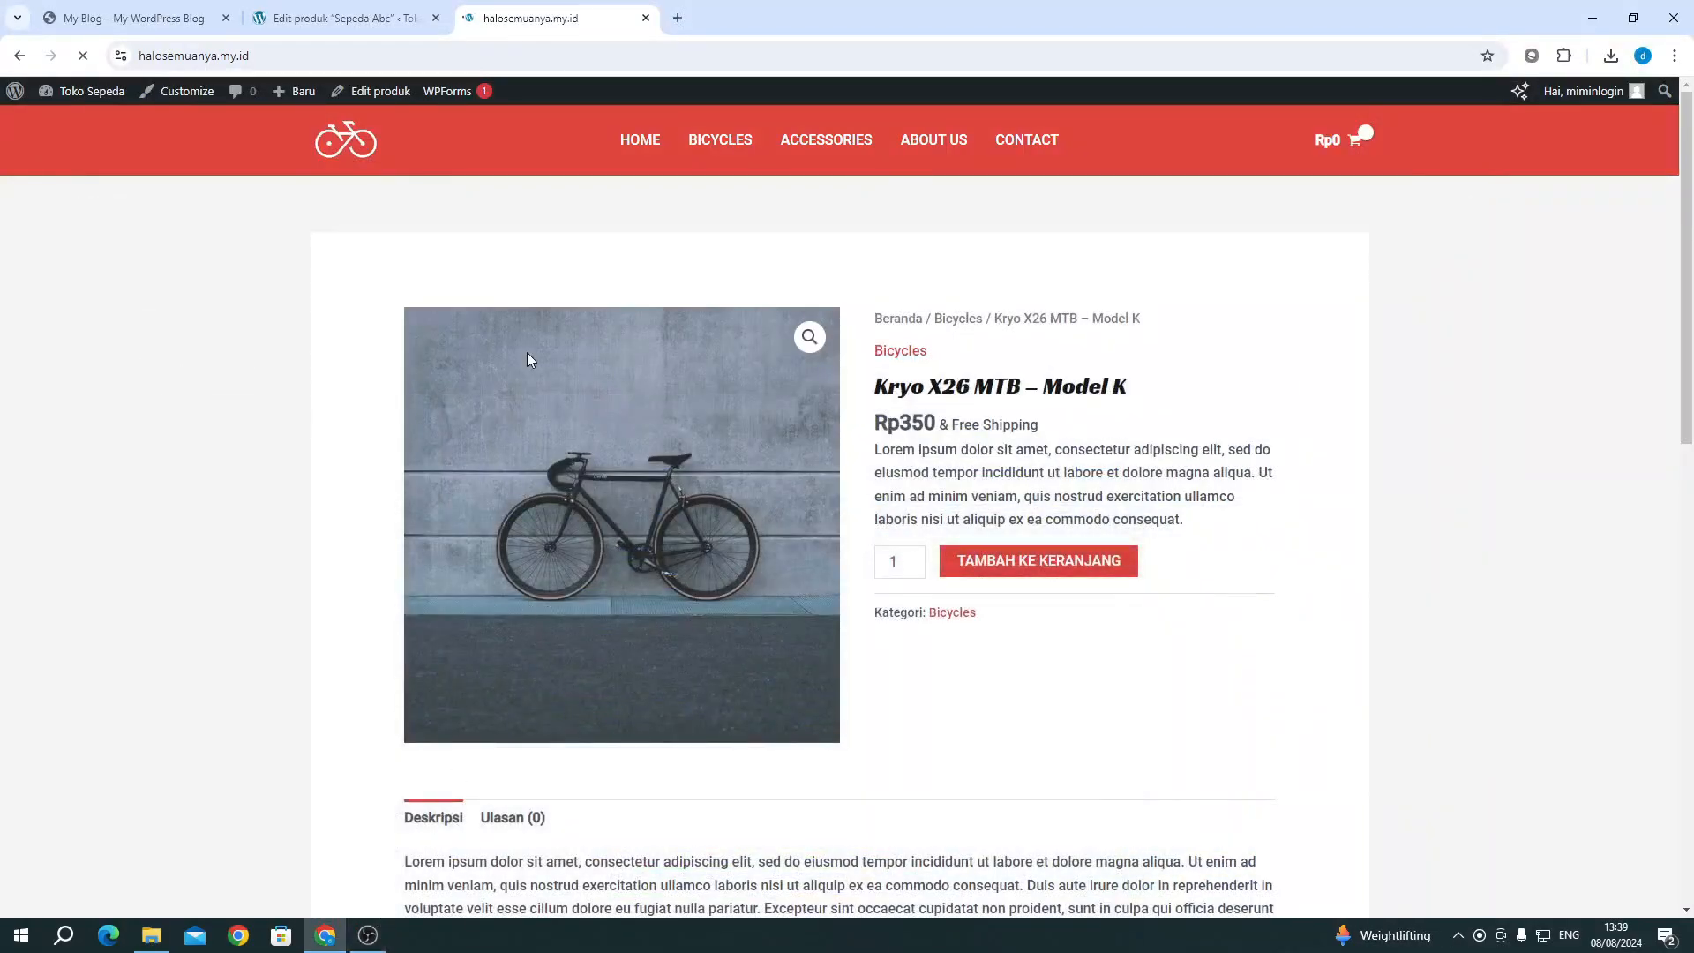
{"action": "scroll", "coordinate": [565, 442], "scroll_direction": "down", "scroll_amount": 9}
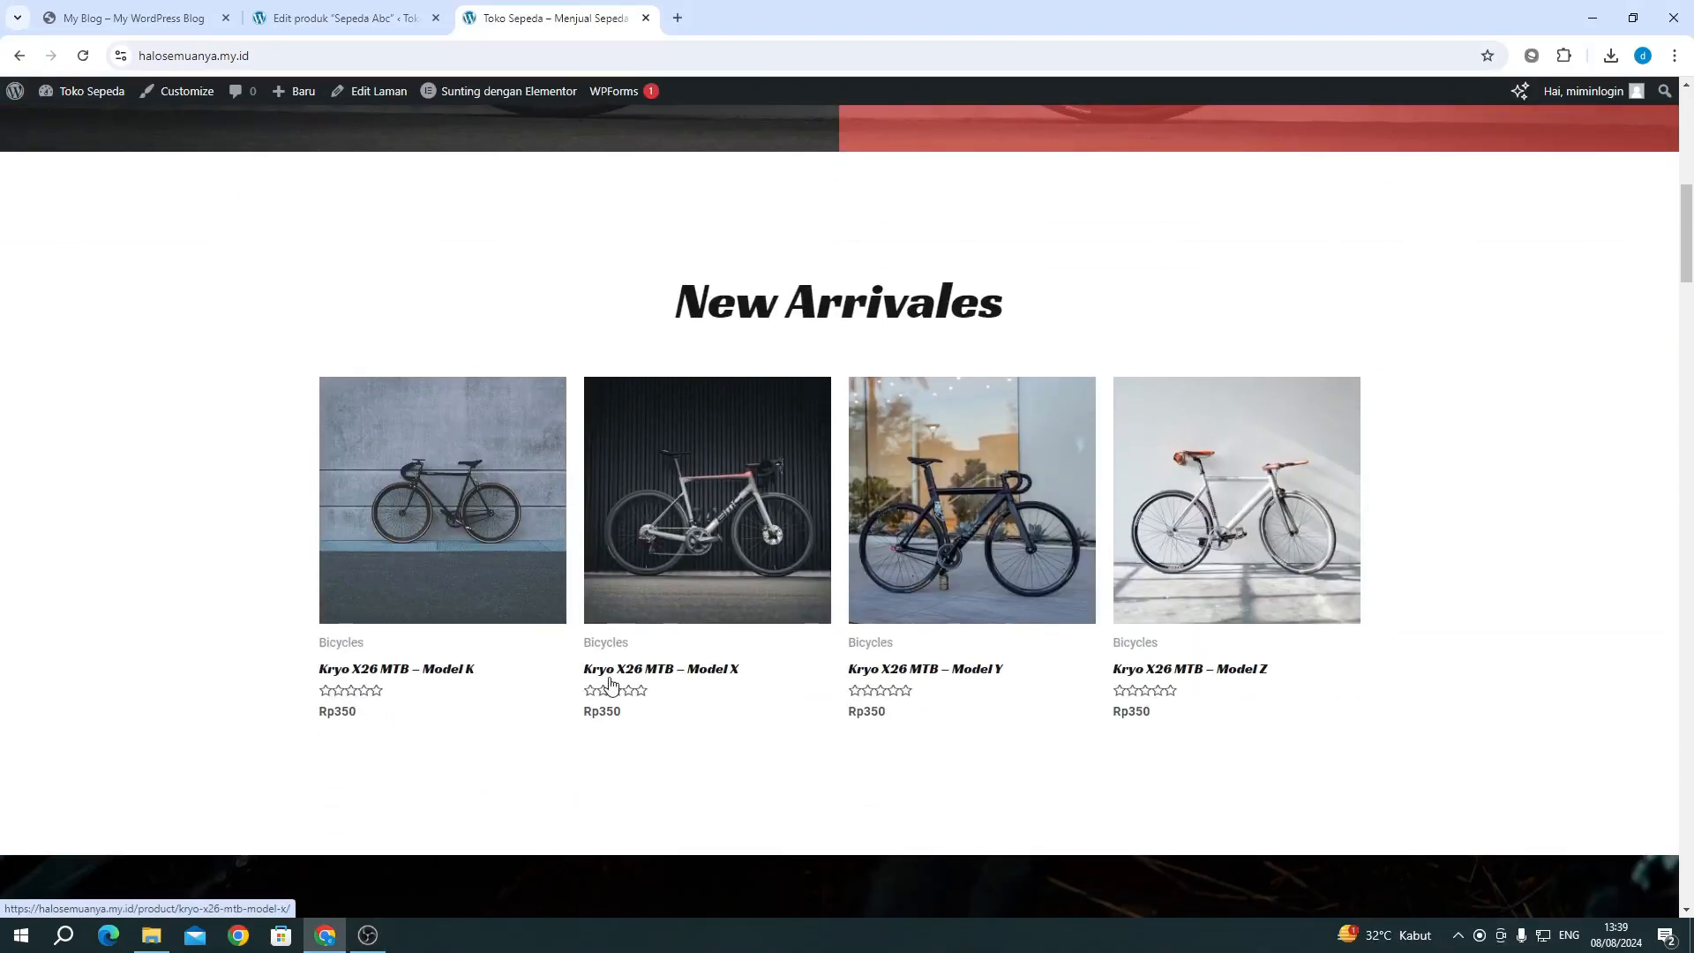
{"action": "scroll", "coordinate": [611, 684], "scroll_direction": "down", "scroll_amount": 8}
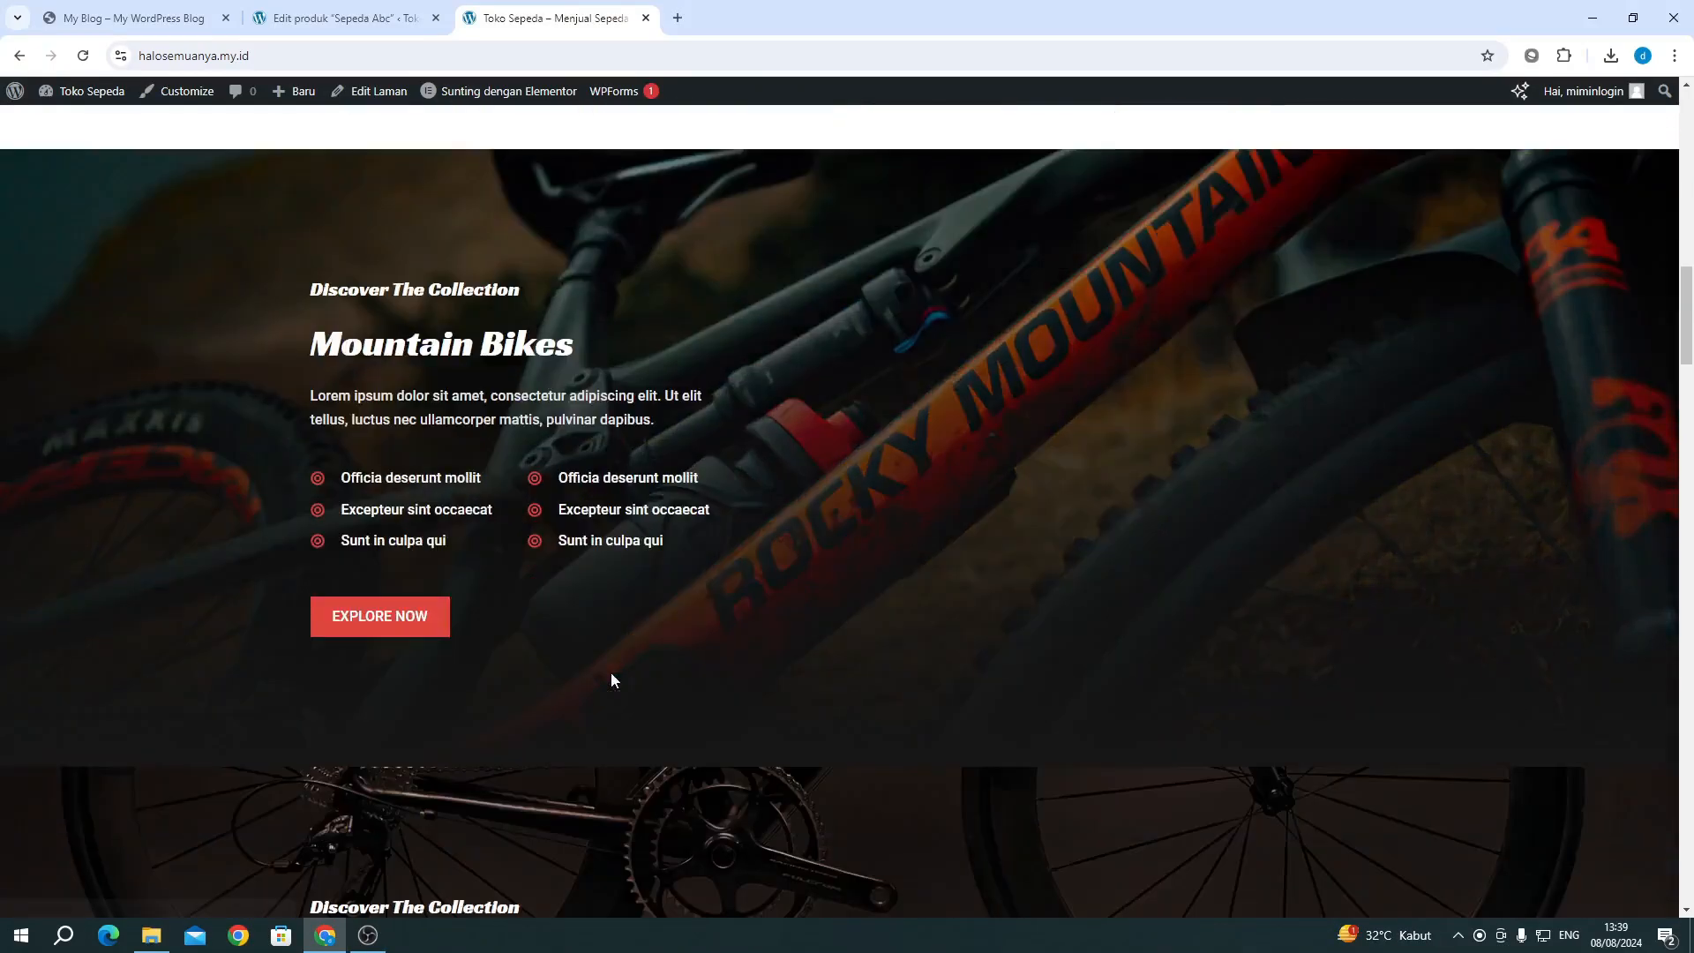
{"action": "scroll", "coordinate": [609, 680], "scroll_direction": "up", "scroll_amount": 9}
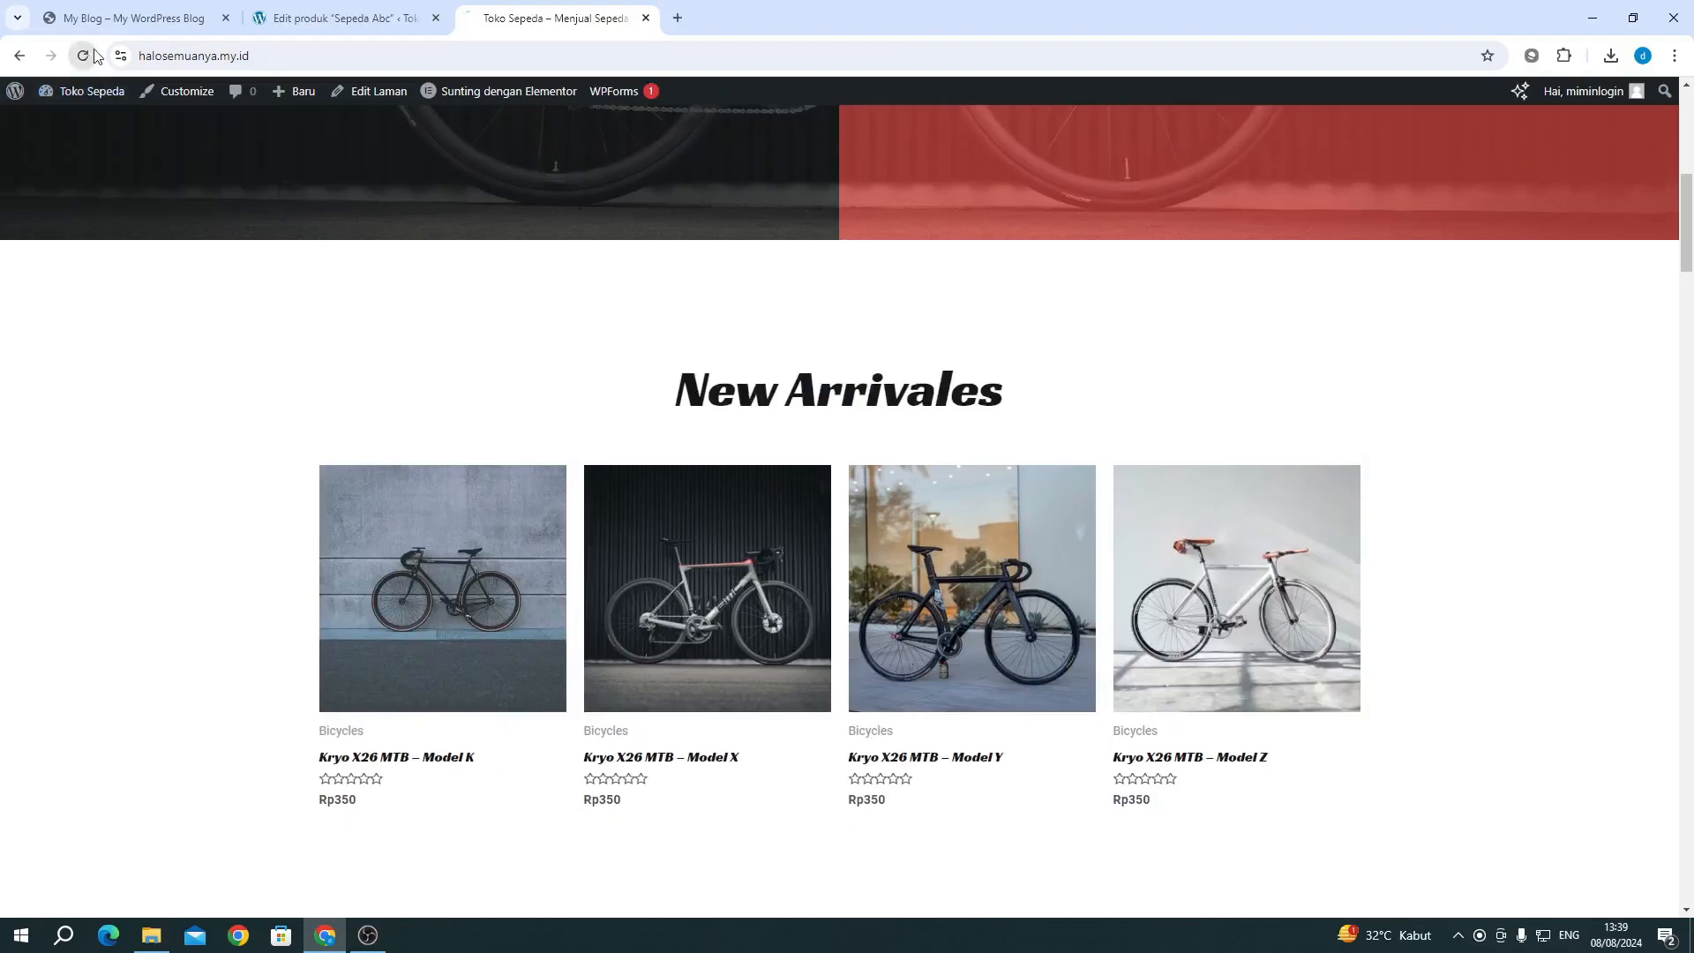
{"action": "left_click", "coordinate": [298, 19]}
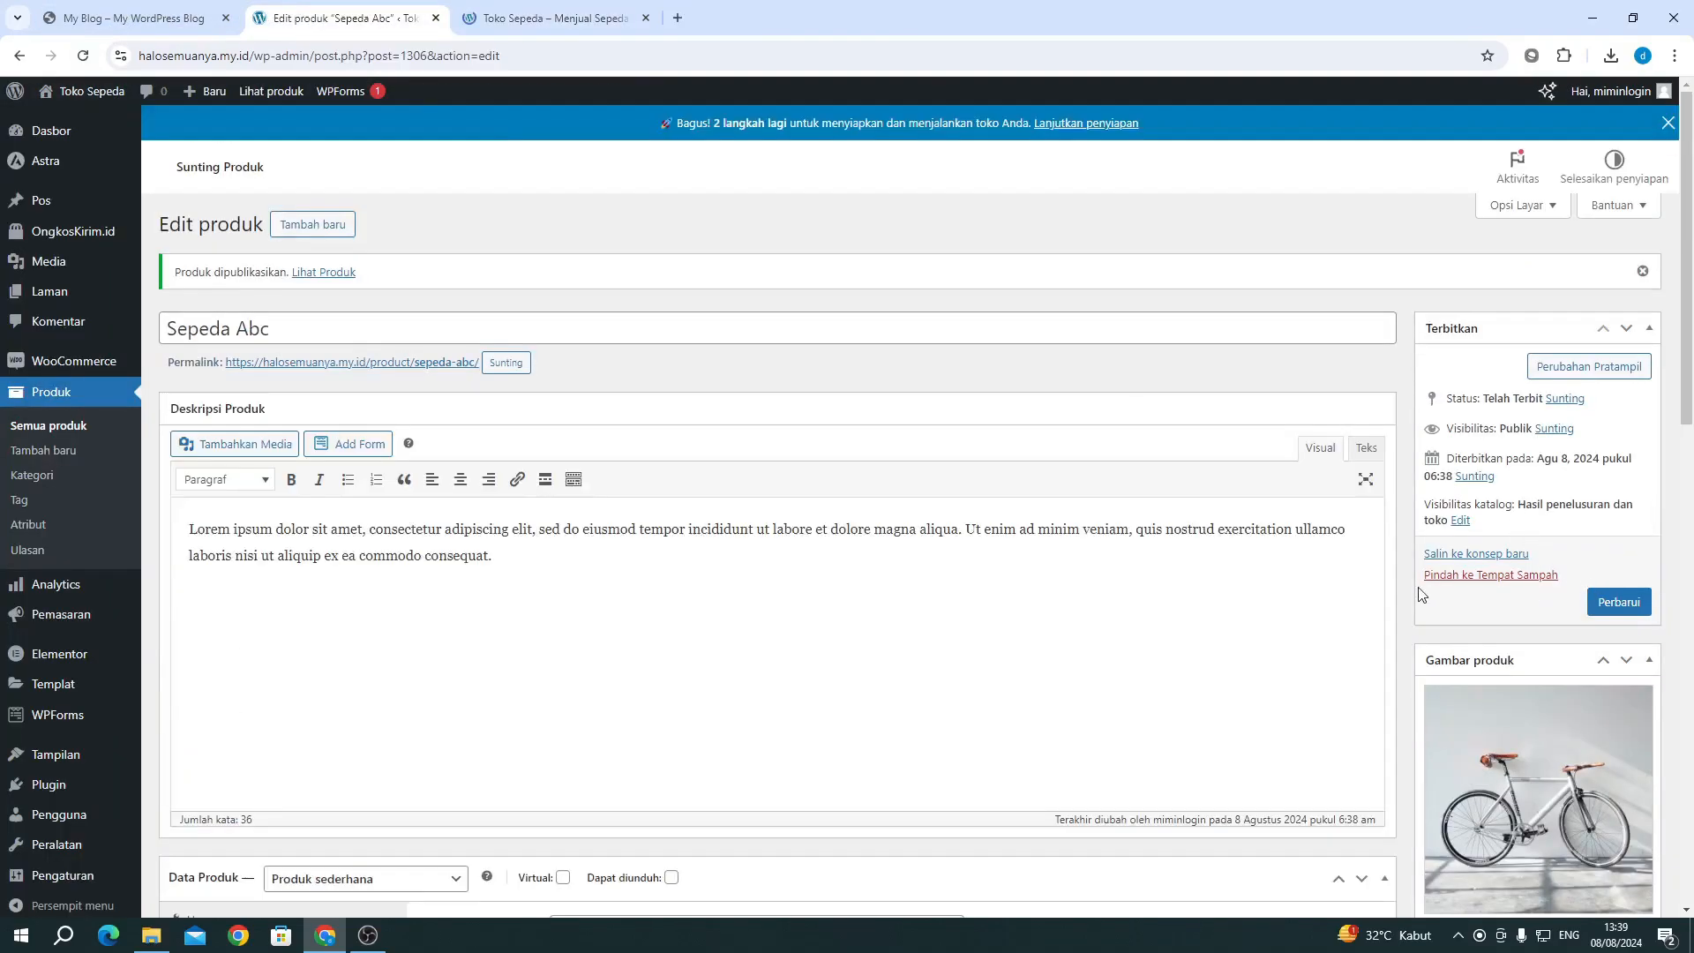
{"action": "left_click", "coordinate": [526, 27]}
{"action": "scroll", "coordinate": [478, 420], "scroll_direction": "down", "scroll_amount": 1}
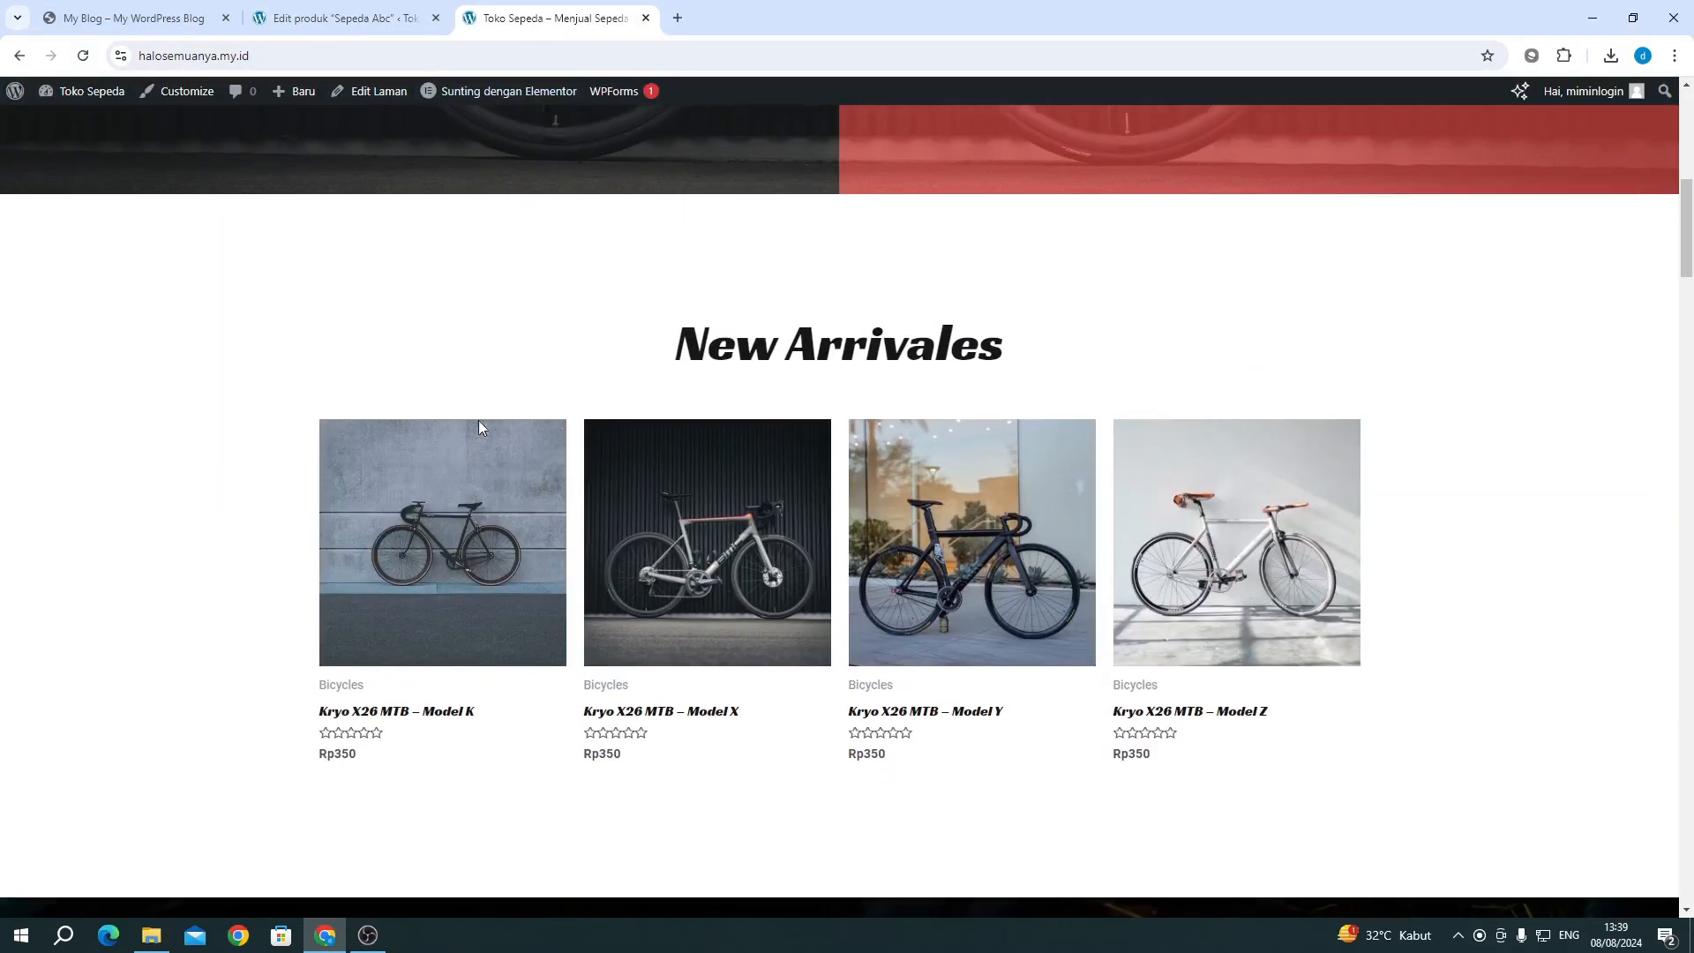
{"action": "scroll", "coordinate": [478, 420], "scroll_direction": "down", "scroll_amount": 1}
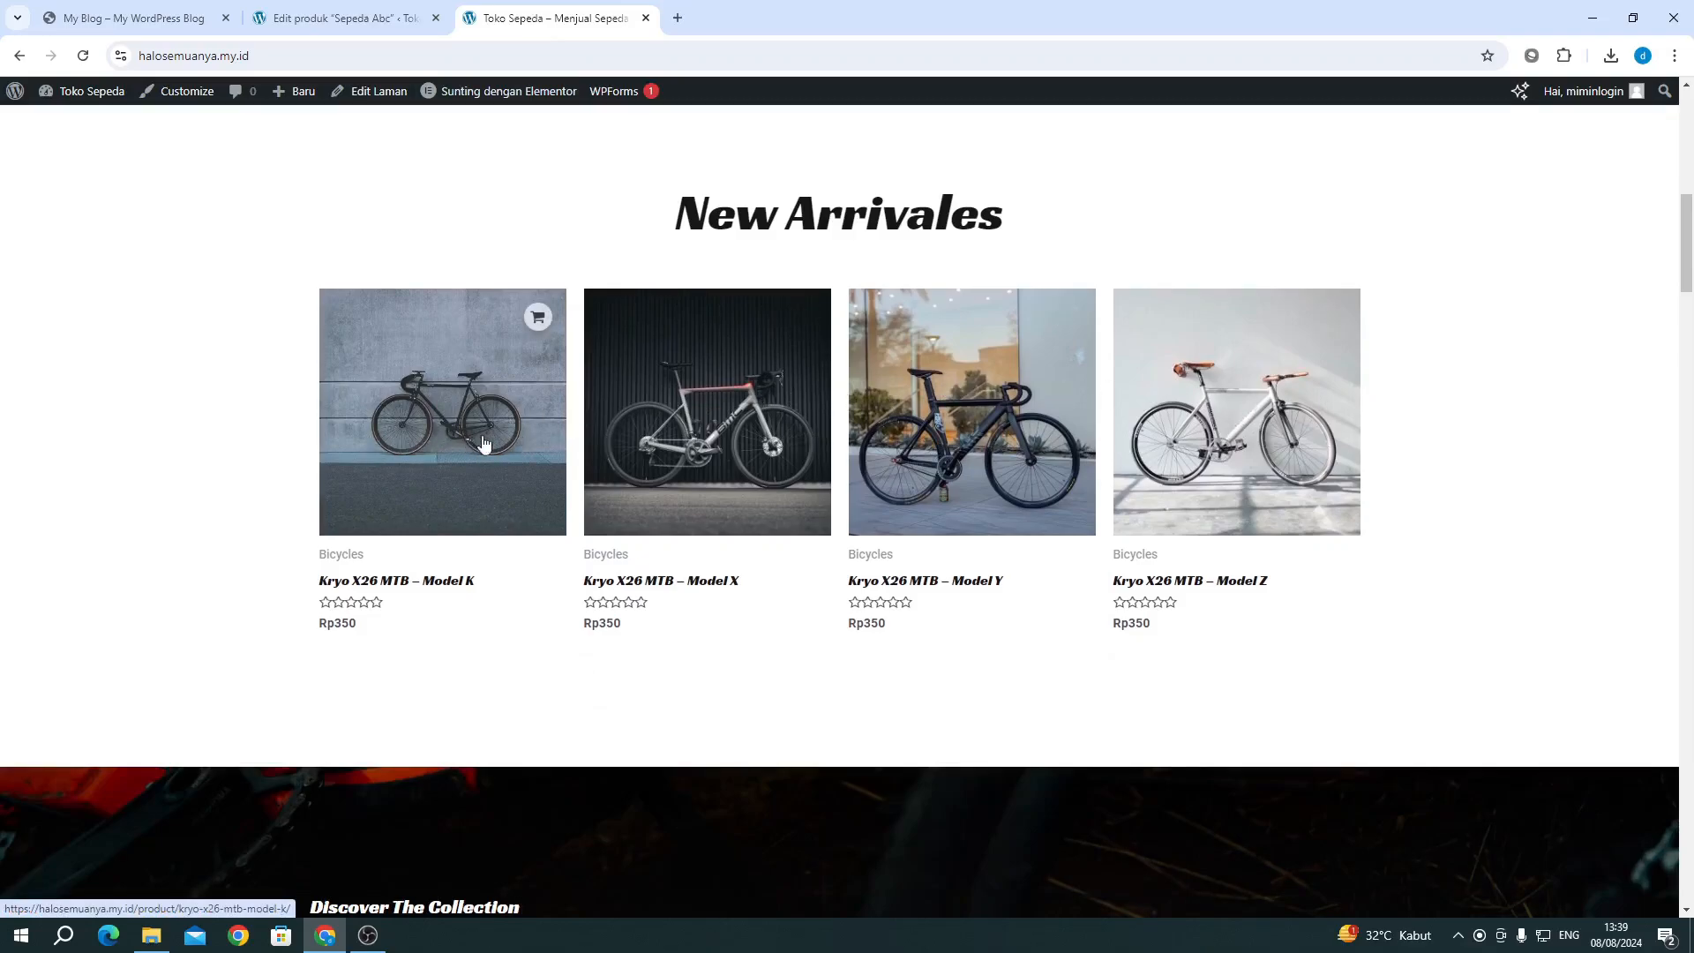
{"action": "scroll", "coordinate": [484, 441], "scroll_direction": "down", "scroll_amount": 6}
{"action": "scroll", "coordinate": [496, 420], "scroll_direction": "up", "scroll_amount": 13}
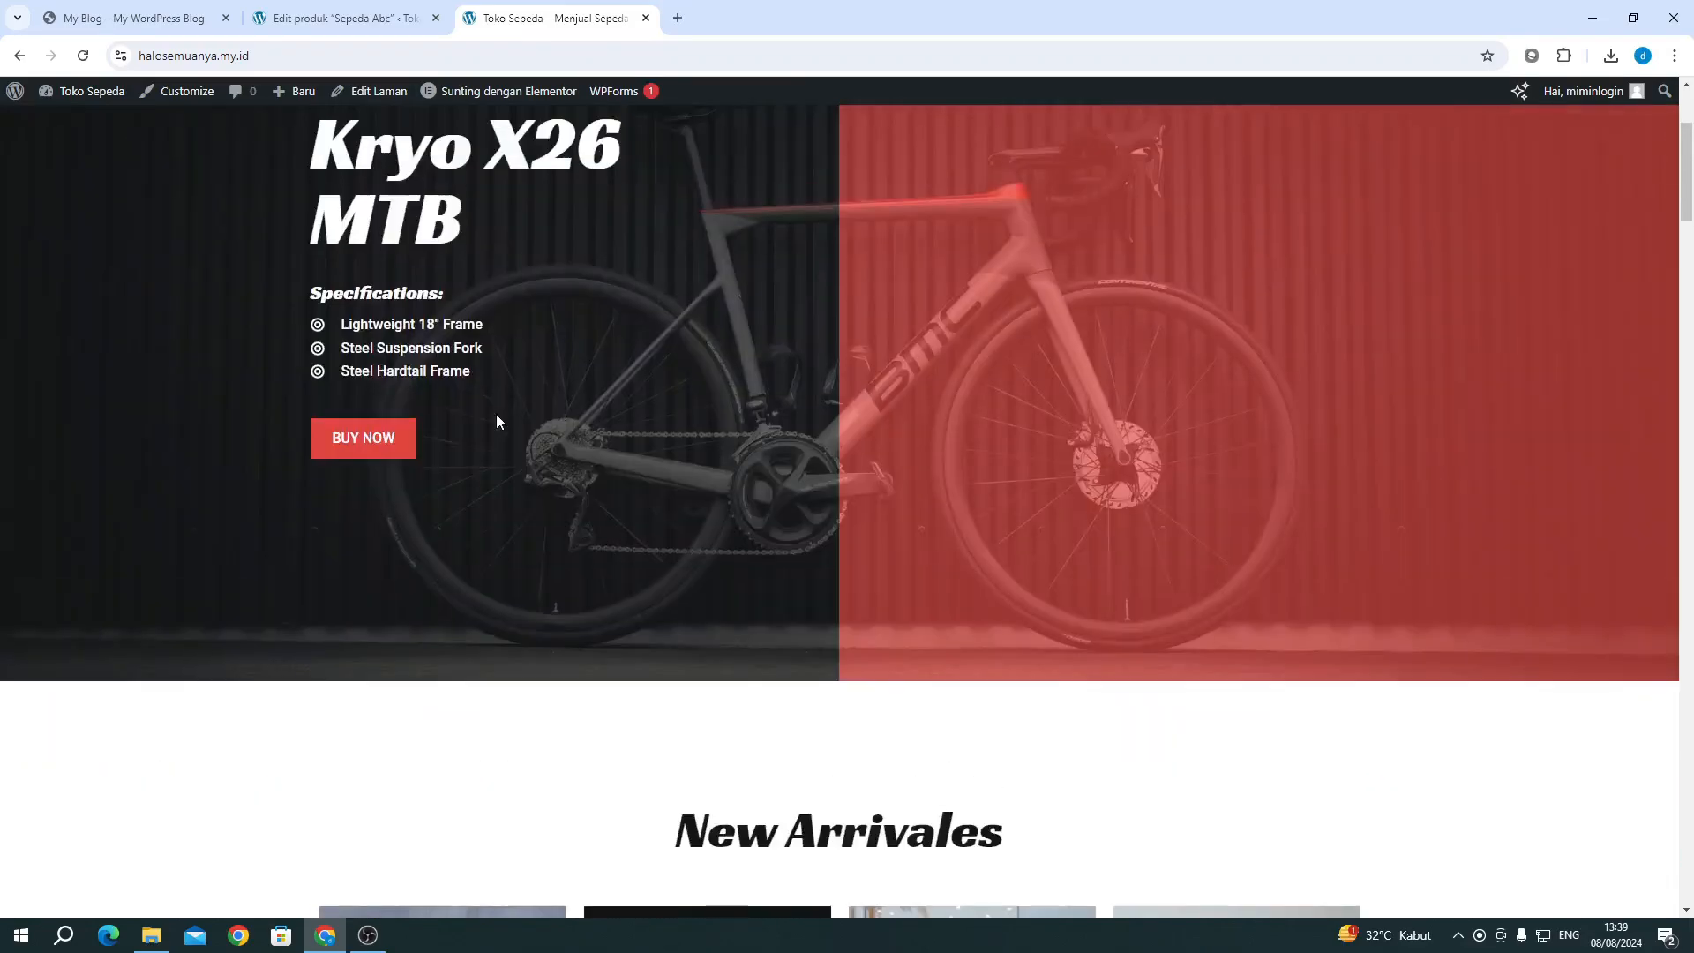
Step: Open the store's Bicycles category page and check the product list for Sepeda Abc and its discounted price
{"action": "scroll", "coordinate": [495, 420], "scroll_direction": "up", "scroll_amount": 3}
{"action": "left_click", "coordinate": [744, 145]}
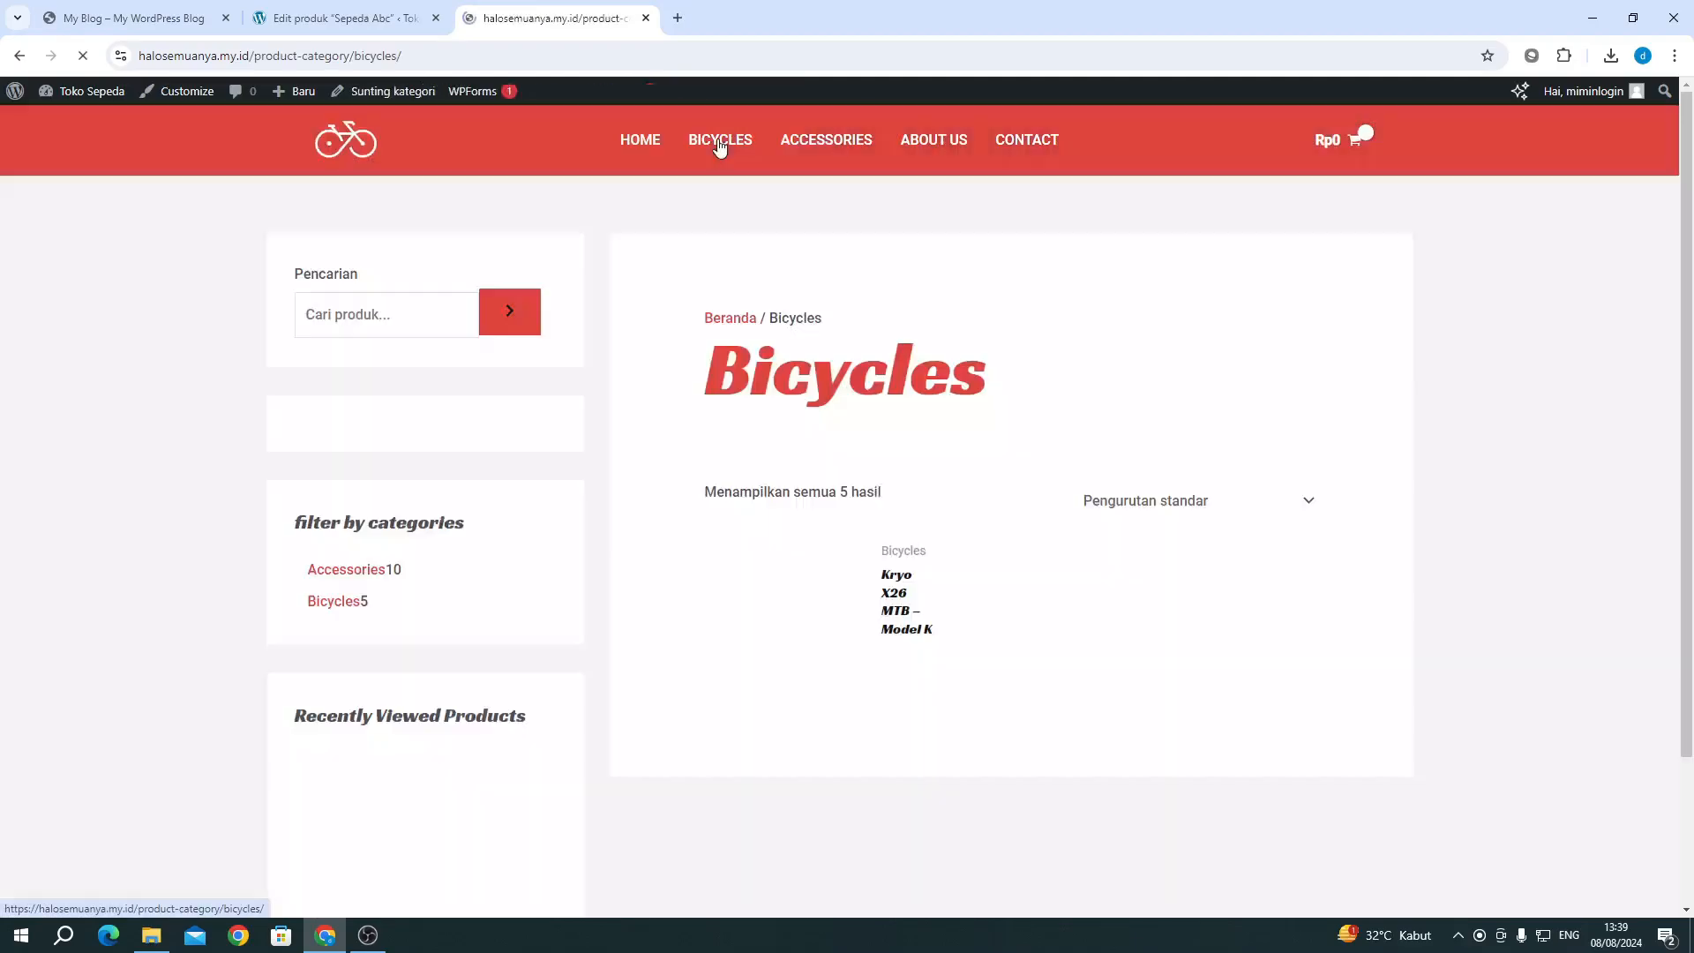
{"action": "scroll", "coordinate": [697, 311], "scroll_direction": "down", "scroll_amount": 1}
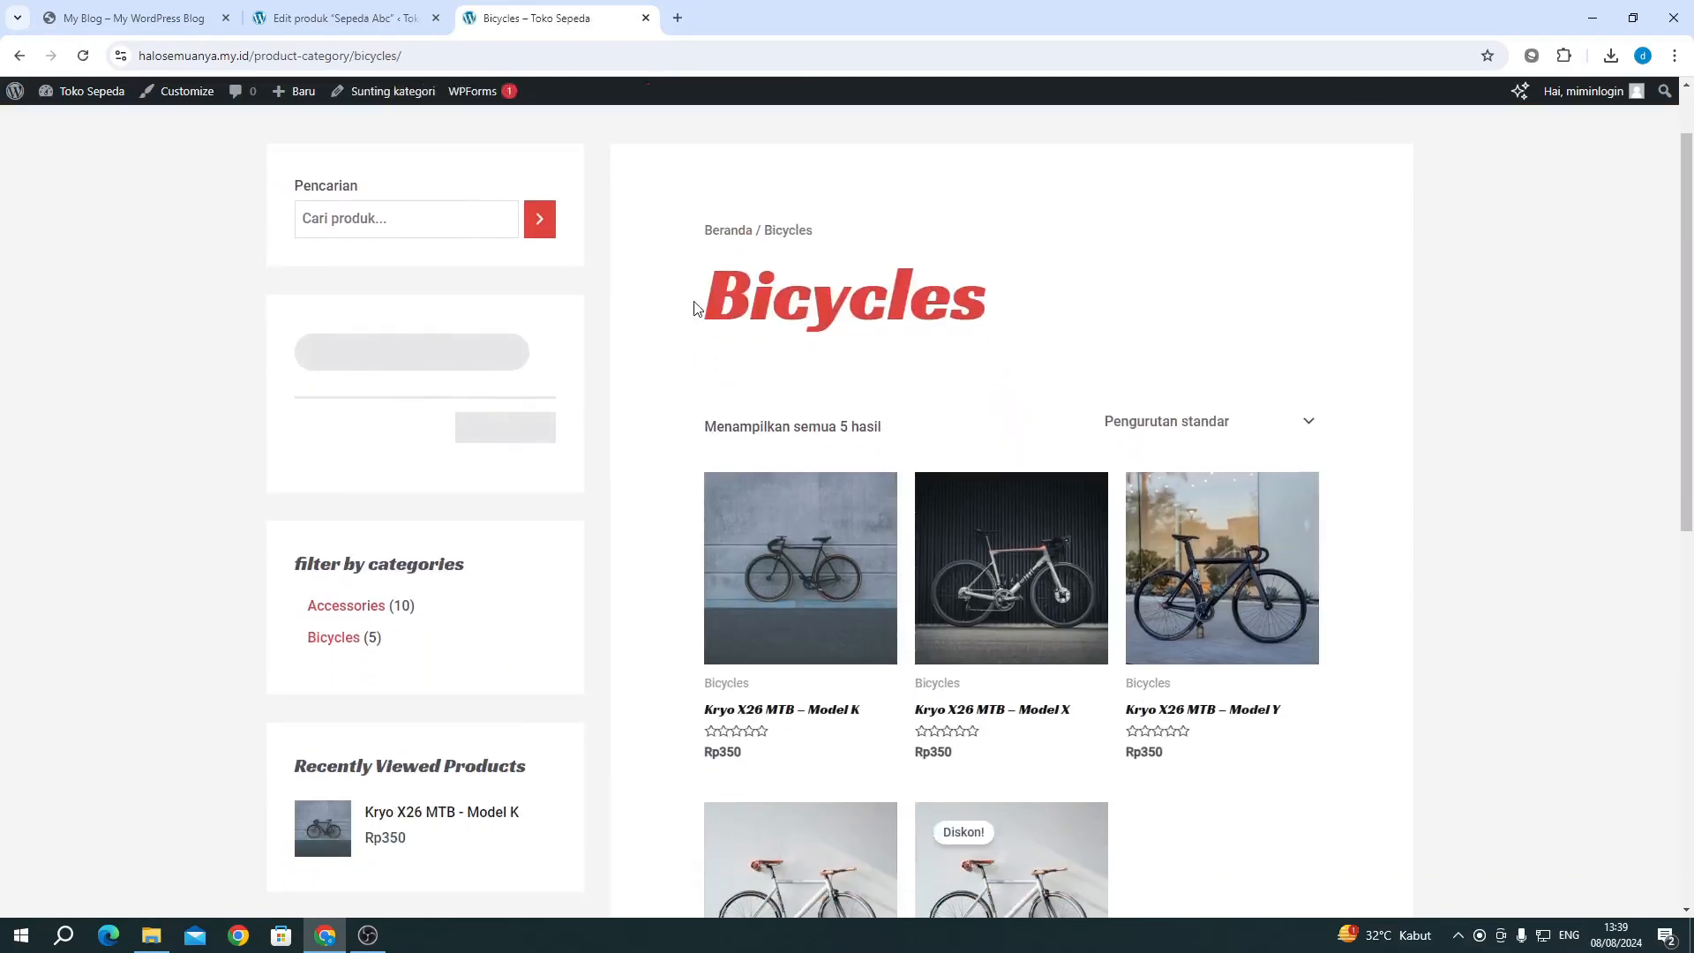
{"action": "left_click", "coordinate": [335, 18]}
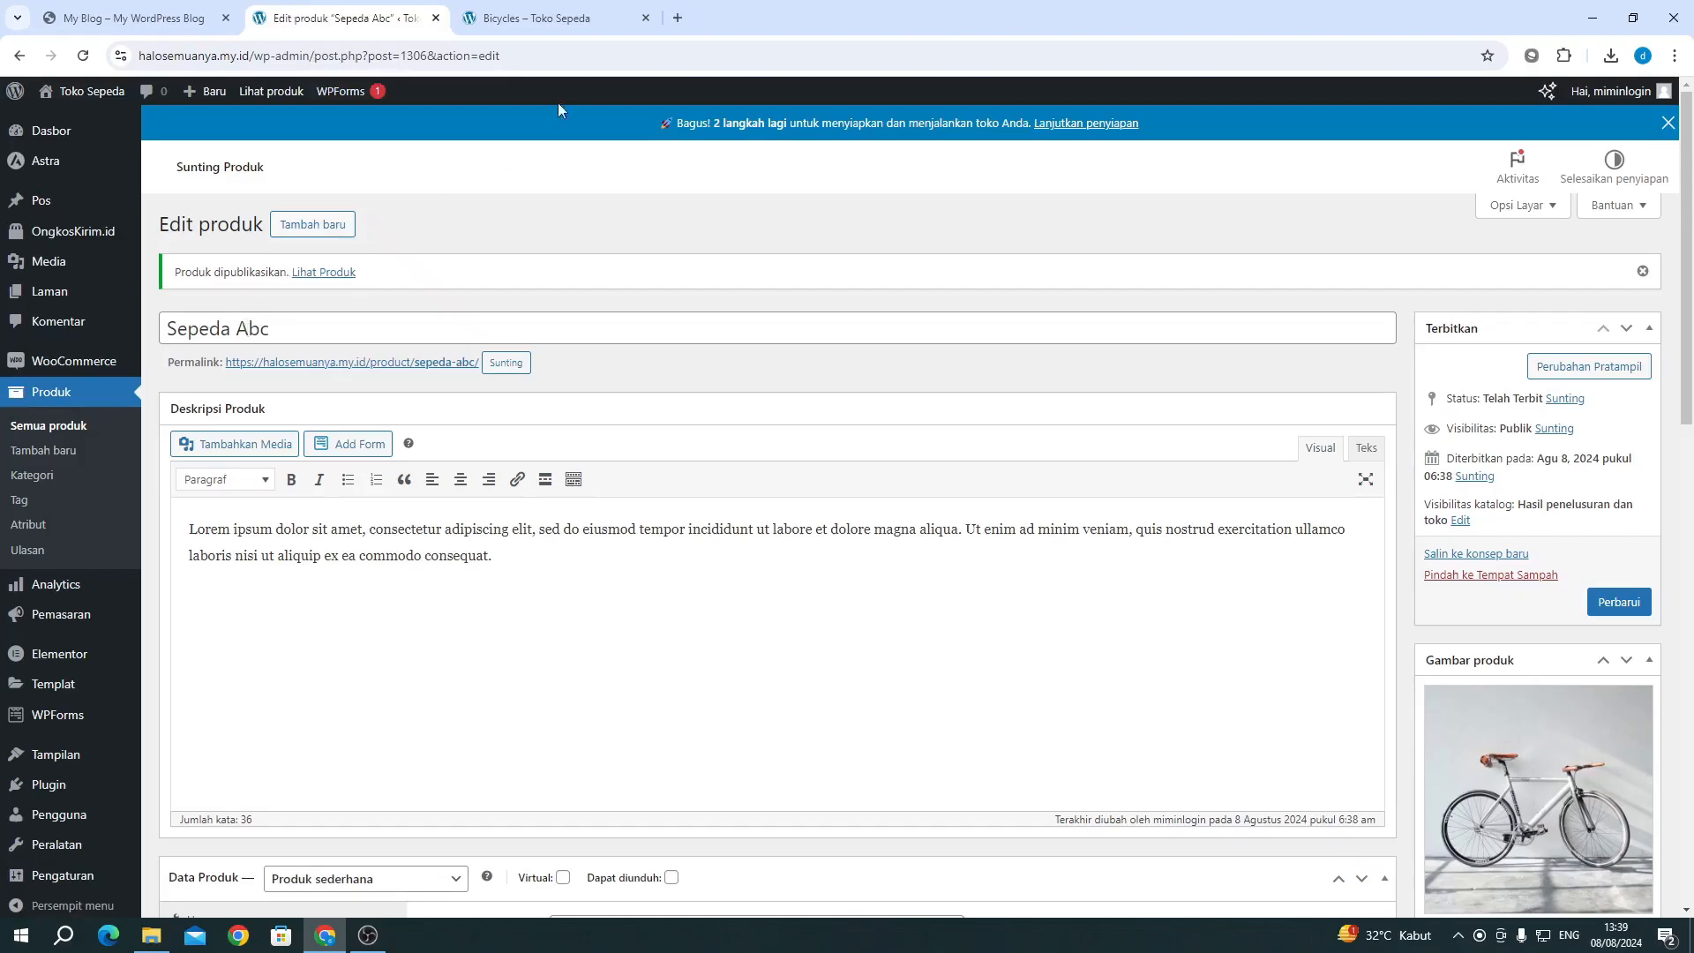
{"action": "left_click", "coordinate": [547, 19]}
{"action": "scroll", "coordinate": [997, 388], "scroll_direction": "down", "scroll_amount": 3}
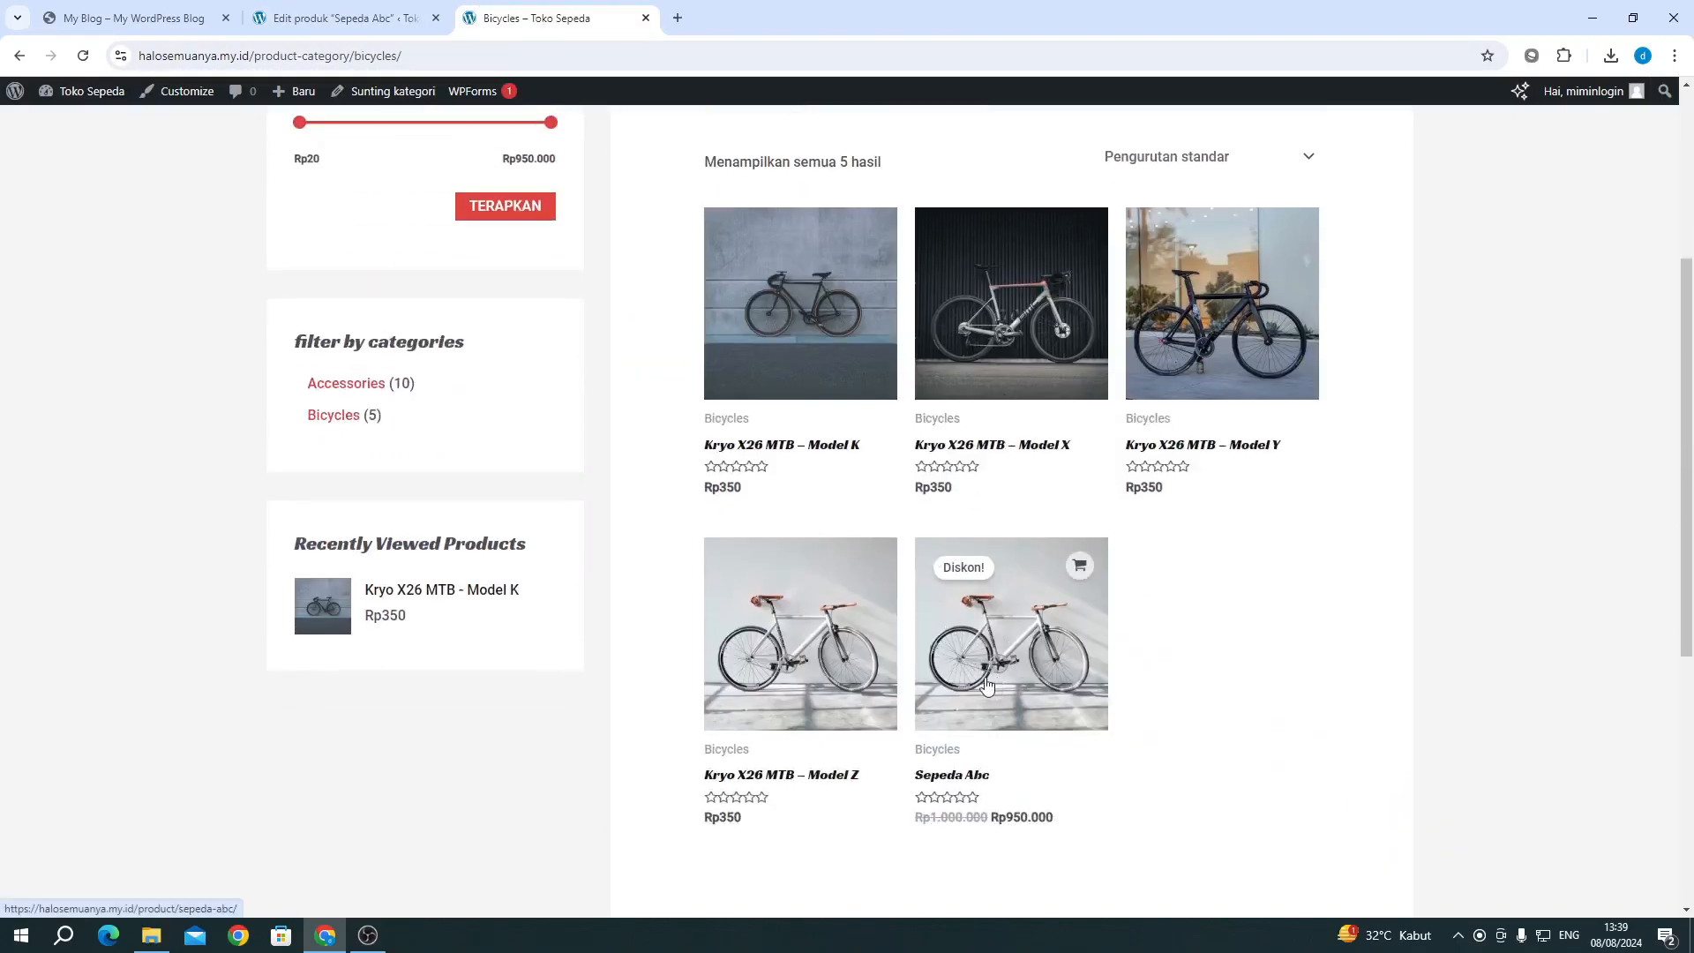
Step: Review the Bicycles category listing, return to the store's home page and inspect which bicycles its New Arrivales section shows
{"action": "scroll", "coordinate": [980, 618], "scroll_direction": "up", "scroll_amount": 1}
{"action": "scroll", "coordinate": [987, 578], "scroll_direction": "down", "scroll_amount": 3}
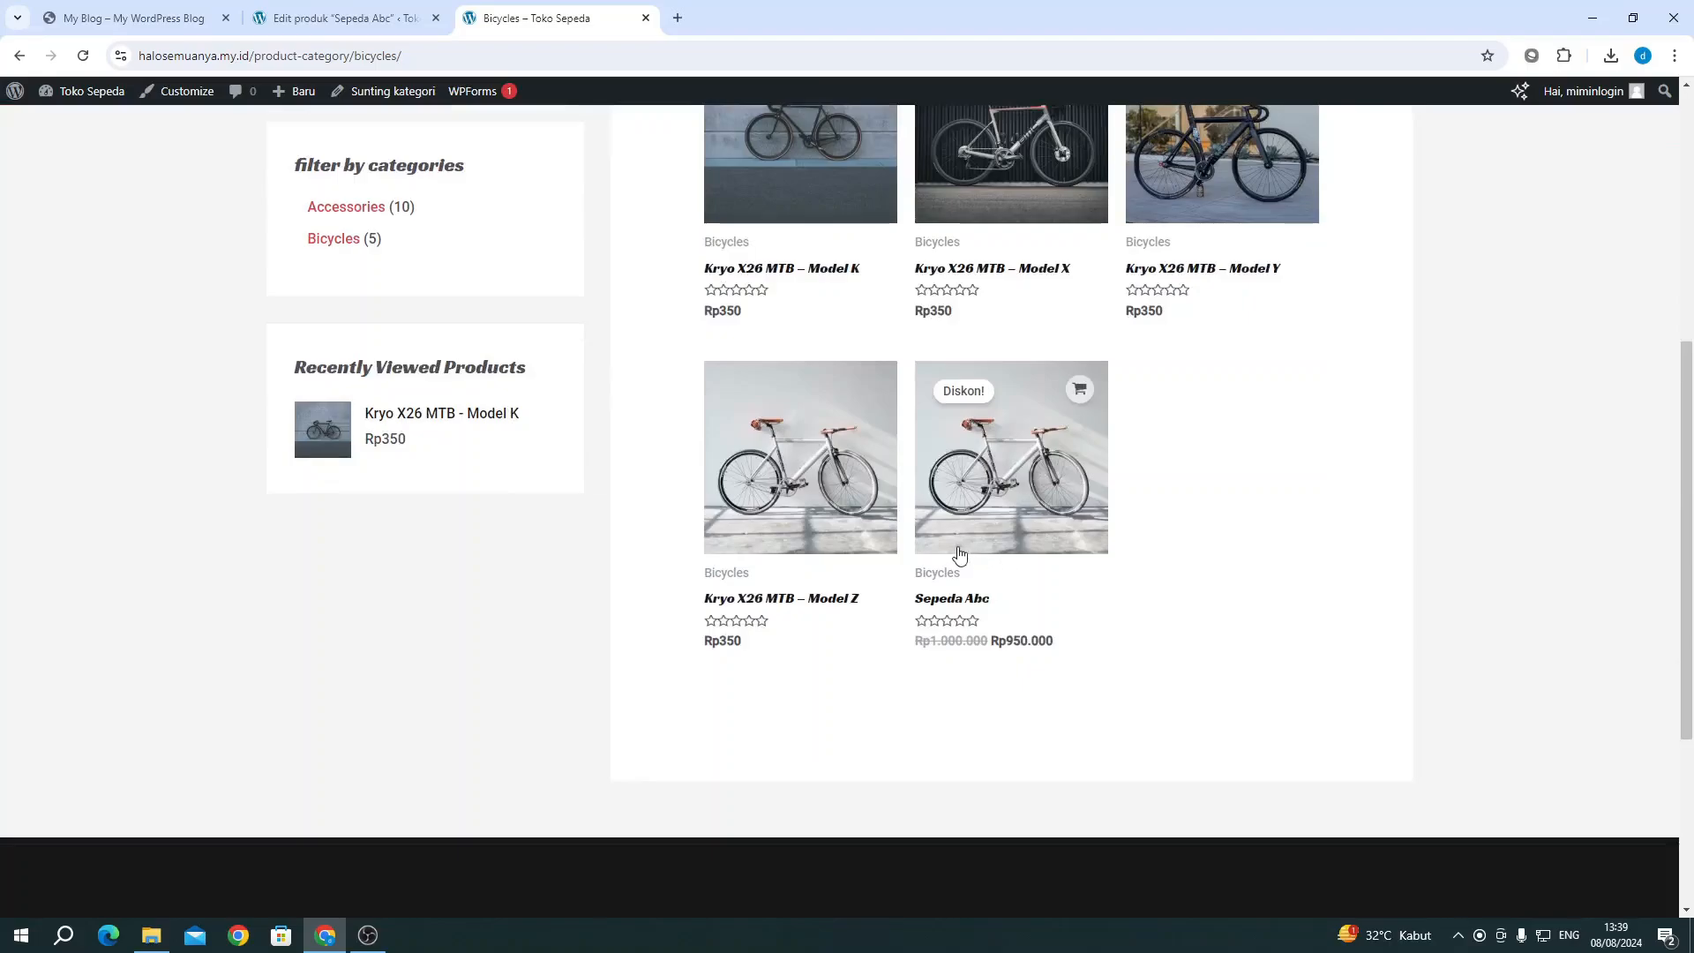
{"action": "scroll", "coordinate": [997, 459], "scroll_direction": "up", "scroll_amount": 5}
{"action": "scroll", "coordinate": [909, 324], "scroll_direction": "up", "scroll_amount": 1}
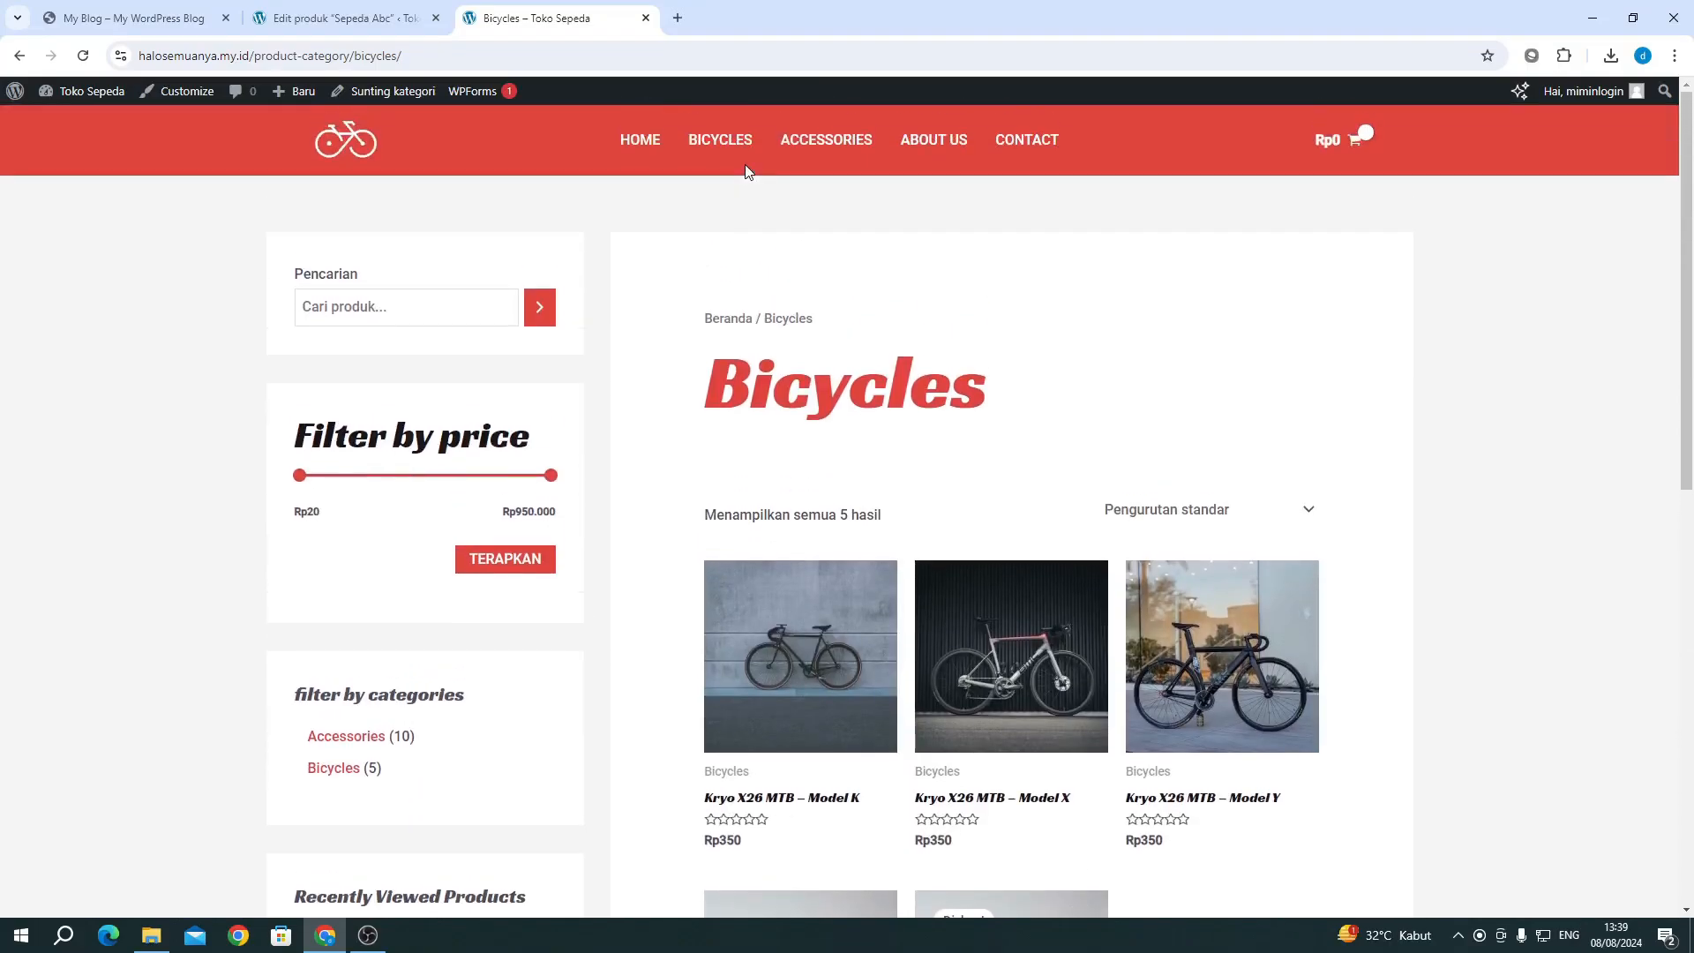
{"action": "left_click", "coordinate": [639, 141]}
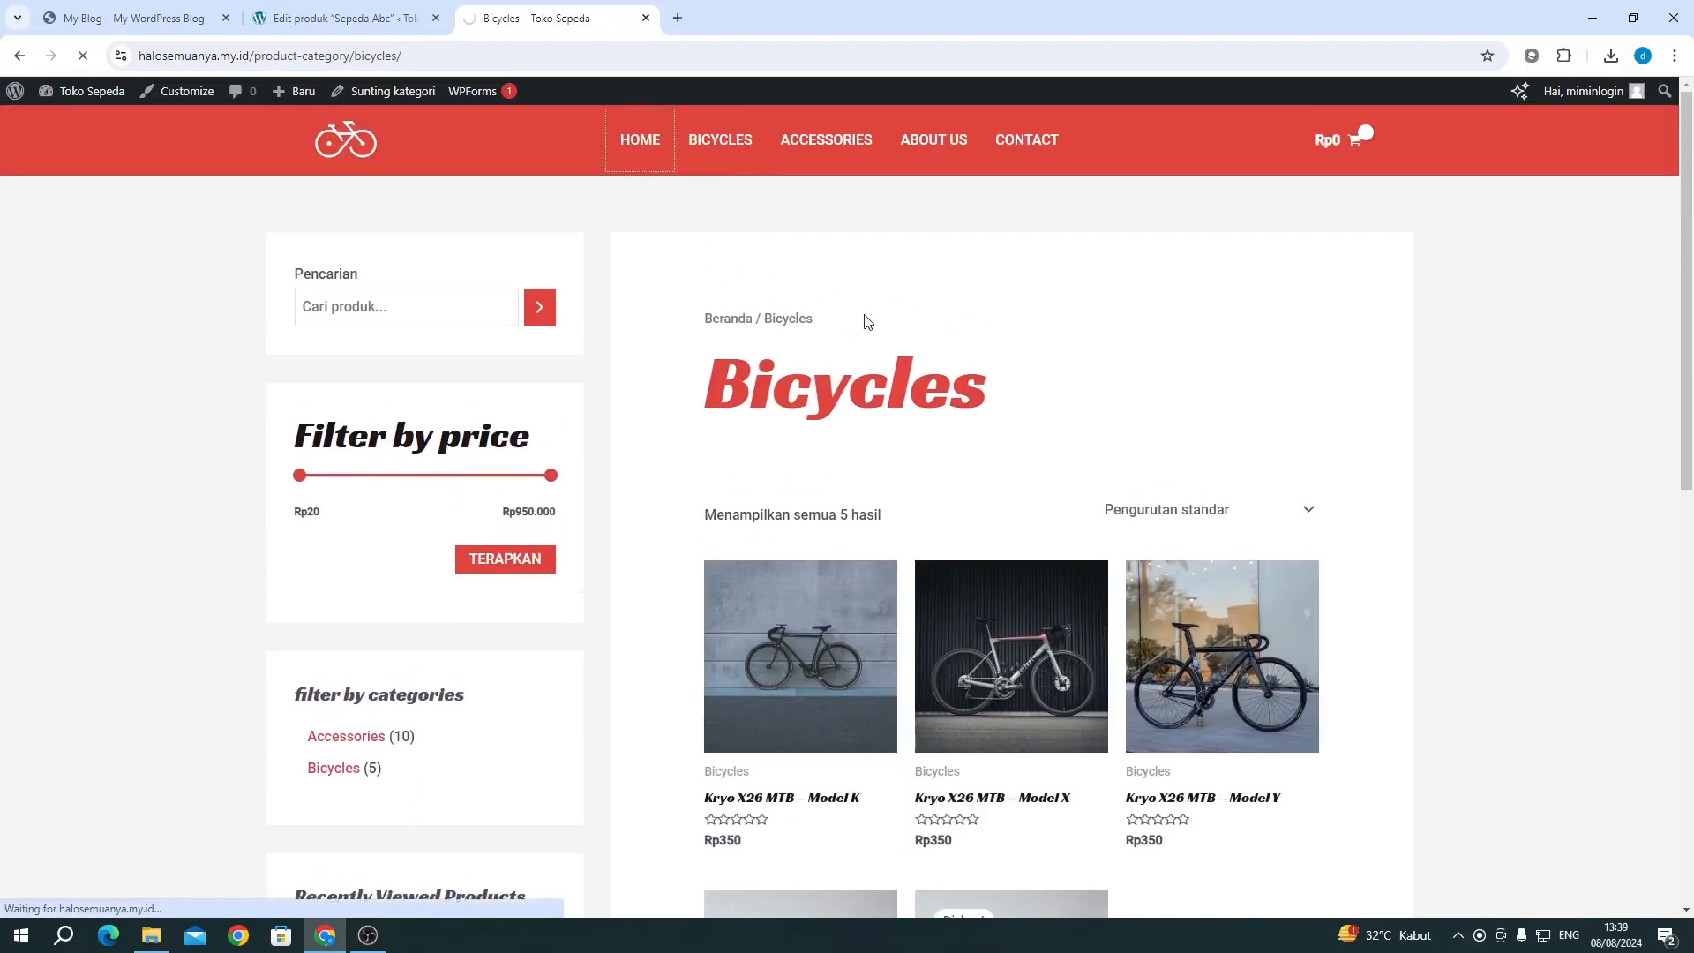
{"action": "scroll", "coordinate": [864, 322], "scroll_direction": "down", "scroll_amount": 9}
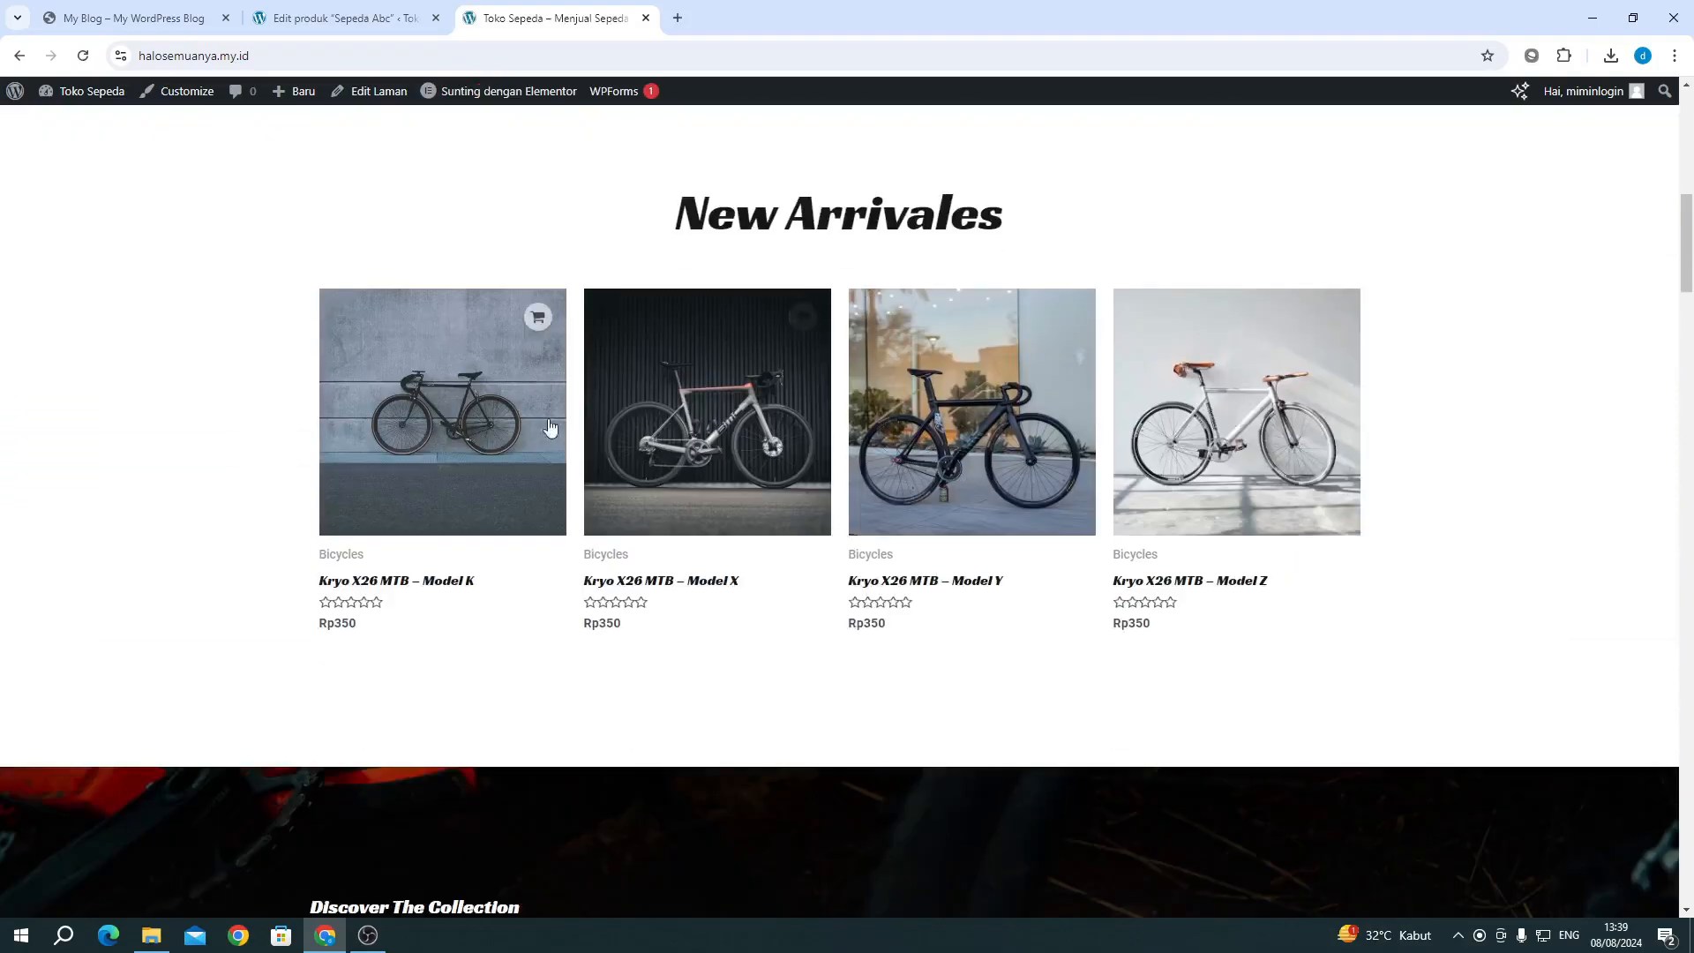
{"action": "scroll", "coordinate": [1064, 428], "scroll_direction": "up", "scroll_amount": 4}
{"action": "scroll", "coordinate": [1063, 432], "scroll_direction": "up", "scroll_amount": 2}
{"action": "scroll", "coordinate": [1063, 431], "scroll_direction": "down", "scroll_amount": 5}
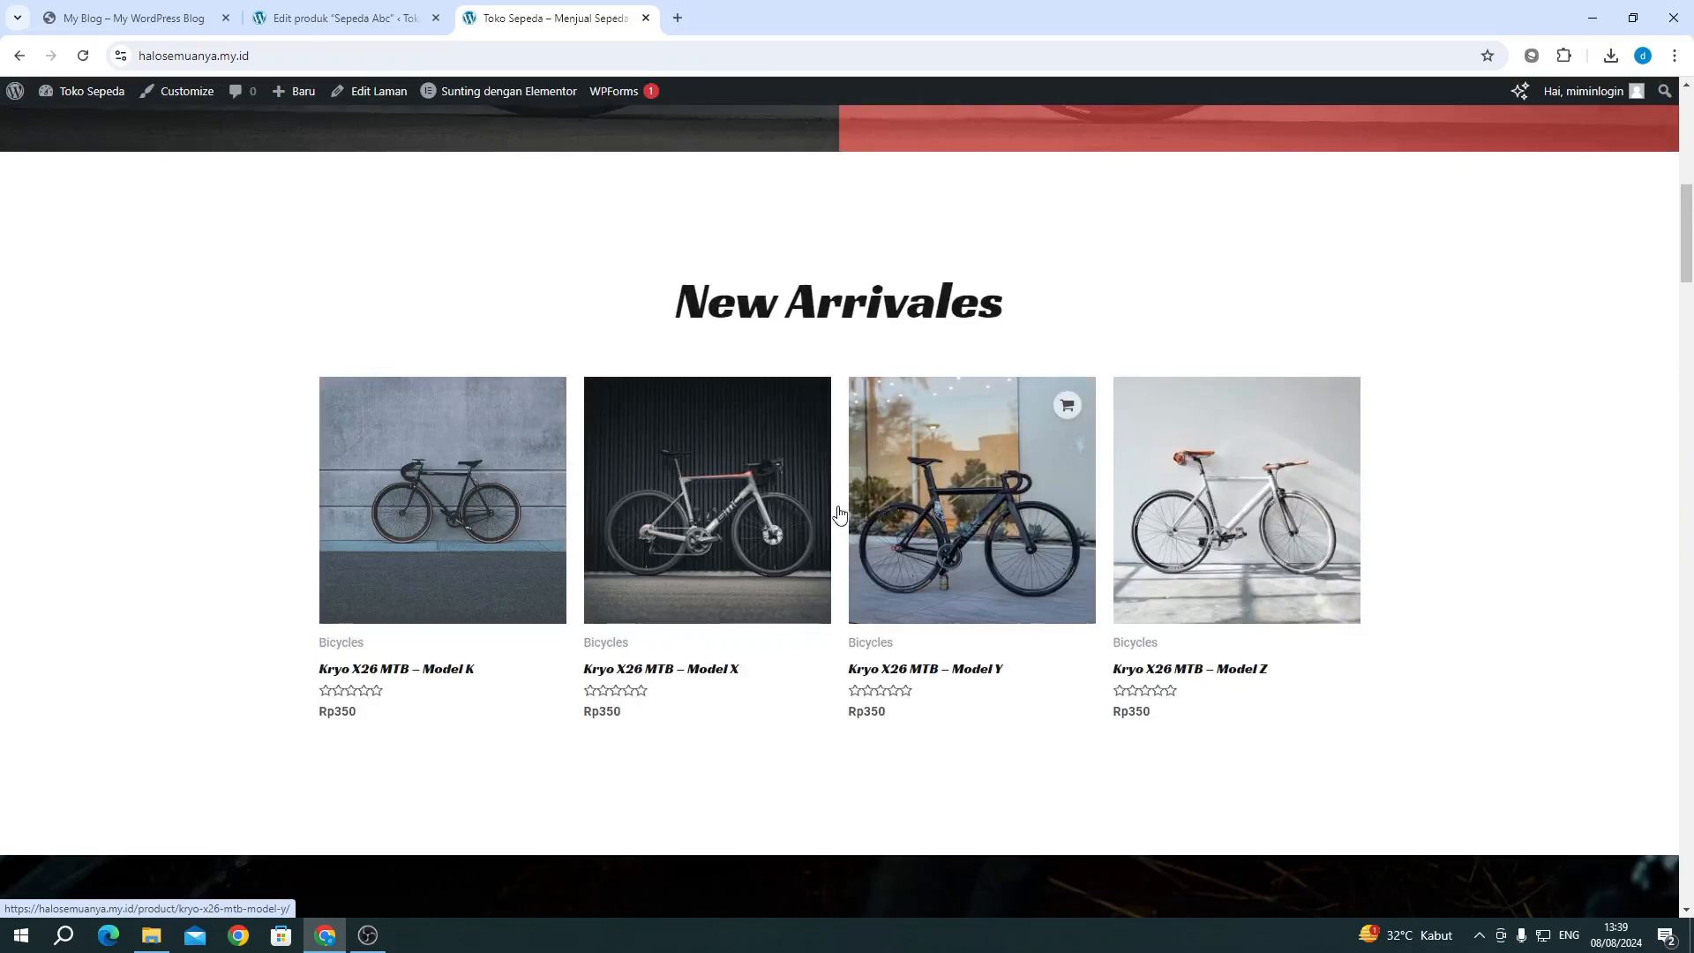
{"action": "scroll", "coordinate": [330, 284], "scroll_direction": "up", "scroll_amount": 5}
{"action": "scroll", "coordinate": [330, 284], "scroll_direction": "up", "scroll_amount": 4}
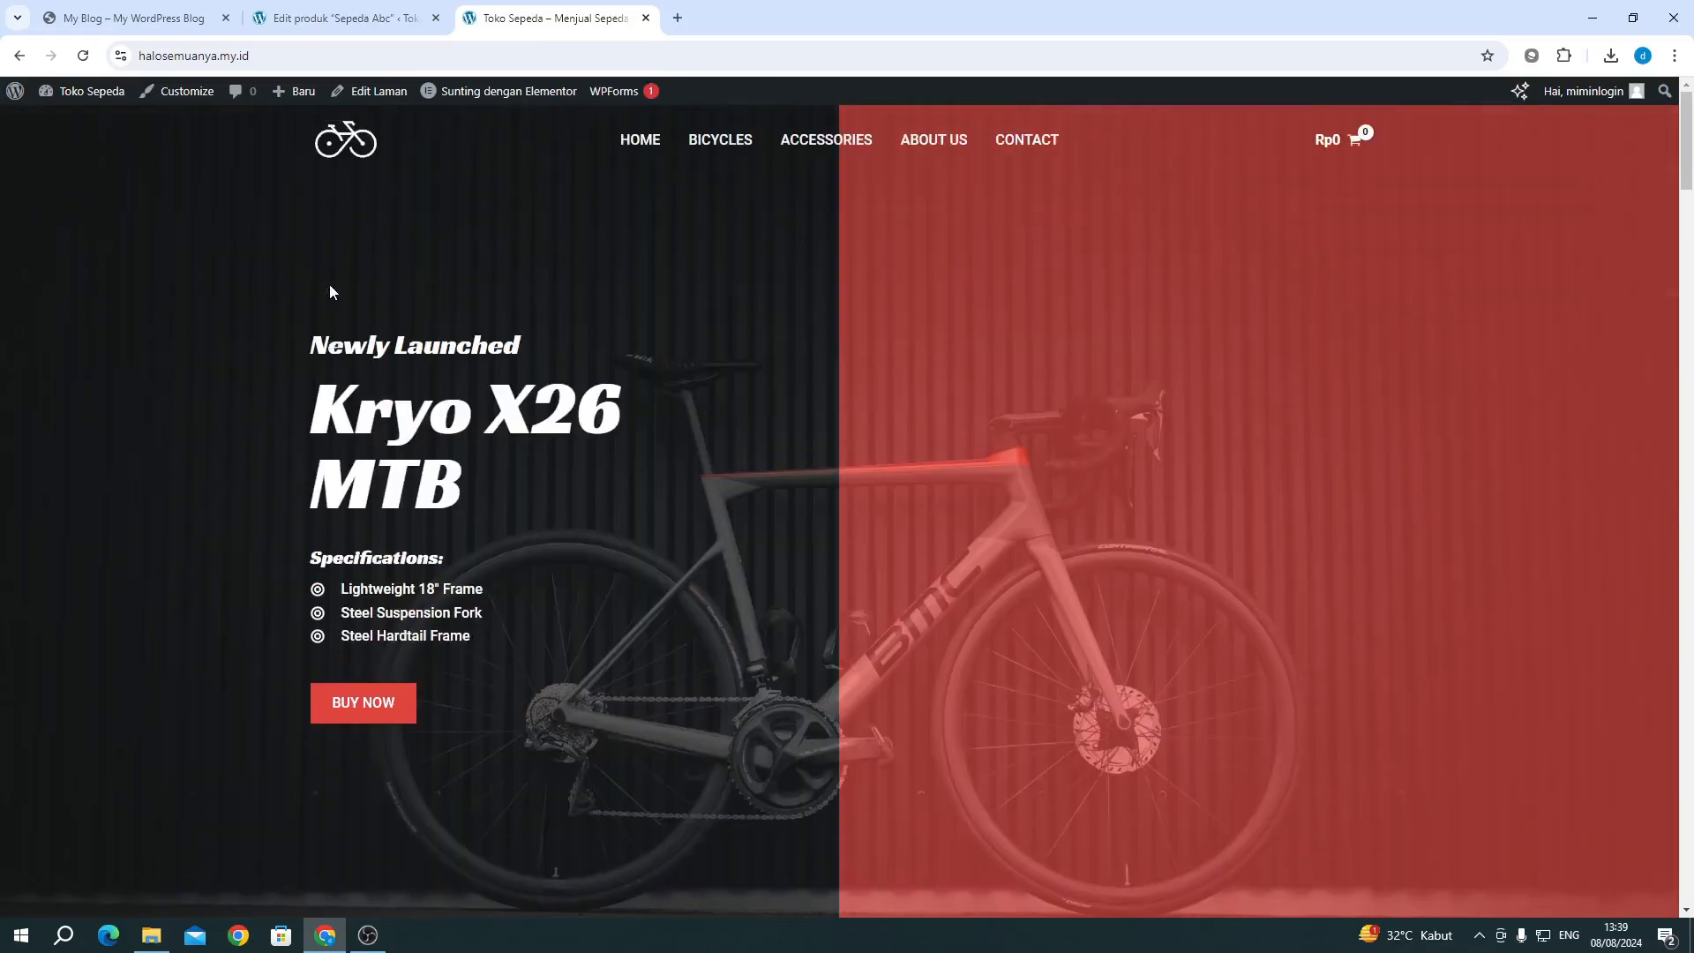
{"action": "scroll", "coordinate": [707, 380], "scroll_direction": "down", "scroll_amount": 1}
{"action": "scroll", "coordinate": [706, 380], "scroll_direction": "up", "scroll_amount": 1}
Step: Open the Home page for editing from the WordPress admin's page list and close the My Blog page
{"action": "left_click", "coordinate": [340, 17]}
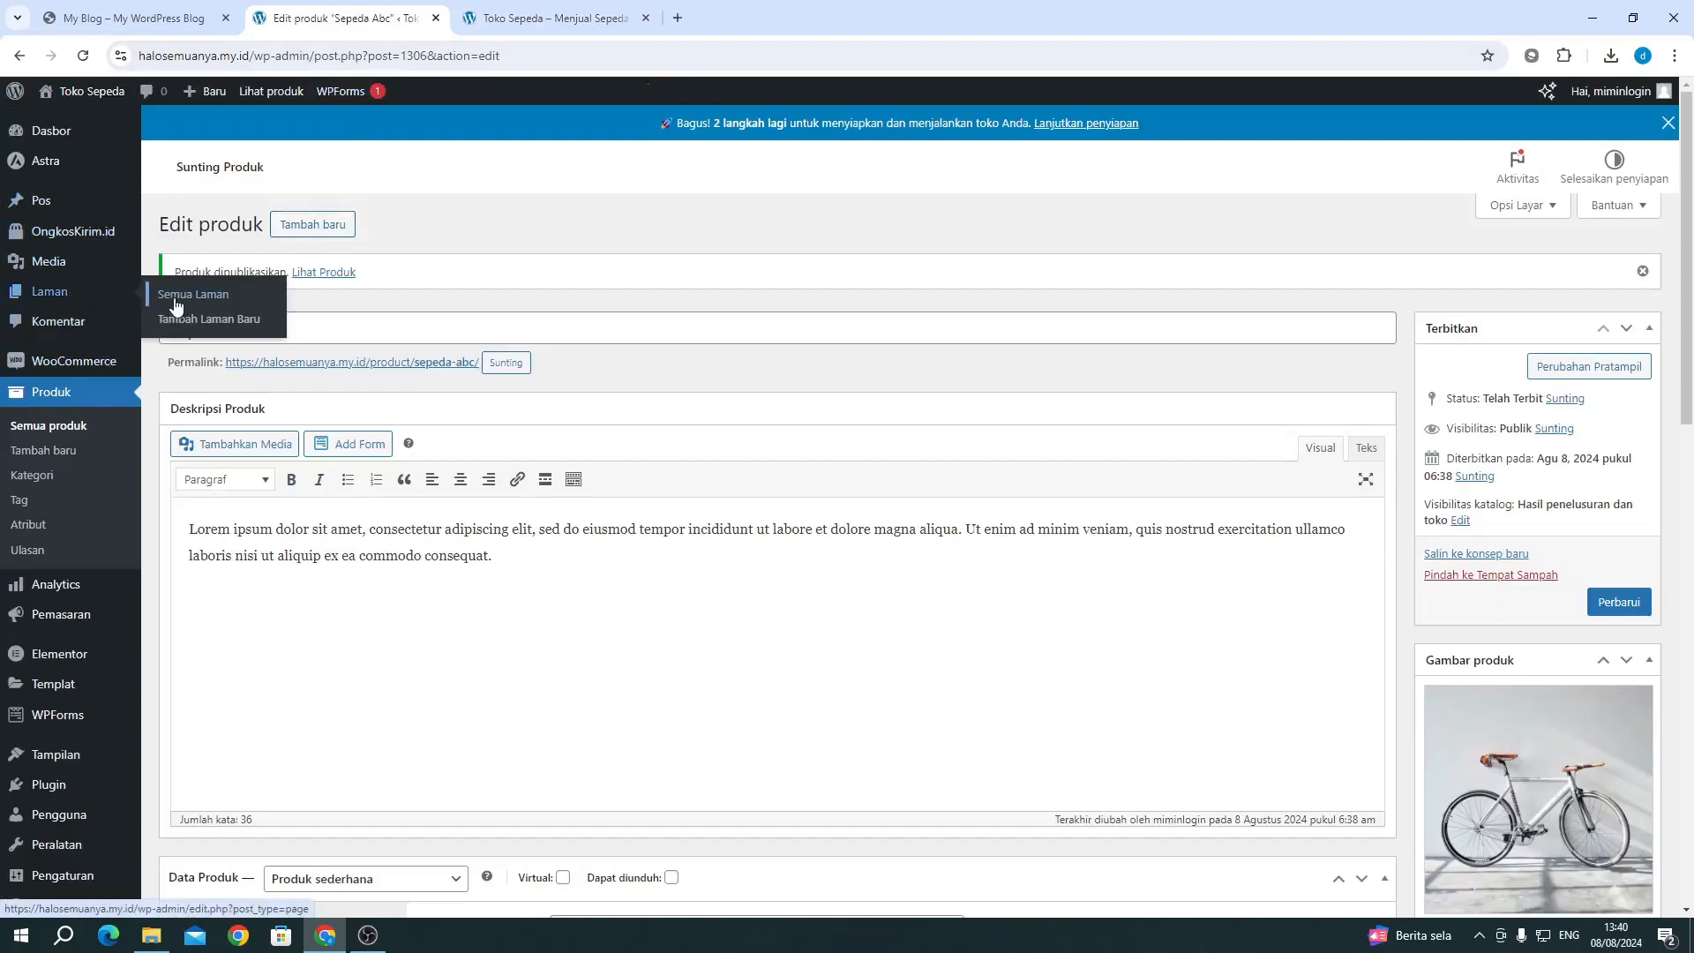
{"action": "left_click", "coordinate": [176, 305]}
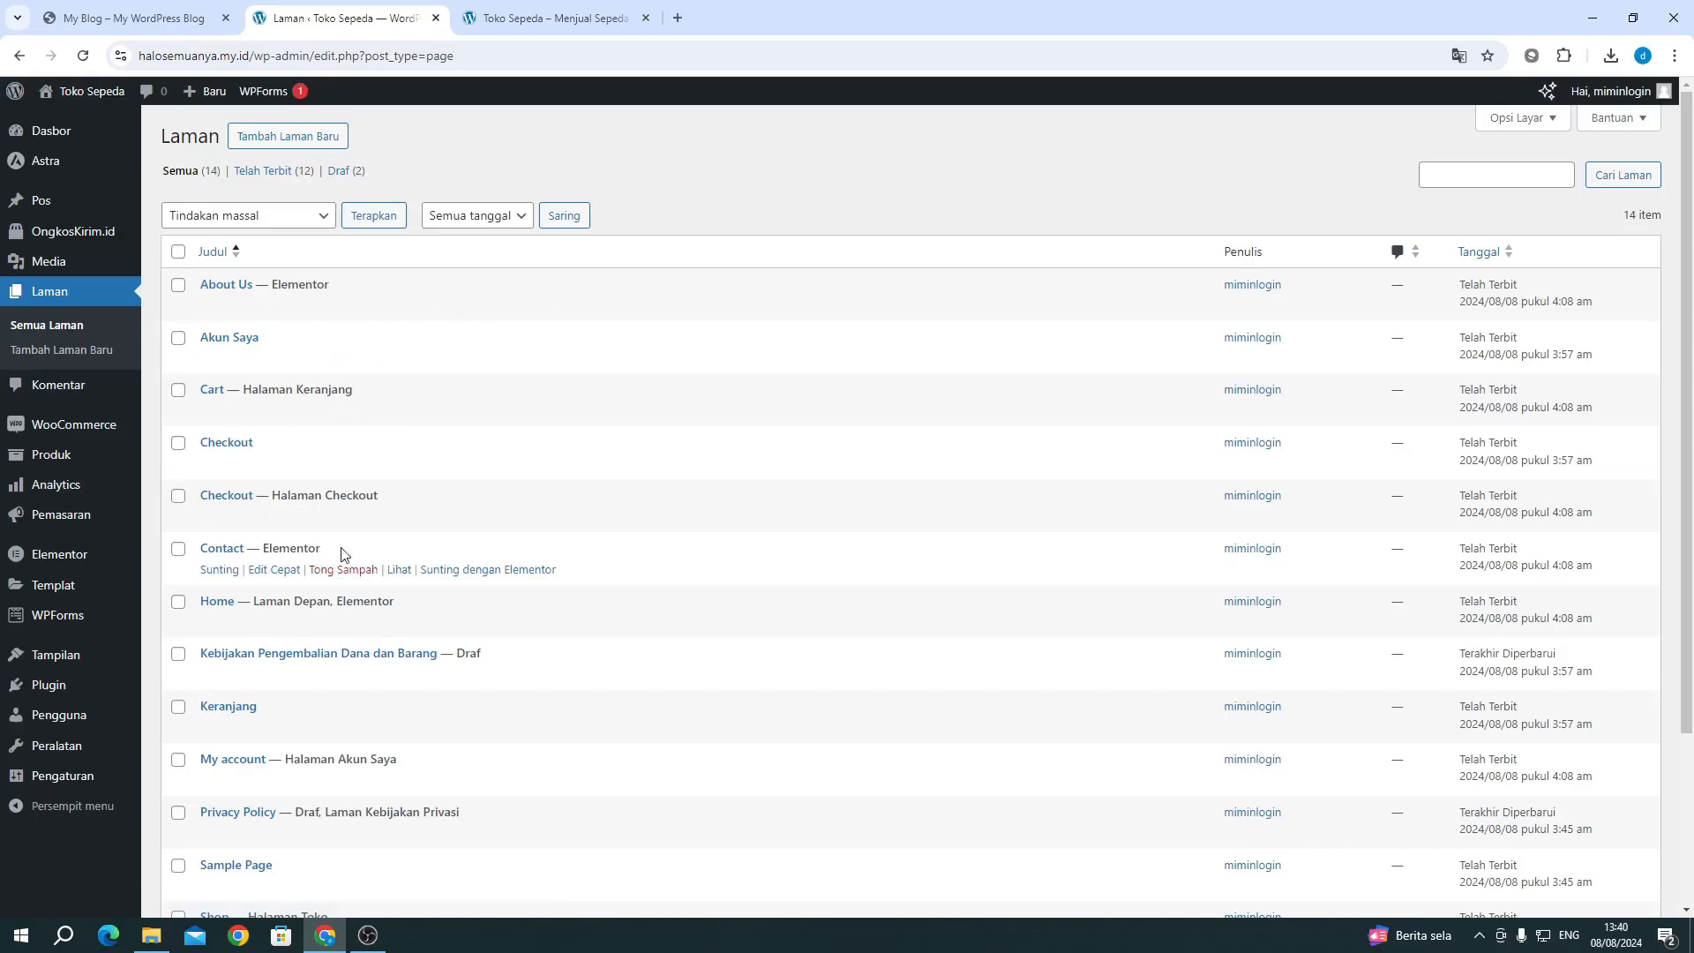
{"action": "scroll", "coordinate": [352, 612], "scroll_direction": "down", "scroll_amount": 3}
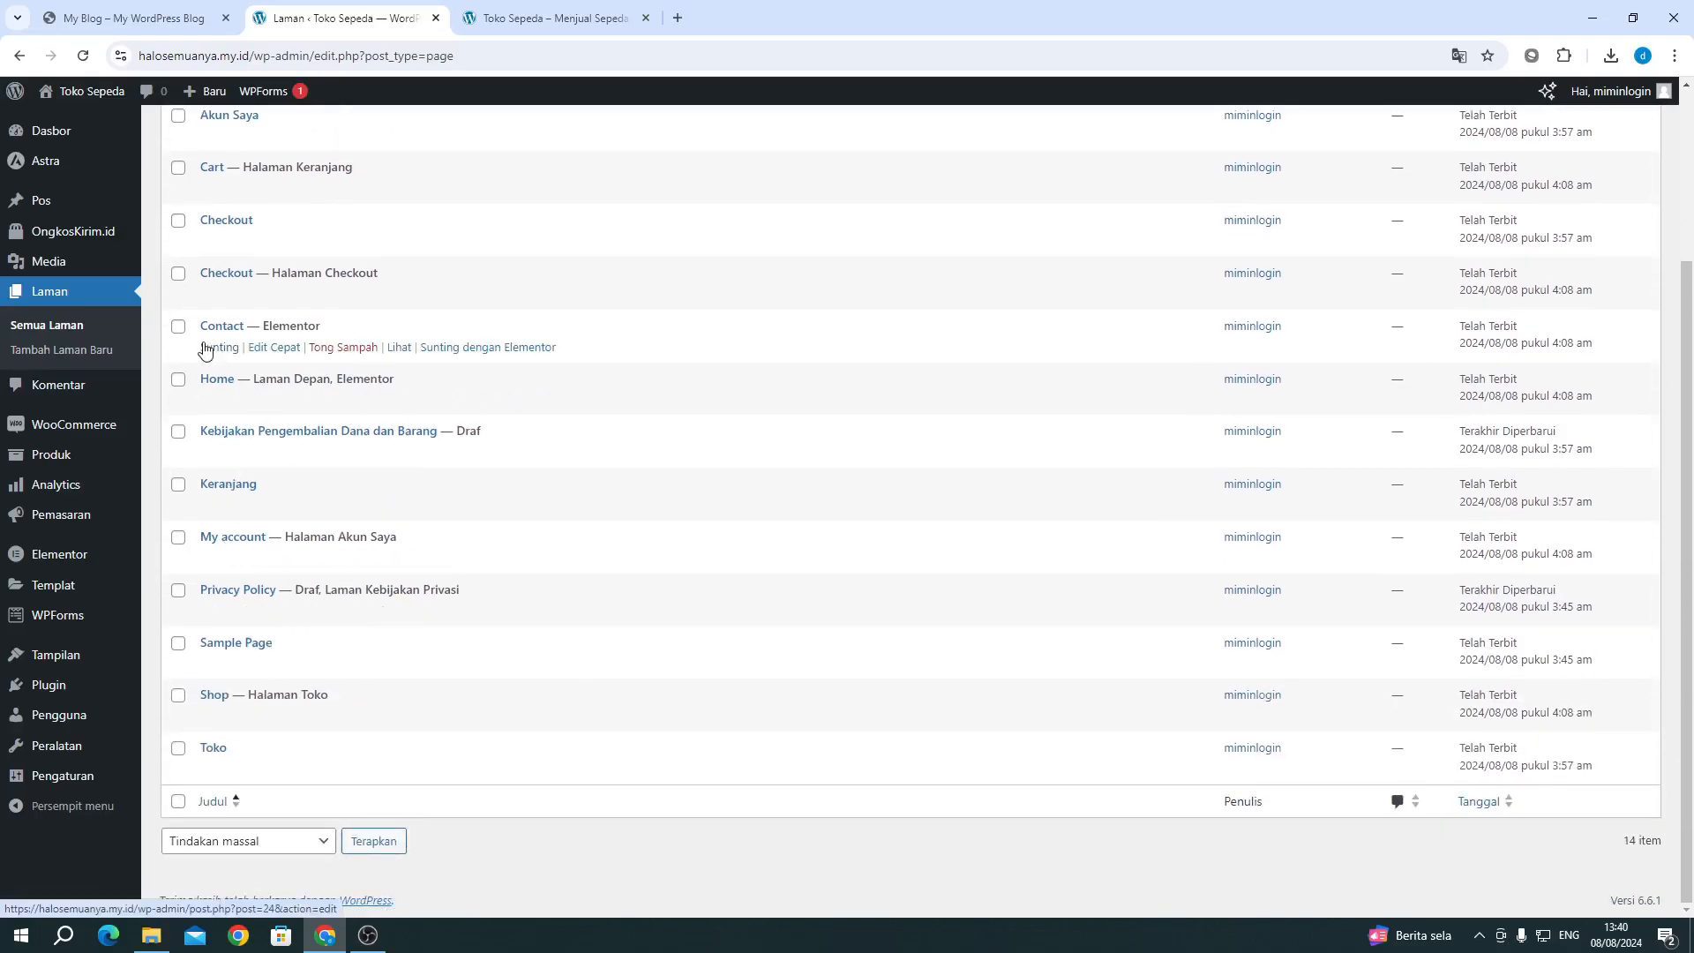
{"action": "left_click", "coordinate": [216, 401]}
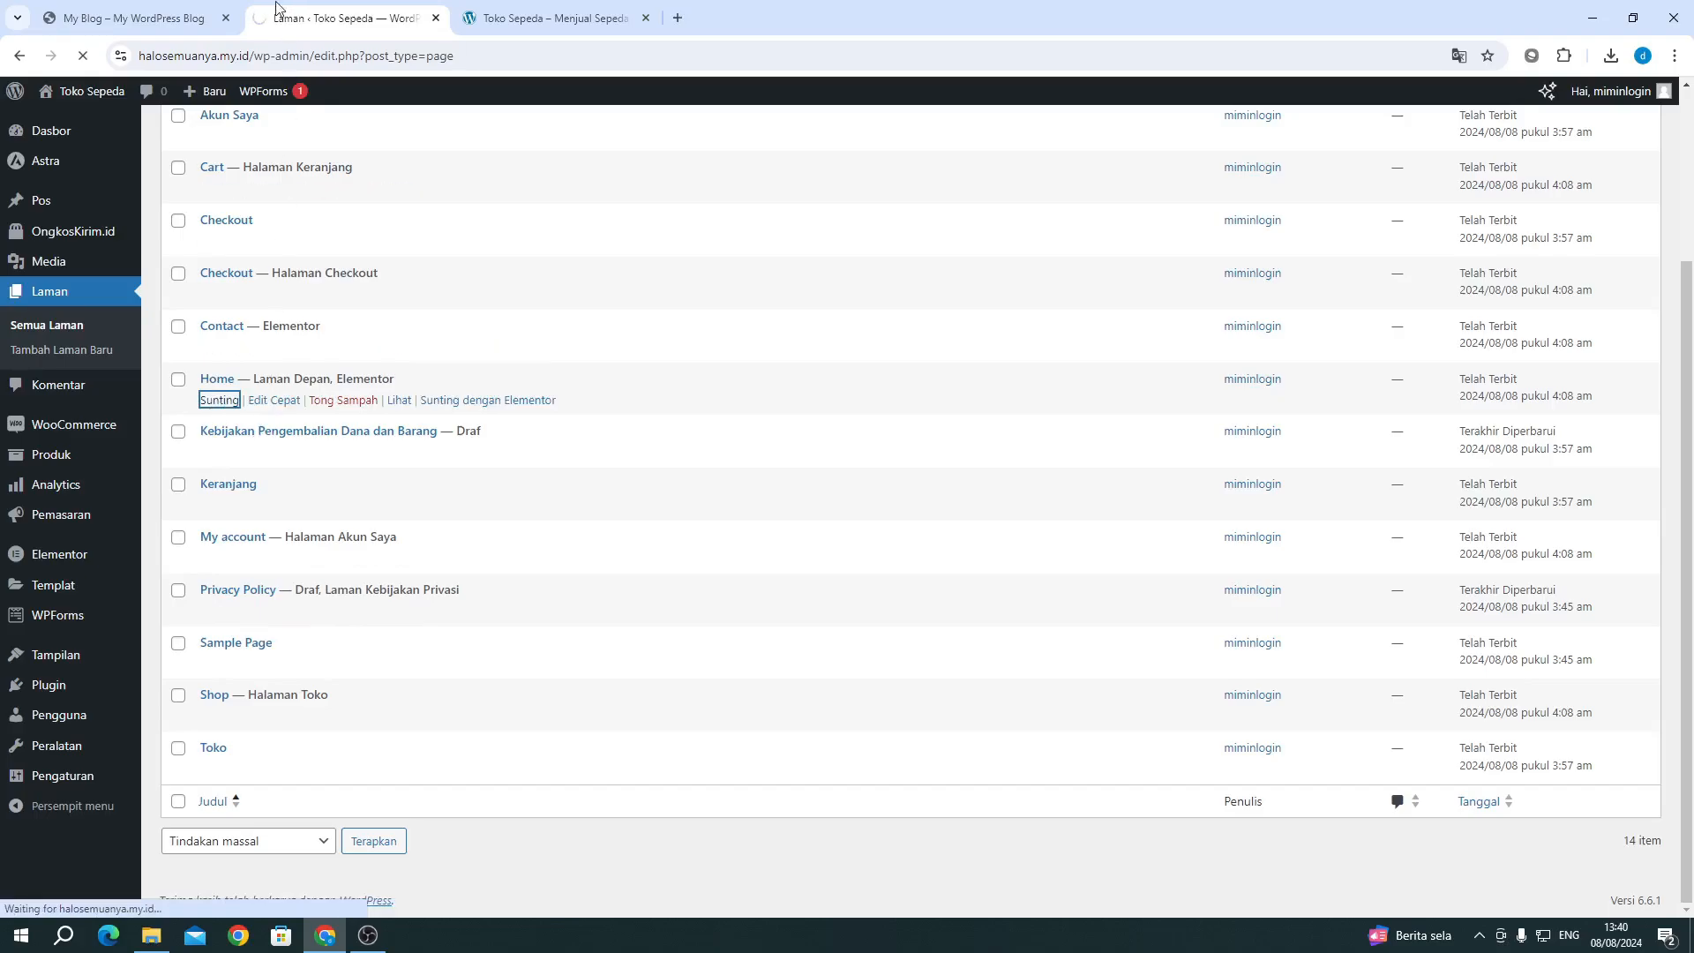
{"action": "left_click", "coordinate": [226, 17]}
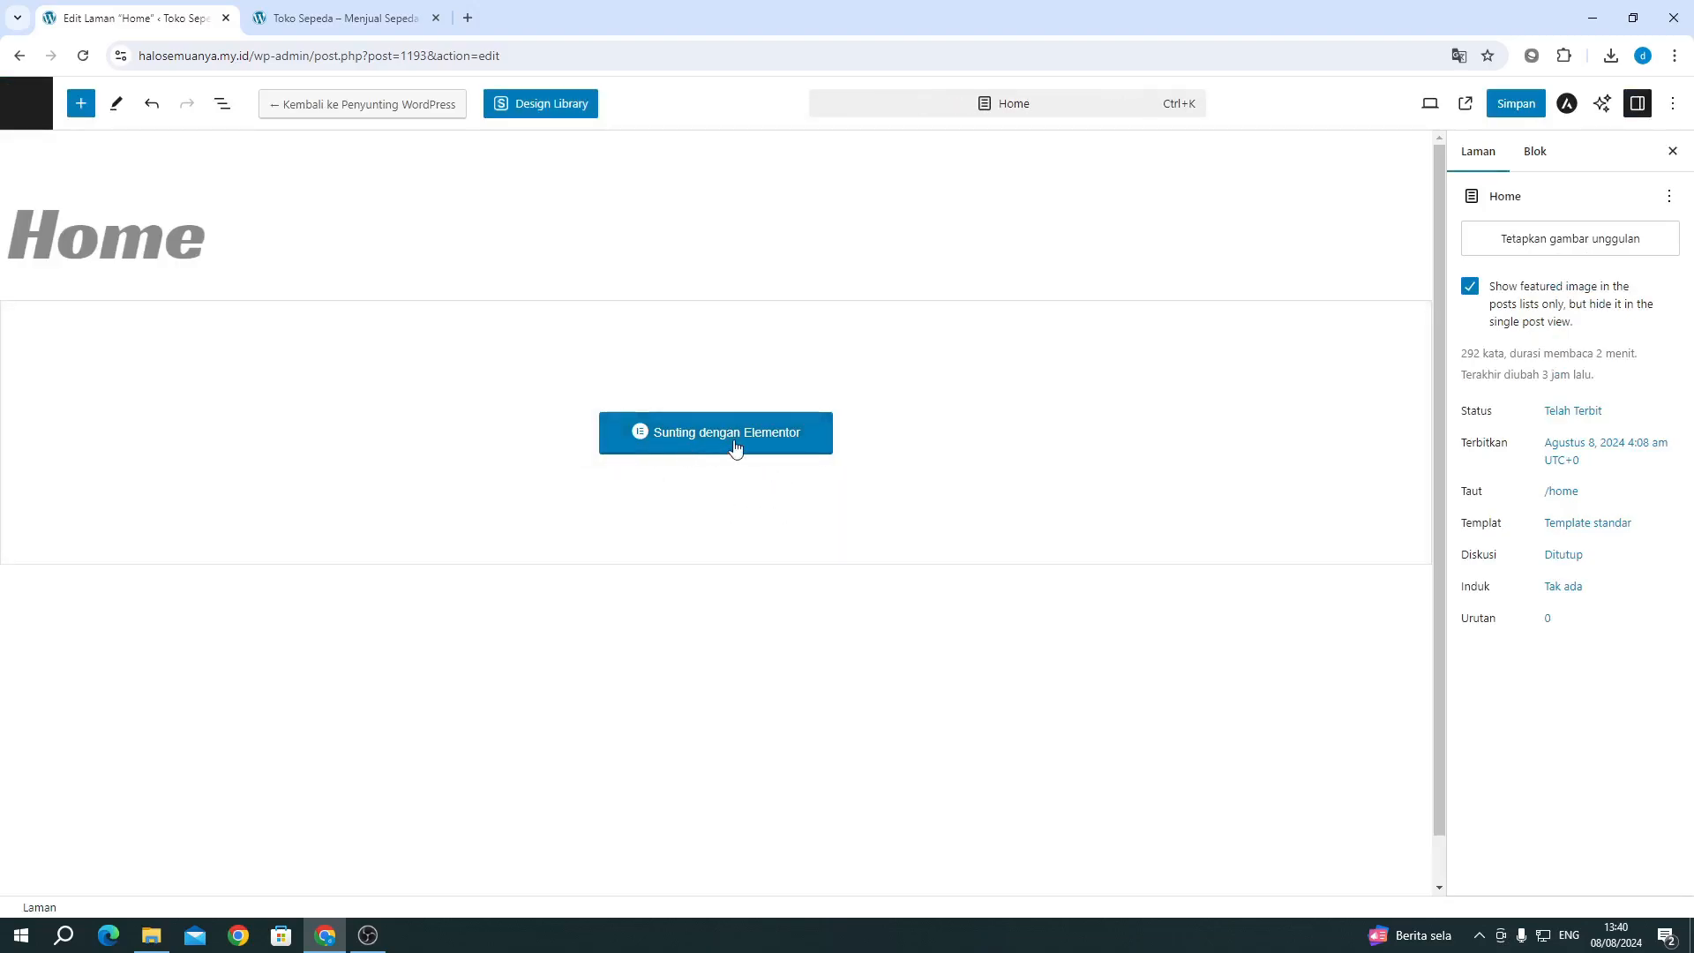
Step: Save the Home page and open it in the Elementor editor, dismissing the AI promotion
{"action": "right_click", "coordinate": [690, 425]}
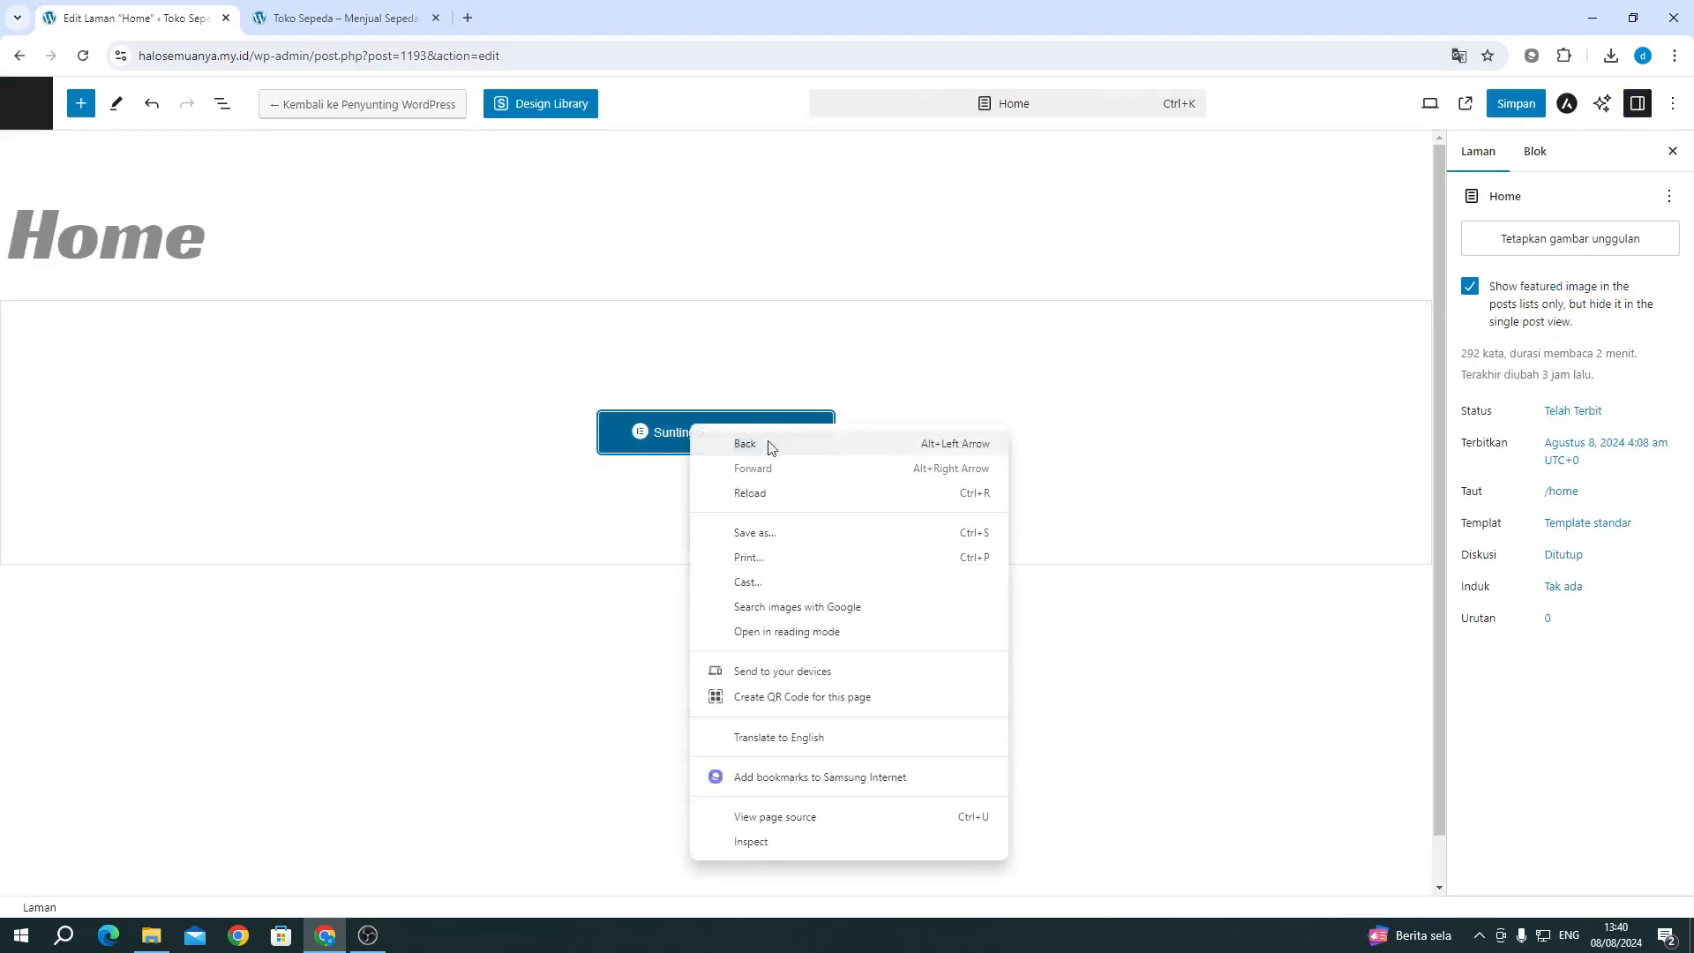
{"action": "right_click", "coordinate": [664, 437]}
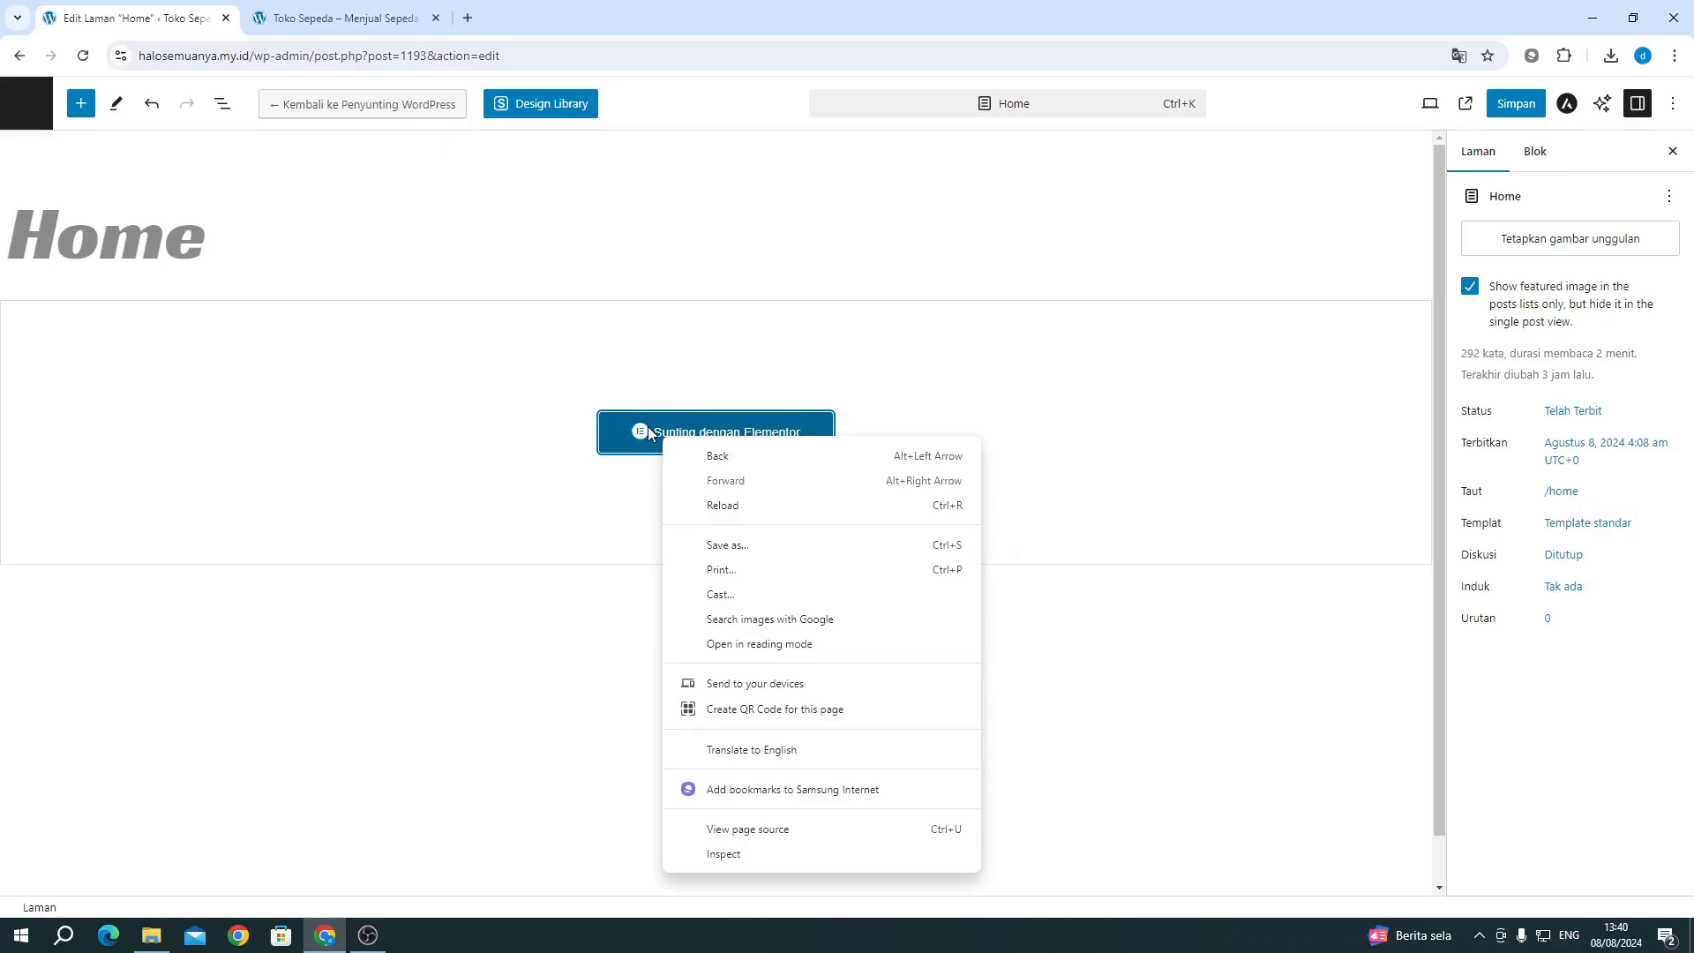
{"action": "left_click", "coordinate": [649, 433]}
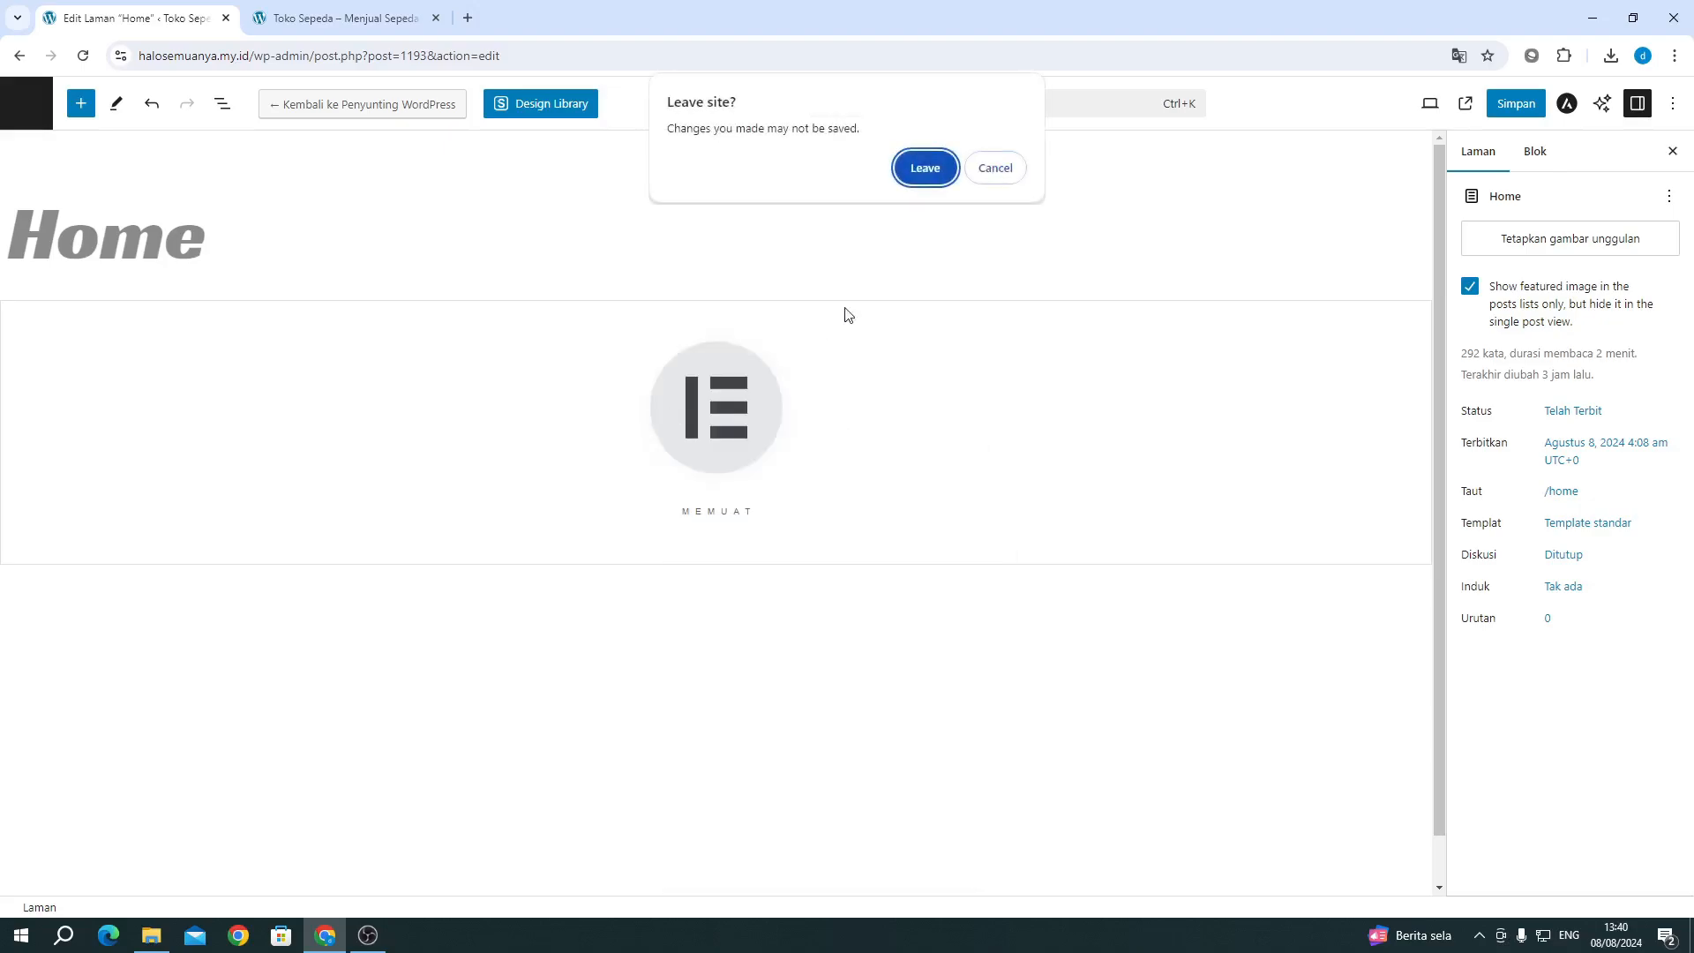
{"action": "left_click", "coordinate": [1002, 171]}
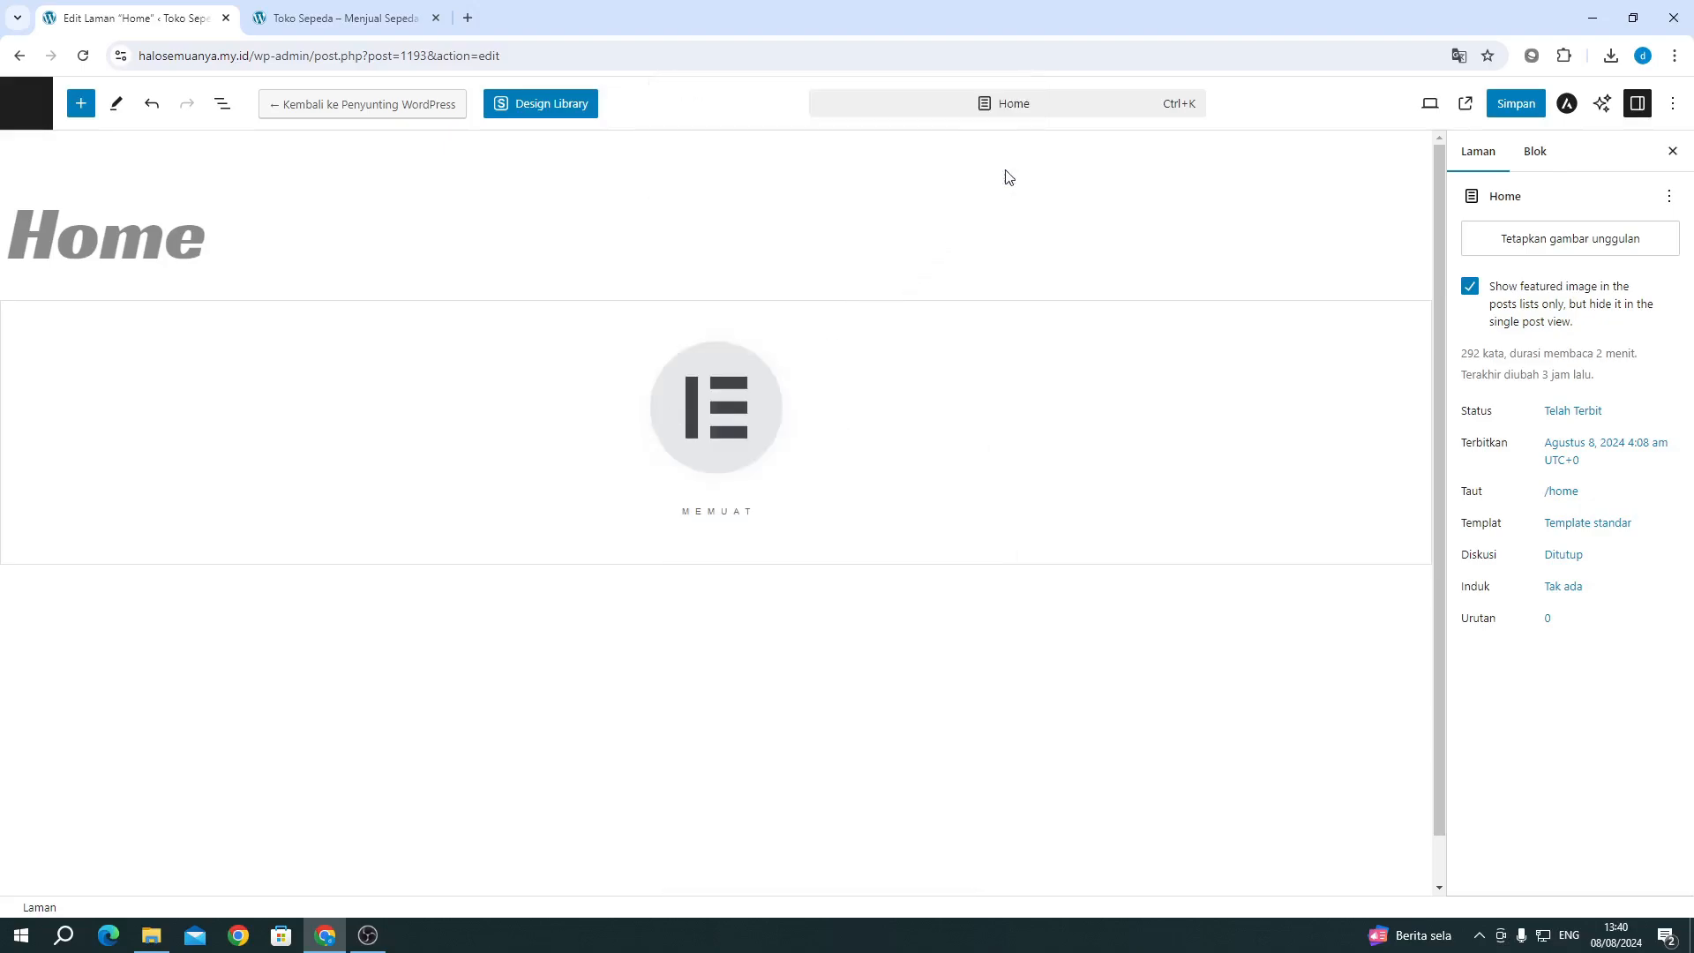
{"action": "left_click", "coordinate": [1511, 109]}
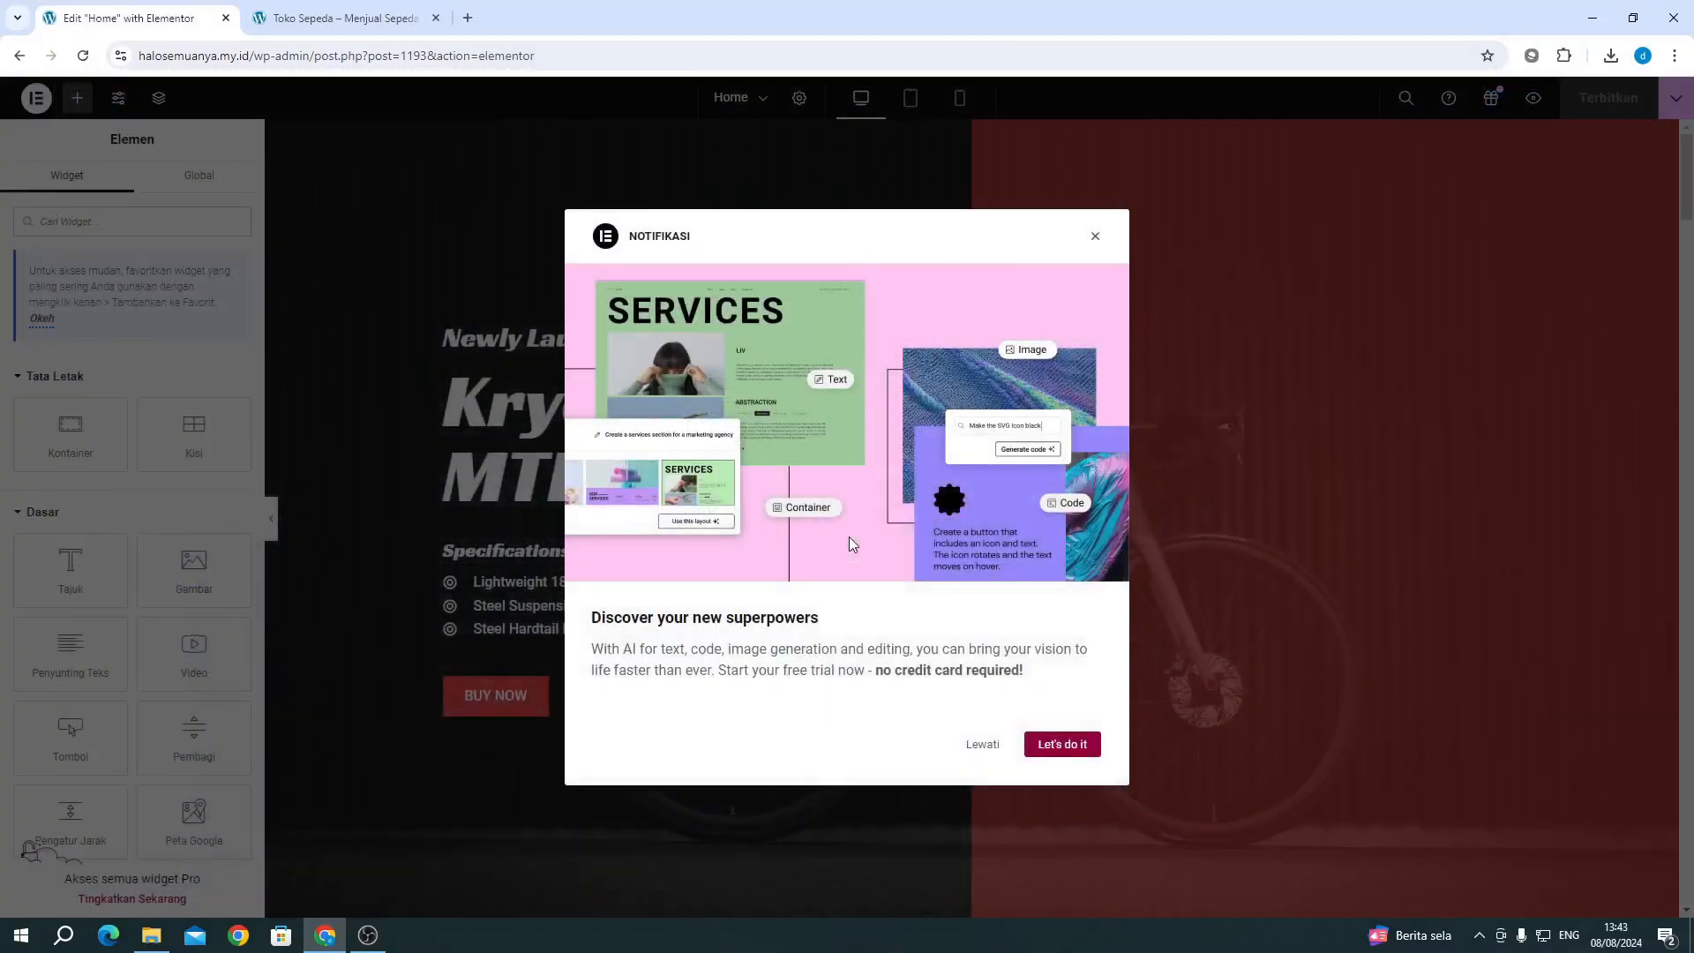
{"action": "left_click", "coordinate": [1097, 238]}
Step: Open the settings of the shortcode widget that lists the bicycles under the New Arrivales heading
{"action": "scroll", "coordinate": [928, 356], "scroll_direction": "down", "scroll_amount": 6}
{"action": "scroll", "coordinate": [928, 362], "scroll_direction": "up", "scroll_amount": 4}
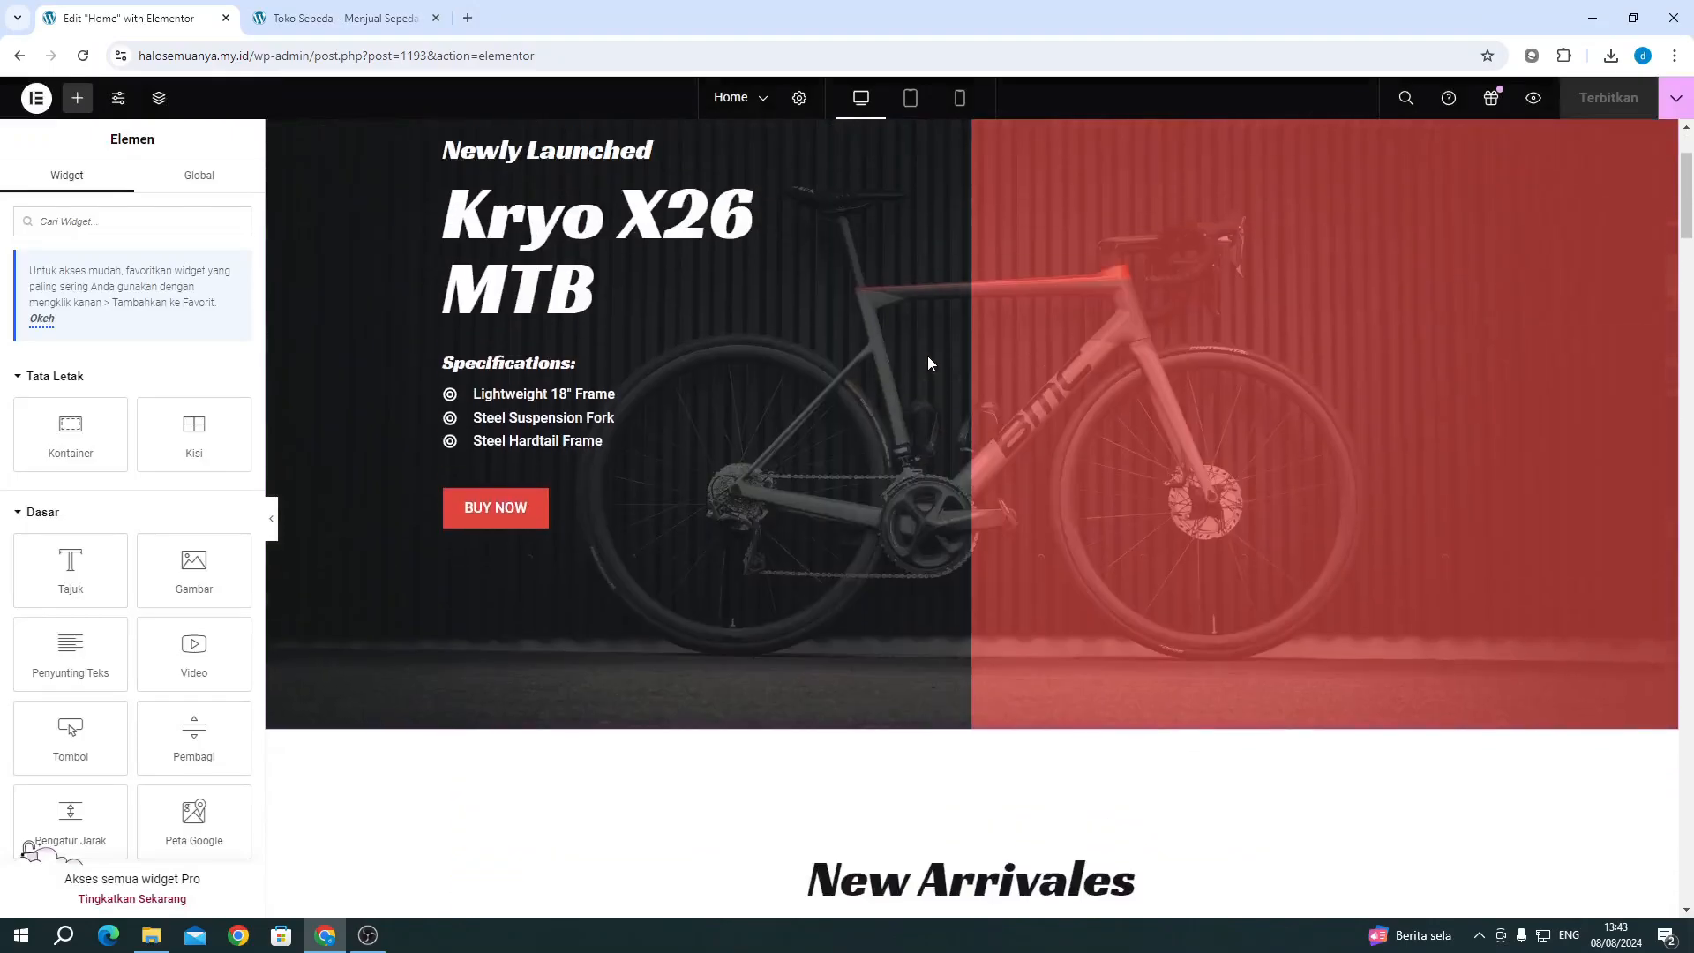
{"action": "scroll", "coordinate": [928, 363], "scroll_direction": "up", "scroll_amount": 1}
{"action": "scroll", "coordinate": [869, 615], "scroll_direction": "down", "scroll_amount": 4}
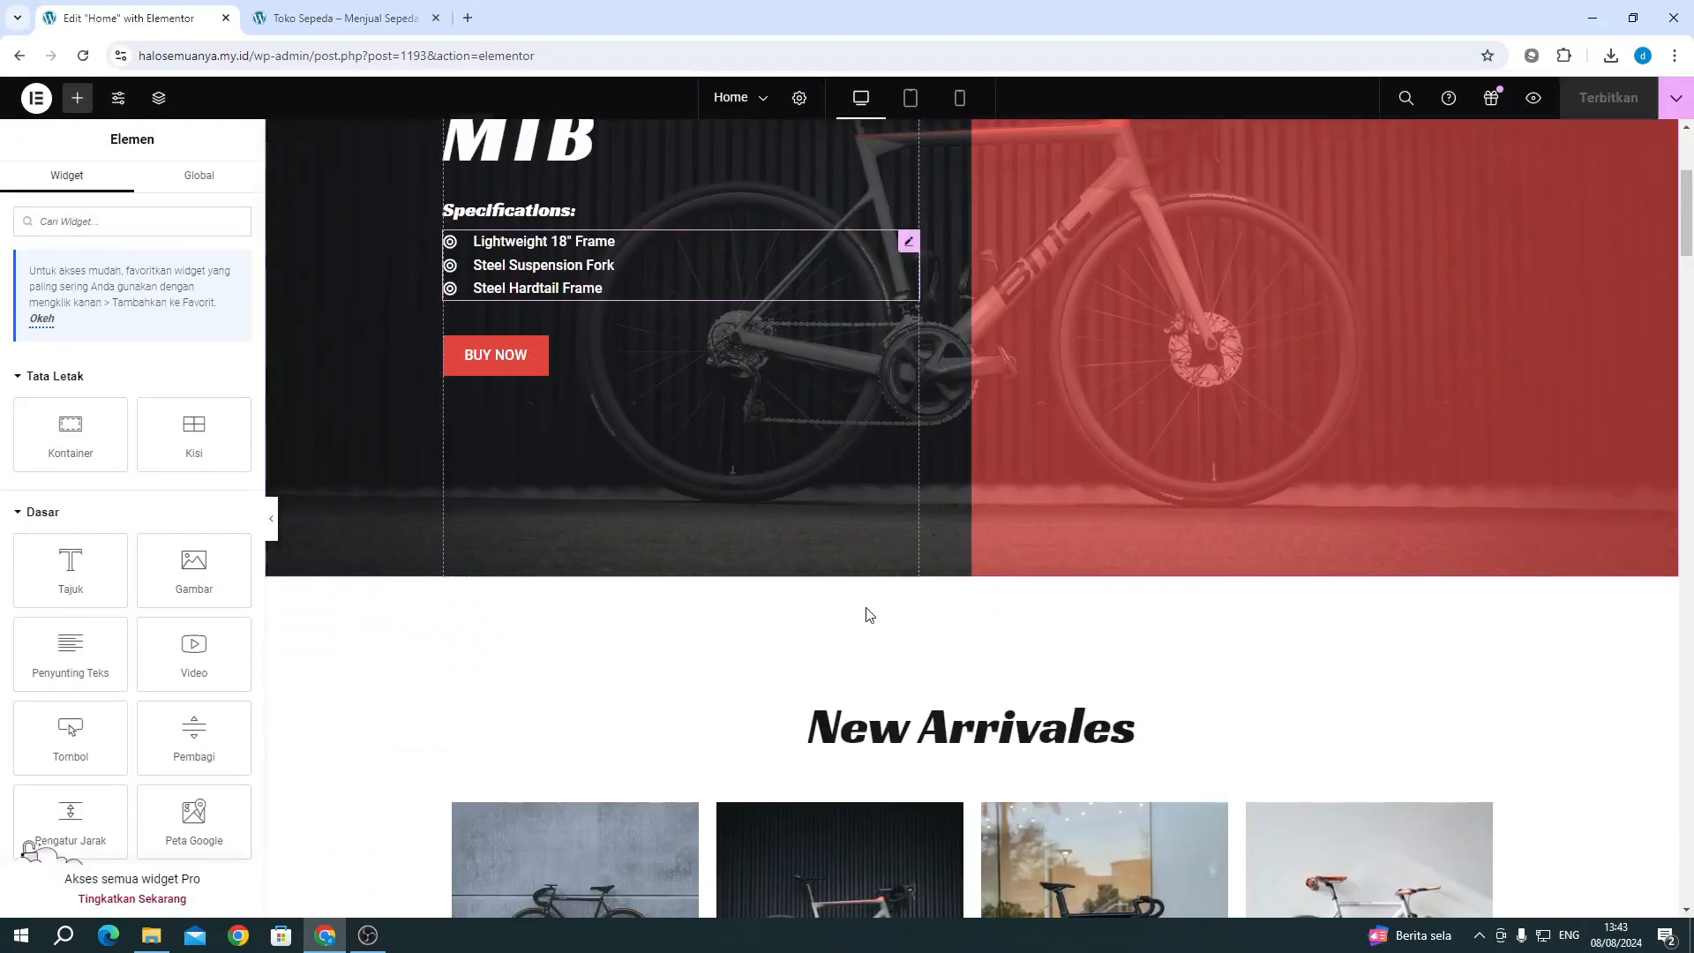
{"action": "scroll", "coordinate": [869, 615], "scroll_direction": "down", "scroll_amount": 4}
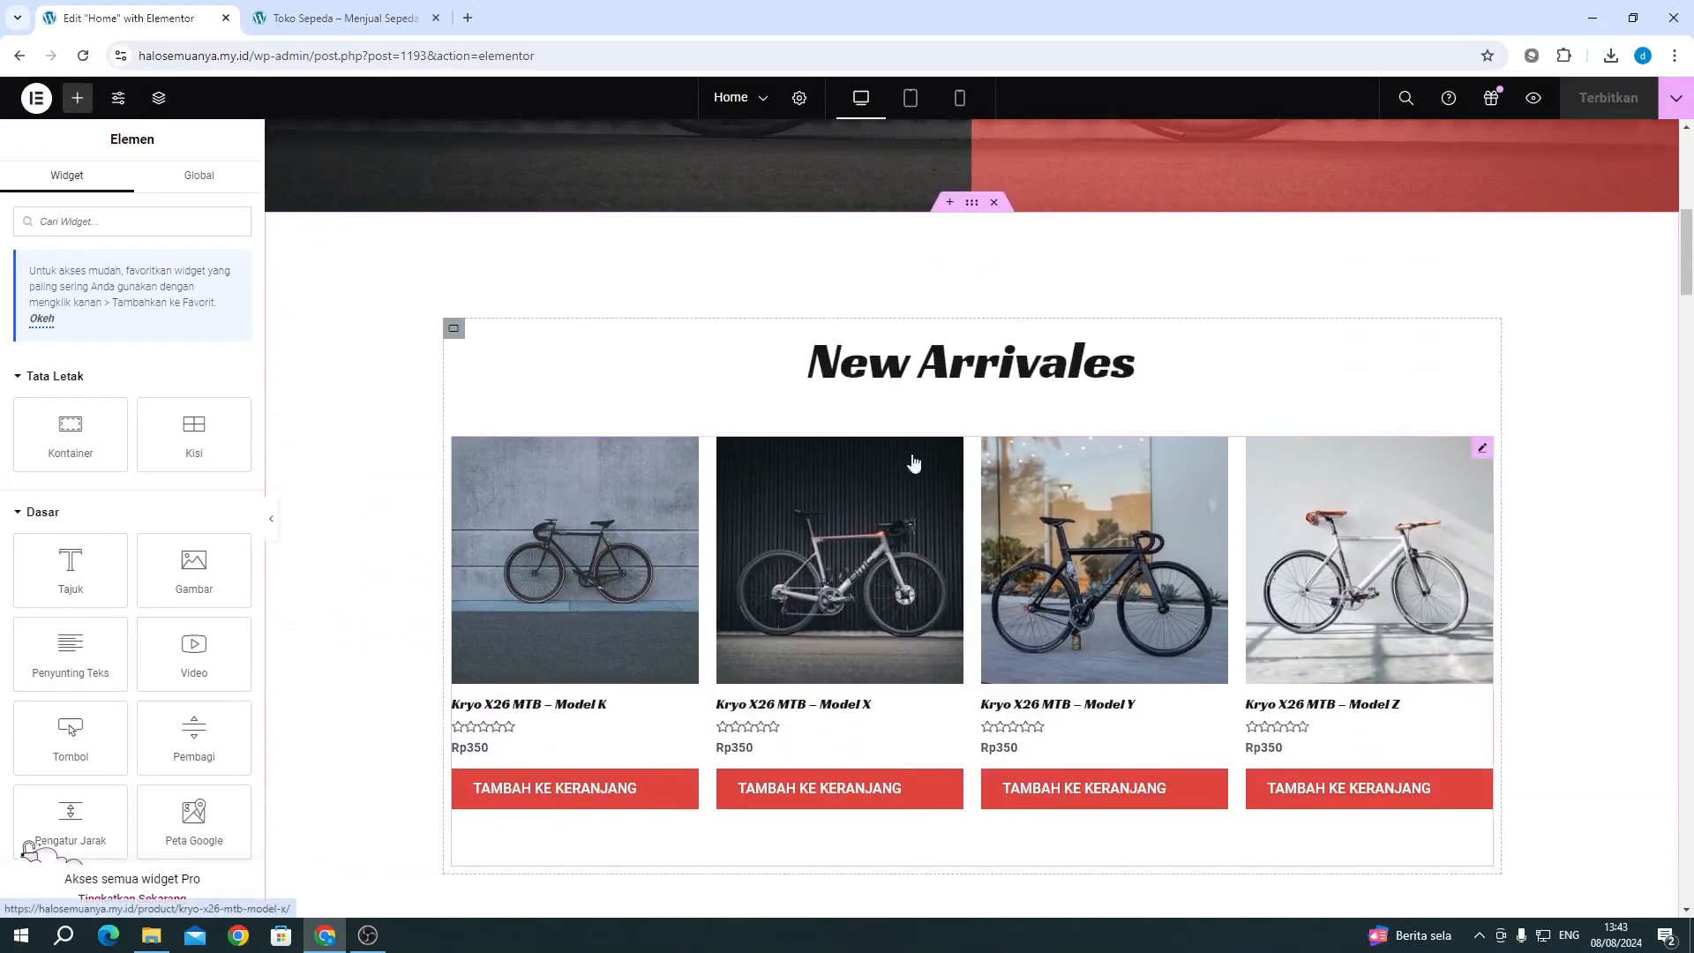
{"action": "left_click", "coordinate": [1483, 447]}
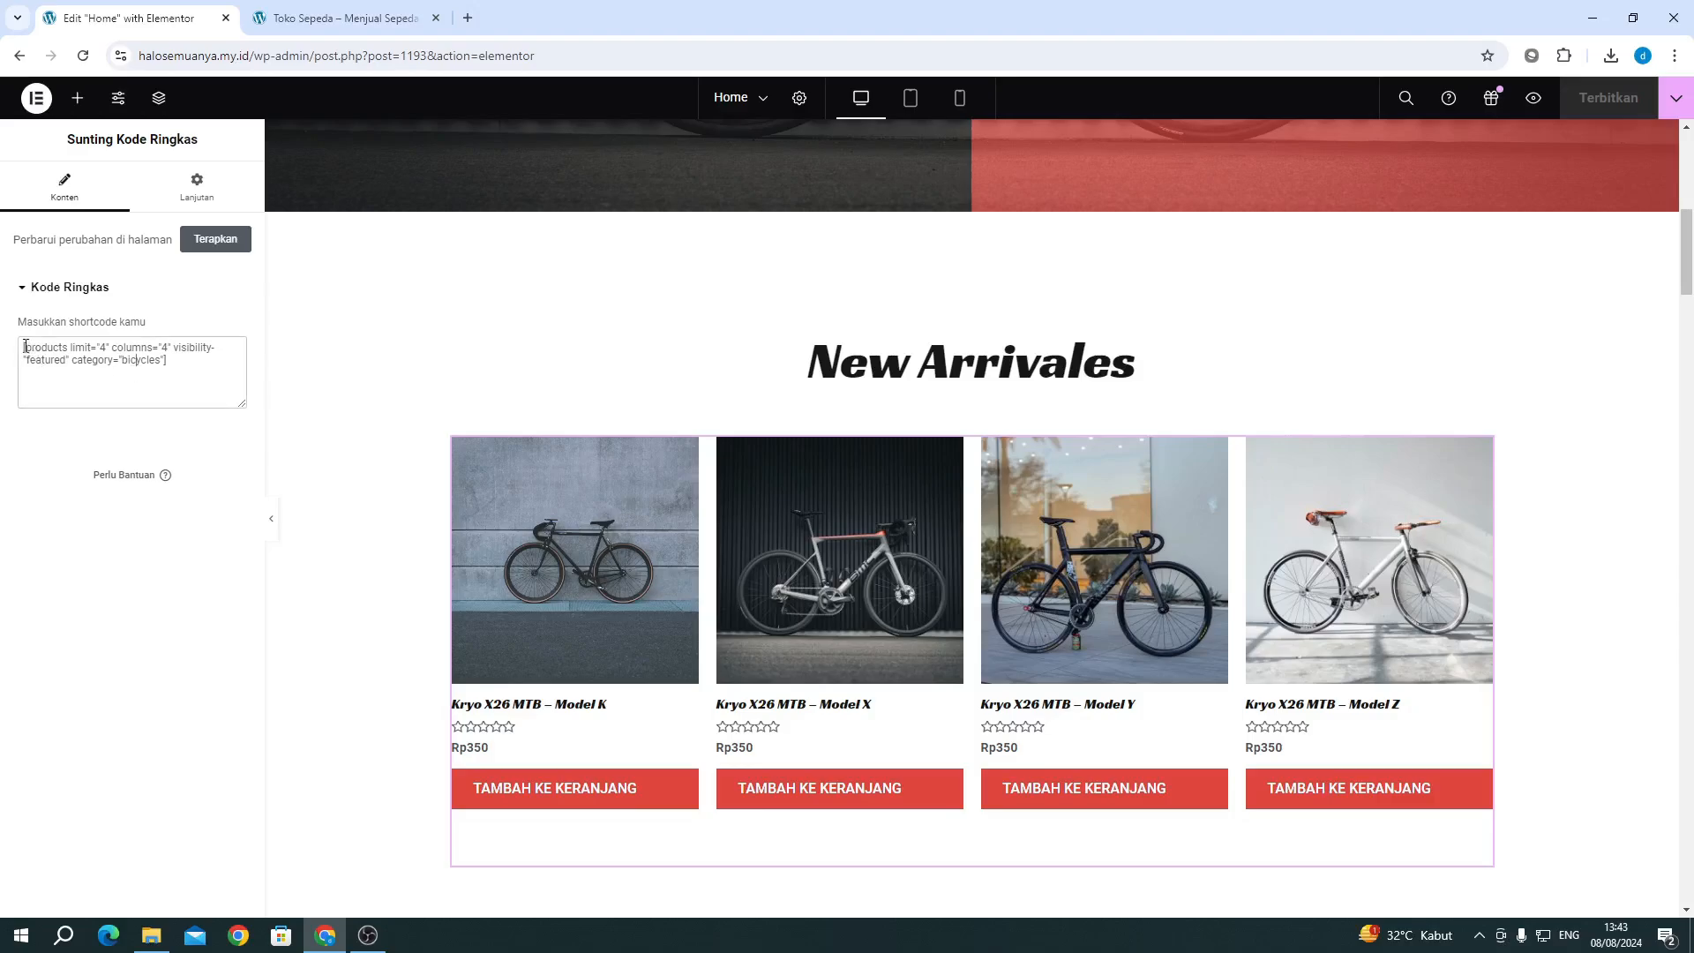
Step: Set the product limit in the New Arrivales shortcode to 5 and check the refreshed product grid
{"action": "left_click_drag", "start_coordinate": [25, 346], "coordinate": [186, 364]}
{"action": "left_click", "coordinate": [208, 367]}
{"action": "left_click_drag", "start_coordinate": [79, 361], "coordinate": [153, 363]}
{"action": "left_click", "coordinate": [187, 371]}
{"action": "key", "text": "BackSpace"}
{"action": "type", "text": "5"}
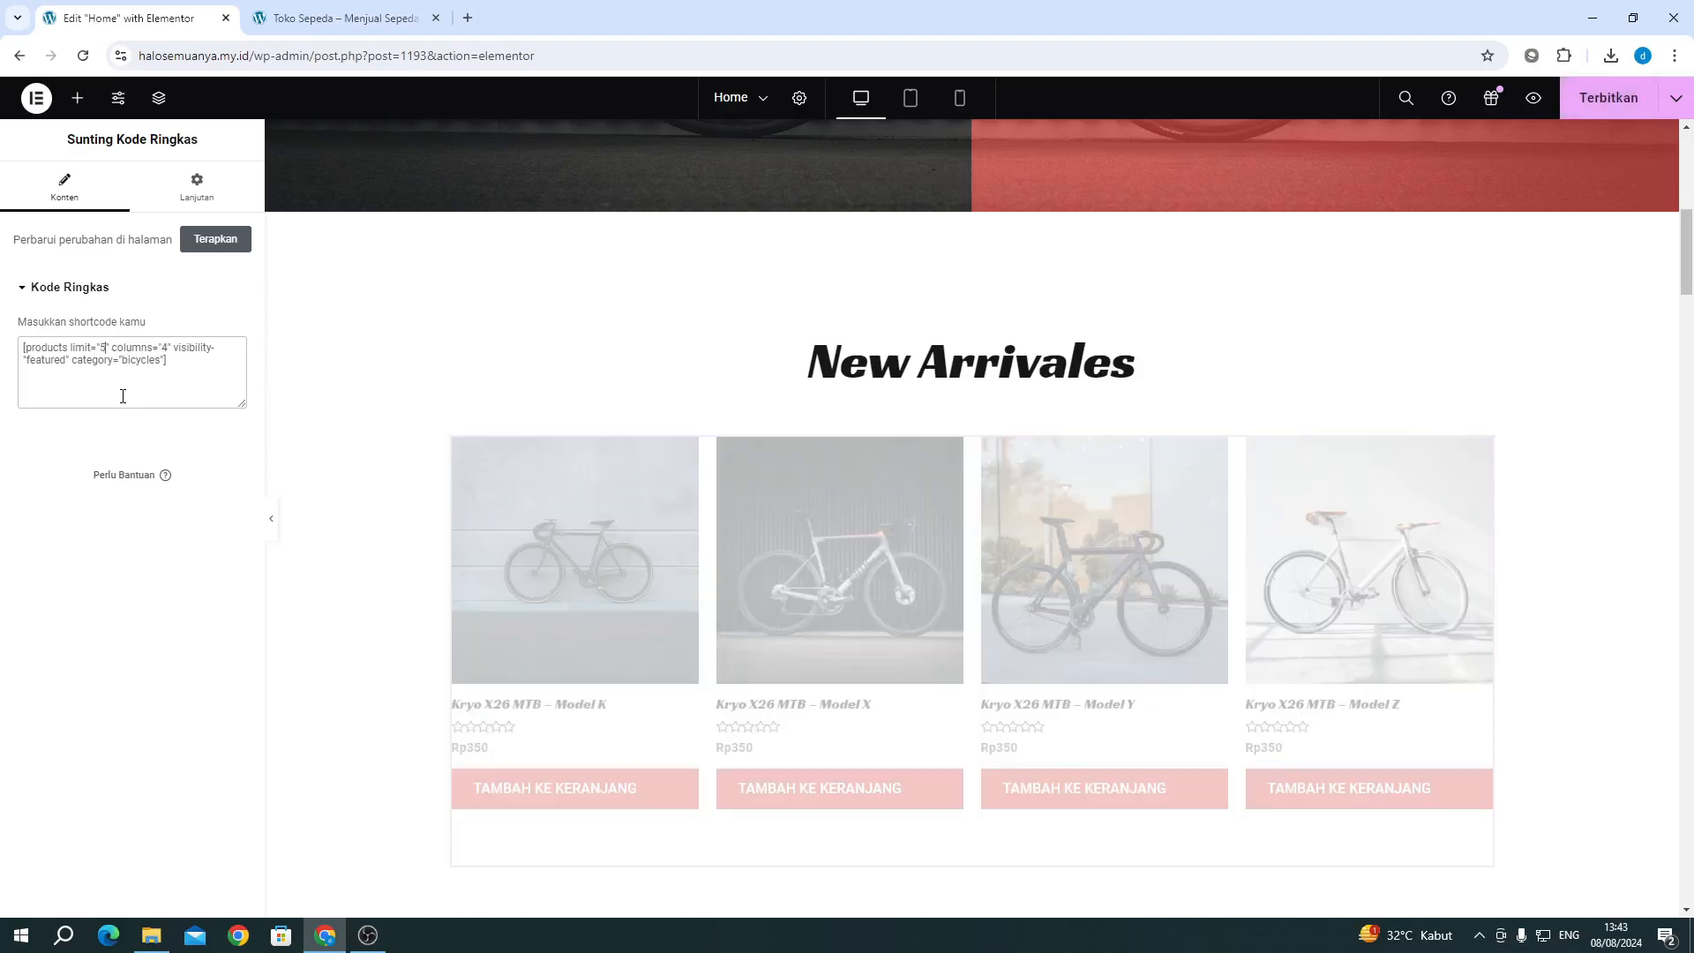
{"action": "scroll", "coordinate": [495, 681], "scroll_direction": "down", "scroll_amount": 3}
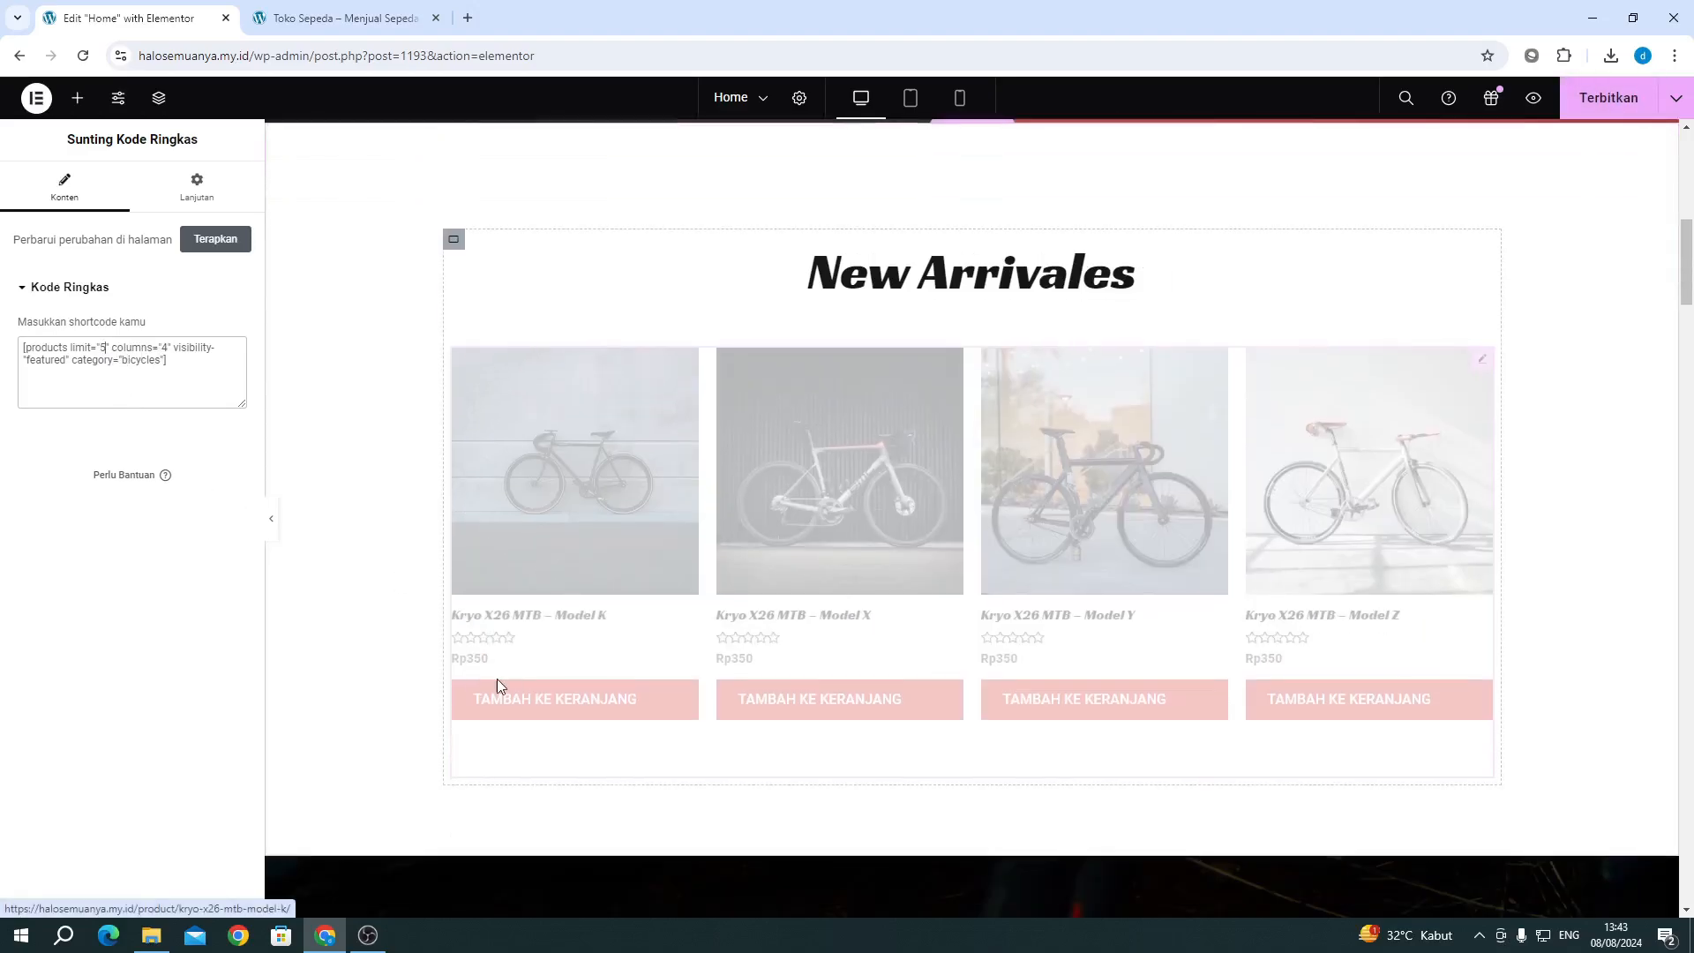
{"action": "scroll", "coordinate": [805, 563], "scroll_direction": "up", "scroll_amount": 2}
{"action": "scroll", "coordinate": [707, 699], "scroll_direction": "down", "scroll_amount": 4}
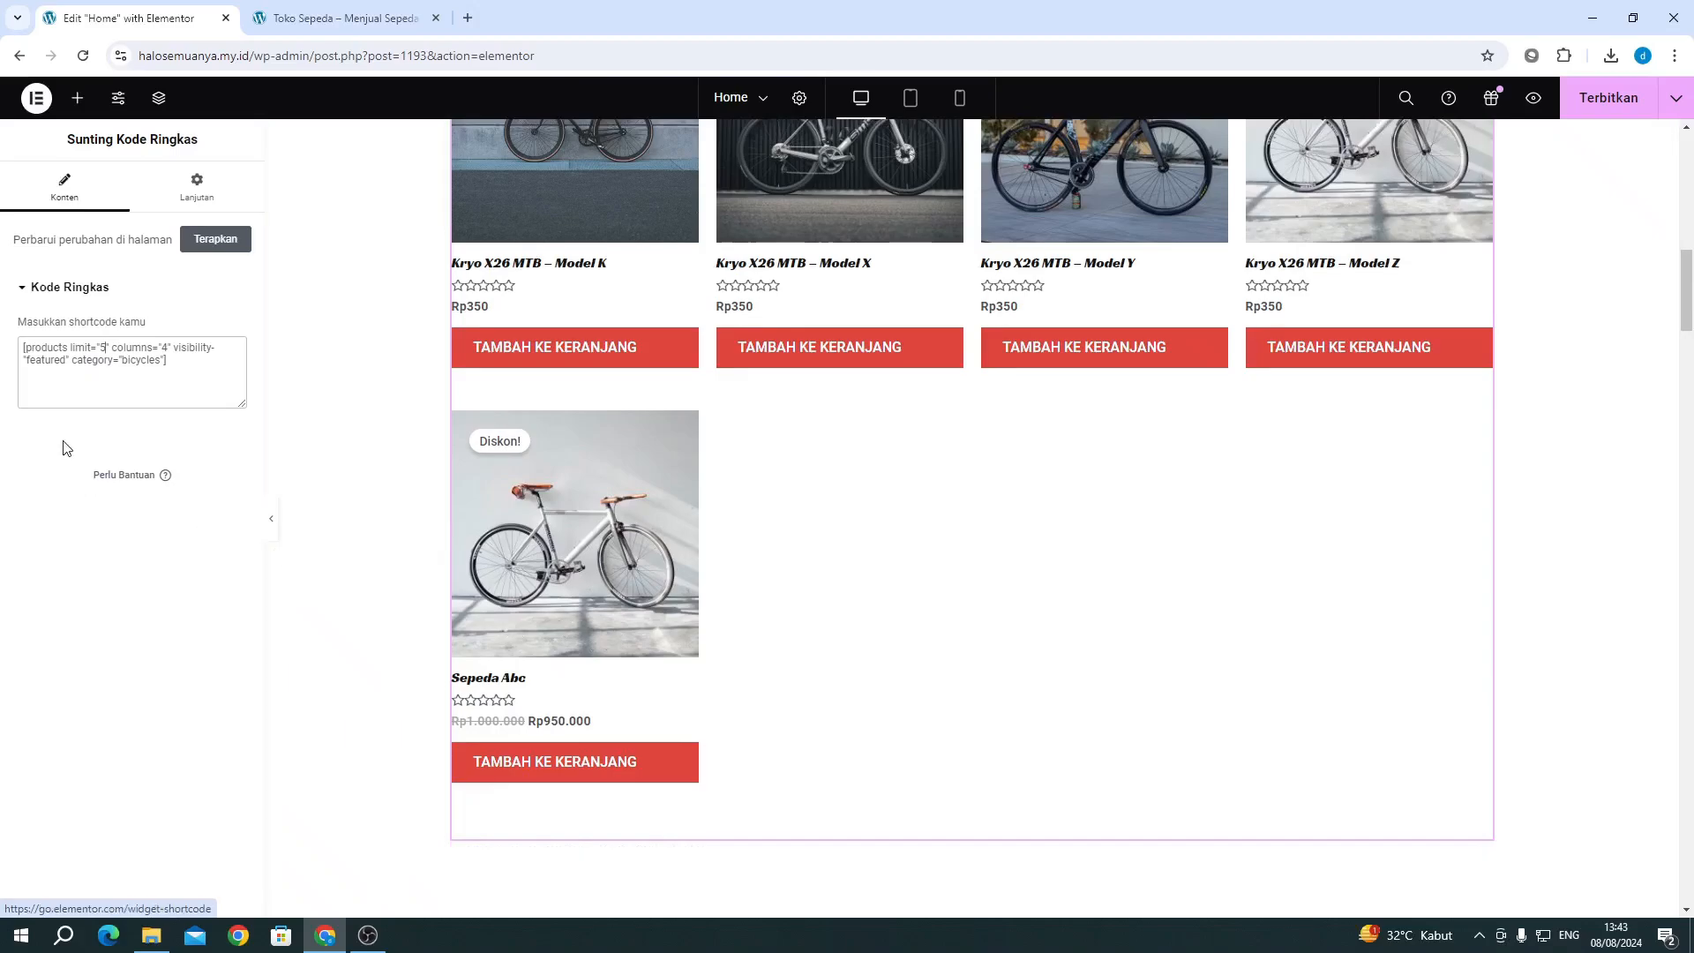
Step: Set the product limit in the New Arrivales shortcode back to 4
{"action": "key", "text": "BackSpace"}
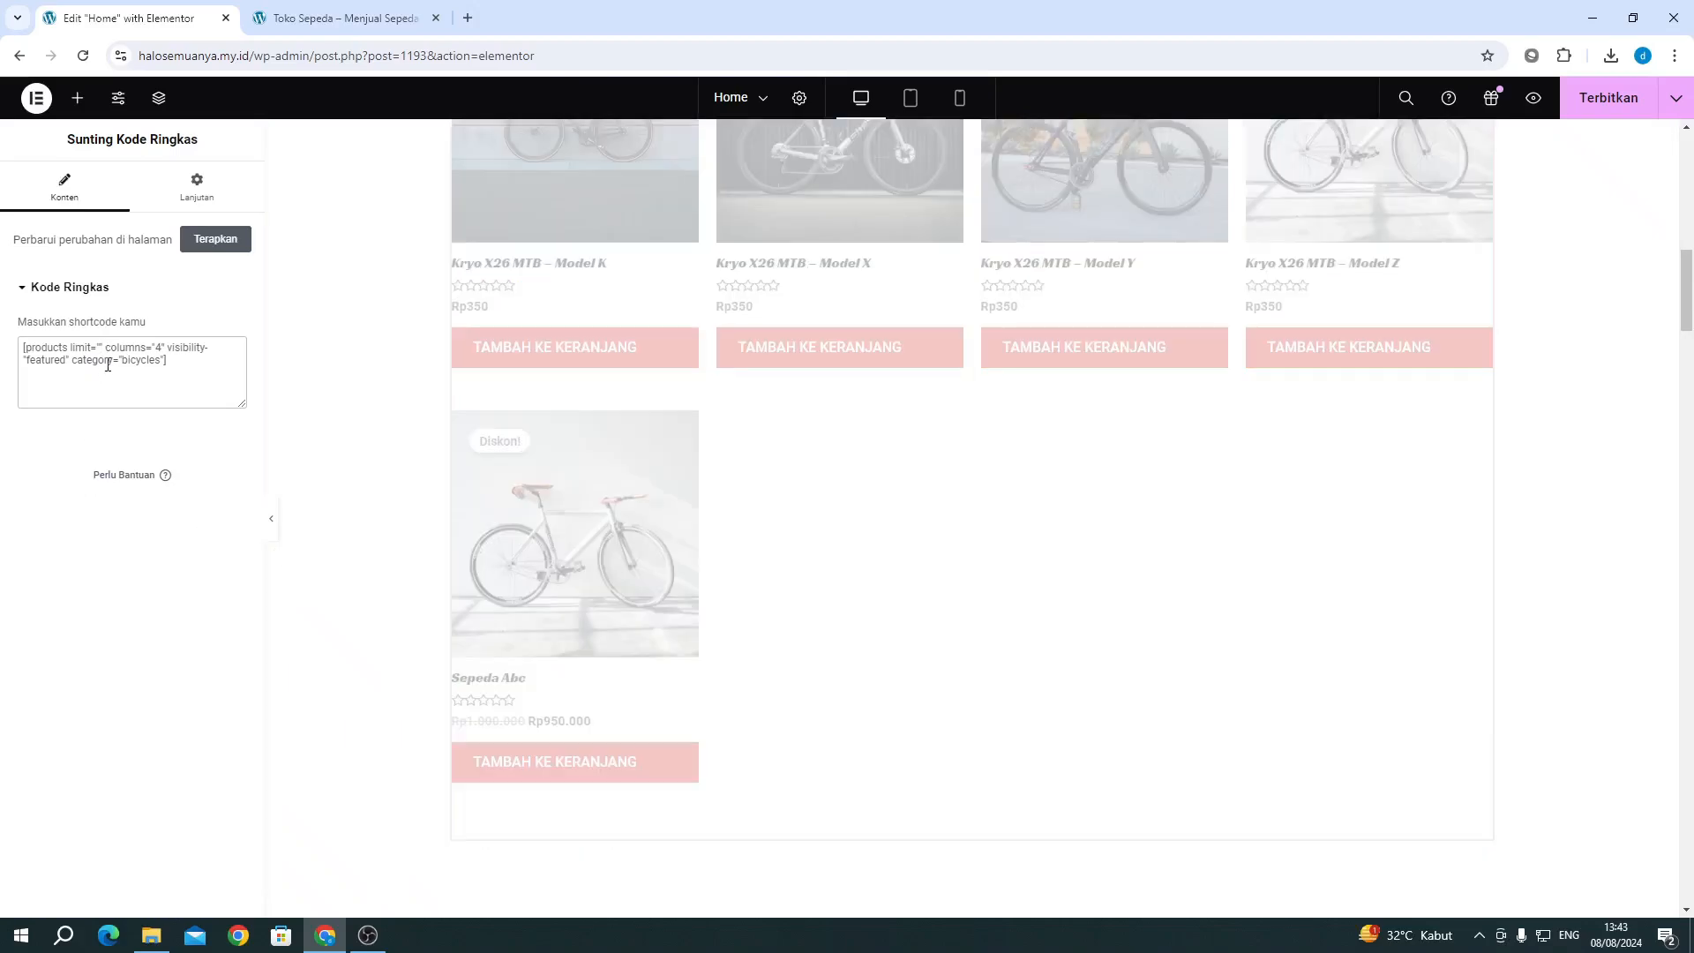
{"action": "type", "text": "4"}
{"action": "scroll", "coordinate": [865, 457], "scroll_direction": "up", "scroll_amount": 3}
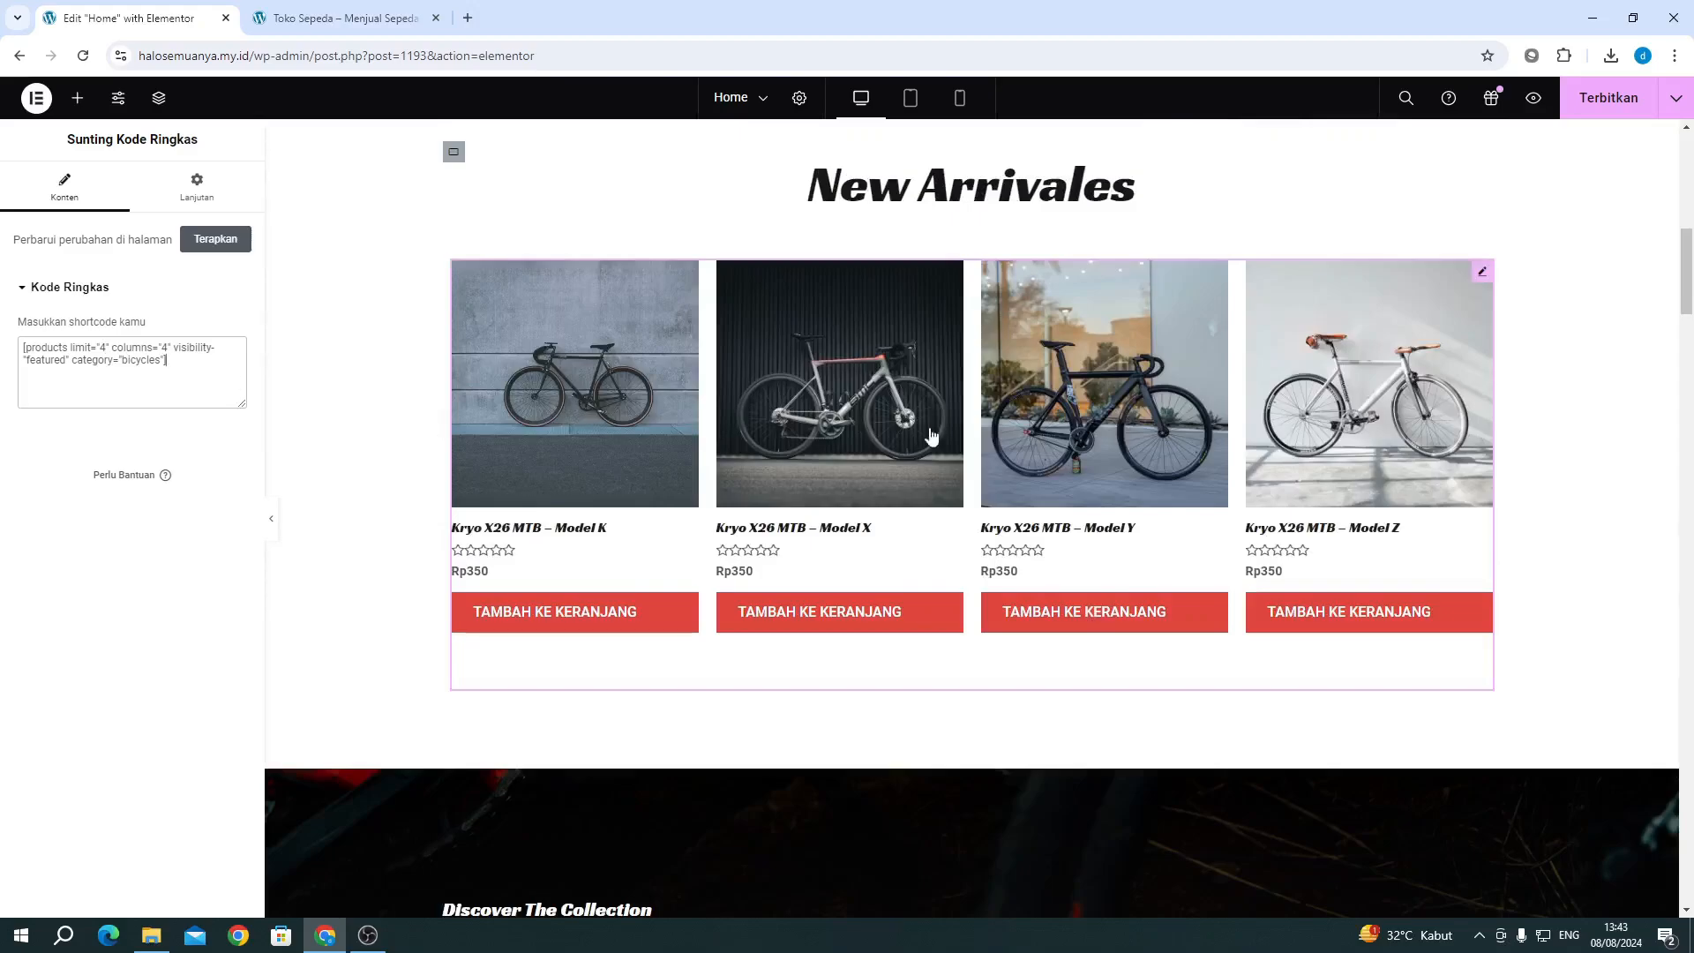
Step: Search the web for "woocommerce shortcode" and open the official WooCommerce documentation on included shortcodes
{"action": "left_click", "coordinate": [467, 18]}
{"action": "left_click", "coordinate": [533, 52]}
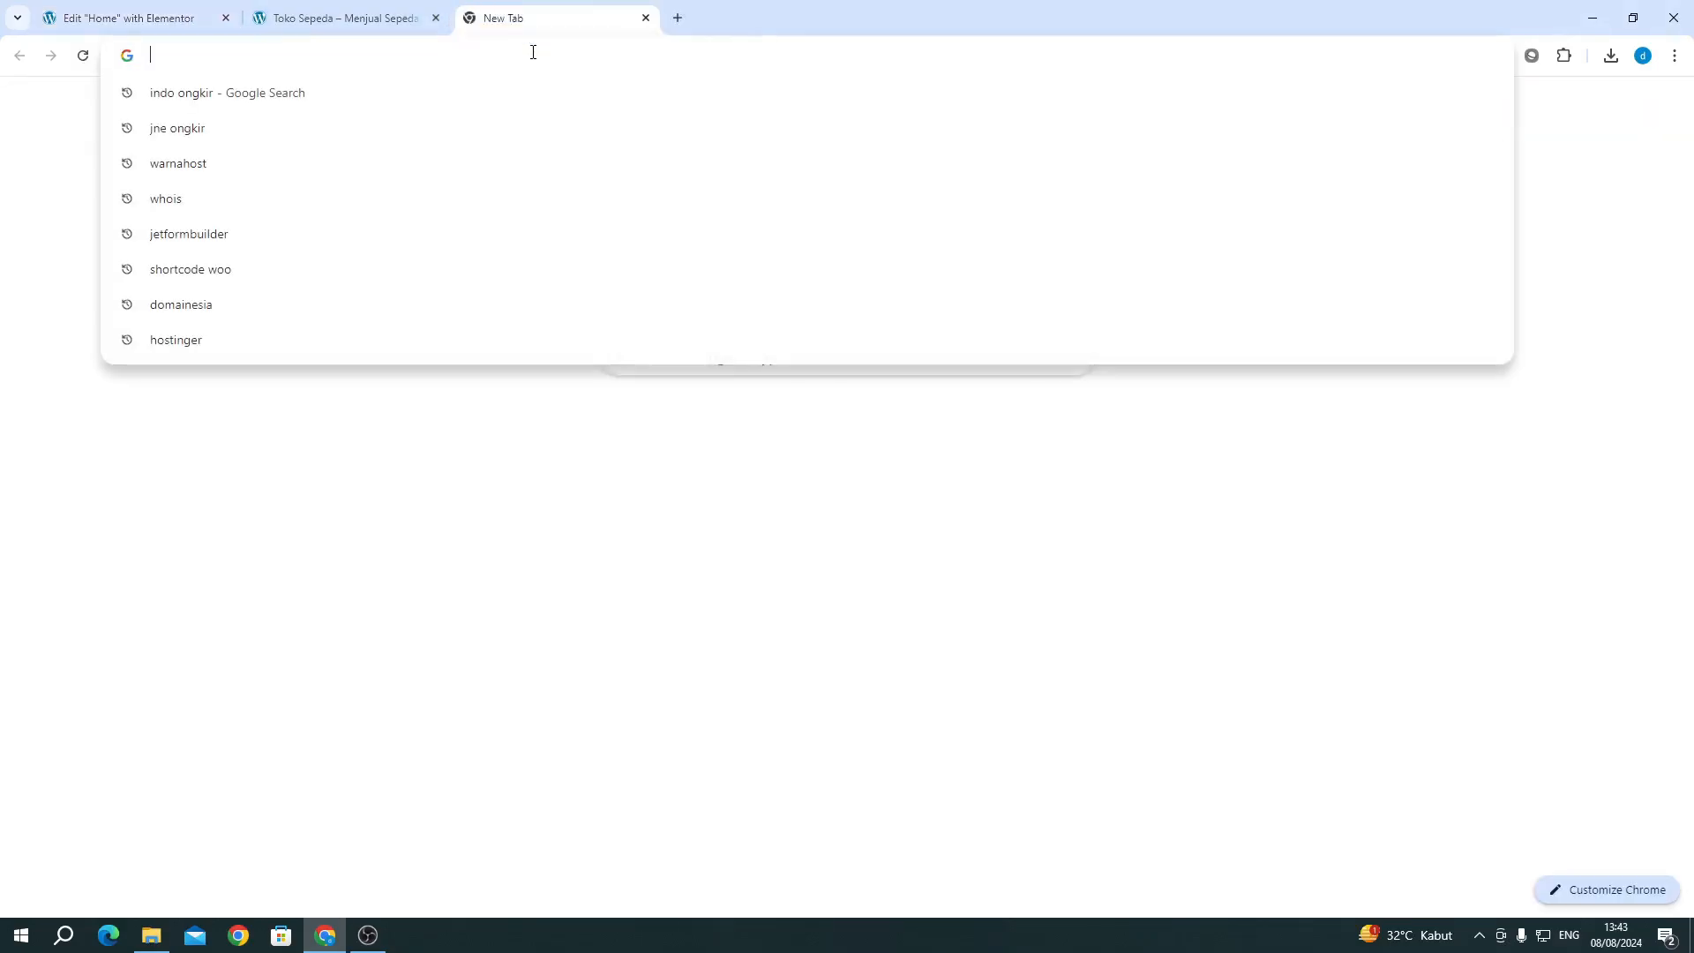
{"action": "type", "text": "w"}
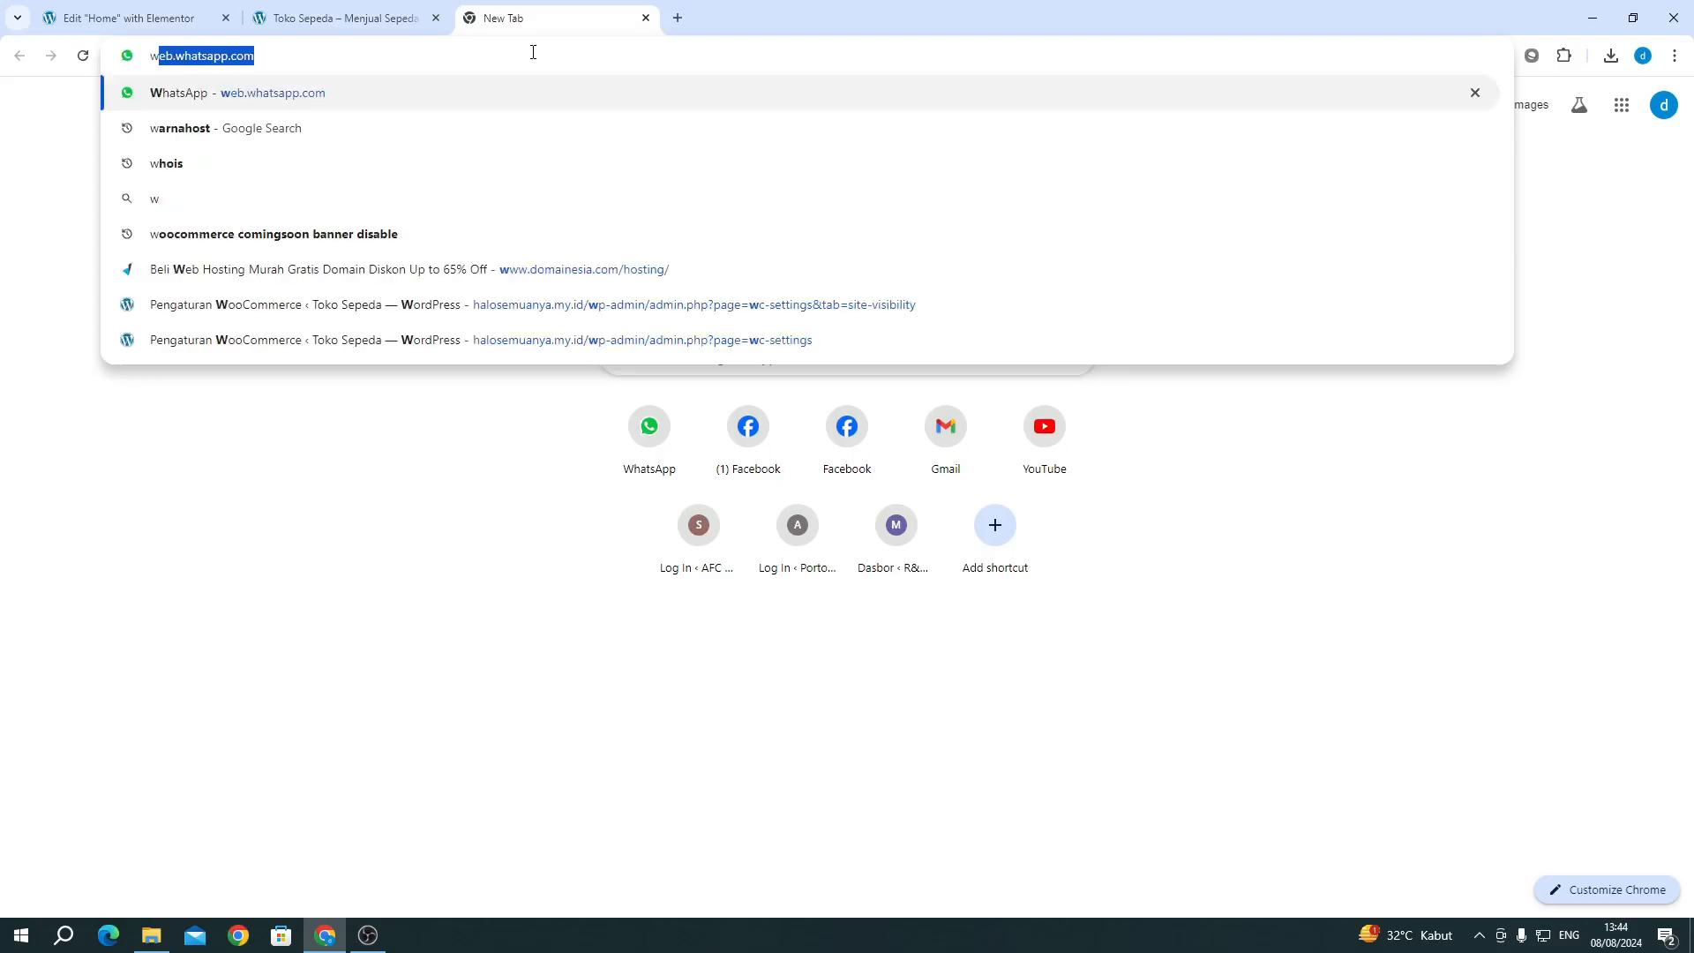
{"action": "type", "text": "oocommerce s"}
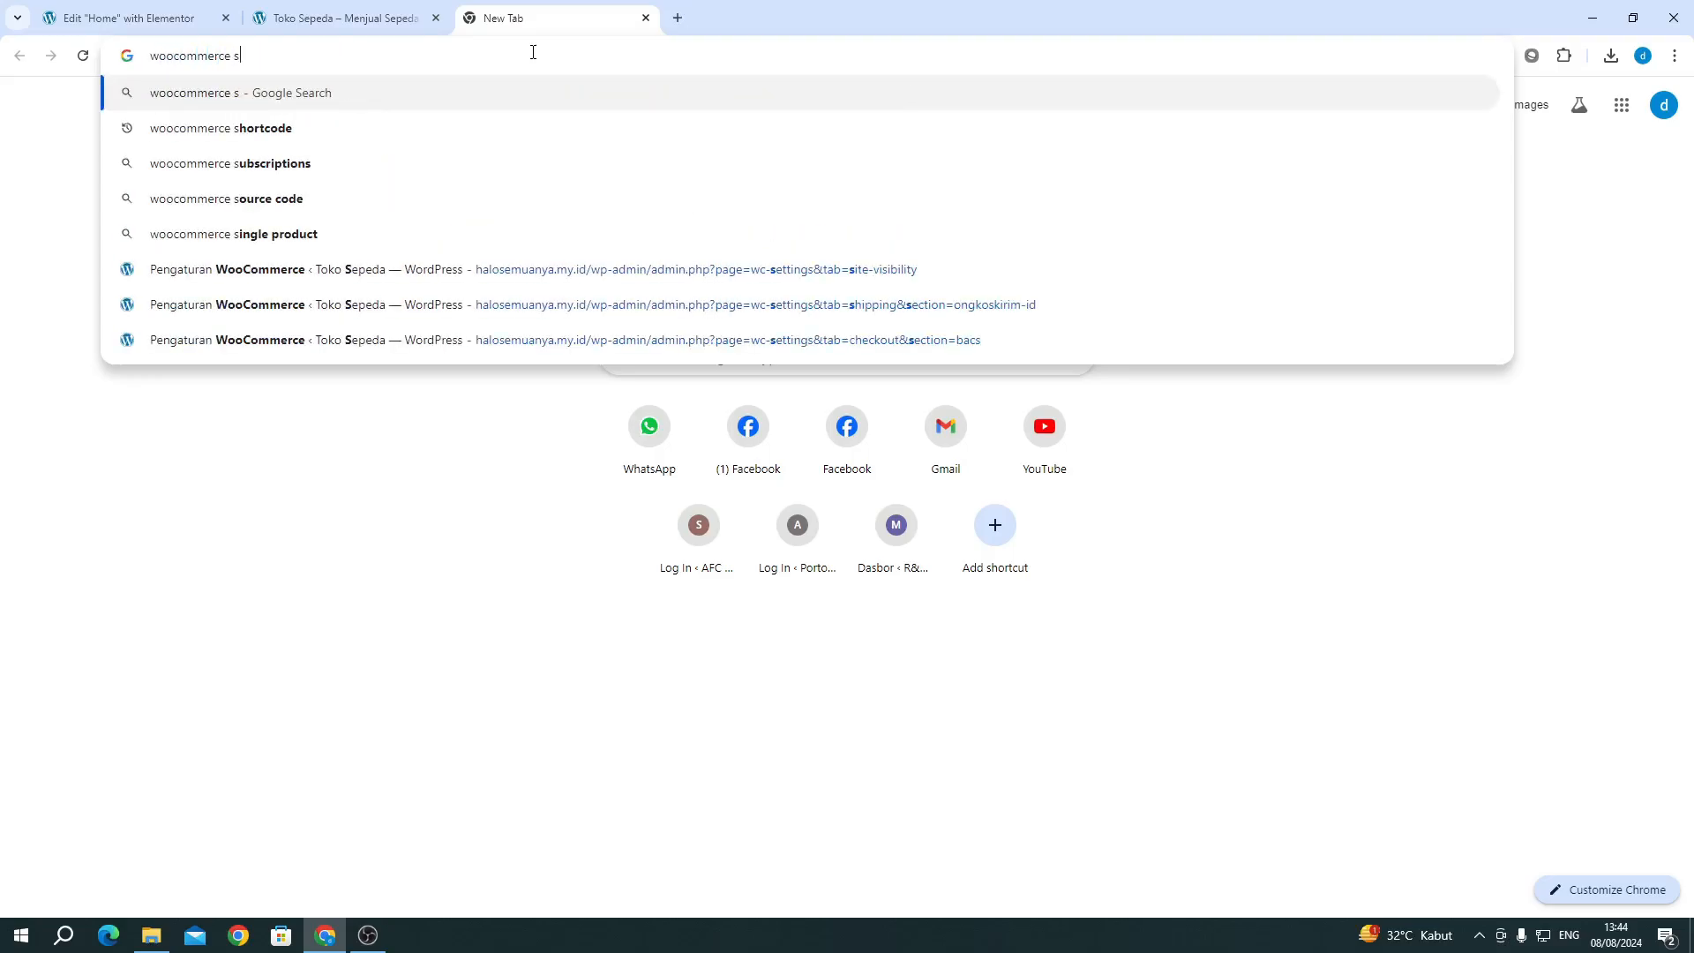
{"action": "key", "text": "Down"}
{"action": "key", "text": "Return"}
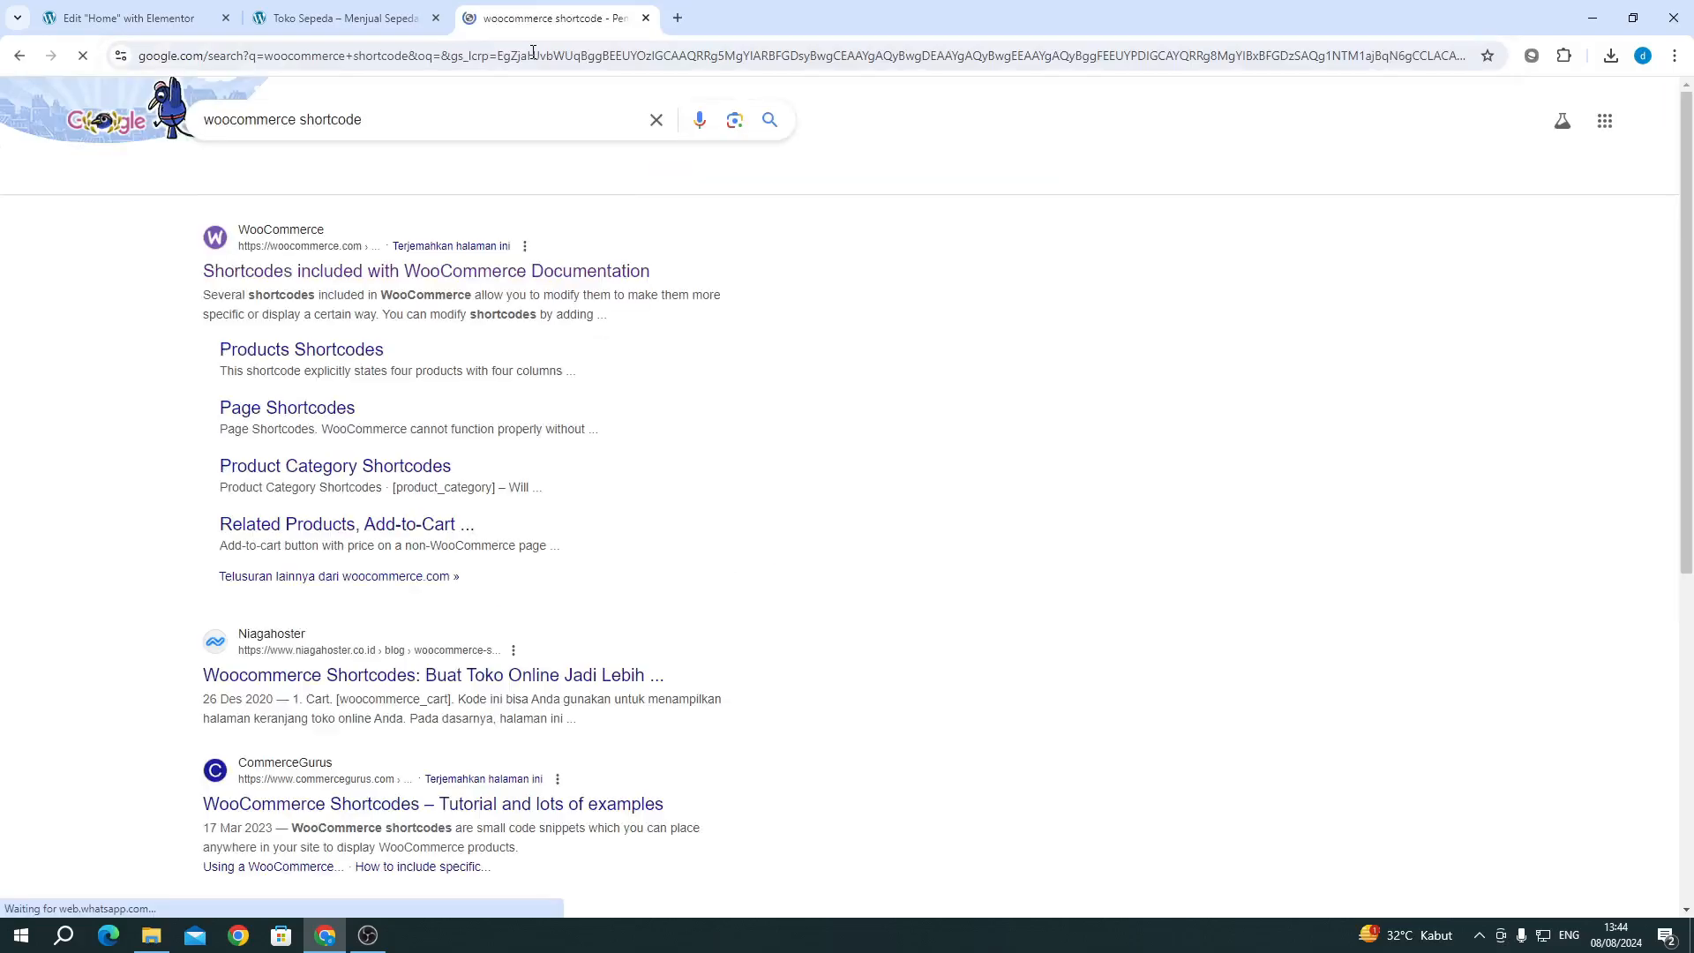
{"action": "left_click", "coordinate": [296, 270]}
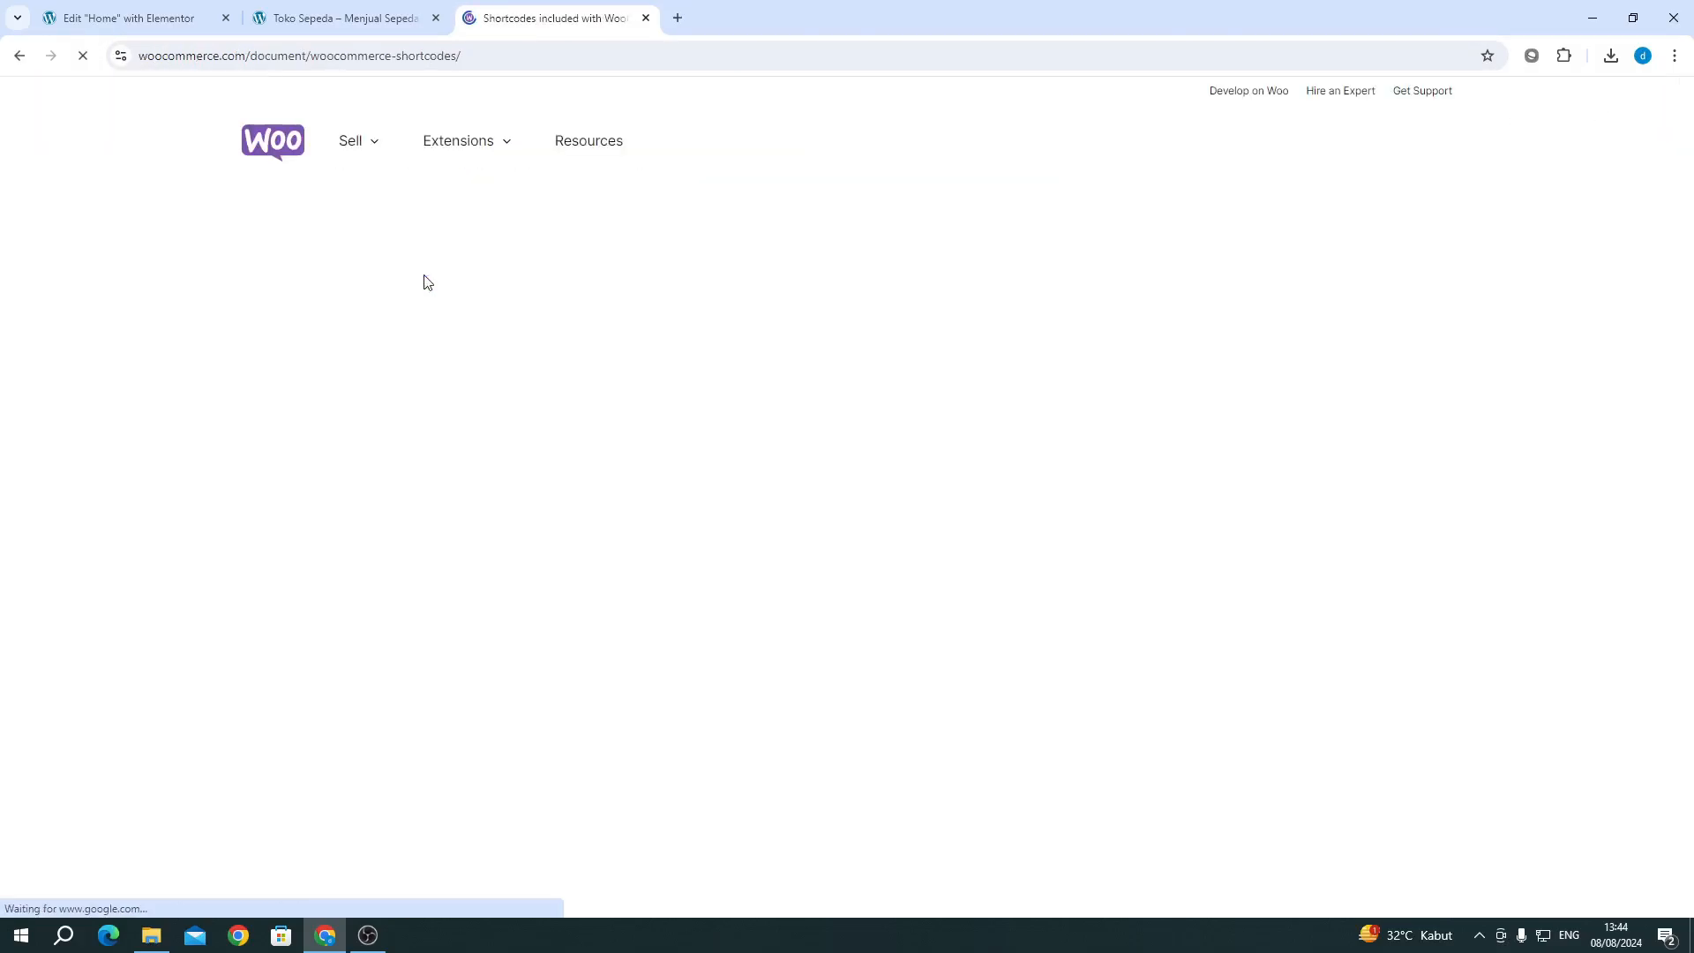
Step: Examine the shortcode usage instructions and the table of available WooCommerce shortcodes in the documentation
{"action": "scroll", "coordinate": [542, 406], "scroll_direction": "down", "scroll_amount": 2}
{"action": "scroll", "coordinate": [543, 406], "scroll_direction": "down", "scroll_amount": 18}
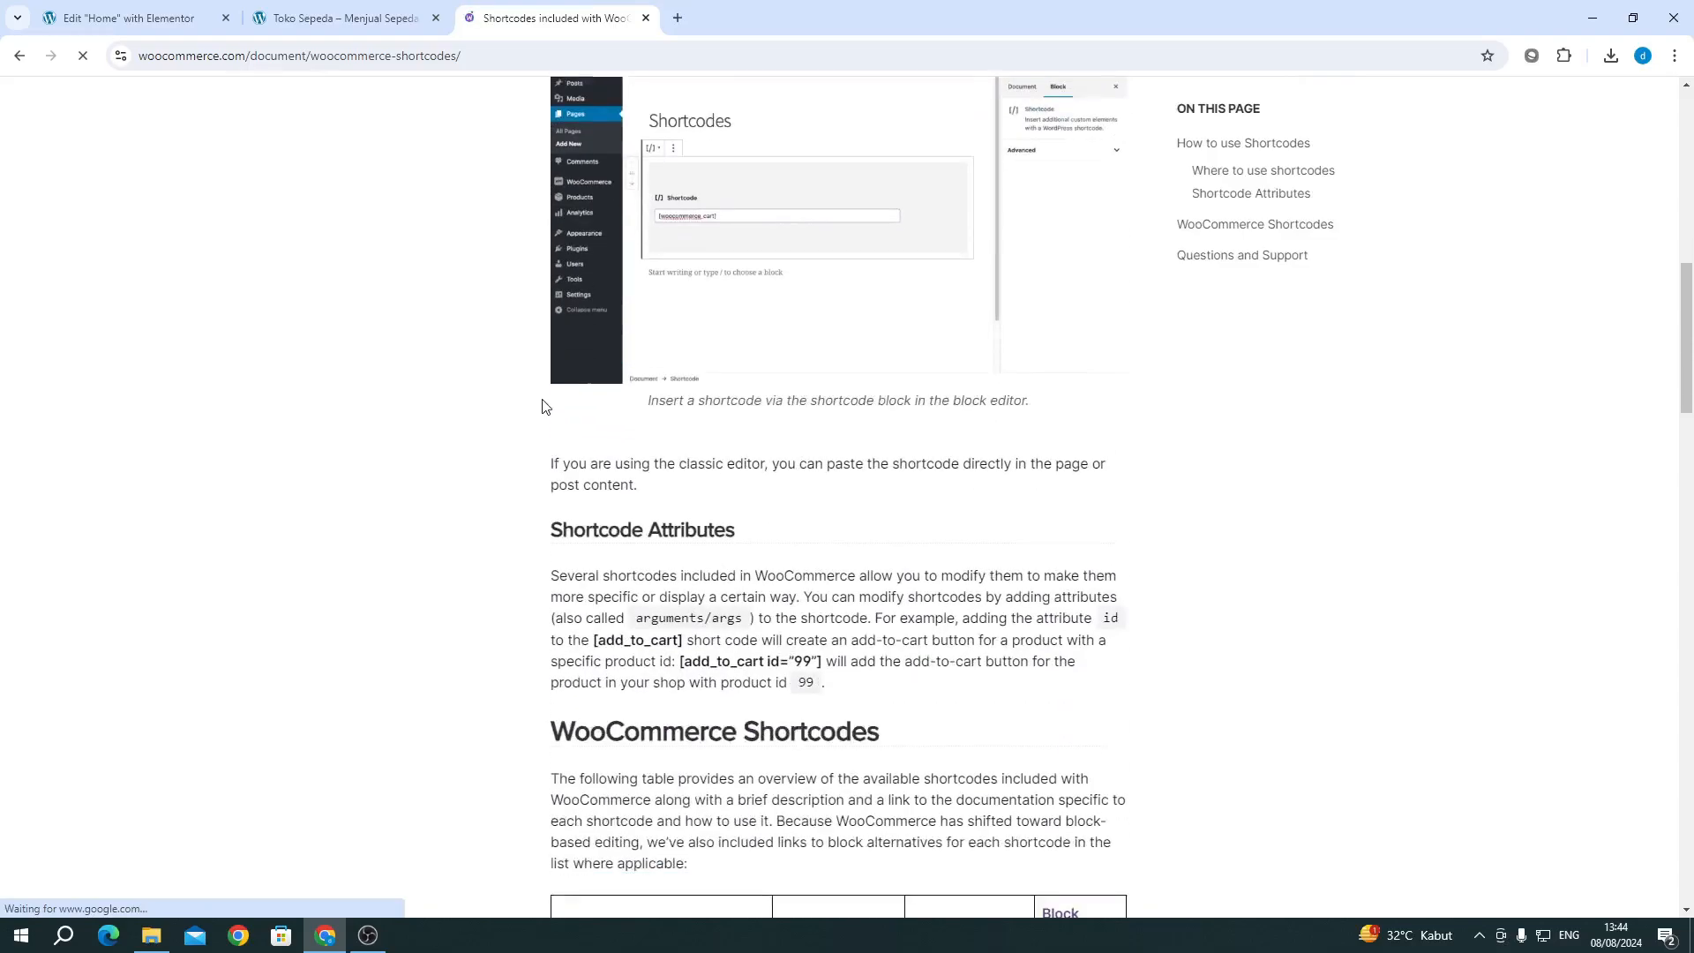
{"action": "scroll", "coordinate": [543, 406], "scroll_direction": "down", "scroll_amount": 20}
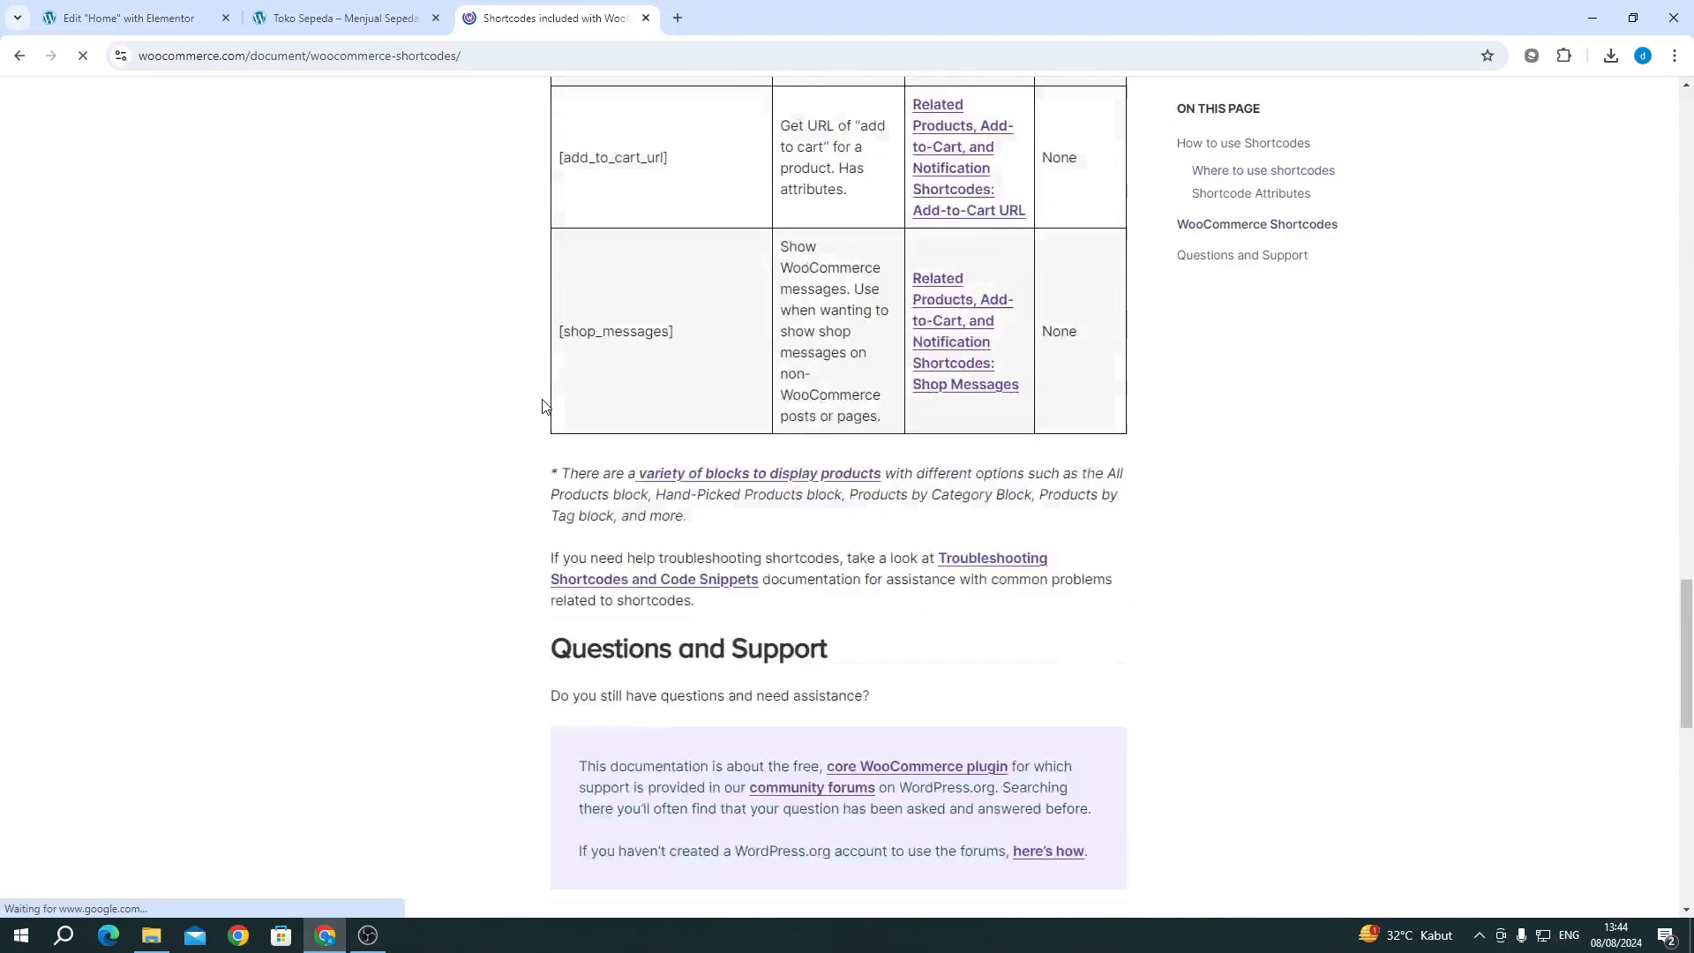
{"action": "scroll", "coordinate": [542, 406], "scroll_direction": "up", "scroll_amount": 20}
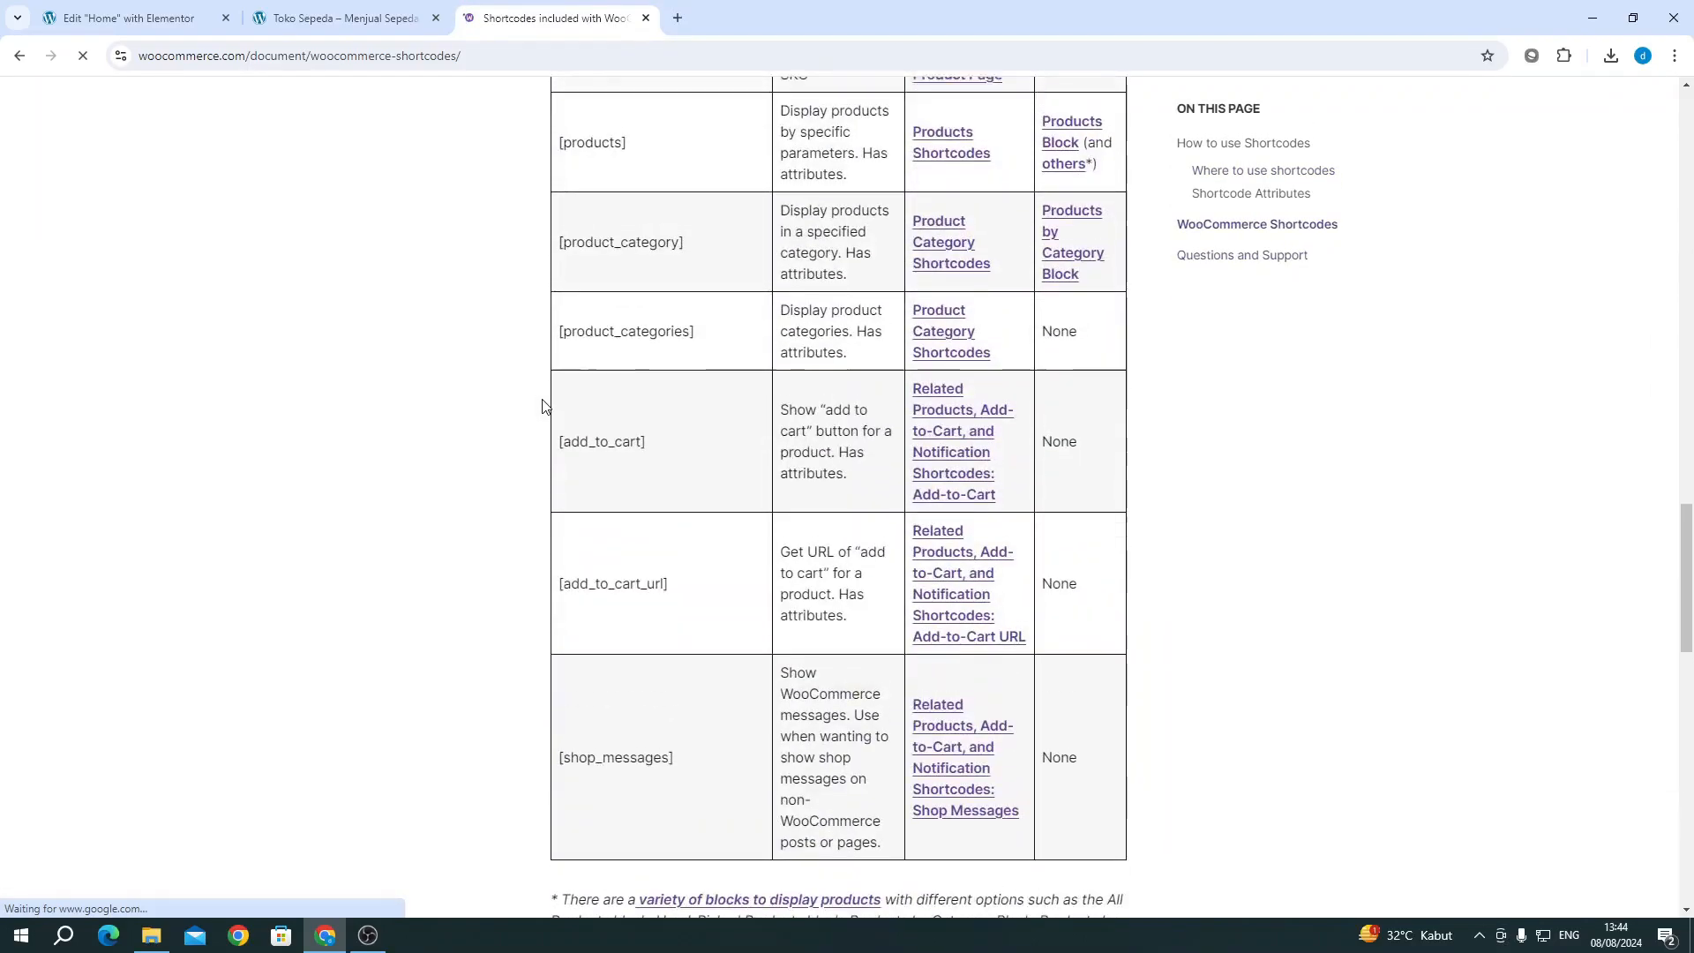
{"action": "scroll", "coordinate": [617, 657], "scroll_direction": "down", "scroll_amount": 2}
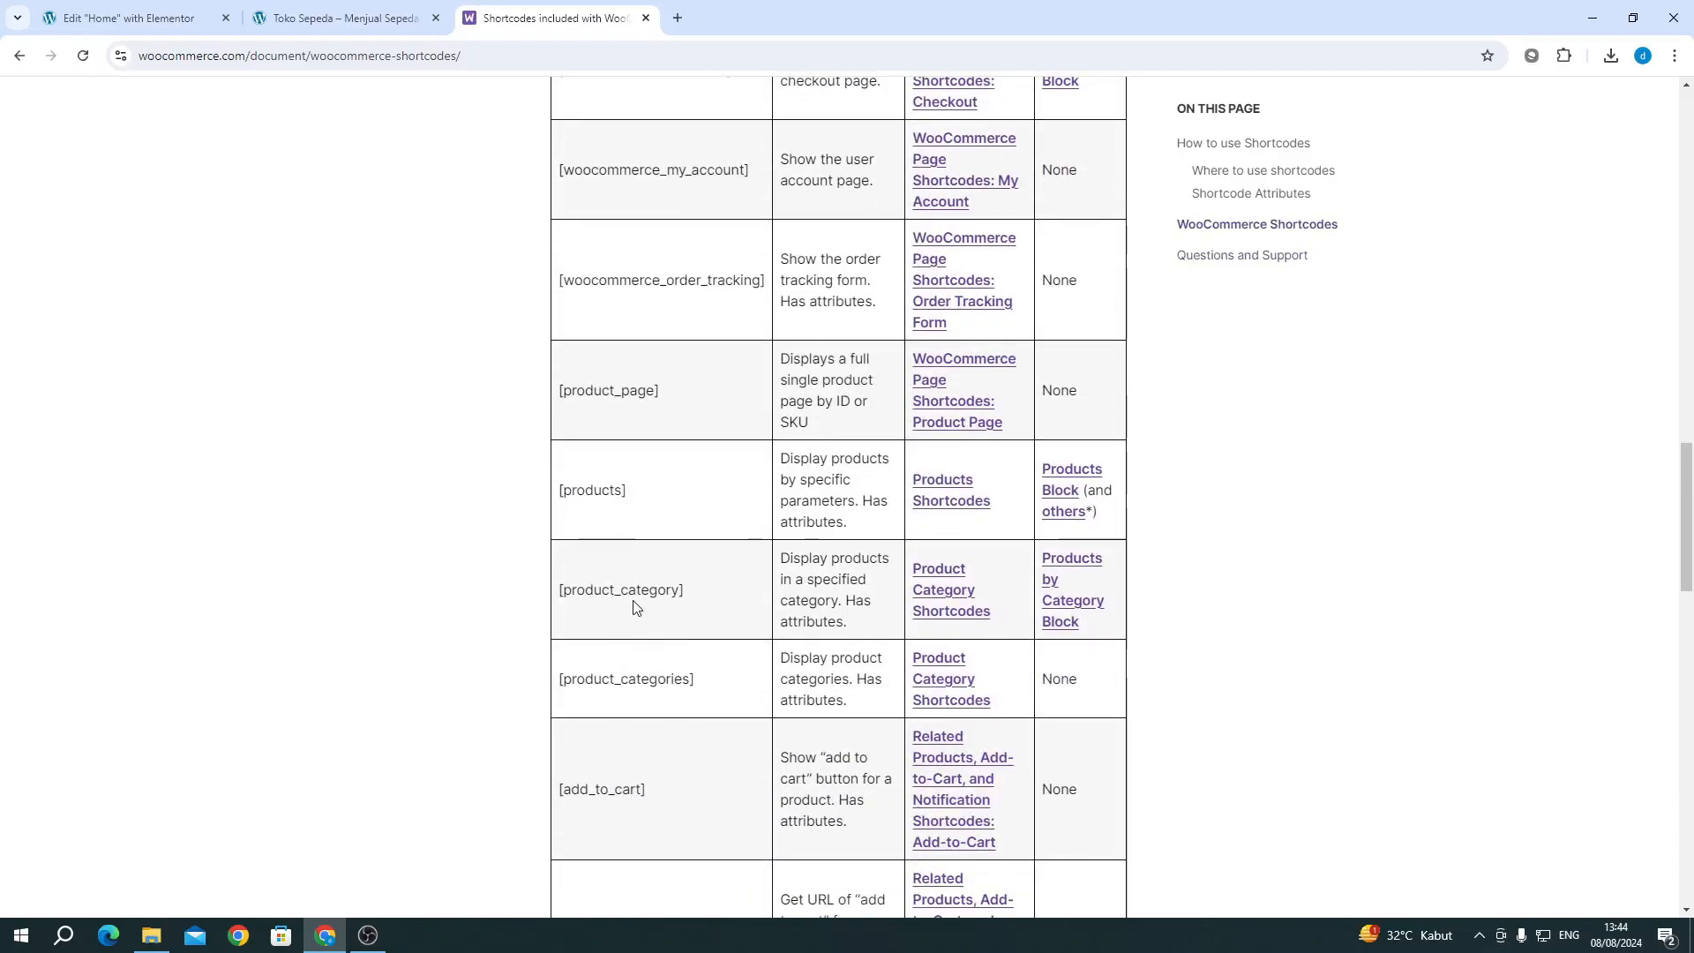
{"action": "scroll", "coordinate": [633, 607], "scroll_direction": "up", "scroll_amount": 8}
{"action": "scroll", "coordinate": [634, 607], "scroll_direction": "up", "scroll_amount": 11}
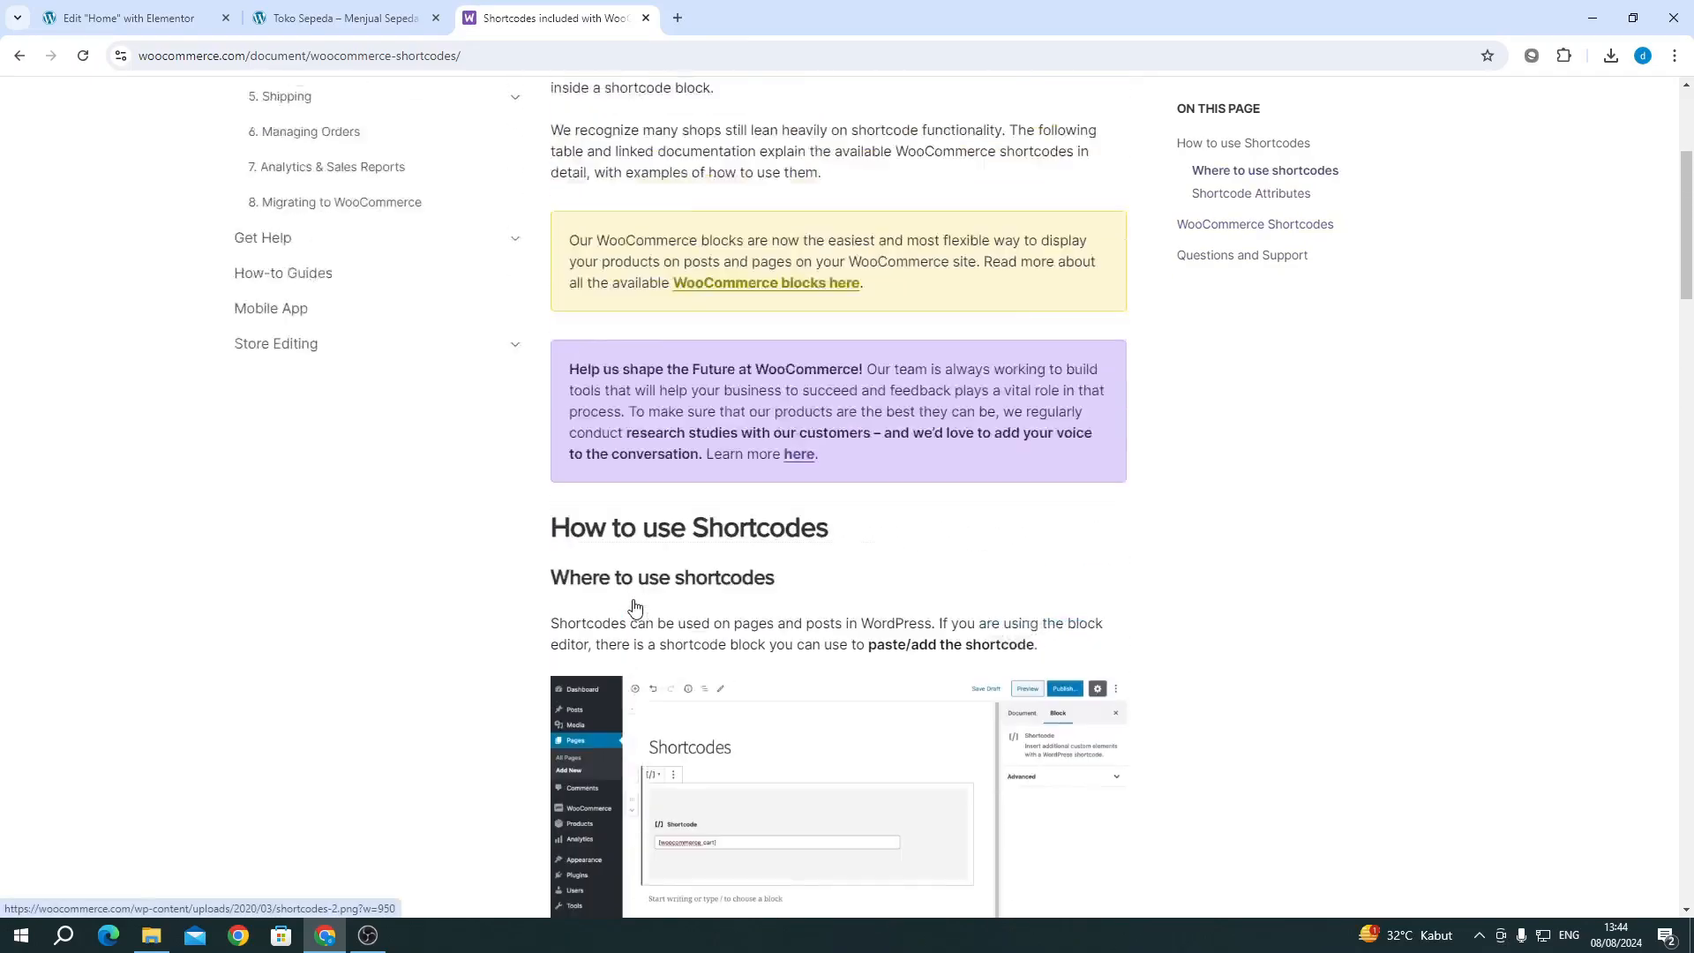
Step: Copy the [products] shortcode from the shortcode table in the WooCommerce documentation
{"action": "scroll", "coordinate": [635, 607], "scroll_direction": "up", "scroll_amount": 4}
{"action": "scroll", "coordinate": [634, 600], "scroll_direction": "down", "scroll_amount": 12}
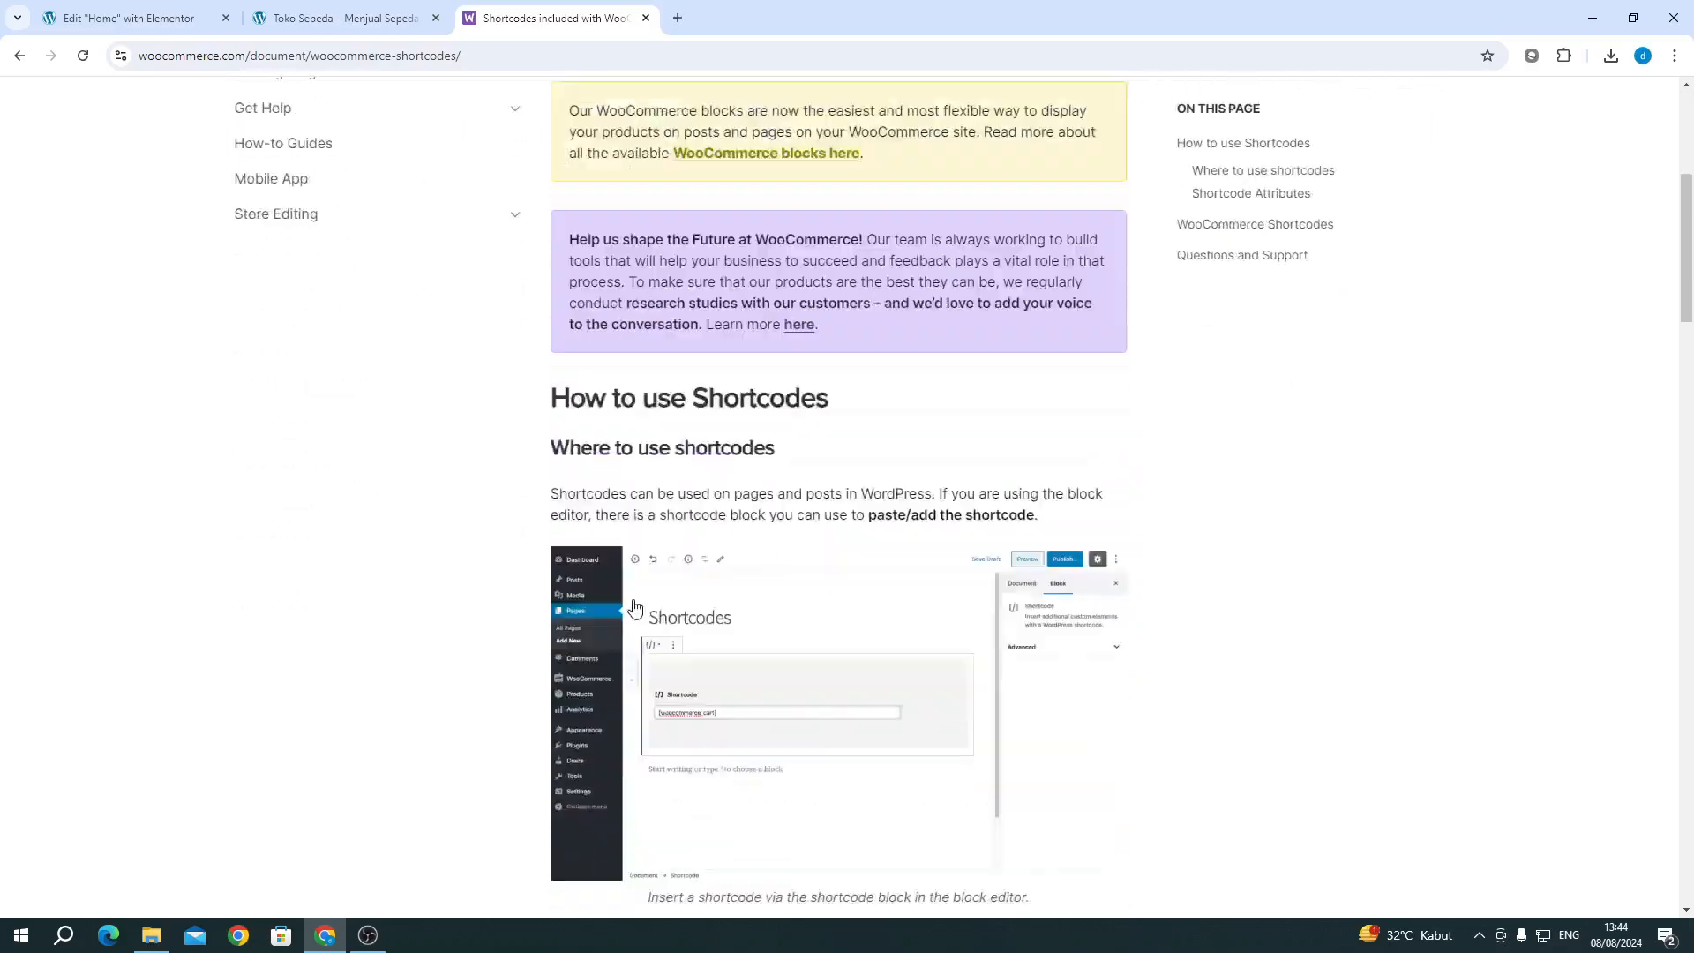
{"action": "scroll", "coordinate": [635, 607], "scroll_direction": "down", "scroll_amount": 4}
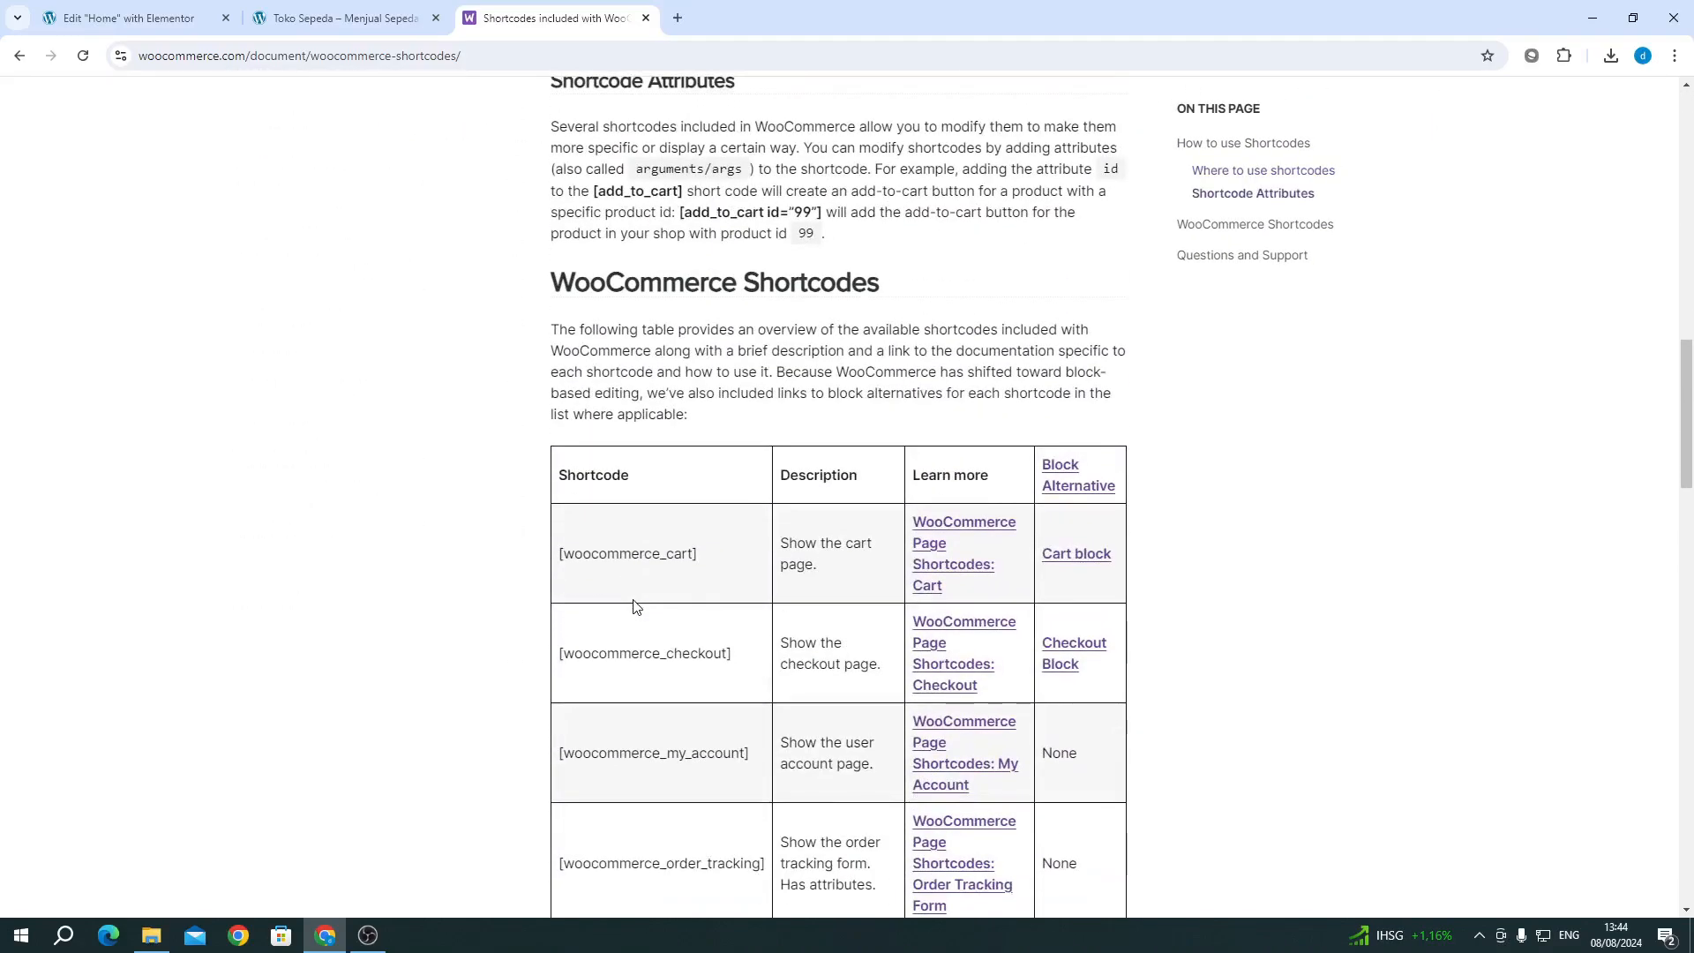
{"action": "scroll", "coordinate": [635, 607], "scroll_direction": "down", "scroll_amount": 6}
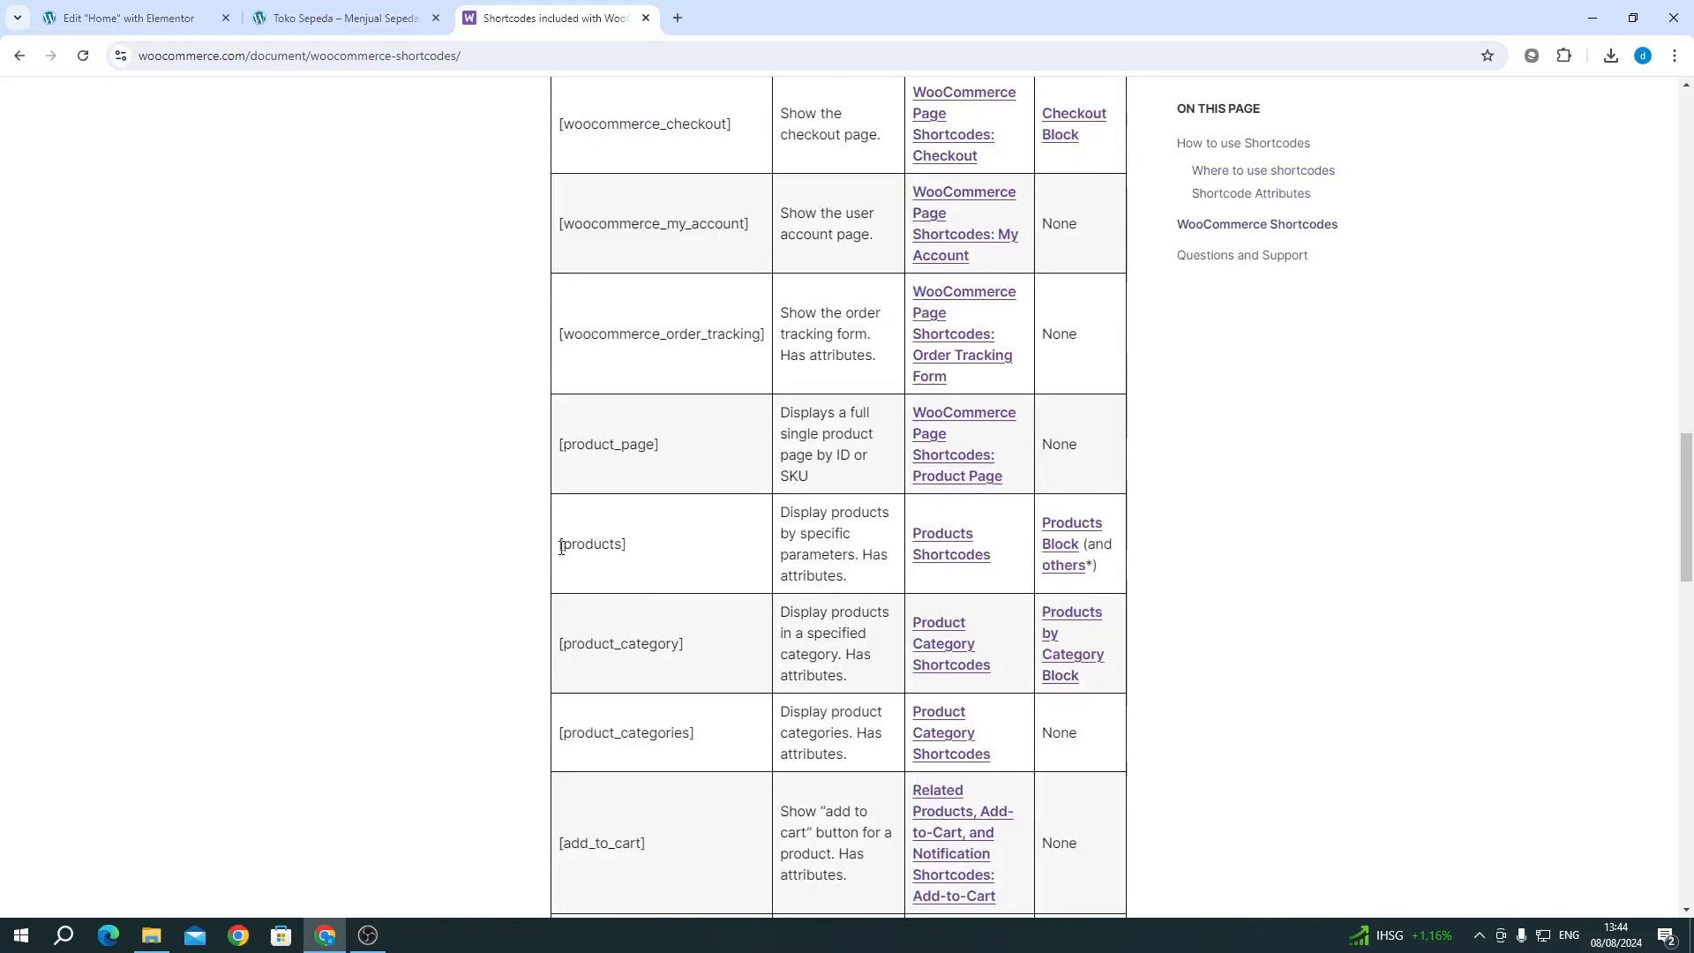
{"action": "left_click_drag", "start_coordinate": [561, 548], "coordinate": [620, 549]}
{"action": "right_click", "coordinate": [618, 548]}
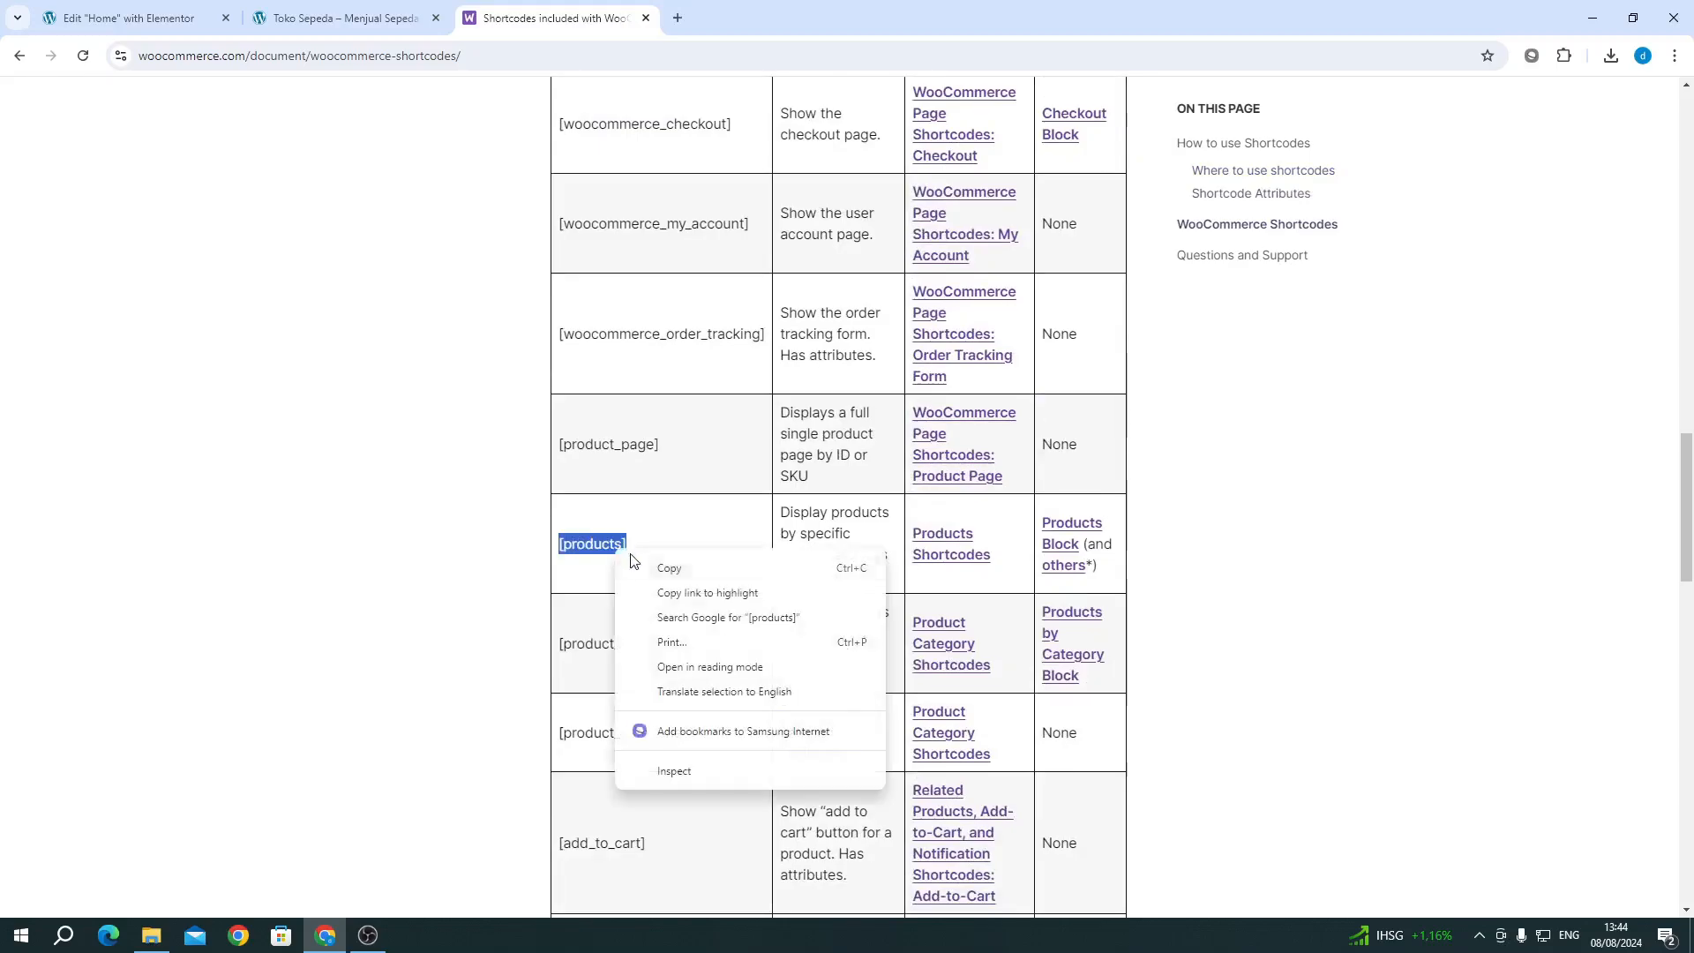
{"action": "left_click", "coordinate": [680, 567]}
Step: Add the [products] shortcode below the existing New Arrivales shortcode in the Elementor editor and check the resulting product grid
{"action": "left_click", "coordinate": [133, 19]}
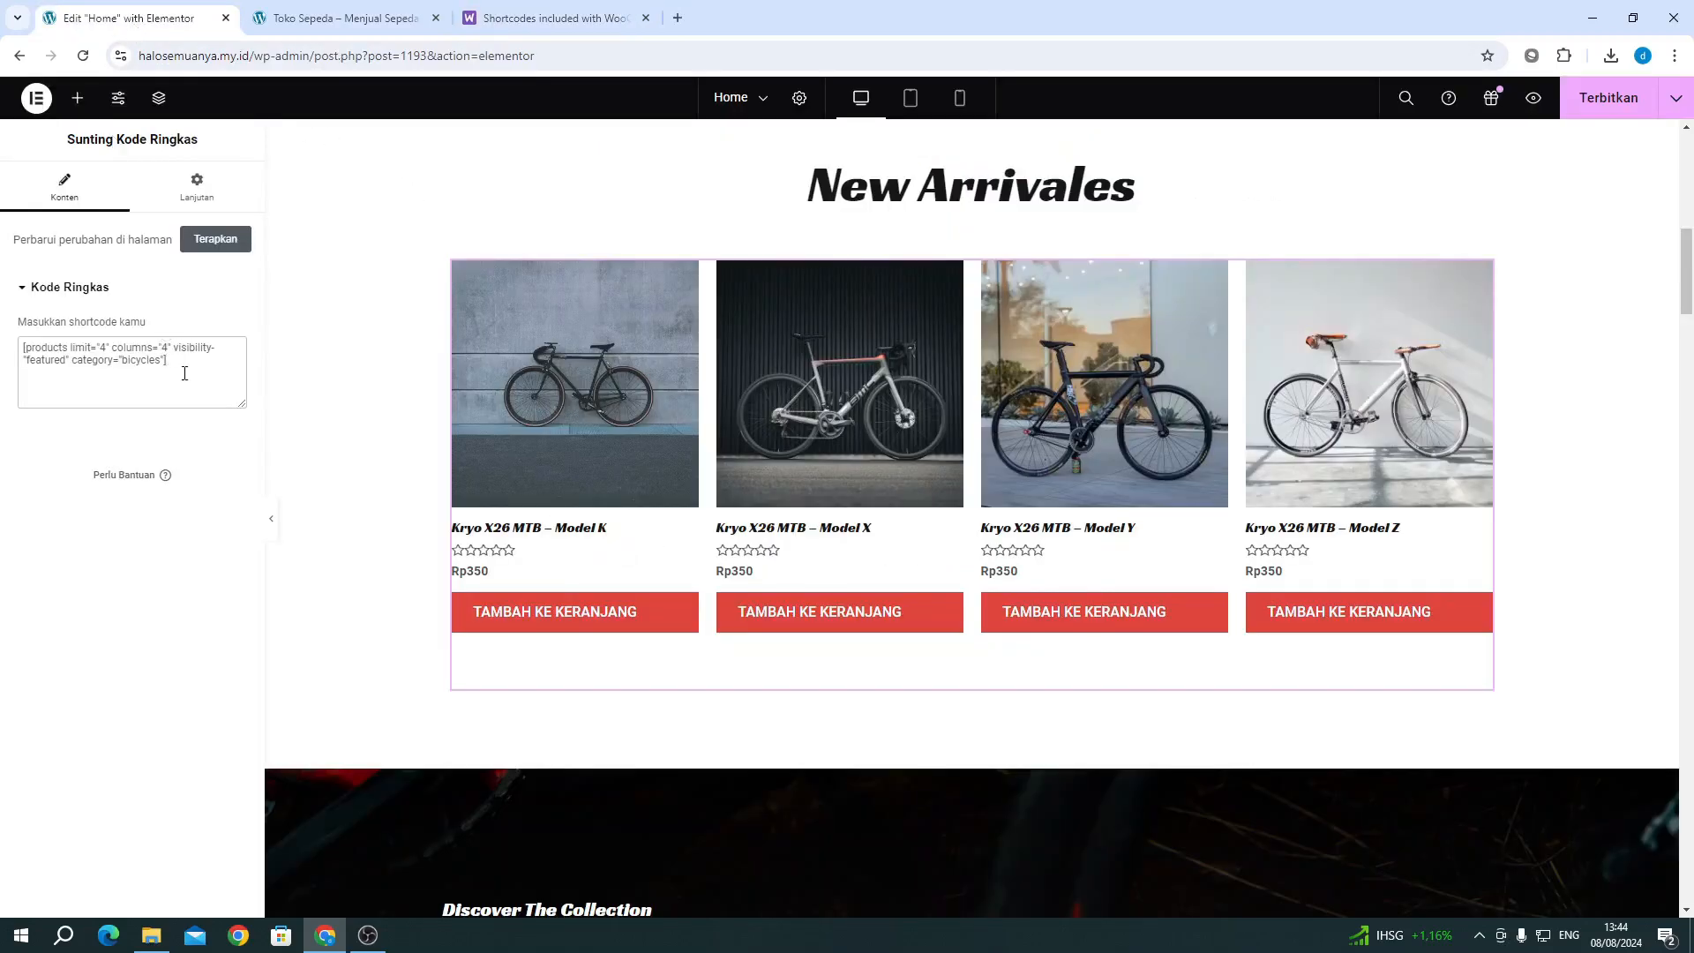
{"action": "left_click", "coordinate": [184, 373]}
{"action": "key", "text": "Return"}
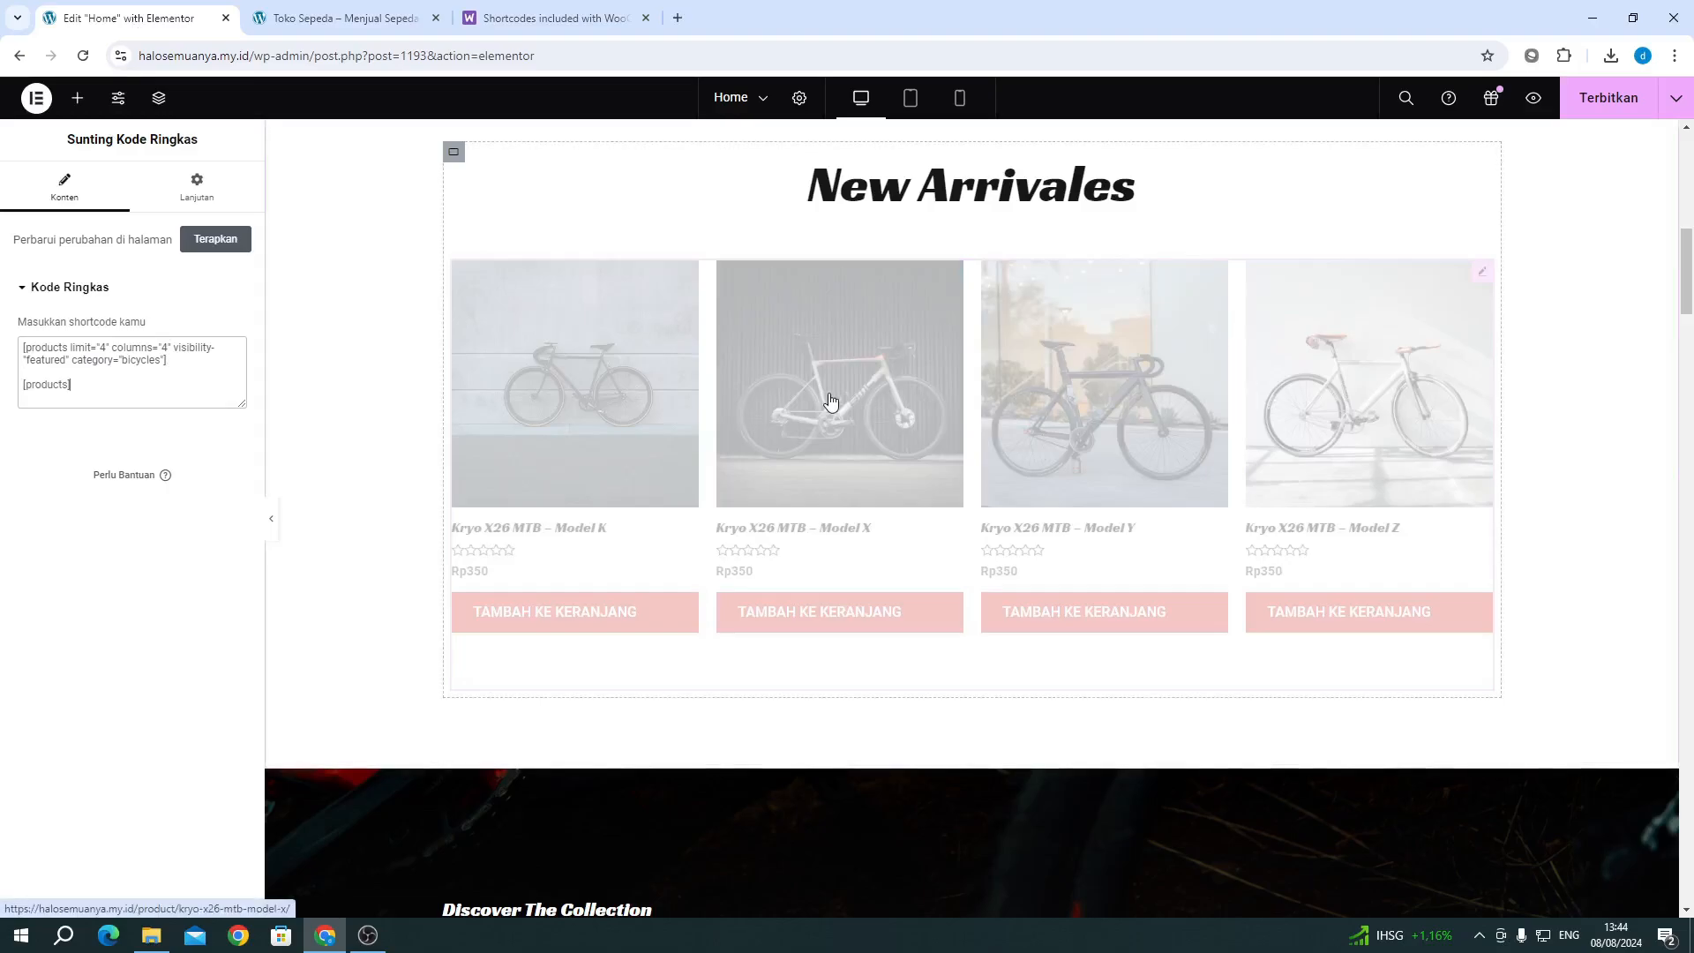
{"action": "scroll", "coordinate": [847, 485], "scroll_direction": "down", "scroll_amount": 4}
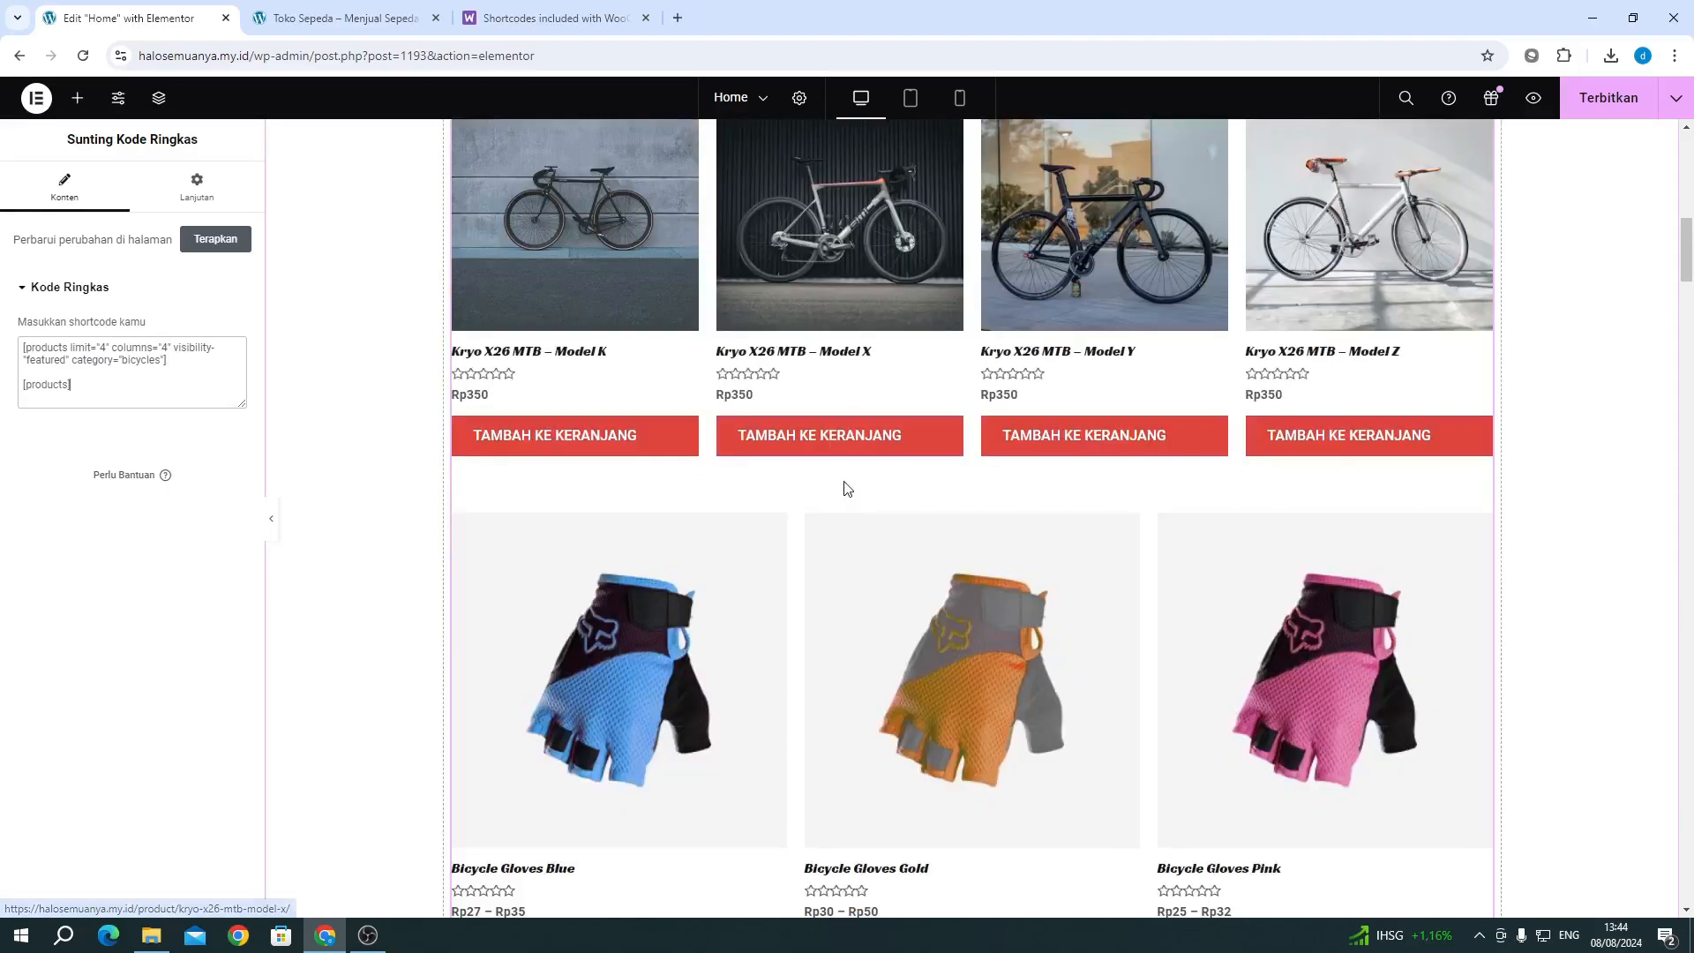
{"action": "scroll", "coordinate": [856, 492], "scroll_direction": "down", "scroll_amount": 15}
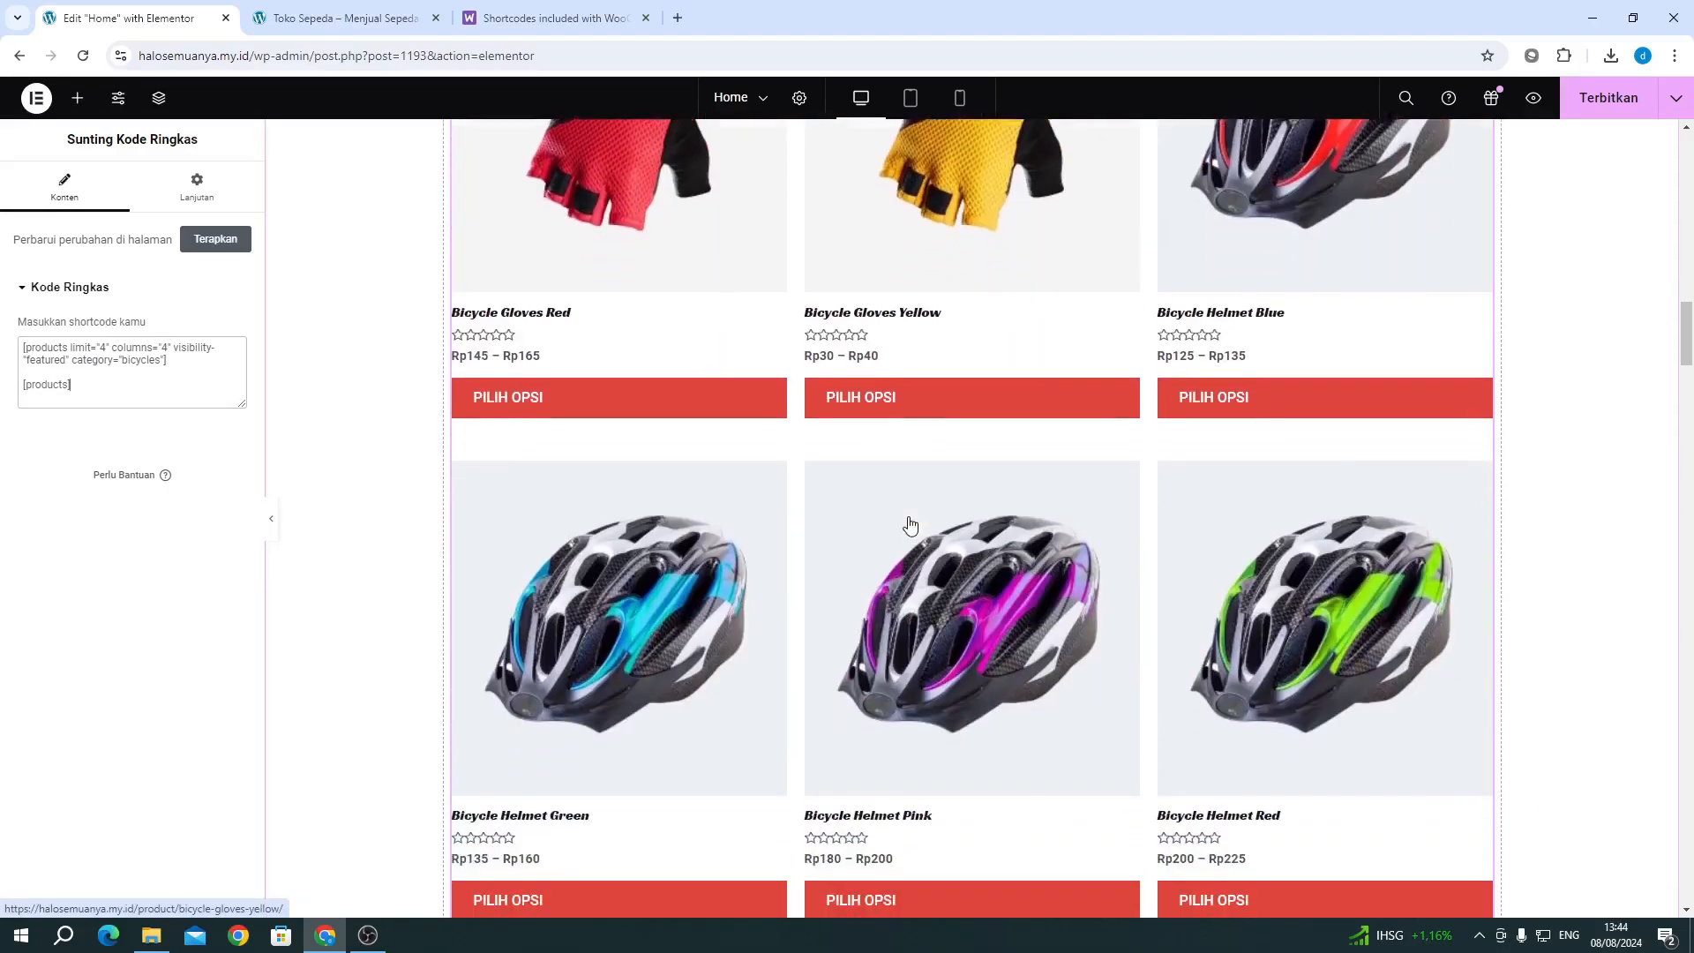
{"action": "scroll", "coordinate": [909, 526], "scroll_direction": "down", "scroll_amount": 12}
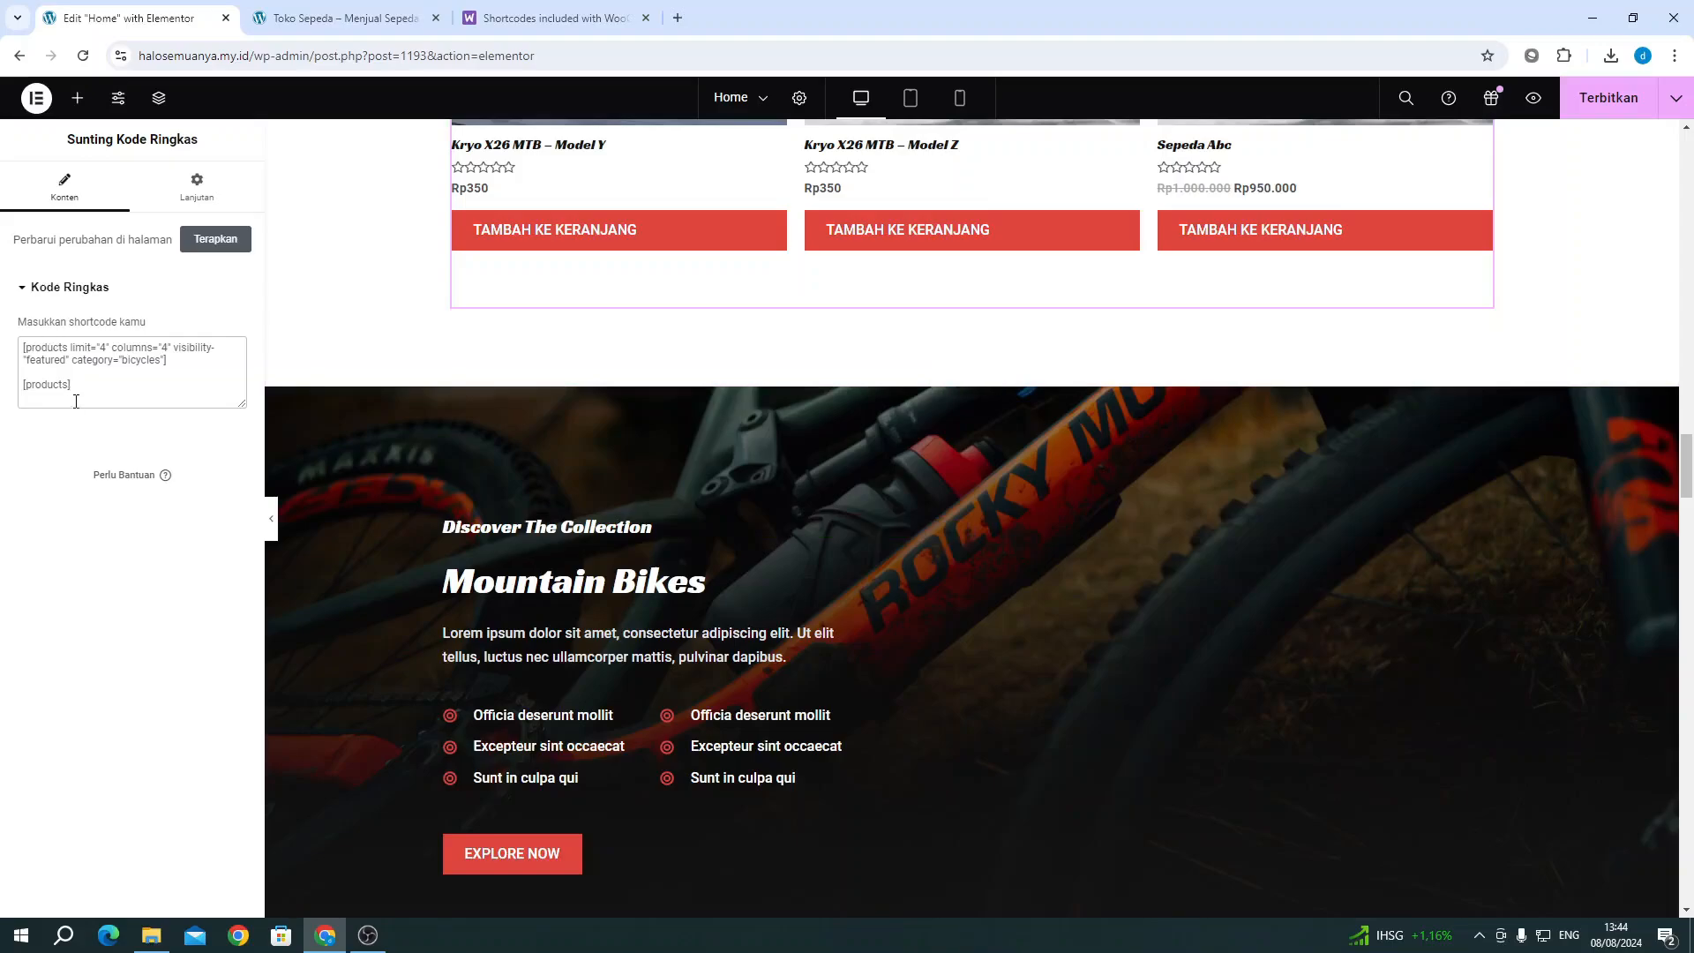
Step: Remove the added [products] shortcode from the New Arrivales section, keeping only the original bicycles shortcode
{"action": "left_click_drag", "start_coordinate": [72, 384], "coordinate": [3, 387]}
{"action": "key", "text": "BackSpace"}
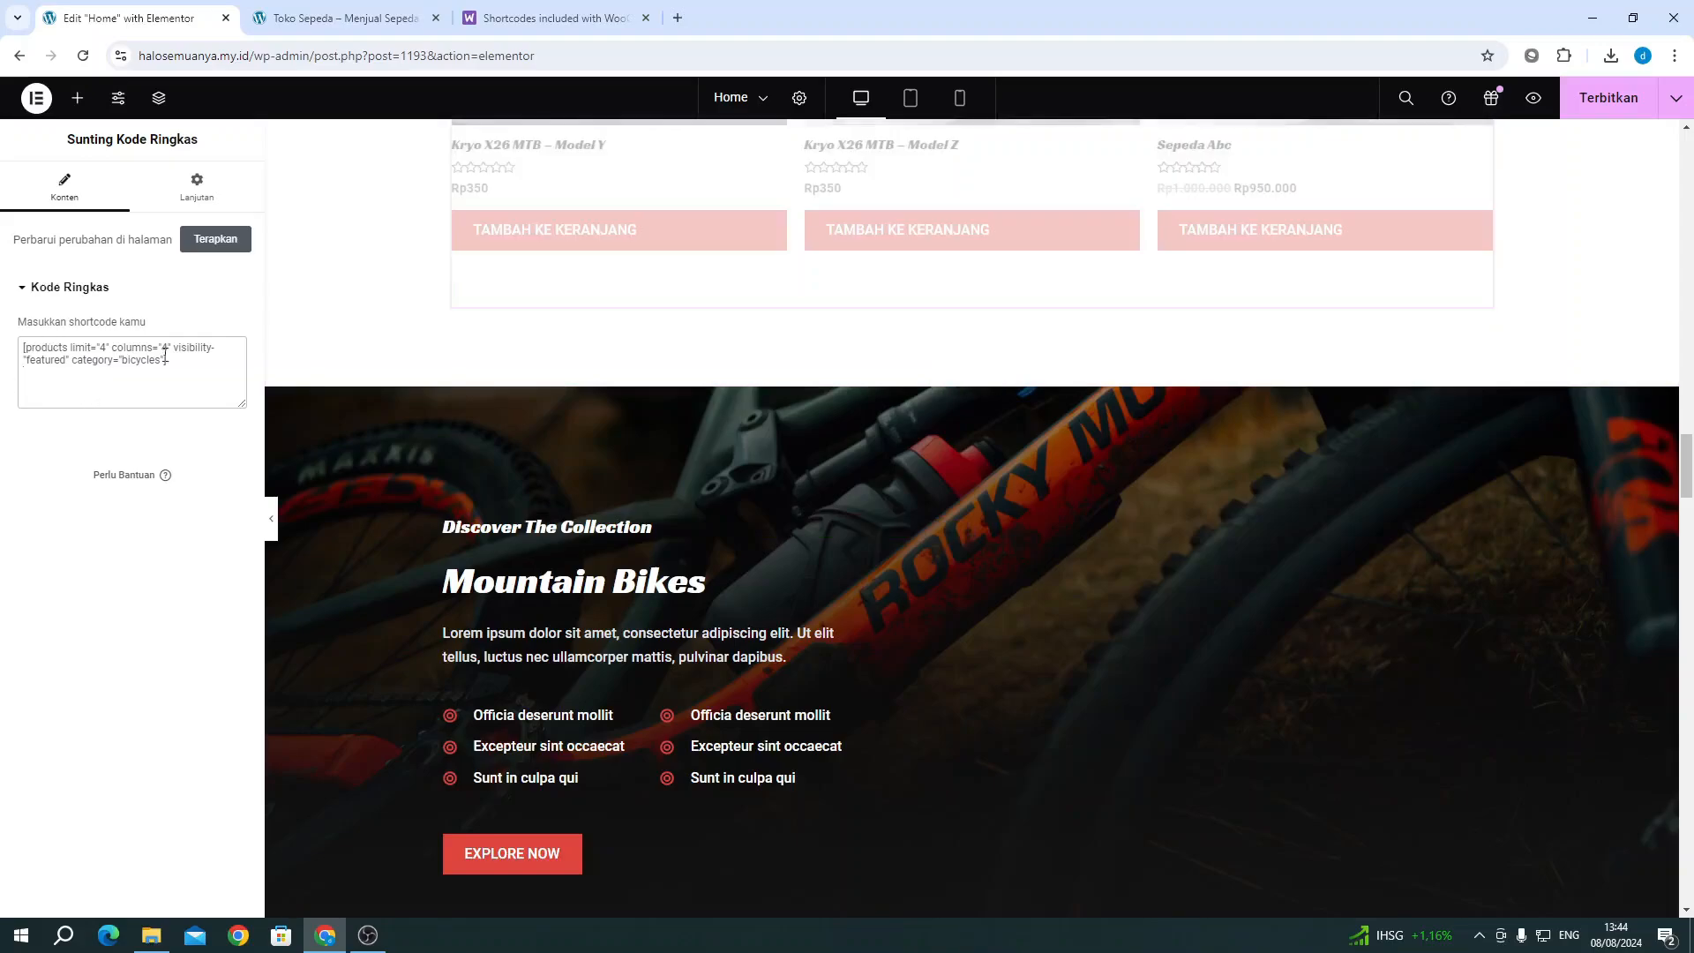
Step: Review the documentation's shortcode table and inspect the Explore Accessories and New Arrivales product sections on the home page
{"action": "left_click", "coordinate": [549, 18]}
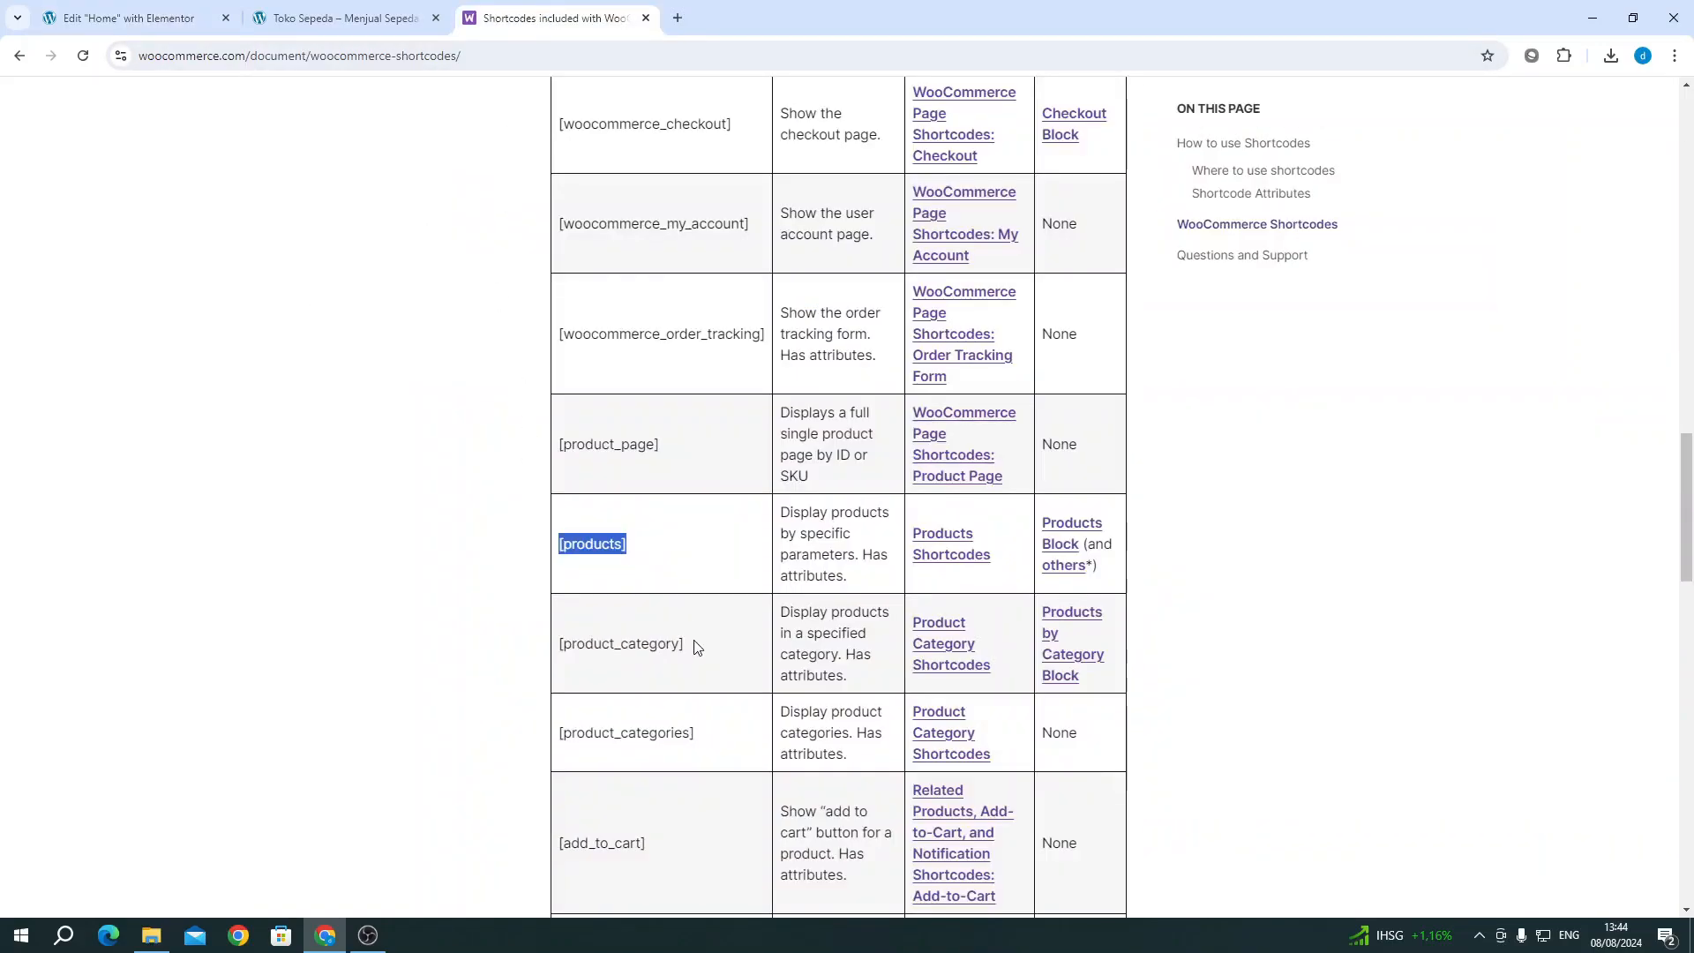
{"action": "scroll", "coordinate": [696, 647], "scroll_direction": "down", "scroll_amount": 3}
{"action": "scroll", "coordinate": [999, 469], "scroll_direction": "up", "scroll_amount": 6}
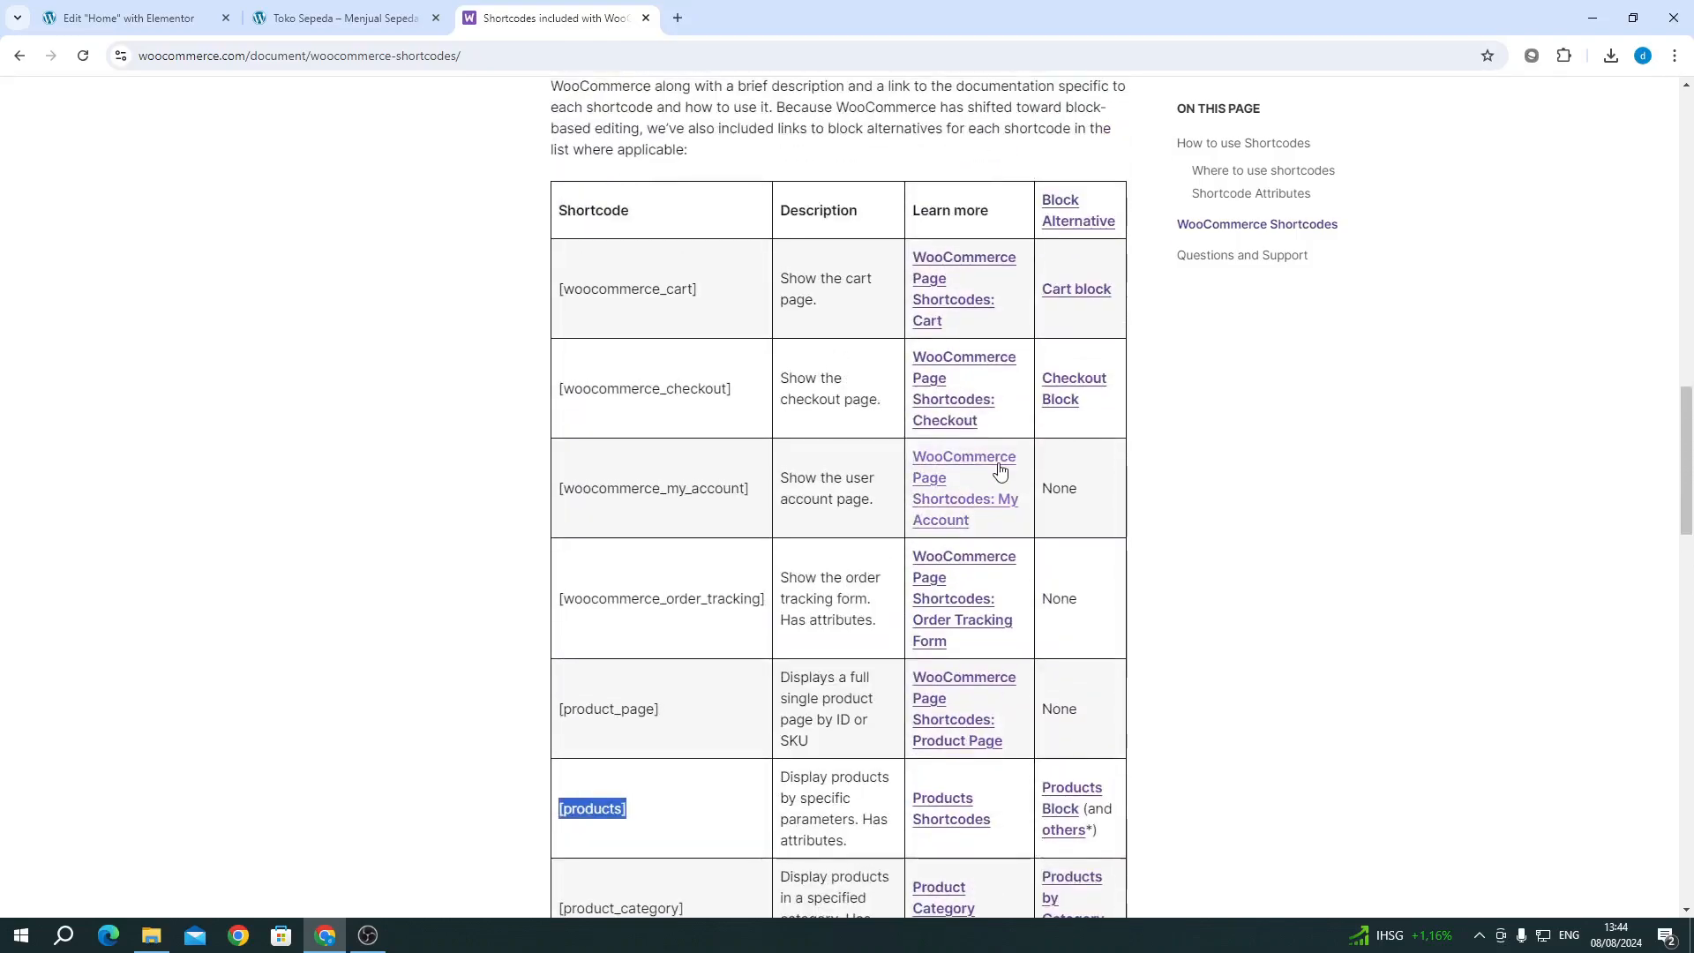
{"action": "scroll", "coordinate": [999, 469], "scroll_direction": "up", "scroll_amount": 15}
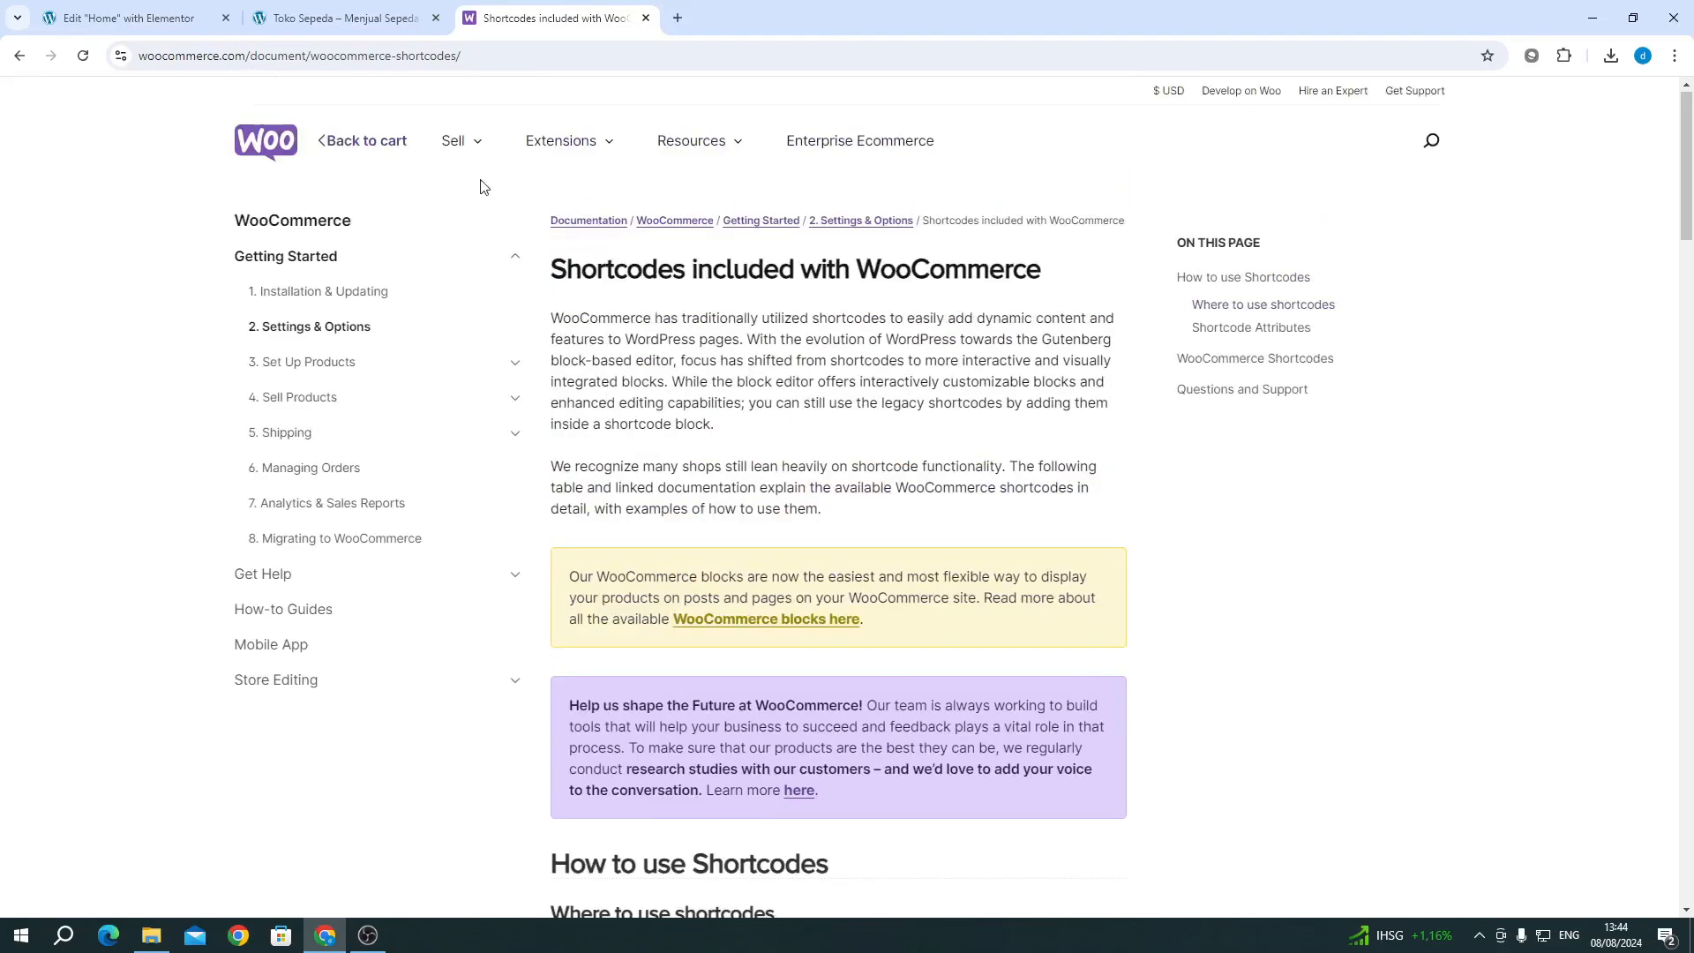
{"action": "left_click", "coordinate": [133, 17]}
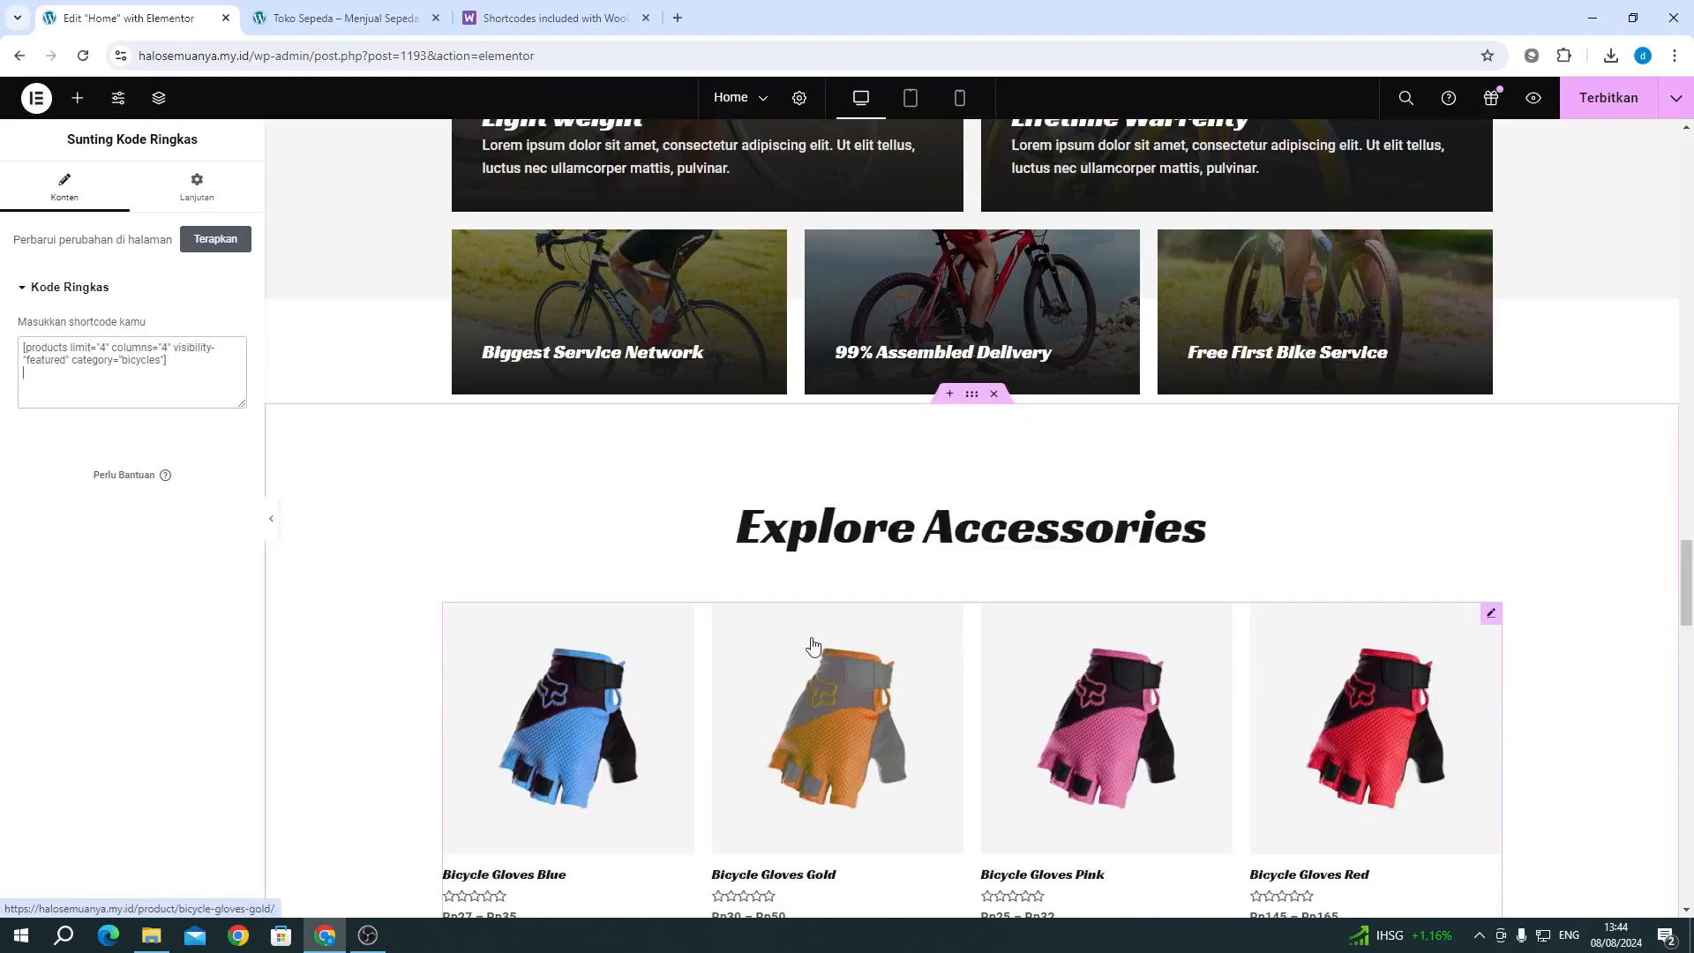
{"action": "scroll", "coordinate": [813, 649], "scroll_direction": "down", "scroll_amount": 5}
{"action": "scroll", "coordinate": [813, 654], "scroll_direction": "up", "scroll_amount": 3}
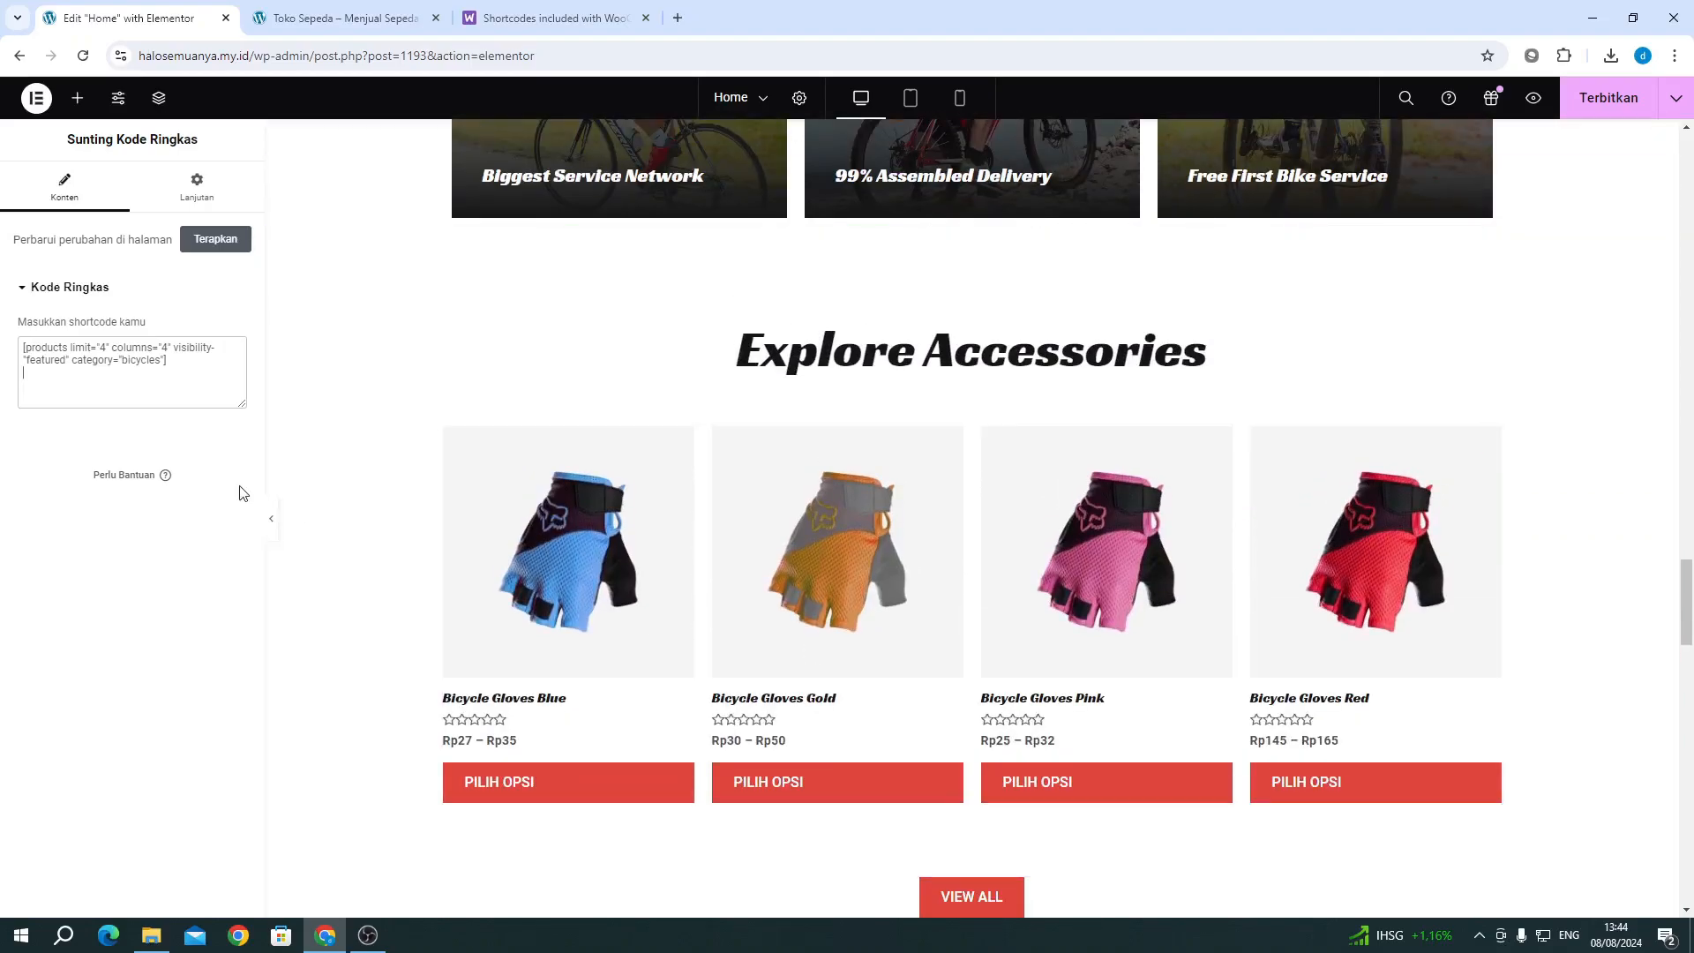
{"action": "scroll", "coordinate": [990, 452], "scroll_direction": "up", "scroll_amount": 15}
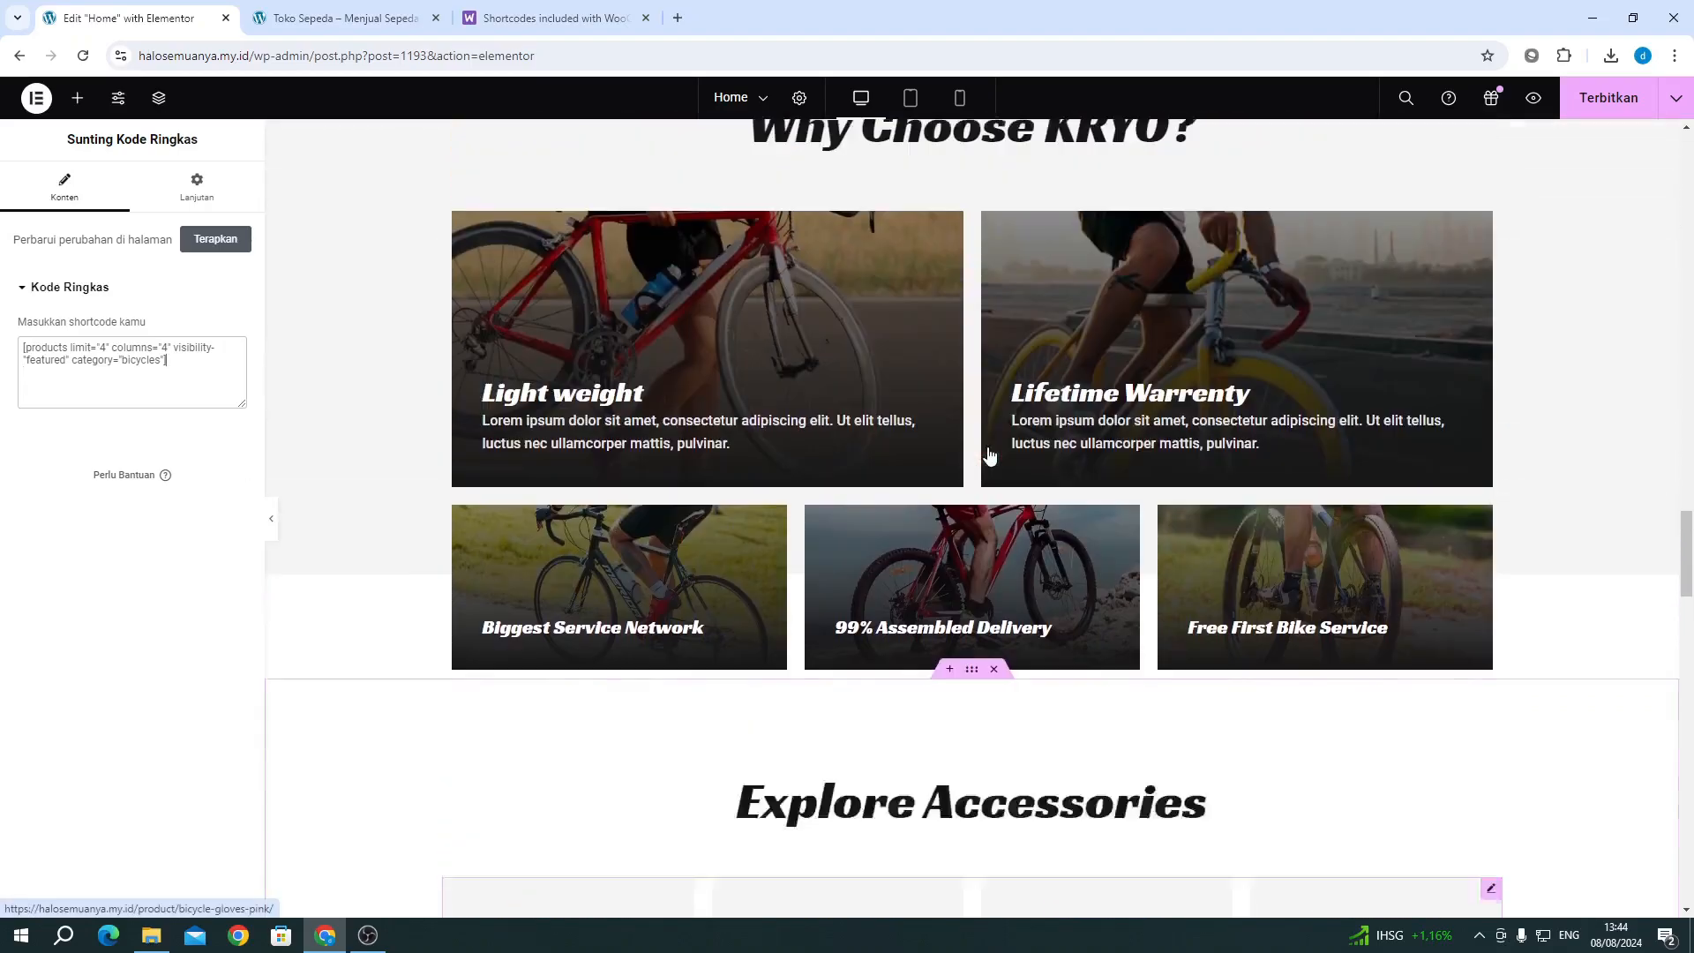
{"action": "scroll", "coordinate": [988, 447], "scroll_direction": "down", "scroll_amount": 20}
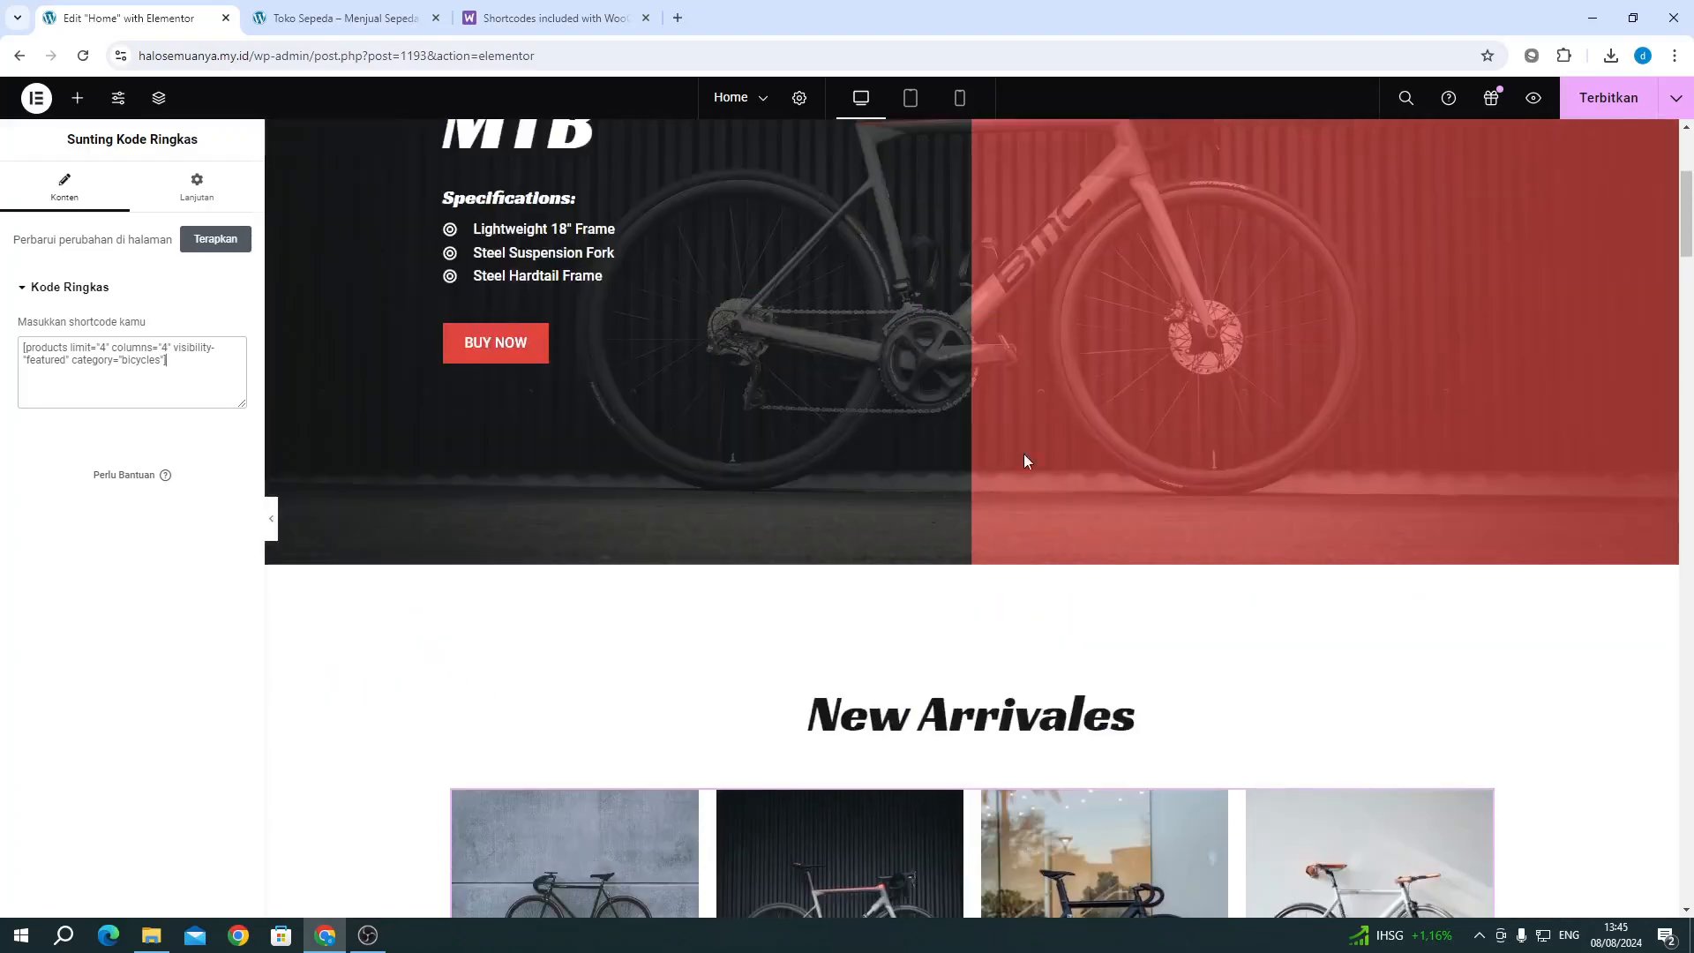
{"action": "scroll", "coordinate": [903, 483], "scroll_direction": "up", "scroll_amount": 4}
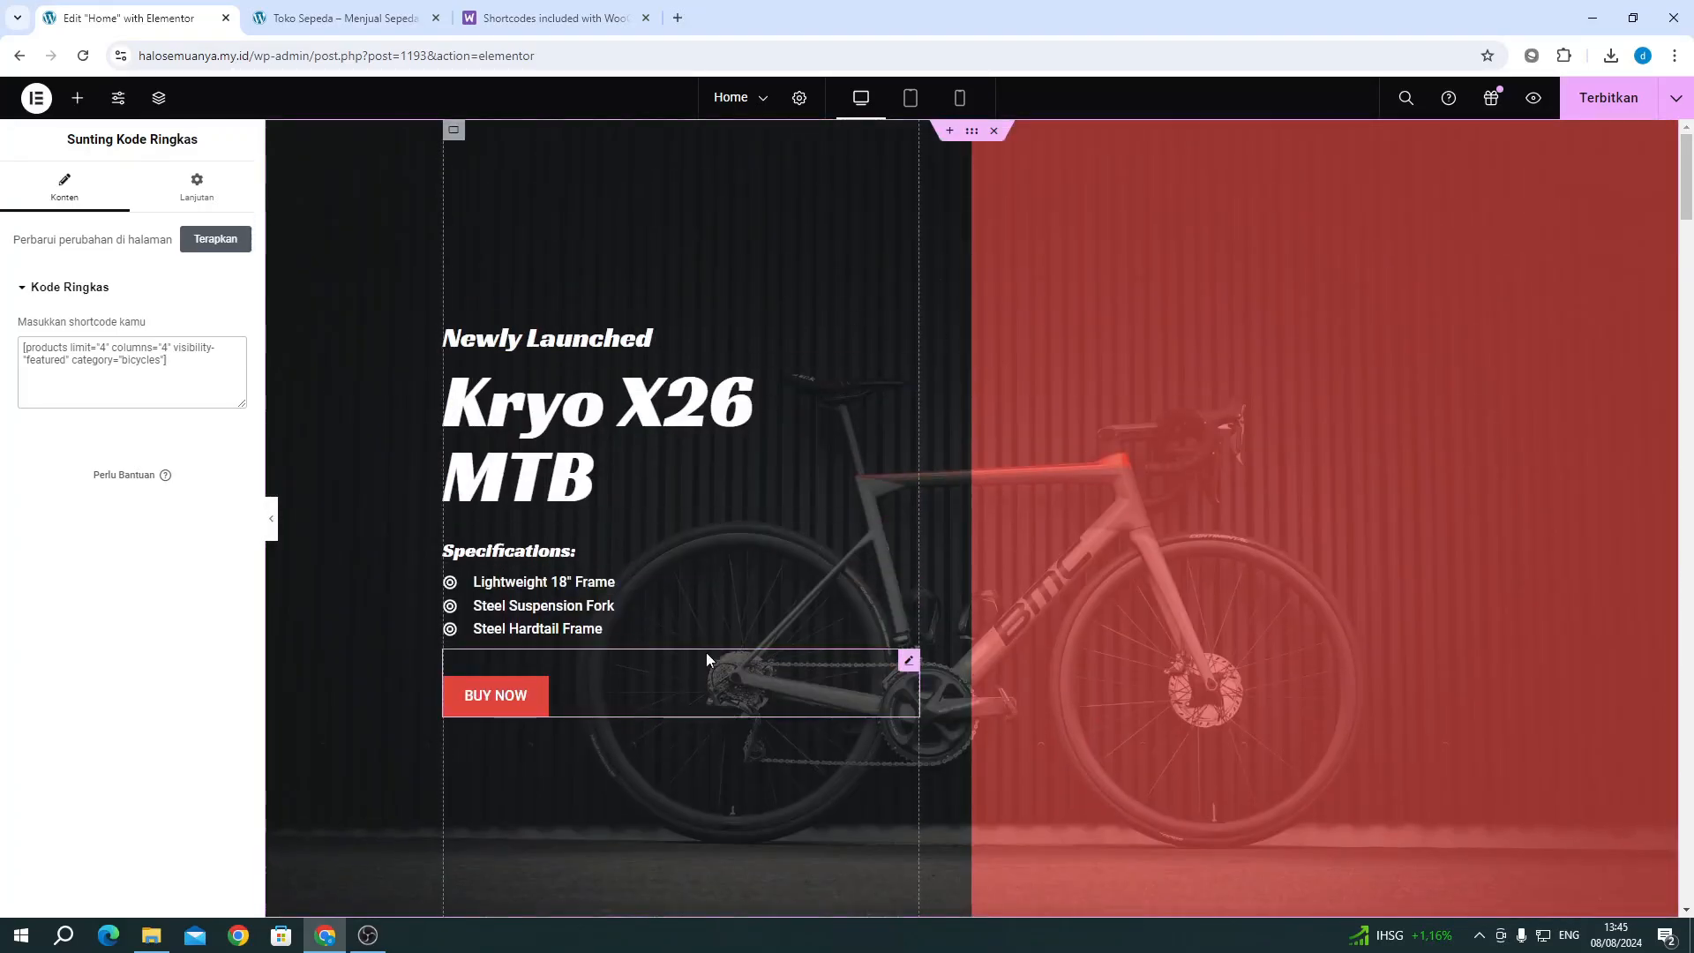
{"action": "left_click", "coordinate": [368, 936]}
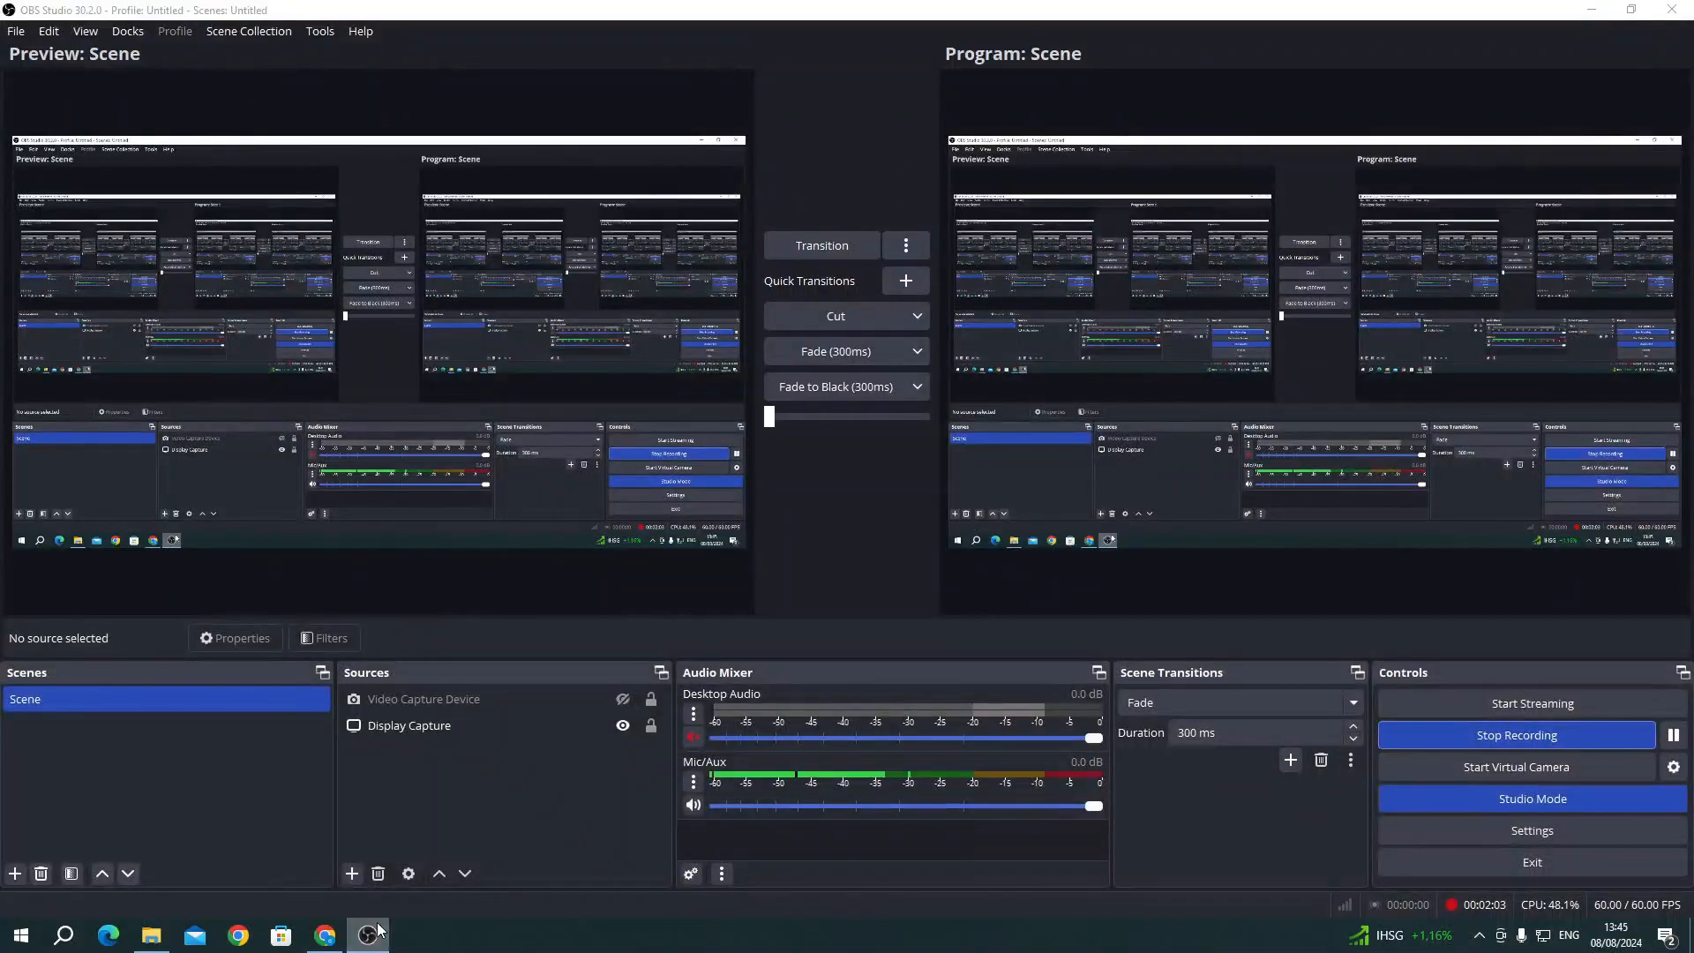
{"action": "left_click", "coordinate": [368, 935]}
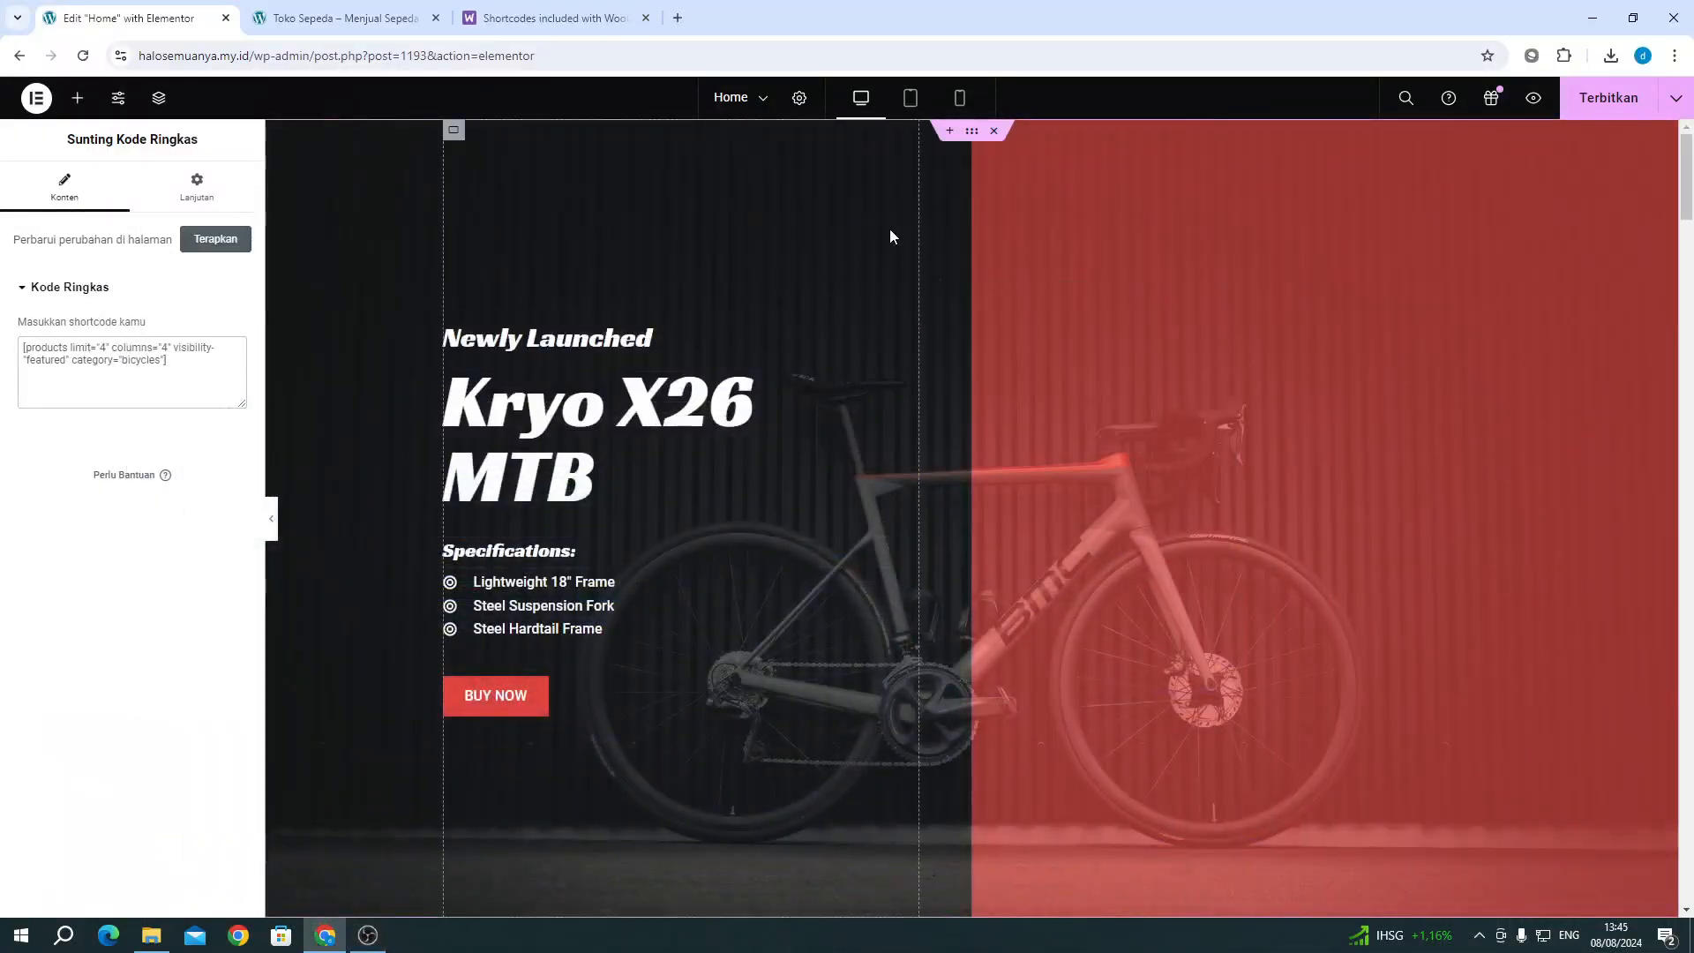
{"action": "scroll", "coordinate": [889, 236], "scroll_direction": "down", "scroll_amount": 7}
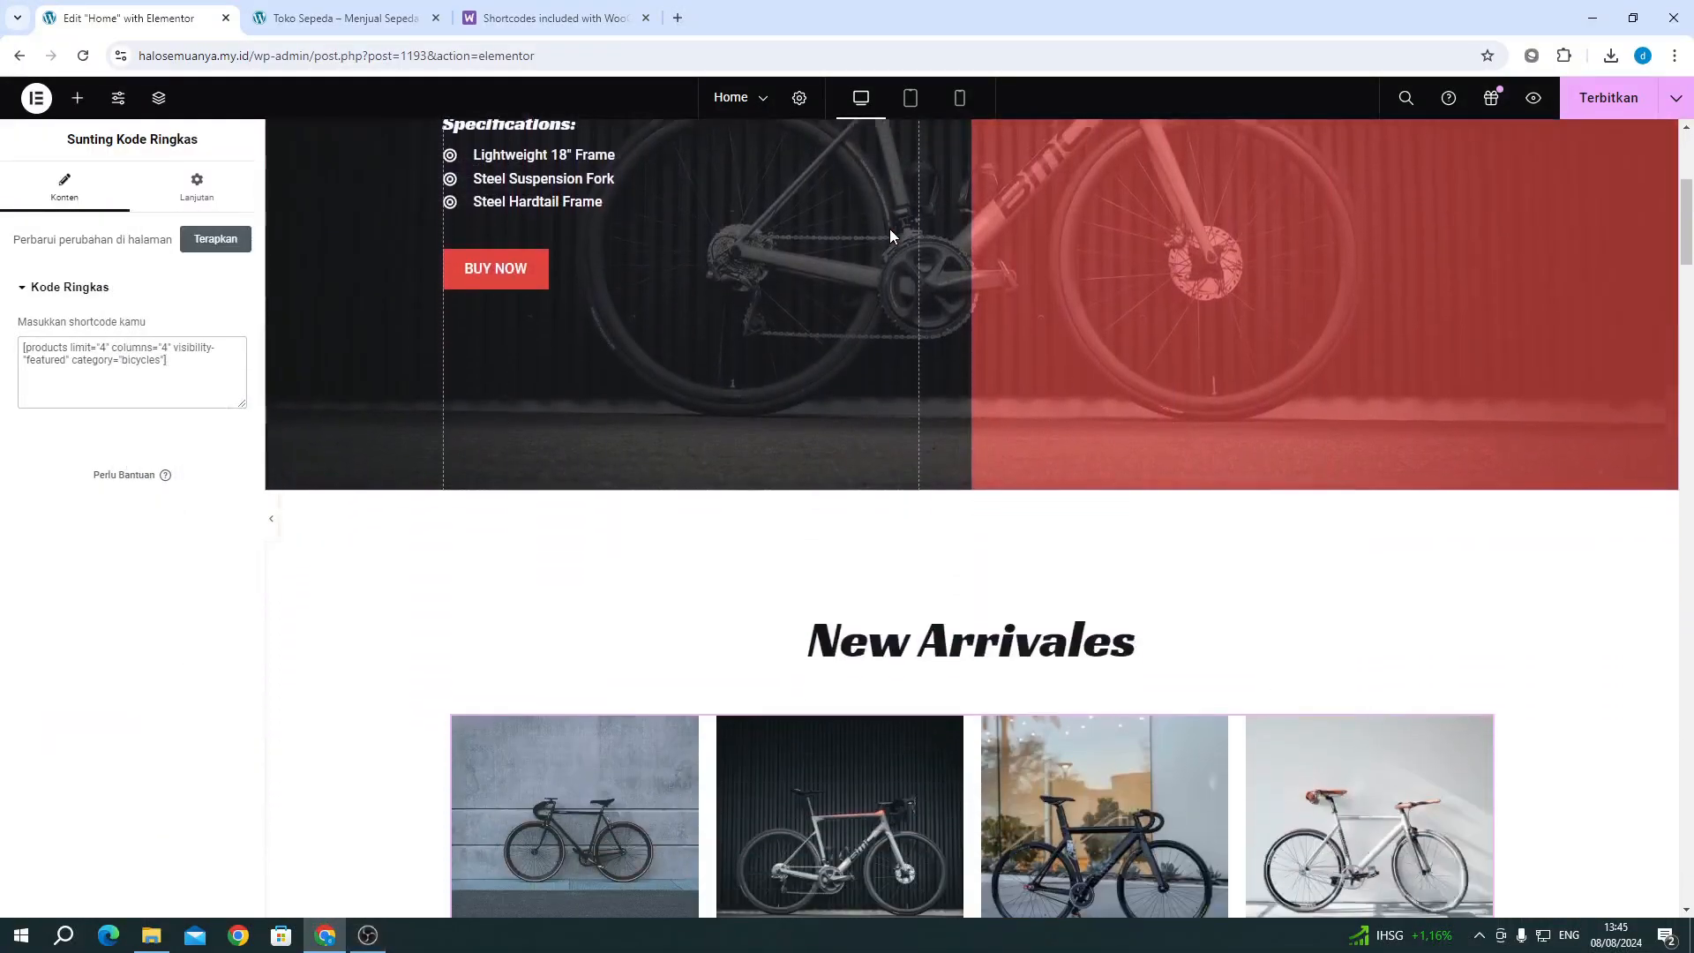
{"action": "scroll", "coordinate": [889, 237], "scroll_direction": "up", "scroll_amount": 6}
{"action": "scroll", "coordinate": [890, 236], "scroll_direction": "up", "scroll_amount": 1}
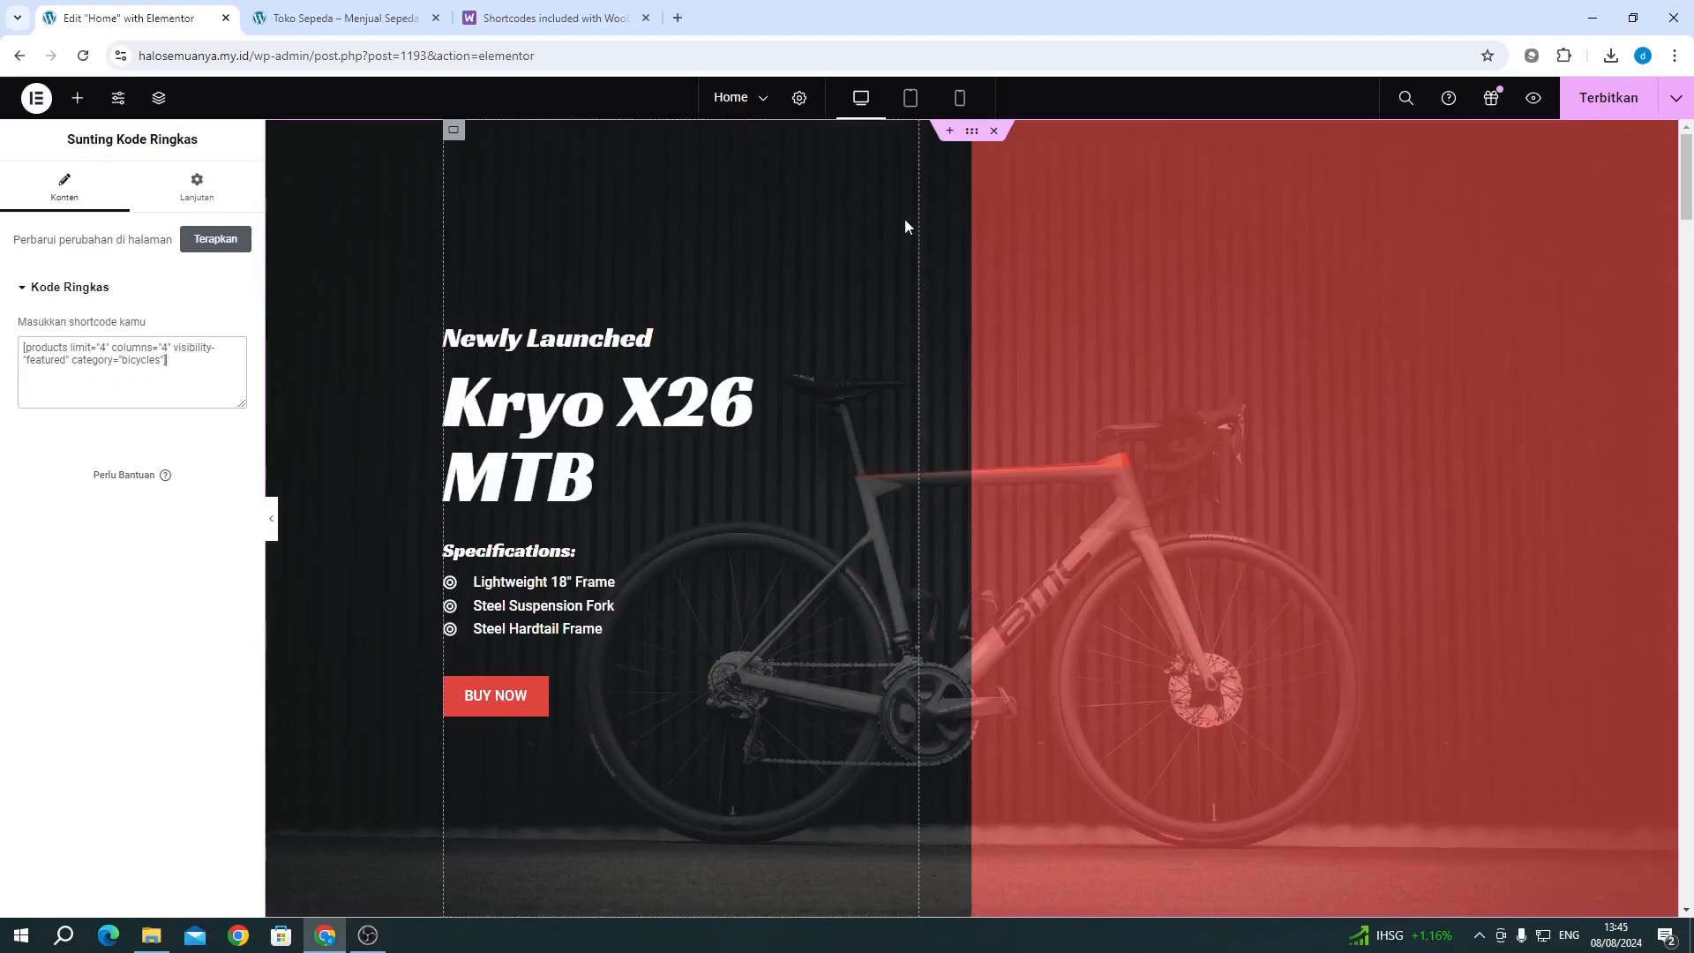
Step: Open the Kryo X26 MTB hero container's layout settings and view the insertion area for a new section above New Arrivales
{"action": "left_click", "coordinate": [973, 133]}
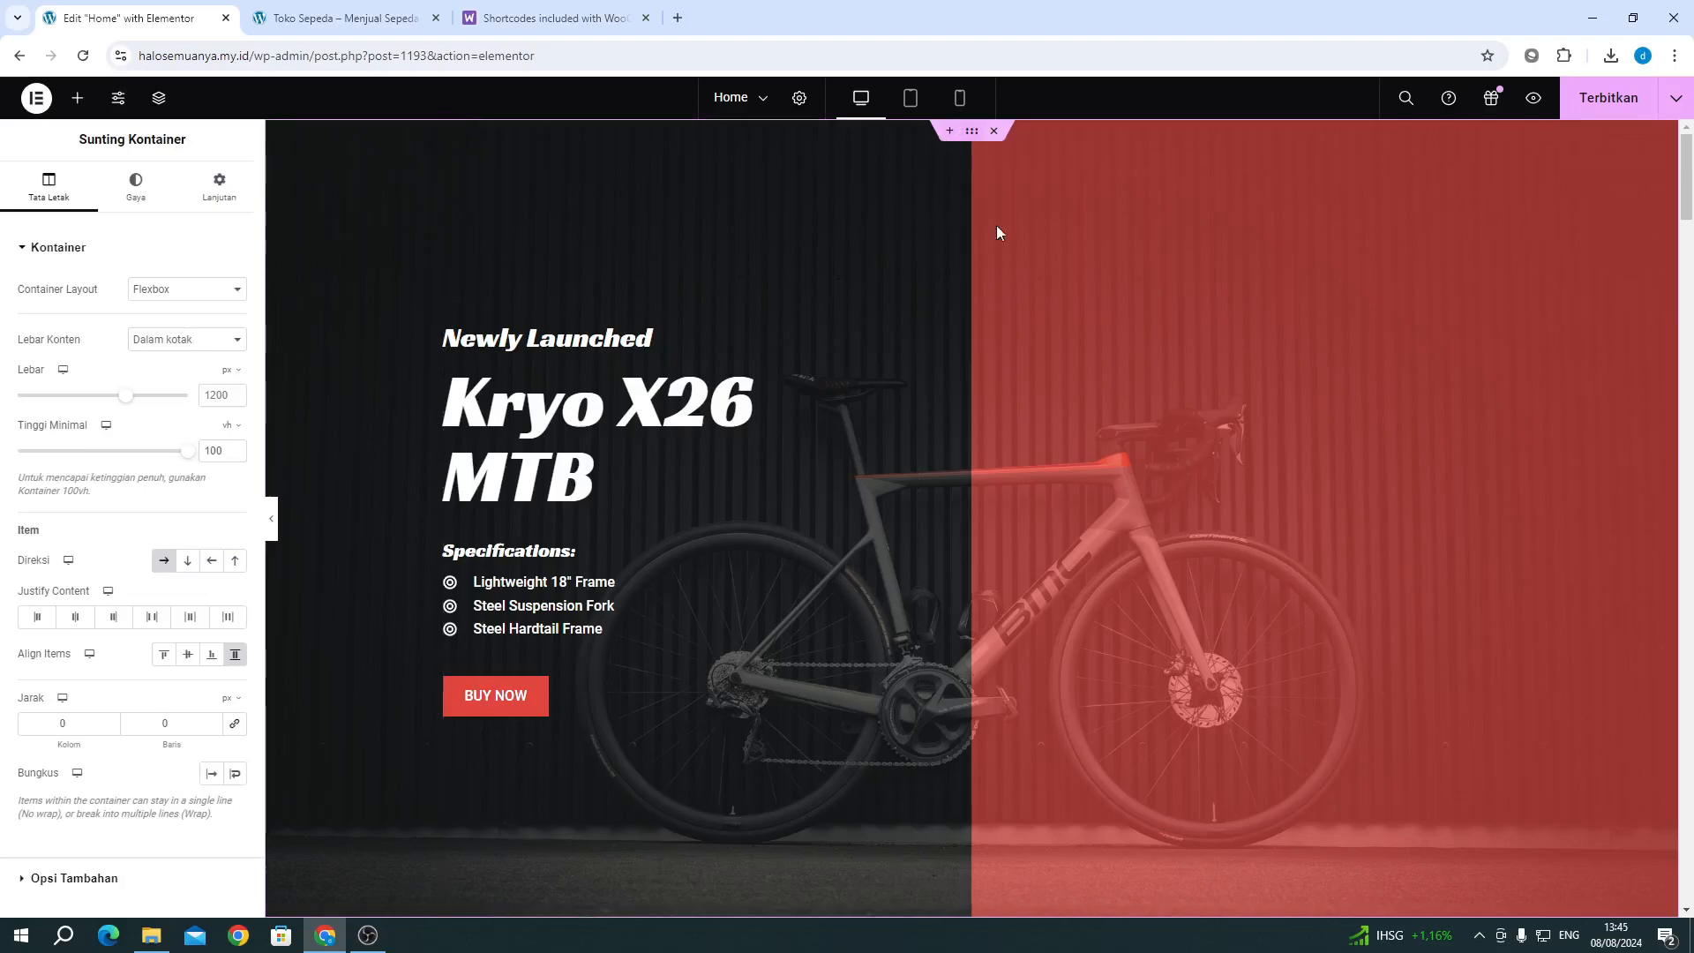
{"action": "scroll", "coordinate": [1042, 612], "scroll_direction": "down", "scroll_amount": 5}
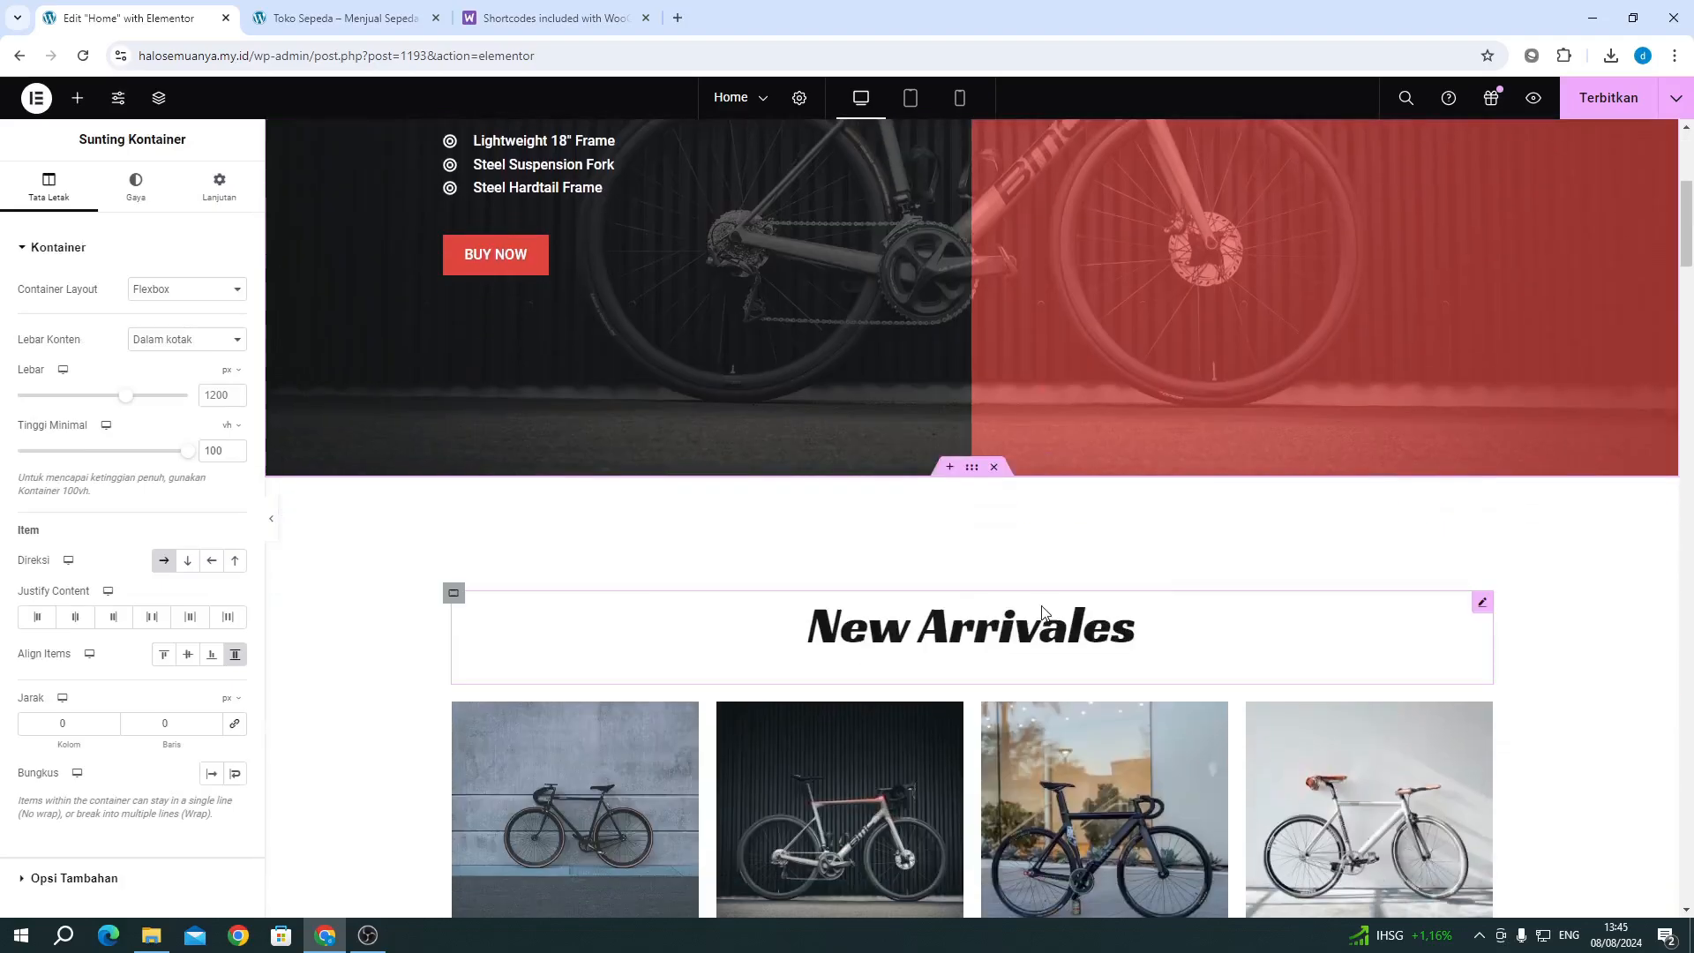
{"action": "left_click", "coordinate": [950, 467]}
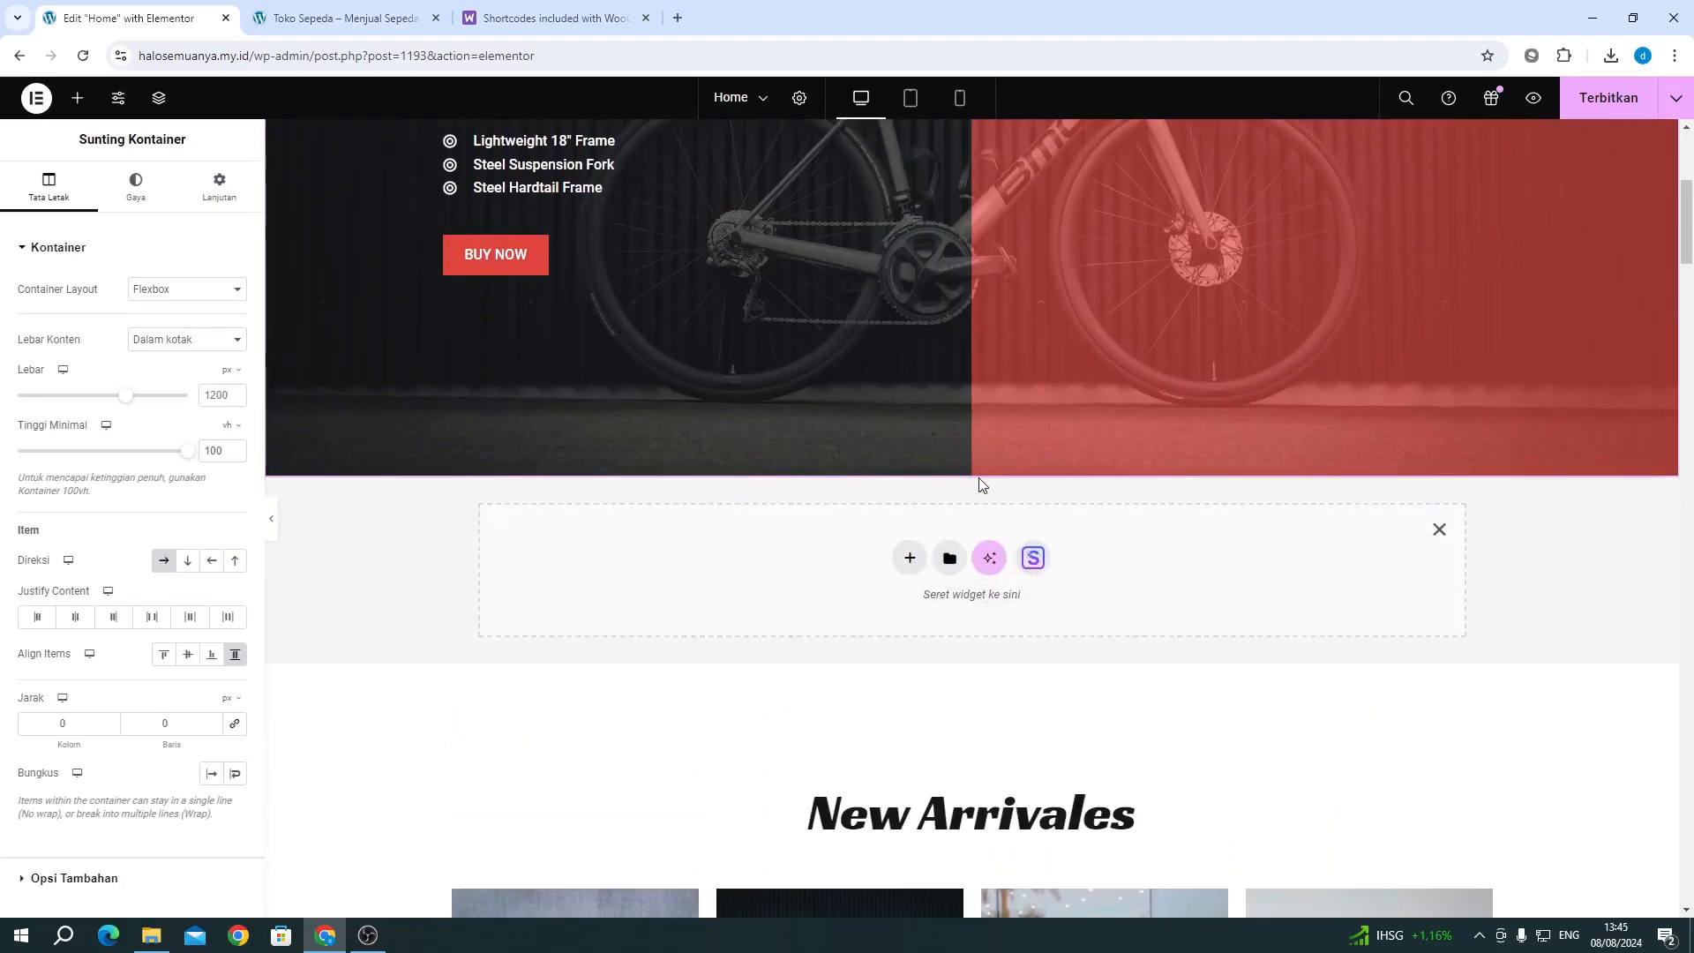
{"action": "scroll", "coordinate": [982, 484], "scroll_direction": "up", "scroll_amount": 5}
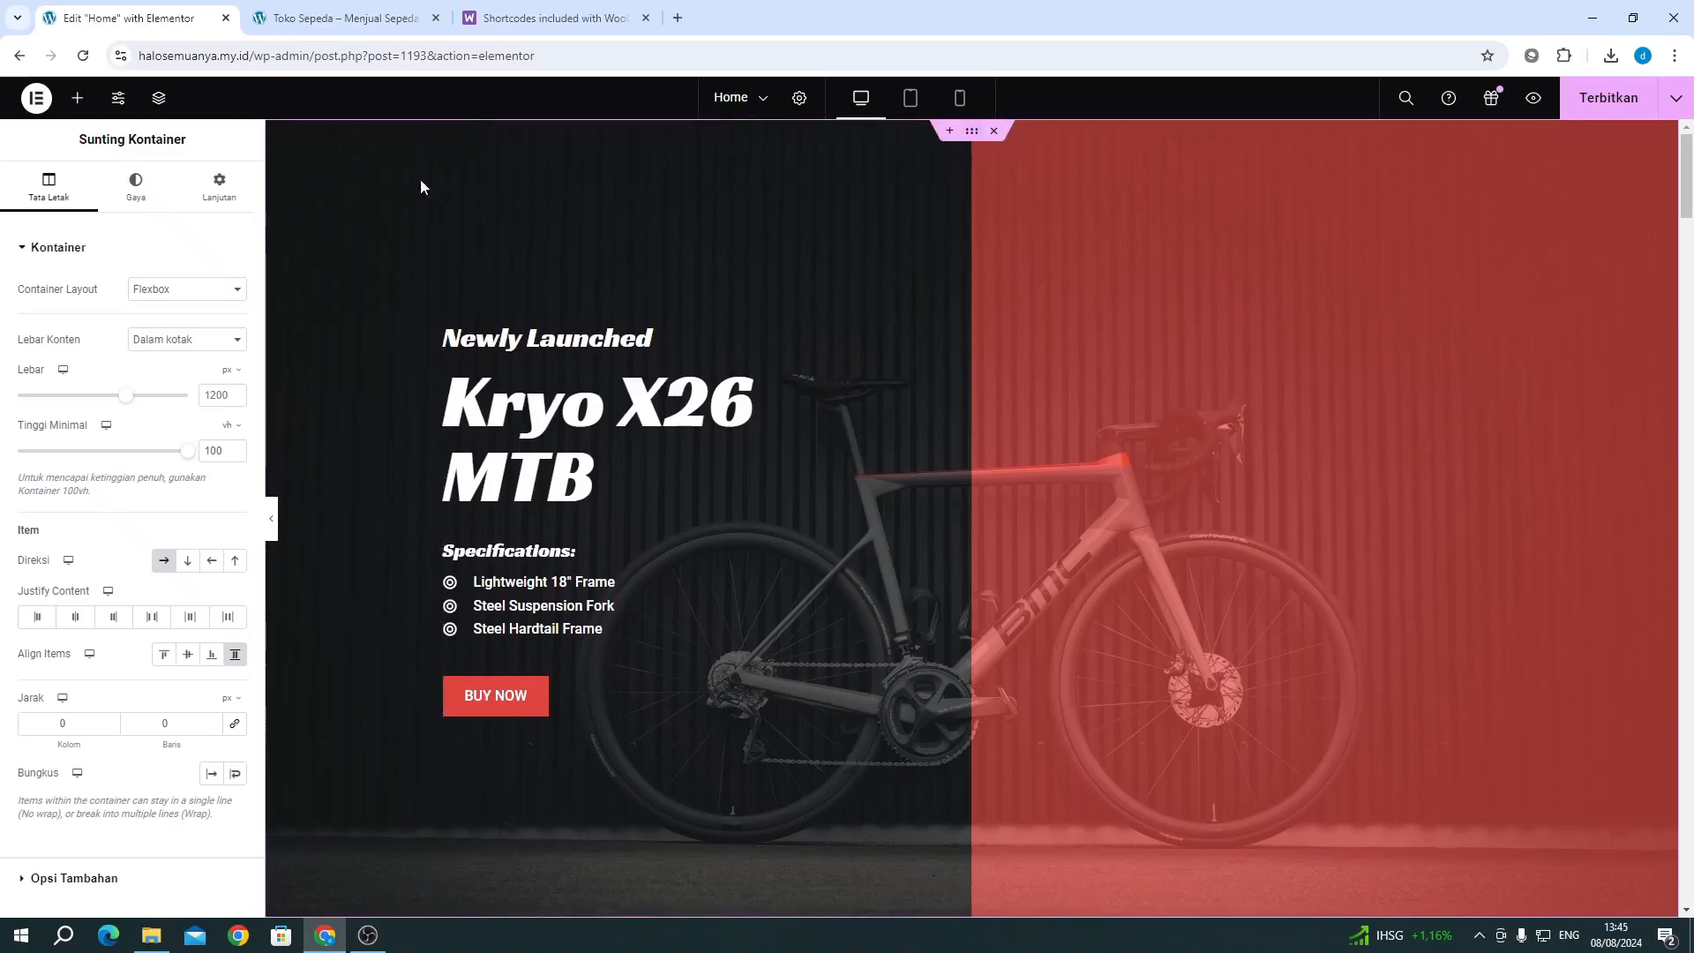
Step: Try a bright red background color in the hero container's style settings and clear the color
{"action": "left_click", "coordinate": [151, 201]}
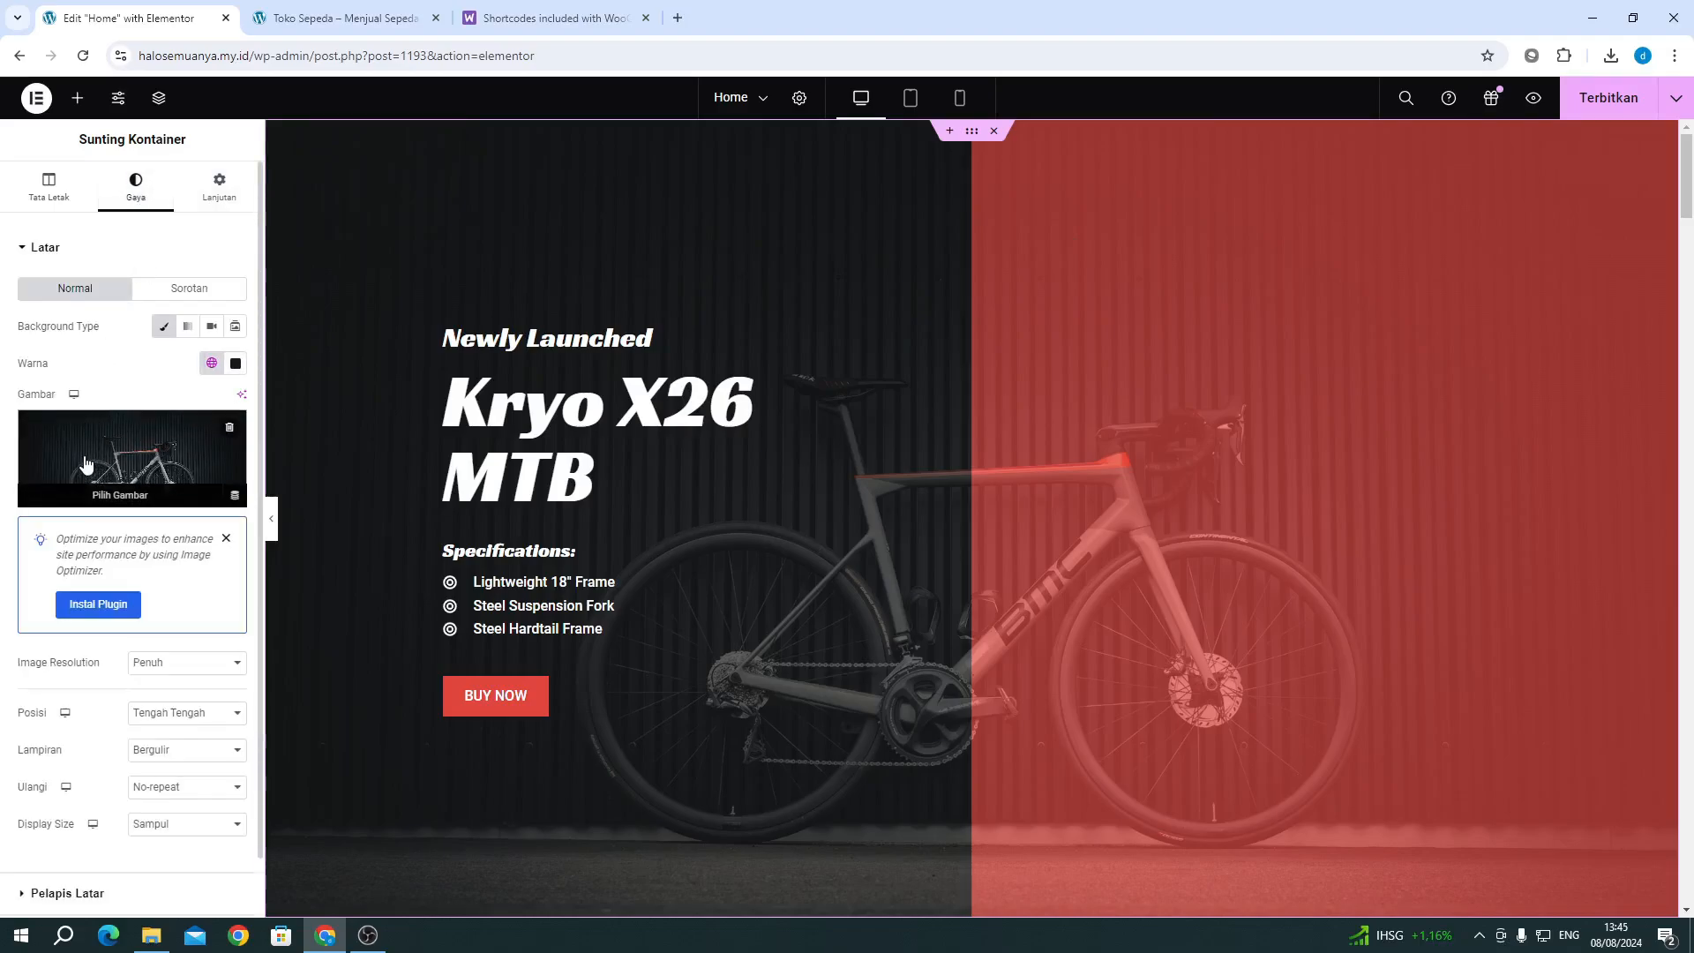
{"action": "left_click", "coordinate": [235, 363]}
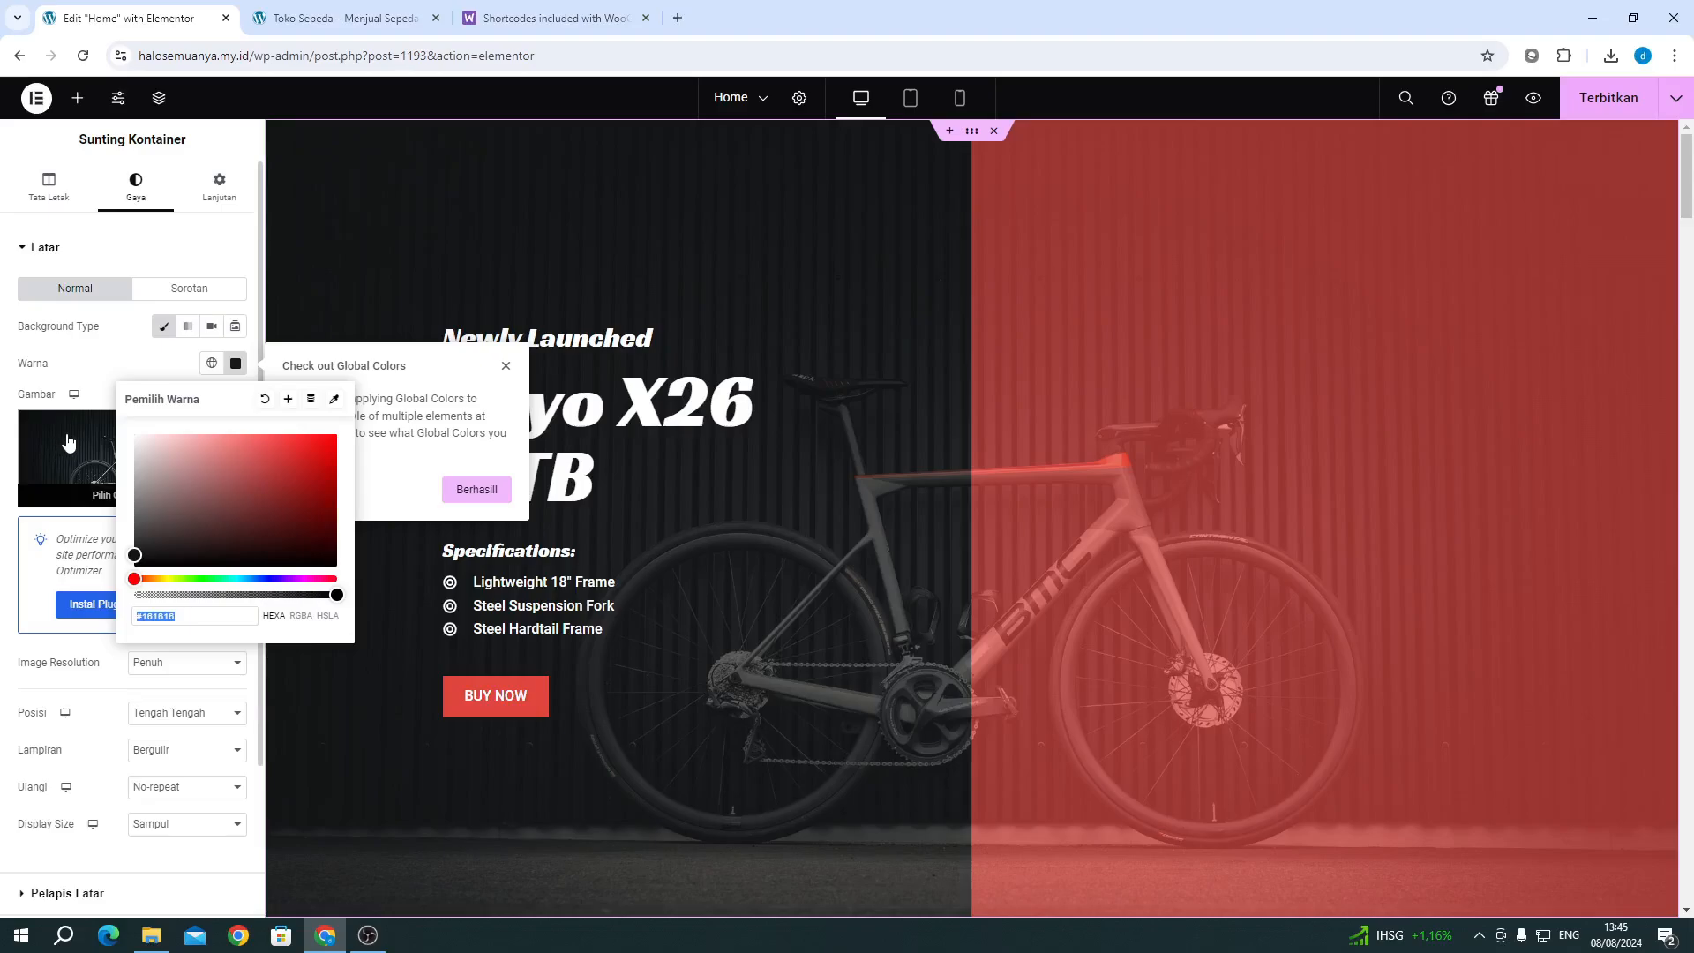
{"action": "left_click_drag", "start_coordinate": [250, 503], "coordinate": [313, 435]}
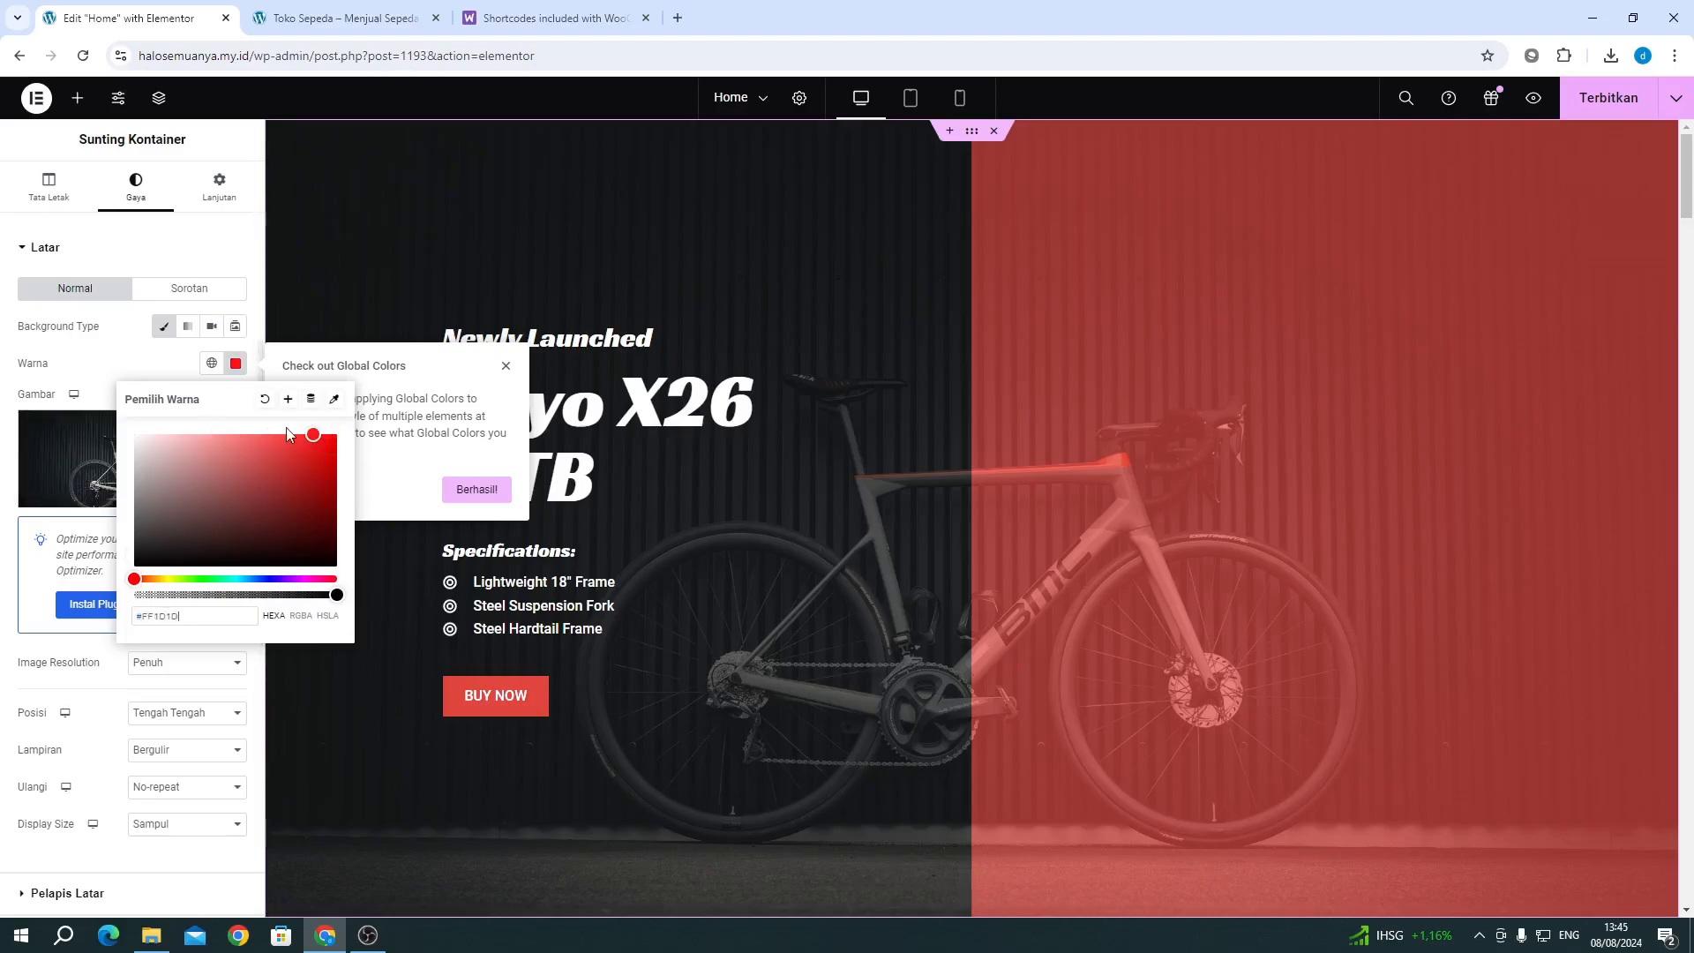
{"action": "left_click", "coordinate": [265, 399]}
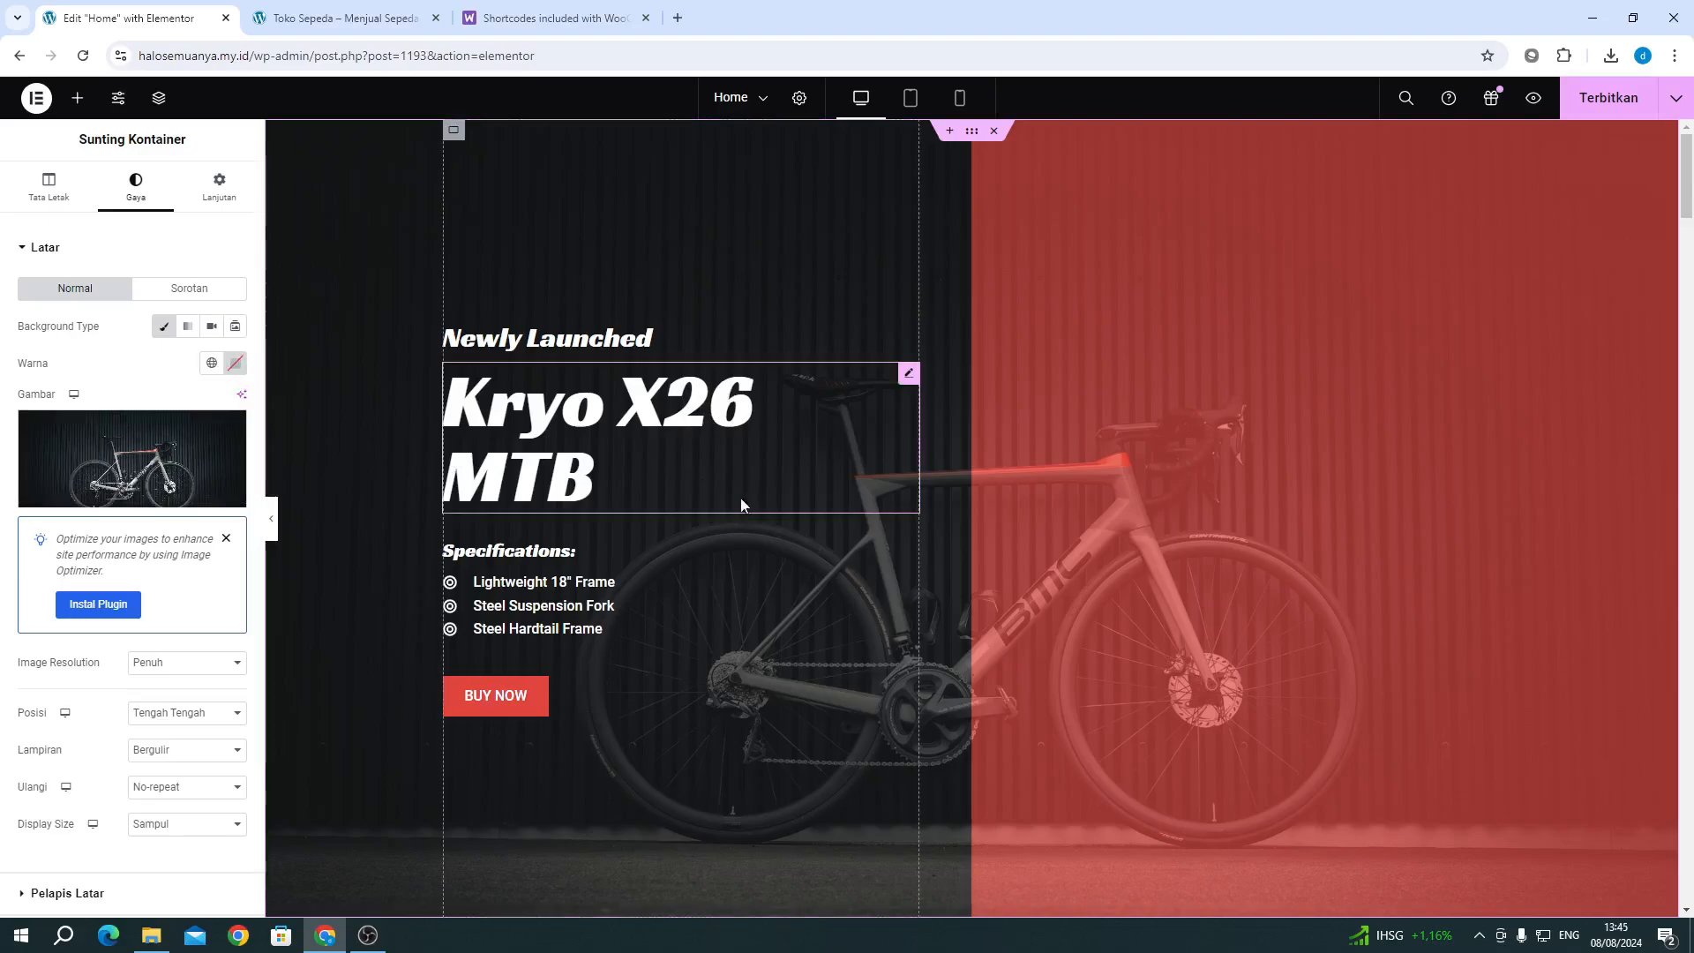
Step: Copy the hex code of the first gradient color in the hero container's background overlay
{"action": "scroll", "coordinate": [46, 533], "scroll_direction": "down", "scroll_amount": 2}
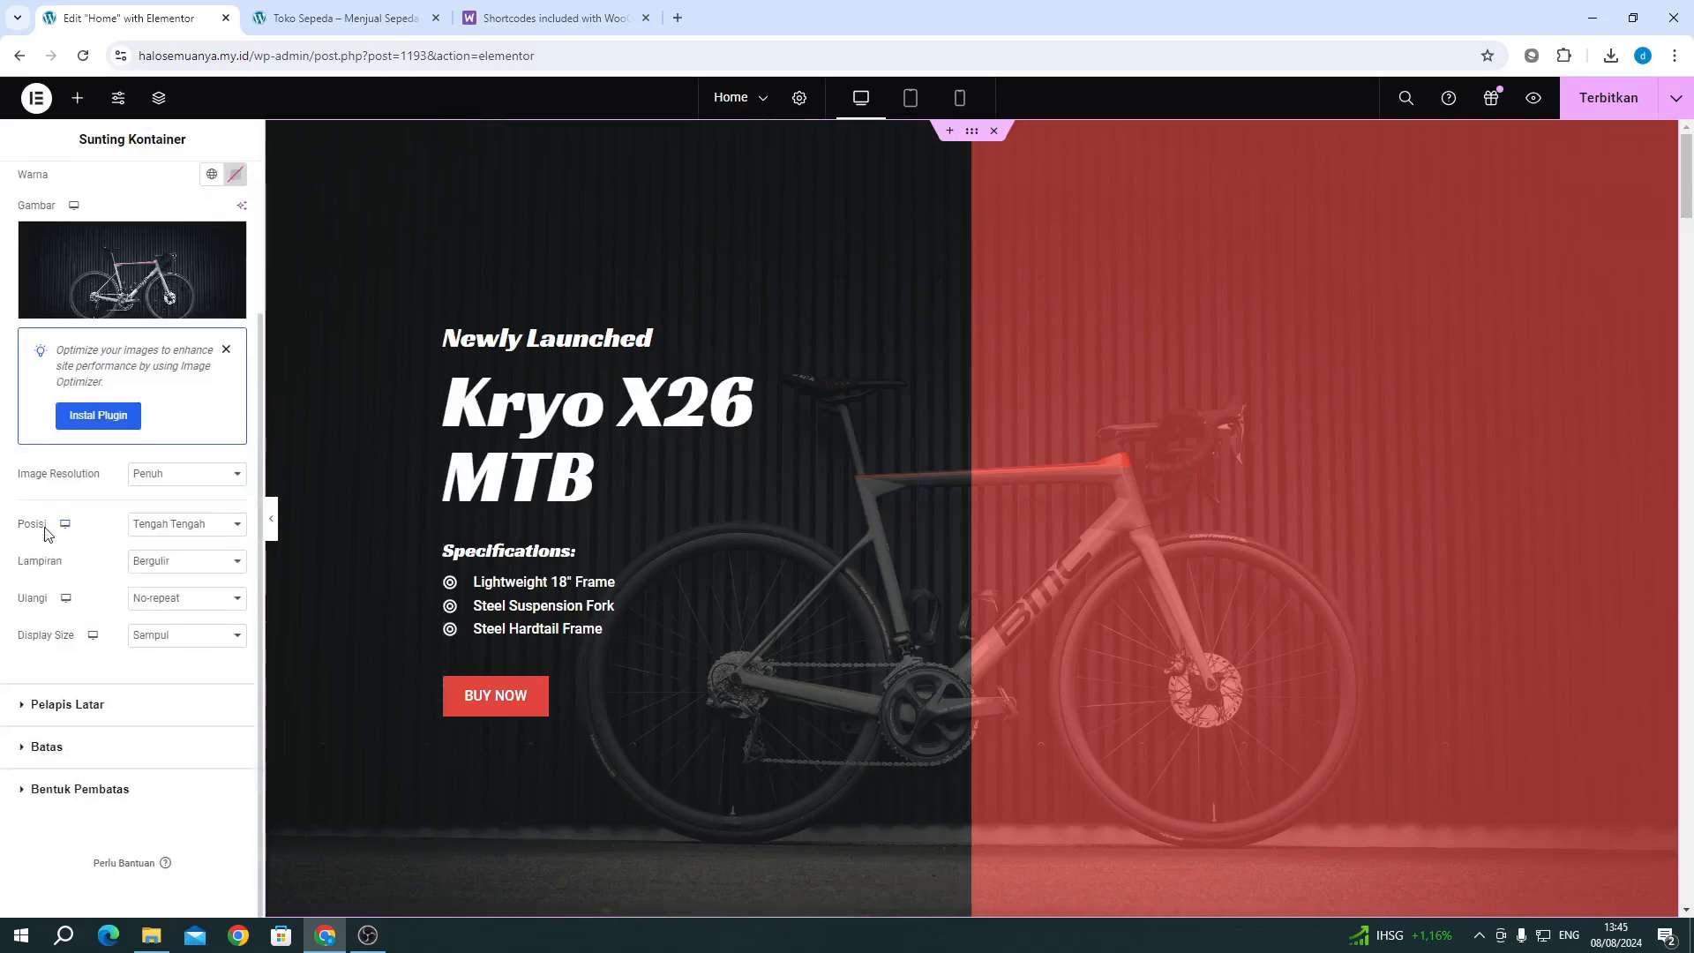
{"action": "left_click", "coordinate": [160, 705]}
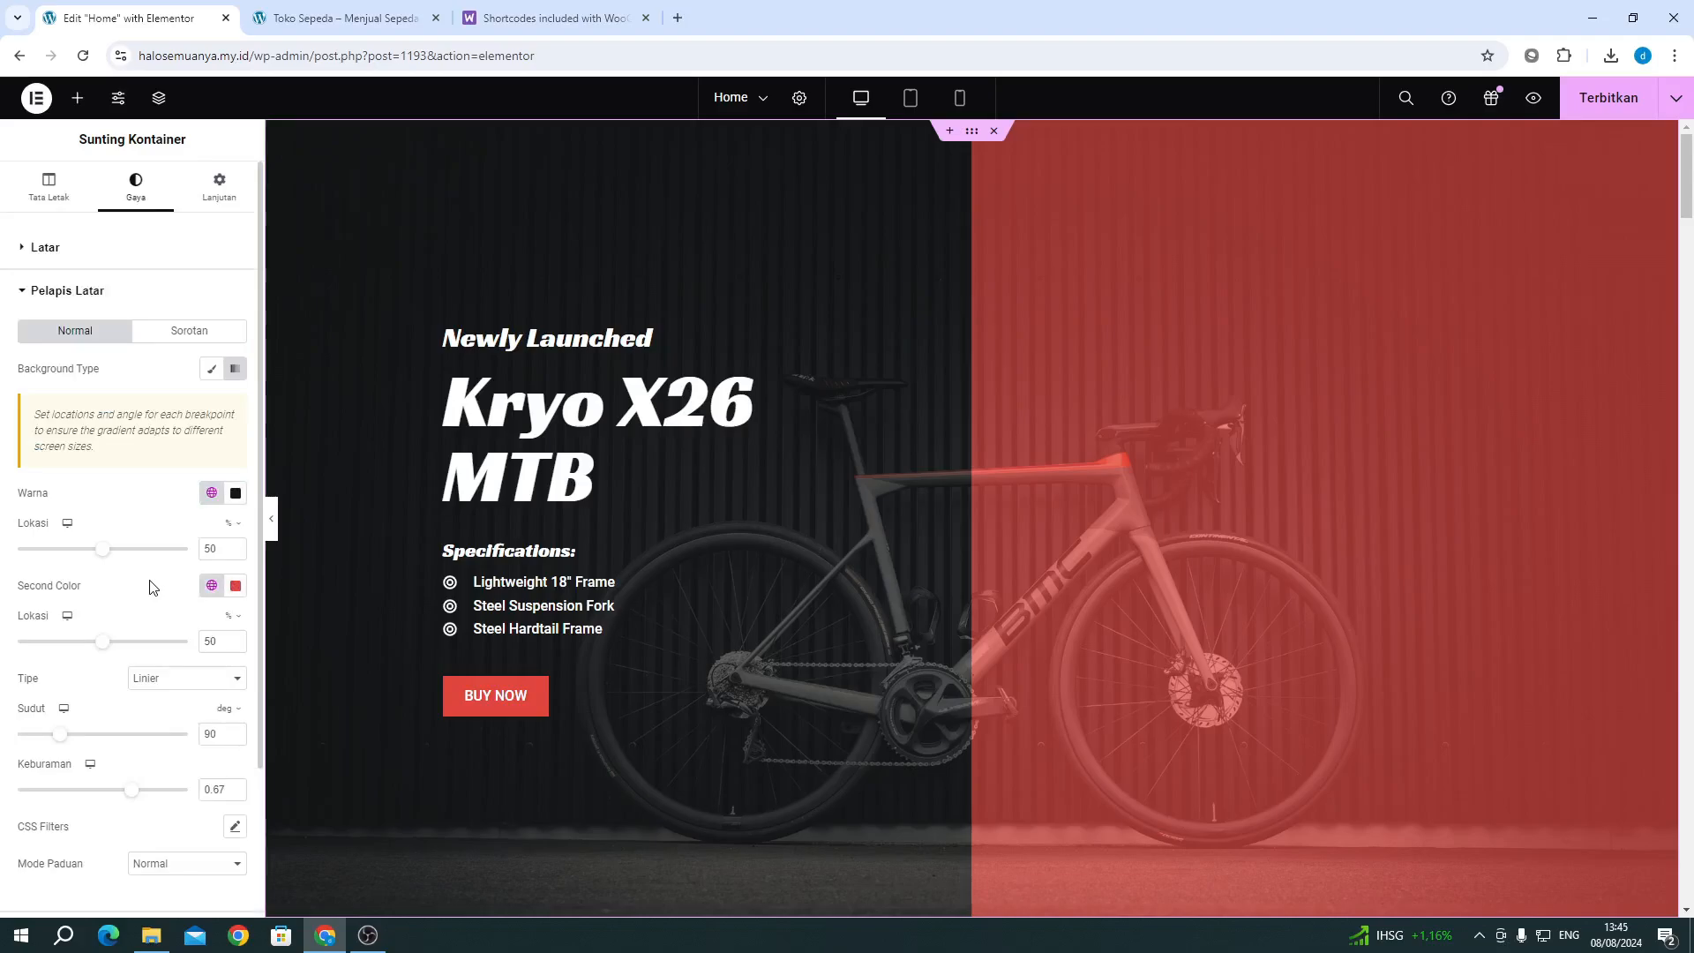
{"action": "scroll", "coordinate": [153, 587], "scroll_direction": "down", "scroll_amount": 1}
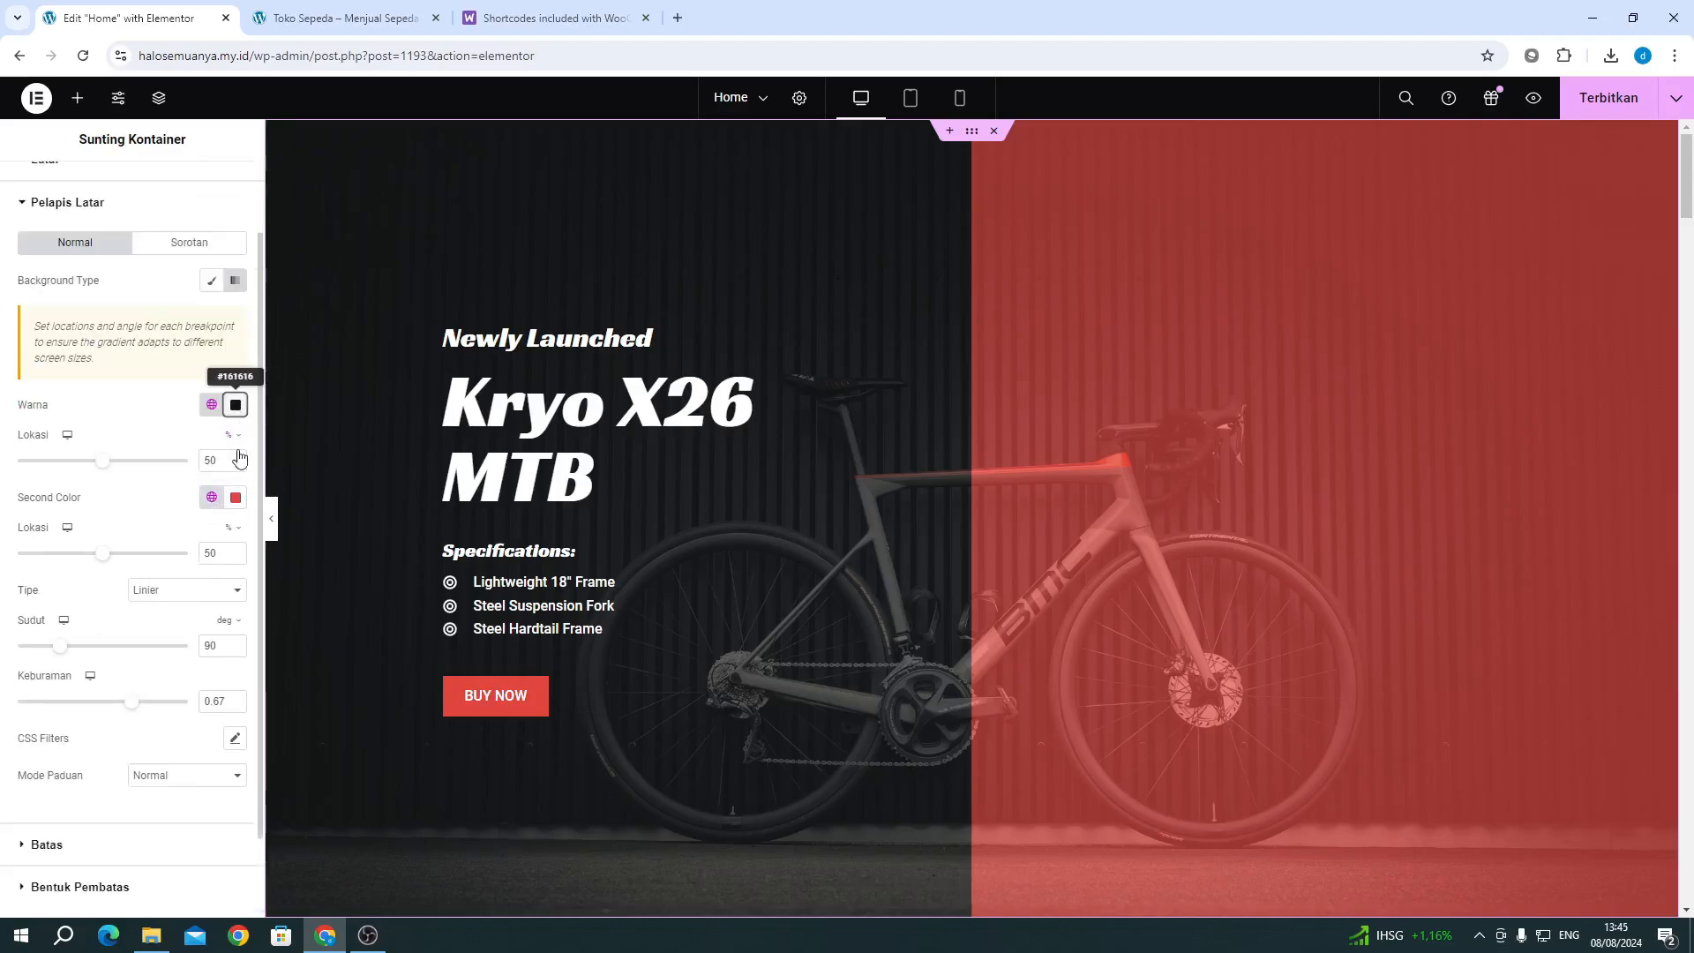
{"action": "left_click", "coordinate": [235, 404]}
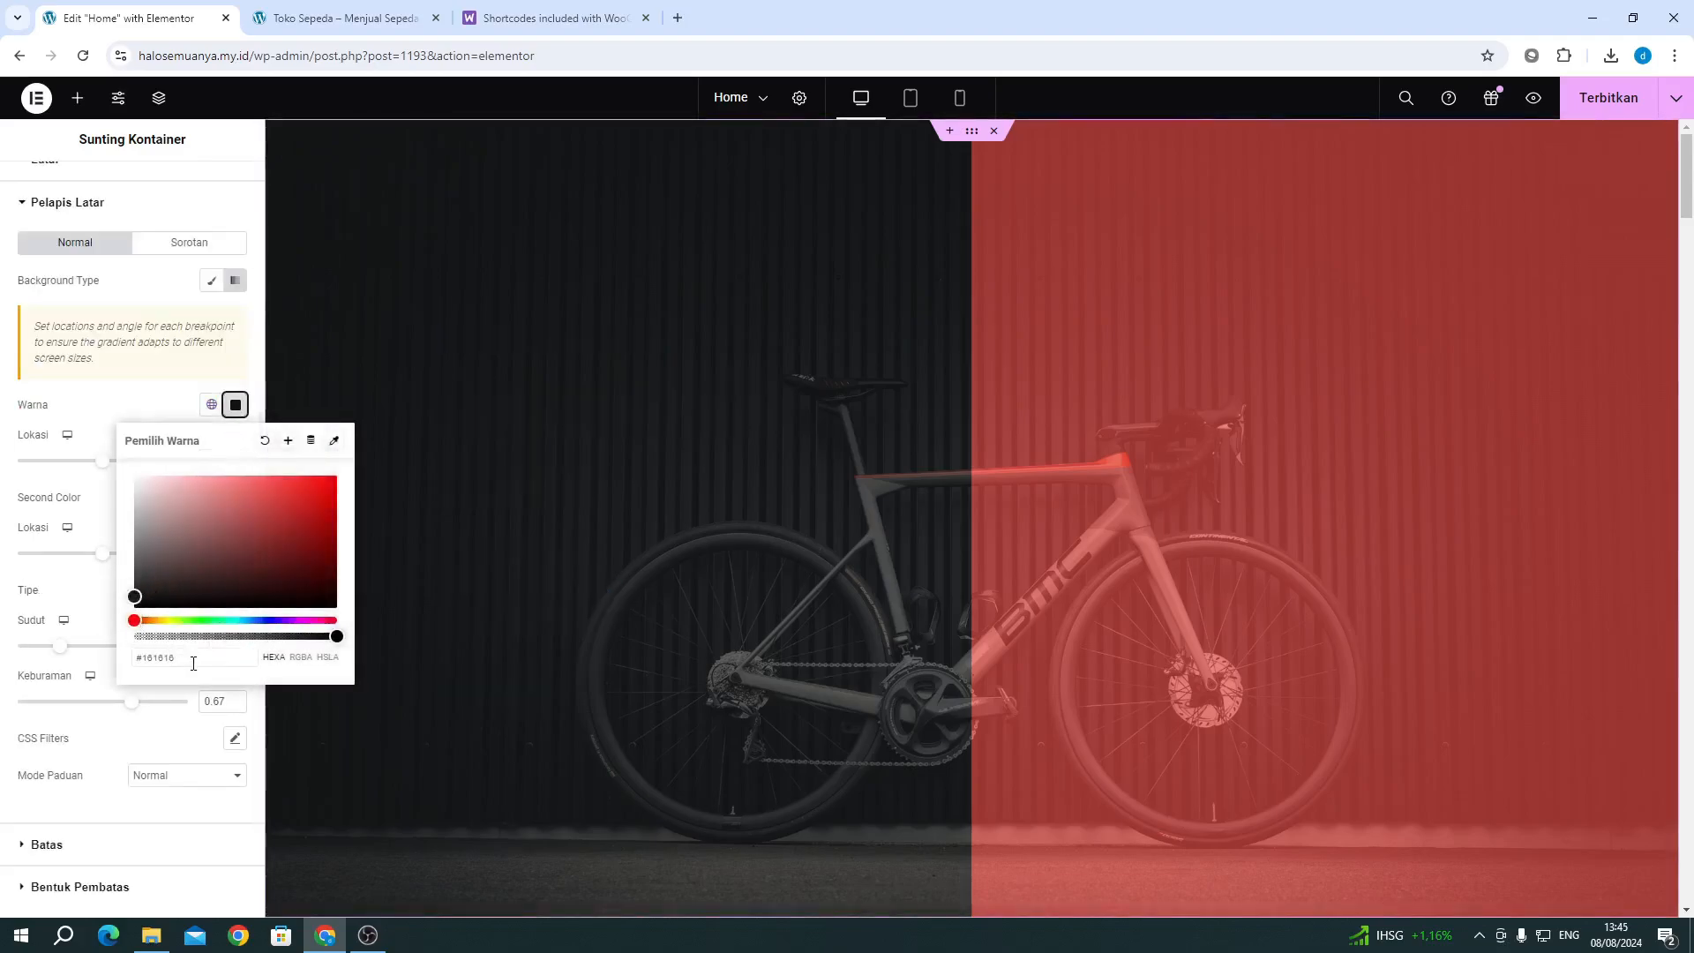
{"action": "left_click_drag", "start_coordinate": [193, 662], "coordinate": [134, 654]}
{"action": "key", "text": "ctrl+c"}
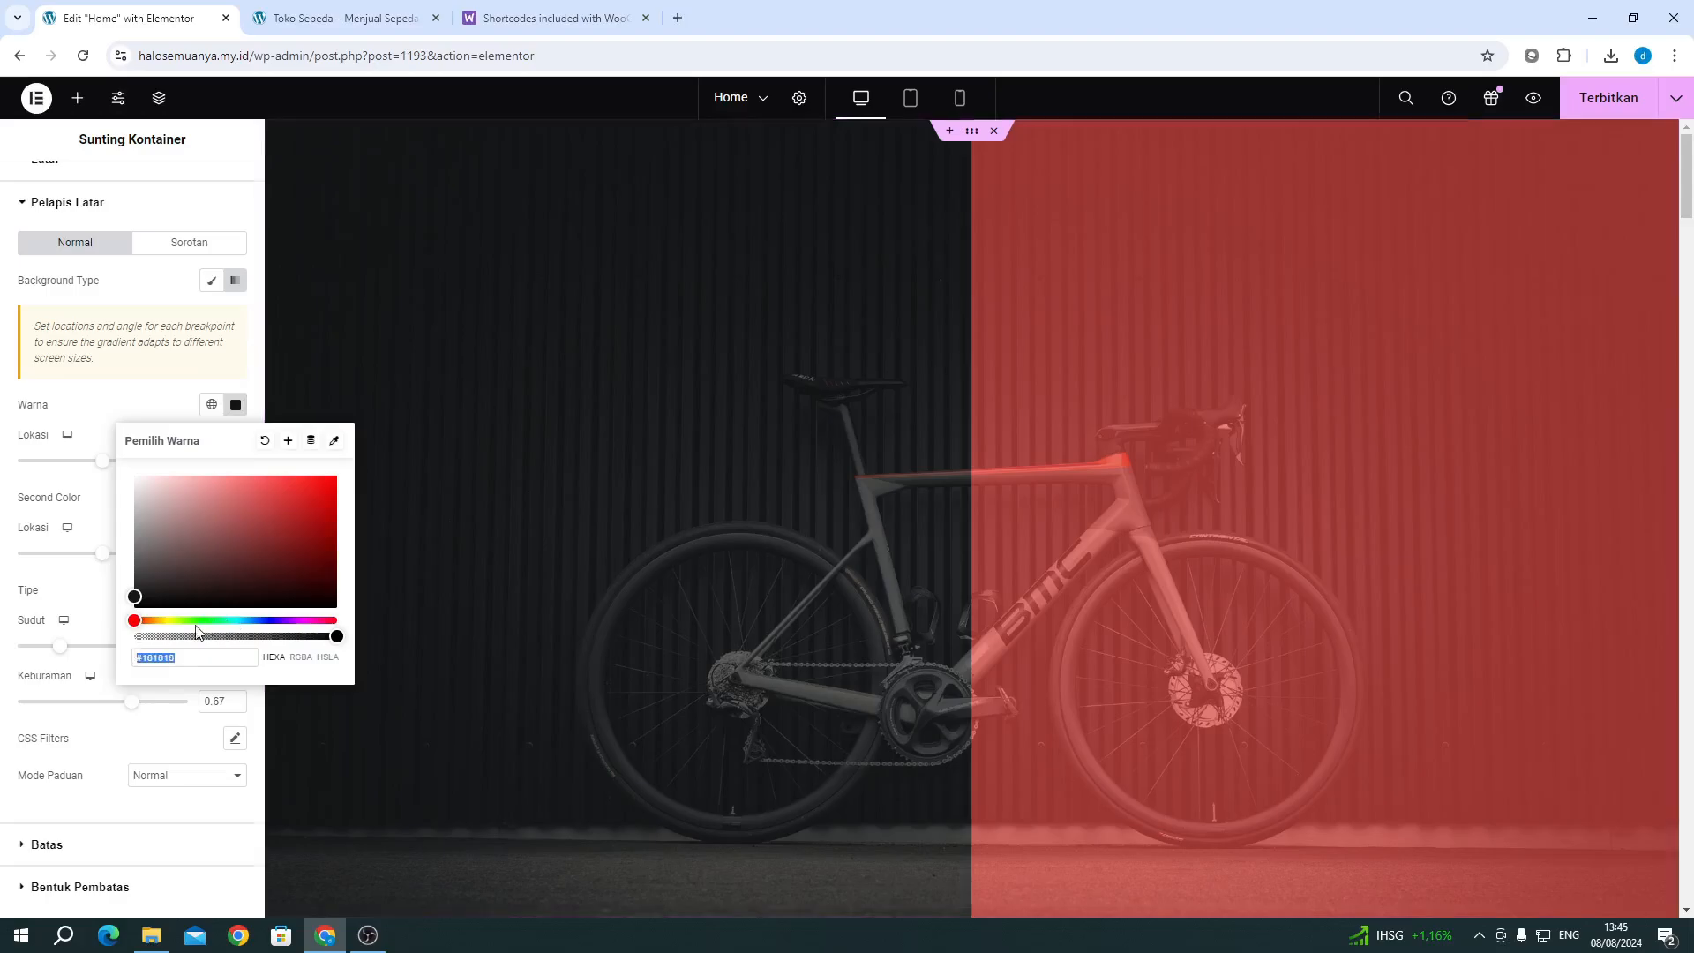
Step: Try a red first gradient color in the hero container's background overlay and restore it with the copied hex code
{"action": "left_click", "coordinate": [325, 509]}
{"action": "left_click", "coordinate": [312, 493]}
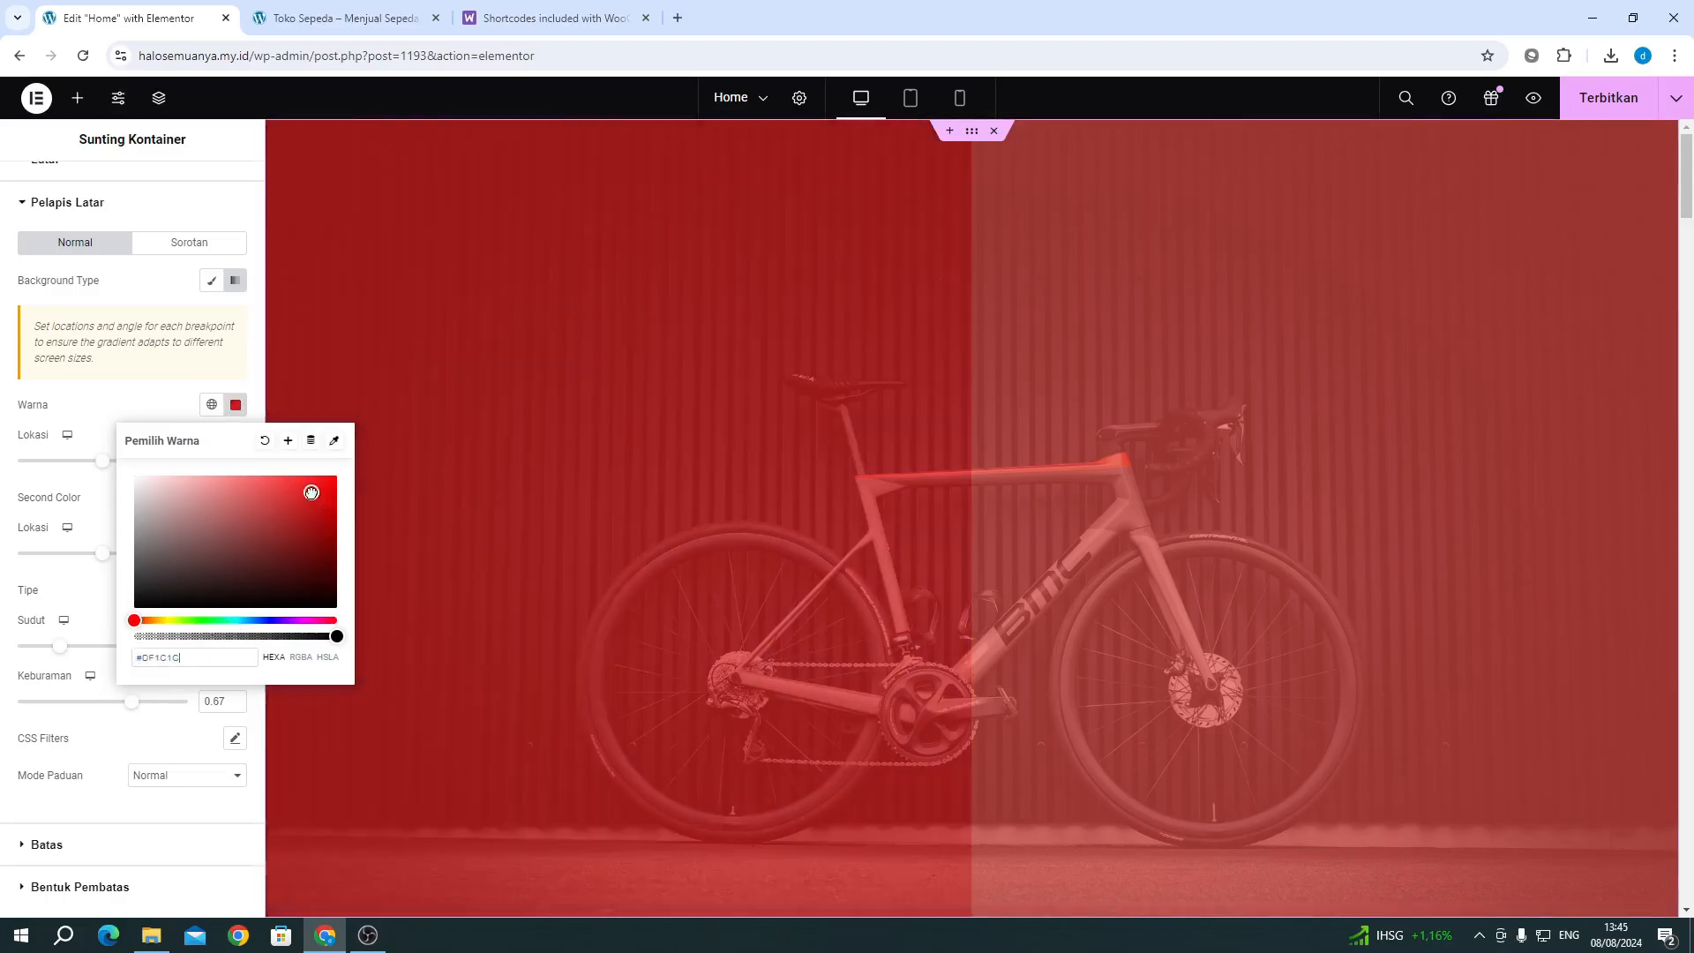
{"action": "key", "text": "ctrl+a"}
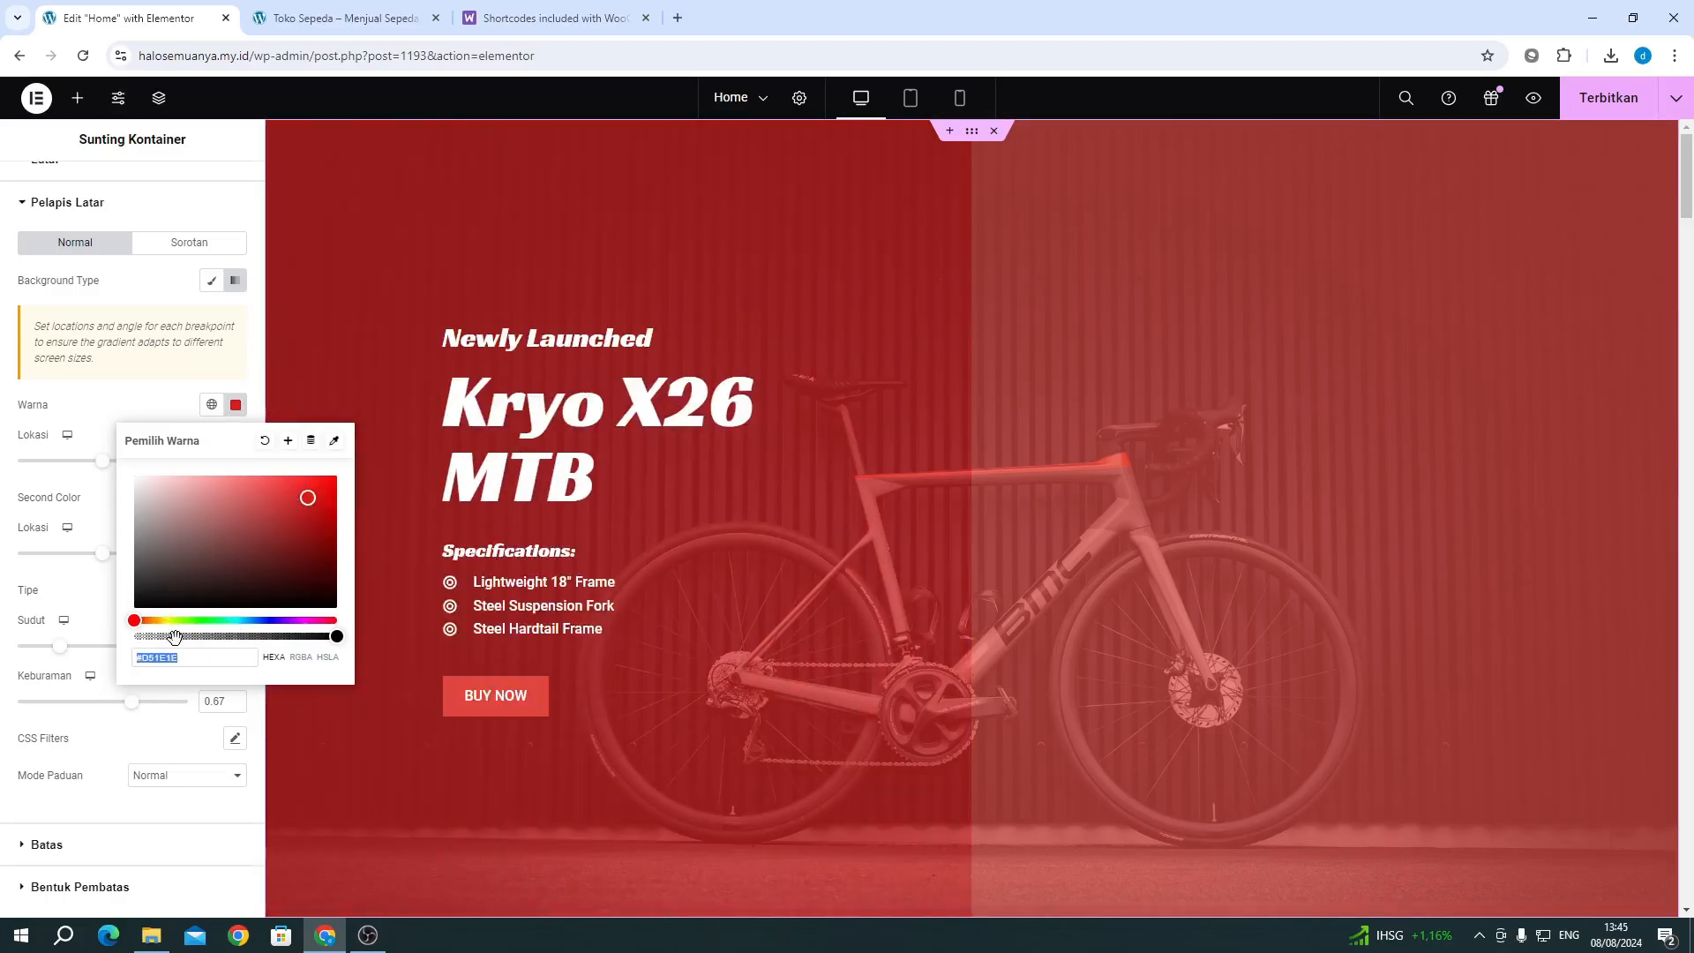
{"action": "key", "text": "ctrl+v"}
{"action": "left_click", "coordinate": [109, 523]}
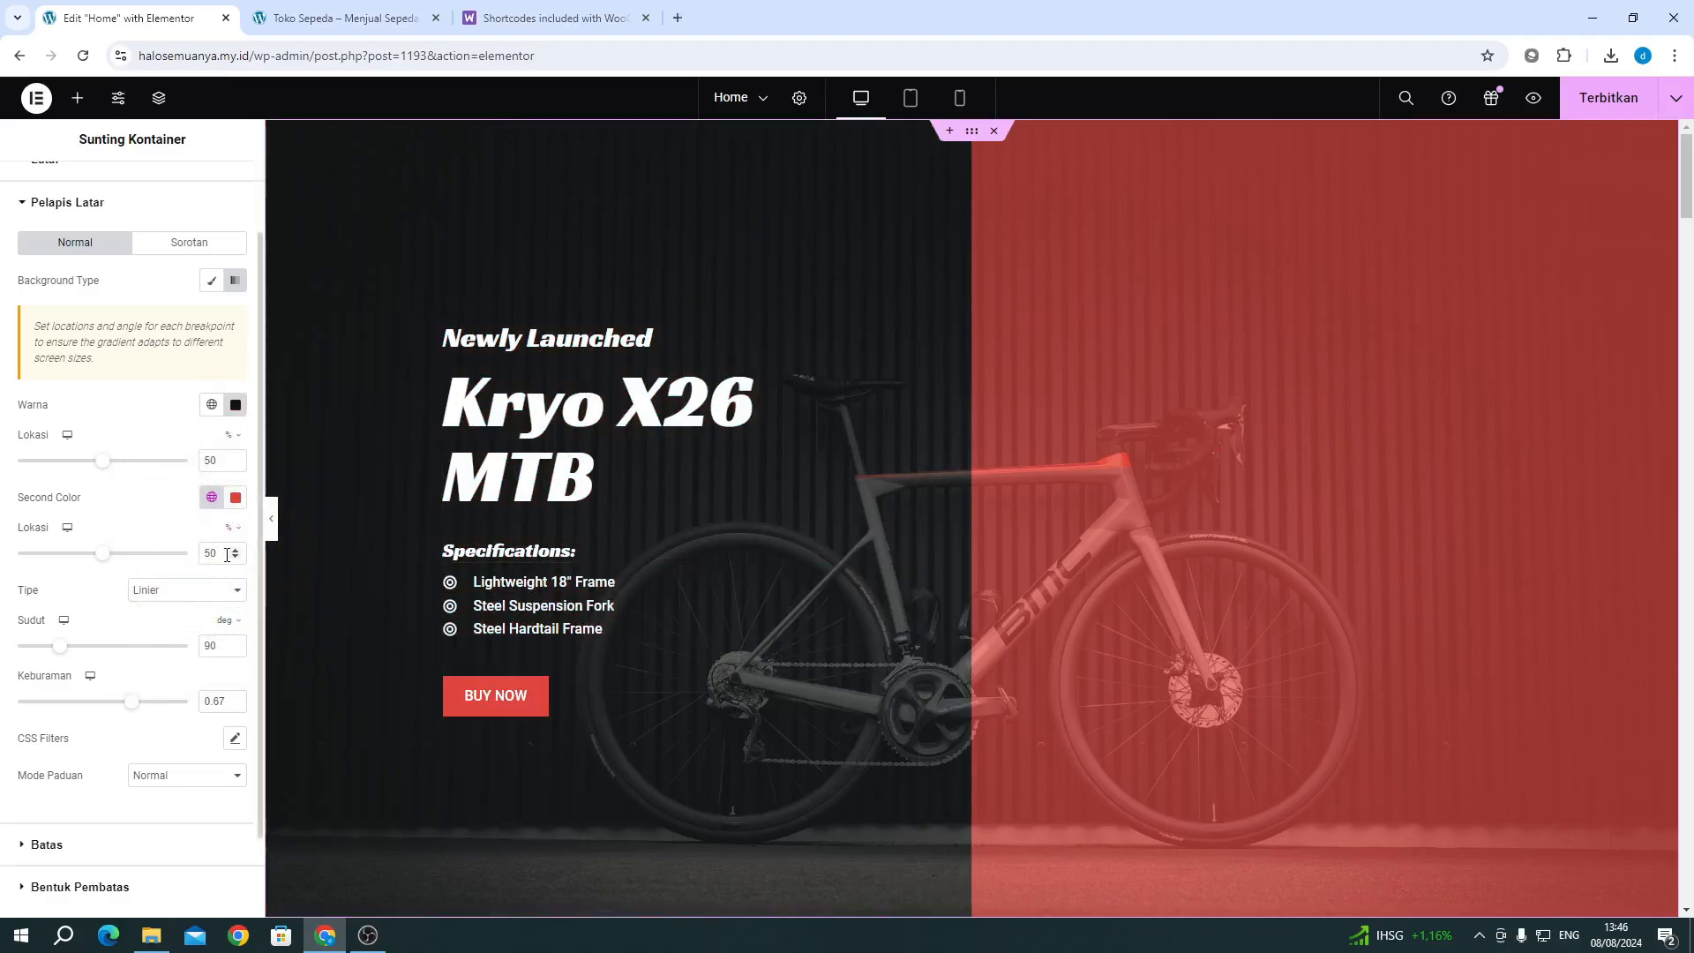
{"action": "left_click", "coordinate": [218, 461]}
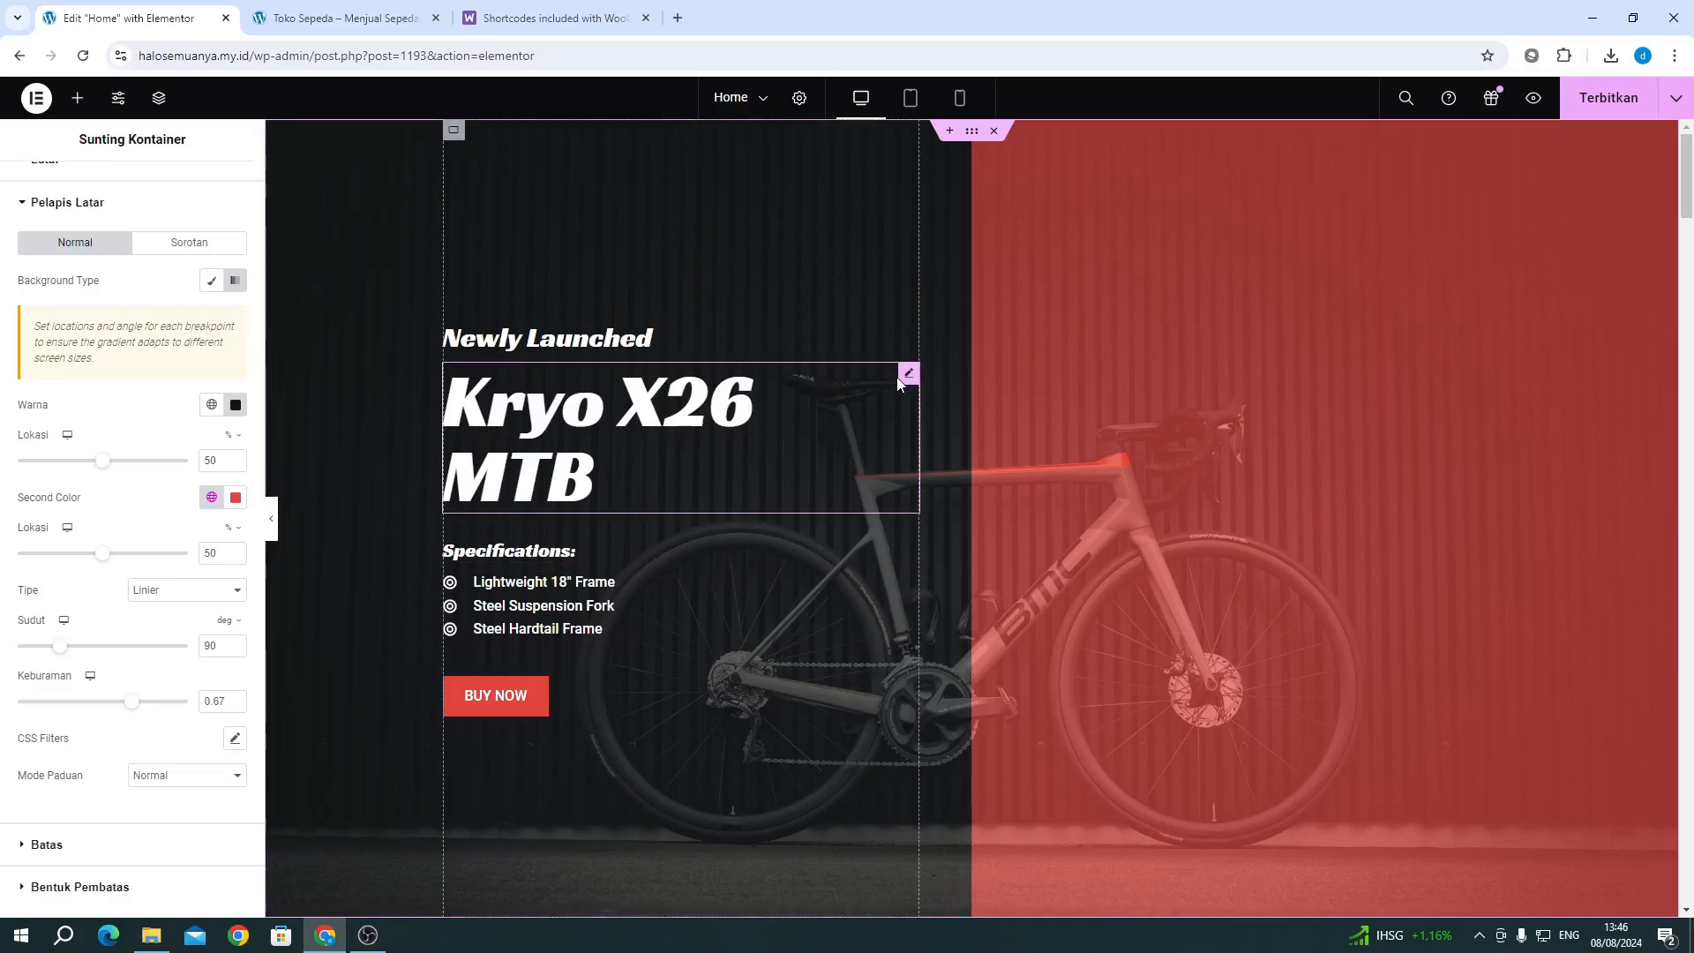
Step: Try a dark red background color behind the hero container's bicycle image and reset the color
{"action": "scroll", "coordinate": [164, 401], "scroll_direction": "up", "scroll_amount": 1}
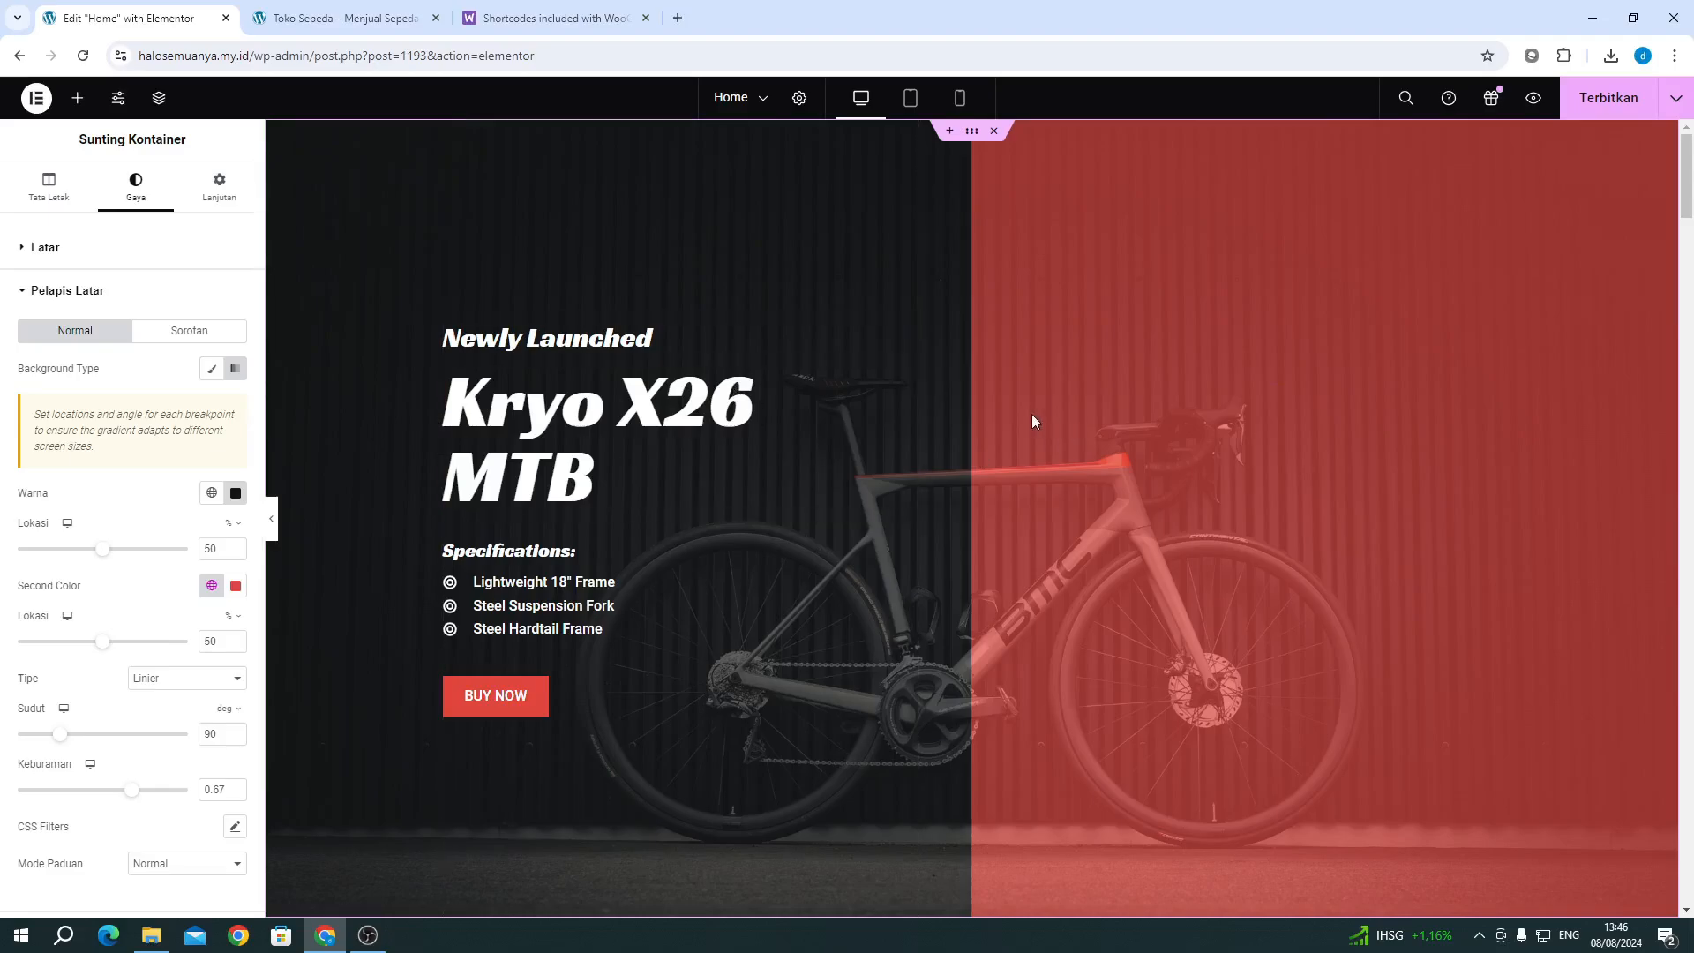
{"action": "left_click", "coordinate": [192, 250]}
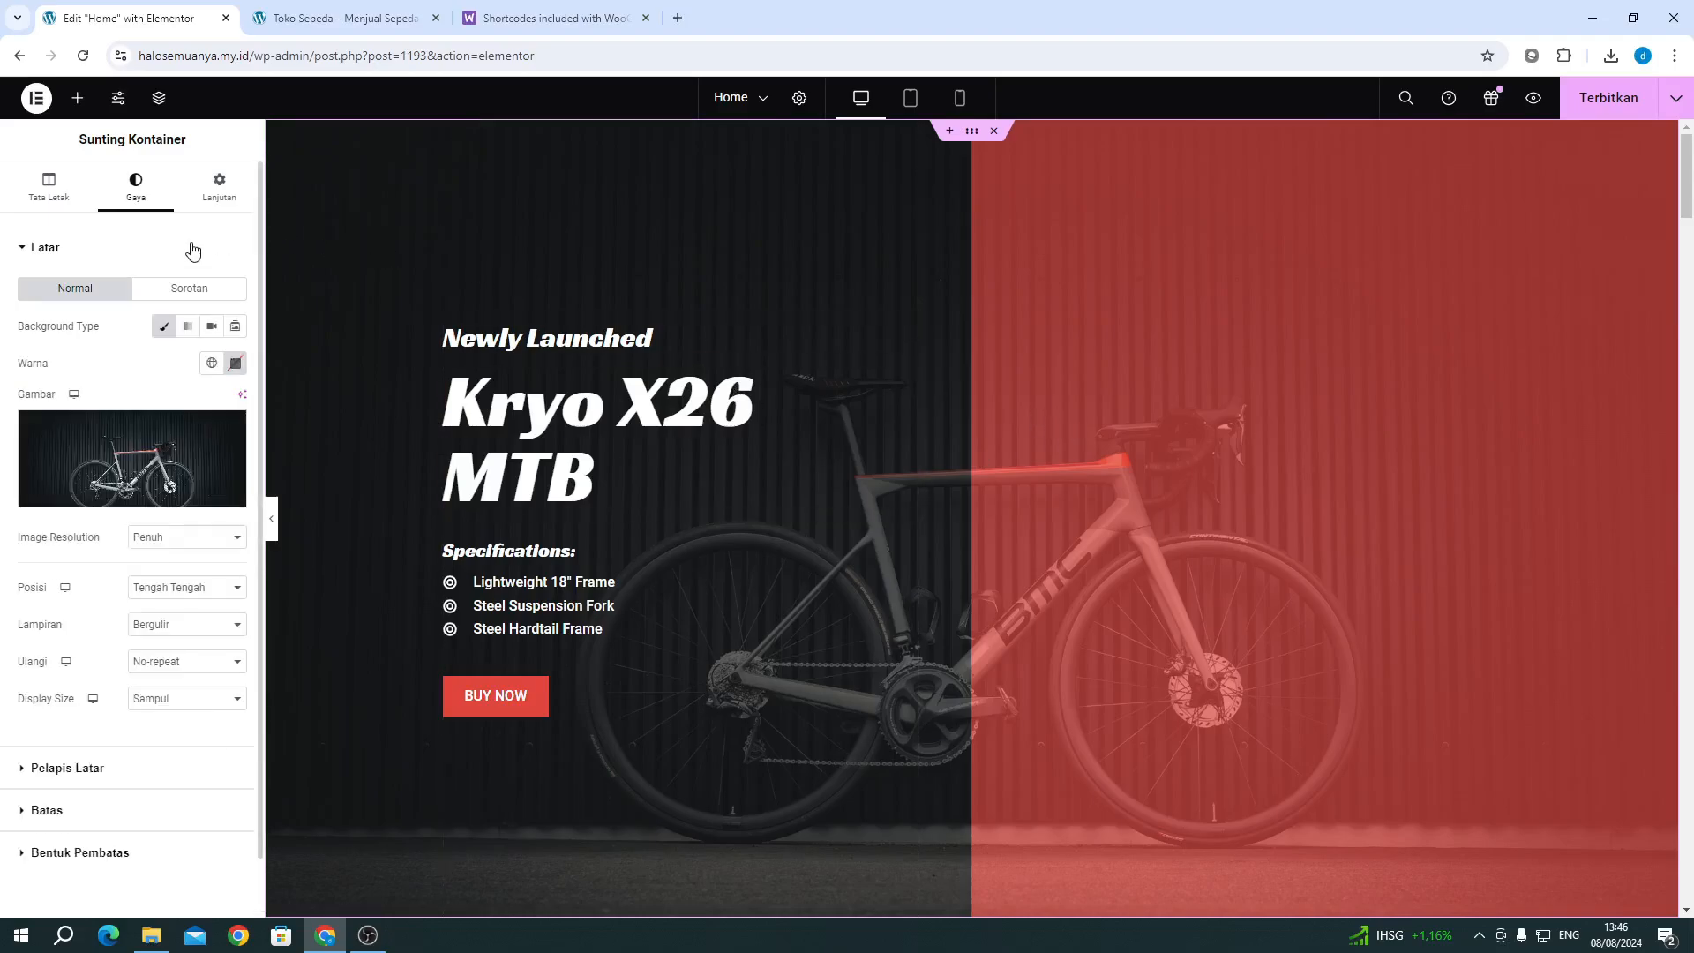
{"action": "mouse_move", "coordinate": [76, 446]}
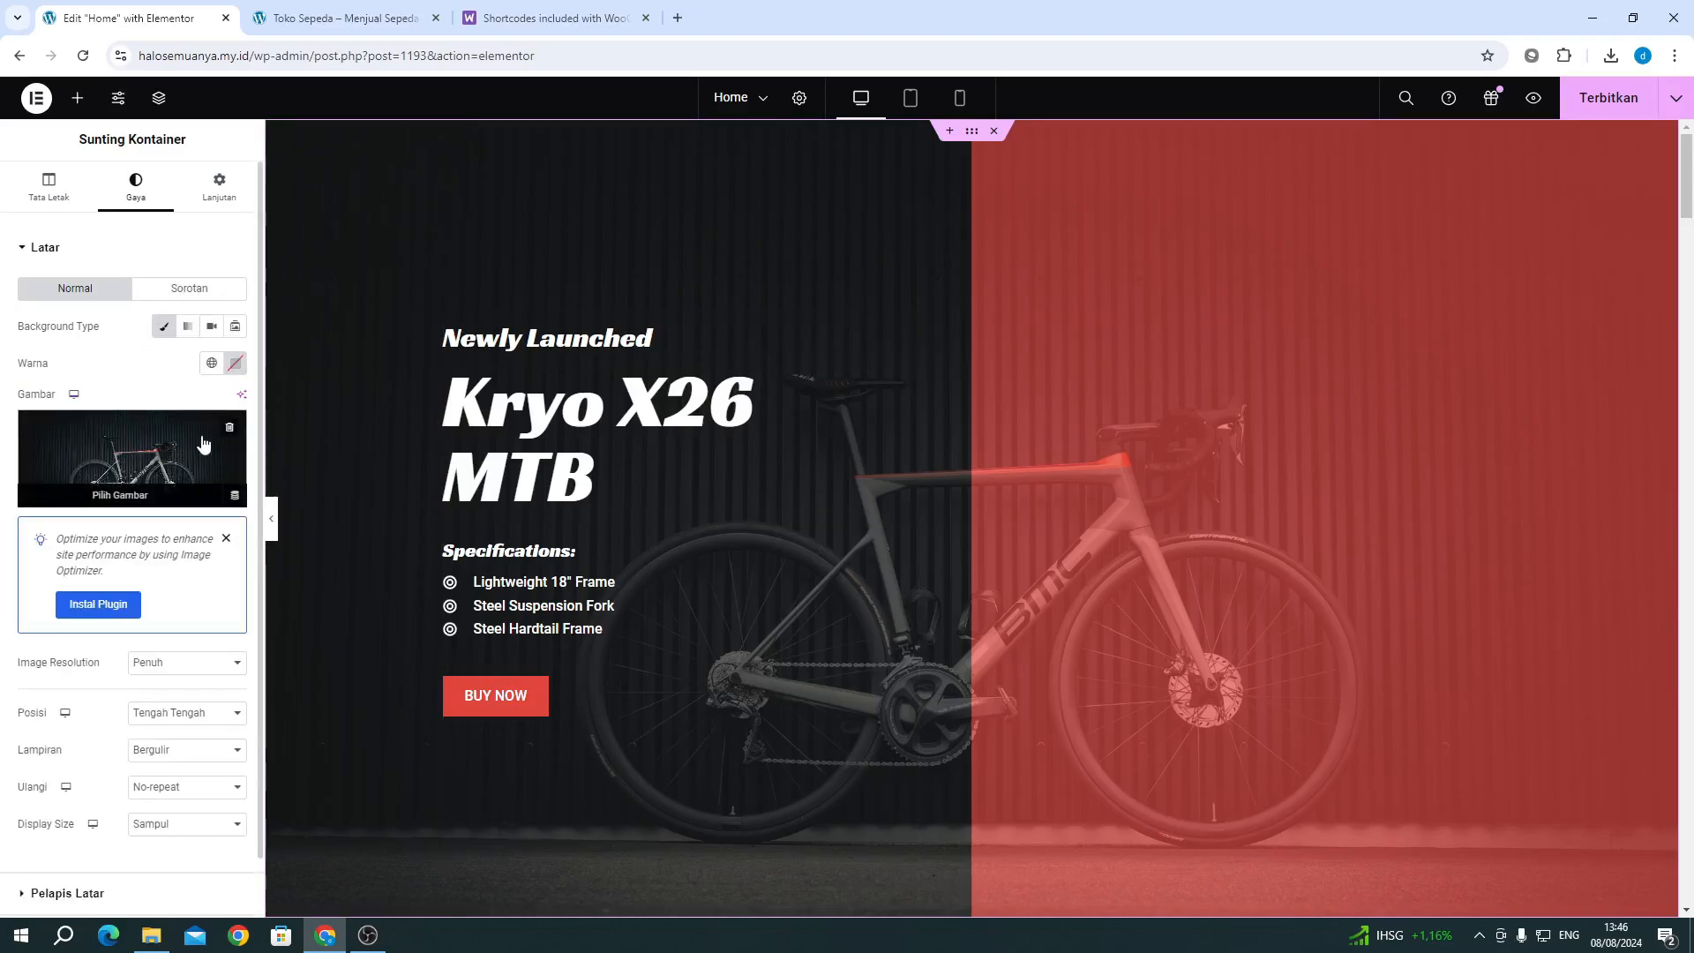
{"action": "left_click", "coordinate": [235, 363]}
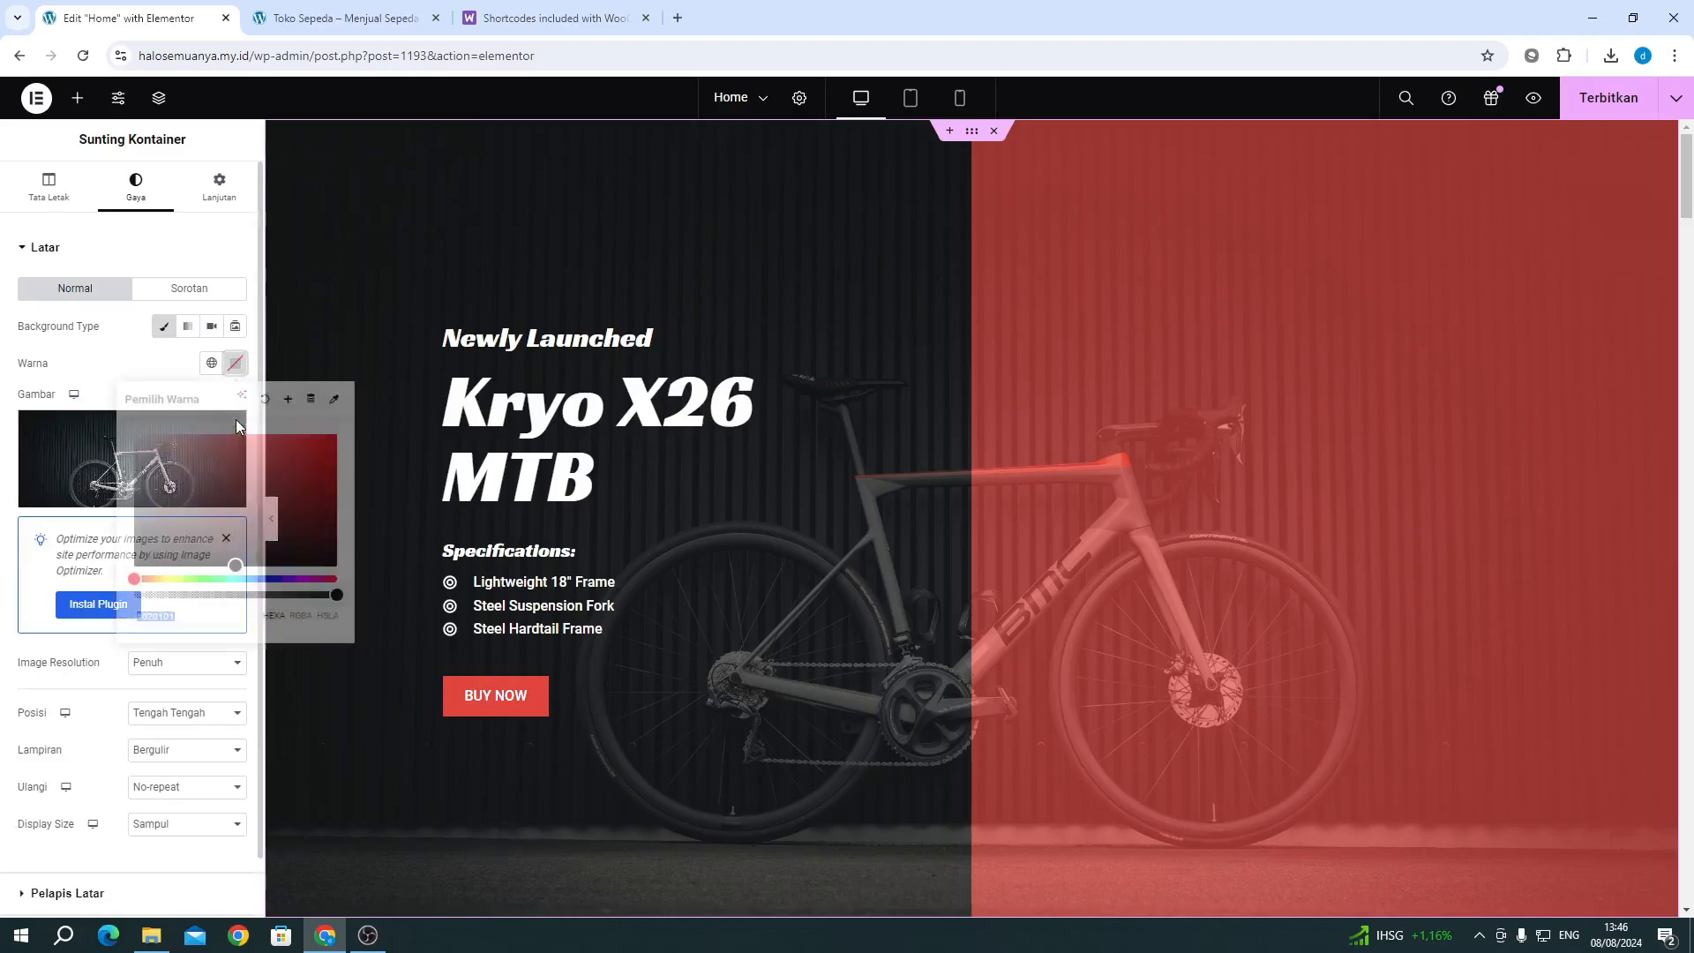
{"action": "left_click", "coordinate": [285, 510]}
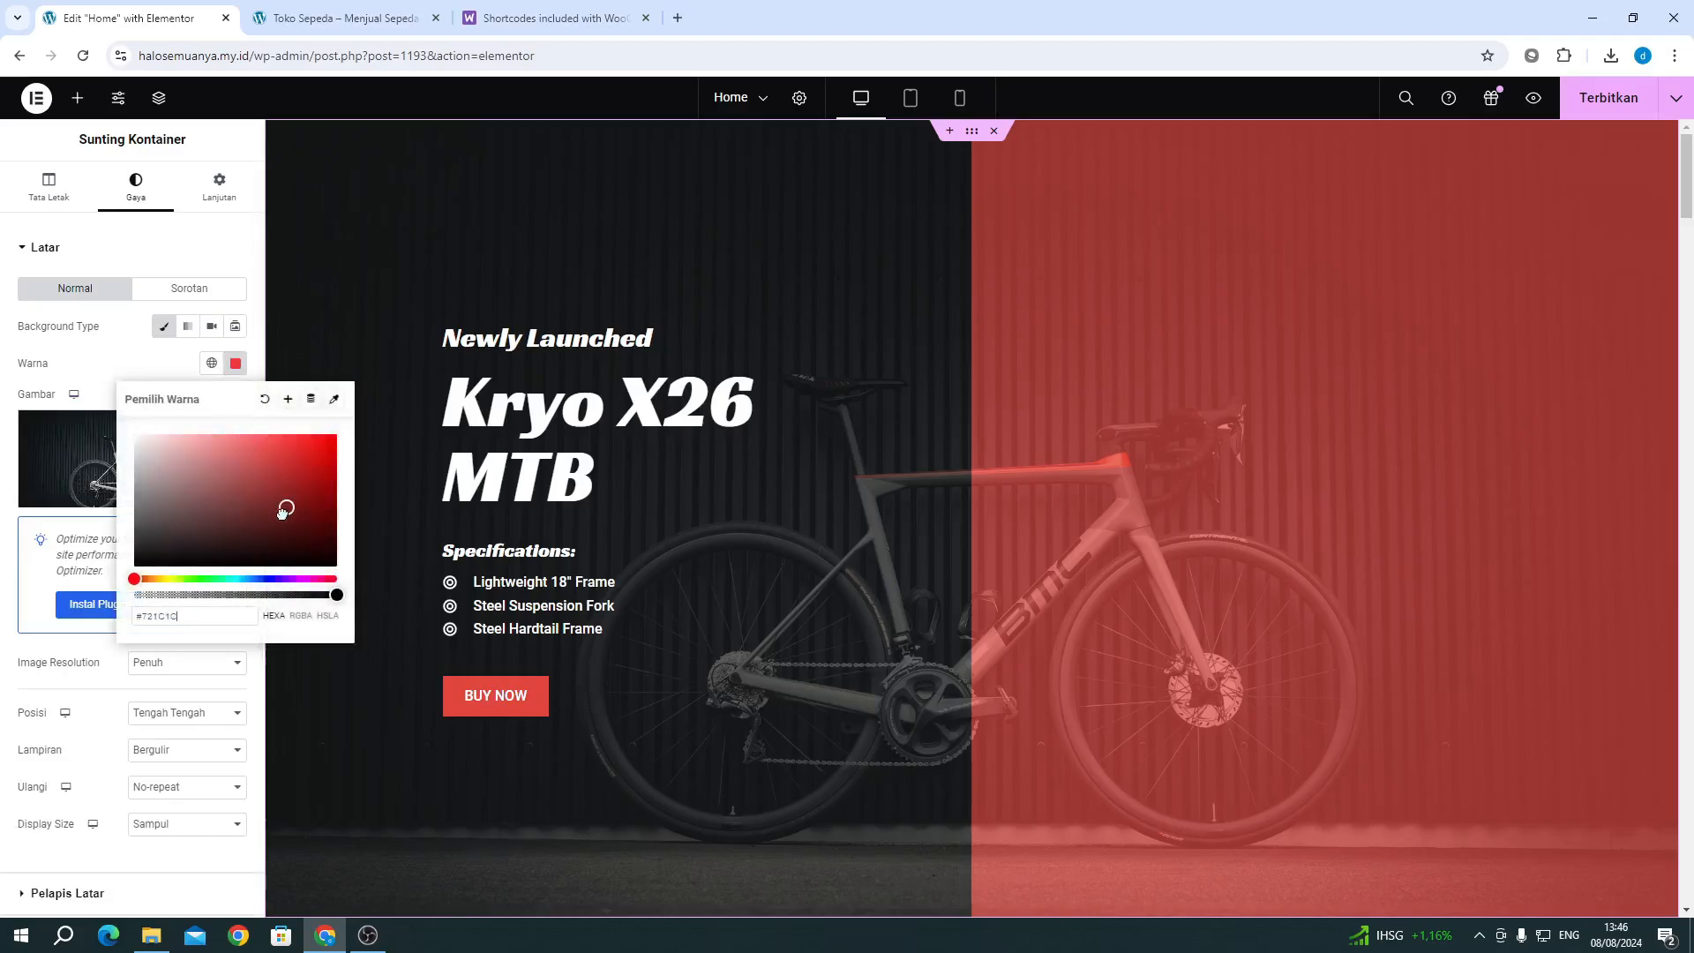
{"action": "left_click", "coordinate": [265, 399]}
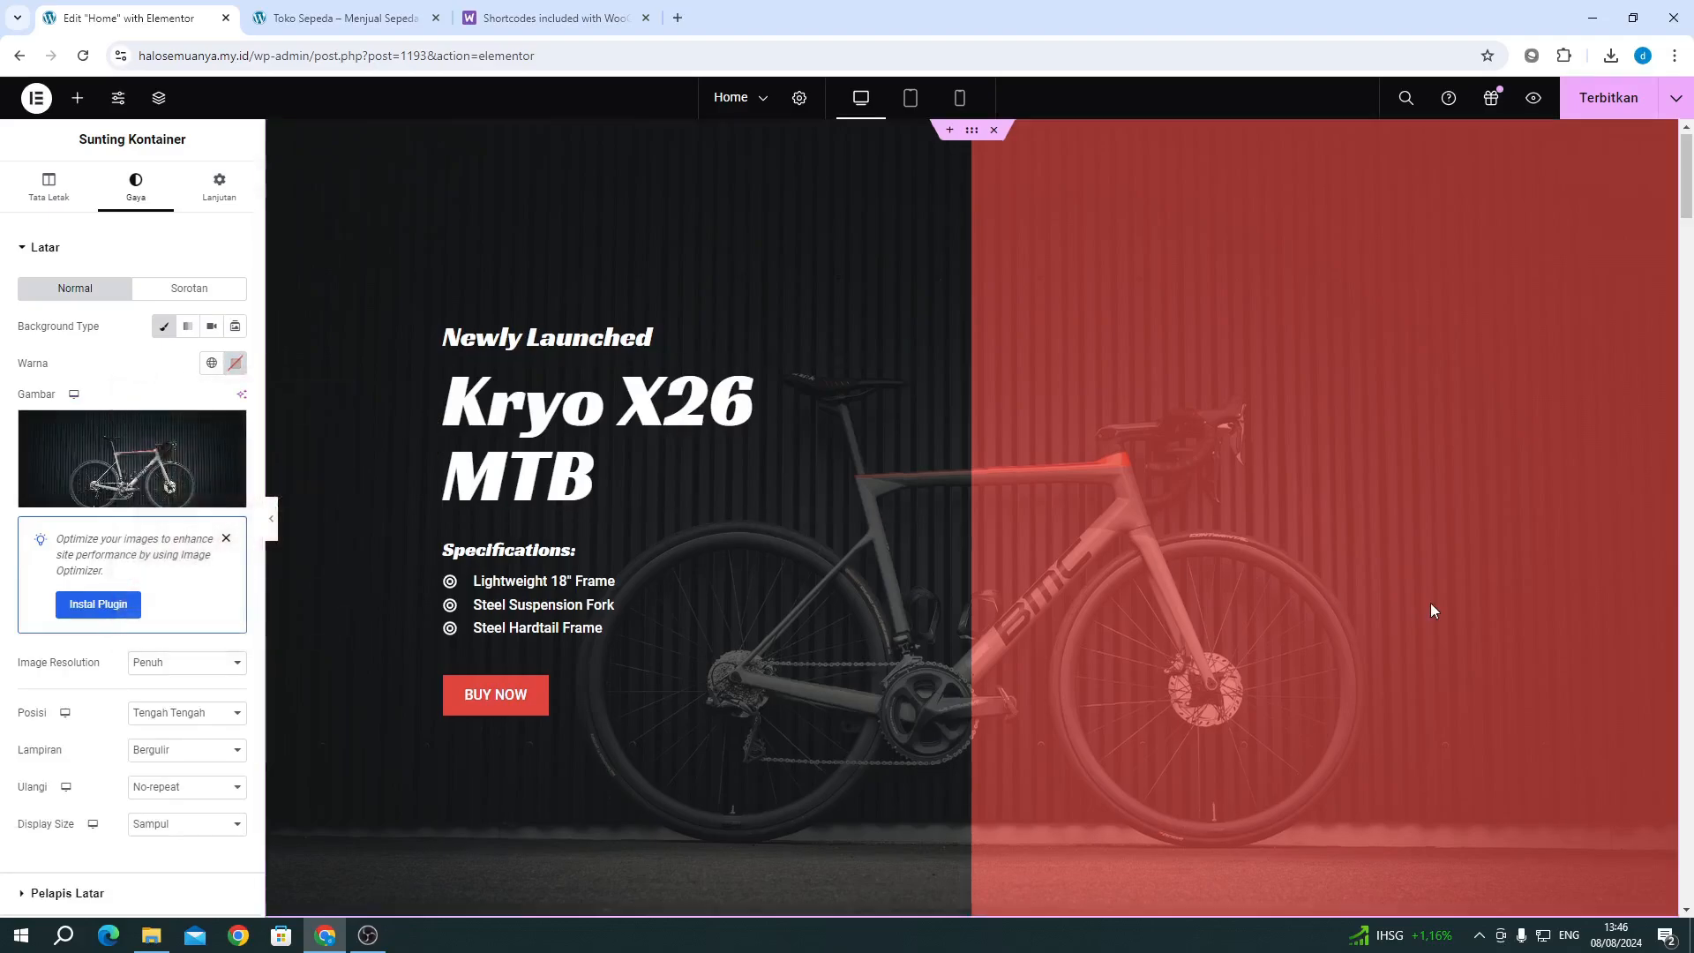
Step: Check the area around the hero section and publish the home page changes
{"action": "scroll", "coordinate": [1432, 601], "scroll_direction": "down", "scroll_amount": 3}
{"action": "scroll", "coordinate": [1431, 601], "scroll_direction": "up", "scroll_amount": 3}
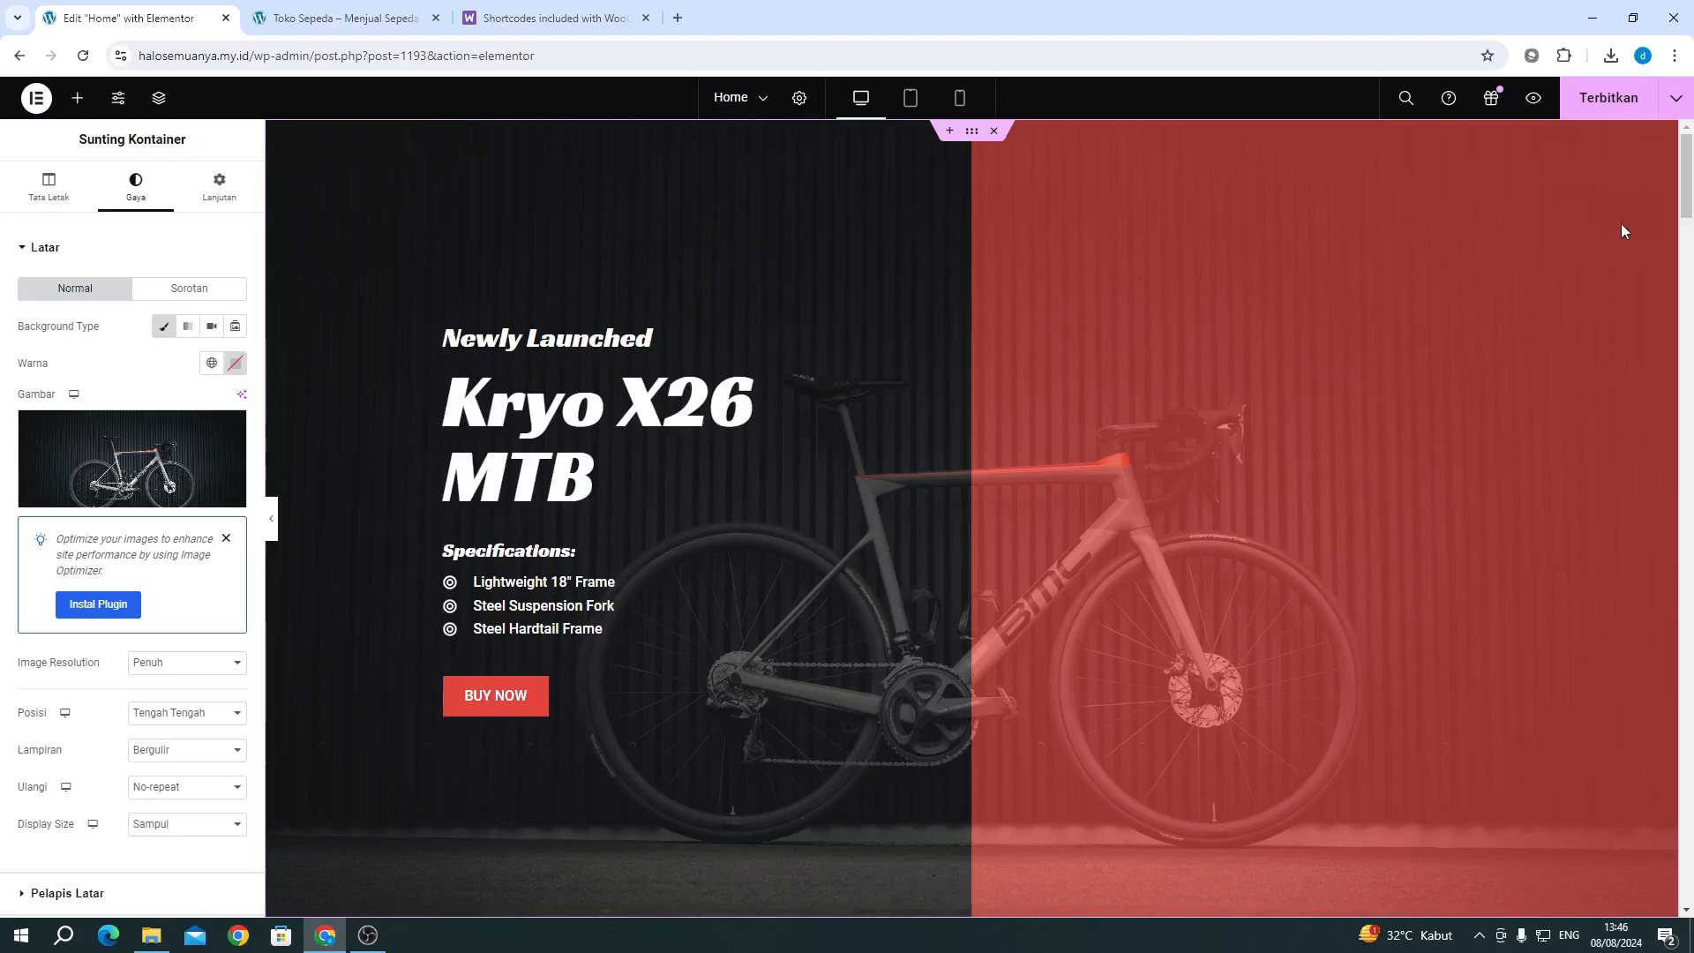
{"action": "left_click", "coordinate": [1588, 104]}
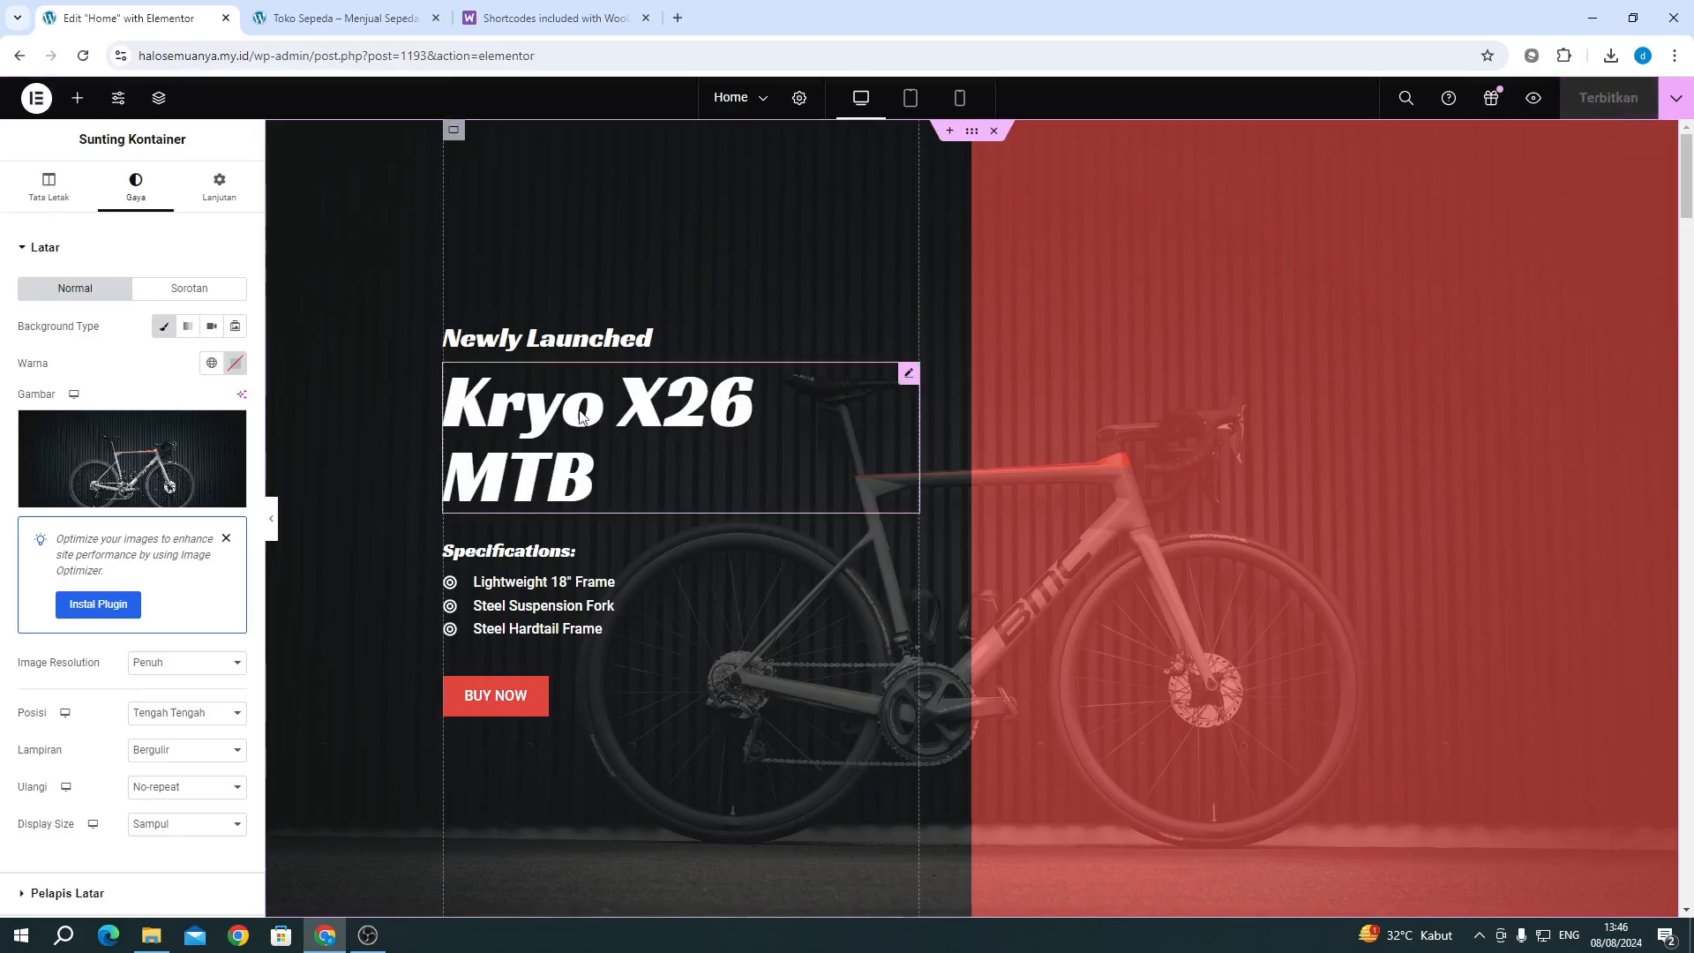
{"action": "scroll", "coordinate": [960, 455], "scroll_direction": "down", "scroll_amount": 5}
{"action": "scroll", "coordinate": [891, 577], "scroll_direction": "up", "scroll_amount": 5}
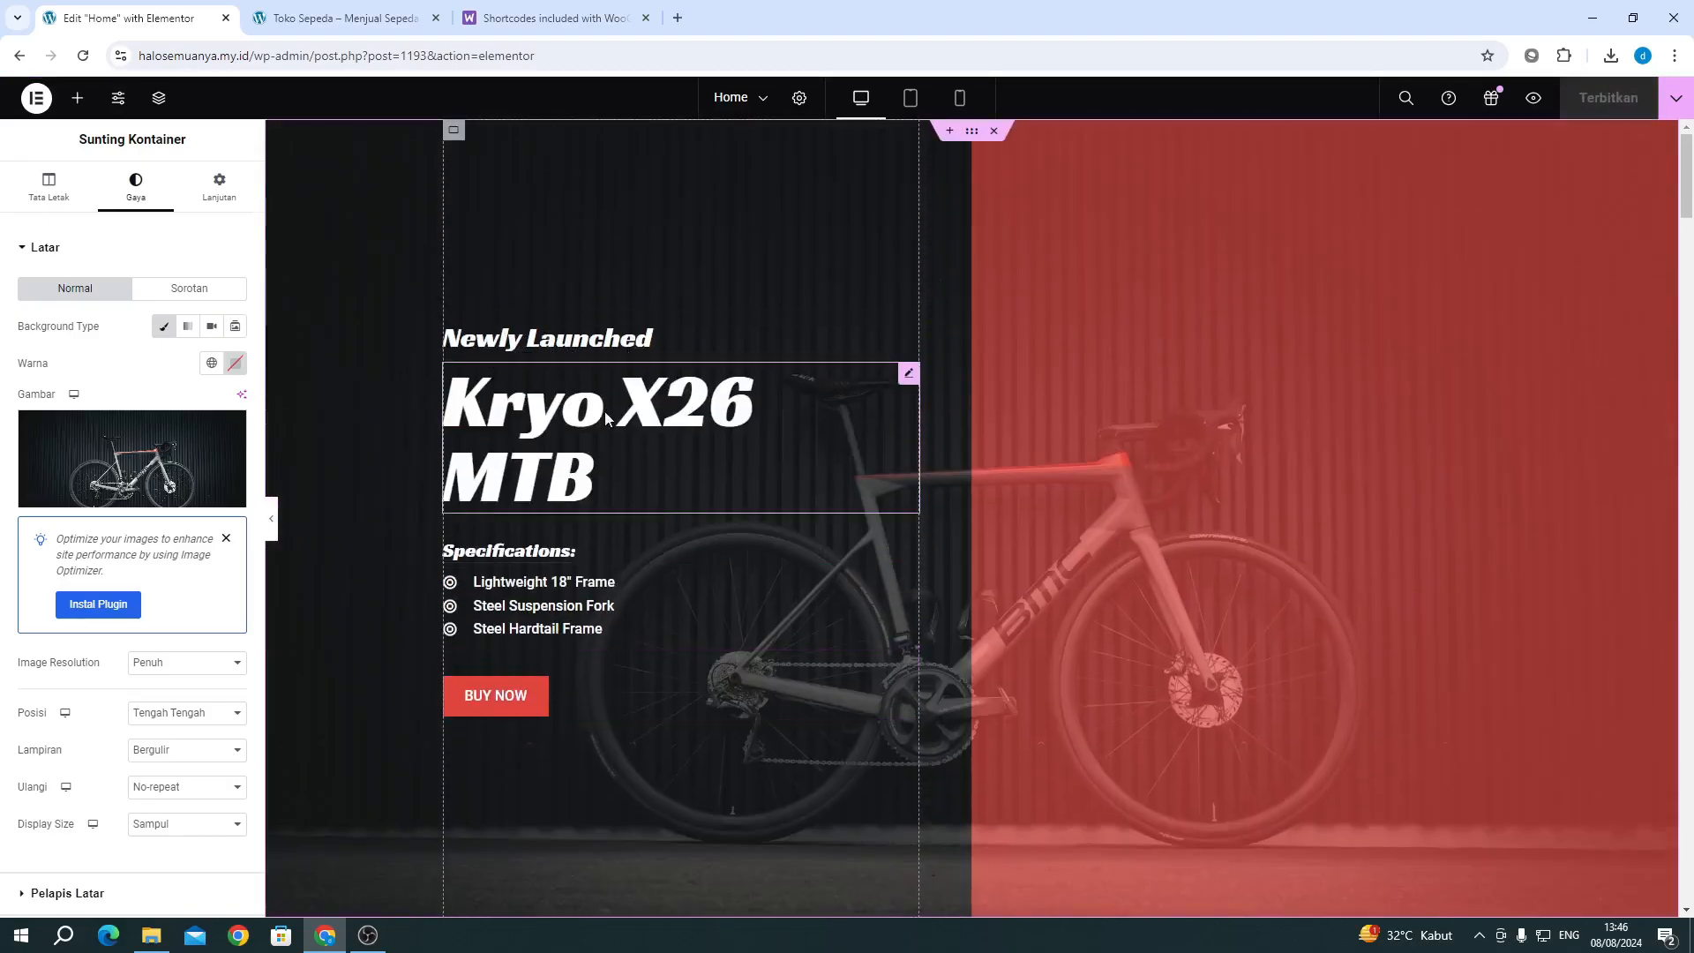
Step: Browse the widget library's layout, basic, Pro and general elements
{"action": "left_click", "coordinate": [78, 98]}
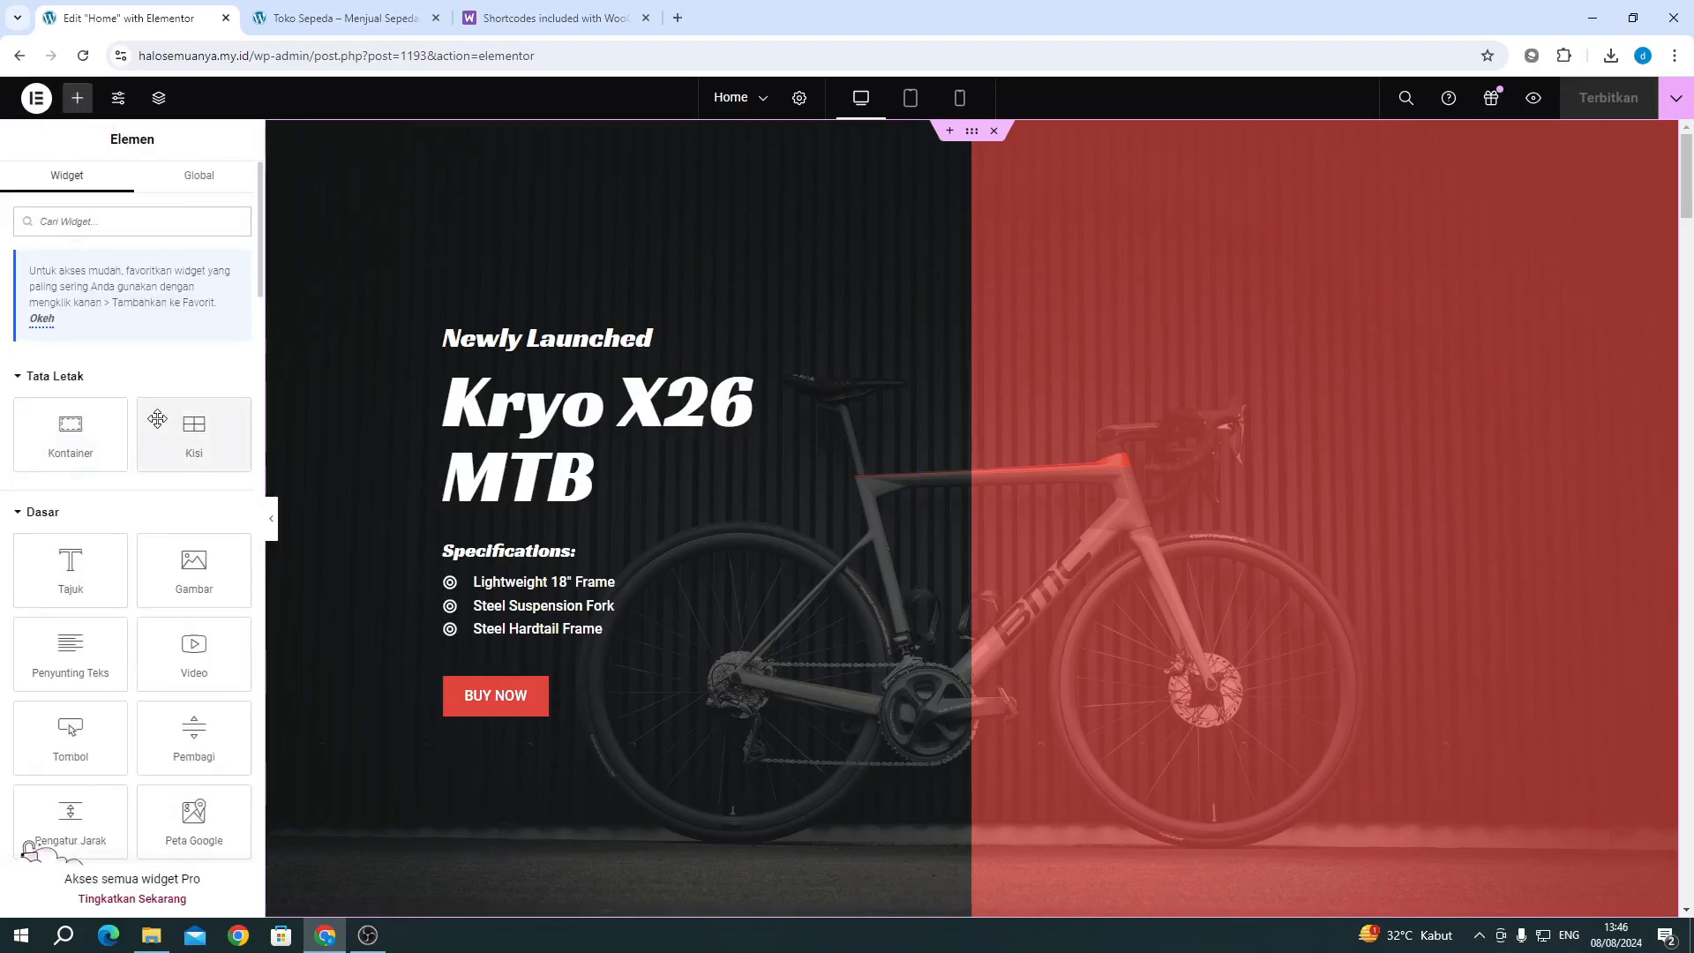
{"action": "scroll", "coordinate": [88, 671], "scroll_direction": "down", "scroll_amount": 8}
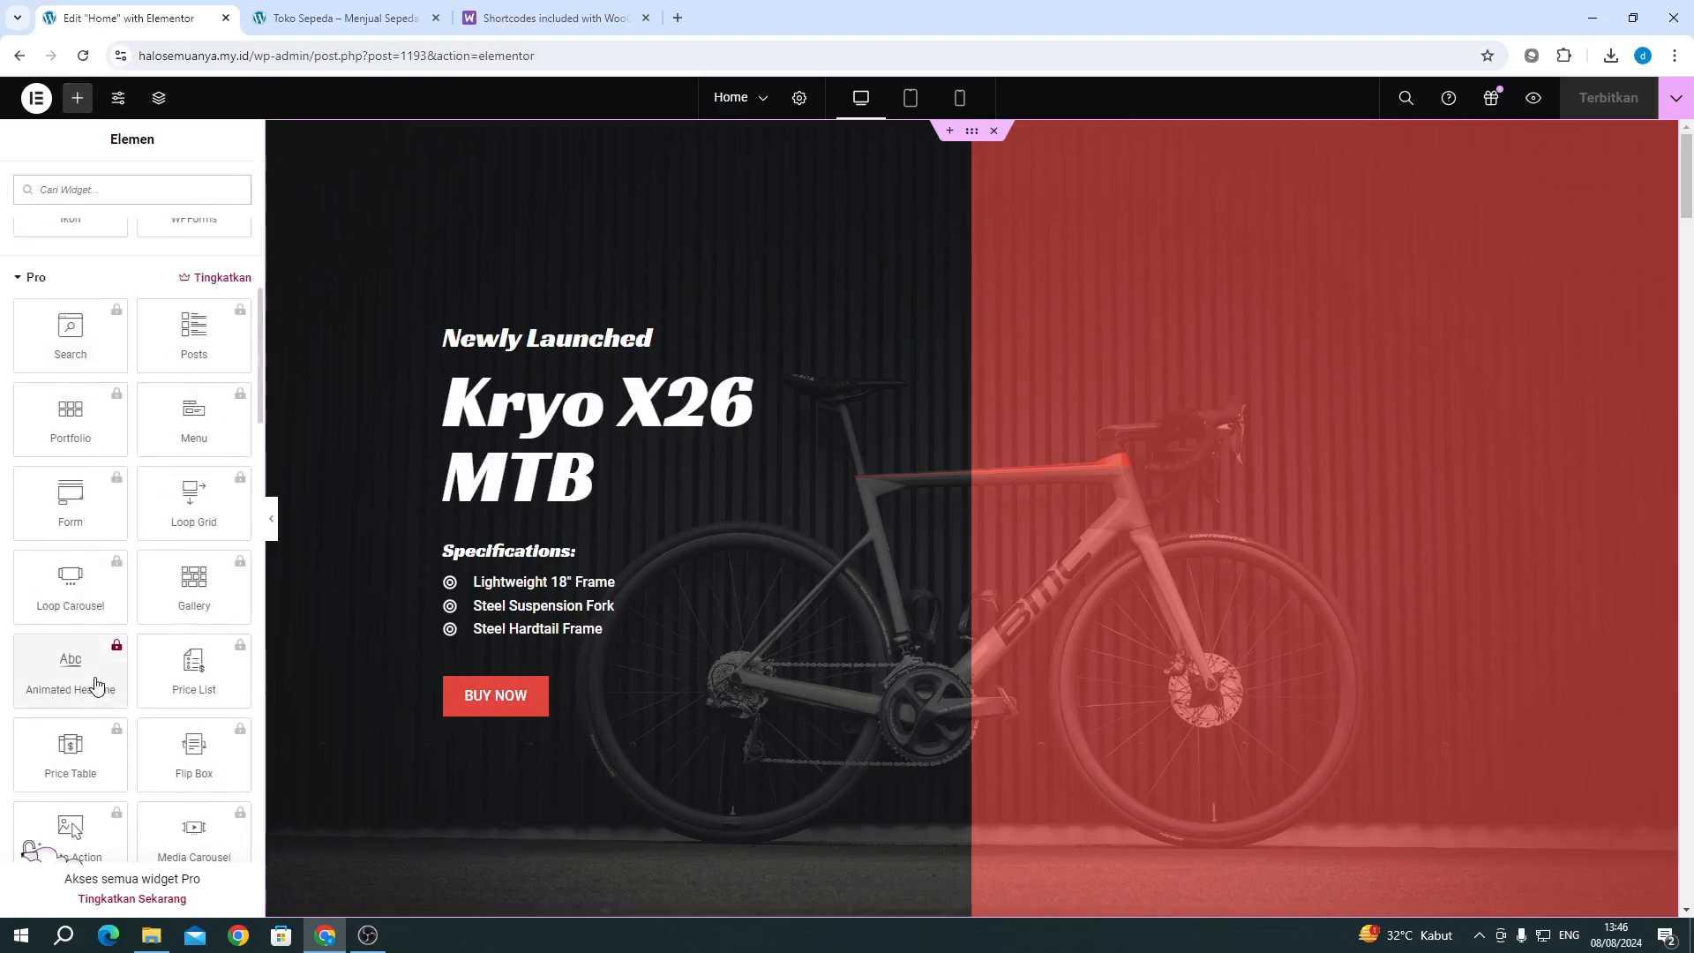
{"action": "scroll", "coordinate": [94, 675], "scroll_direction": "down", "scroll_amount": 10}
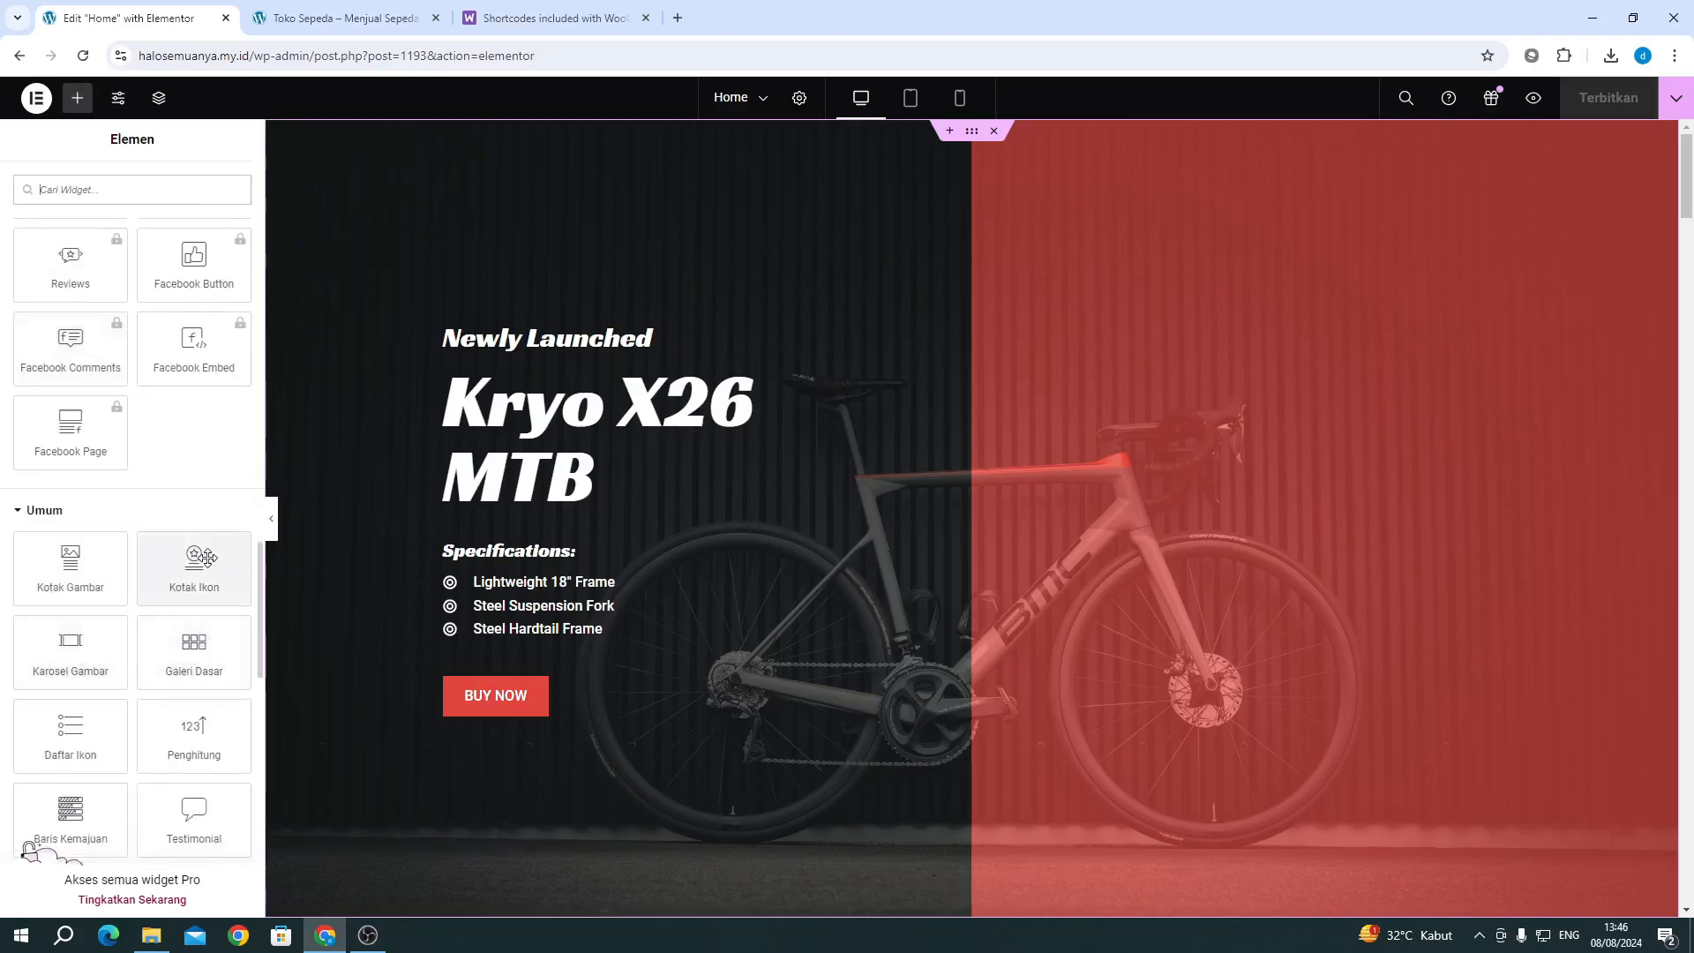
{"action": "scroll", "coordinate": [197, 576], "scroll_direction": "down", "scroll_amount": 4}
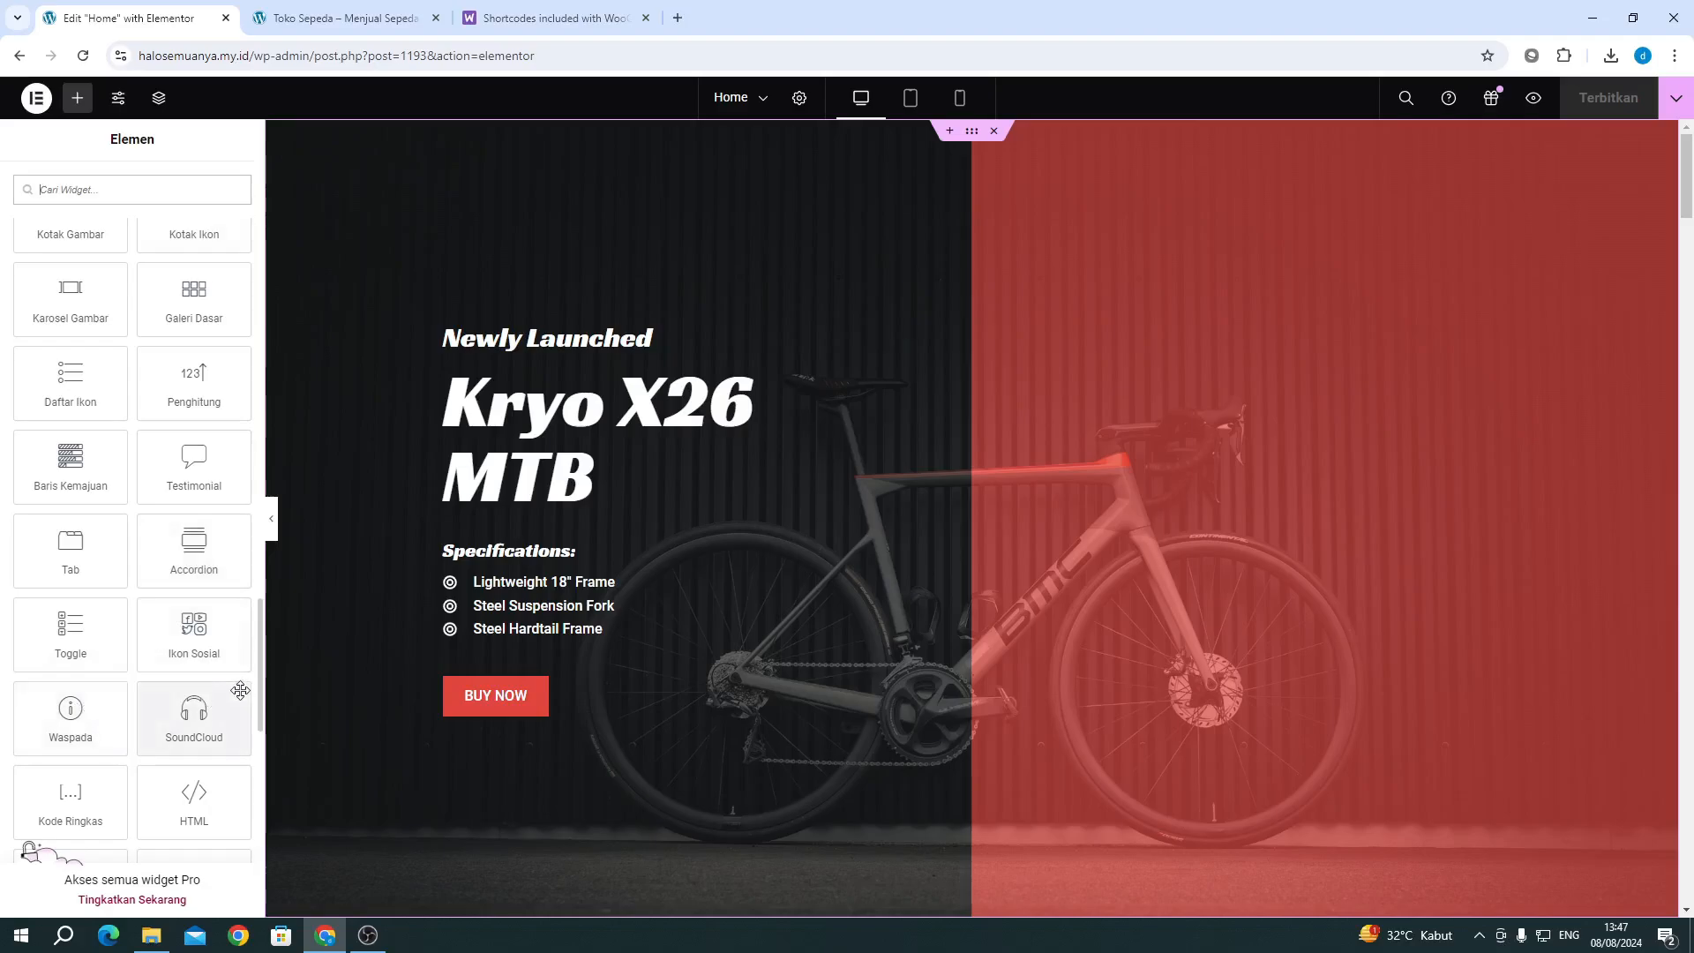
{"action": "scroll", "coordinate": [217, 706], "scroll_direction": "up", "scroll_amount": 10}
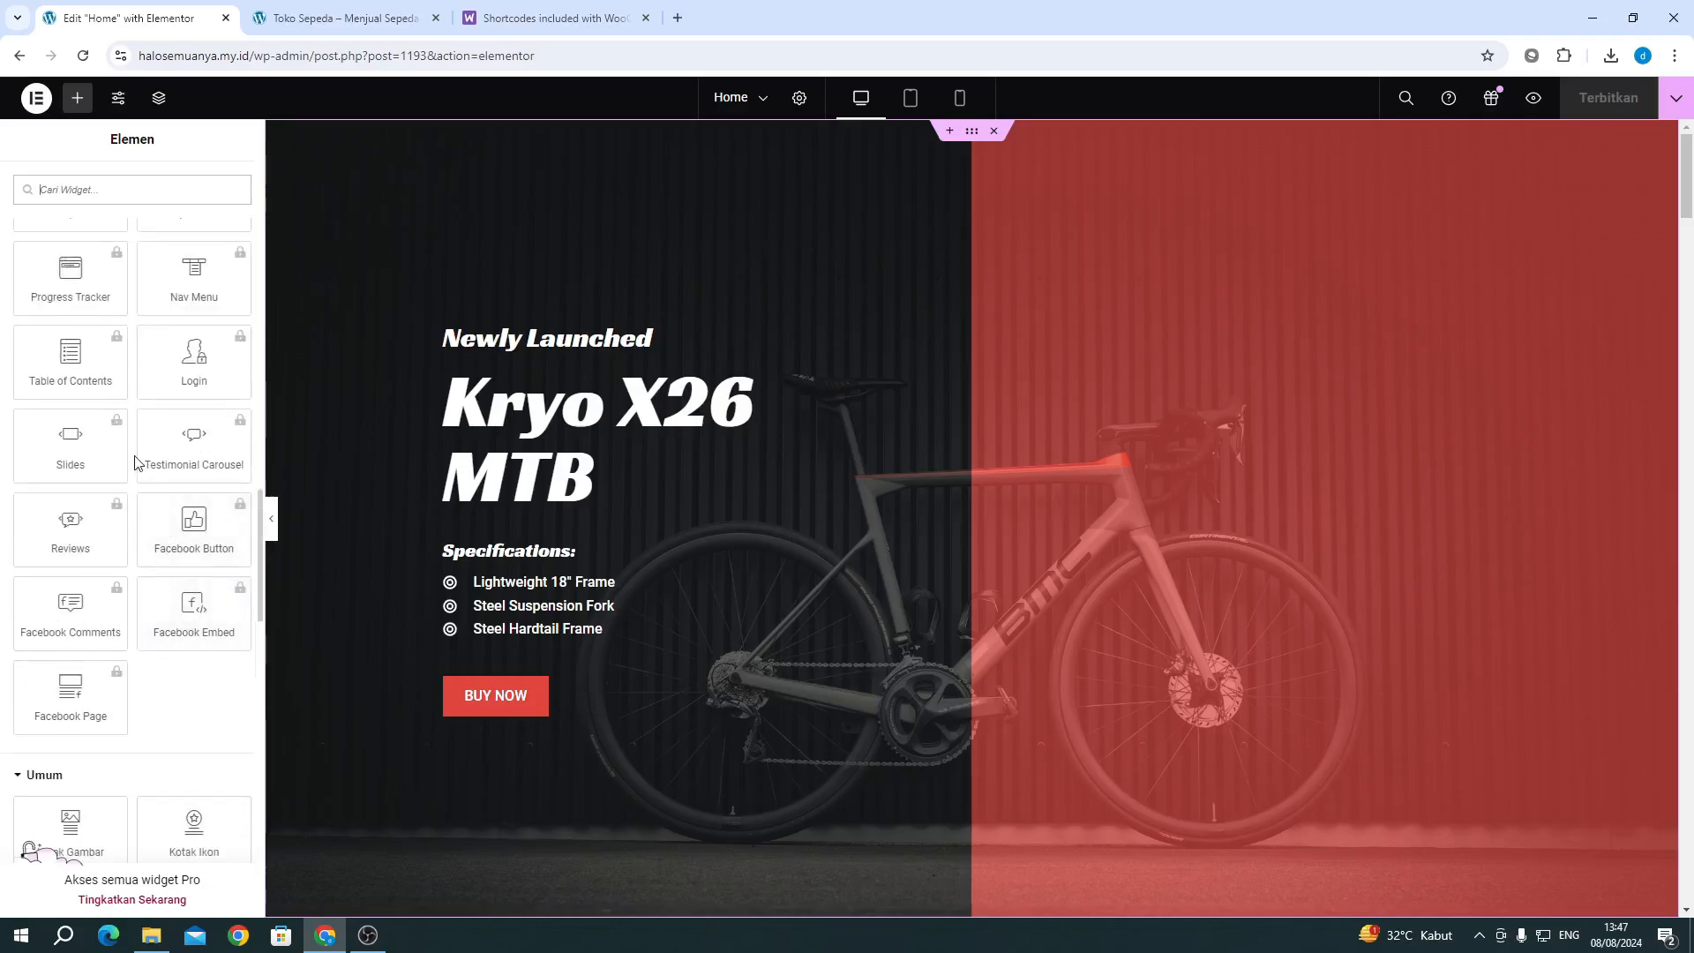
{"action": "scroll", "coordinate": [100, 326], "scroll_direction": "up", "scroll_amount": 1}
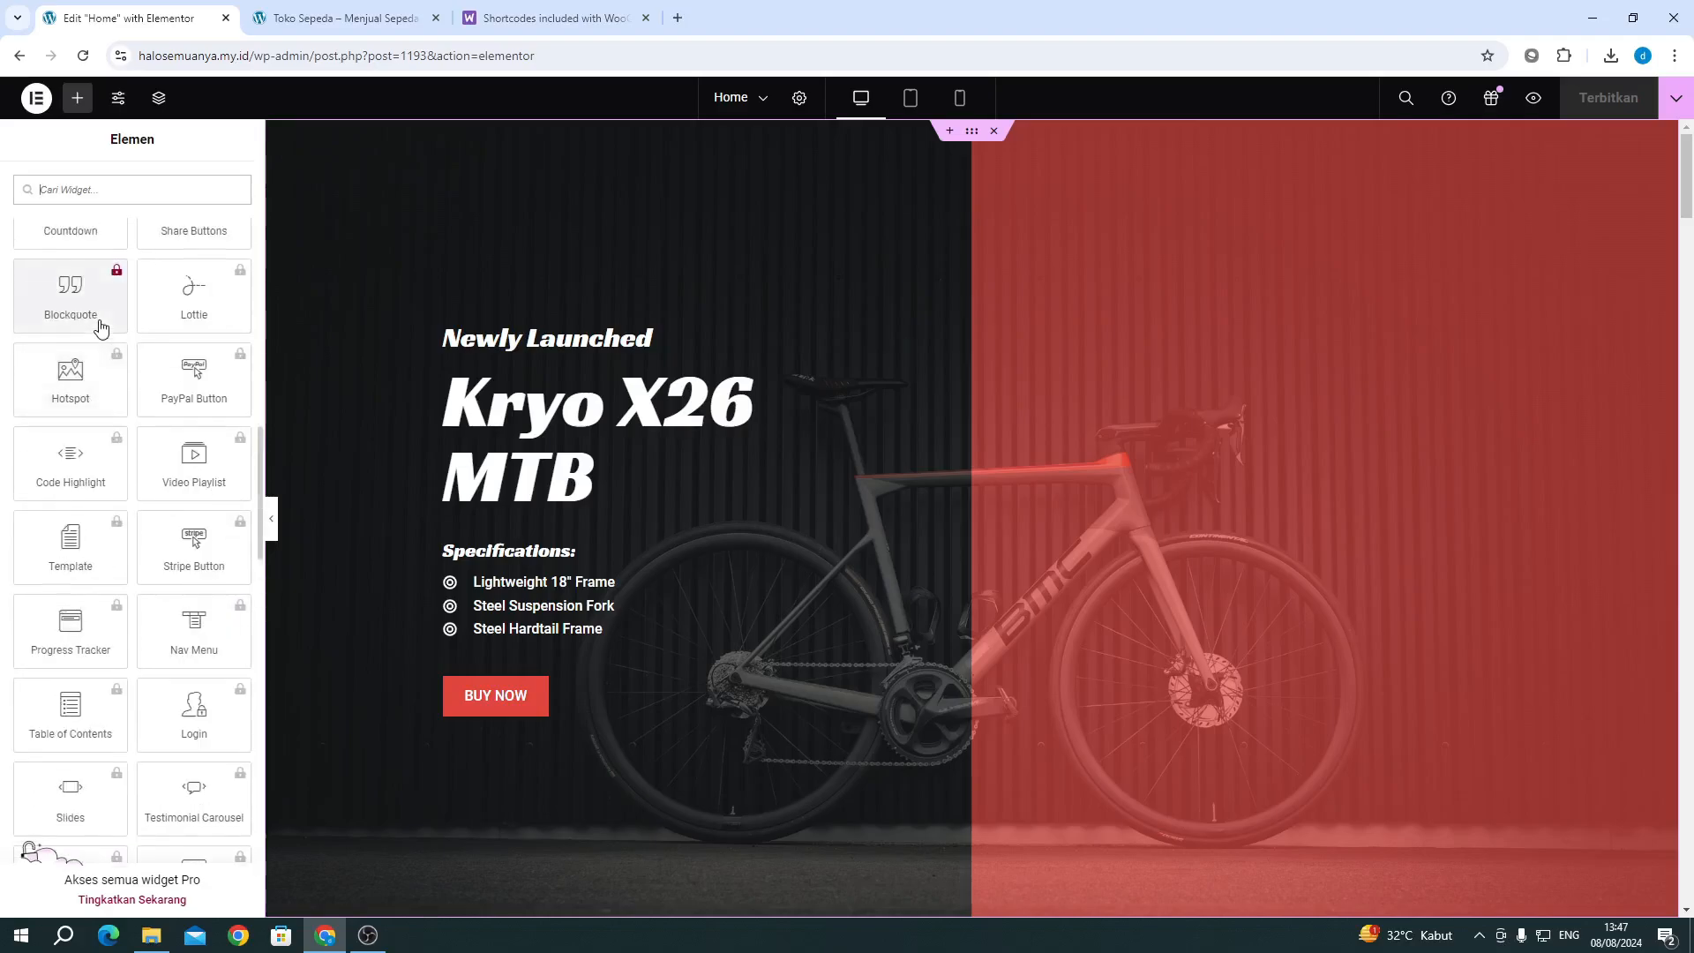
{"action": "scroll", "coordinate": [100, 328], "scroll_direction": "up", "scroll_amount": 1}
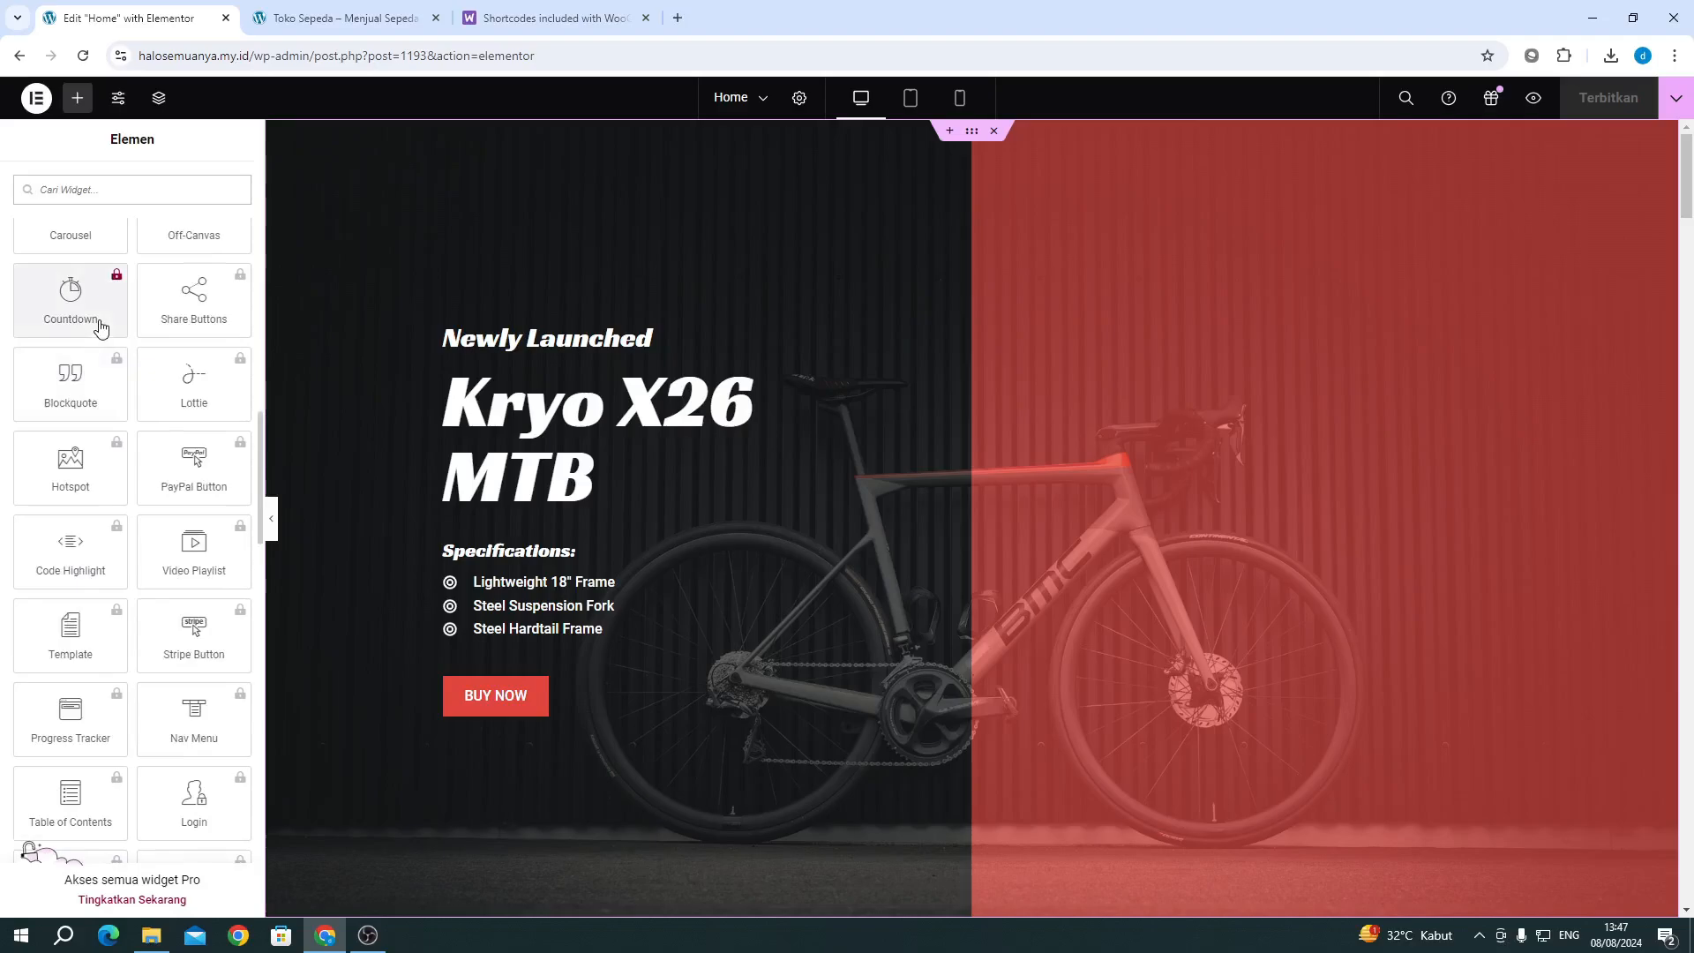
{"action": "scroll", "coordinate": [101, 329], "scroll_direction": "up", "scroll_amount": 2}
{"action": "scroll", "coordinate": [100, 328], "scroll_direction": "up", "scroll_amount": 2}
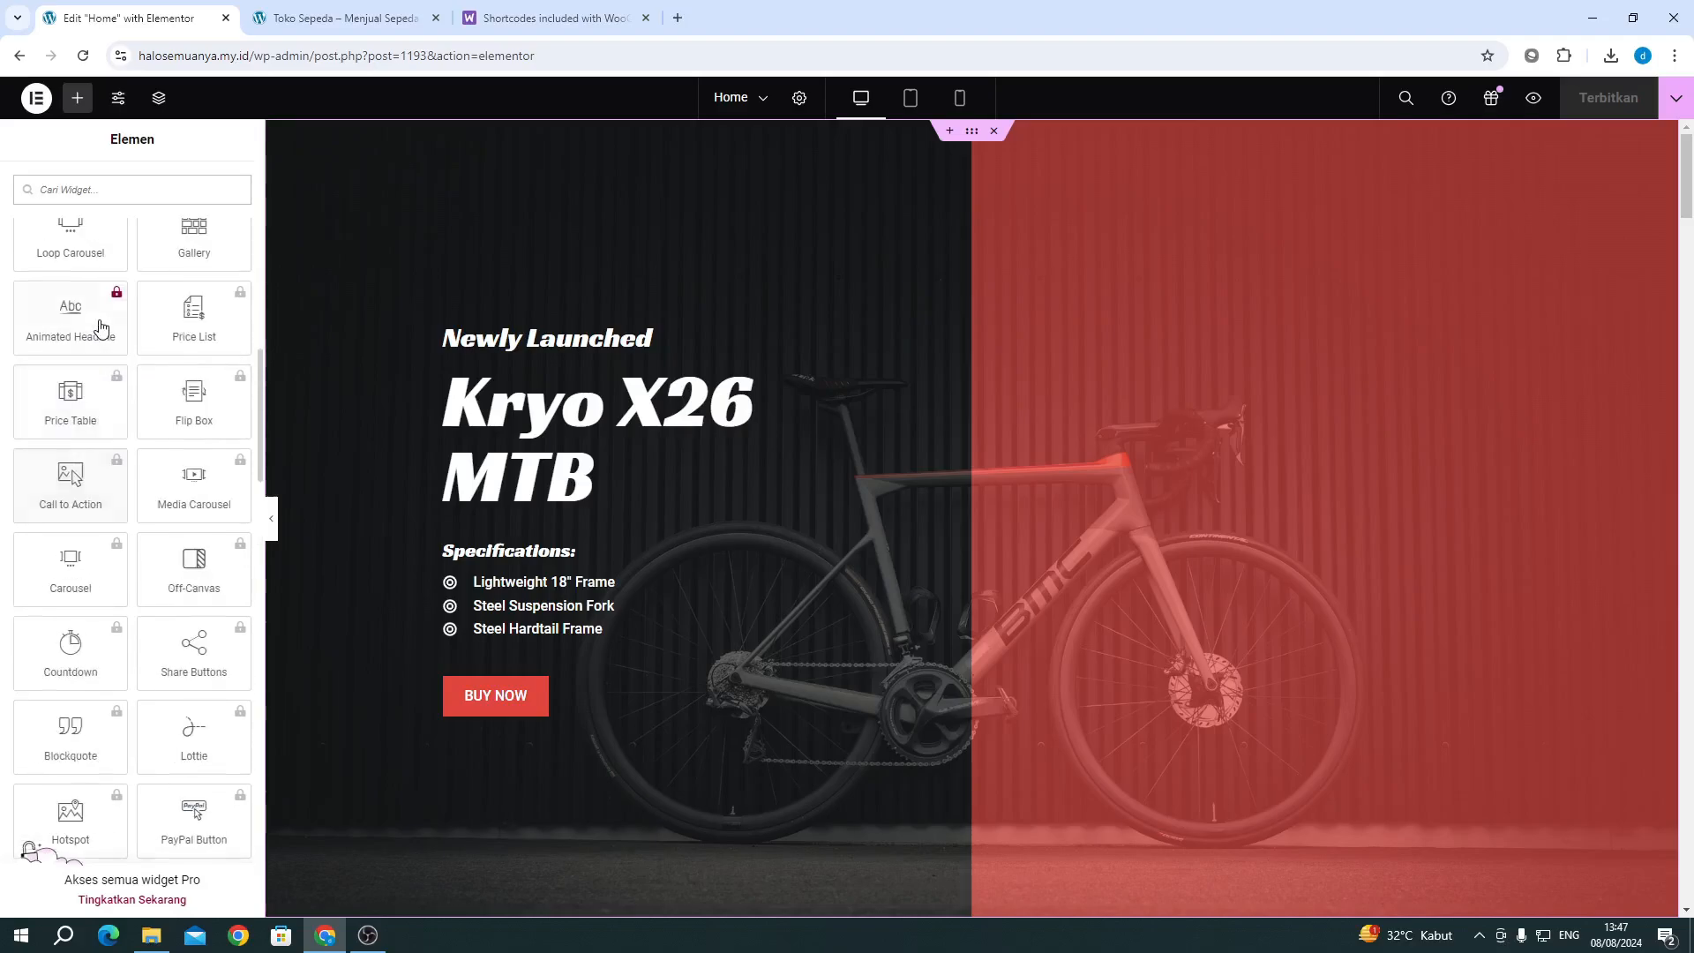
{"action": "scroll", "coordinate": [101, 328], "scroll_direction": "up", "scroll_amount": 8}
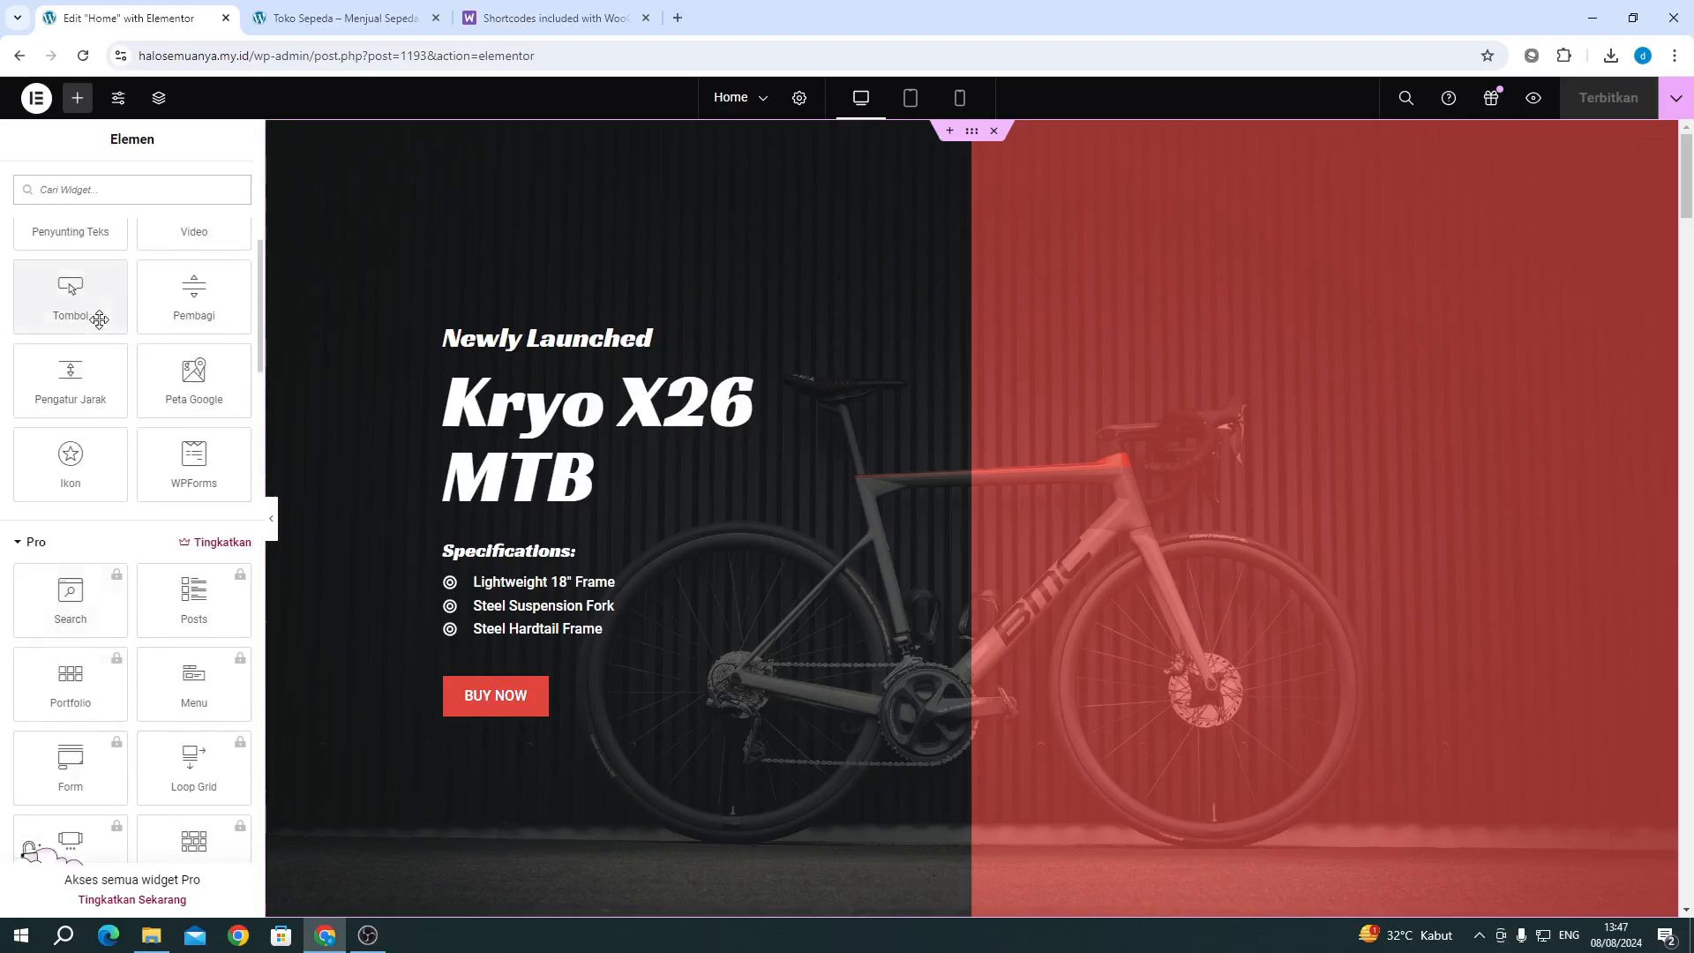
Step: Try a Google Maps widget between the Newly Launched and Kryo X26 MTB headings and delete it
{"action": "left_click_drag", "start_coordinate": [188, 462], "coordinate": [496, 347]}
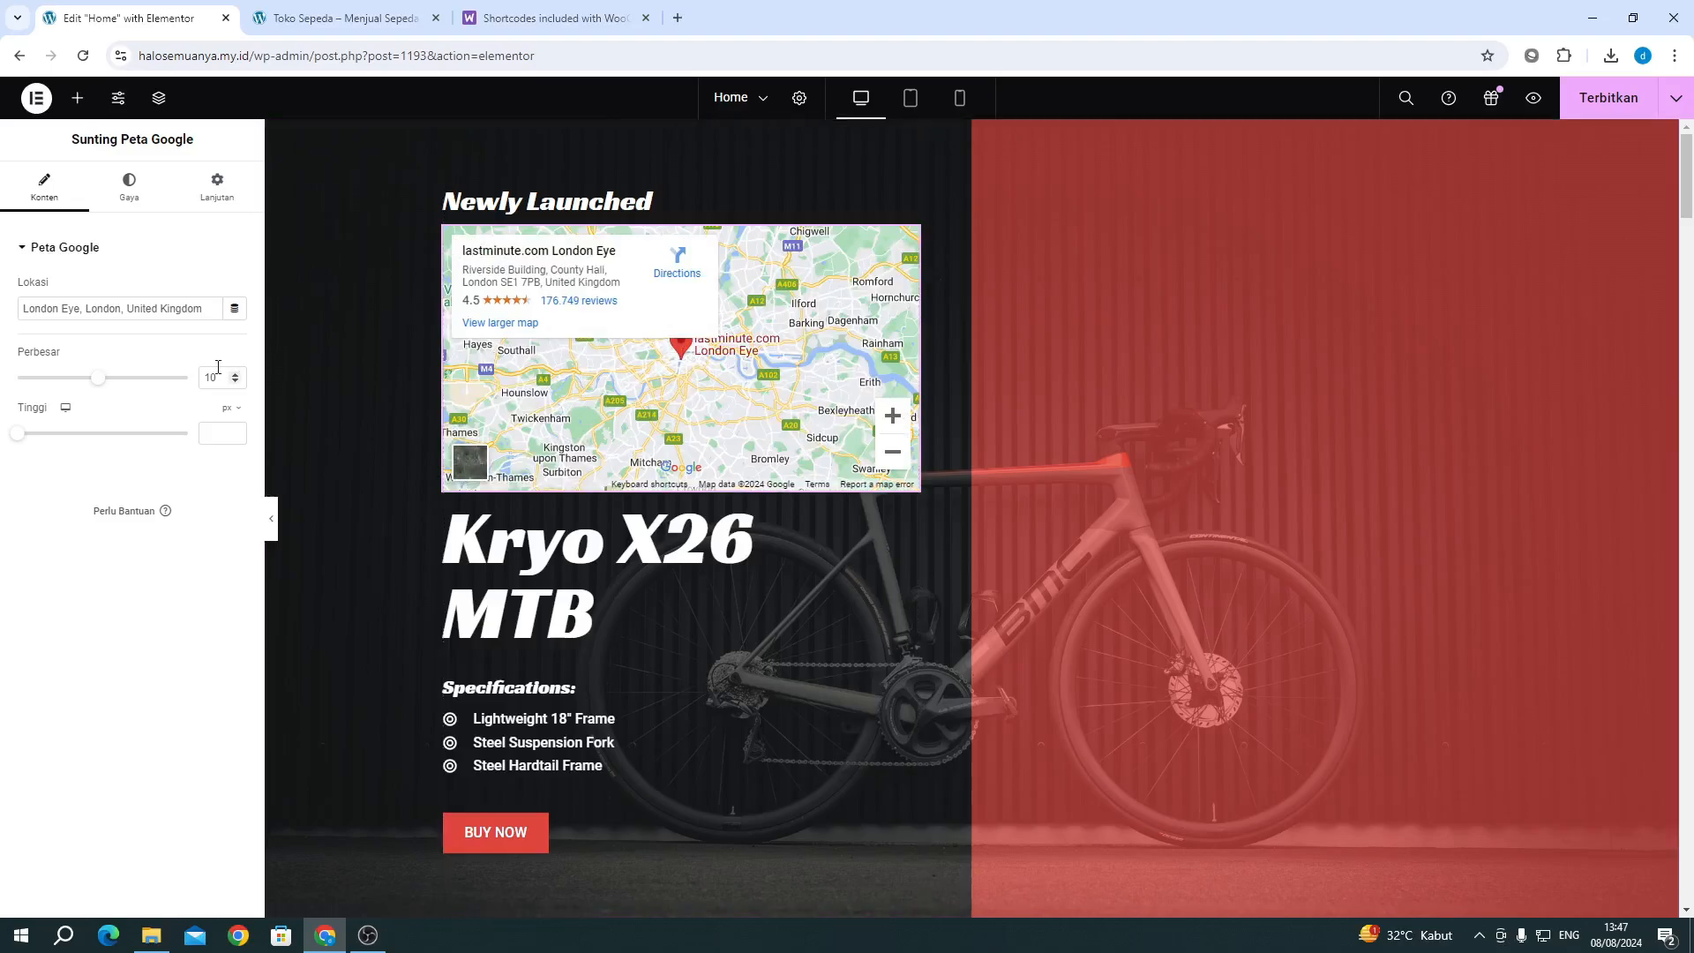
{"action": "mouse_move", "coordinate": [28, 305]}
{"action": "left_mouse_down"}
{"action": "mouse_move", "coordinate": [148, 313]}
{"action": "mouse_move", "coordinate": [5, 318]}
{"action": "left_mouse_up"}
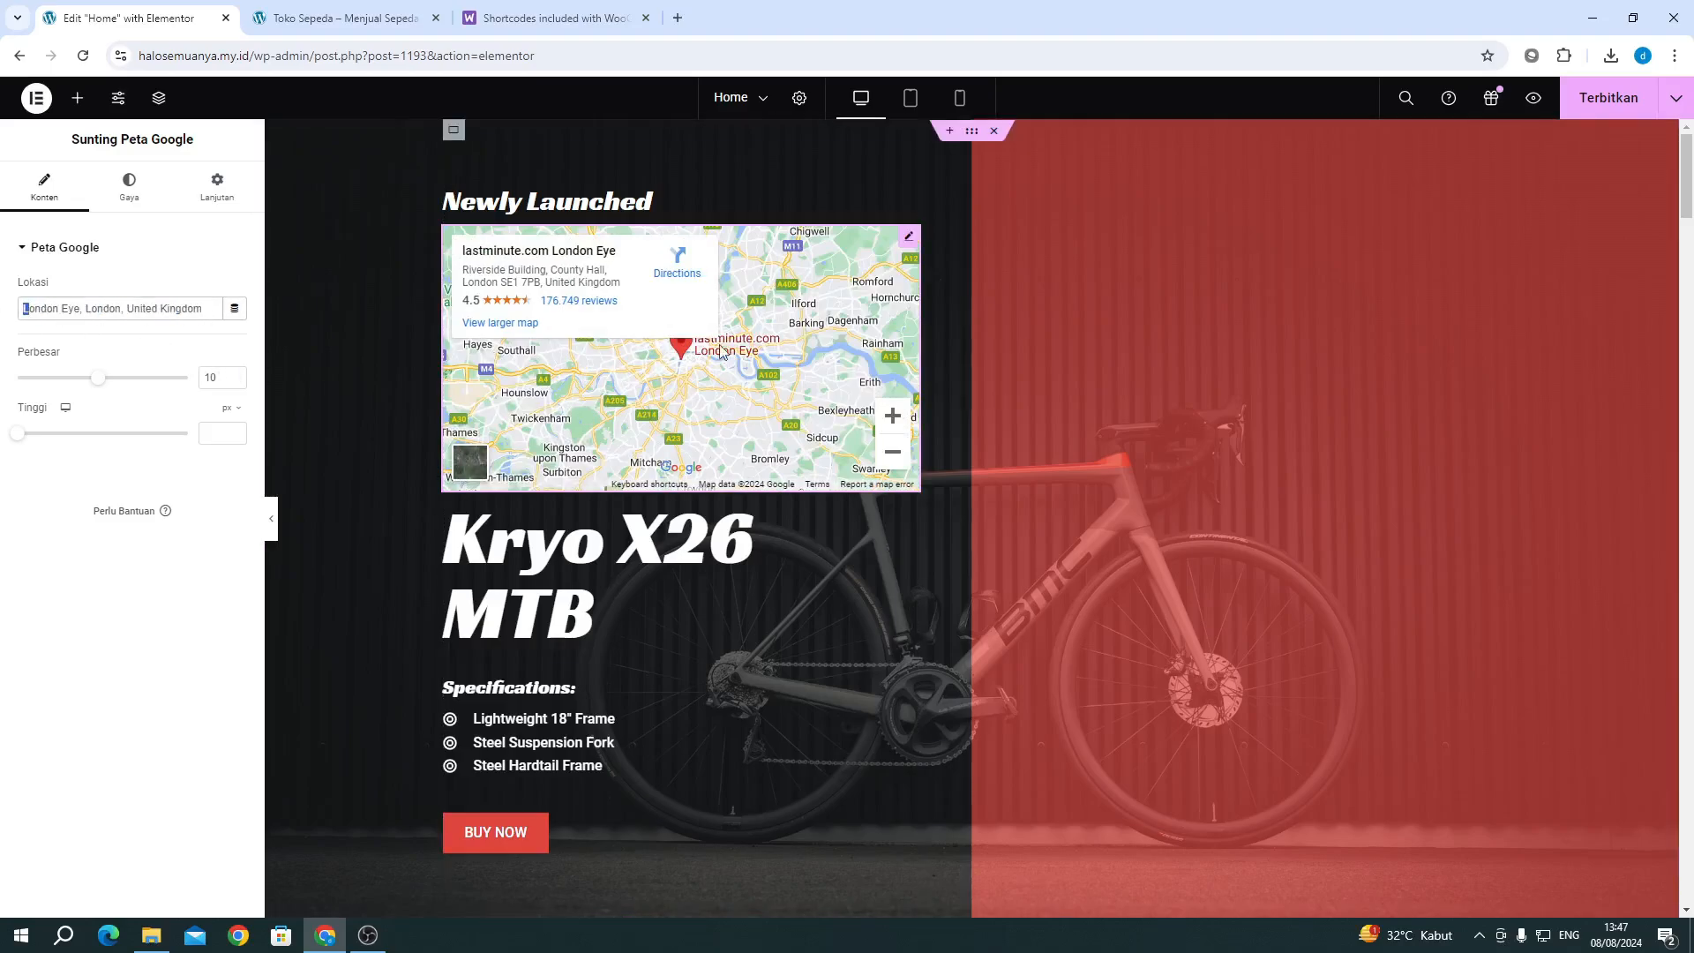
{"action": "right_click", "coordinate": [907, 253]}
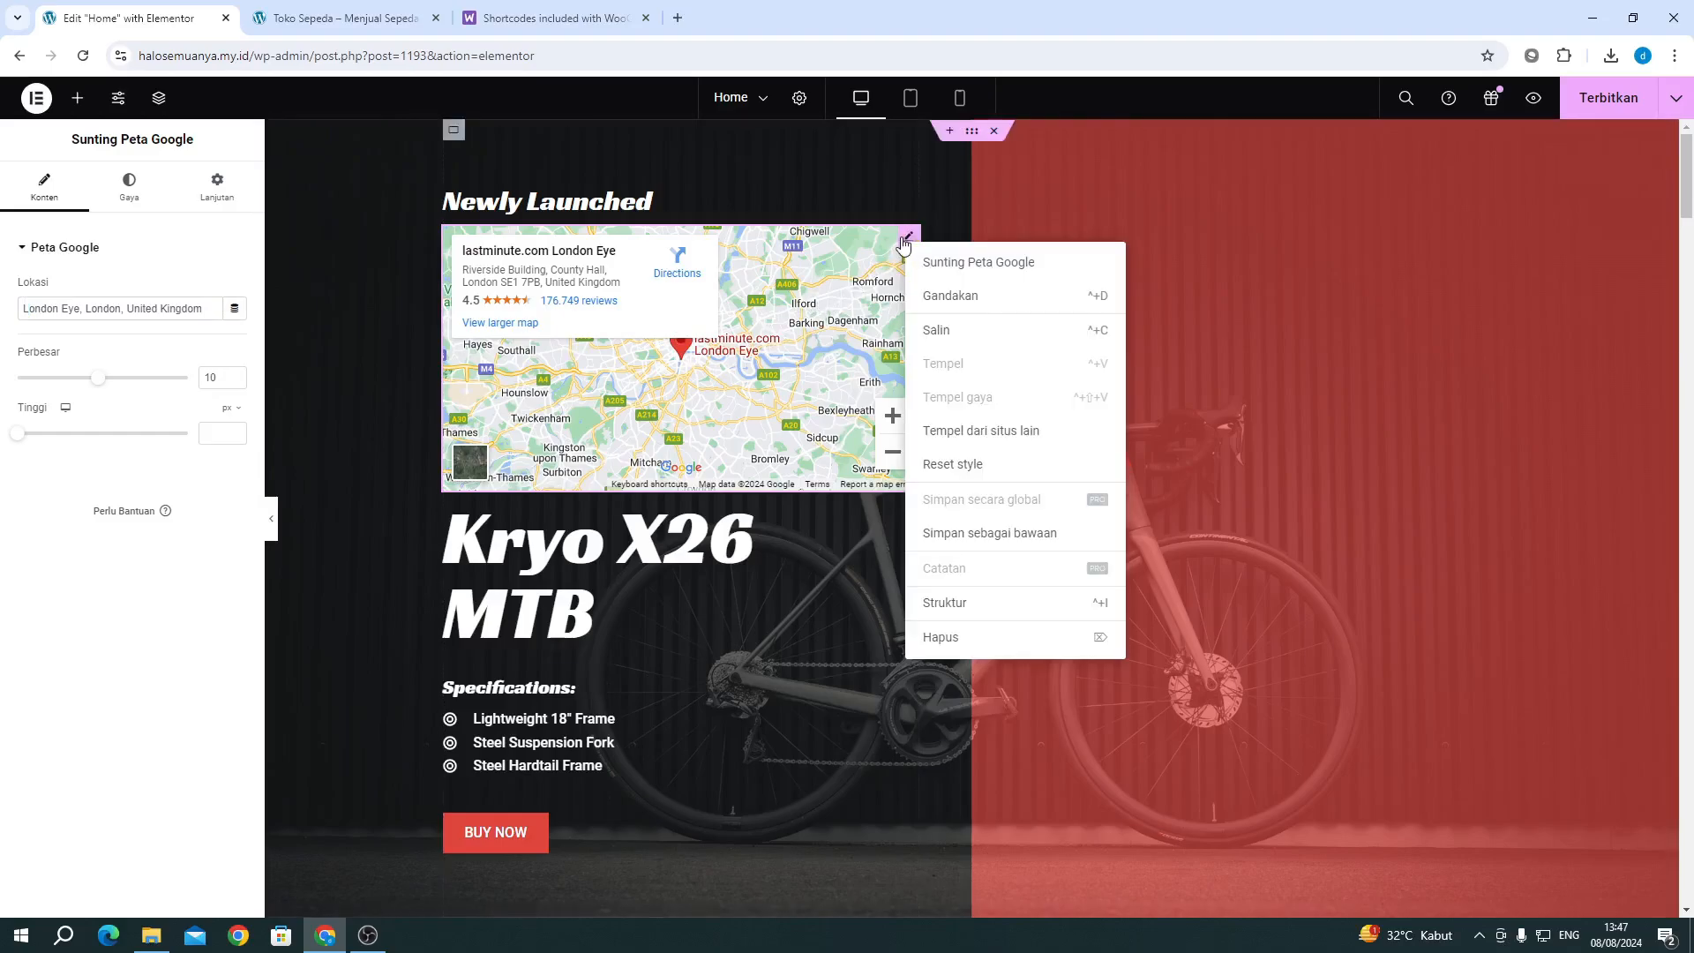
{"action": "left_click", "coordinate": [934, 638]}
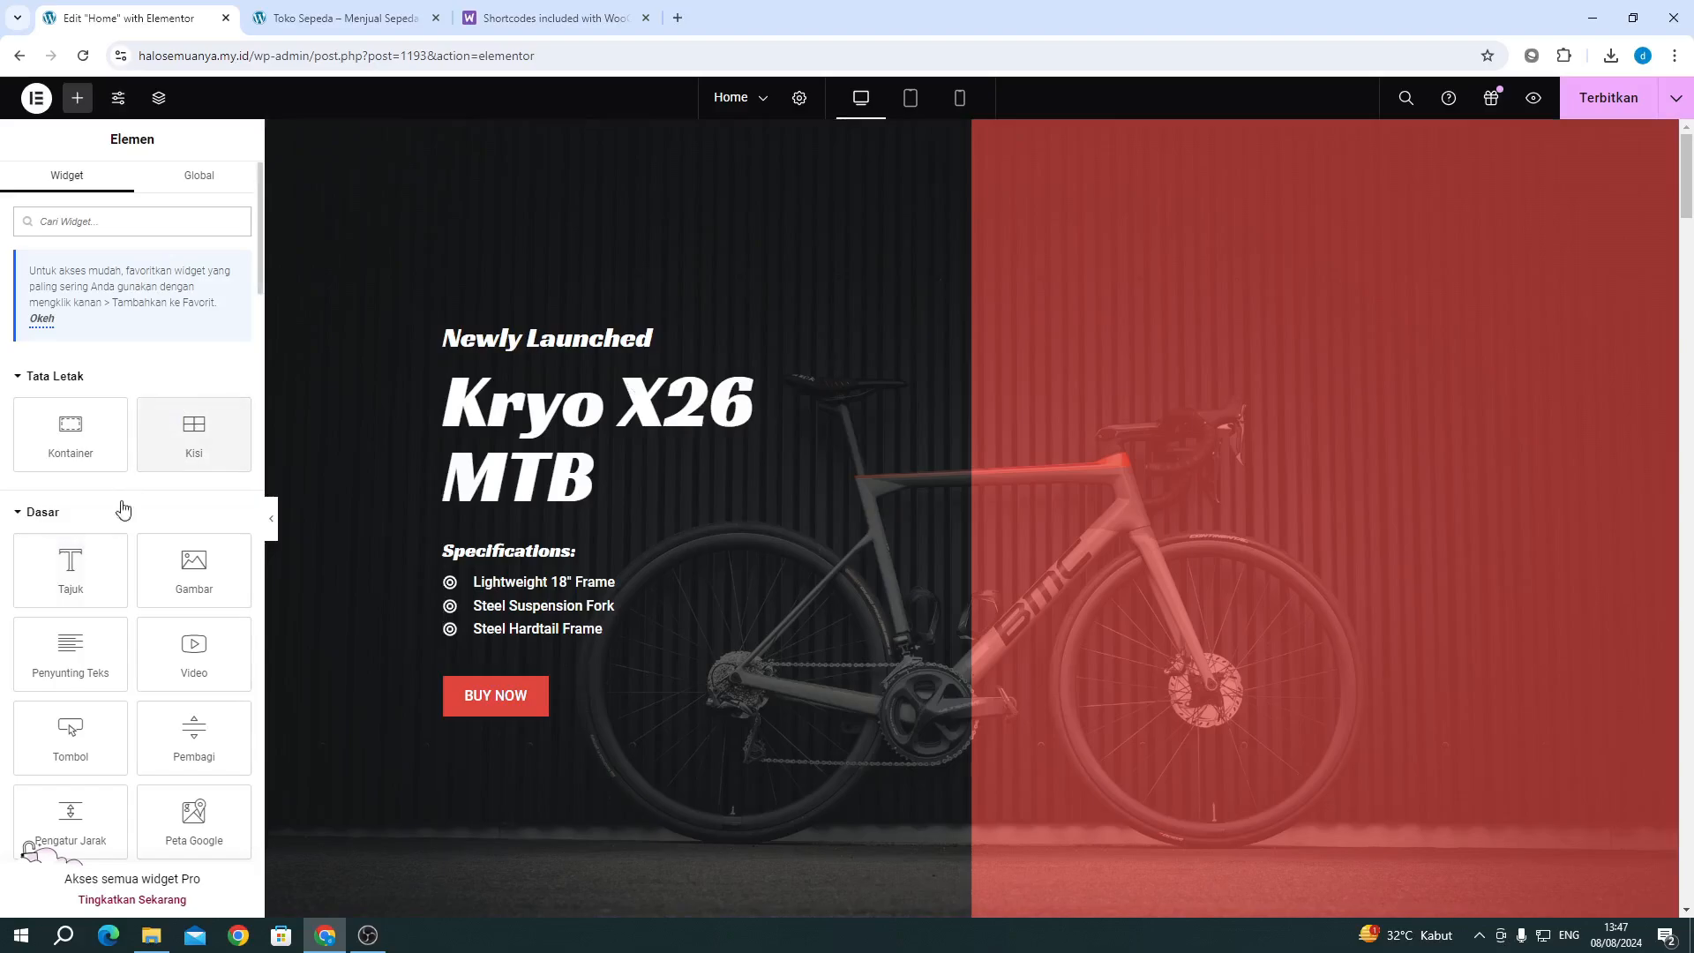
Step: Try a heading widget with white text between Newly Launched and Kryo X26 MTB and delete it
{"action": "scroll", "coordinate": [101, 554], "scroll_direction": "down", "scroll_amount": 1}
{"action": "scroll", "coordinate": [101, 554], "scroll_direction": "down", "scroll_amount": 1}
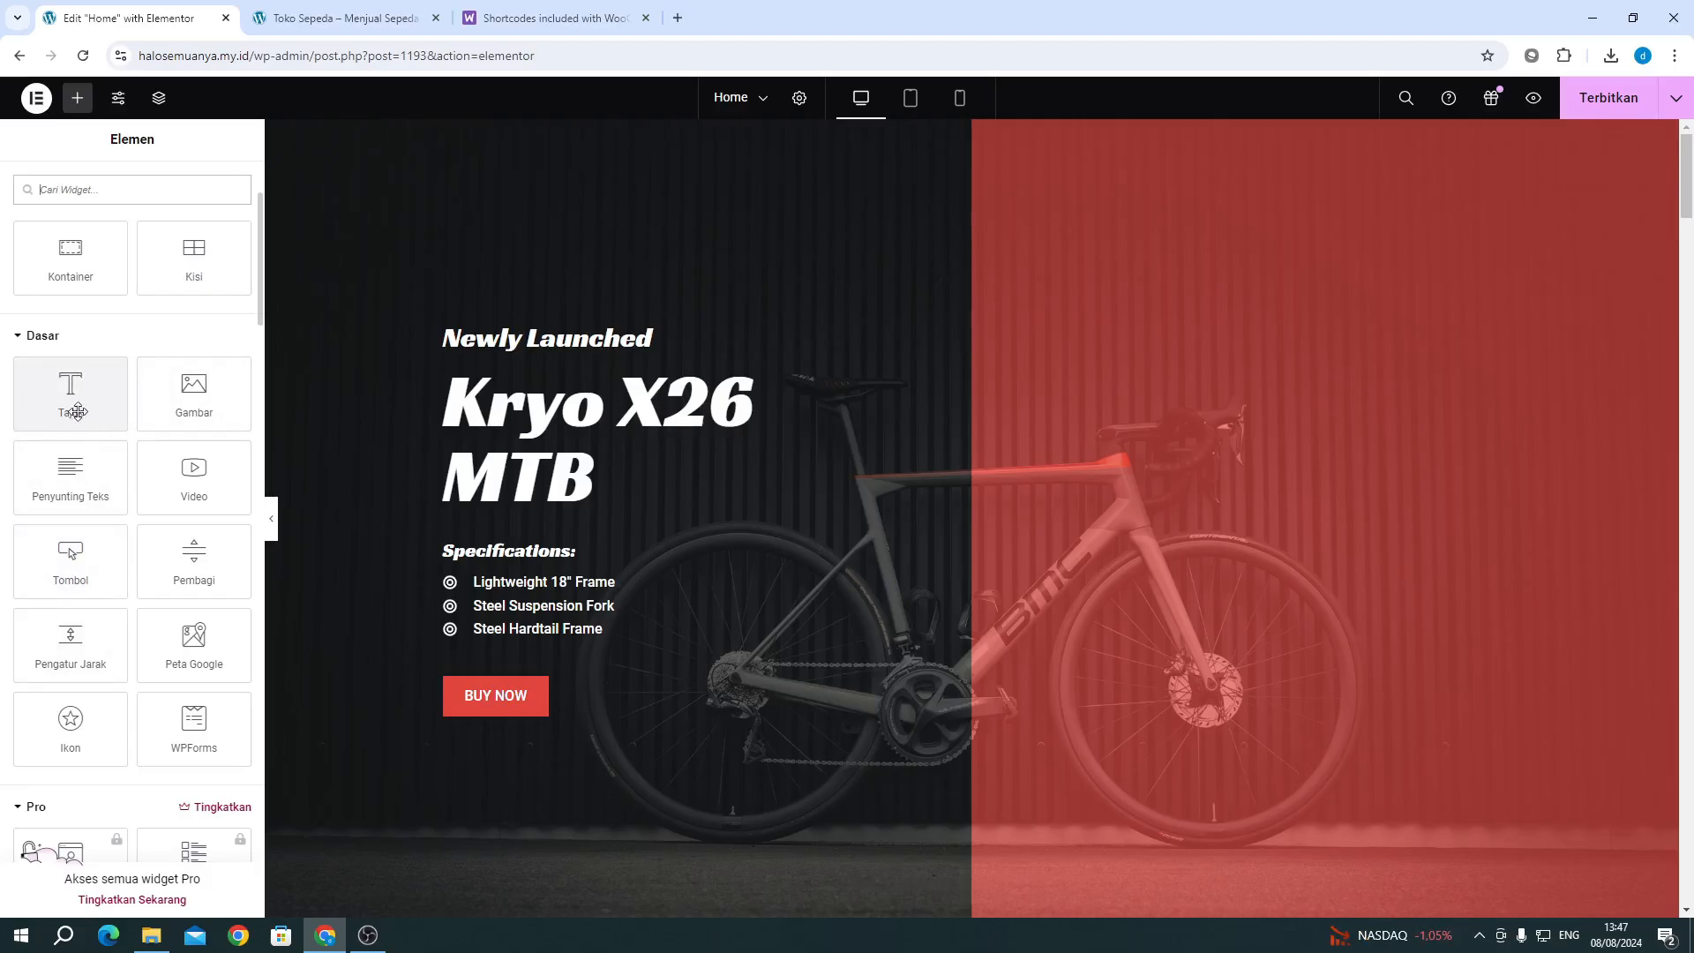
{"action": "left_click_drag", "start_coordinate": [78, 410], "coordinate": [551, 410]}
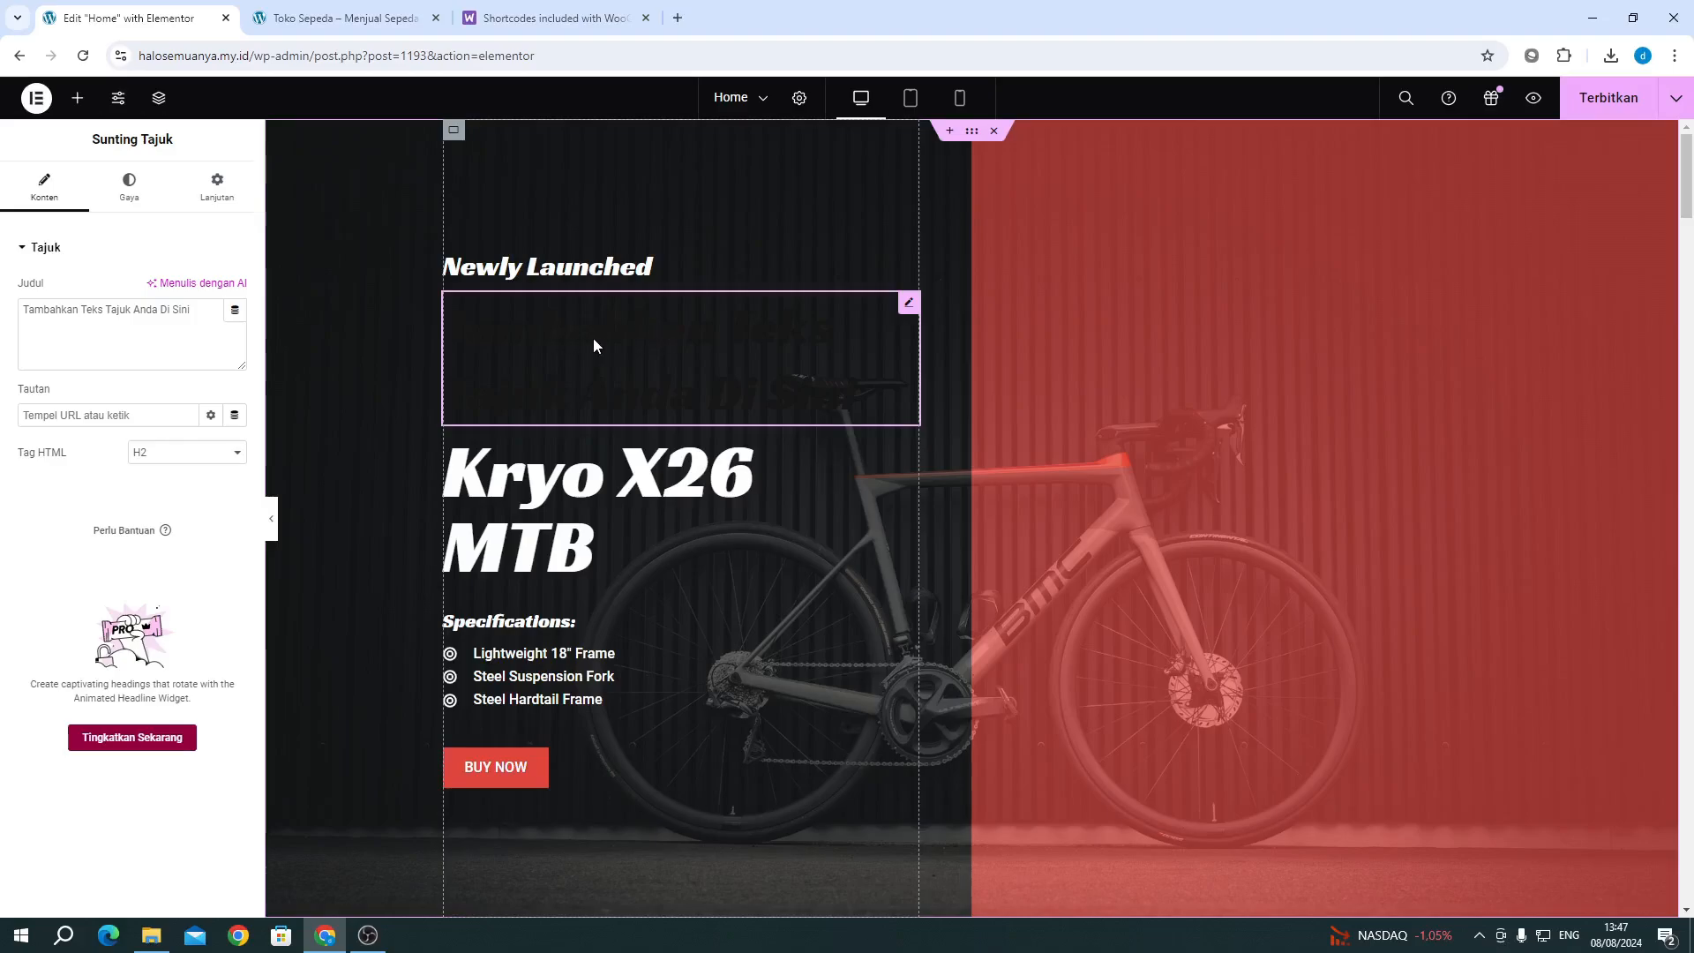
{"action": "left_click", "coordinate": [135, 198]}
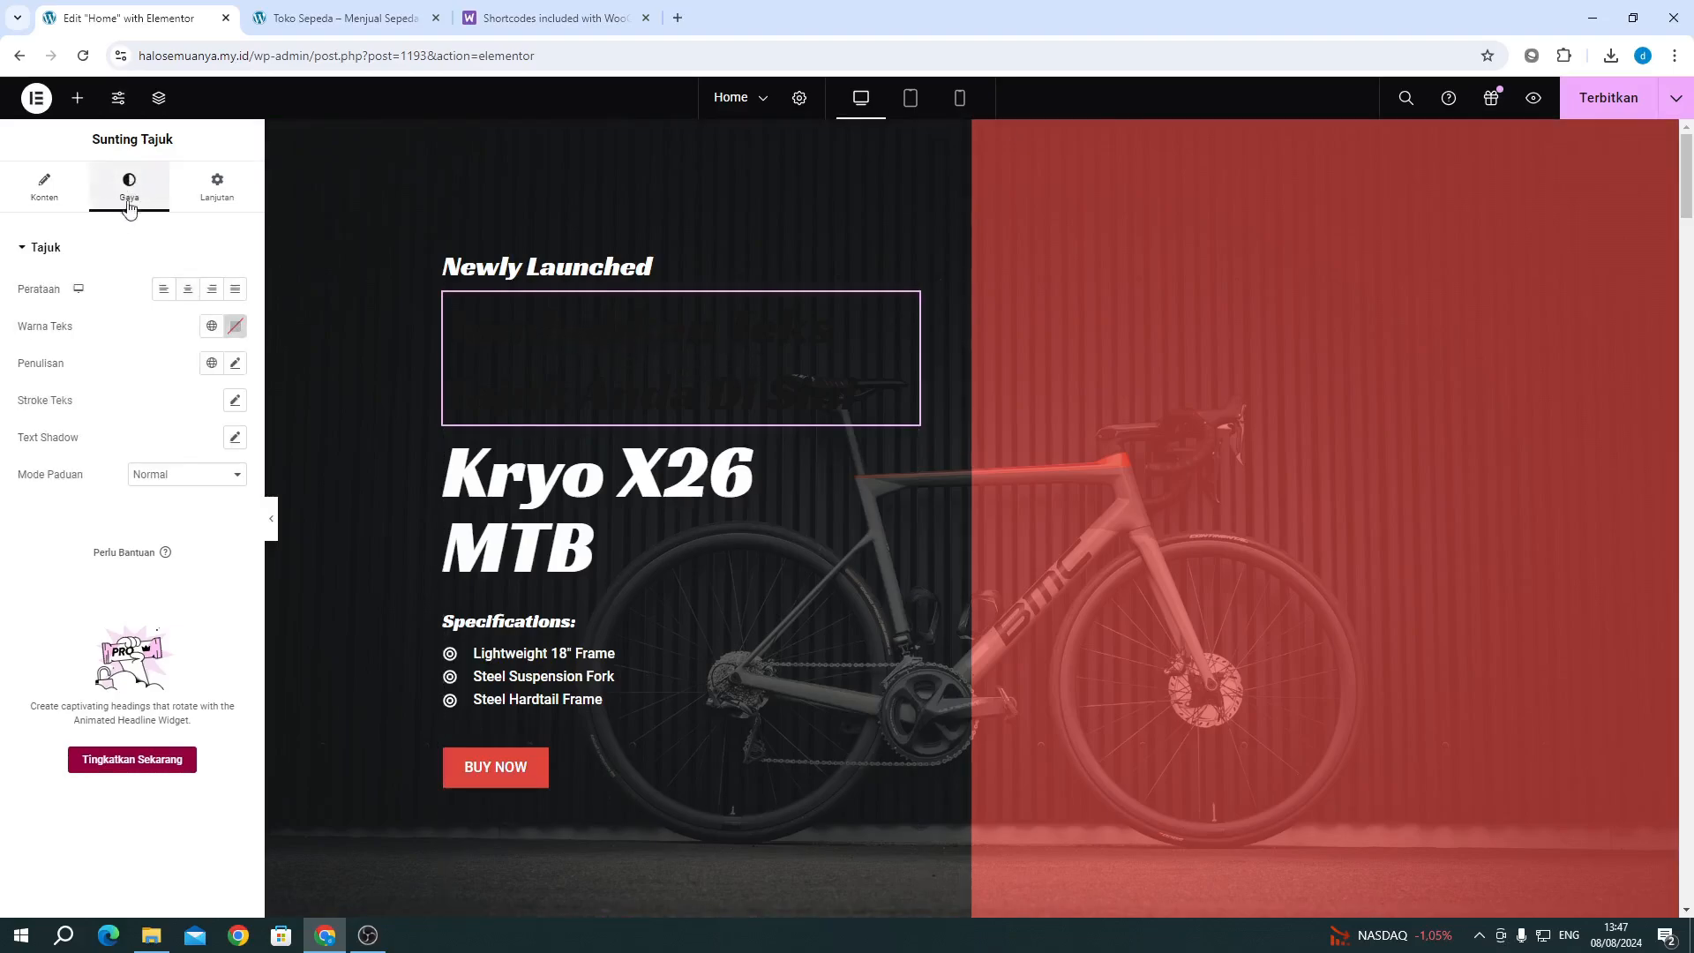
{"action": "left_click", "coordinate": [230, 331]}
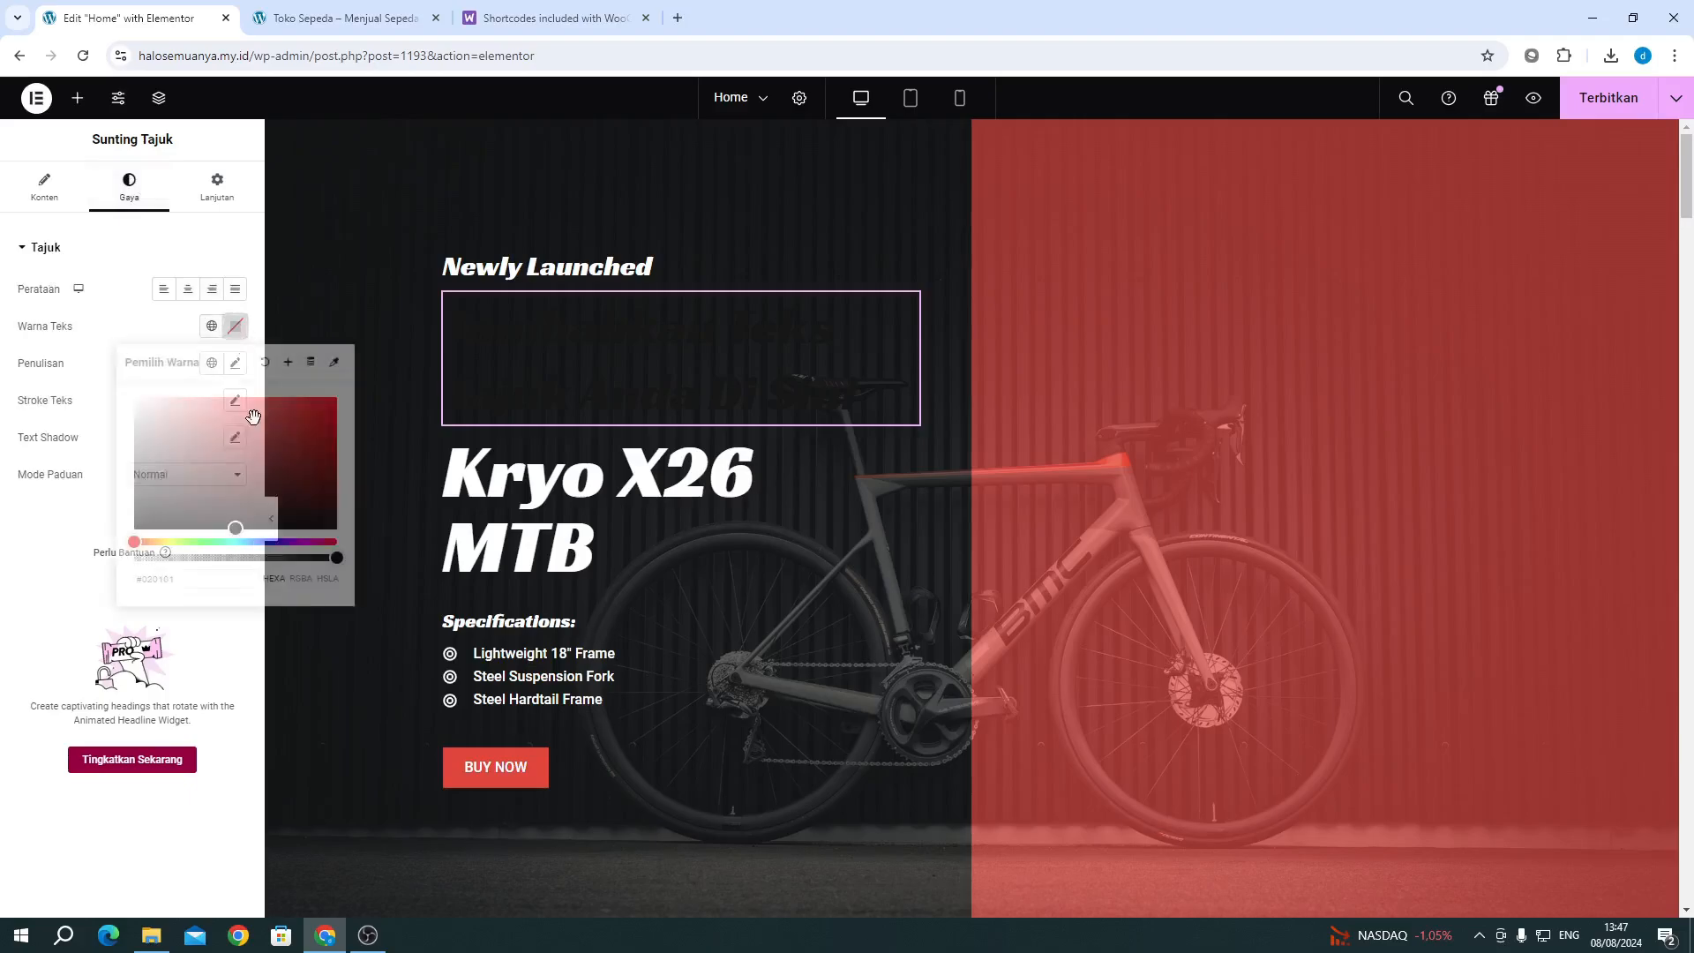
{"action": "left_click_drag", "start_coordinate": [168, 329], "coordinate": [575, 400]}
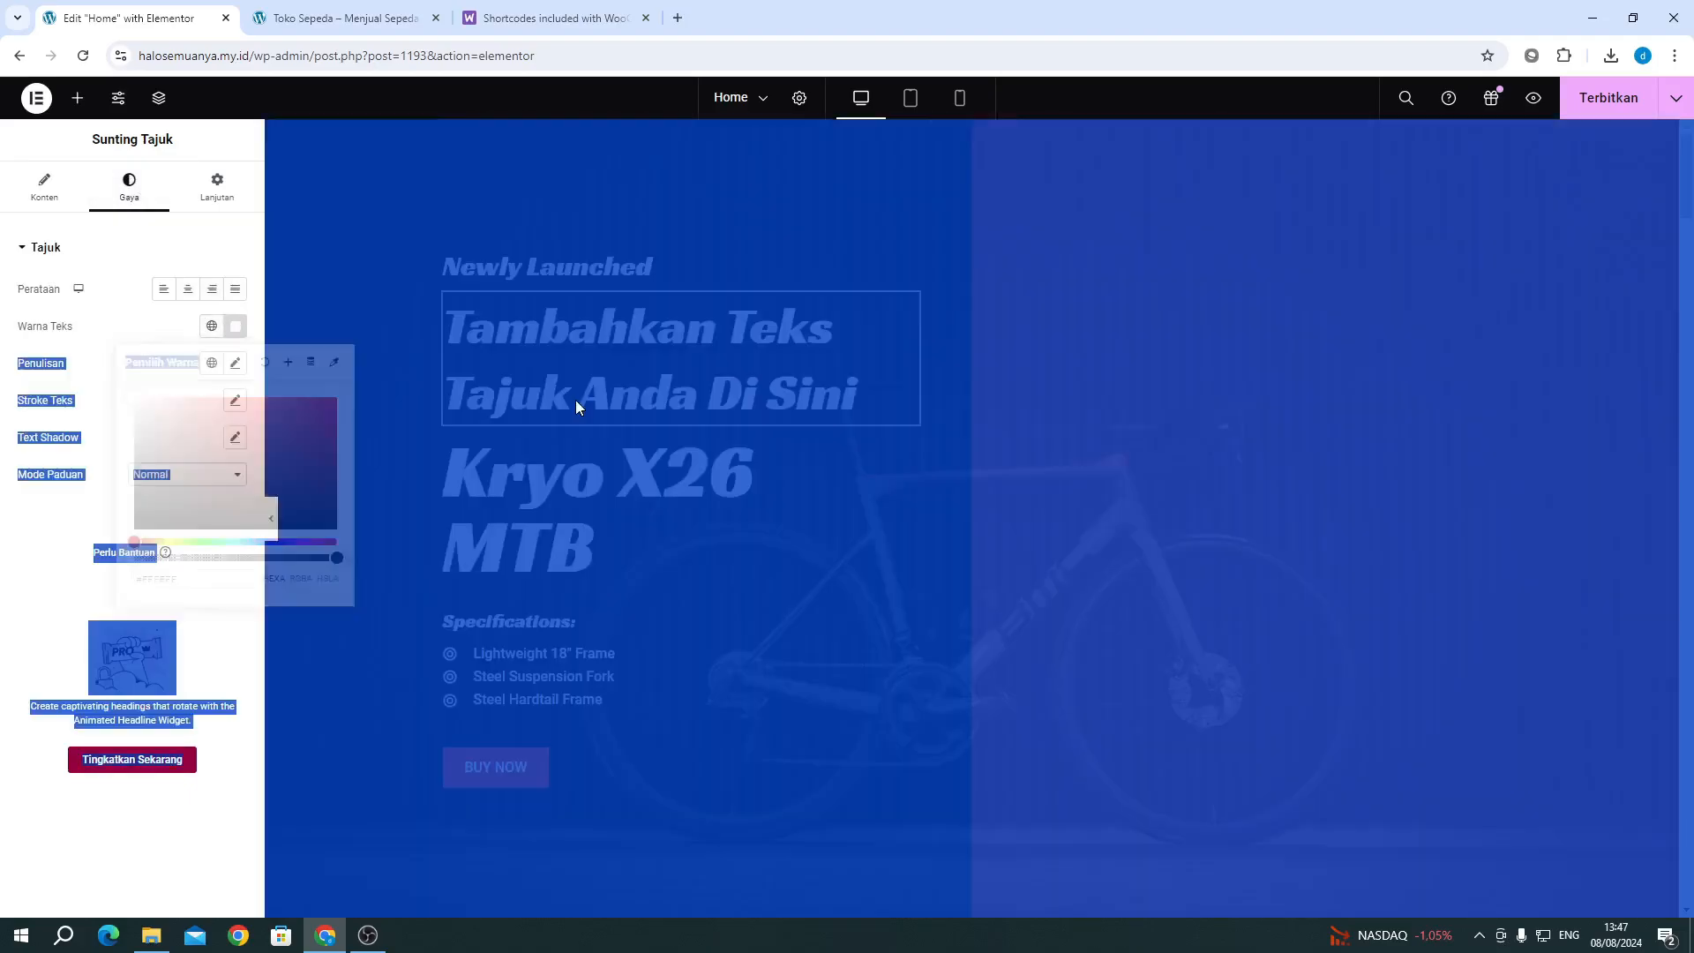
{"action": "left_click", "coordinate": [183, 399]}
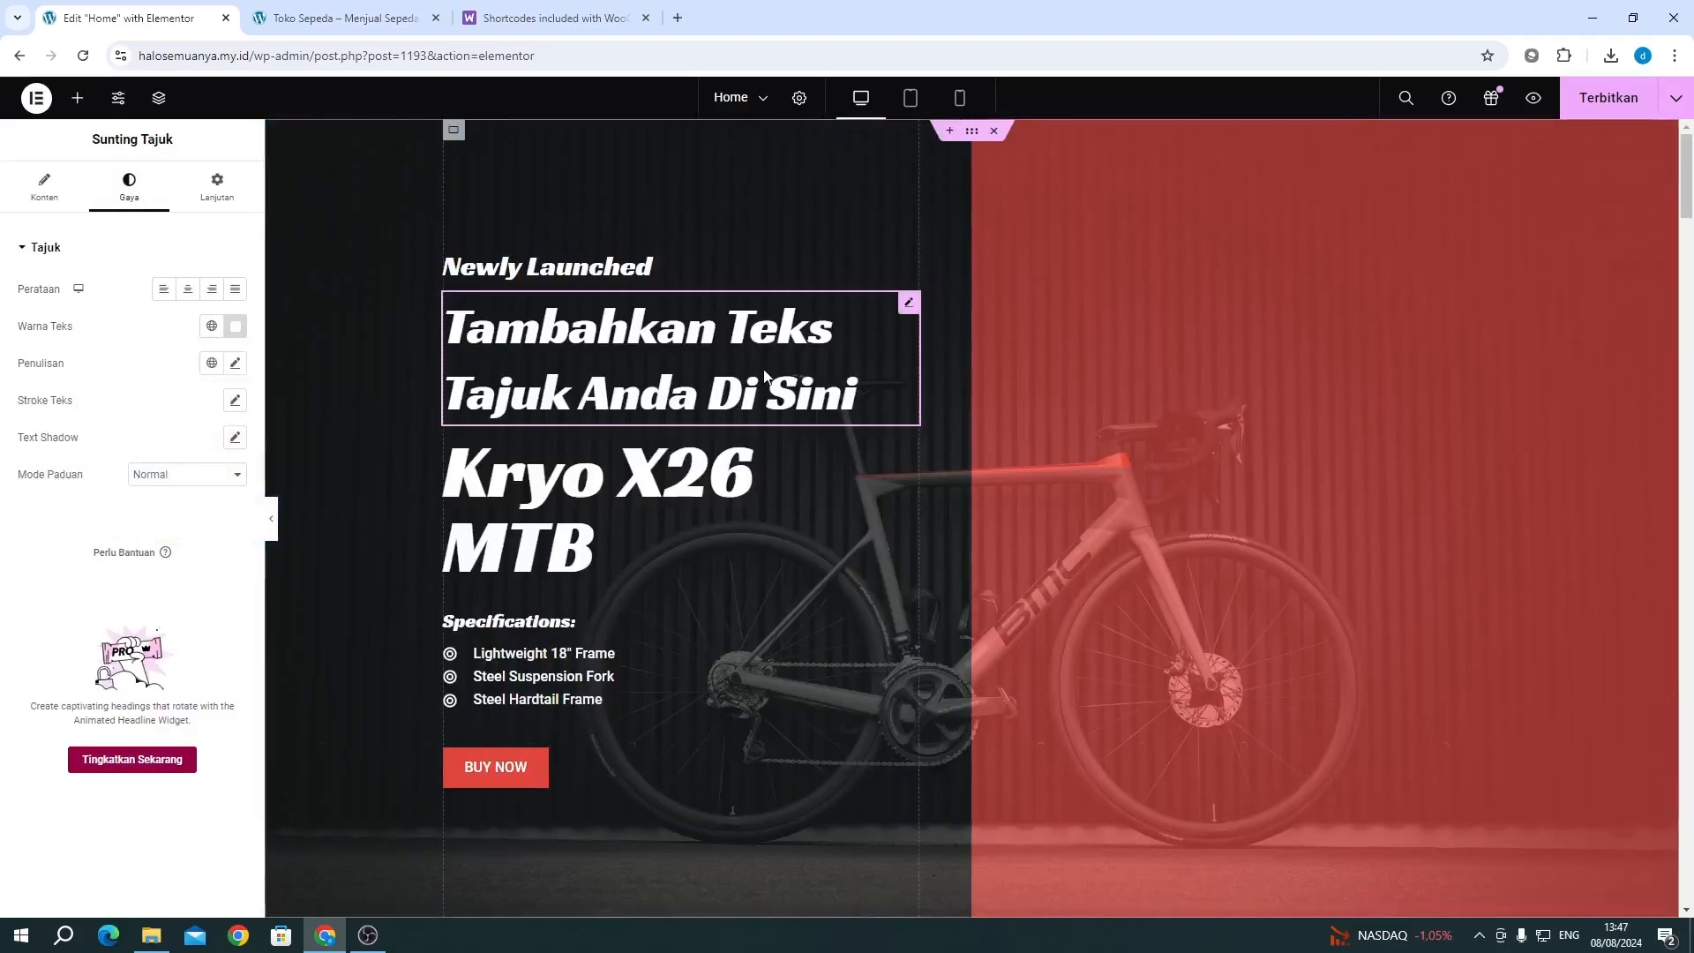
{"action": "right_click", "coordinate": [766, 331]}
{"action": "left_click", "coordinate": [783, 725]}
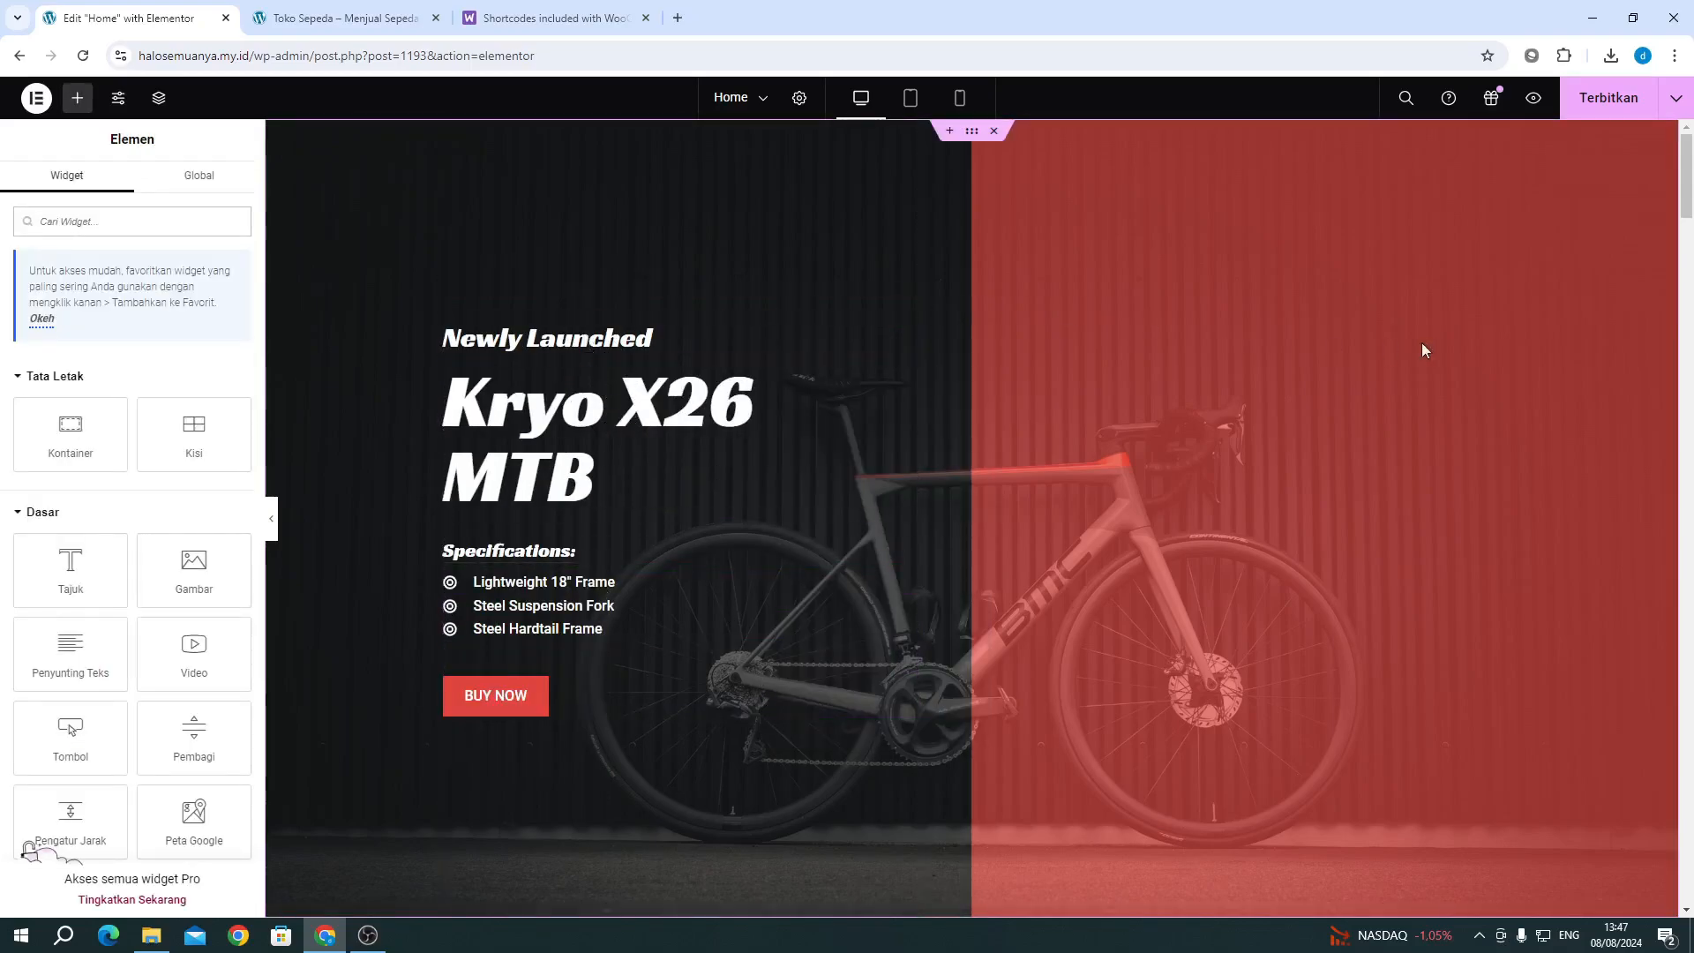
Step: Try a red text color on the Newly Launched heading, return it to white and view its typography options
{"action": "left_click", "coordinate": [588, 349]}
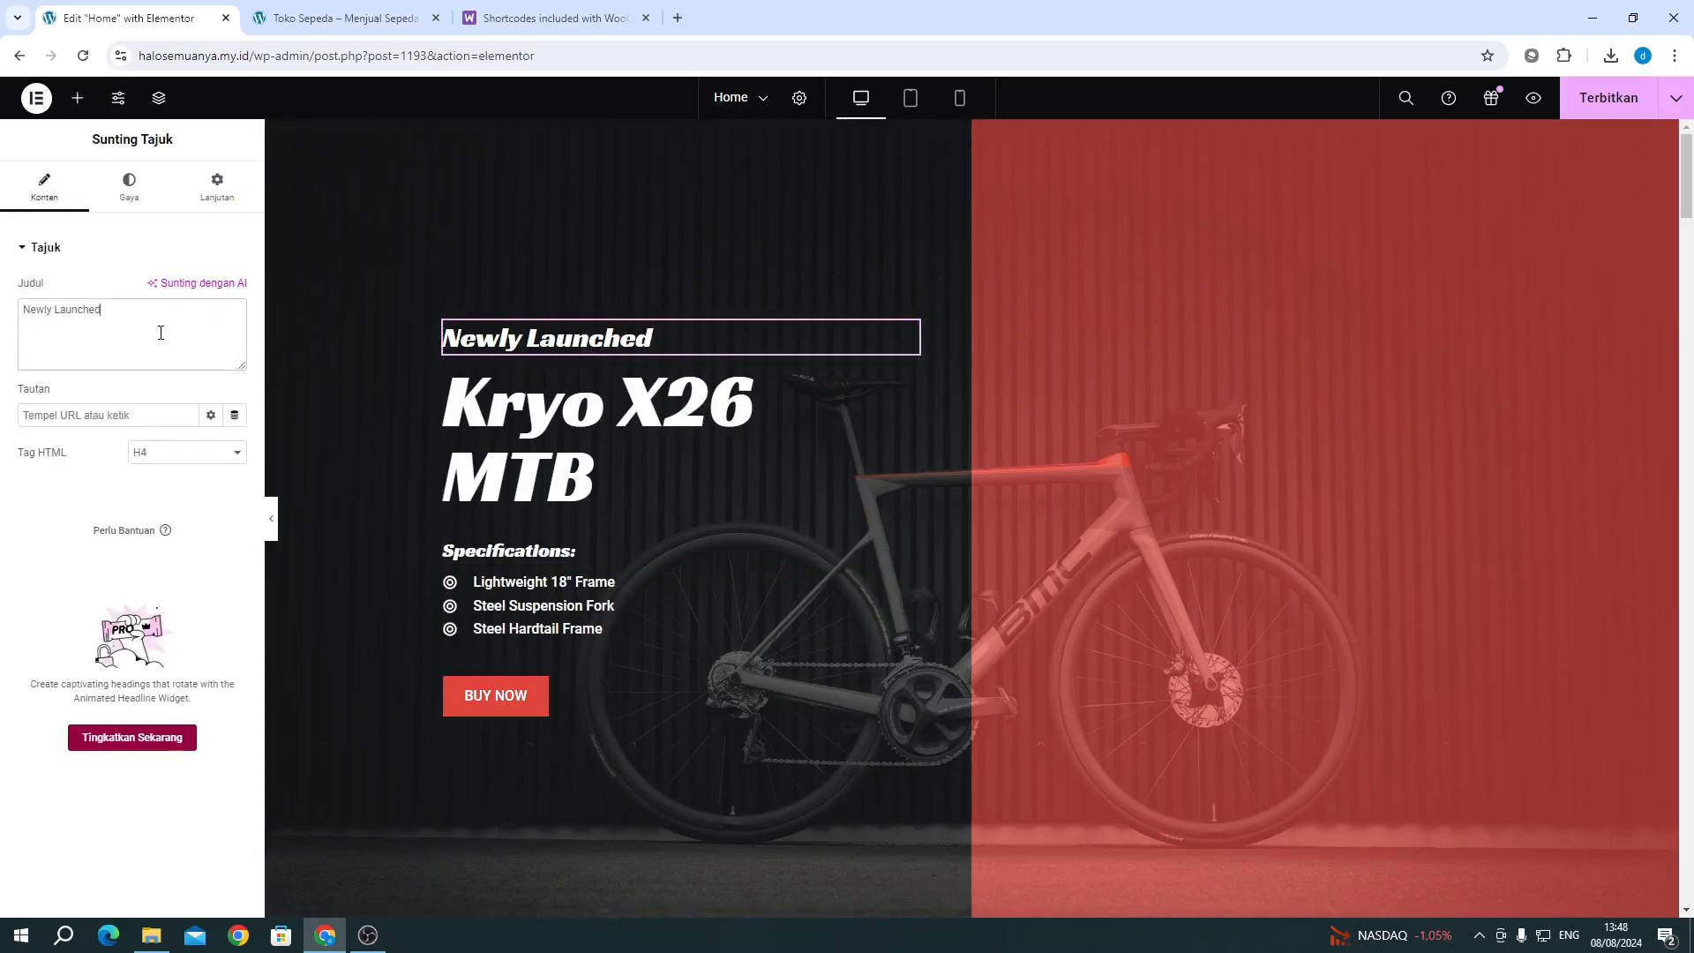
{"action": "left_click_drag", "start_coordinate": [102, 310], "coordinate": [18, 318]}
{"action": "left_click", "coordinate": [129, 188]}
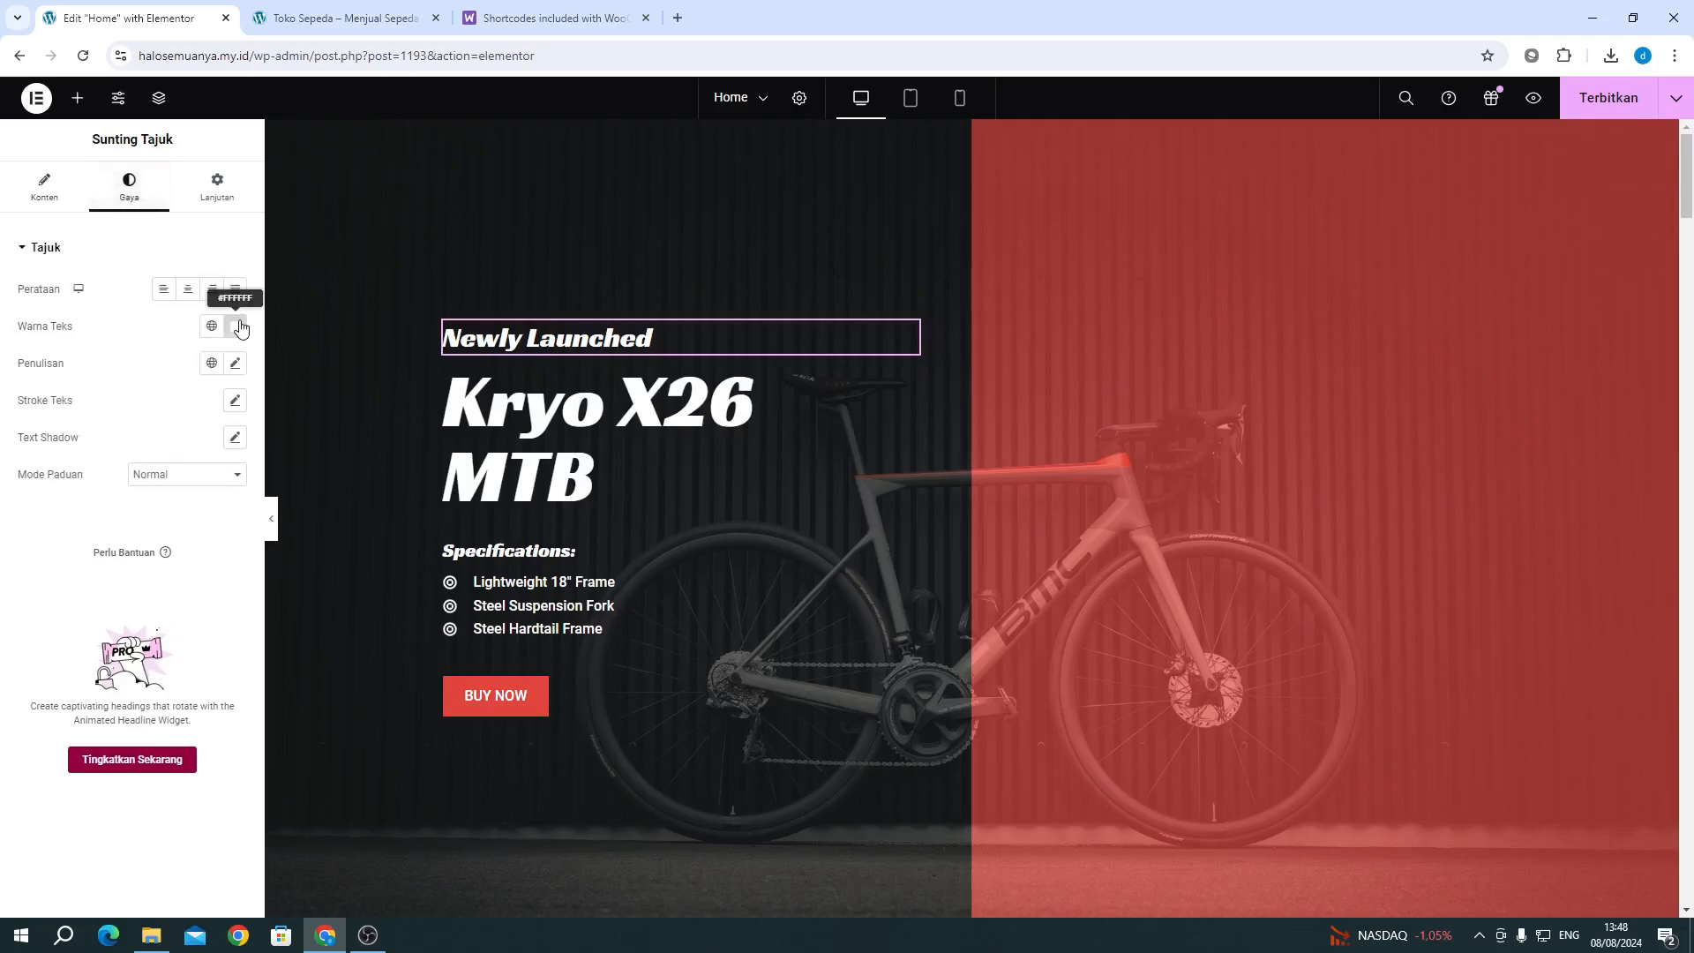
{"action": "left_click", "coordinate": [237, 326]}
{"action": "left_click", "coordinate": [300, 394]}
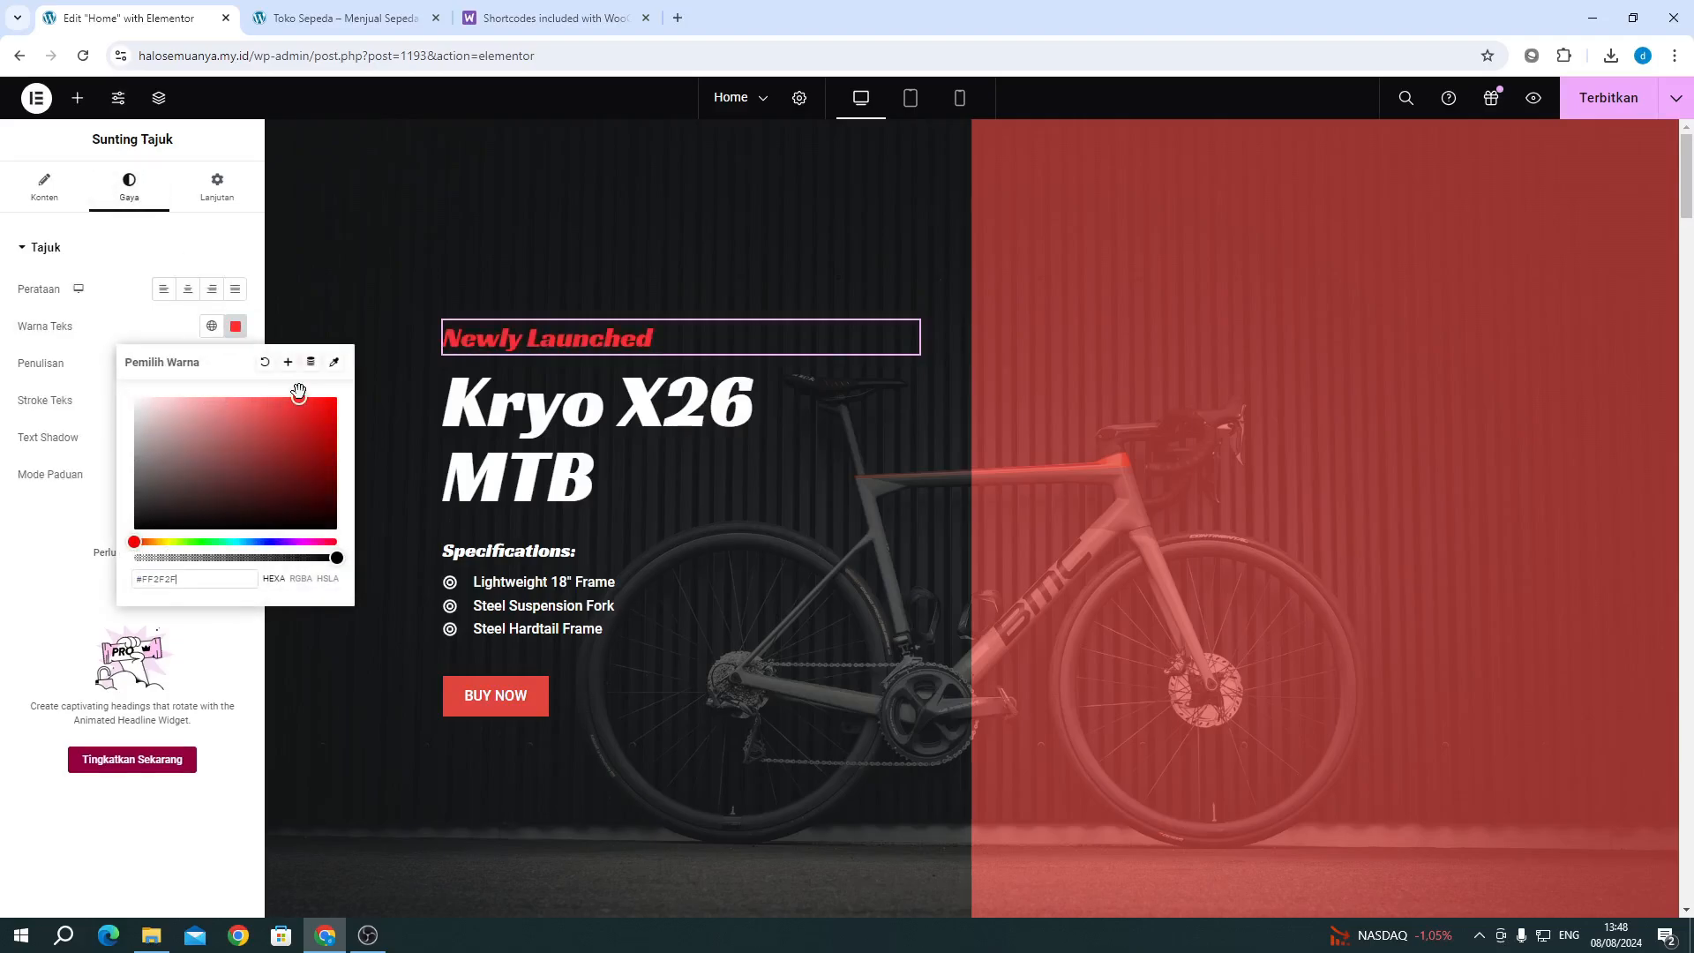
{"action": "left_click_drag", "start_coordinate": [299, 391], "coordinate": [59, 337]}
{"action": "left_click", "coordinate": [142, 325]}
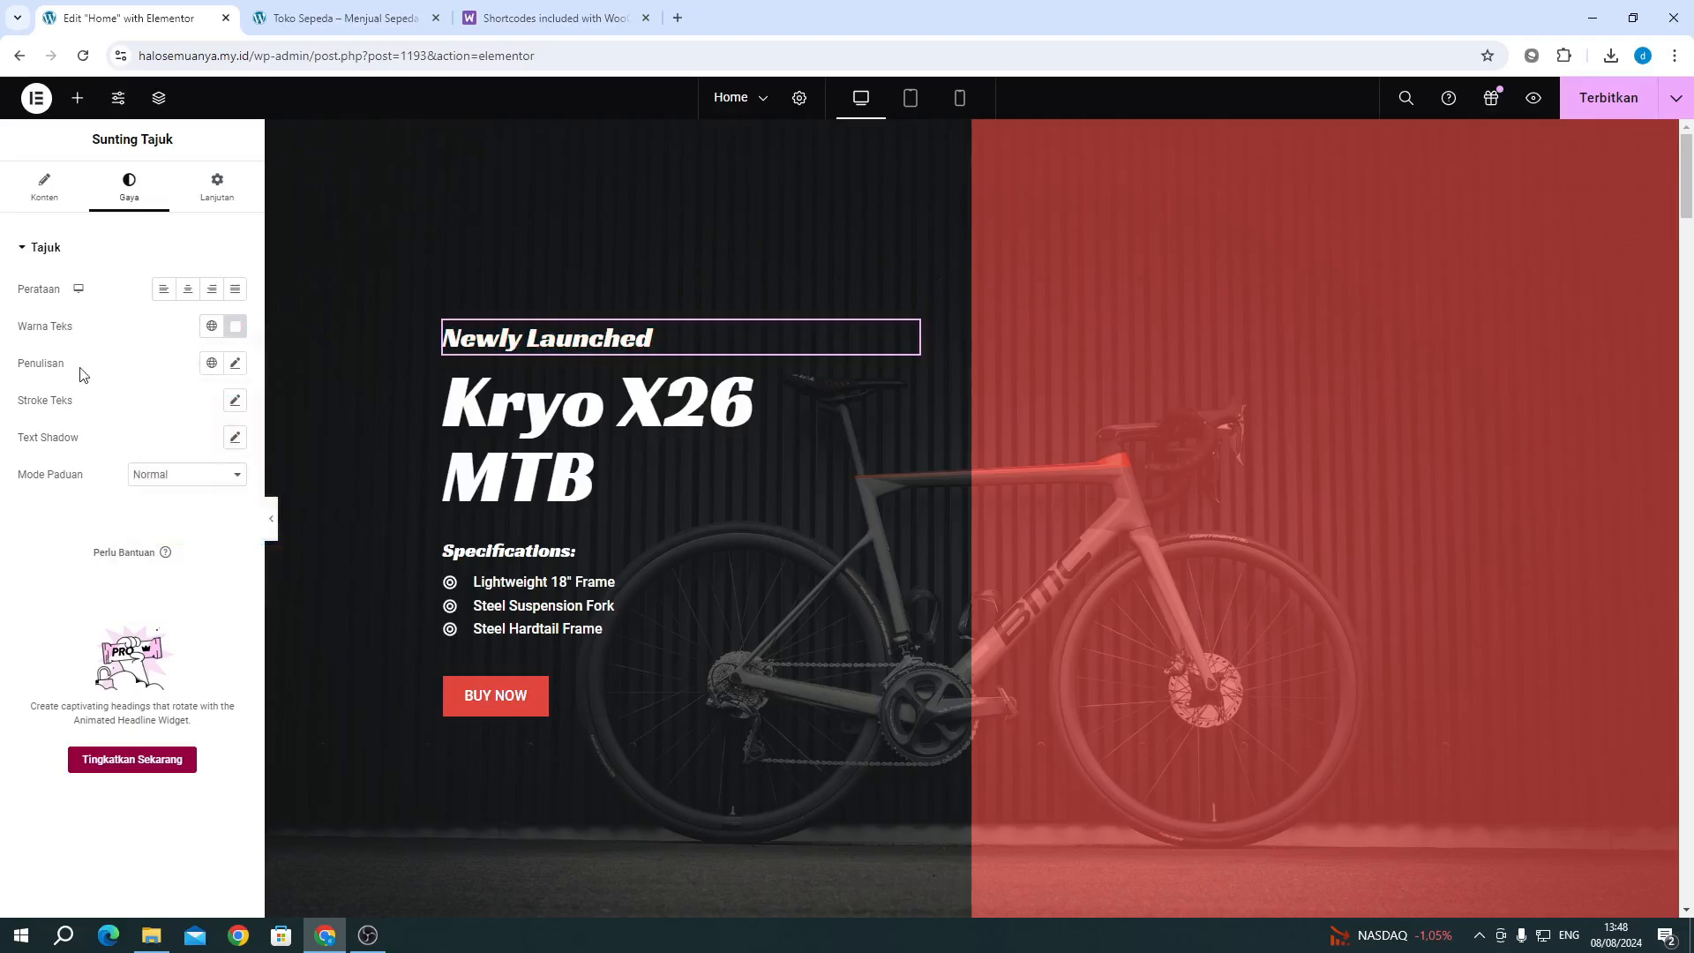
{"action": "left_click", "coordinate": [235, 365]}
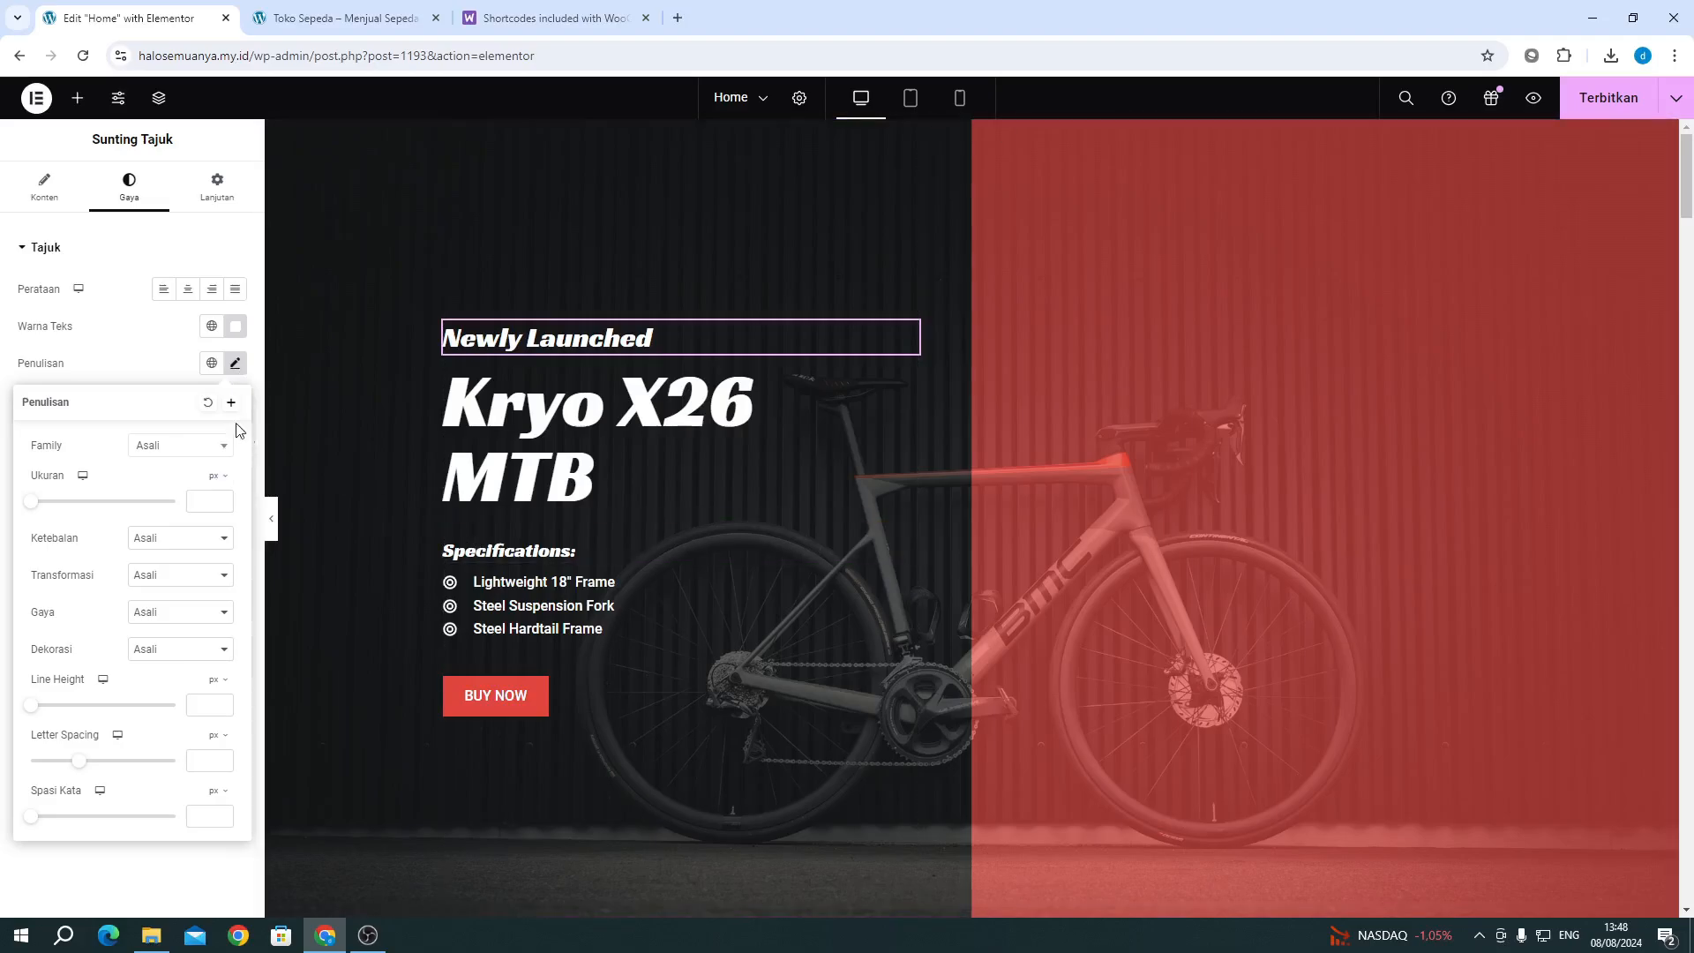
{"action": "left_click", "coordinate": [159, 381]}
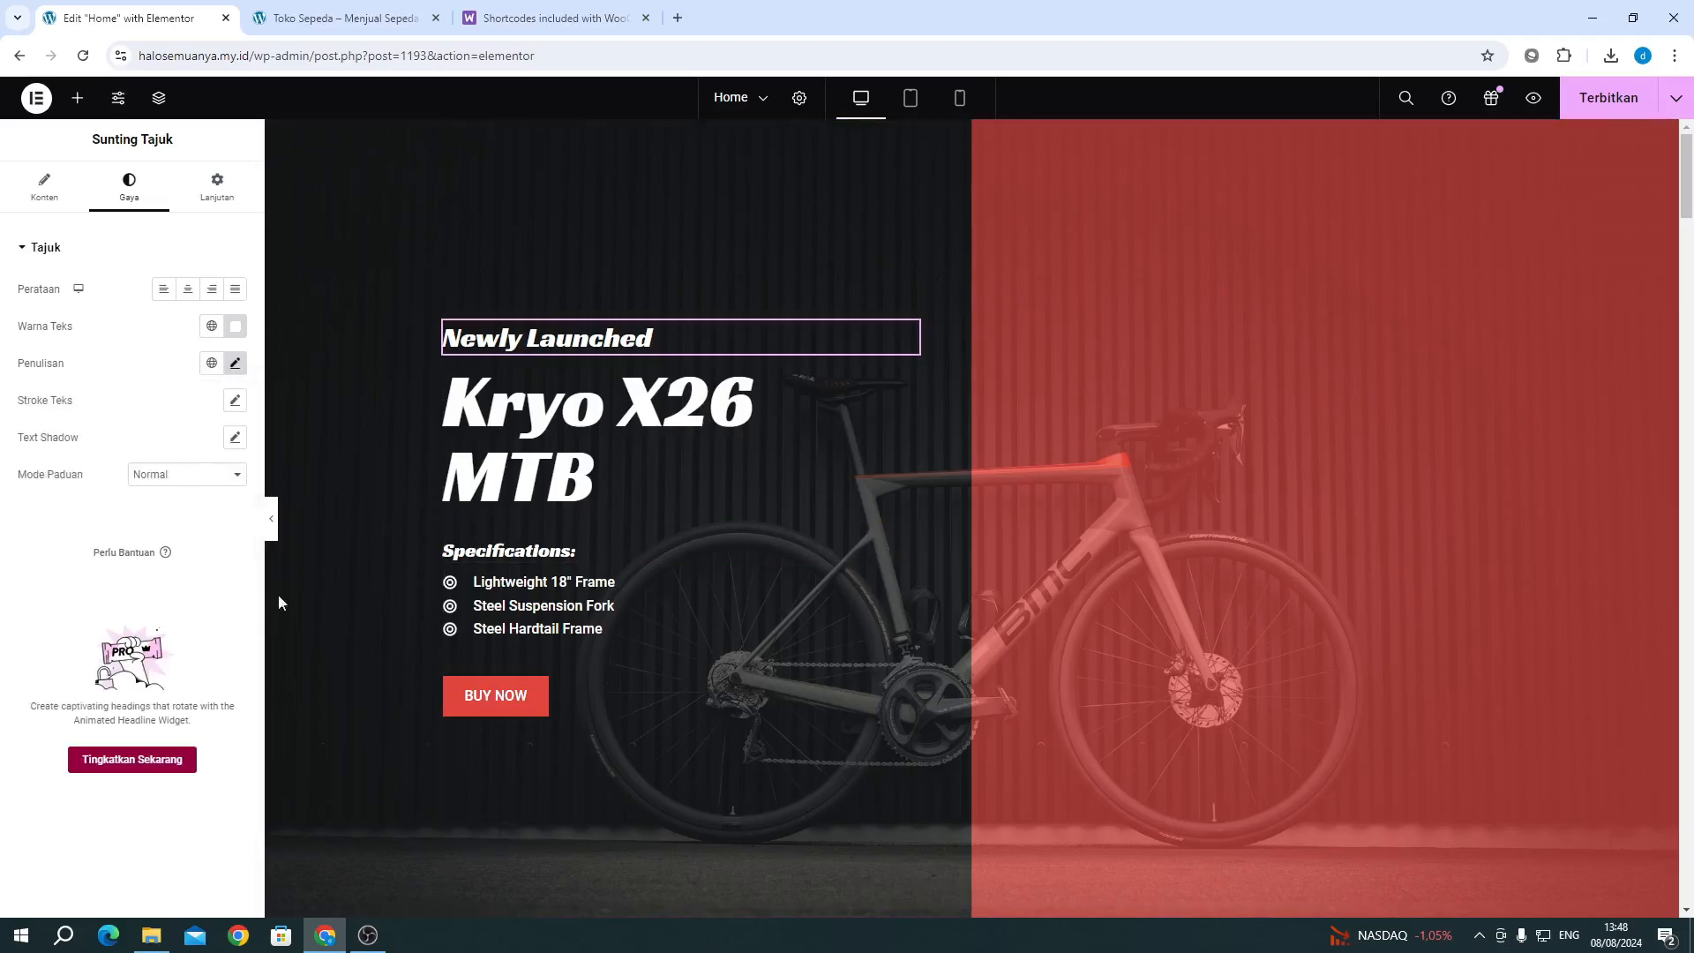
Step: Publish the home page and close the empty widget placeholder between the hero section and New Arrivales
{"action": "left_click", "coordinate": [1588, 113]}
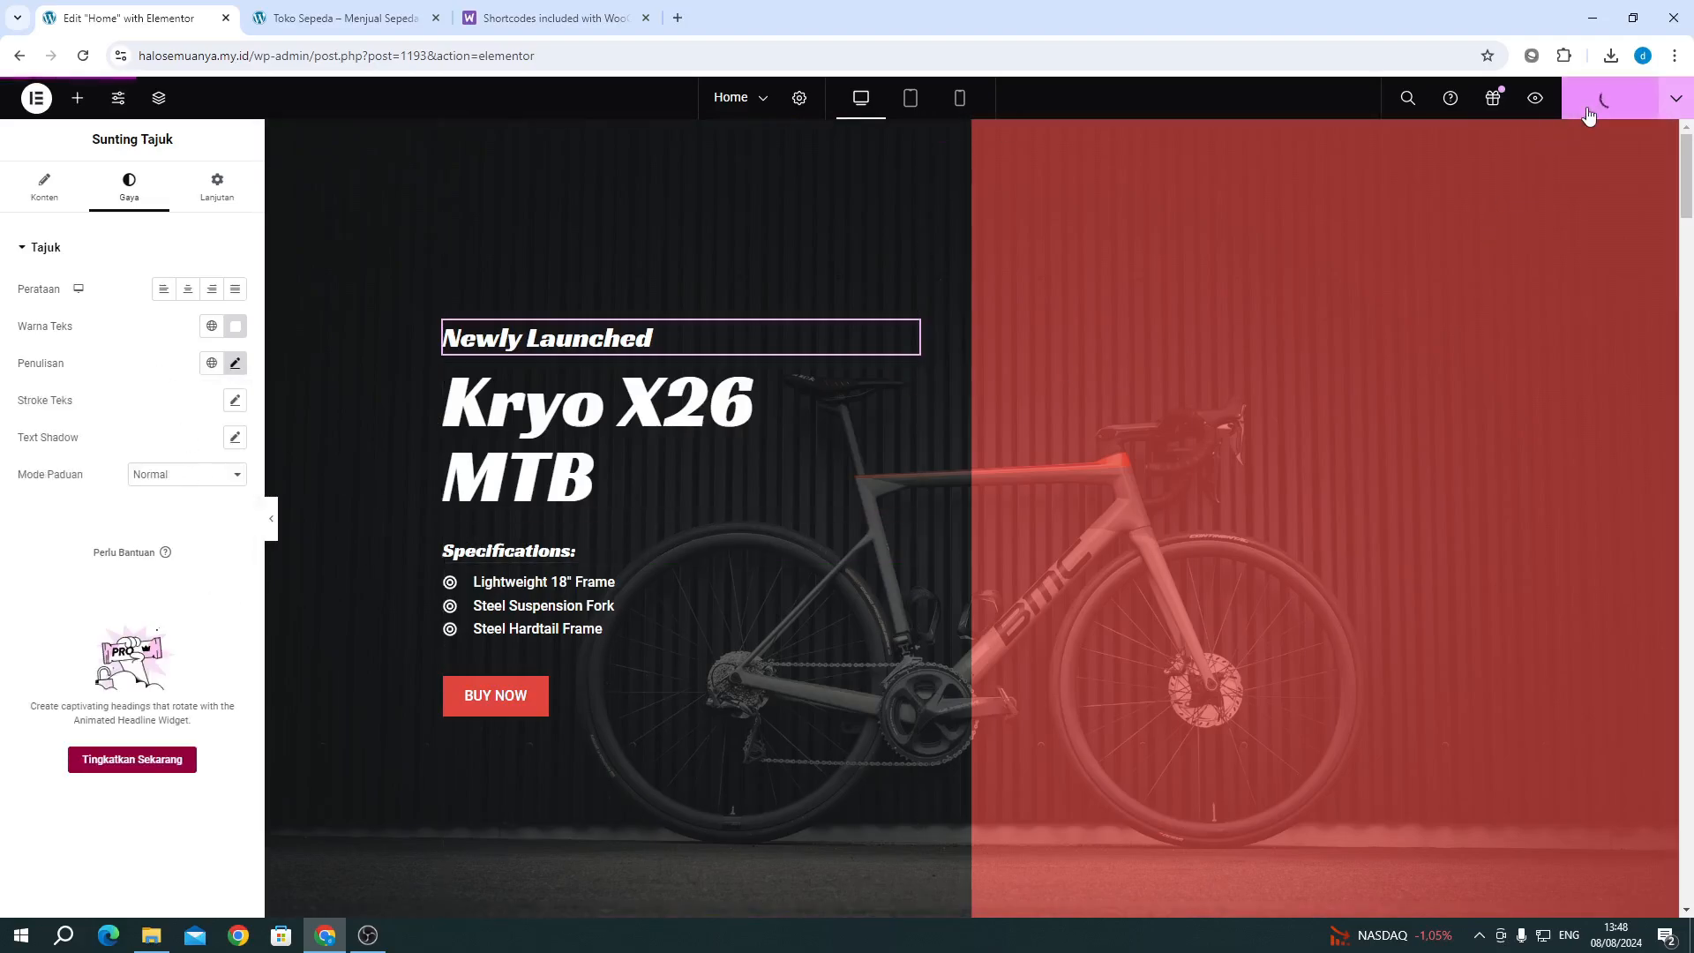
{"action": "scroll", "coordinate": [684, 704], "scroll_direction": "down", "scroll_amount": 4}
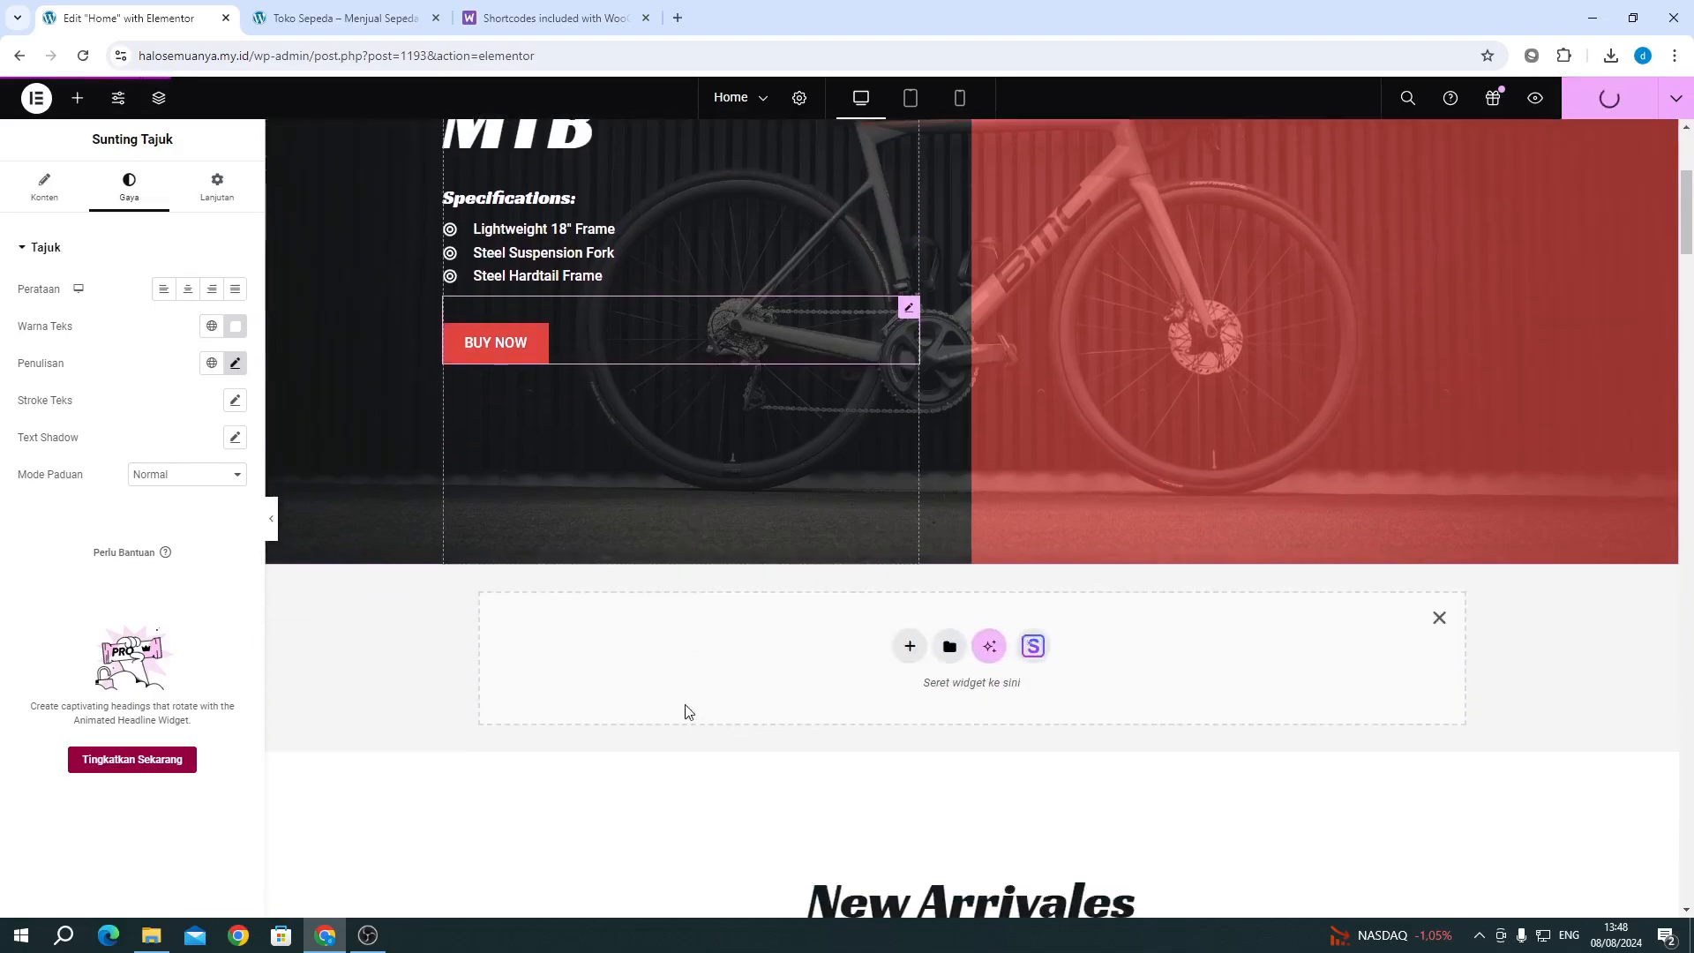
{"action": "scroll", "coordinate": [688, 710], "scroll_direction": "down", "scroll_amount": 1}
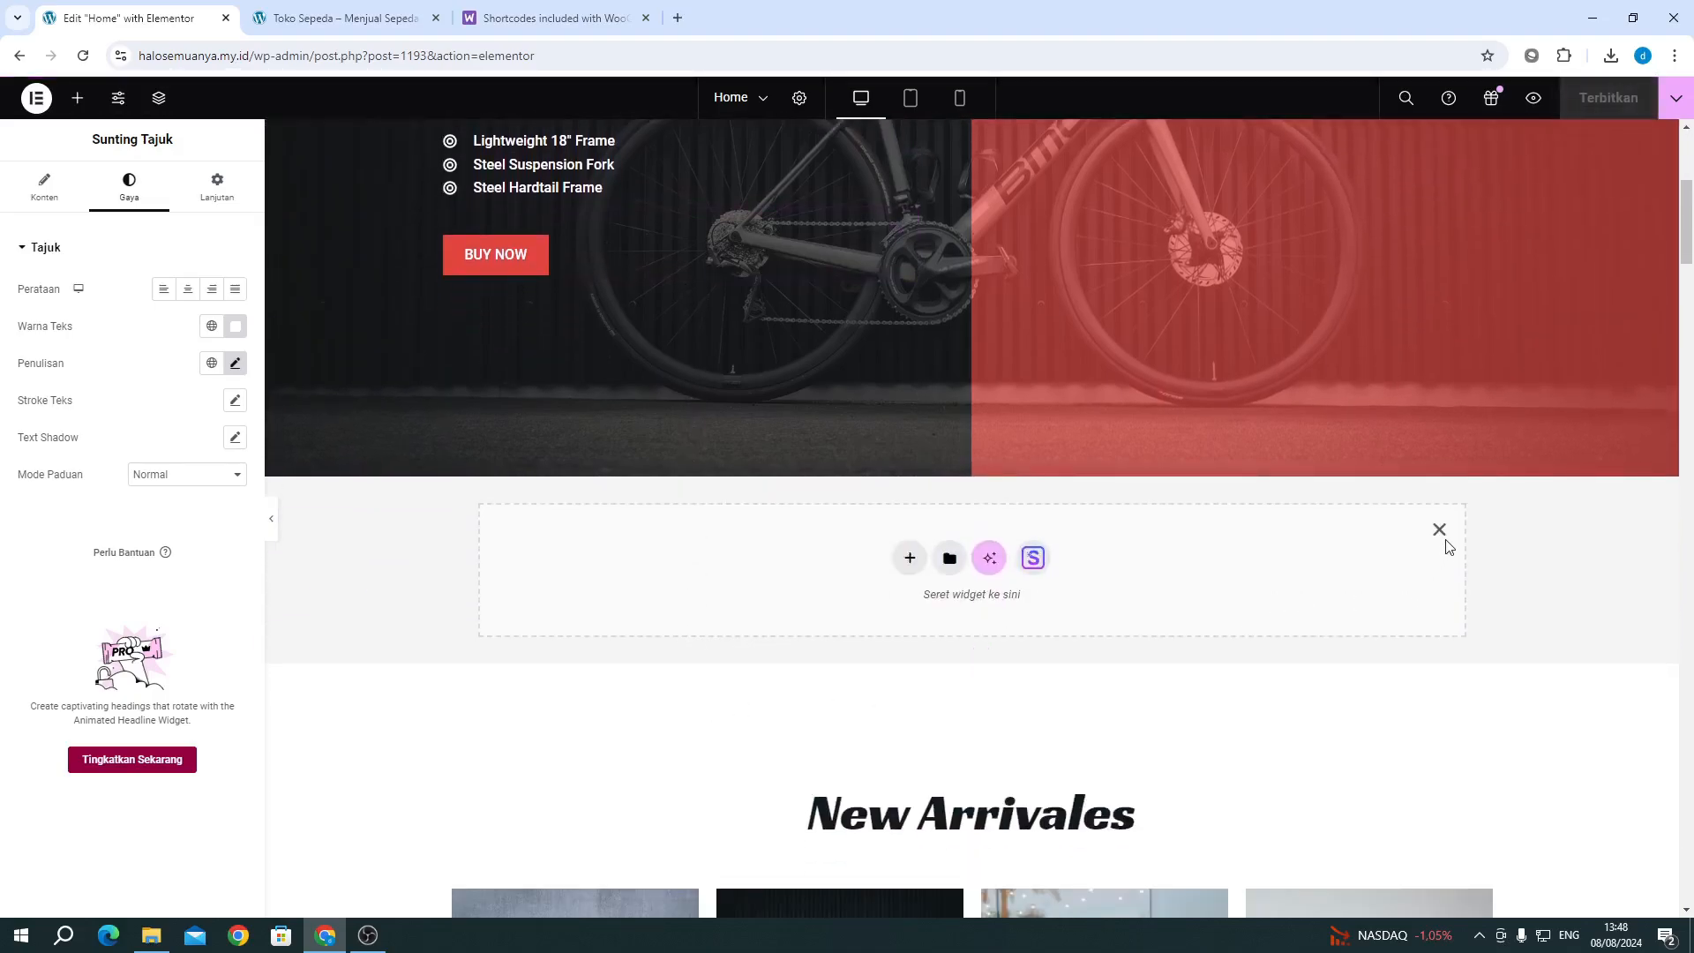
{"action": "left_click", "coordinate": [1439, 530]}
Step: Look through the home page sections down to the footer and back up to the New Arrivales products
{"action": "scroll", "coordinate": [900, 609], "scroll_direction": "down", "scroll_amount": 18}
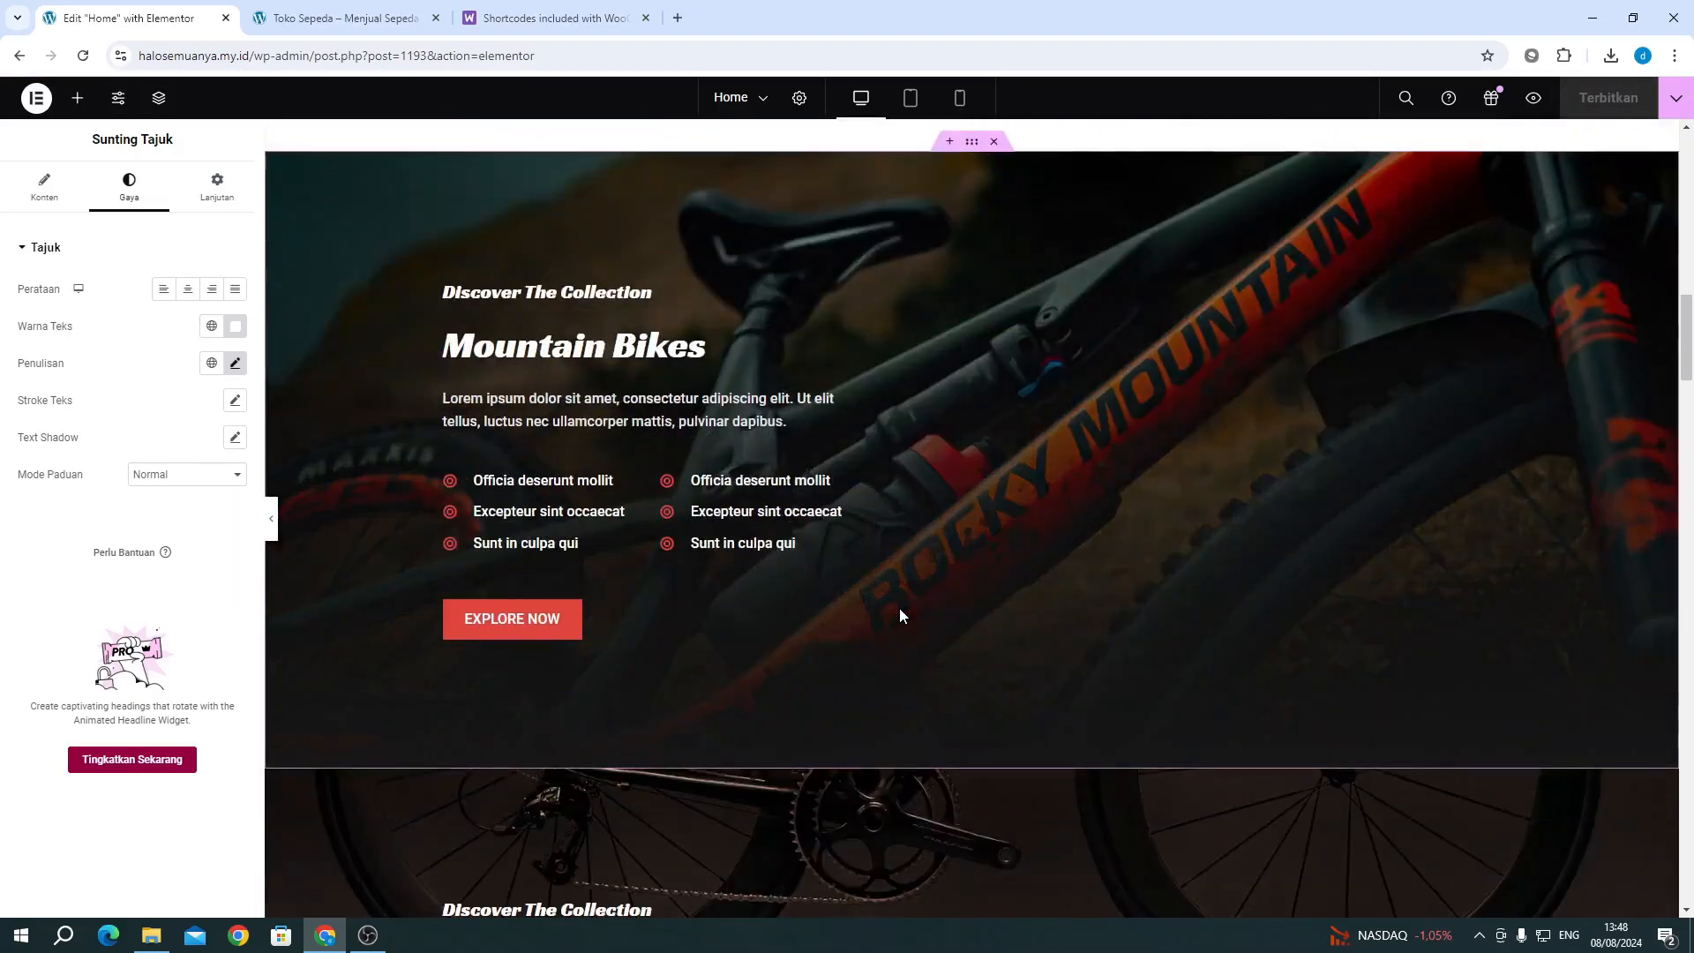
{"action": "scroll", "coordinate": [900, 615], "scroll_direction": "down", "scroll_amount": 20}
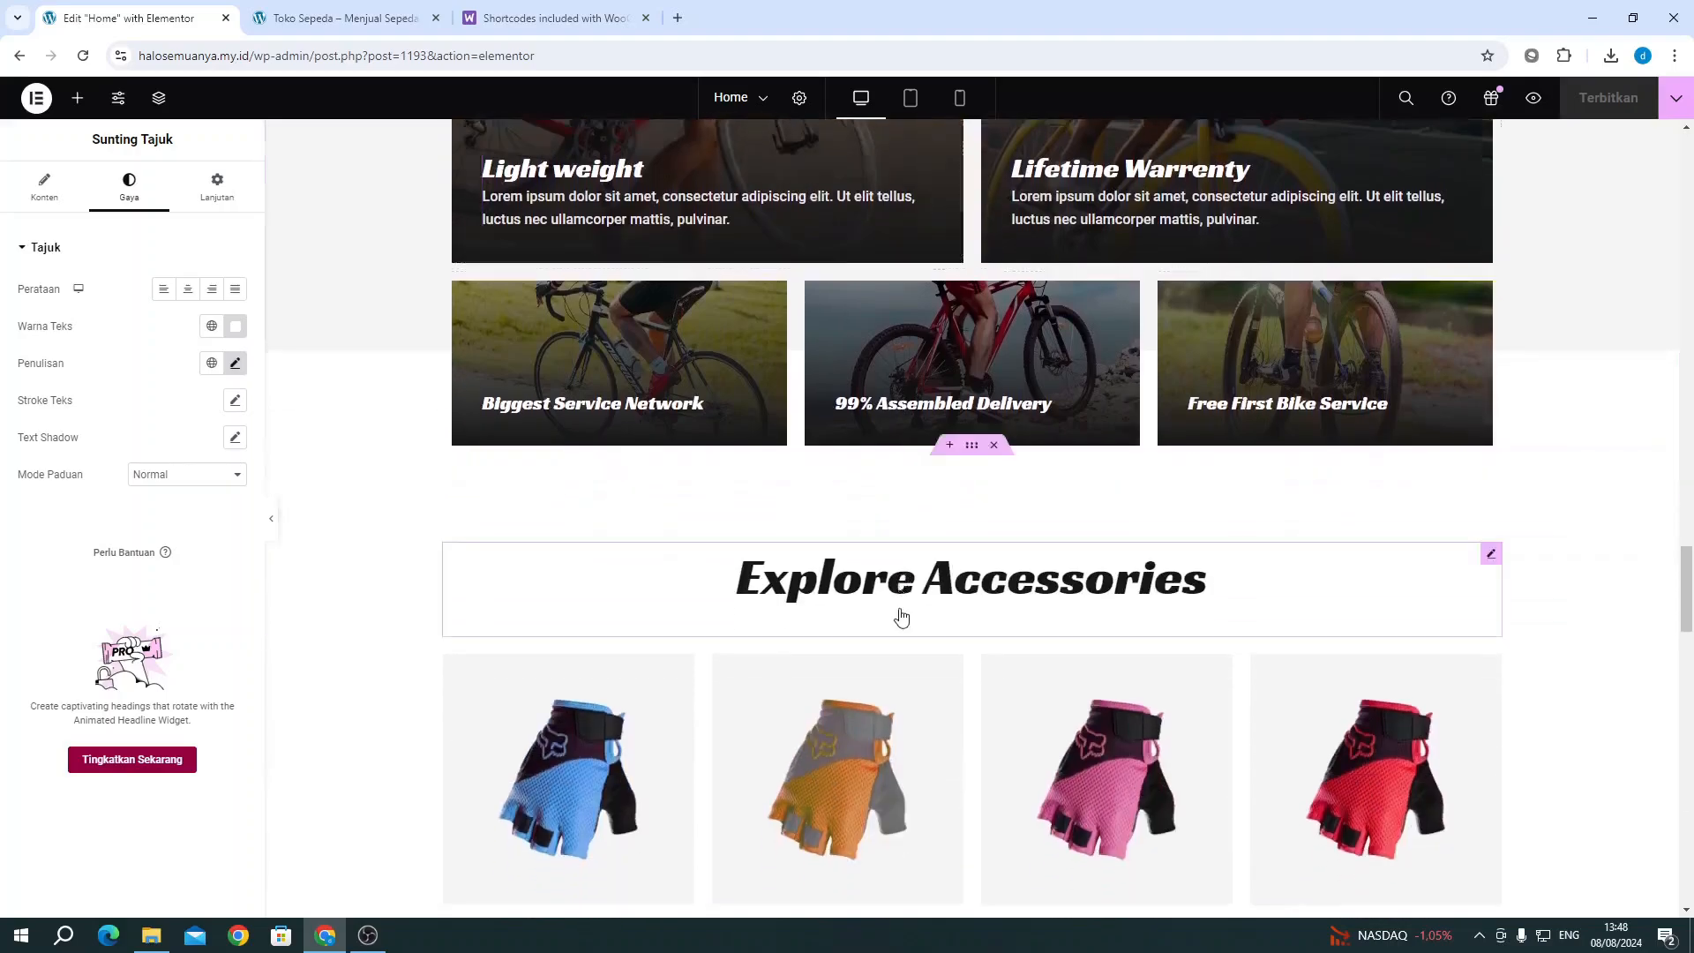
{"action": "scroll", "coordinate": [899, 609], "scroll_direction": "down", "scroll_amount": 20}
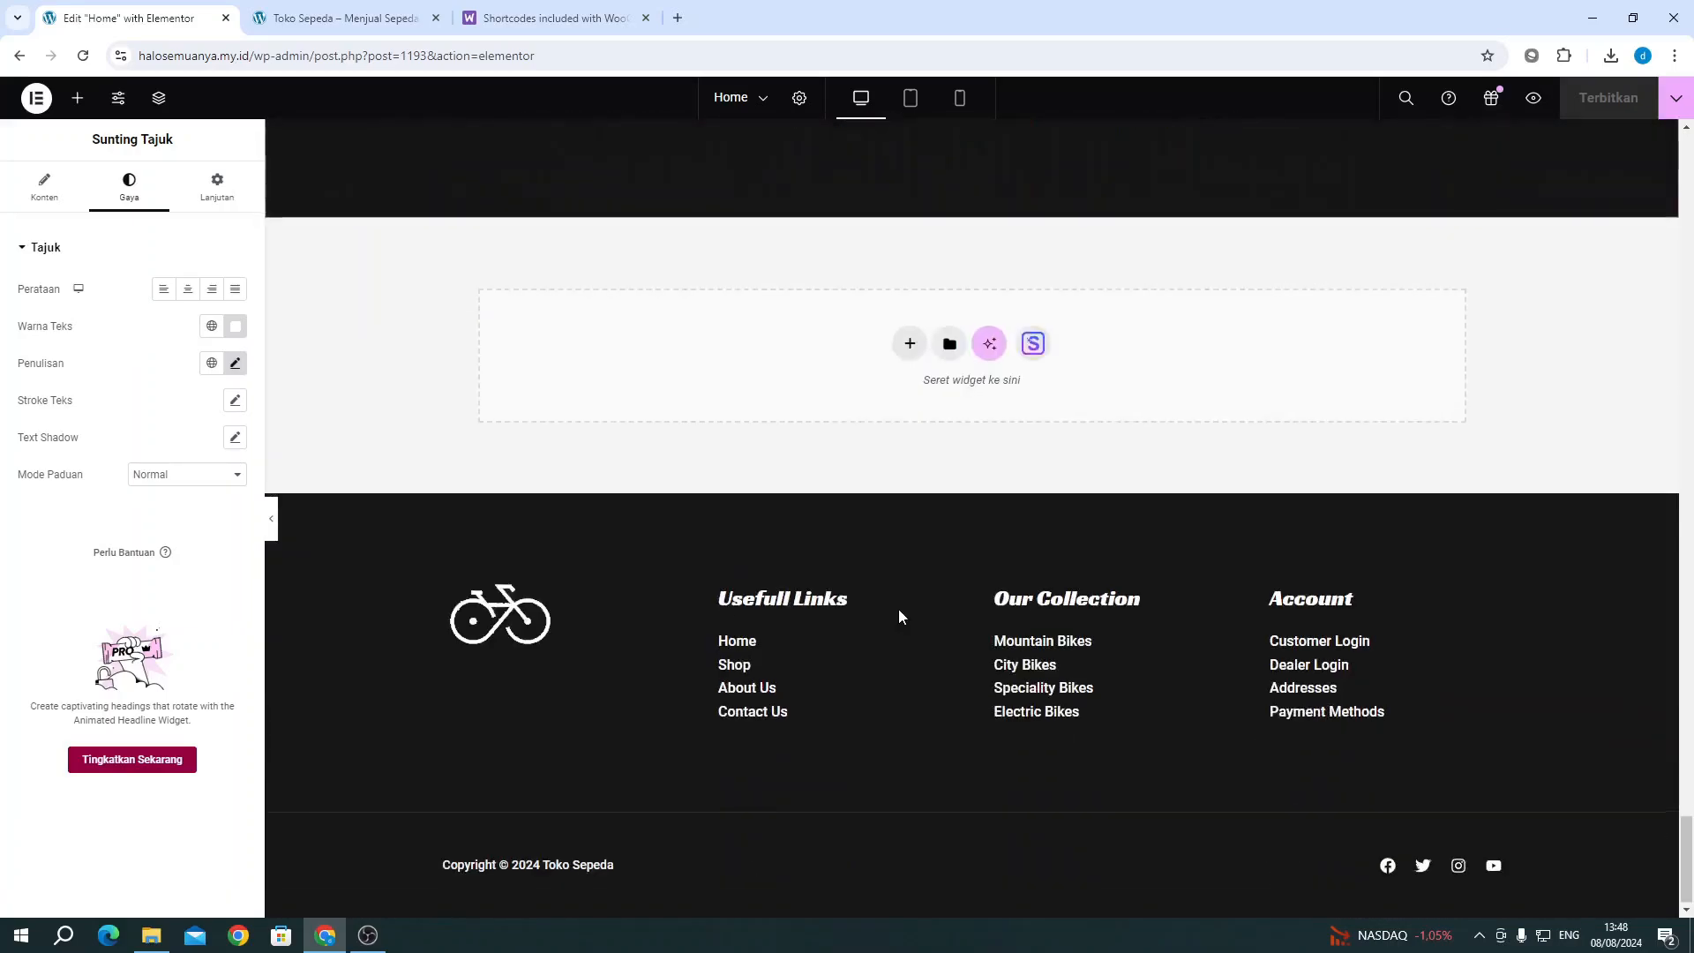
{"action": "scroll", "coordinate": [898, 609], "scroll_direction": "up", "scroll_amount": 9}
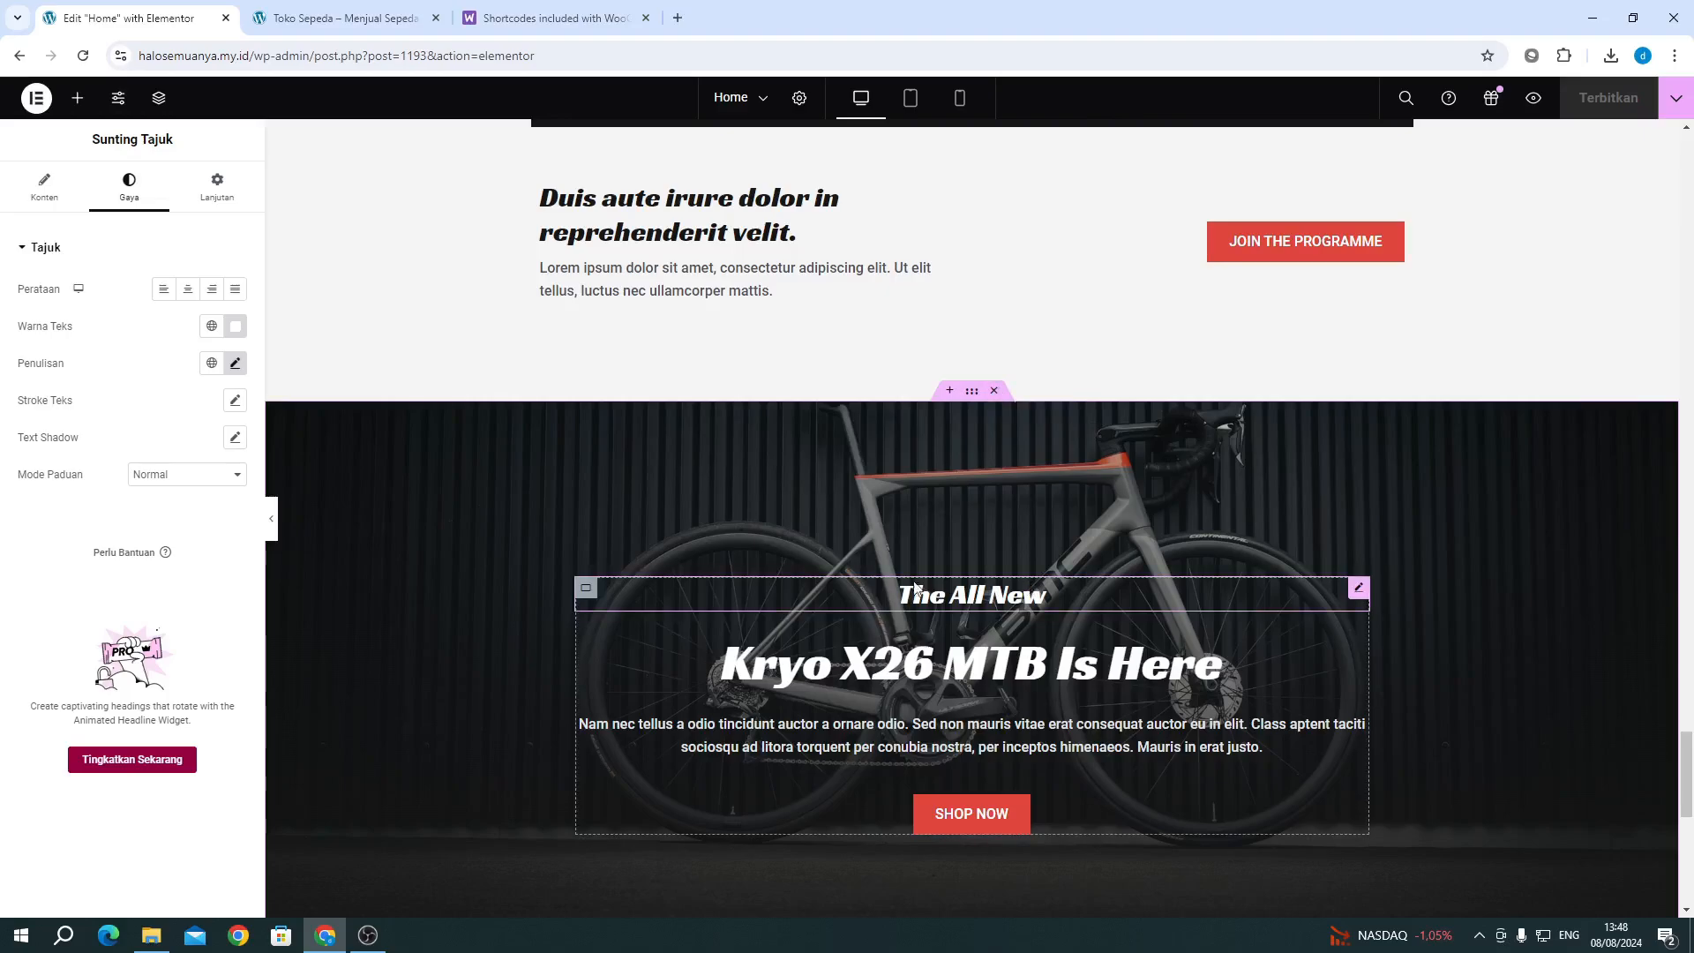
{"action": "right_click", "coordinate": [586, 588]}
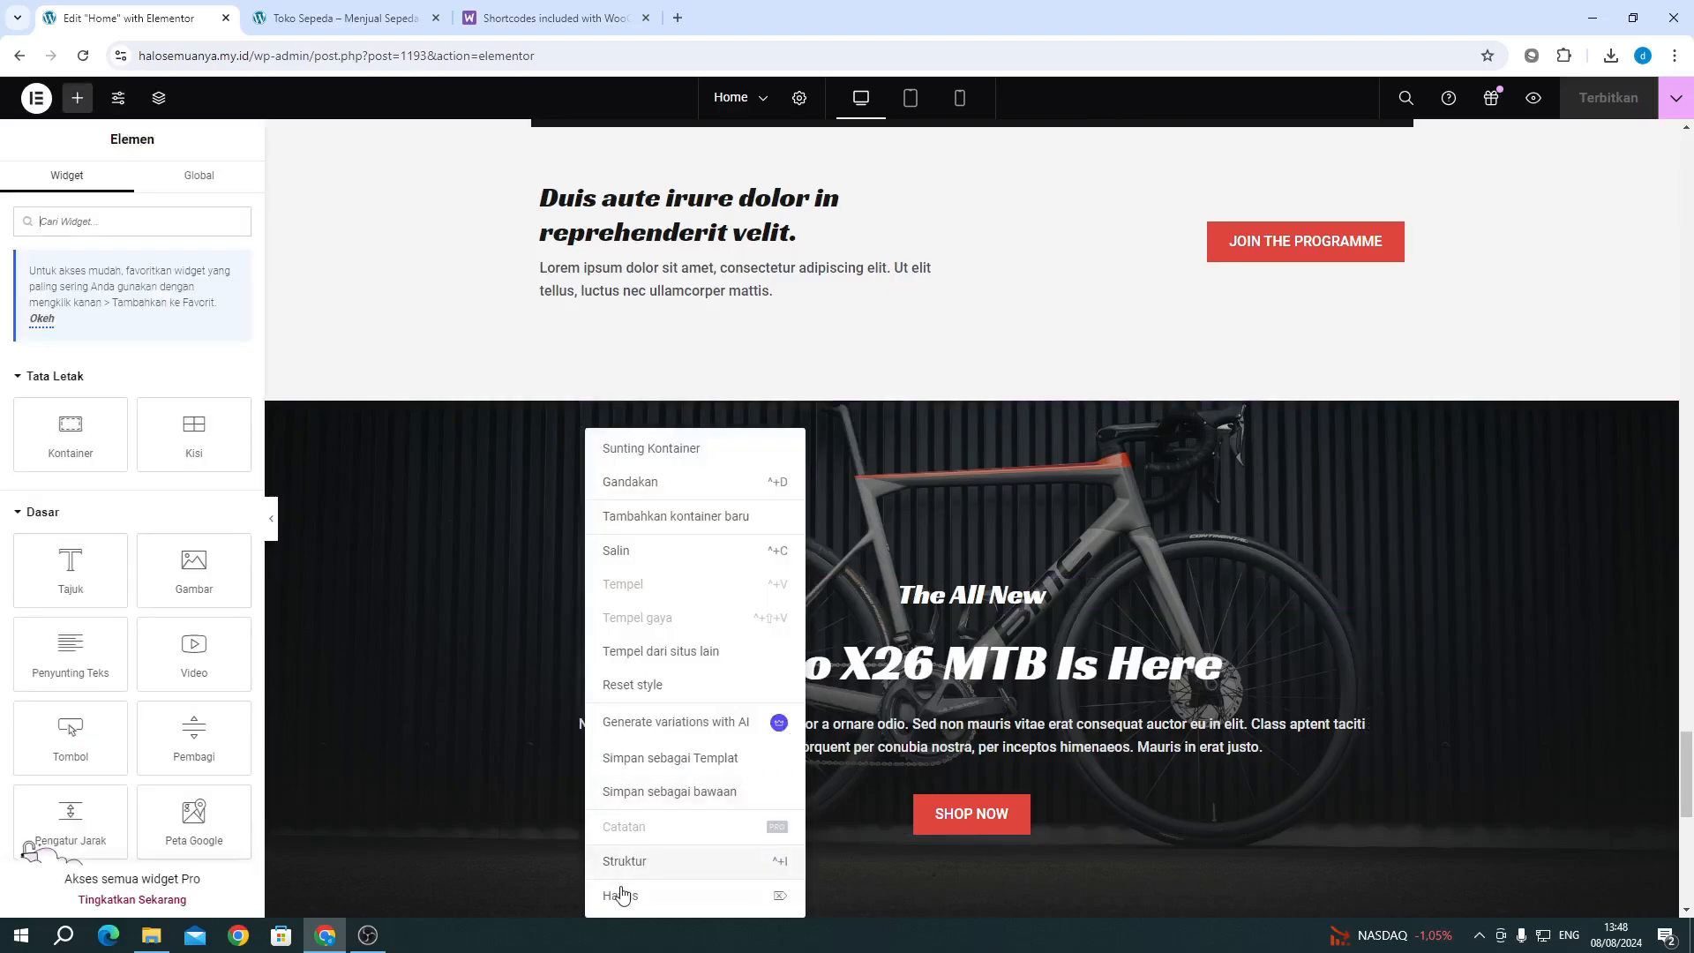
{"action": "left_click", "coordinate": [1030, 724]}
{"action": "scroll", "coordinate": [1029, 728], "scroll_direction": "up", "scroll_amount": 7}
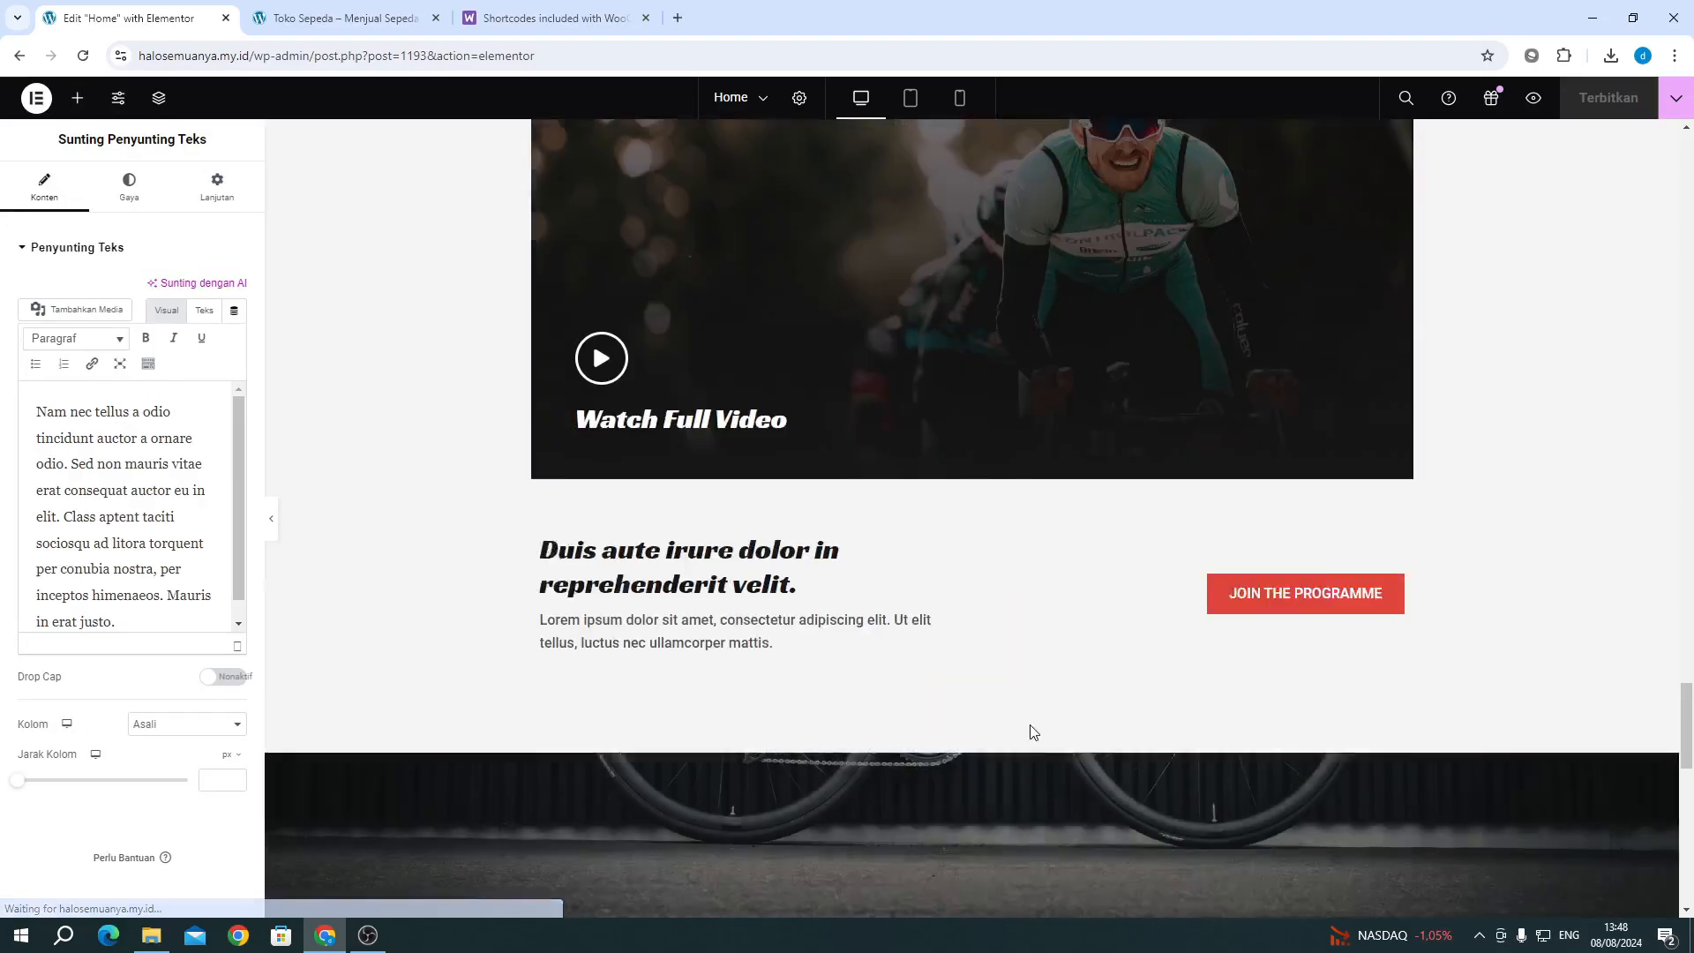
{"action": "scroll", "coordinate": [1032, 731], "scroll_direction": "up", "scroll_amount": 10}
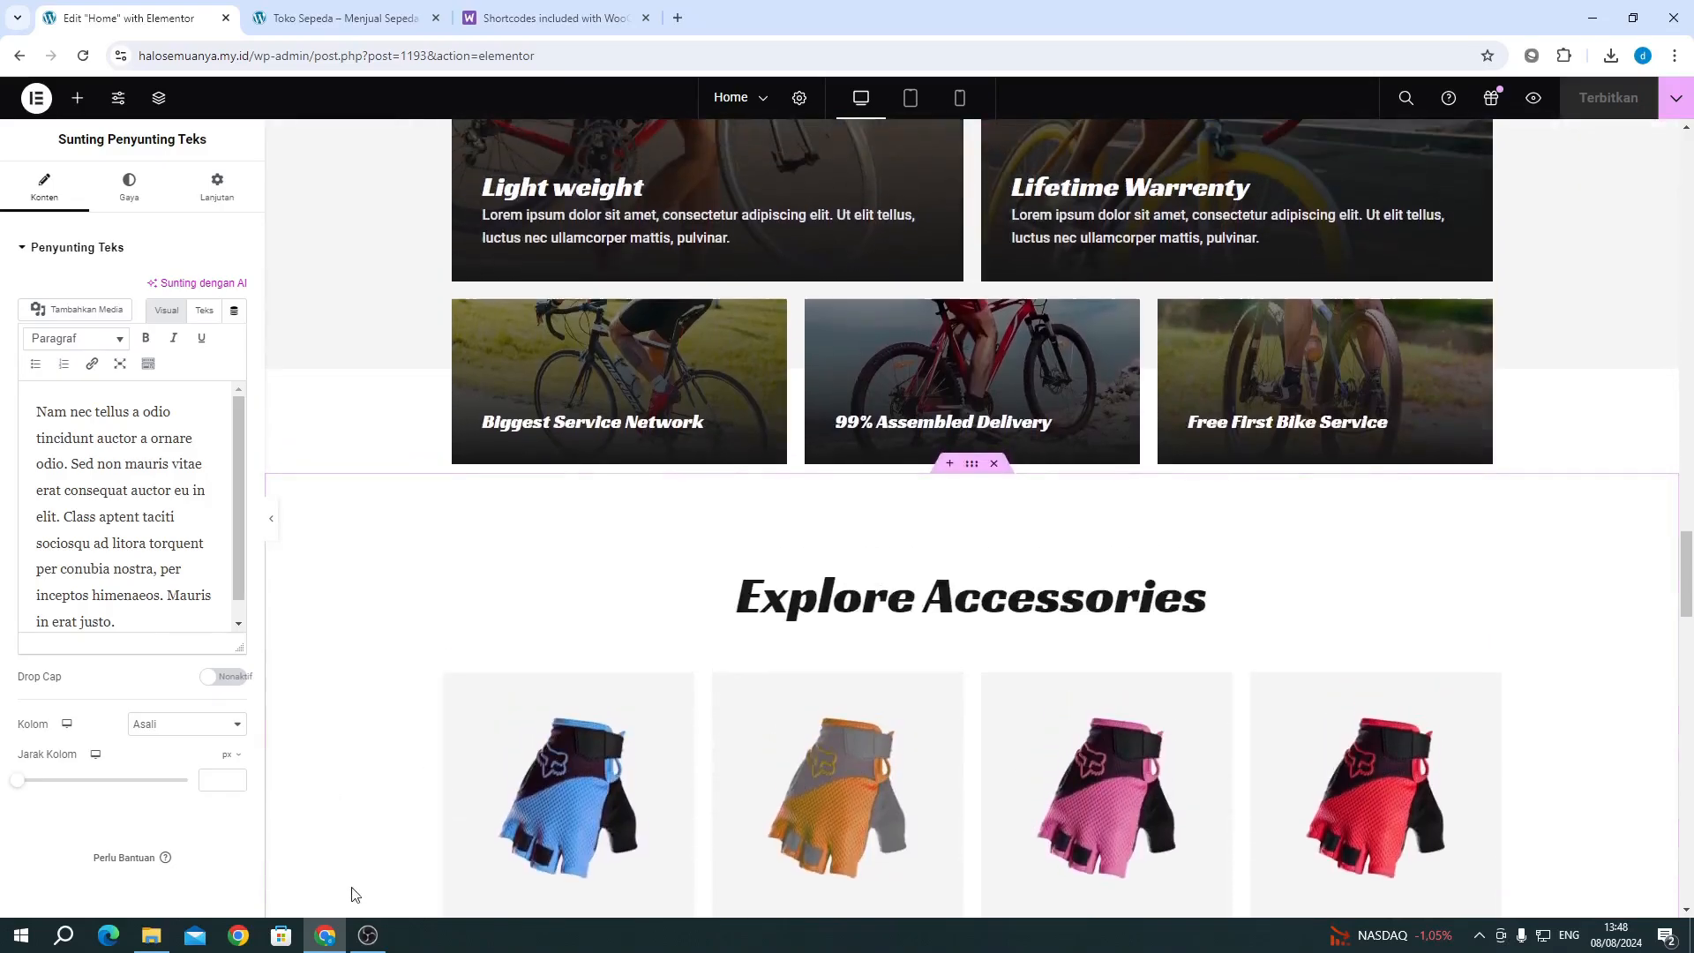
{"action": "left_click", "coordinate": [368, 935]}
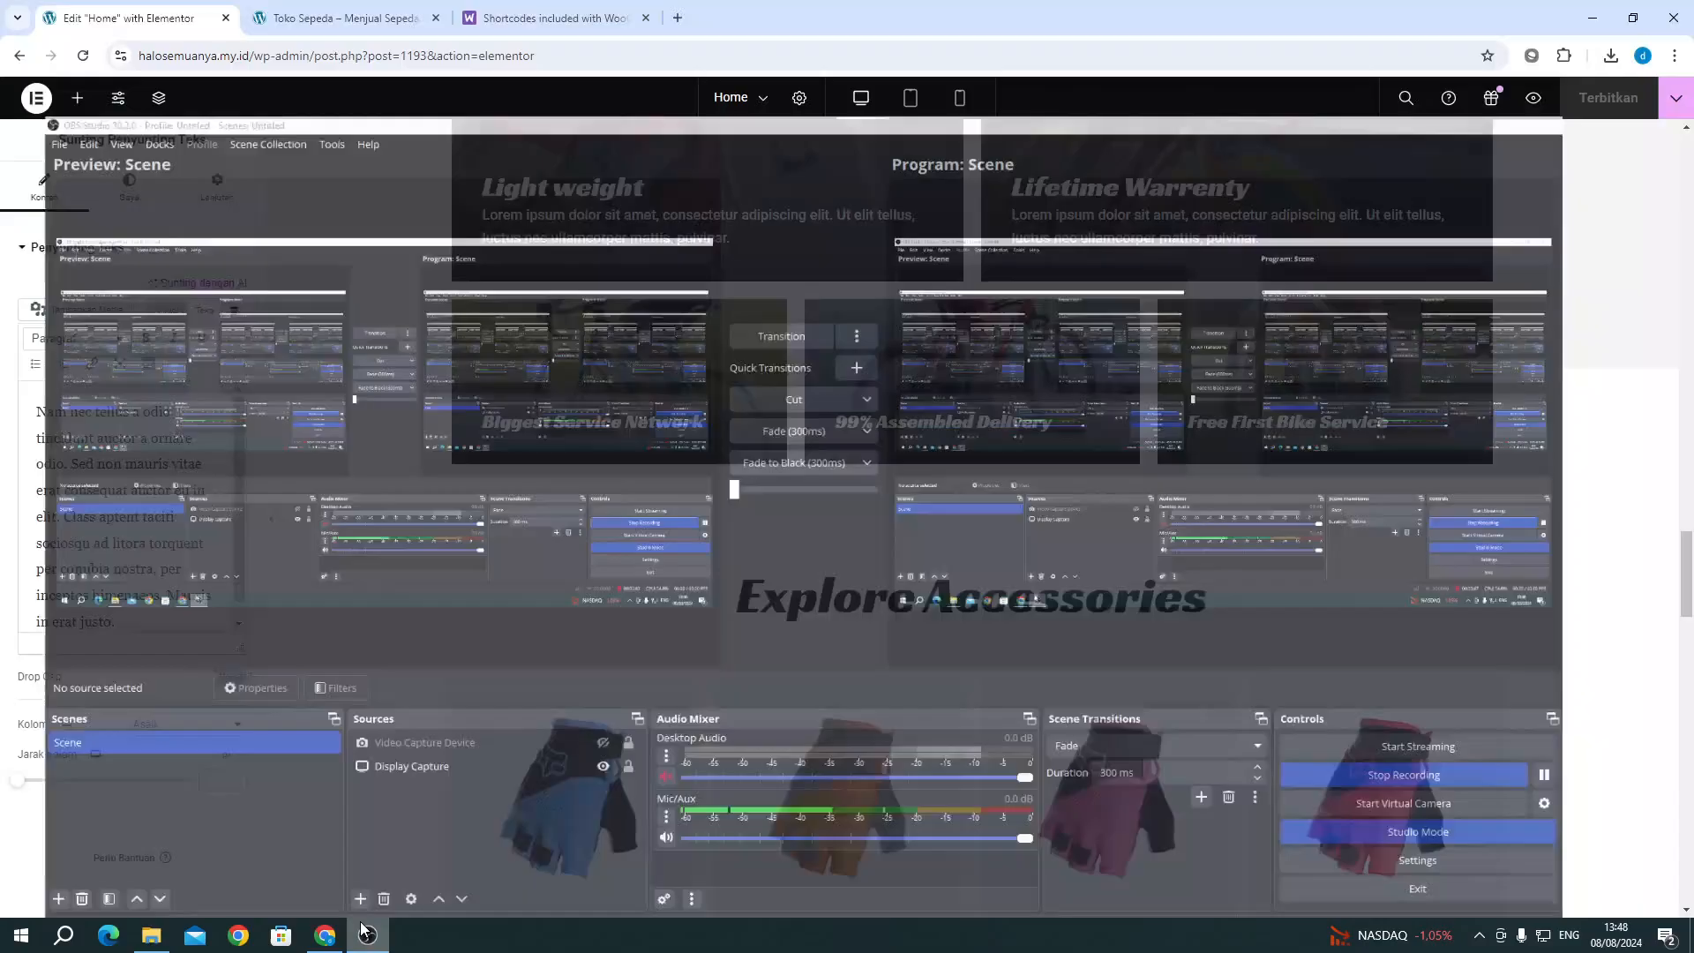
{"action": "scroll", "coordinate": [905, 525], "scroll_direction": "up", "scroll_amount": 9}
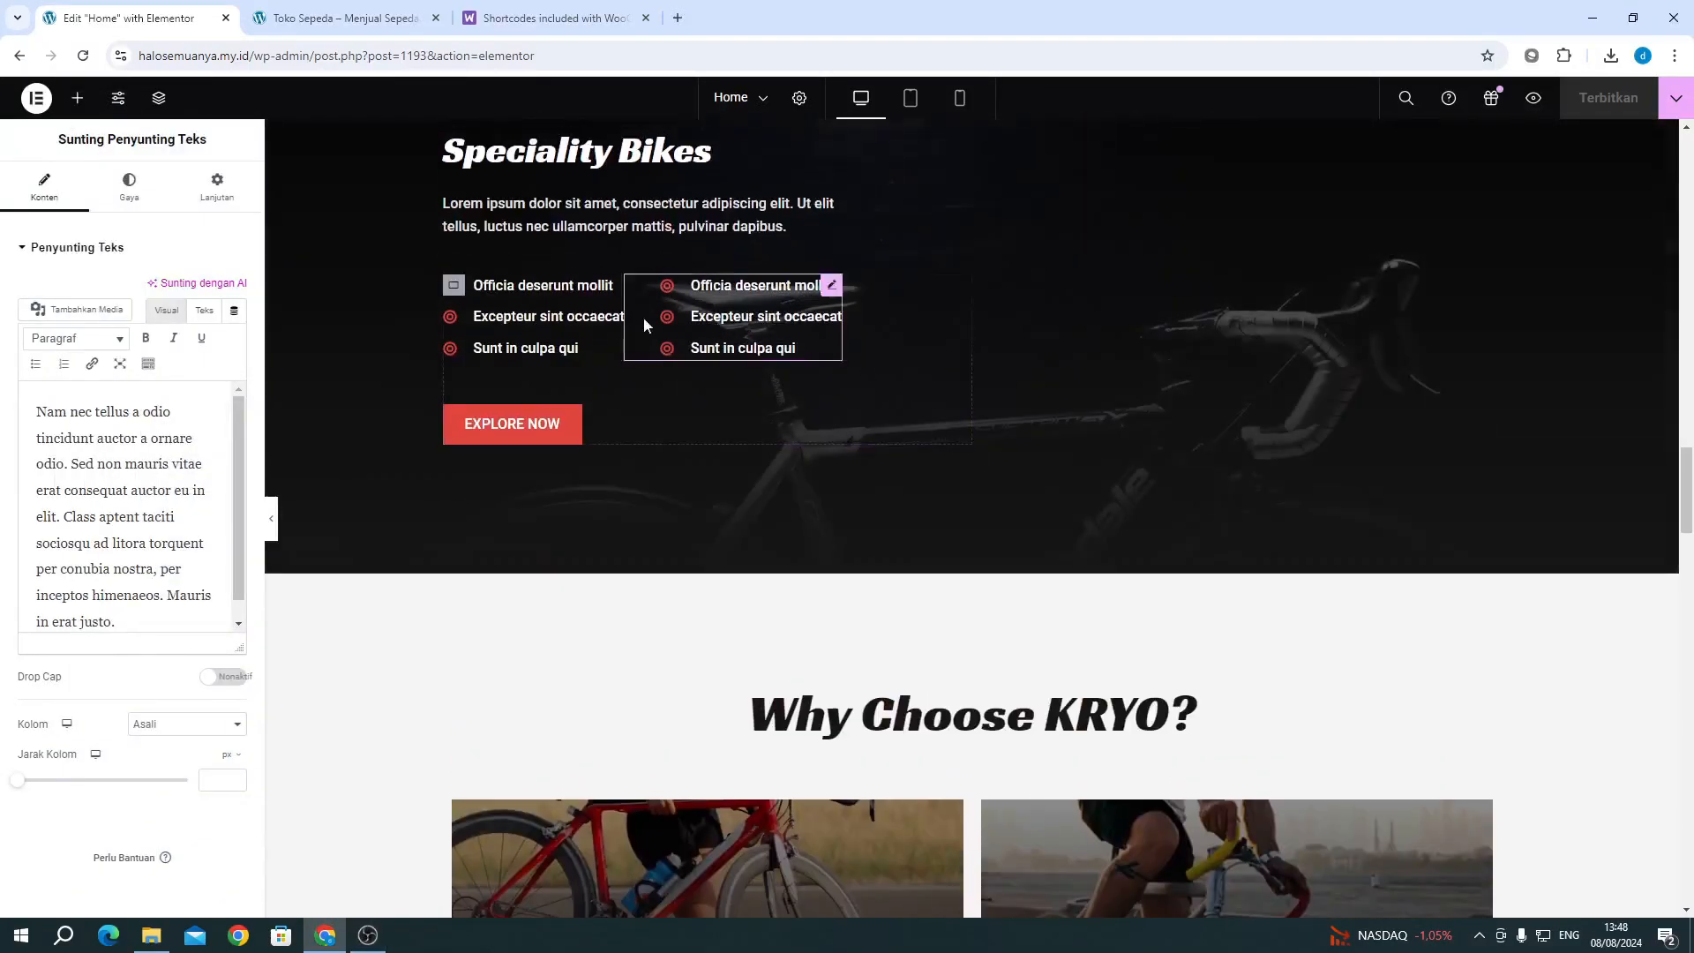
{"action": "scroll", "coordinate": [689, 668], "scroll_direction": "up", "scroll_amount": 10}
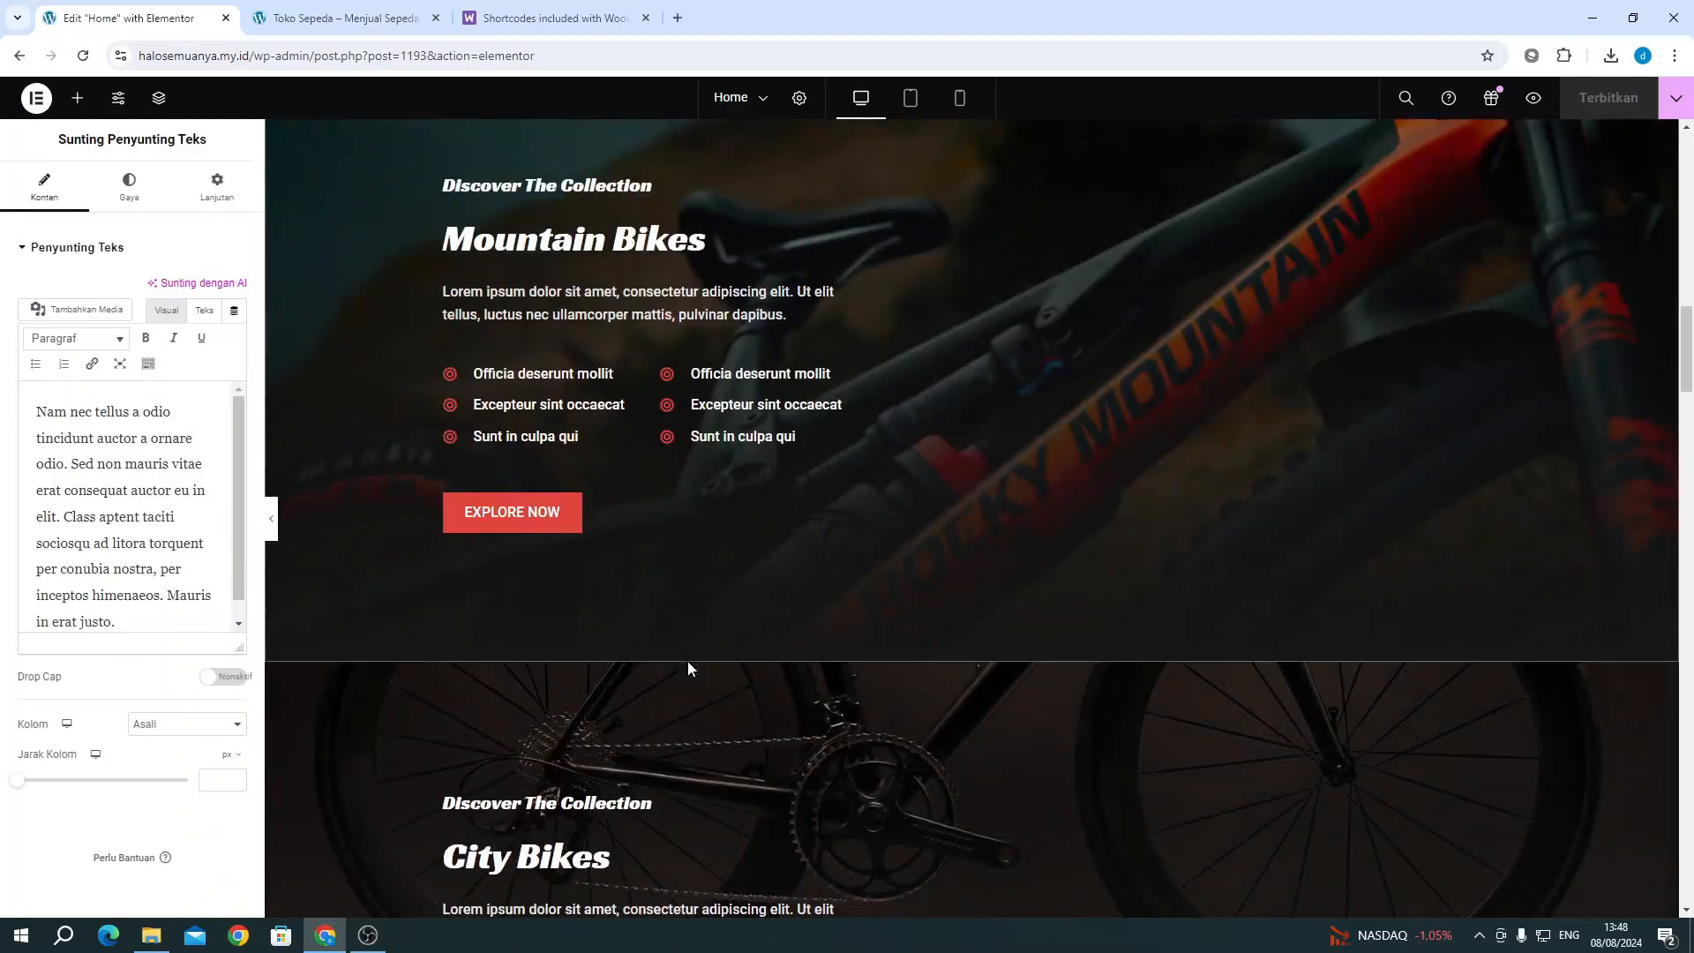
{"action": "scroll", "coordinate": [688, 668], "scroll_direction": "up", "scroll_amount": 3}
{"action": "scroll", "coordinate": [939, 628], "scroll_direction": "down", "scroll_amount": 3}
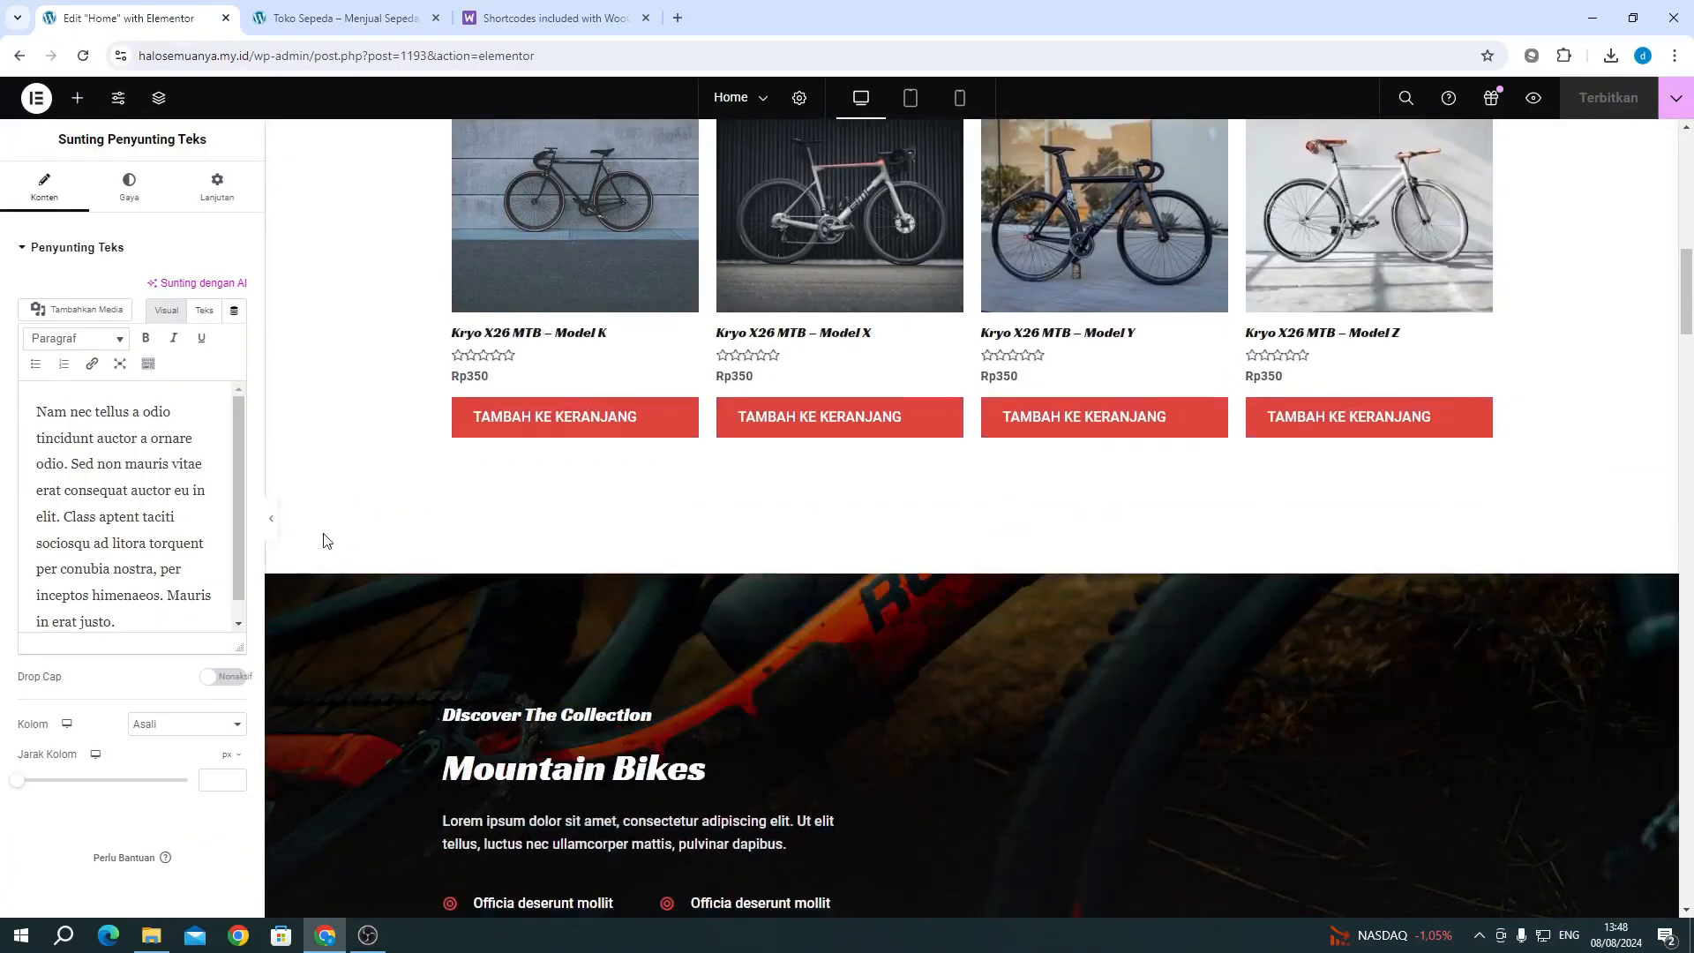
Step: Insert a Flexbox container with two equal columns between the New Arrivales products and the Mountain Bikes section
{"action": "left_click", "coordinate": [952, 565]}
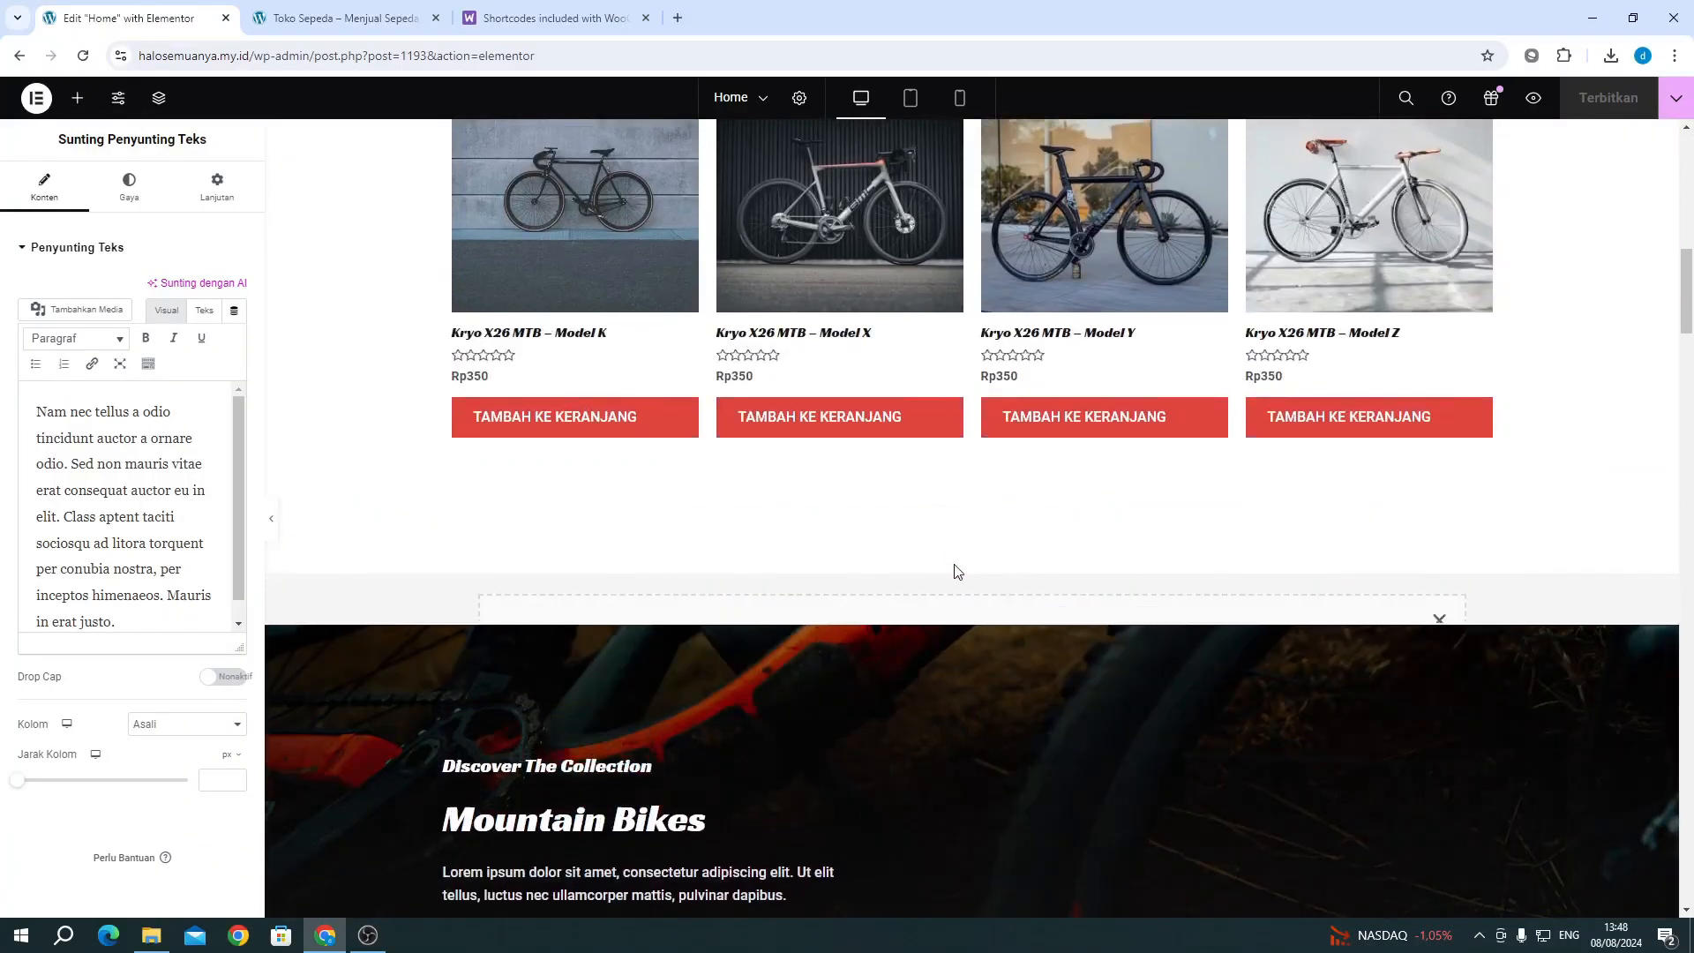
{"action": "left_click", "coordinate": [906, 652]}
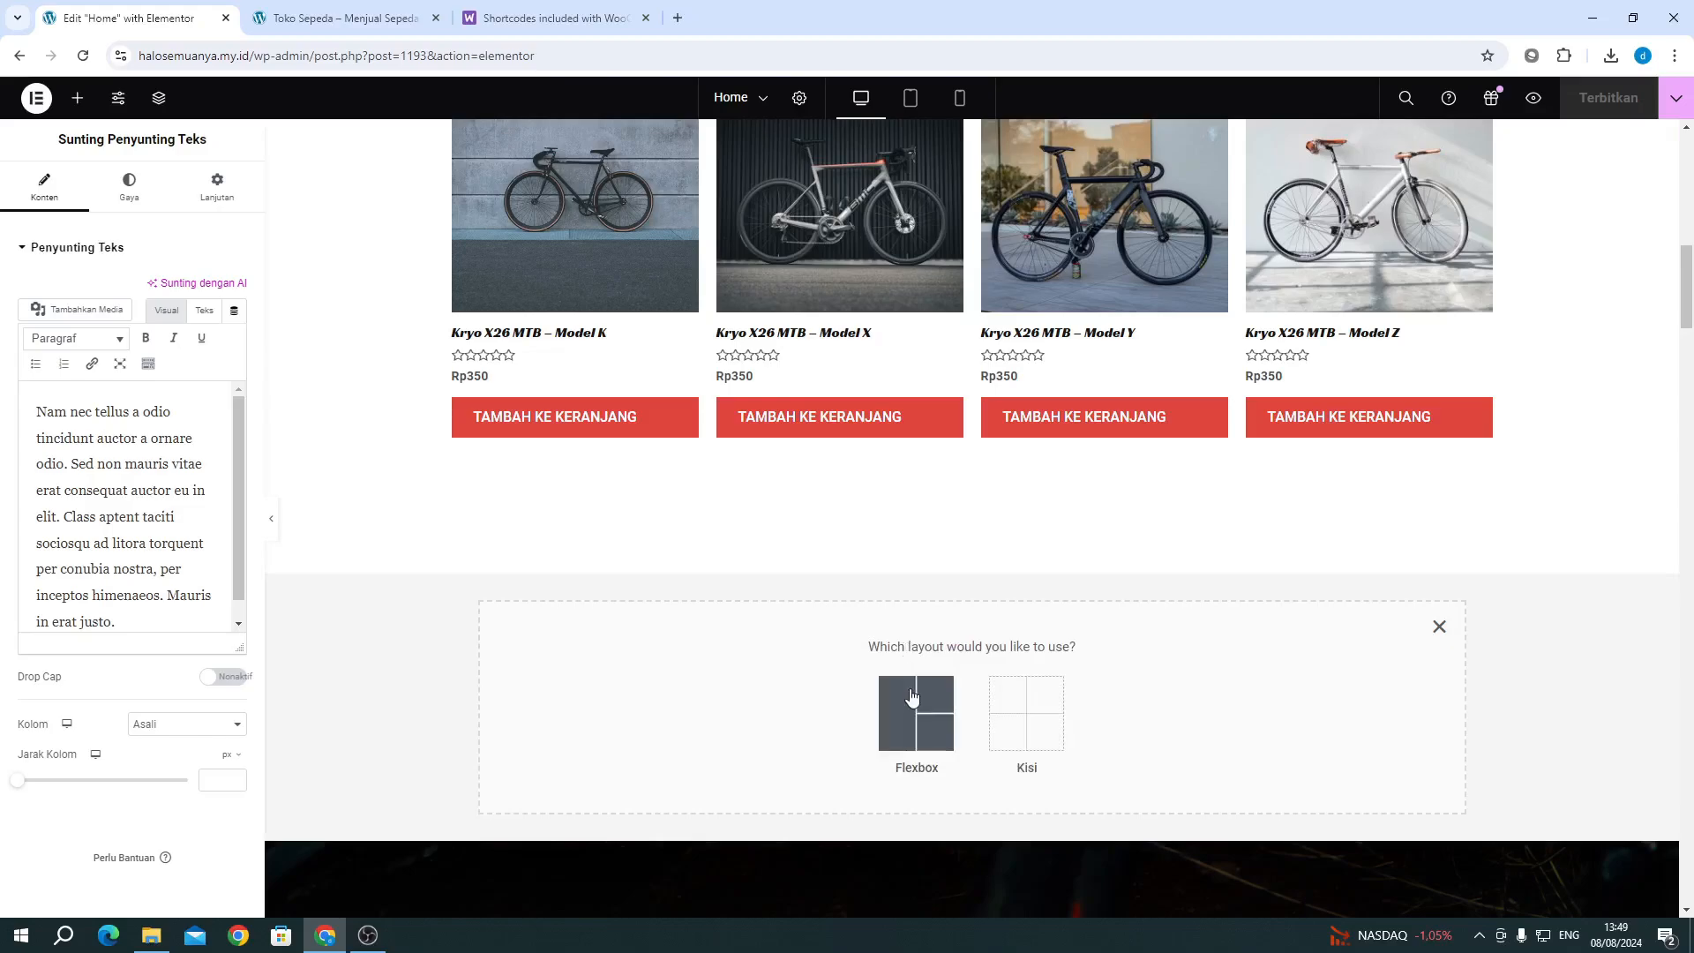
{"action": "left_click", "coordinate": [902, 706]}
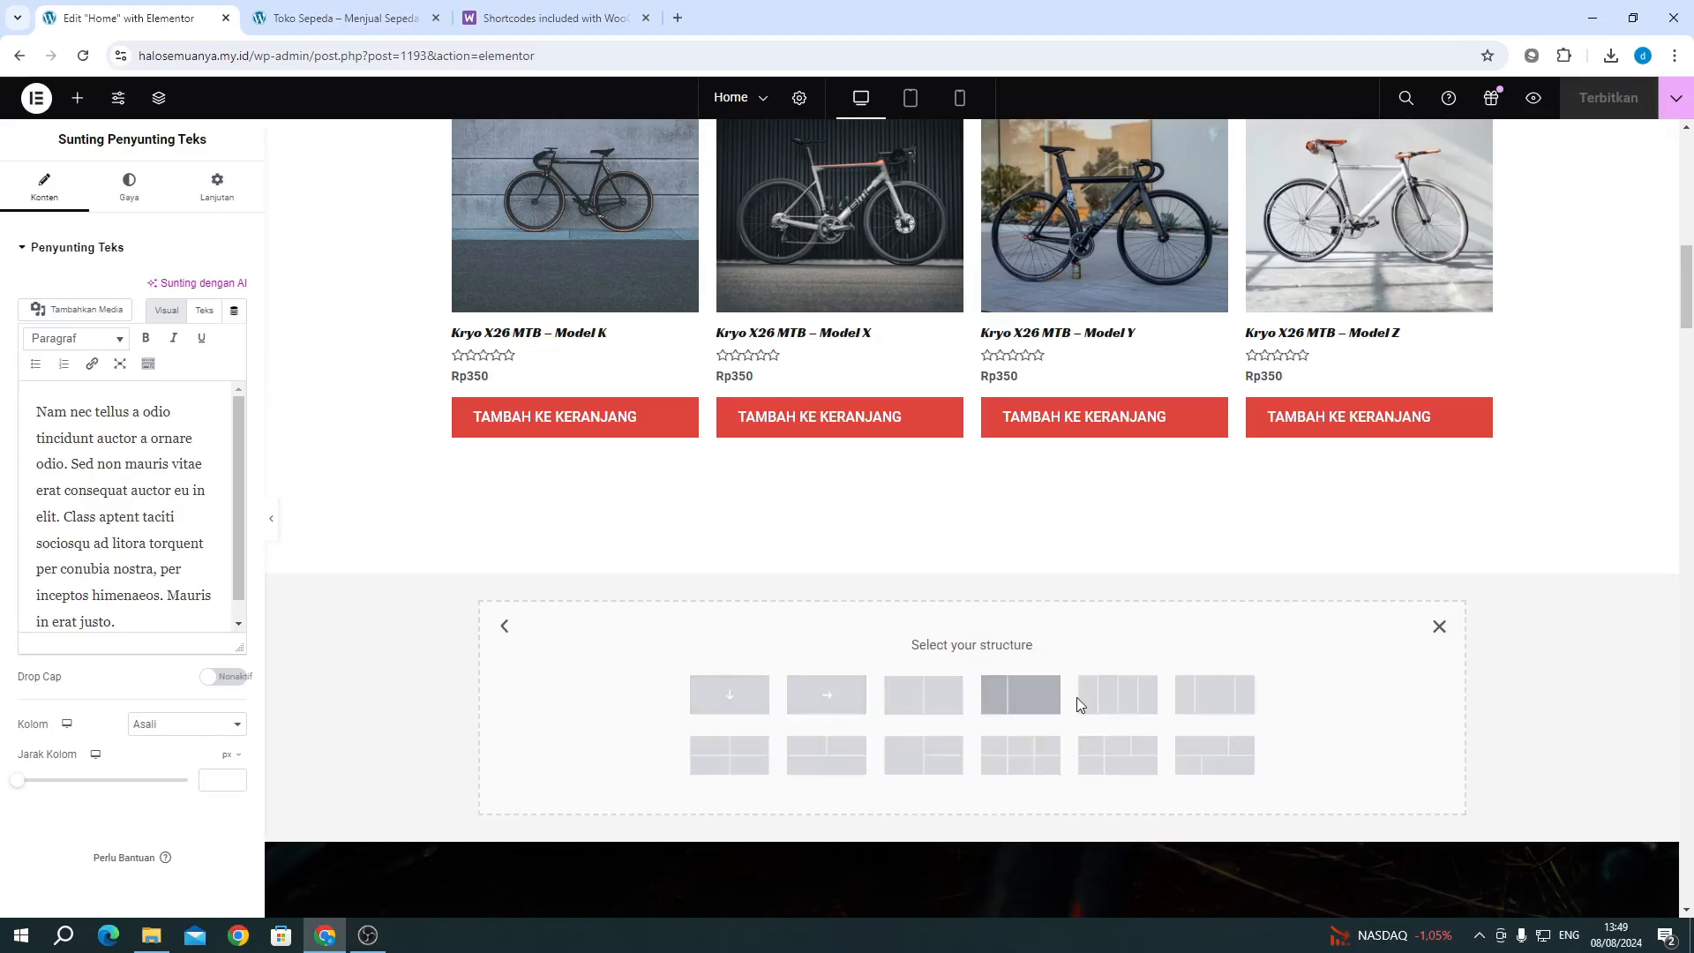
{"action": "left_click", "coordinate": [903, 703]}
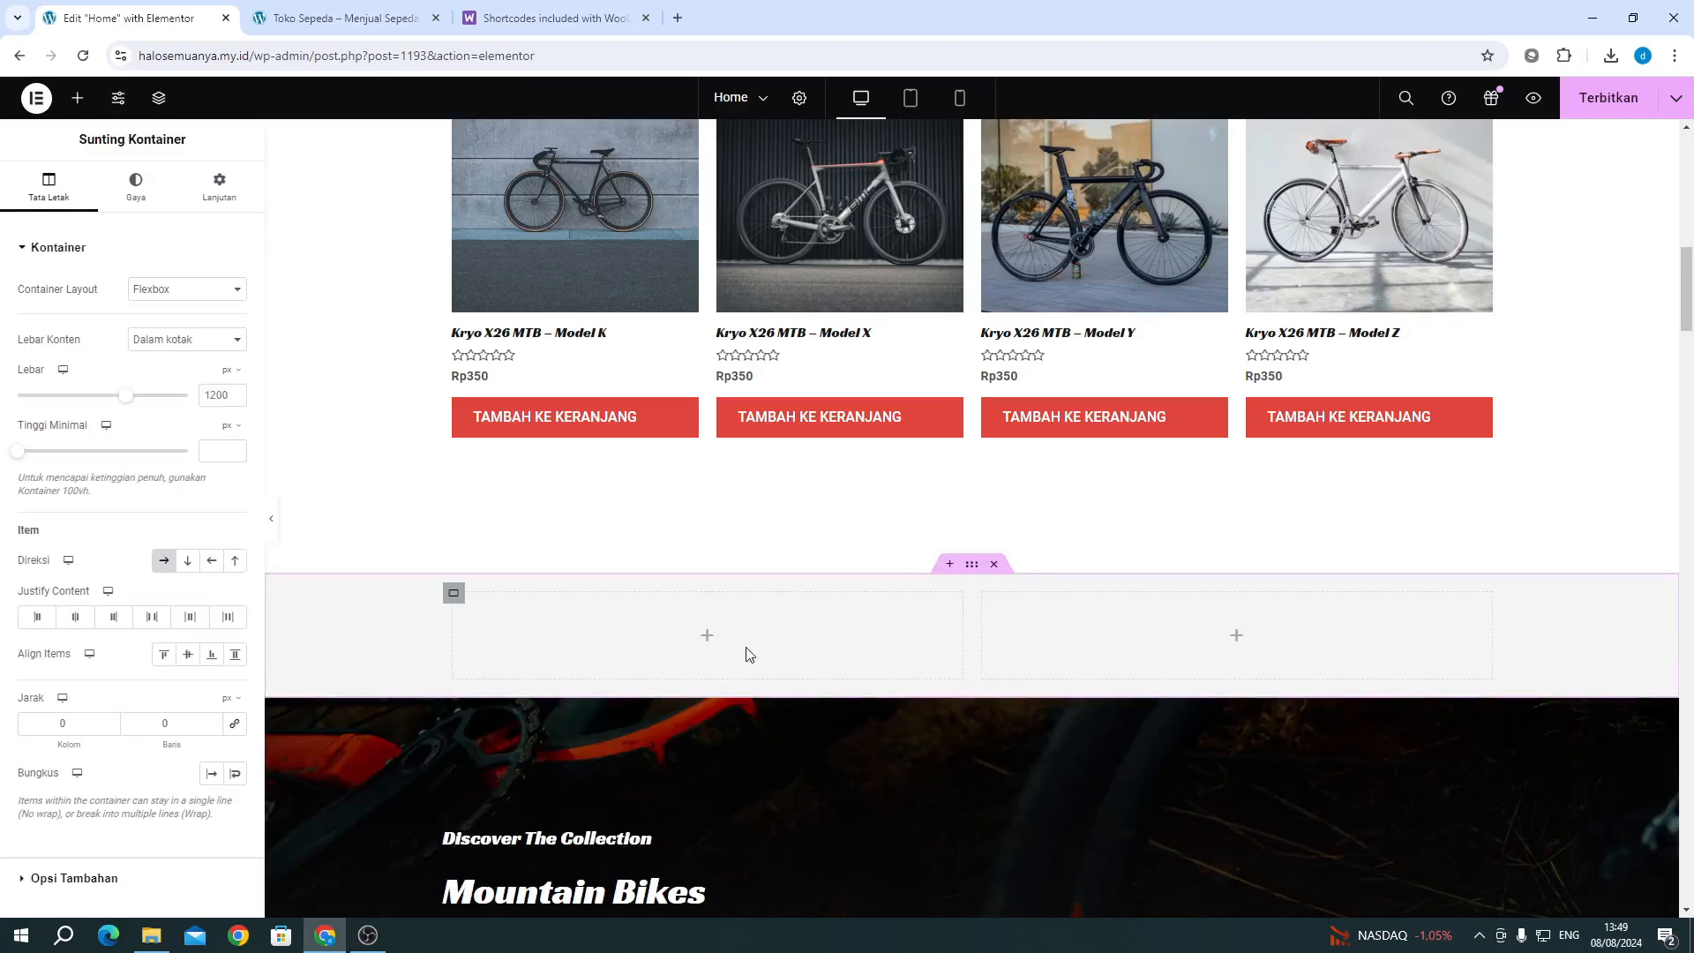
Step: Add a heading widget to the new container's first column and an image widget to its second column
{"action": "left_click", "coordinate": [78, 98]}
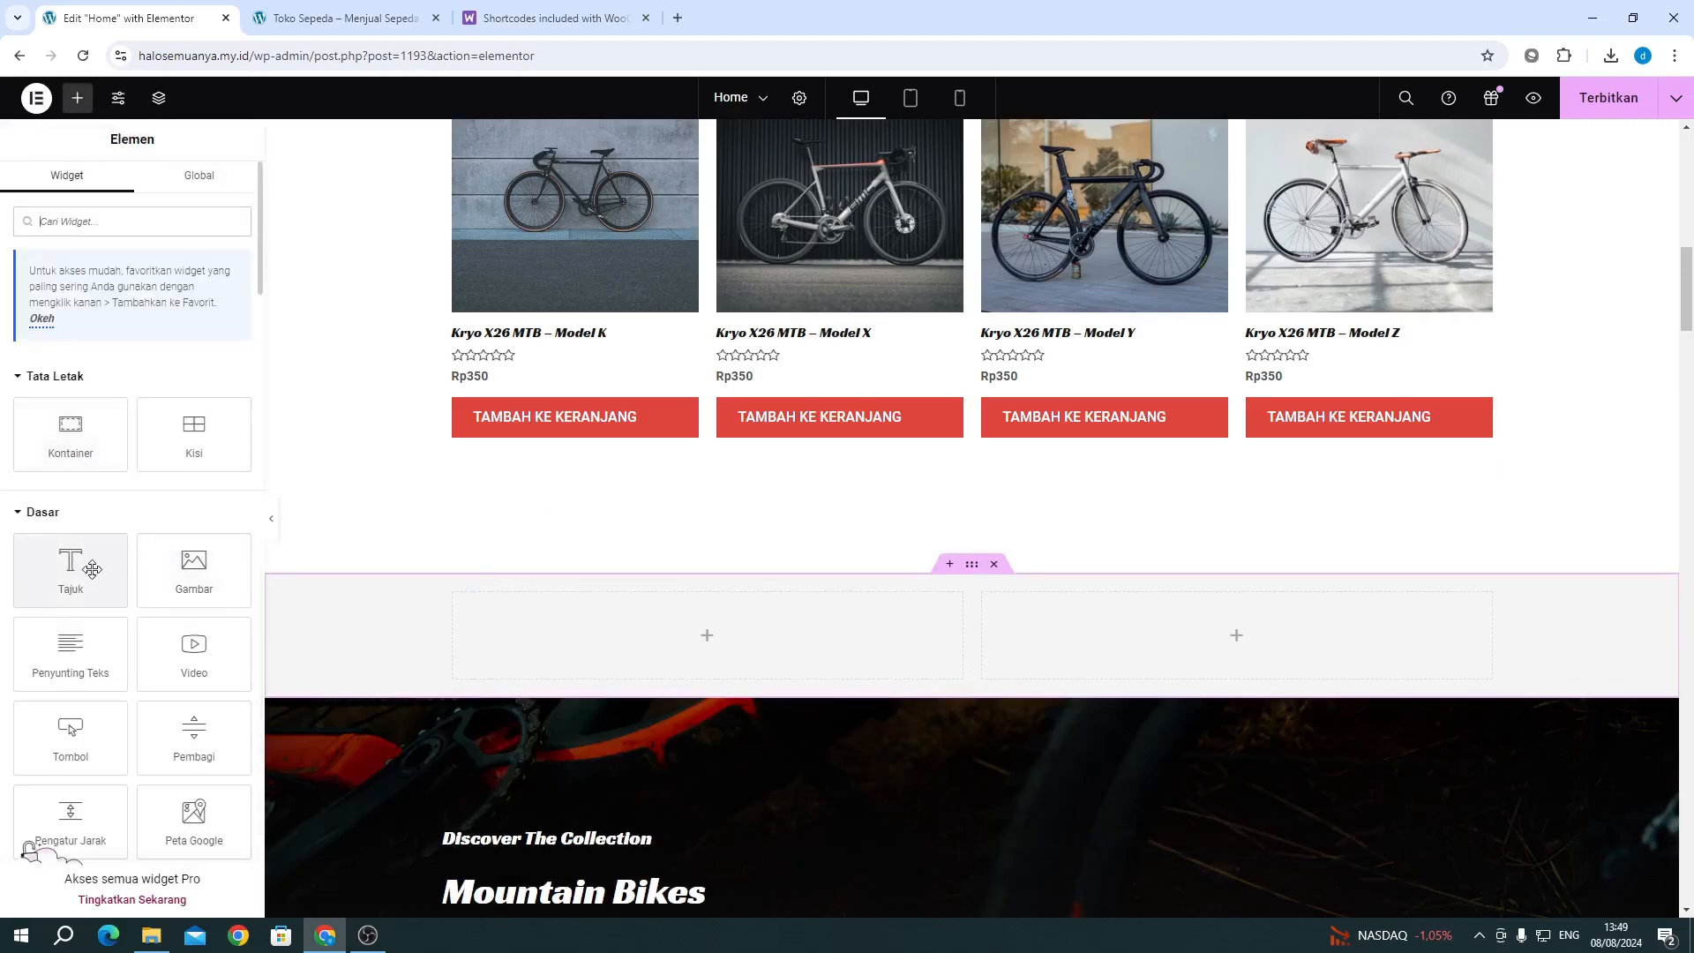
{"action": "left_click_drag", "start_coordinate": [72, 565], "coordinate": [625, 623]}
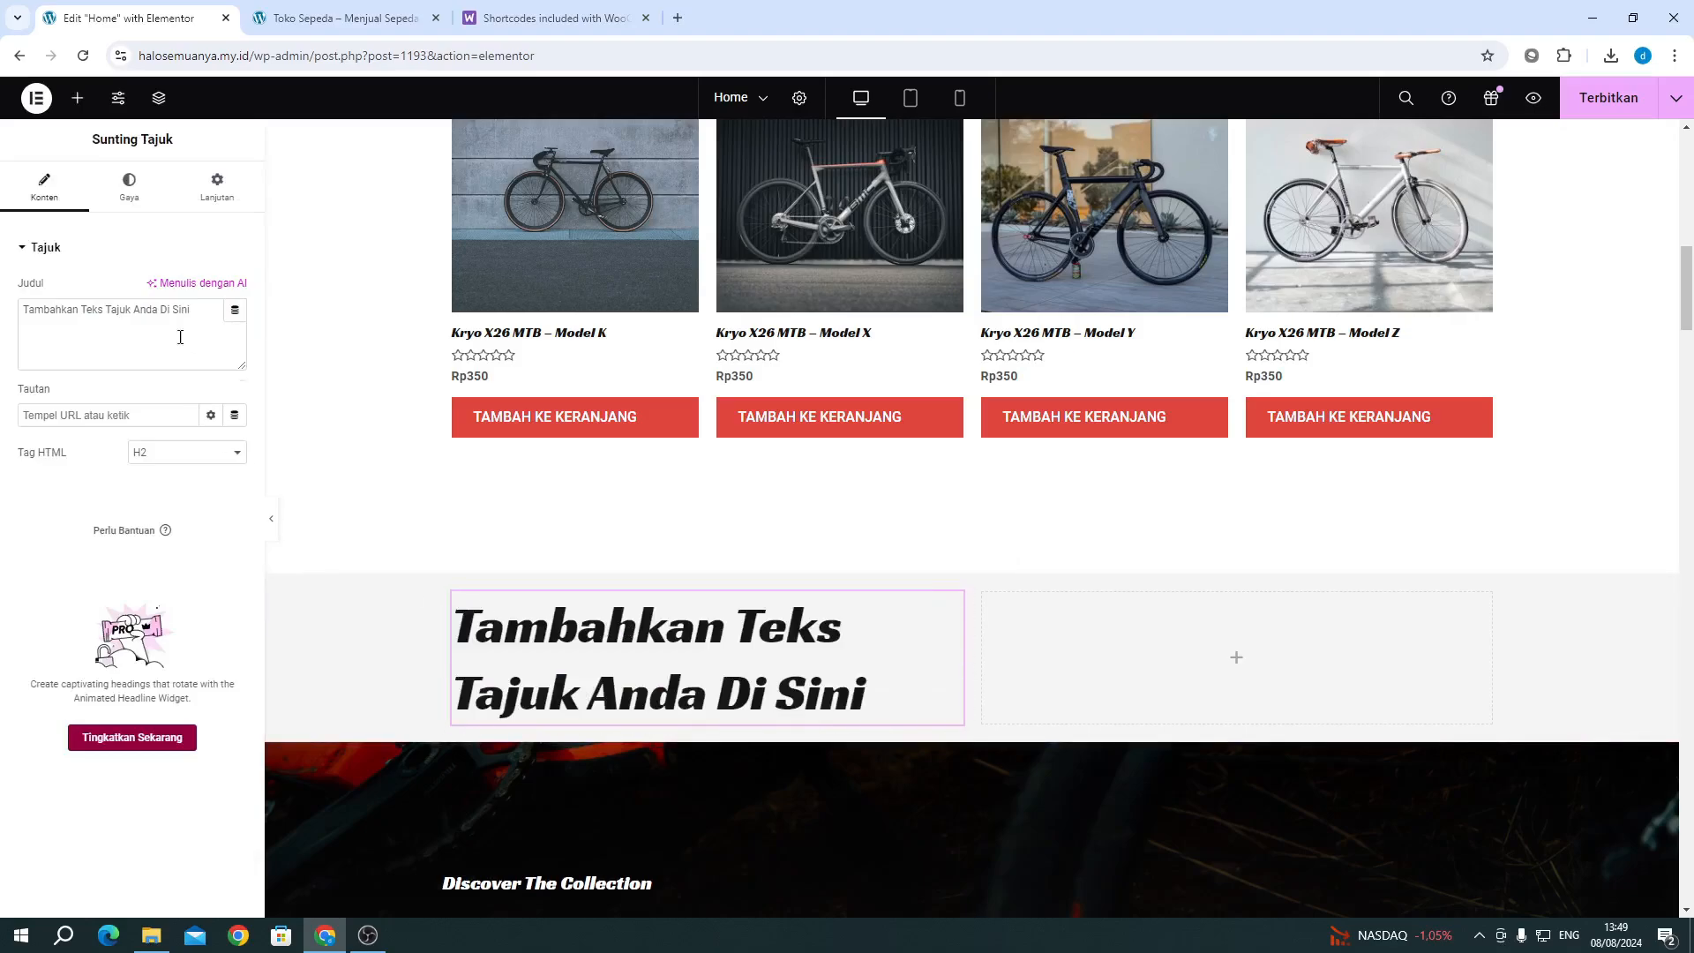
{"action": "left_click", "coordinate": [77, 98]}
{"action": "left_click_drag", "start_coordinate": [206, 605], "coordinate": [1200, 713]}
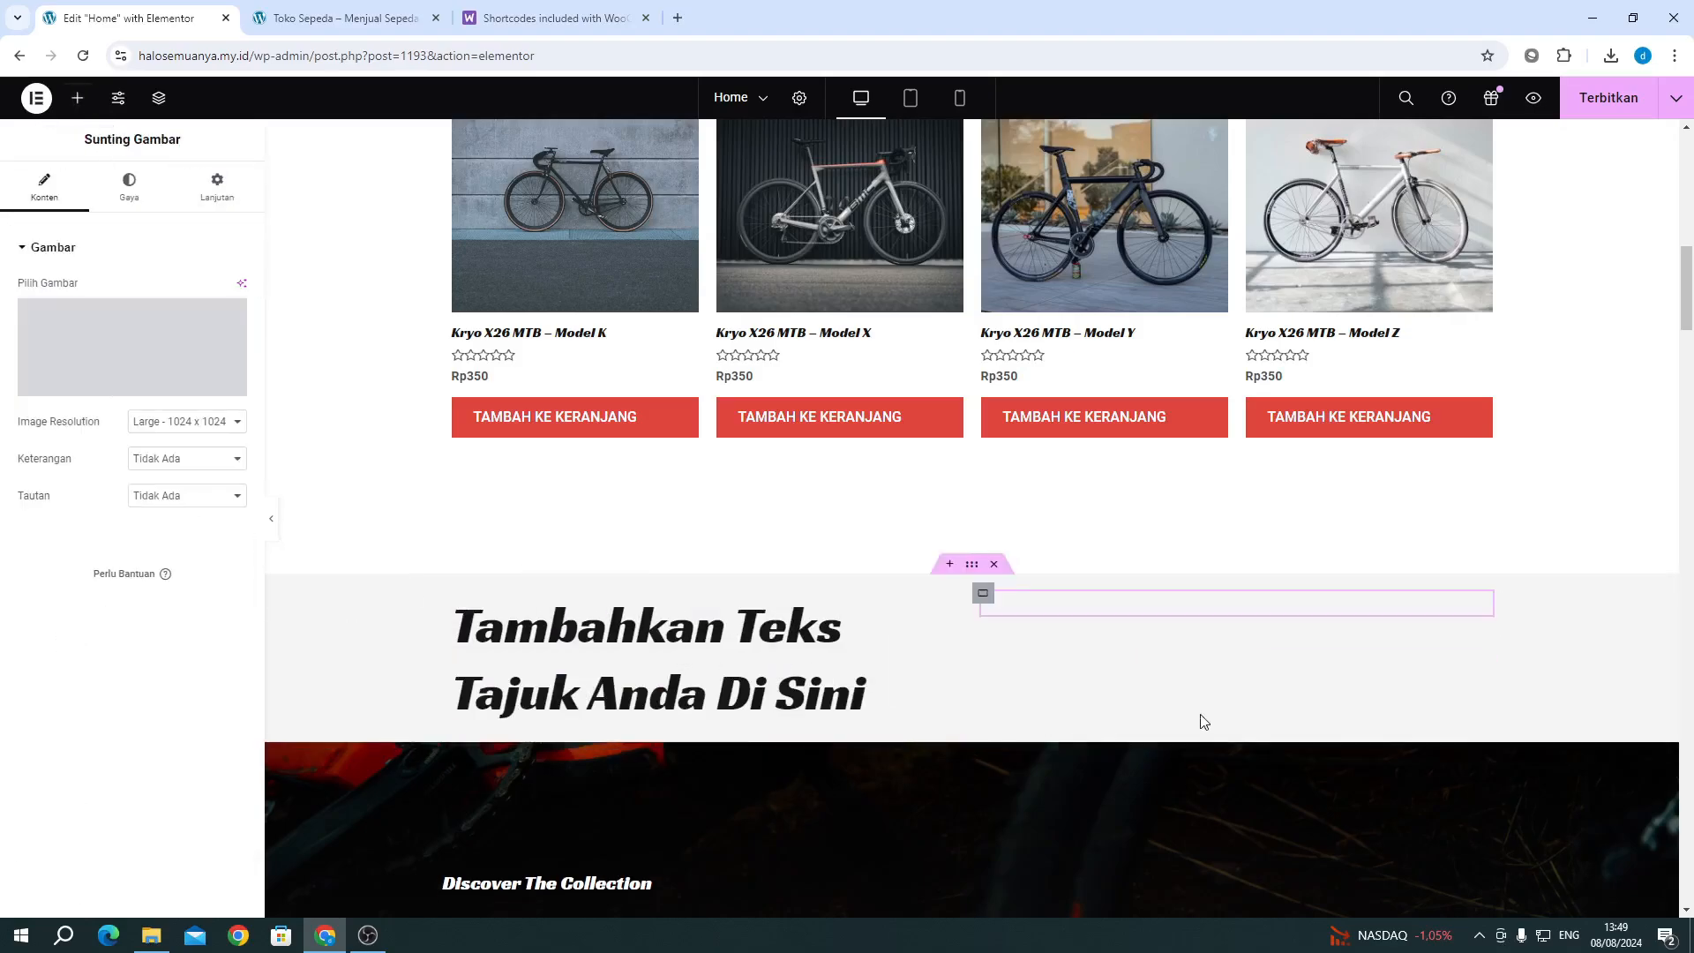
Step: Fill the new container's image widget with city-bike.jpg from the media library
{"action": "left_click", "coordinate": [130, 328]}
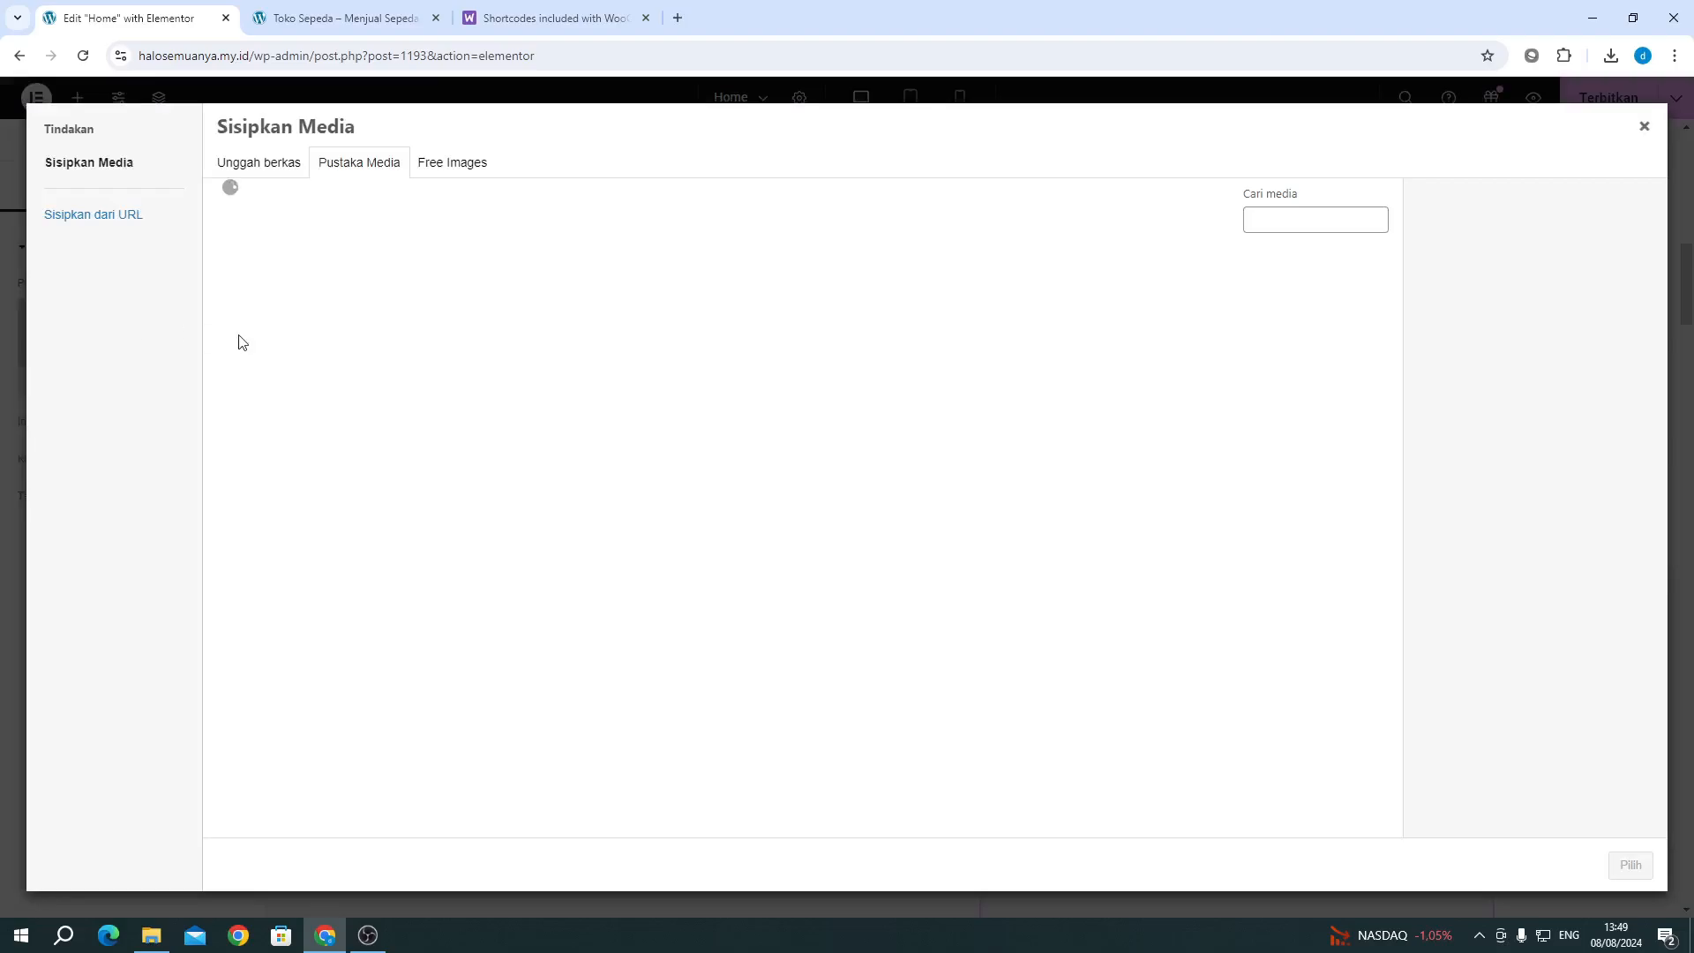
{"action": "left_click", "coordinate": [257, 168]}
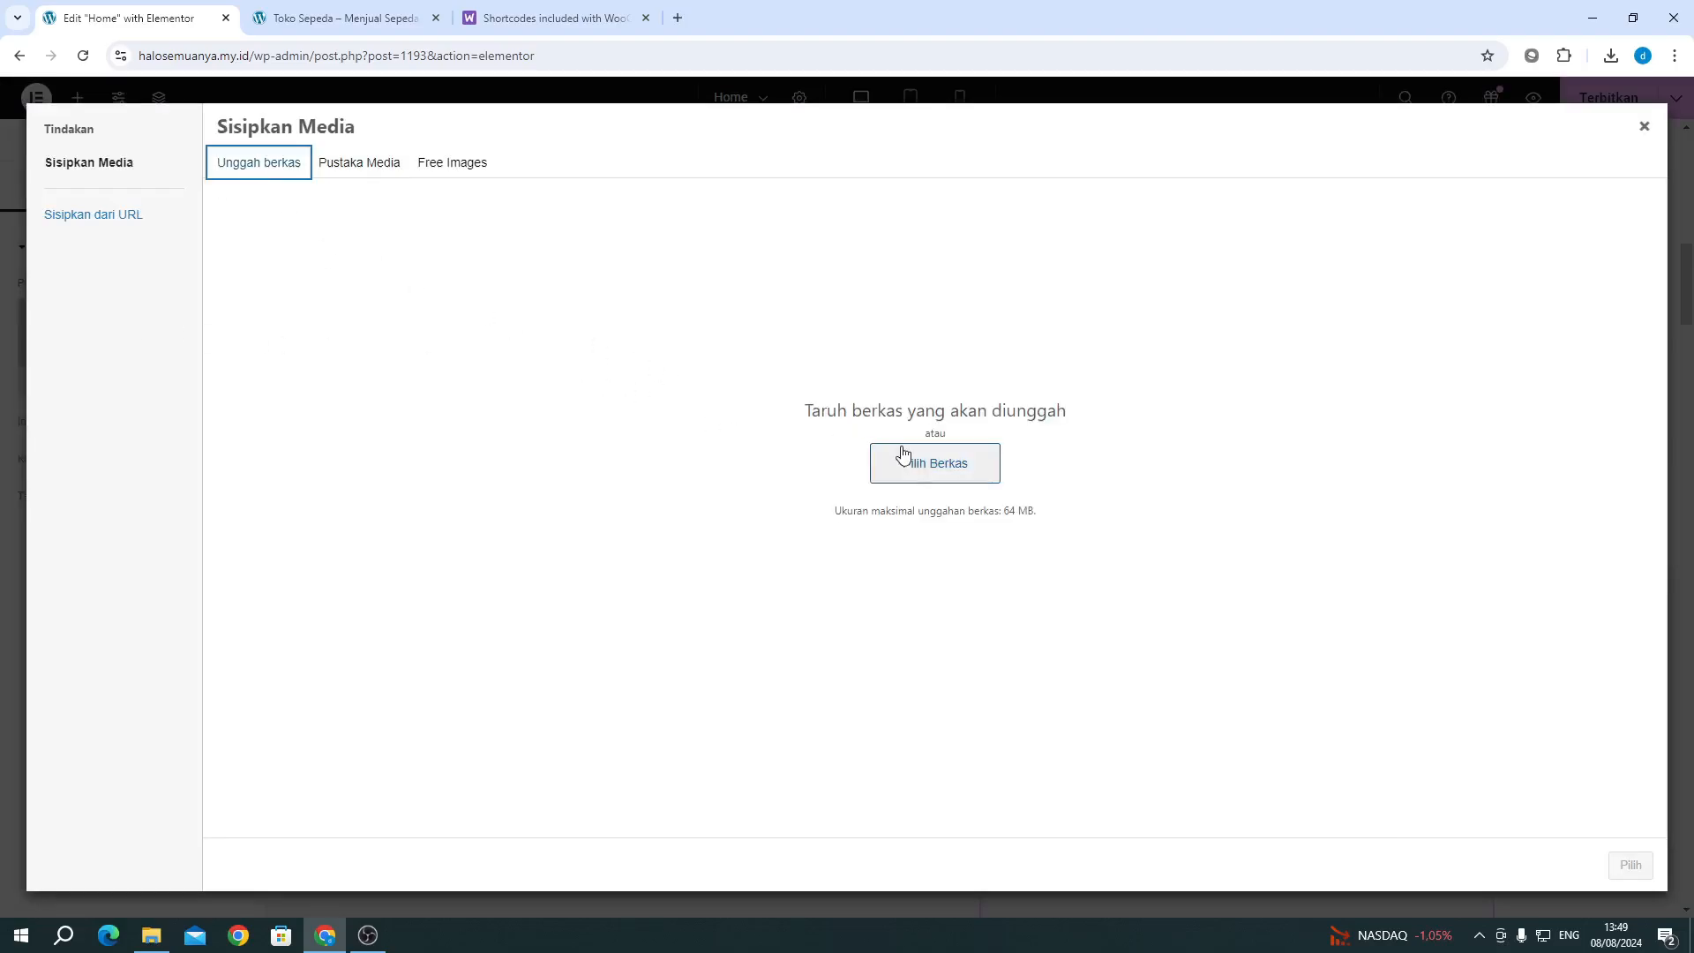
{"action": "left_click", "coordinate": [344, 169]}
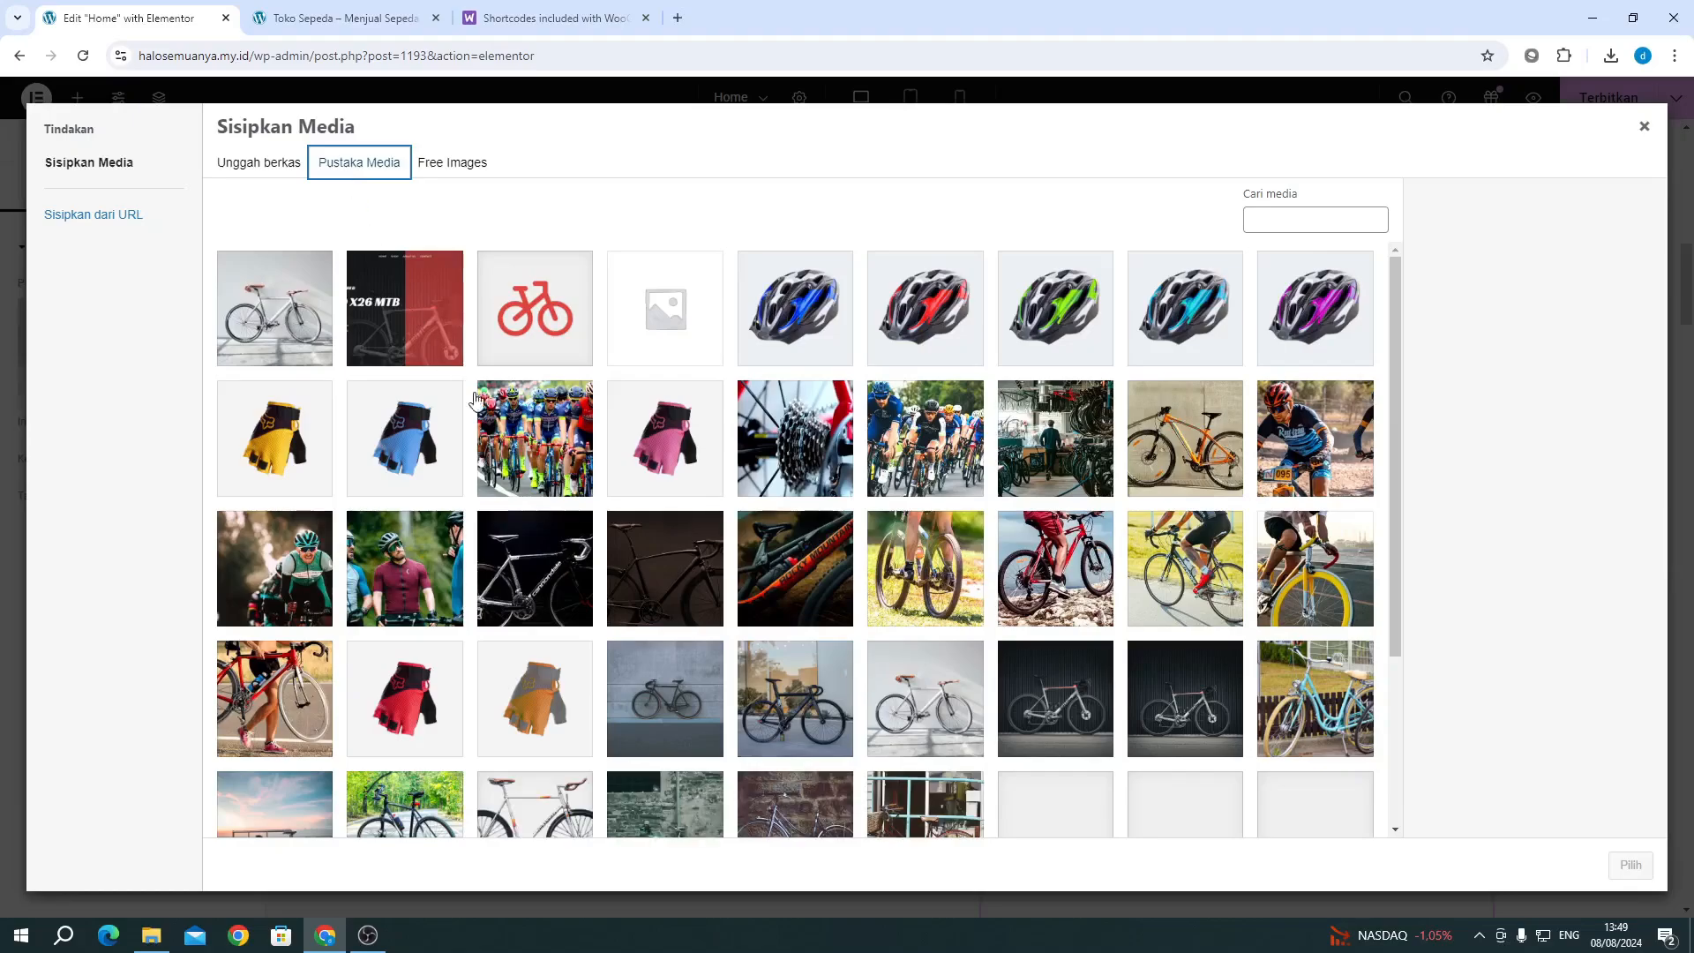
{"action": "left_click", "coordinate": [656, 531]}
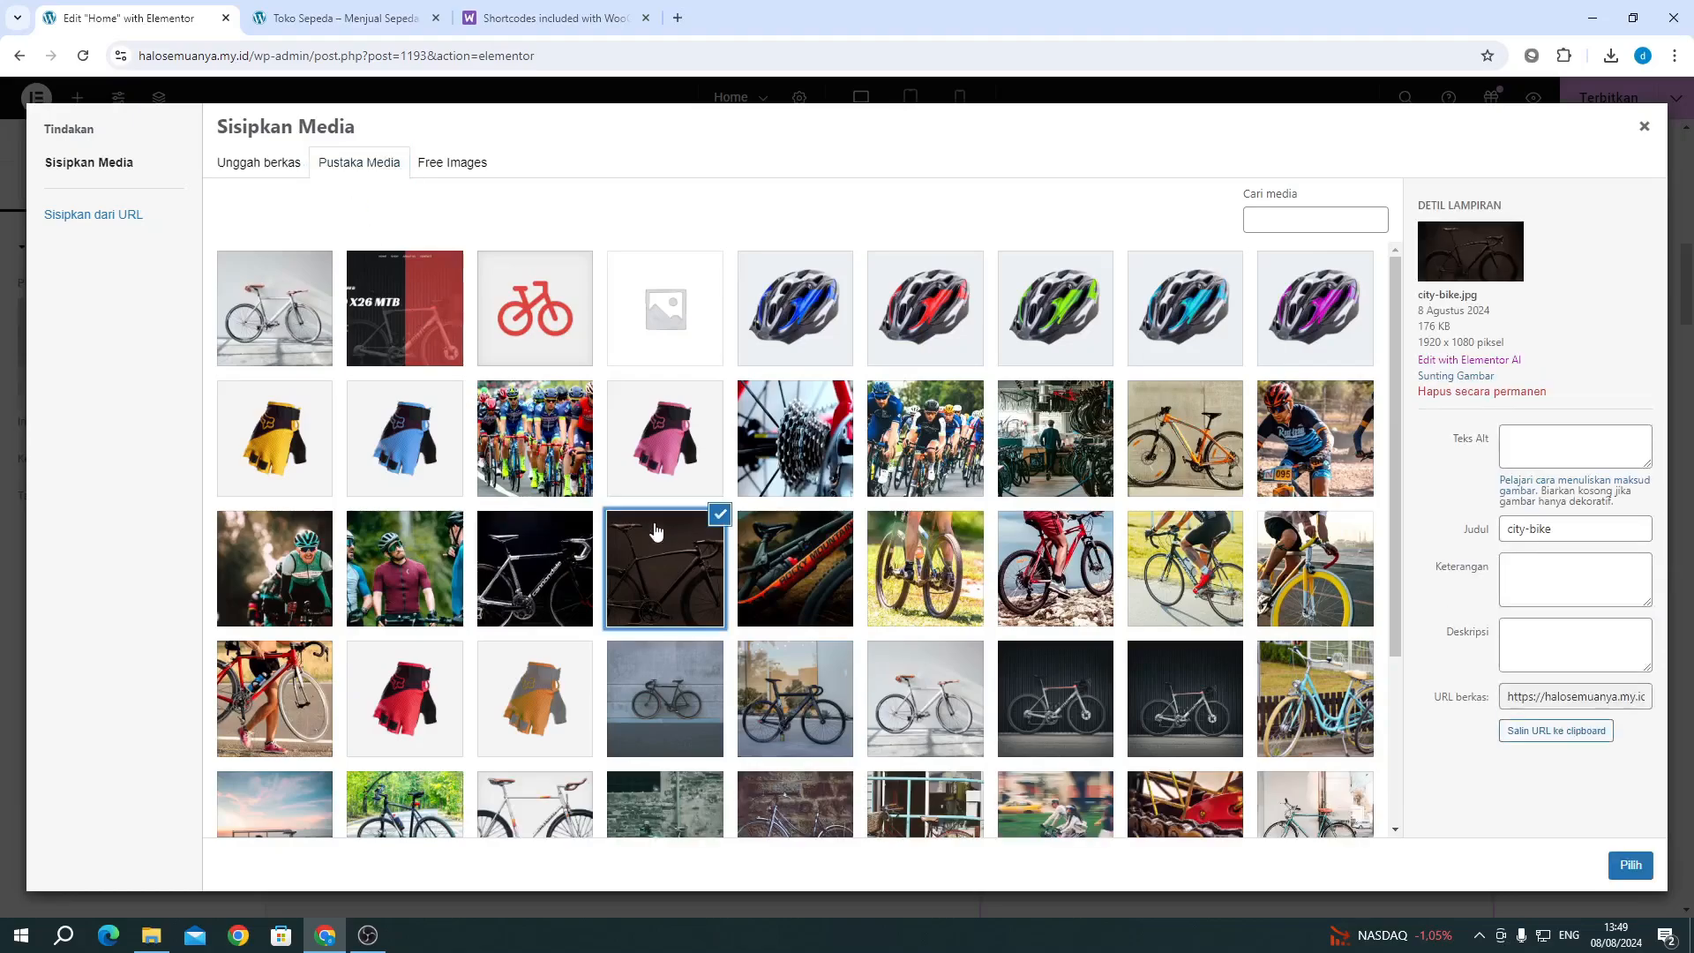
{"action": "left_click", "coordinate": [1630, 865]}
{"action": "scroll", "coordinate": [1122, 642], "scroll_direction": "down", "scroll_amount": 4}
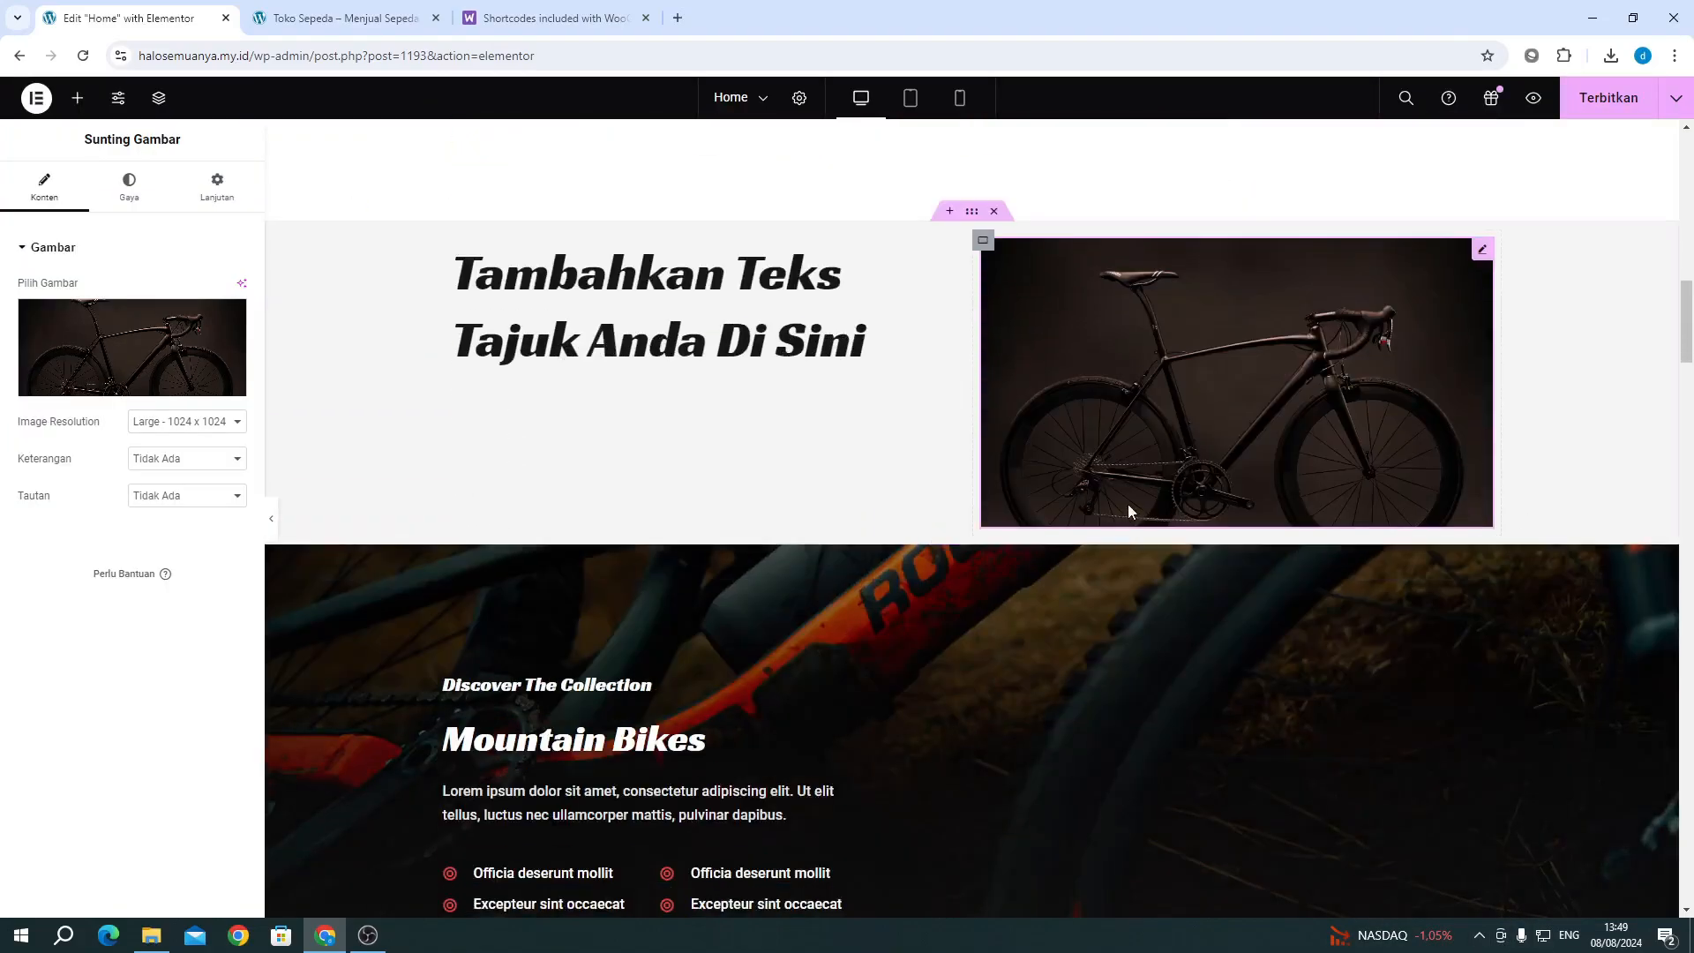
{"action": "scroll", "coordinate": [1126, 504], "scroll_direction": "up", "scroll_amount": 2}
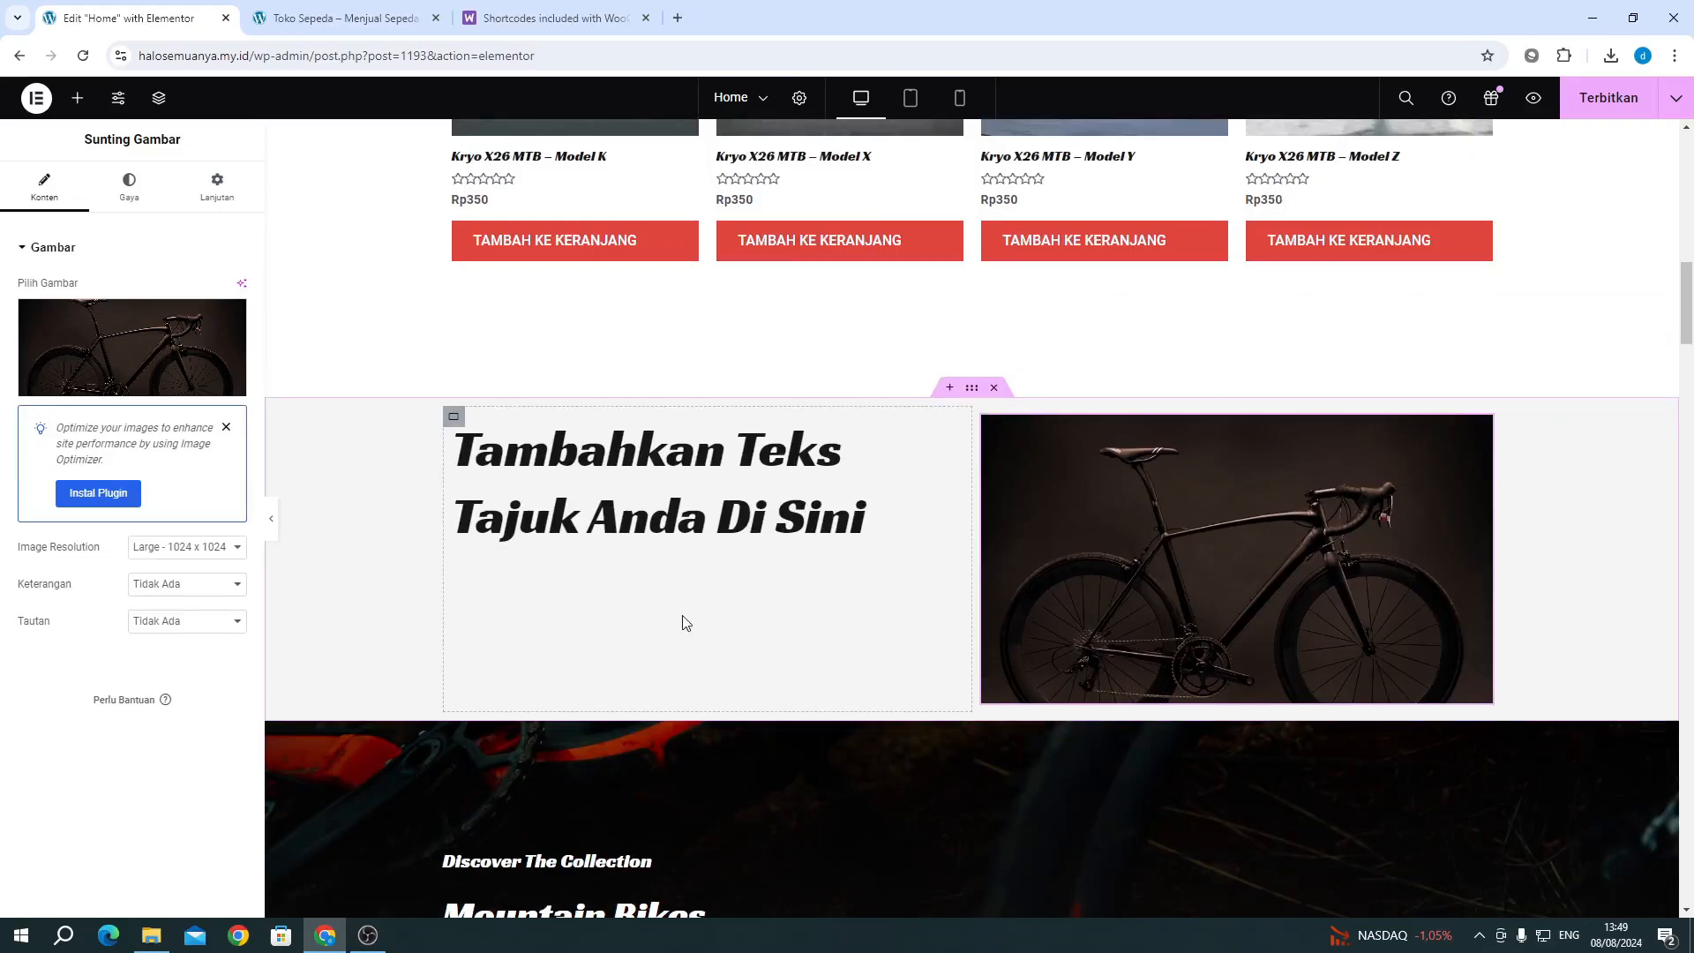
Step: Give the new two-column container a solid light red background color
{"action": "left_click", "coordinate": [971, 389]}
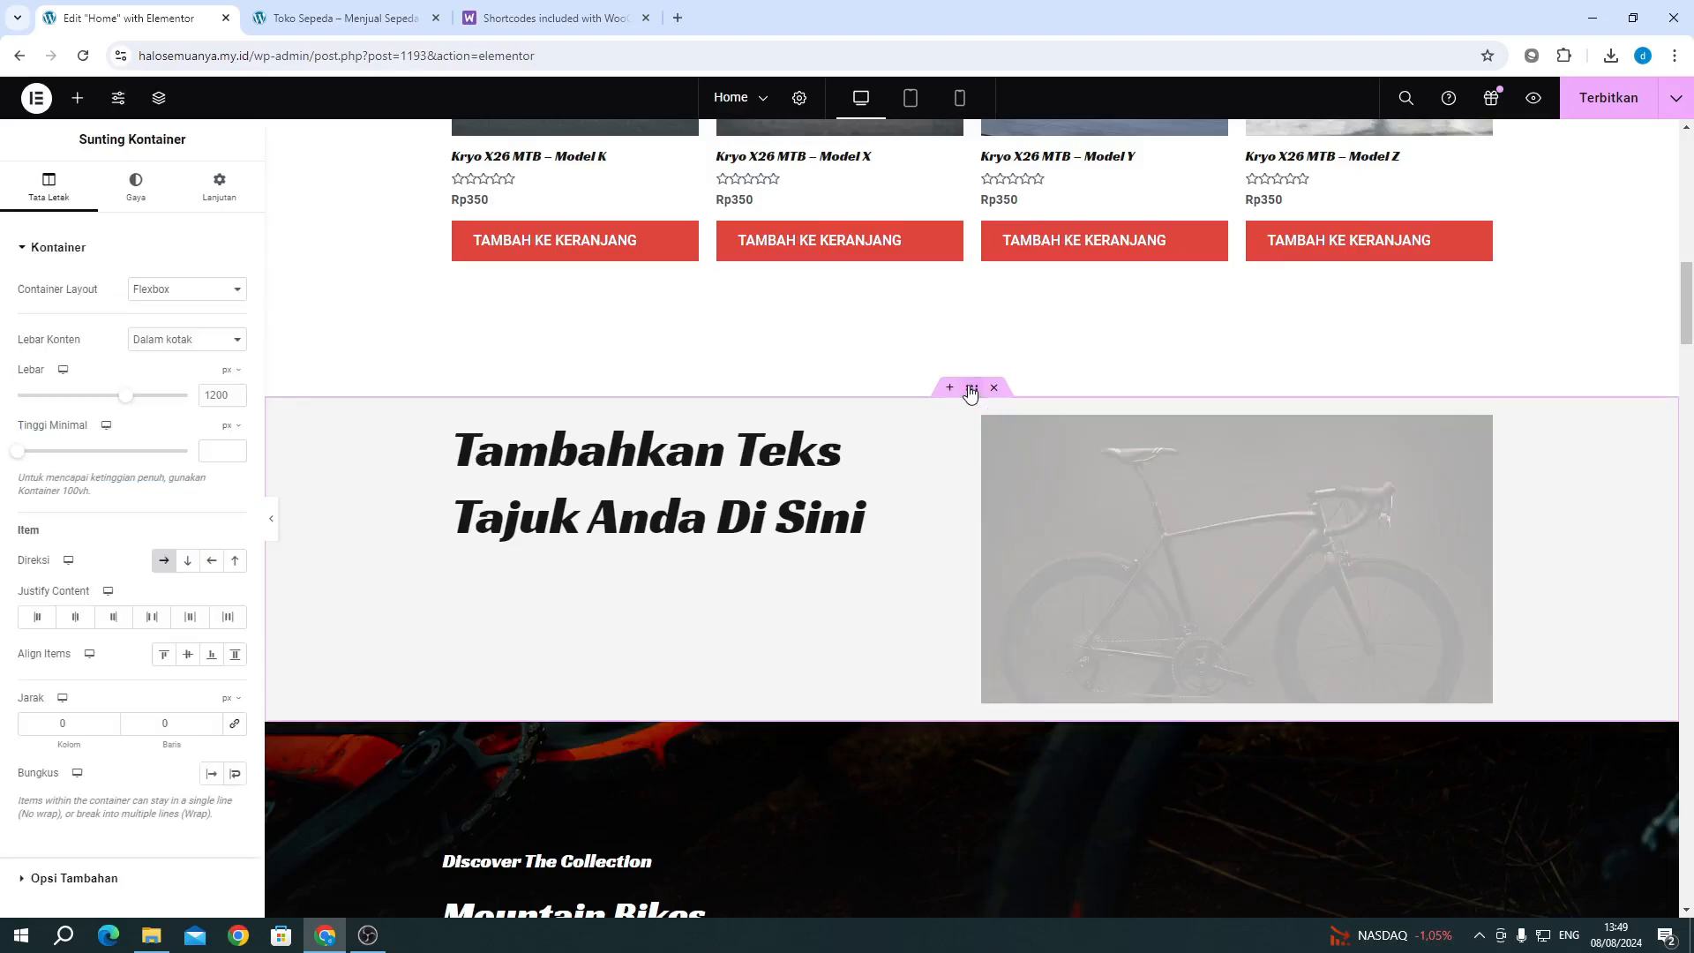
{"action": "left_click", "coordinate": [135, 187]}
{"action": "left_click", "coordinate": [163, 327]}
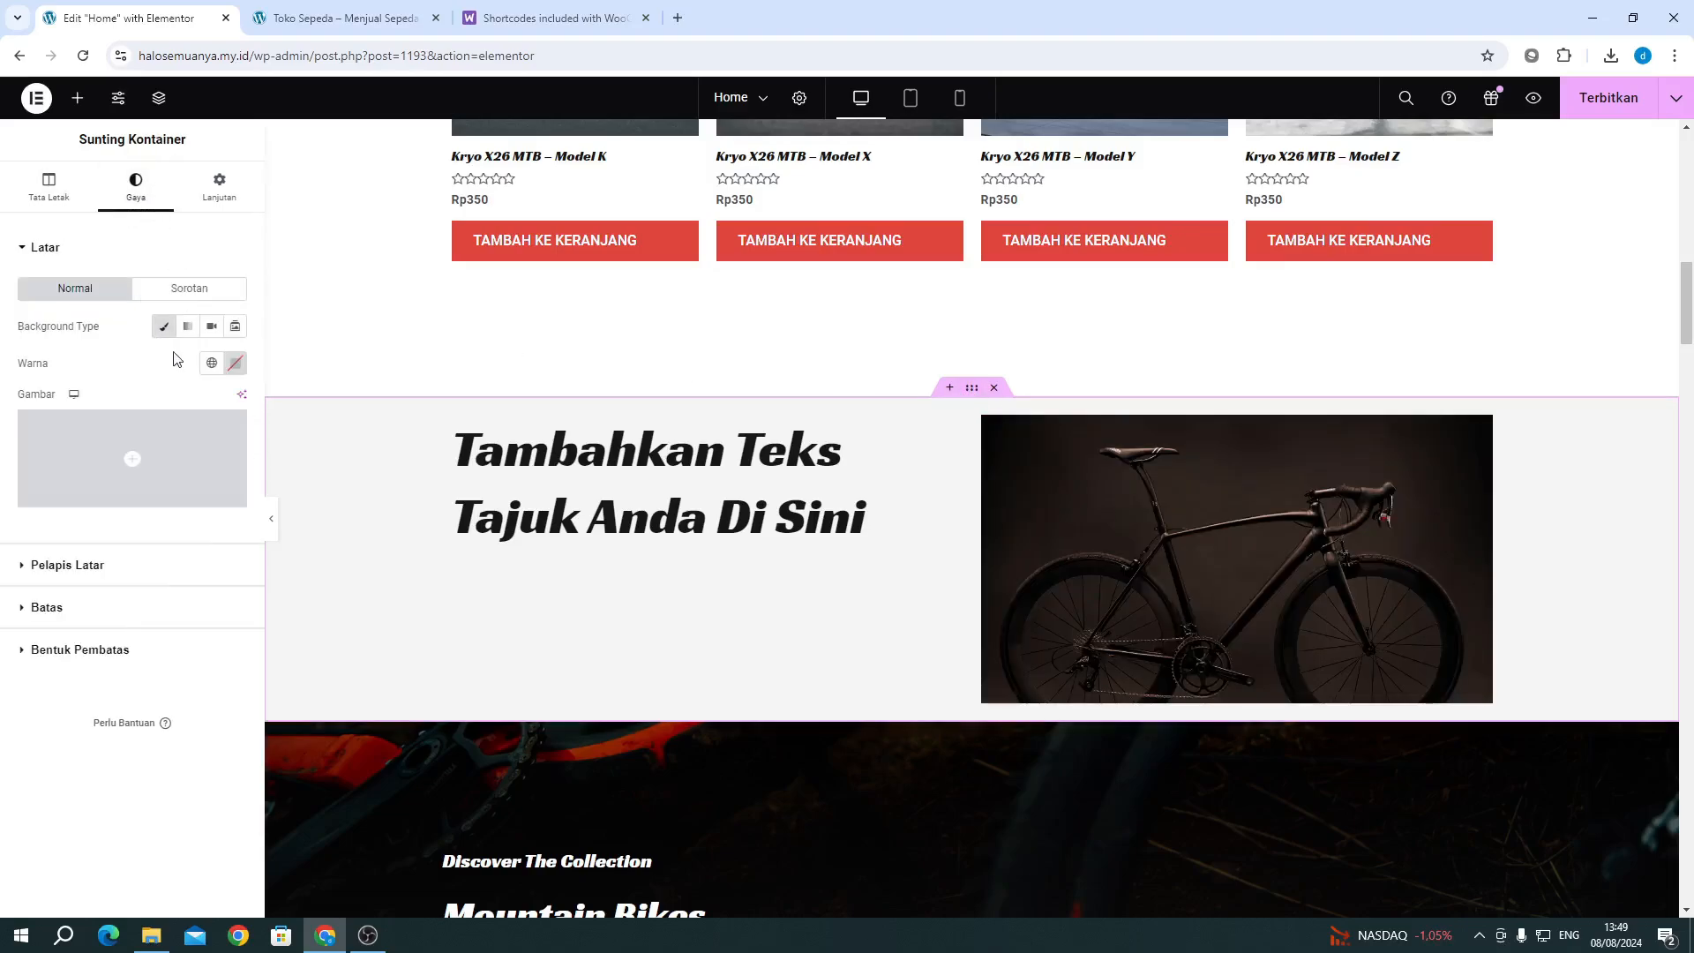
{"action": "left_click", "coordinate": [237, 364]}
{"action": "mouse_move", "coordinate": [233, 442]}
{"action": "left_mouse_down"}
{"action": "mouse_move", "coordinate": [249, 484]}
{"action": "mouse_move", "coordinate": [49, 405]}
{"action": "mouse_move", "coordinate": [272, 521]}
{"action": "mouse_move", "coordinate": [292, 453]}
{"action": "mouse_move", "coordinate": [305, 543]}
{"action": "left_mouse_up"}
{"action": "left_click", "coordinate": [228, 452]}
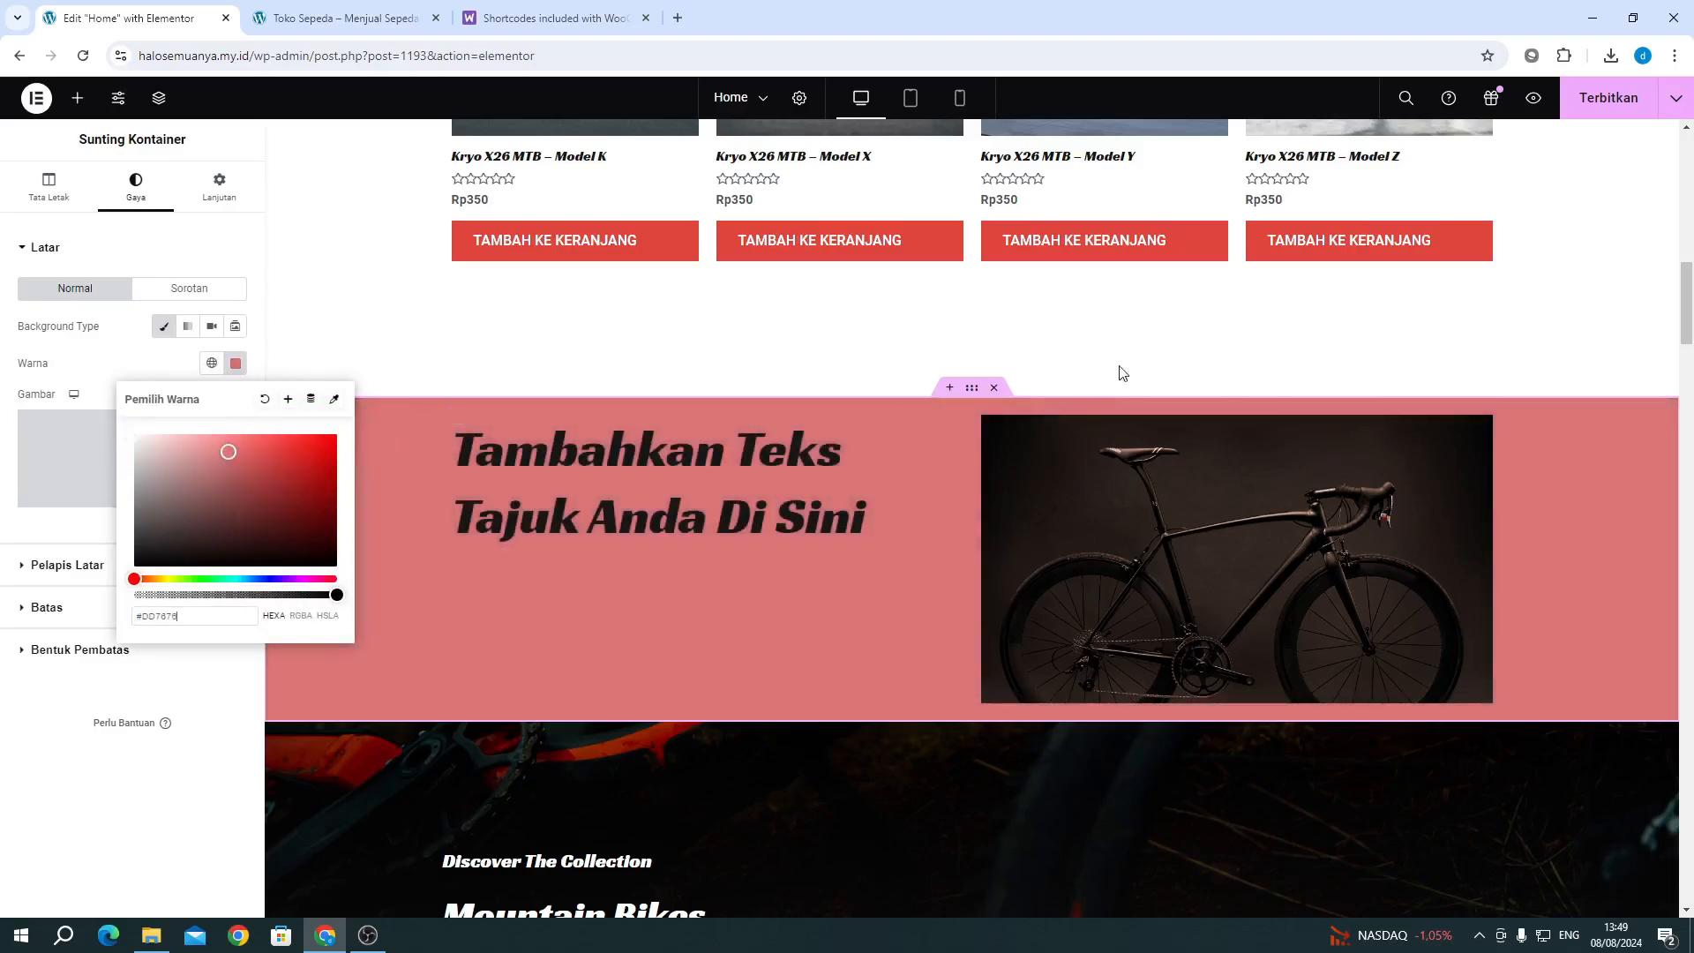
Step: Publish the page and check the new container above the Mountain Bikes section on the reloaded live site
{"action": "left_click", "coordinate": [1604, 101]}
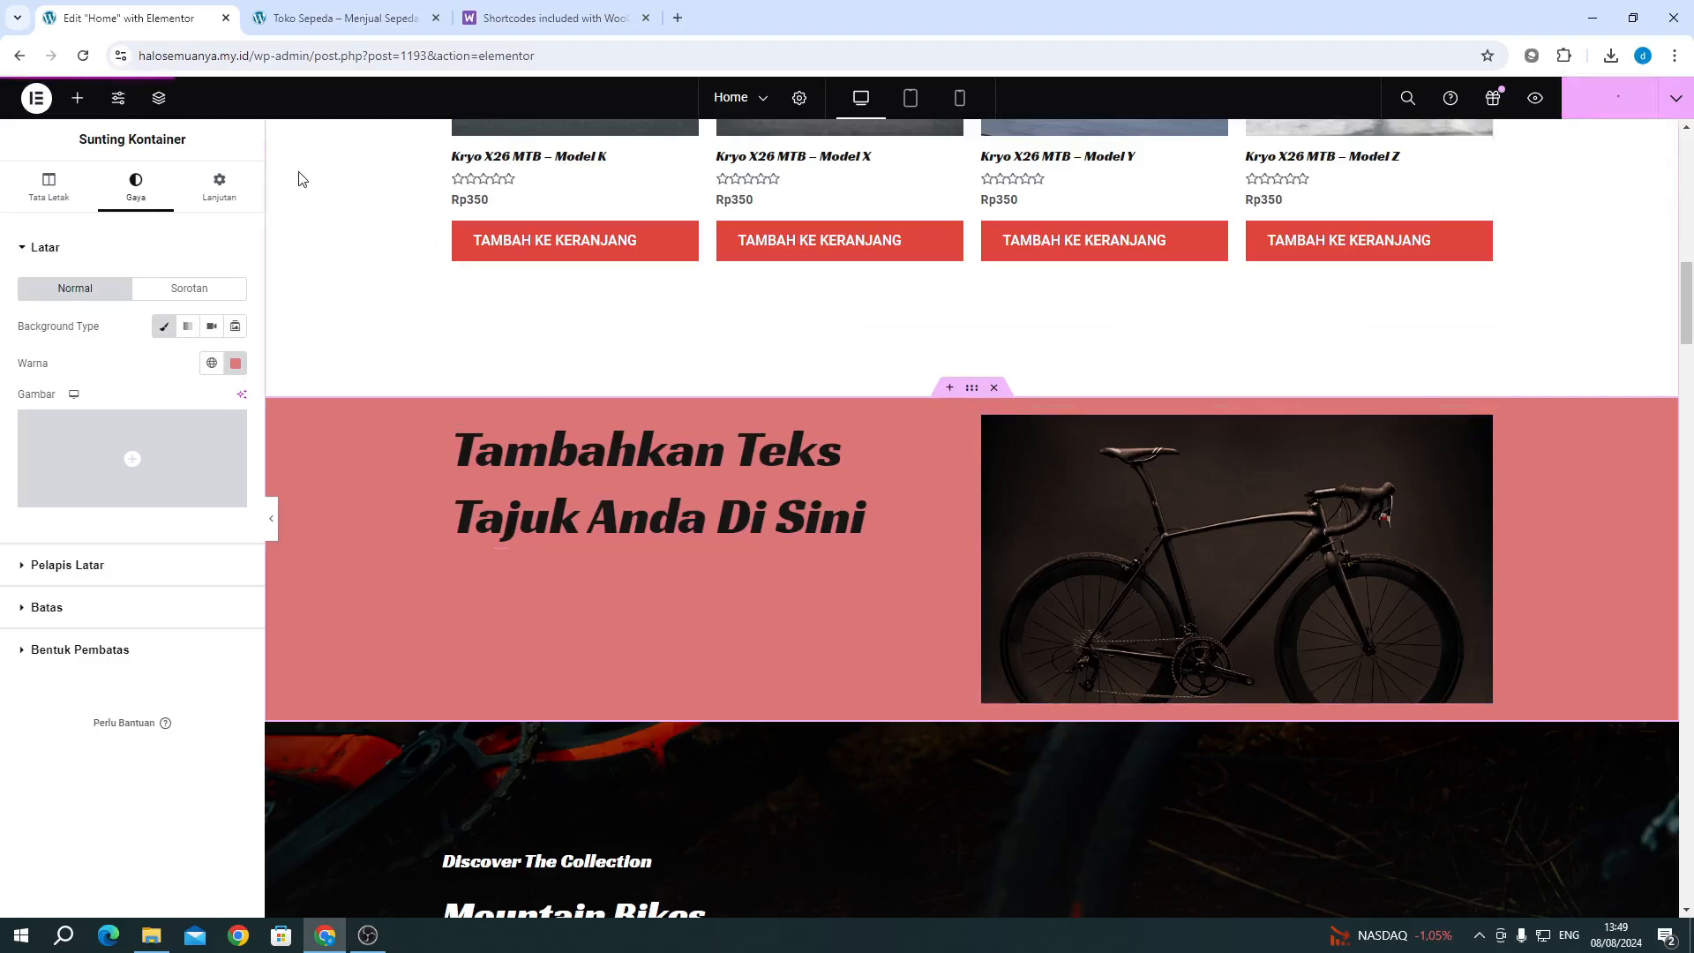
{"action": "left_click", "coordinate": [323, 19]}
{"action": "left_click", "coordinate": [83, 56]}
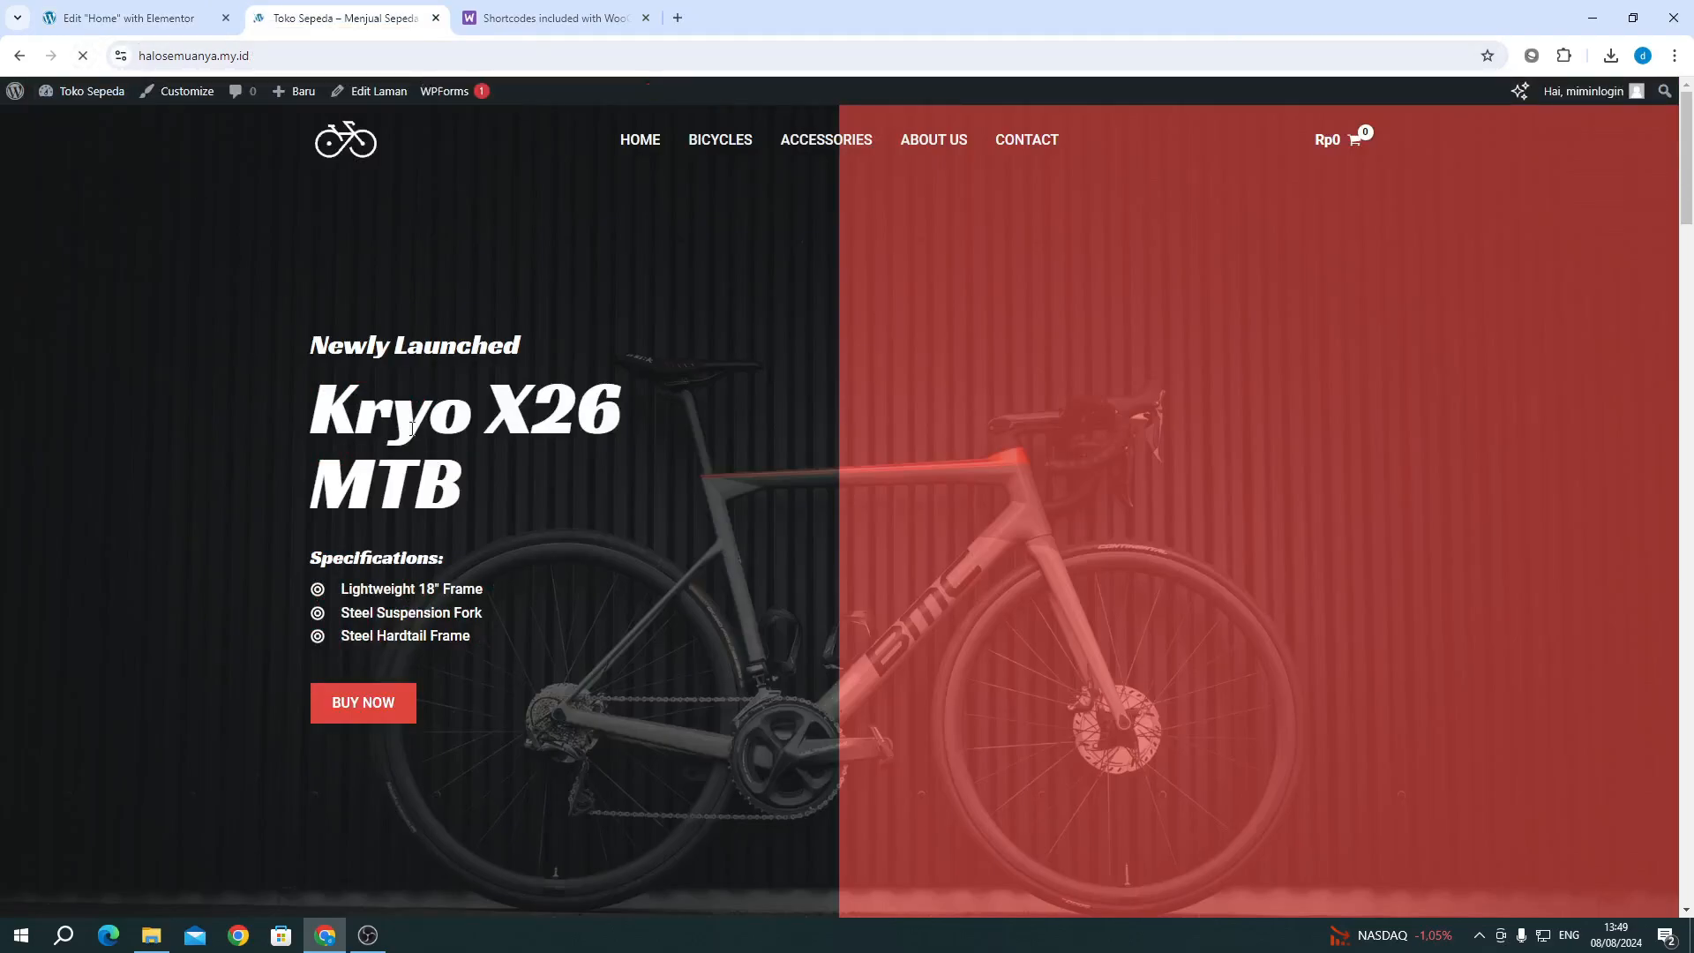
{"action": "scroll", "coordinate": [556, 478], "scroll_direction": "down", "scroll_amount": 15}
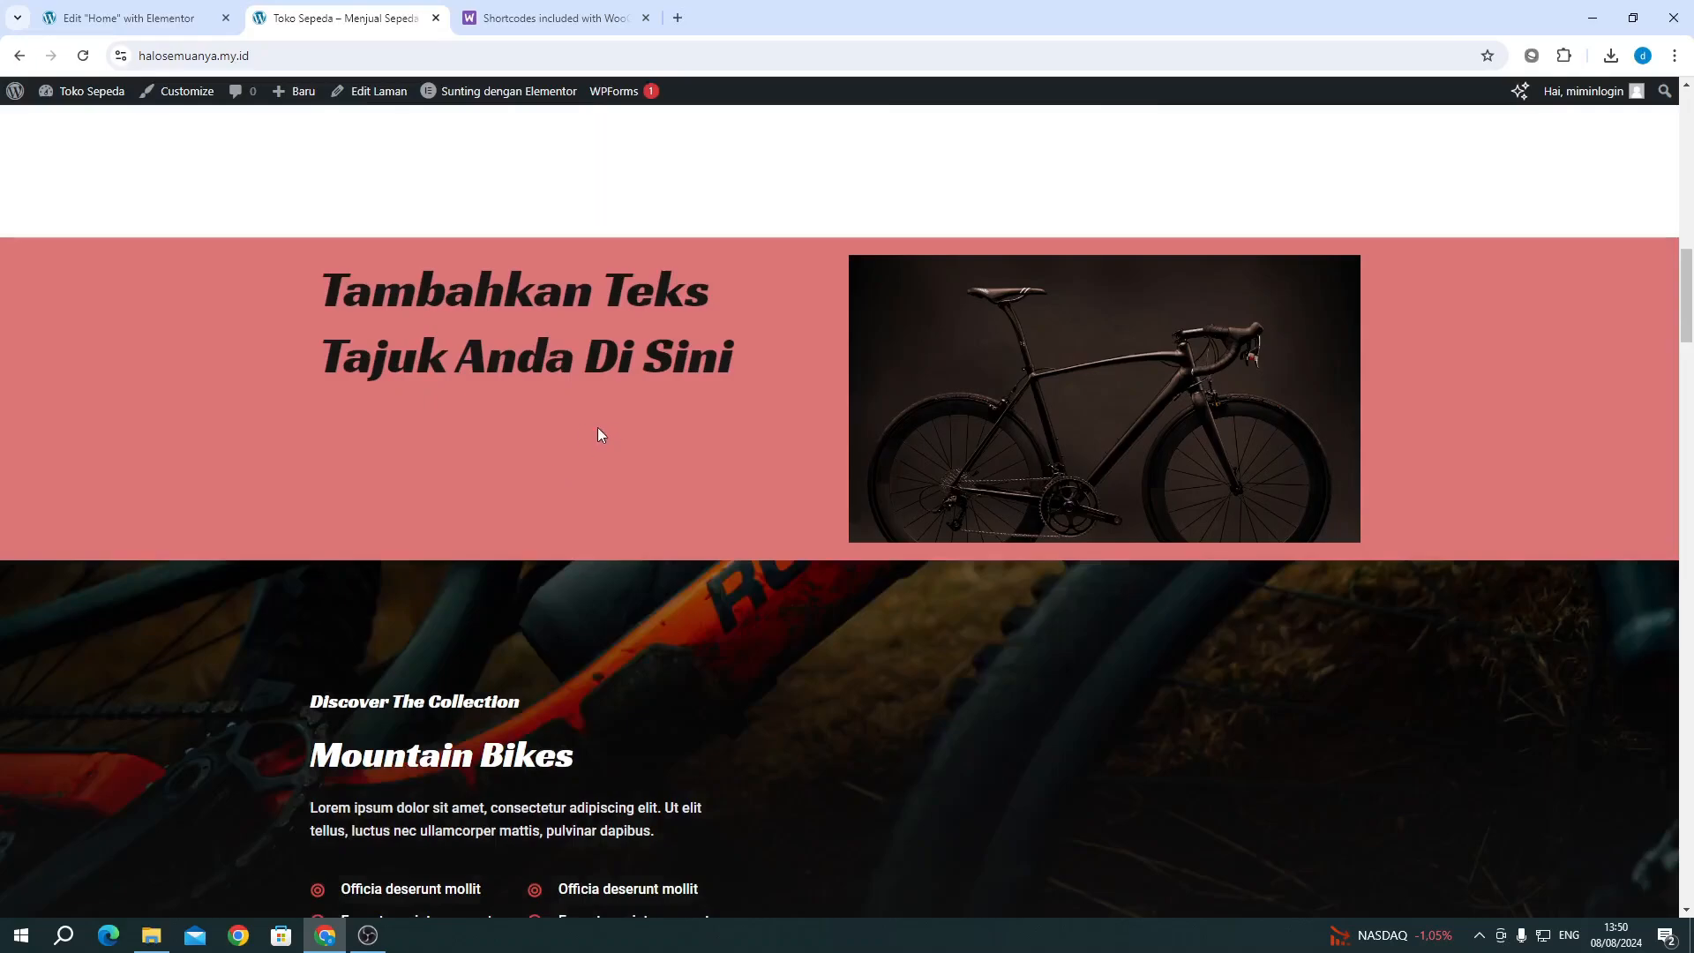
{"action": "left_click", "coordinate": [134, 20]}
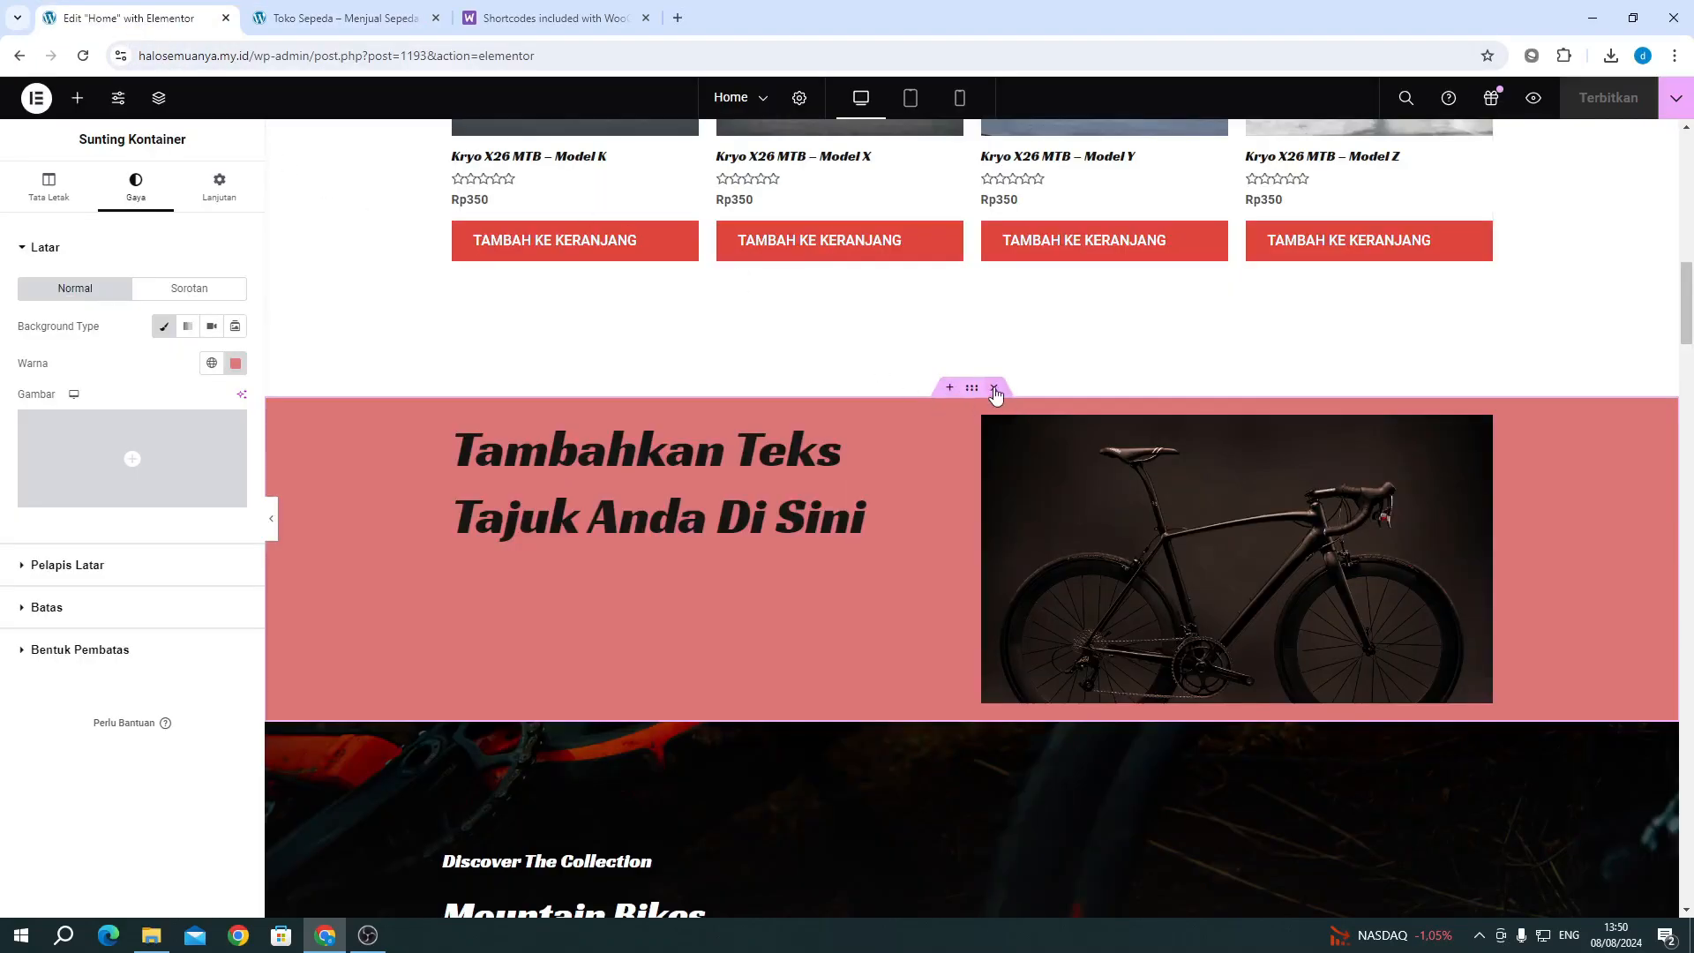
Step: Delete the red two-column container above the Mountain Bikes section and publish the page
{"action": "left_click", "coordinate": [994, 389]}
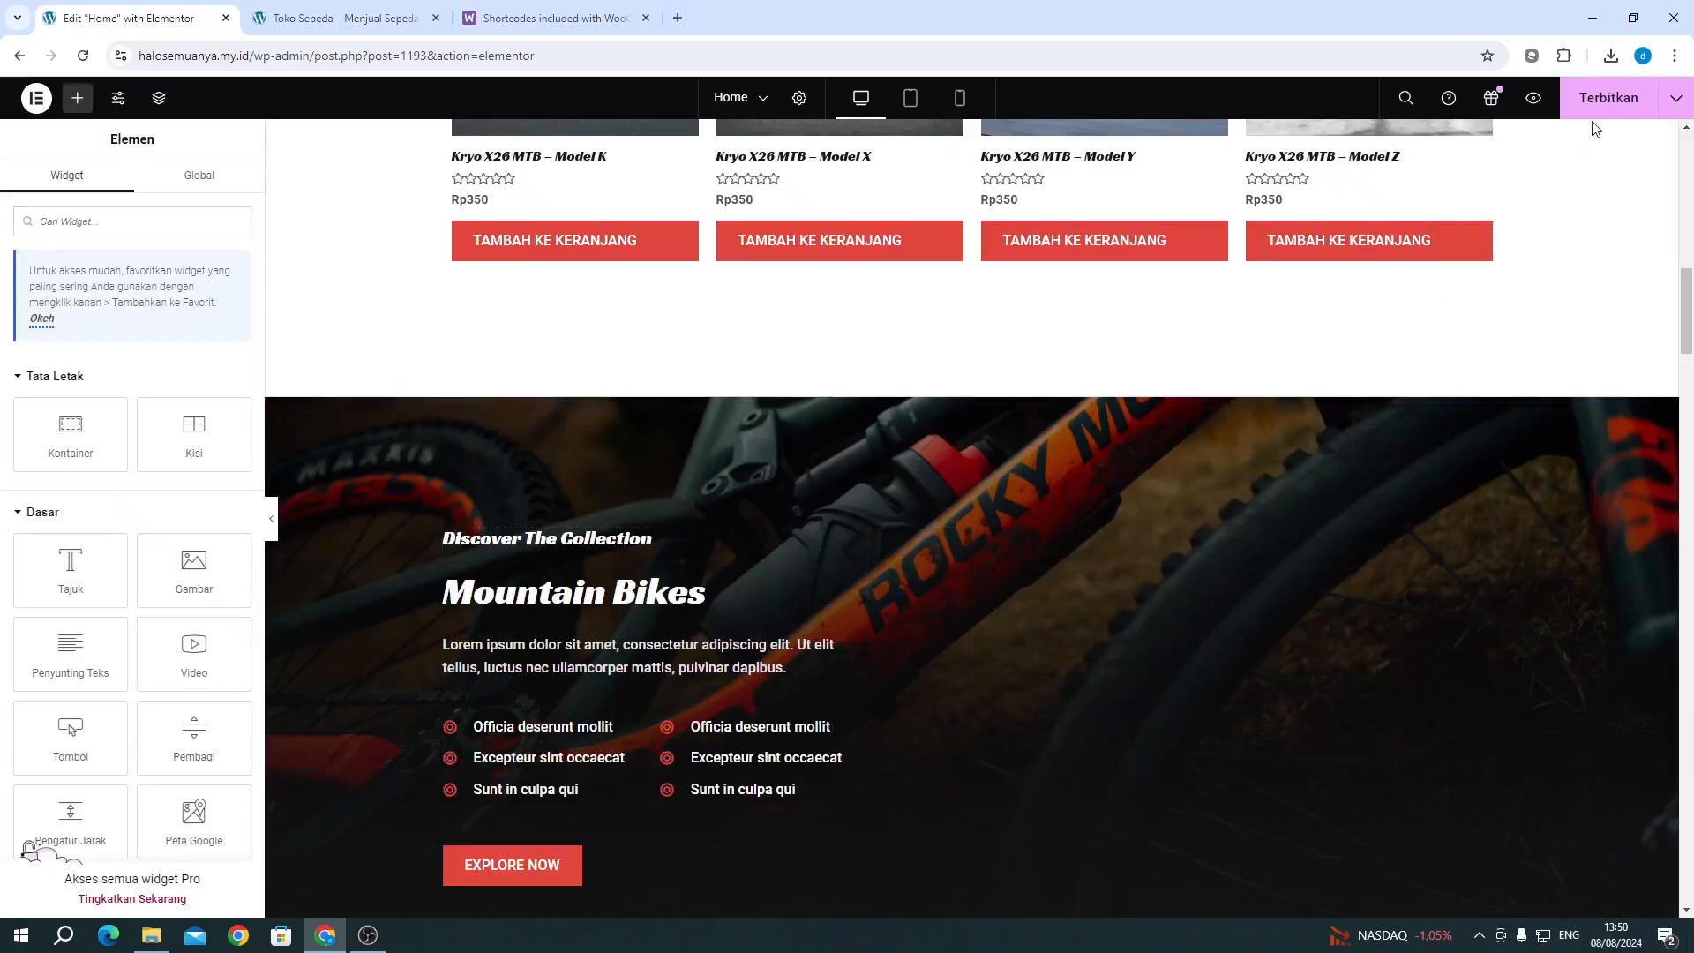
{"action": "left_click", "coordinate": [1599, 101]}
{"action": "scroll", "coordinate": [1004, 443], "scroll_direction": "up", "scroll_amount": 1}
{"action": "scroll", "coordinate": [1004, 442], "scroll_direction": "up", "scroll_amount": 7}
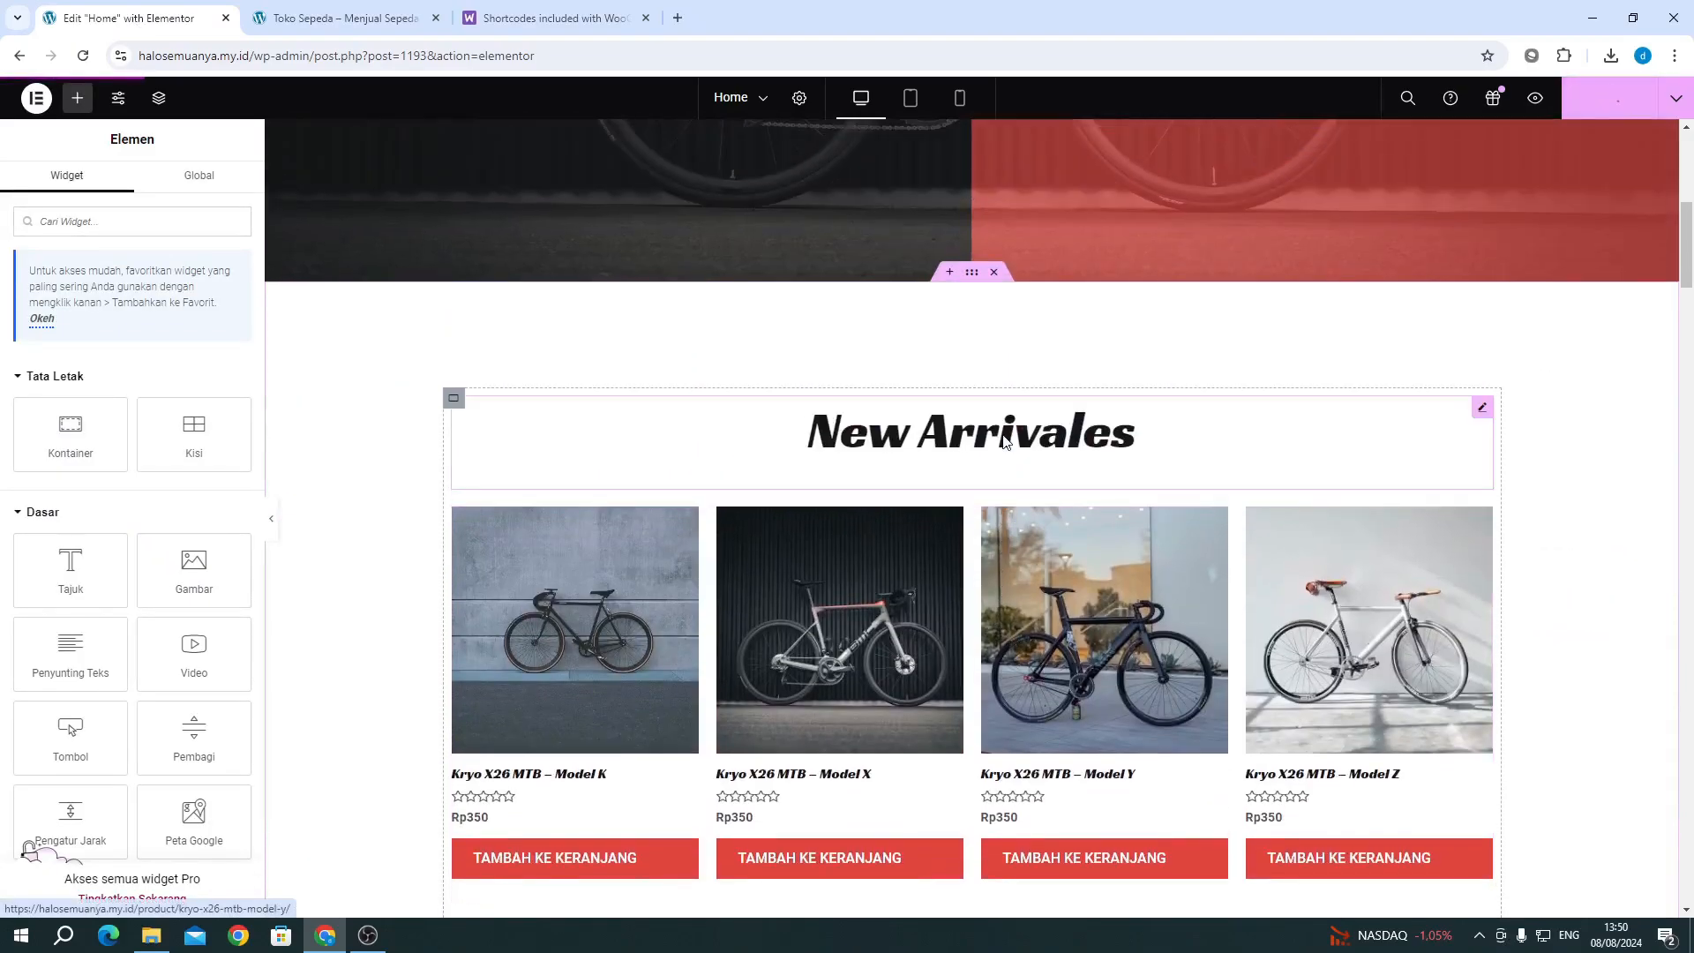
{"action": "scroll", "coordinate": [1002, 434], "scroll_direction": "up", "scroll_amount": 1}
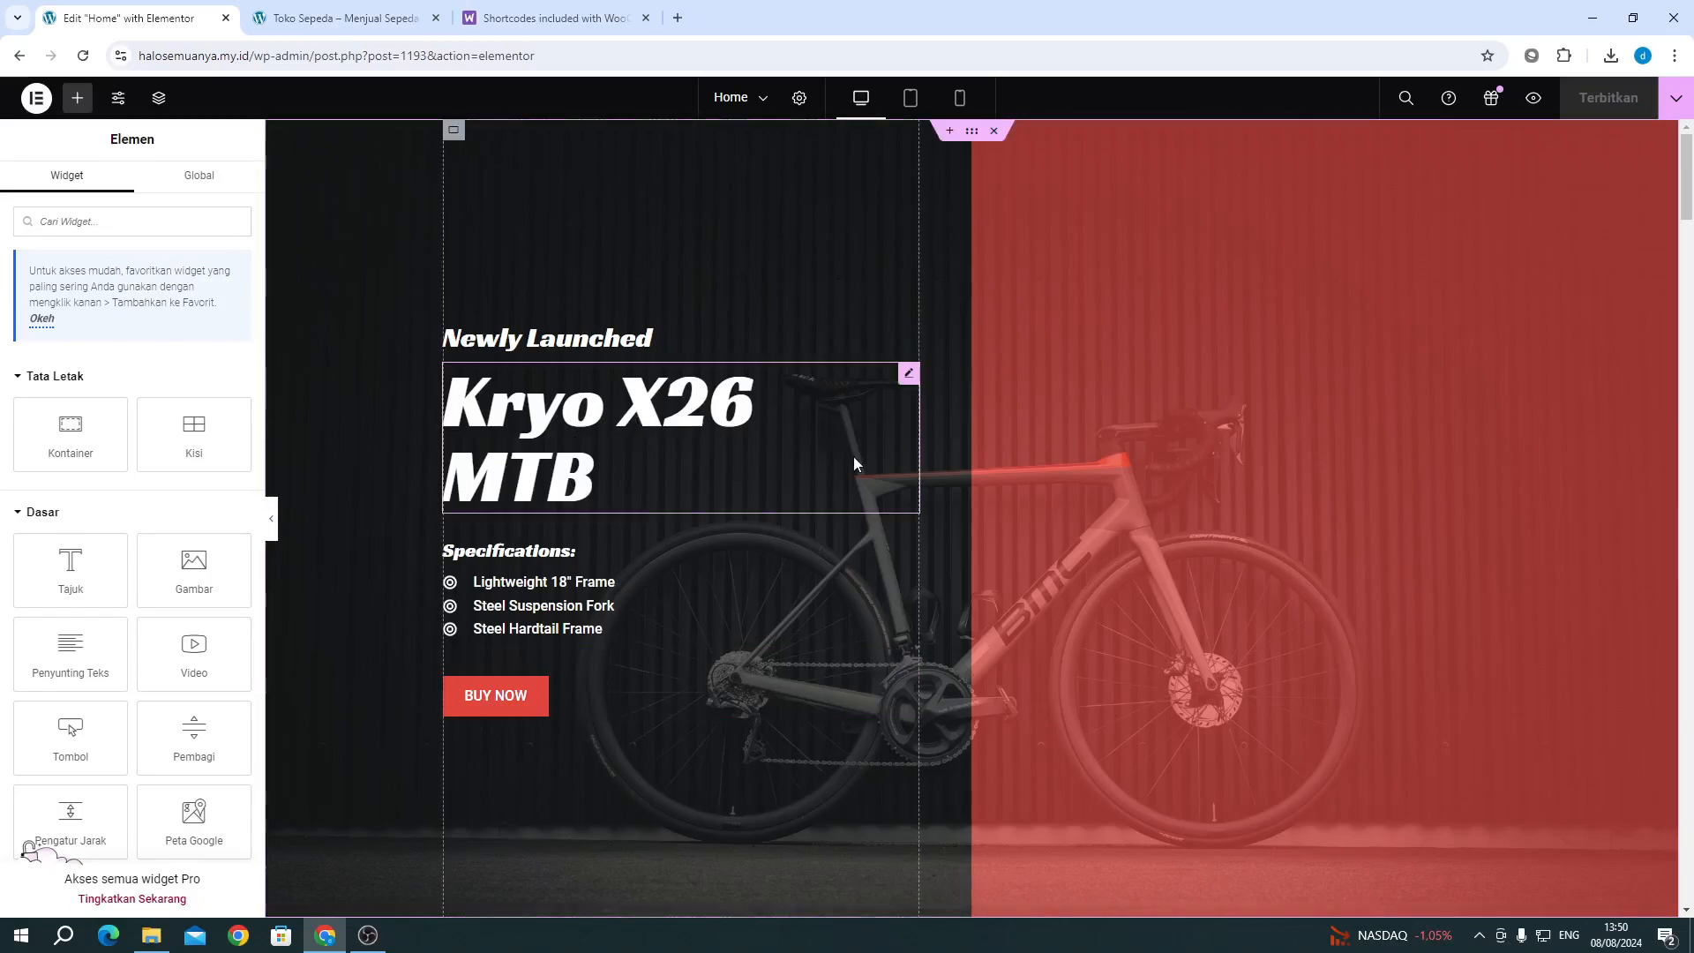
{"action": "left_click", "coordinate": [368, 935]}
{"action": "left_click", "coordinate": [368, 935]}
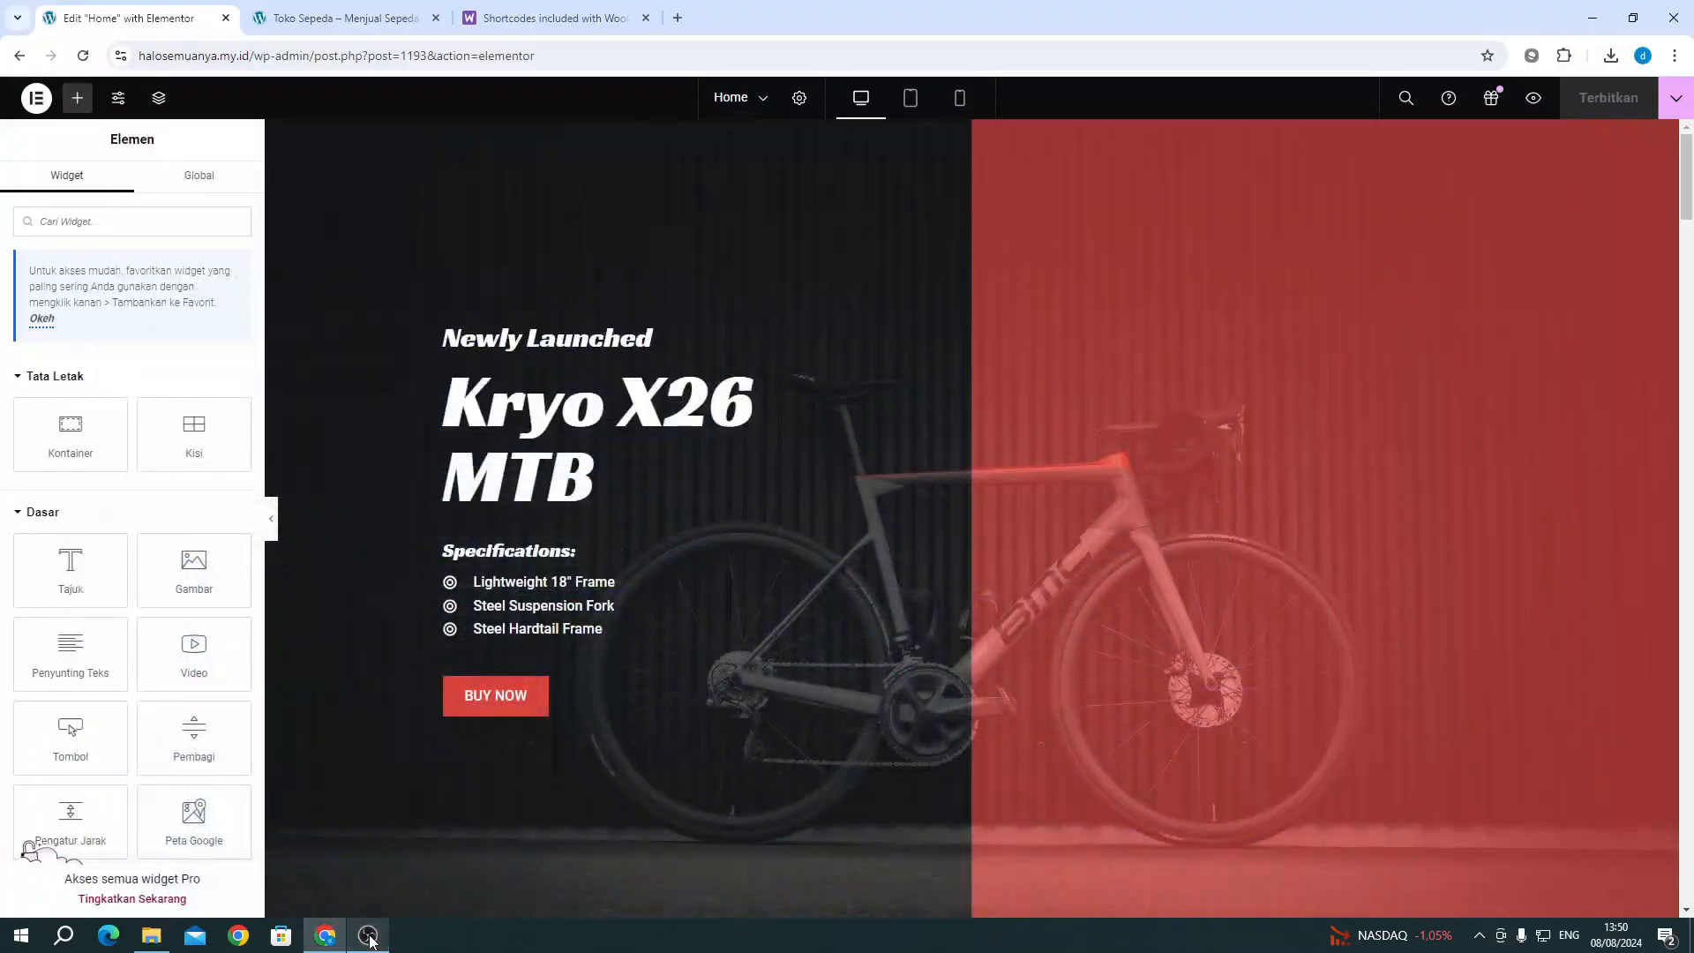
Step: Exit the Elementor editor and open the WordPress dashboard at halosemuanya.my.id/wp-admin
{"action": "left_click", "coordinate": [36, 98]}
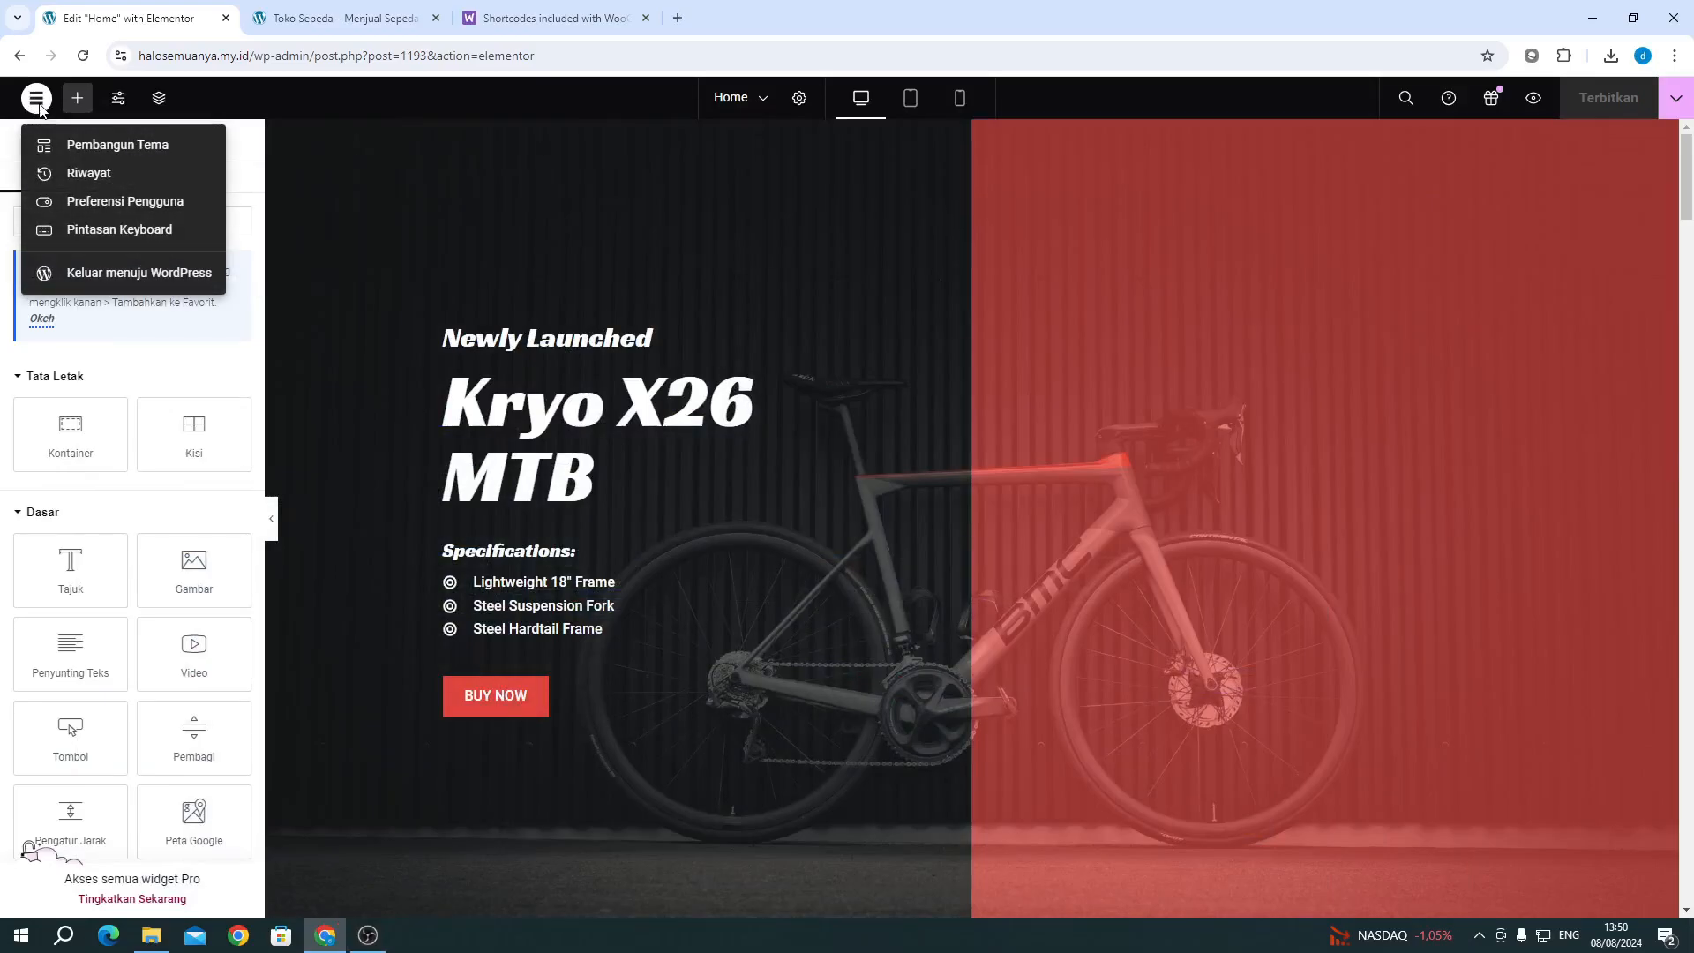
{"action": "left_click", "coordinate": [97, 270]}
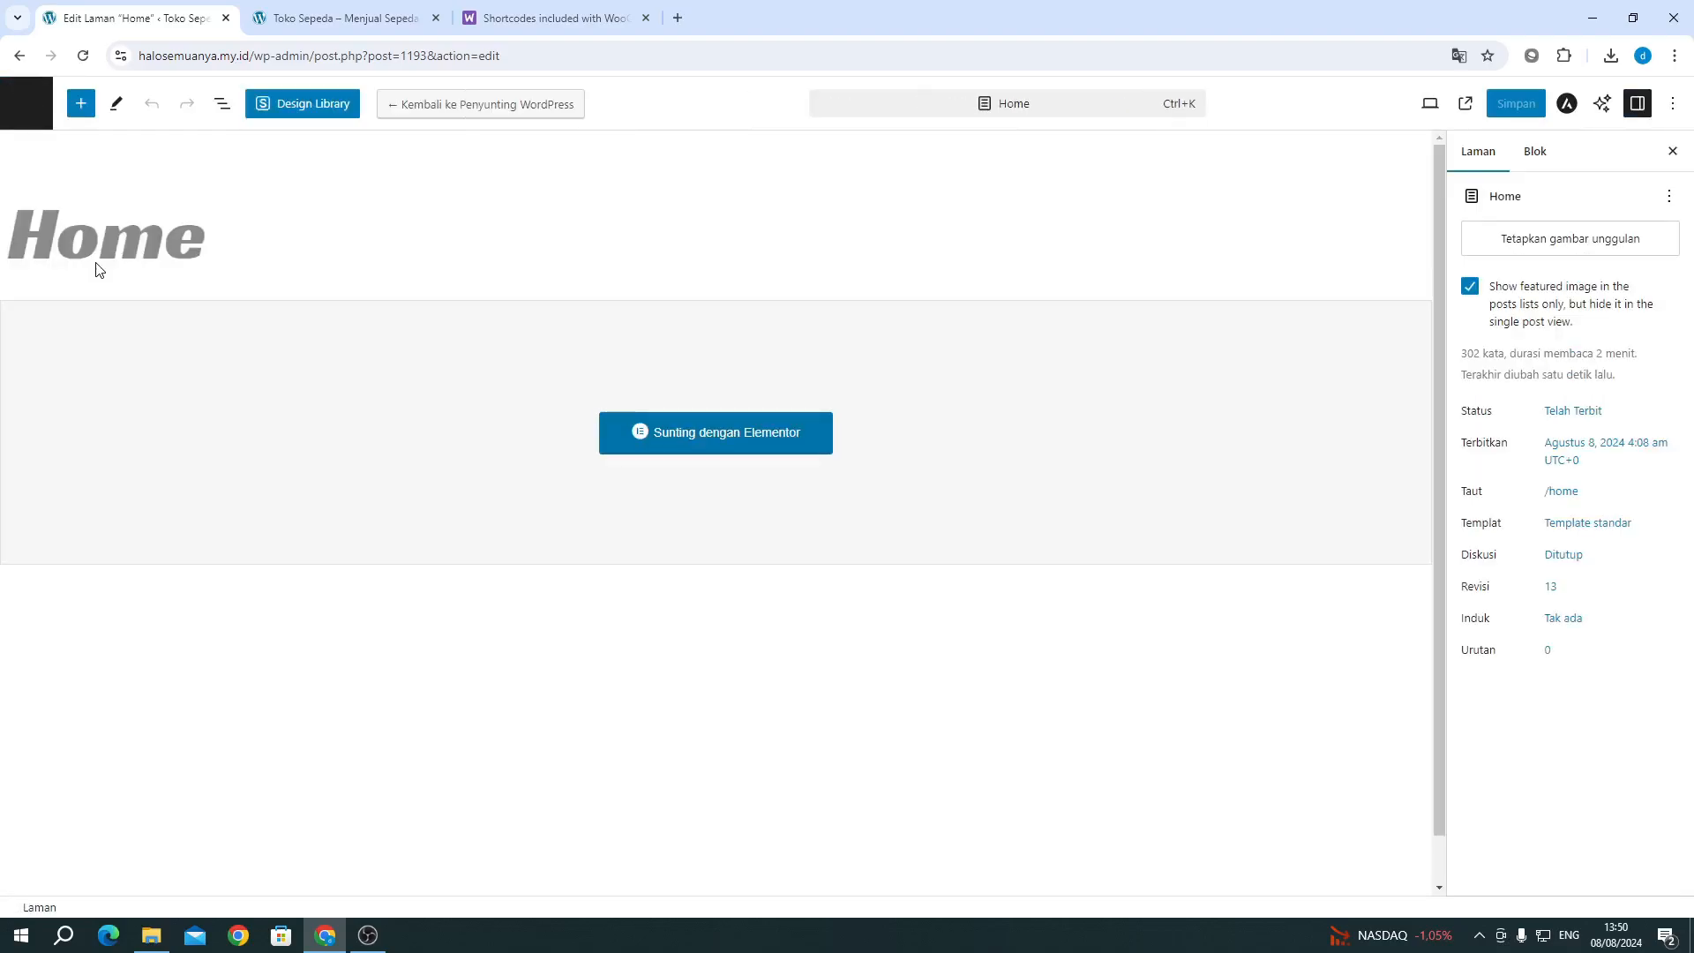
{"action": "left_click", "coordinate": [21, 56]}
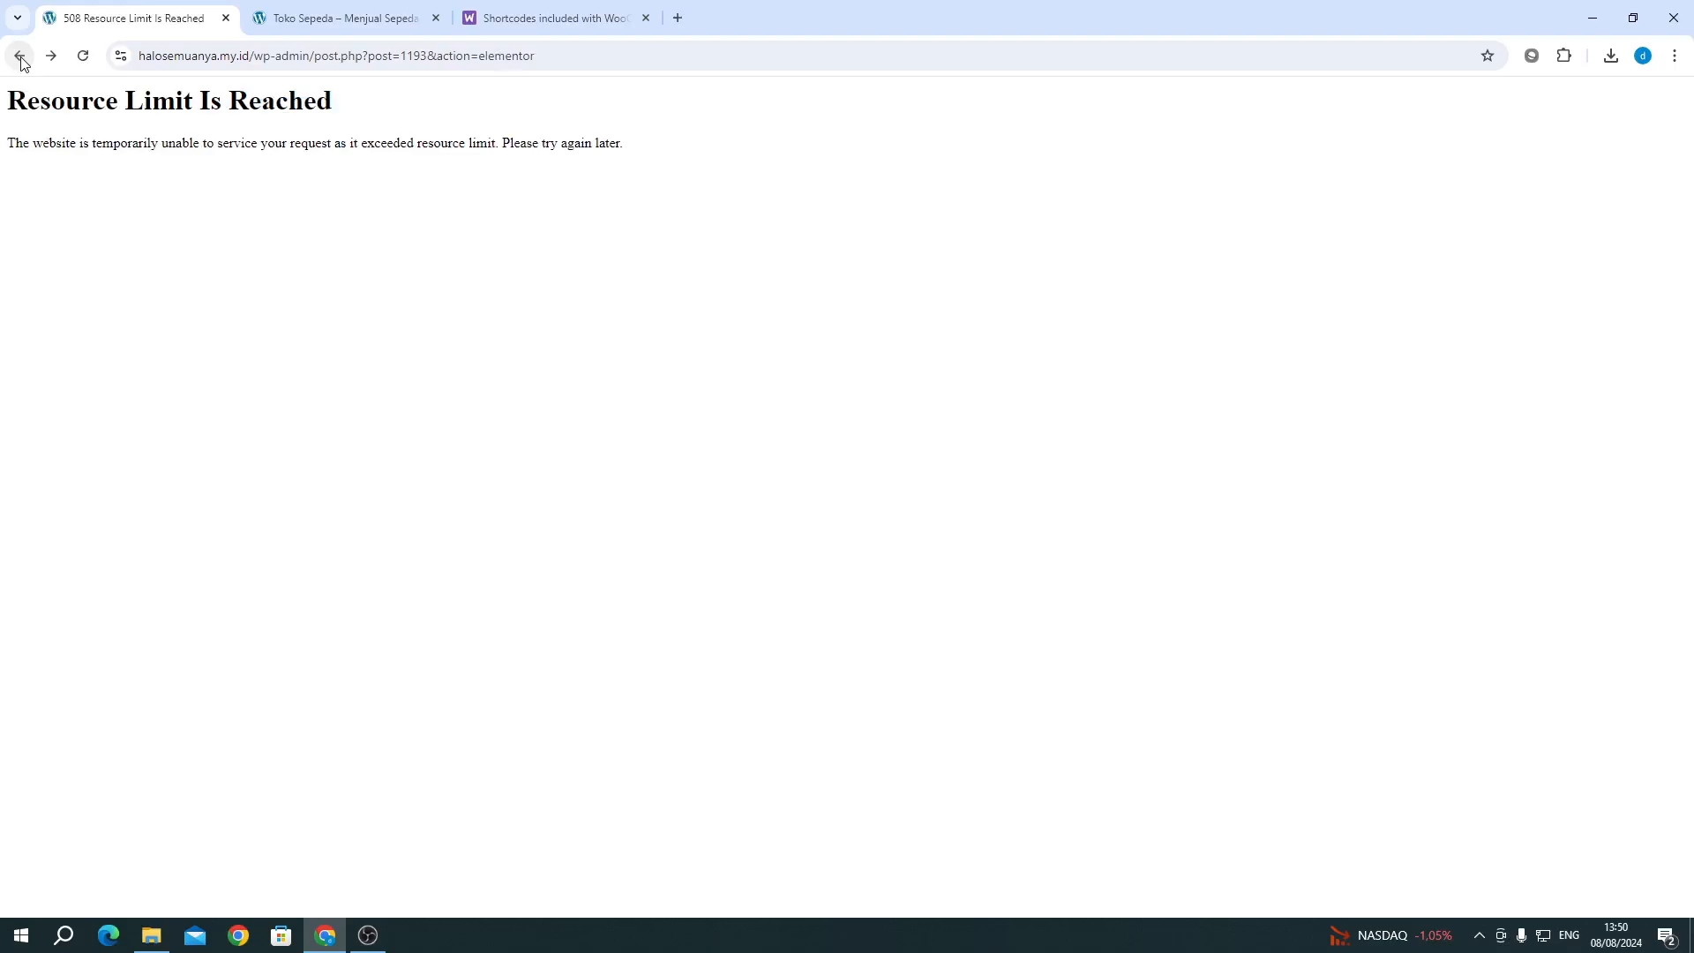
{"action": "left_click_drag", "start_coordinate": [5, 95], "coordinate": [640, 165]}
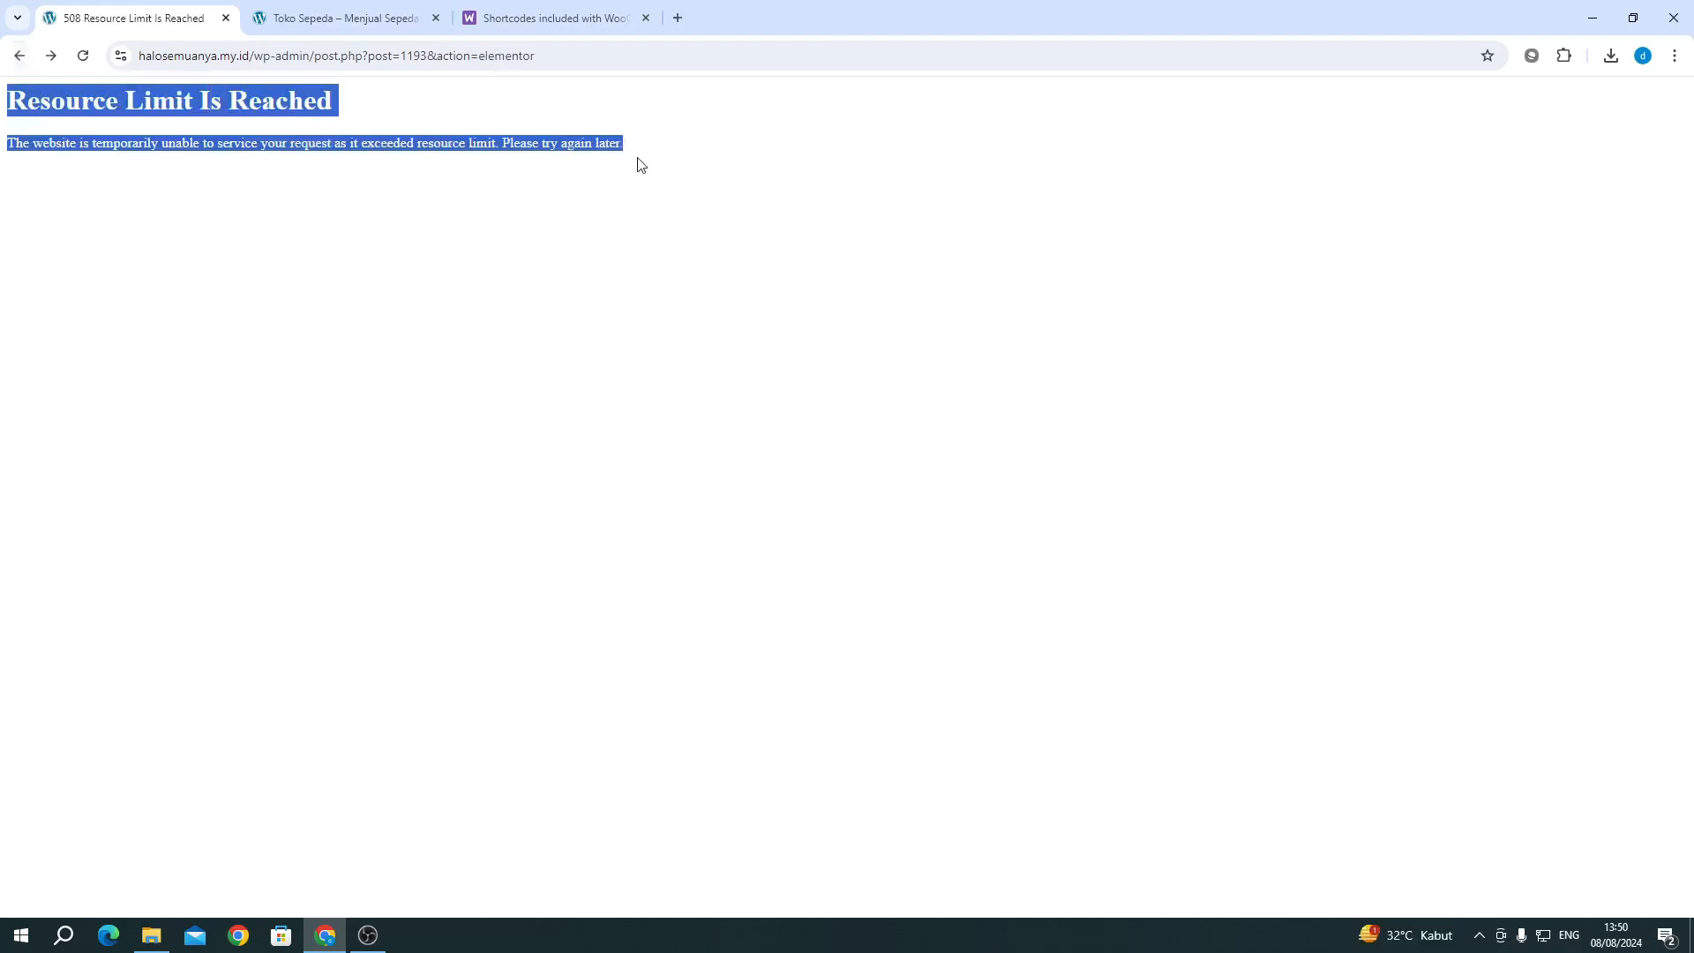
{"action": "left_click", "coordinate": [639, 164]}
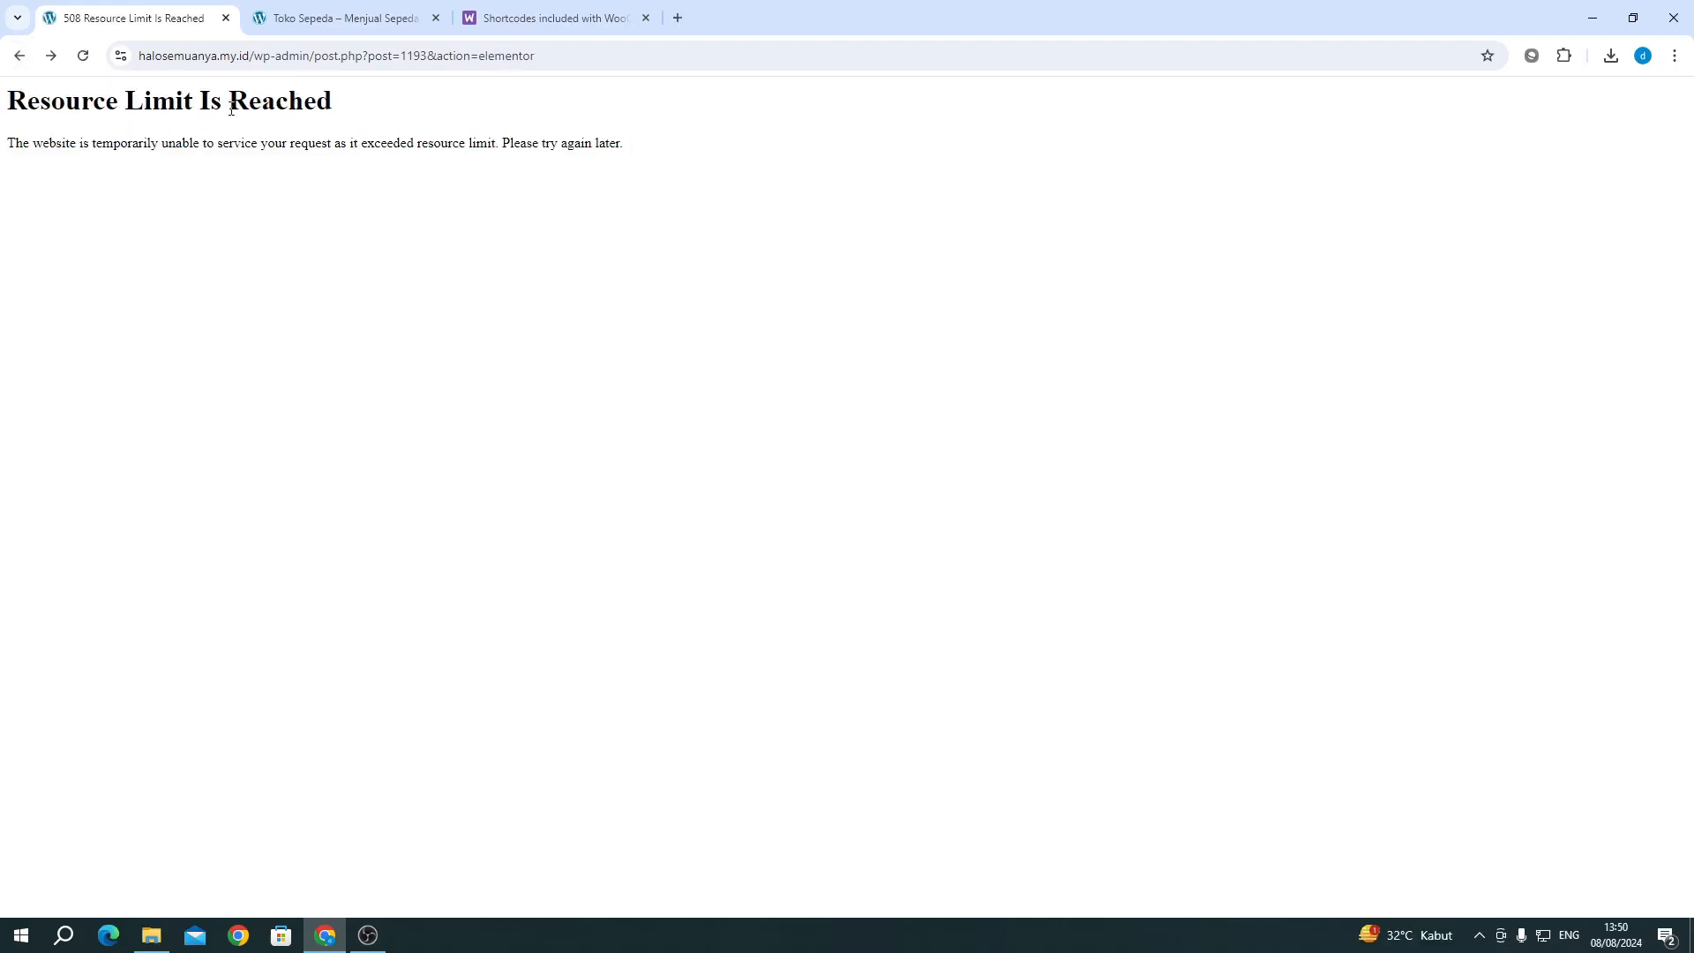
{"action": "left_click_drag", "start_coordinate": [309, 56], "coordinate": [822, 130]}
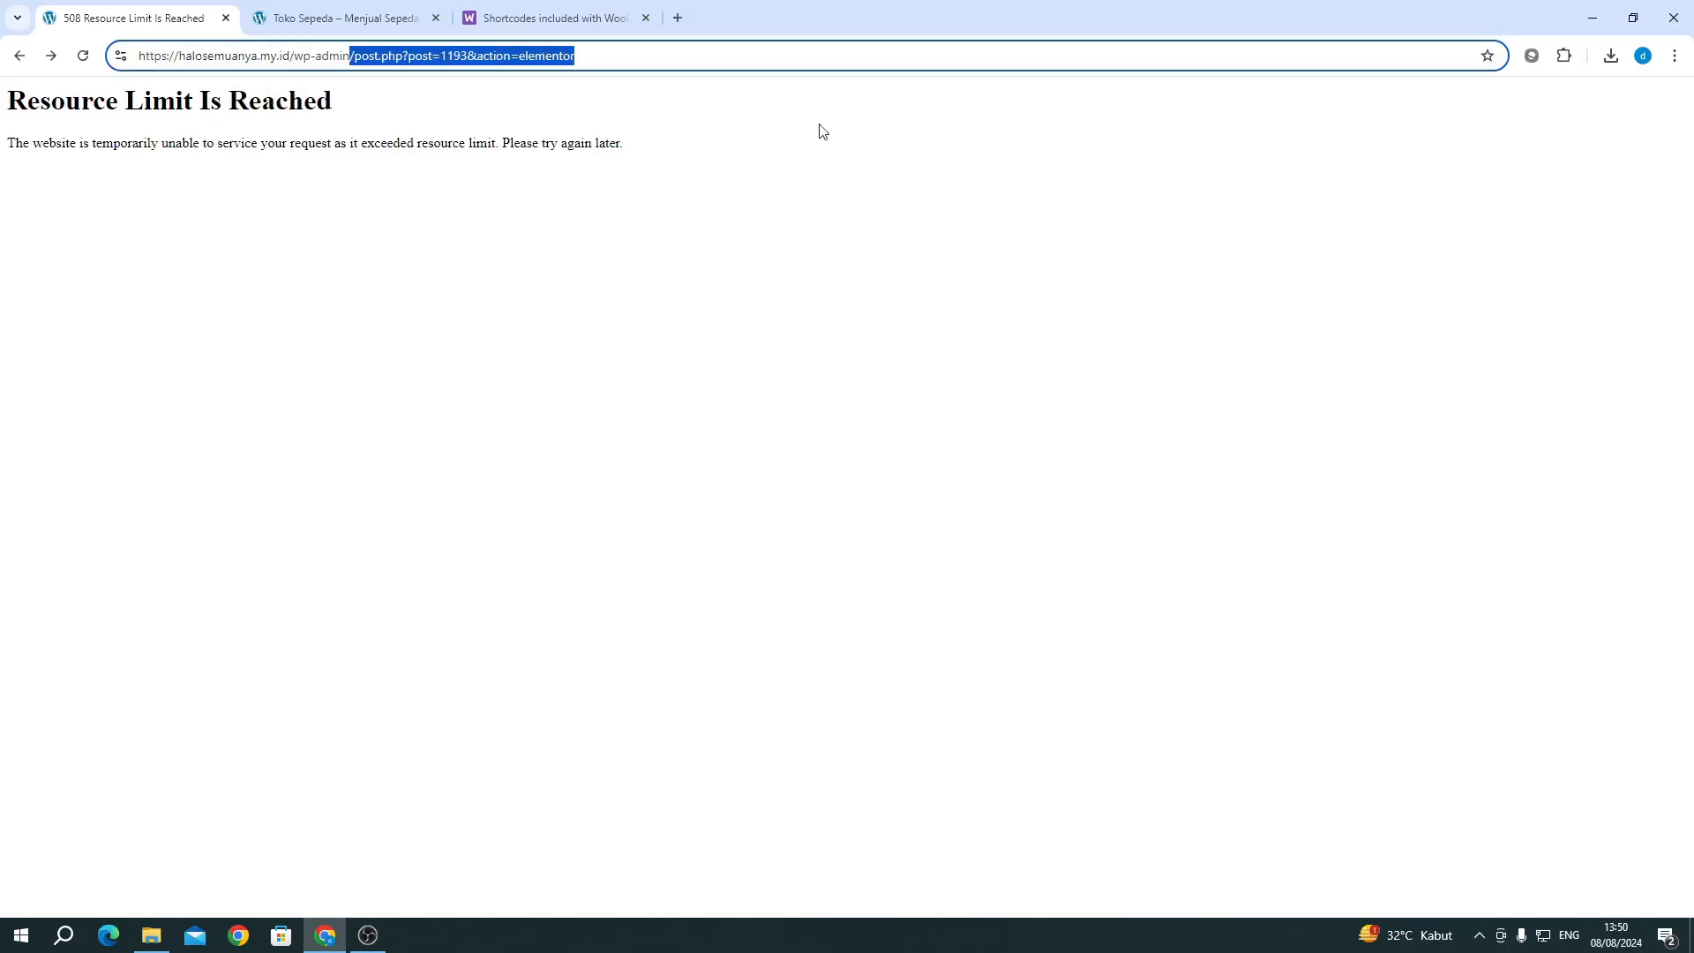
{"action": "key", "text": "BackSpace"}
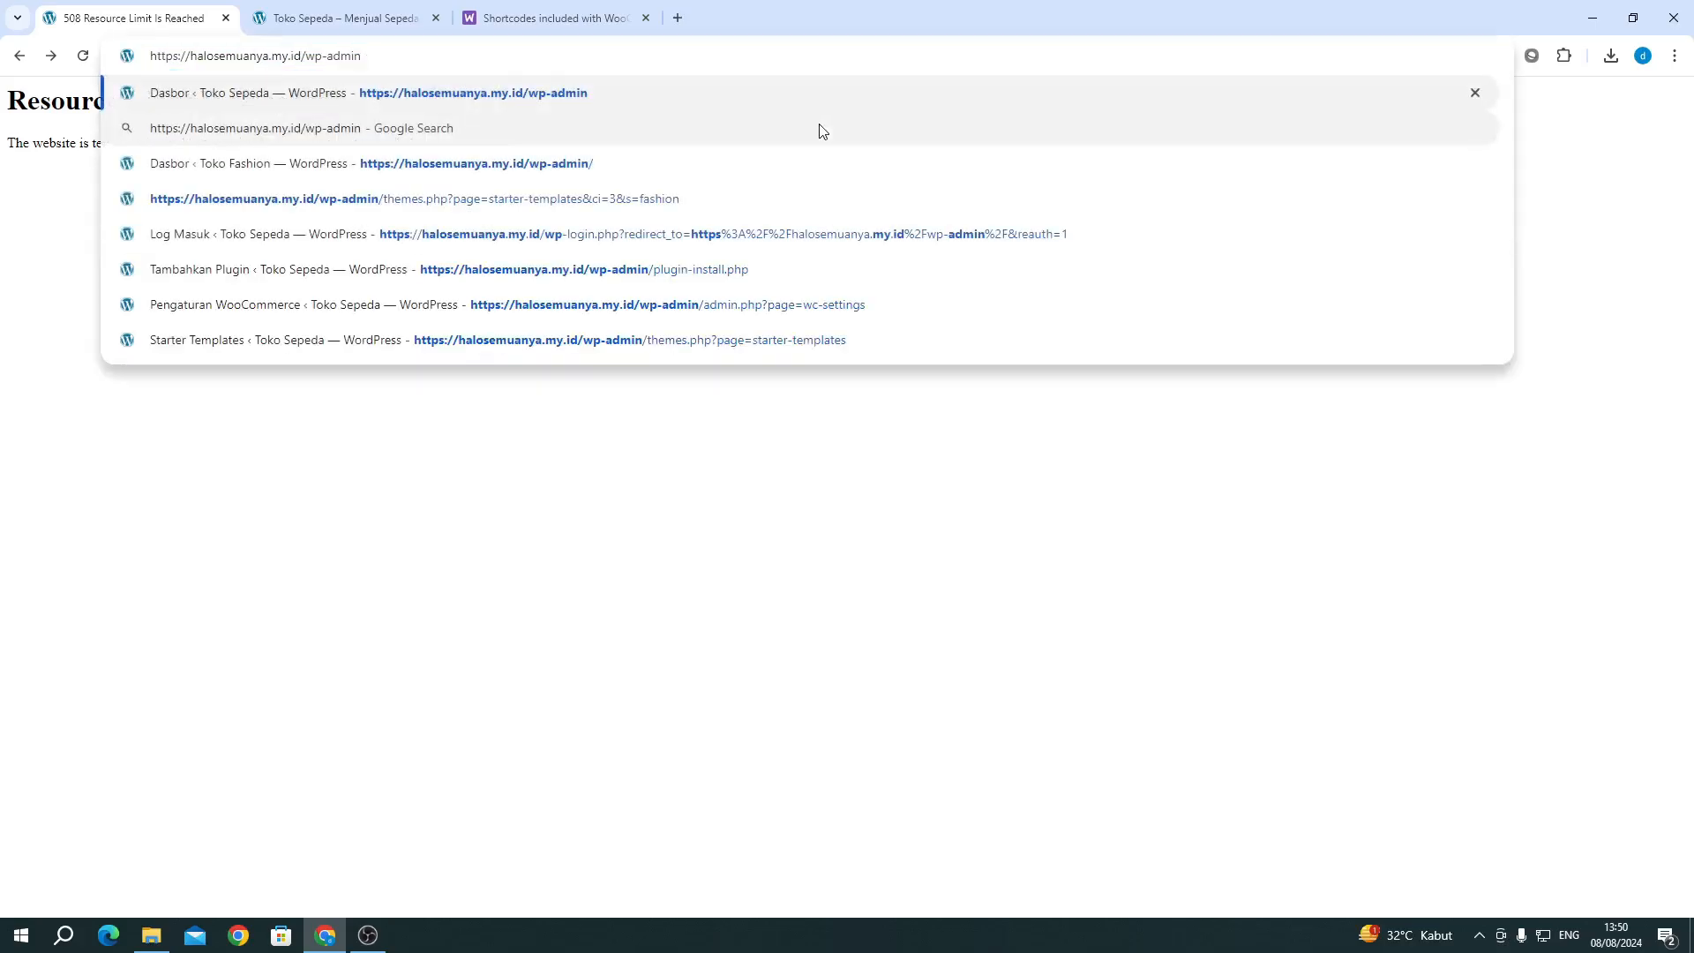
{"action": "key", "text": "Return"}
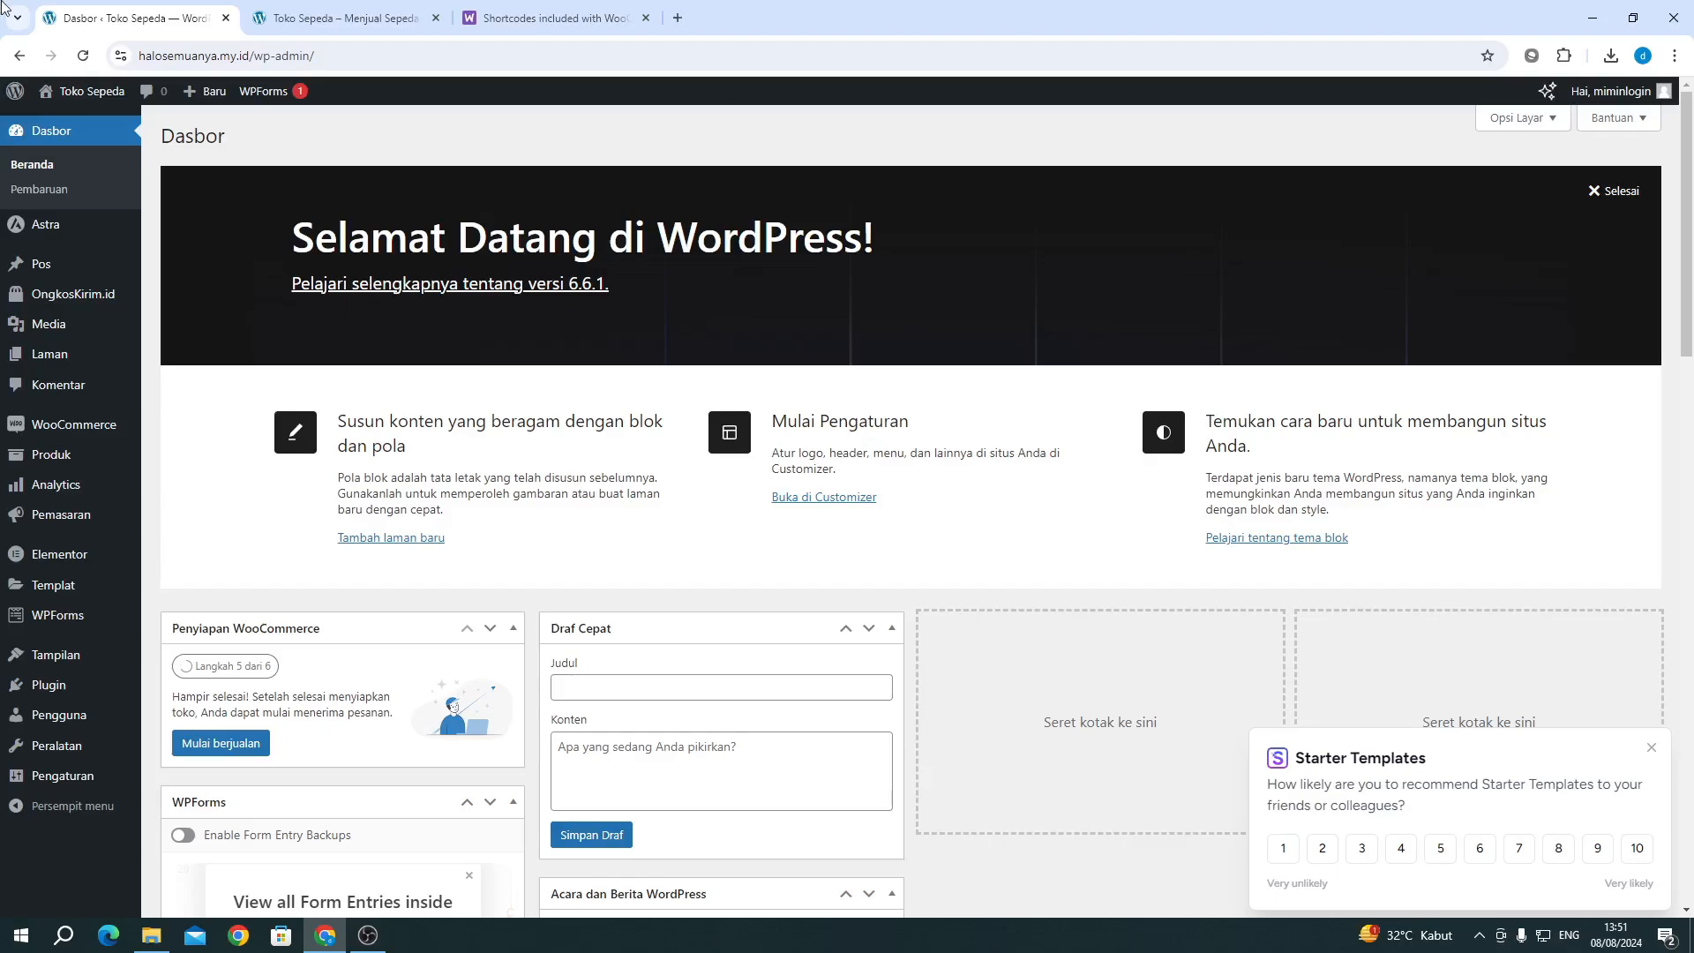
Step: Reload the live store home page, look at its header navigation, and return to the dashboard
{"action": "left_click", "coordinate": [319, 19]}
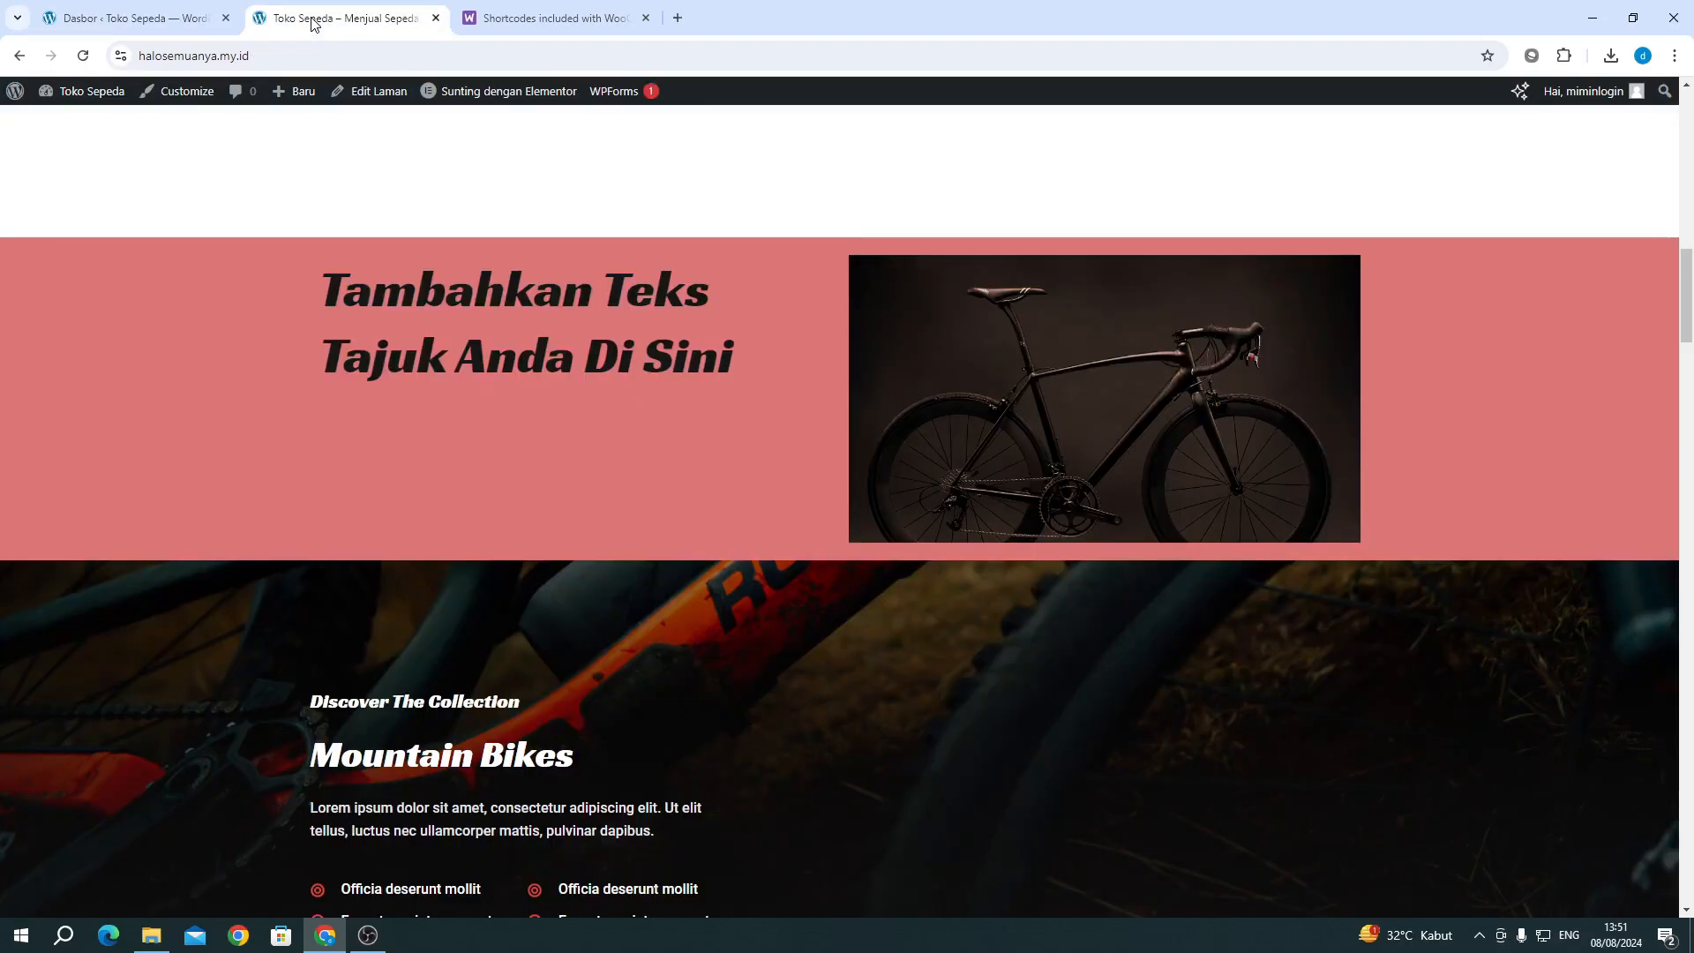
{"action": "left_click", "coordinate": [83, 56]}
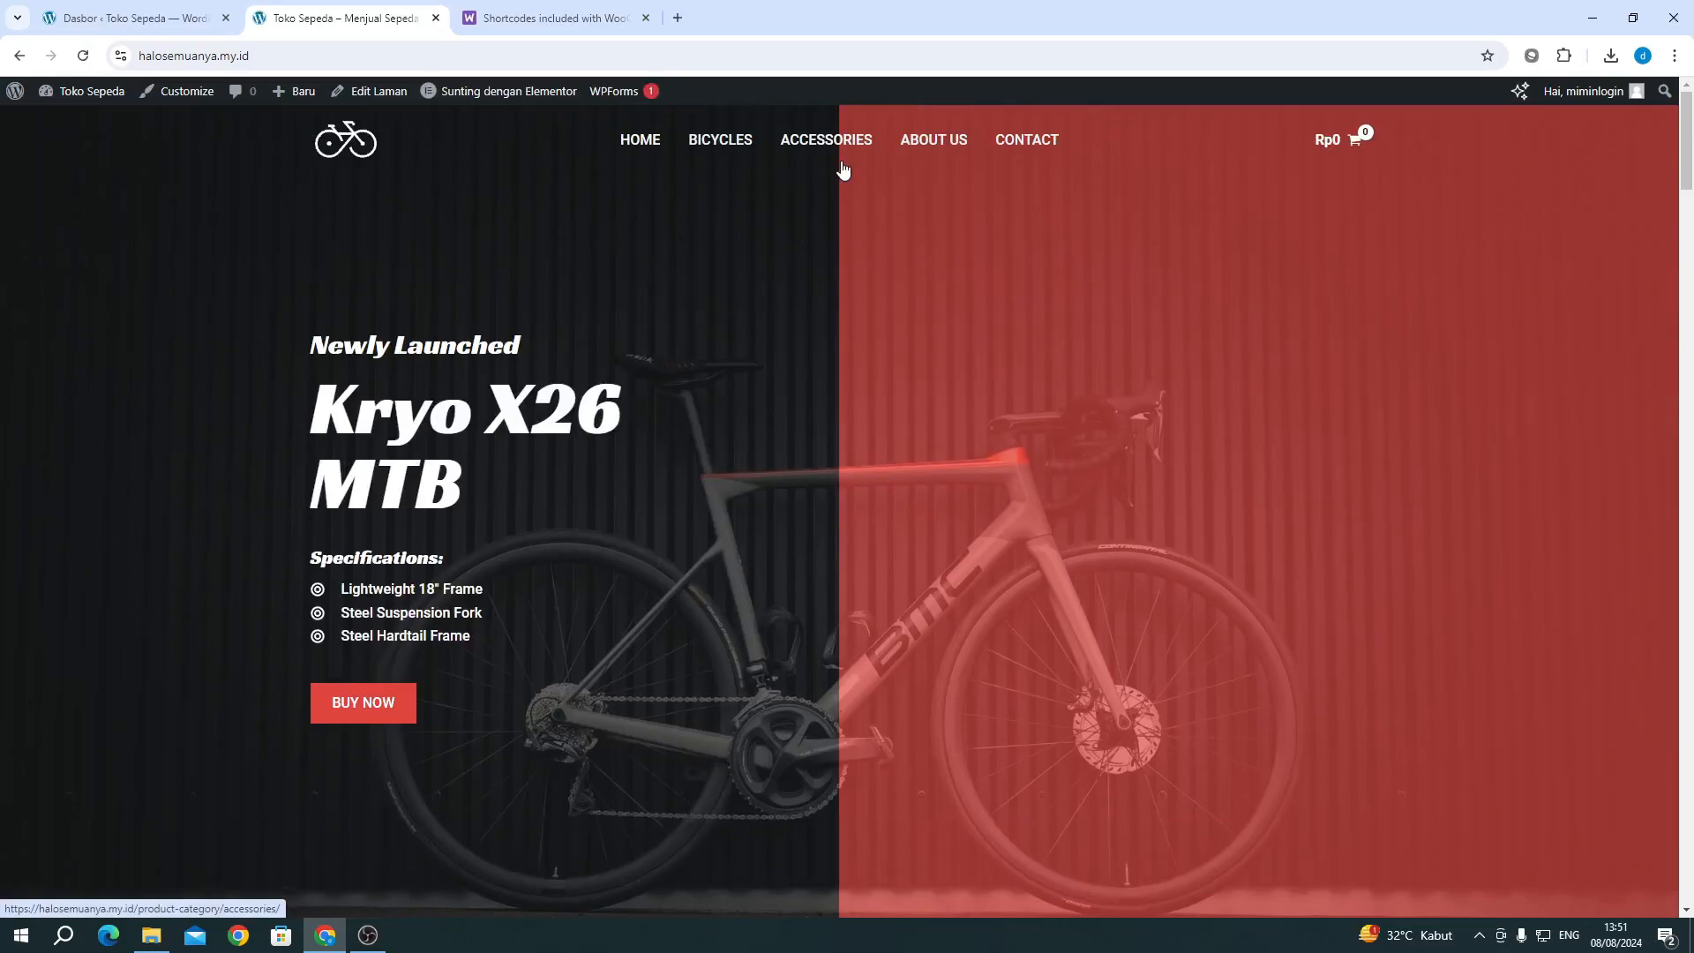
{"action": "left_click", "coordinate": [150, 20]}
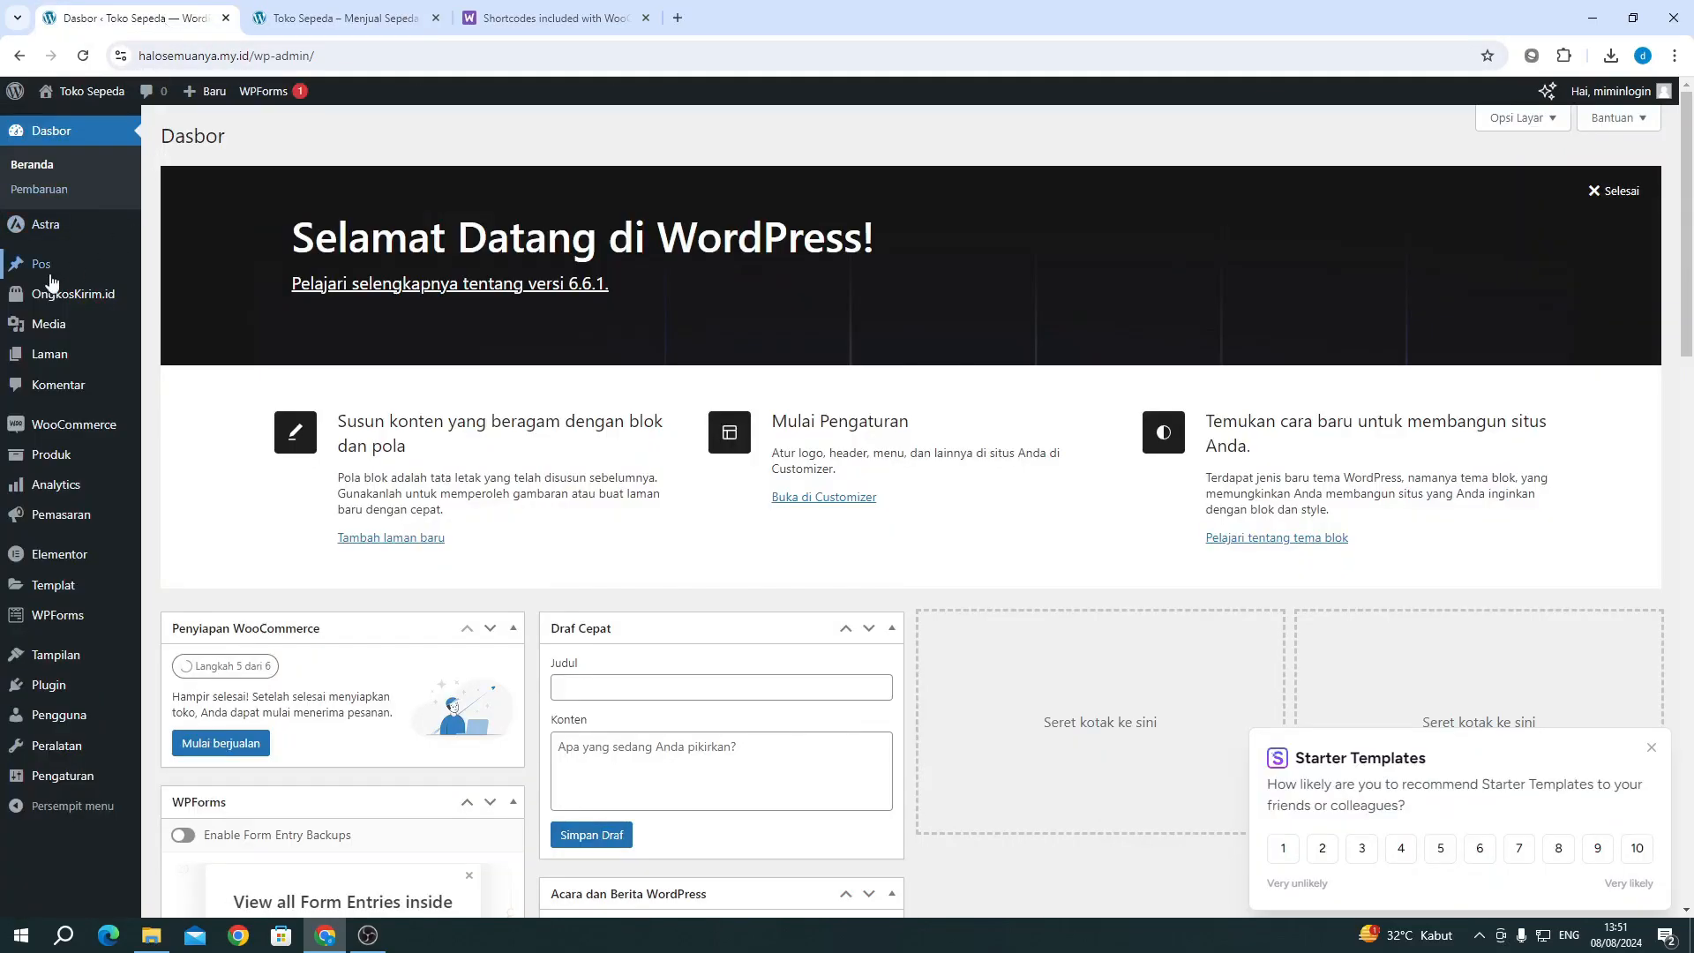
Step: Create a new page titled "Example" and publish it
{"action": "left_click", "coordinate": [186, 384]}
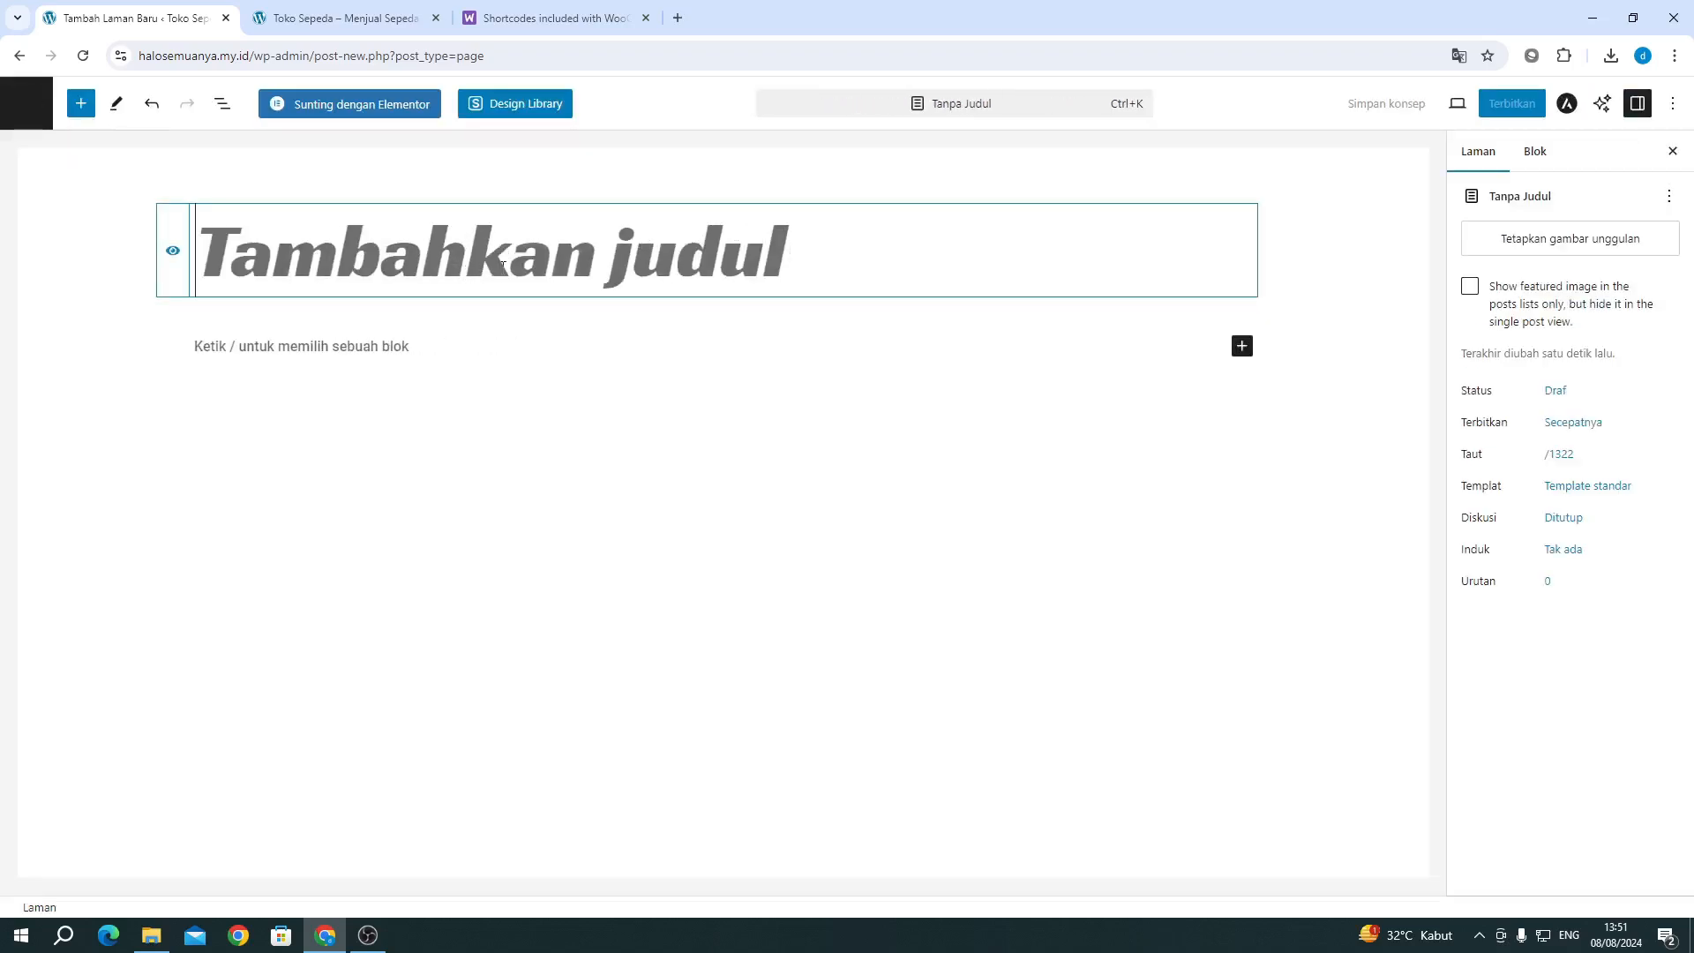
{"action": "type", "text": "Exampl"}
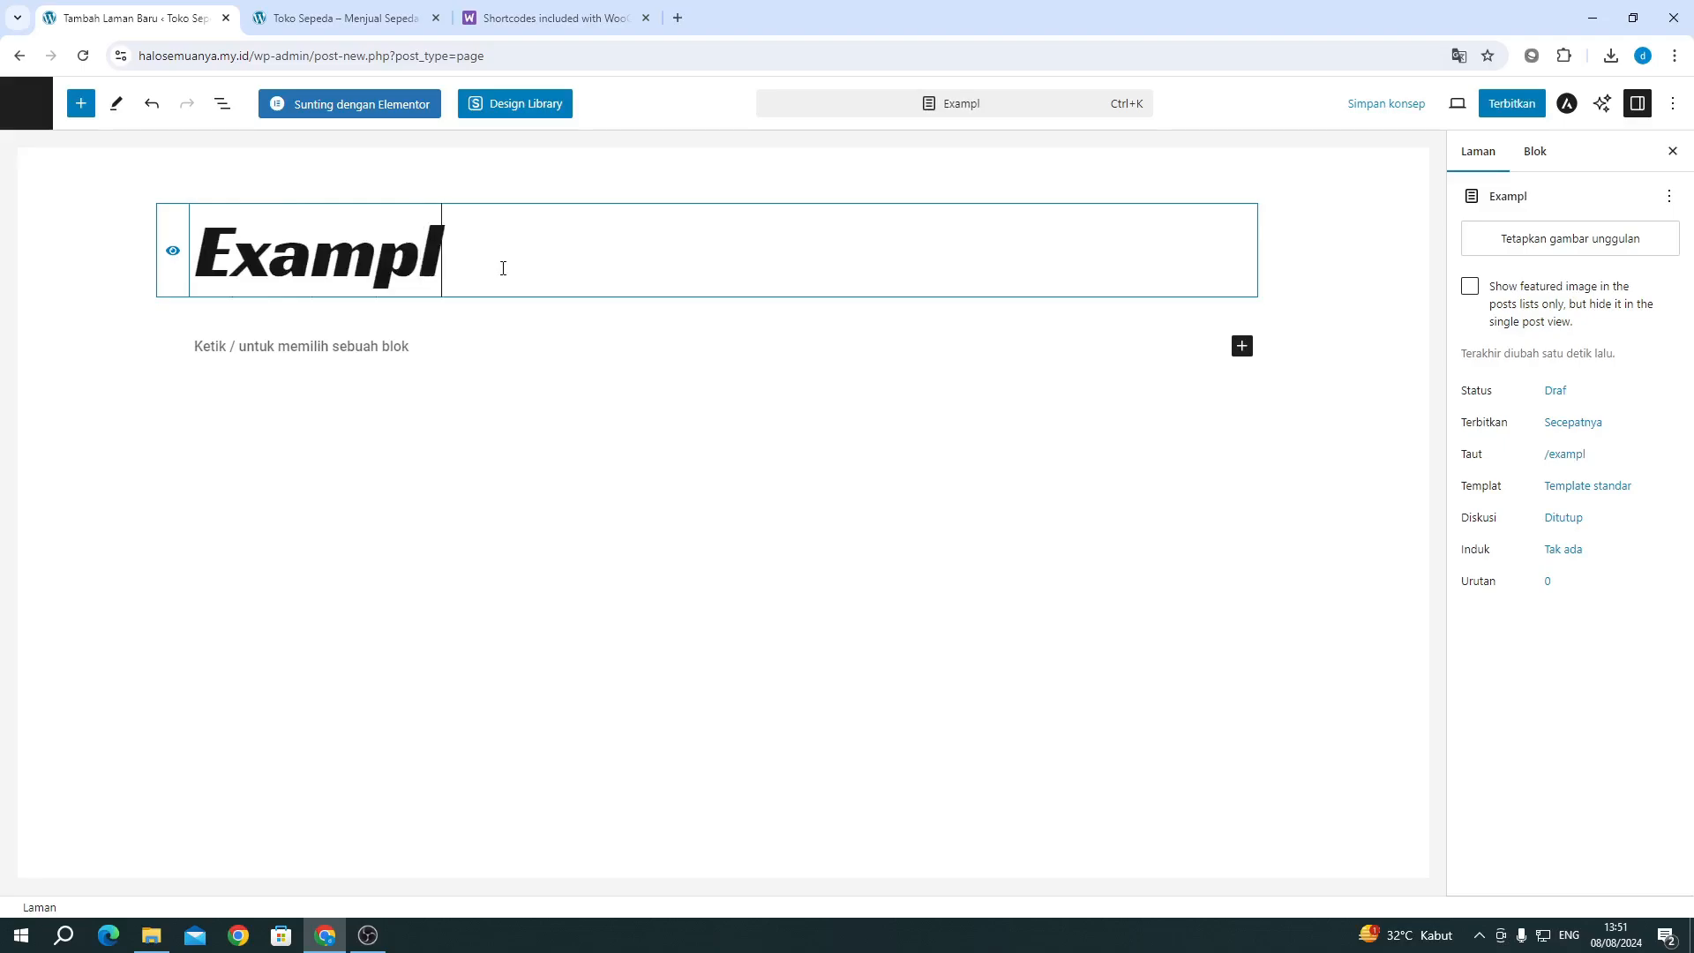
{"action": "type", "text": "e"}
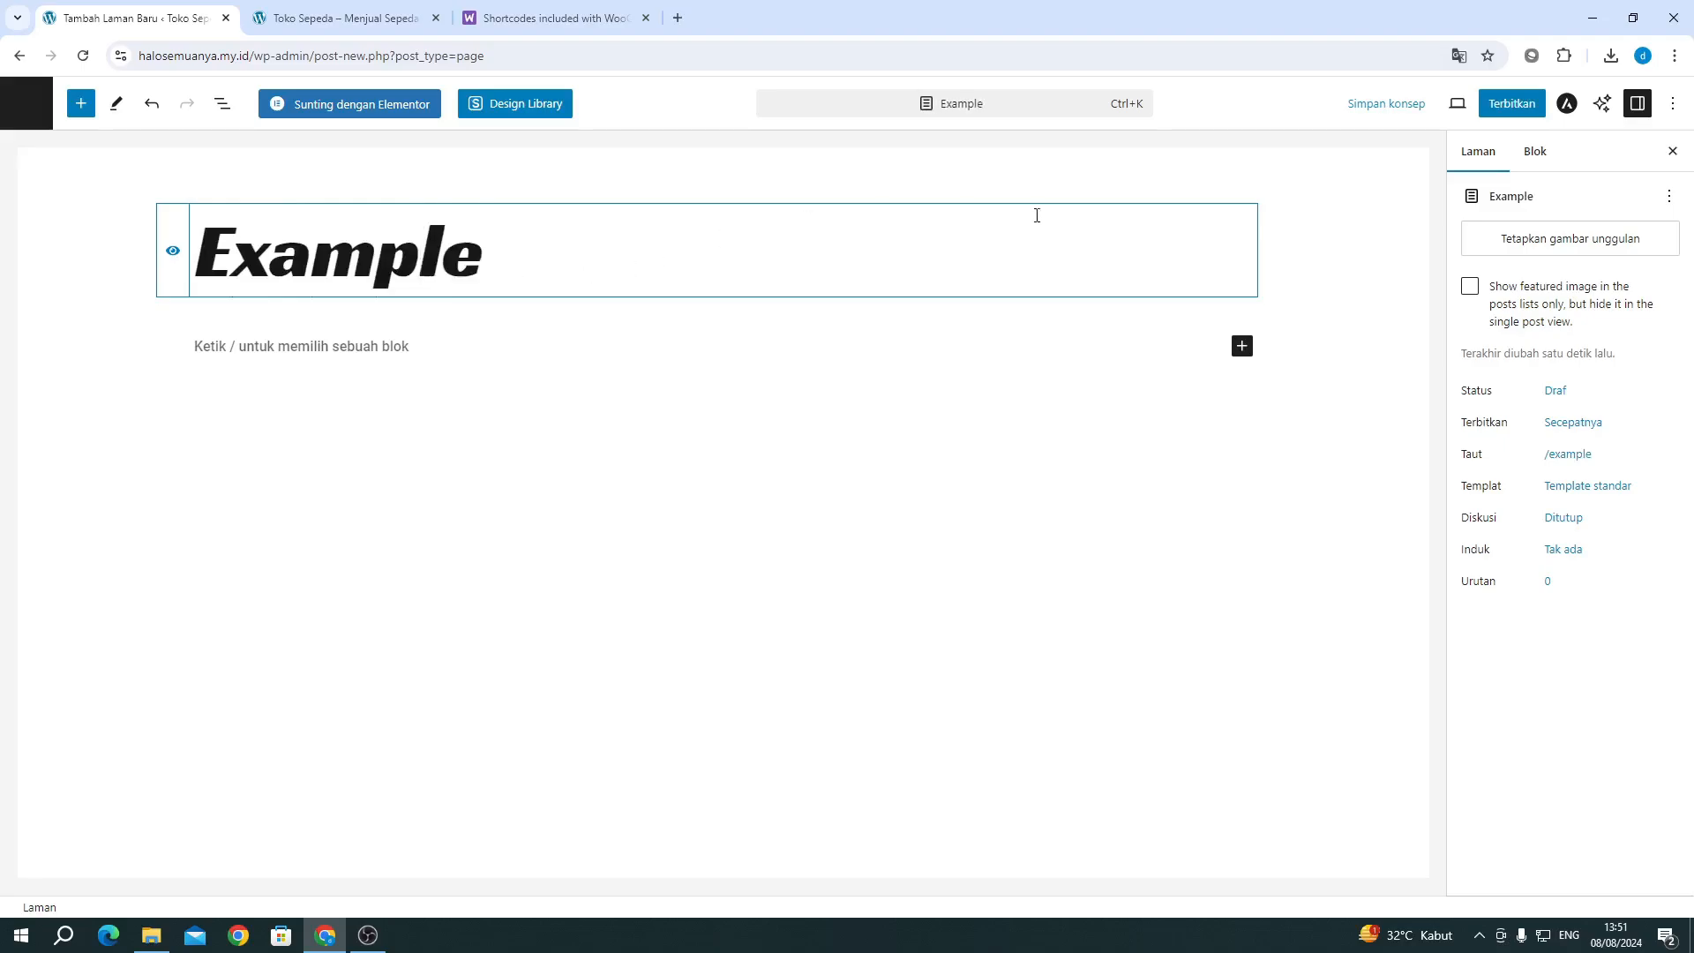
{"action": "left_click", "coordinate": [1507, 107]}
{"action": "left_click", "coordinate": [1462, 113]}
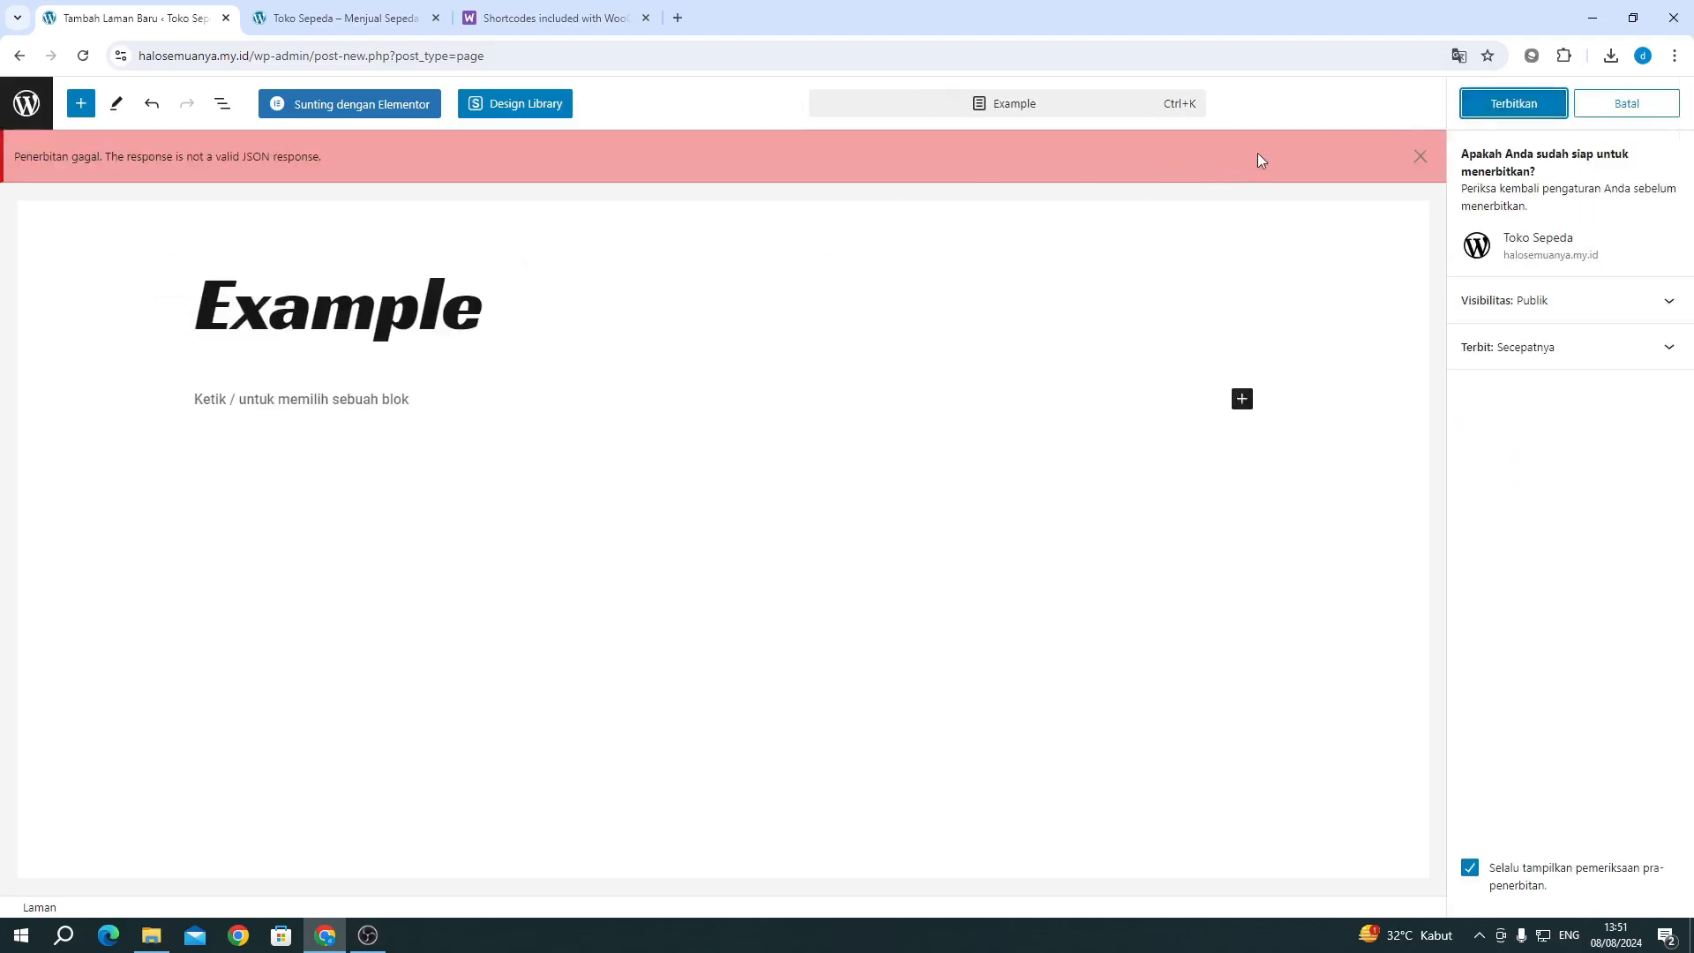
{"action": "left_click", "coordinate": [1500, 113]}
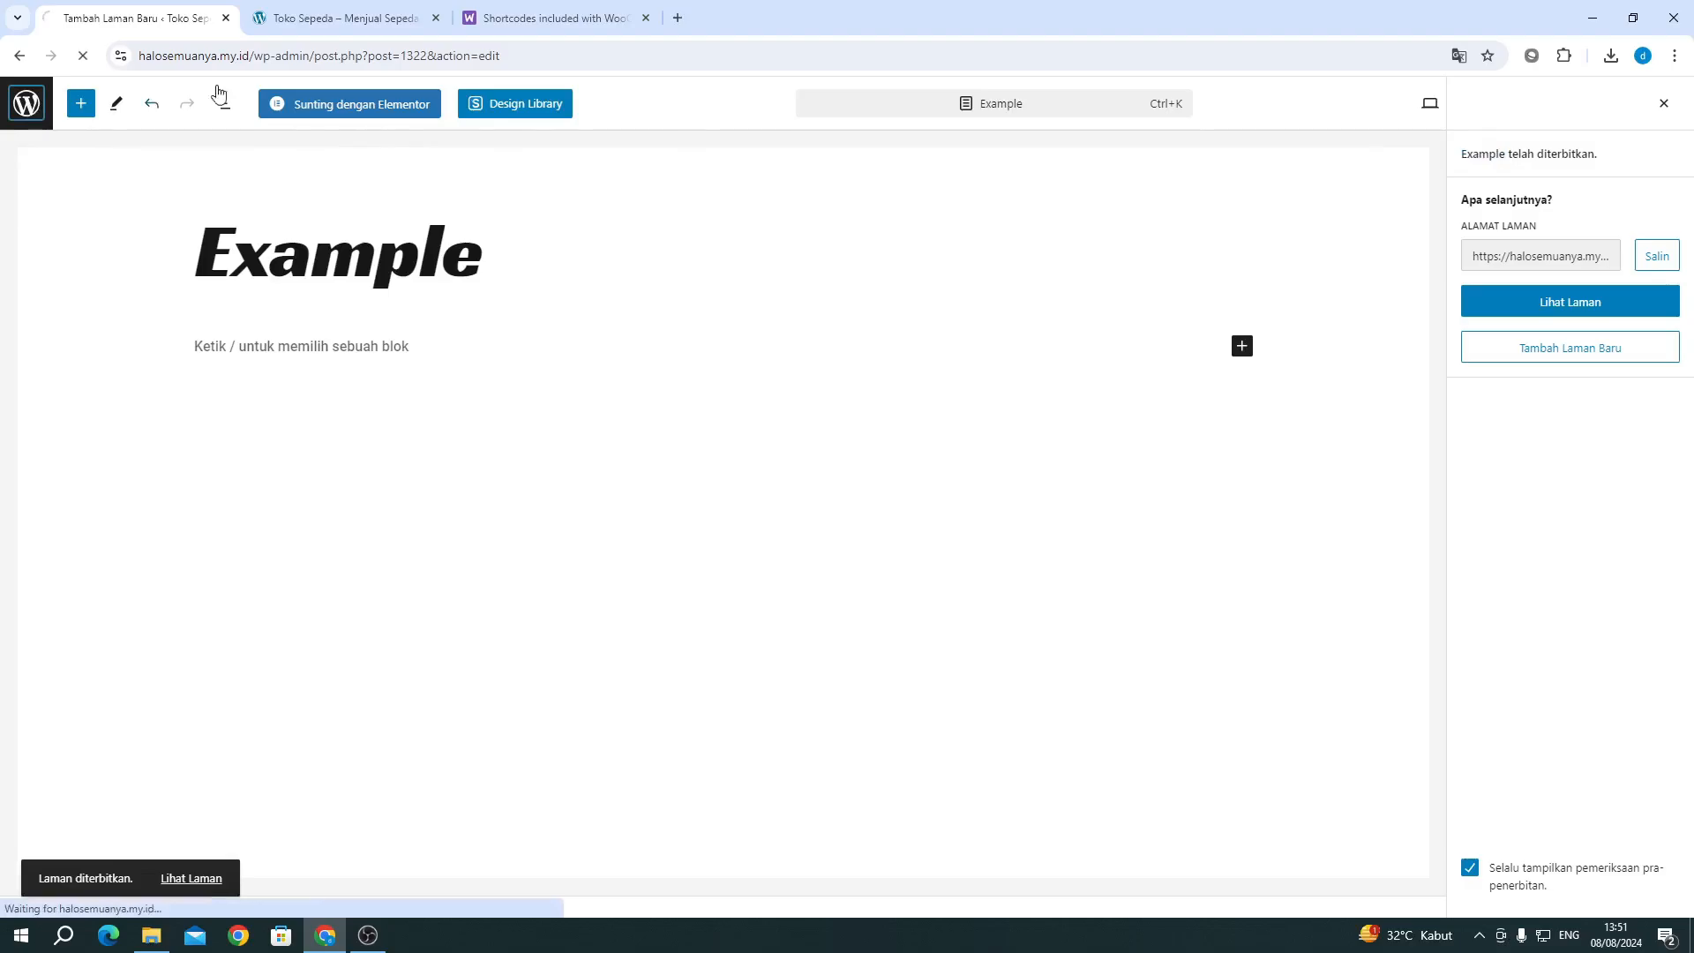
Step: Check the header navigation on the reloaded live site for the Example page and return to the page list
{"action": "left_click", "coordinate": [339, 17]}
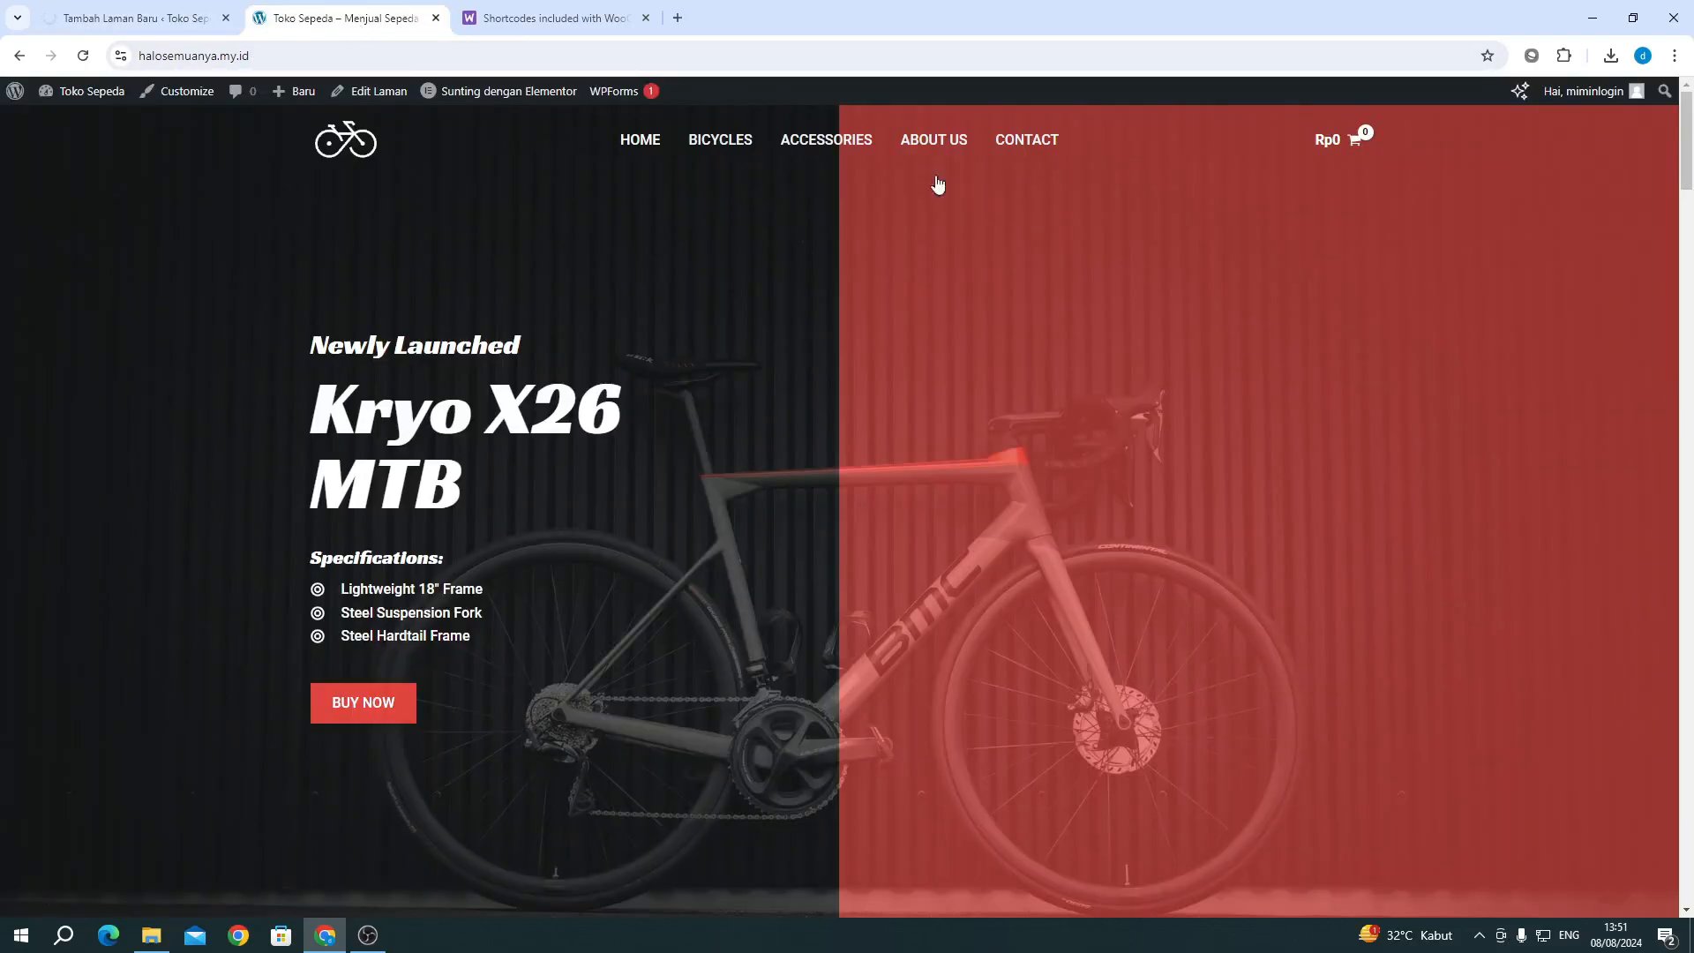
{"action": "left_click", "coordinate": [83, 56]}
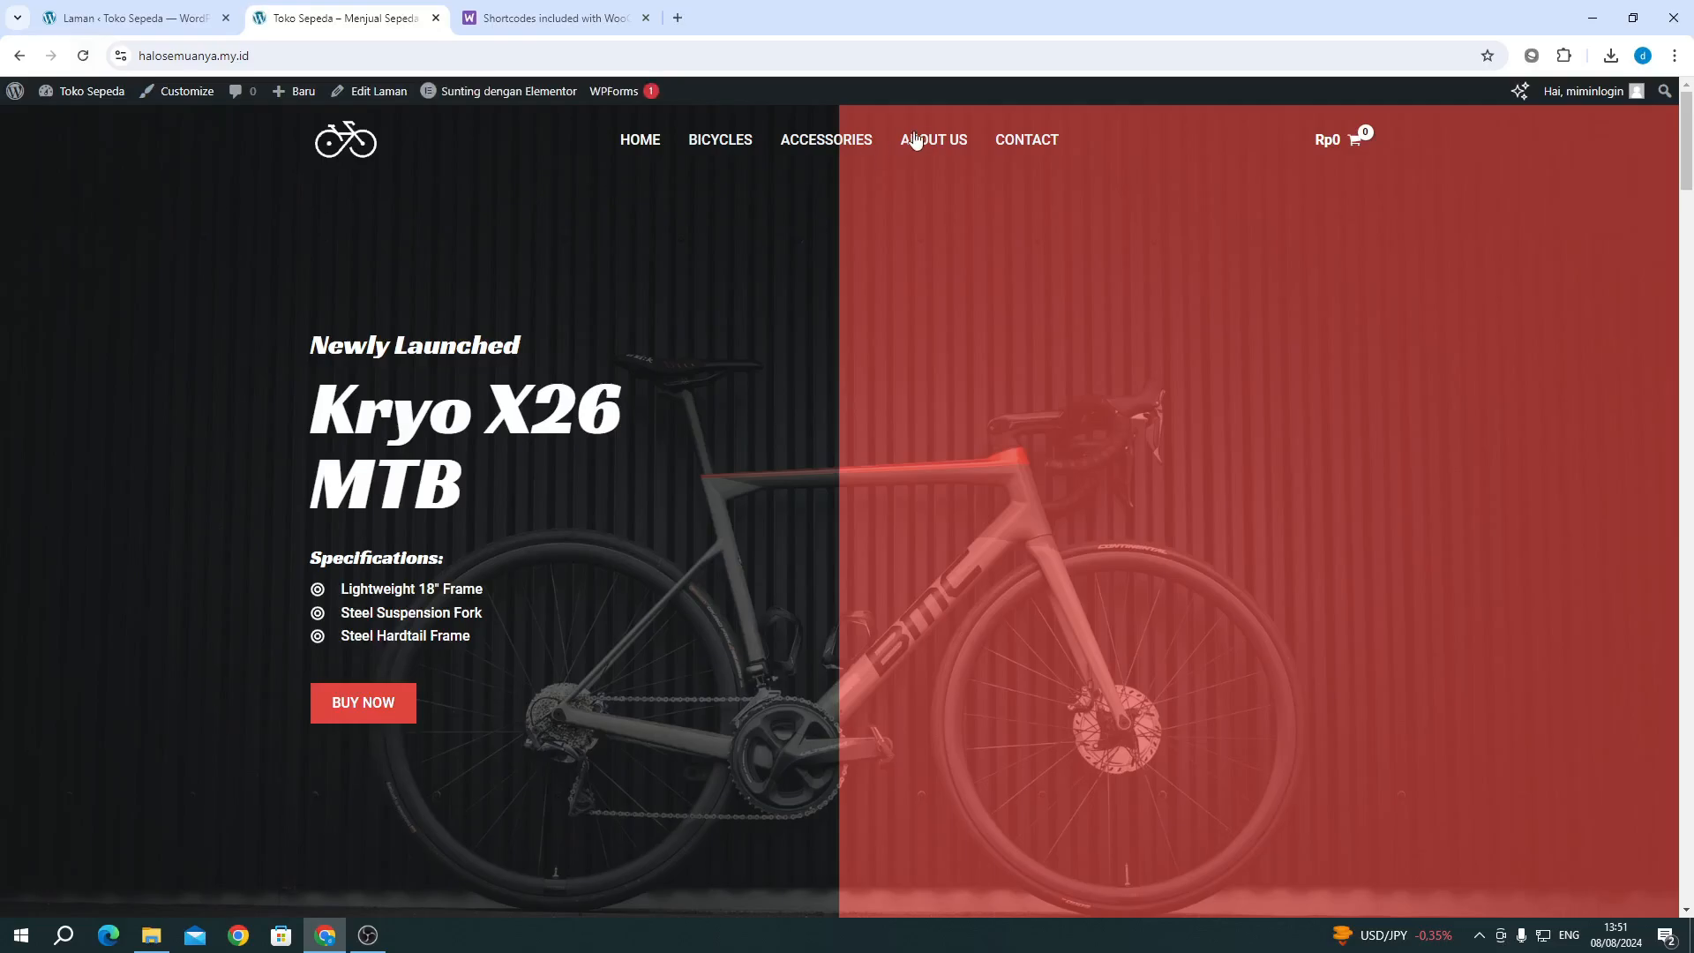
{"action": "left_click", "coordinate": [115, 18]}
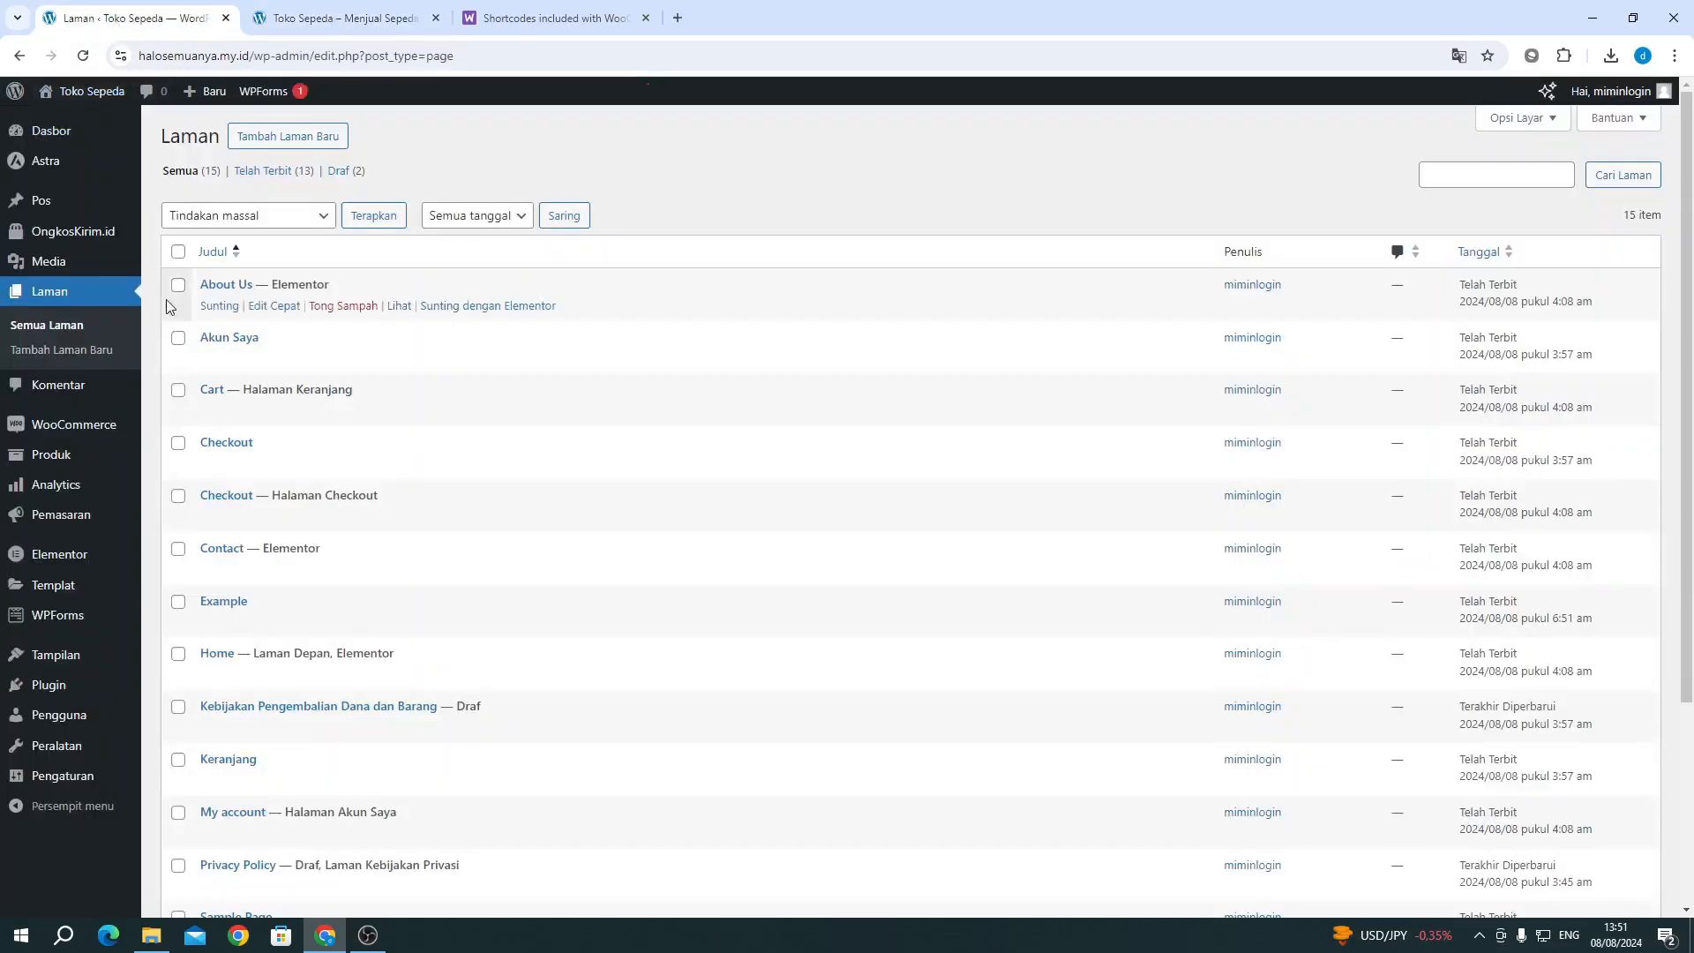
Step: Open the site's menu editor, compare it with the live store's header navigation, and load Main menu (Menu Utama) for editing
{"action": "mouse_move", "coordinate": [67, 655]}
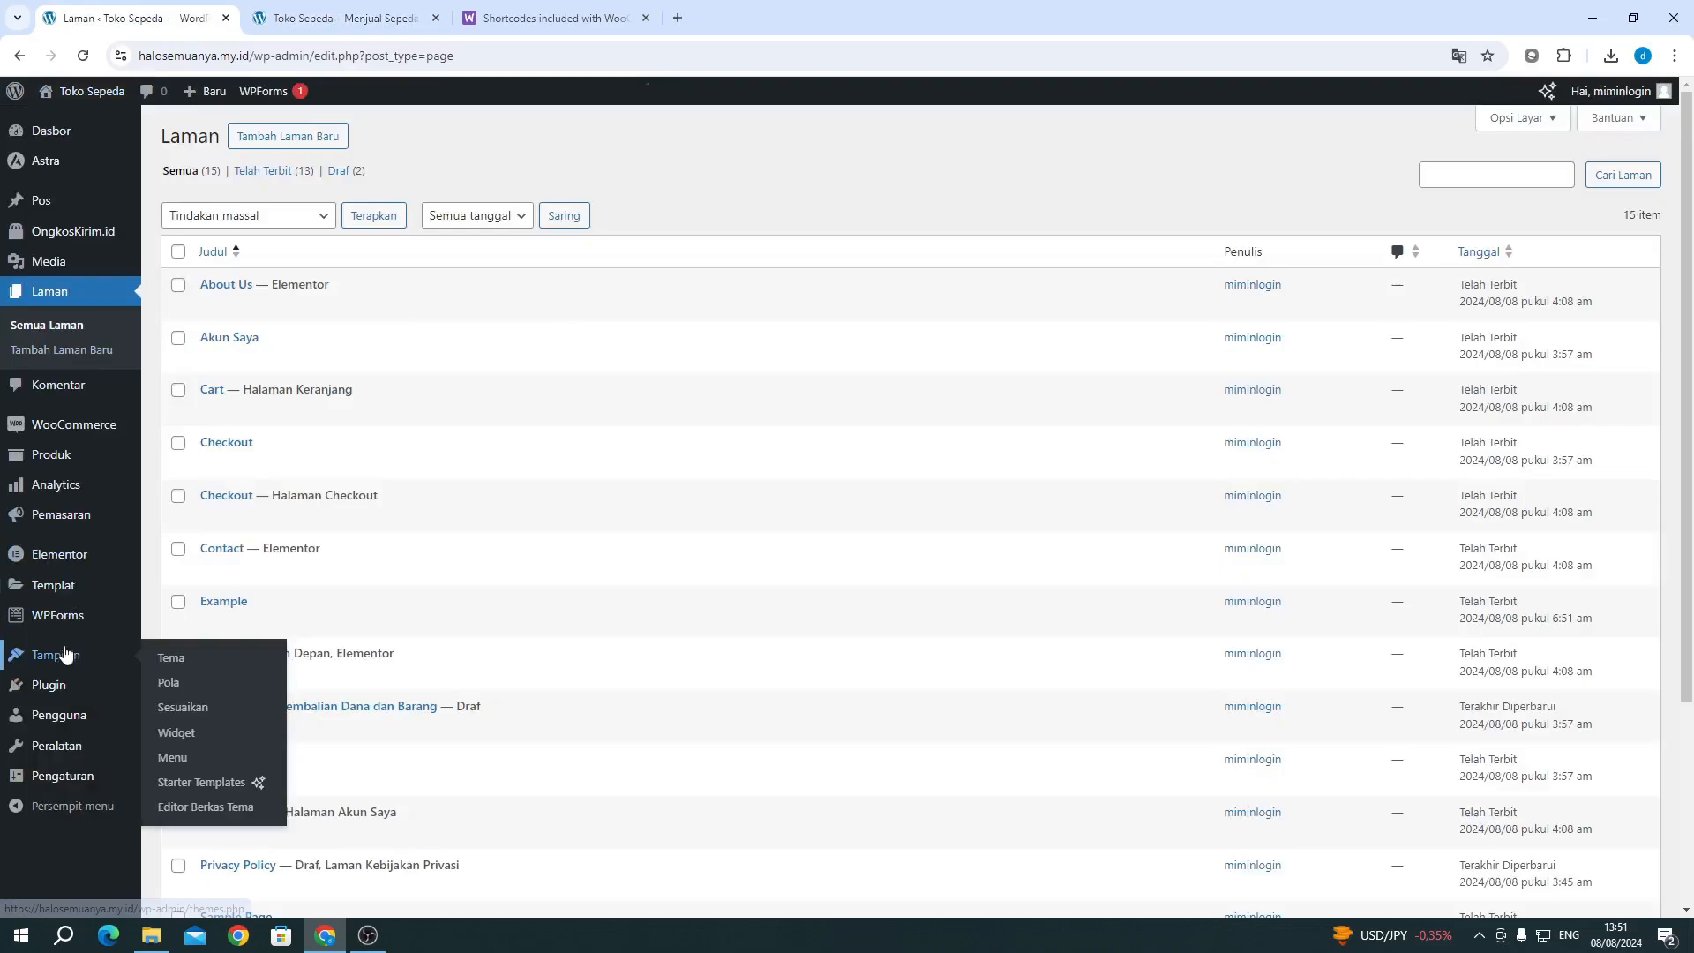
{"action": "left_click", "coordinate": [228, 760]}
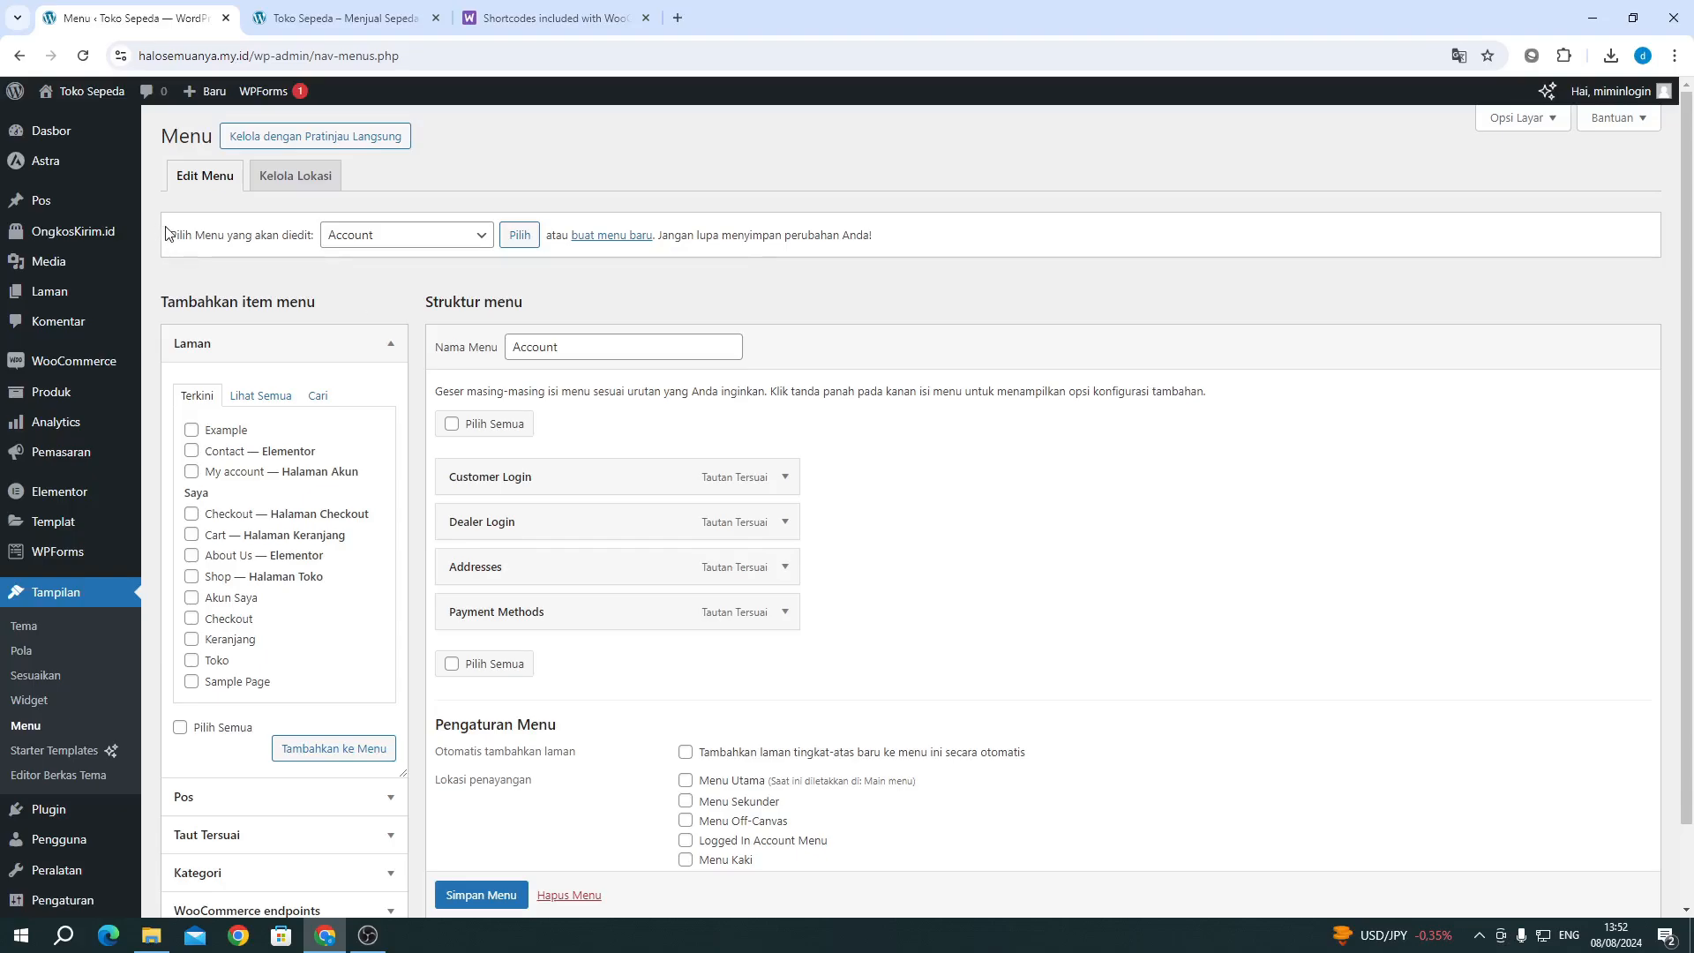
{"action": "left_click_drag", "start_coordinate": [170, 236], "coordinate": [291, 251]}
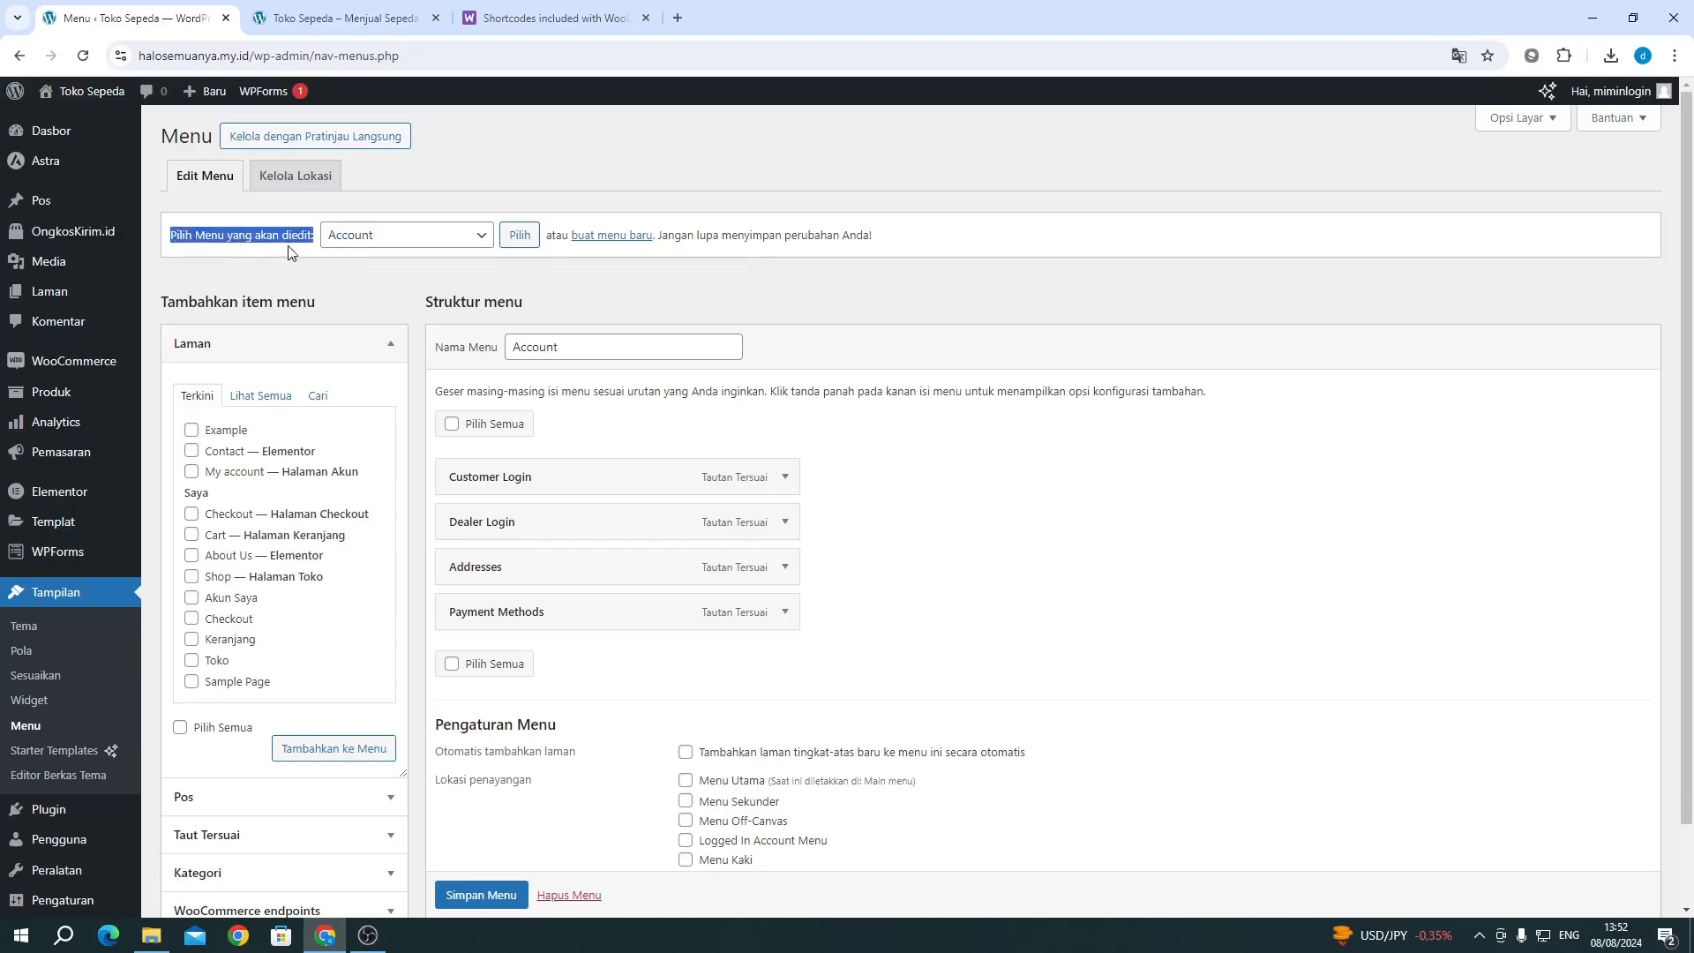
{"action": "left_click", "coordinate": [309, 24]}
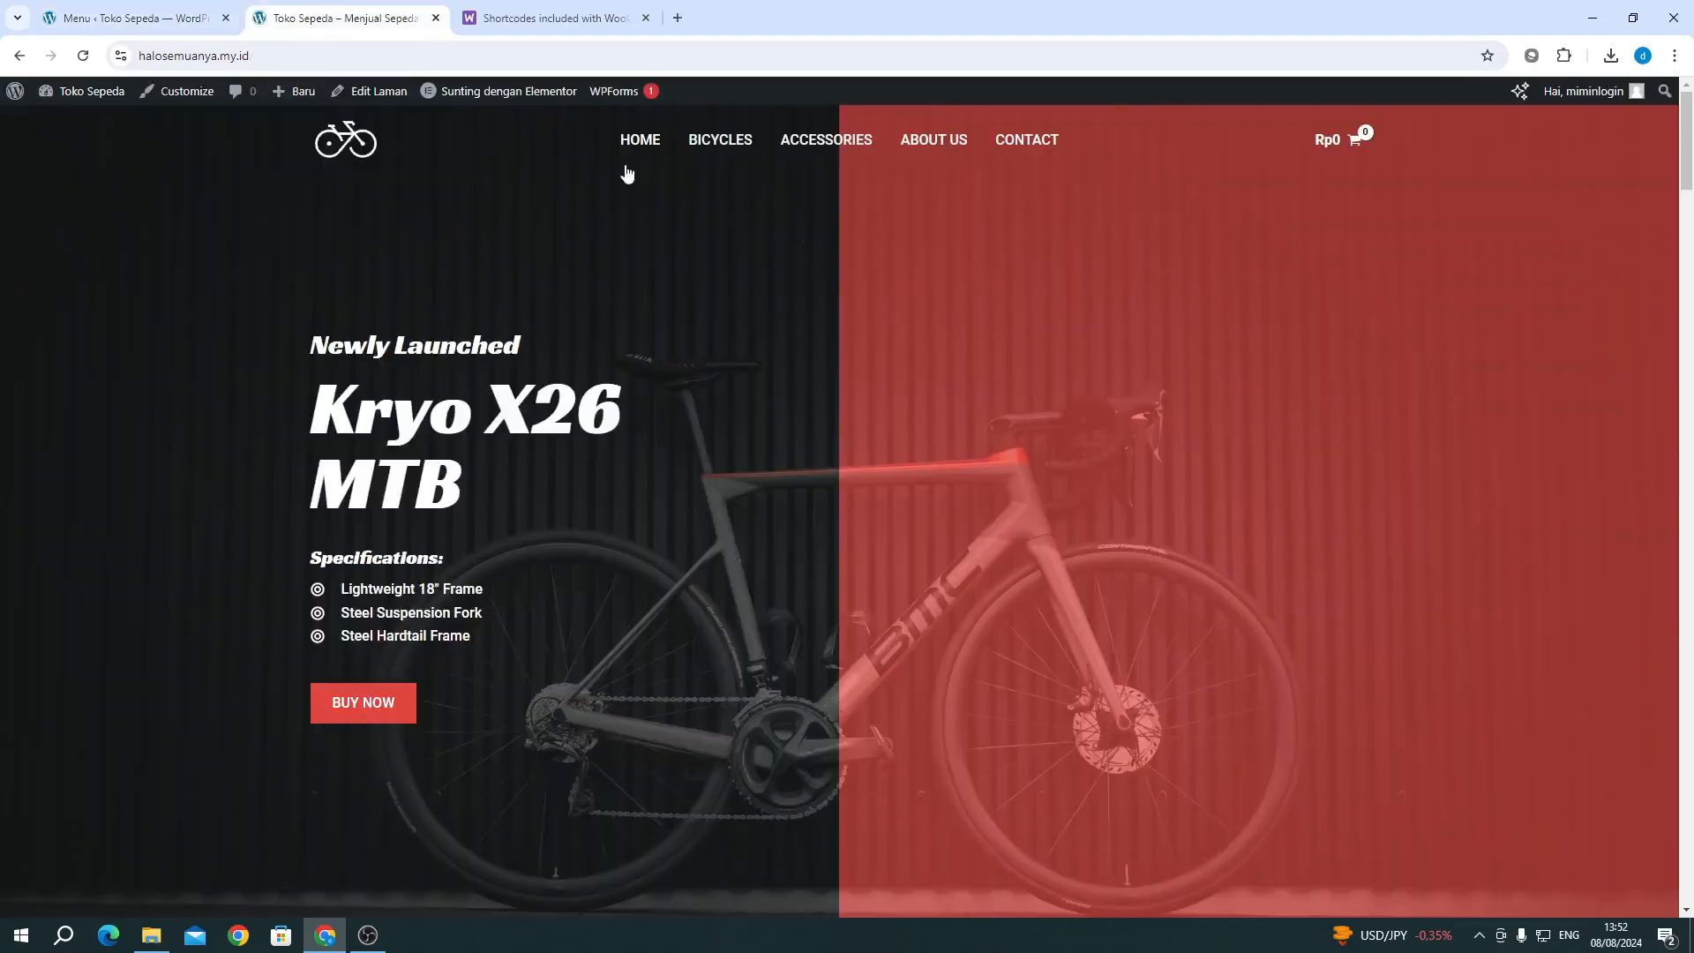
{"action": "left_click", "coordinate": [124, 19]}
{"action": "left_click", "coordinate": [375, 240]}
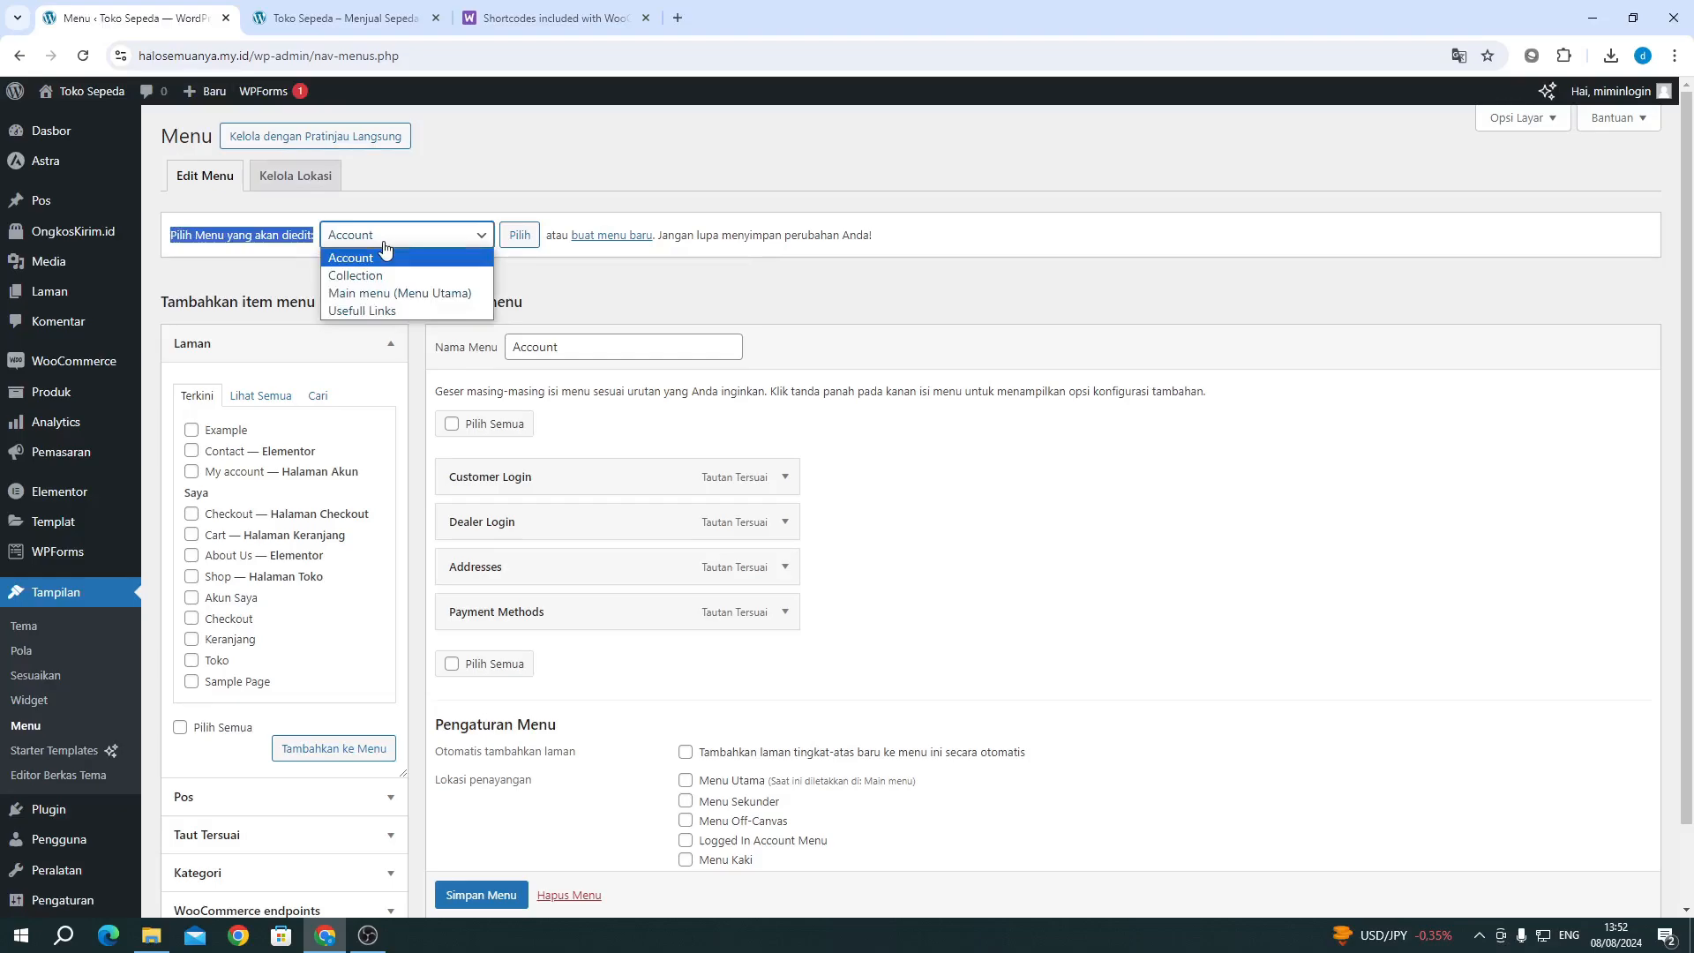
{"action": "left_click", "coordinate": [324, 19]}
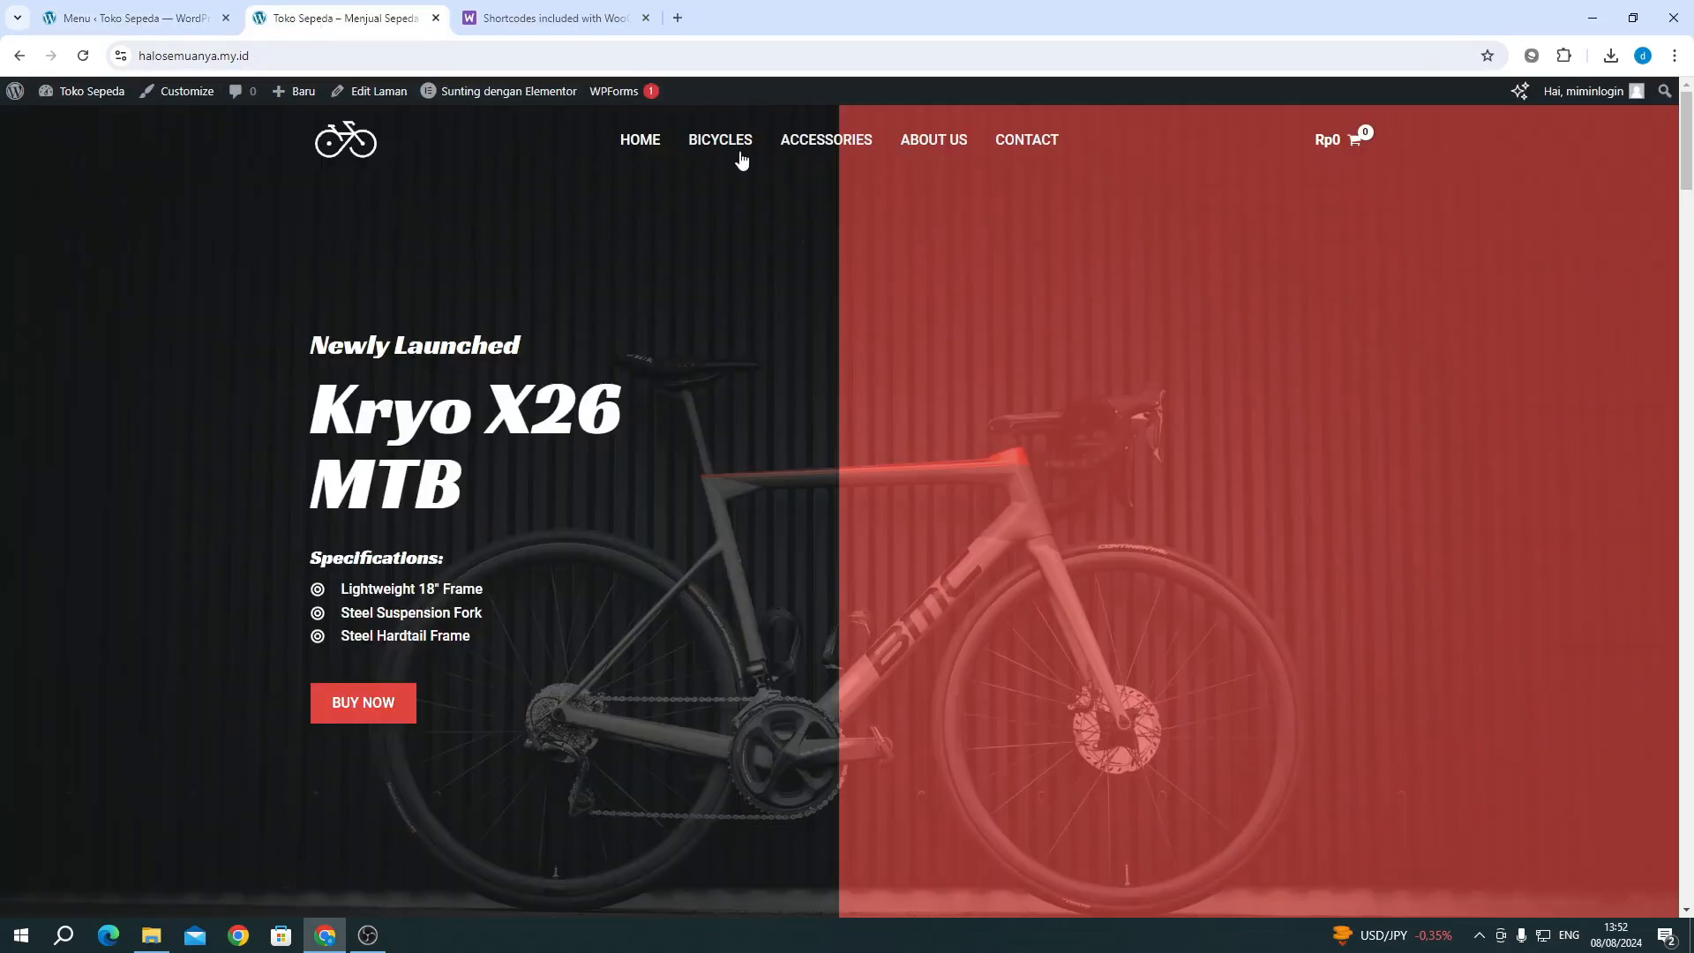
{"action": "left_click", "coordinate": [181, 21]}
{"action": "left_click", "coordinate": [362, 235]}
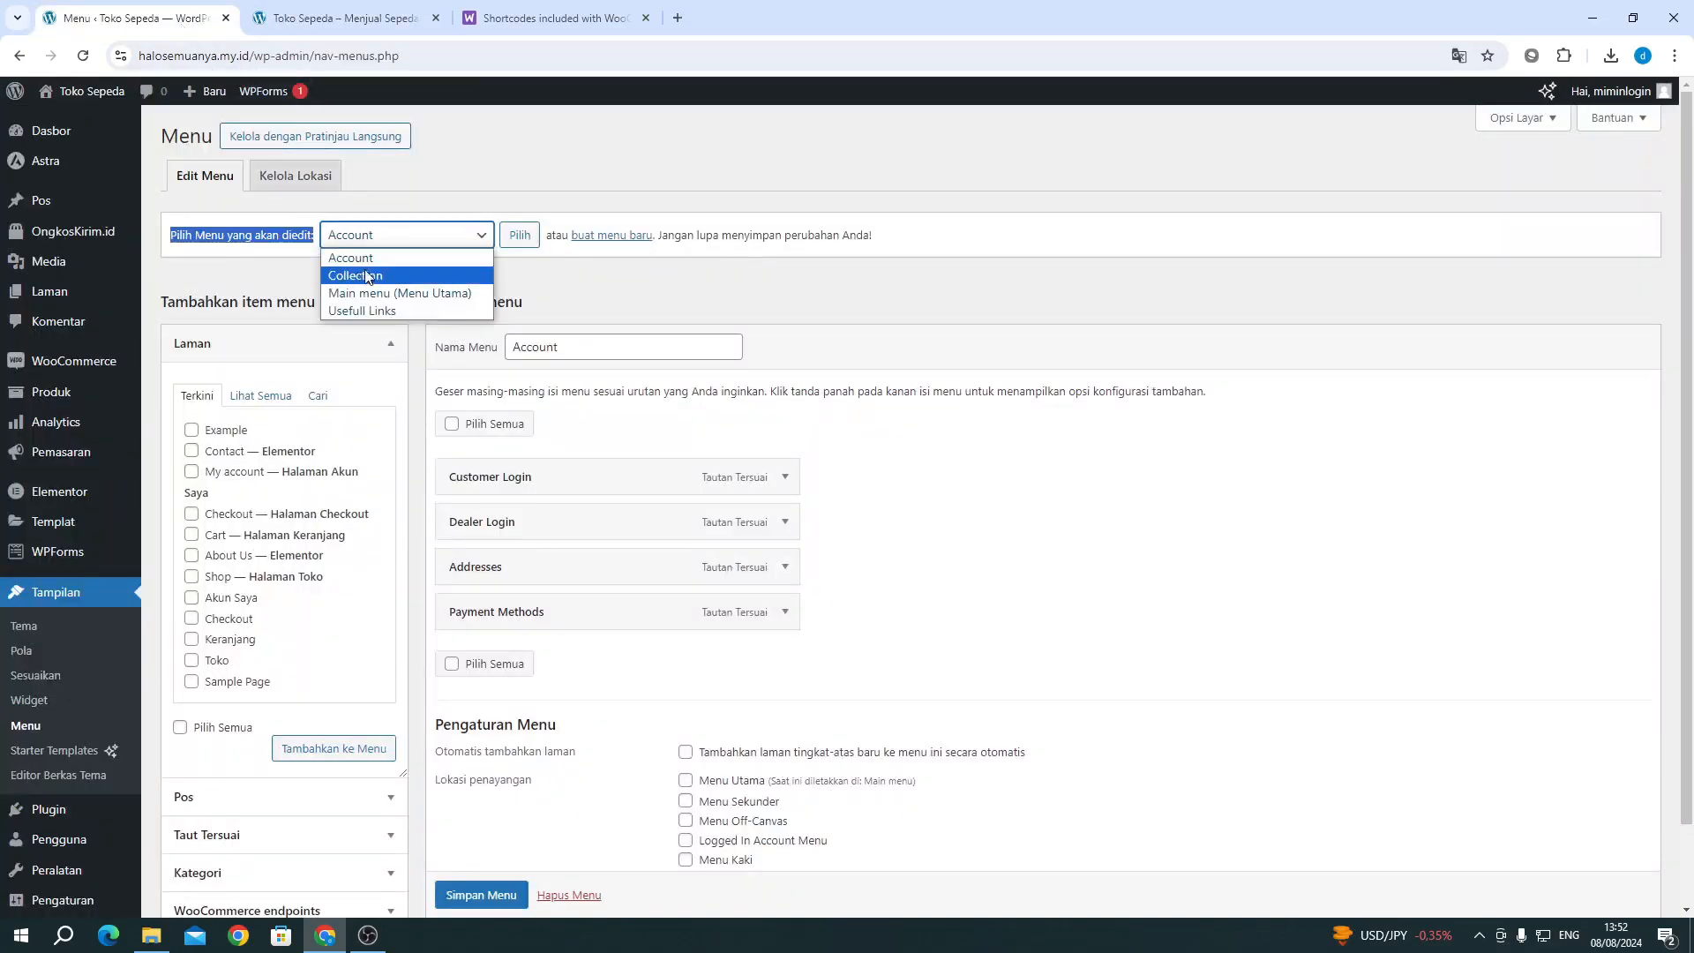
{"action": "left_click", "coordinate": [429, 294]}
{"action": "left_click", "coordinate": [519, 236]}
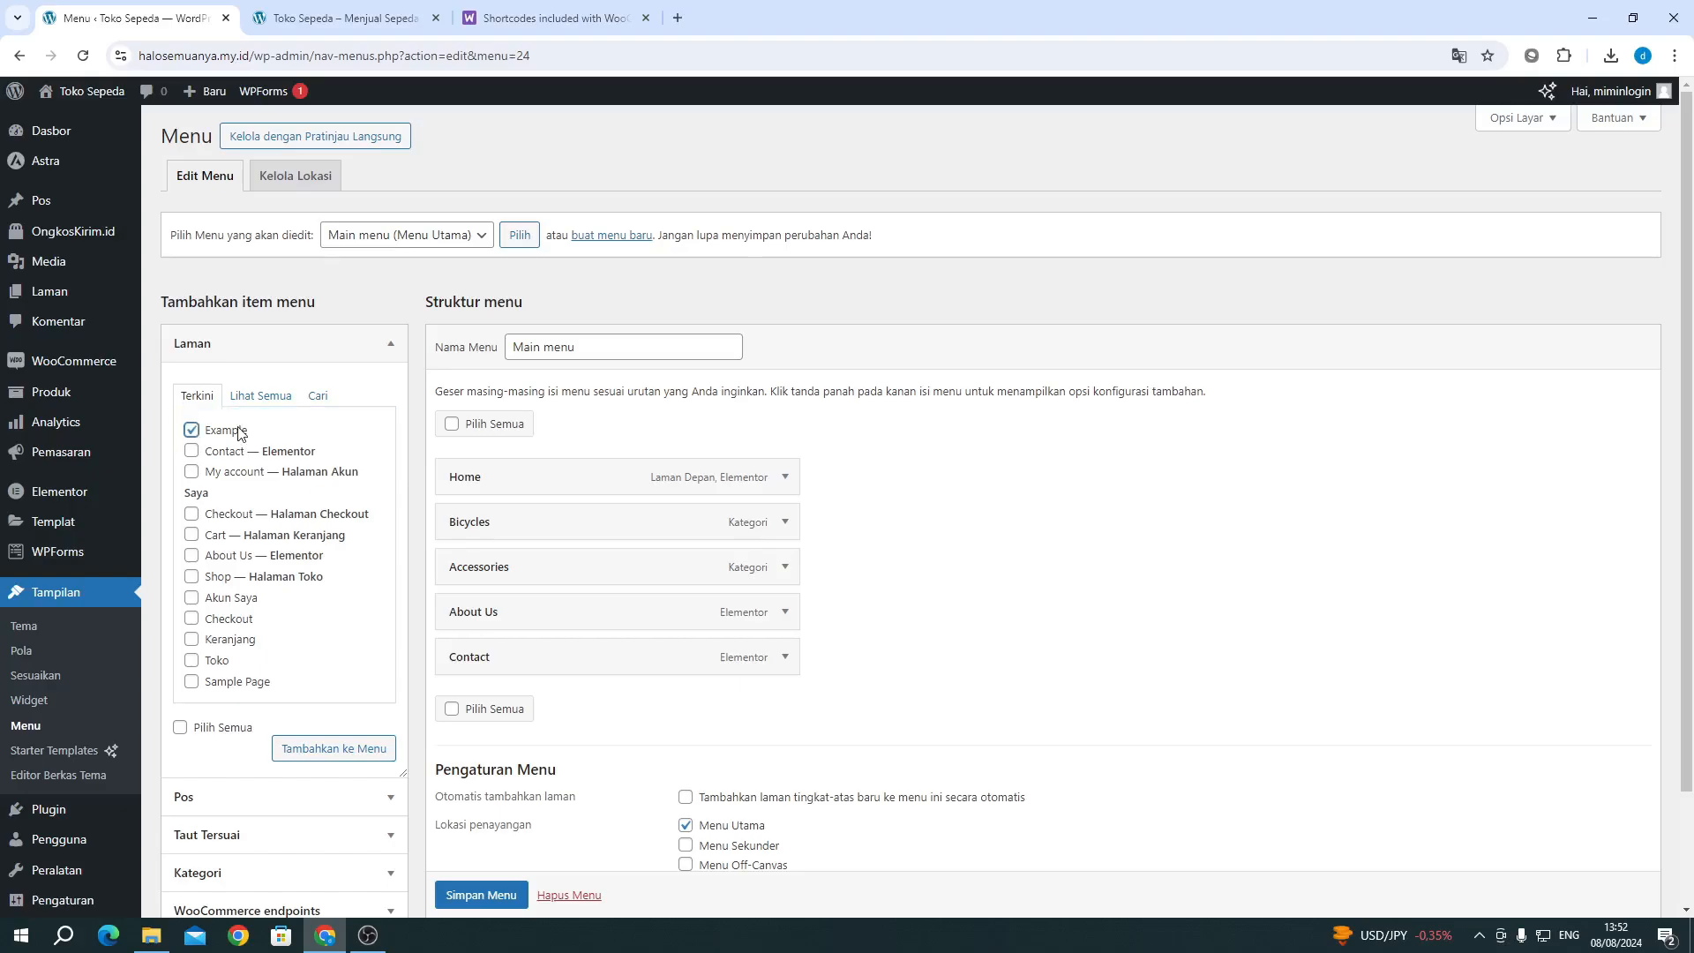
Step: Add the Example page to the Main menu and save the menu
{"action": "left_click", "coordinate": [315, 749]}
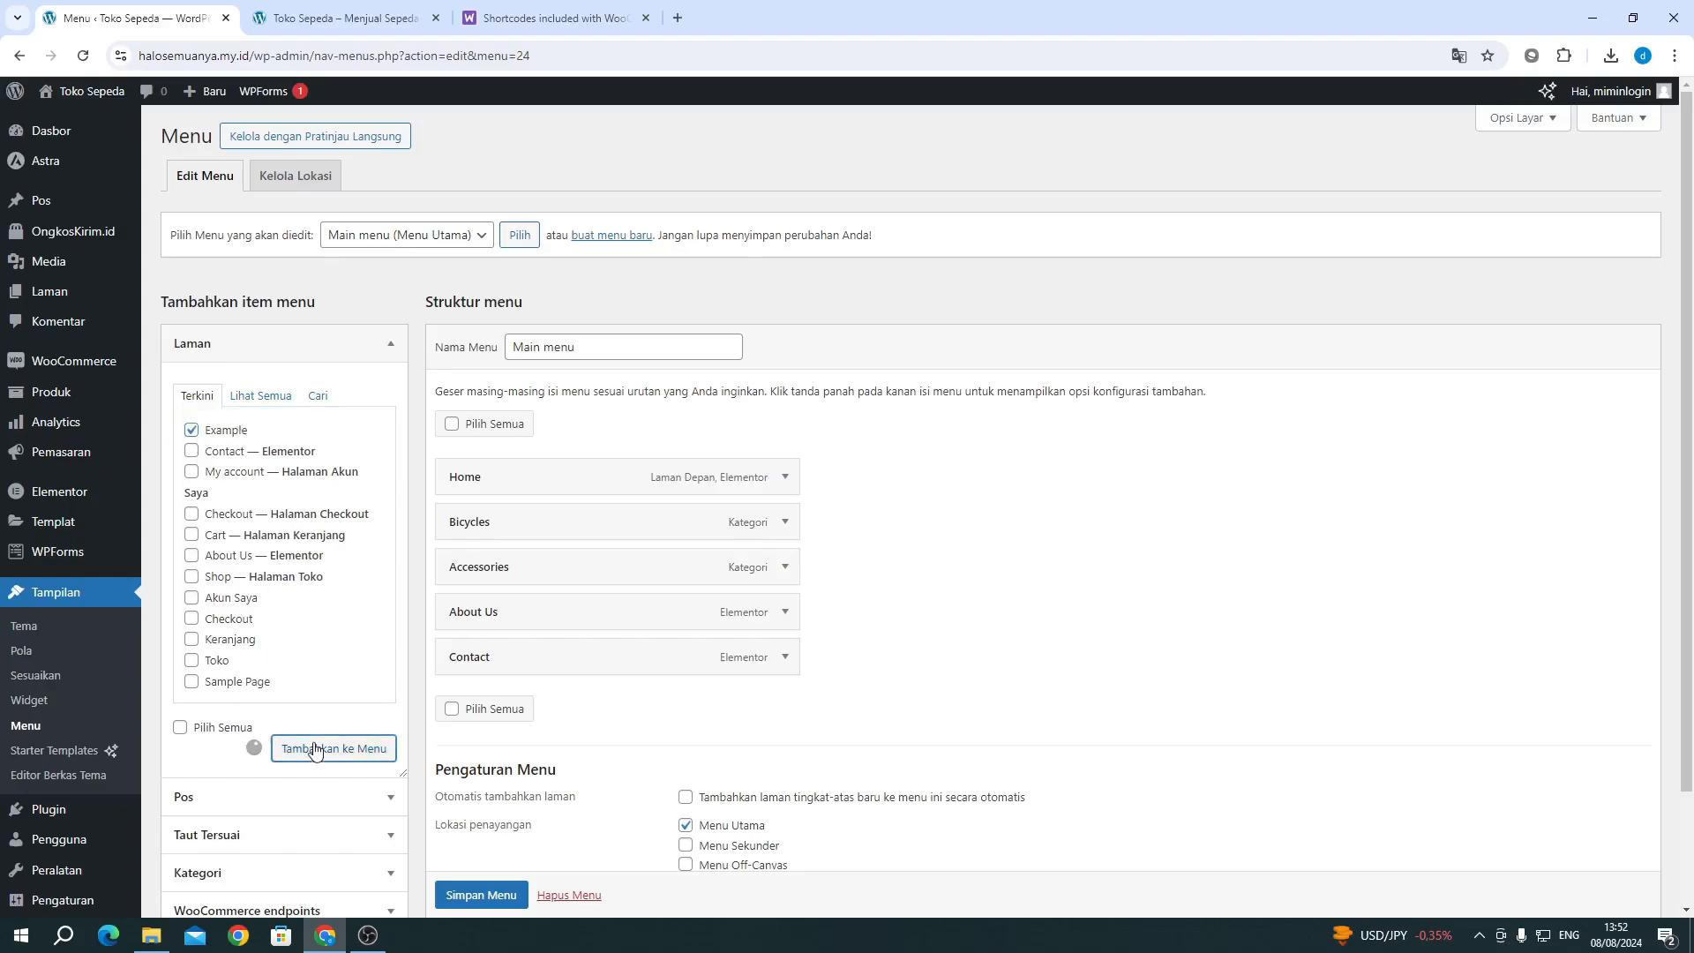
{"action": "scroll", "coordinate": [1130, 631], "scroll_direction": "down", "scroll_amount": 1}
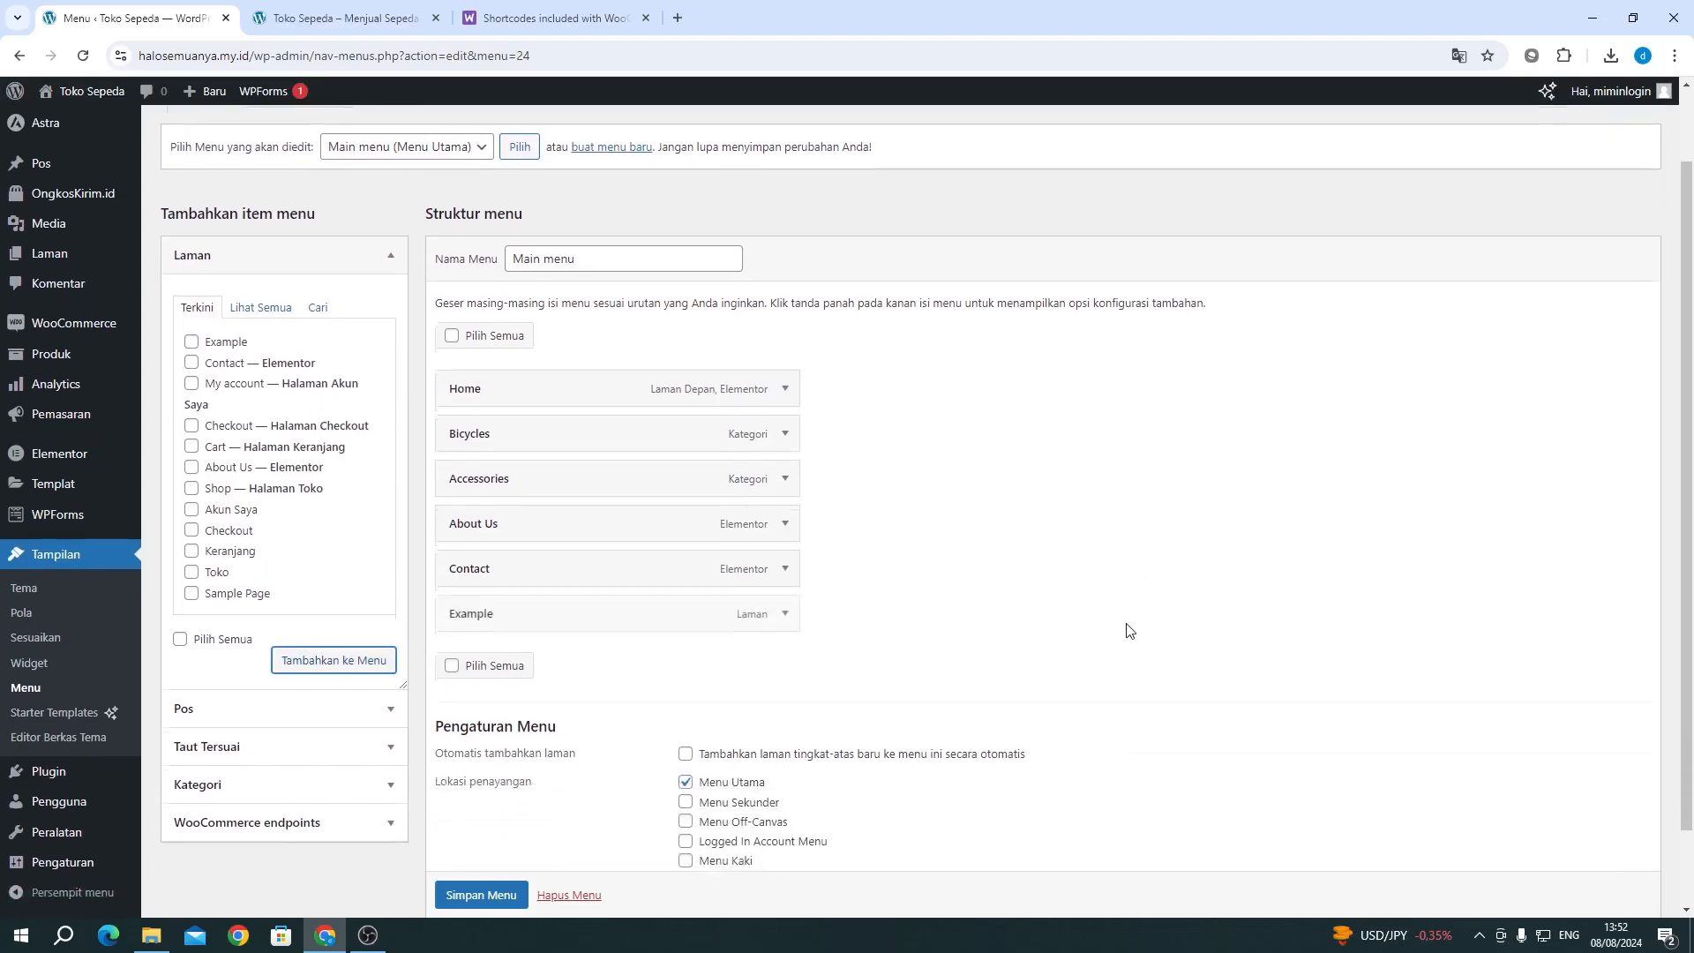
{"action": "mouse_move", "coordinate": [515, 609]}
{"action": "left_mouse_down"}
{"action": "mouse_move", "coordinate": [518, 427]}
{"action": "mouse_move", "coordinate": [506, 616]}
{"action": "left_mouse_up"}
{"action": "scroll", "coordinate": [506, 613], "scroll_direction": "down", "scroll_amount": 1}
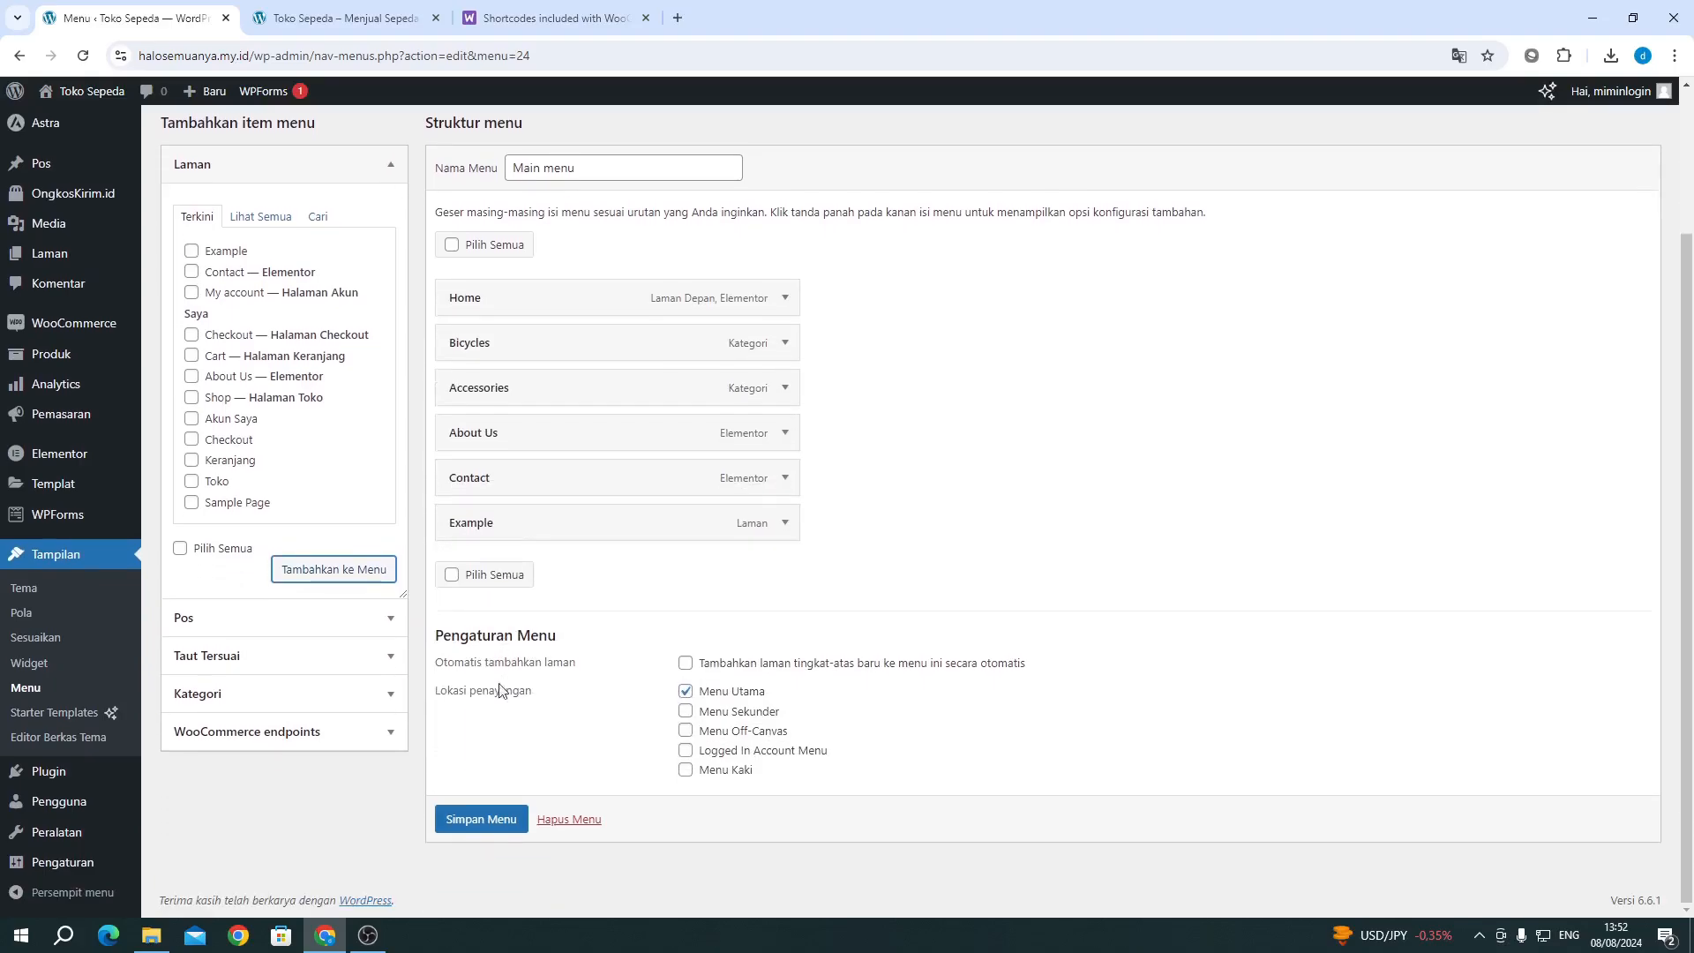
{"action": "left_click", "coordinate": [481, 821]}
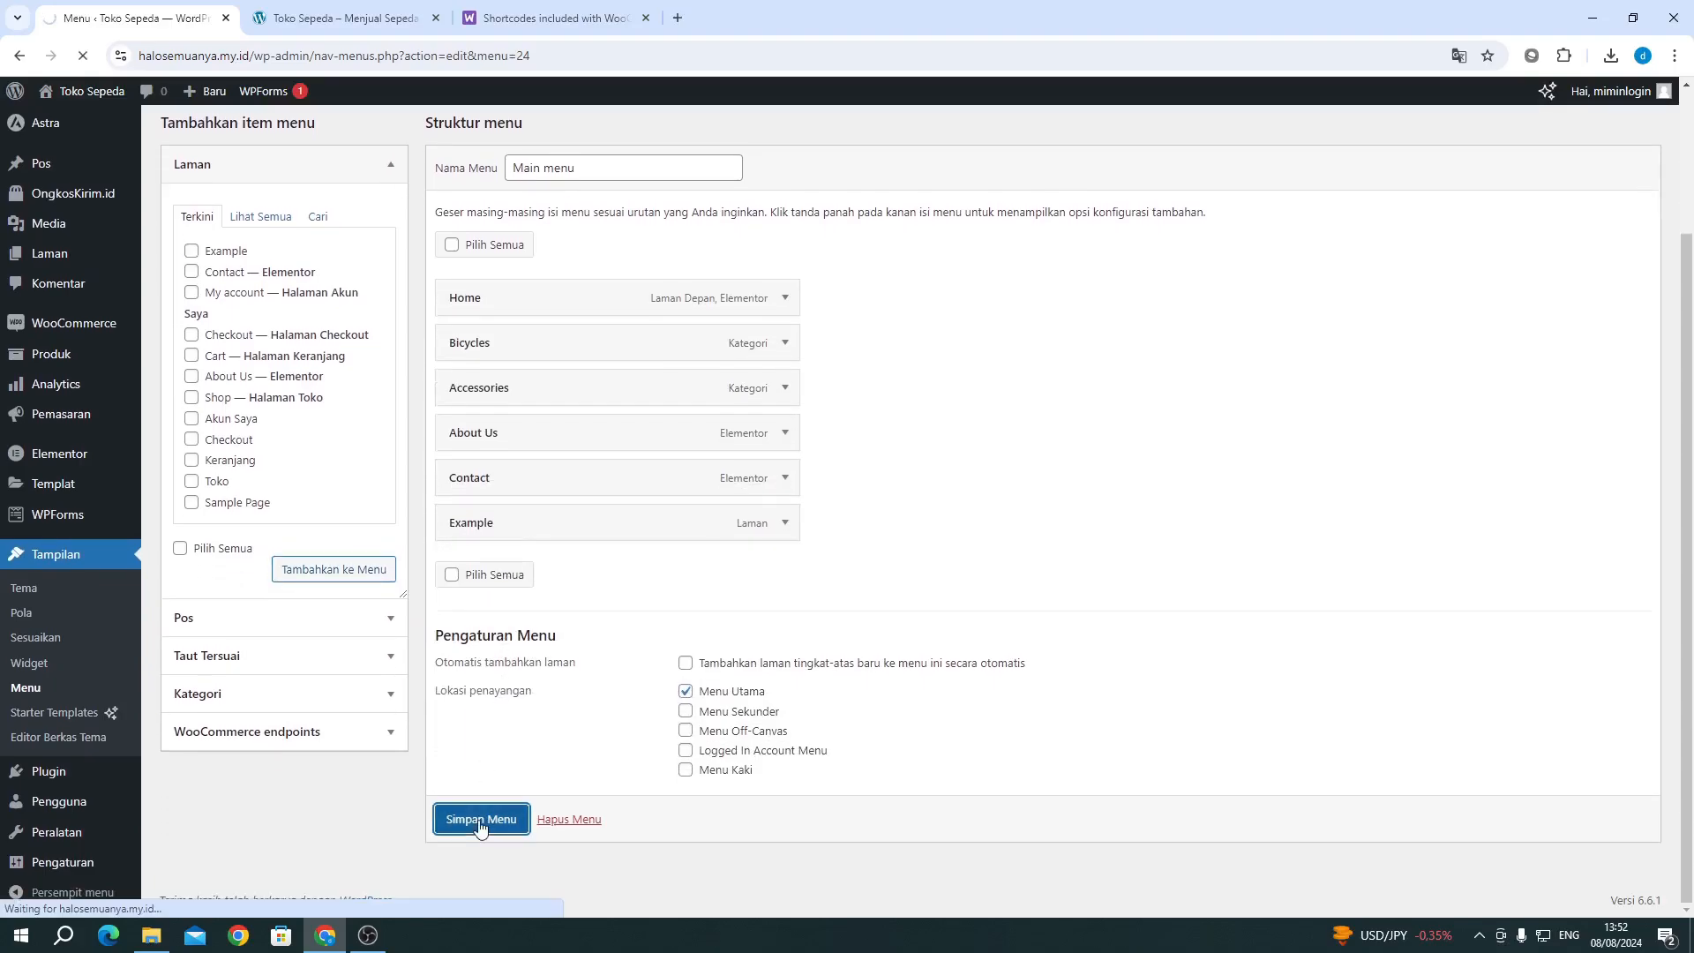
Step: Reload the live store home page and open the Example page from its header navigation
{"action": "left_click", "coordinate": [335, 17]}
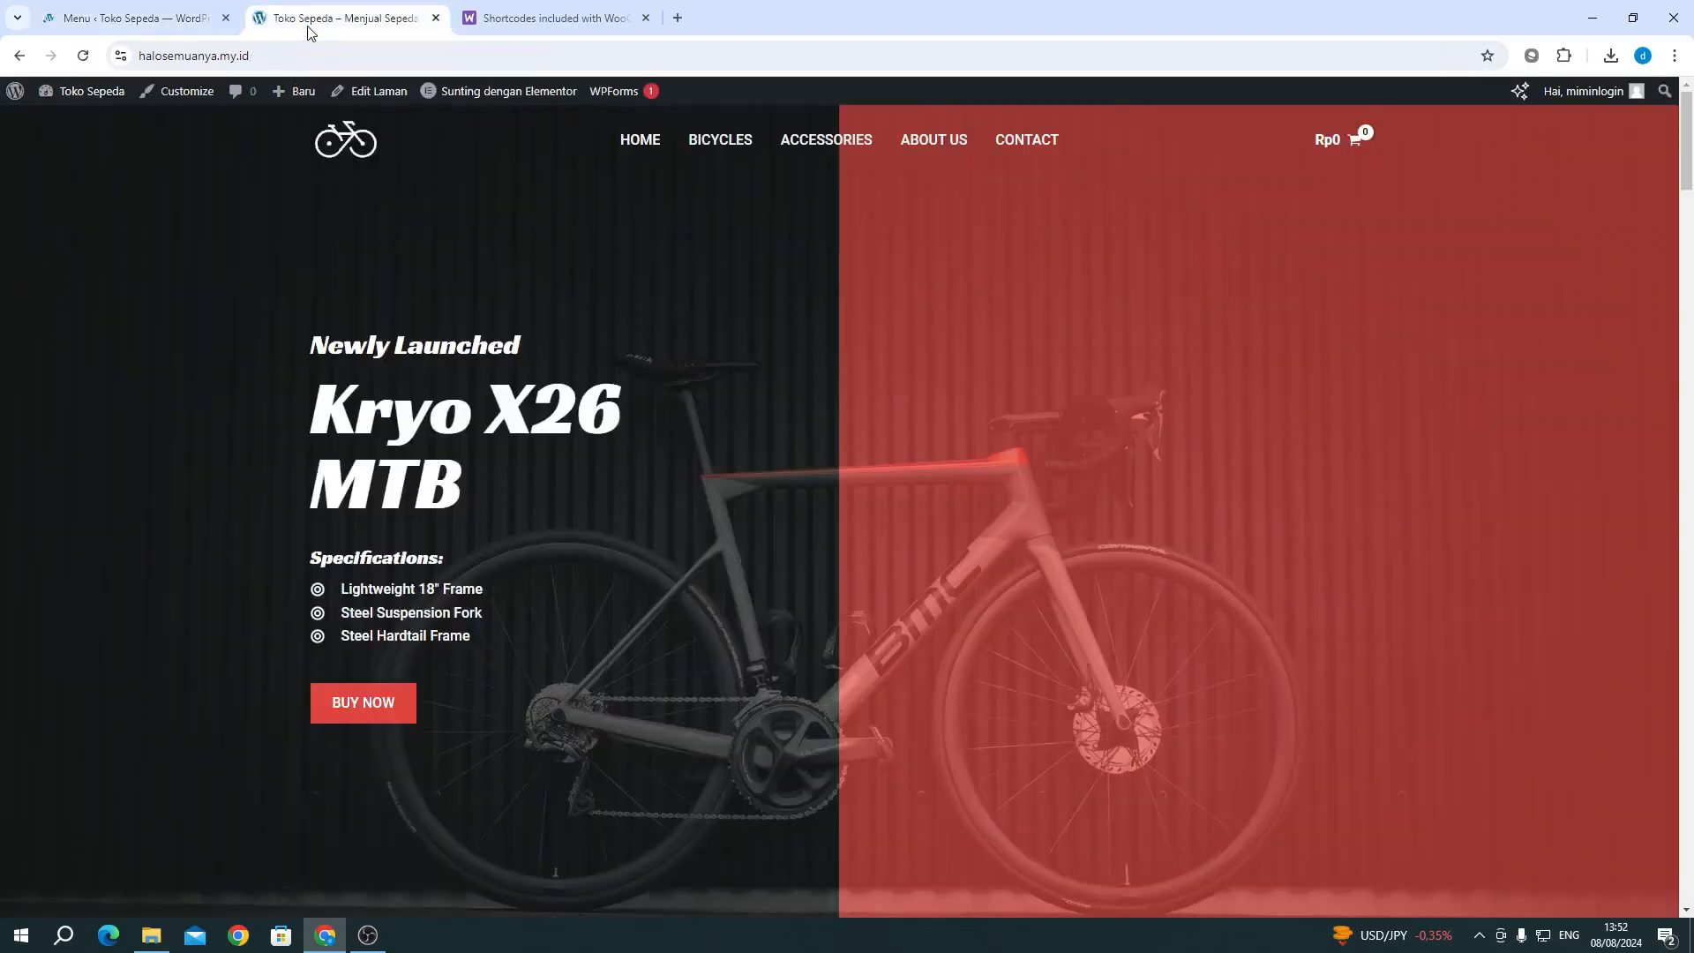
{"action": "left_click", "coordinate": [84, 55]}
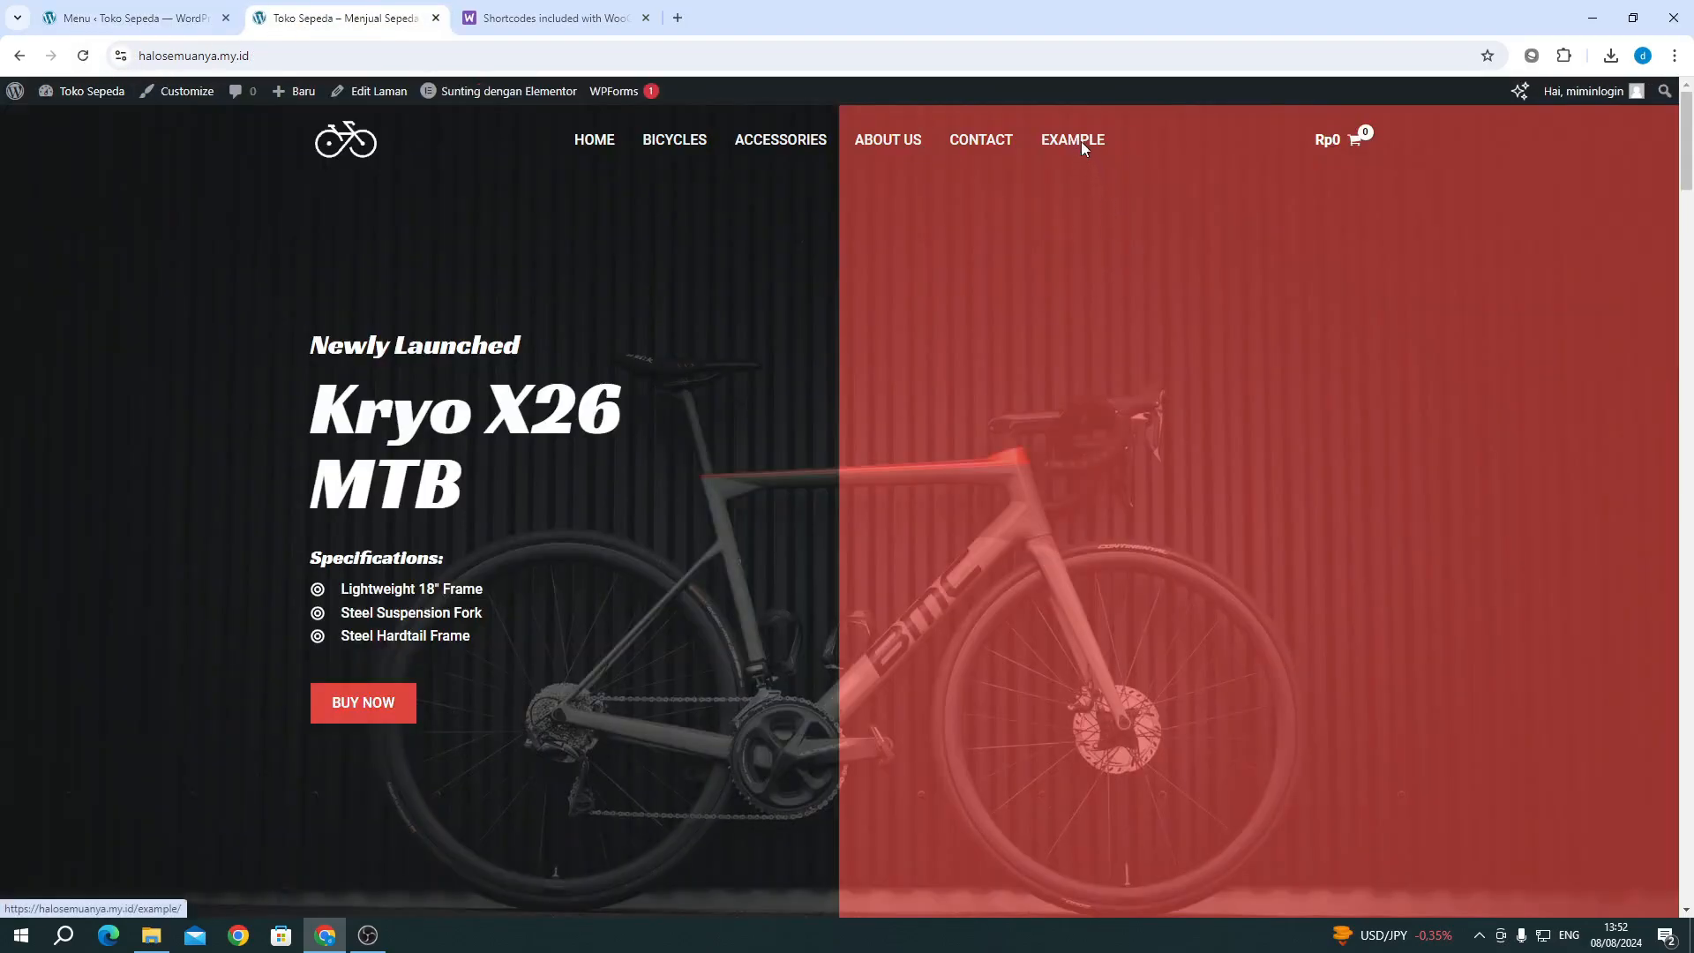
{"action": "left_click", "coordinate": [1082, 142]}
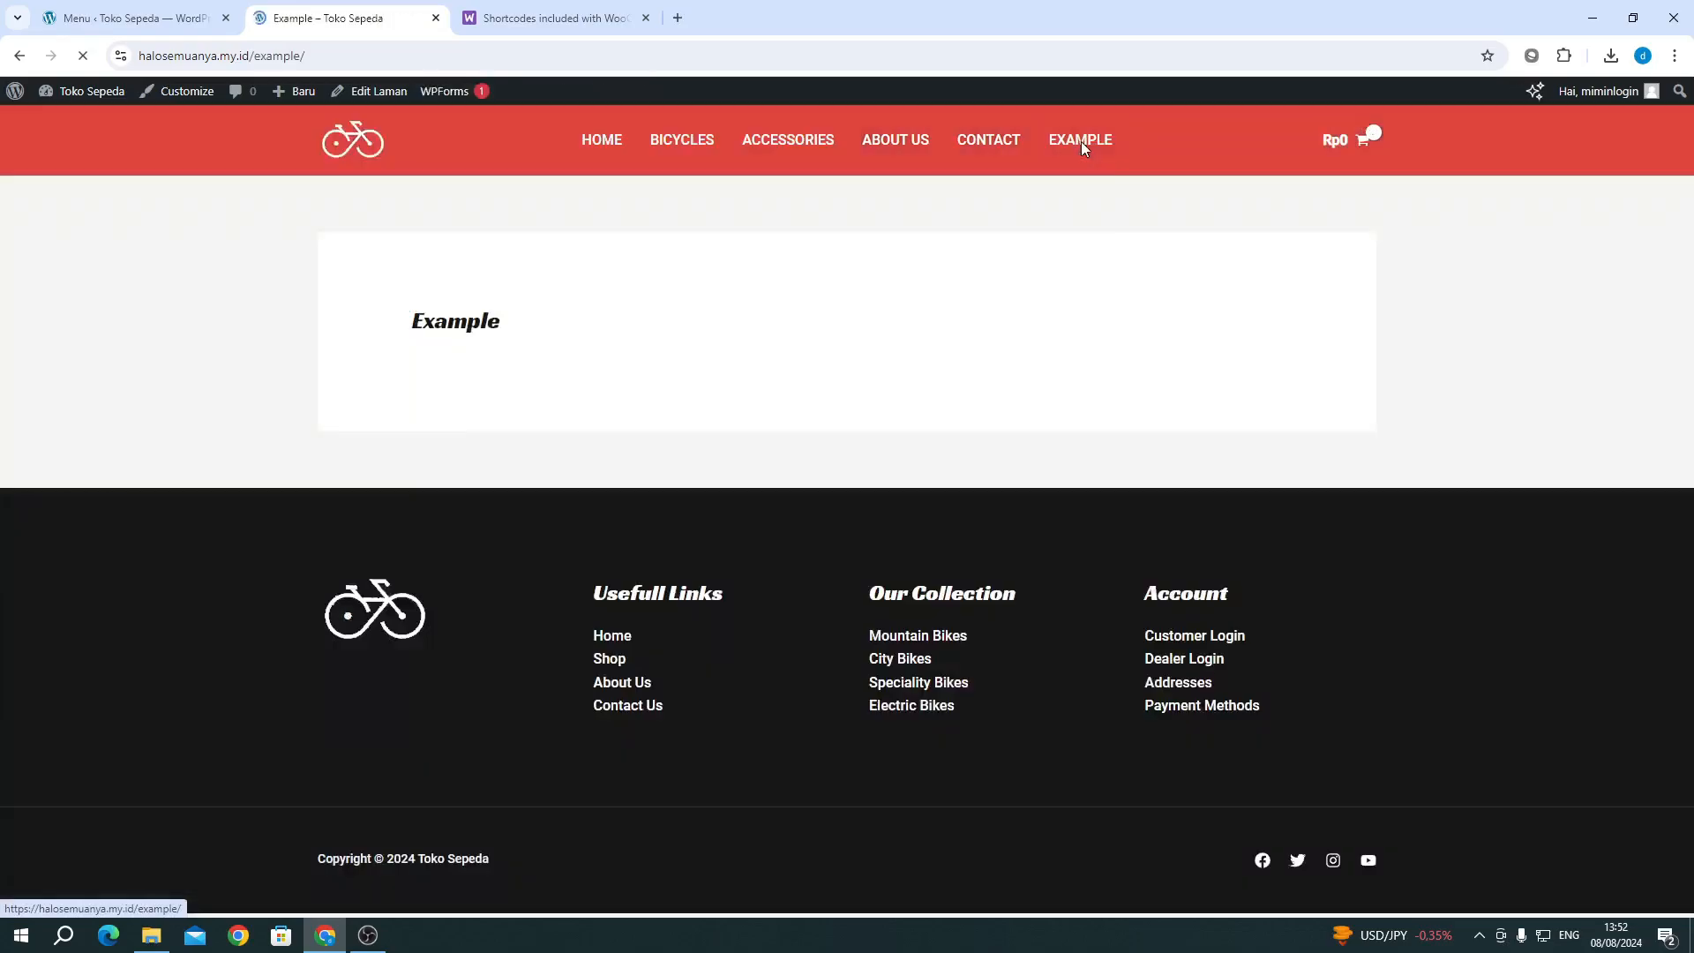
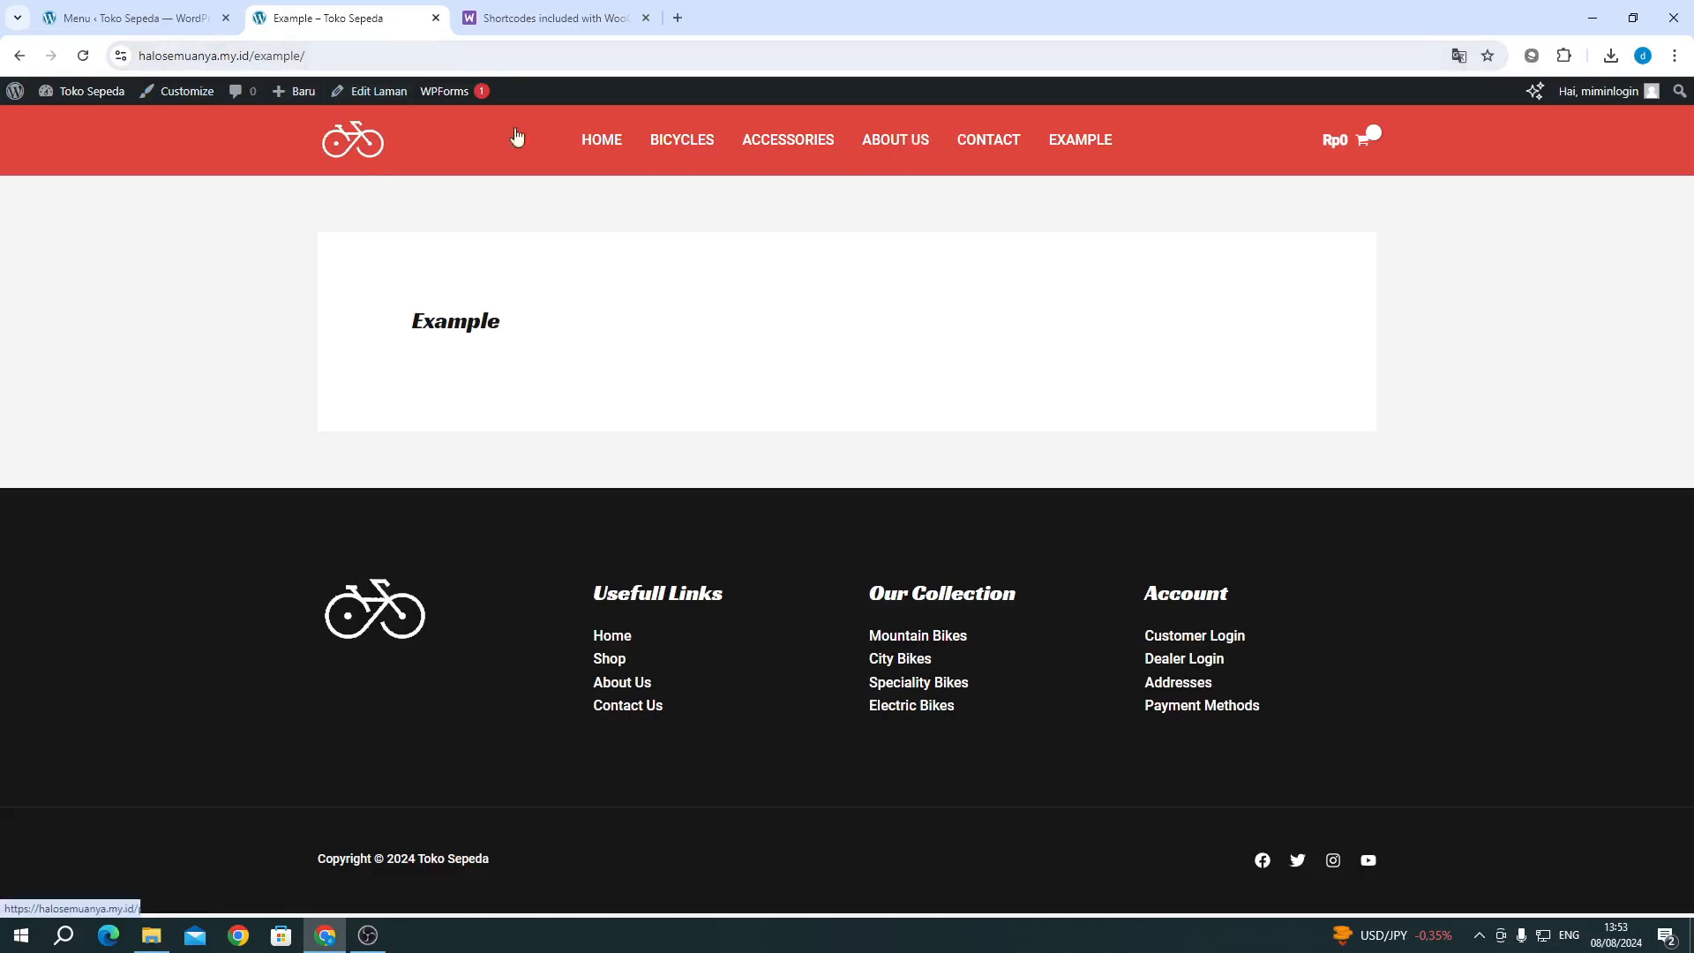
Step: Remove the About Us item from the Main menu in the menu editor and save the menu
{"action": "left_click", "coordinate": [115, 24]}
{"action": "scroll", "coordinate": [556, 586], "scroll_direction": "down", "scroll_amount": 3}
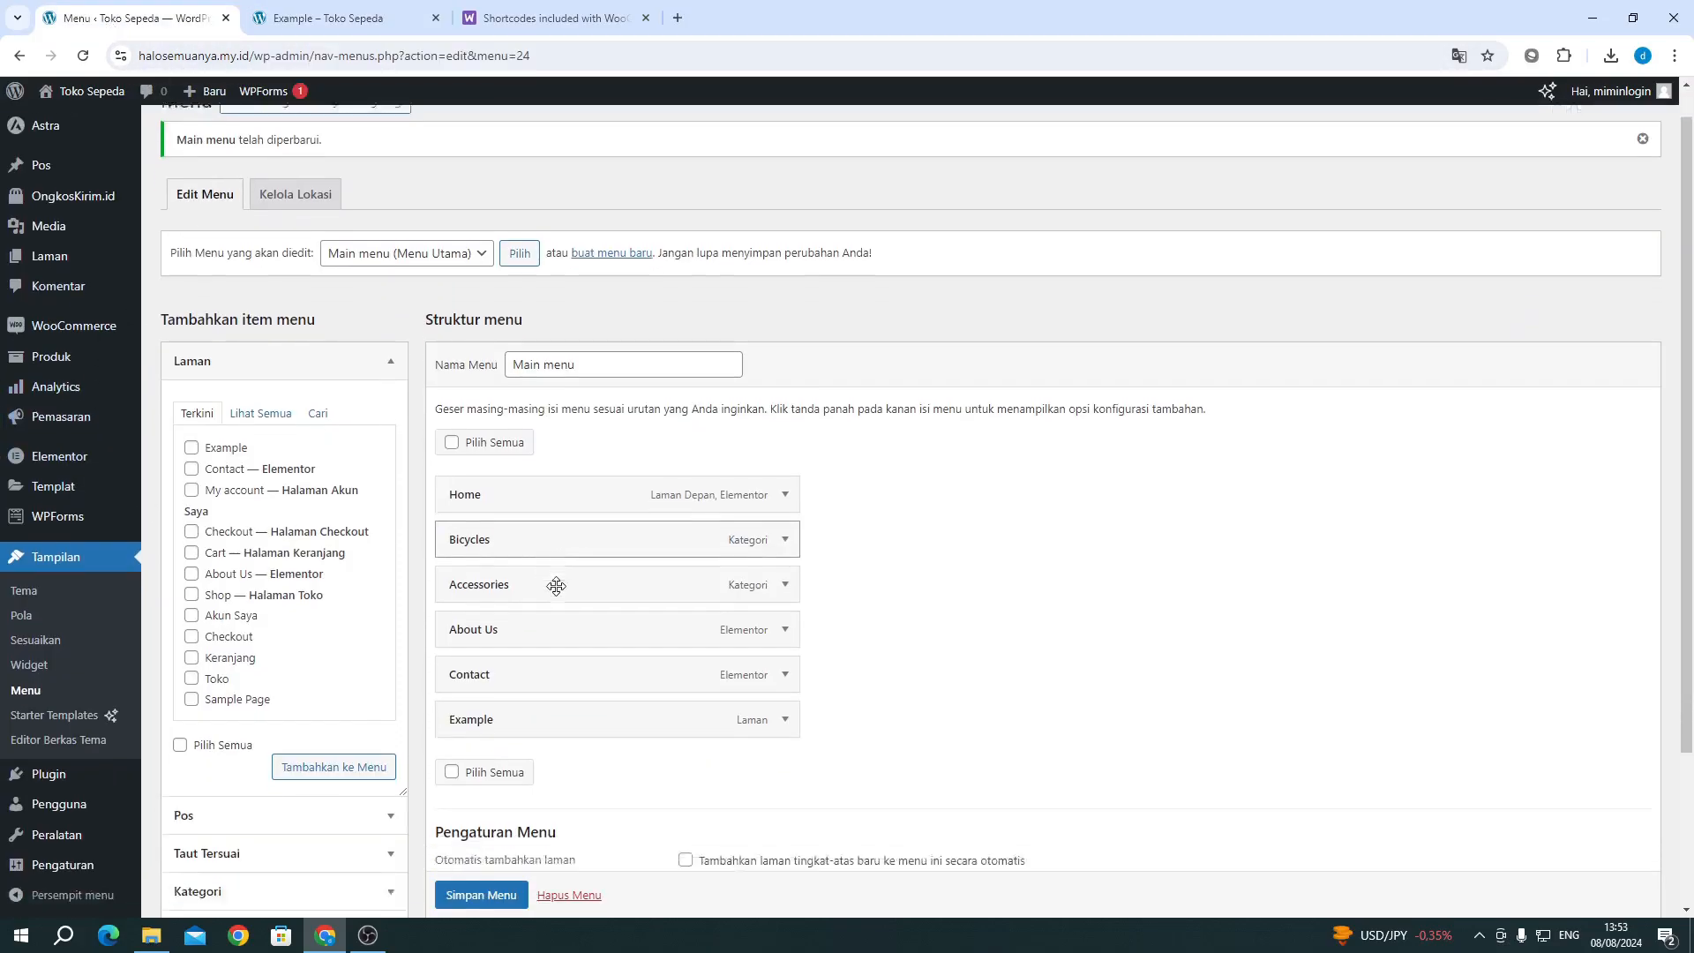
{"action": "left_click", "coordinate": [785, 431]}
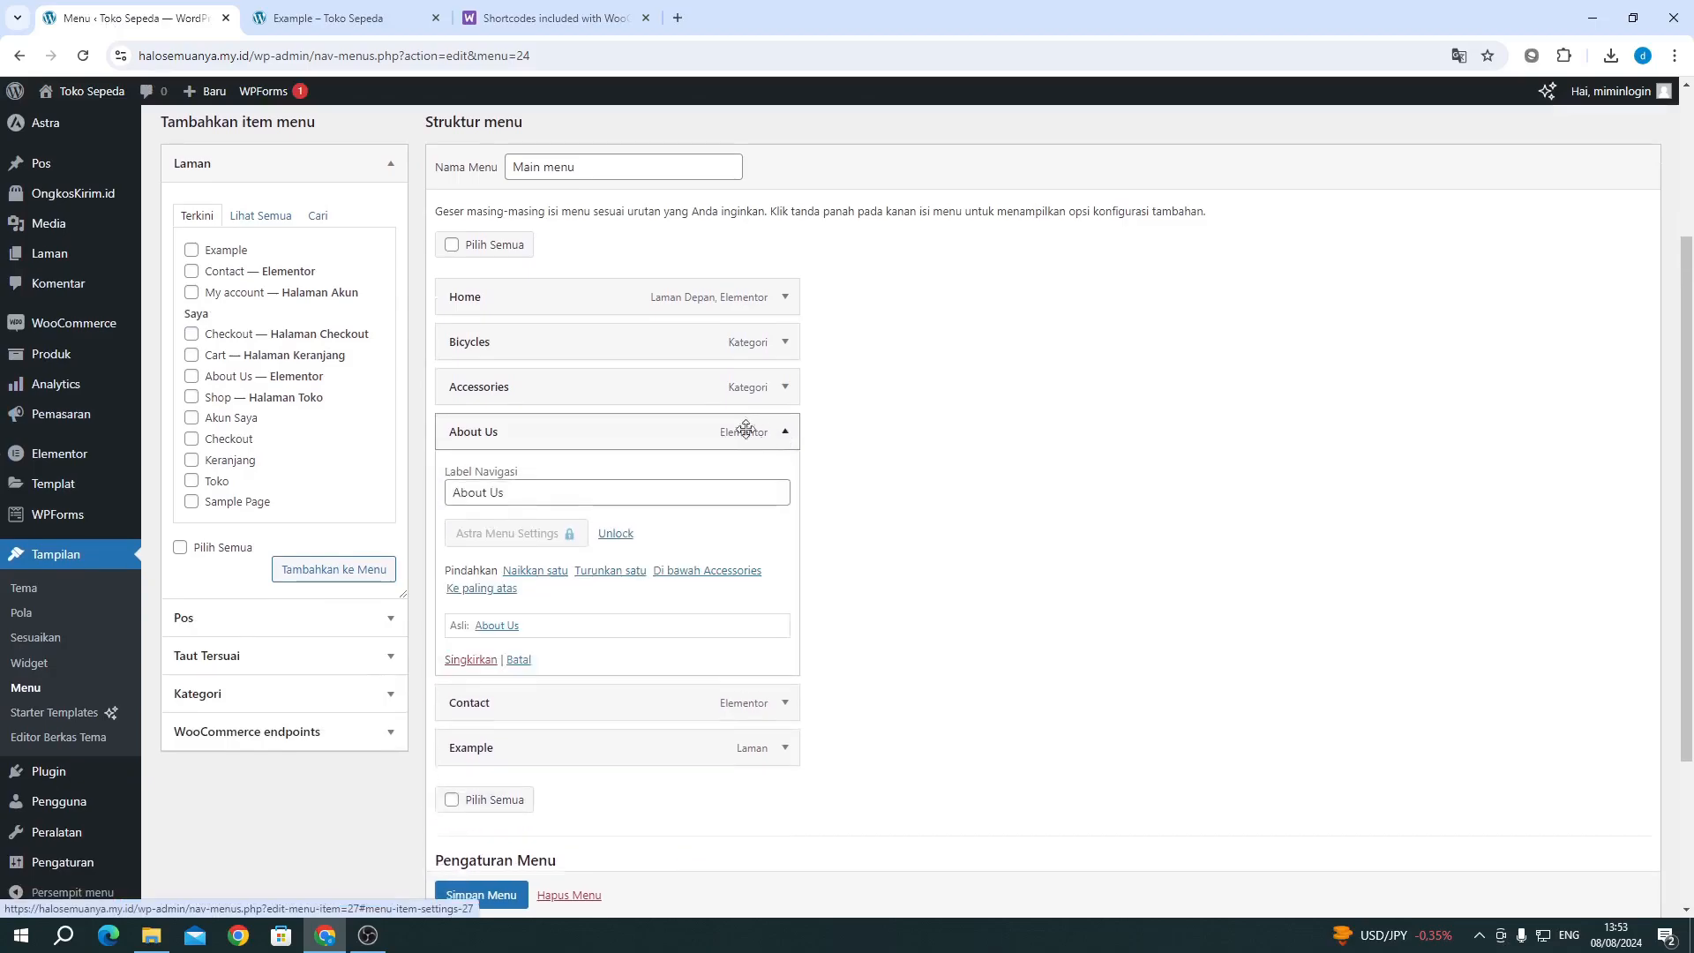
{"action": "left_click", "coordinate": [469, 661]}
{"action": "left_click", "coordinate": [487, 820]}
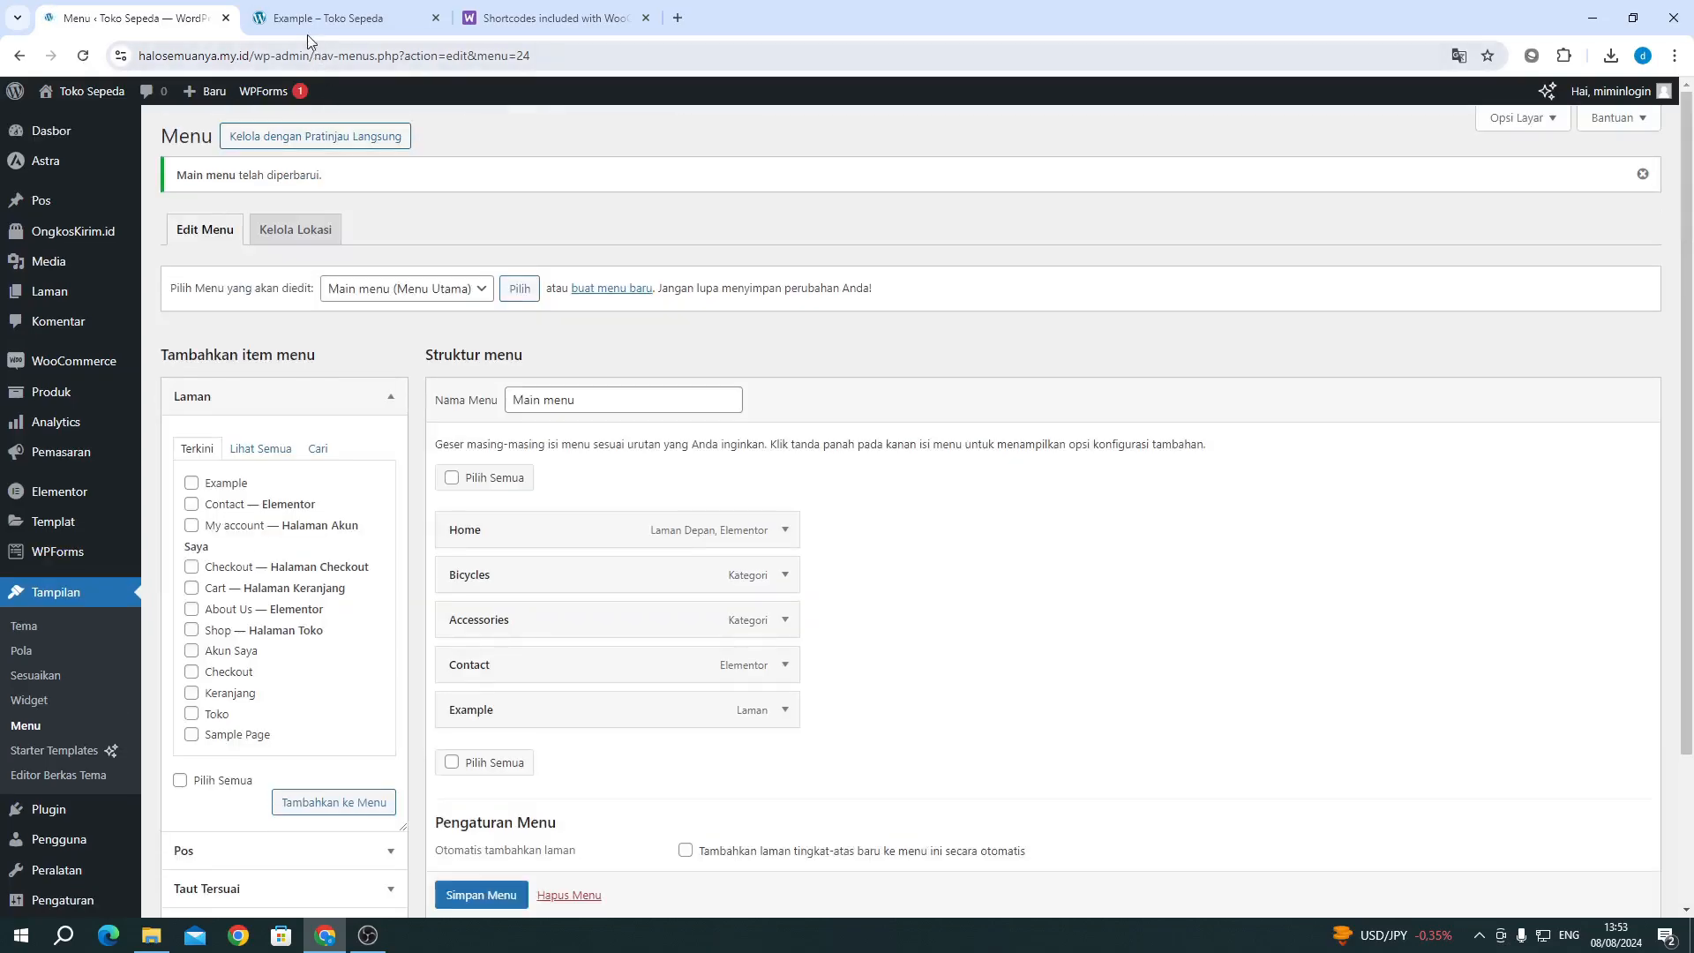
Step: Reload the live Example page to check its header navigation for About Us, and return to the menu editor
{"action": "left_click", "coordinate": [304, 30]}
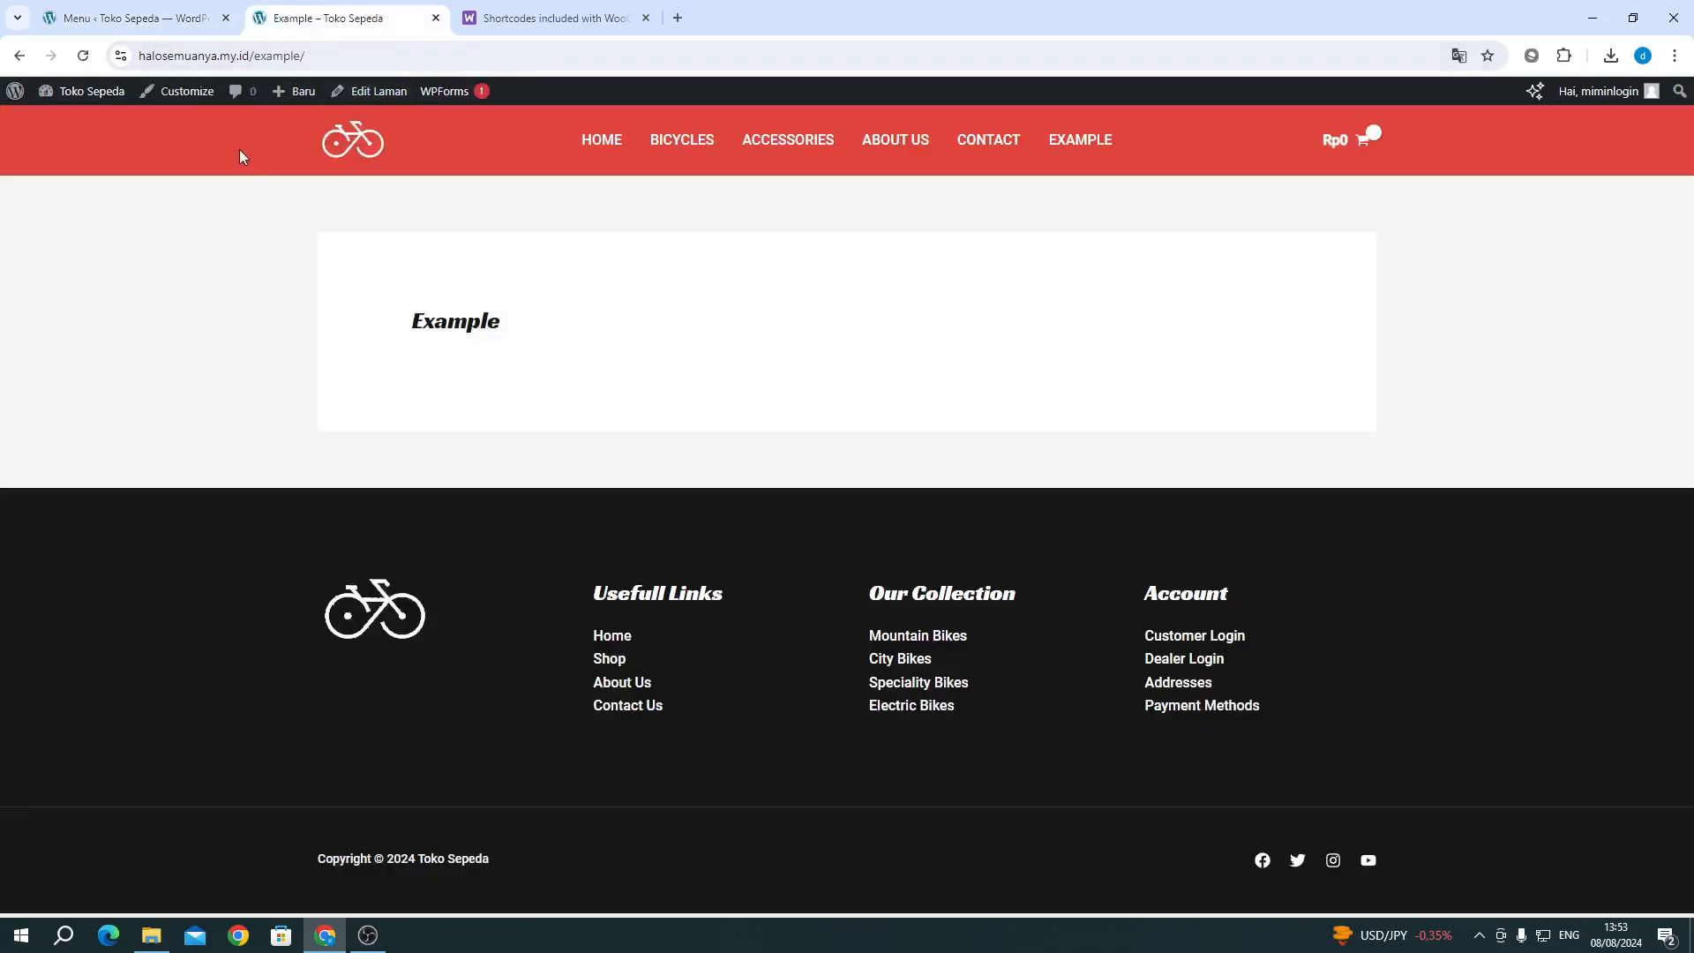
{"action": "left_click", "coordinate": [83, 55]}
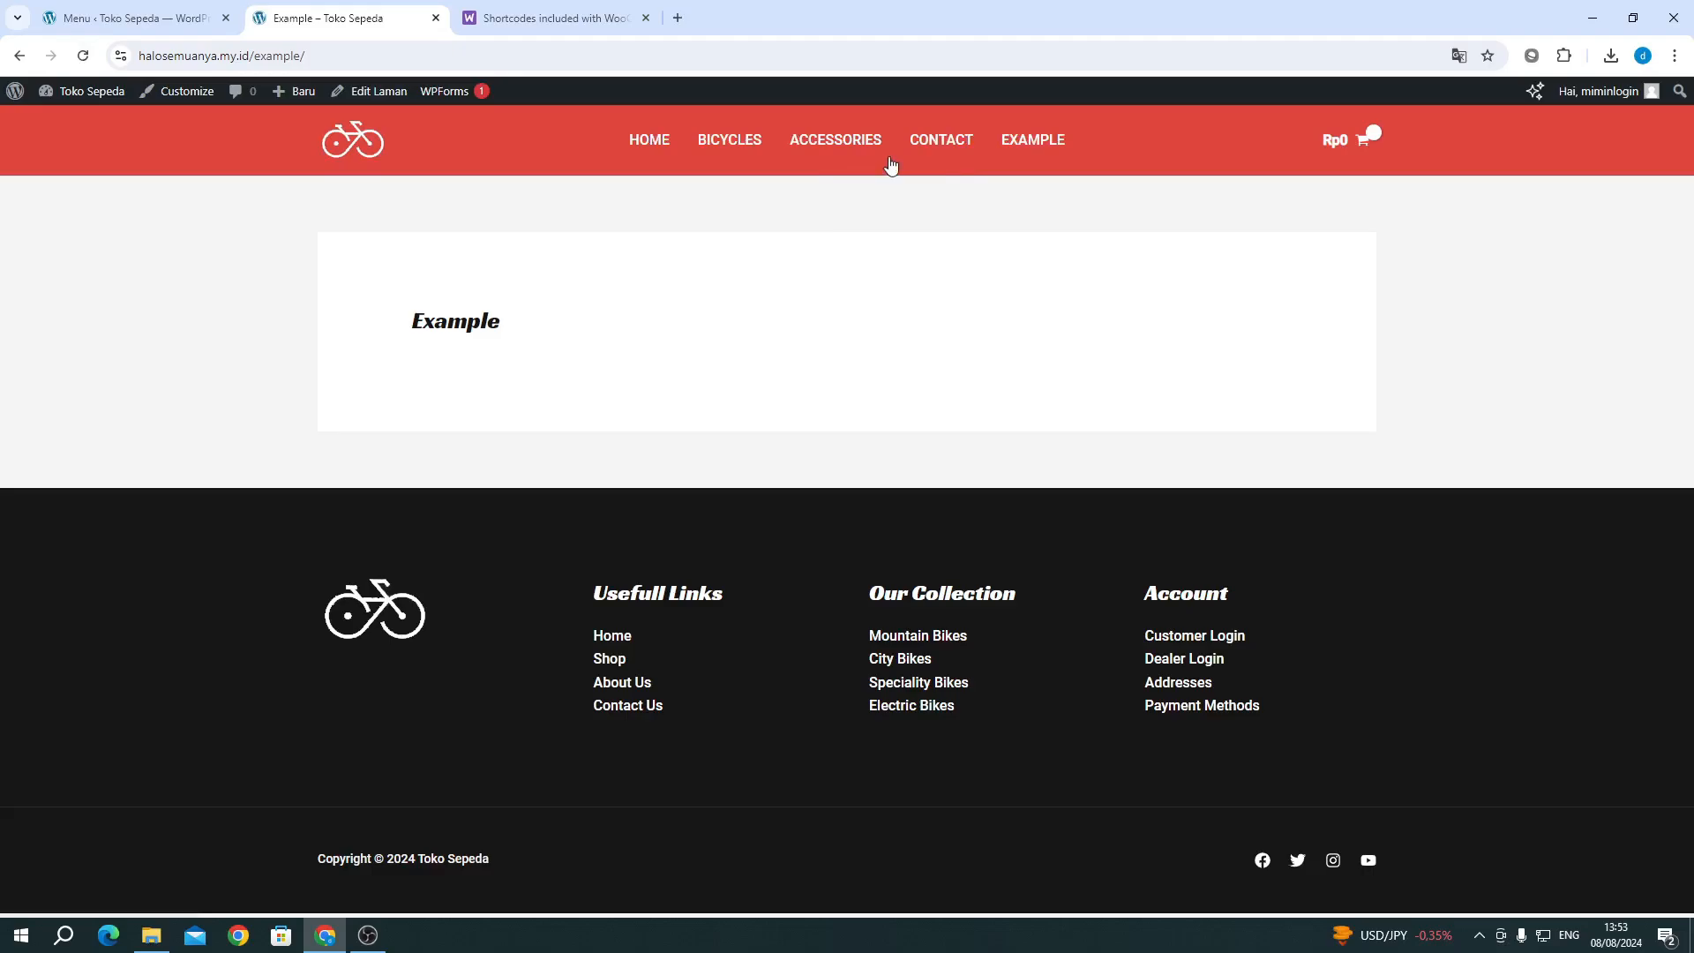
{"action": "left_click", "coordinate": [182, 26]}
Step: Add the About Us page back to the Main menu, leaving the Shop page unselected
{"action": "left_click", "coordinate": [224, 630]}
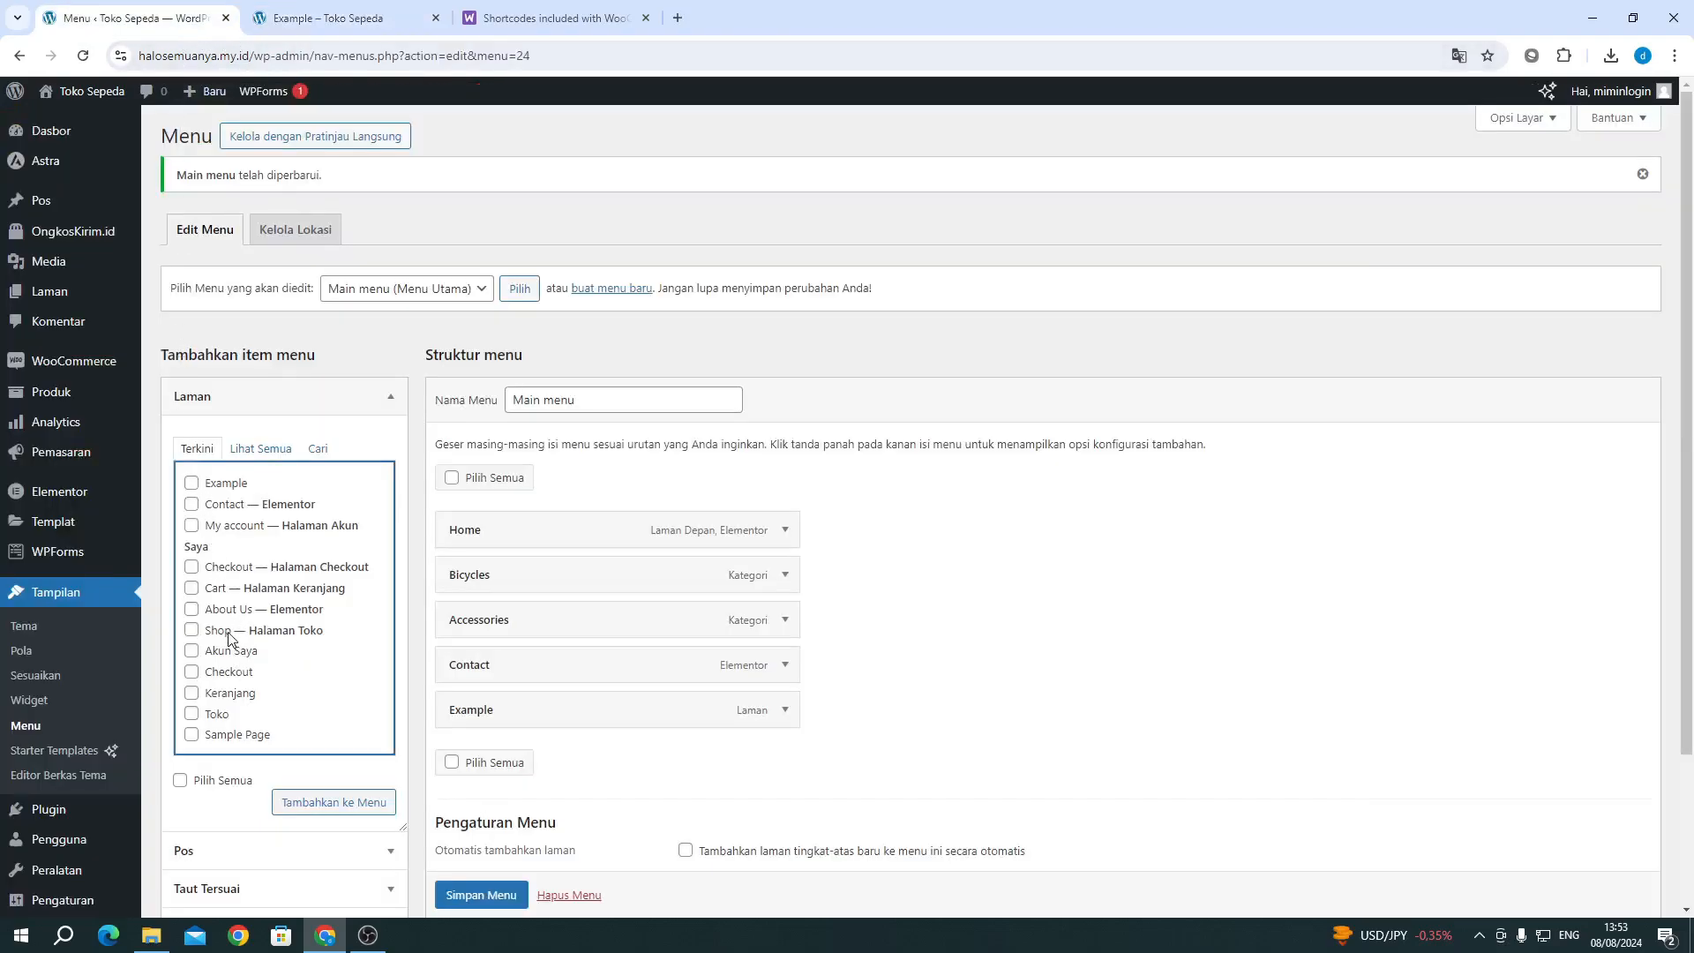
{"action": "left_click", "coordinate": [220, 629]}
{"action": "left_click", "coordinate": [220, 609]}
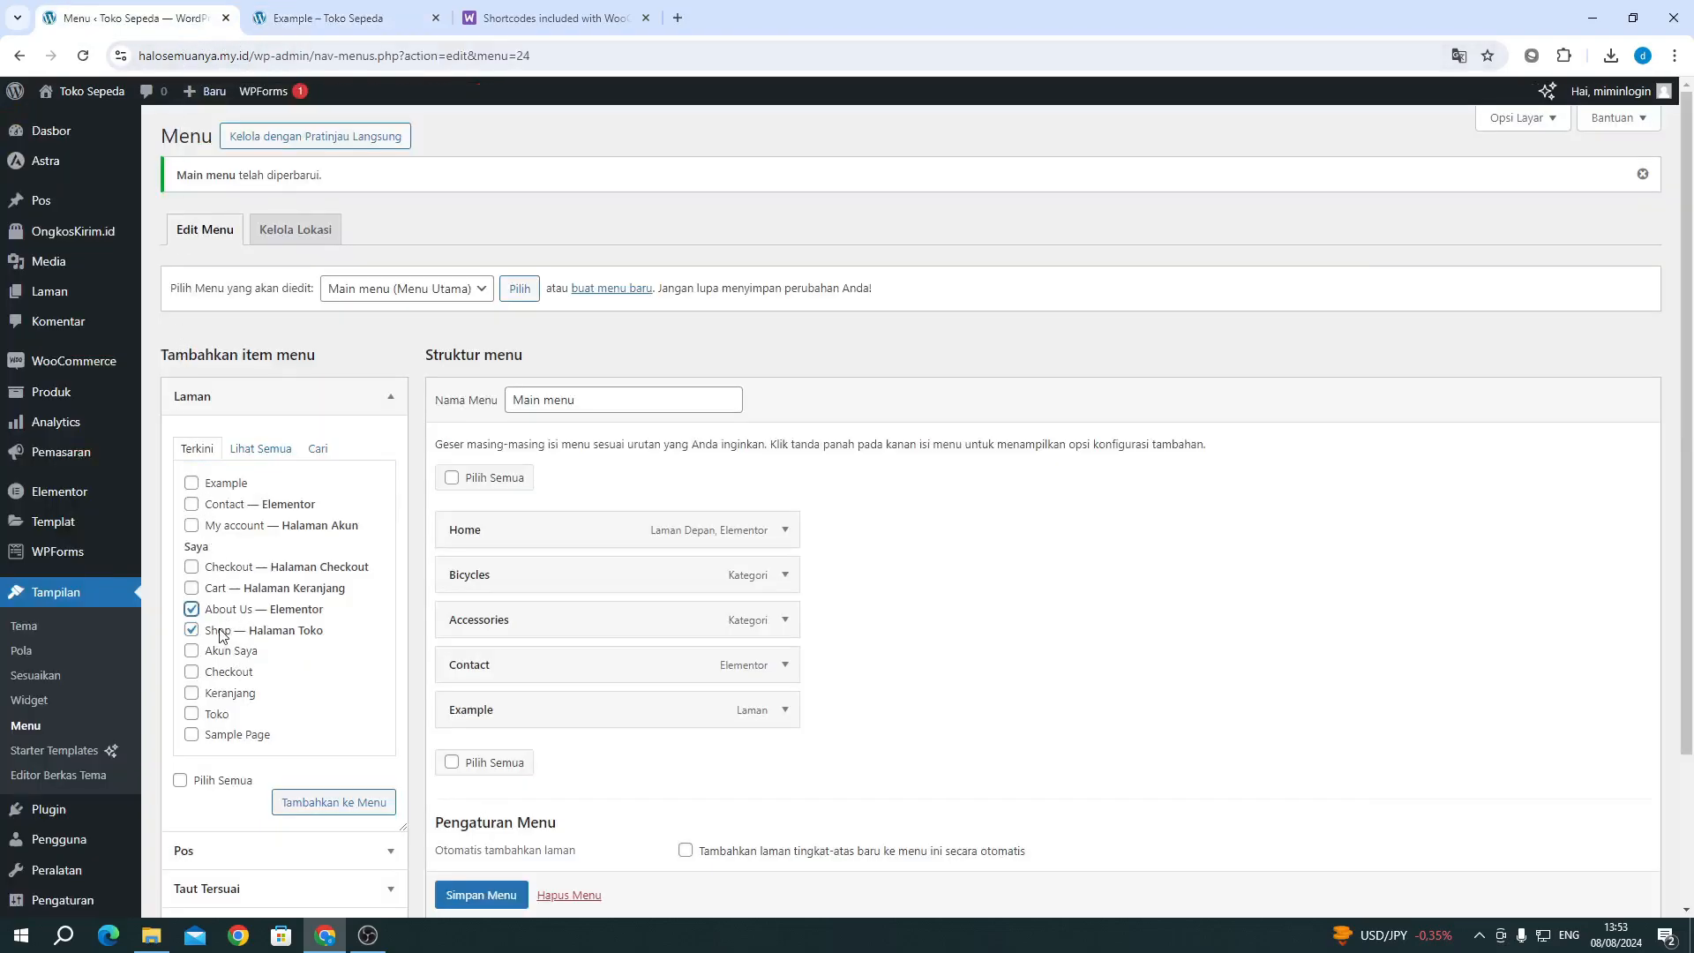
{"action": "left_click", "coordinate": [318, 806]}
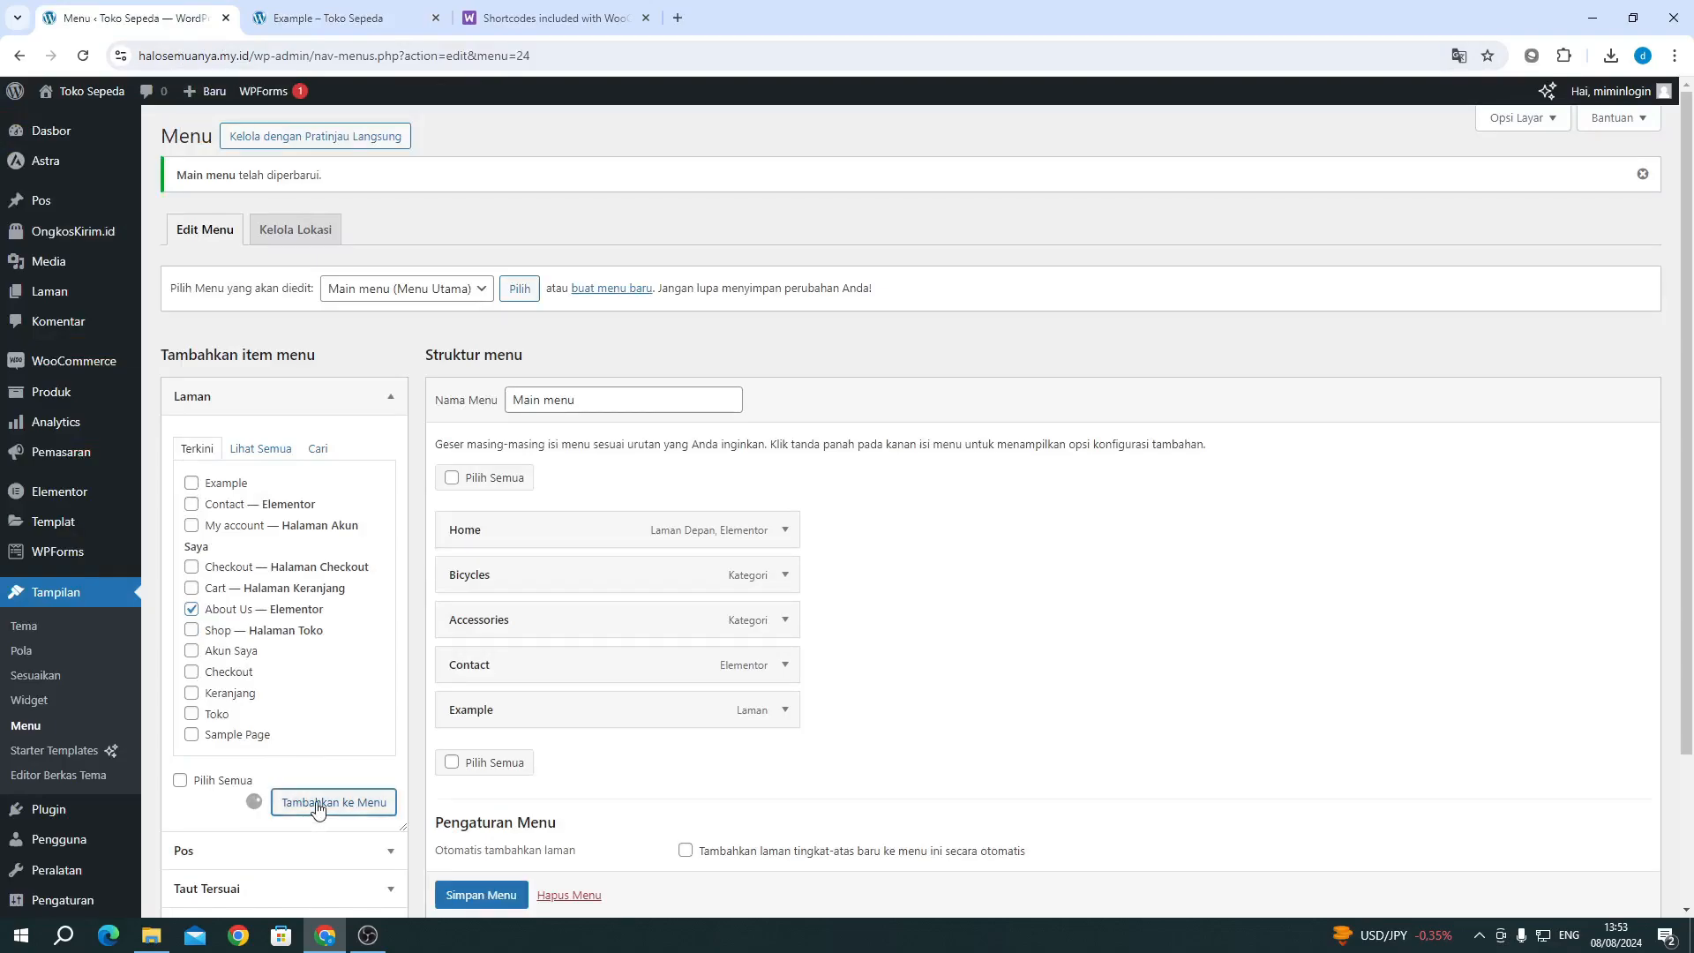
{"action": "left_click", "coordinate": [393, 16]}
{"action": "left_click", "coordinate": [72, 23]}
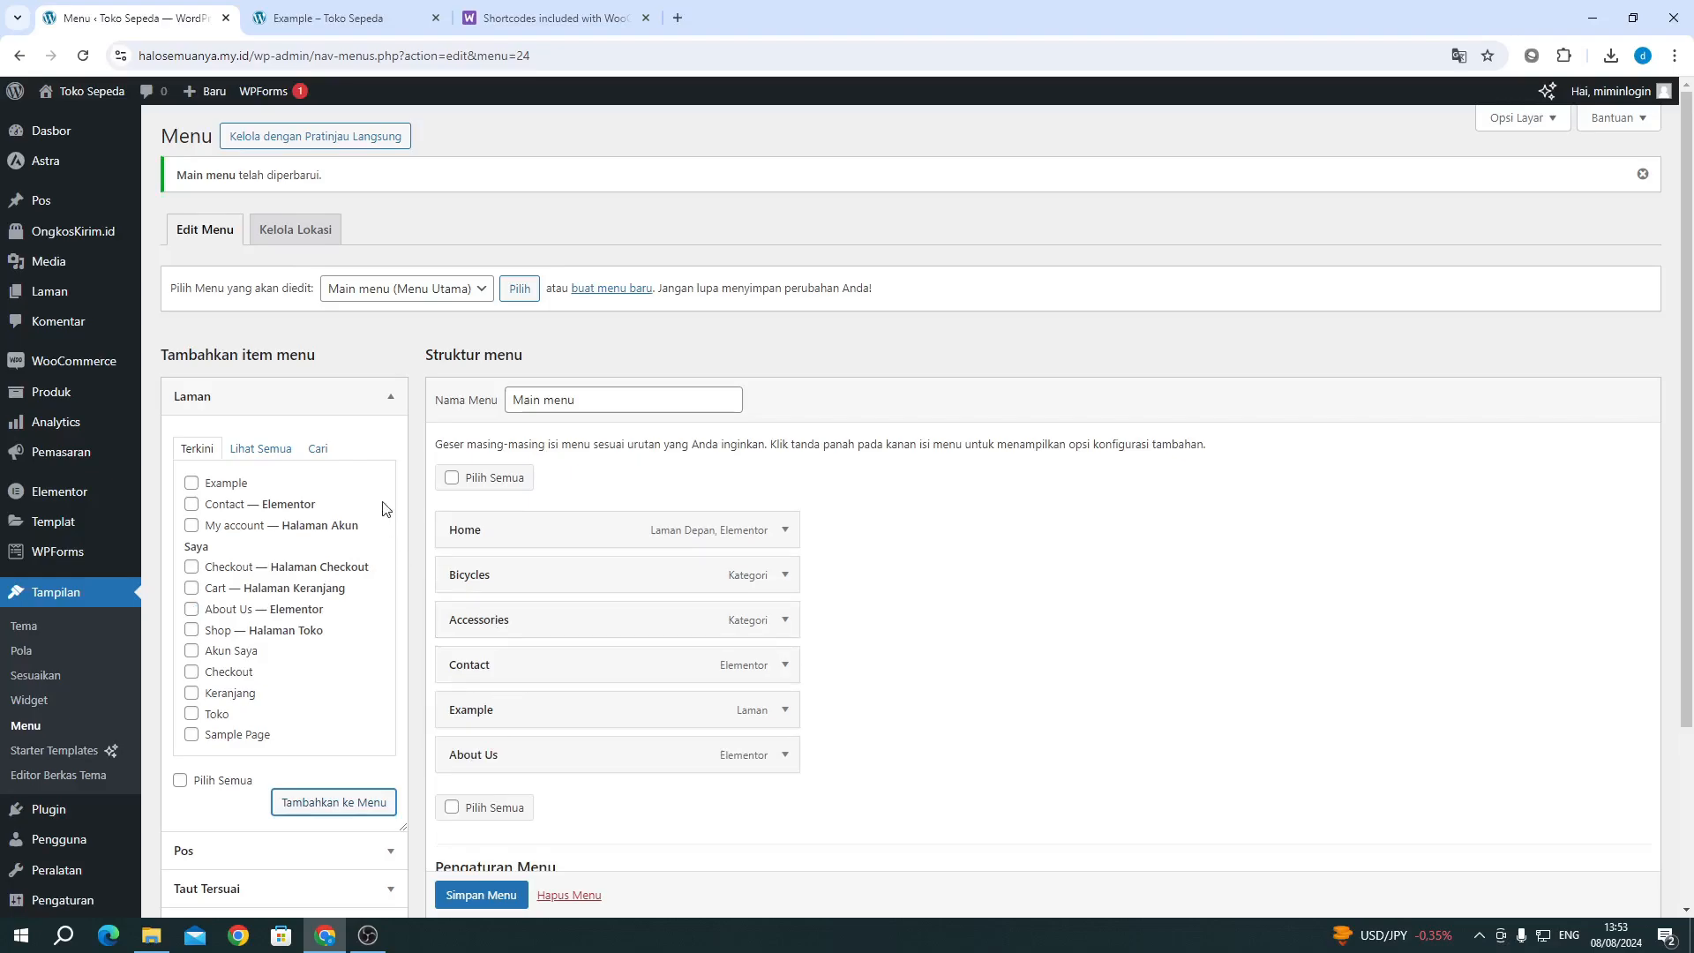
Step: Remove the Example item from the Main menu and save the menu
{"action": "left_click", "coordinate": [785, 710]}
{"action": "scroll", "coordinate": [484, 830], "scroll_direction": "down", "scroll_amount": 1}
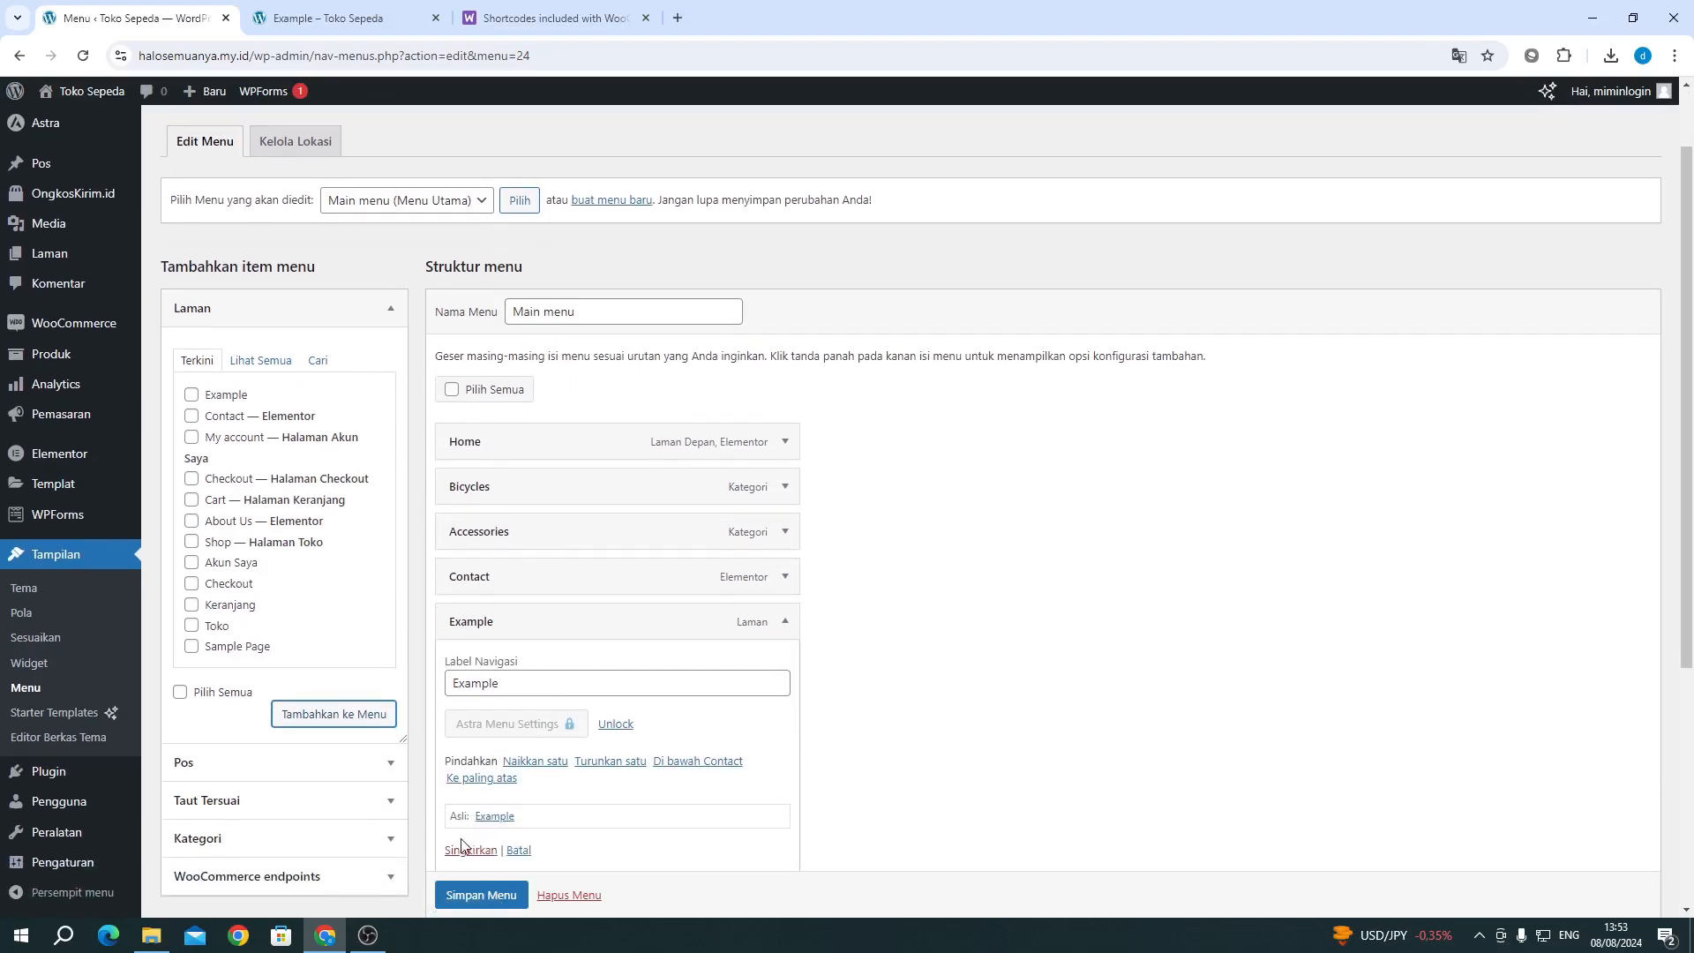
{"action": "left_click", "coordinate": [470, 849]}
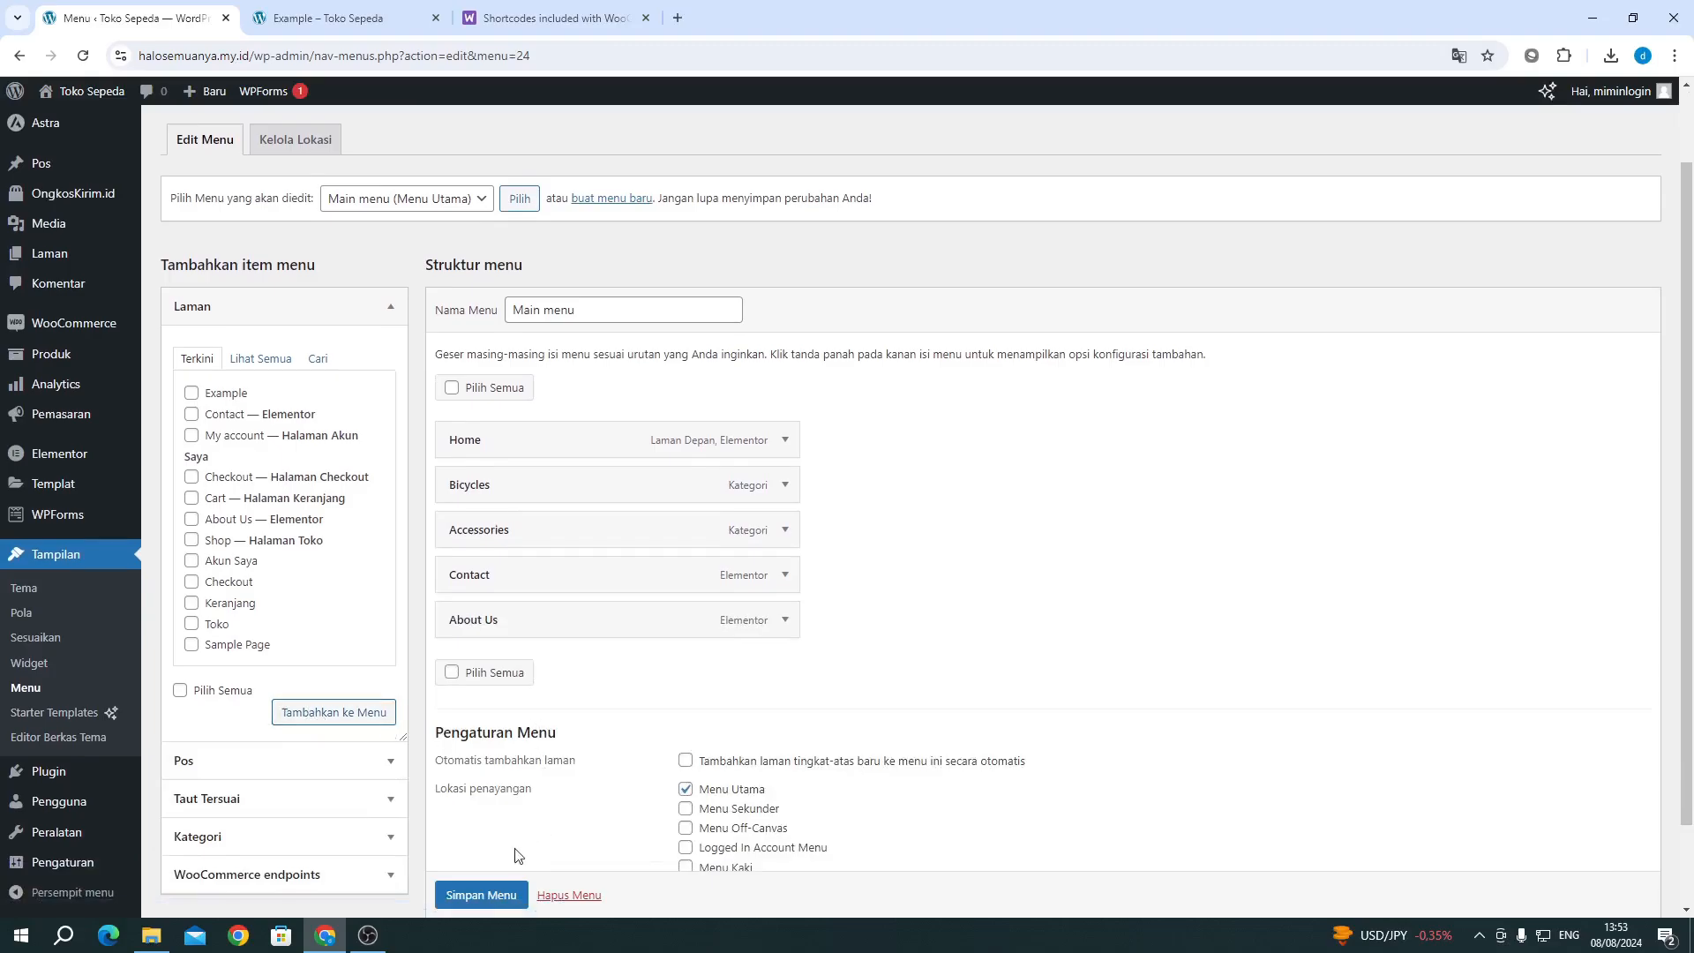
{"action": "scroll", "coordinate": [481, 896], "scroll_direction": "down", "scroll_amount": 1}
{"action": "left_click", "coordinate": [477, 862]}
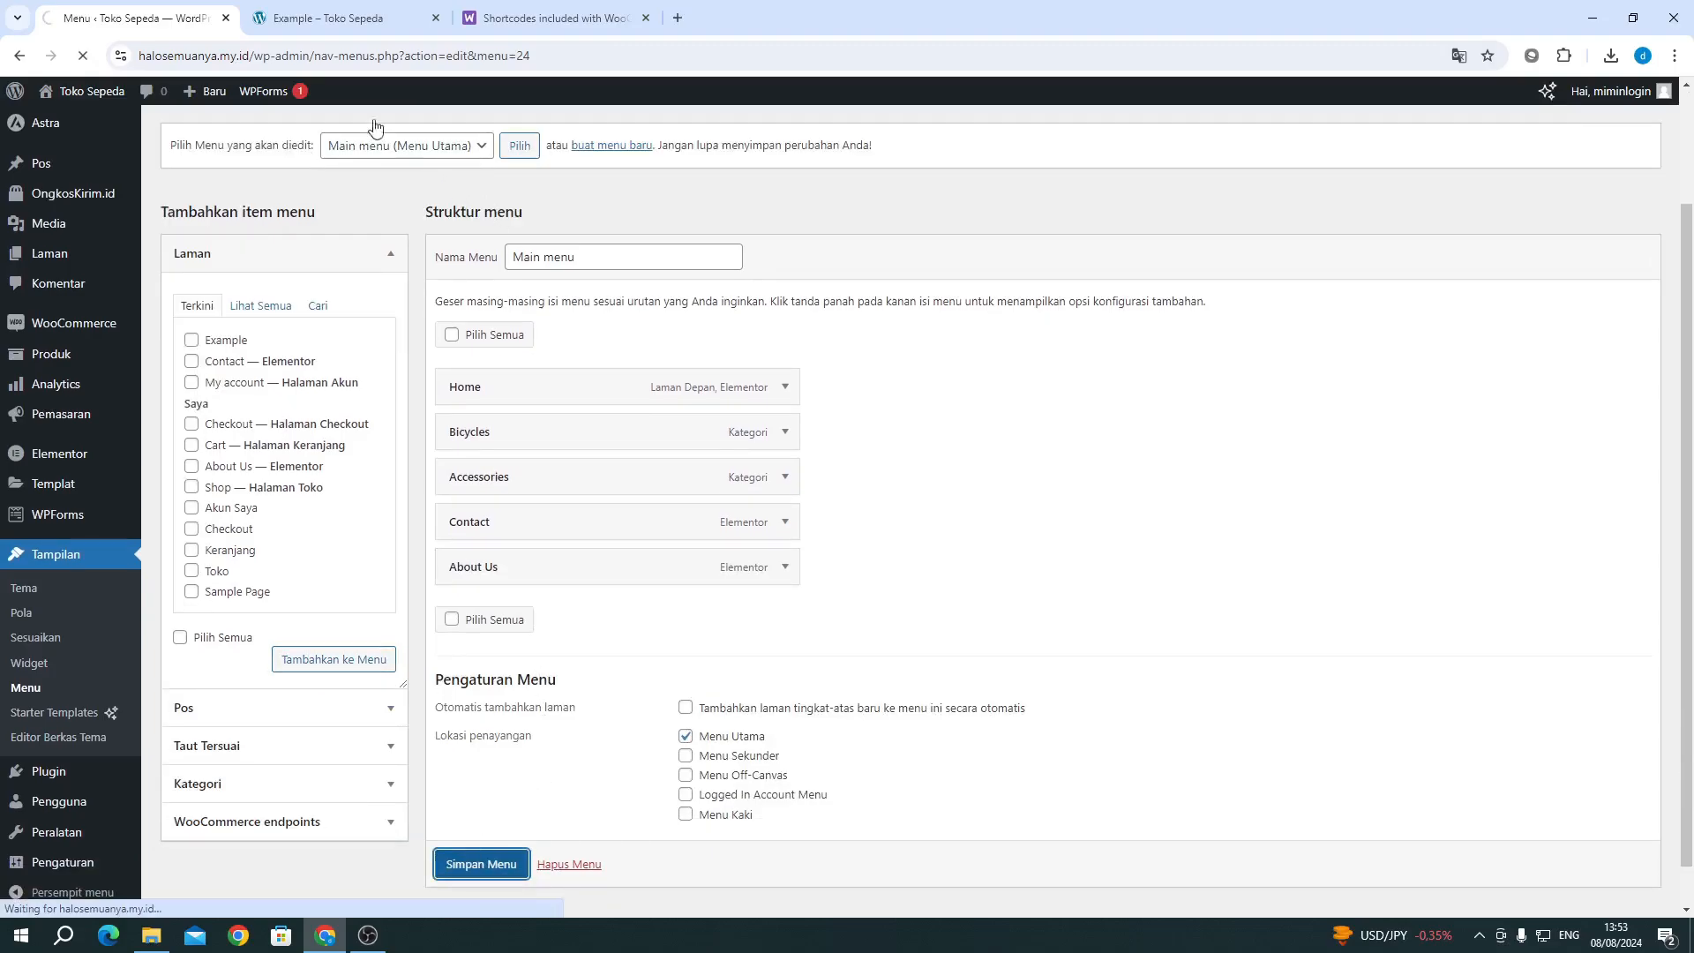
Step: Open the live store home page, check the order of its header navigation, and return to the menu editor
{"action": "left_click", "coordinate": [339, 18]}
{"action": "left_click", "coordinate": [628, 137]}
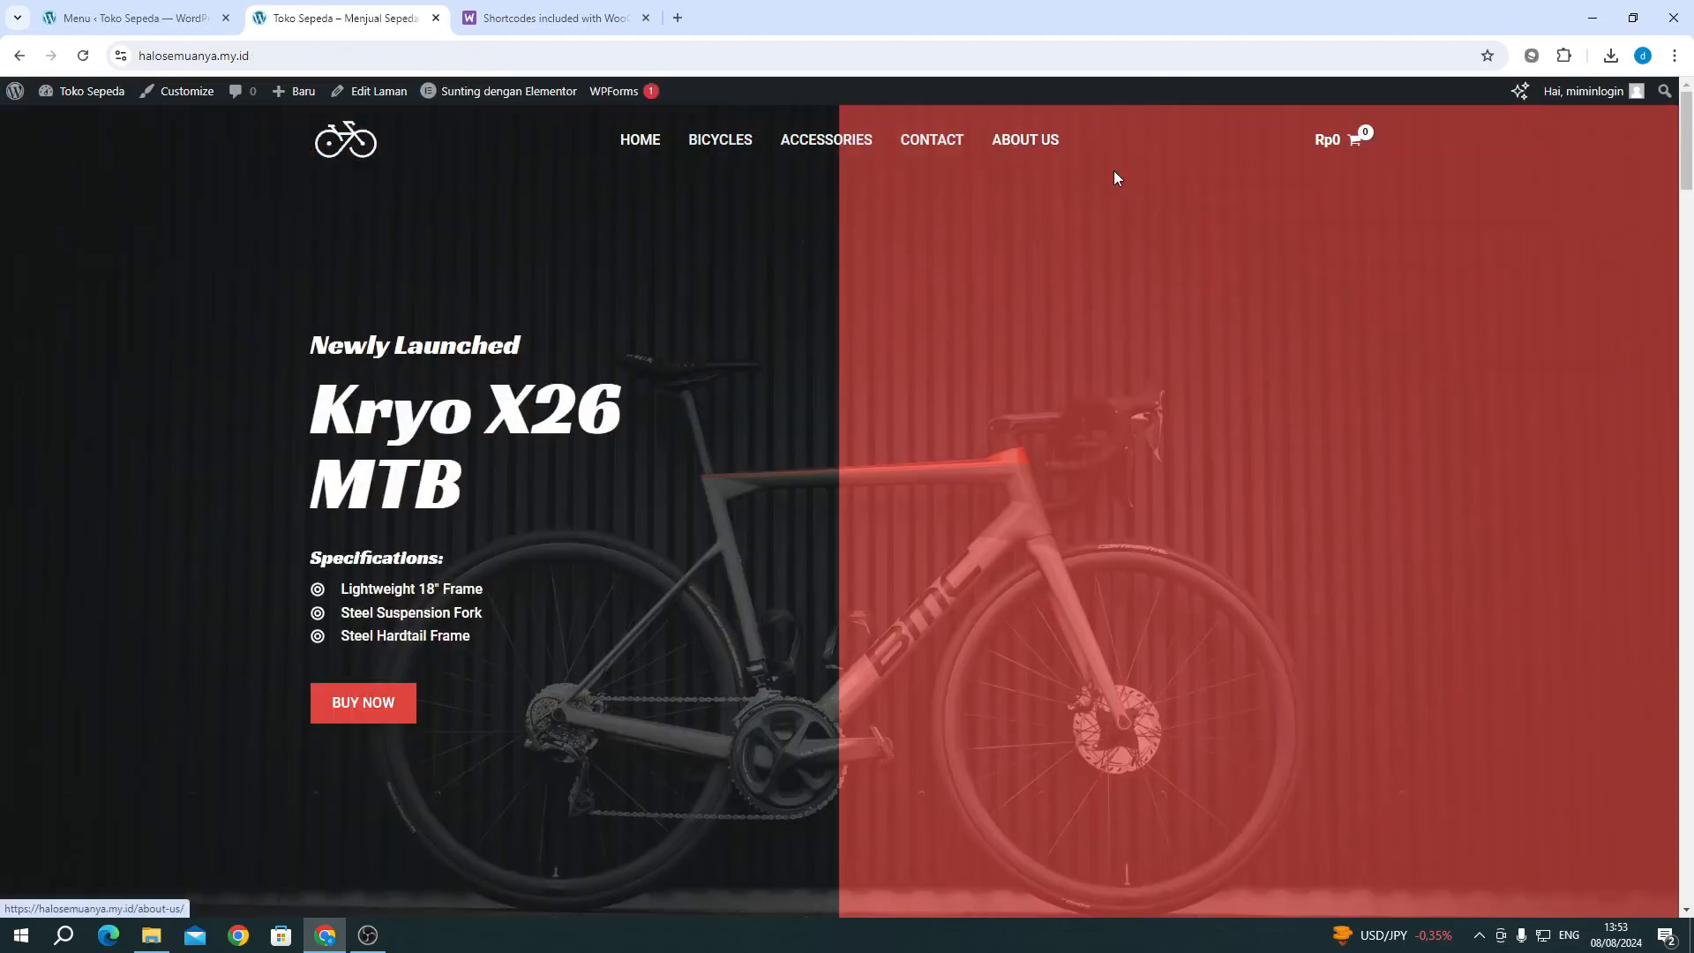
{"action": "left_click", "coordinate": [185, 21]}
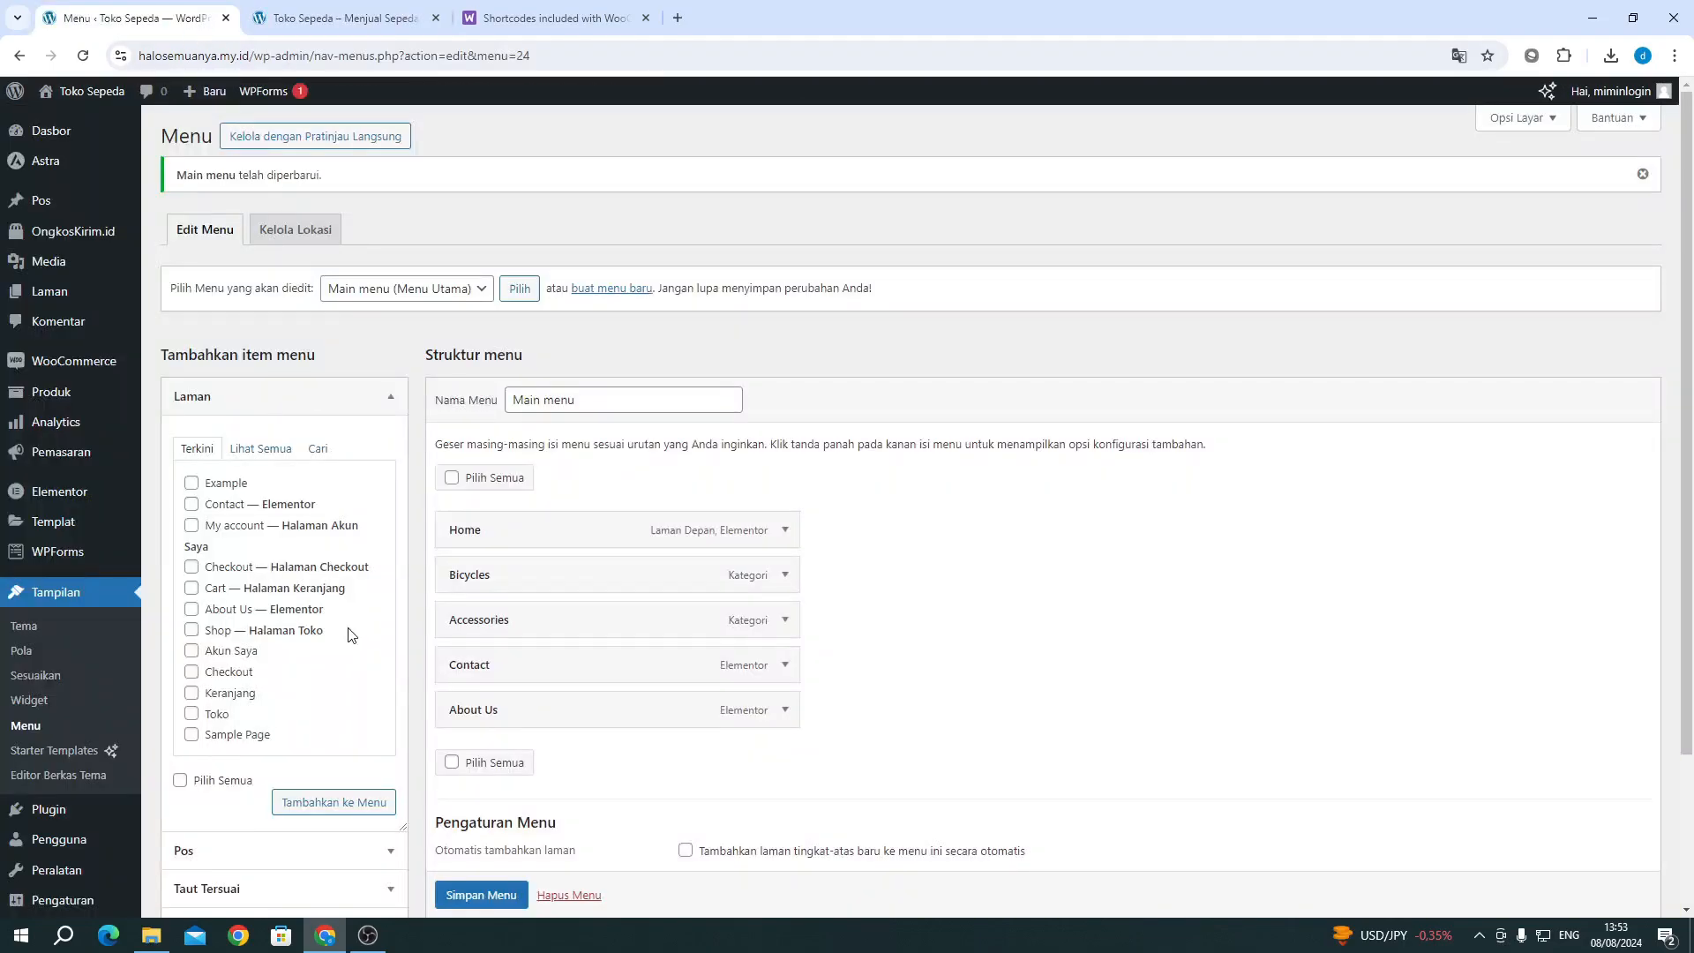
Step: Add the Akun Saya page to the Main menu and save the menu
{"action": "left_click", "coordinate": [221, 652]}
{"action": "left_click", "coordinate": [357, 803]}
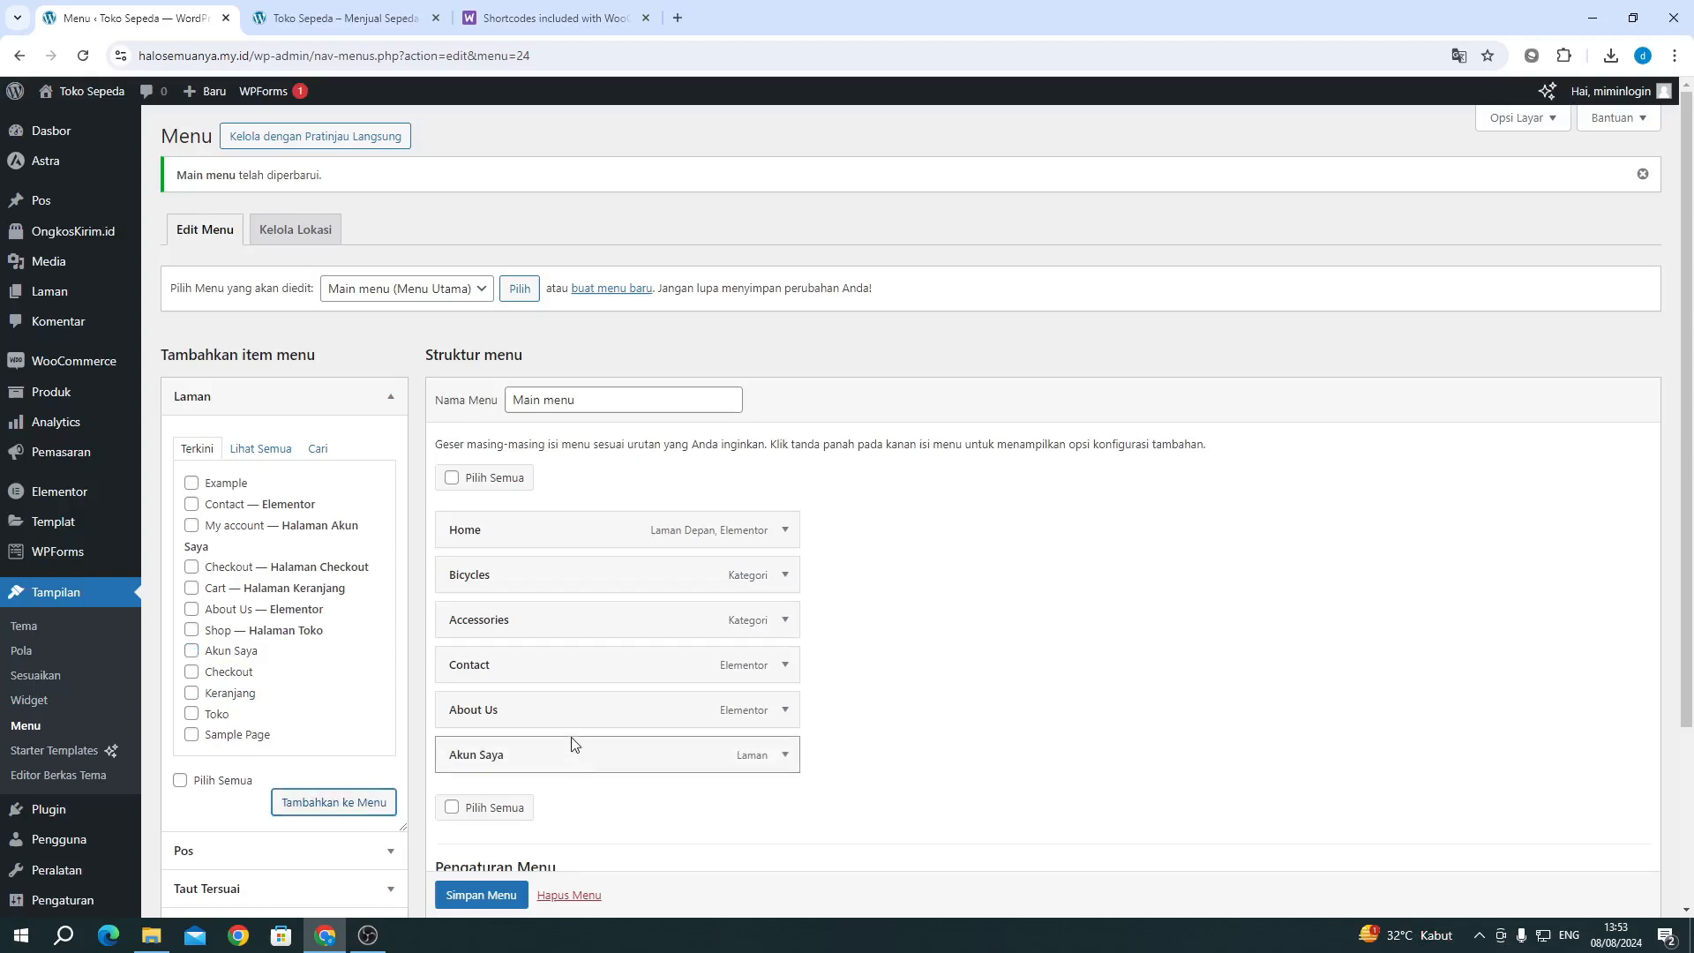
{"action": "left_click", "coordinate": [483, 897]}
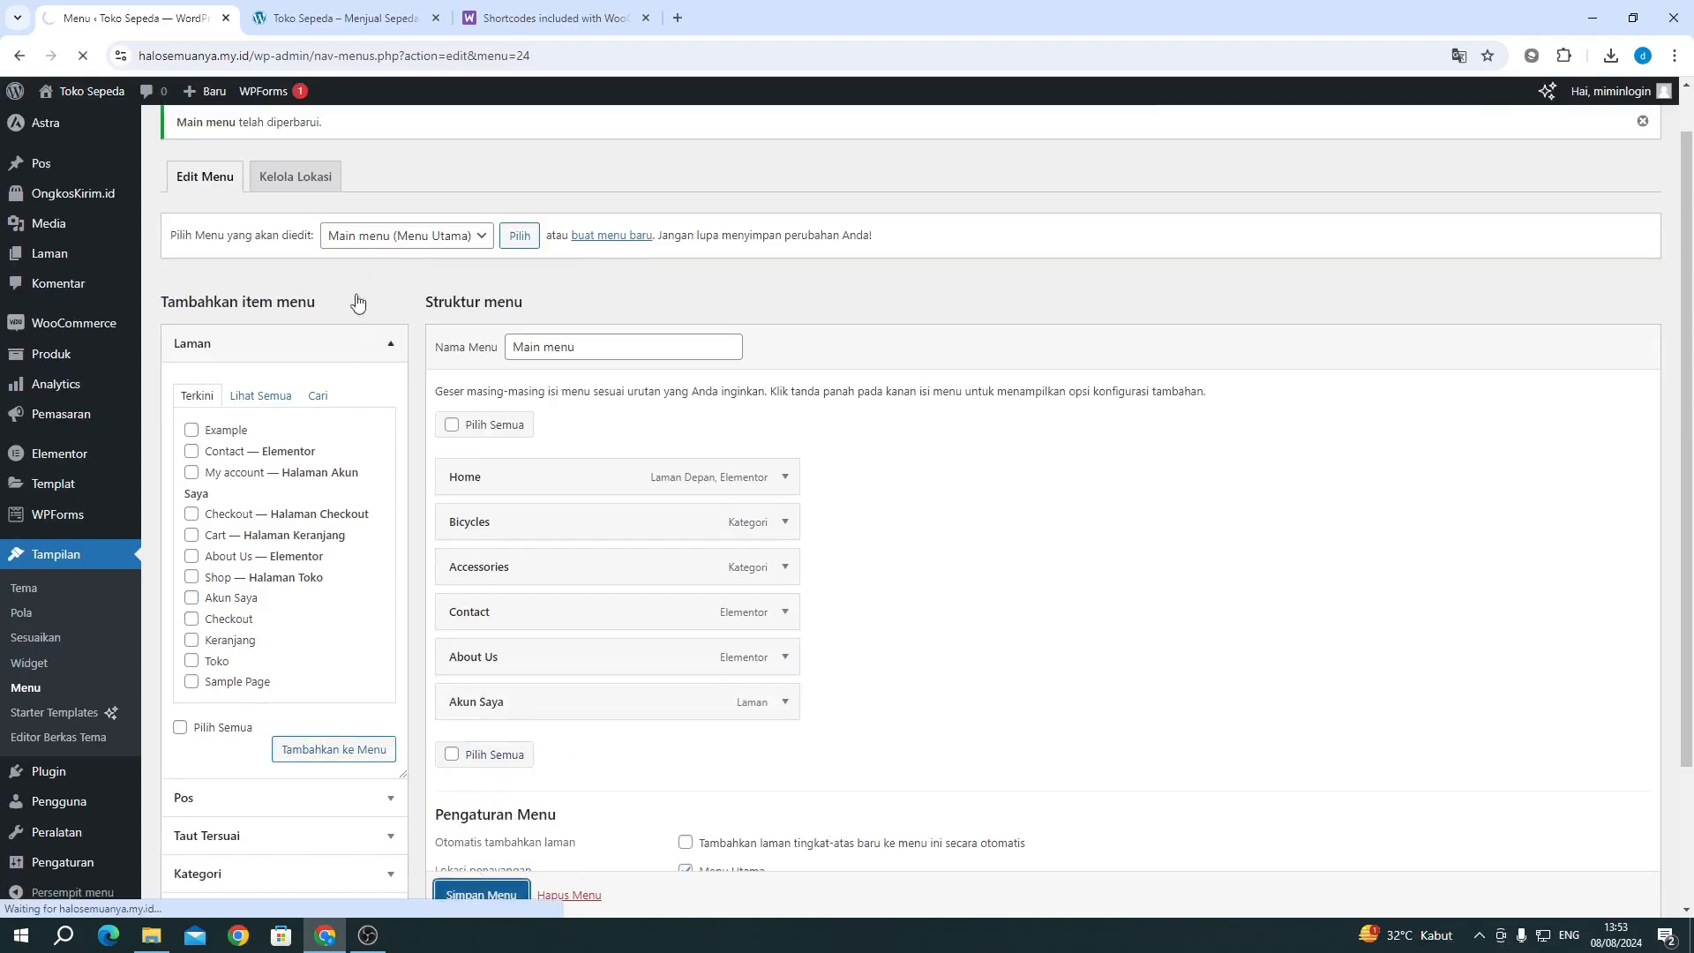
Step: Reload the live store home page and open the Akun Saya page from its header navigation
{"action": "left_click", "coordinate": [336, 17]}
{"action": "left_click", "coordinate": [82, 55]}
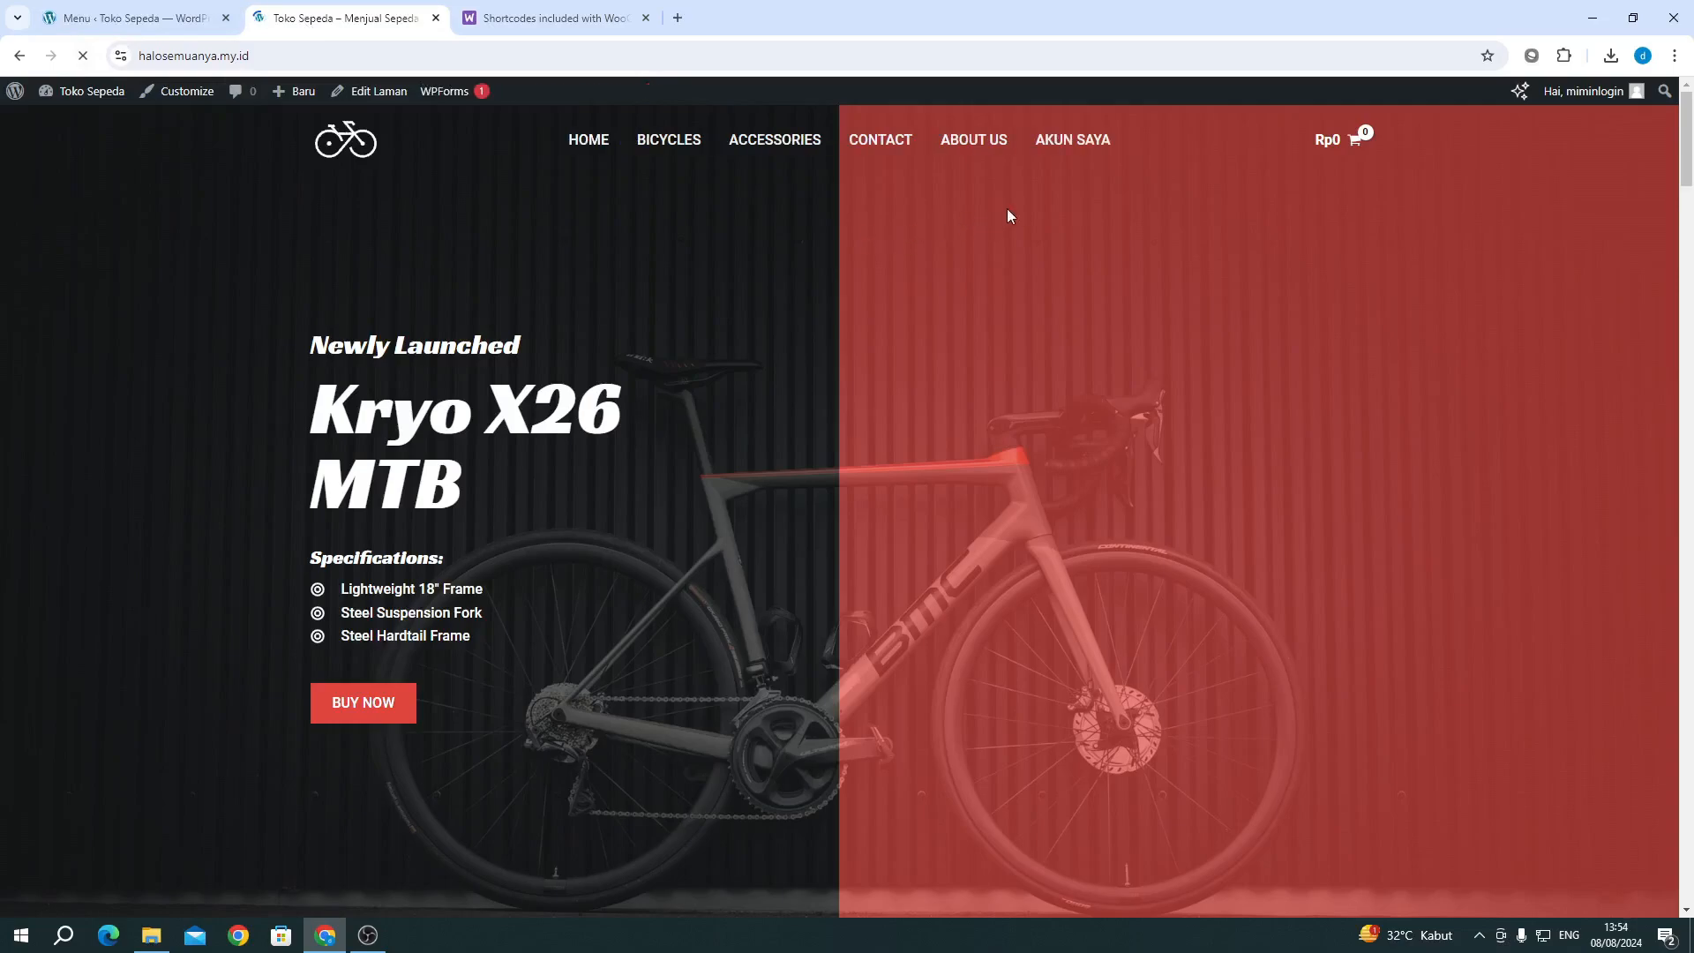
{"action": "left_click", "coordinate": [1090, 159]}
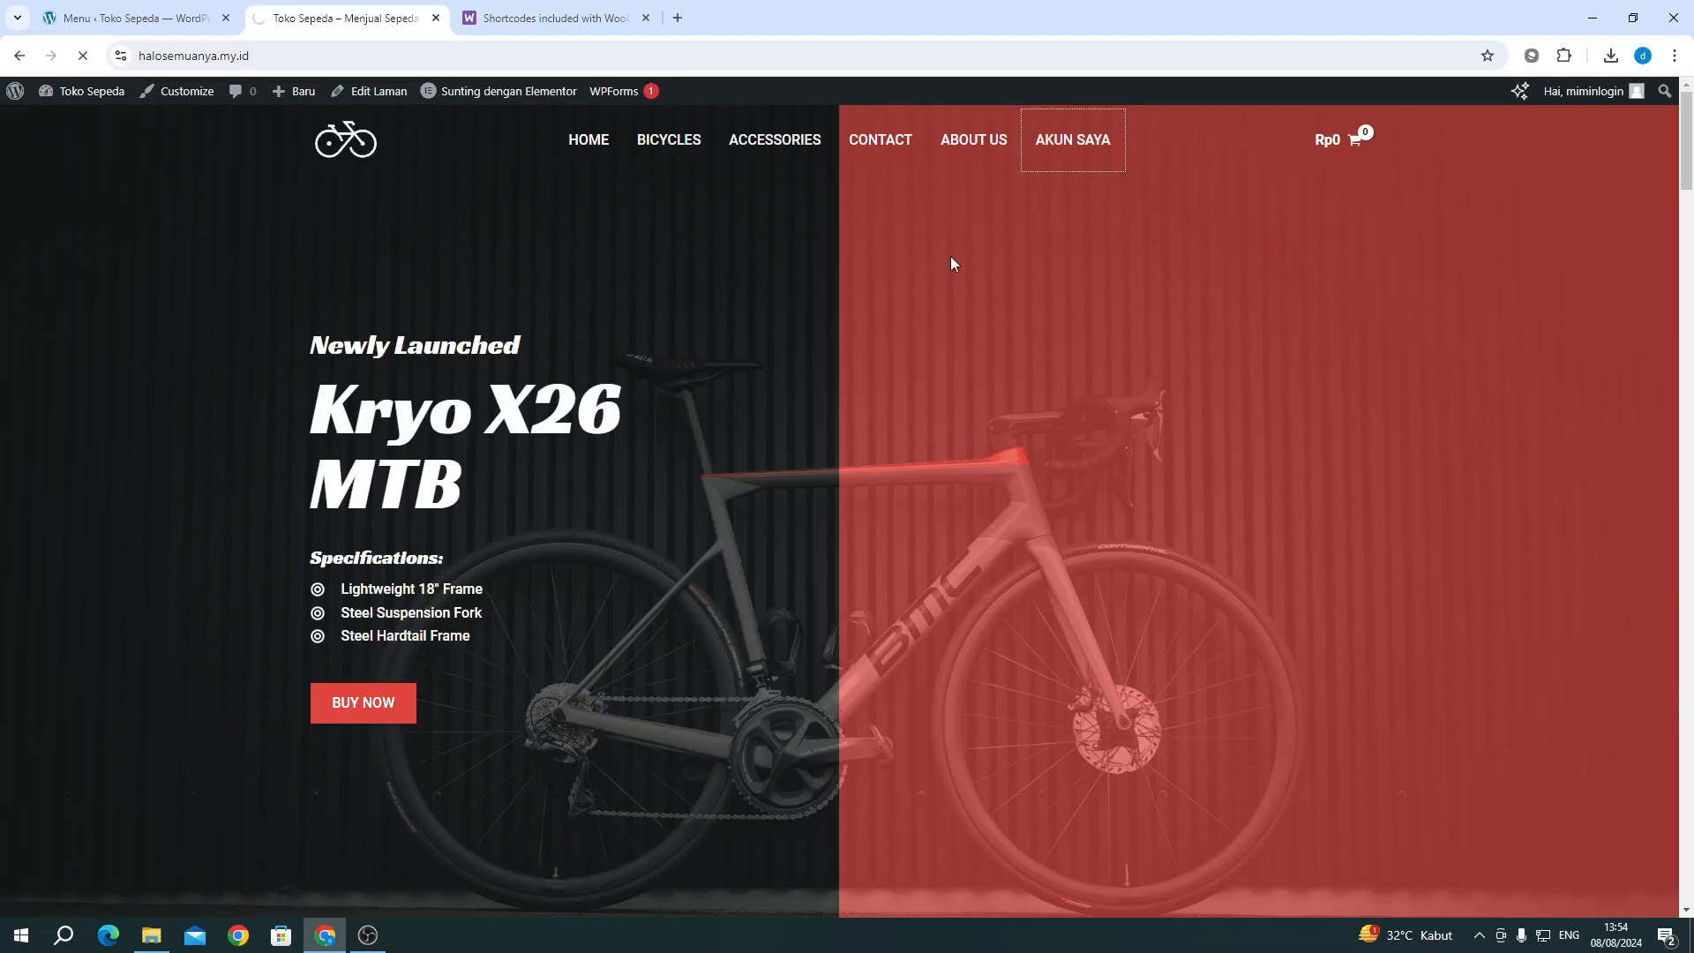
{"action": "scroll", "coordinate": [951, 263], "scroll_direction": "down", "scroll_amount": 10}
{"action": "scroll", "coordinate": [951, 263], "scroll_direction": "up", "scroll_amount": 5}
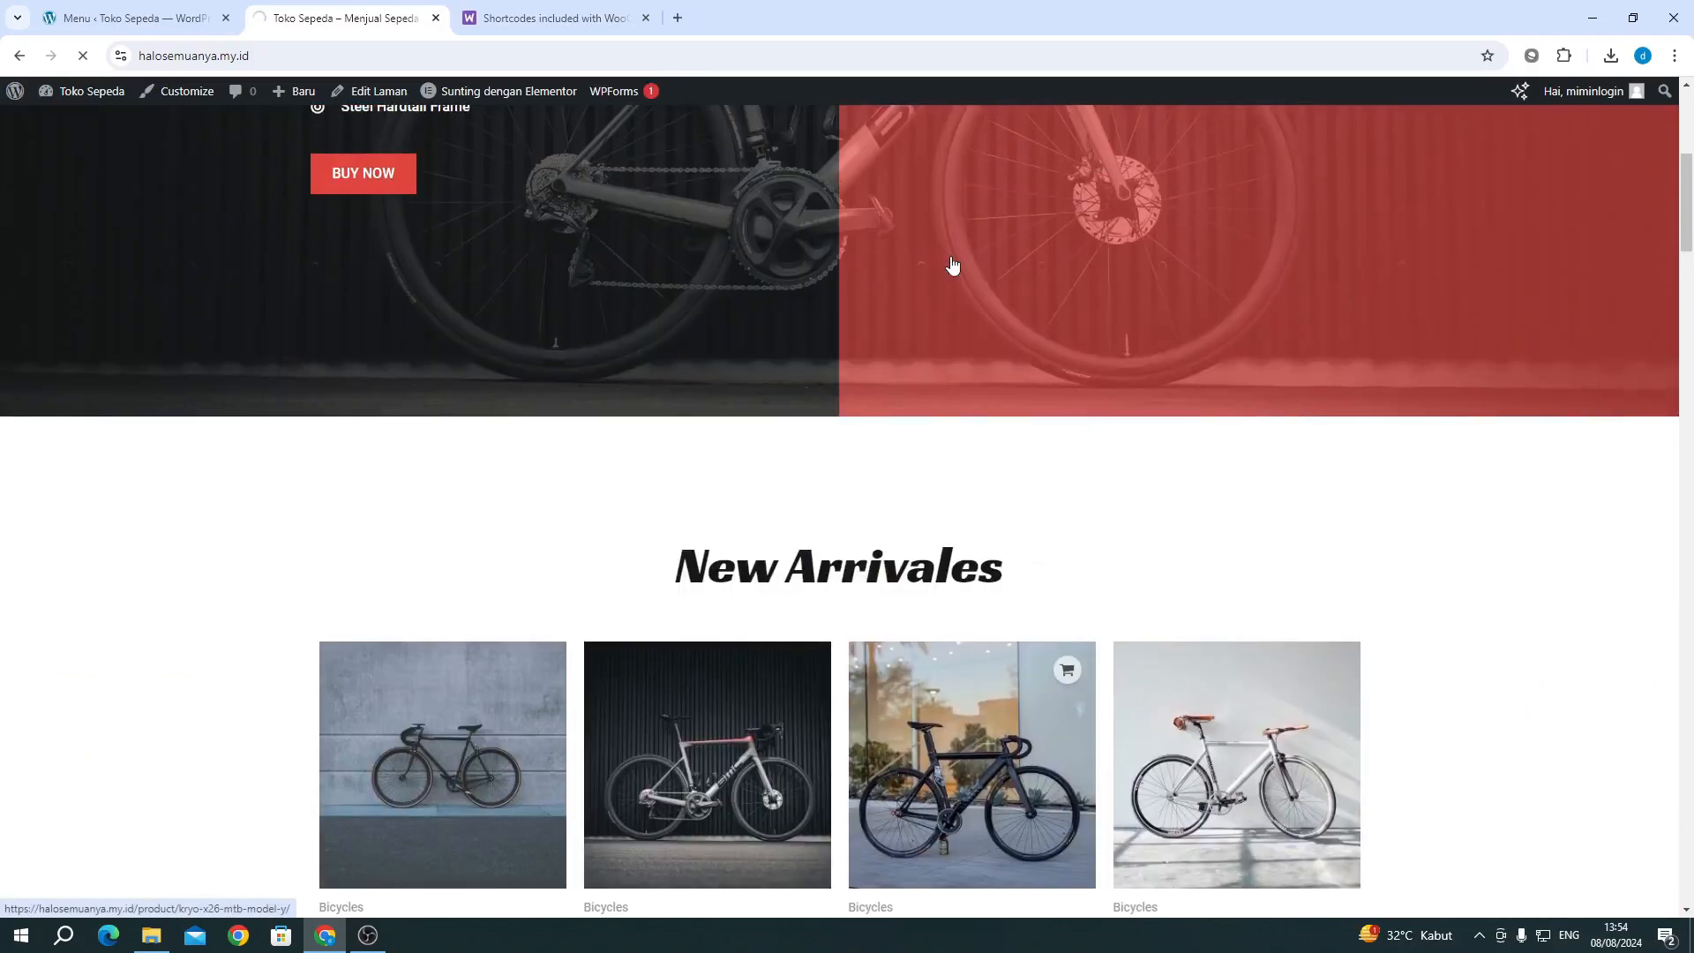
{"action": "scroll", "coordinate": [952, 264], "scroll_direction": "up", "scroll_amount": 6}
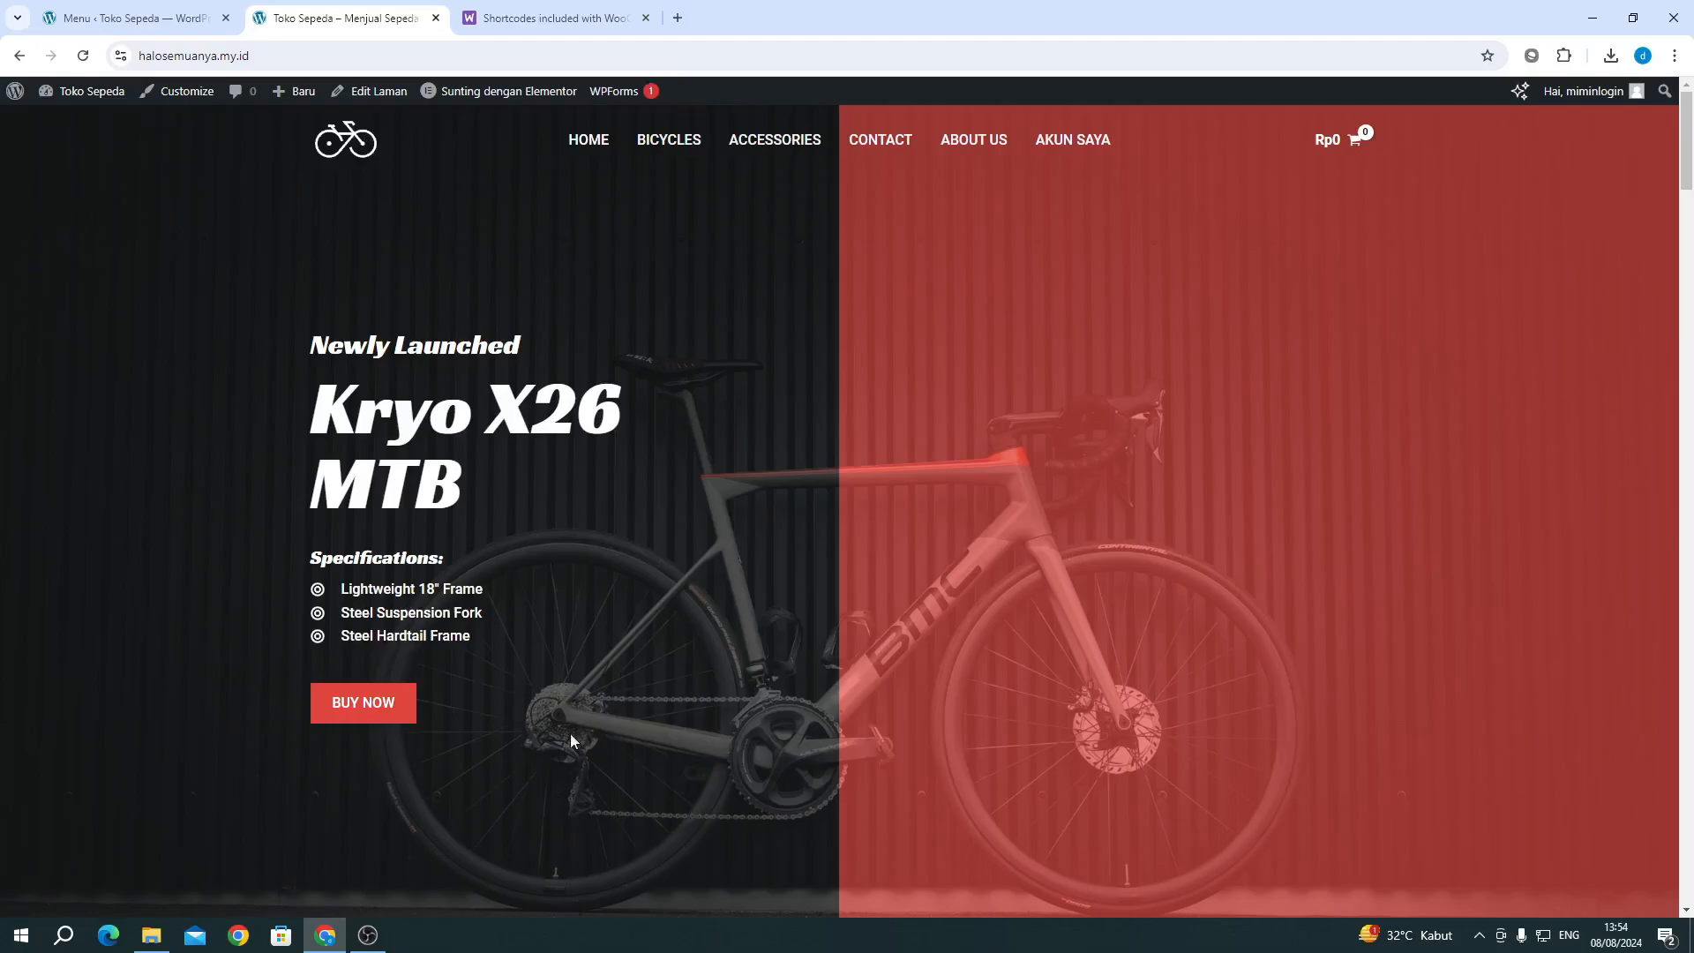
{"action": "left_click", "coordinate": [368, 935]}
Step: Add the Kryo X26 MTB – Model X bicycle from the New Arrivales section to the cart and proceed to checkout
{"action": "scroll", "coordinate": [912, 456], "scroll_direction": "down", "scroll_amount": 15}
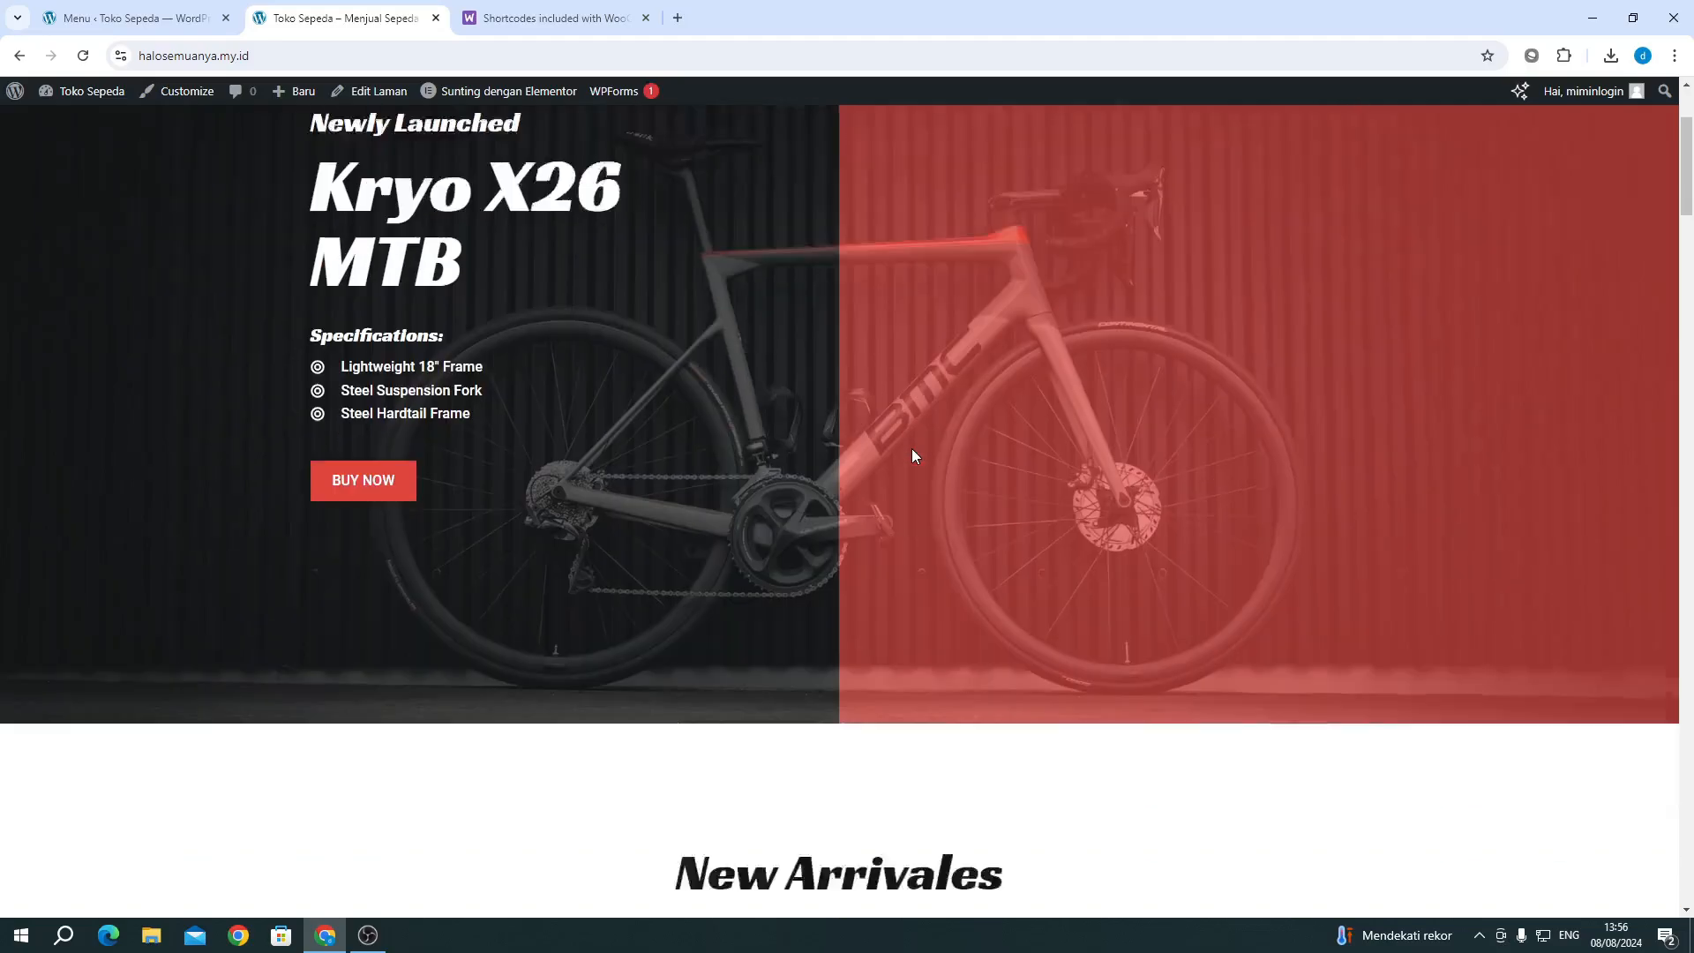
{"action": "scroll", "coordinate": [912, 455], "scroll_direction": "up", "scroll_amount": 5}
{"action": "scroll", "coordinate": [912, 455], "scroll_direction": "up", "scroll_amount": 3}
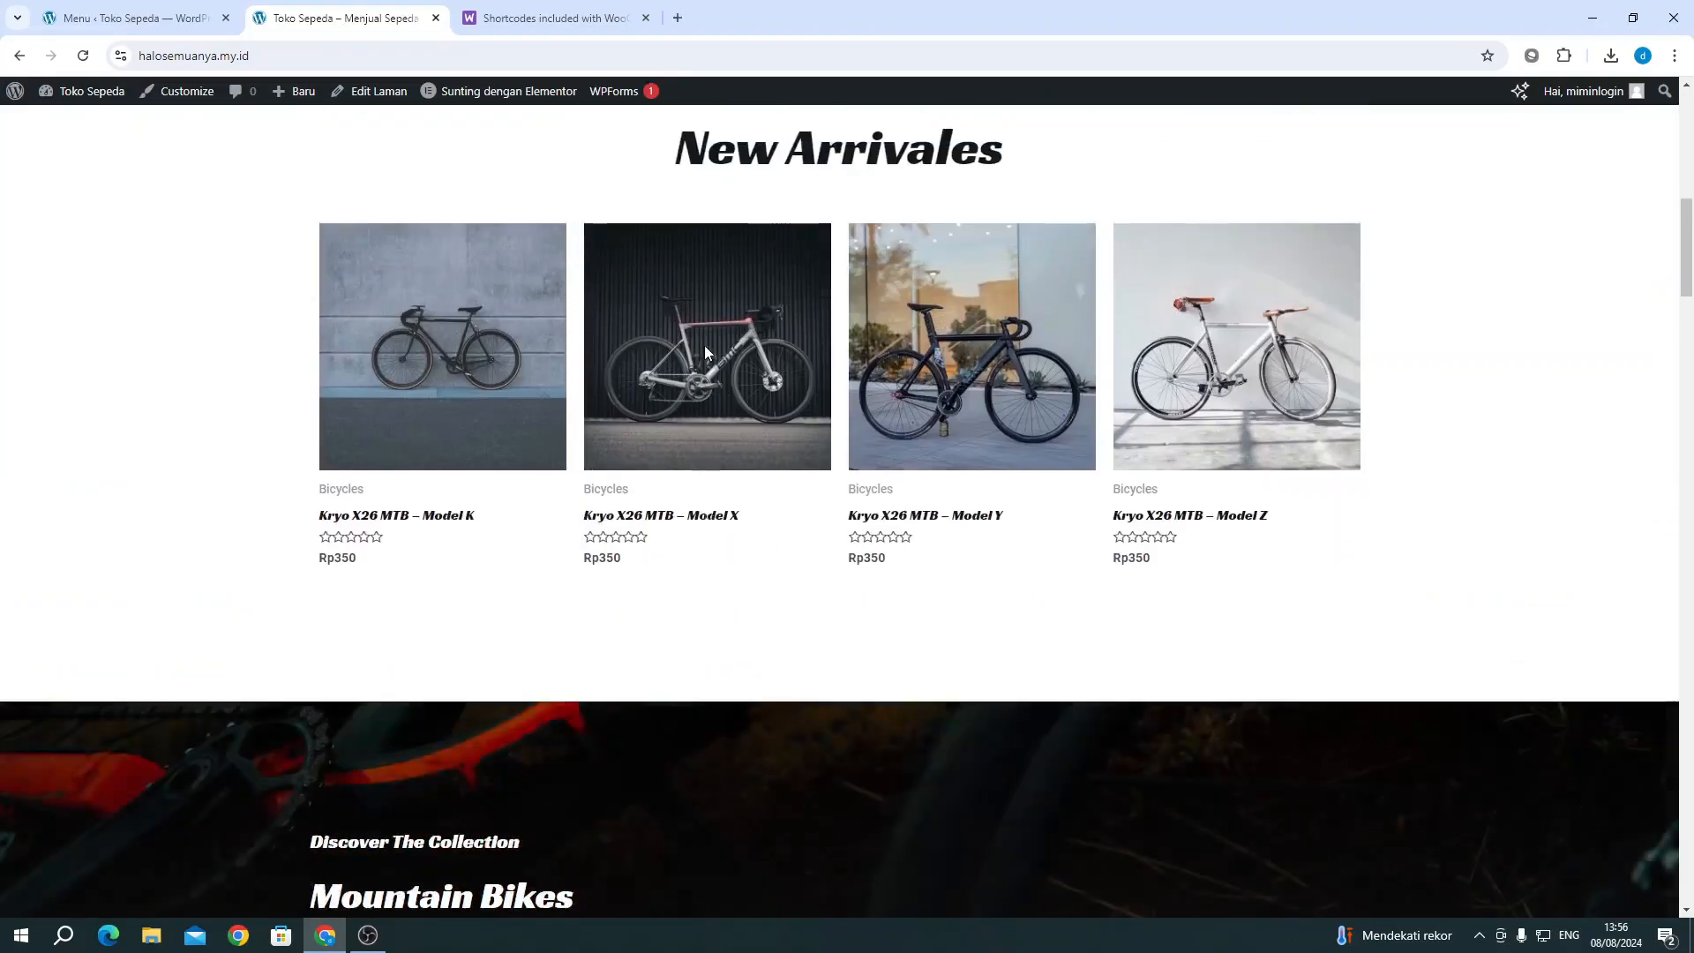
{"action": "left_click", "coordinate": [736, 455]}
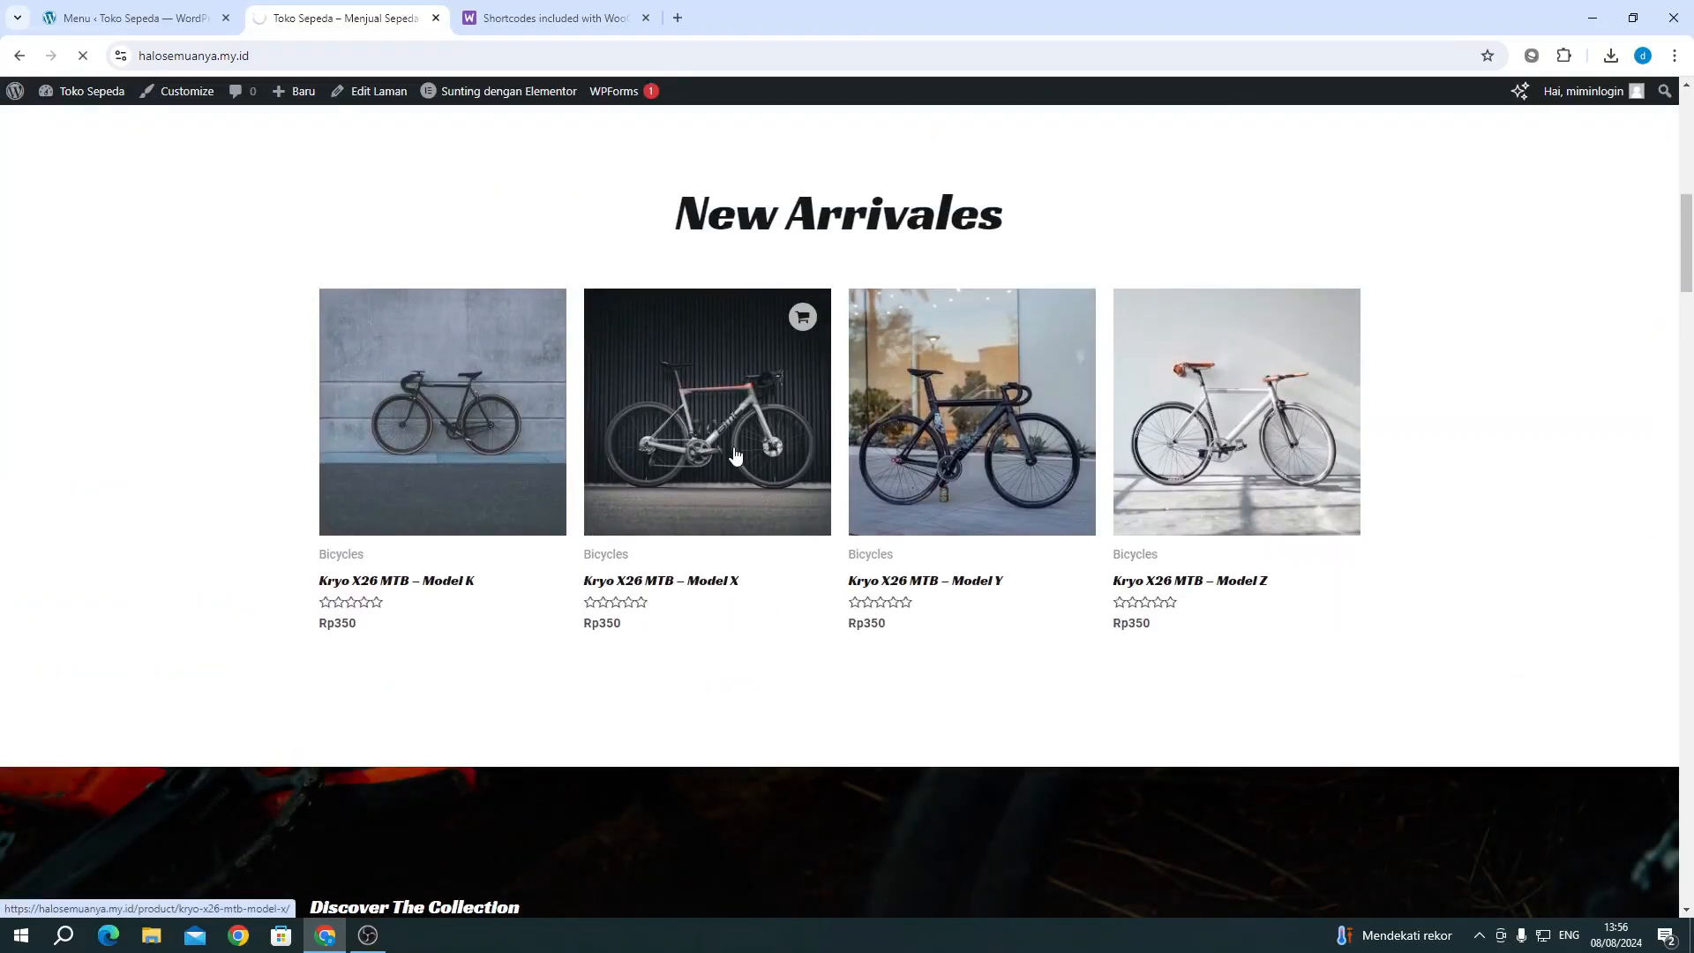
{"action": "scroll", "coordinate": [736, 454], "scroll_direction": "up", "scroll_amount": 2}
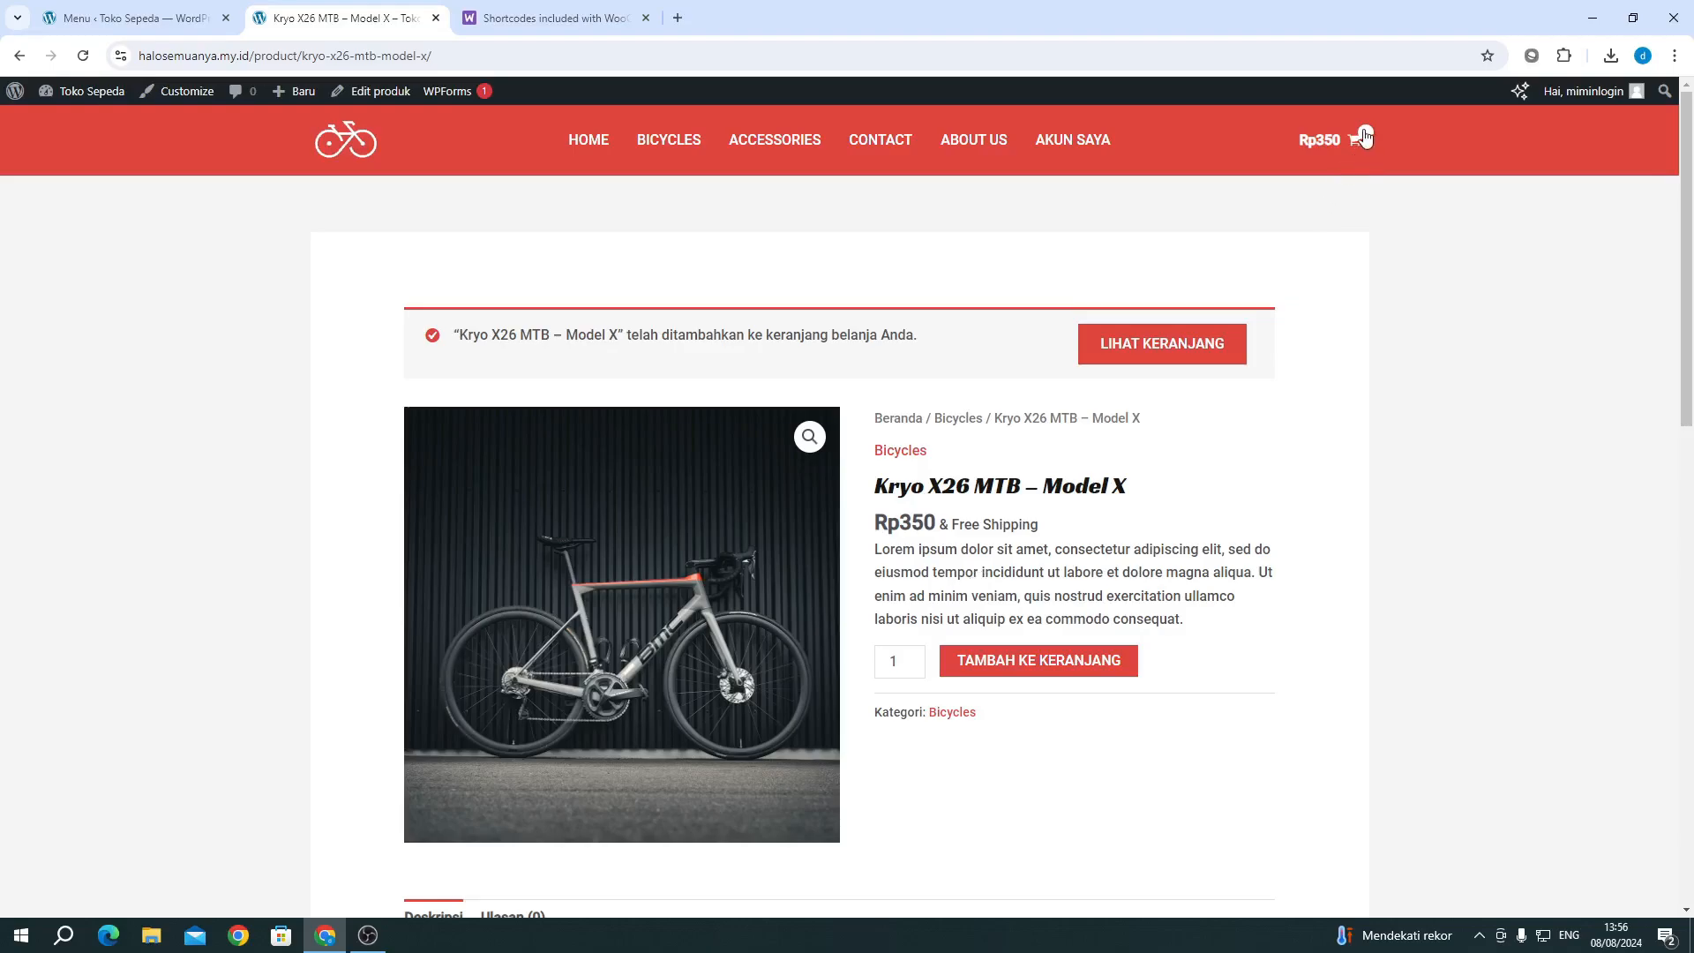
{"action": "left_click", "coordinate": [1360, 143]}
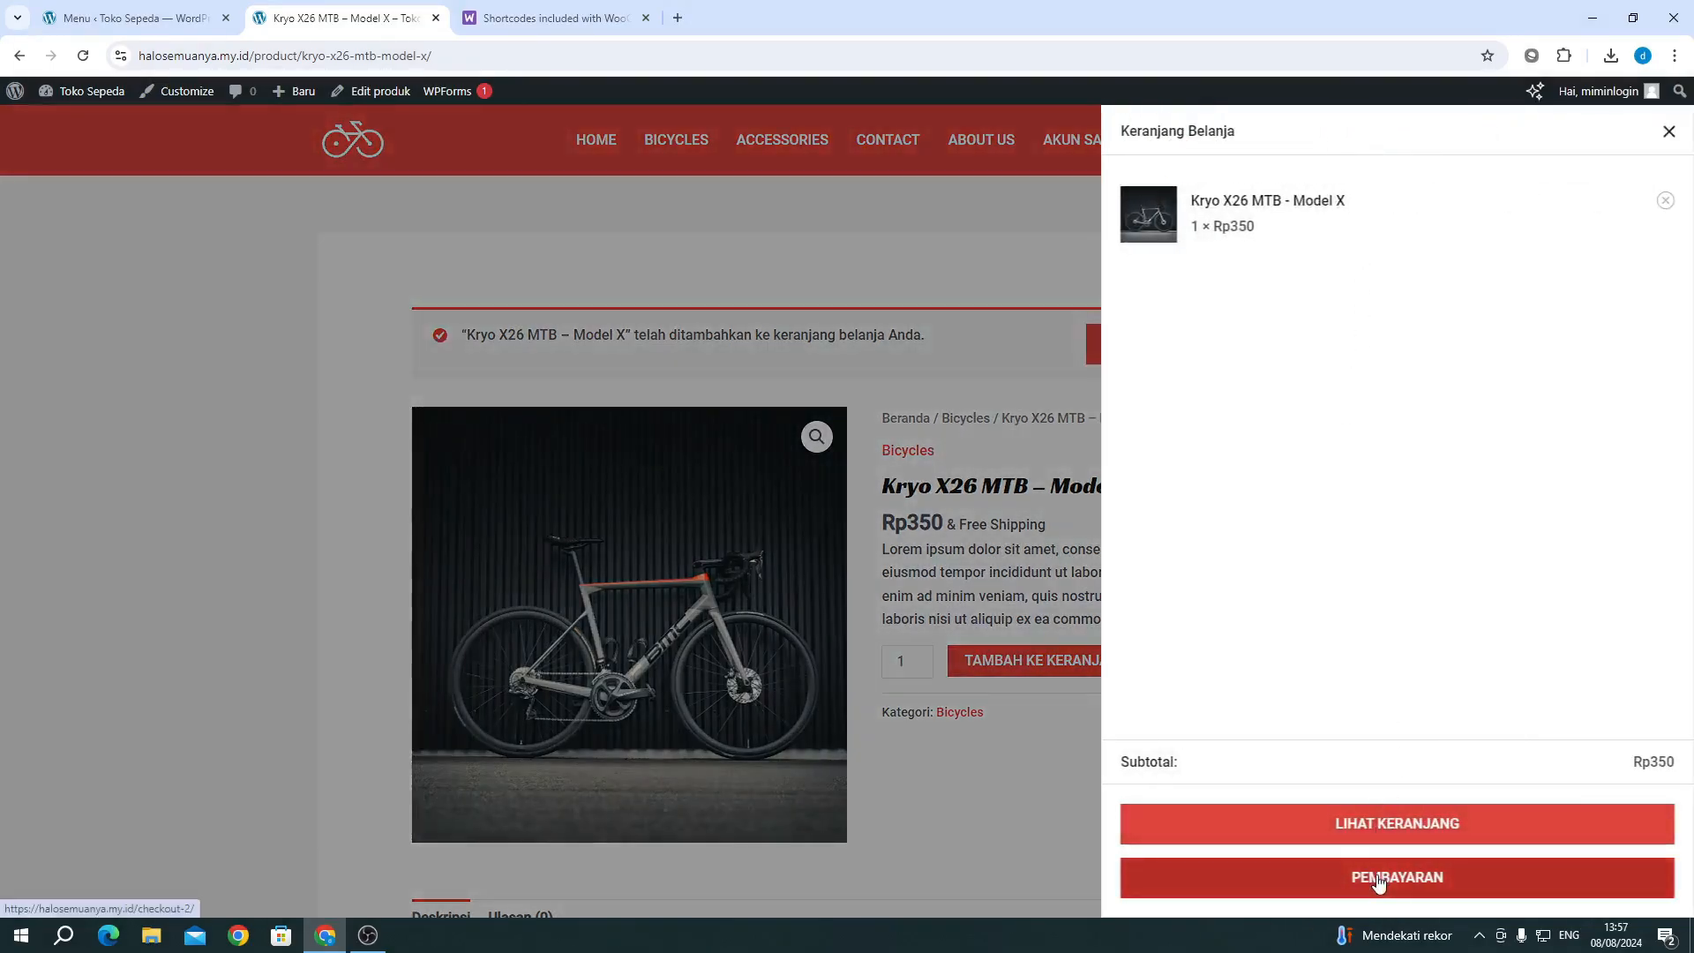
{"action": "left_click", "coordinate": [1379, 861]}
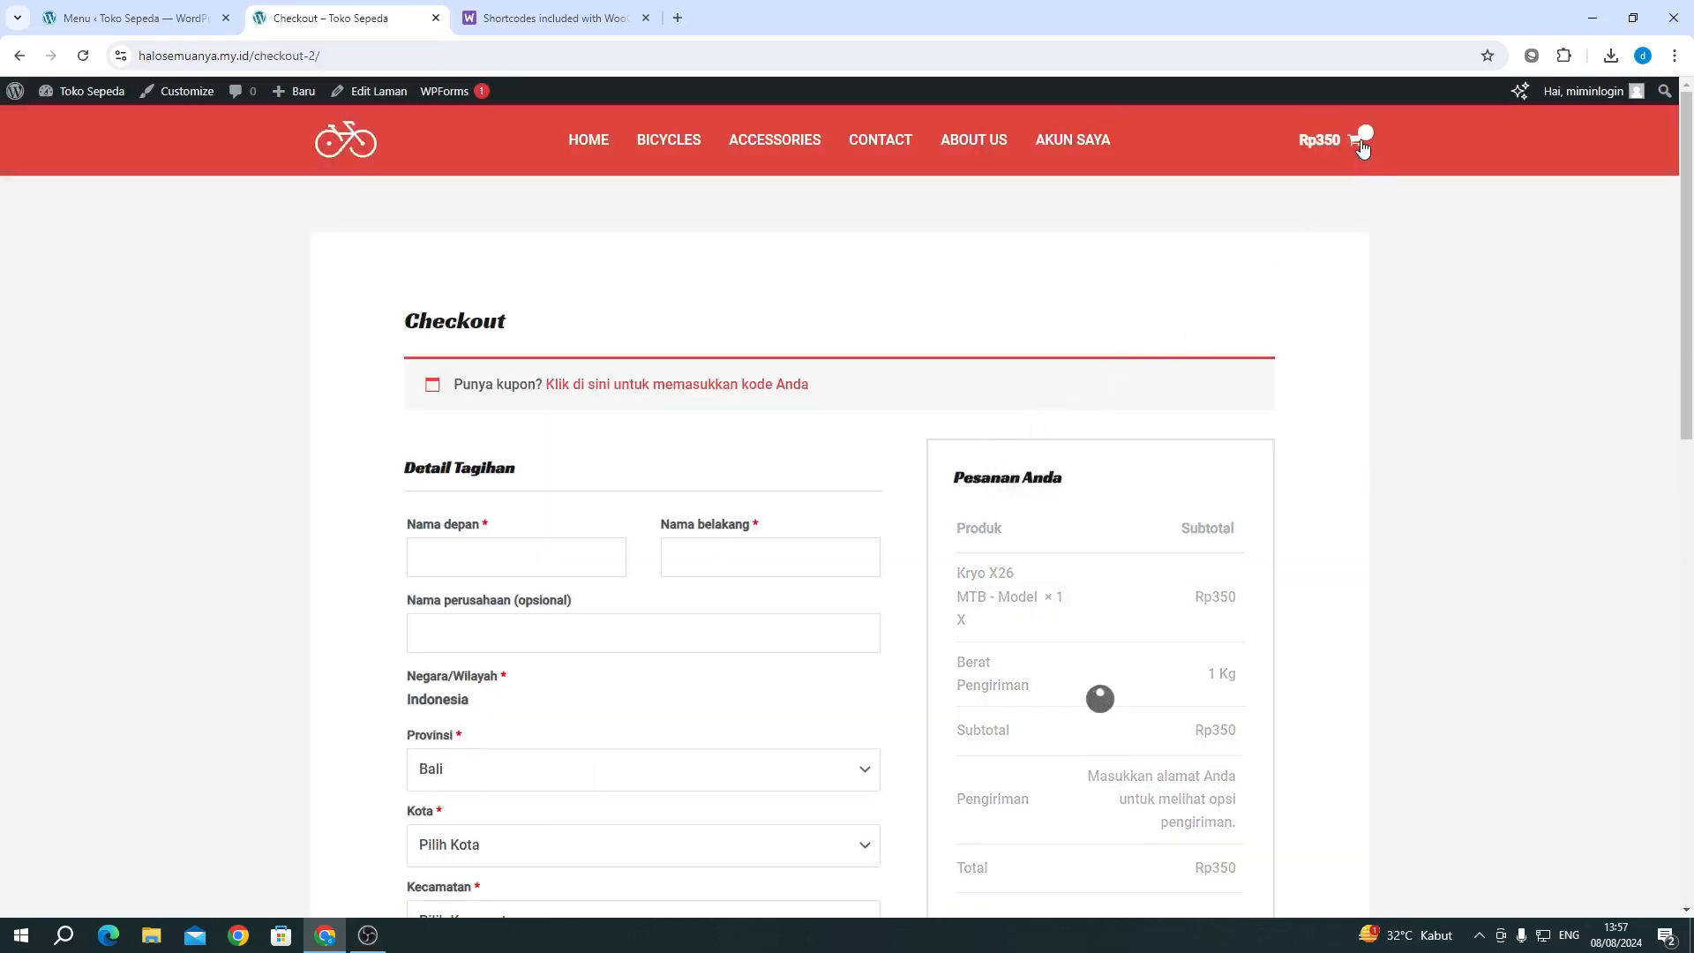
Step: Open the WordPress theme customizer and bring up the settings of the header builder's Keranjang element
{"action": "left_click", "coordinate": [97, 19]}
{"action": "left_click", "coordinate": [35, 676]}
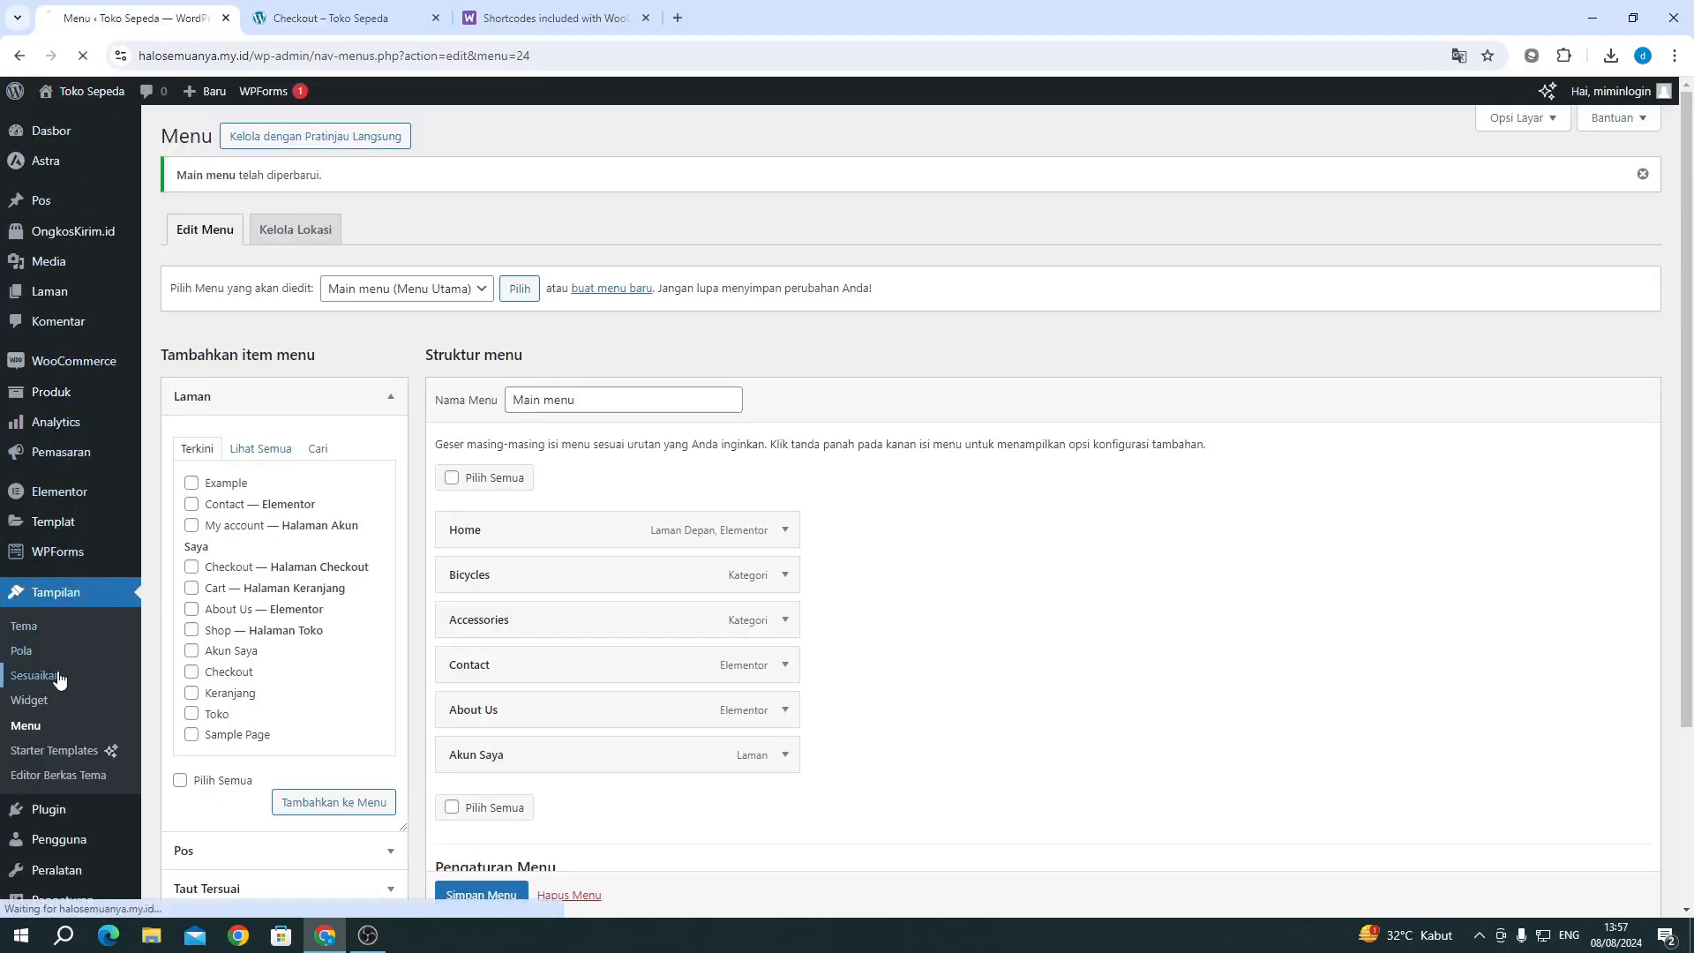
{"action": "left_click", "coordinate": [336, 18]}
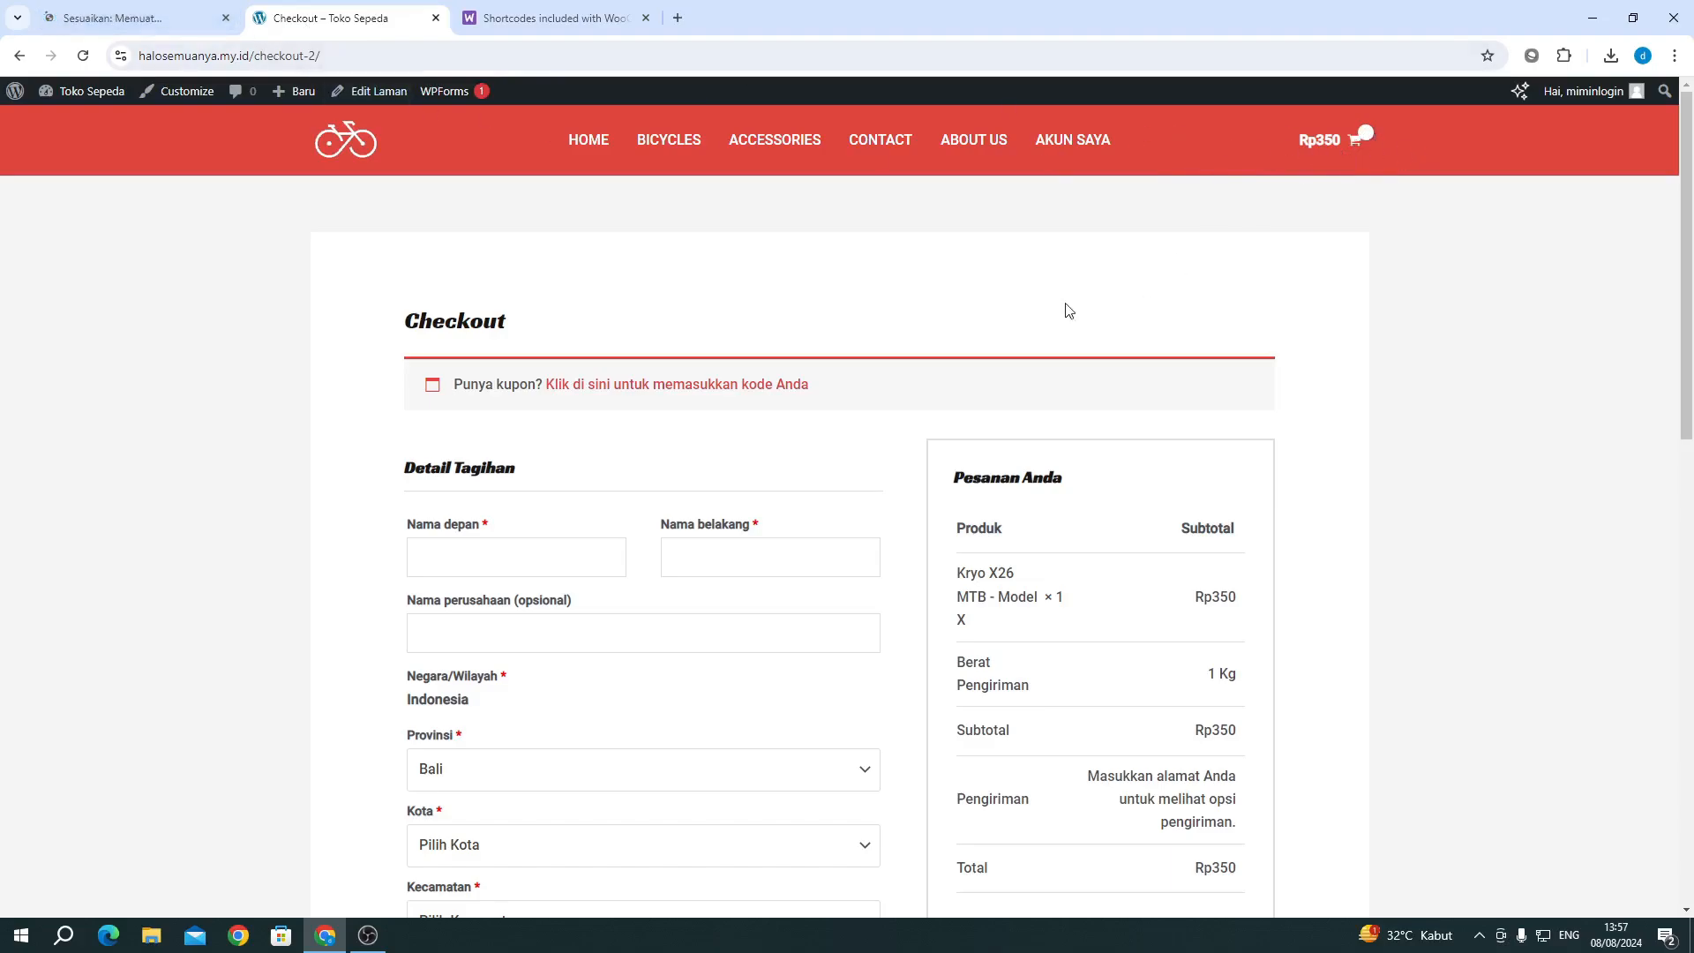
{"action": "left_click", "coordinate": [136, 28]}
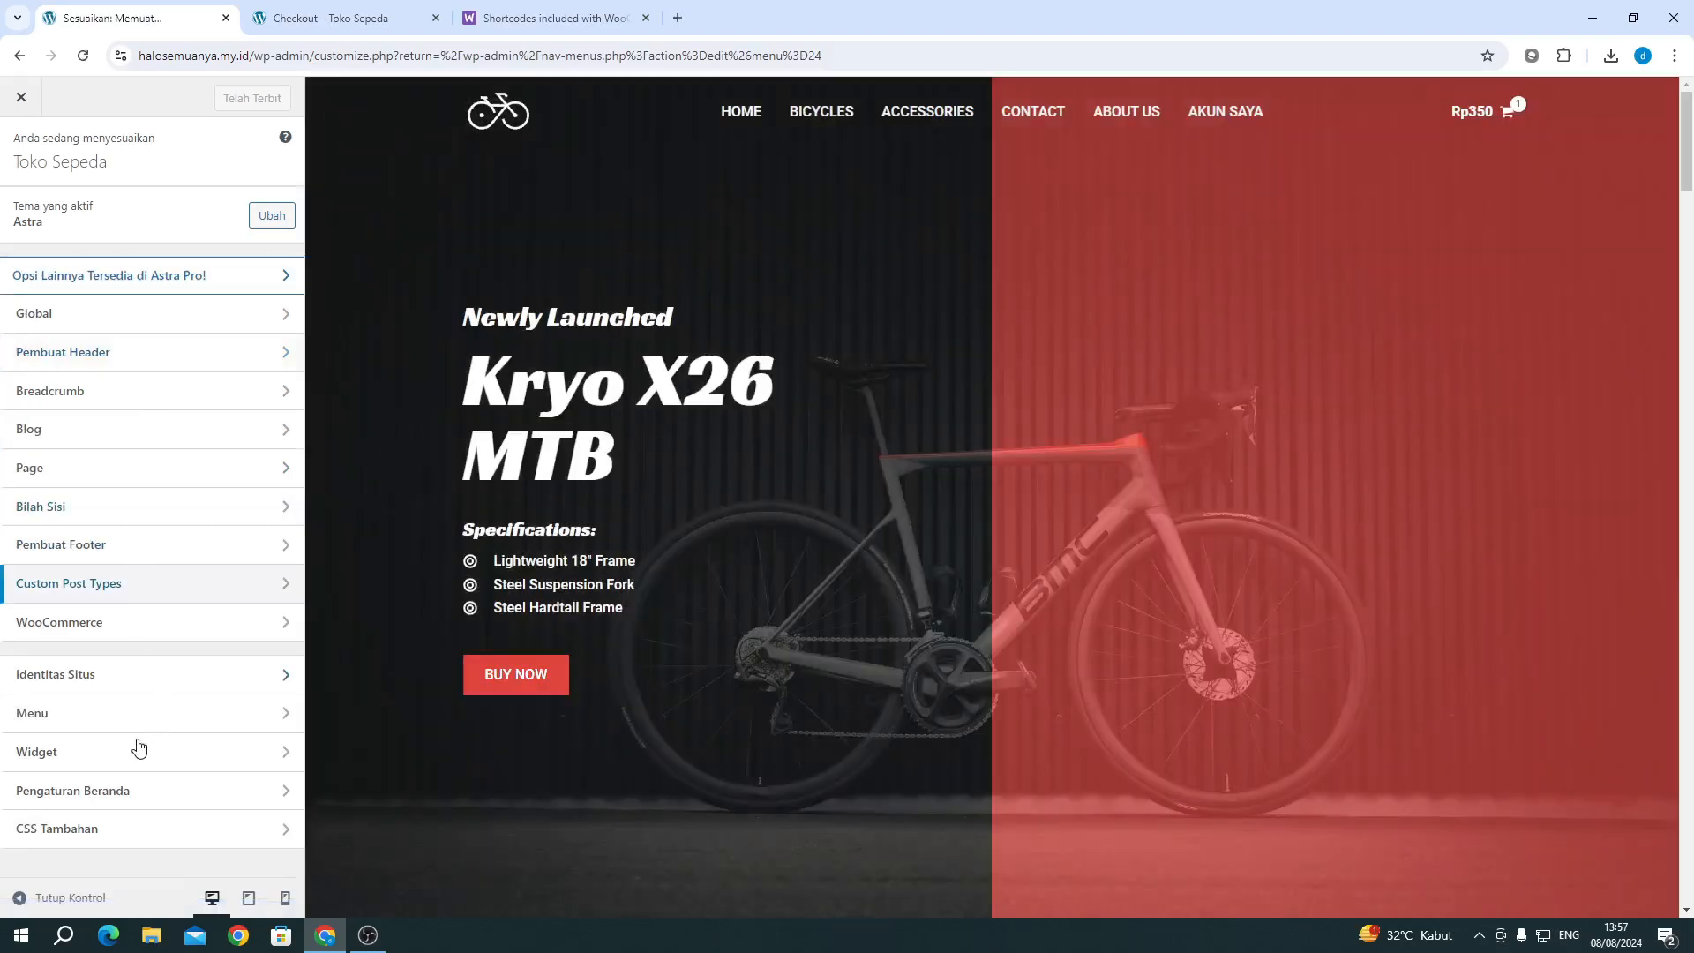
{"action": "left_click", "coordinate": [76, 349]}
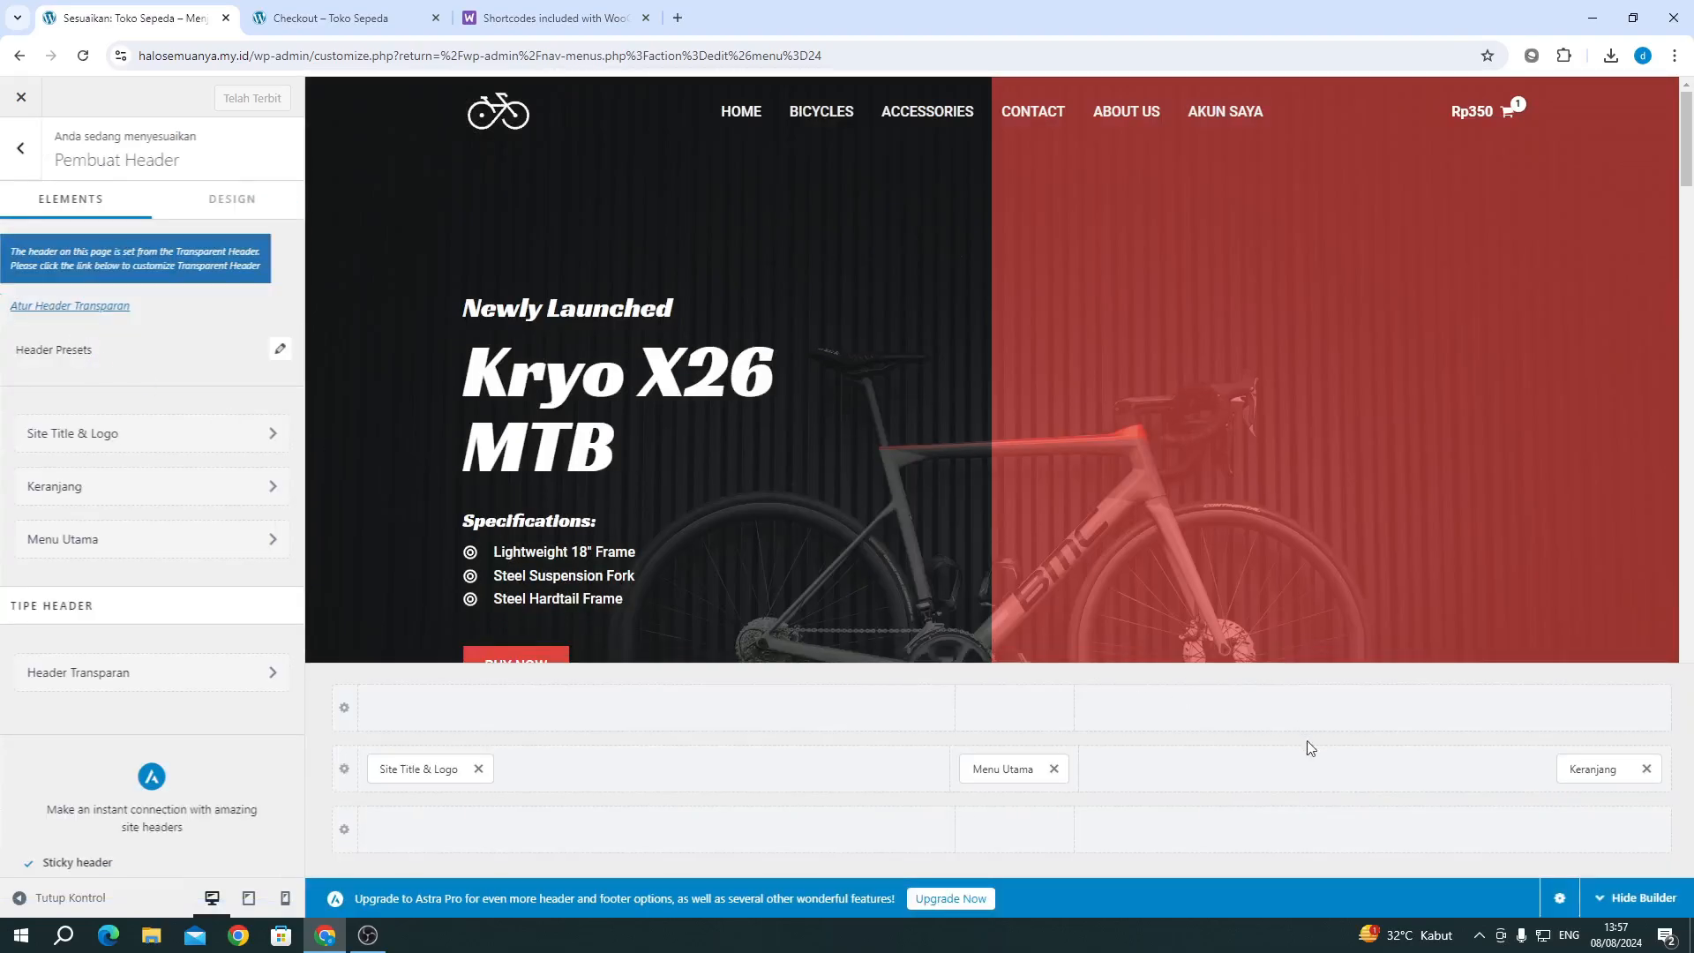
{"action": "left_click", "coordinate": [1592, 769]}
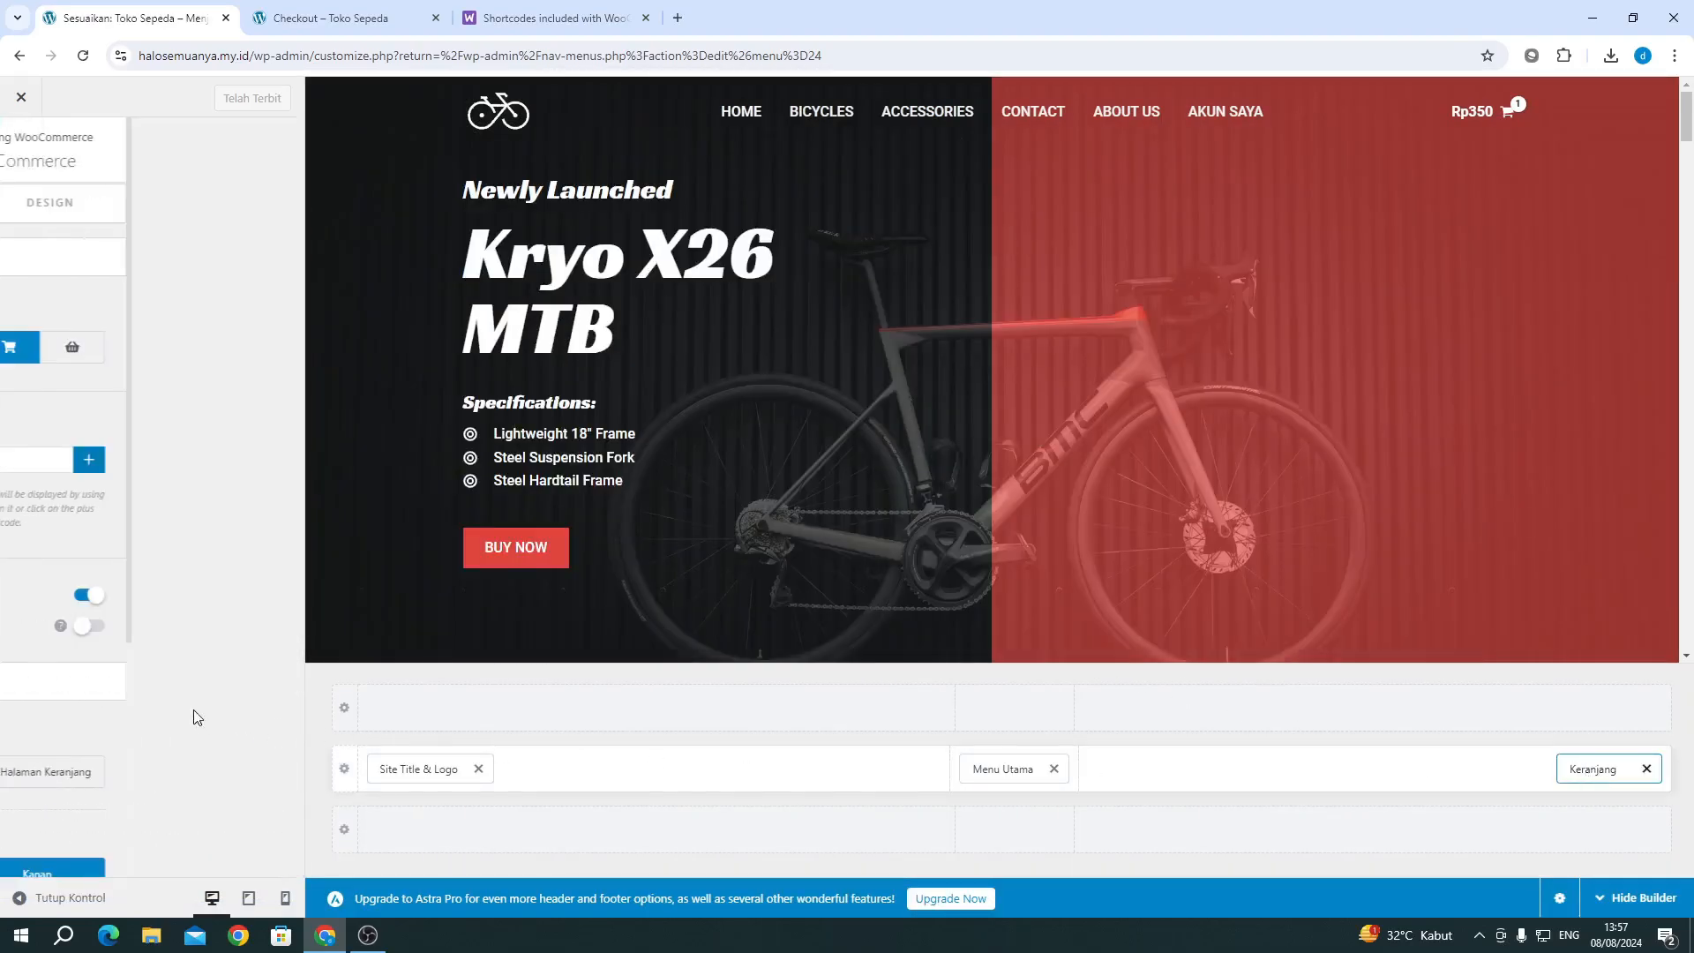
{"action": "left_click", "coordinate": [1592, 767]}
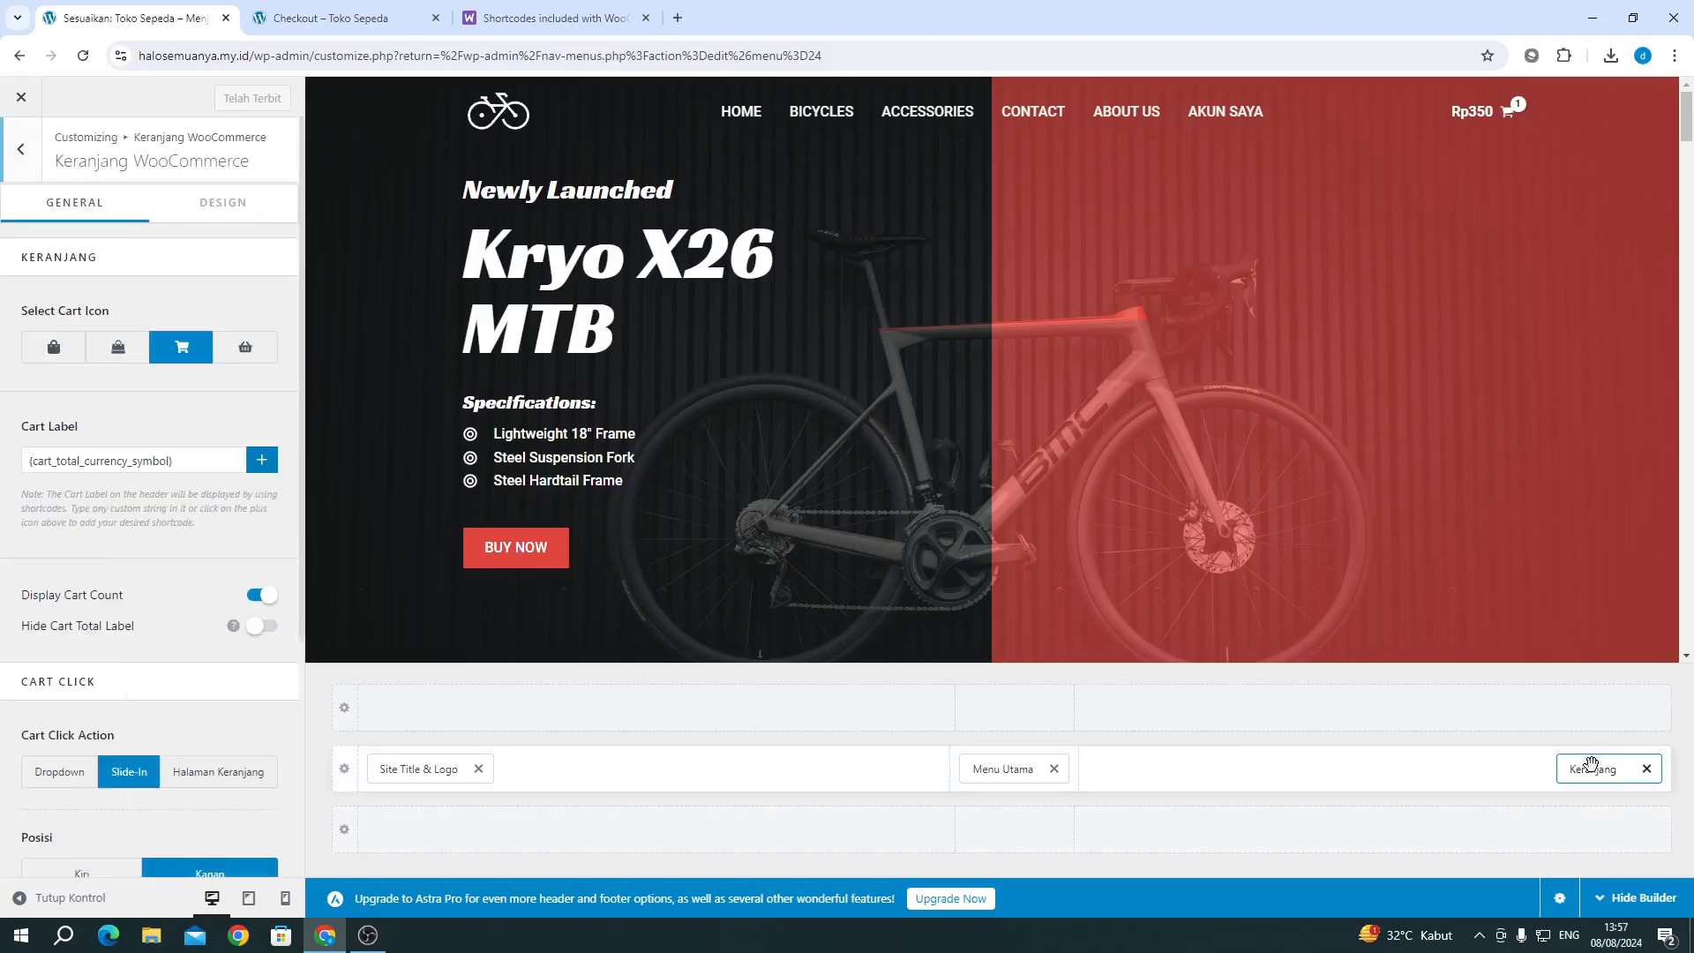
Step: Try hiding the header cart's item count in the preview, and switch Display Cart Count back on
{"action": "scroll", "coordinate": [169, 658], "scroll_direction": "down", "scroll_amount": 3}
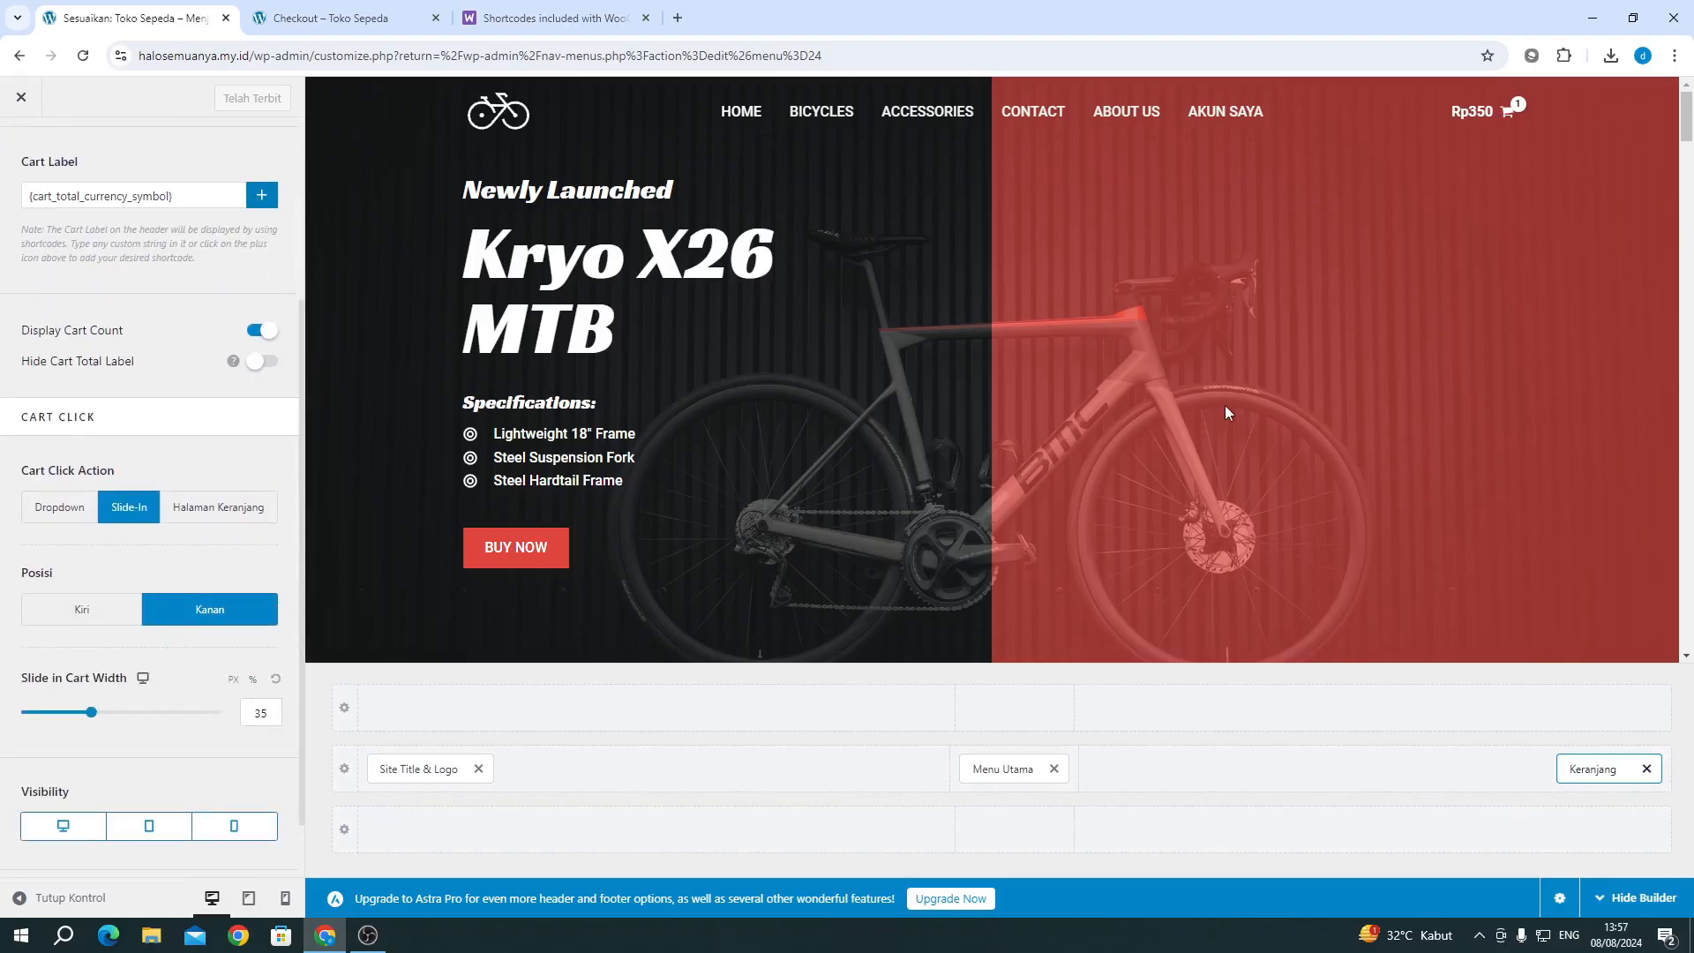
{"action": "left_click", "coordinate": [260, 331]}
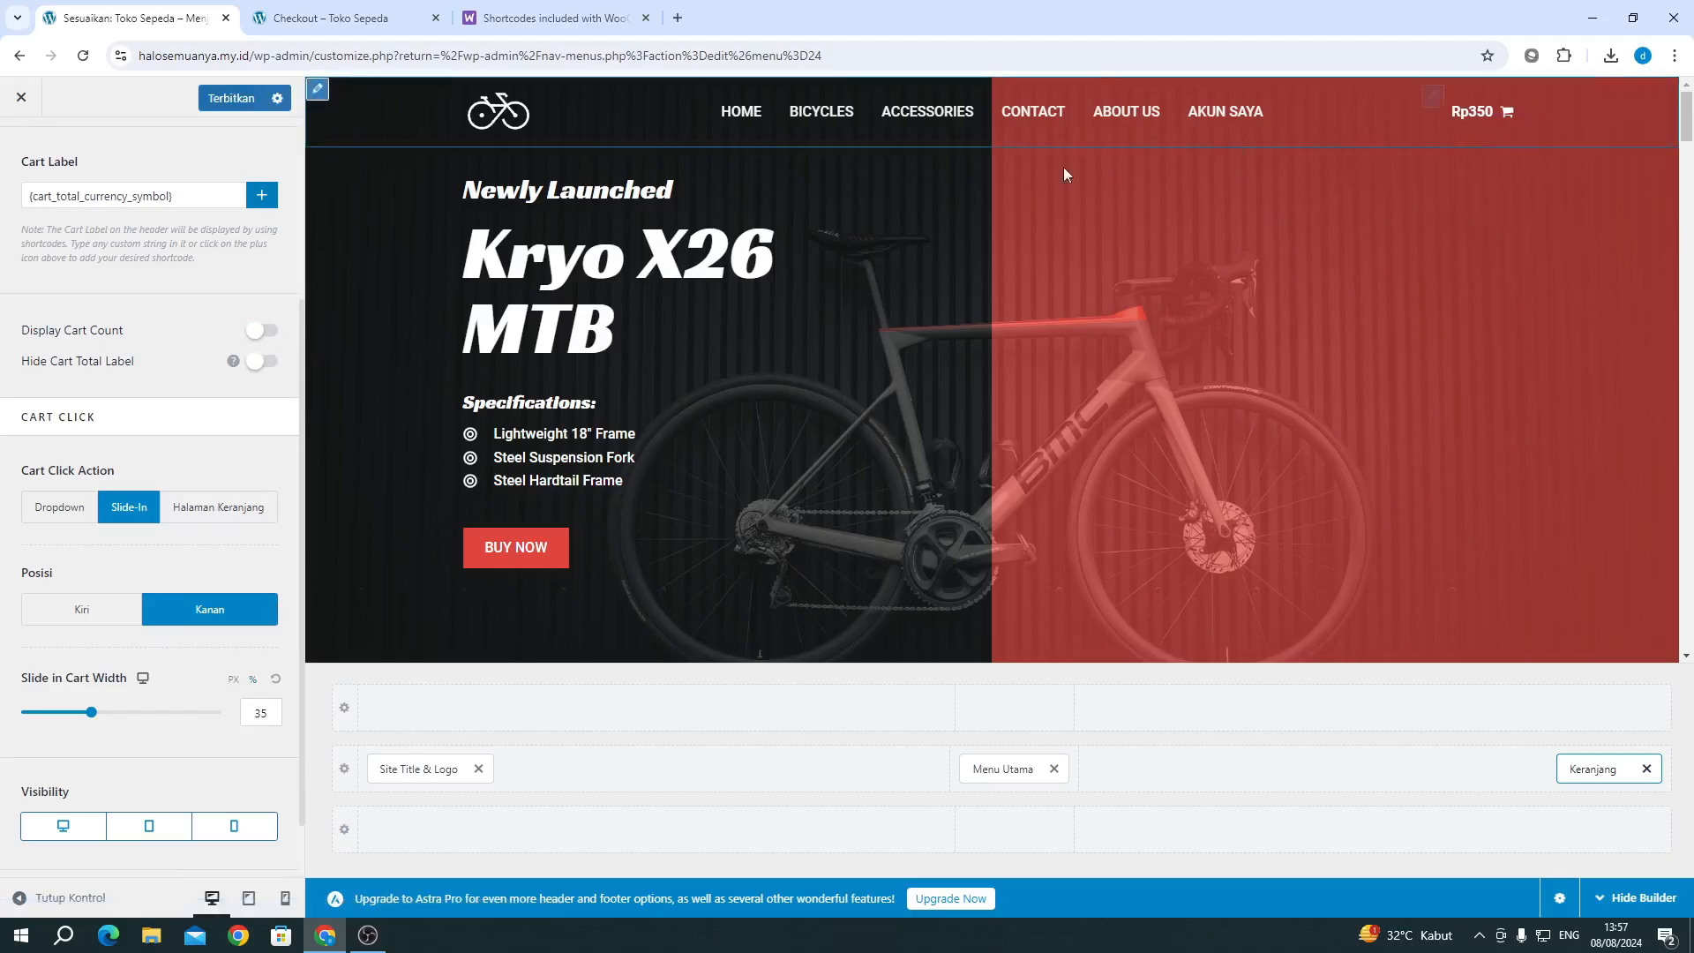
{"action": "left_click", "coordinate": [258, 330]}
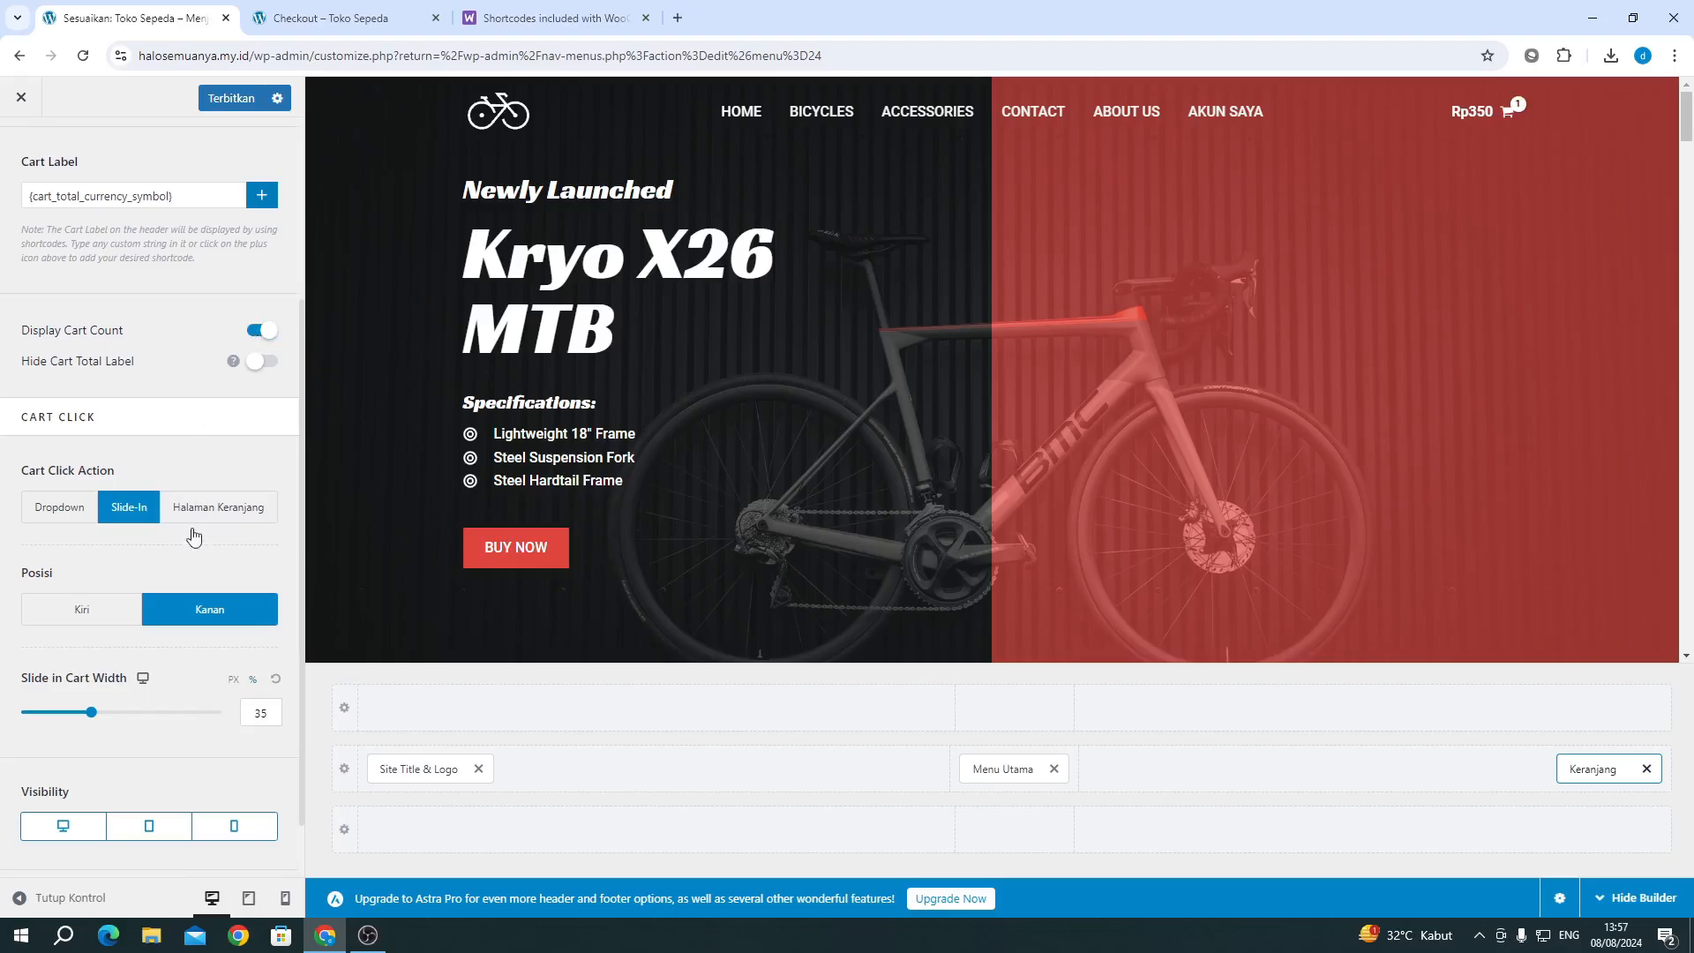
Step: Set the cart icon's normal Count Color to the dark swatch 161616 and publish the change
{"action": "scroll", "coordinate": [193, 540], "scroll_direction": "down", "scroll_amount": 4}
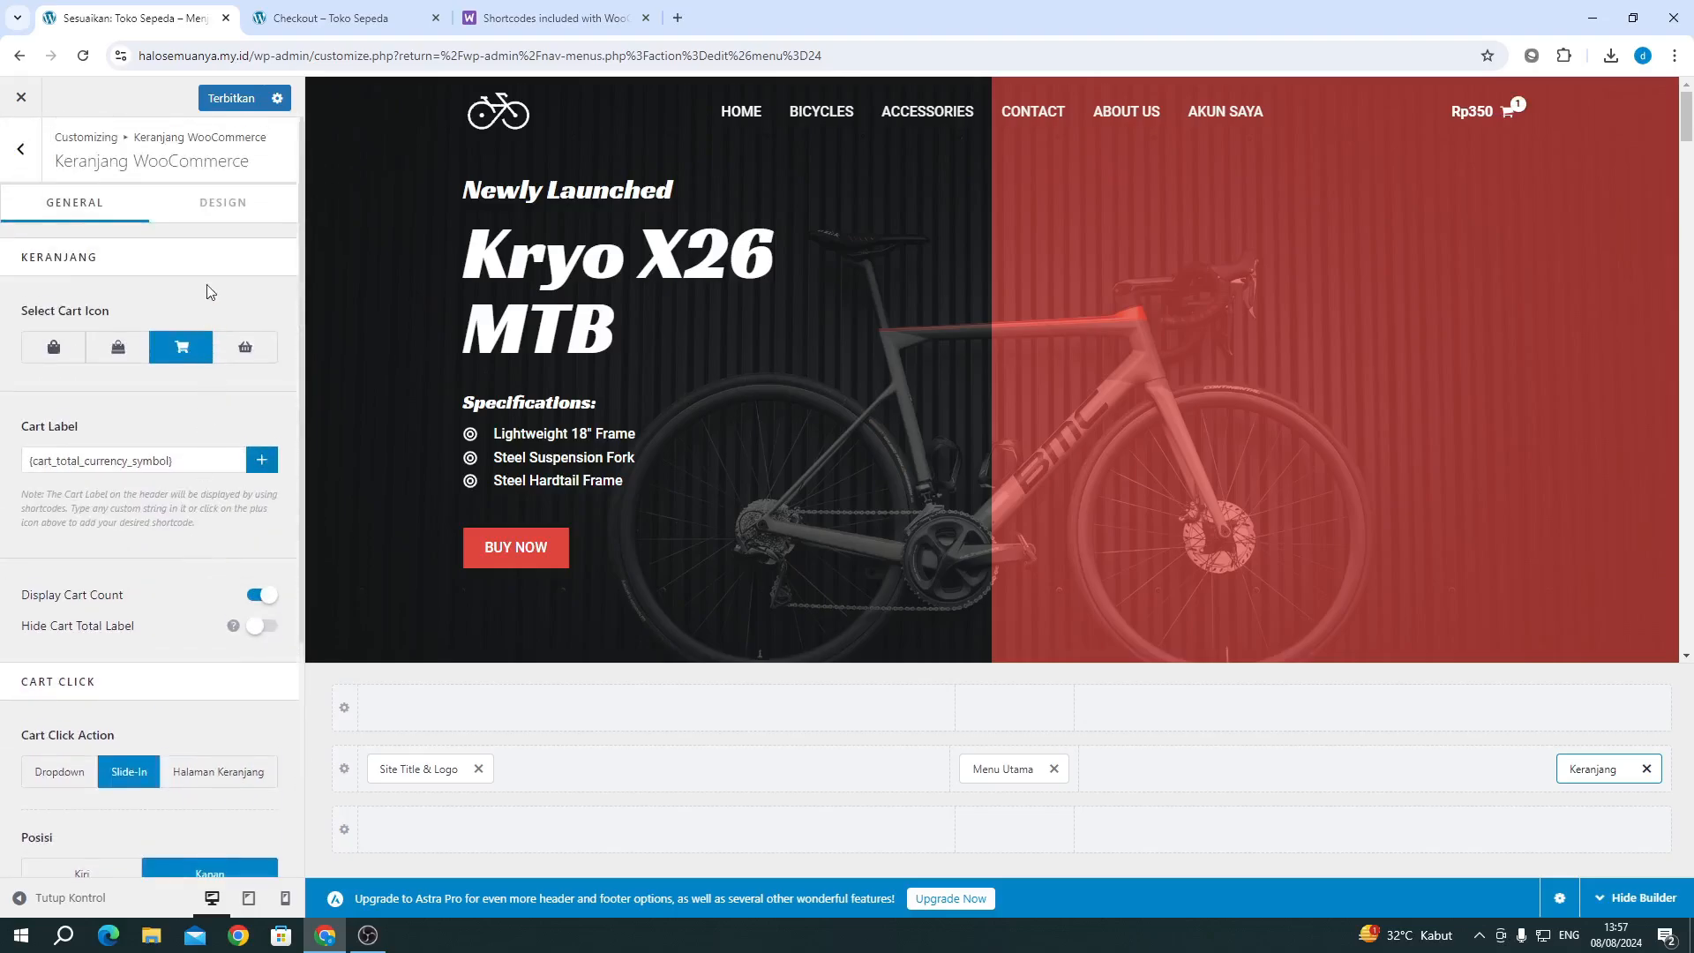
{"action": "left_click", "coordinate": [210, 224]}
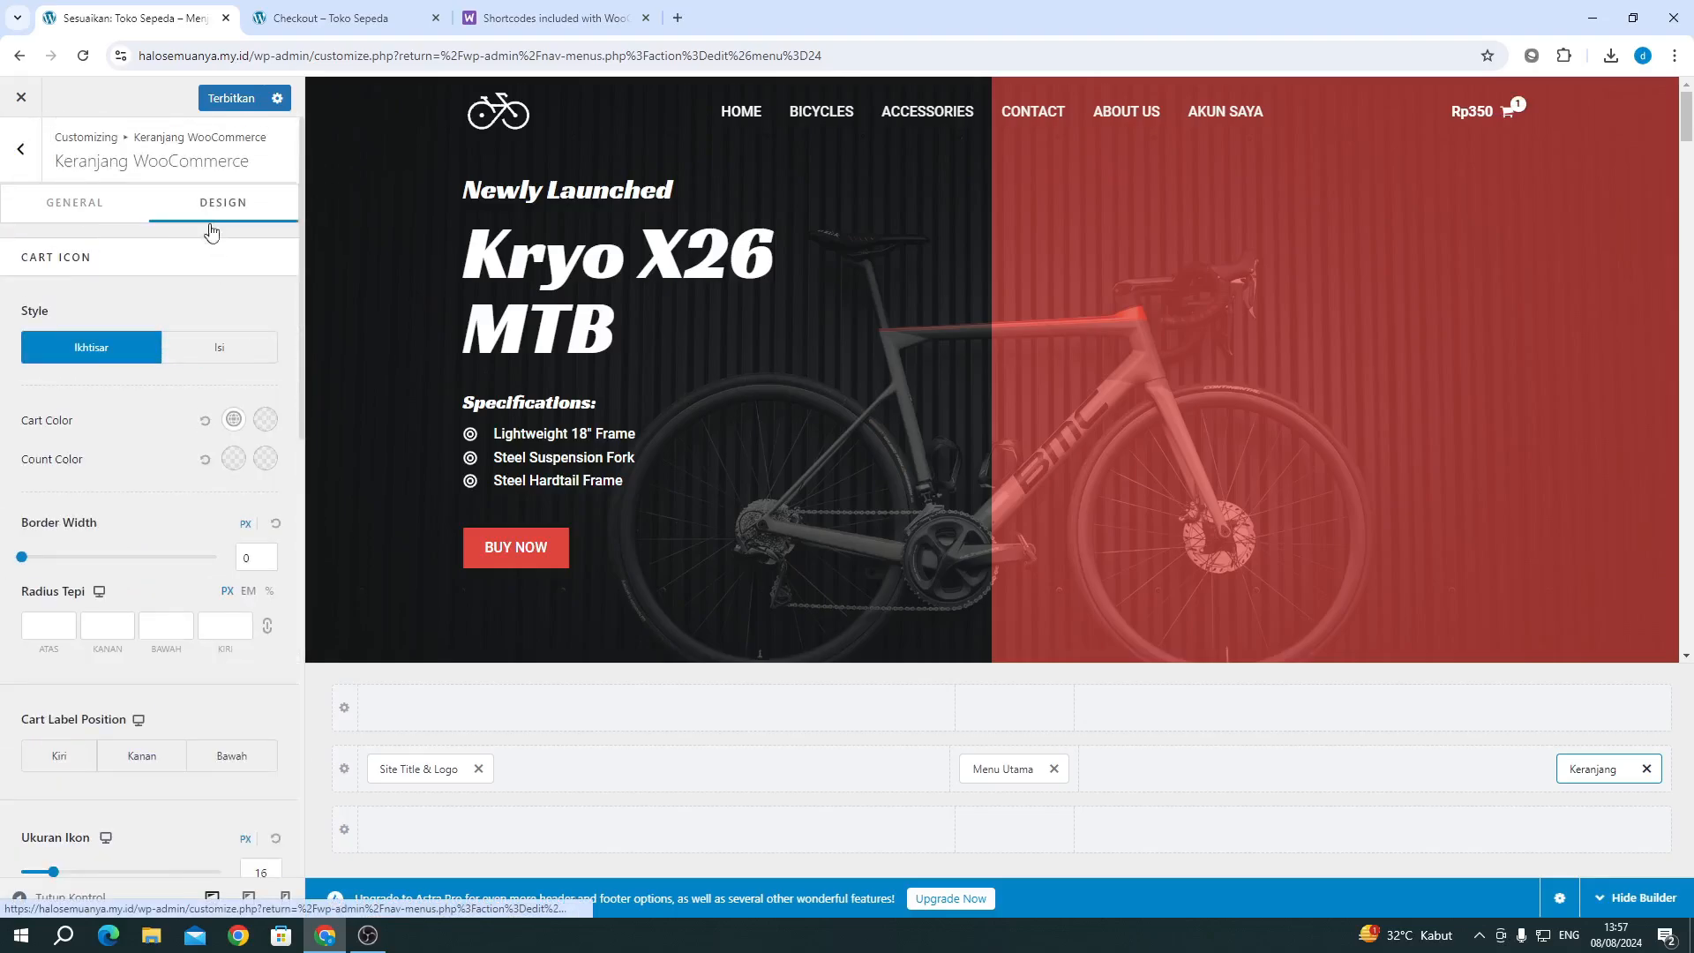
{"action": "left_click", "coordinate": [232, 458]}
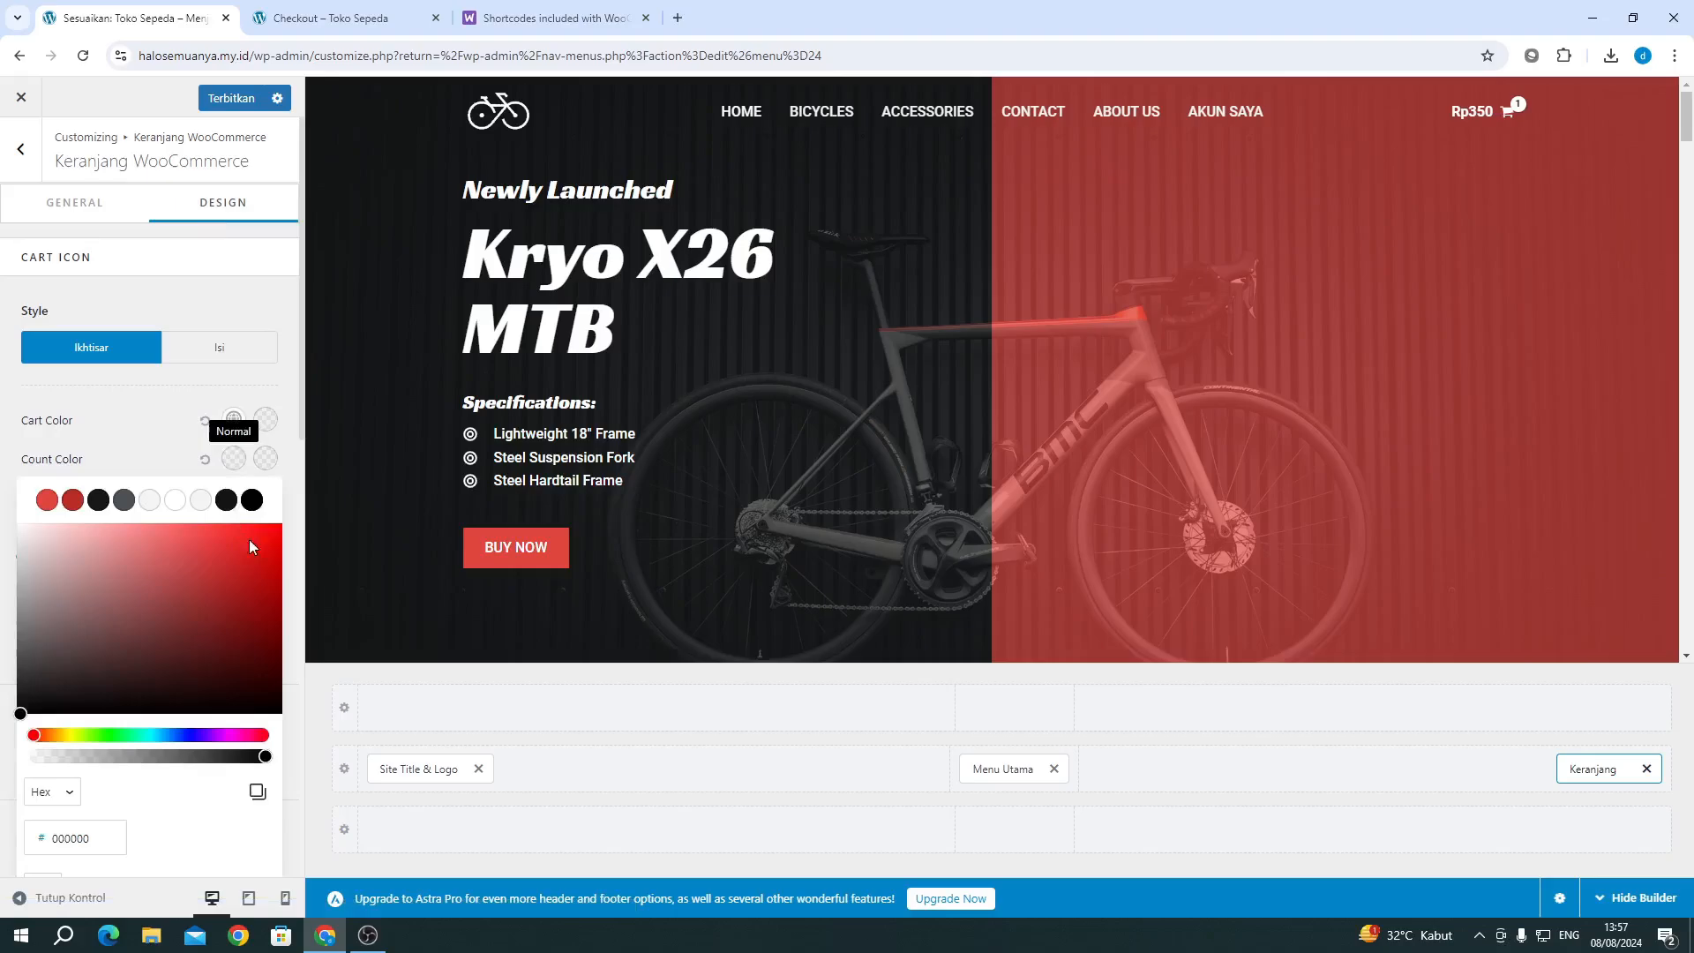
{"action": "left_click", "coordinate": [226, 500]}
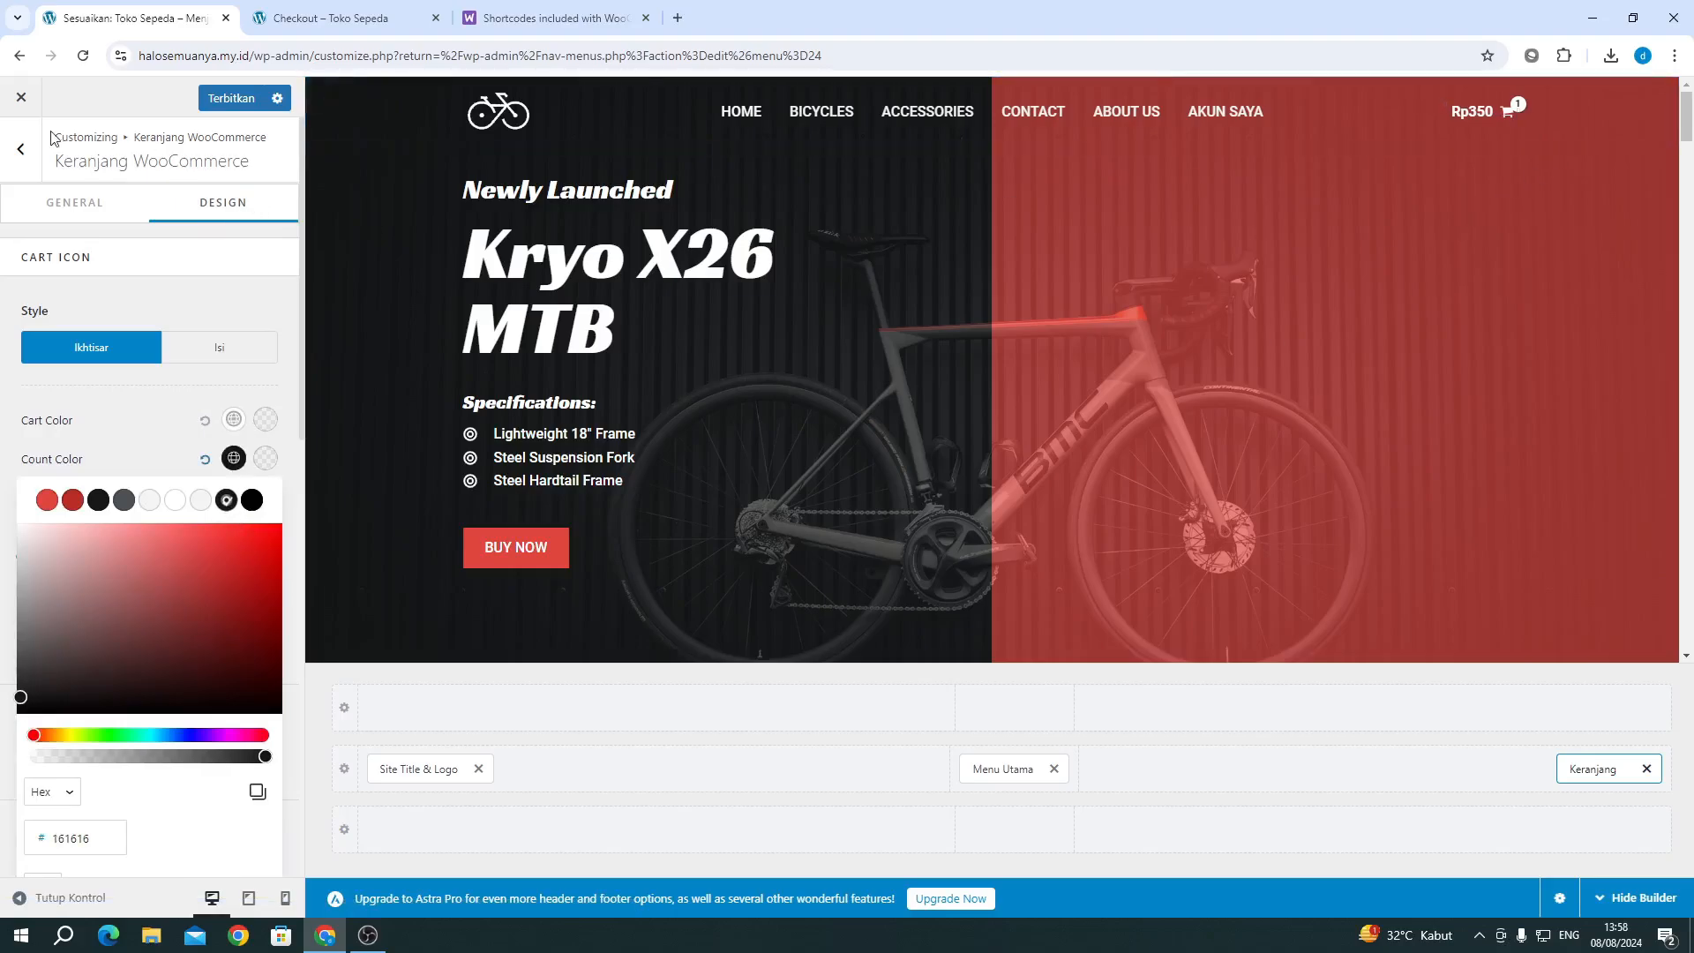
{"action": "left_click", "coordinate": [227, 101]}
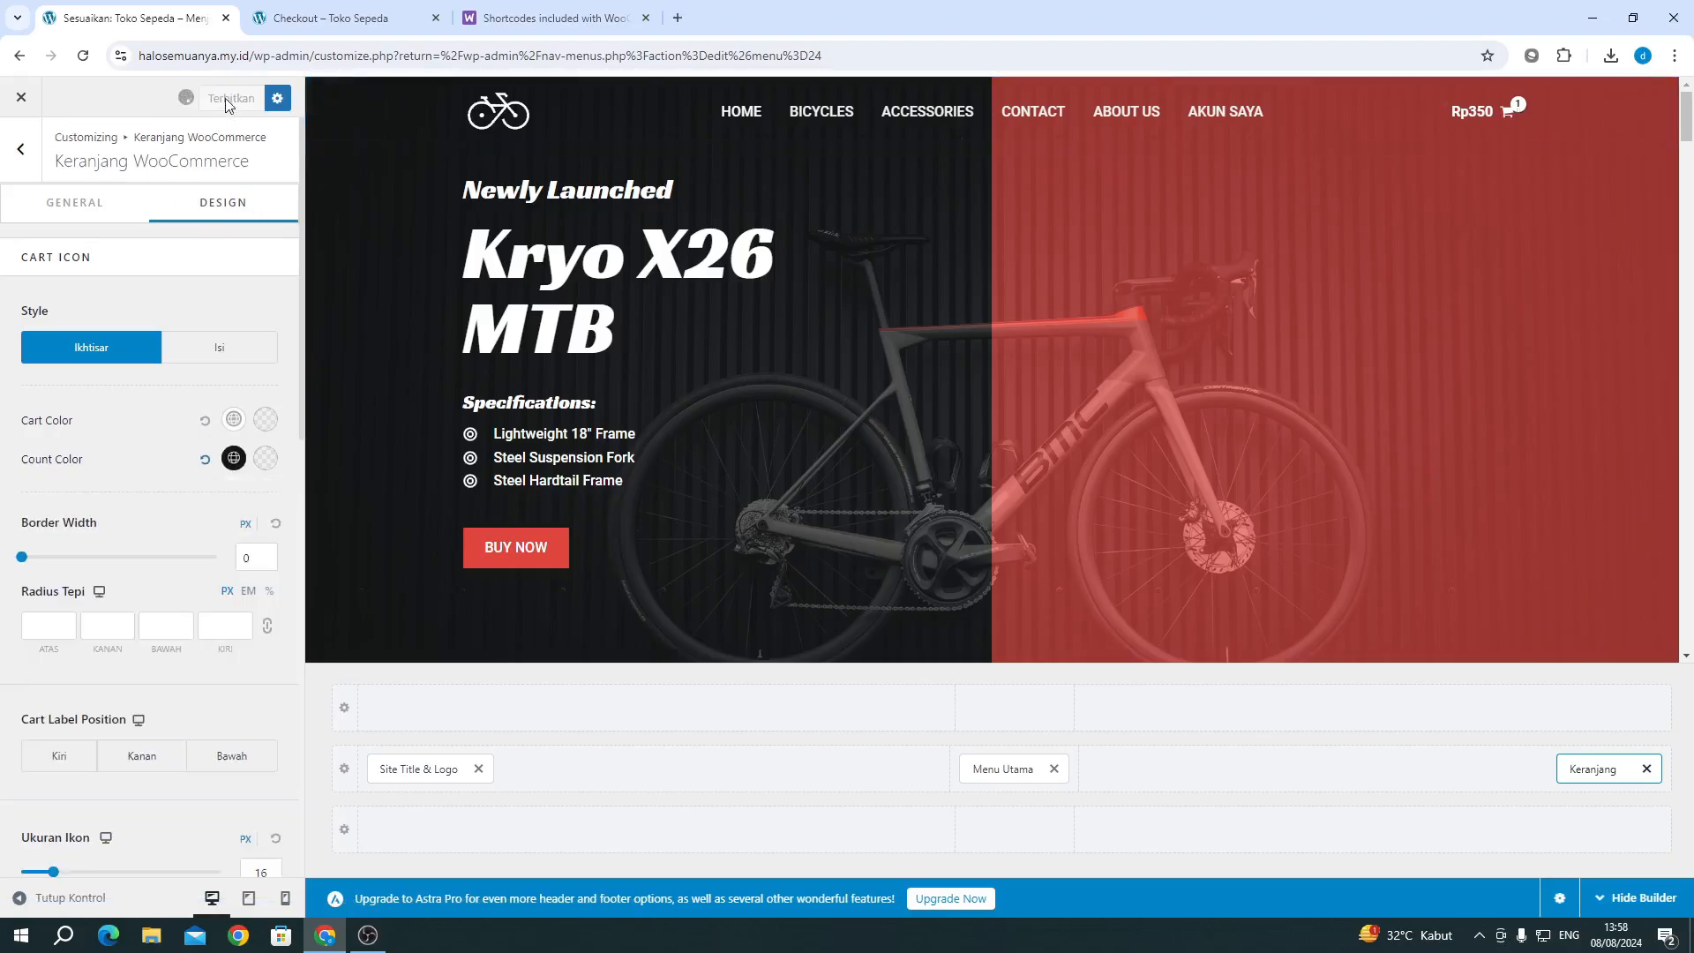
Step: Reload the live checkout page to check the header cart's count badge, and return to the customizer
{"action": "left_click", "coordinate": [311, 25]}
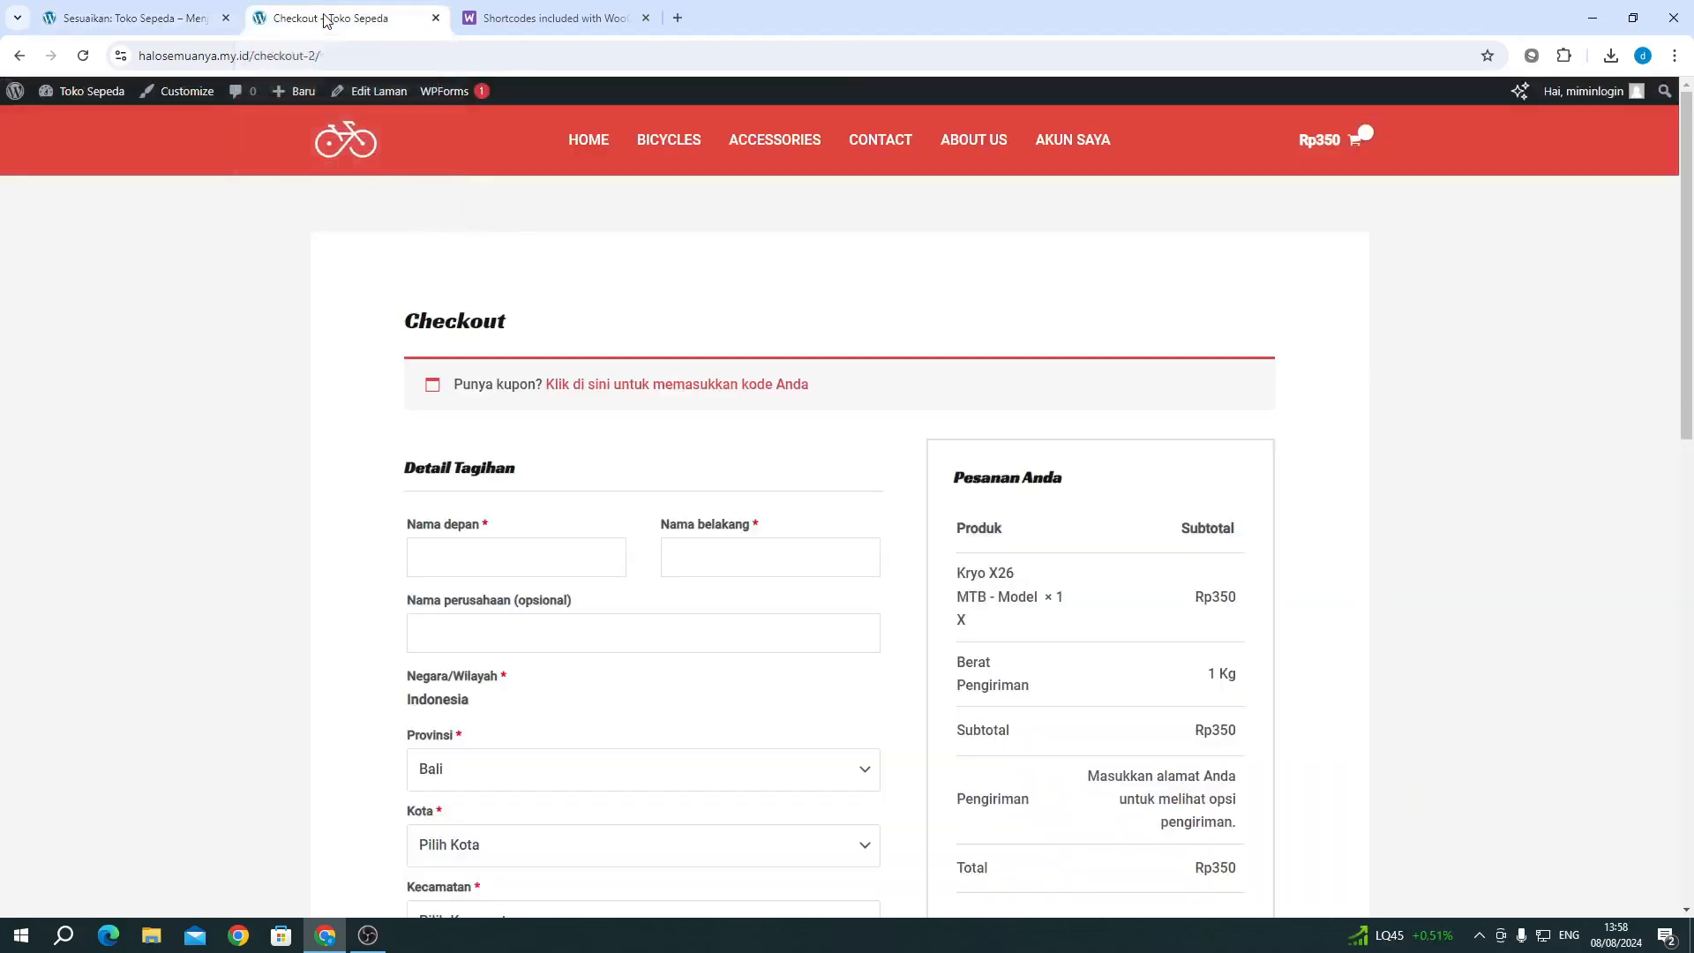
{"action": "left_click", "coordinate": [90, 55]}
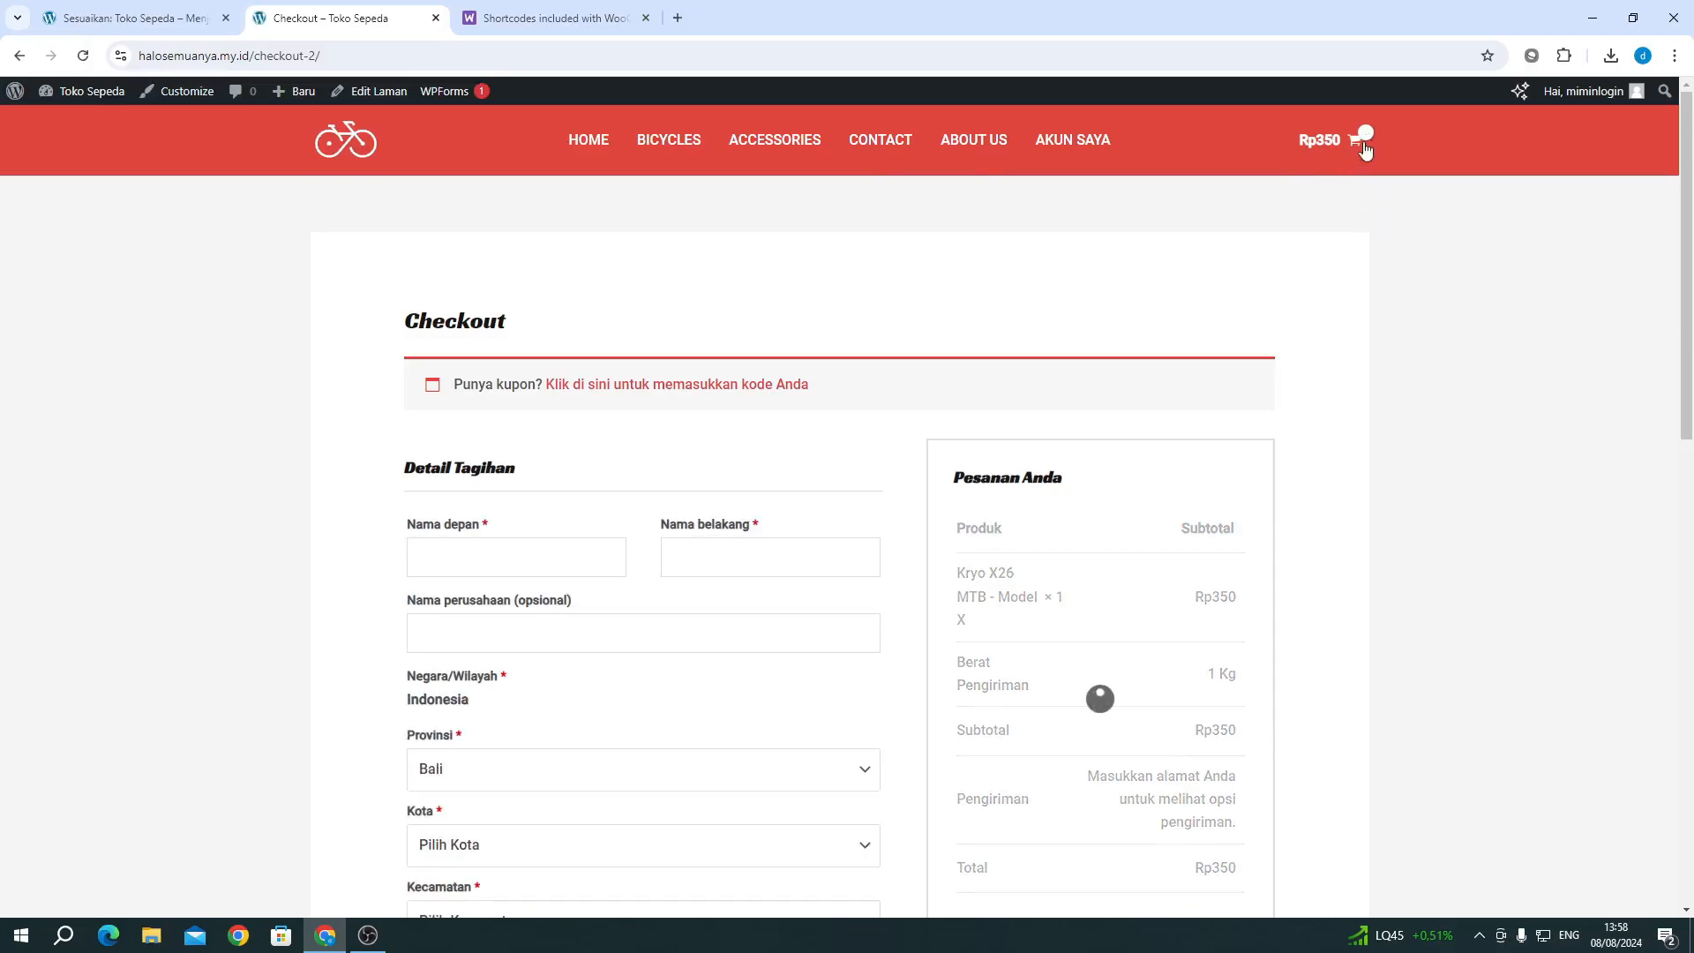
{"action": "left_click", "coordinate": [135, 16]}
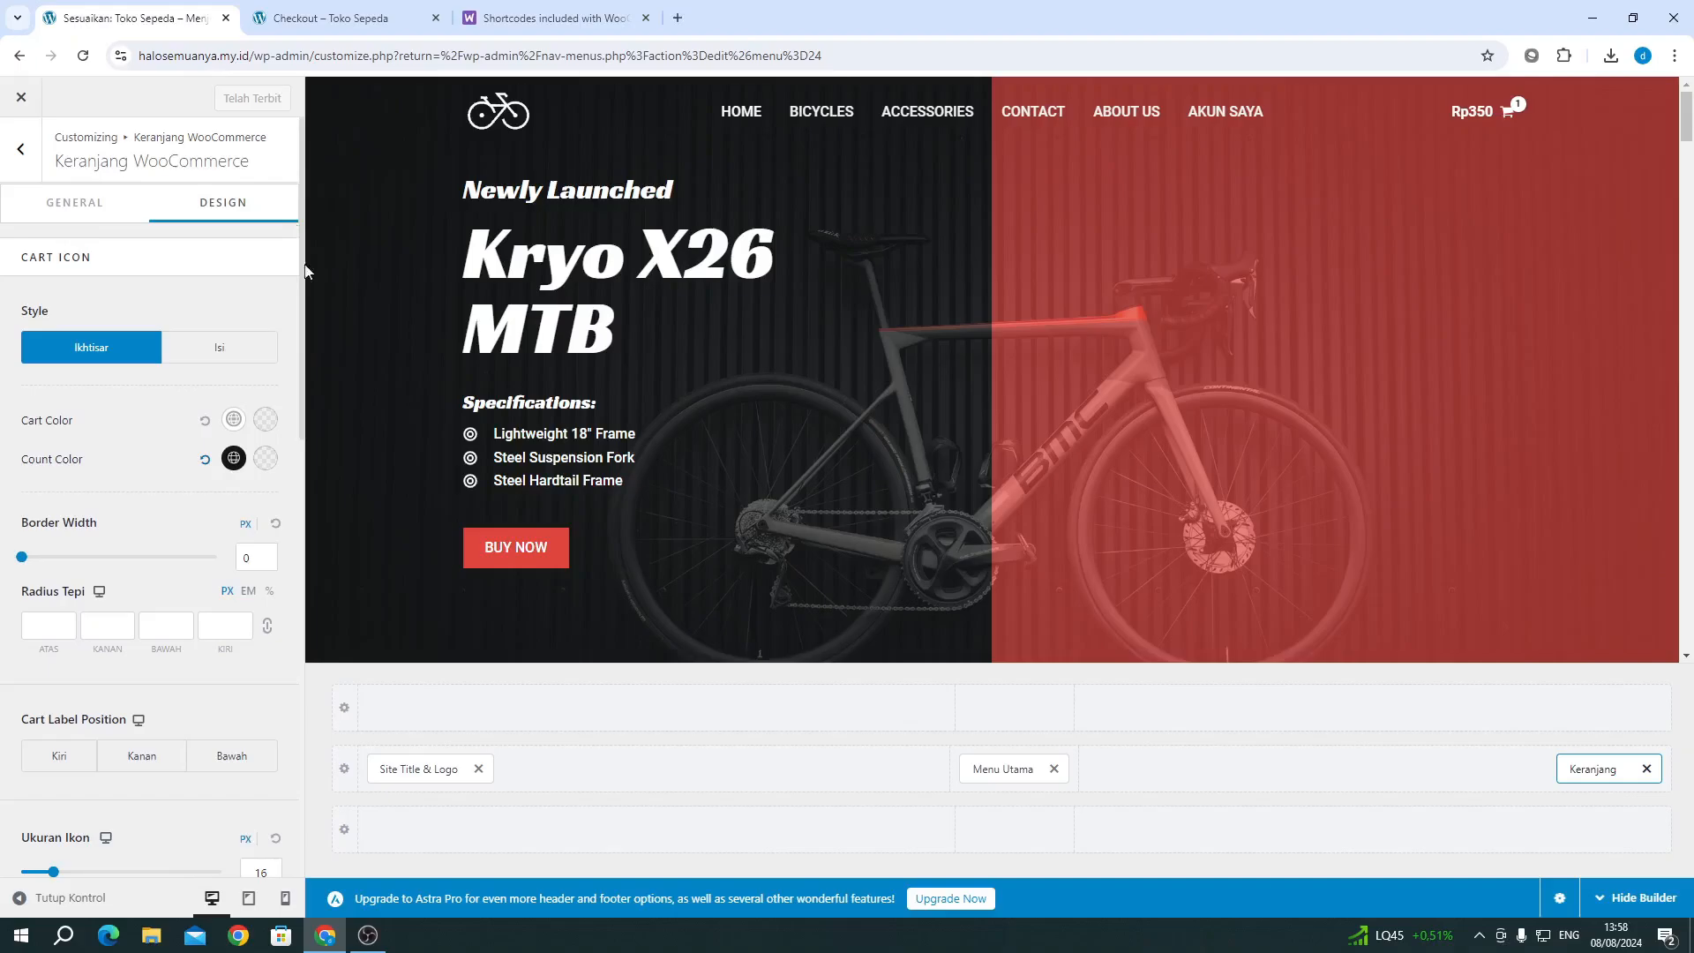
Step: Set the cart icon's hover Count Color to the same dark swatch, publish it, and reload the live checkout page
{"action": "left_click", "coordinate": [263, 458]}
{"action": "left_click", "coordinate": [226, 499]}
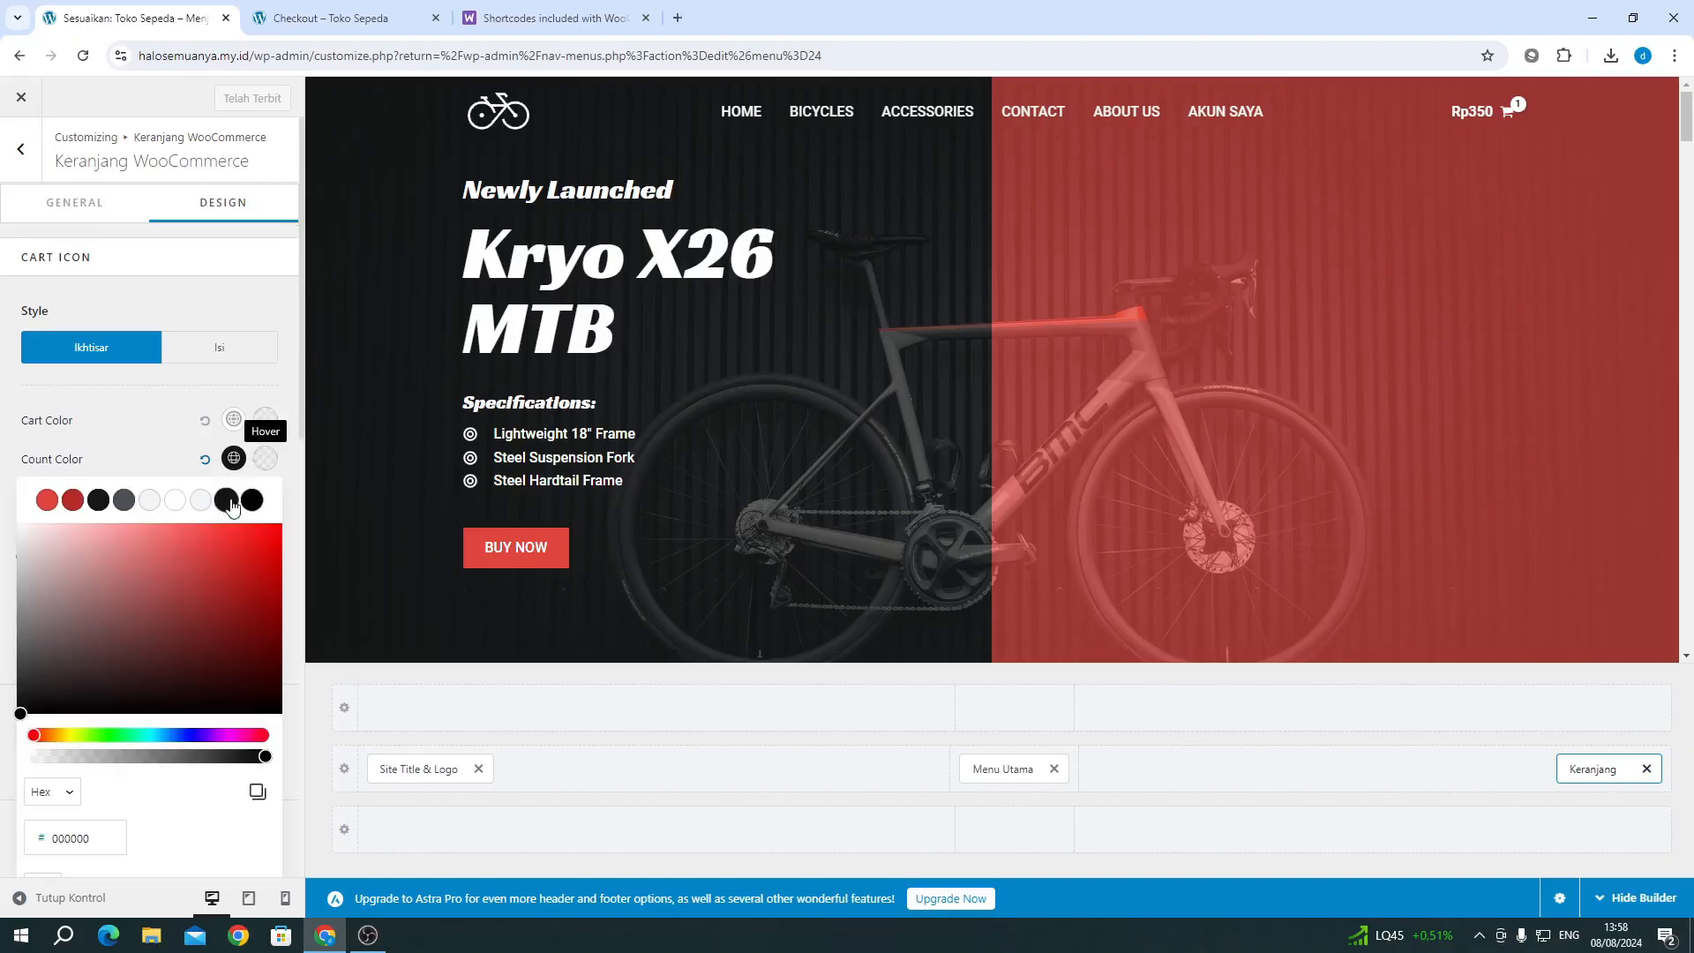
{"action": "left_click", "coordinate": [232, 95]}
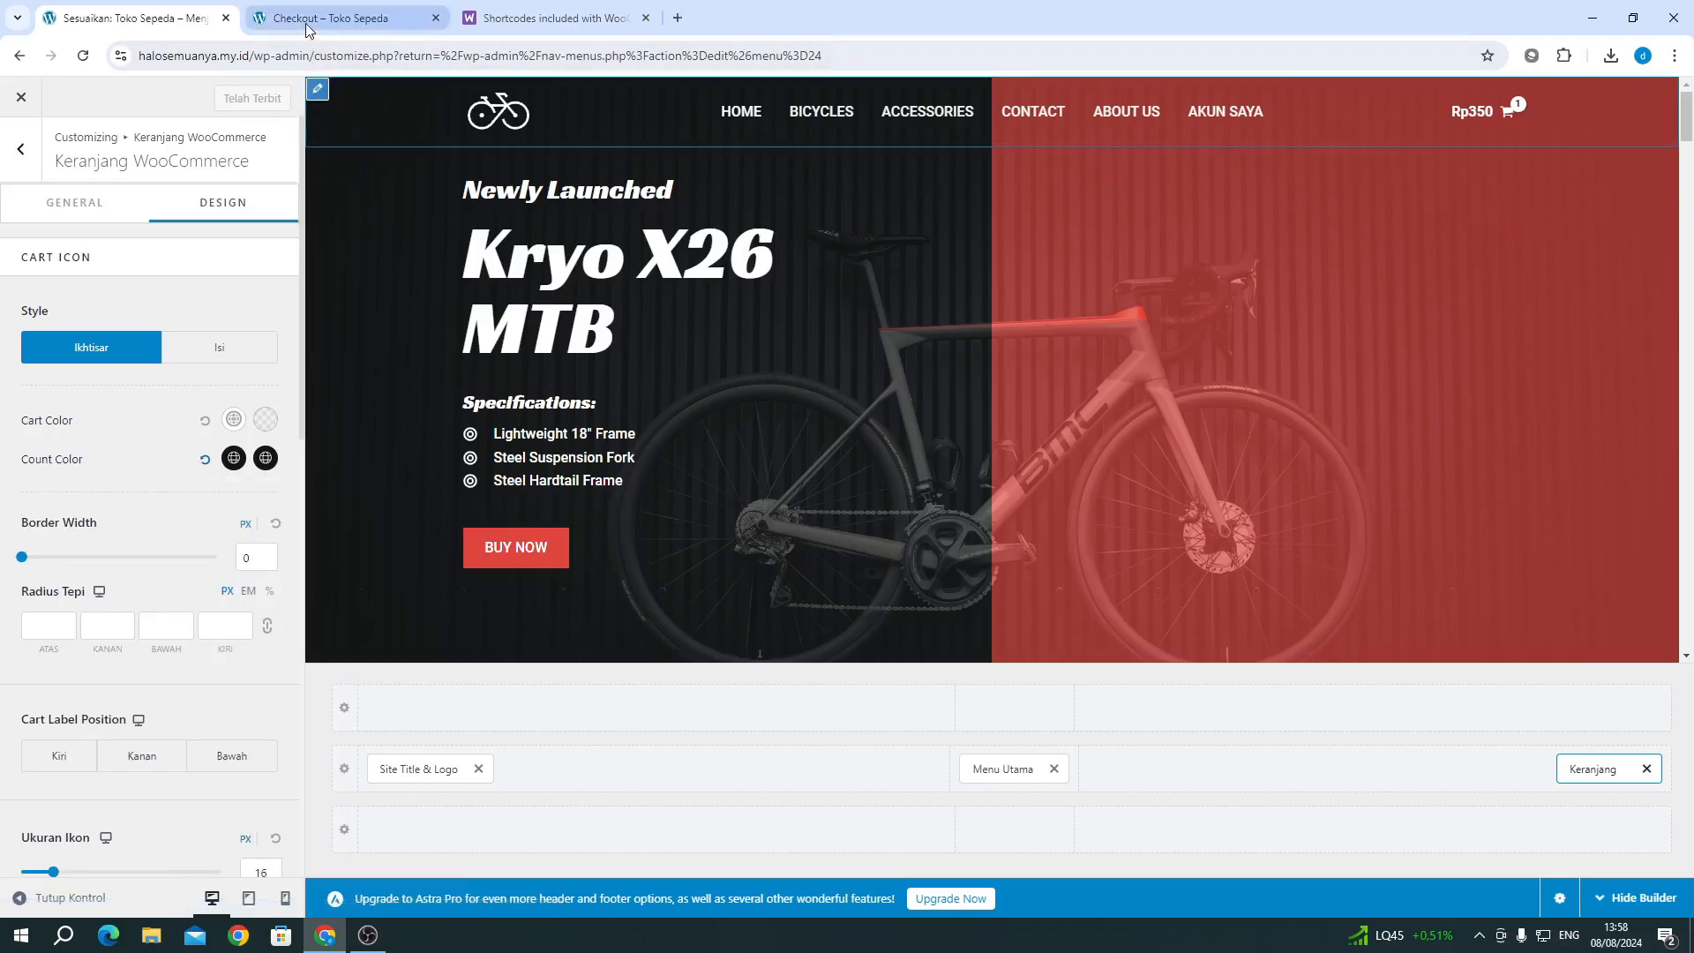
{"action": "left_click", "coordinate": [335, 17]}
{"action": "left_click", "coordinate": [84, 56]}
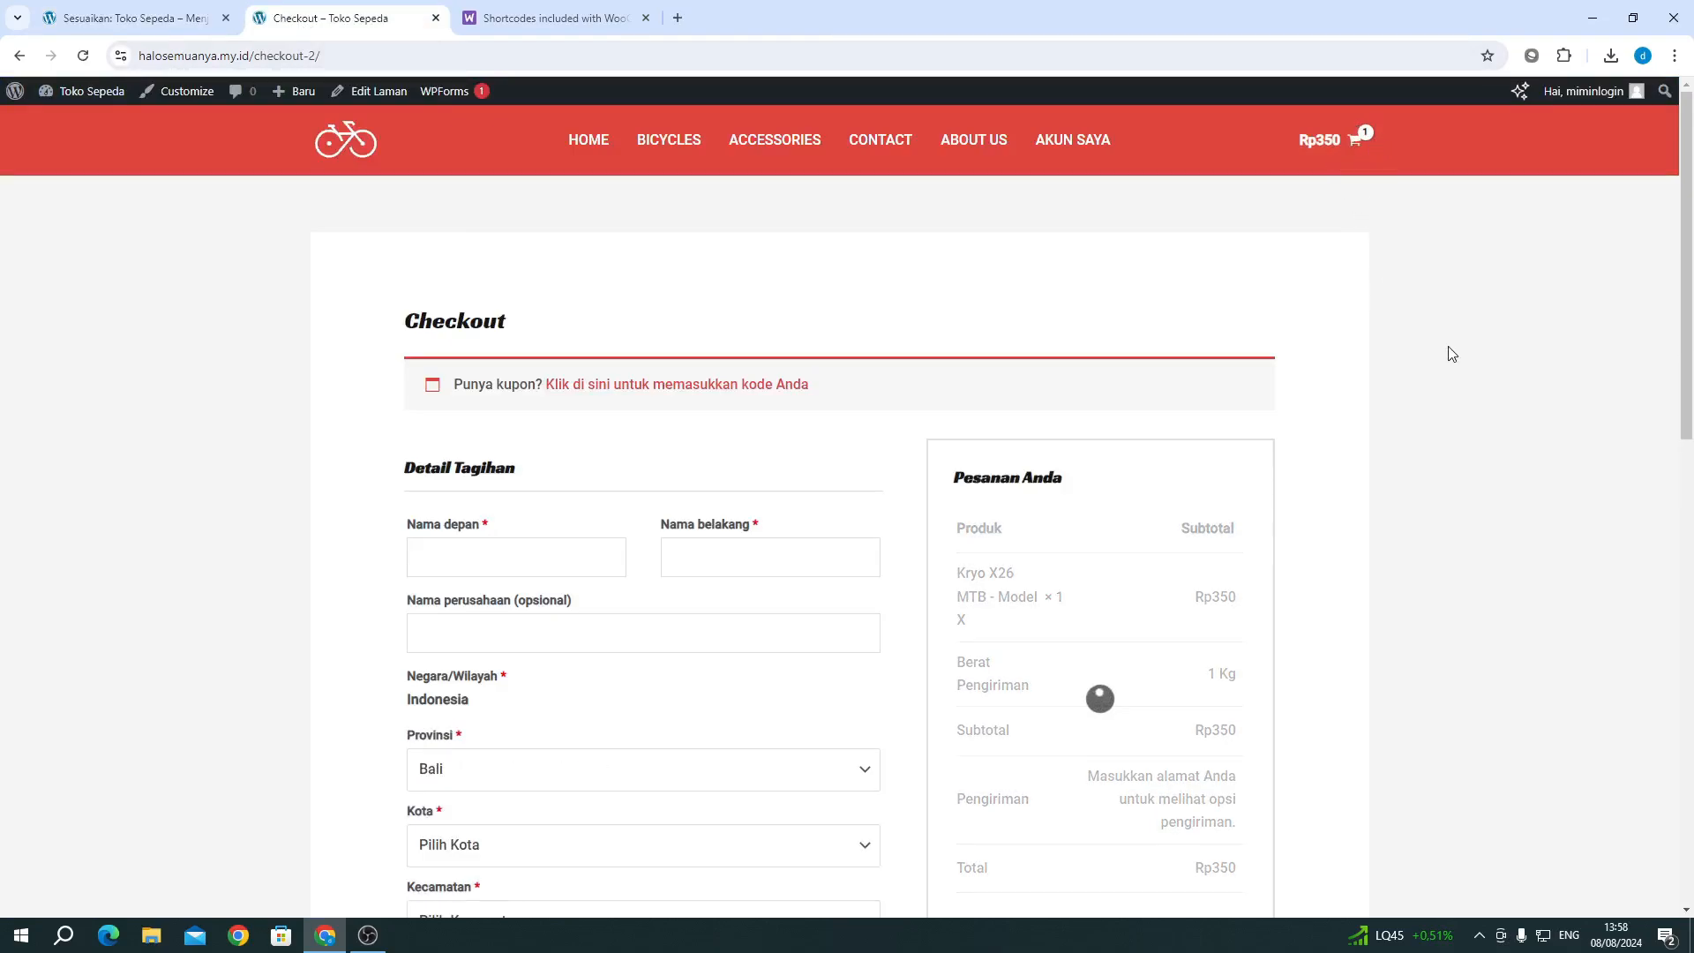
Step: Fill in the checkout billing details with the customer's saved name, address and contact data
{"action": "scroll", "coordinate": [1289, 408], "scroll_direction": "down", "scroll_amount": 3}
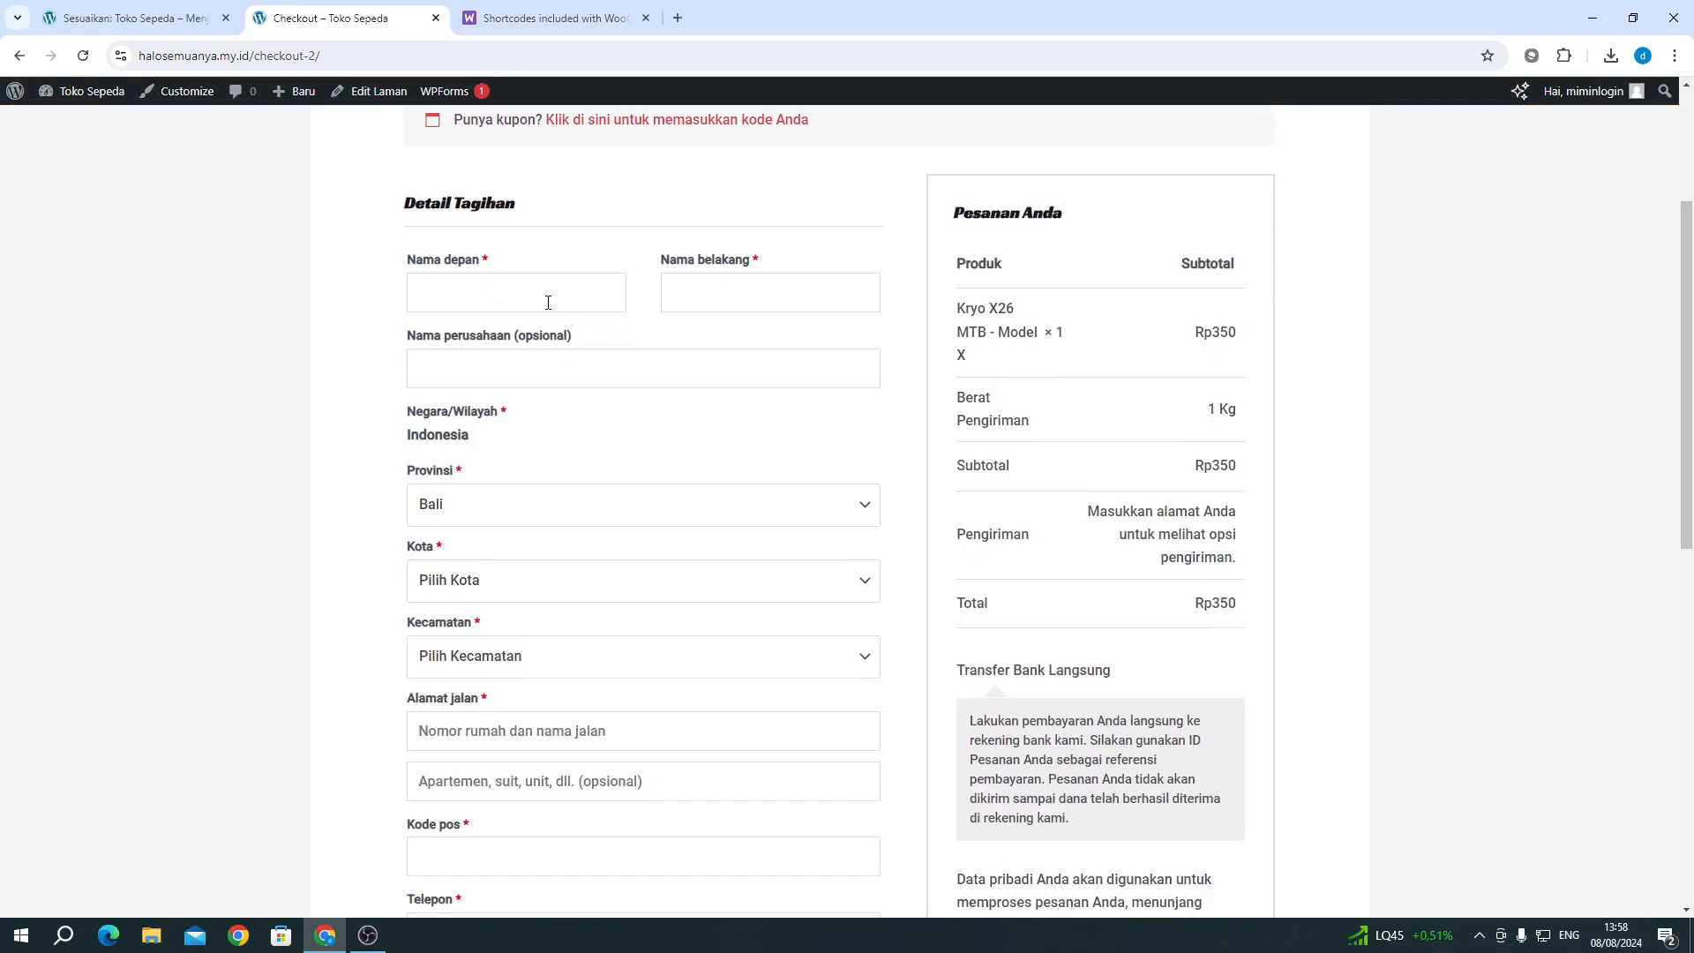
{"action": "left_click", "coordinate": [548, 302]}
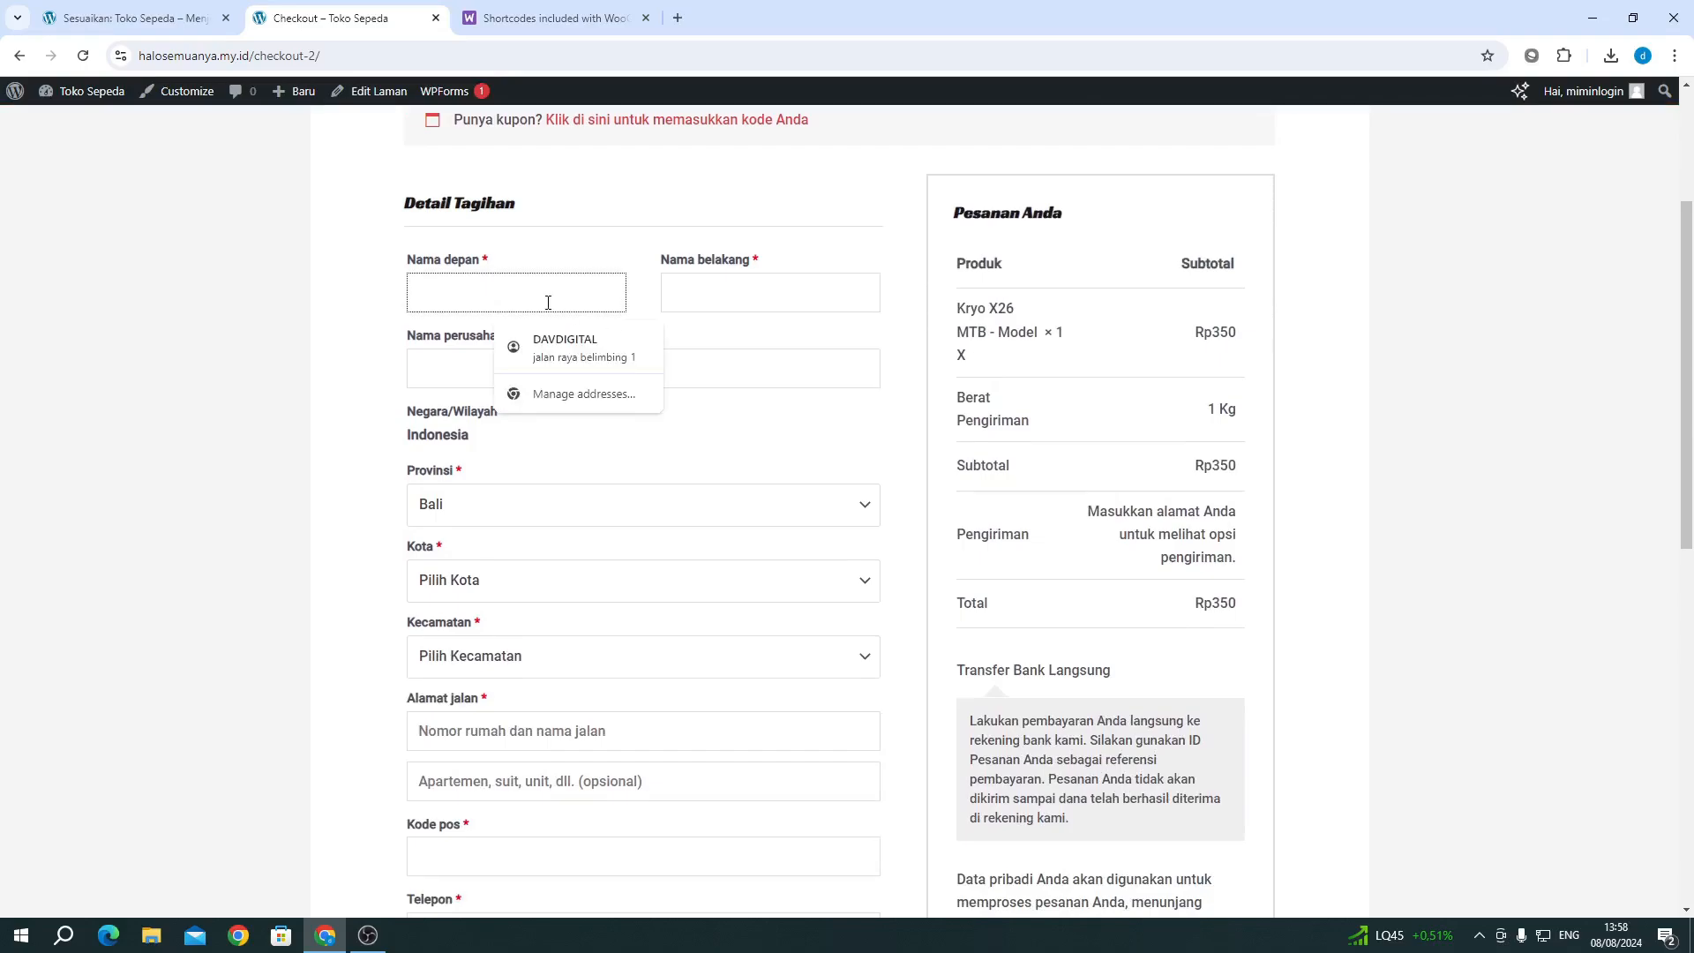
{"action": "key", "text": "Down"}
{"action": "key", "text": "Return"}
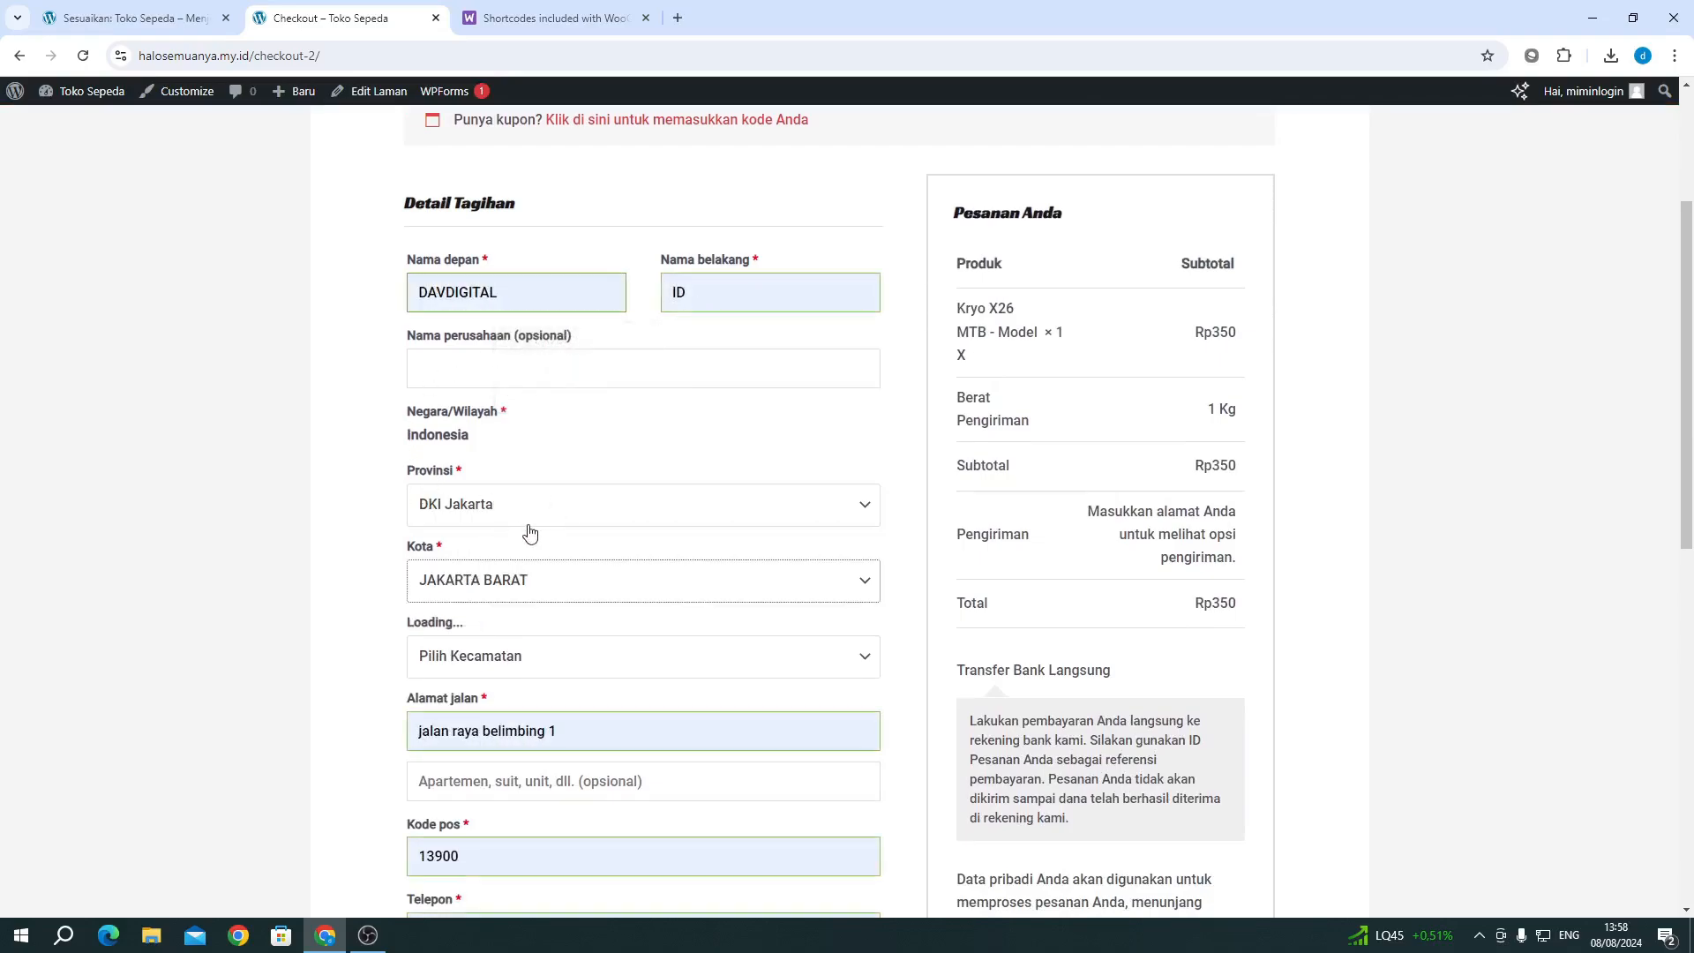
Step: Set the billing province to Sulawesi Utara and the city to BITUNG
{"action": "left_click", "coordinate": [562, 509]}
{"action": "scroll", "coordinate": [525, 670], "scroll_direction": "down", "scroll_amount": 5}
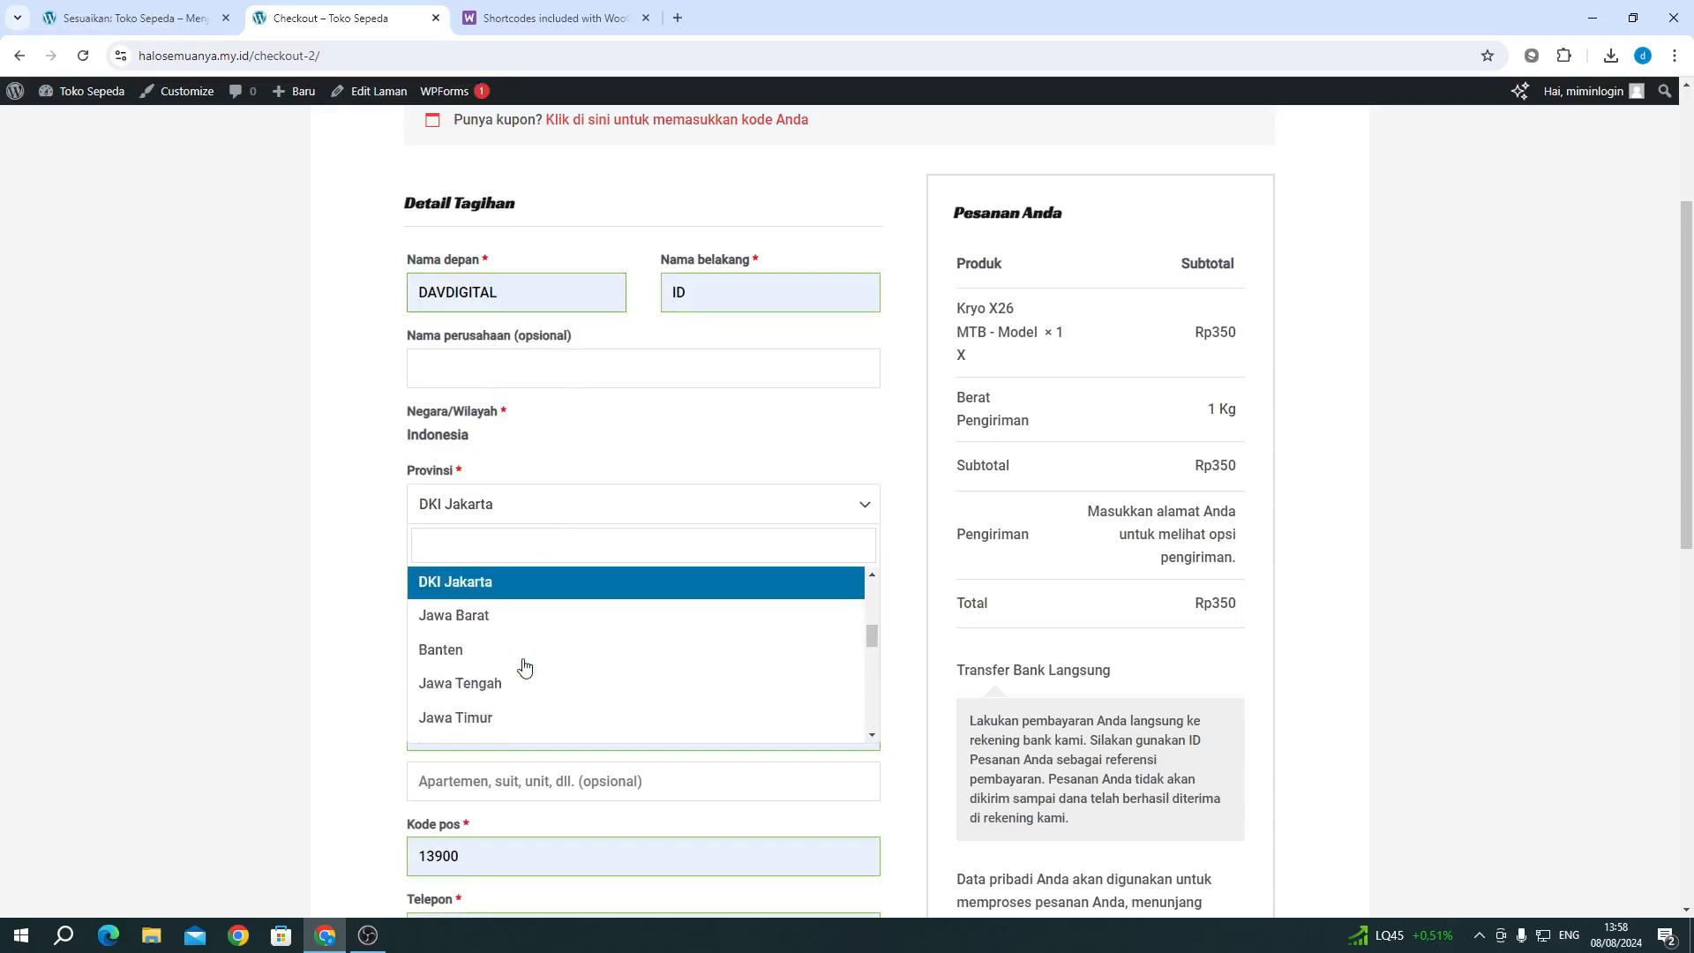
{"action": "left_click", "coordinate": [530, 686]}
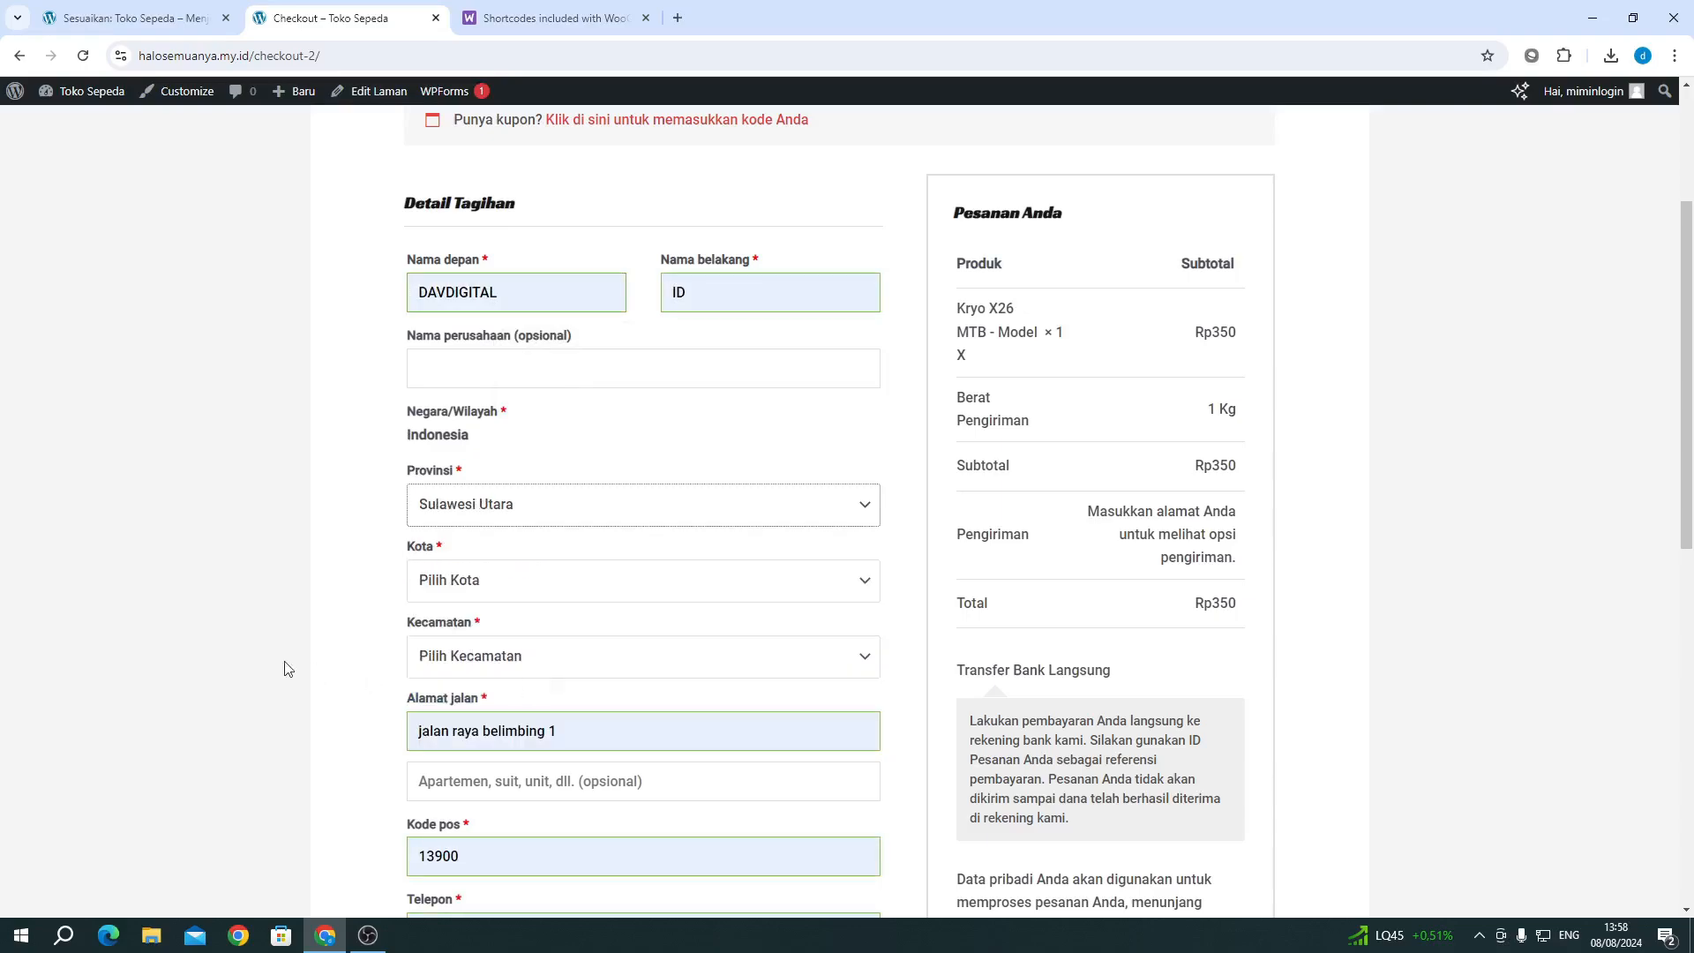
{"action": "scroll", "coordinate": [269, 667], "scroll_direction": "down", "scroll_amount": 2}
{"action": "left_click", "coordinate": [483, 422]}
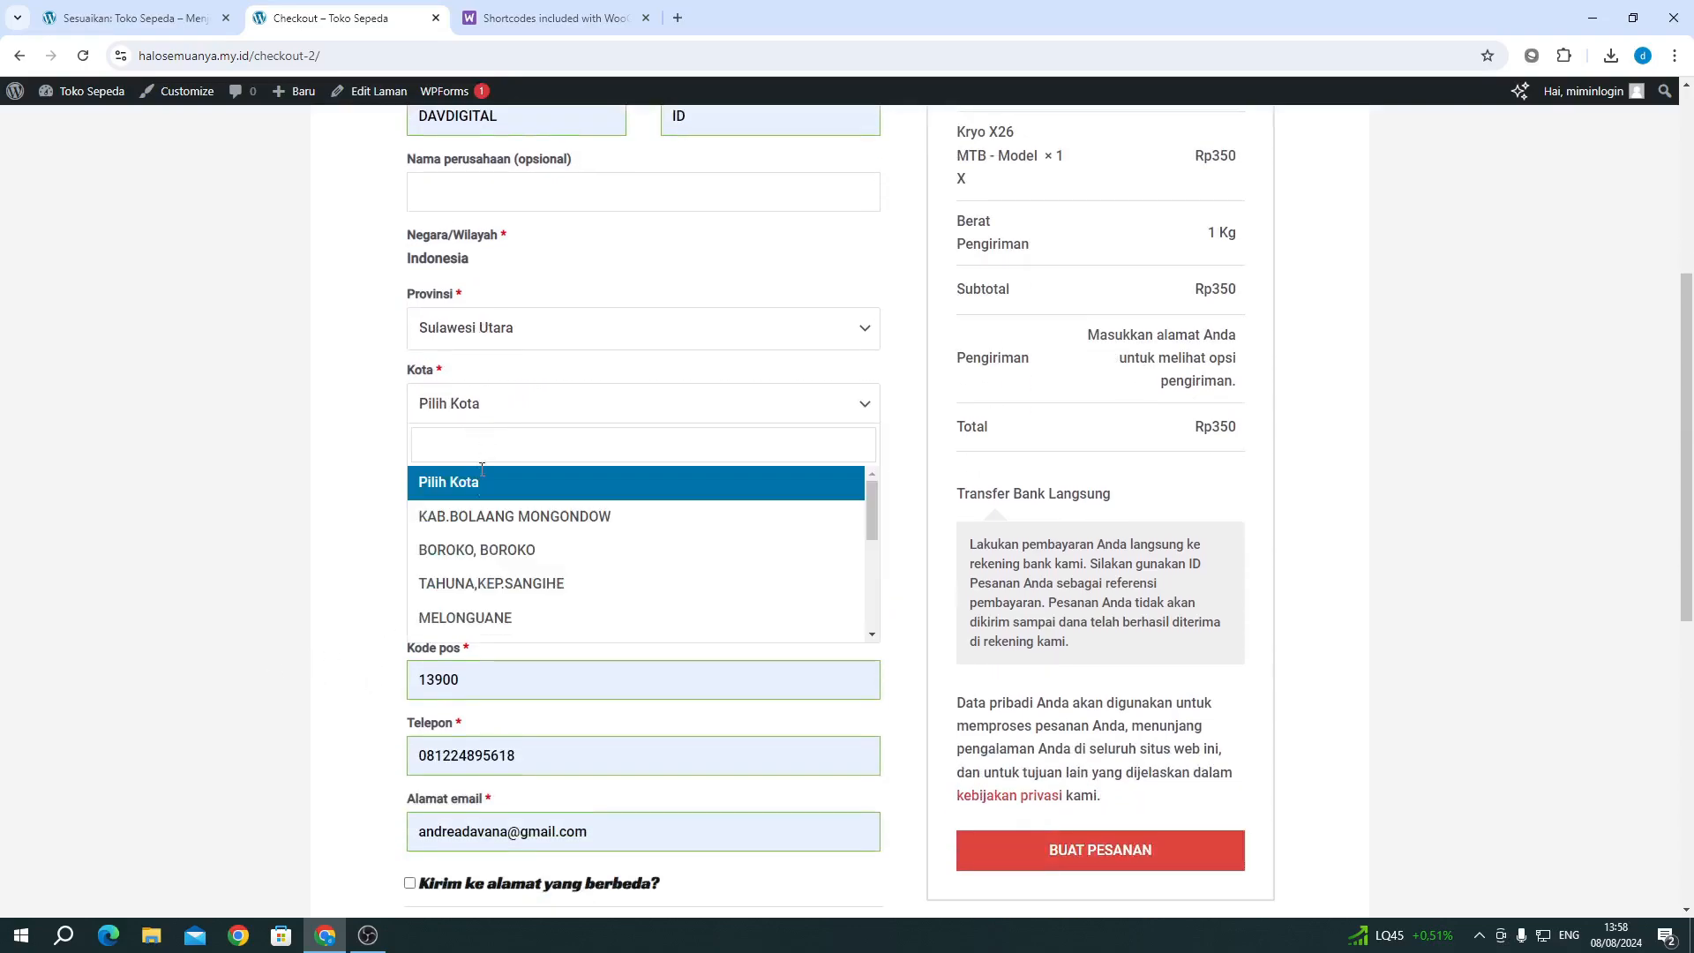
{"action": "scroll", "coordinate": [700, 585], "scroll_direction": "down", "scroll_amount": 2}
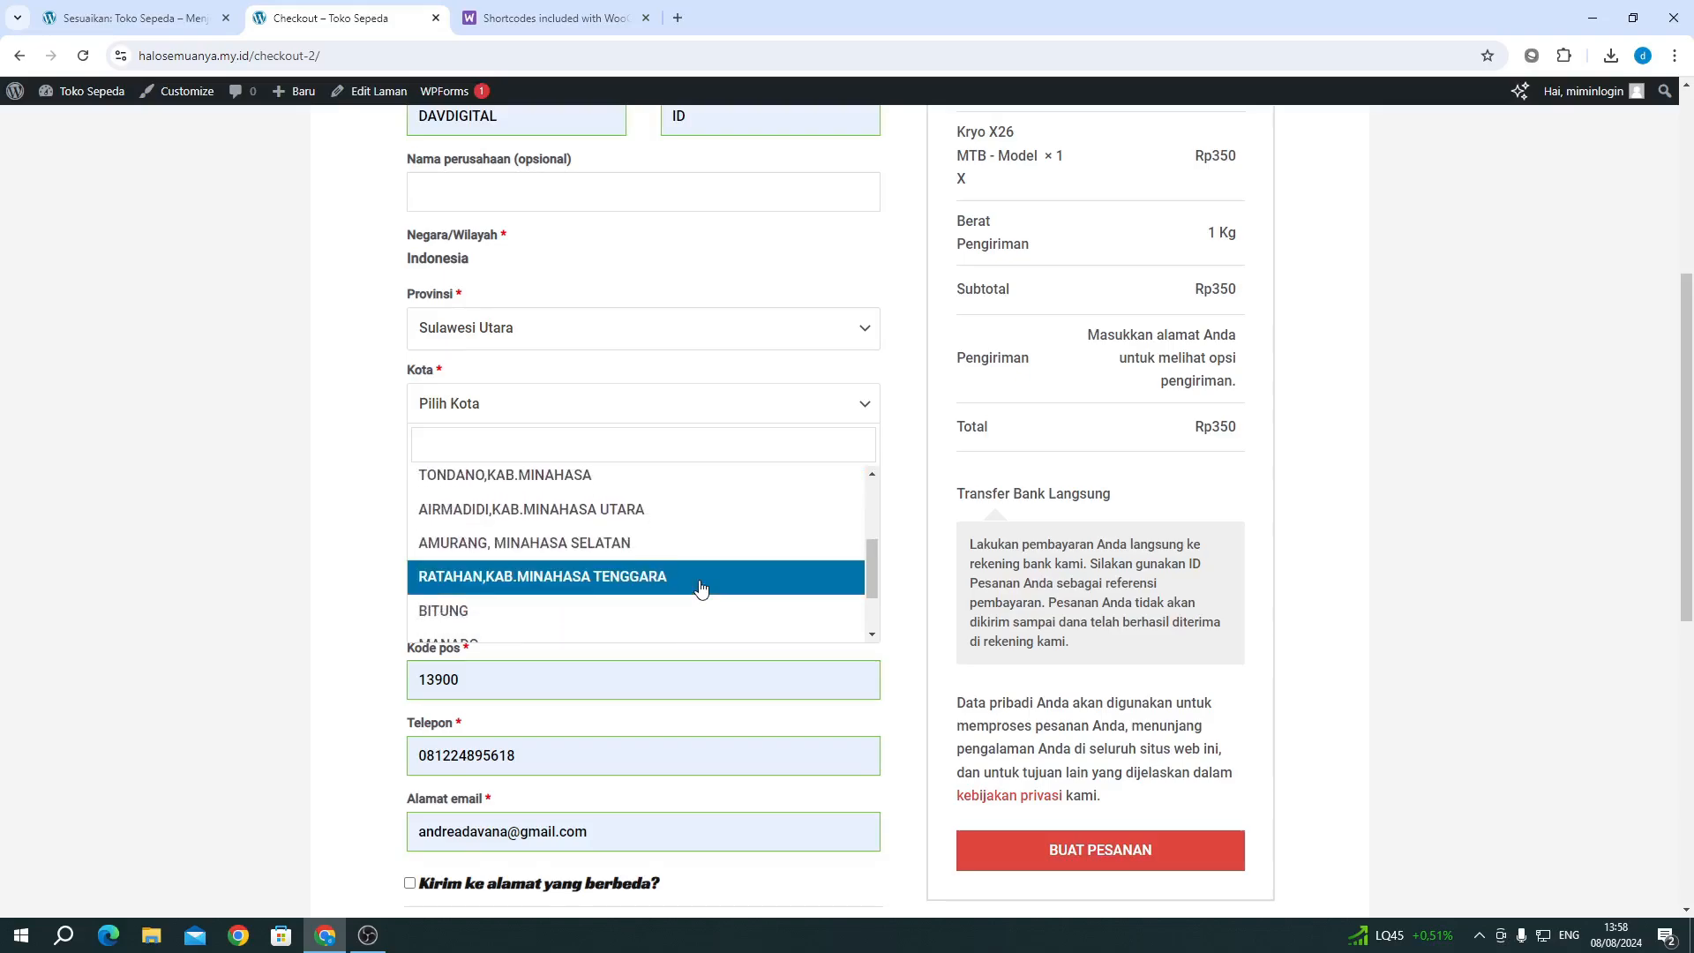
{"action": "left_click", "coordinate": [623, 610]}
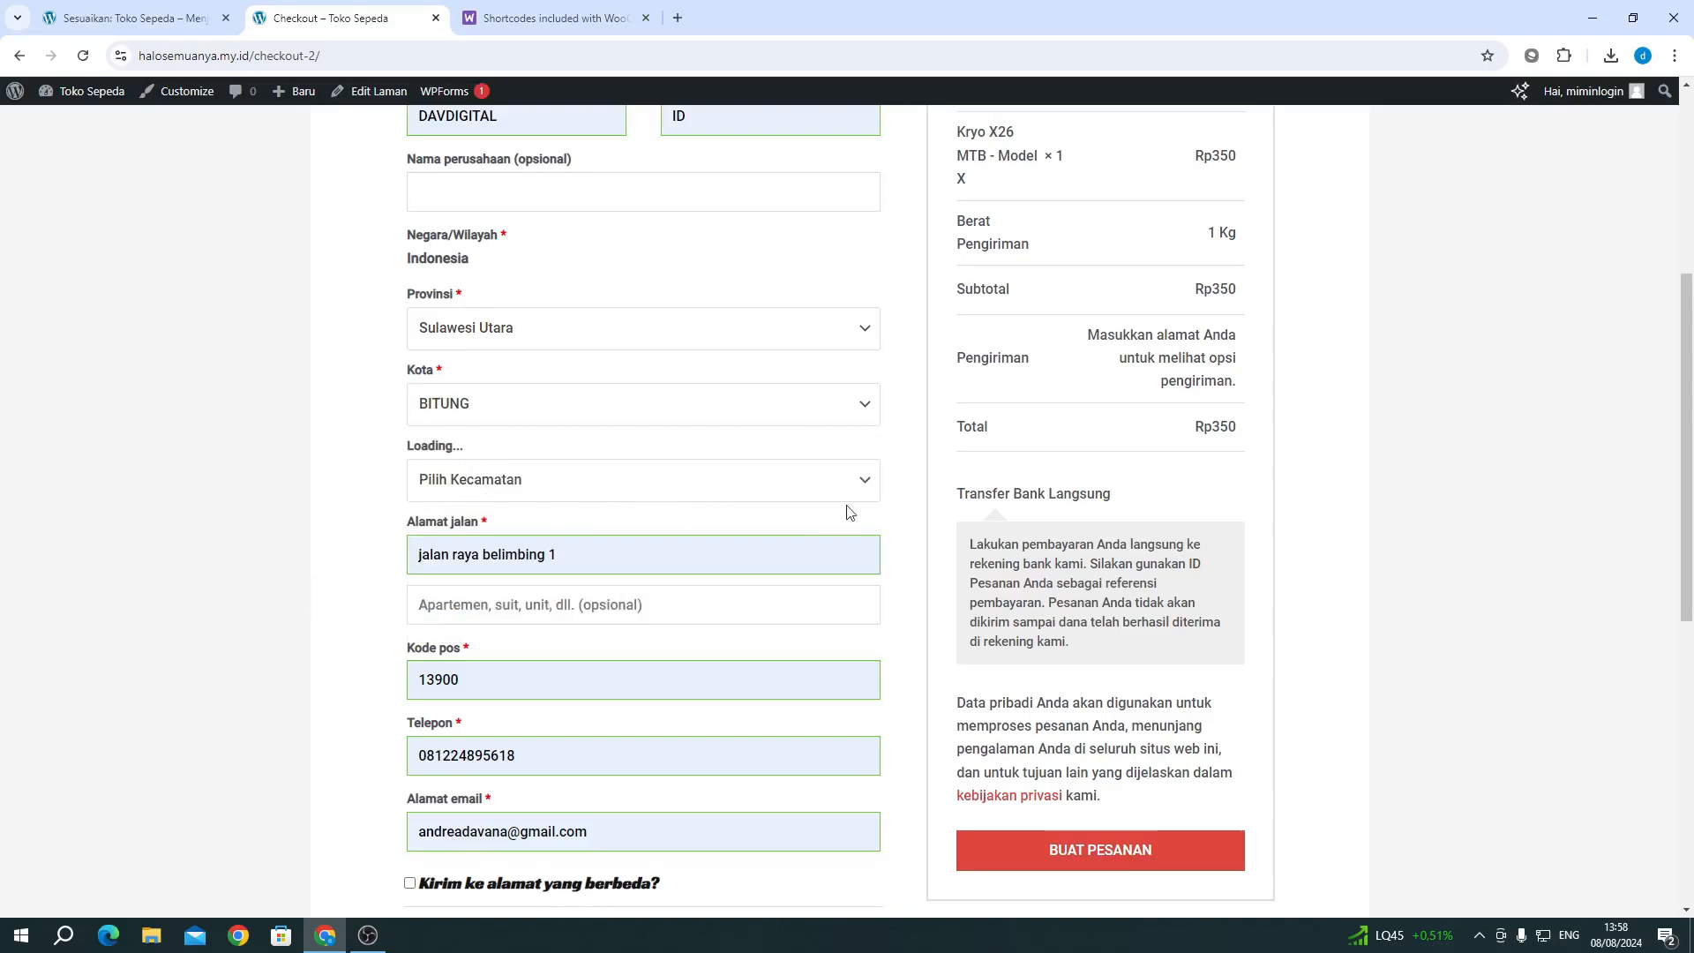
Step: Set the billing district (Kecamatan) to BITUNG BARAT and review the shipping options in the order summary
{"action": "left_click", "coordinate": [863, 487]}
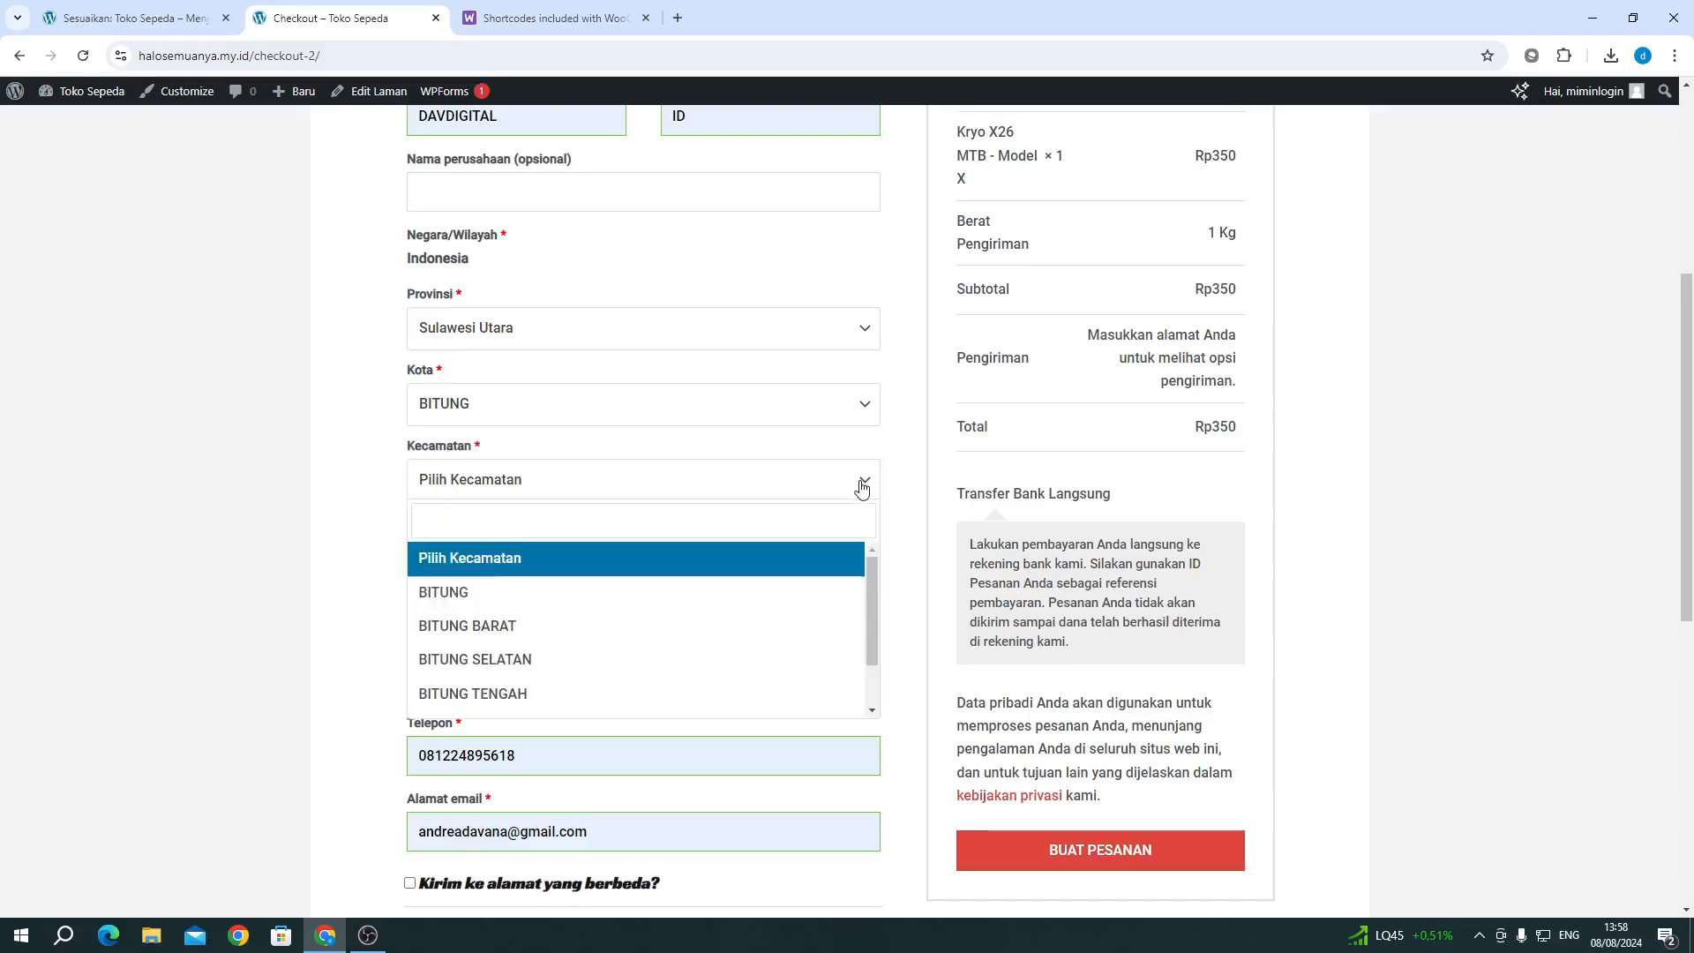
{"action": "left_click", "coordinate": [516, 627]}
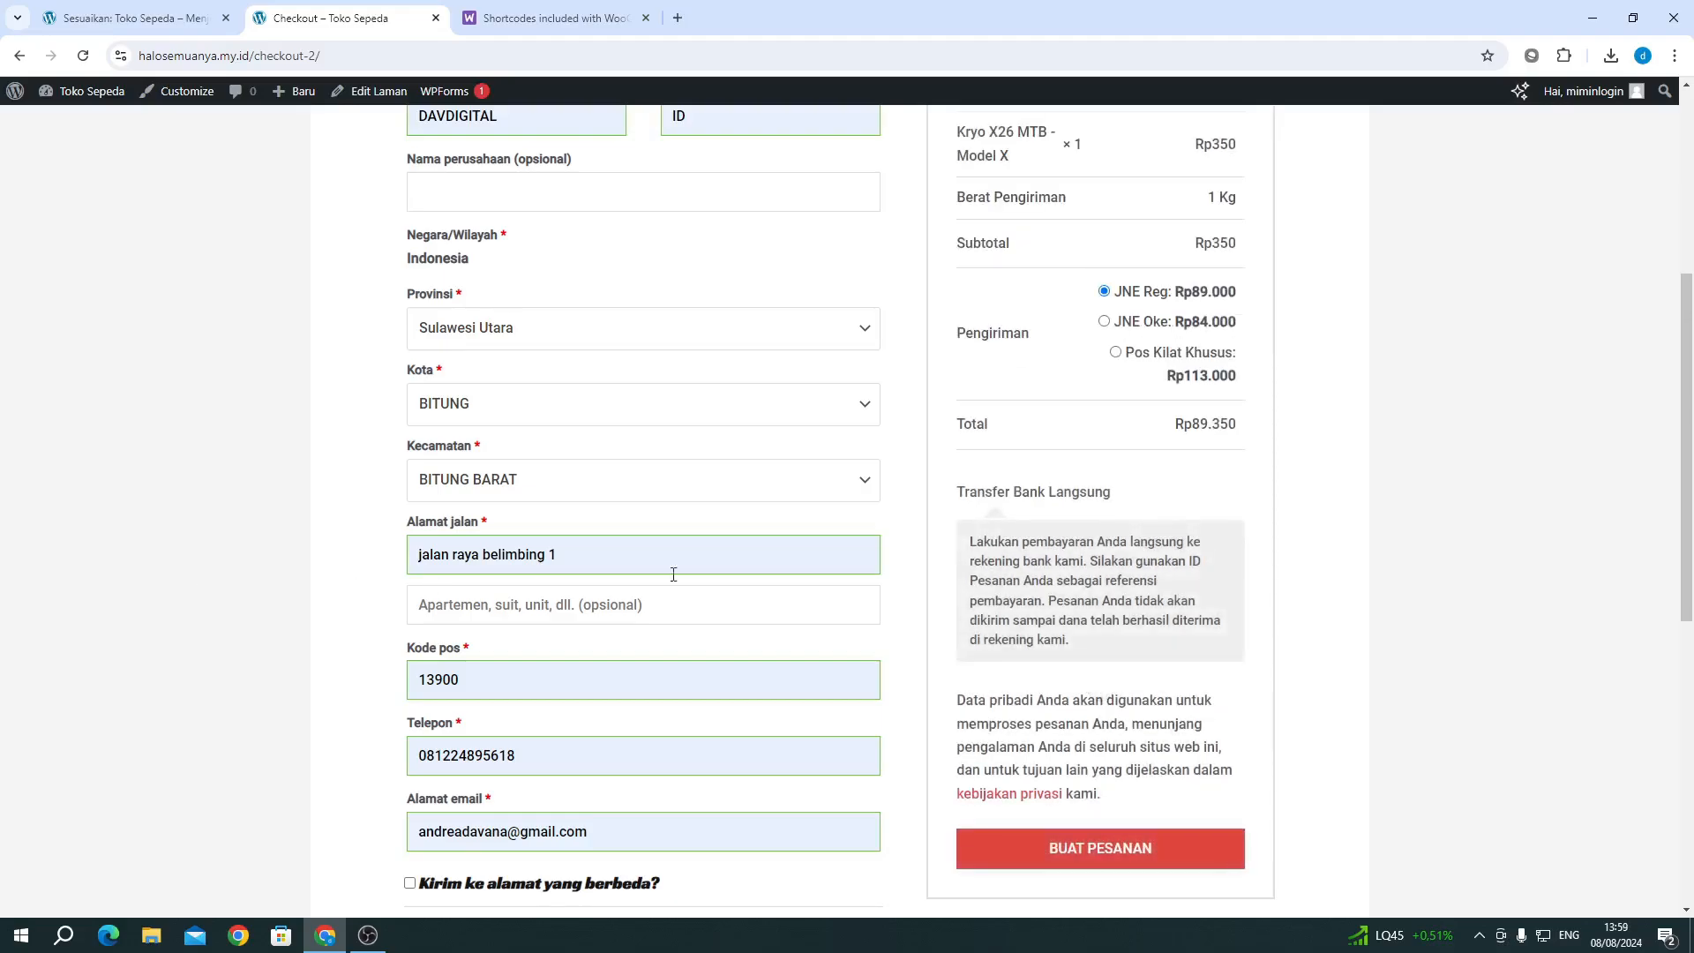
{"action": "scroll", "coordinate": [1038, 568], "scroll_direction": "up", "scroll_amount": 2}
{"action": "scroll", "coordinate": [1038, 575], "scroll_direction": "down", "scroll_amount": 4}
{"action": "scroll", "coordinate": [1037, 574], "scroll_direction": "up", "scroll_amount": 3}
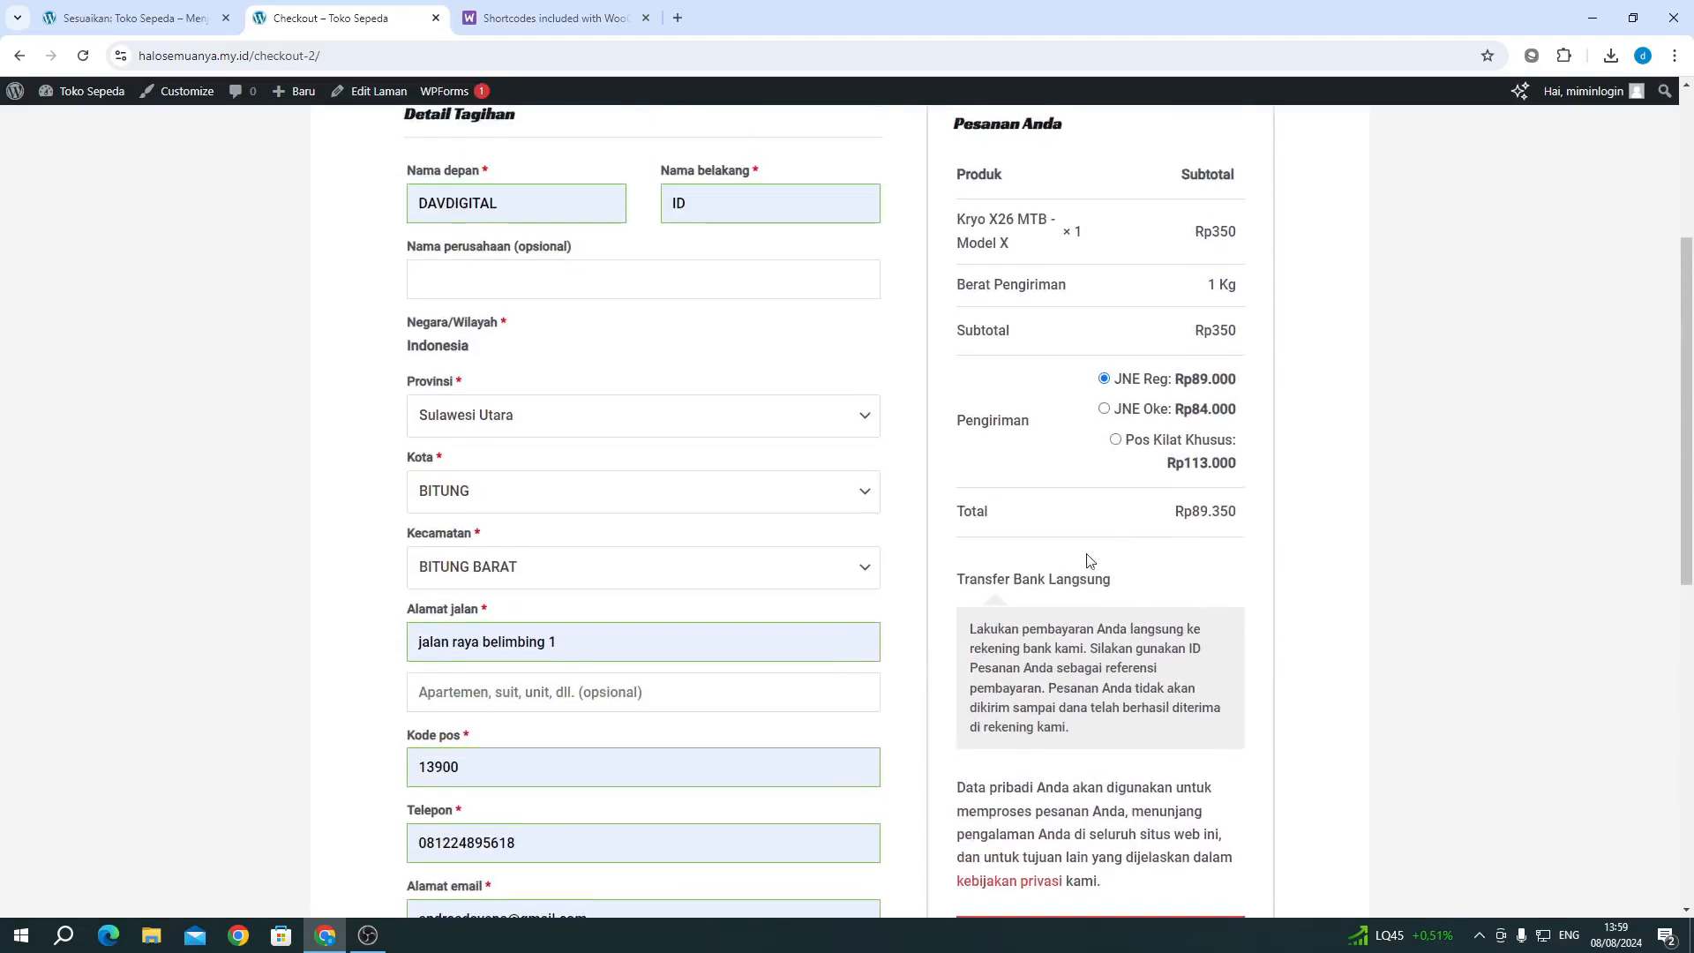
{"action": "scroll", "coordinate": [1130, 419], "scroll_direction": "up", "scroll_amount": 1}
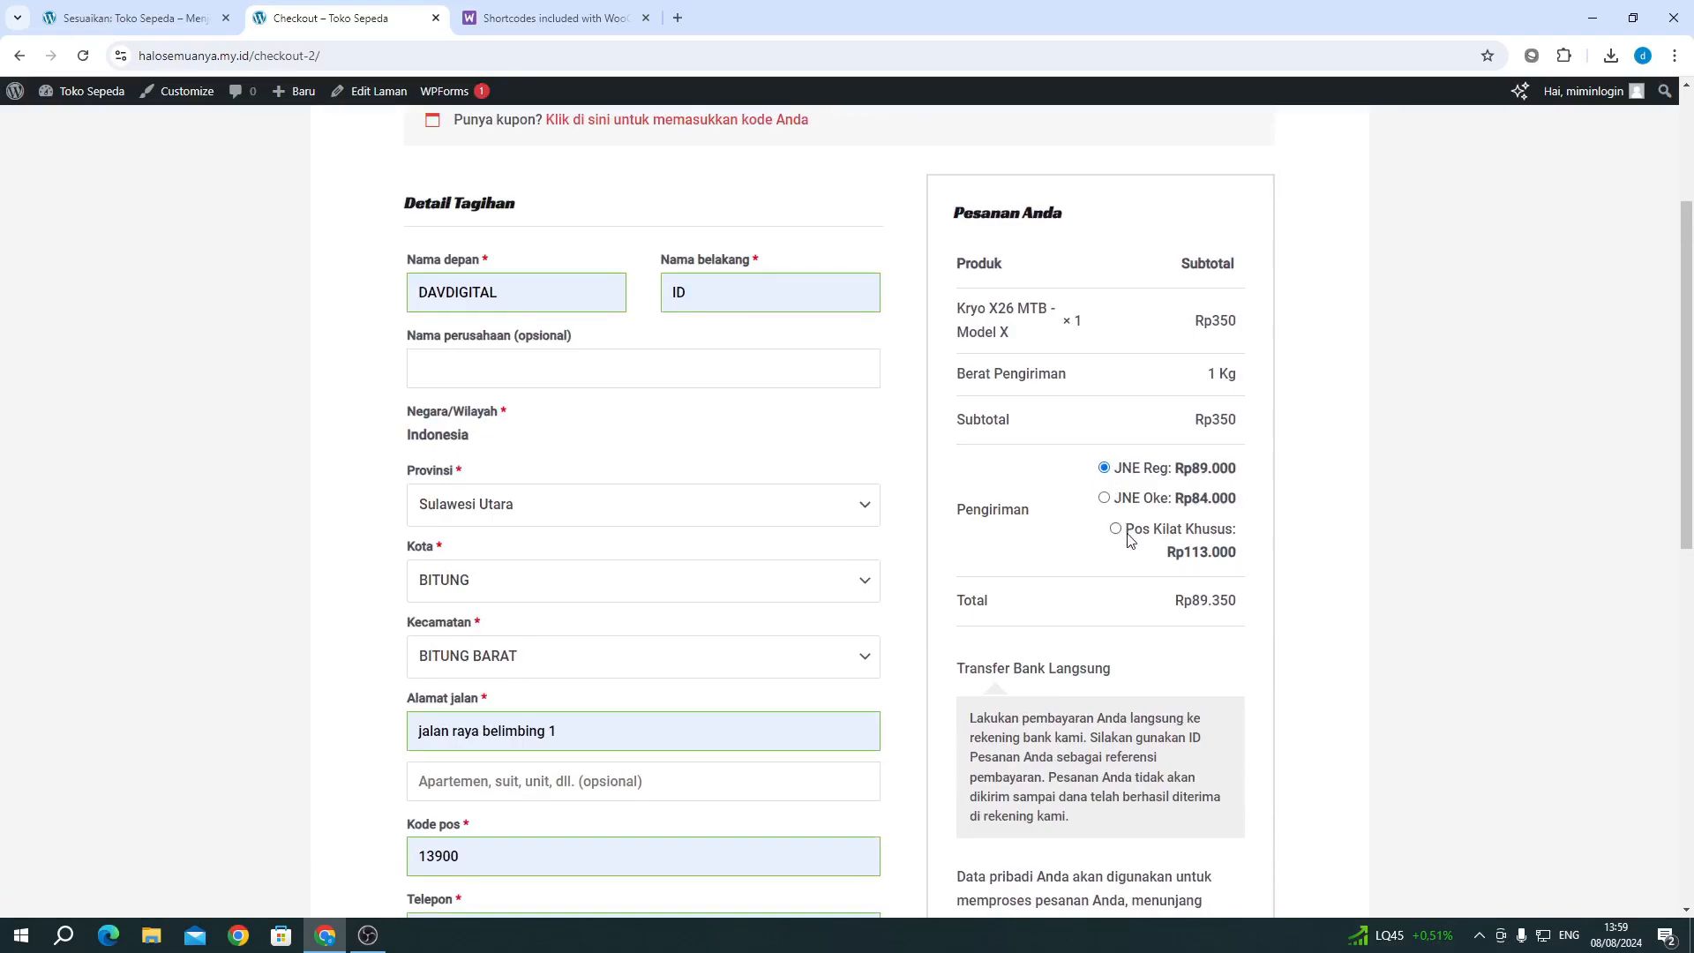
Step: Choose JNE Oke as the shipping method and check the order's subtotal and total
{"action": "left_click", "coordinate": [1105, 499]}
{"action": "left_click_drag", "start_coordinate": [1200, 422], "coordinate": [1237, 418]}
{"action": "scroll", "coordinate": [1181, 587], "scroll_direction": "down", "scroll_amount": 1}
{"action": "left_click_drag", "start_coordinate": [1169, 512], "coordinate": [1221, 512]}
{"action": "scroll", "coordinate": [1206, 609], "scroll_direction": "down", "scroll_amount": 4}
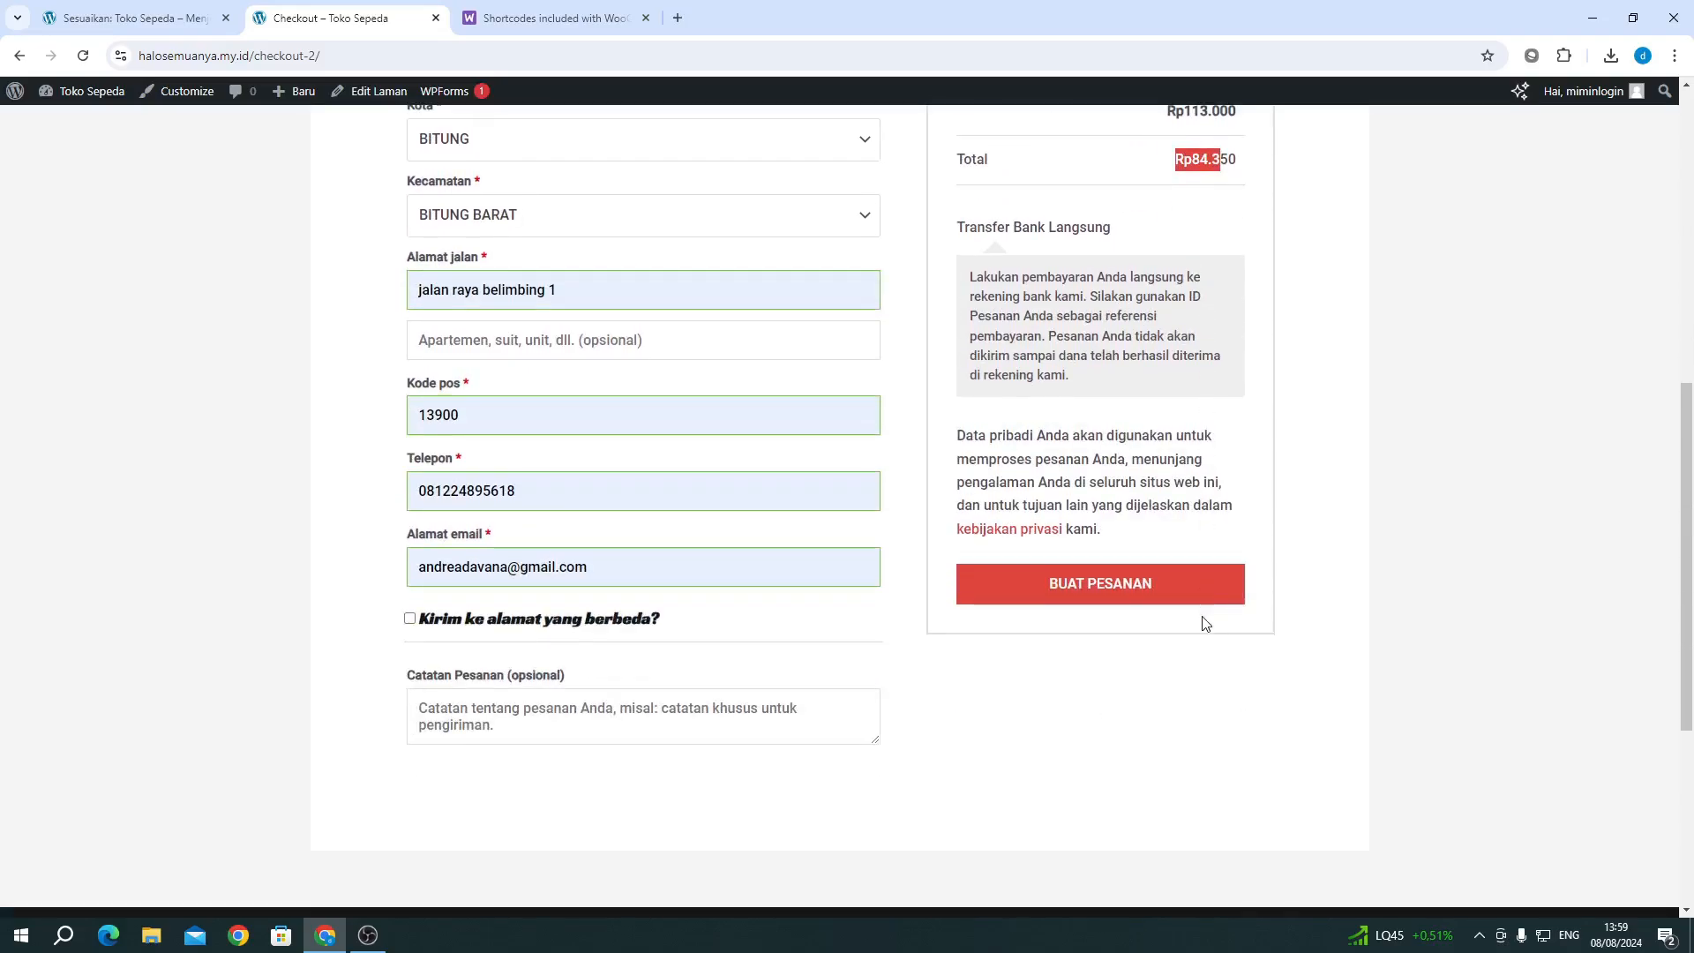
Step: Place the order with direct bank transfer as the payment method
{"action": "left_click", "coordinate": [1153, 684]}
{"action": "left_click", "coordinate": [1125, 590]}
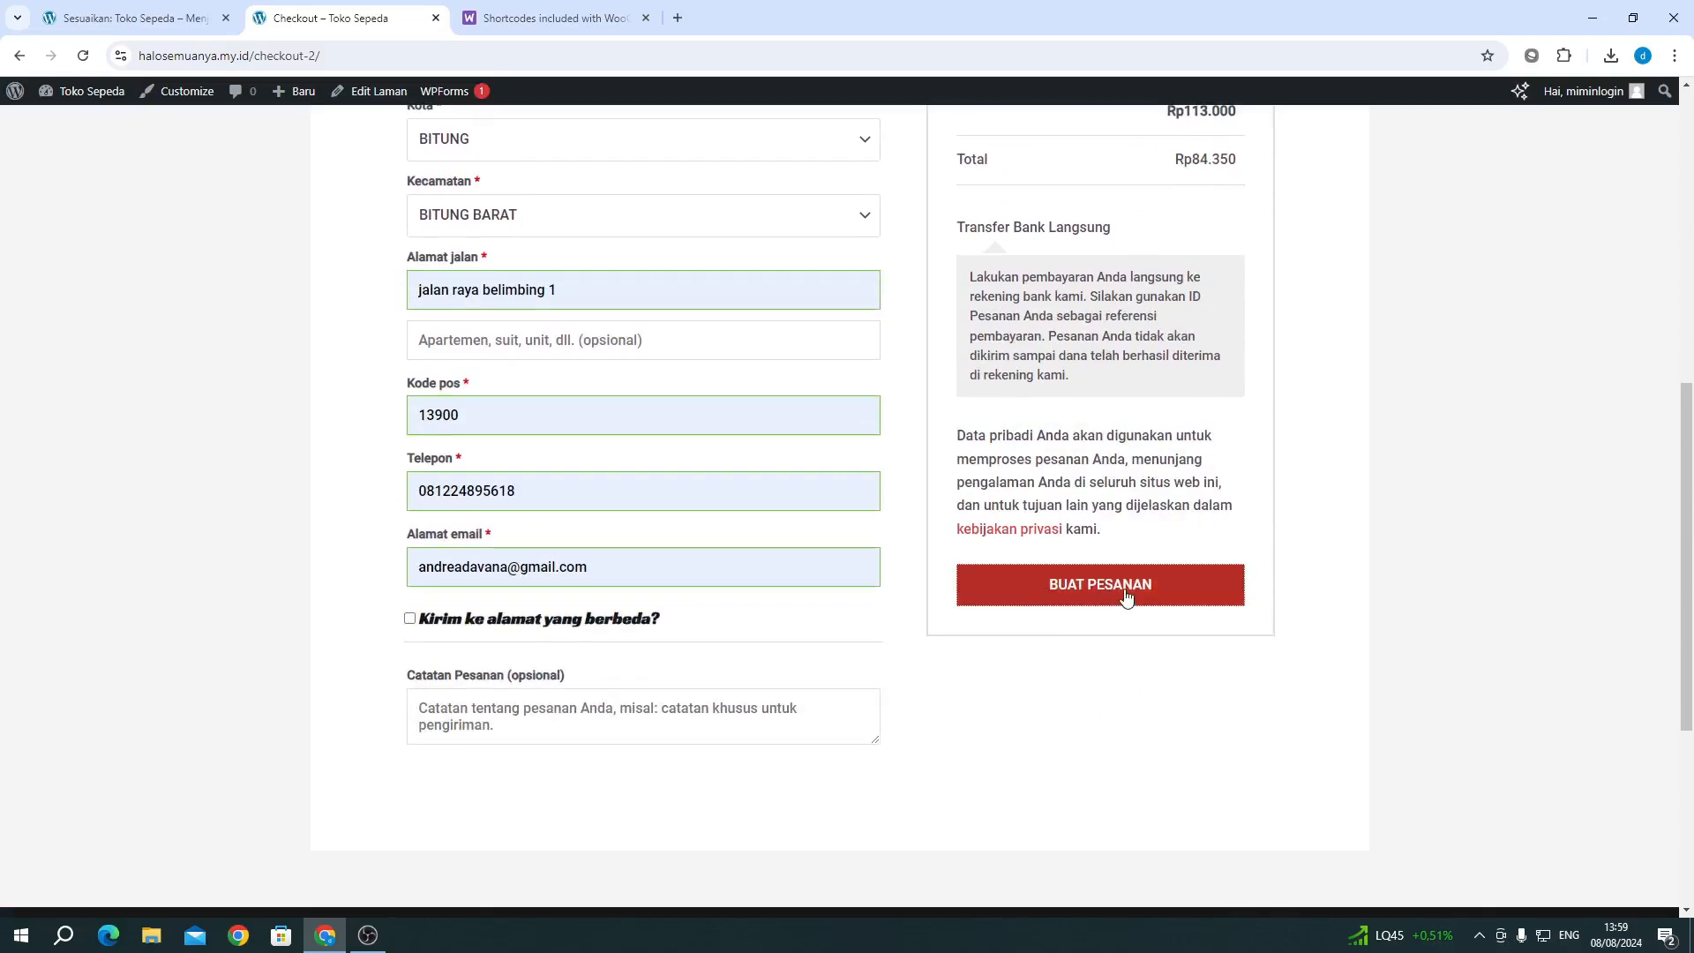
{"action": "left_click", "coordinate": [1448, 398]}
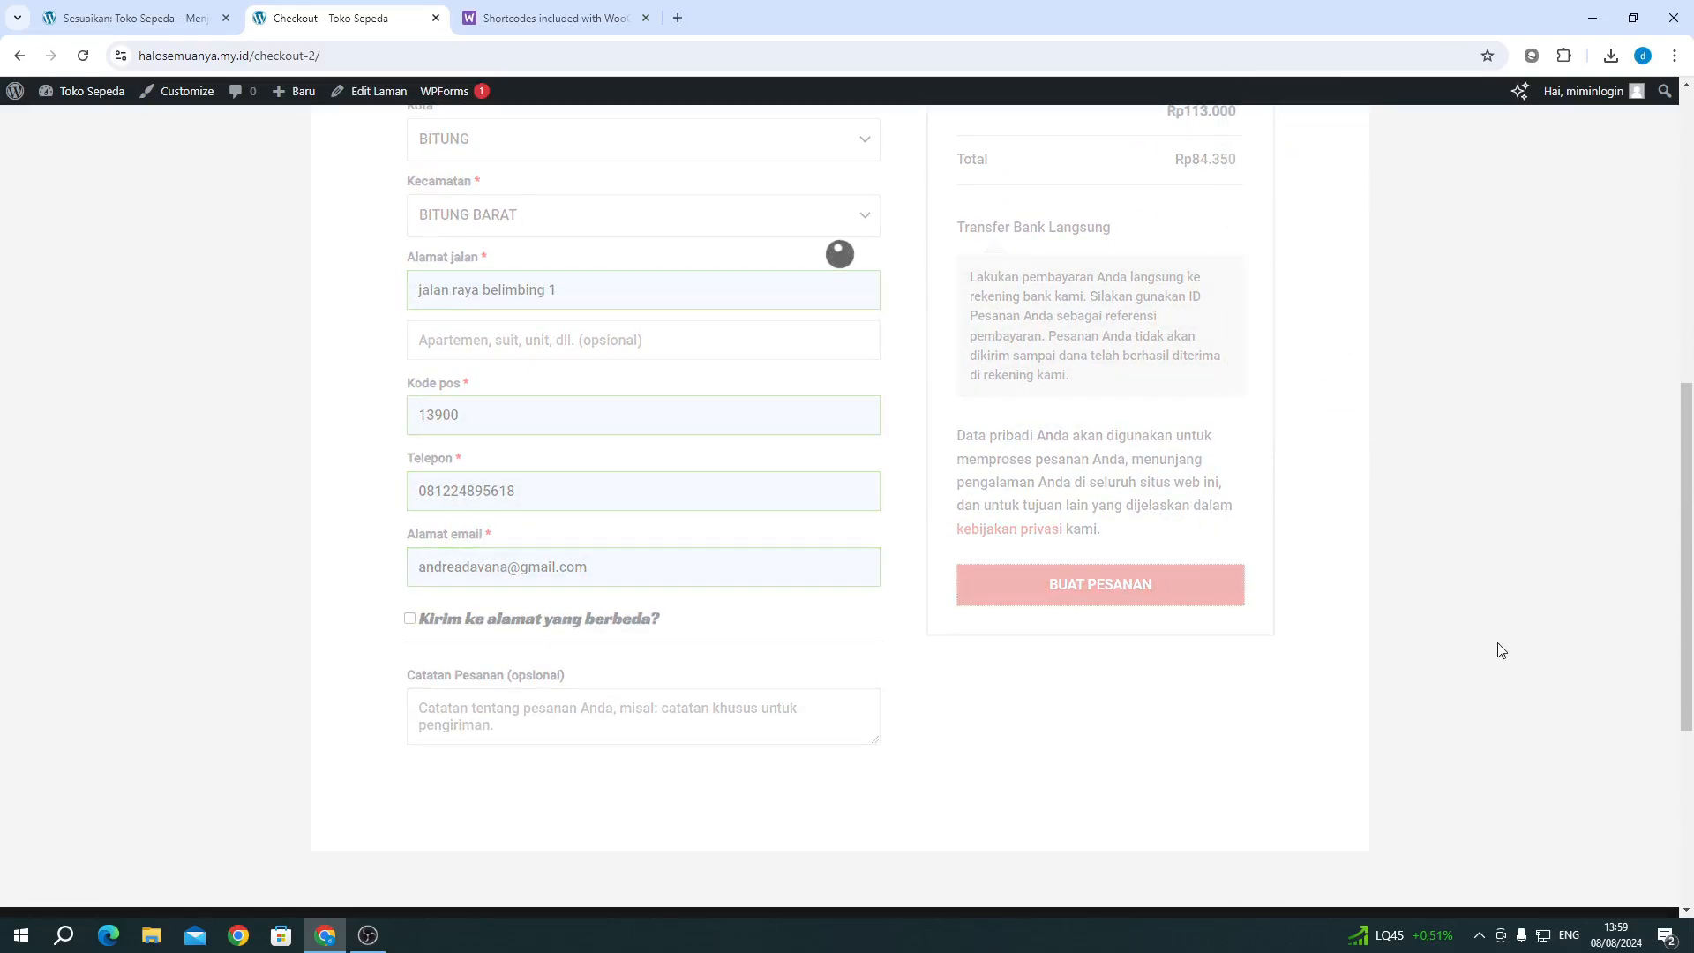
{"action": "scroll", "coordinate": [1500, 650], "scroll_direction": "down", "scroll_amount": 2}
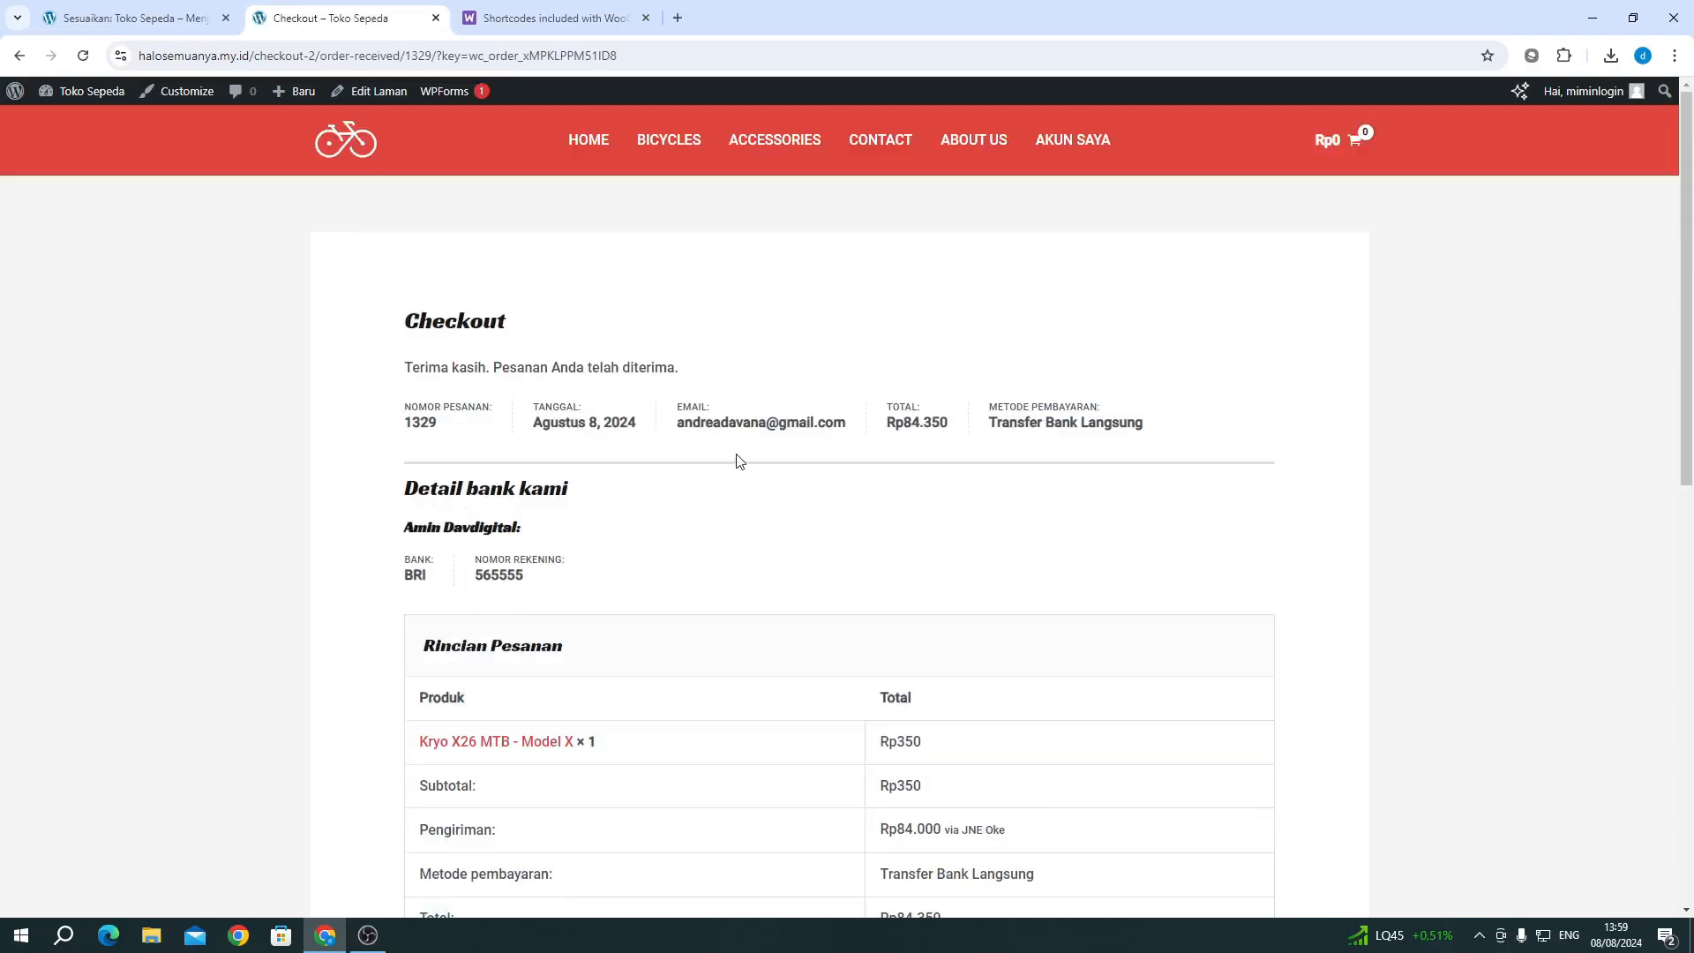
Step: Examine the order confirmation's summary line, payment method and the store's bank details
{"action": "scroll", "coordinate": [739, 460], "scroll_direction": "down", "scroll_amount": 10}
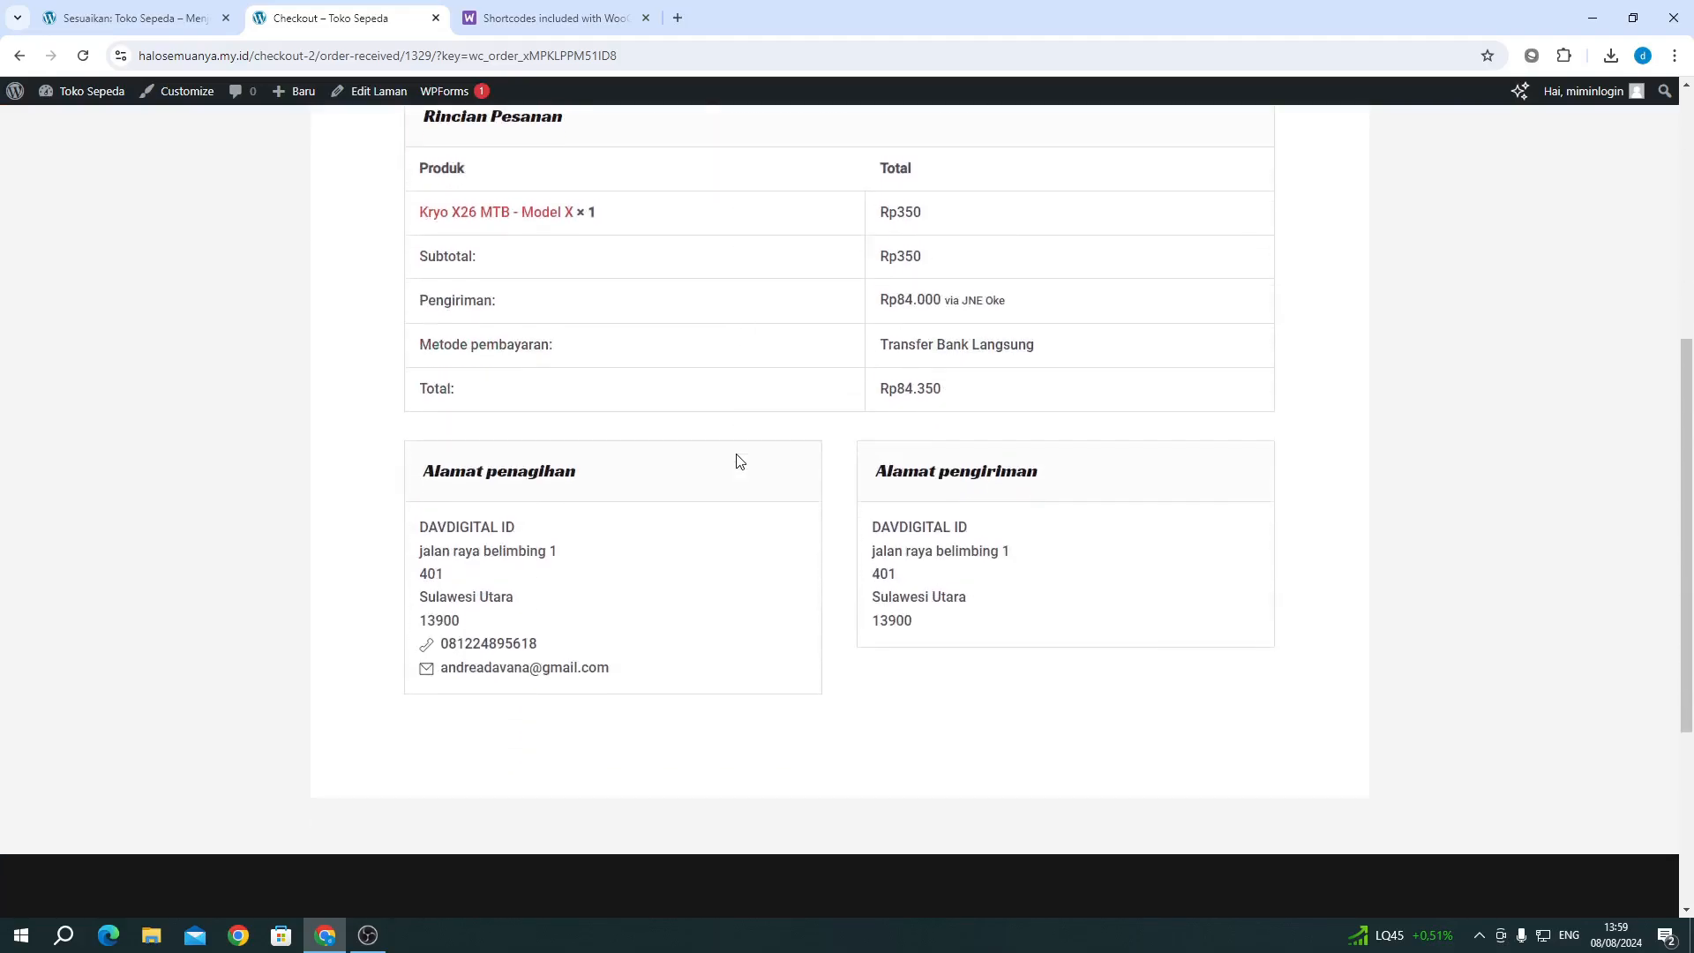
{"action": "scroll", "coordinate": [739, 460], "scroll_direction": "up", "scroll_amount": 8}
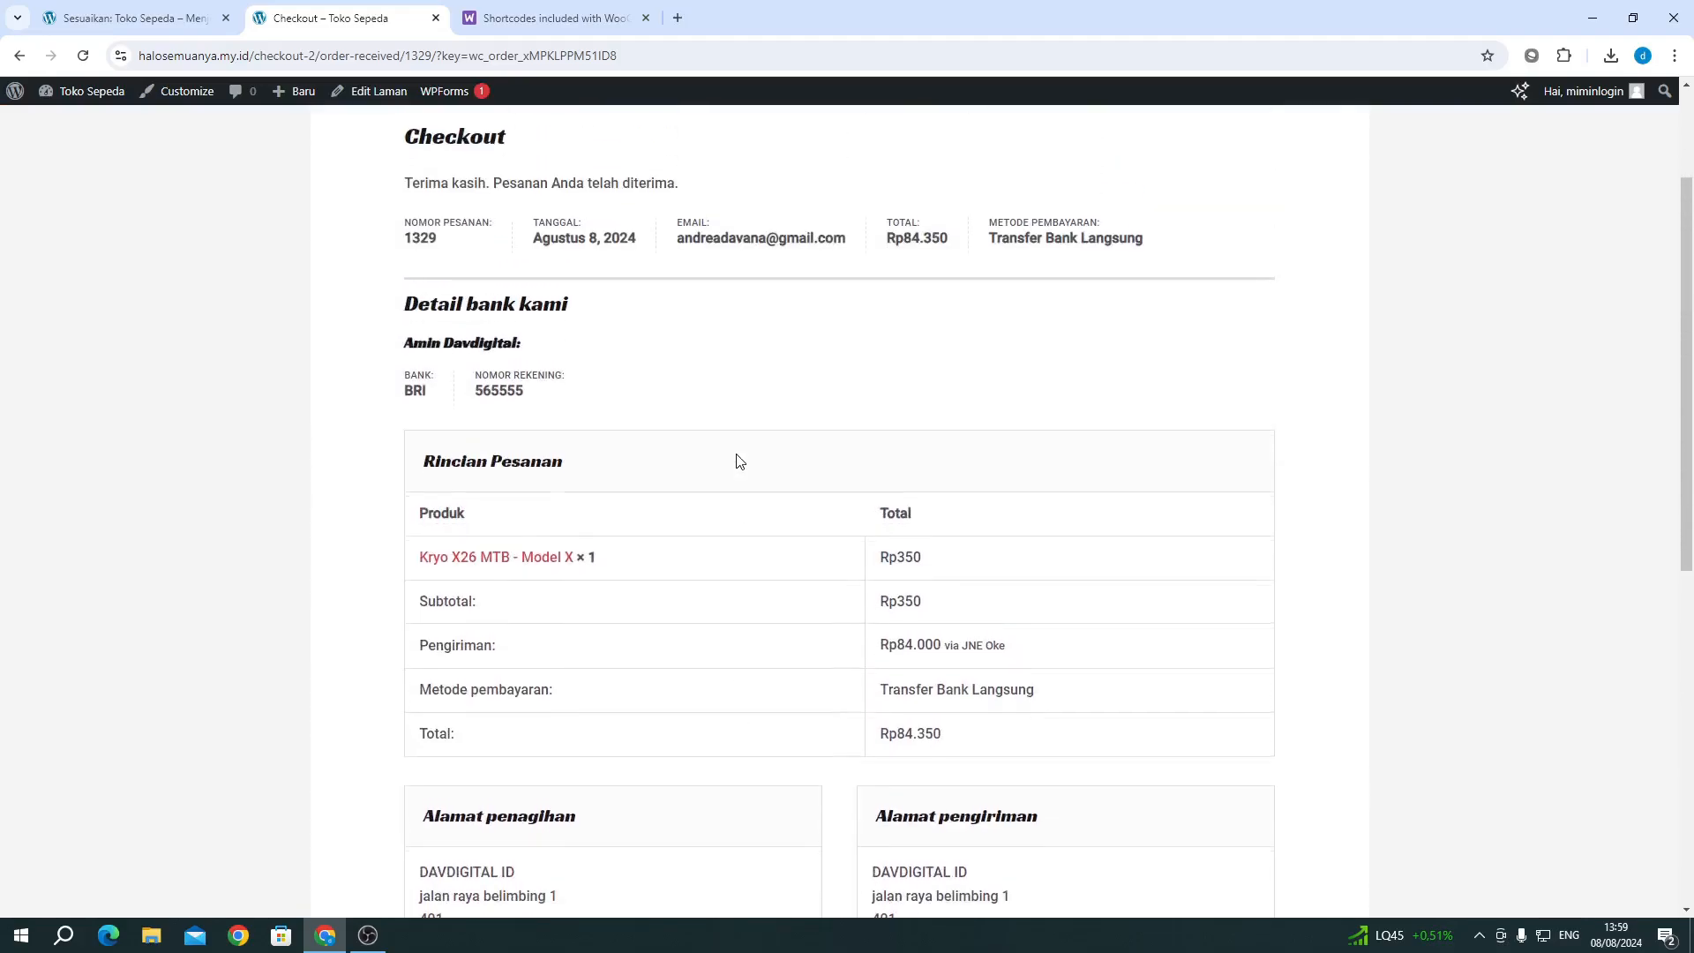
{"action": "scroll", "coordinate": [739, 459], "scroll_direction": "up", "scroll_amount": 2}
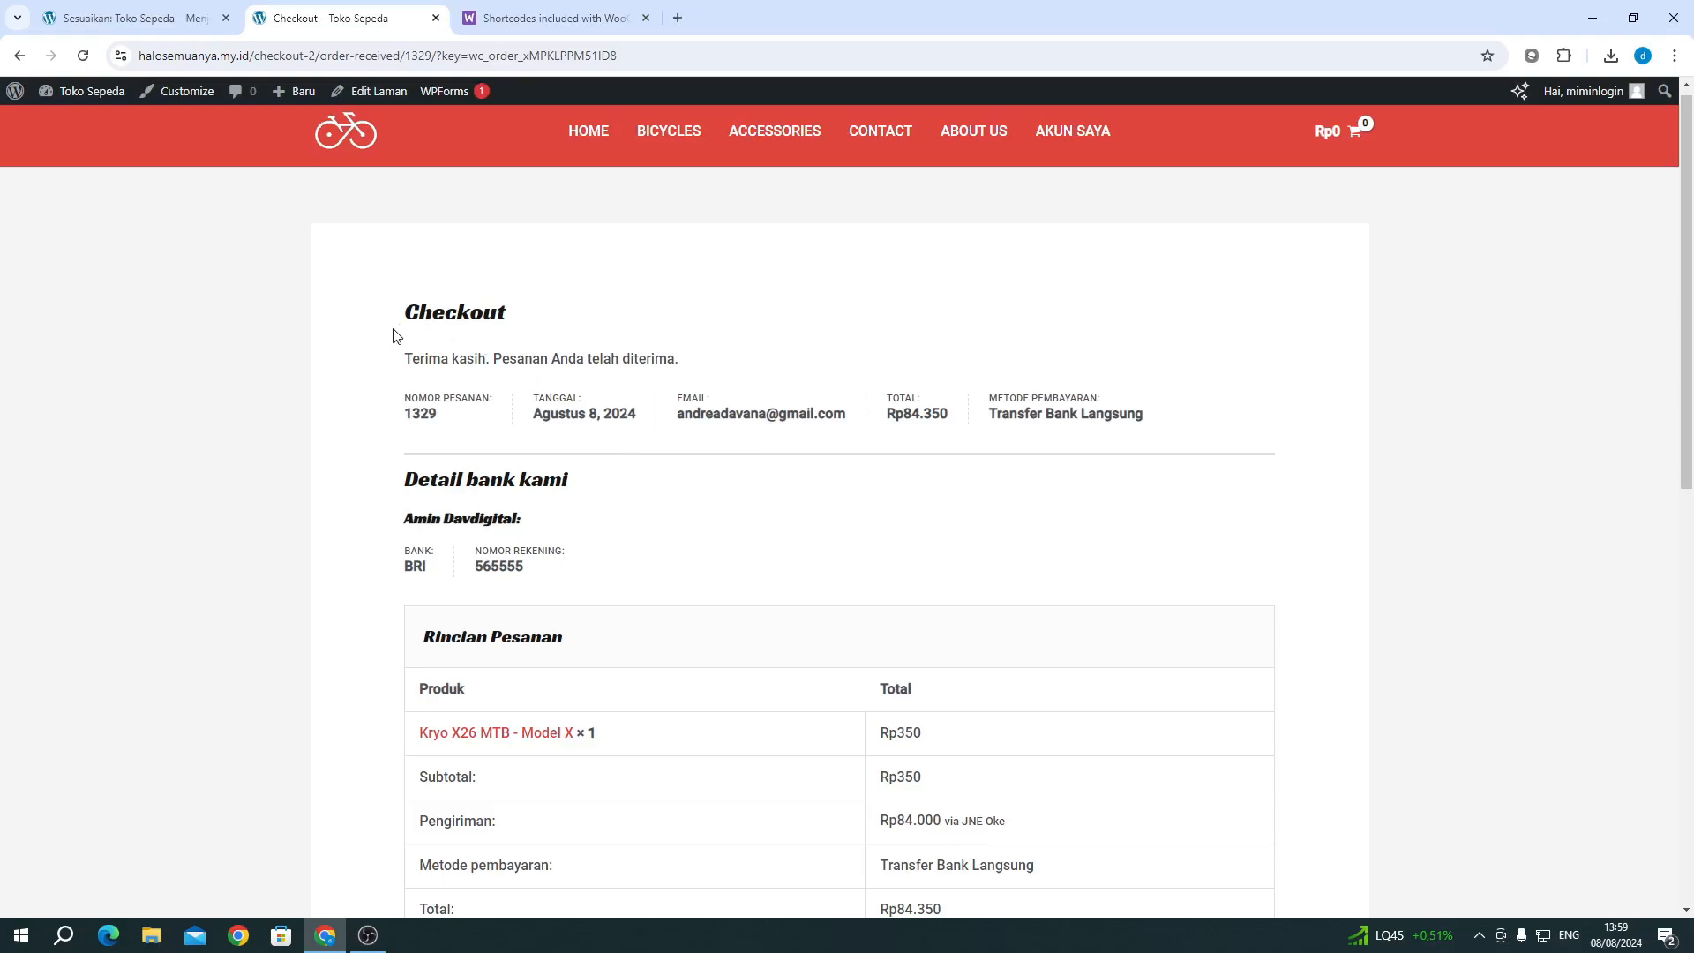
{"action": "left_click_drag", "start_coordinate": [394, 336], "coordinate": [556, 393]}
{"action": "left_click", "coordinate": [556, 392]}
{"action": "left_click_drag", "start_coordinate": [399, 422], "coordinate": [806, 447]}
{"action": "left_click", "coordinate": [818, 431]}
{"action": "triple_click", "coordinate": [1034, 420]}
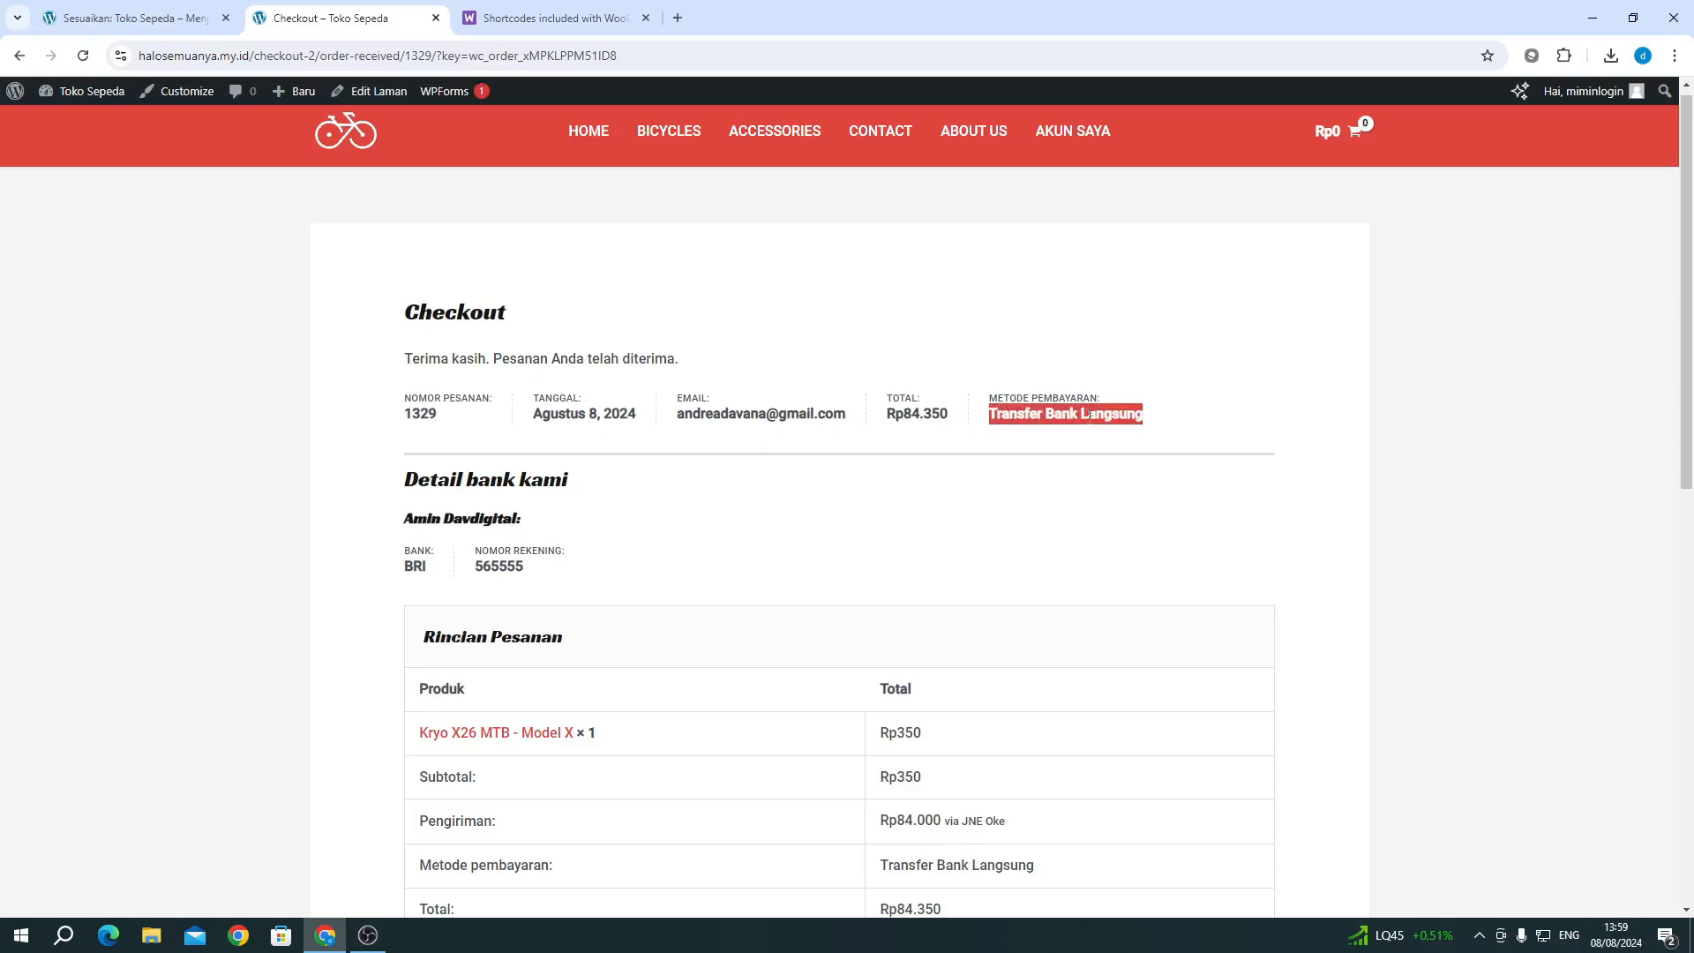
{"action": "left_click", "coordinate": [1041, 420]}
{"action": "double_click", "coordinate": [1063, 415]}
{"action": "scroll", "coordinate": [516, 396], "scroll_direction": "down", "scroll_amount": 2}
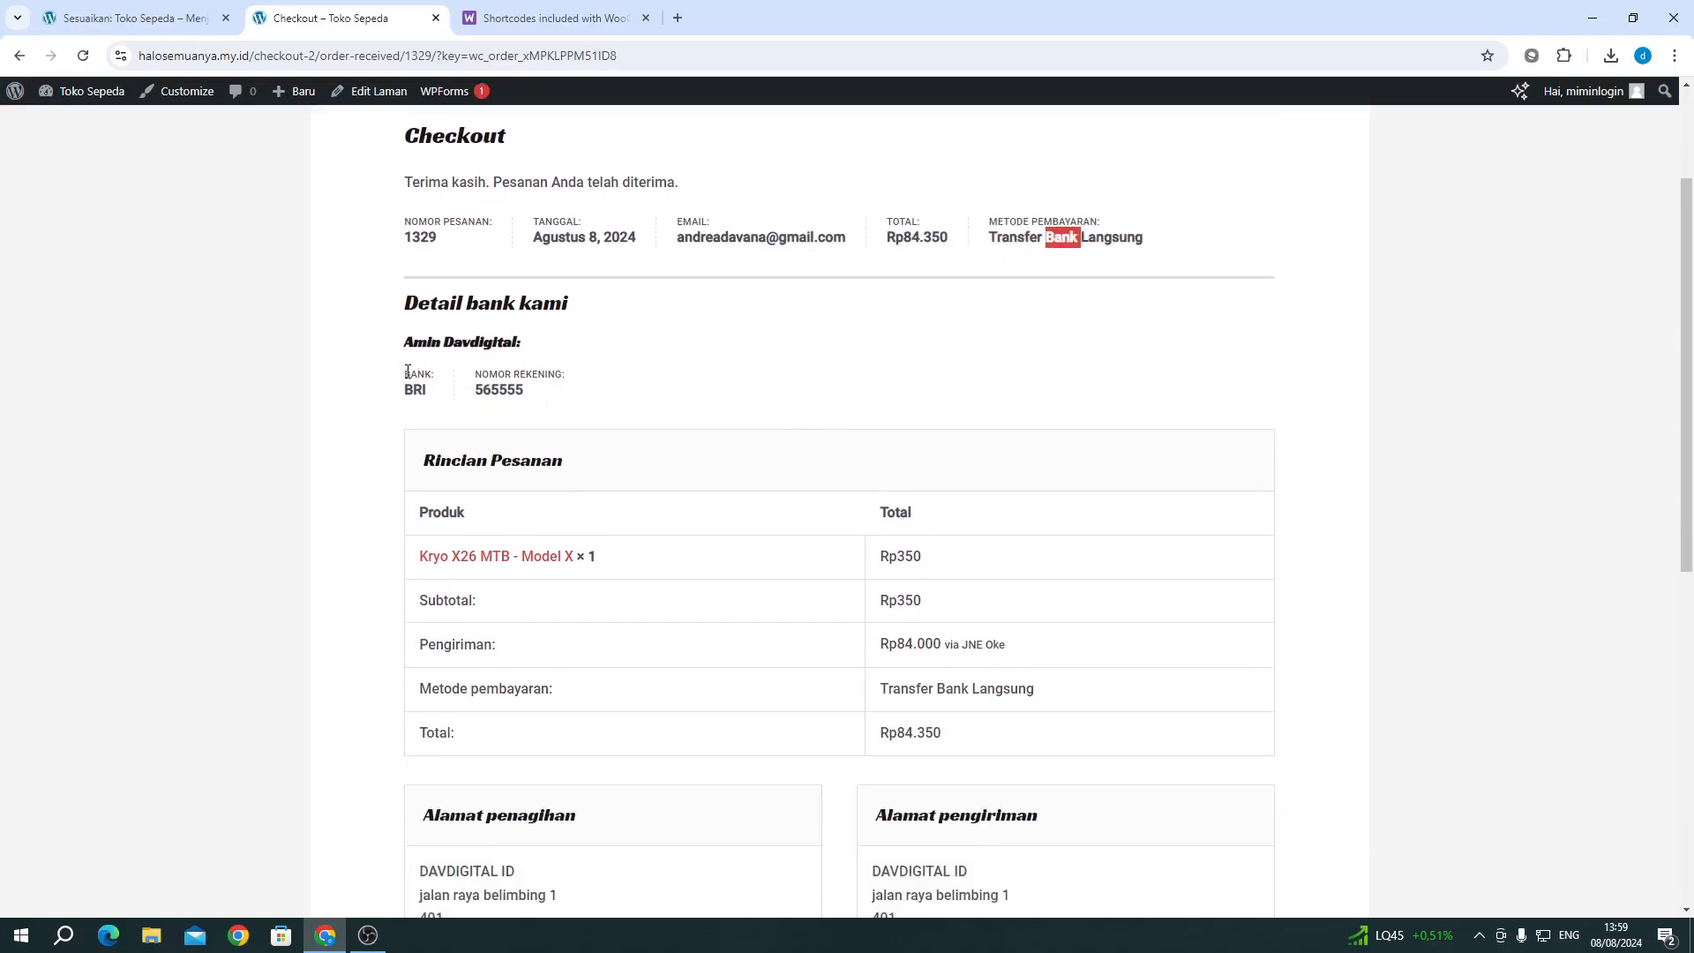
{"action": "left_click_drag", "start_coordinate": [407, 372], "coordinate": [545, 399]}
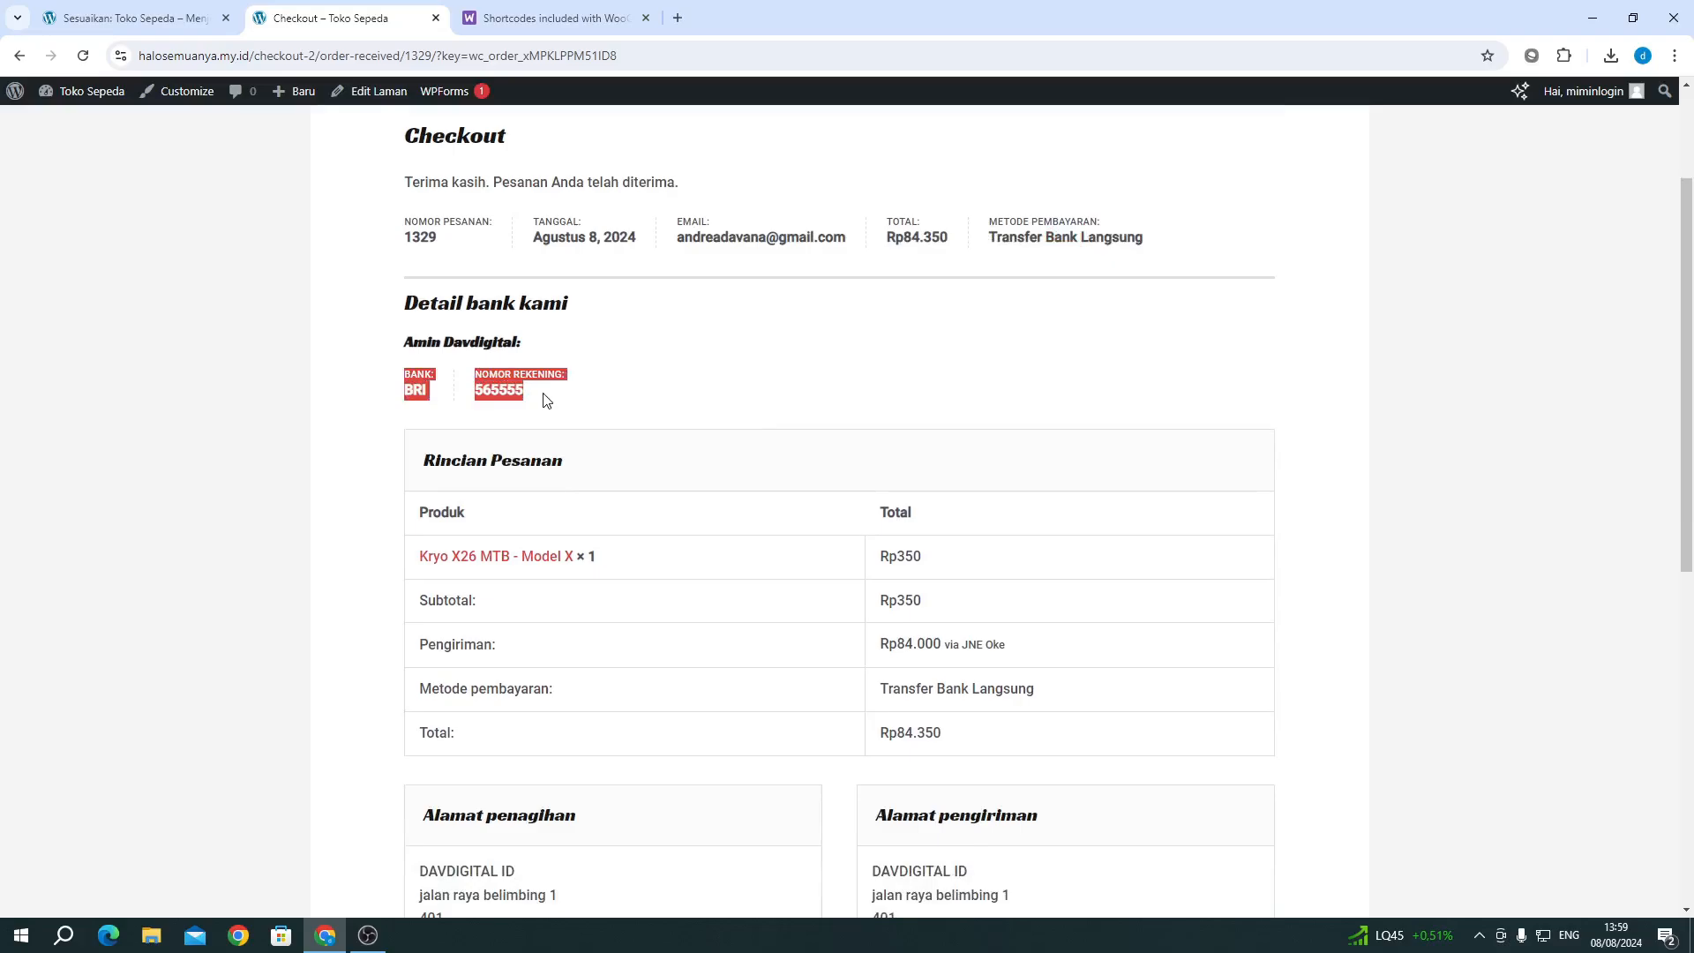
{"action": "left_click", "coordinate": [544, 400]}
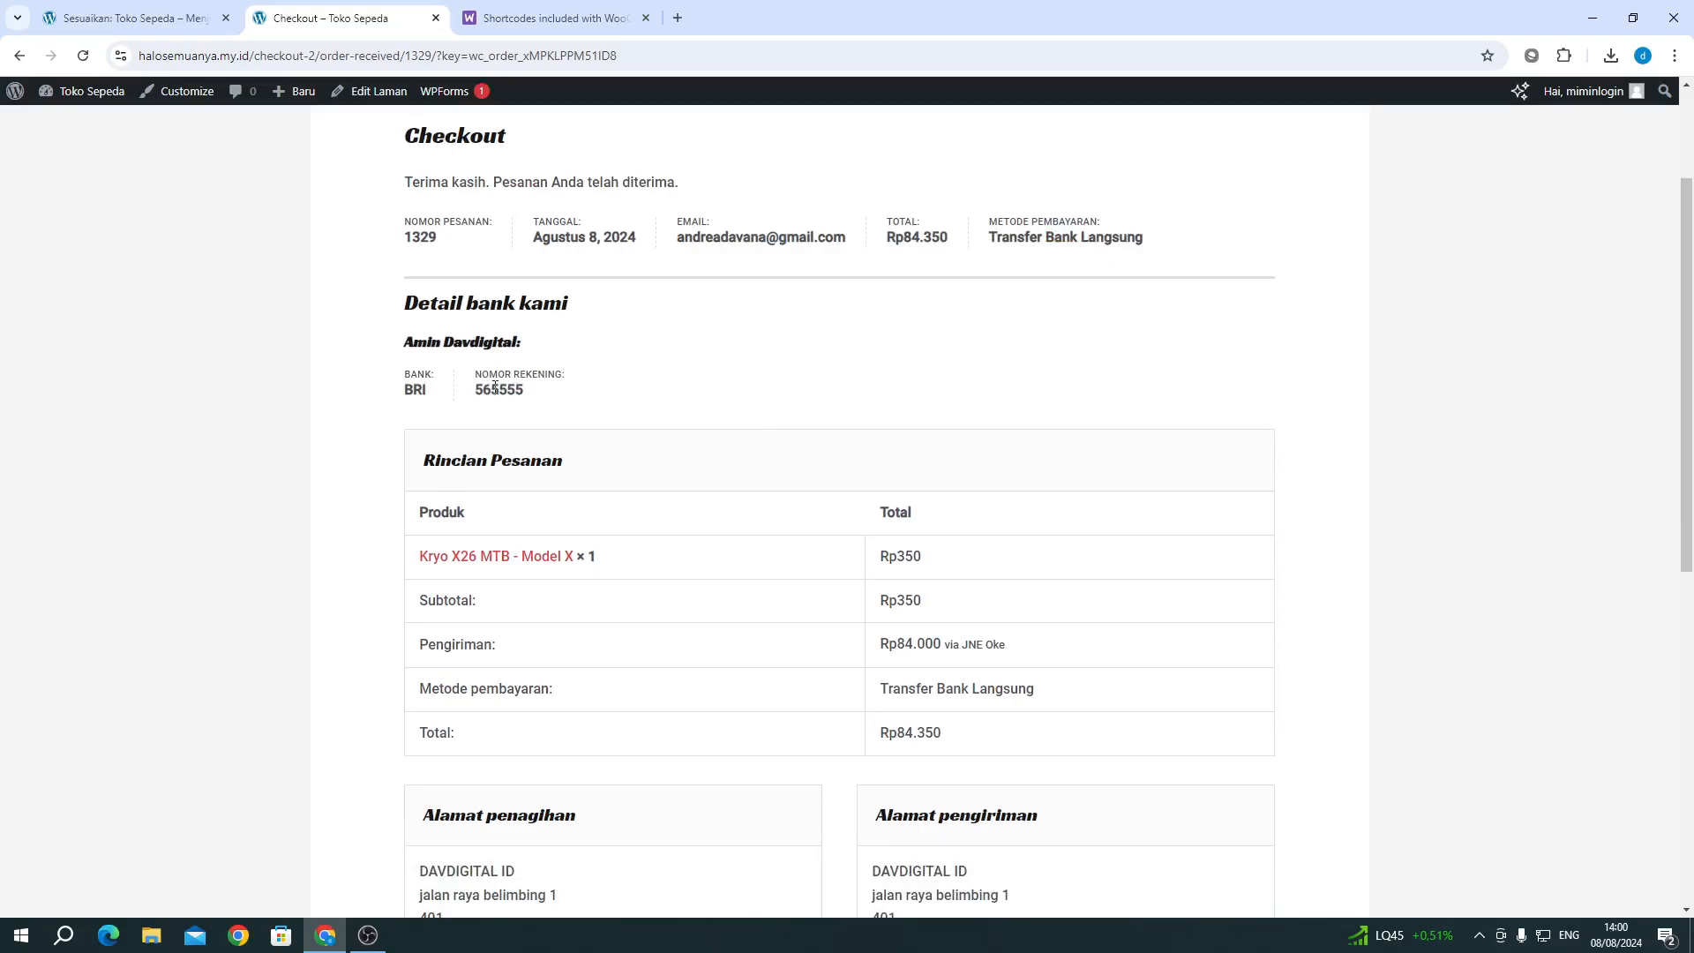
Step: Review the confirmation's order details and the billing and shipping addresses down to the footer
{"action": "scroll", "coordinate": [729, 420], "scroll_direction": "down", "scroll_amount": 5}
{"action": "scroll", "coordinate": [703, 428], "scroll_direction": "up", "scroll_amount": 5}
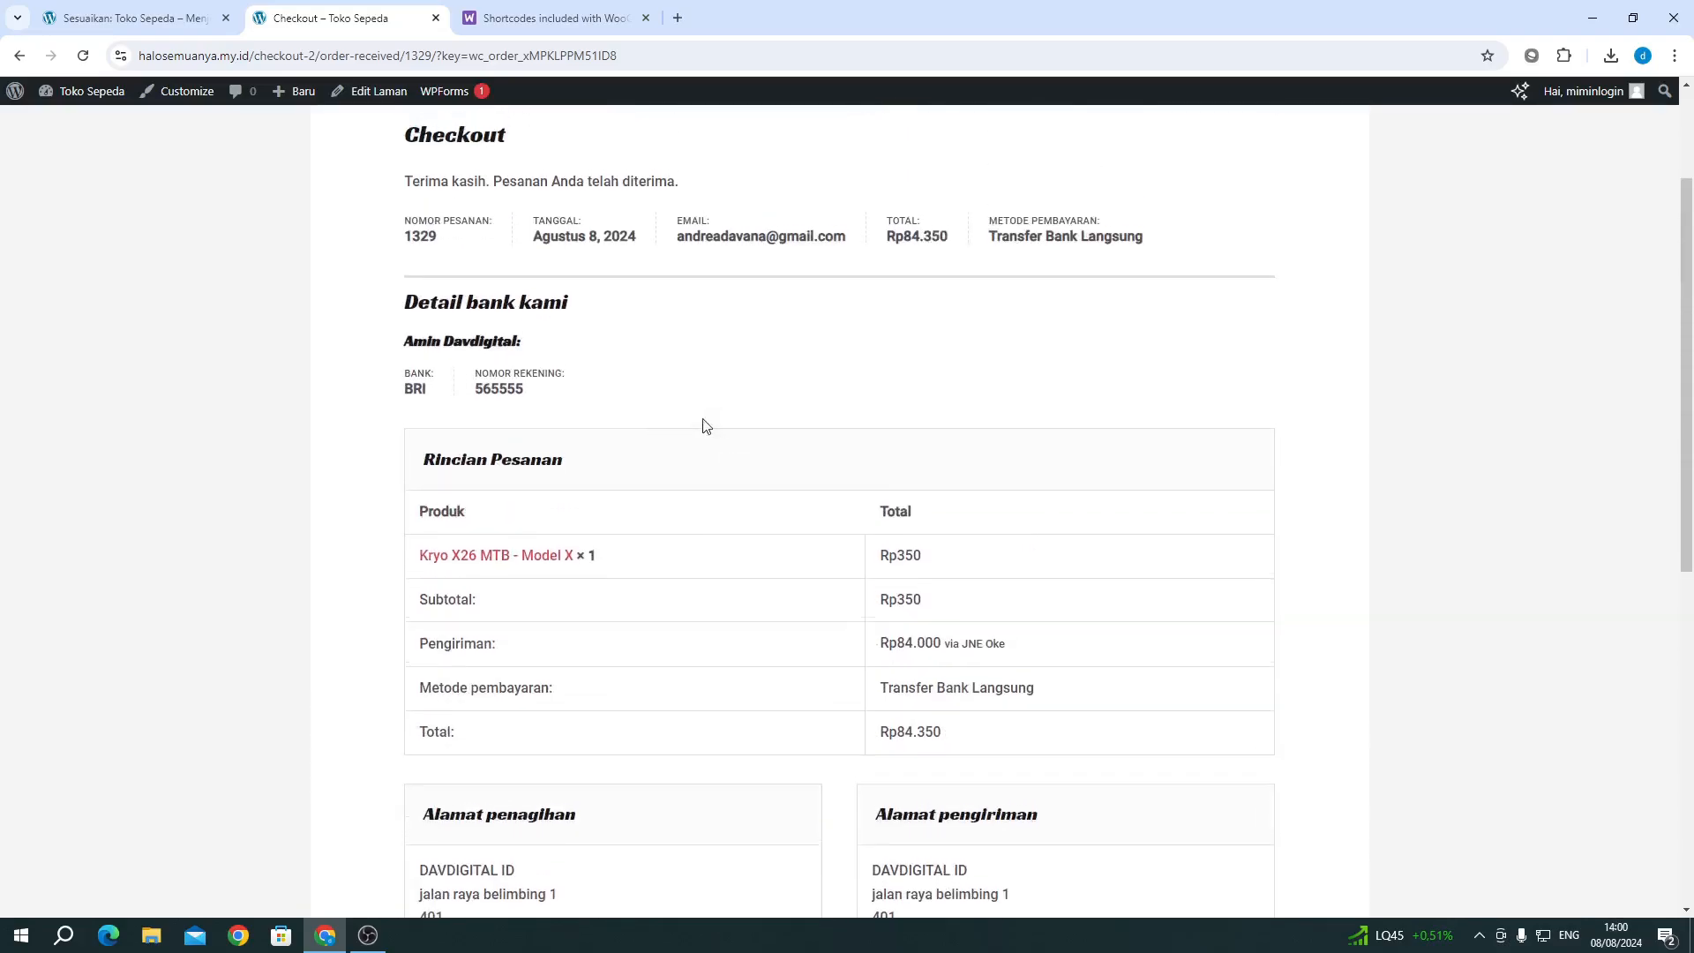
{"action": "scroll", "coordinate": [839, 694], "scroll_direction": "down", "scroll_amount": 2}
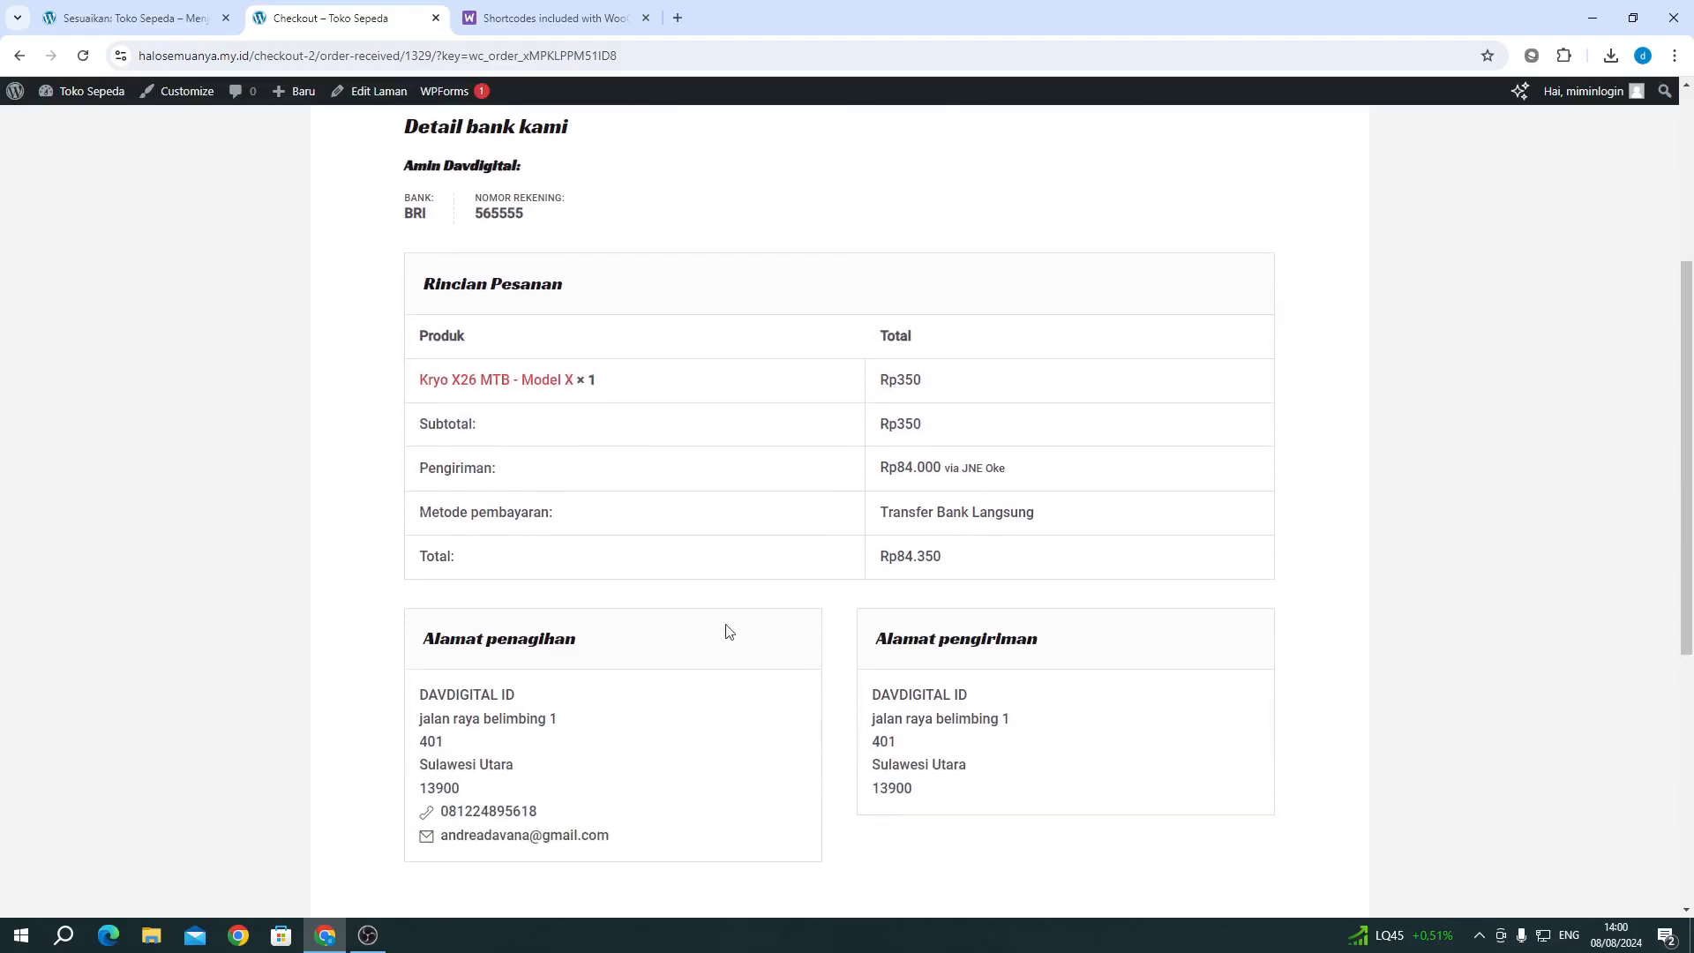
{"action": "scroll", "coordinate": [785, 692], "scroll_direction": "down", "scroll_amount": 3}
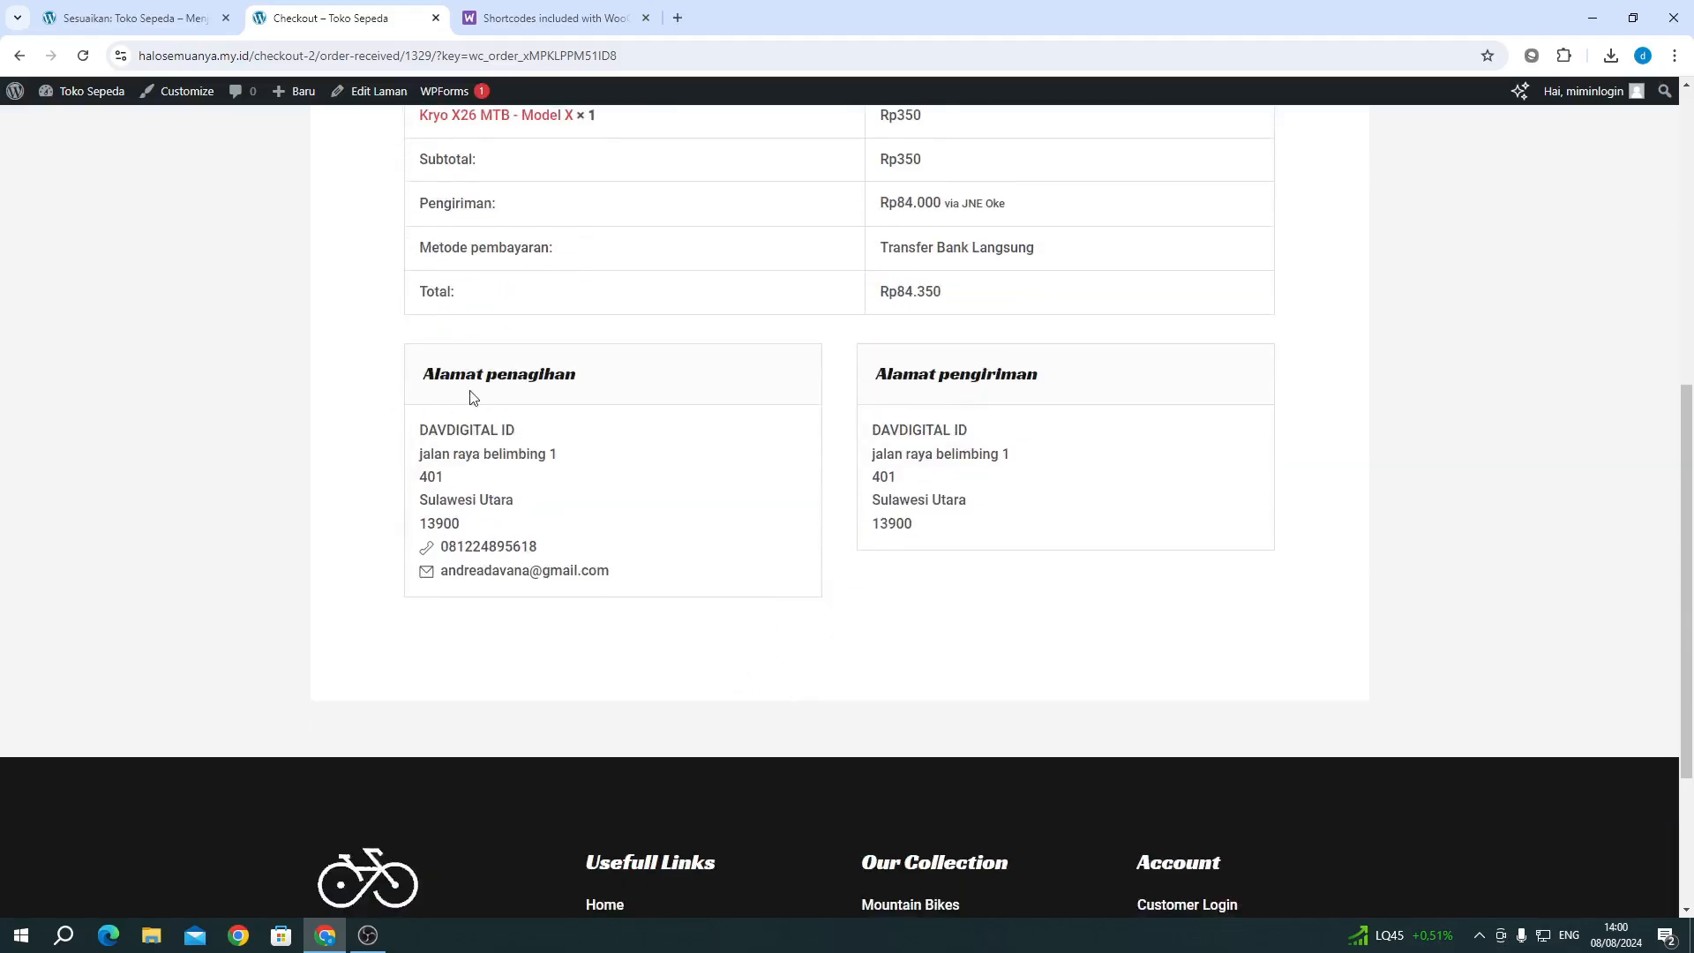
{"action": "scroll", "coordinate": [574, 435], "scroll_direction": "up", "scroll_amount": 2}
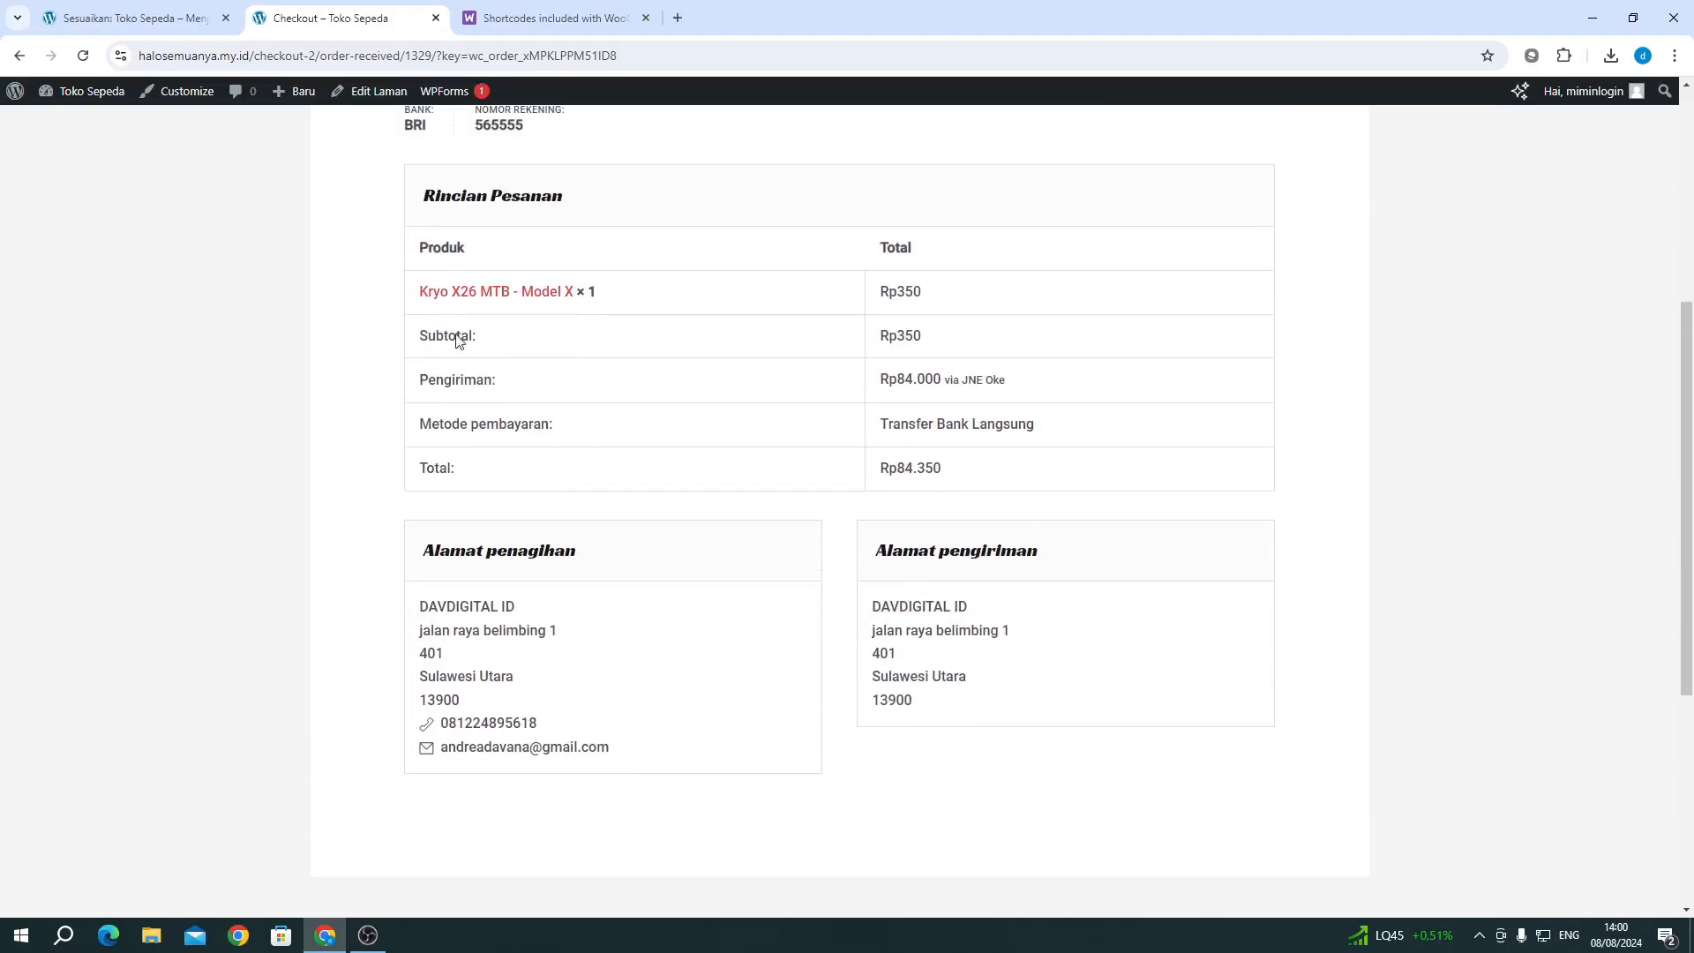
{"action": "scroll", "coordinate": [950, 544], "scroll_direction": "down", "scroll_amount": 5}
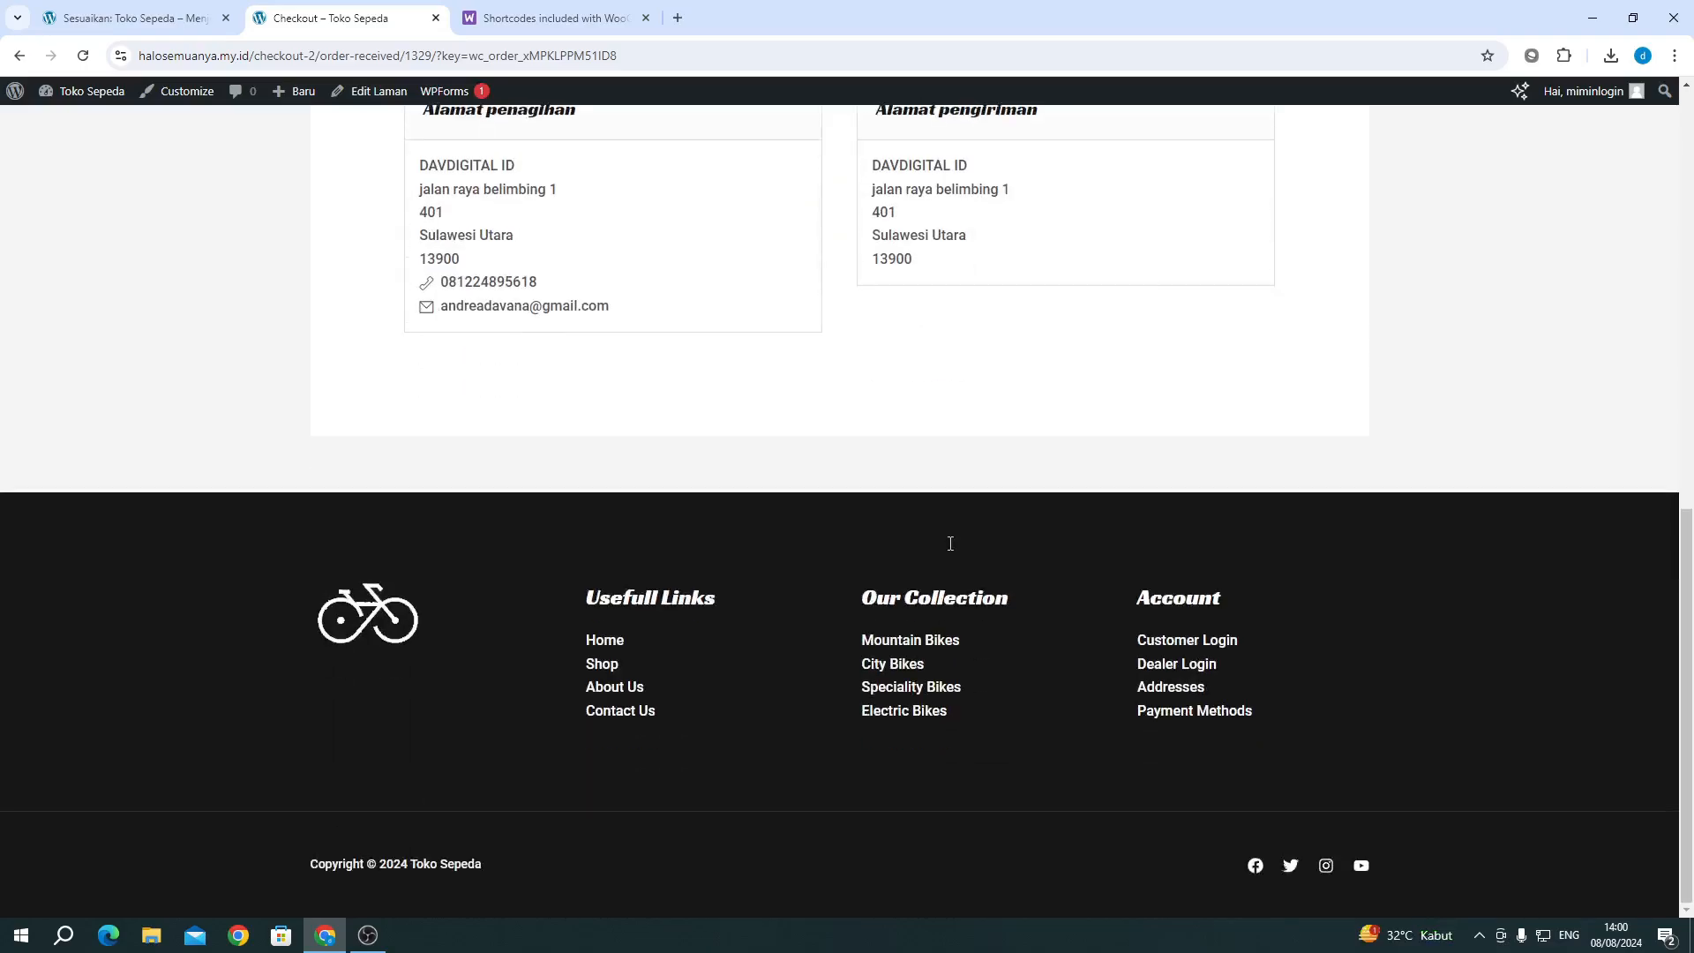
{"action": "scroll", "coordinate": [950, 544], "scroll_direction": "up", "scroll_amount": 10}
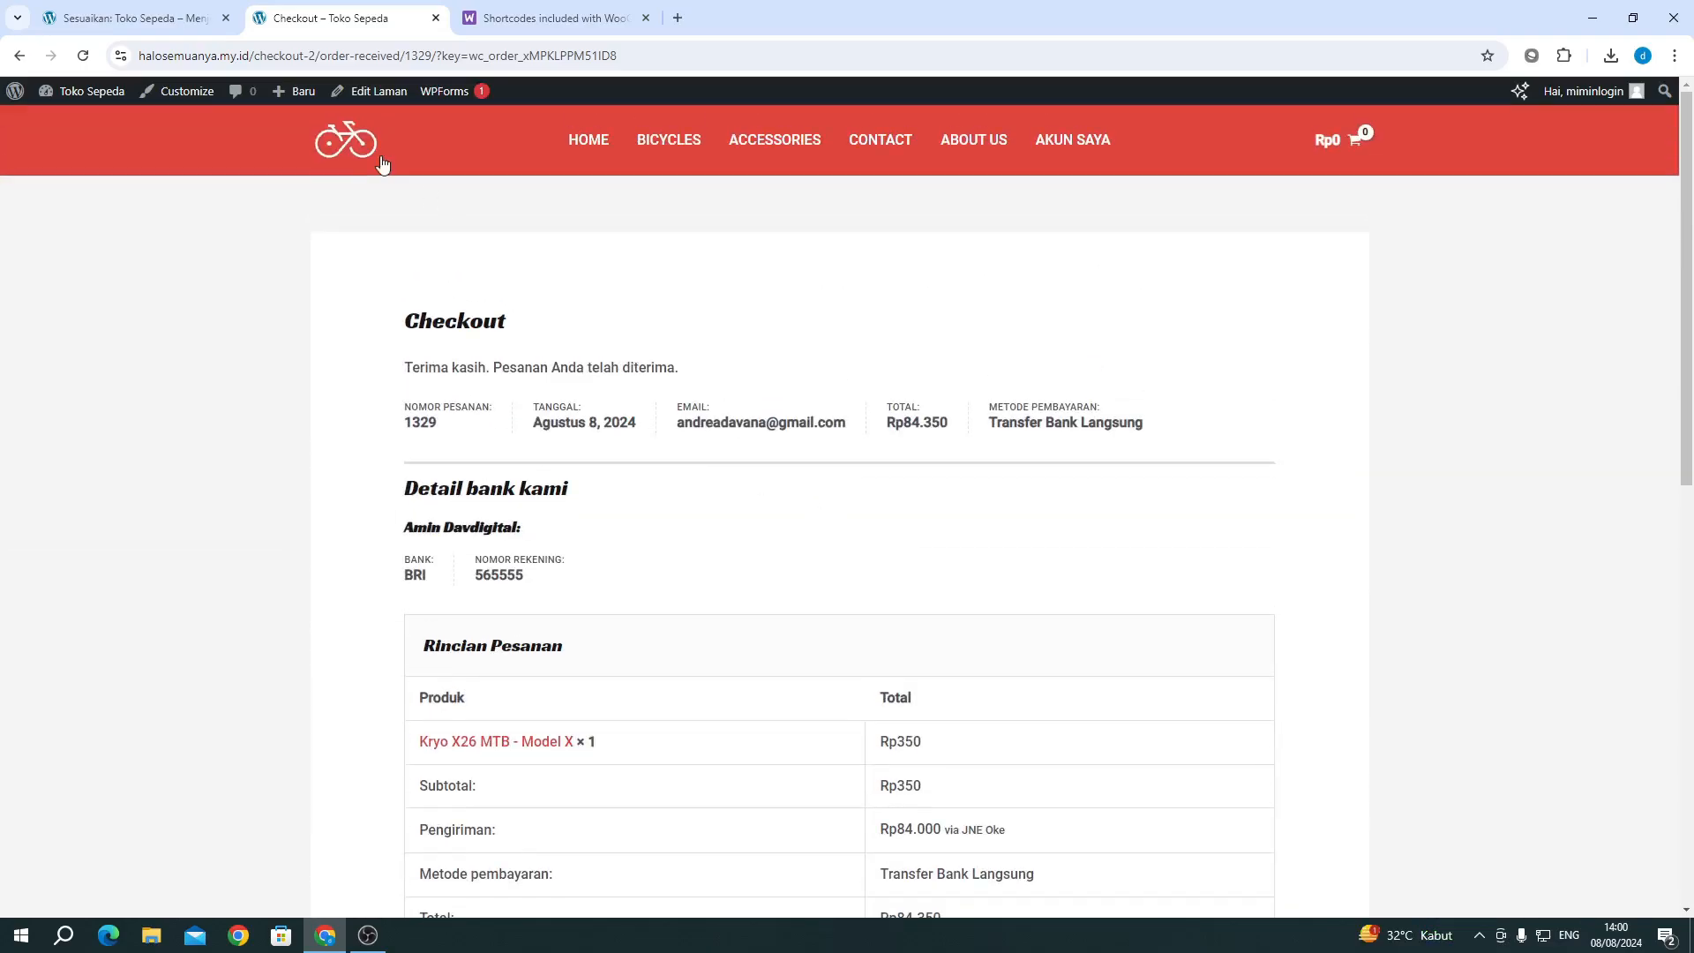
Step: Open the store's live home page, look through it, and return to the customizer
{"action": "left_click", "coordinate": [352, 155]}
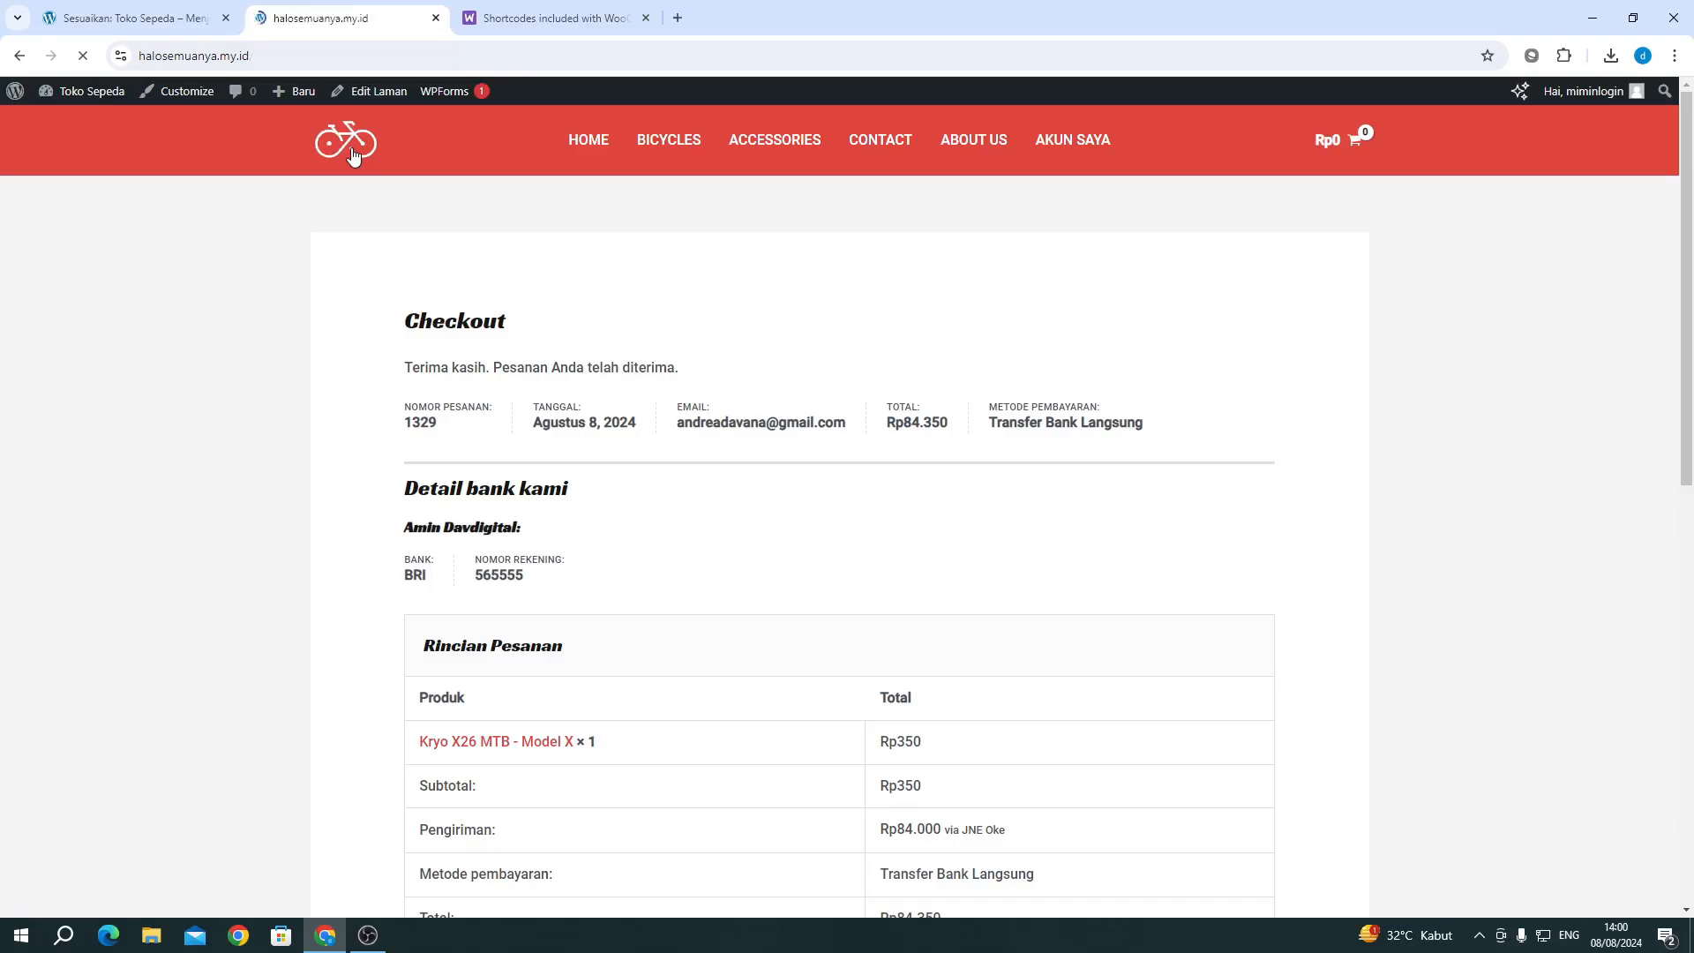
{"action": "scroll", "coordinate": [439, 564], "scroll_direction": "down", "scroll_amount": 9}
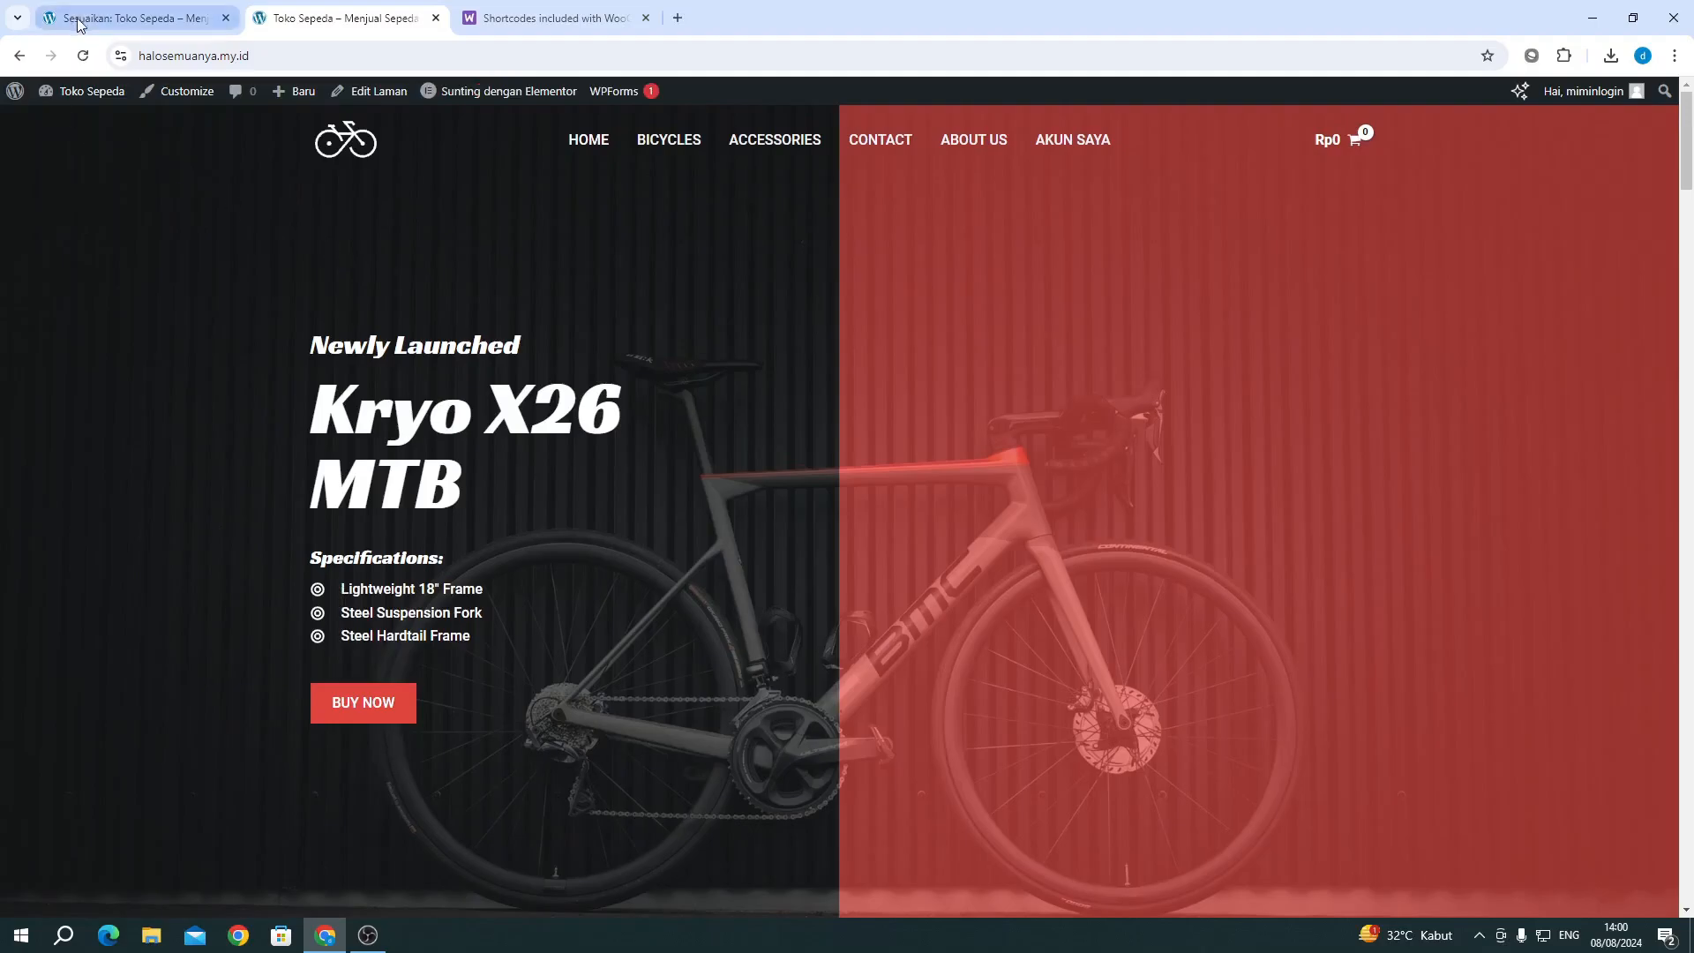
{"action": "left_click", "coordinate": [81, 20]}
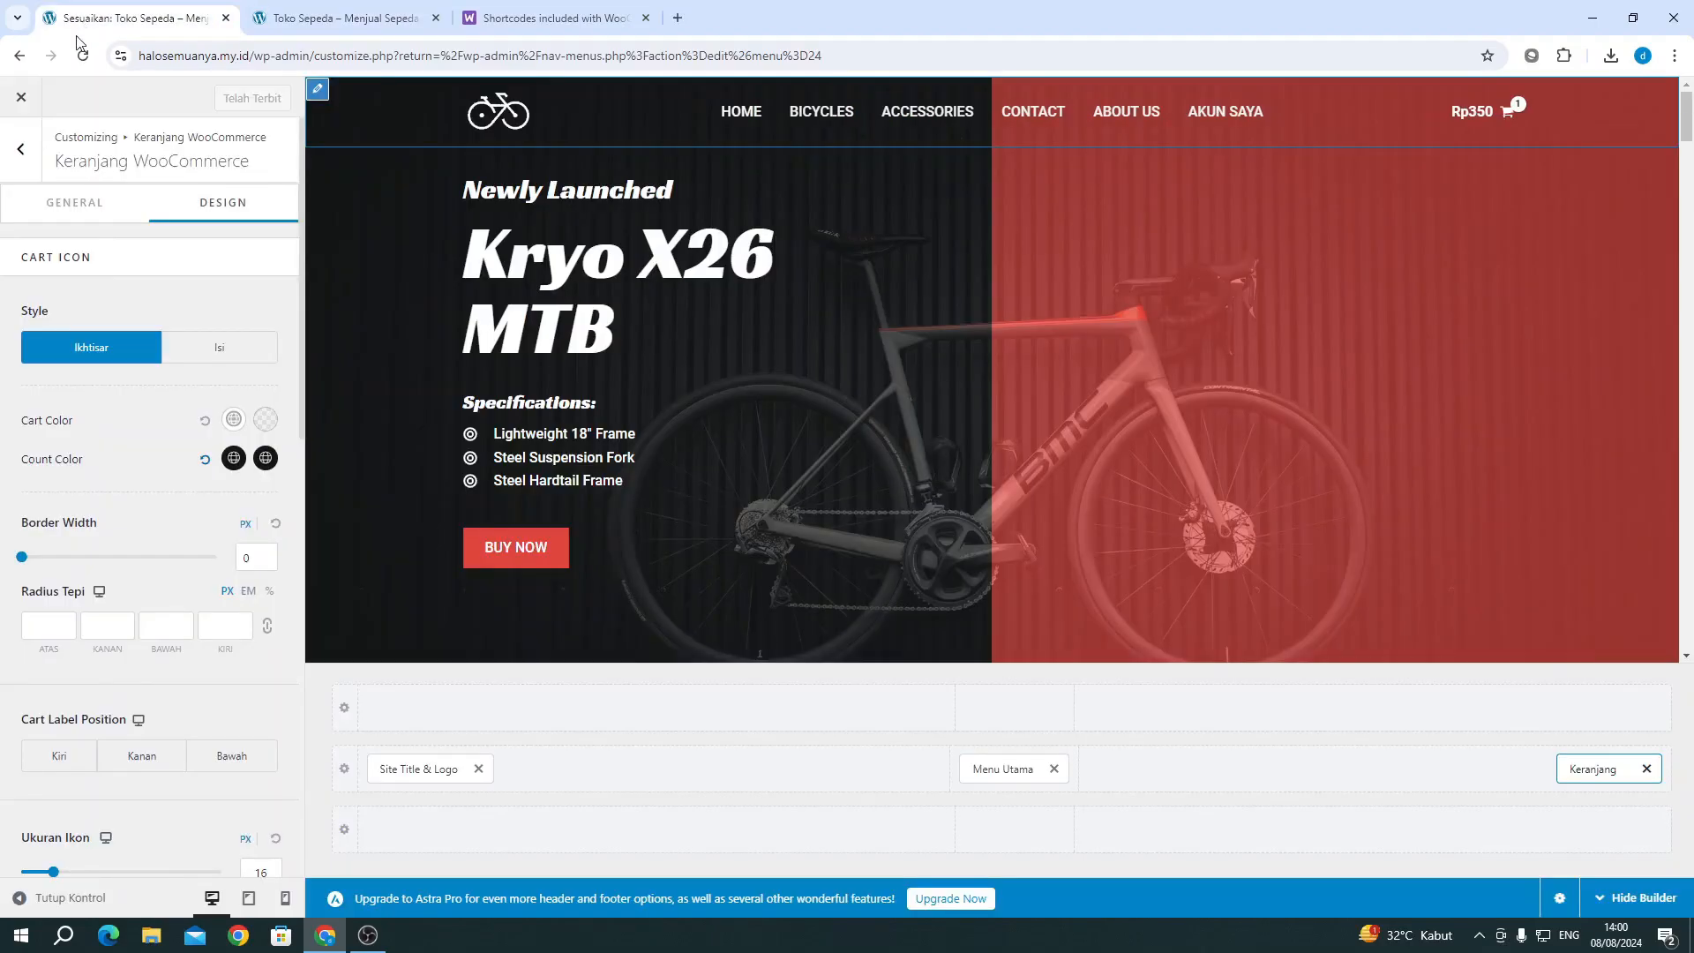
Step: Open the design settings of the main header row (Tajuk Utama) and inspect its background color
{"action": "left_click", "coordinate": [21, 168]}
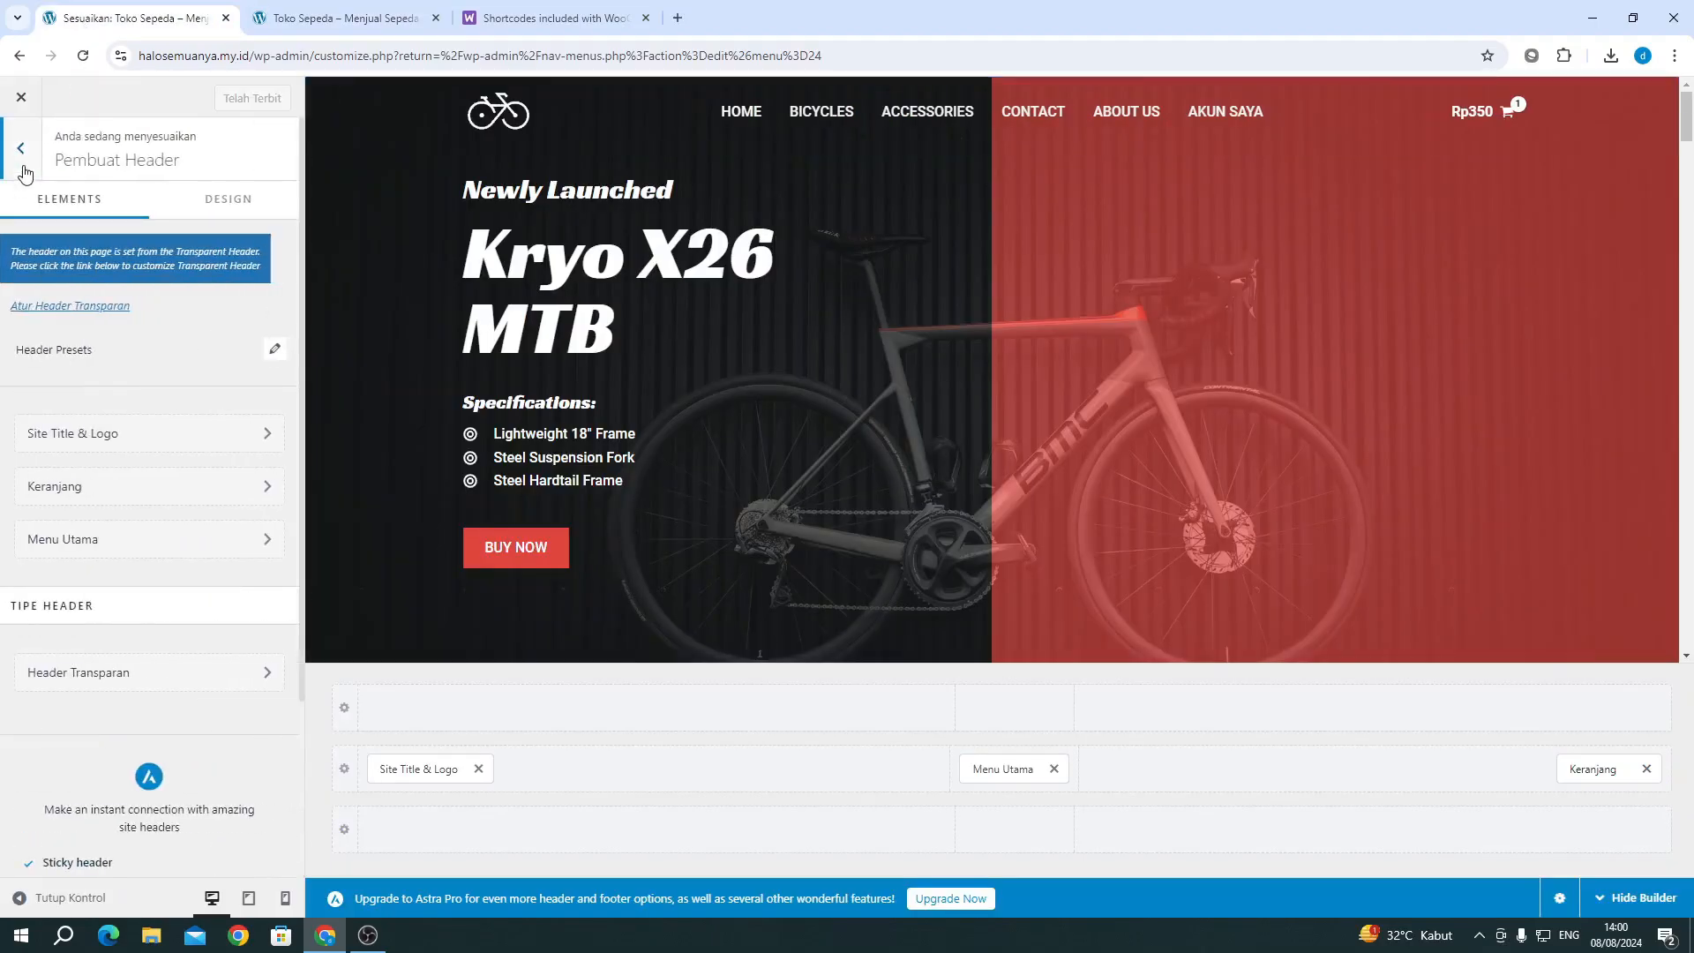
{"action": "left_click", "coordinate": [346, 769]}
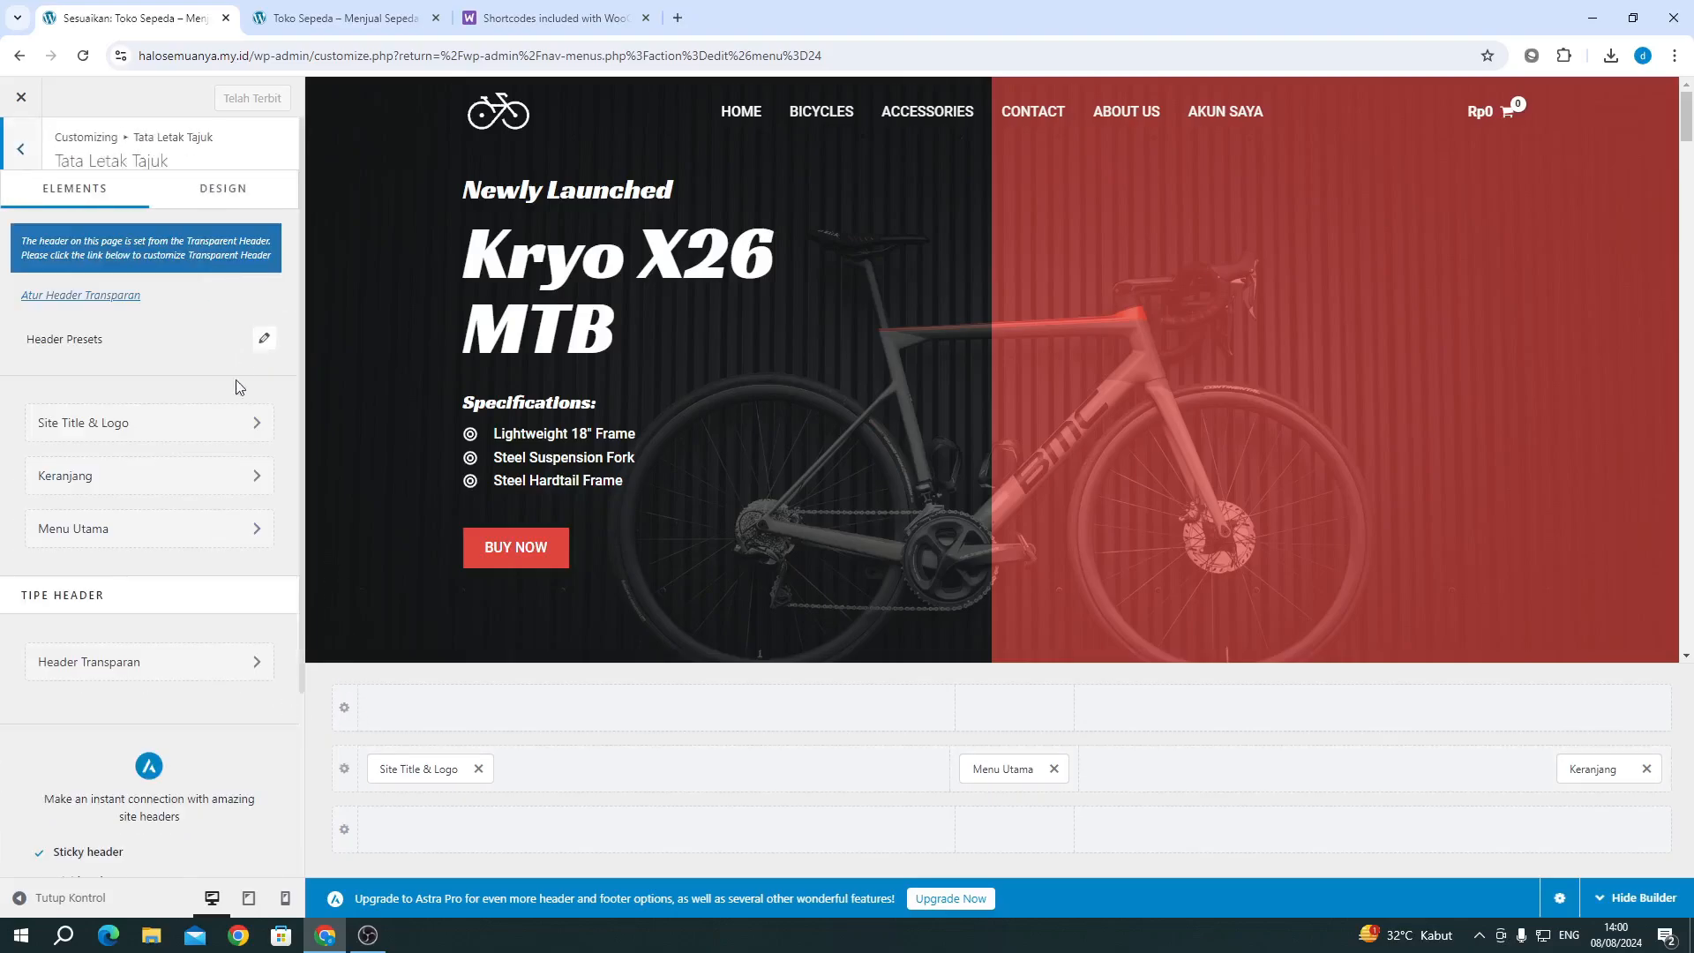
{"action": "scroll", "coordinate": [157, 463], "scroll_direction": "down", "scroll_amount": 3}
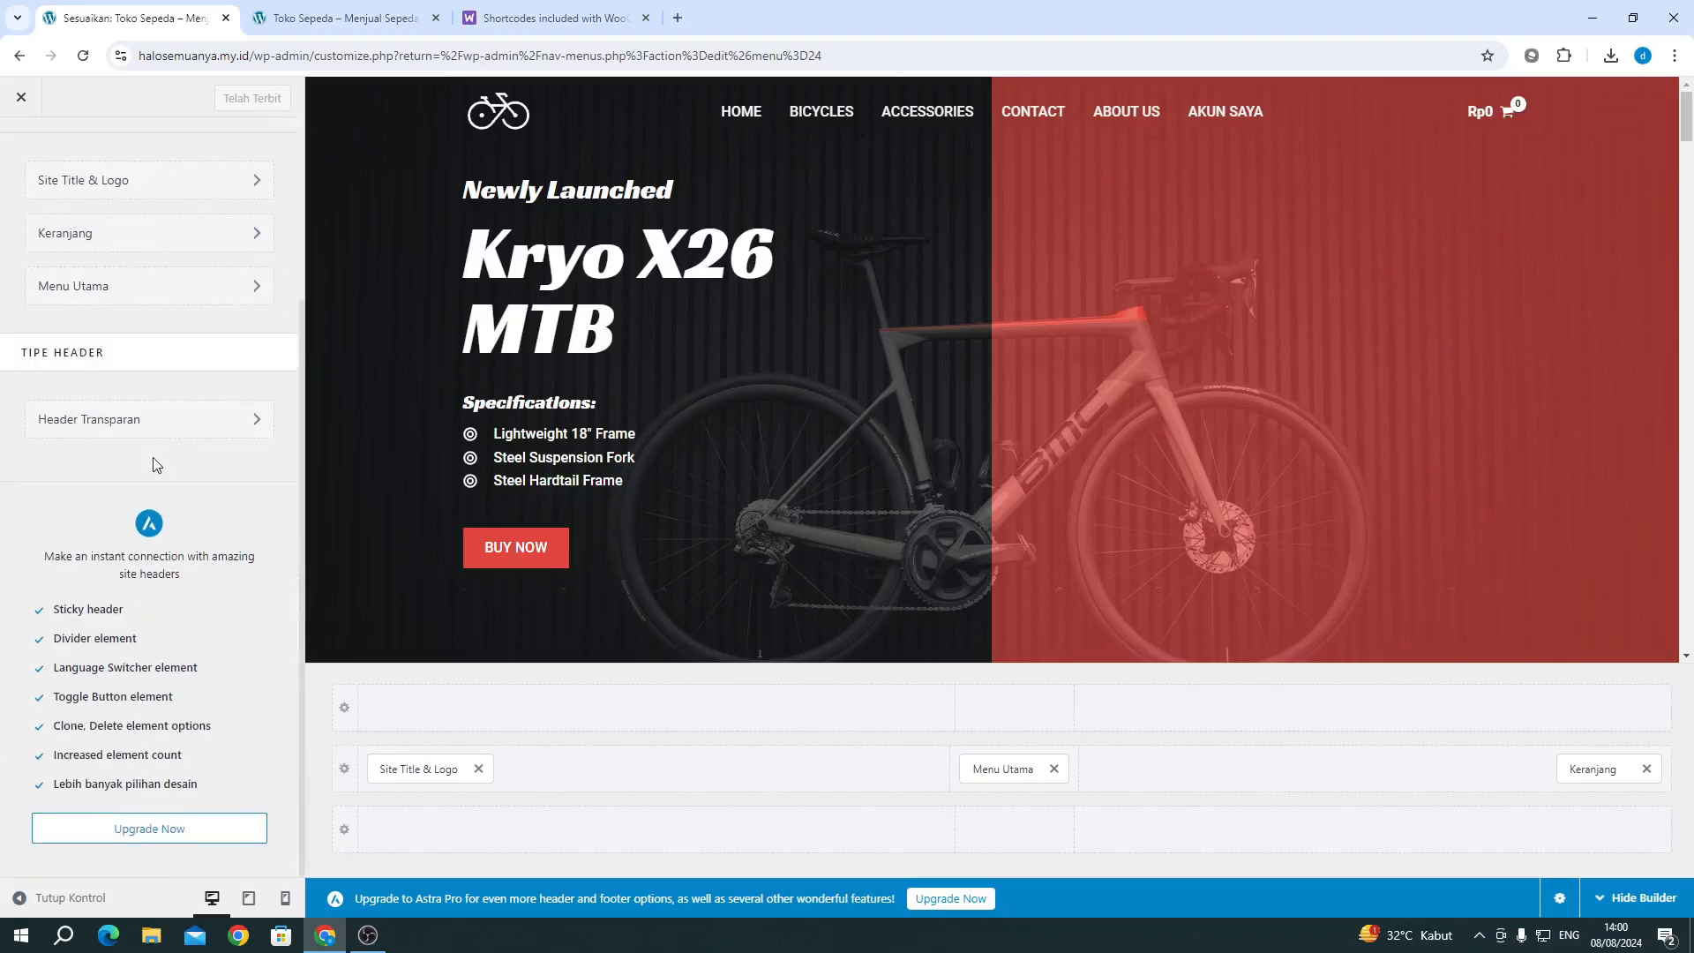
{"action": "left_click", "coordinate": [345, 770]}
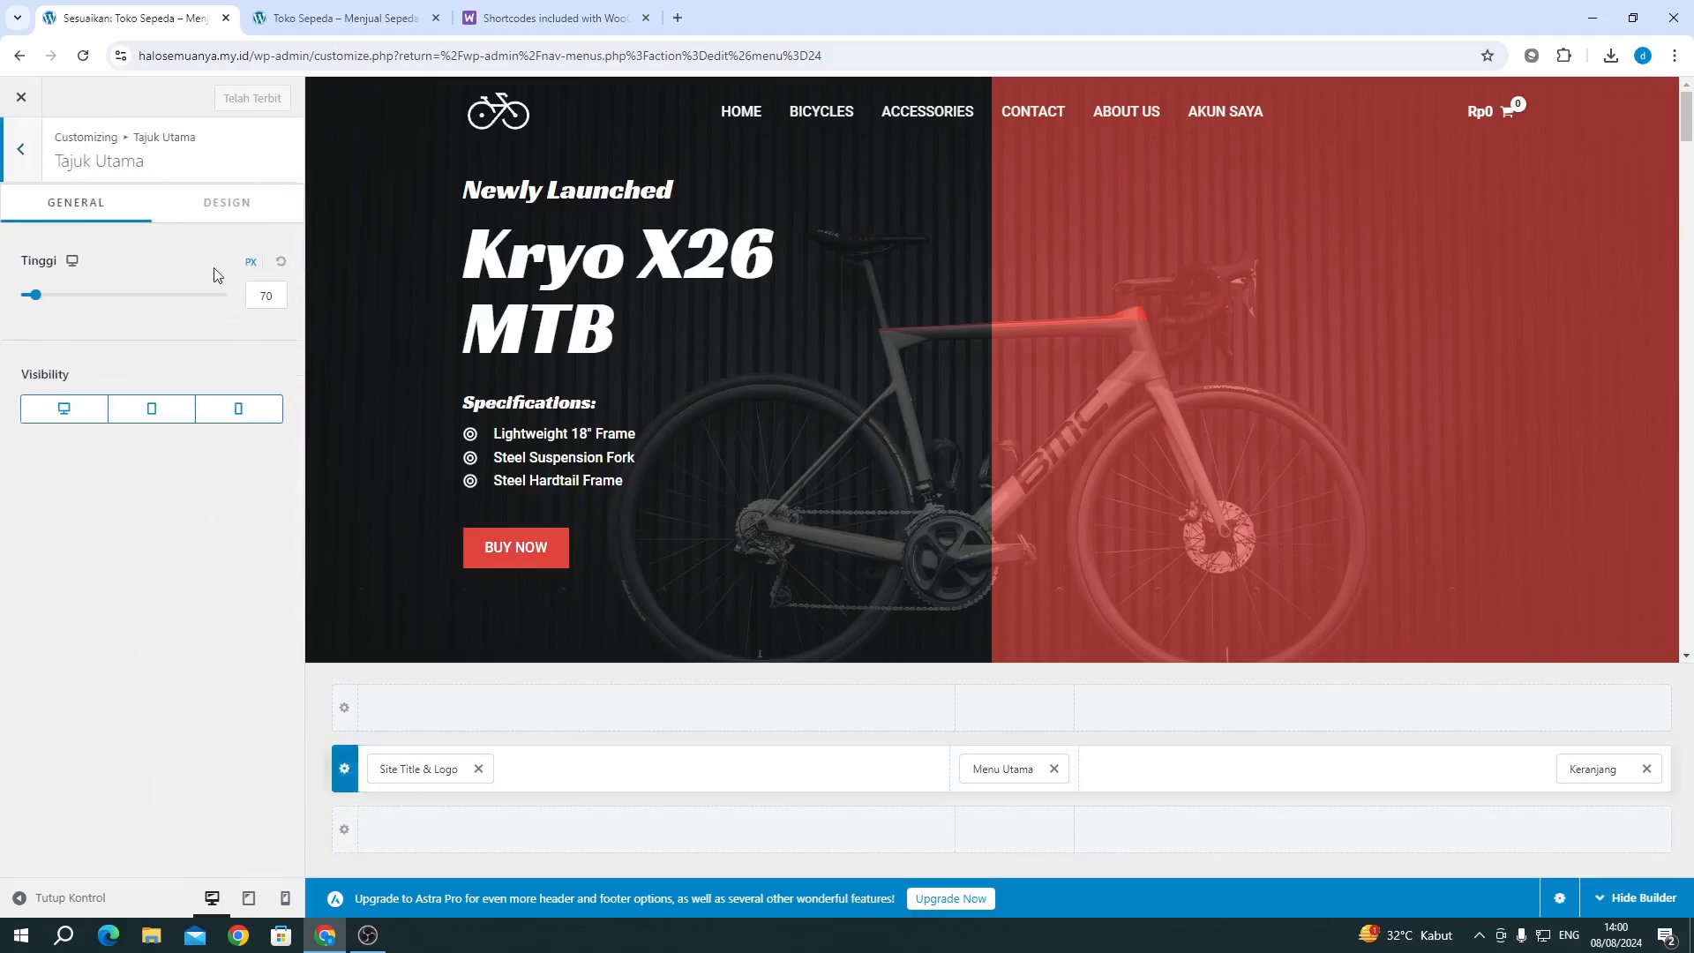
{"action": "left_click", "coordinate": [212, 205]}
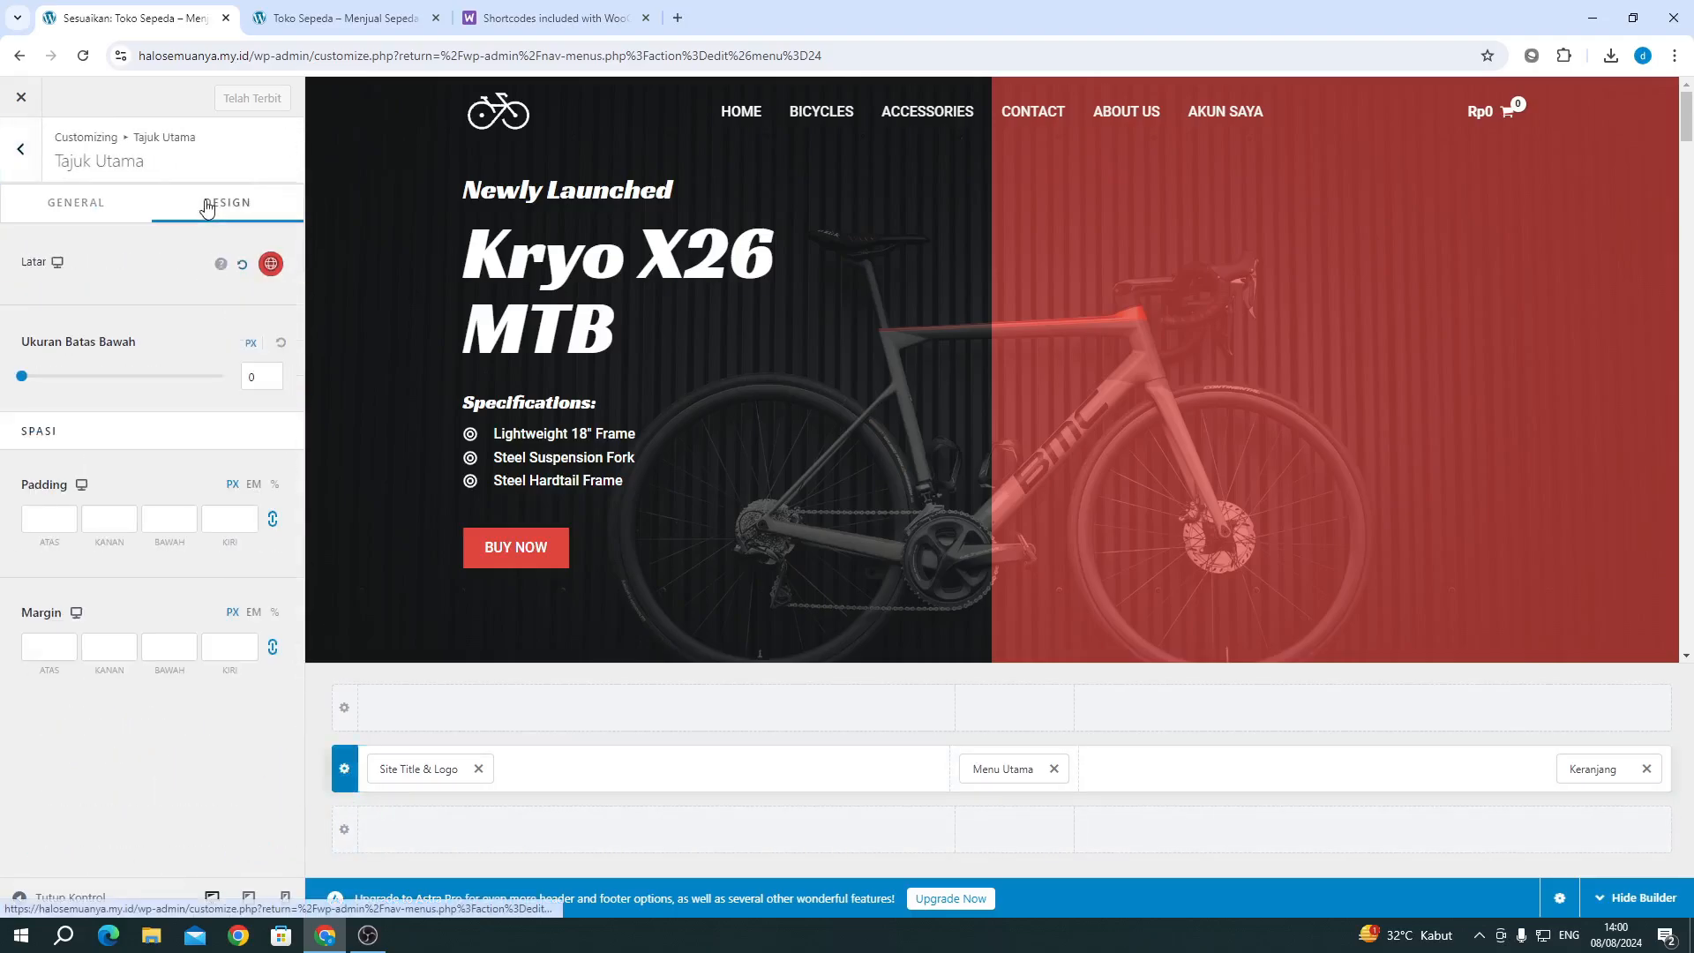
{"action": "left_click", "coordinate": [270, 264]}
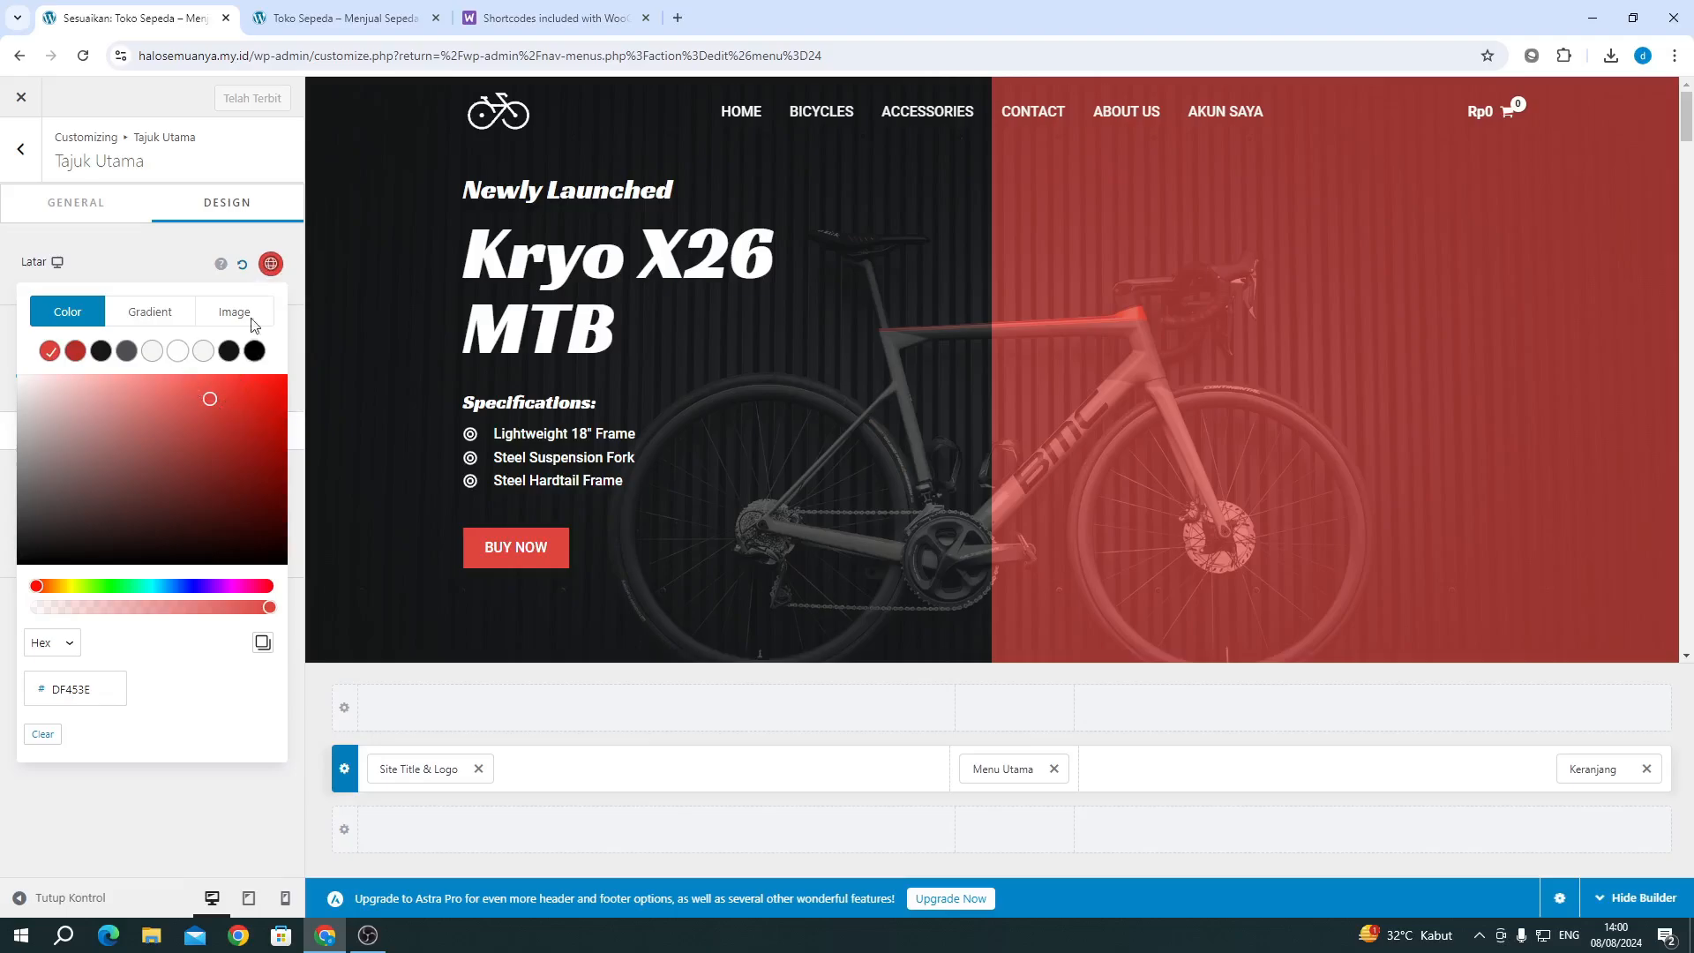
Step: Check the header on the live home page and on the Bicycles category page
{"action": "left_click", "coordinate": [349, 24]}
{"action": "scroll", "coordinate": [778, 296], "scroll_direction": "down", "scroll_amount": 6}
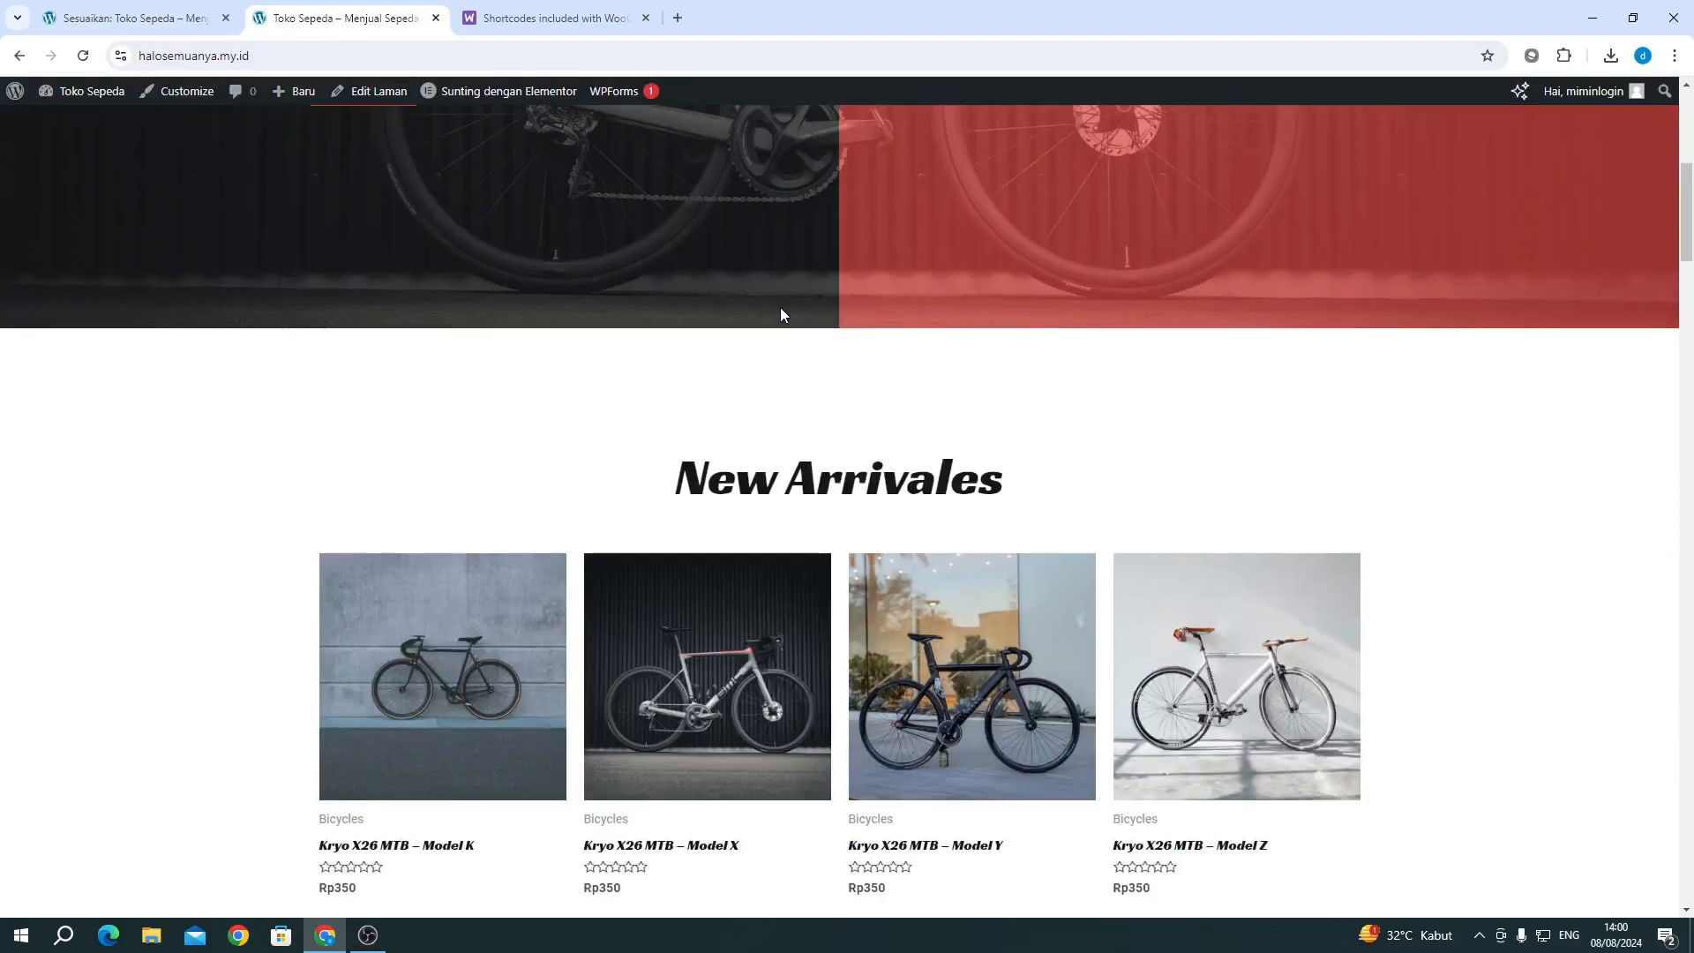
{"action": "key", "text": "Home"}
{"action": "left_click", "coordinate": [666, 143]}
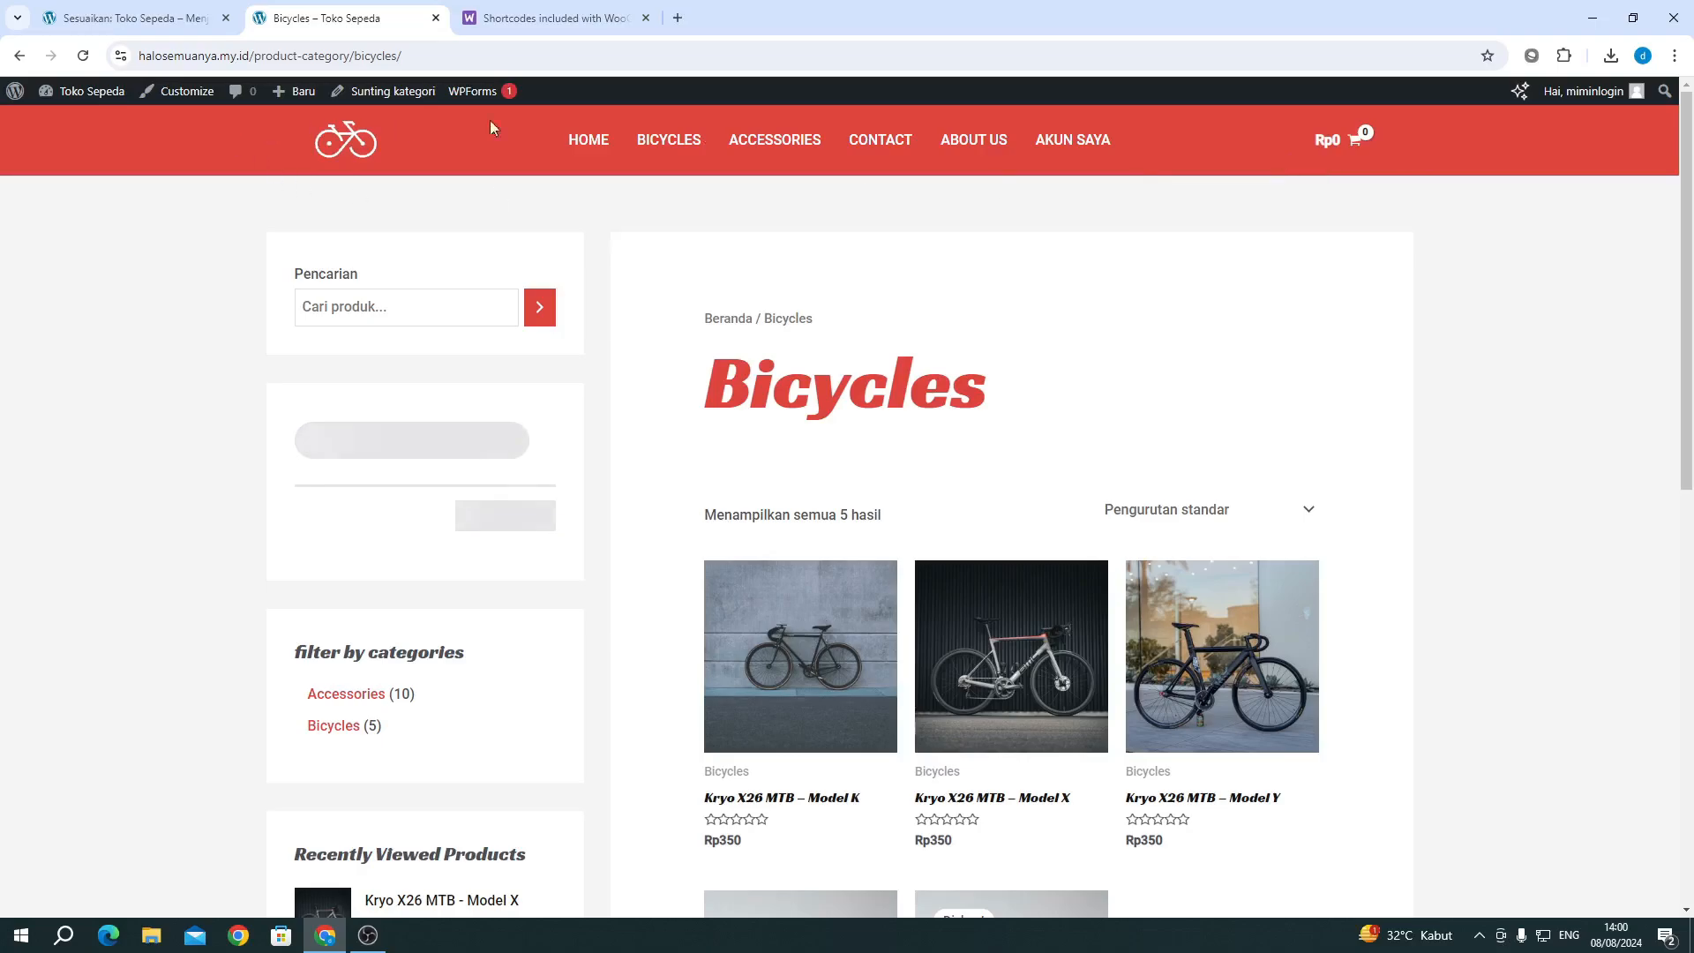
Step: In the customizer, review the design settings of the header's Menu Utama element, then return to the main customizer options
{"action": "left_click", "coordinate": [132, 19]}
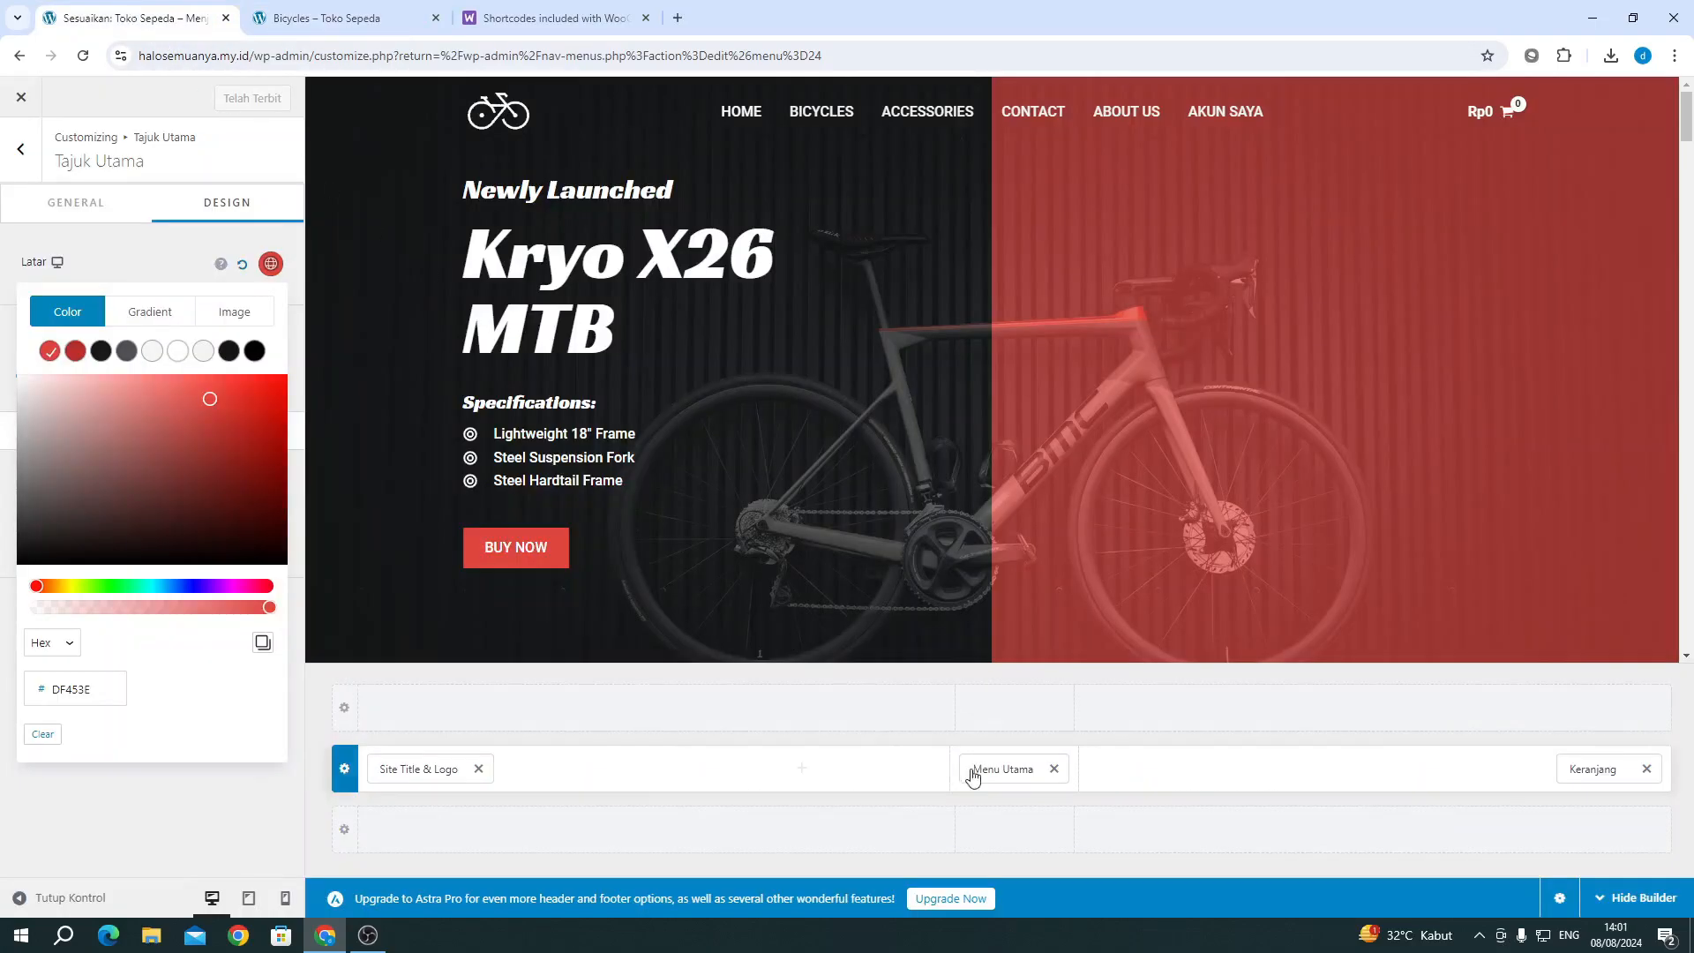
{"action": "left_click", "coordinate": [1012, 771]}
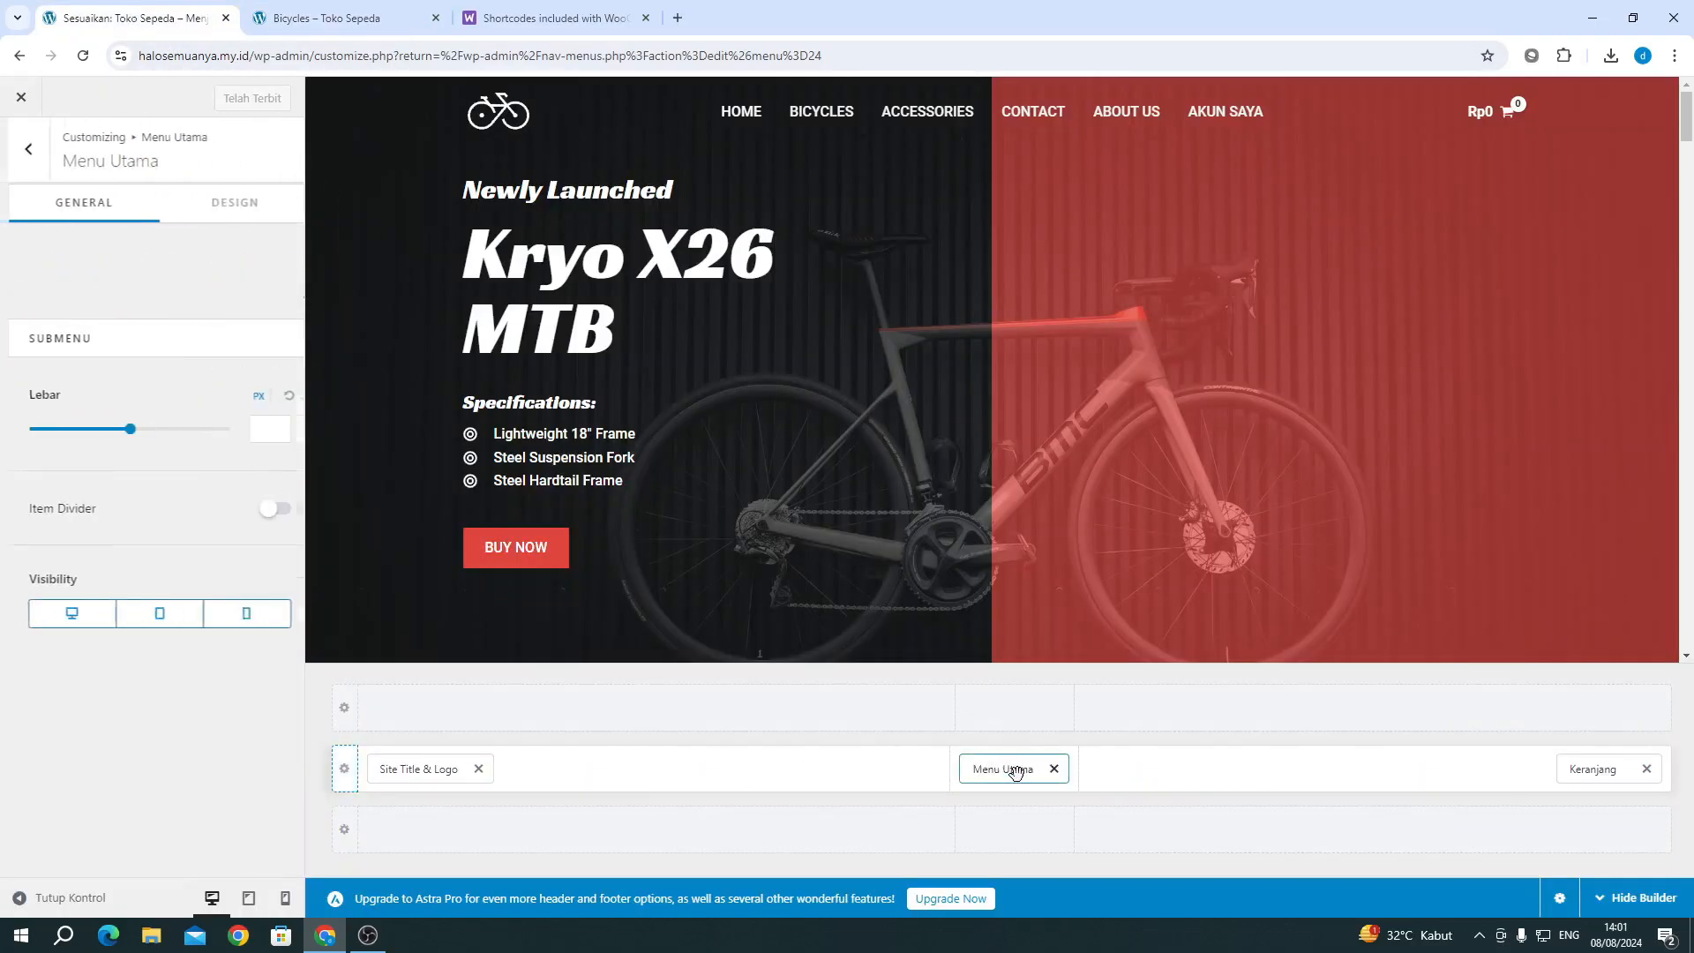
{"action": "left_click", "coordinate": [230, 213]}
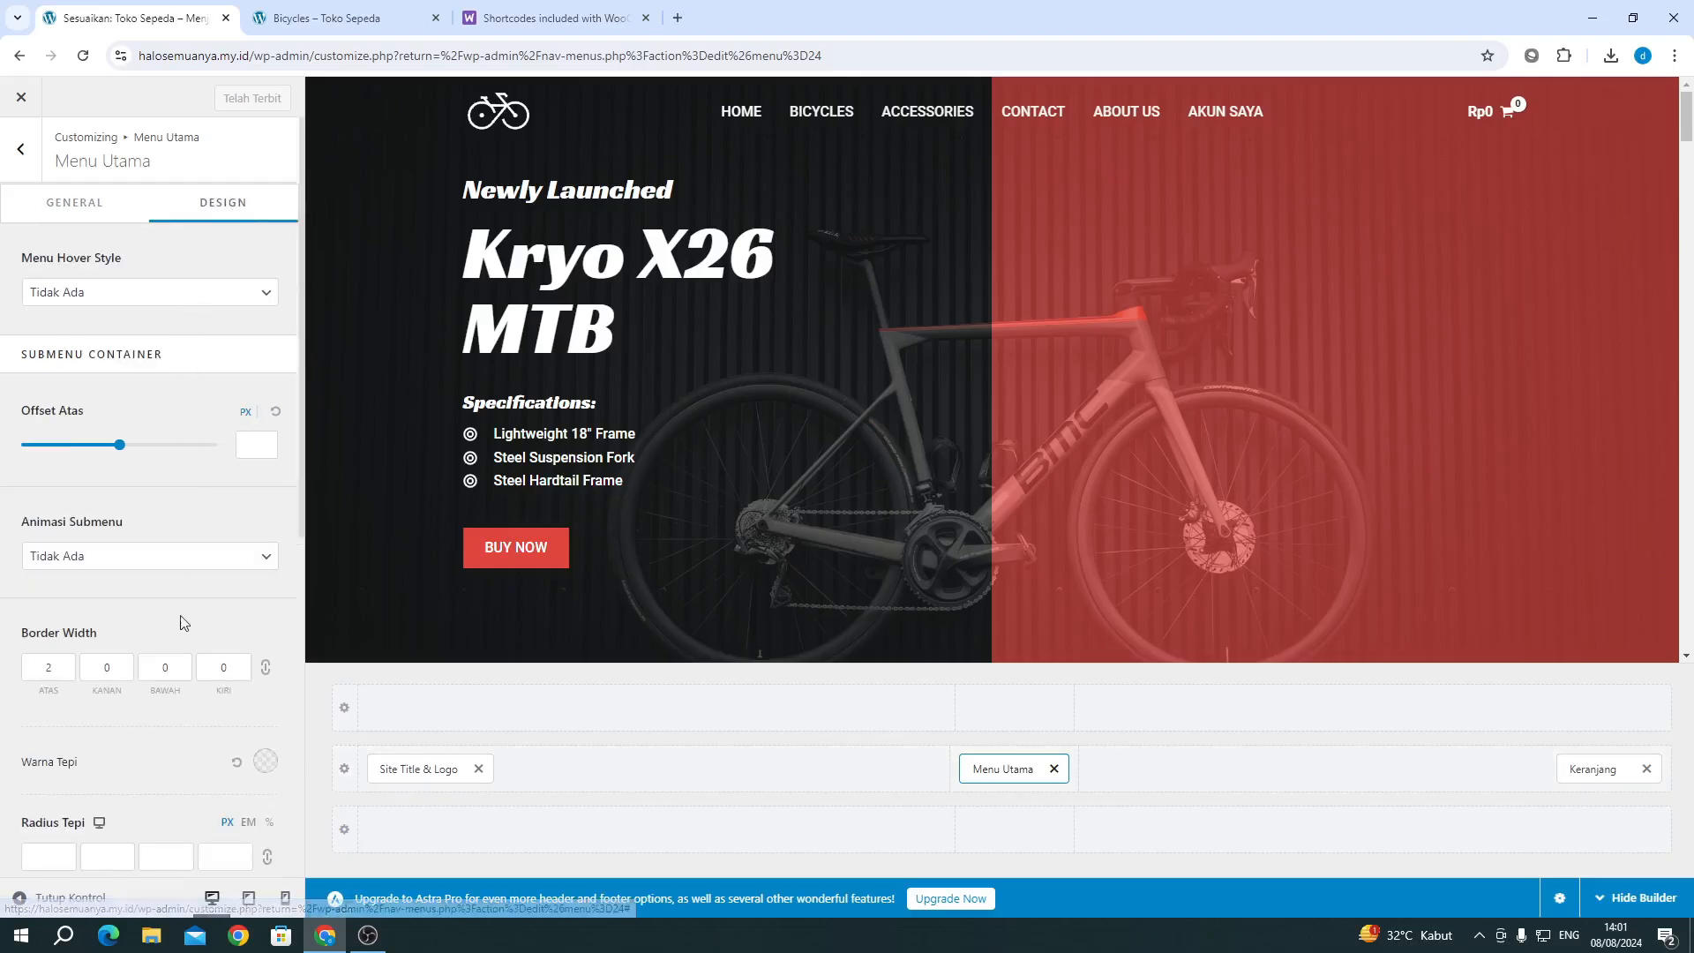
{"action": "scroll", "coordinate": [185, 468], "scroll_direction": "down", "scroll_amount": 5}
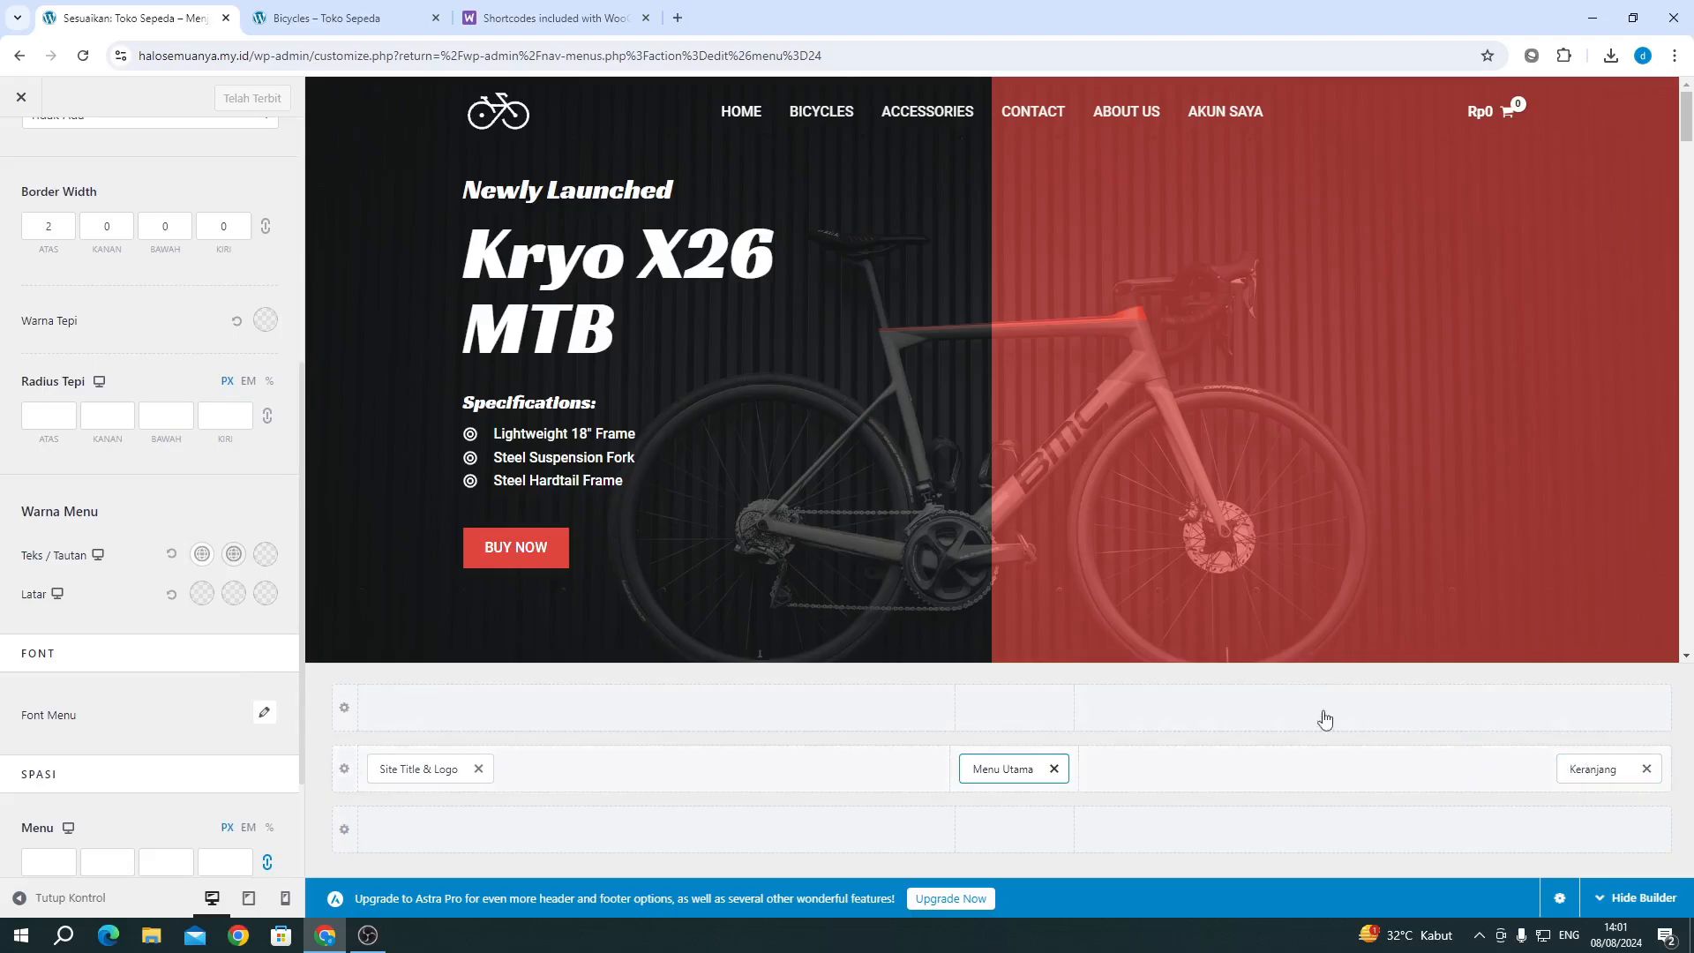
{"action": "scroll", "coordinate": [143, 363], "scroll_direction": "up", "scroll_amount": 5}
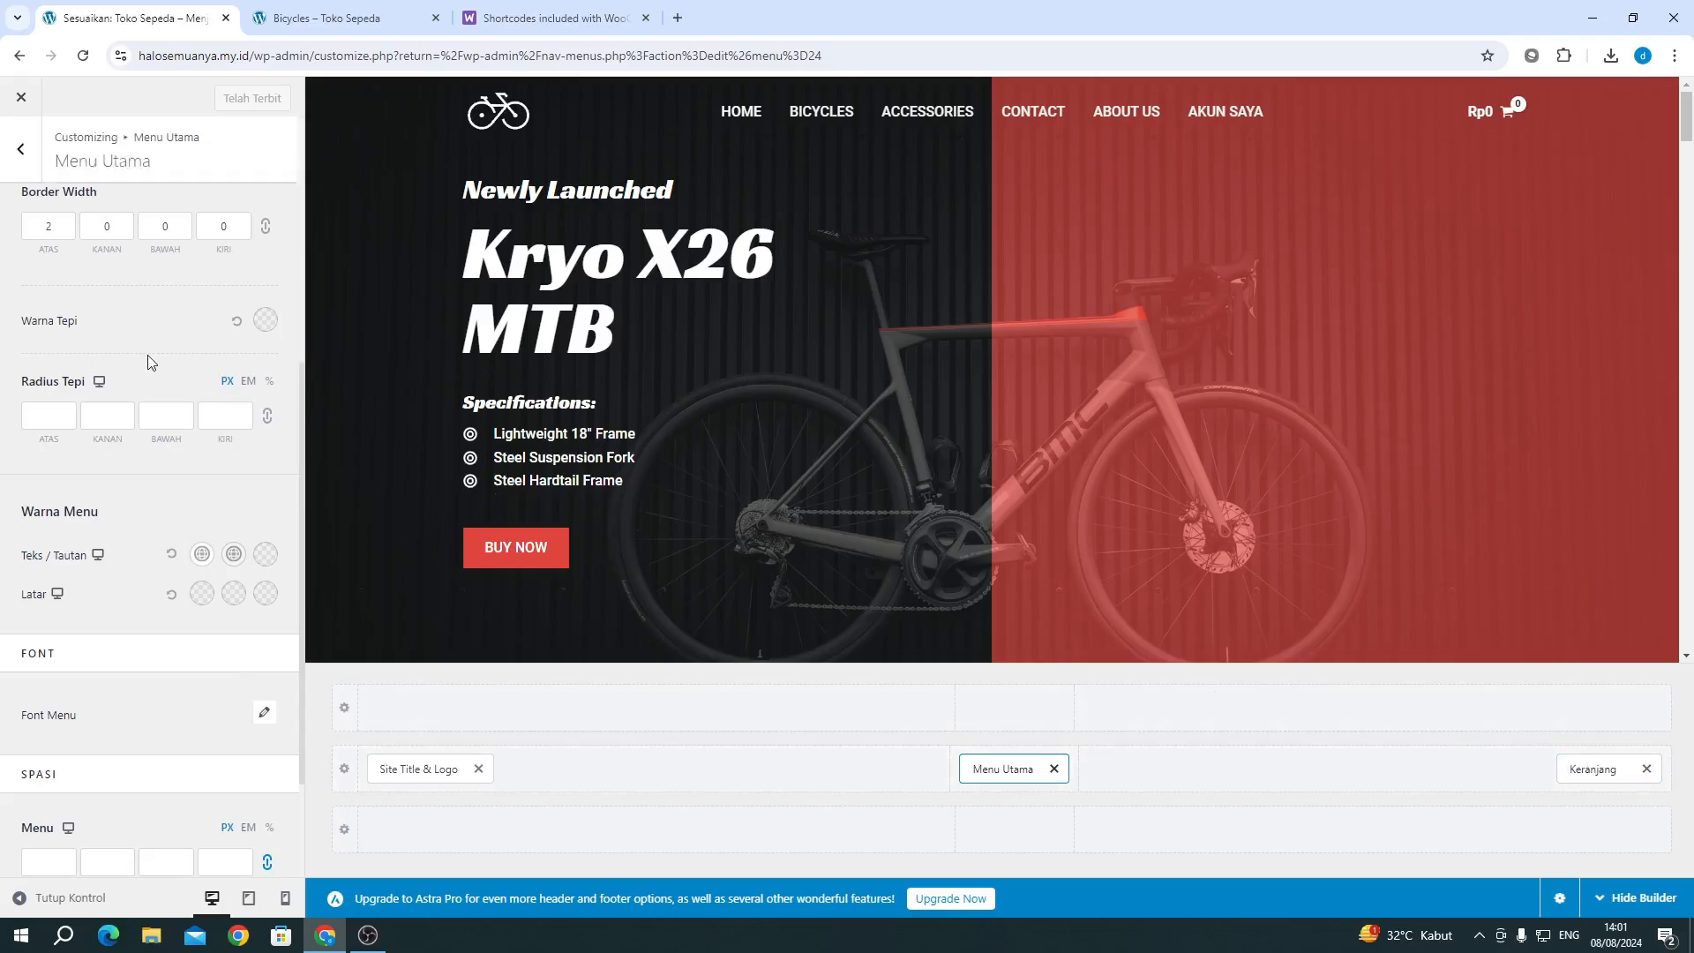
{"action": "left_click", "coordinate": [16, 151]}
{"action": "left_click", "coordinate": [16, 152]}
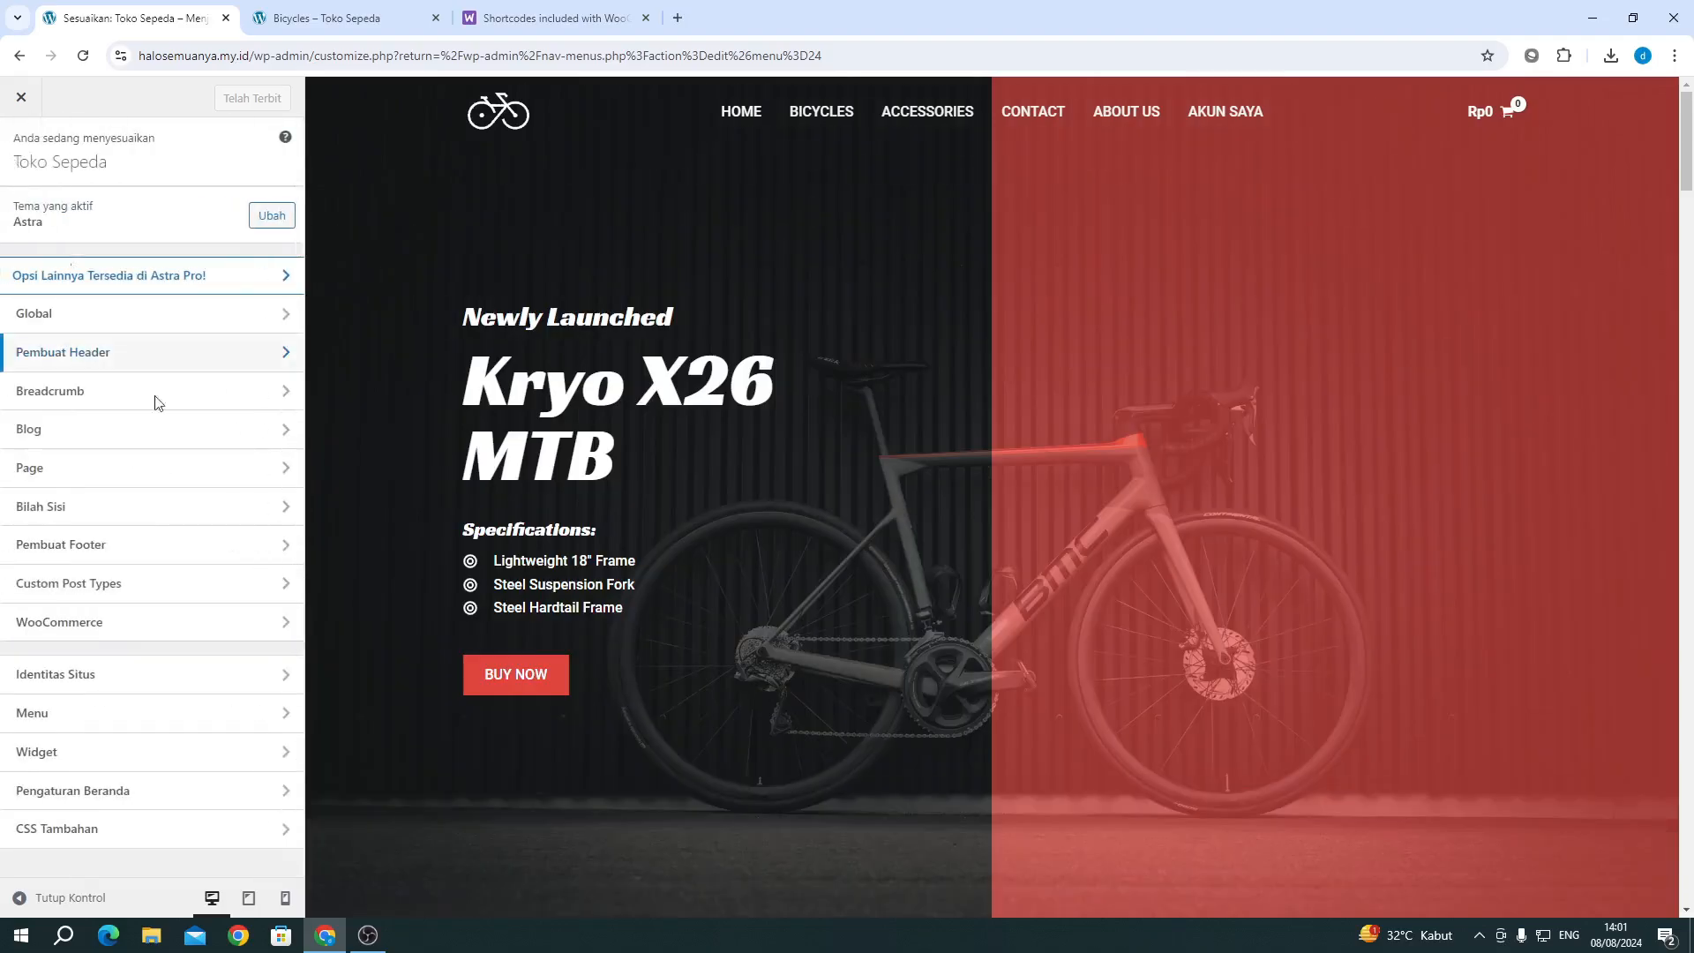
Step: Open the main footer row (Footer Utama) in the footer builder and examine its layout settings and the footer preview
{"action": "left_click", "coordinate": [122, 556]}
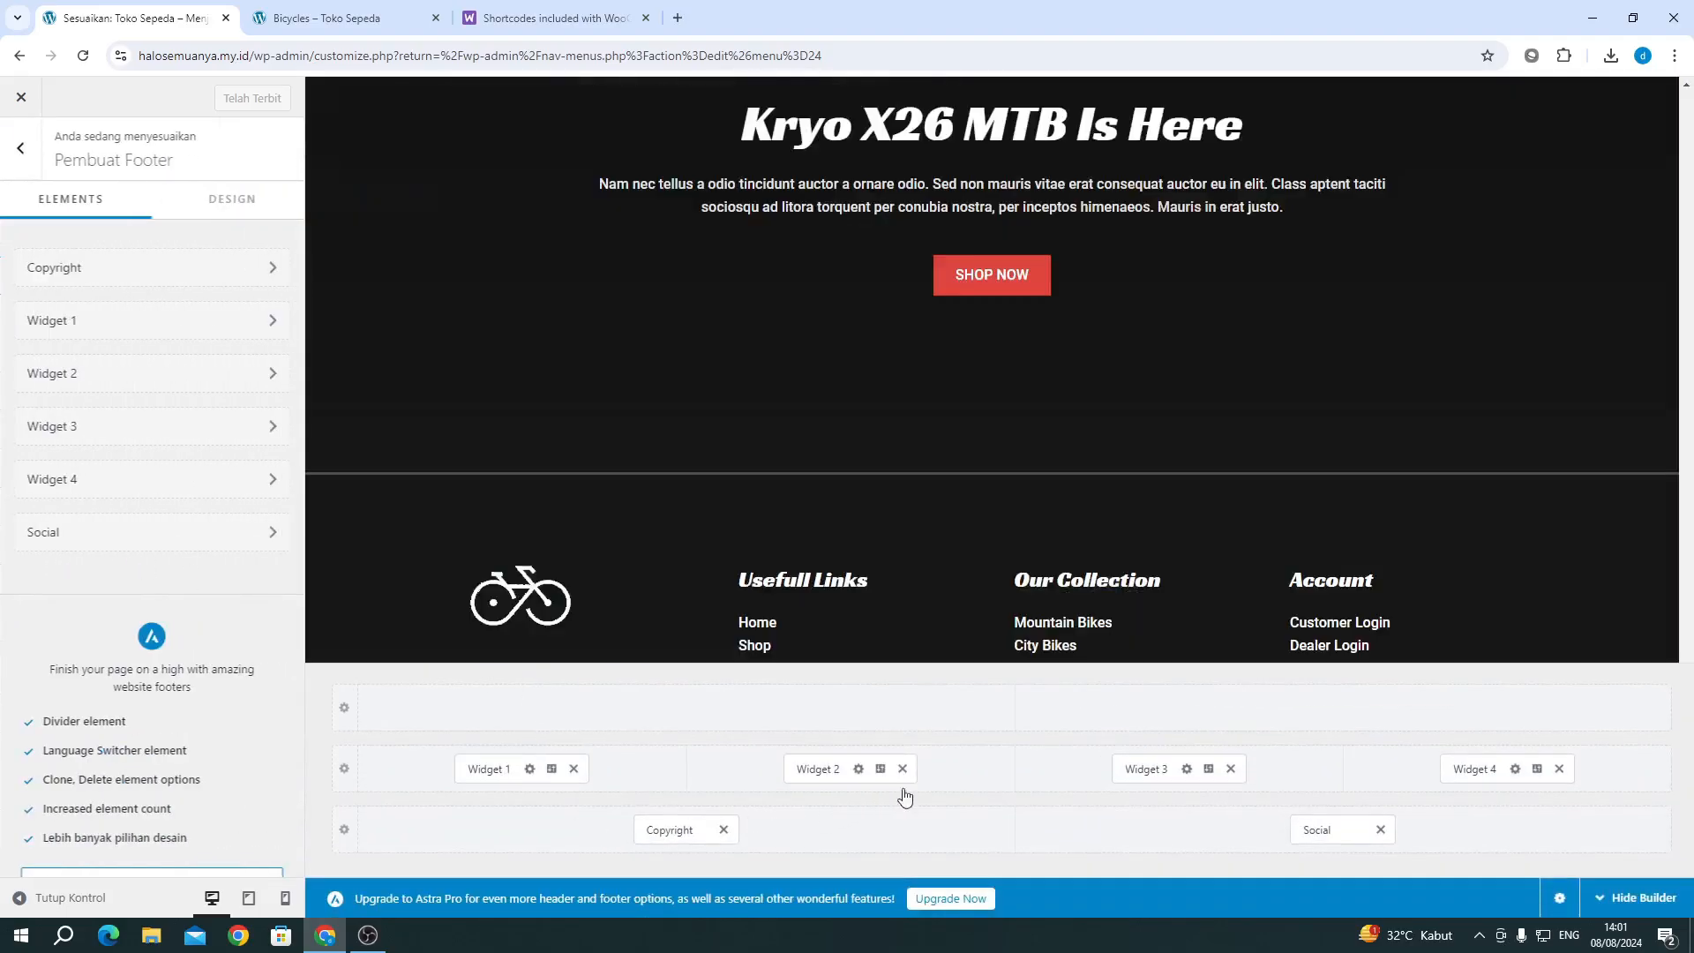
{"action": "left_click", "coordinate": [344, 770]}
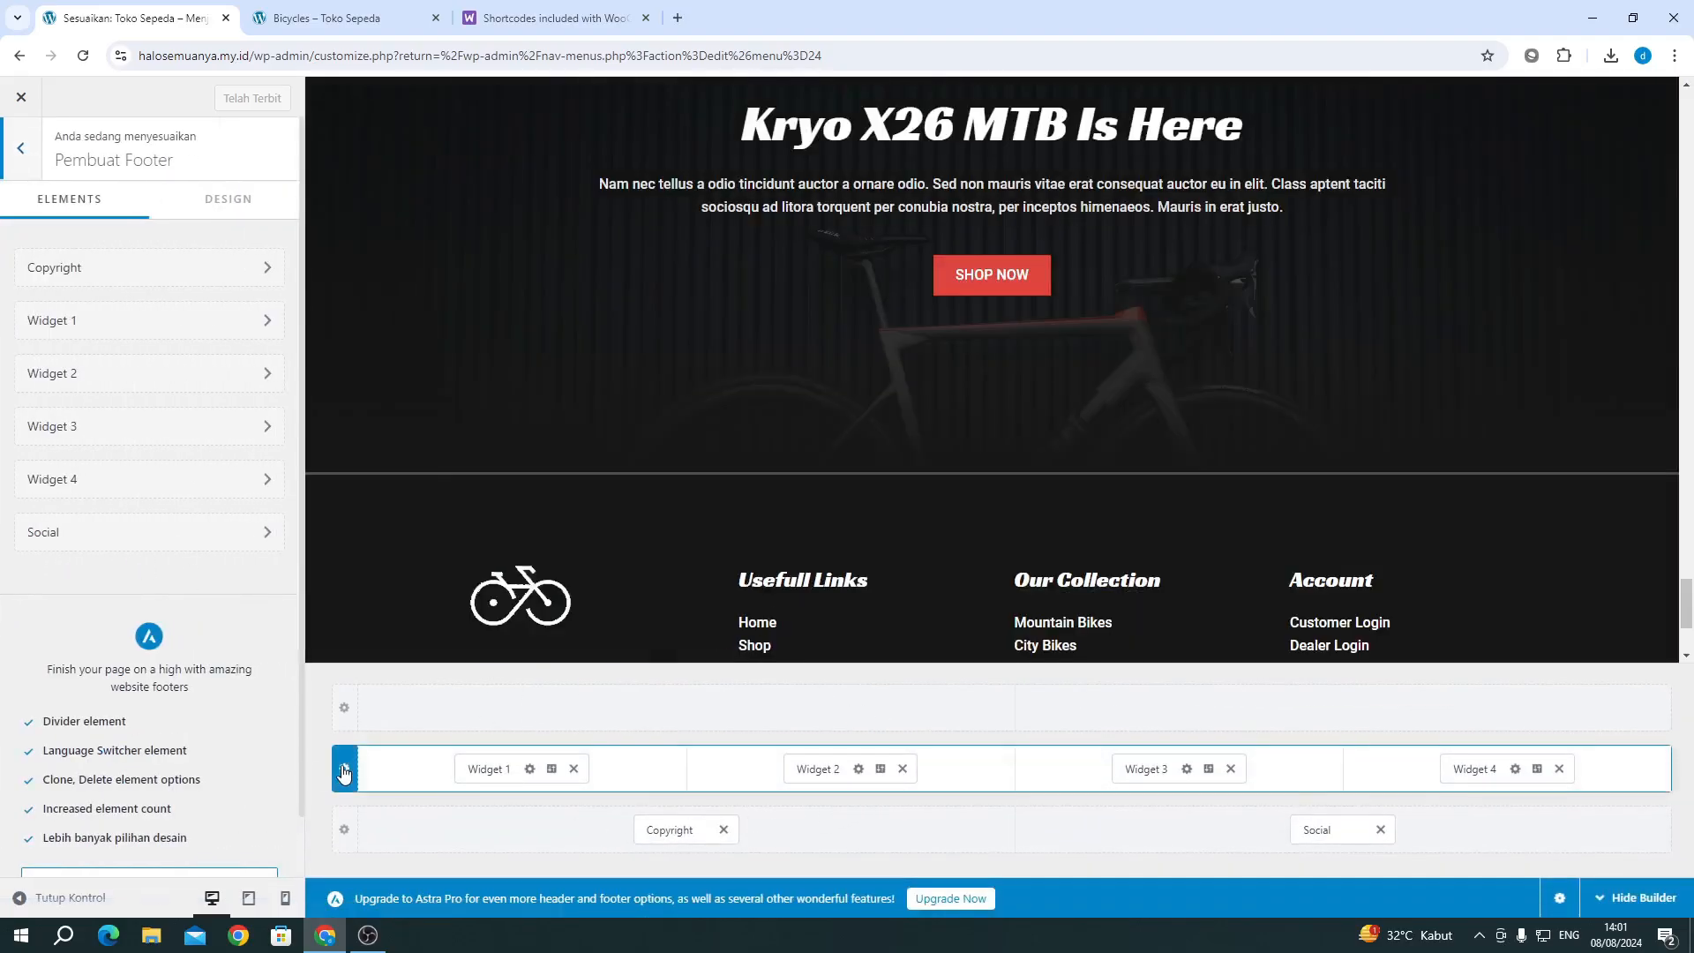
{"action": "scroll", "coordinate": [677, 529], "scroll_direction": "up", "scroll_amount": 2}
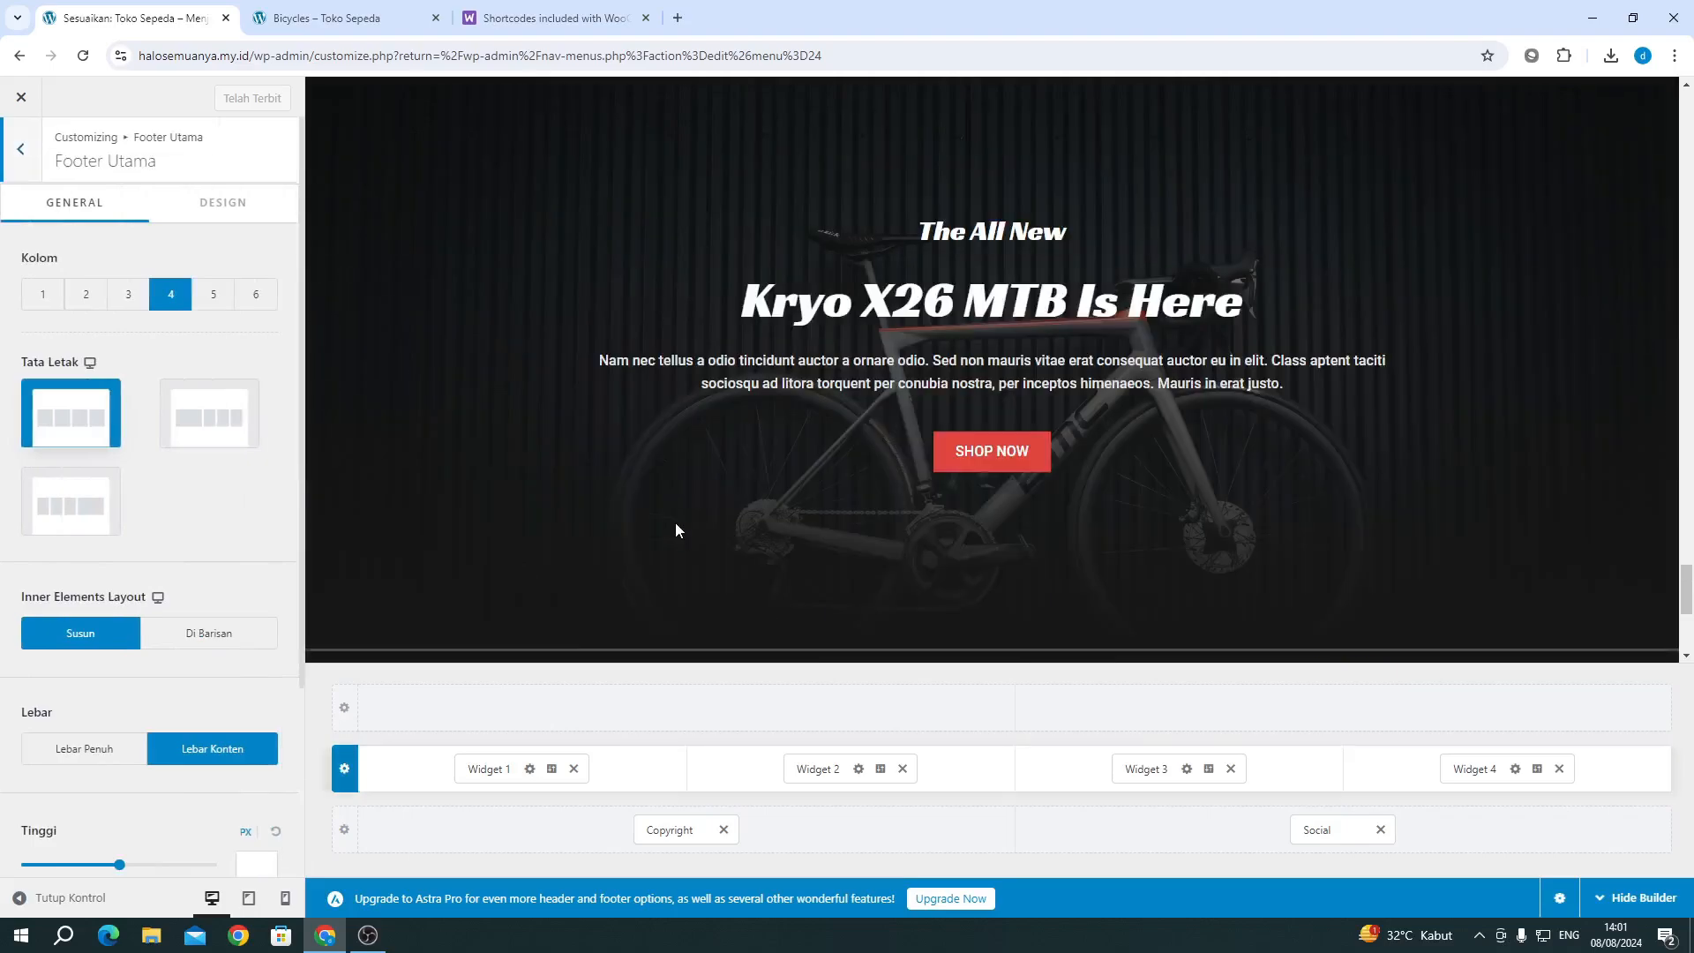
{"action": "scroll", "coordinate": [760, 482], "scroll_direction": "down", "scroll_amount": 5}
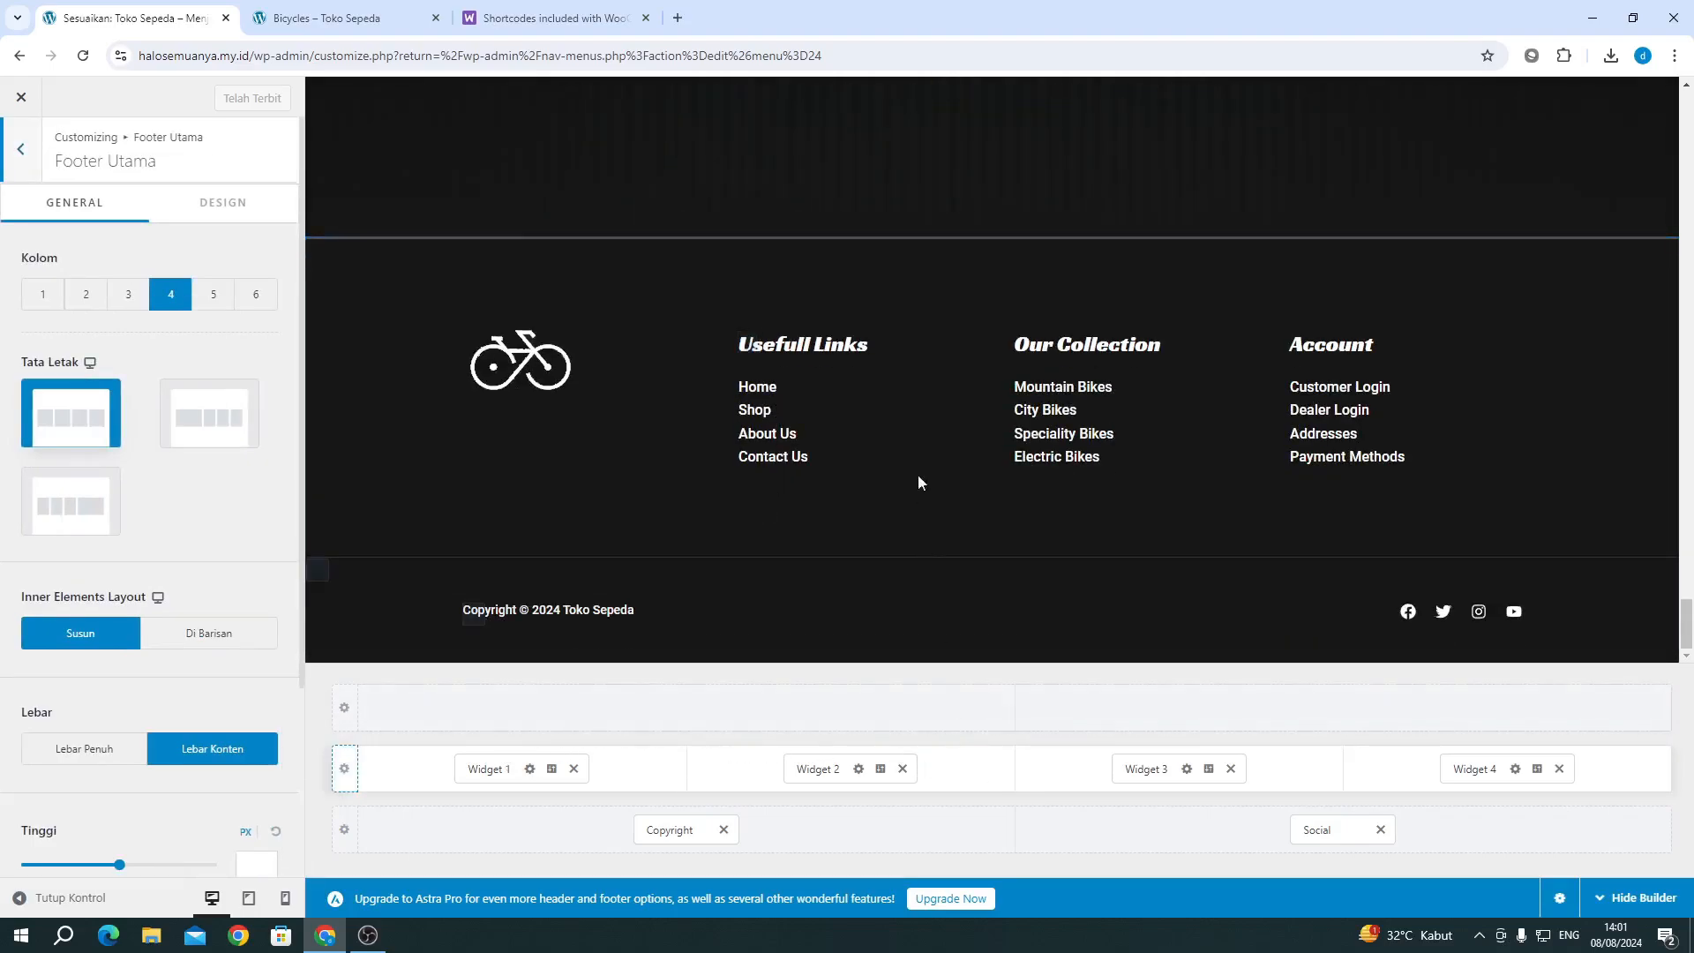
{"action": "scroll", "coordinate": [913, 450], "scroll_direction": "up", "scroll_amount": 3}
{"action": "scroll", "coordinate": [906, 426], "scroll_direction": "up", "scroll_amount": 7}
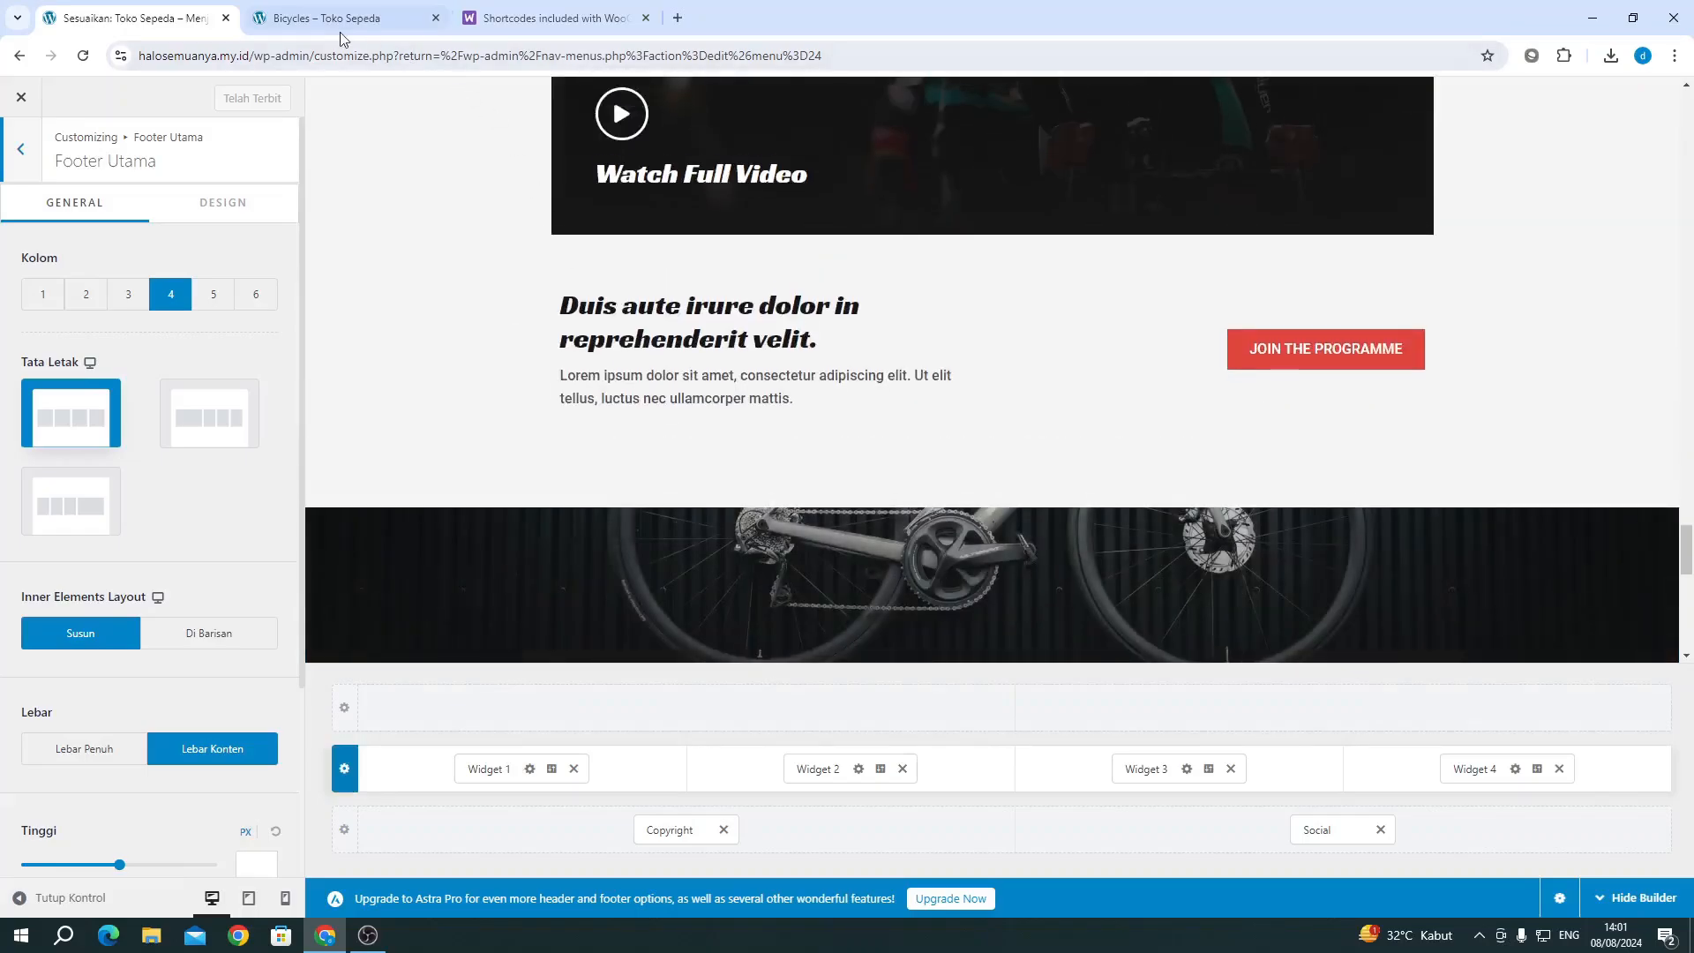
Step: Return to the live store and open its home page from the Bicycles category page
{"action": "left_click", "coordinate": [331, 27]}
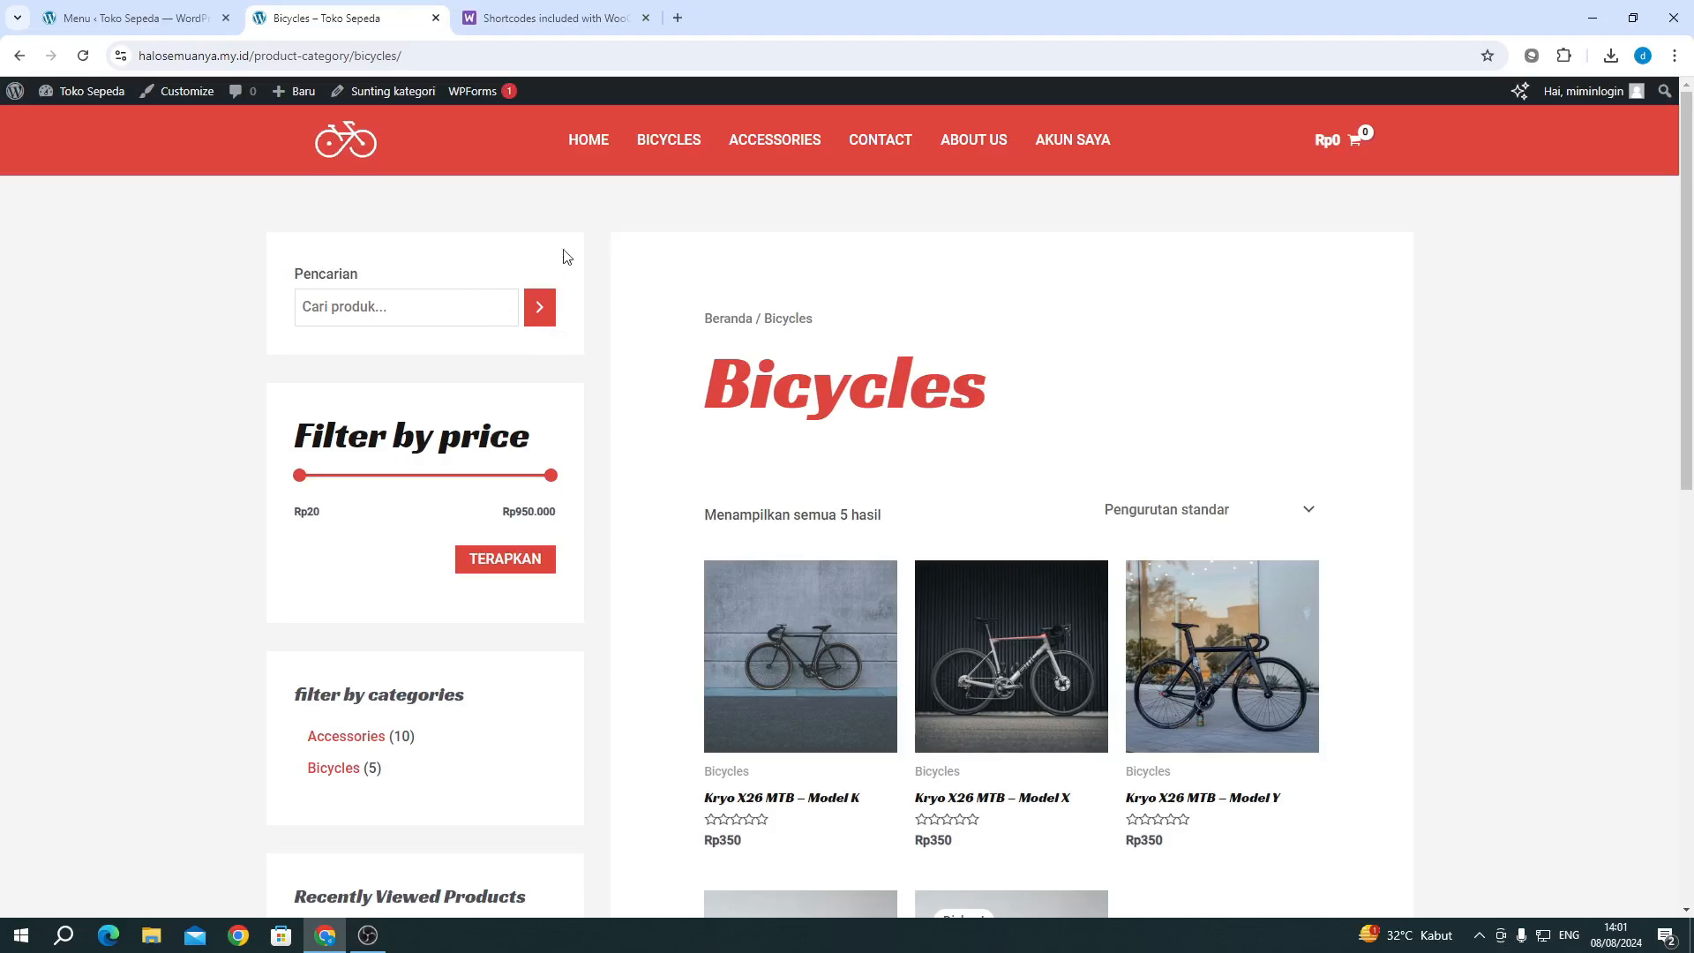
{"action": "left_click", "coordinate": [325, 130]}
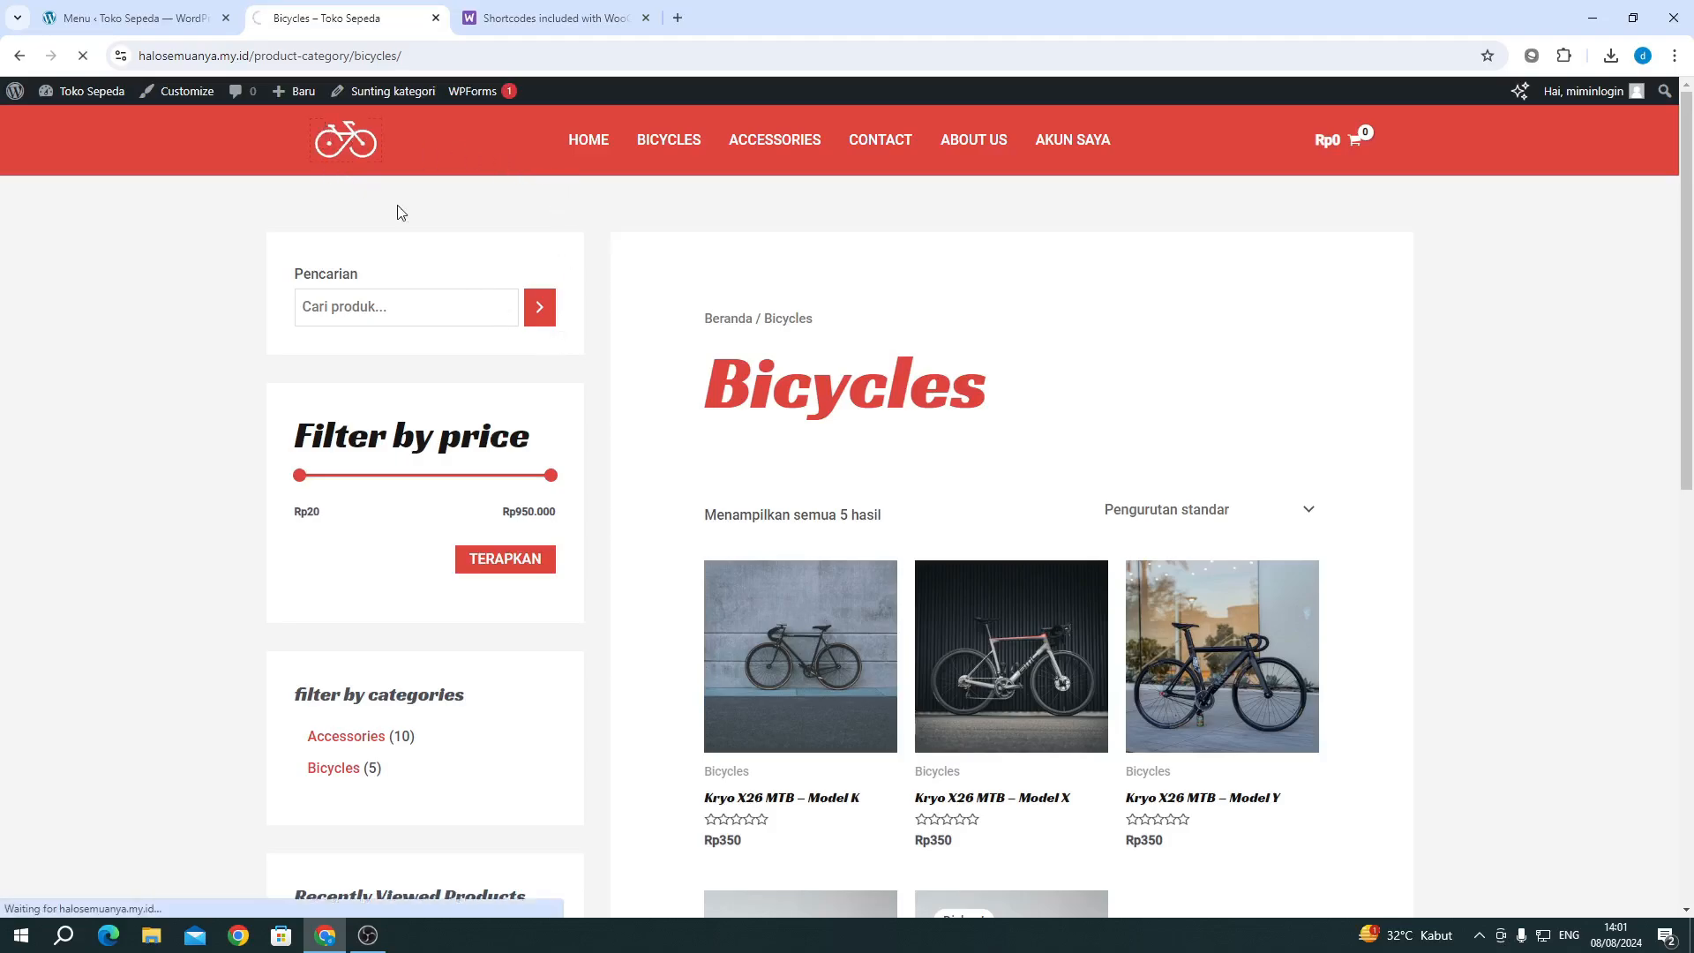